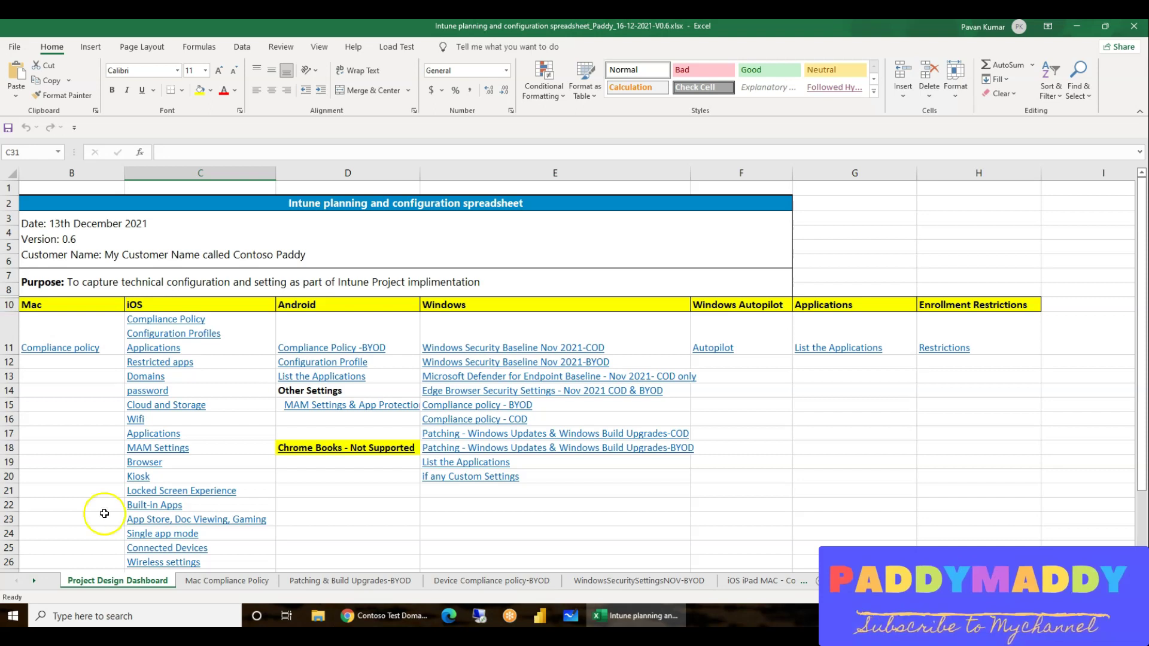
View the Mac Compliance Policy sheet and return to the Project Design Dashboard.
left_click(206, 581)
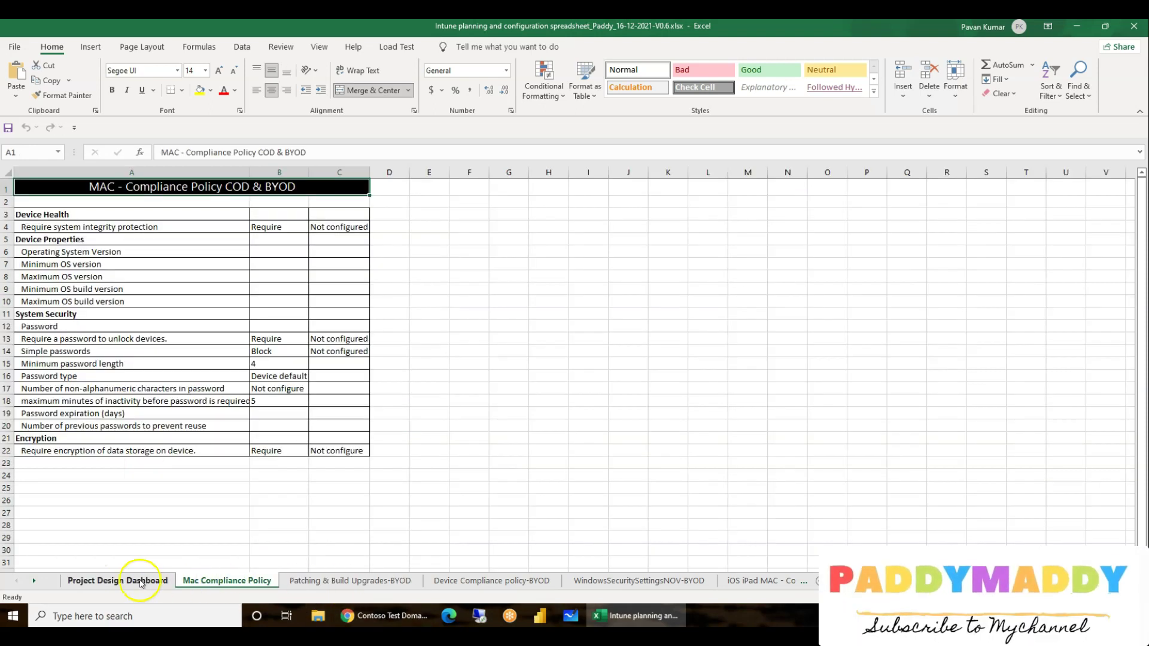
left_click(142, 580)
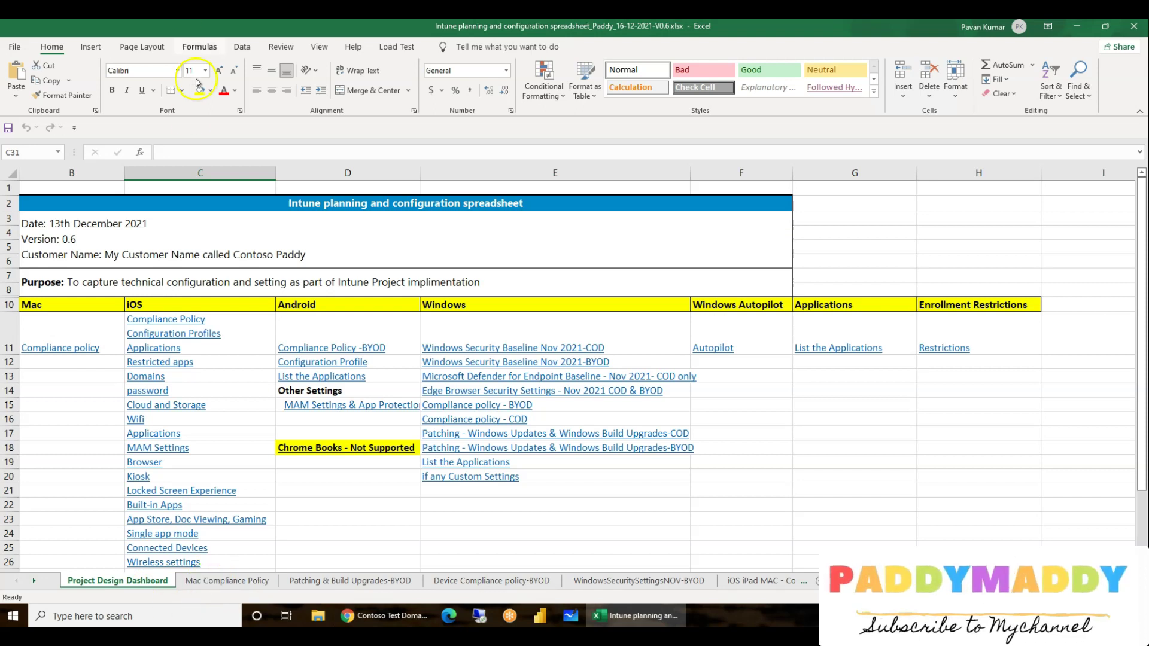
Make the customer name text bold in the header details below the spreadsheet title.
left_click(179, 233)
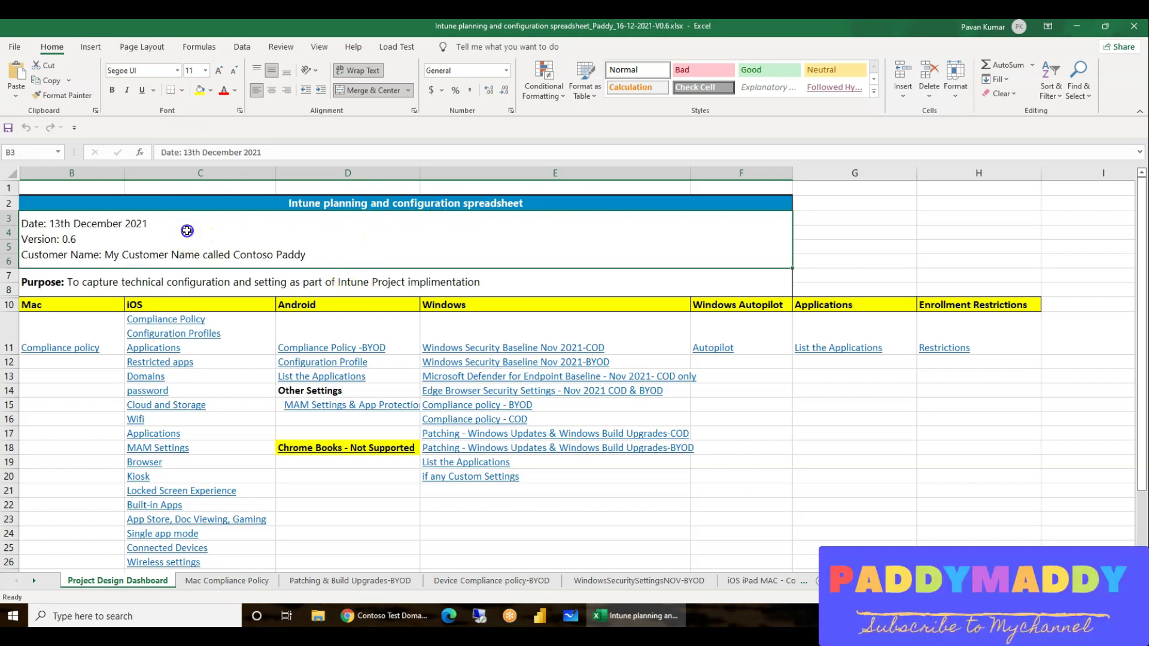
double_click(123, 224)
left_click_drag(54, 224, 172, 224)
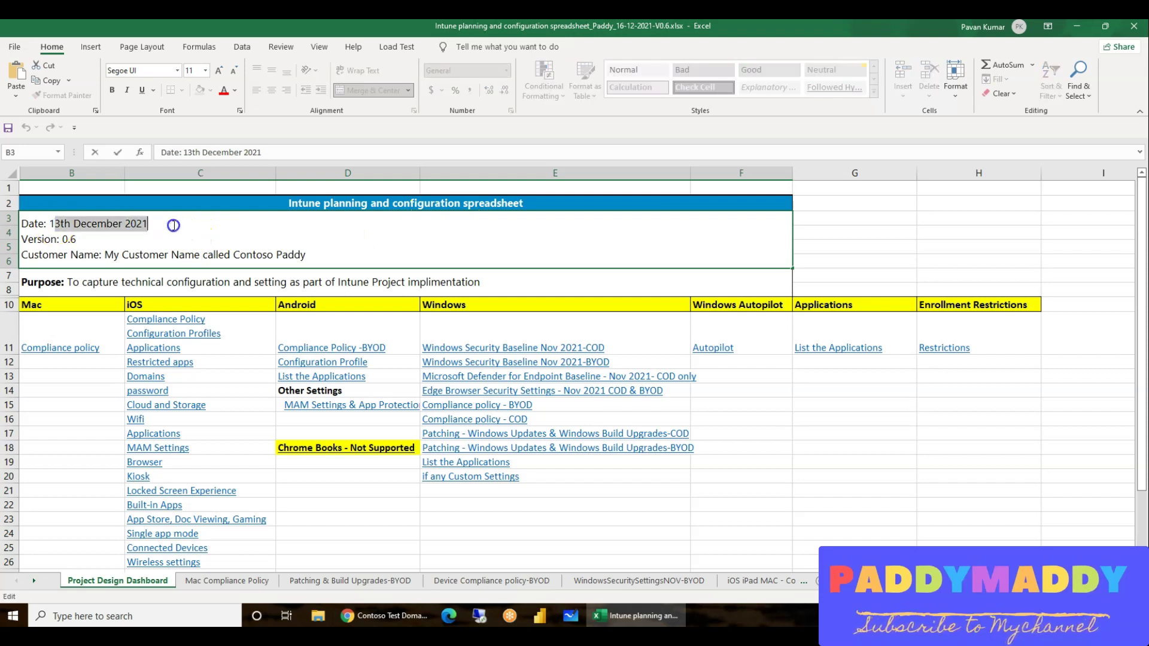
left_click(60, 240)
left_click_drag(106, 255, 319, 252)
key("ctrl+b")
left_click(409, 248)
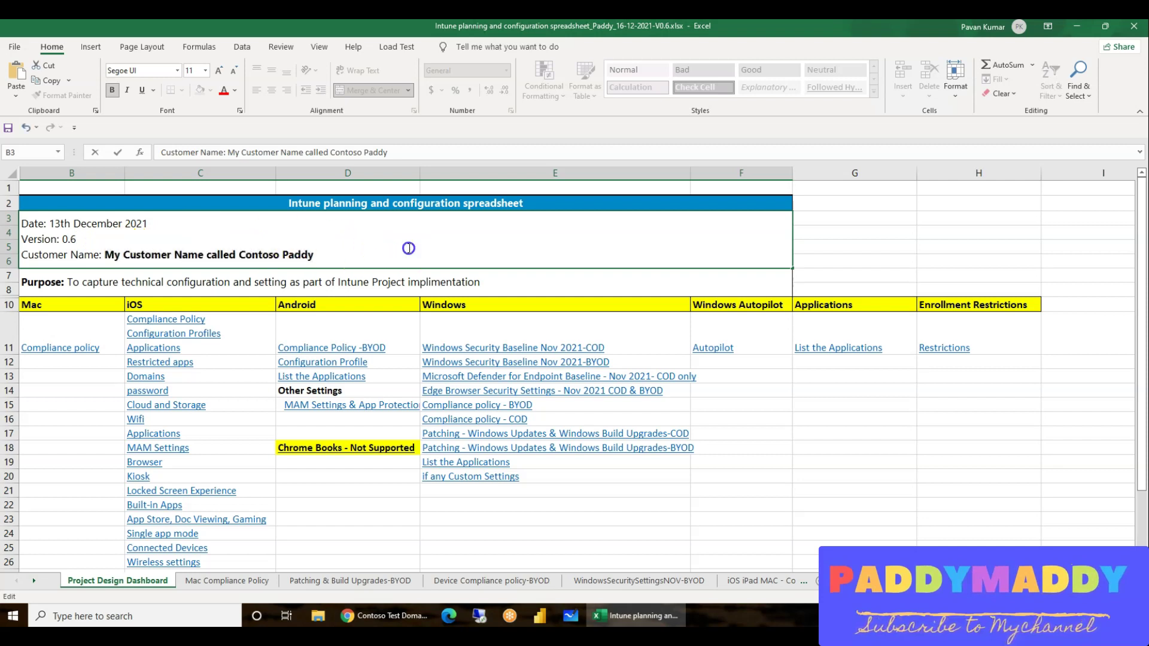
left_click(134, 281)
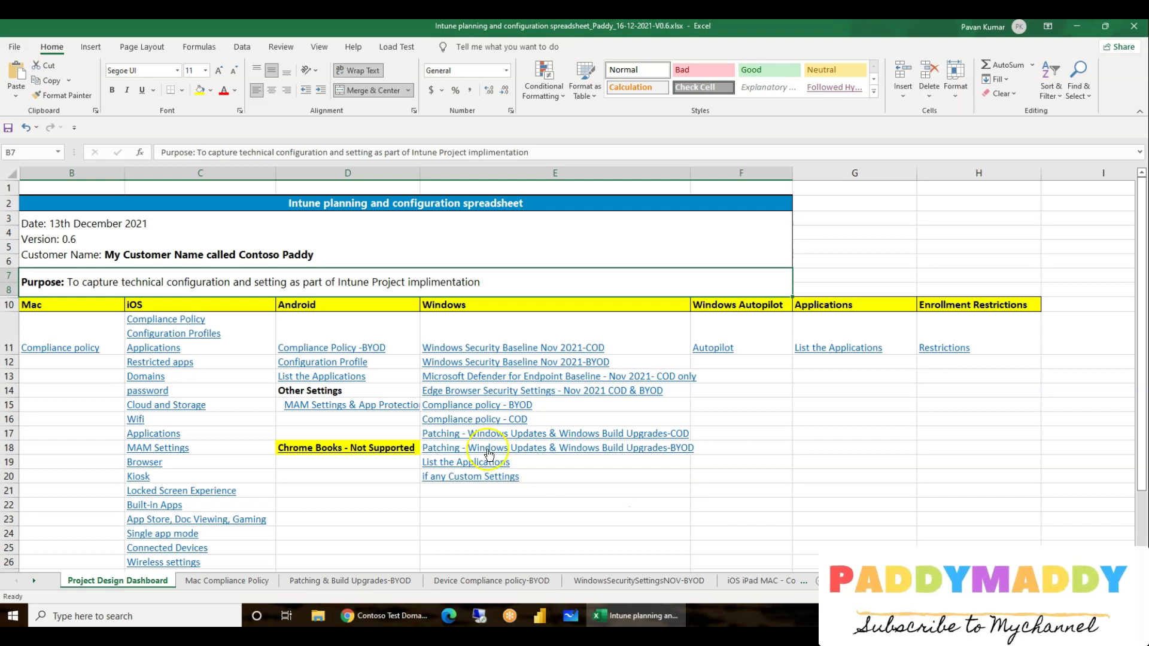
Review the category headings in row 10 from Mac through Enrollment Restrictions.
left_click(58, 303)
key("Right")
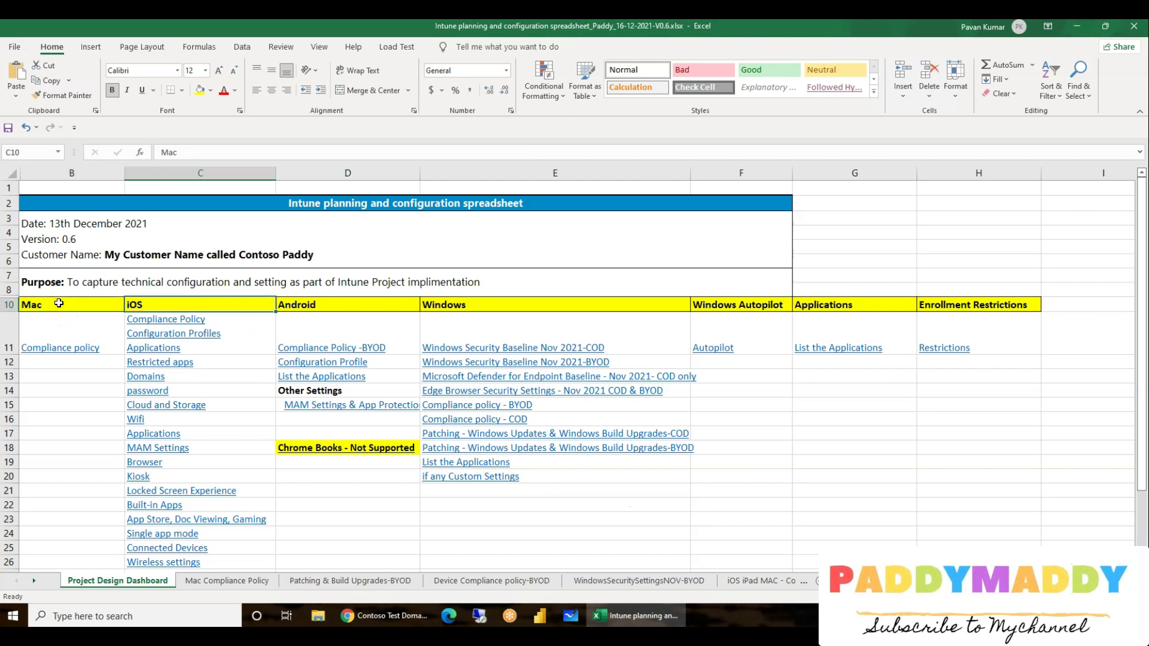
key("Right")
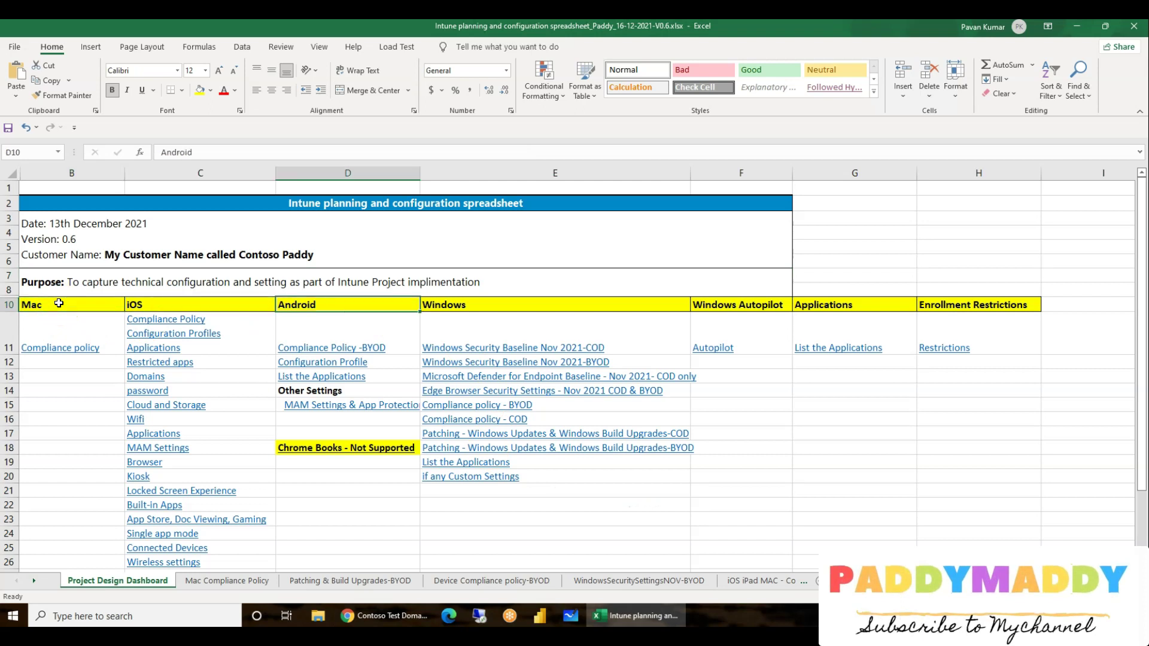
key("Right")
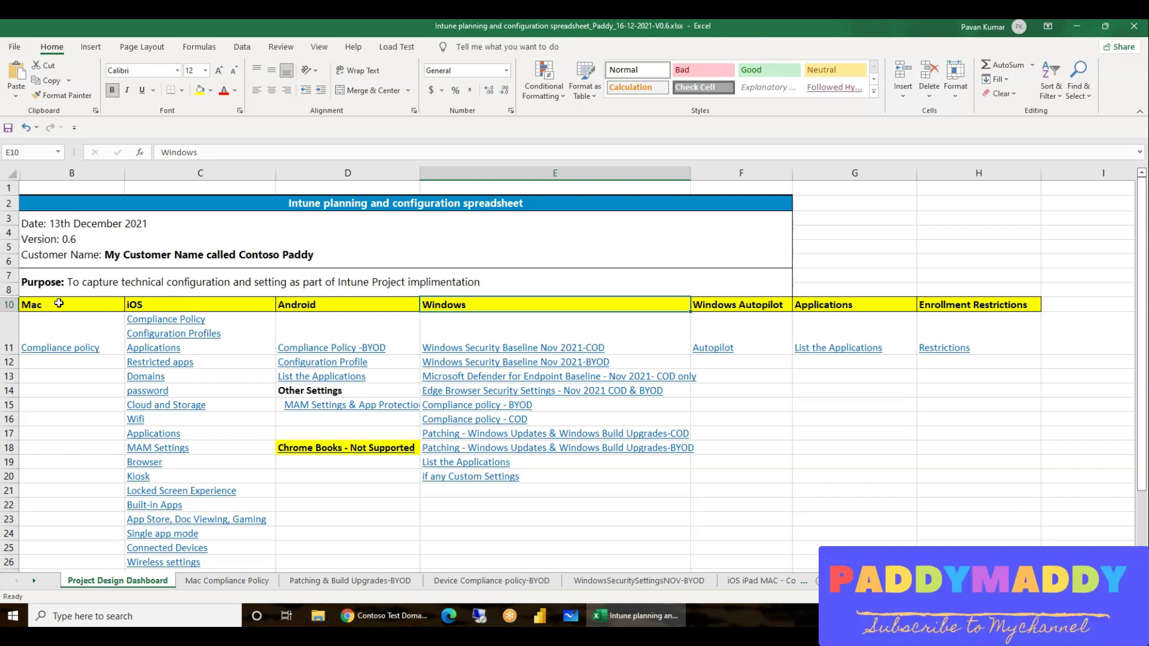
key("Right")
key("Right")
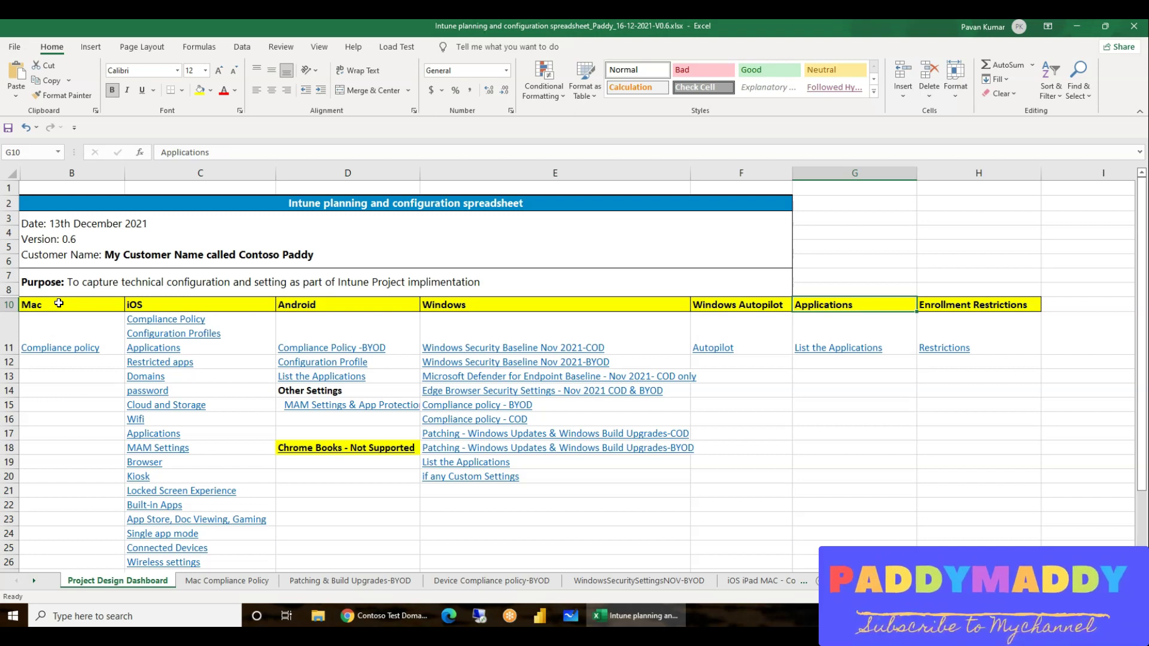
key("Right")
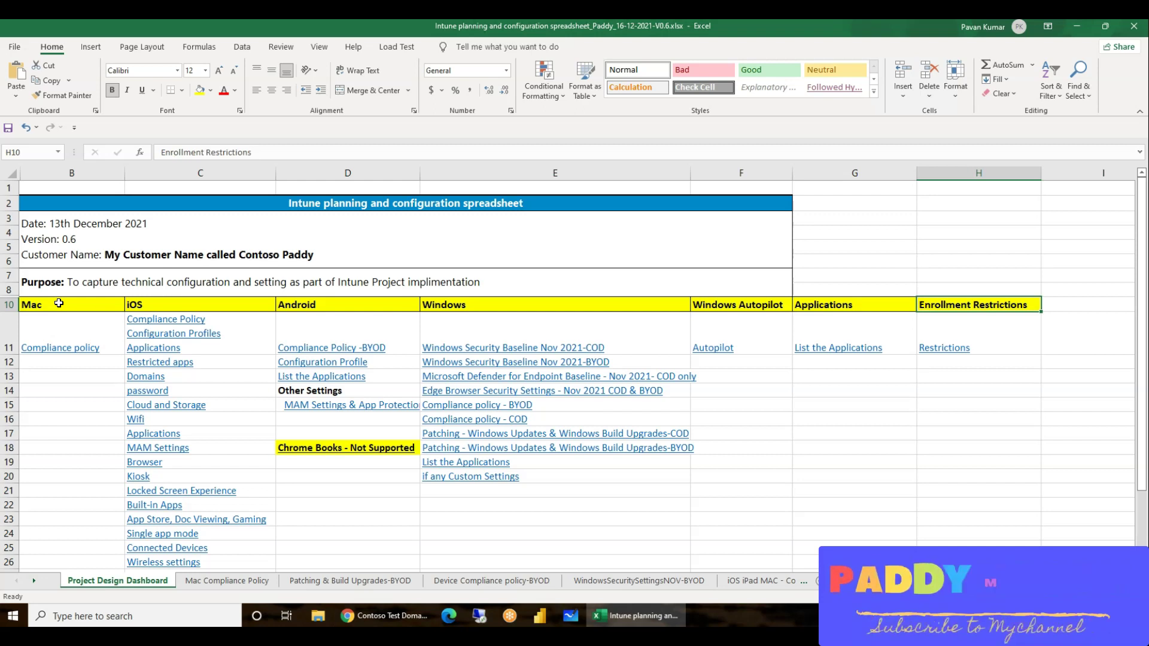
key("Left")
key("Left")
key("Left")
key("Left")
key("Left")
key("Left")
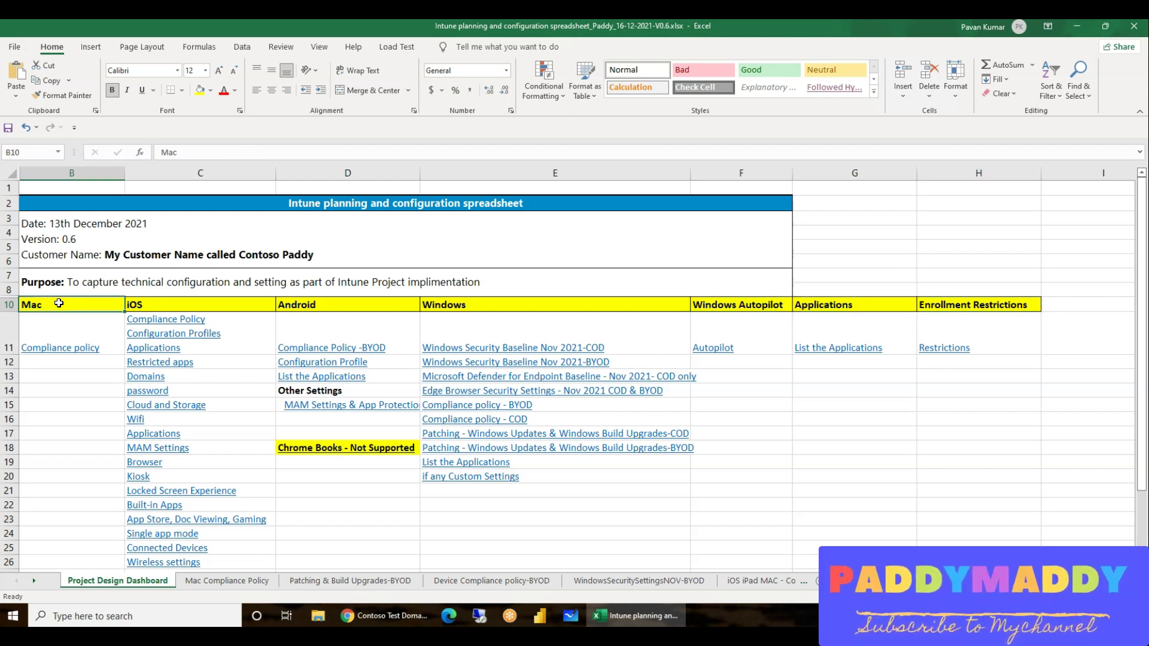
key("Right")
key("Right")
key("Right")
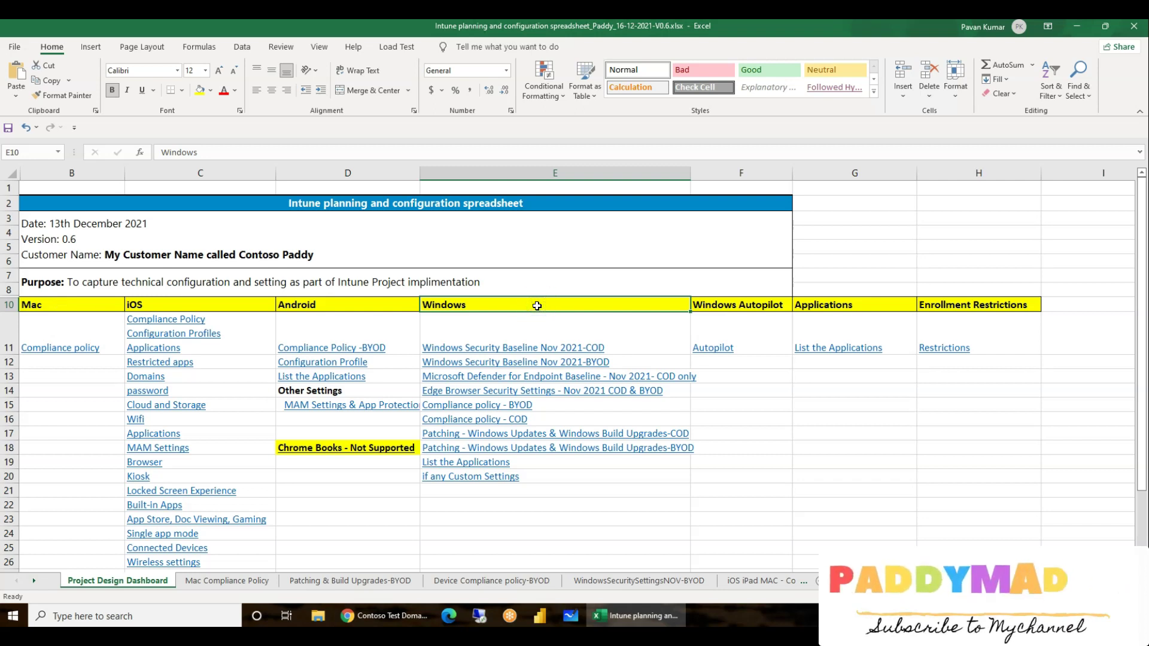
left_click(762, 522)
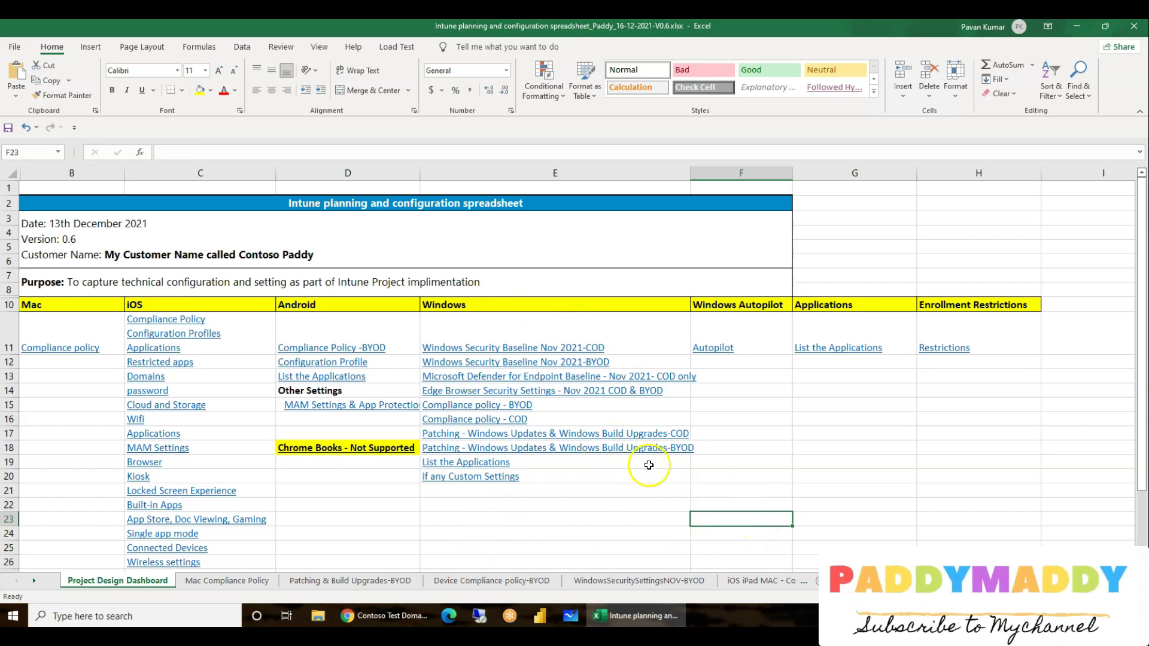
Follow the Windows Security Baseline Nov 2021-COD link to view its settings sheet, and return to the Project Design Dashboard.
left_click(539, 351)
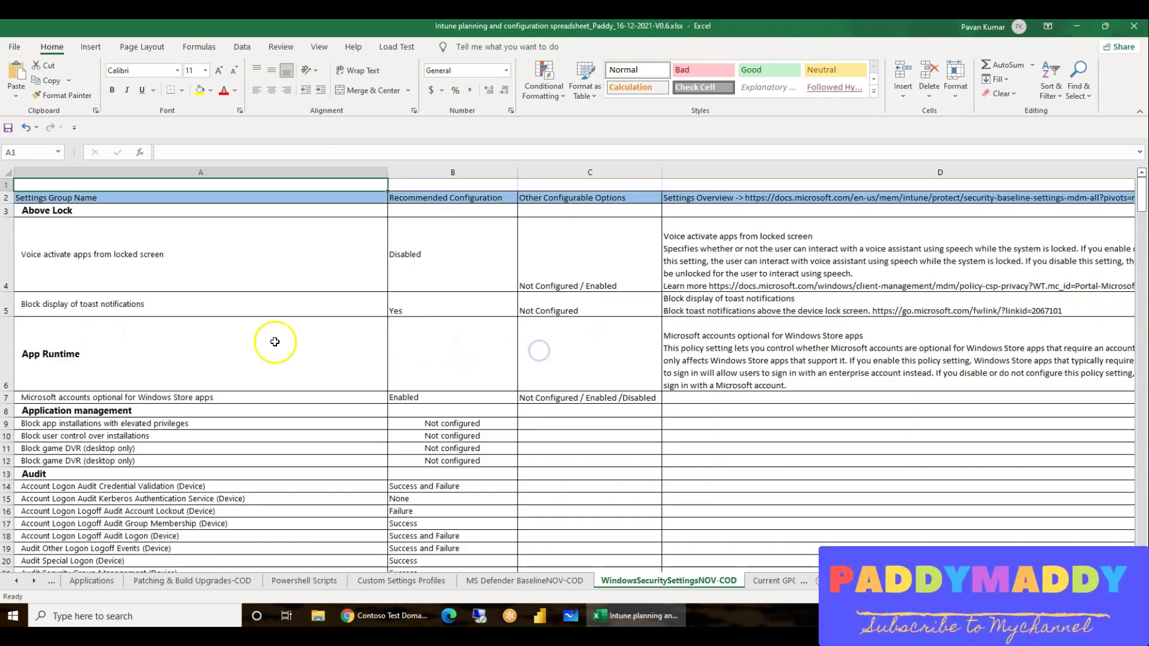
scroll(307, 409, "down", 1)
scroll(308, 409, "up", 1)
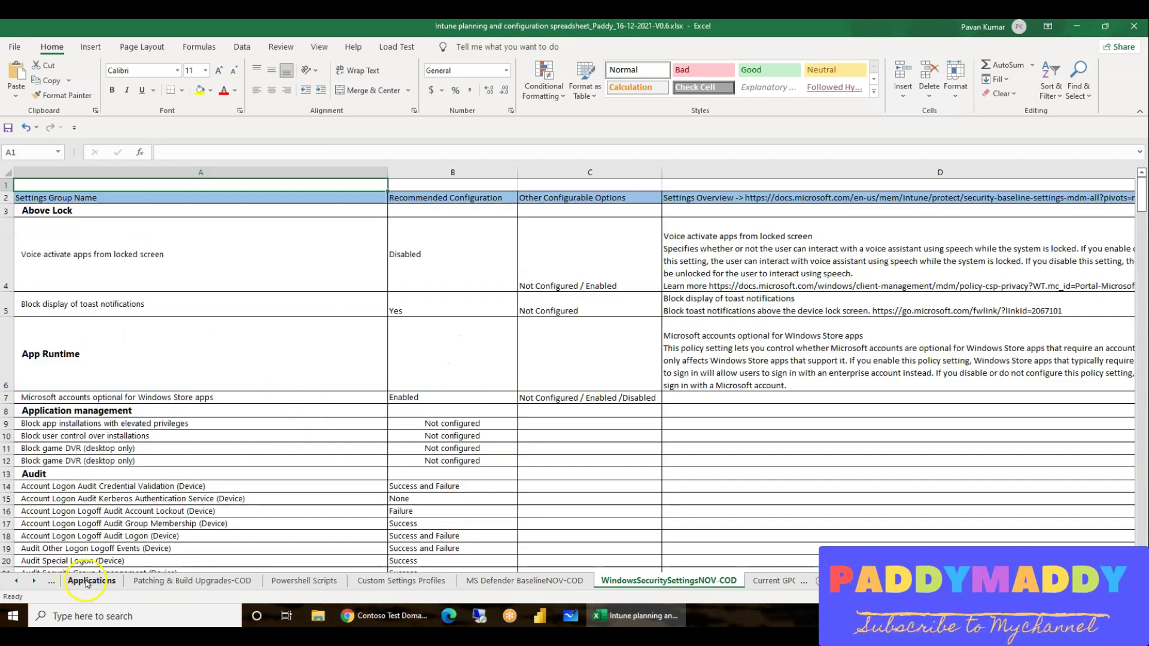
double_click(17, 581)
left_click_drag(17, 581, 10, 580)
left_click(117, 580)
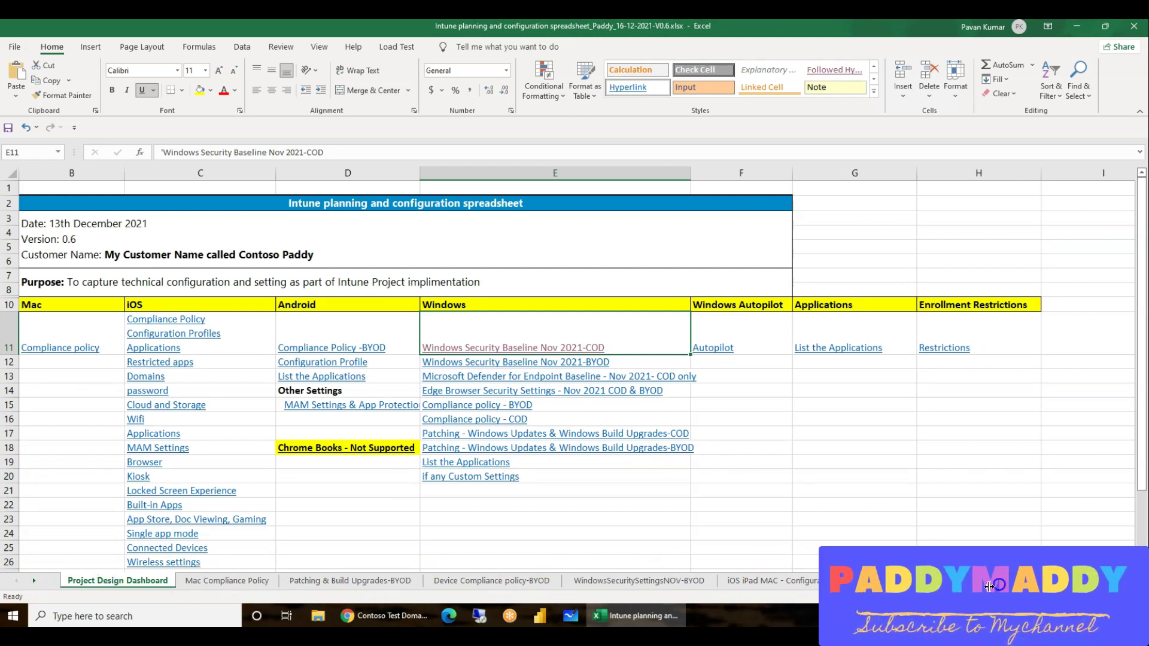
Look through the sheets from Mac Compliance Policy to the iOS iPad MAC configuration, and return to the Project Design Dashboard.
left_click(245, 580)
left_click(375, 587)
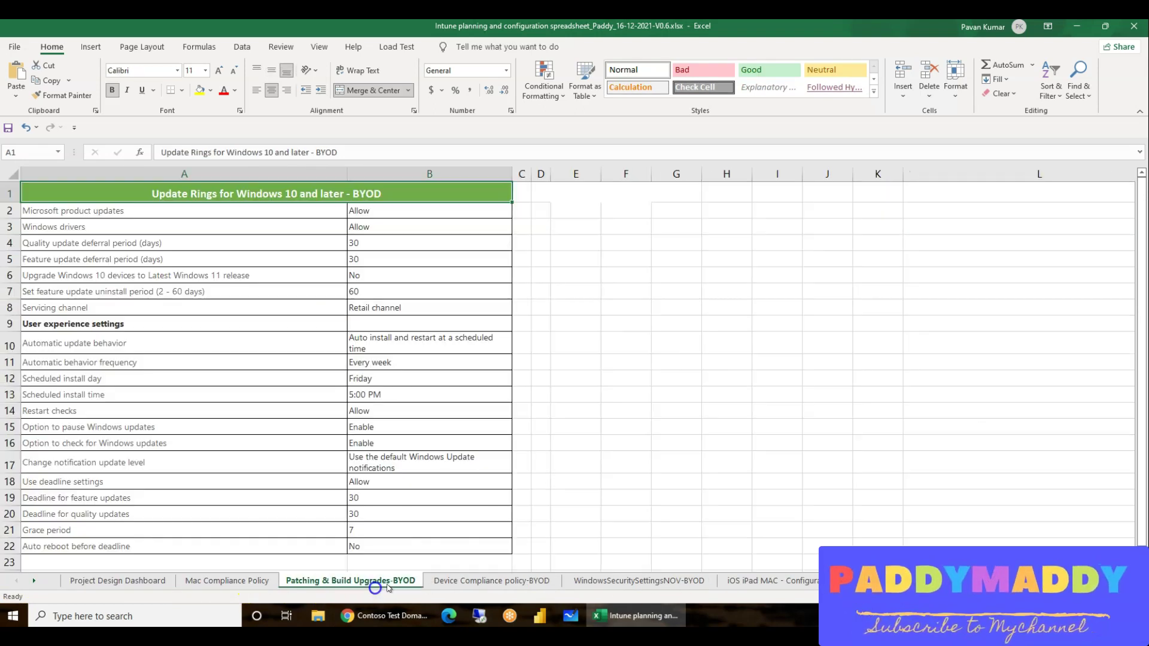
left_click(514, 581)
left_click(622, 580)
left_click(742, 583)
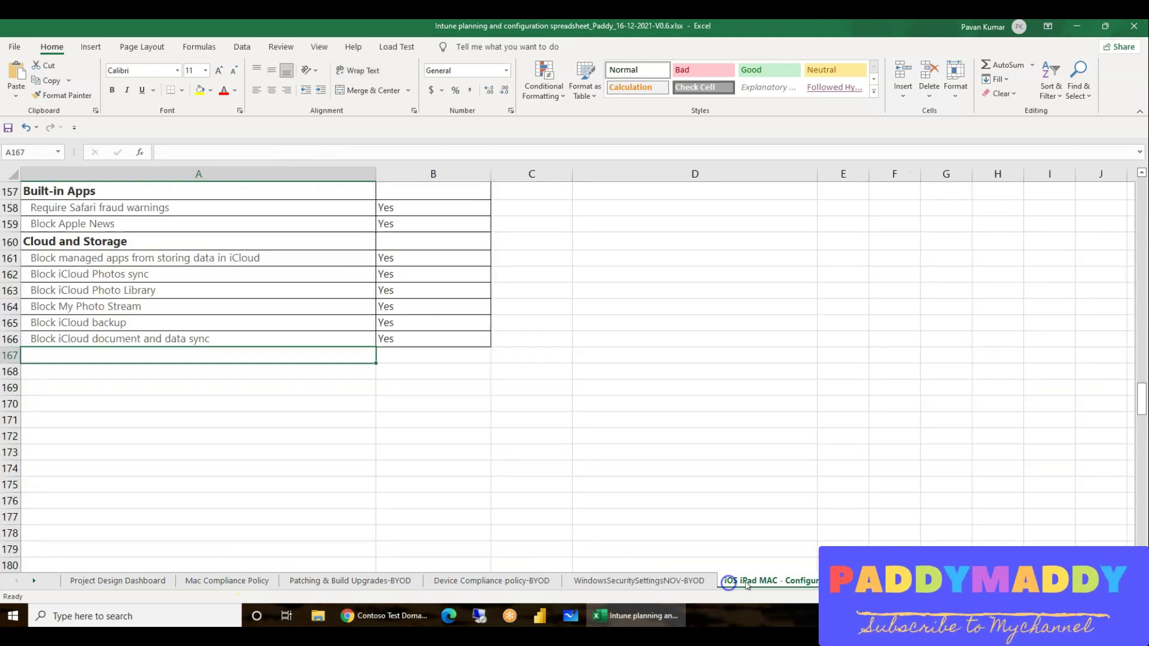
scroll(263, 491, "up", 6)
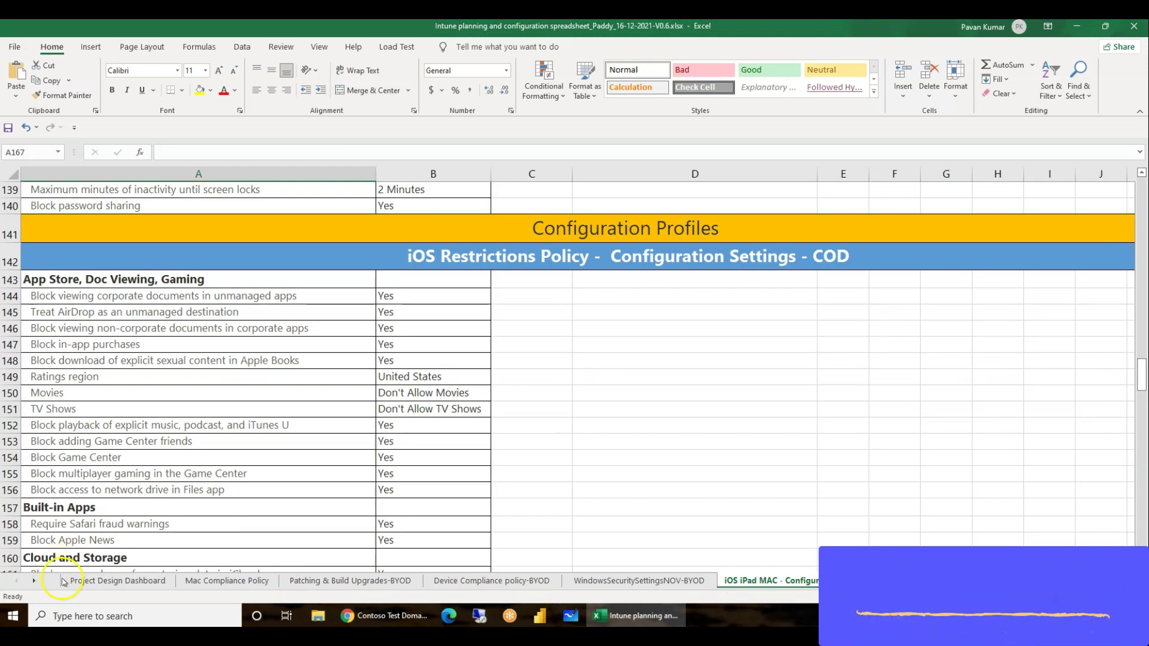
left_click(79, 581)
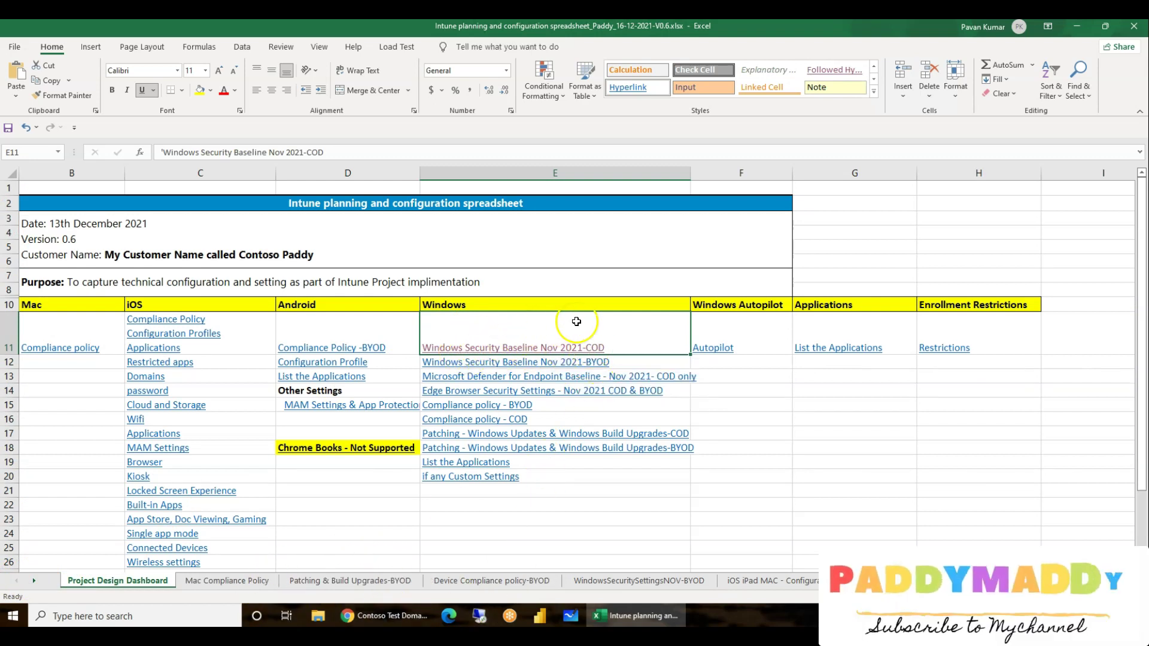
Switch to the Microsoft Endpoint Manager admin center in Chrome and show the Endpoint security baselines with their full names readable.
left_click(383, 616)
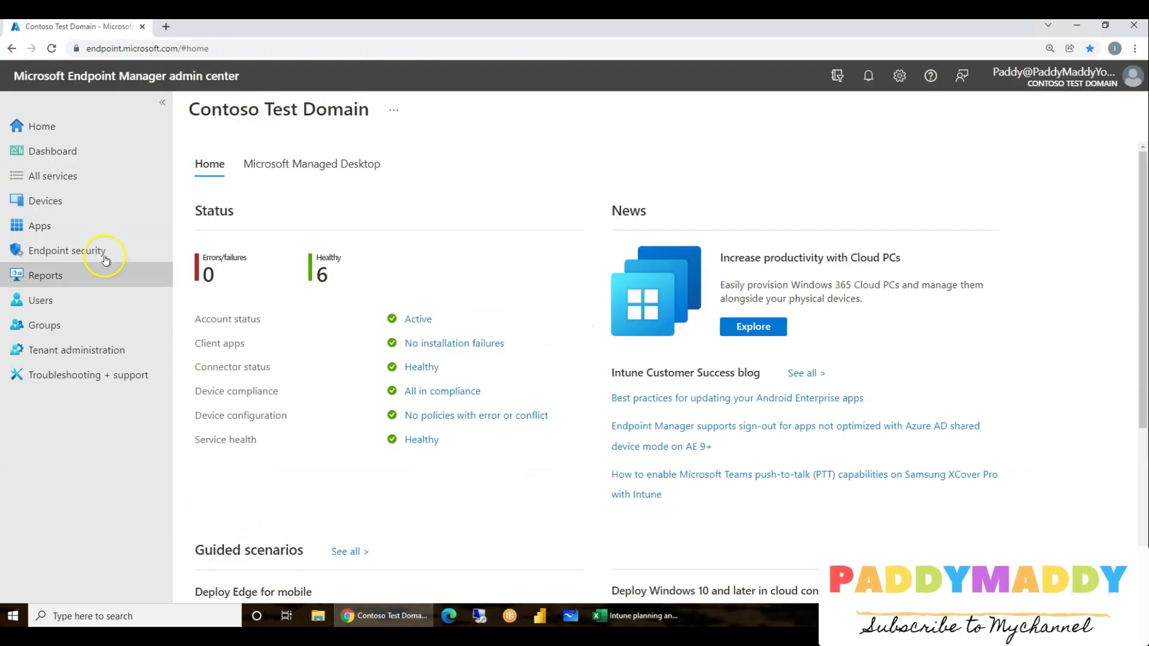
left_click(55, 253)
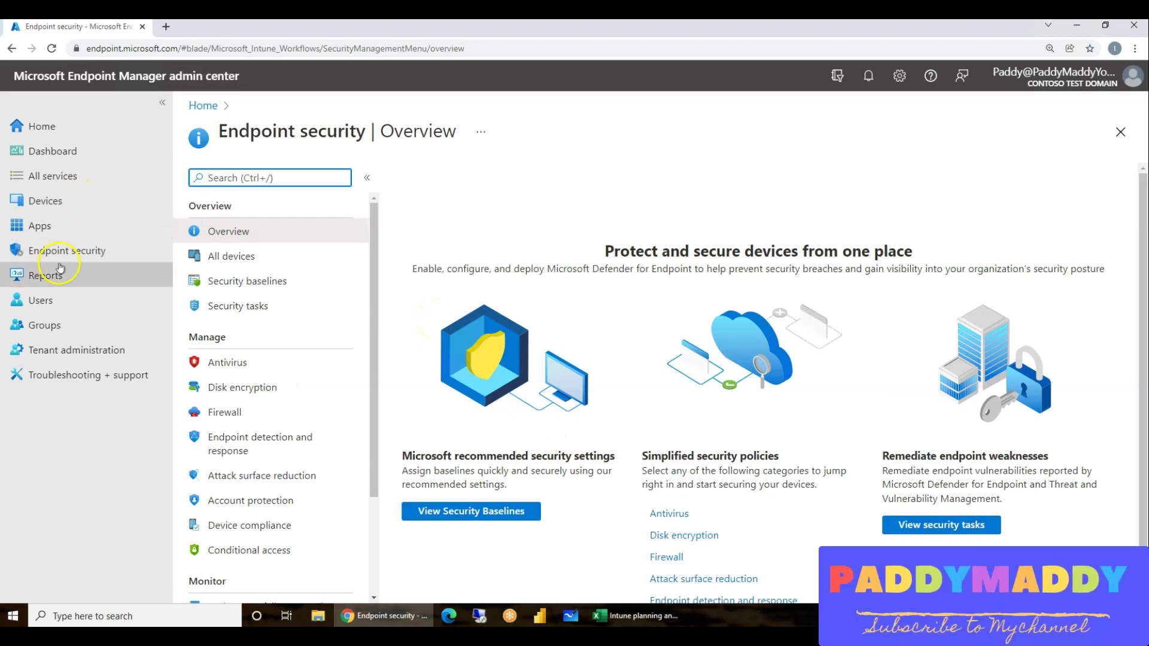
left_click(292, 282)
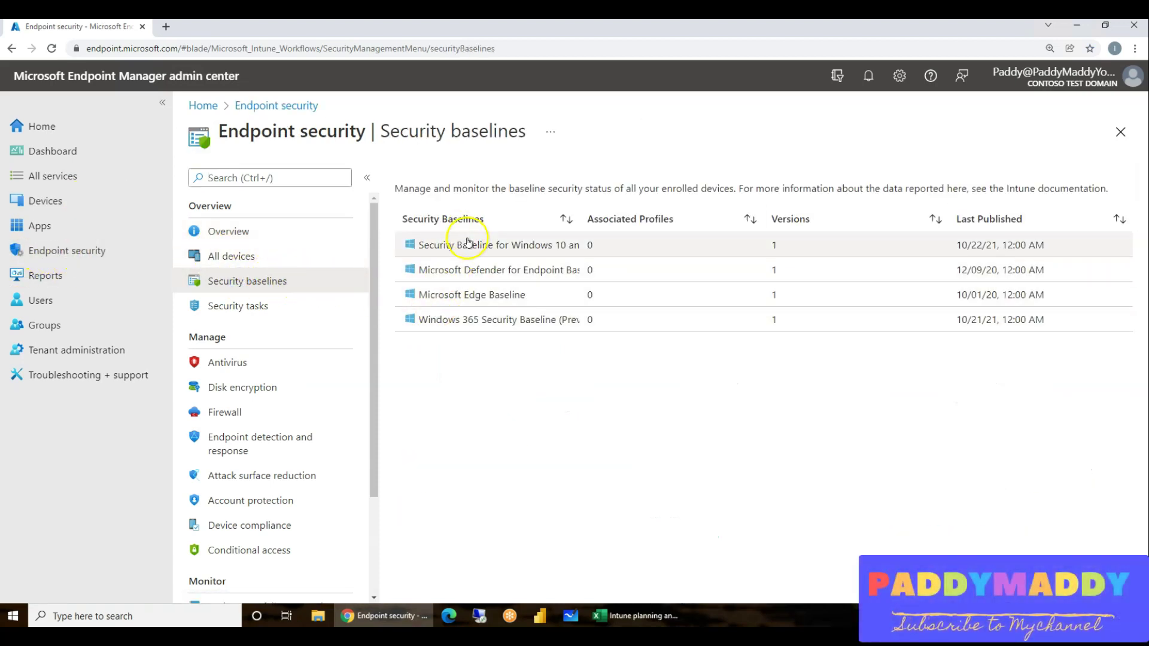
left_click_drag(581, 216, 662, 218)
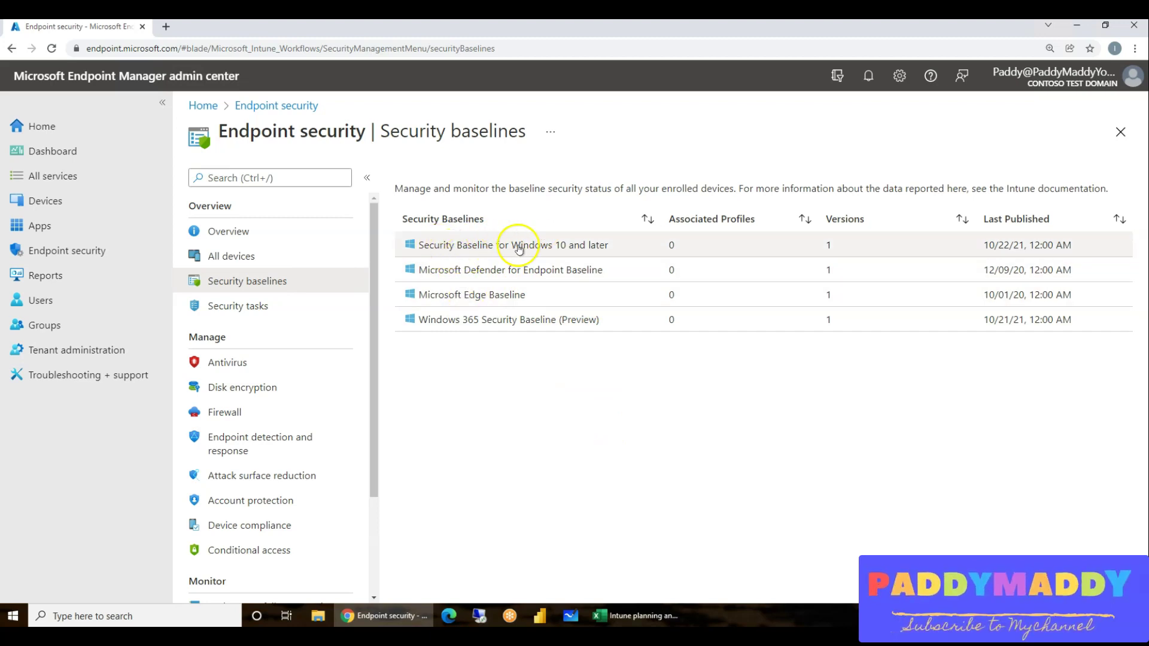
Start a new profile for the Security Baseline for Windows 10 and later and check its baseline version.
left_click(564, 250)
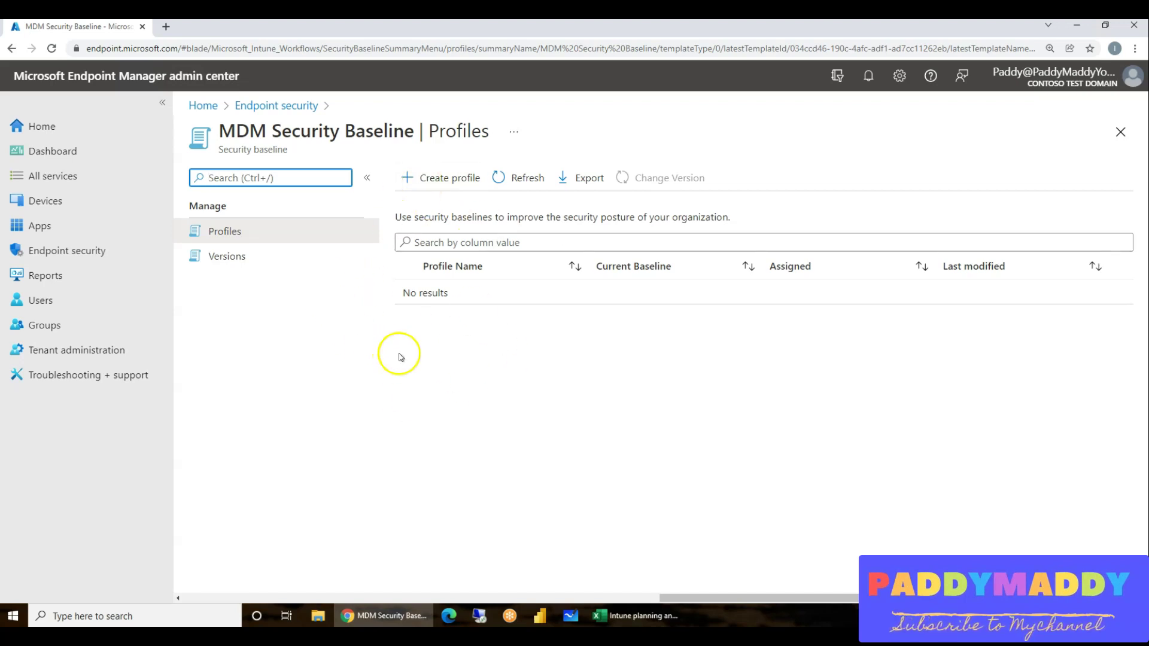
left_click(437, 177)
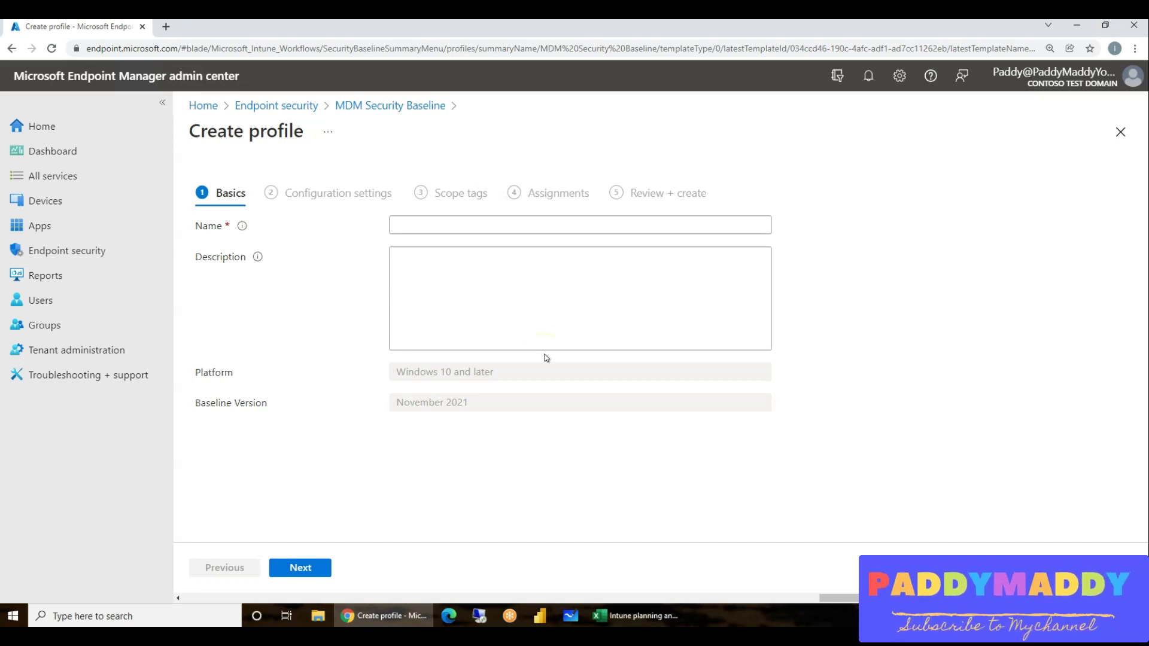
left_click_drag(475, 404, 383, 413)
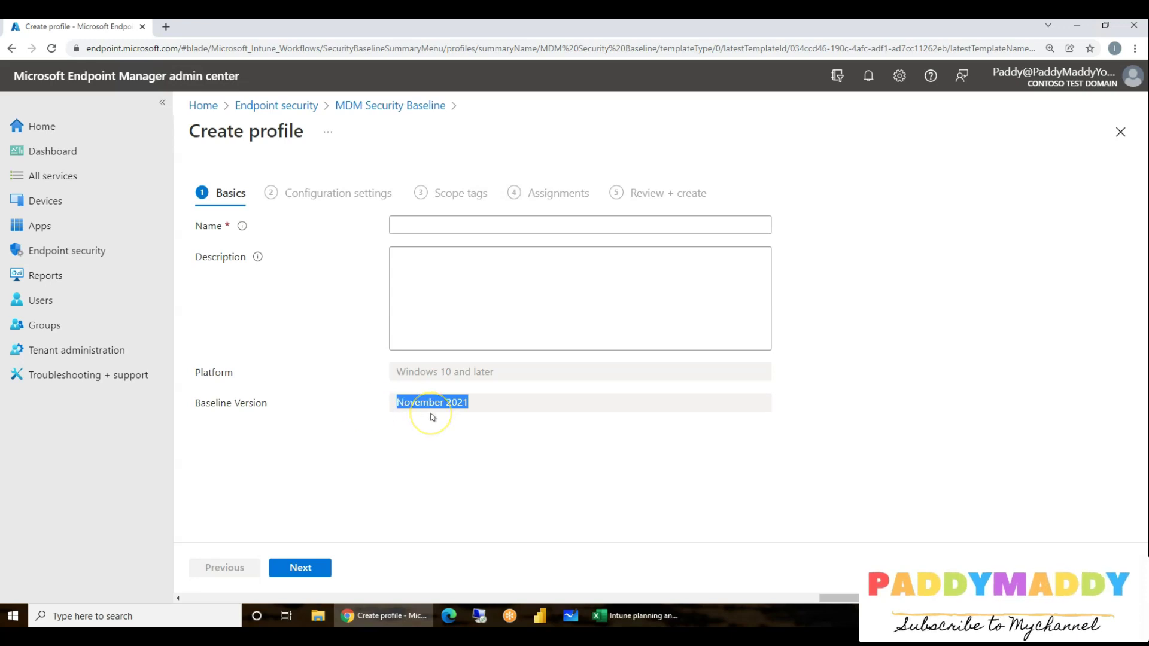
left_click(460, 430)
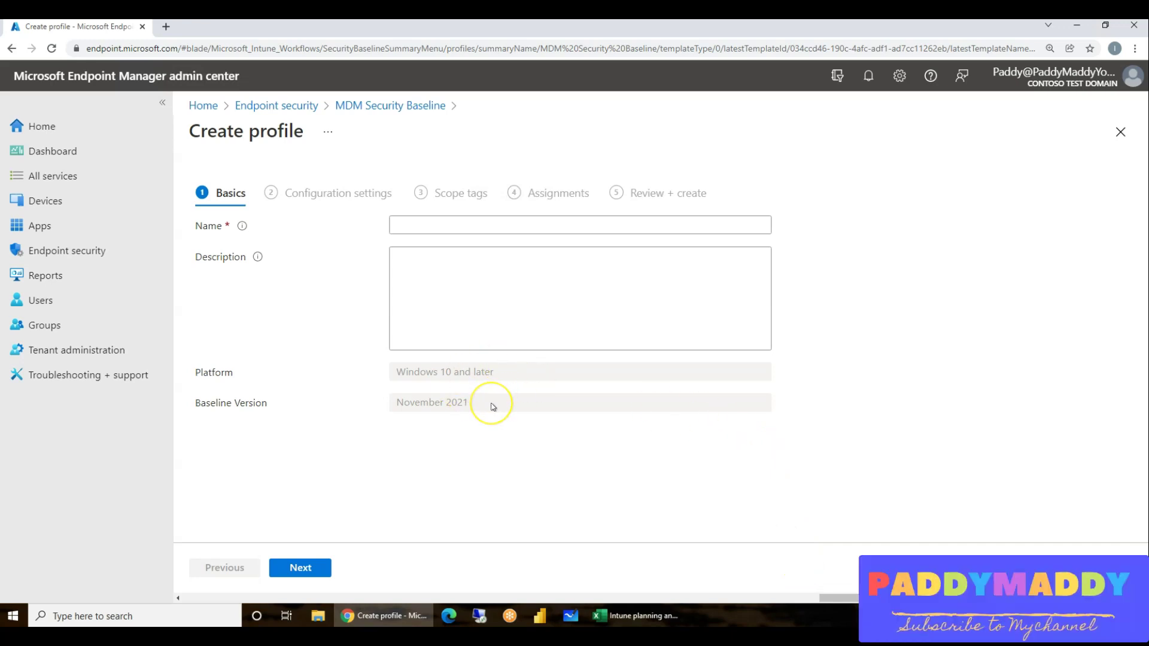
Name the profile November 2021 by copying the baseline version text, and proceed to its configuration settings.
left_click_drag(413, 405, 392, 405)
key("ctrl+c")
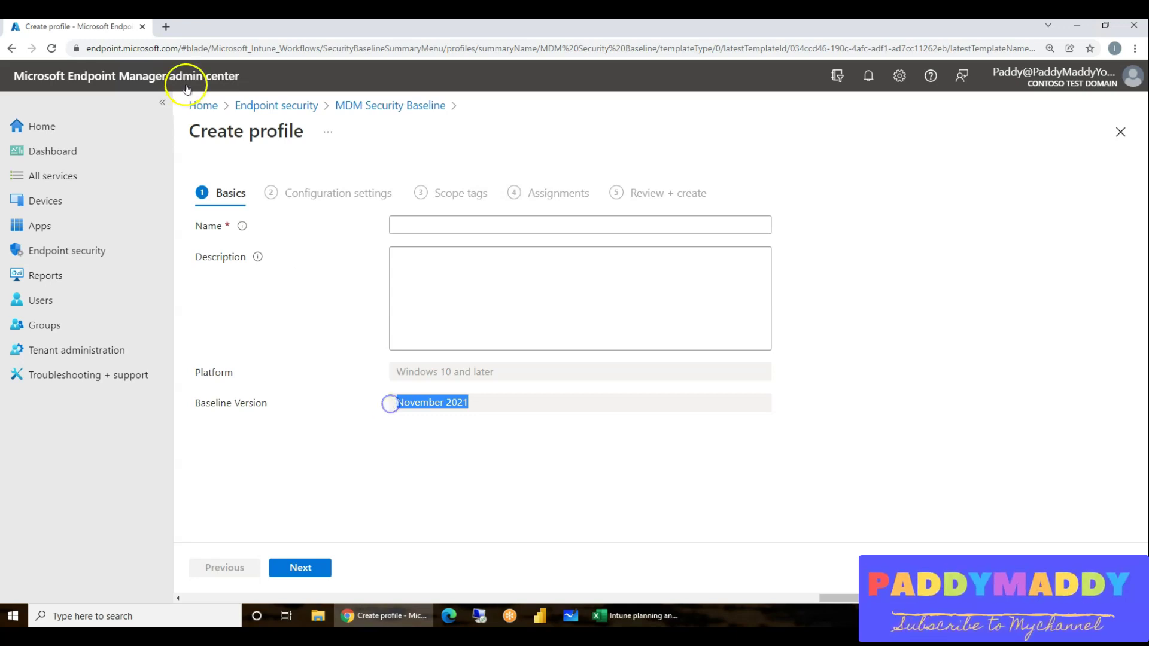
left_click(433, 224)
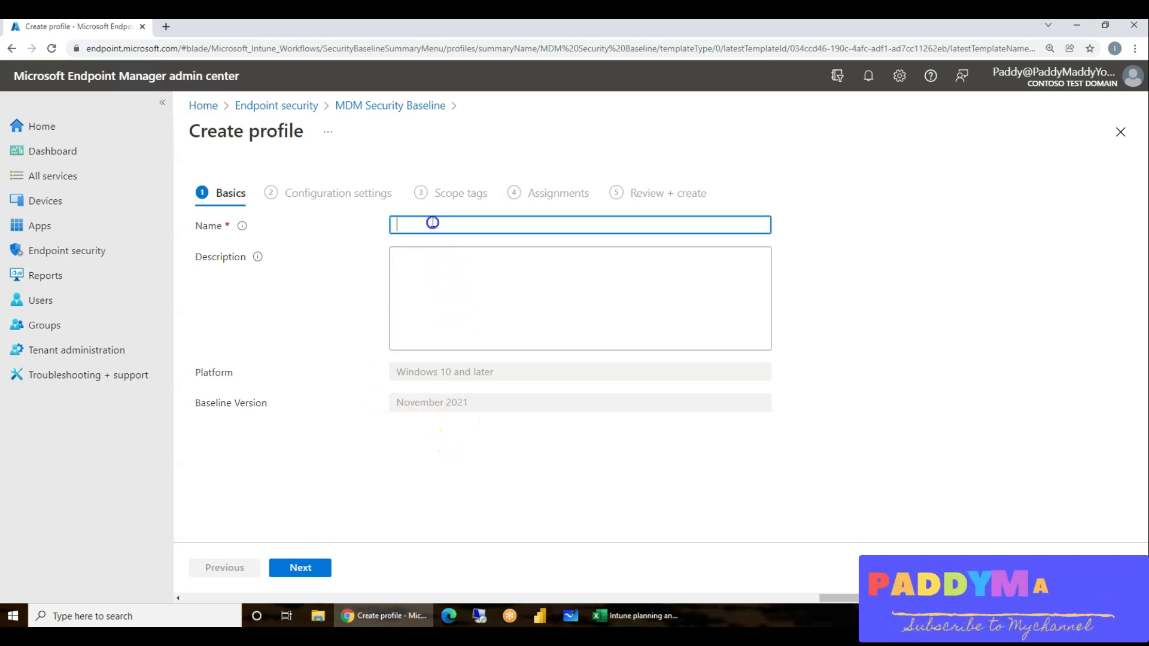
key("ctrl+v")
left_click(307, 570)
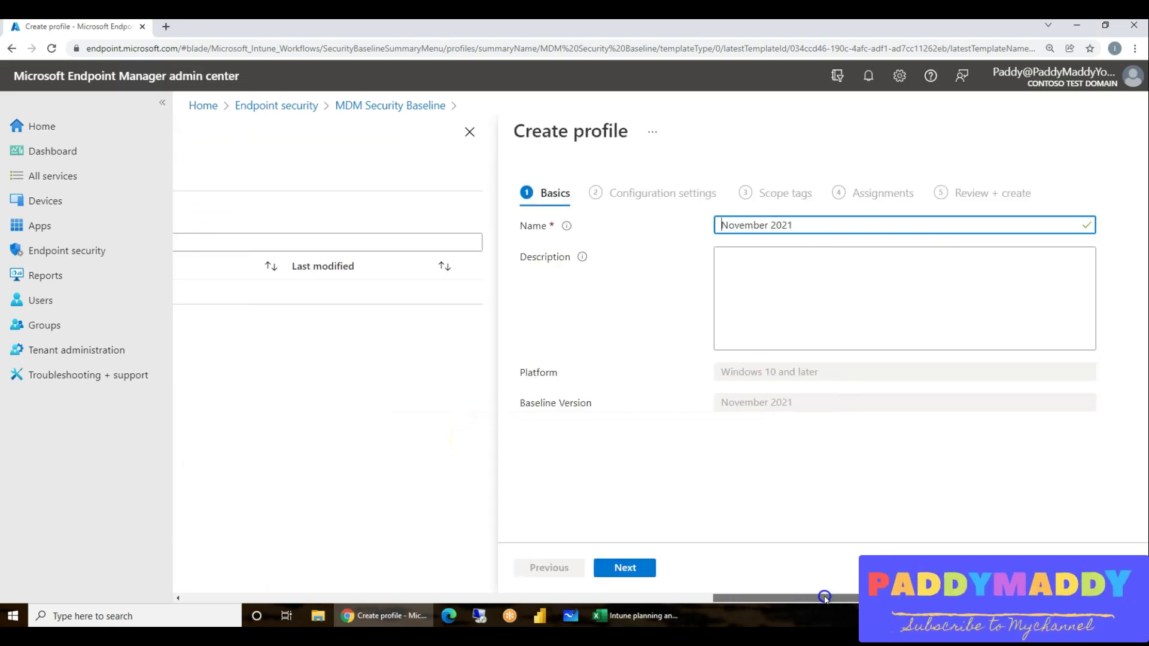
left_click(342, 568)
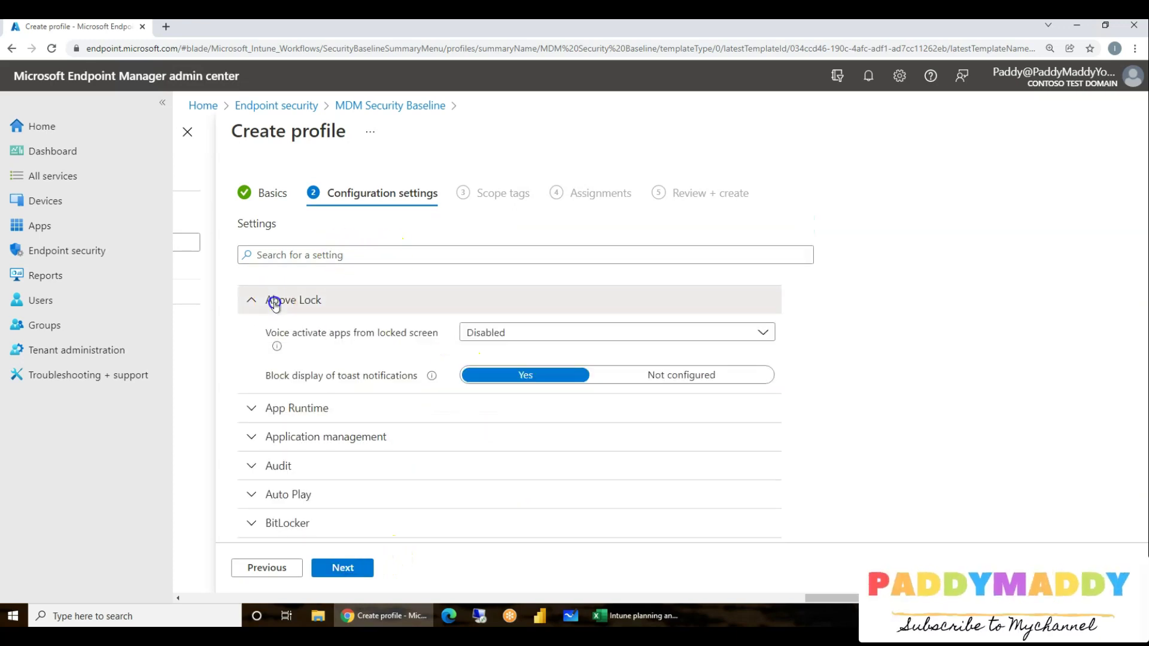
Expand the Above Lock and Remote Procedure Call groups to examine their baseline settings.
left_click(275, 302)
scroll(488, 436, "down", 9)
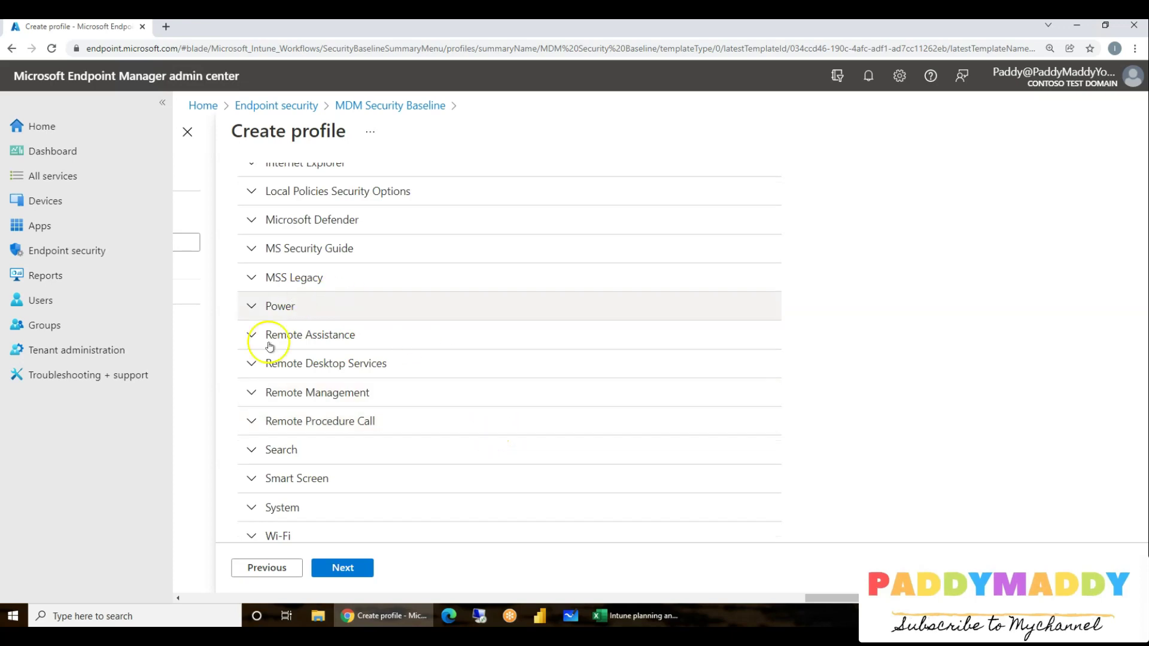
left_click(262, 421)
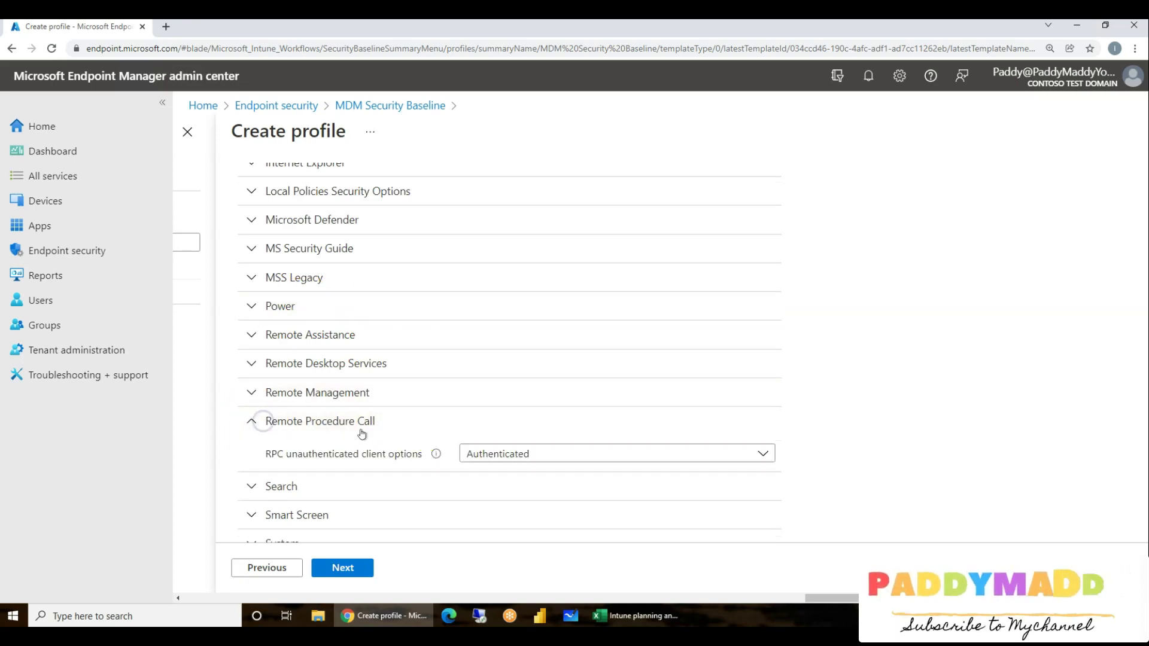
Examine the choices for RPC unauthenticated client options and the Remote Management settings, collapsing each group, and return to the start of the settings list.
scroll(426, 426, "down", 1)
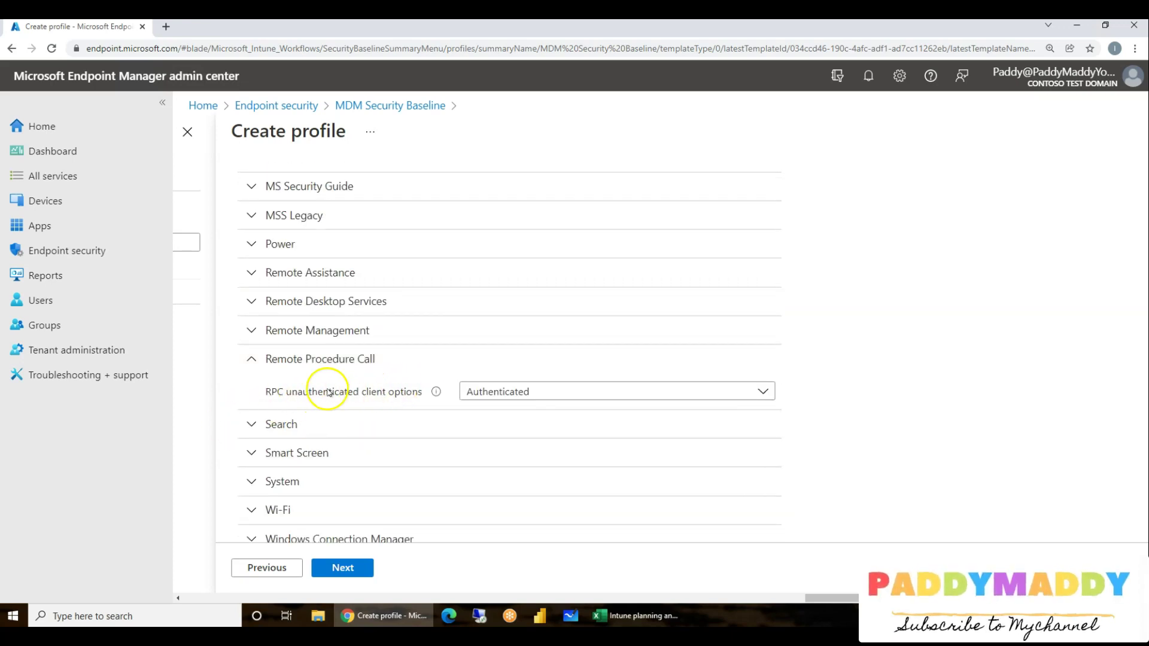
left_click(548, 392)
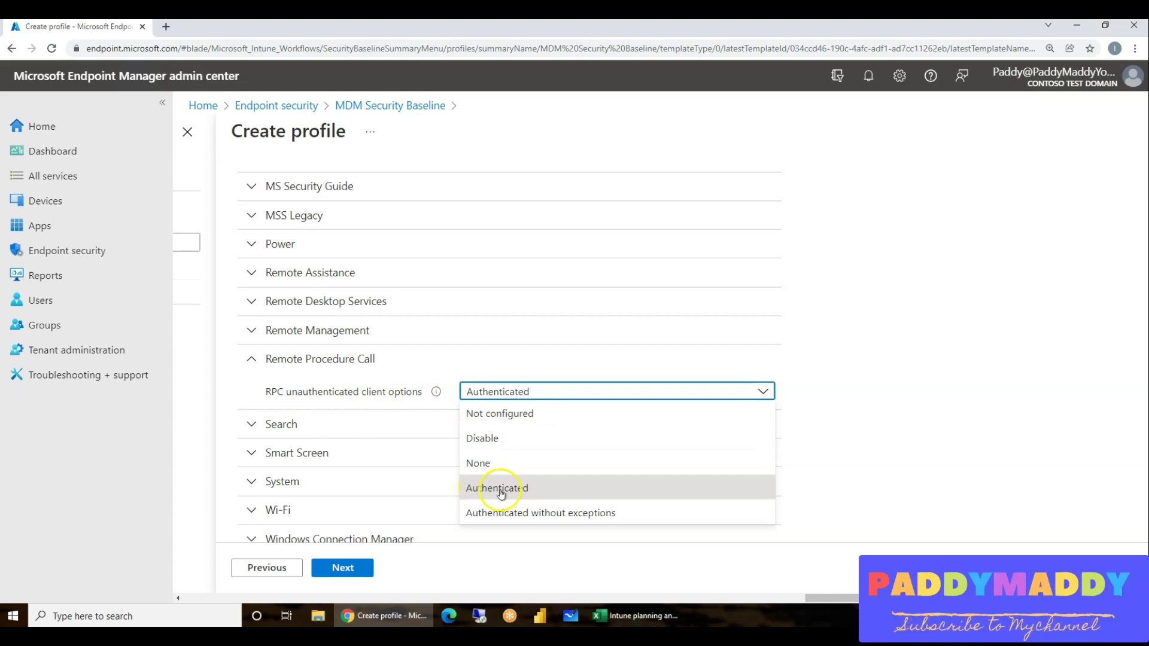
left_click(303, 360)
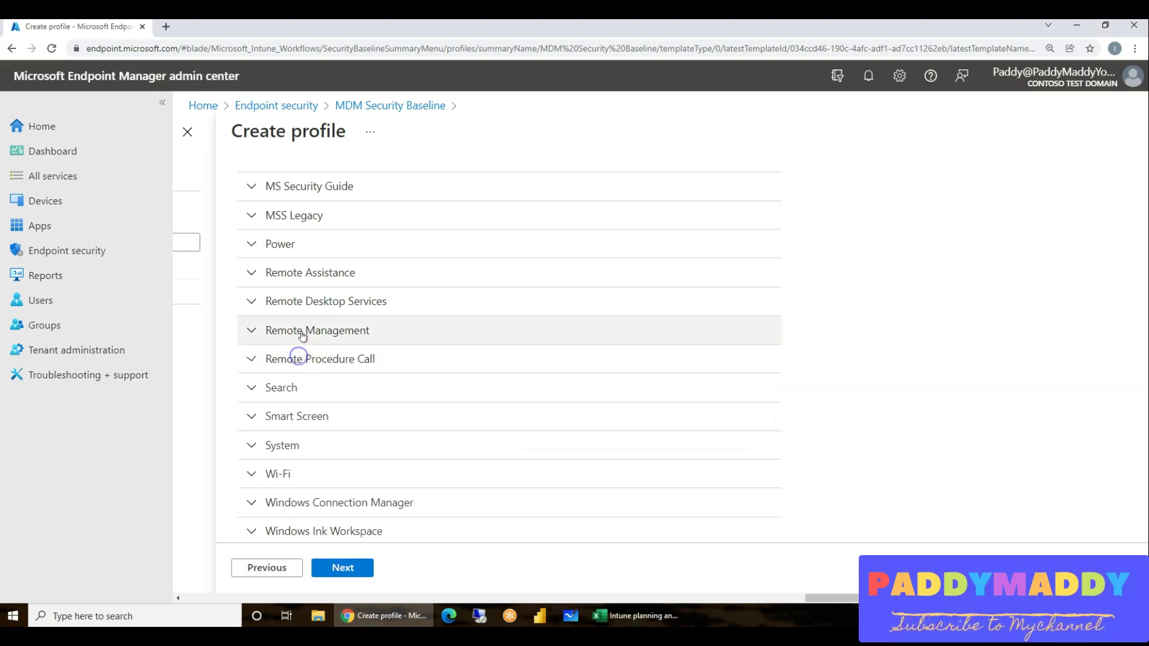
left_click(301, 334)
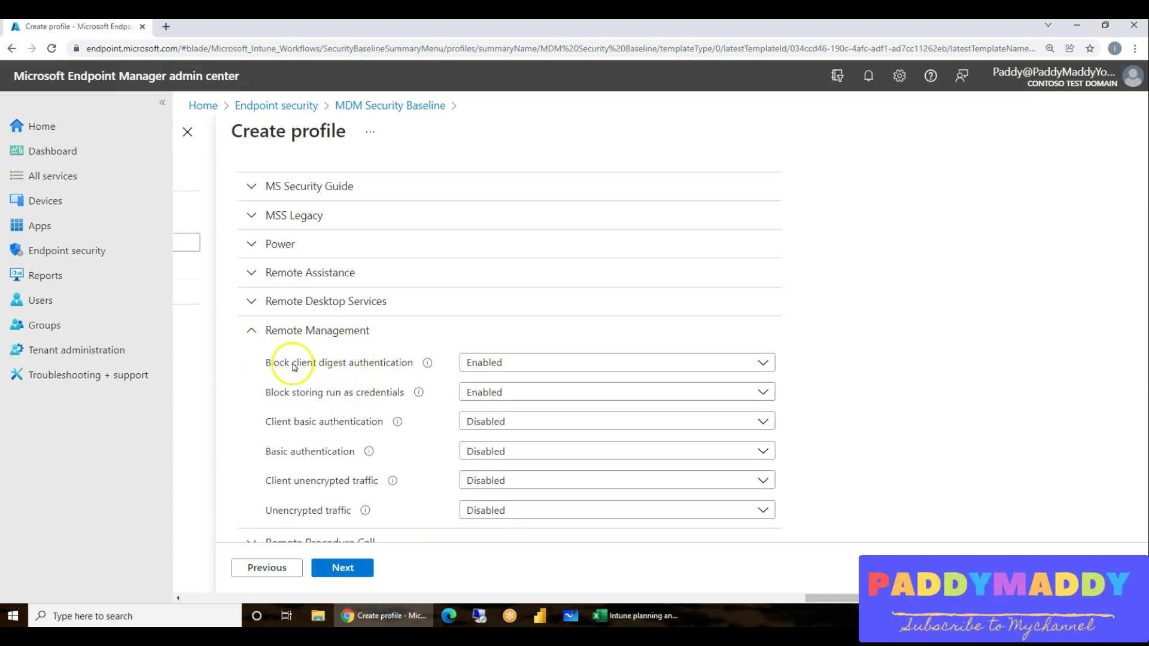
scroll(329, 437, "down", 3)
scroll(362, 485, "up", 2)
left_click(311, 267)
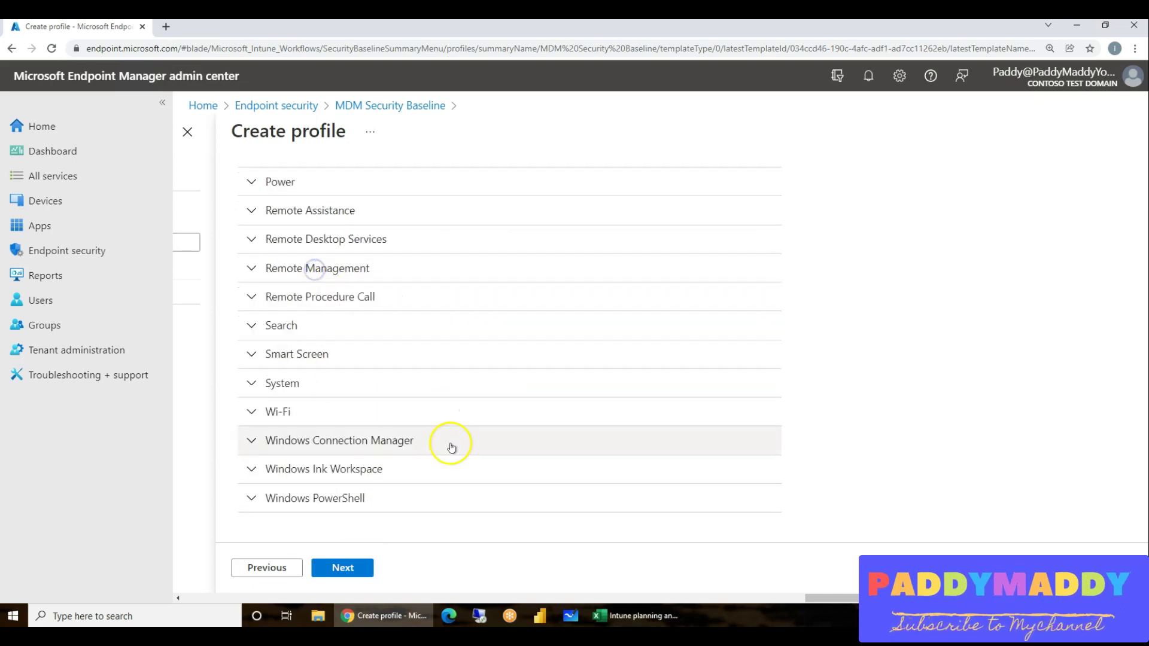
scroll(455, 440, "up", 12)
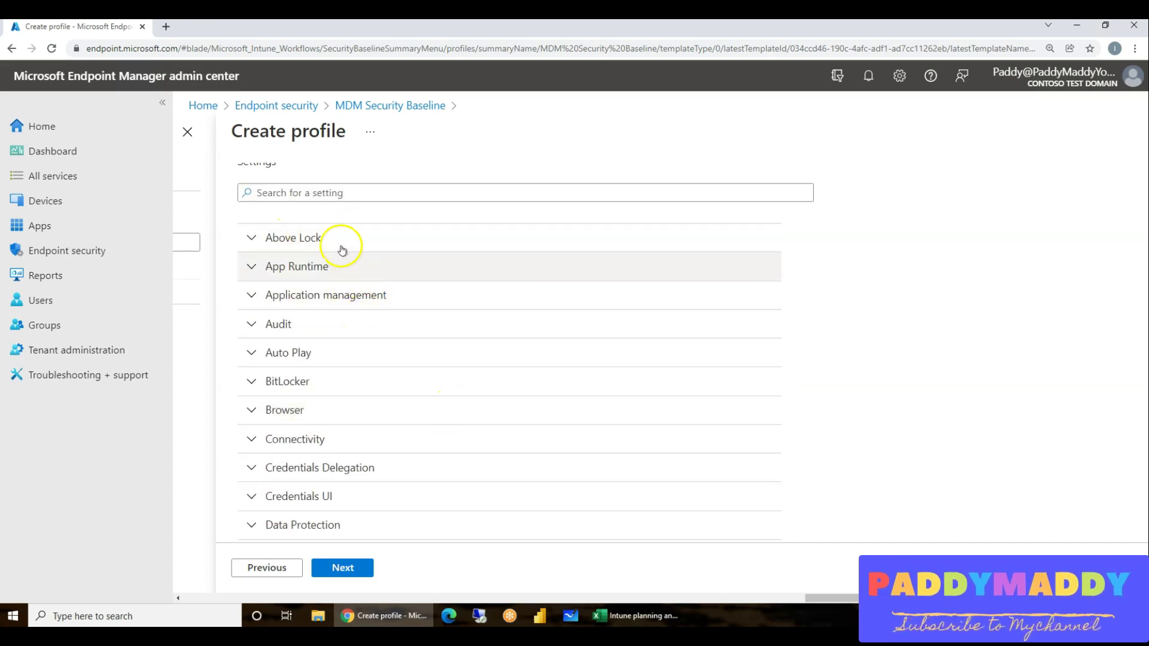
Switch to the Intune planning spreadsheet in Excel and review the Windows Security Baseline Nov 2021-COD and BYOD entries on the dashboard.
left_click(635, 616)
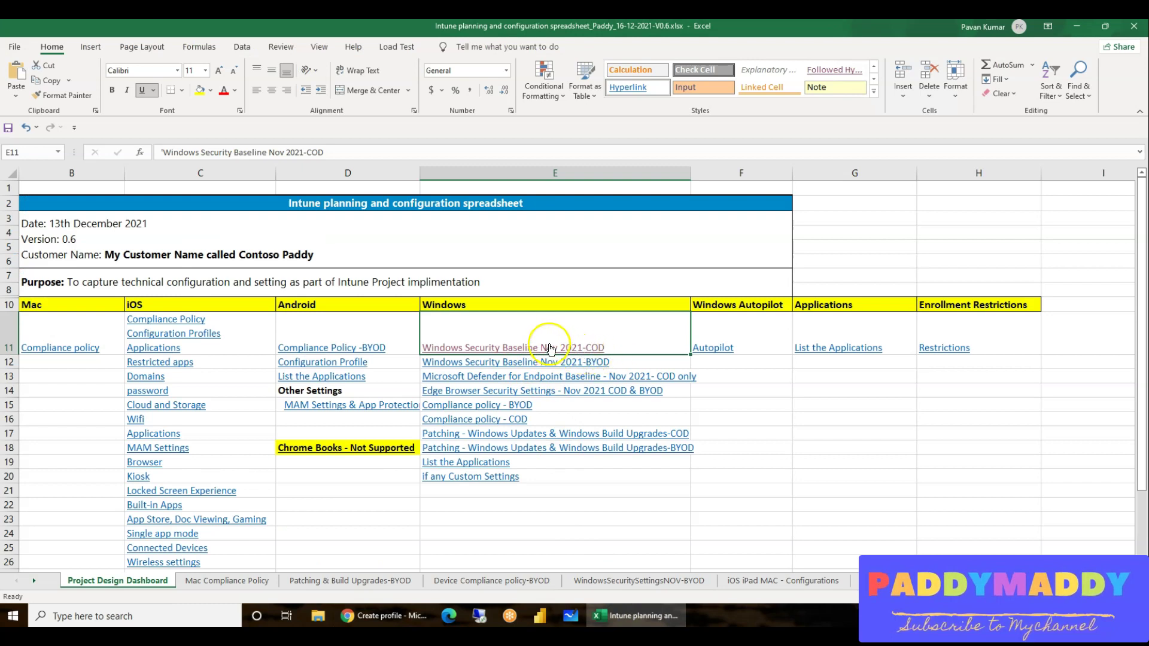
left_click(637, 537)
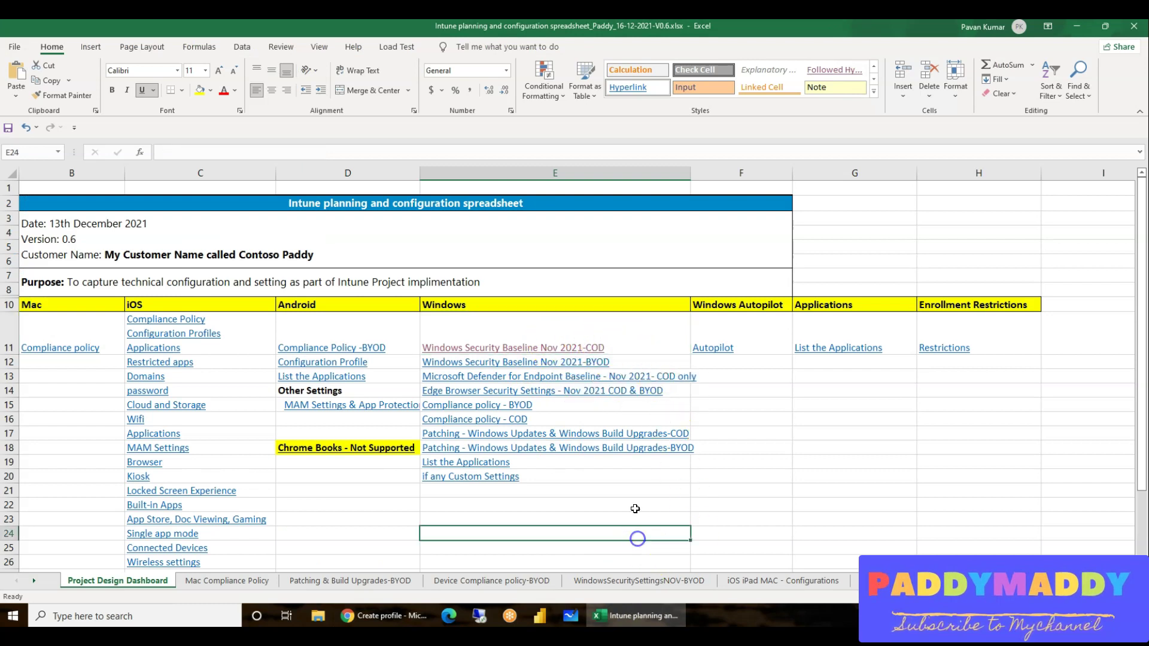
left_click(657, 314)
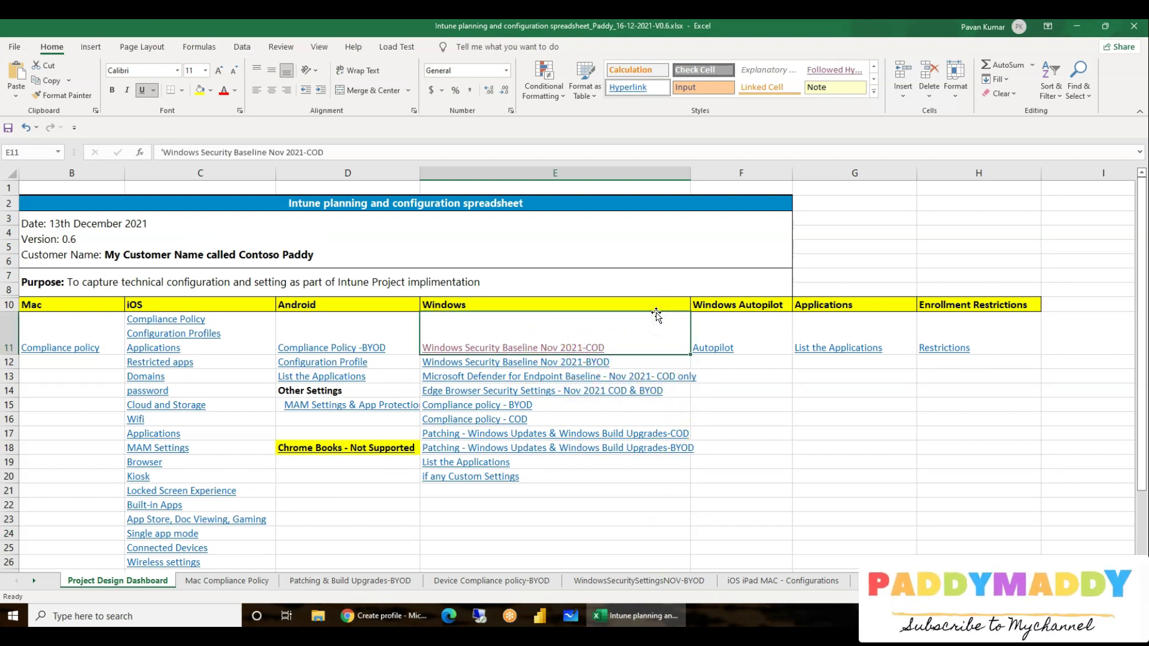
key("shift+Down")
key("shift+Up")
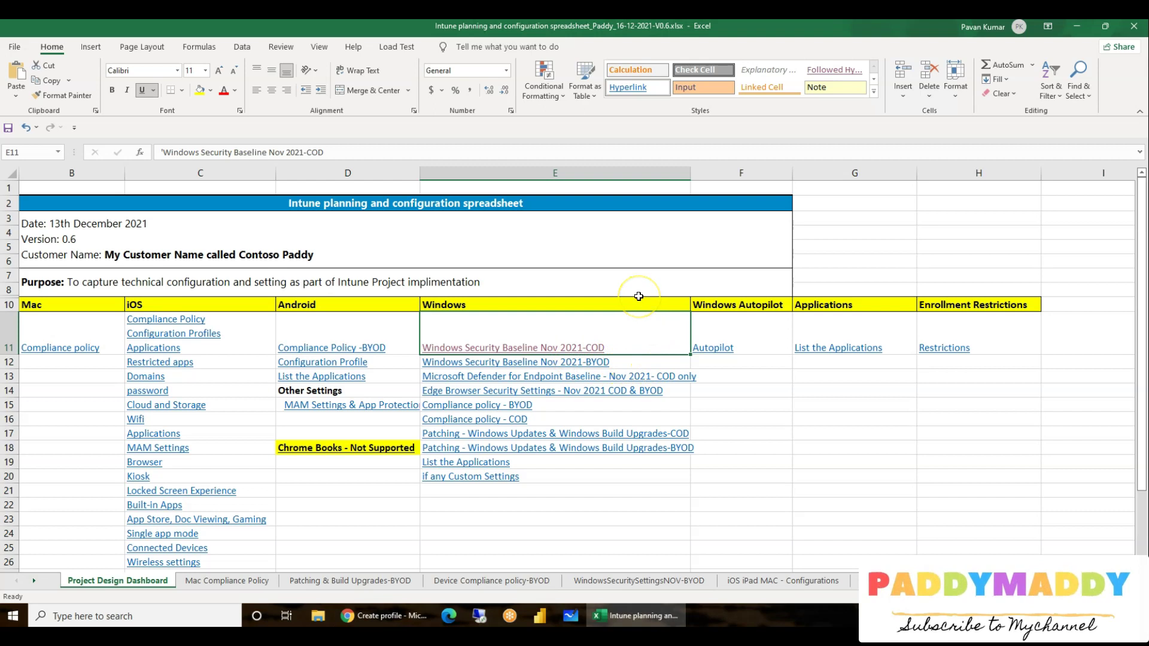
key("Down")
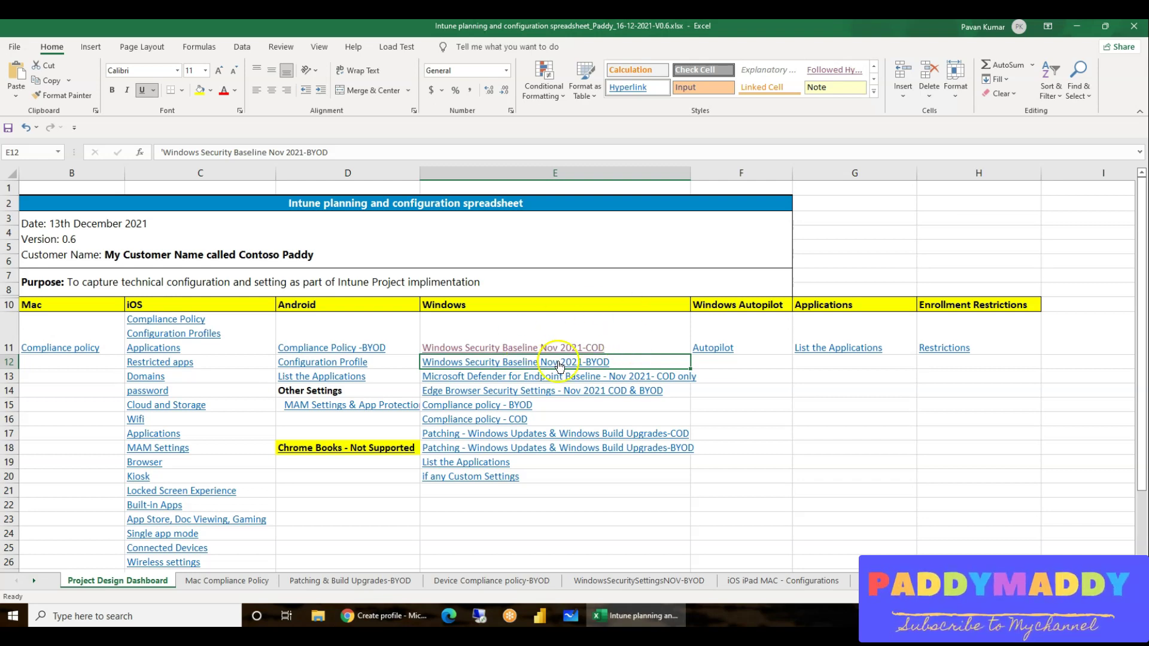
Enlarge the dashboard's Windows column and go through its baseline entries down to Microsoft Defender for Endpoint Baseline.
left_click(481, 366)
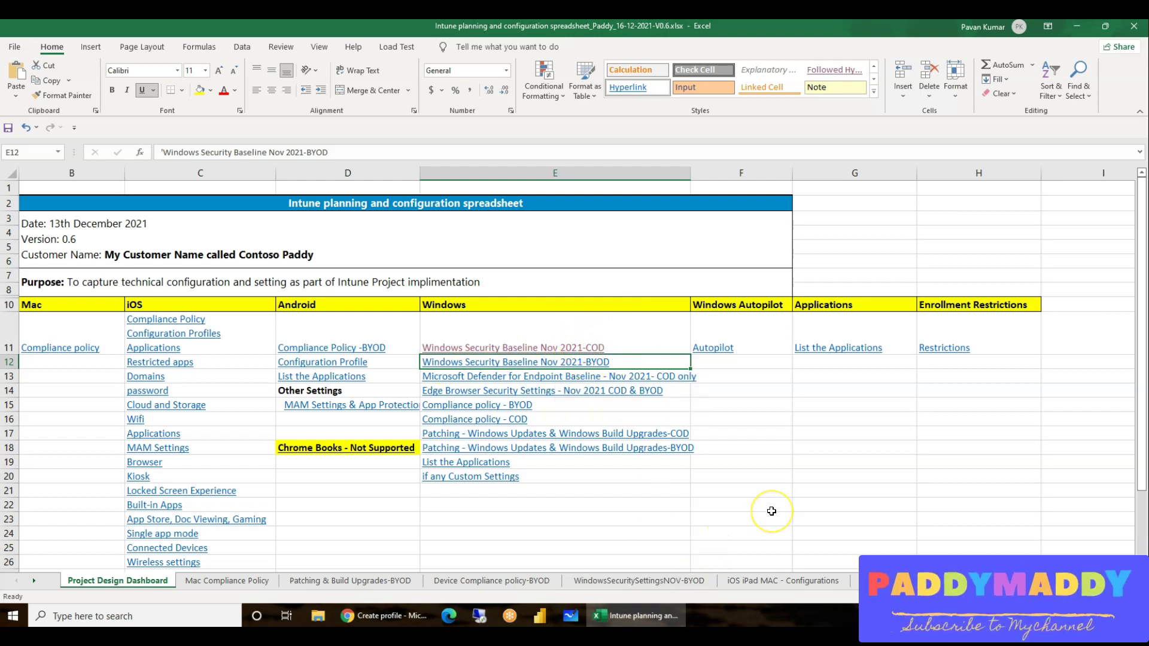
key("shift+Up")
key("ctrl+v")
scroll(545, 467, "up", 4)
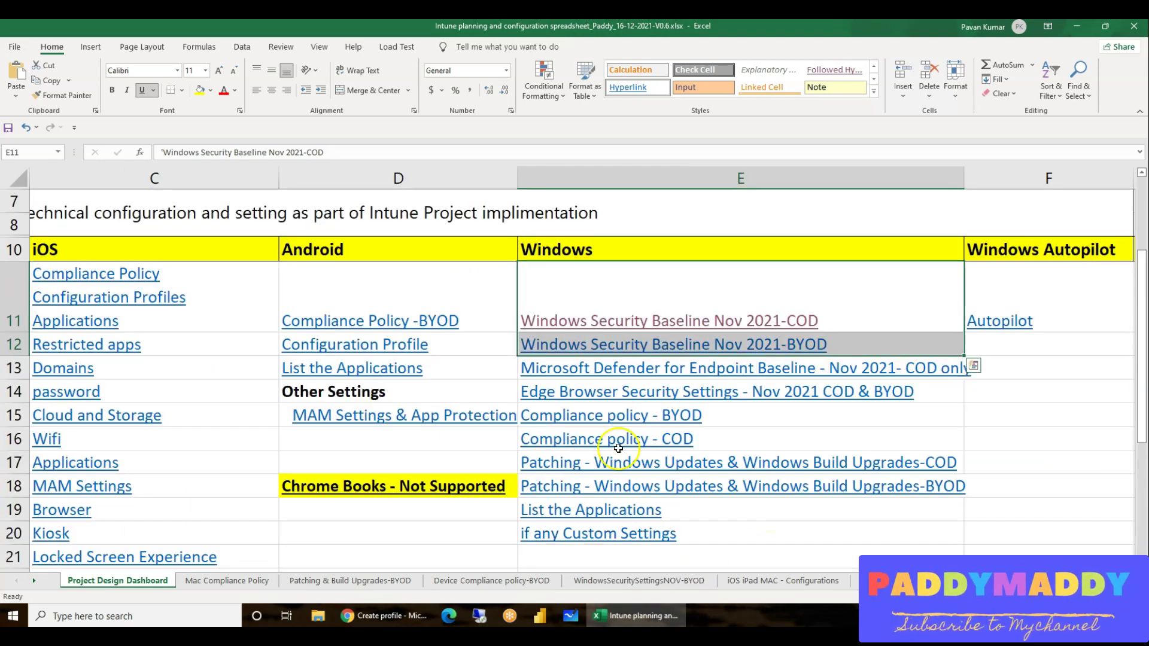
left_click(798, 258)
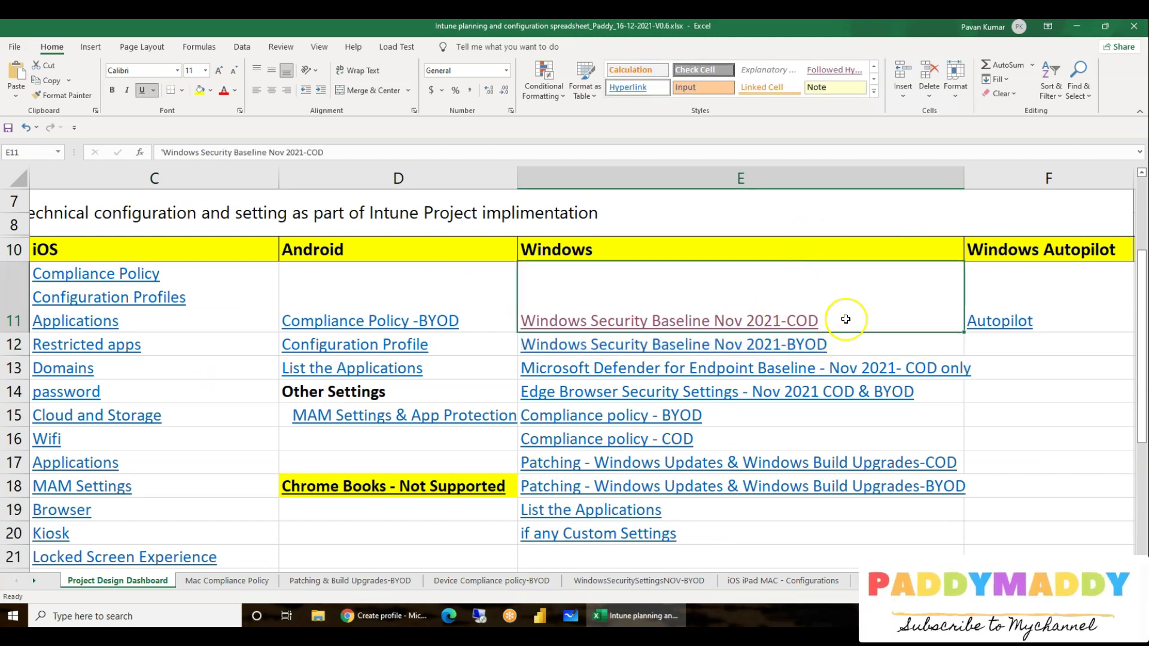
key("Down")
key("Down")
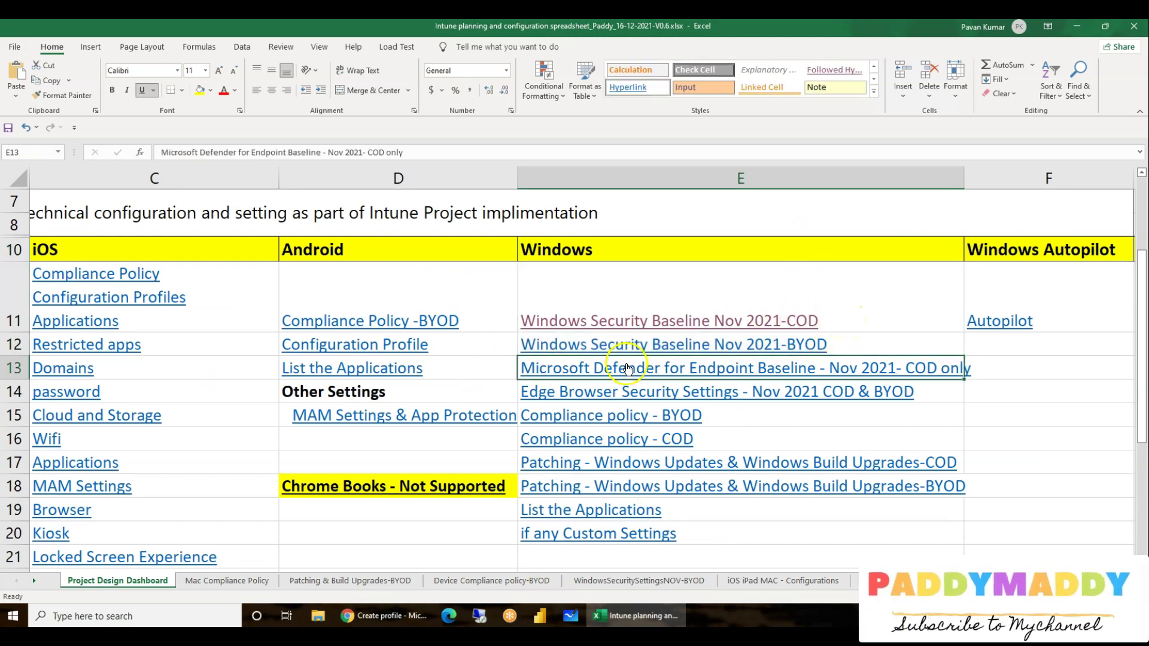
Switch to Chrome to view the admin center's security baselines list, and return to the Windows entries in the Excel planning spreadsheet.
left_click(392, 616)
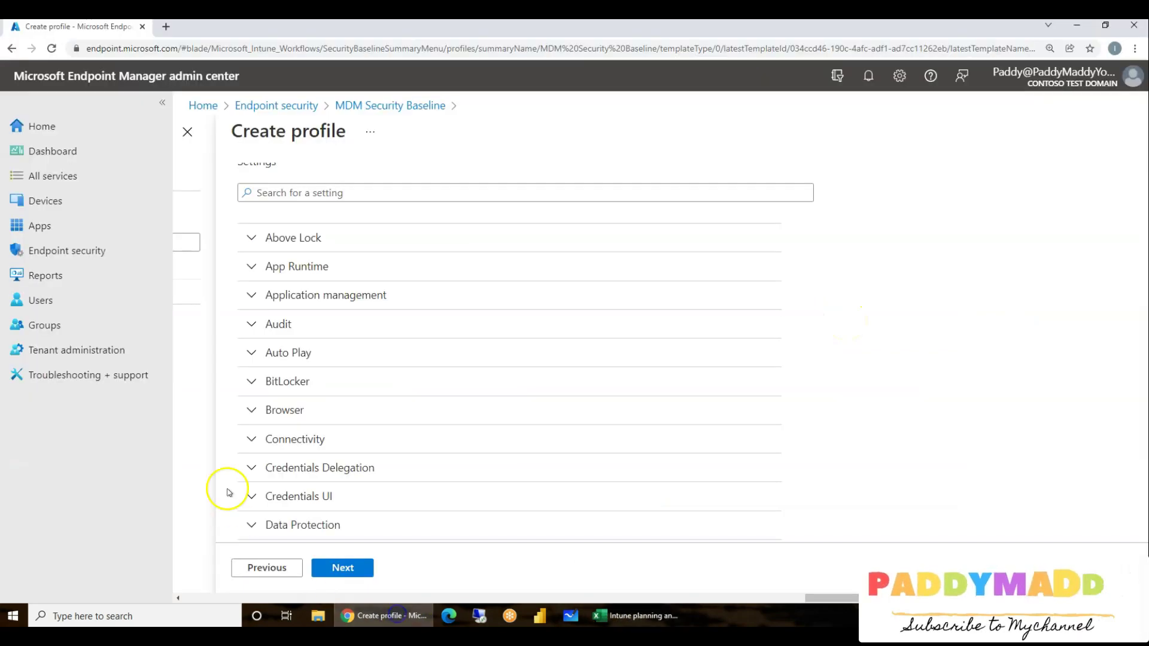
left_click_drag(838, 598, 249, 596)
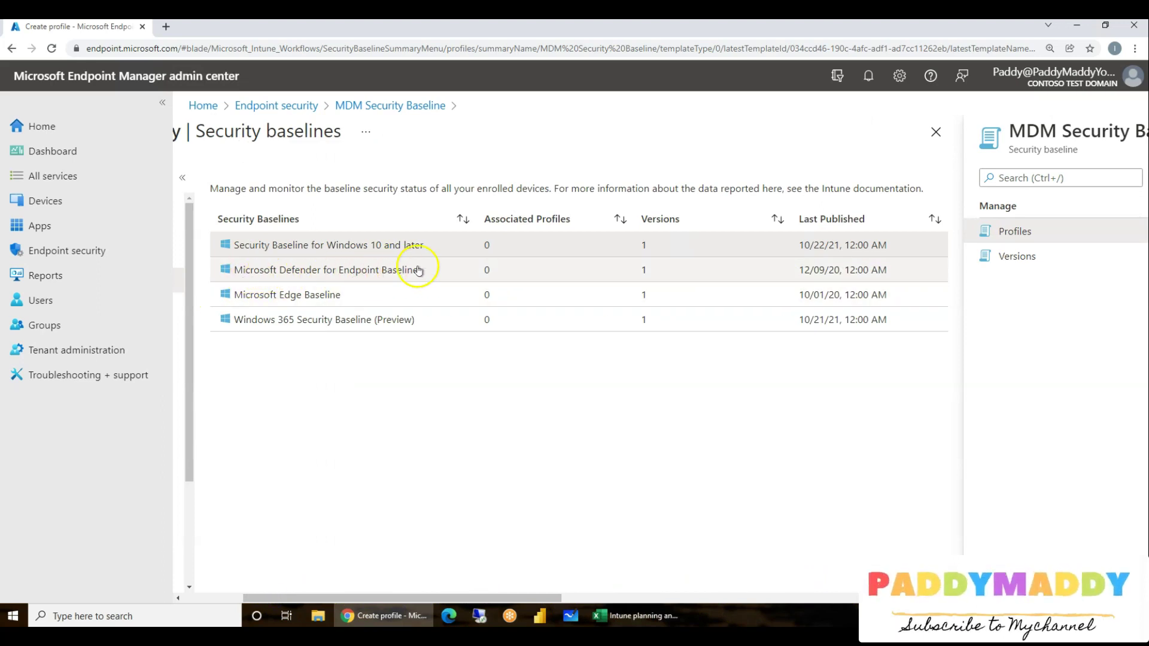
left_click(655, 623)
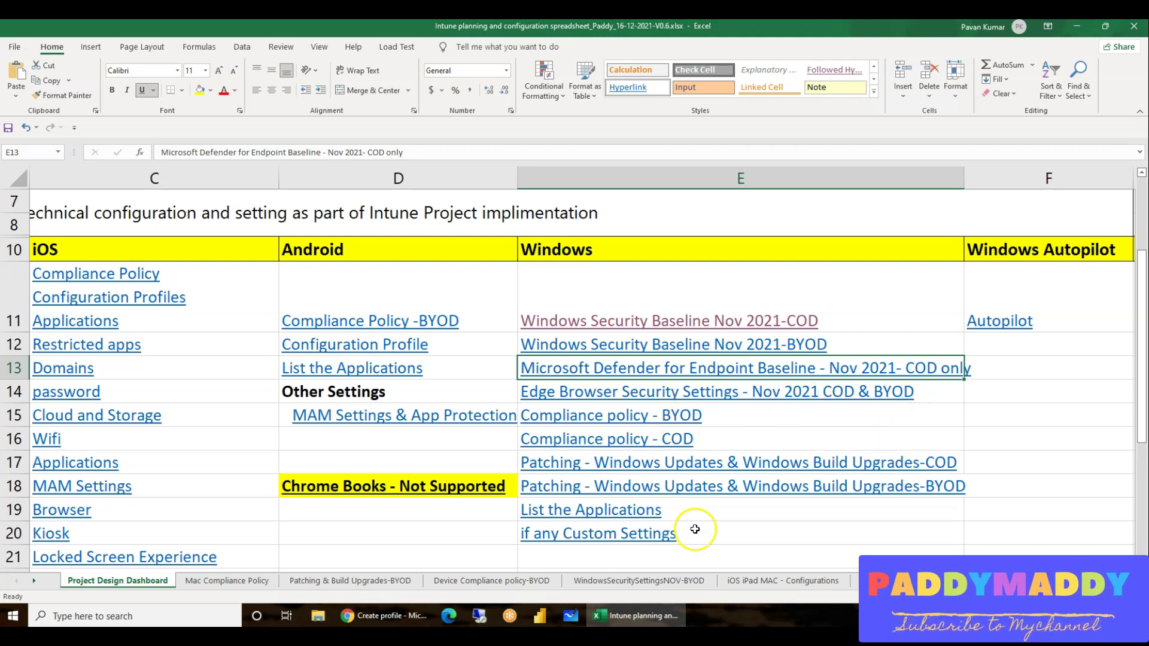
left_click(618, 560)
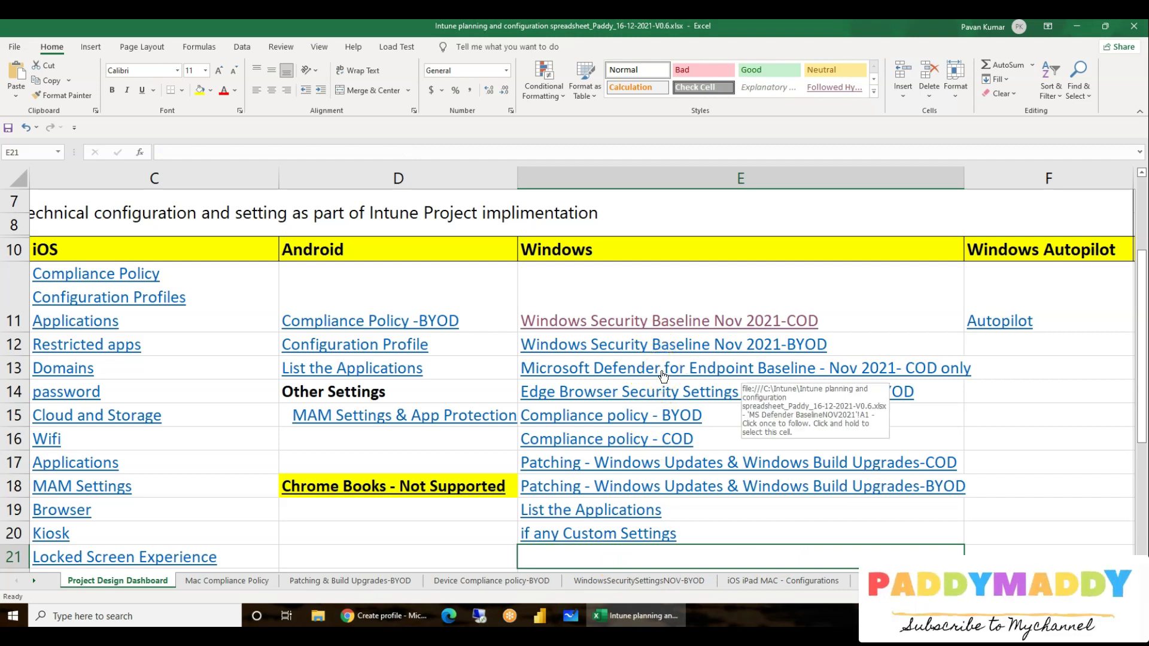
Follow the Windows Security Baseline Nov 2021-COD link to preview its settings sheet, and return to the Project Design Dashboard.
left_click(657, 320)
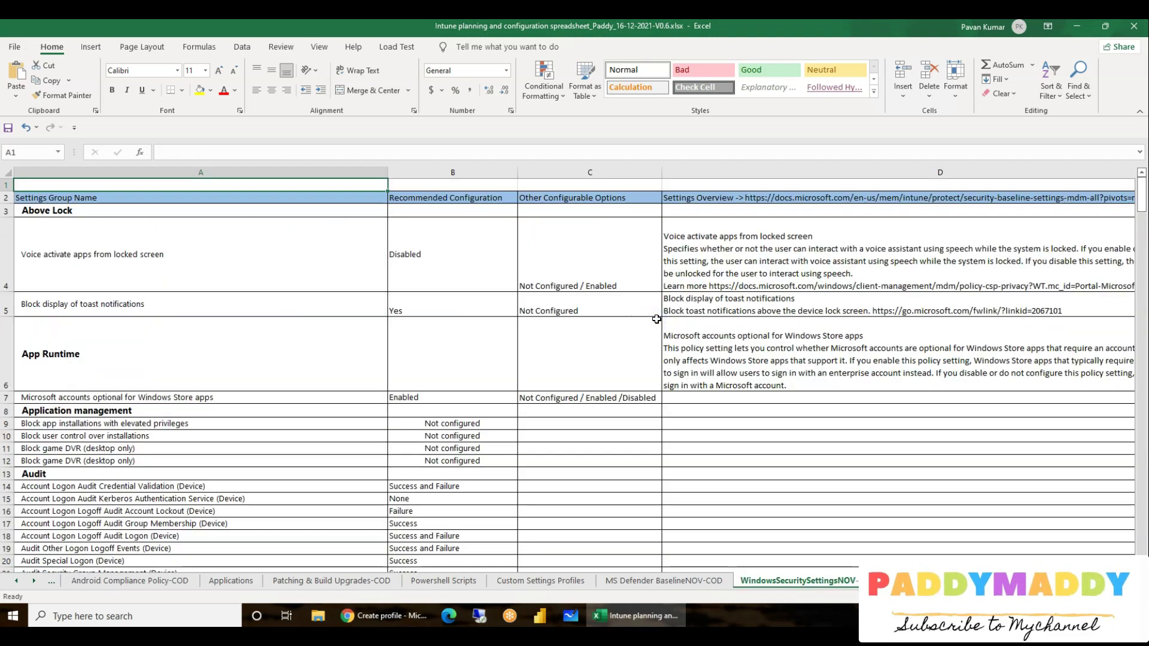
scroll(371, 389, "down", 1)
left_click(17, 582)
left_click(16, 581)
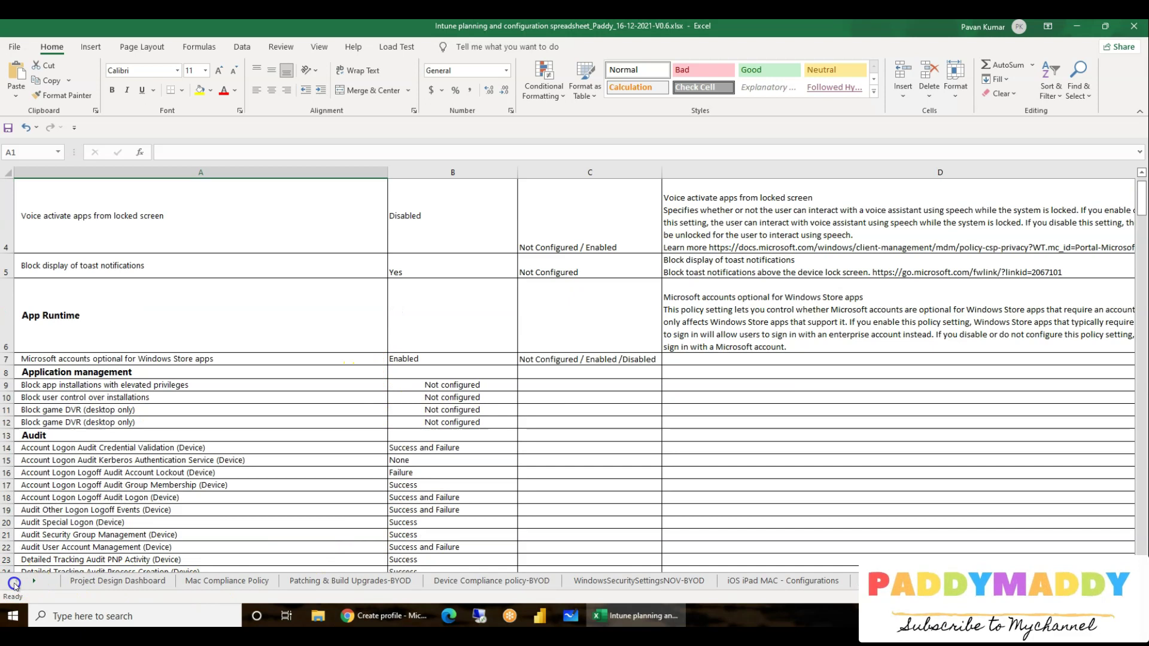
left_click(117, 580)
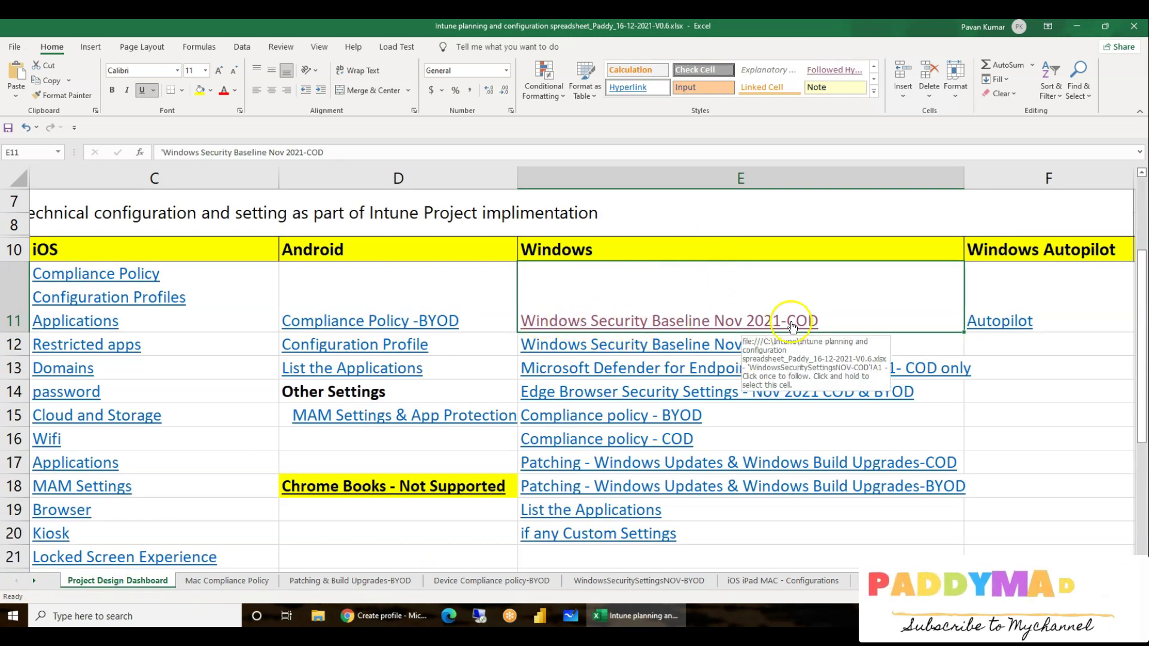
Open the Windows Security Baseline Nov 2021-COD sheet, enlarge it, and examine the Above Lock, App Runtime and Application management settings.
left_click(585, 328)
scroll(231, 329, "up", 5, "ctrl")
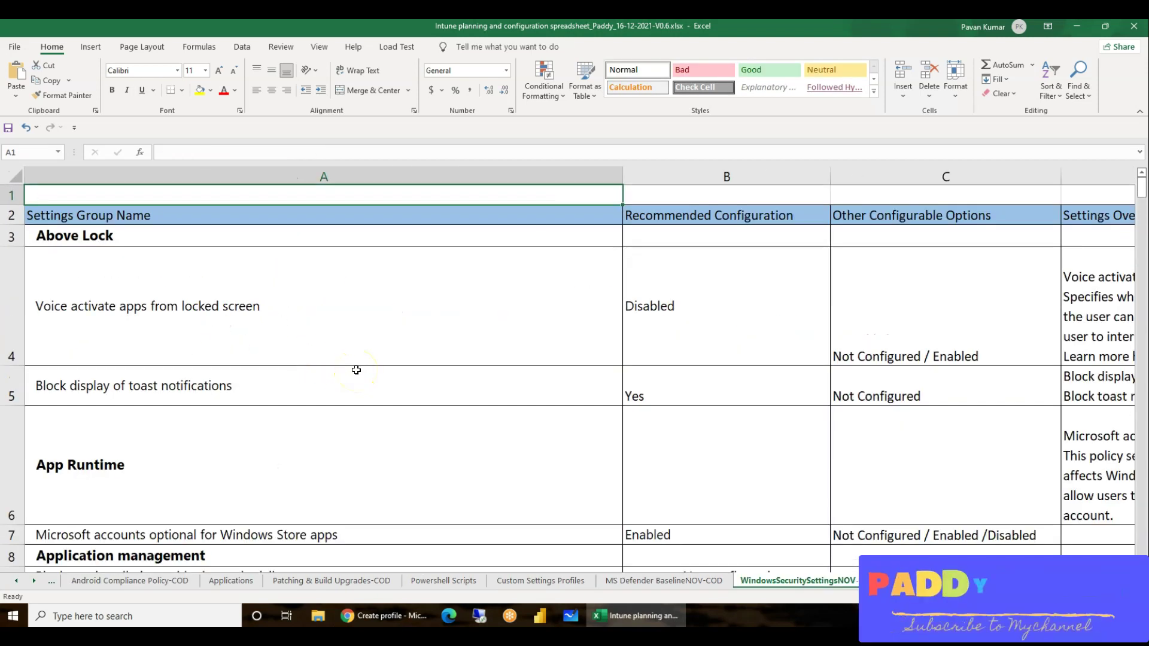
left_click(159, 326)
scroll(196, 416, "down", 1)
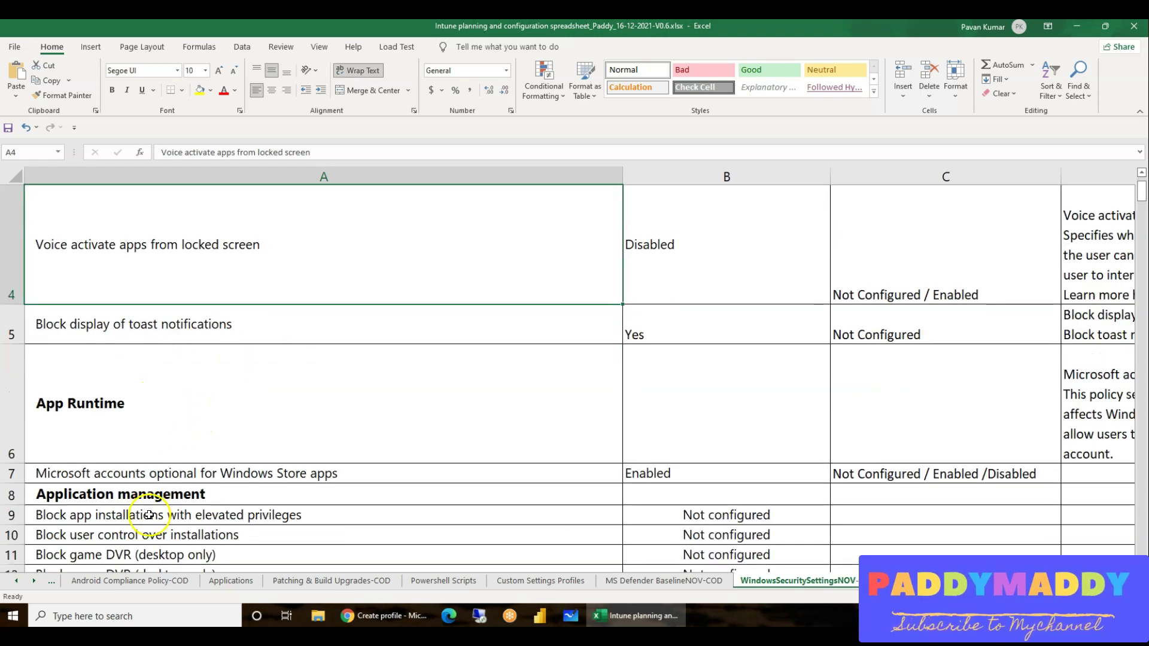
scroll(158, 503, "down", 2)
scroll(500, 369, "up", 2)
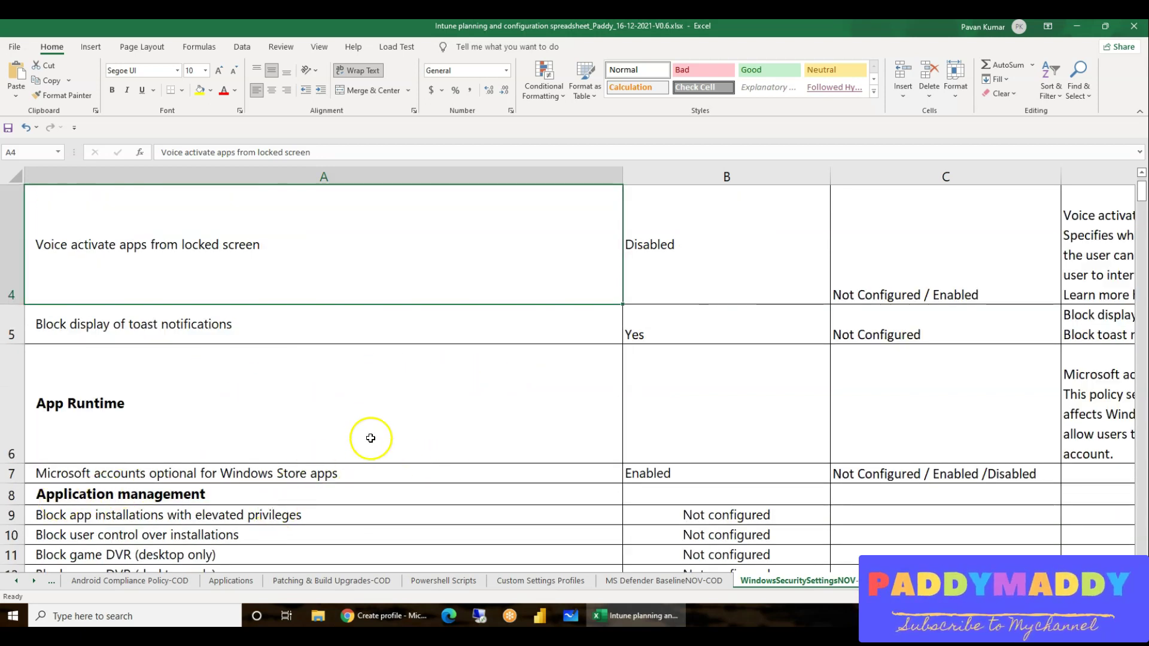
Review the Audit group's device settings and highlight their recommended configurations in column B.
scroll(372, 437, "down", 2)
scroll(371, 413, "down", 3)
left_click_drag(115, 254, 95, 495)
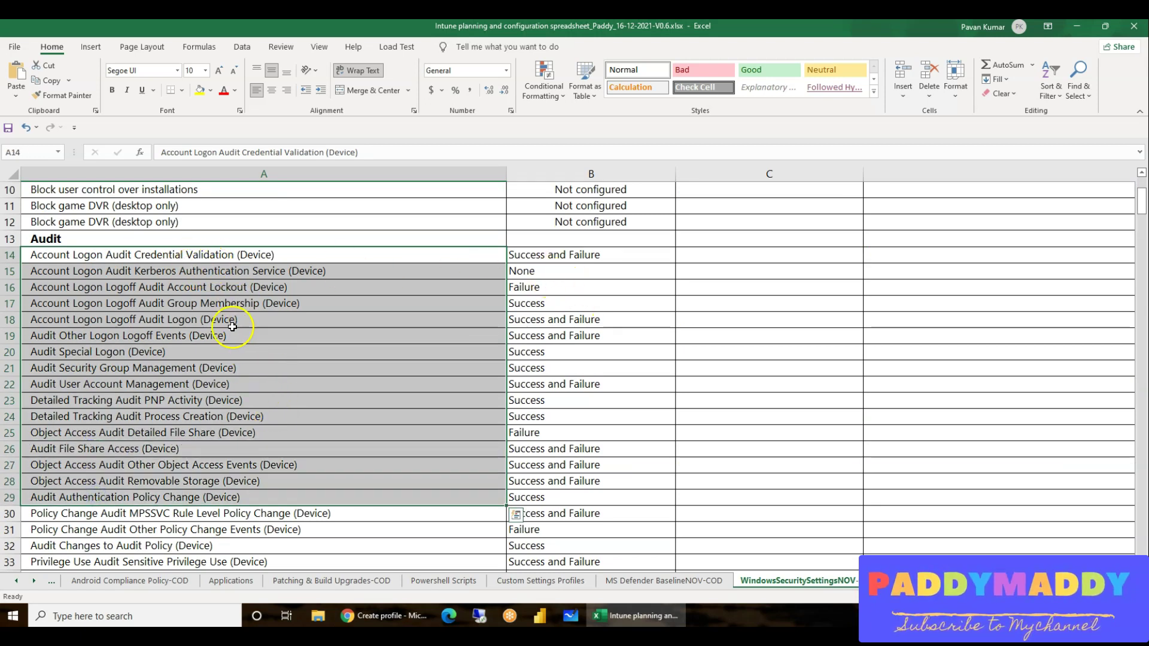
left_click(209, 334)
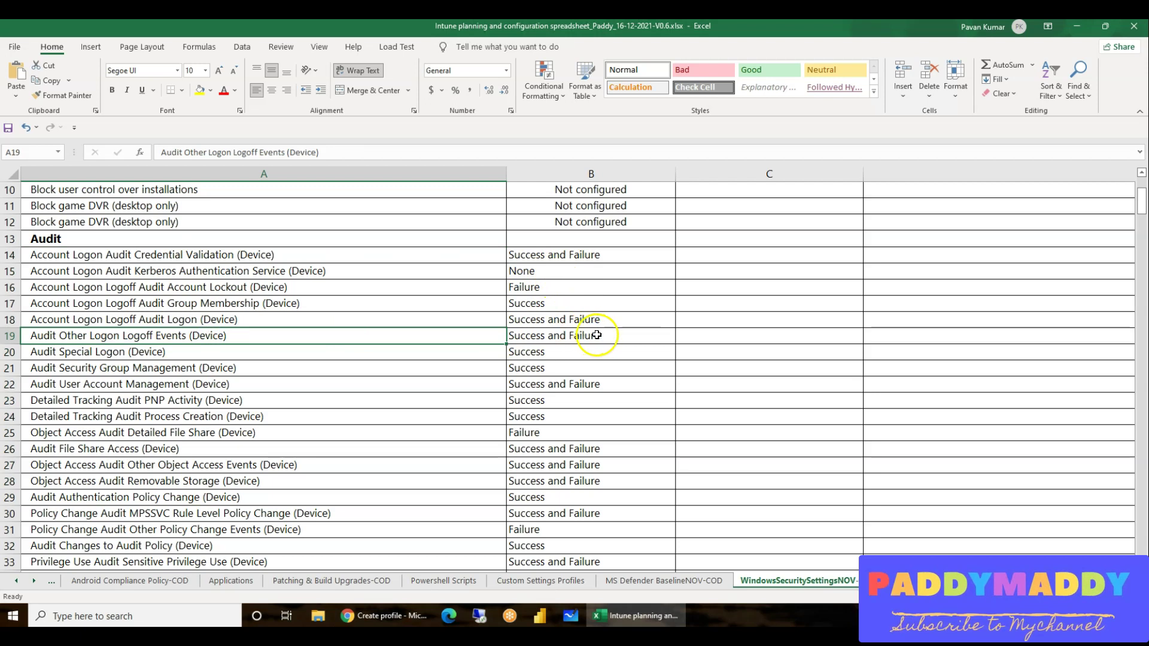
left_click_drag(569, 254, 527, 513)
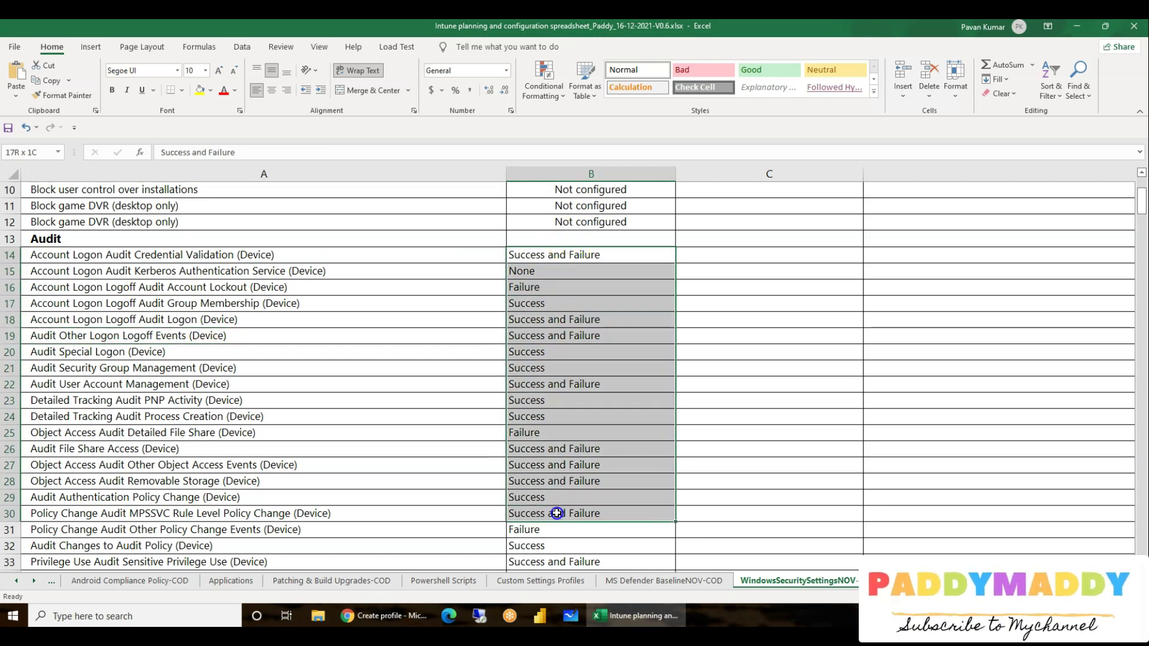
Review the BitLocker settings and the remaining baseline groups down to PowerShell script block logging at the sheet's end.
scroll(369, 460, "down", 6)
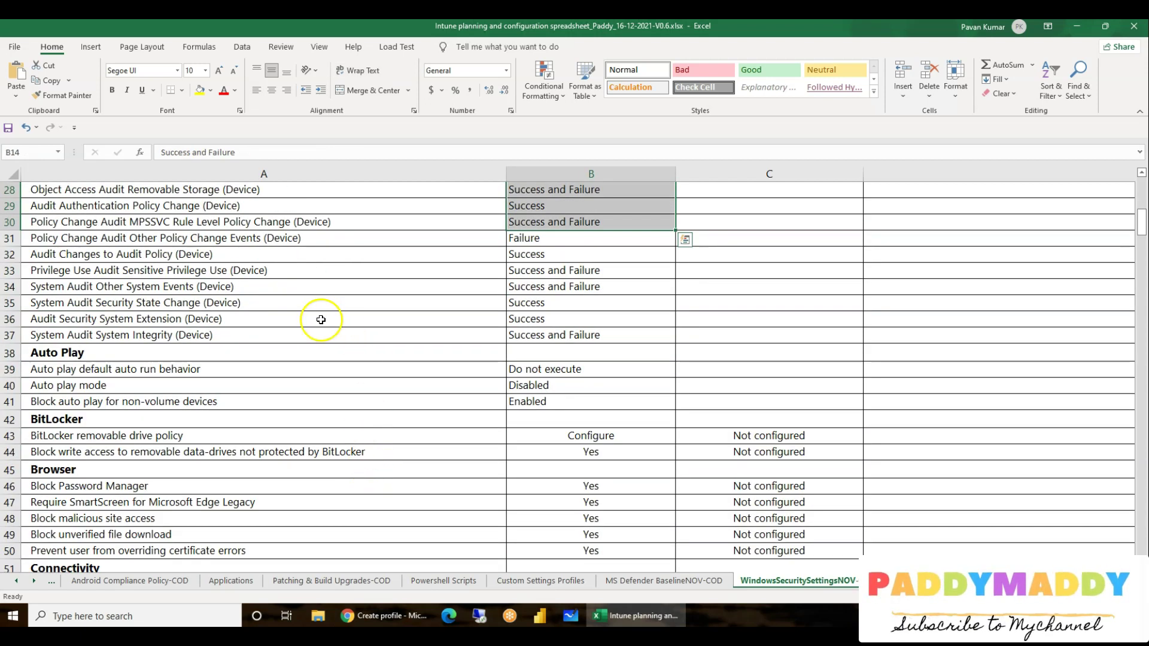
left_click_drag(200, 438, 205, 451)
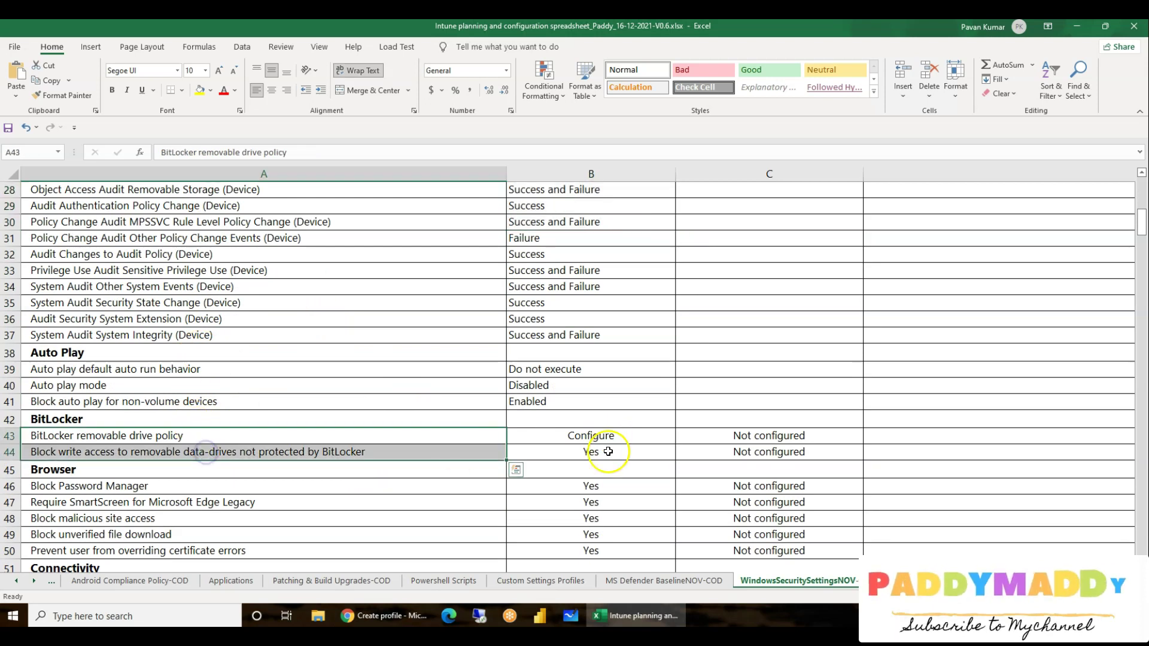
scroll(441, 430, "down", 1)
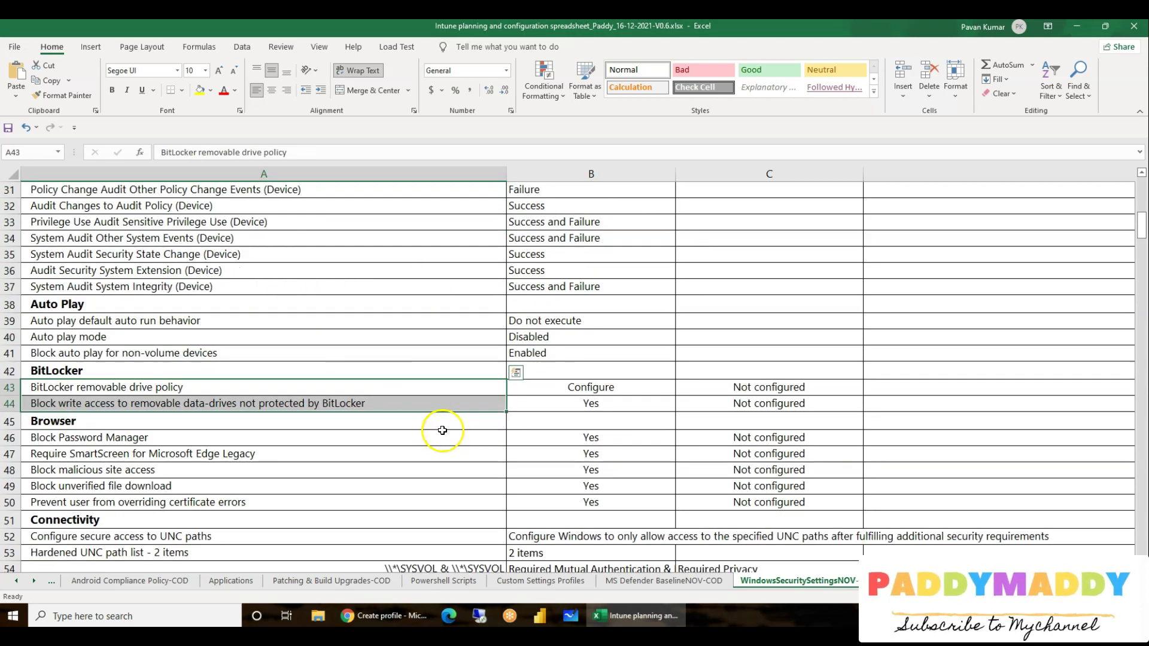
scroll(442, 431, "down", 20)
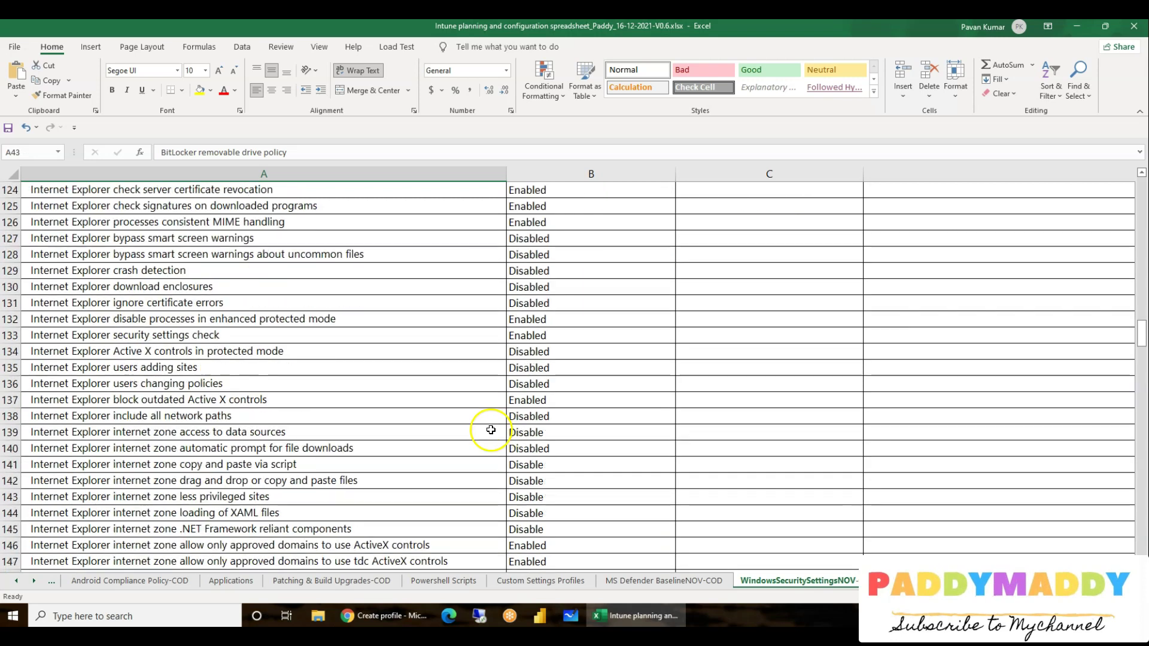
scroll(490, 429, "down", 20)
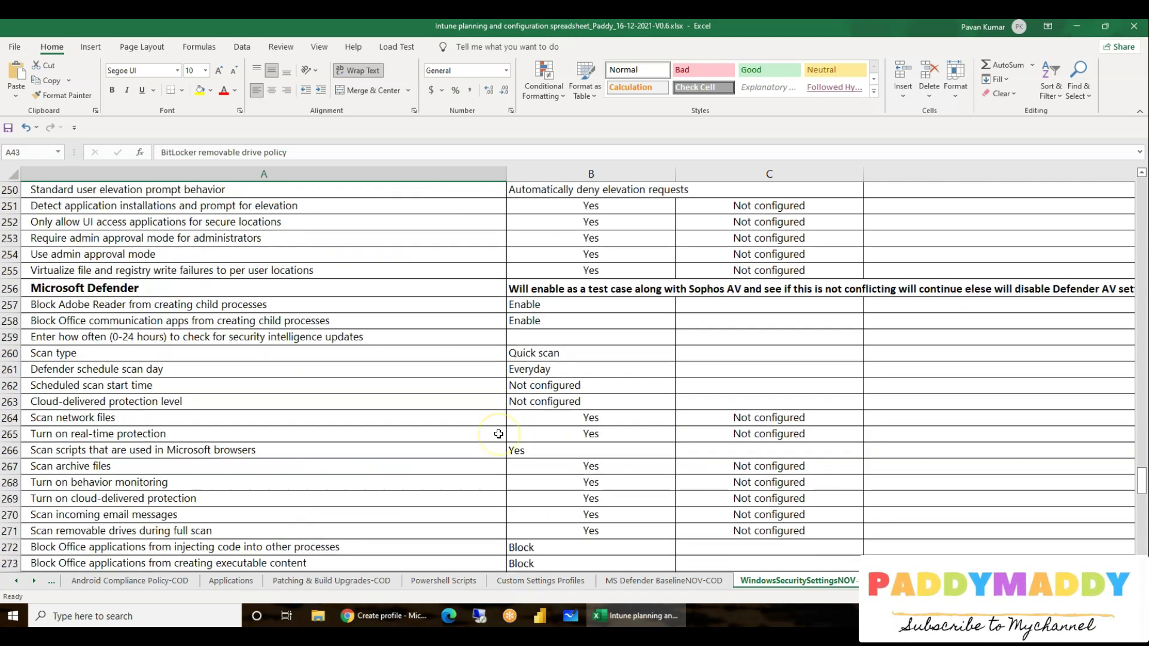
scroll(498, 434, "down", 20)
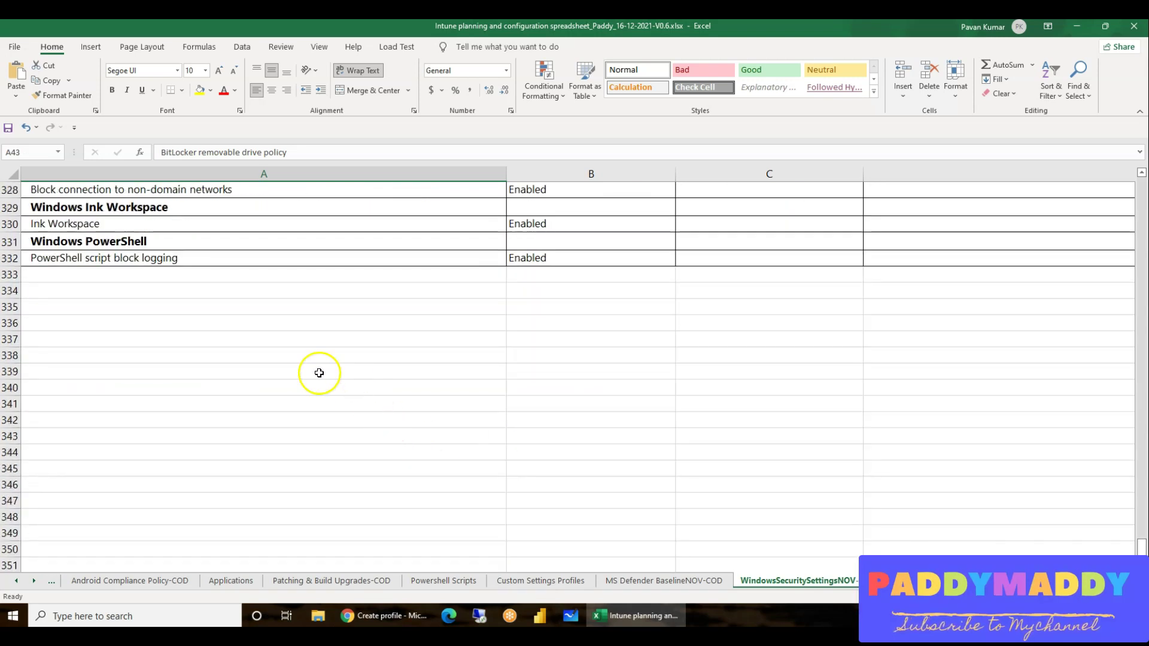
scroll(319, 372, "up", 1)
left_click(235, 309)
scroll(546, 407, "up", 20)
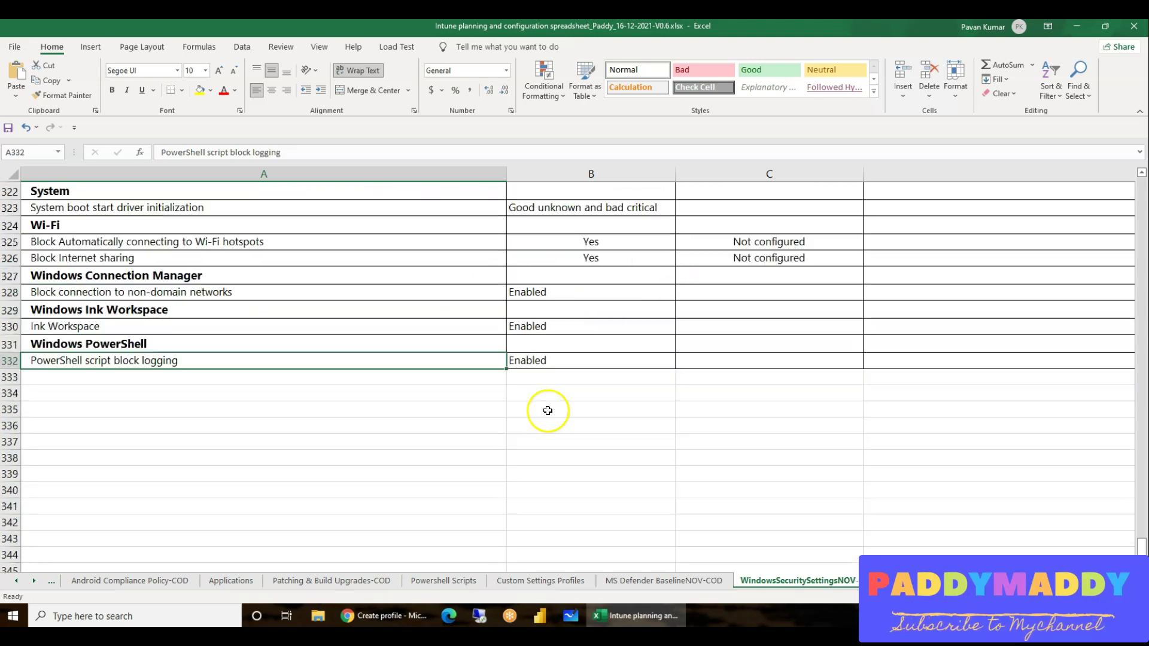
Return to the sheet's beginning and review the recommended configuration of the two Above Lock settings, voice activation and toast notifications.
scroll(550, 347, "up", 20)
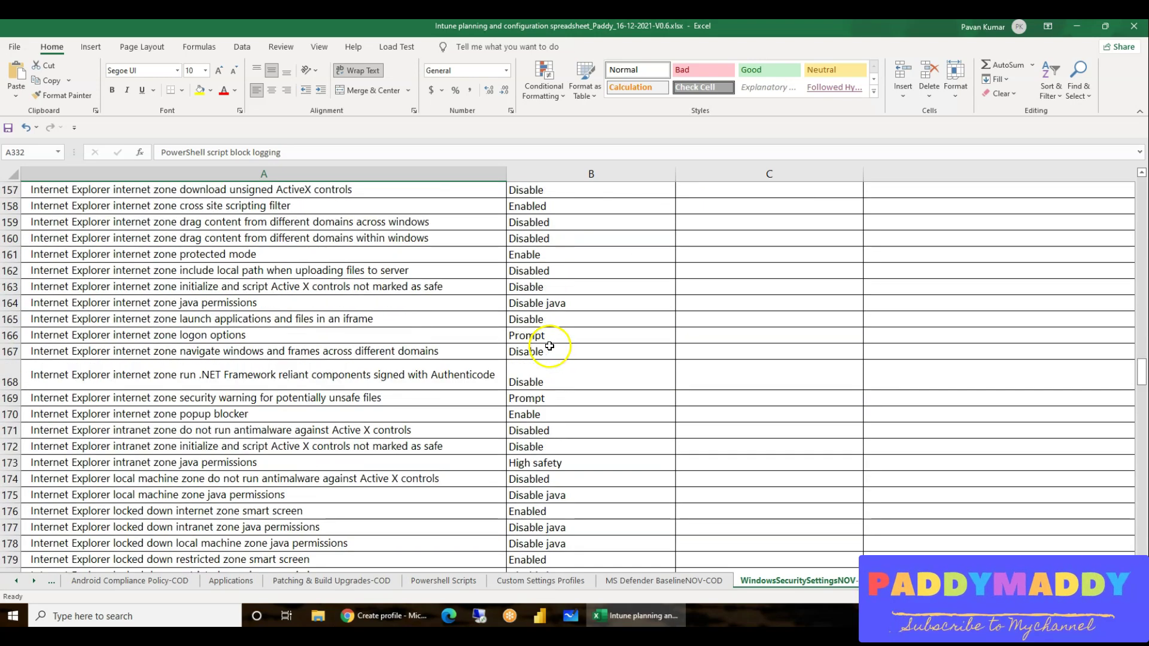
scroll(633, 422, "up", 19)
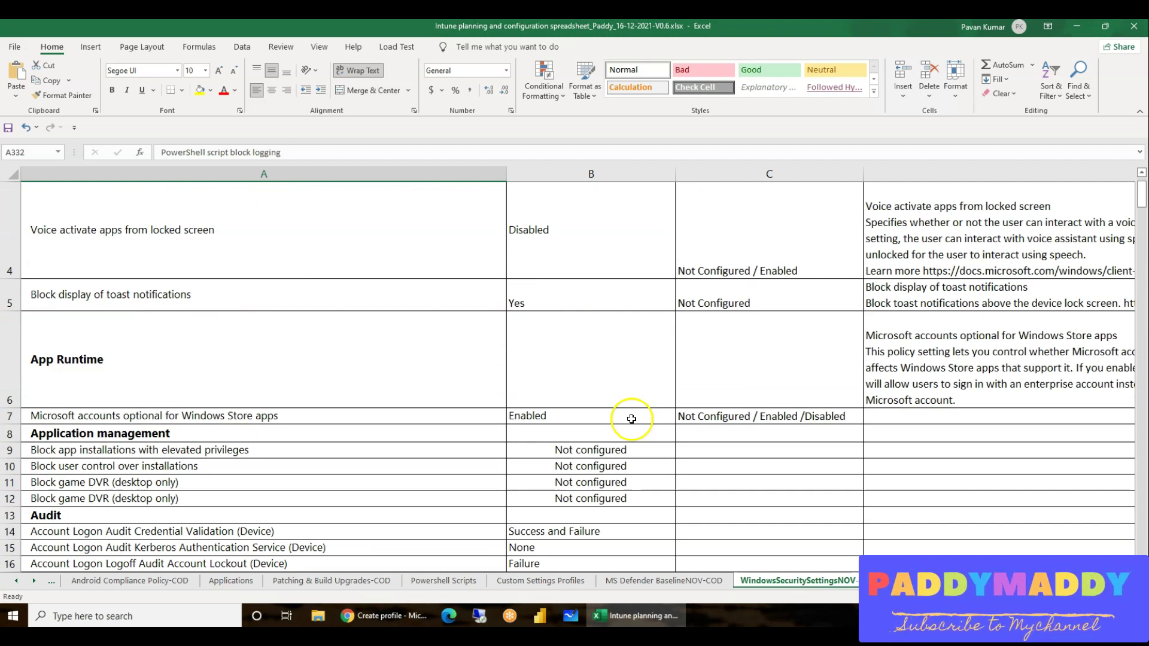
left_click(614, 208)
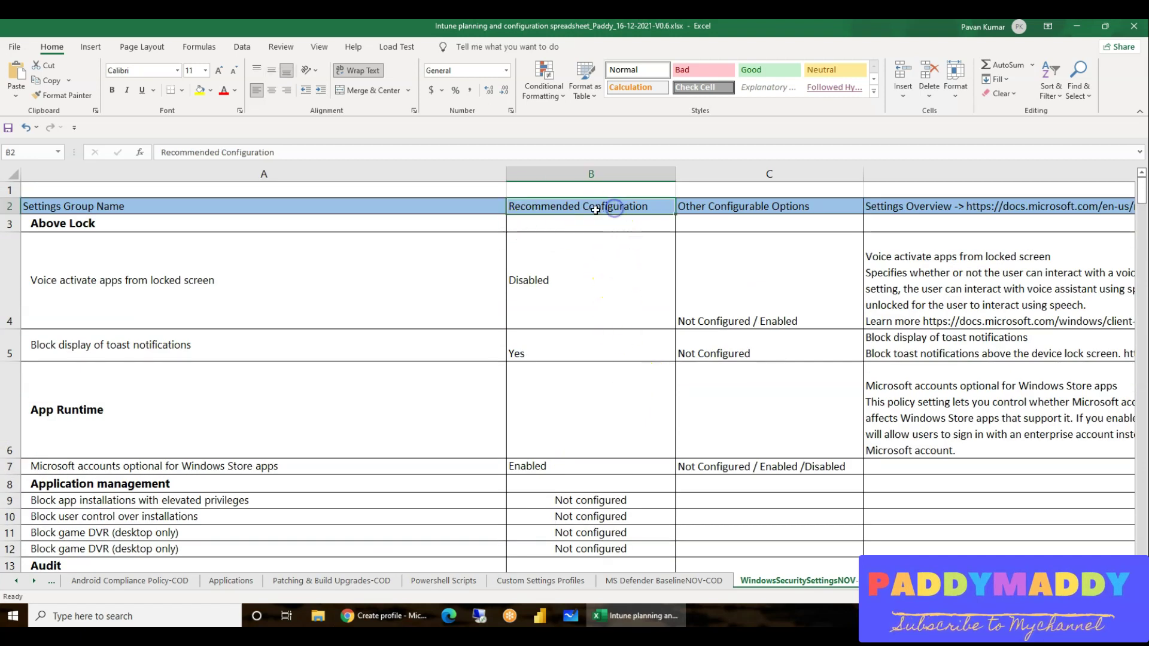
left_click(175, 278)
left_click(587, 292)
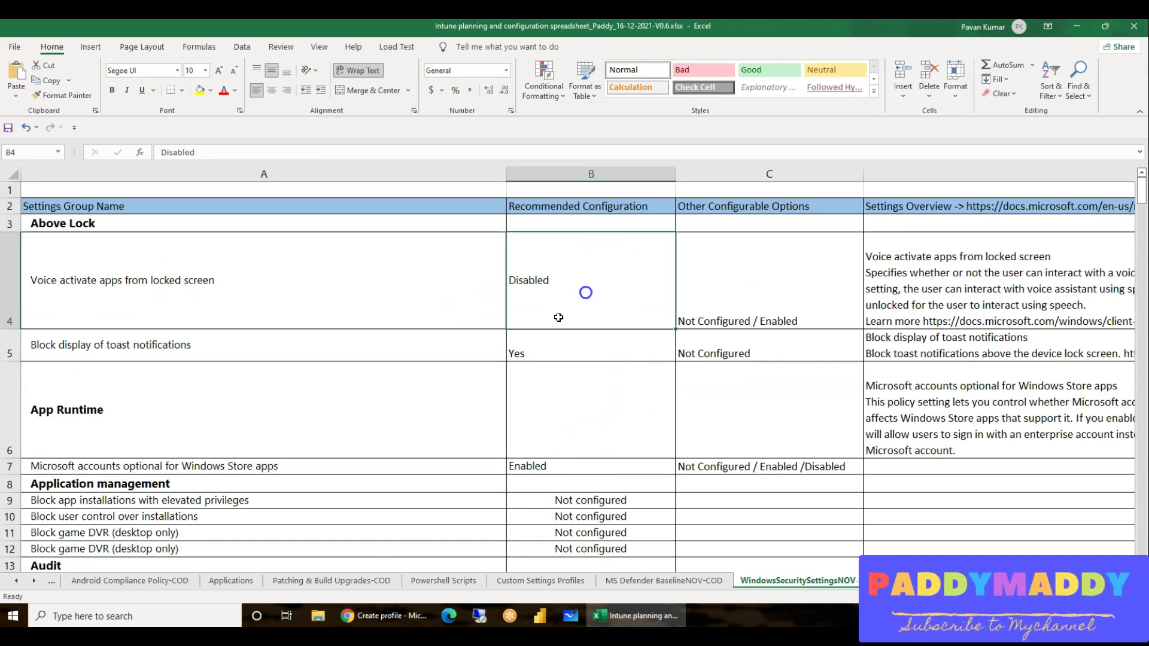
left_click(397, 337)
left_click(569, 347)
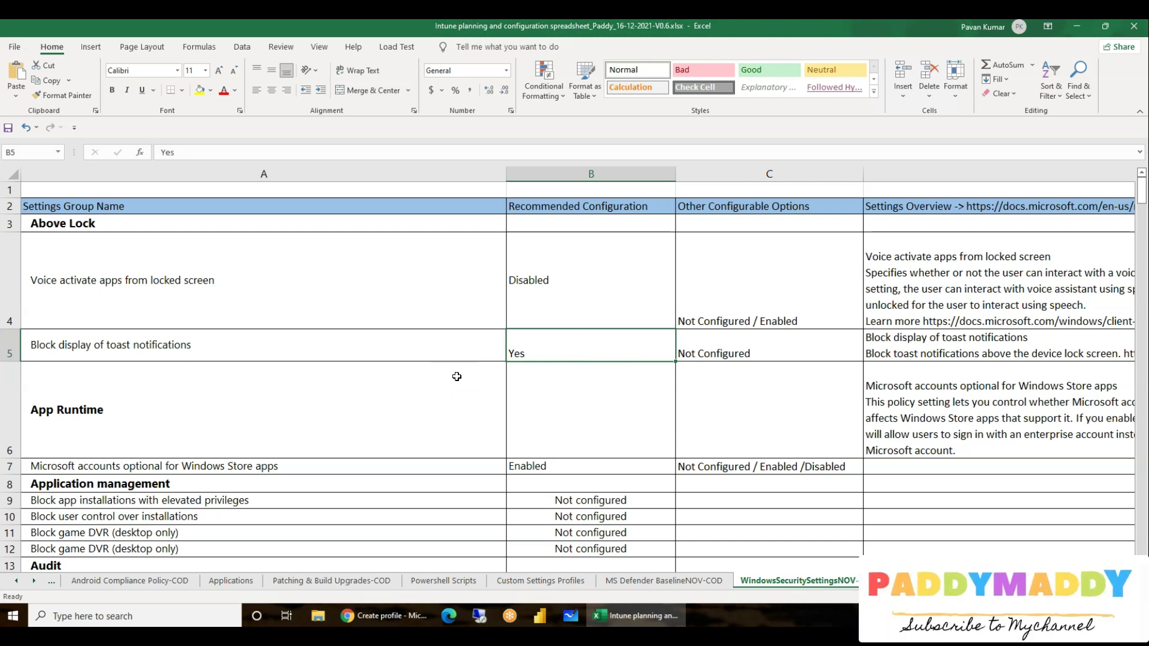
Highlight the settings and recommended configurations from the header row through Application management, and review the groups down to Device Installation.
left_click_drag(84, 206, 606, 556)
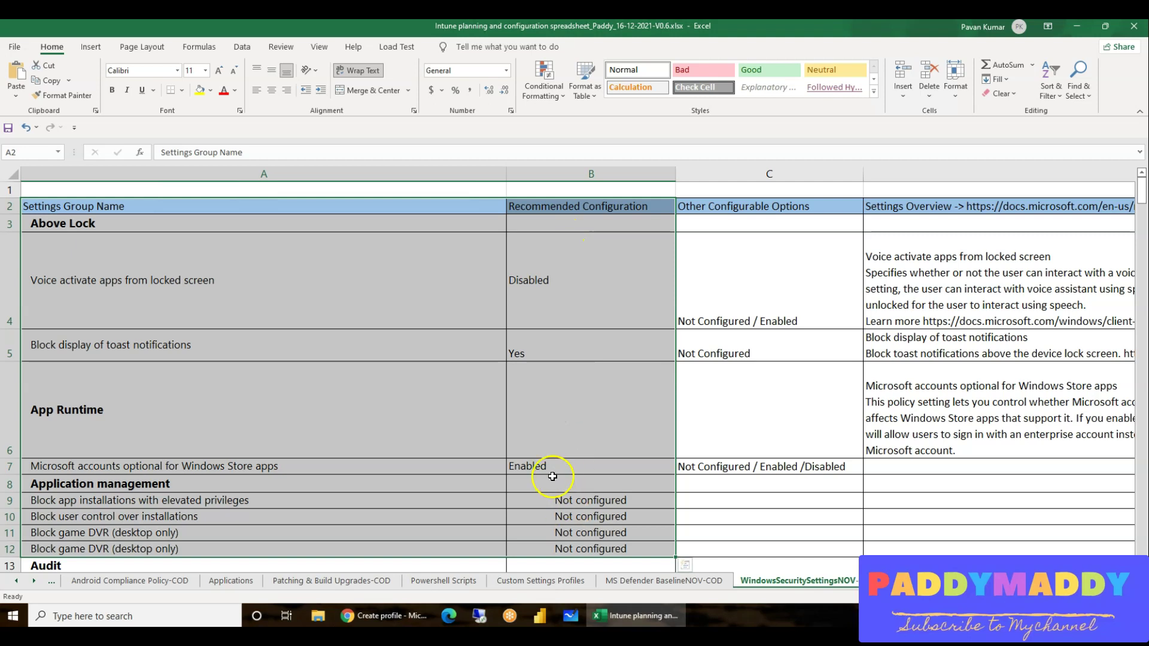
scroll(539, 452, "down", 3)
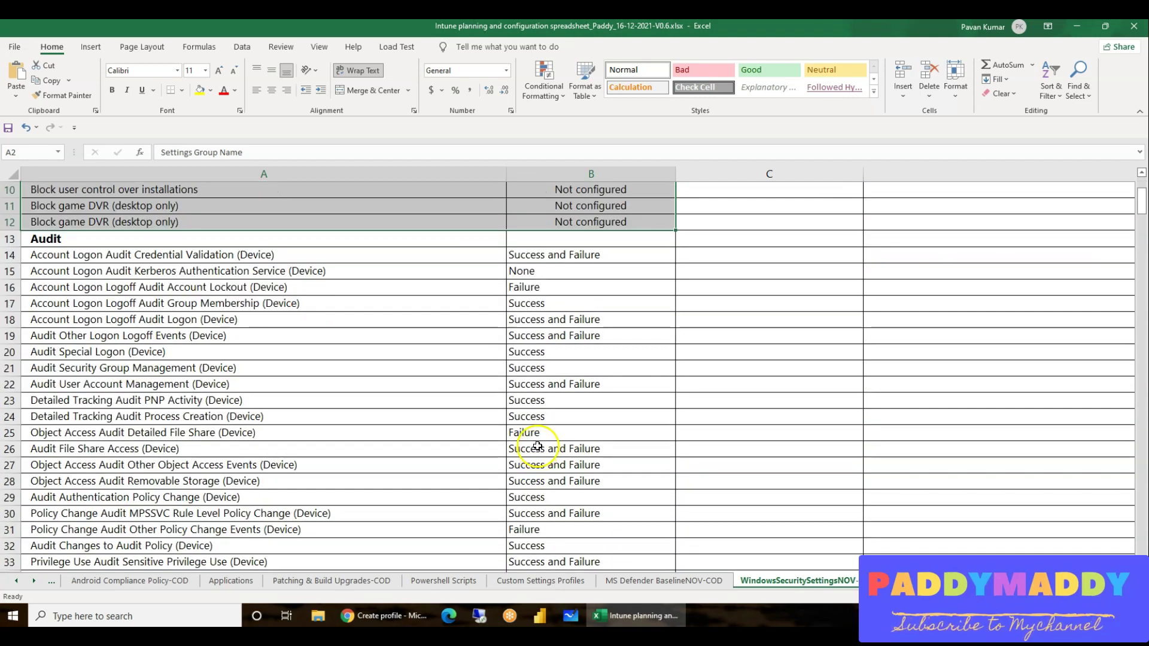
scroll(550, 445, "down", 8)
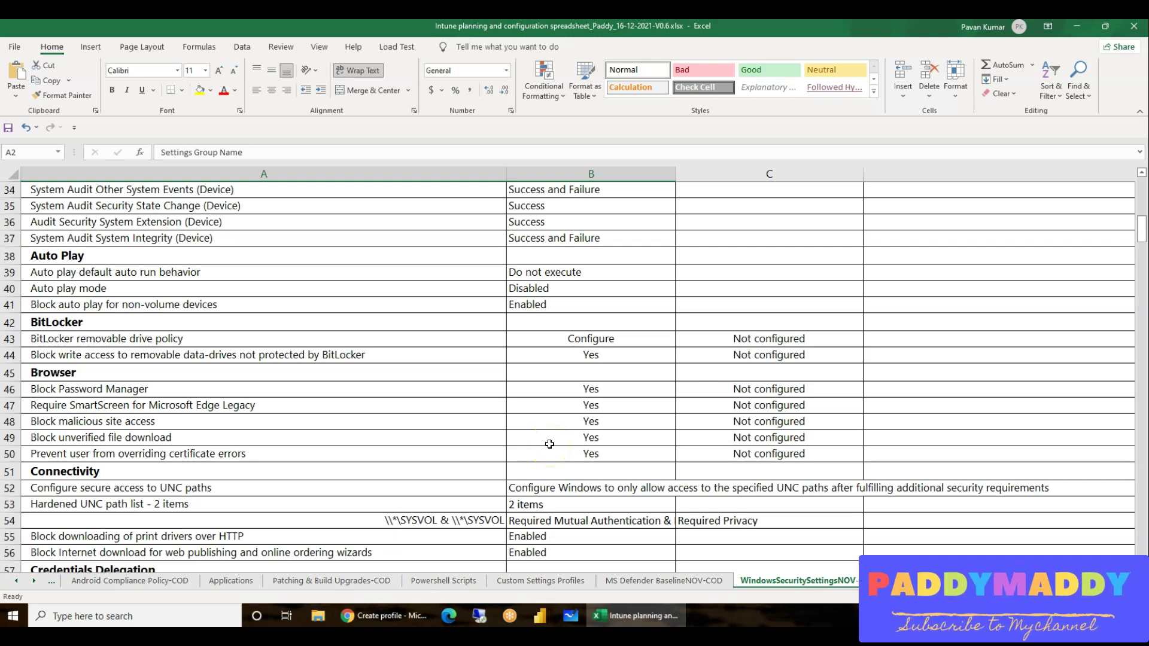
scroll(549, 444, "down", 5)
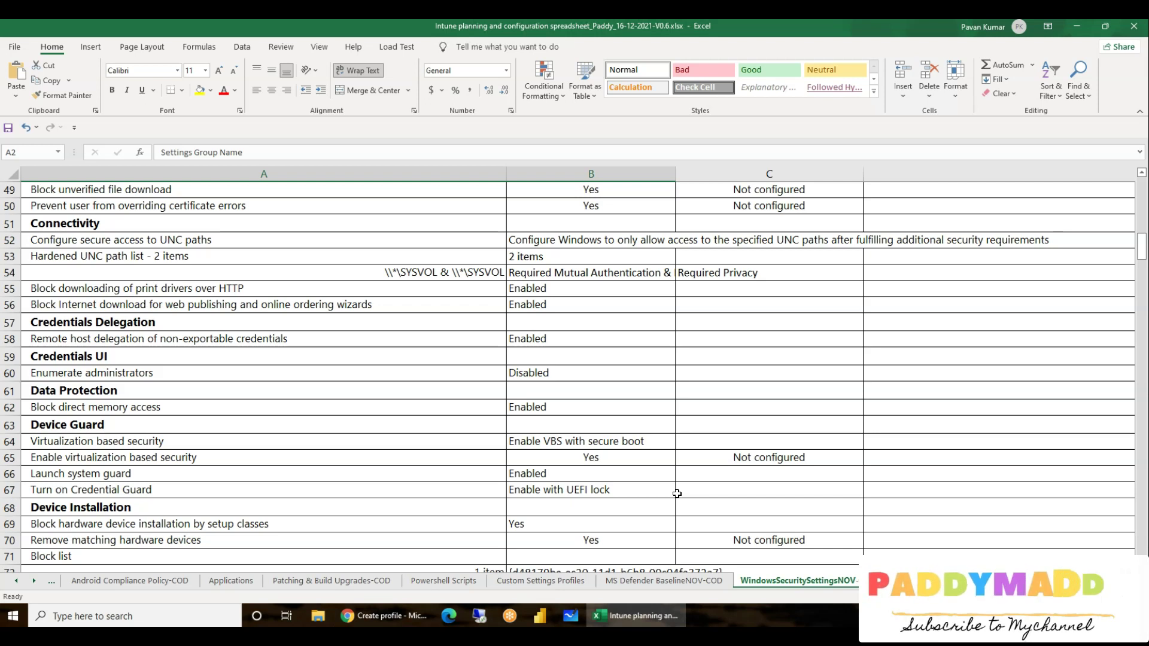
scroll(724, 460, "up", 5)
scroll(724, 460, "up", 11)
Highlight the entire Recommended Configuration column and review its values through the Audit group.
left_click(643, 238)
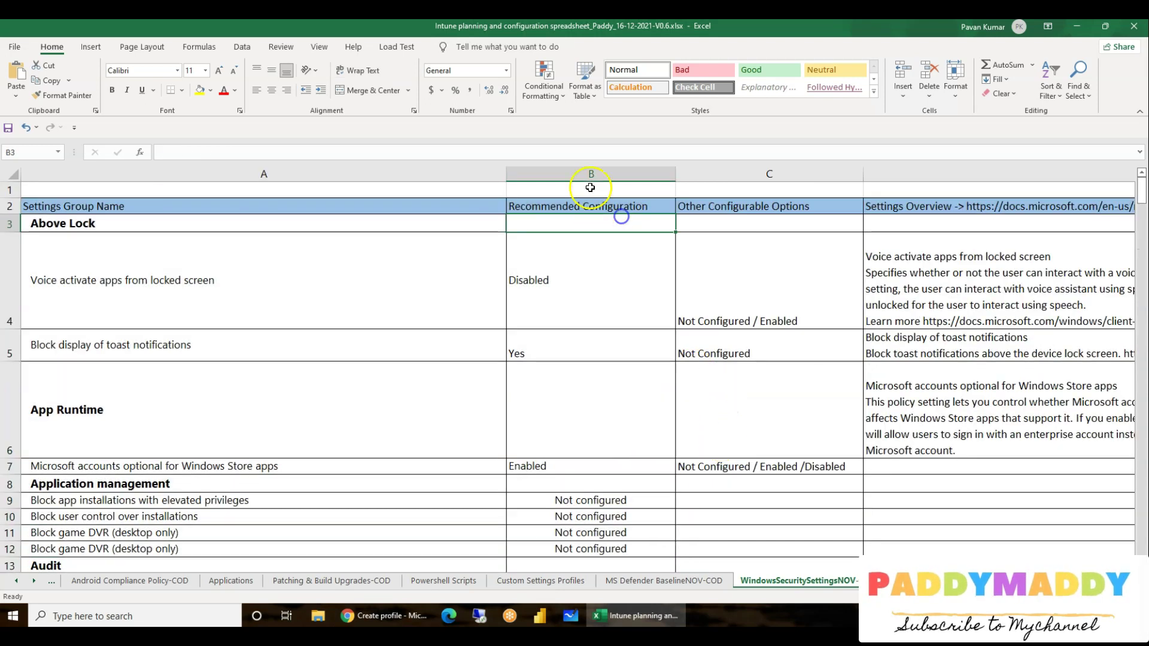
left_click(583, 158)
left_click(580, 174)
scroll(618, 377, "down", 3)
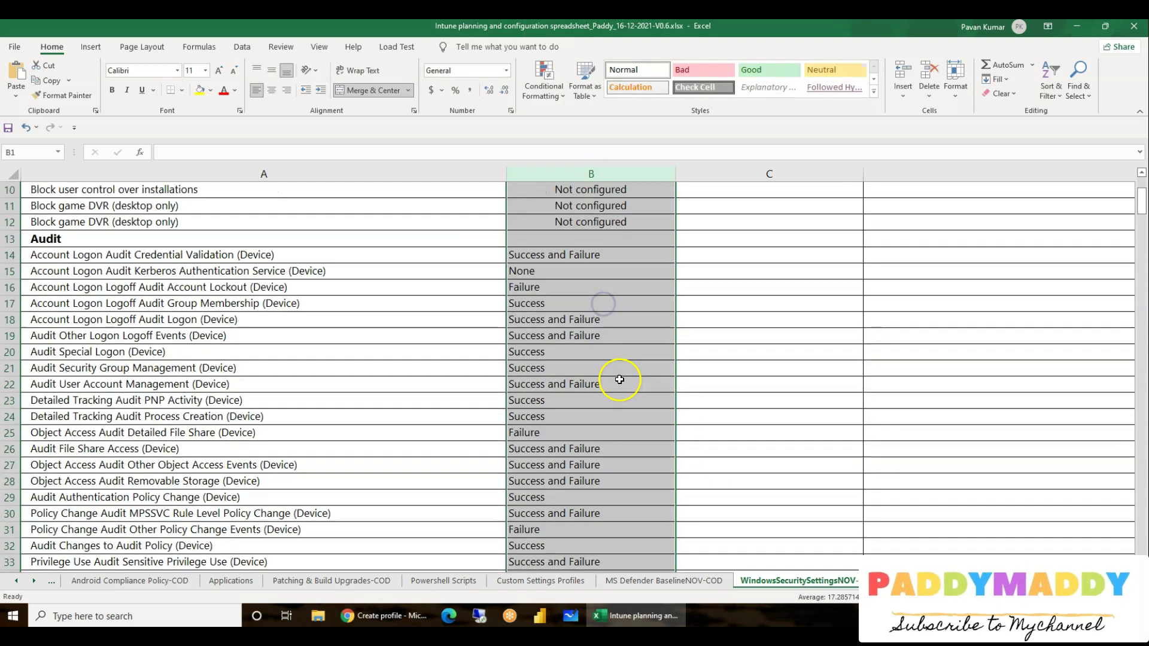
scroll(572, 302, "up", 3)
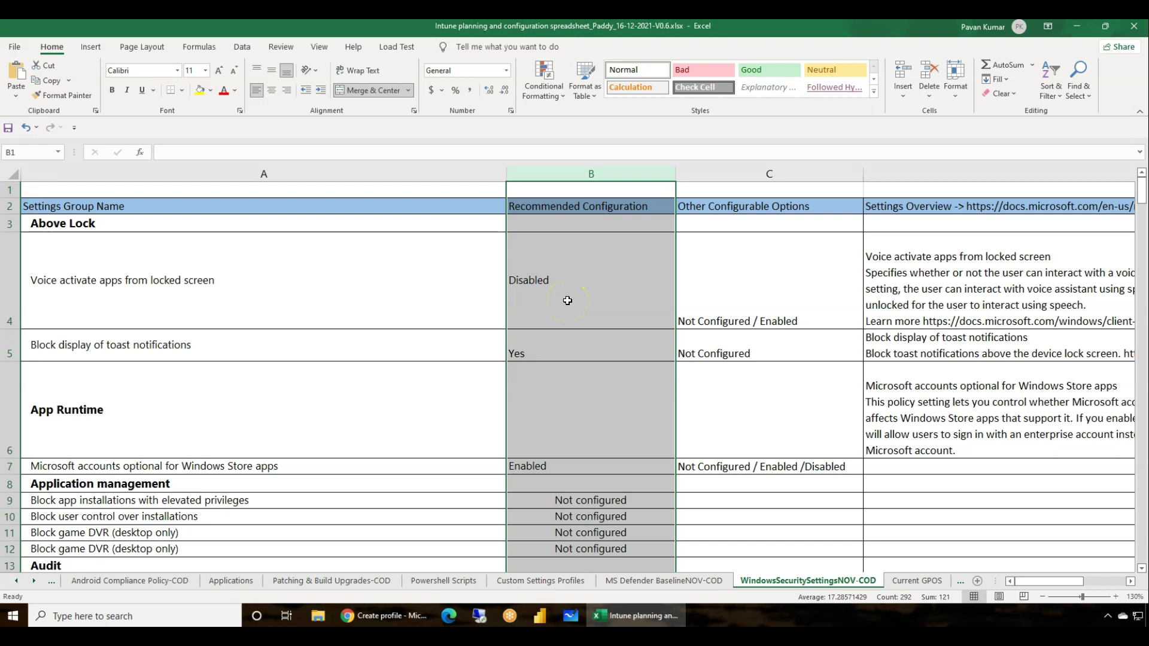
Highlight the settings with their recommended configurations from Voice activate apps onward, and those from Detailed Tracking Audit PNP Activity to Auto Play.
left_click_drag(197, 290, 568, 551)
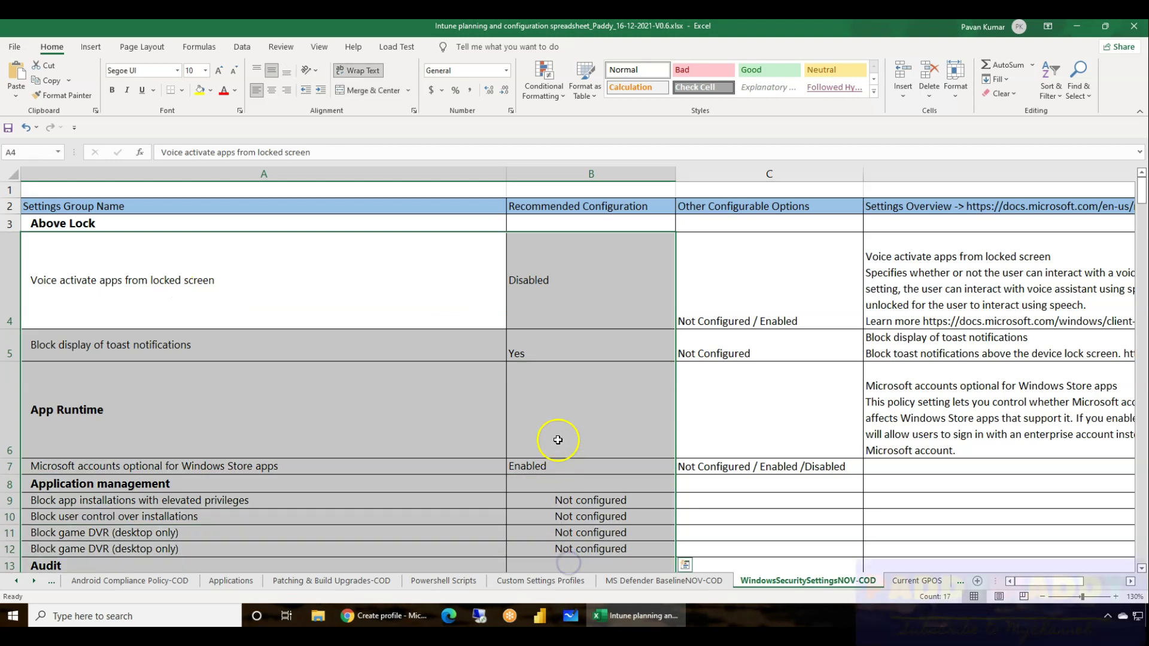
scroll(554, 308, "down", 5)
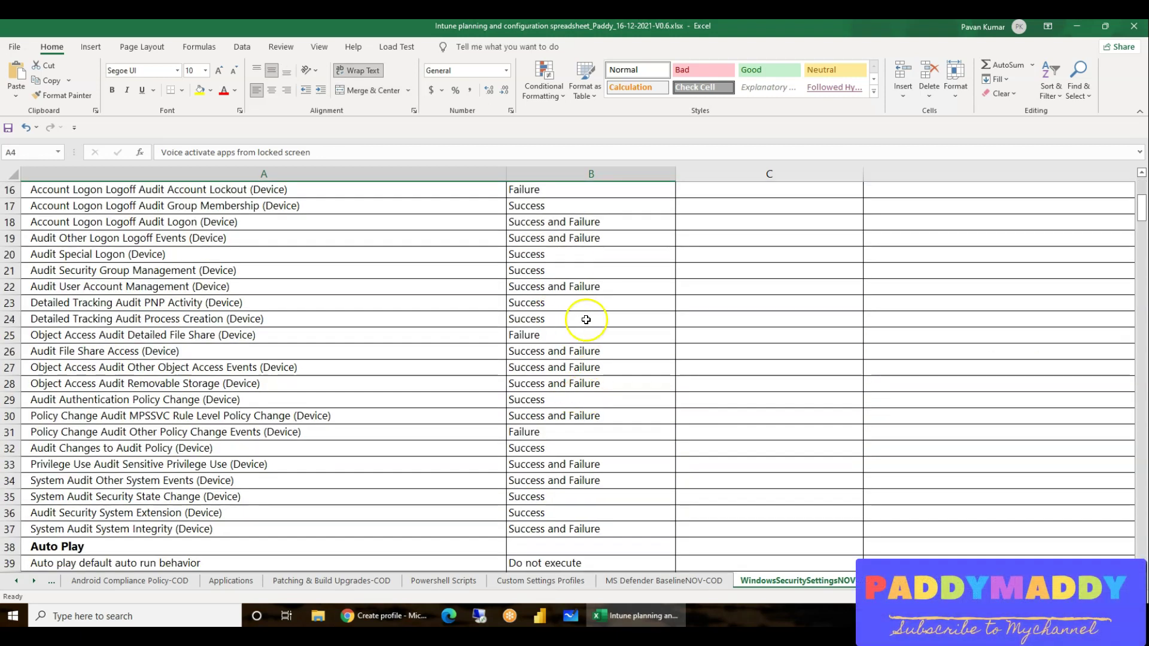
left_click_drag(167, 302, 585, 549)
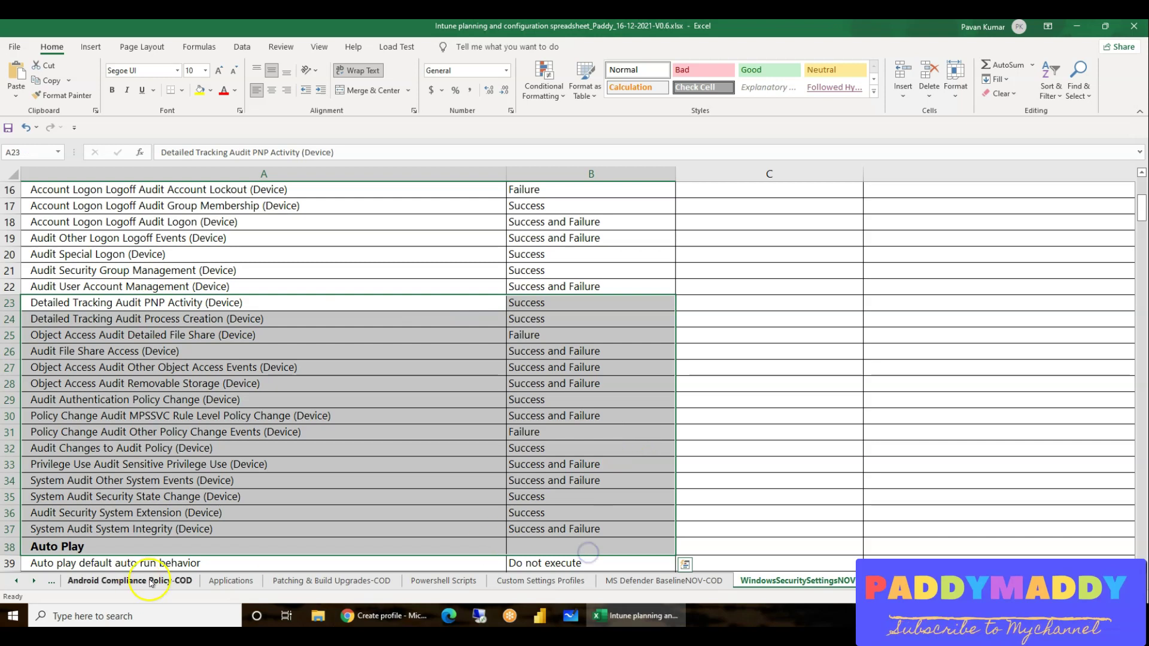
Return to the Project Design Dashboard and follow the Windows Security Baseline Nov 2021-BYOD link.
left_click(16, 581)
left_click_drag(17, 583, 17, 583)
left_click(110, 581)
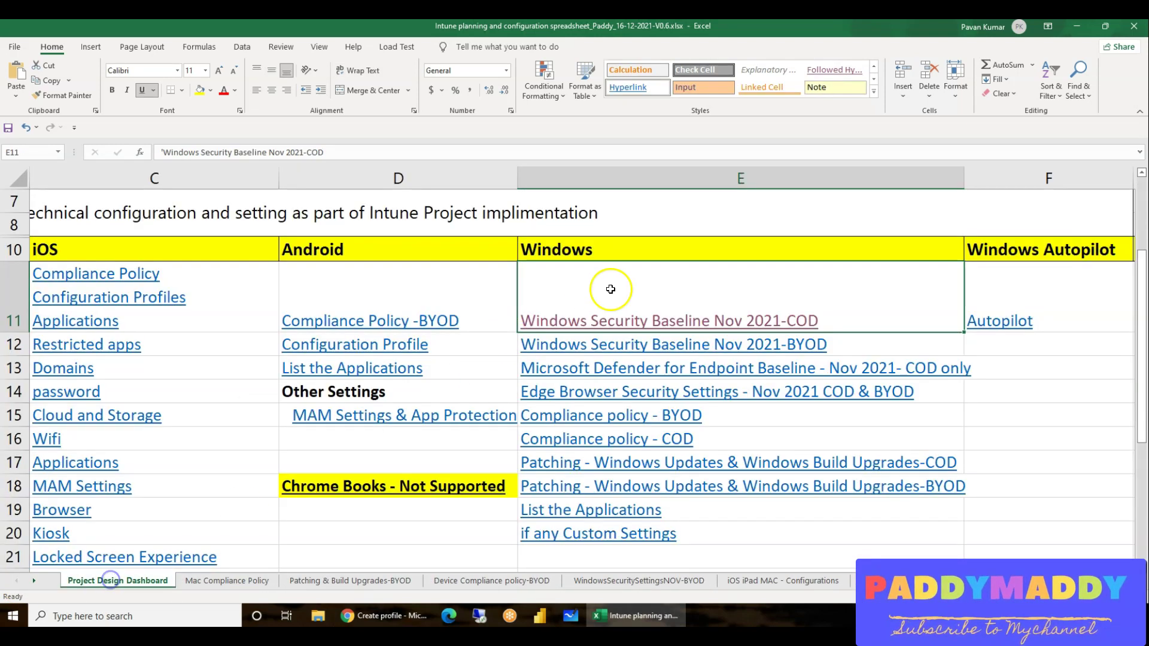
left_click(826, 343)
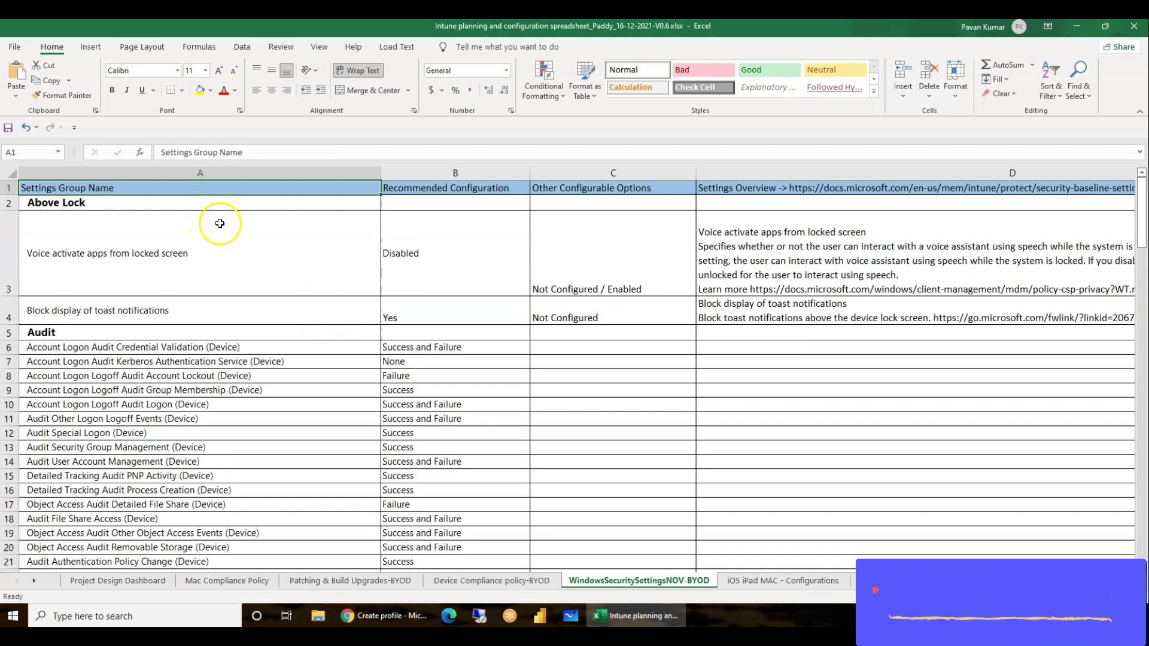
Review the BYOD baseline settings from Above Lock down to Windows PowerShell, and return to the Project Design Dashboard.
scroll(415, 323, "down", 13)
scroll(415, 326, "down", 20)
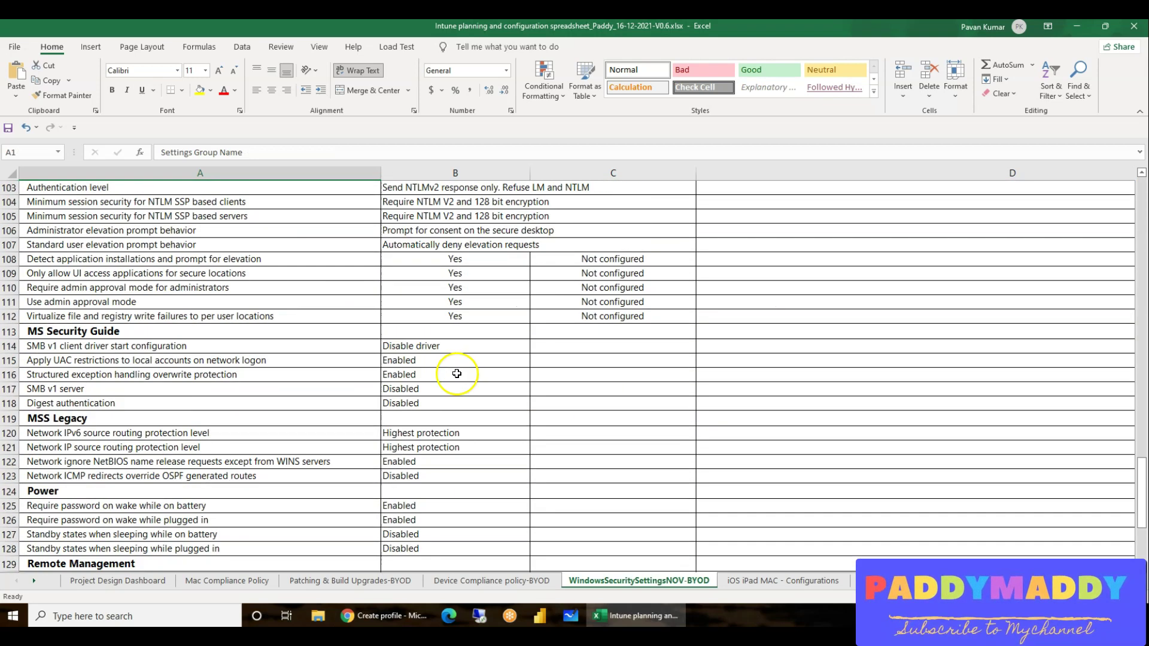
scroll(396, 394, "up", 1)
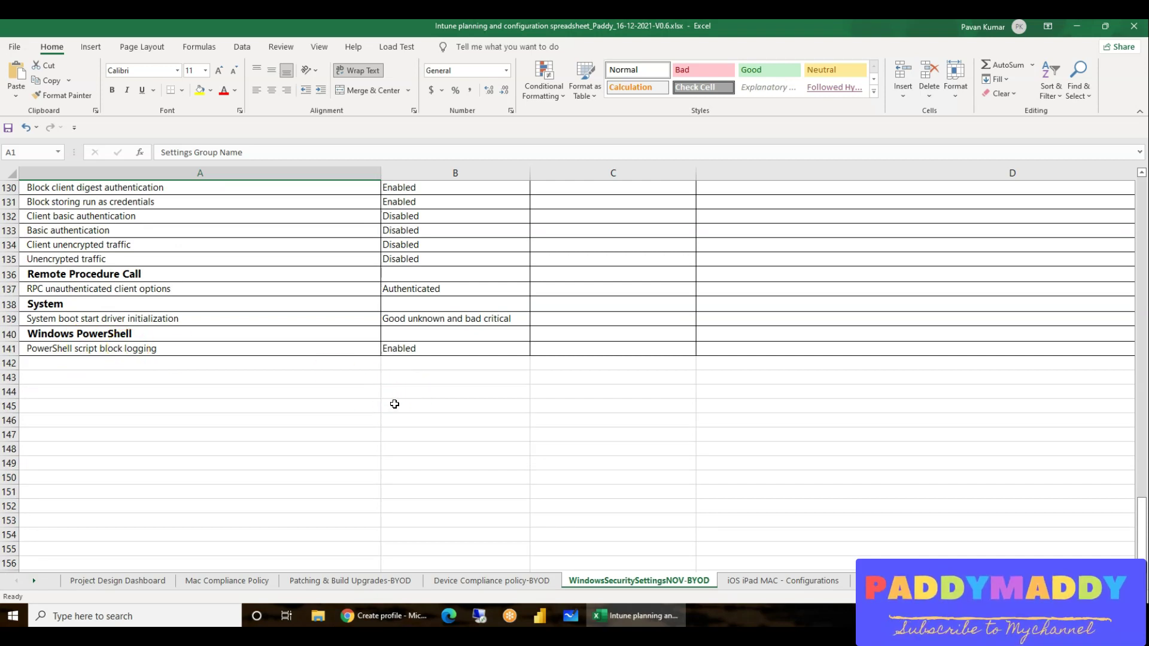
scroll(408, 459, "up", 20)
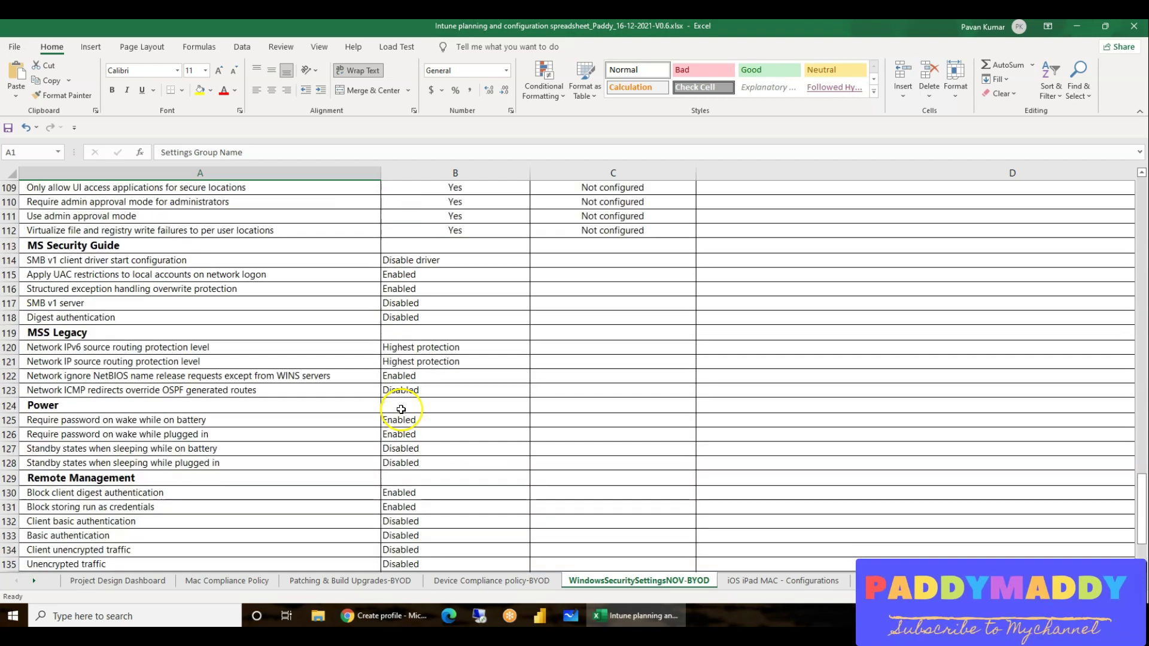
scroll(401, 369, "up", 4)
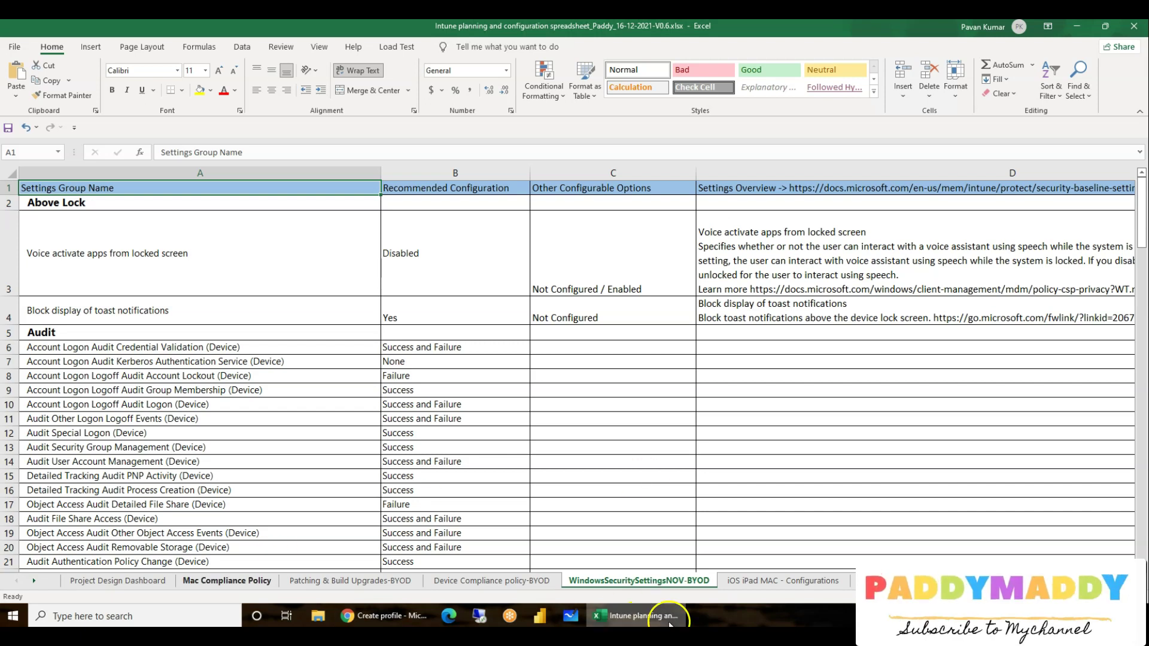
left_click(128, 581)
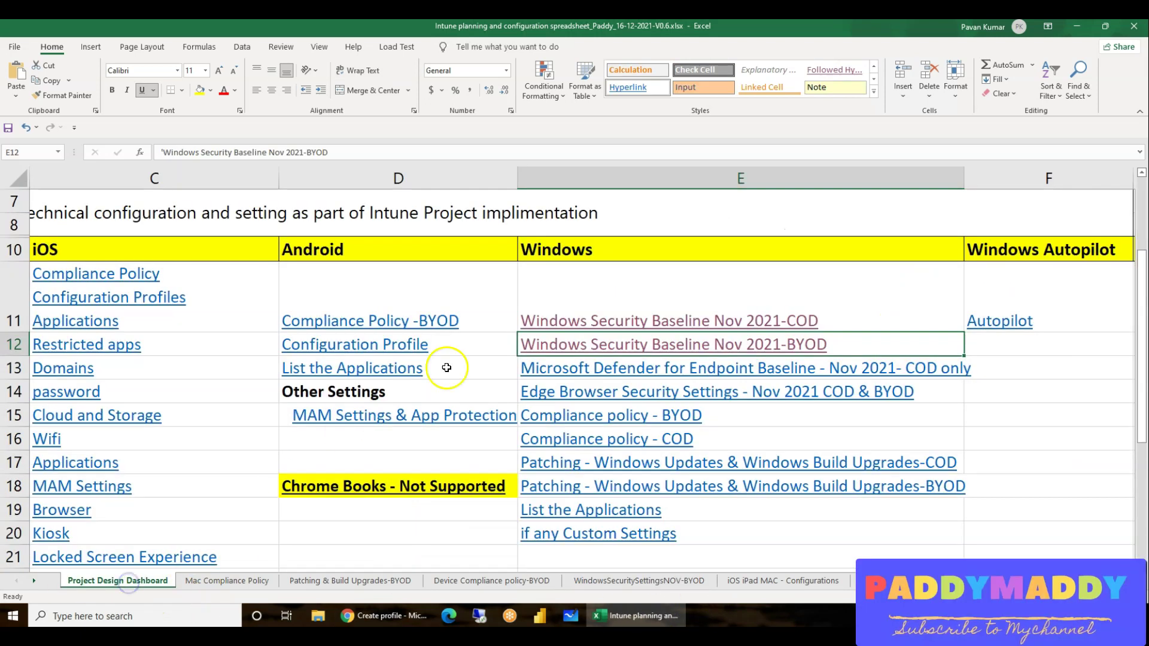
Try to follow the Microsoft Defender for Endpoint Baseline - Nov 2021- COD only link.
left_click(625, 377)
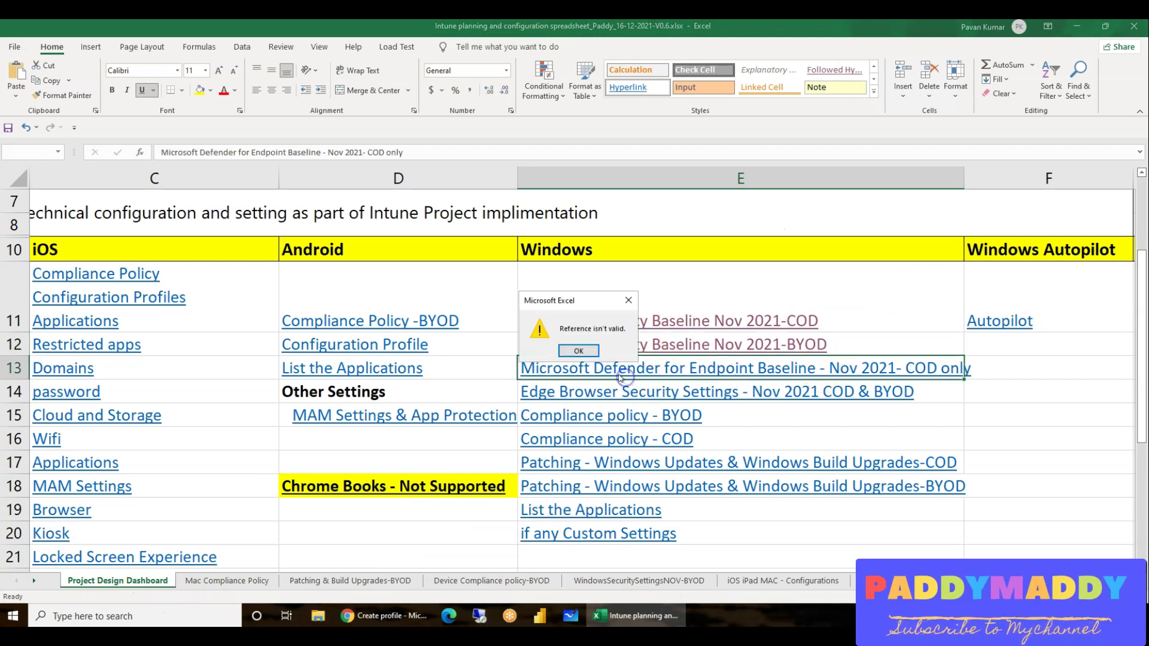
left_click(563, 351)
left_click(769, 368)
key("Return")
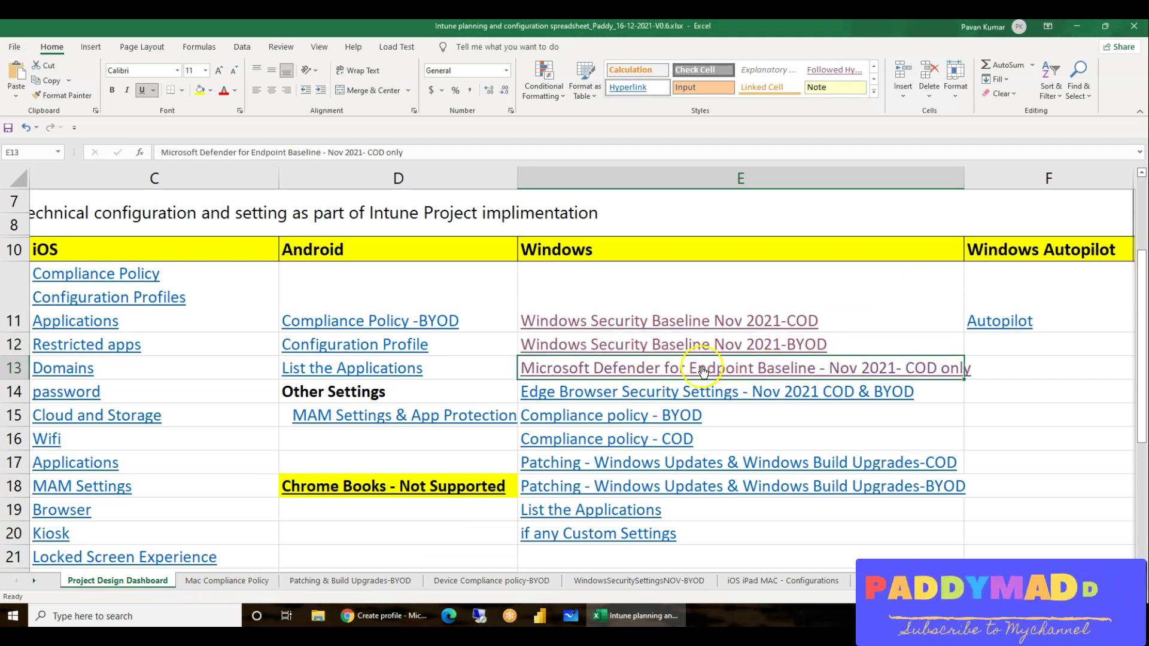
left_click(693, 377)
key("Return")
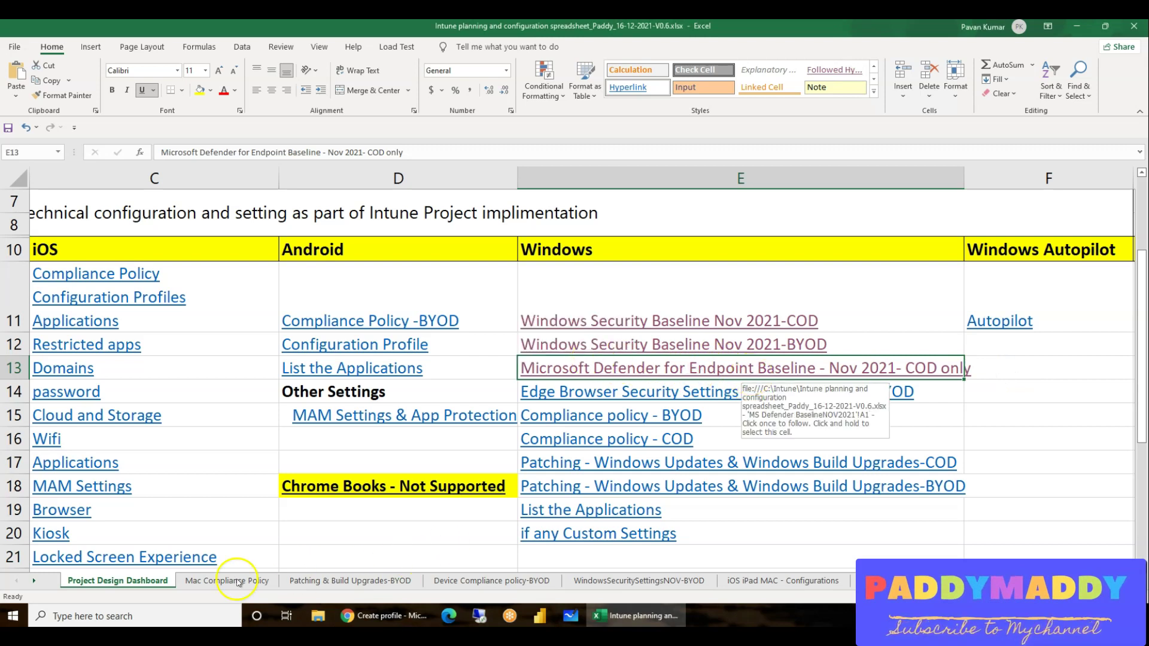
Open the MS Defender baseline sheet, review its settings, highlight the Recommended Configuration column, and return to the Project Design Dashboard.
left_click(704, 370)
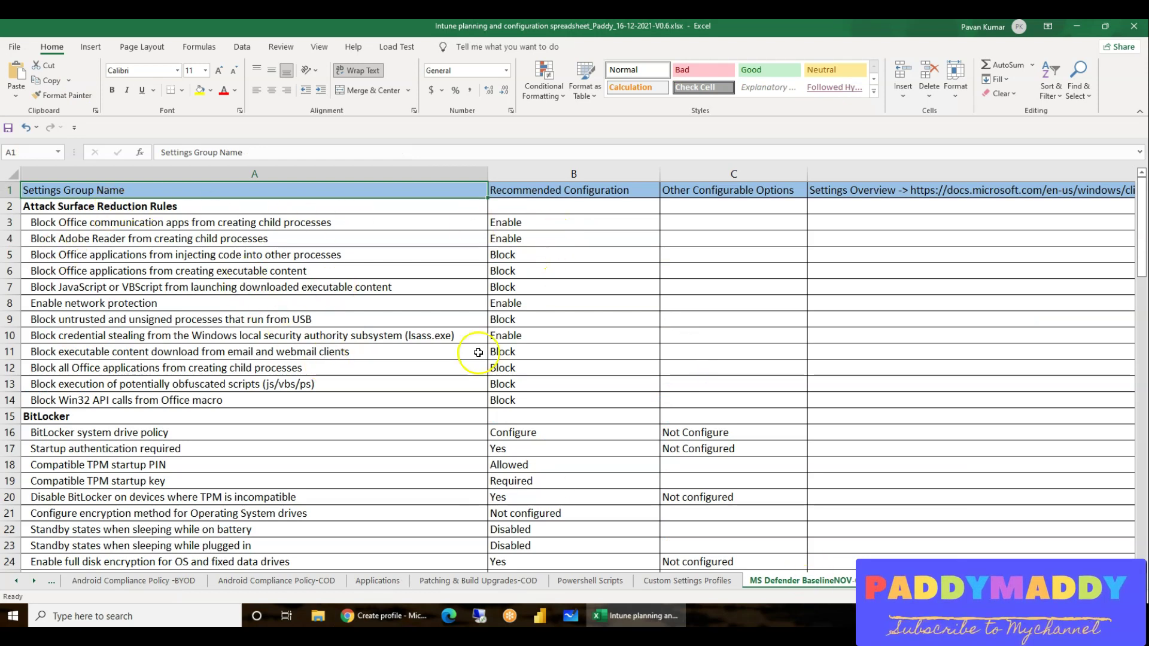
scroll(323, 538, "down", 15)
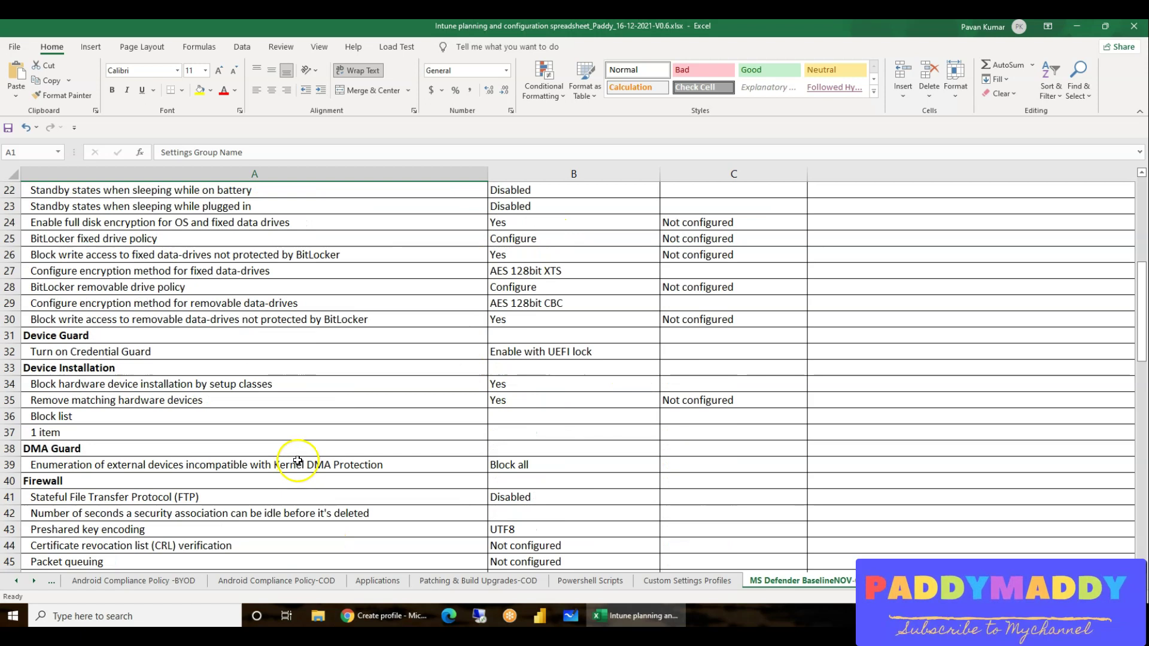
scroll(325, 451, "up", 15)
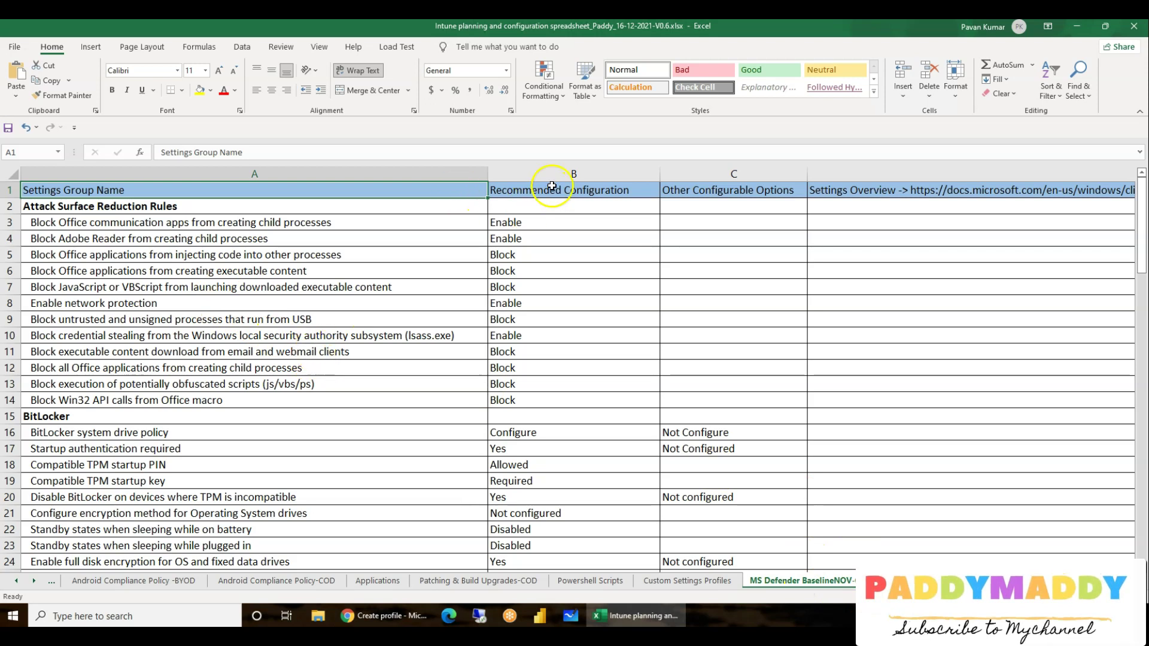
left_click(556, 174)
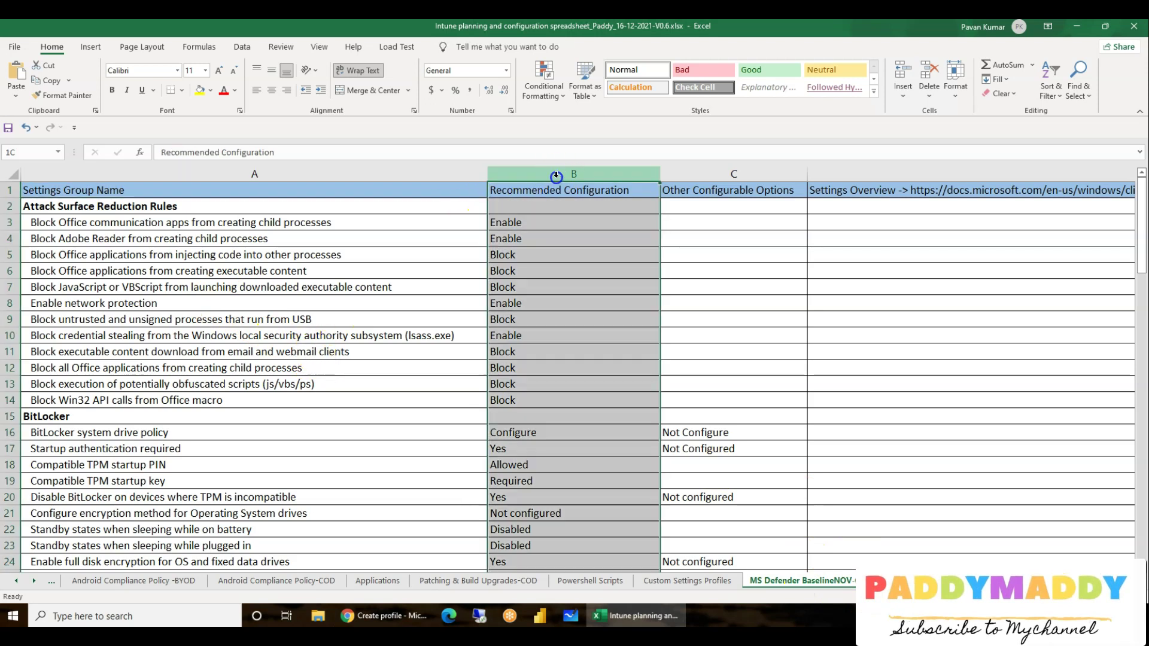
left_click(16, 581)
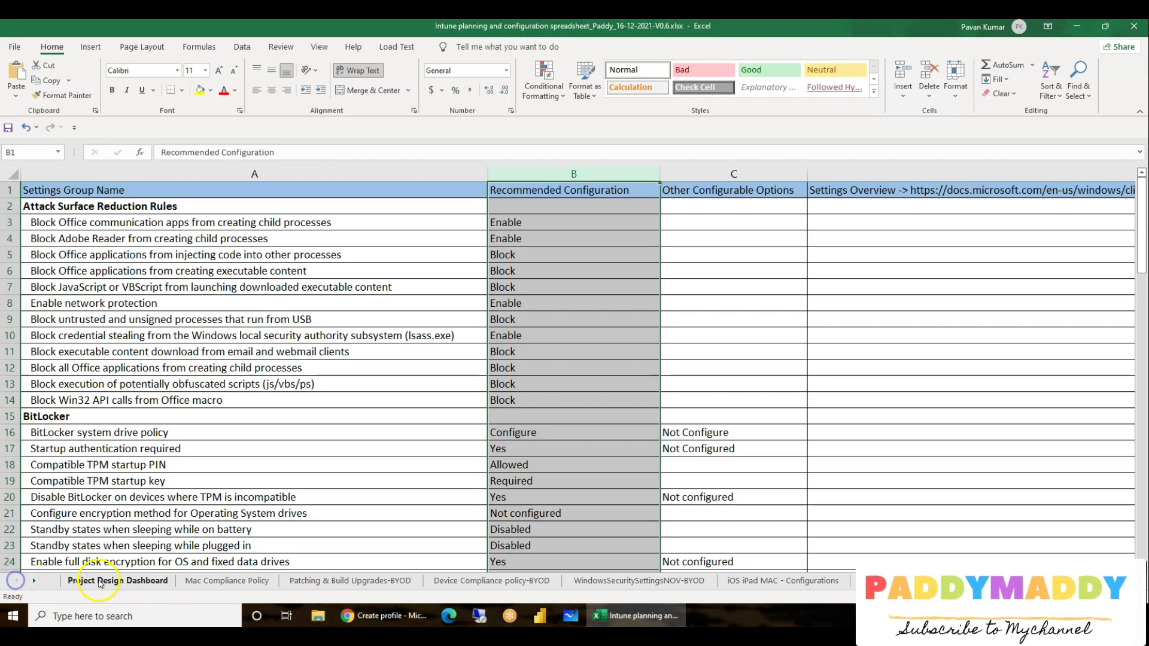
left_click(95, 580)
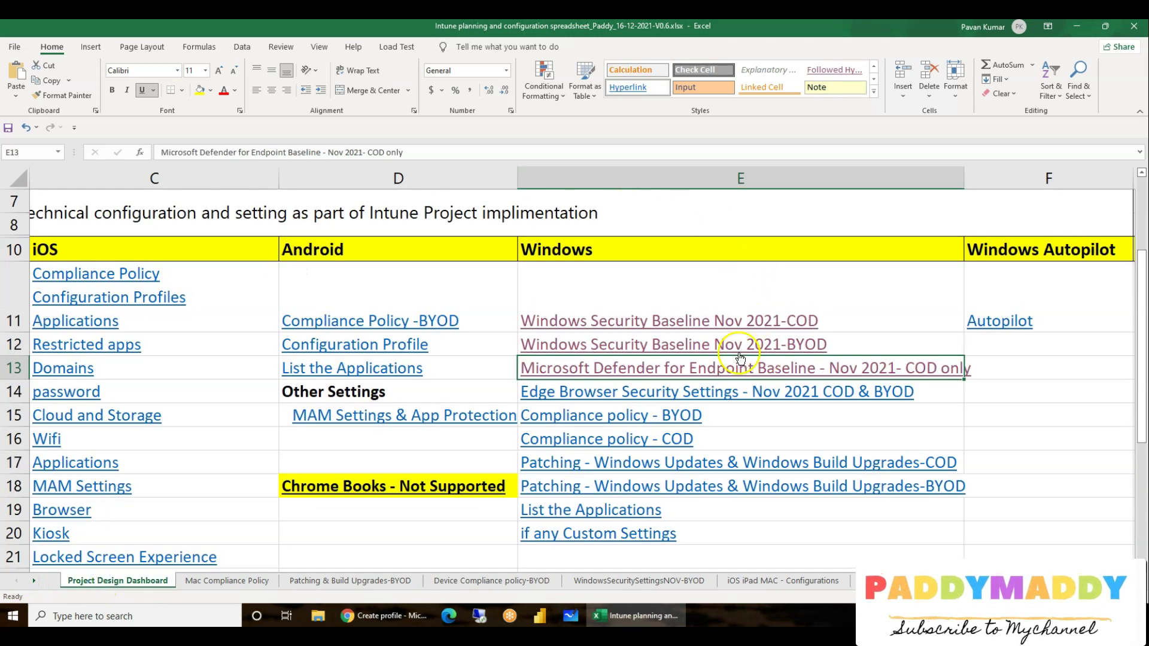
Reopen the Microsoft Defender for Endpoint baseline, review its Firewall and Microsoft Defender settings, and highlight the Attack Surface Reduction Rules with their configurations.
left_click(659, 372)
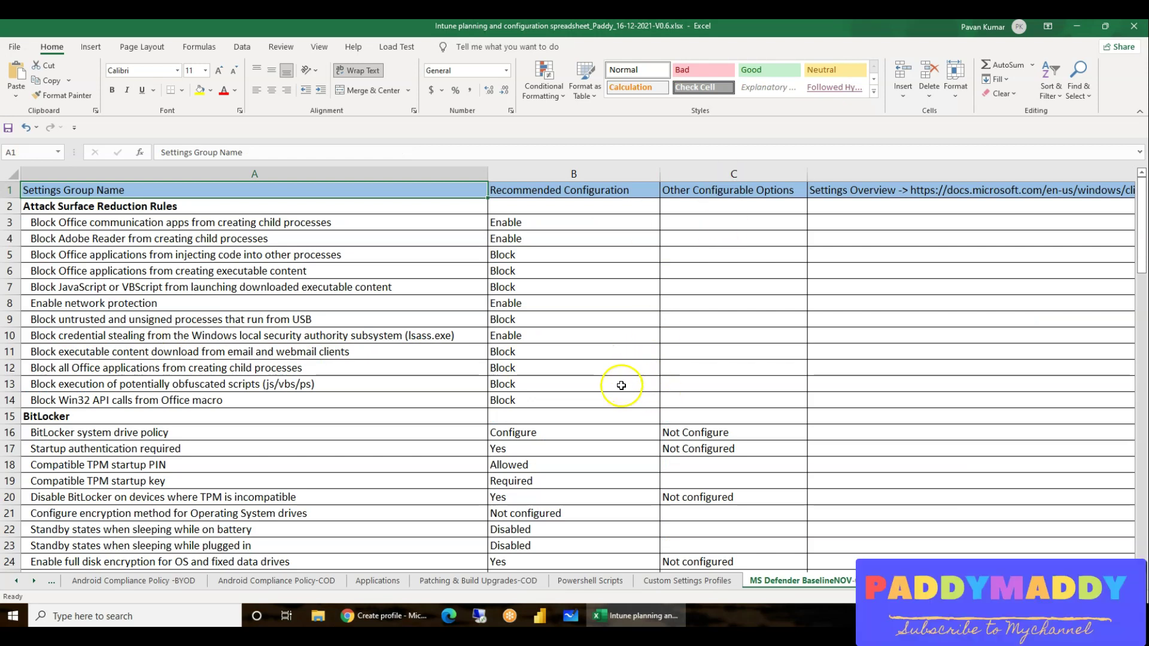
scroll(621, 388, "down", 18)
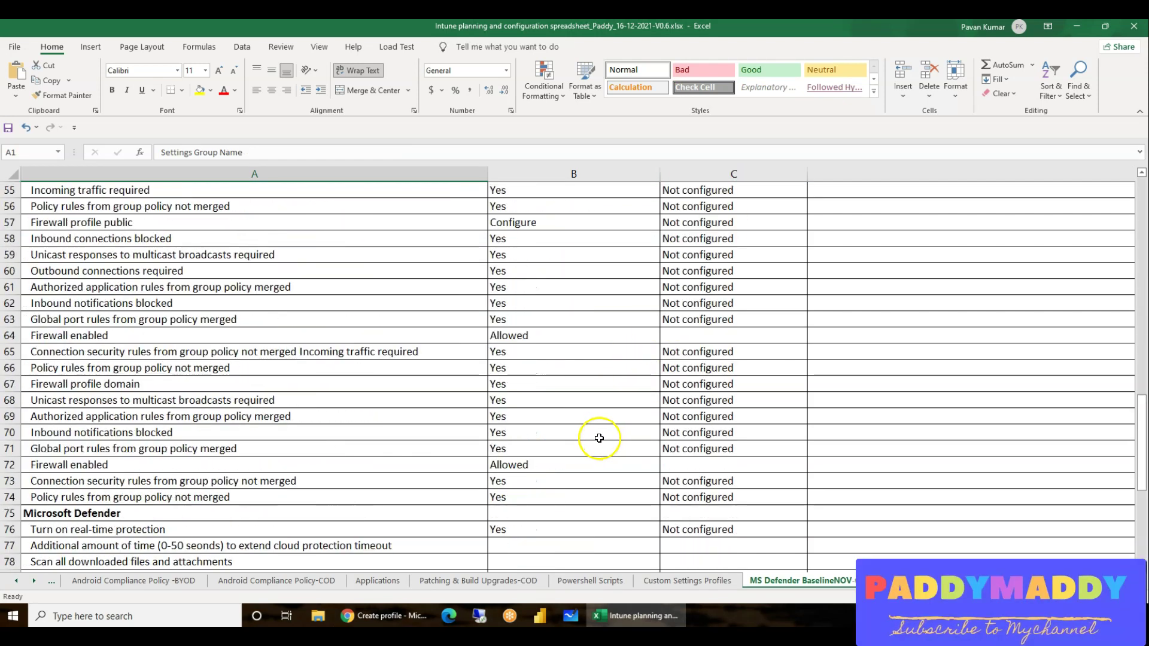
scroll(598, 431, "up", 18)
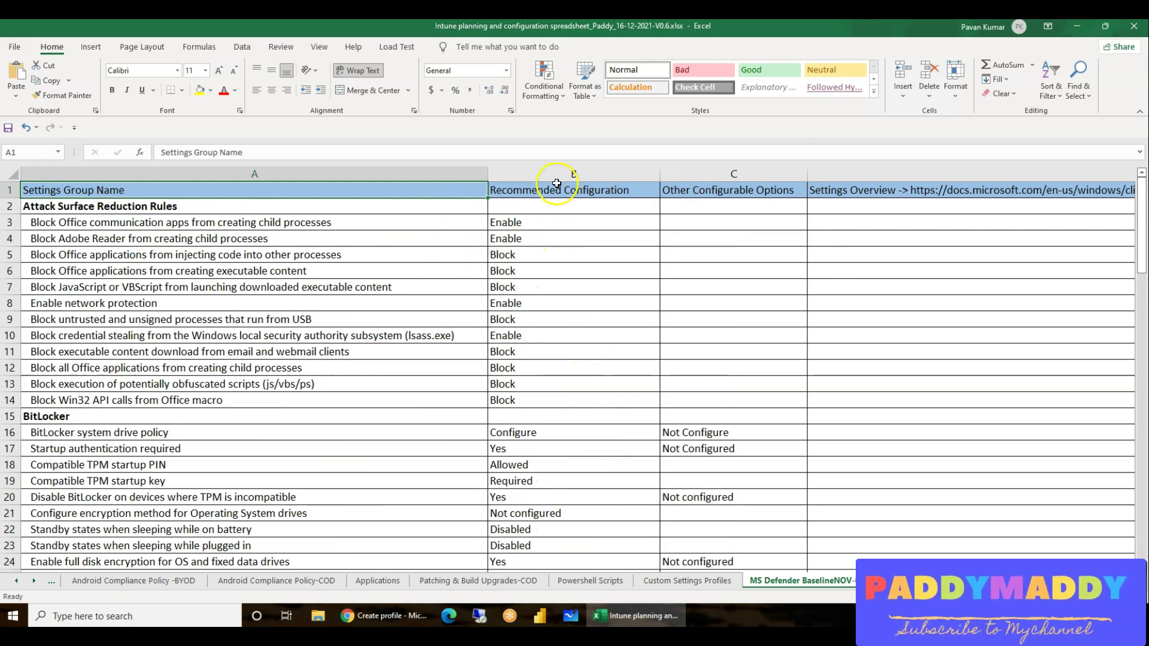
left_click_drag(115, 204, 514, 445)
left_click(590, 418)
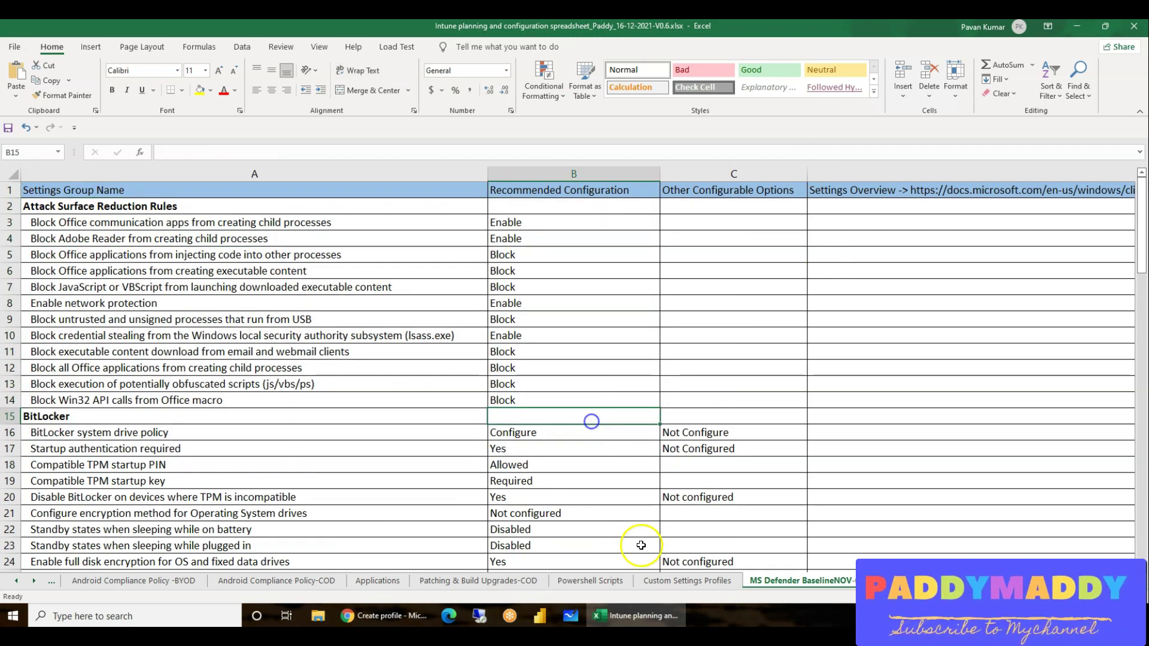
Check the security baselines list in Endpoint Manager, return to the planning spreadsheet, and review the Defender baseline from Attack Surface Reduction Rules to Smart Screen.
left_click(428, 622)
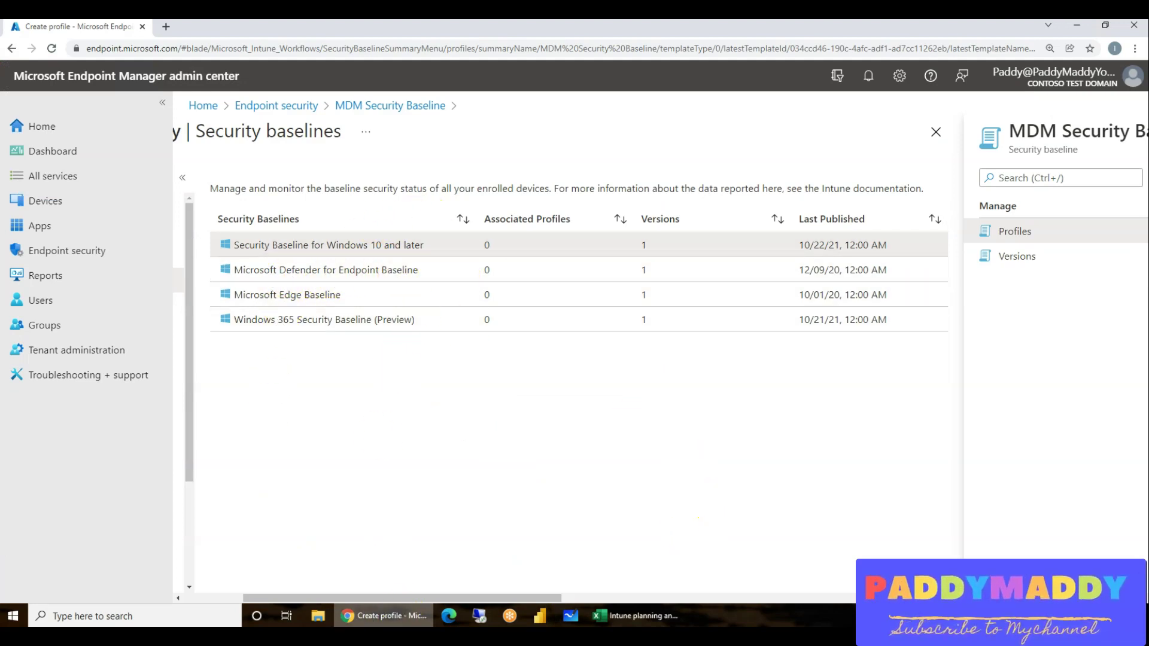
left_click(636, 616)
scroll(335, 449, "down", 20)
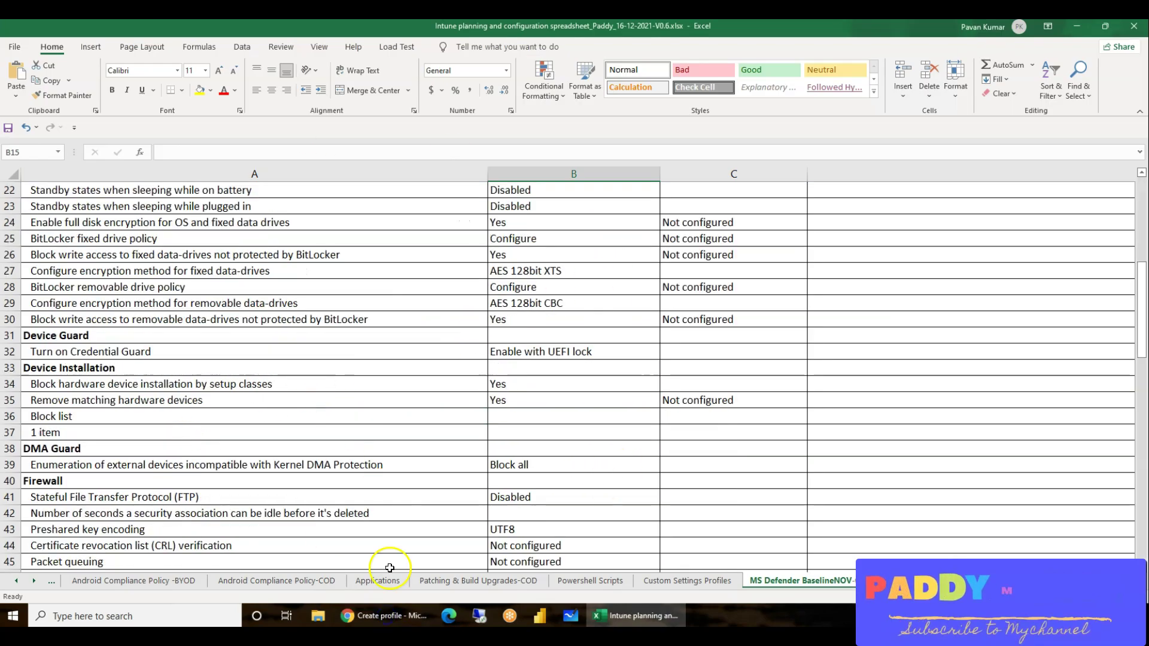
scroll(353, 476, "down", 8)
scroll(353, 477, "up", 8)
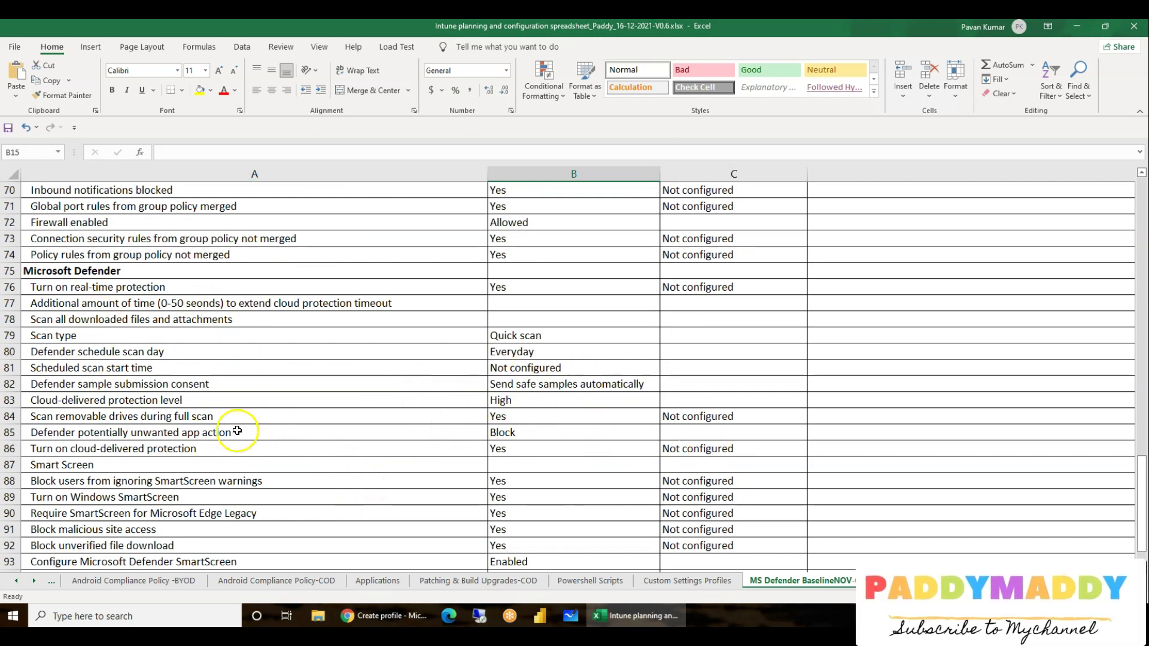
scroll(237, 430, "up", 20)
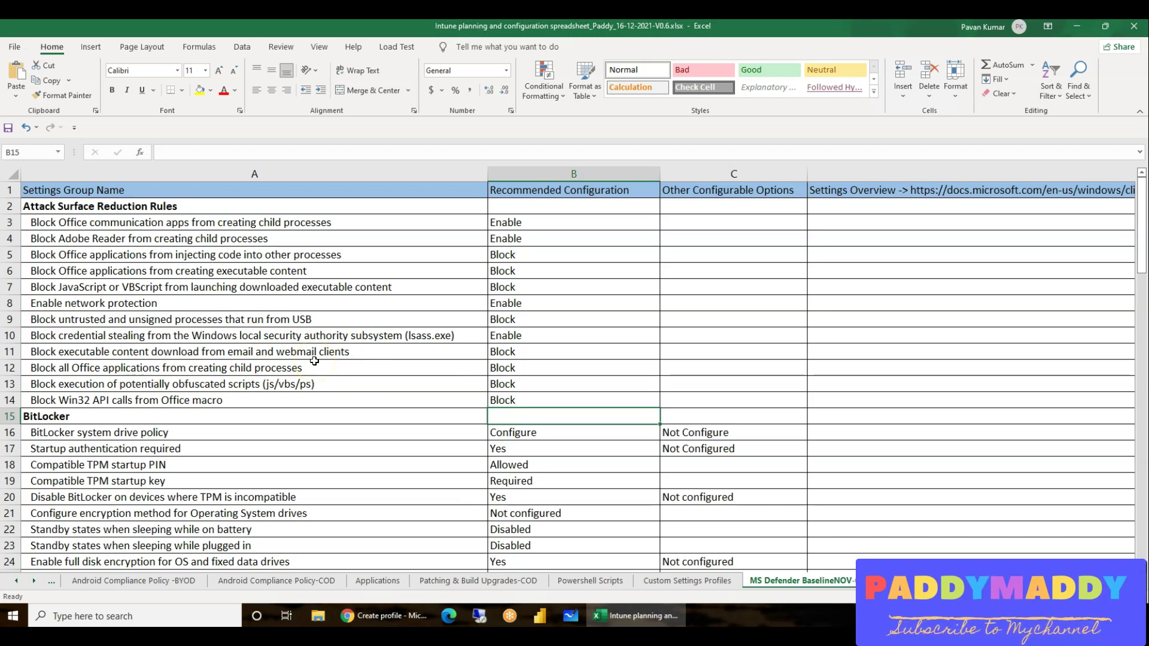
scroll(421, 461, "down", 8)
scroll(389, 462, "up", 8)
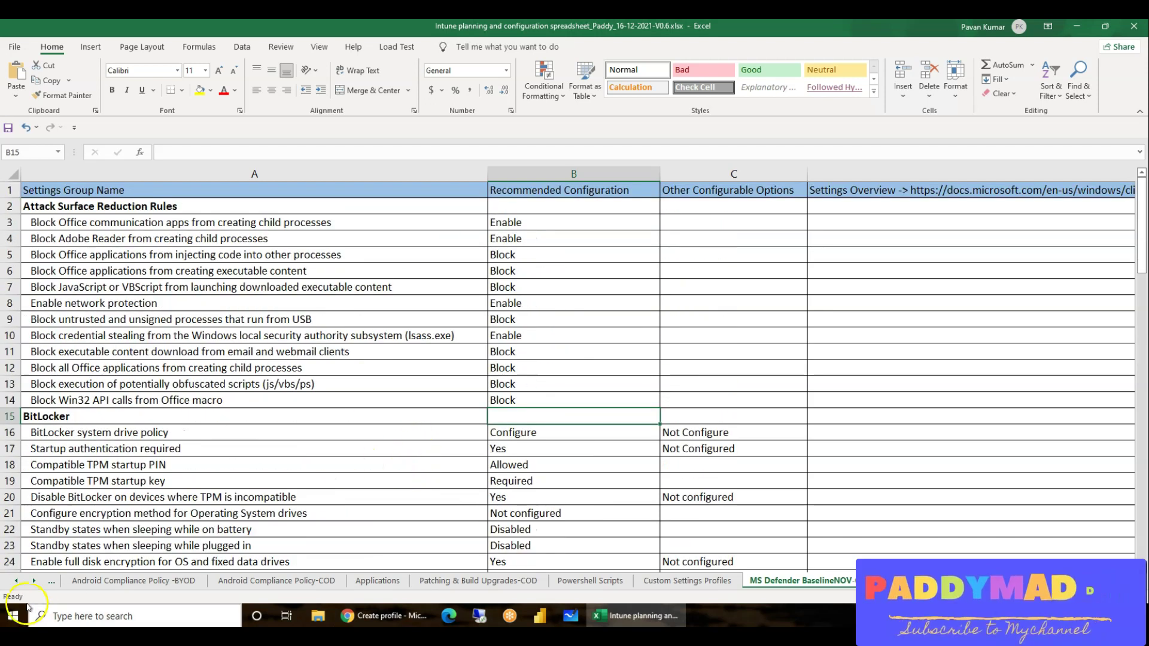
Return to the Project Design Dashboard and open the Edge Browser Security Settings - Nov 2021 COD & BYOD sheet.
left_click(16, 581)
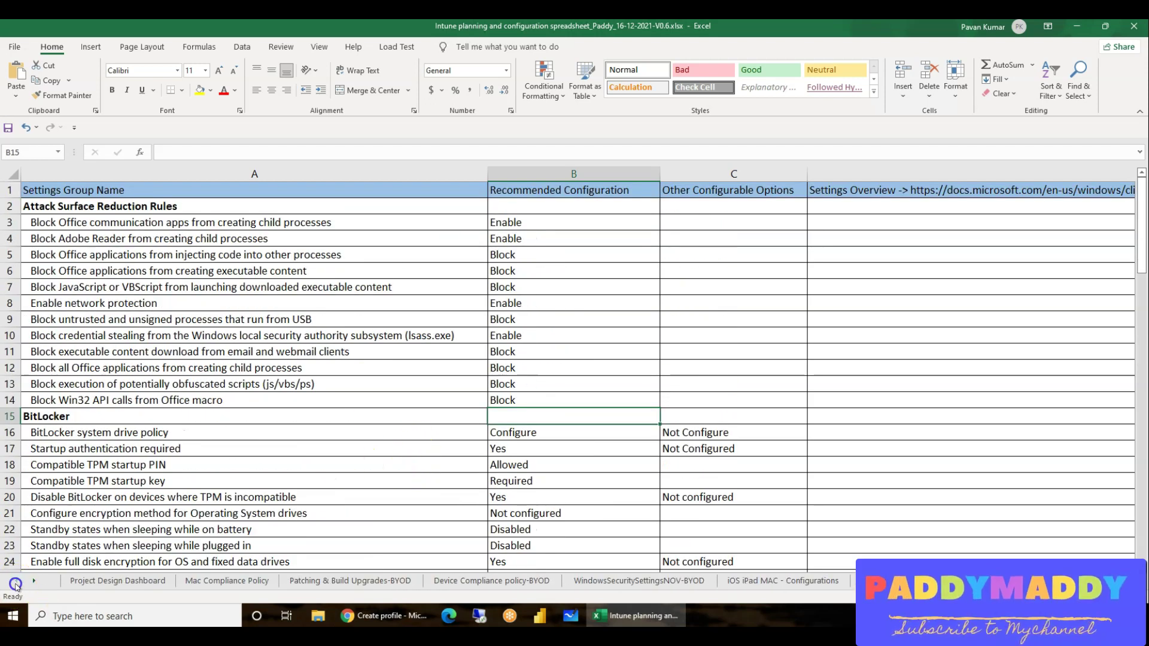
left_click(120, 580)
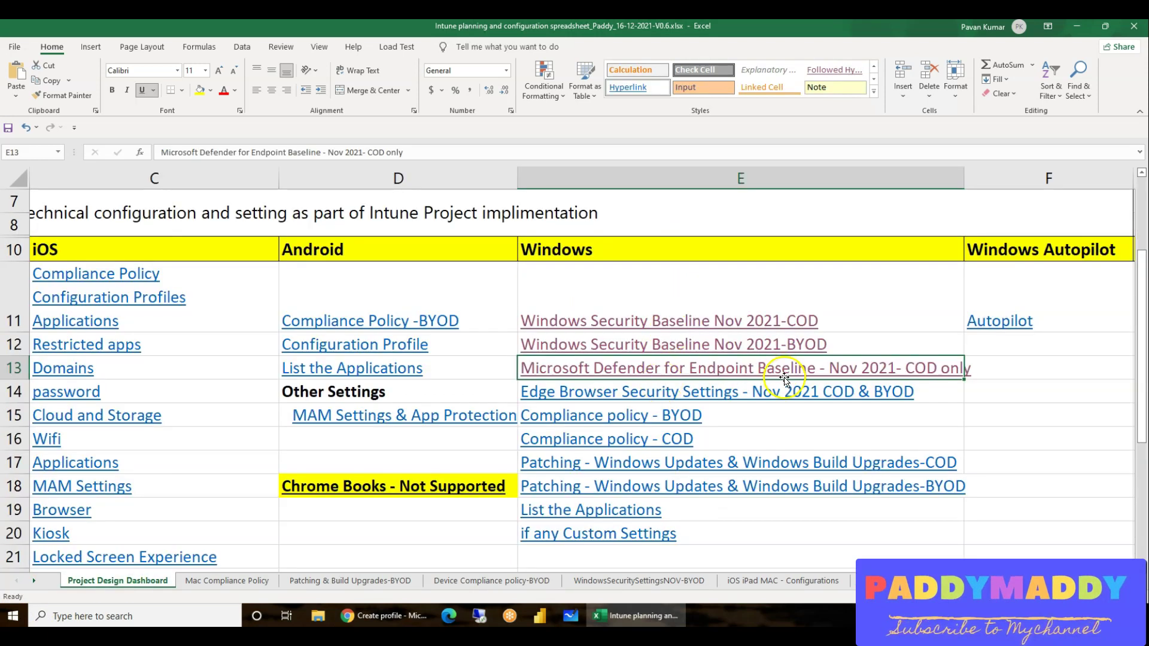
left_click(611, 395)
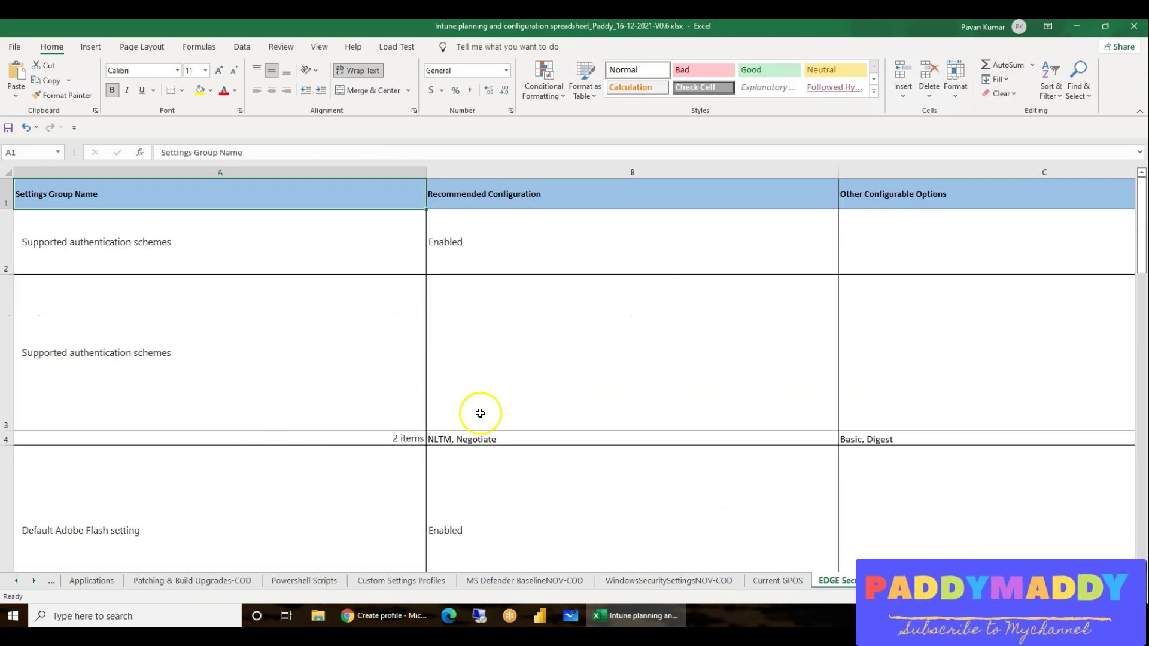
scroll(476, 413, "down", 8)
scroll(479, 419, "up", 8)
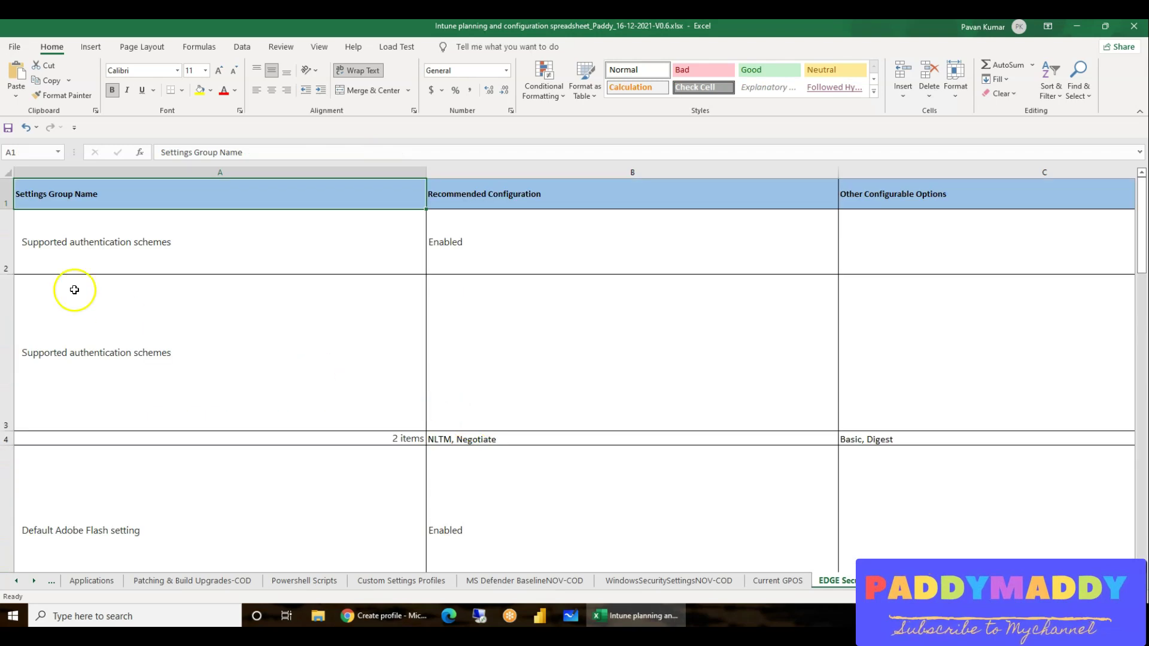
Auto-fit the height of all rows on the Edge security settings sheet so the settings form a compact list.
left_click(10, 171)
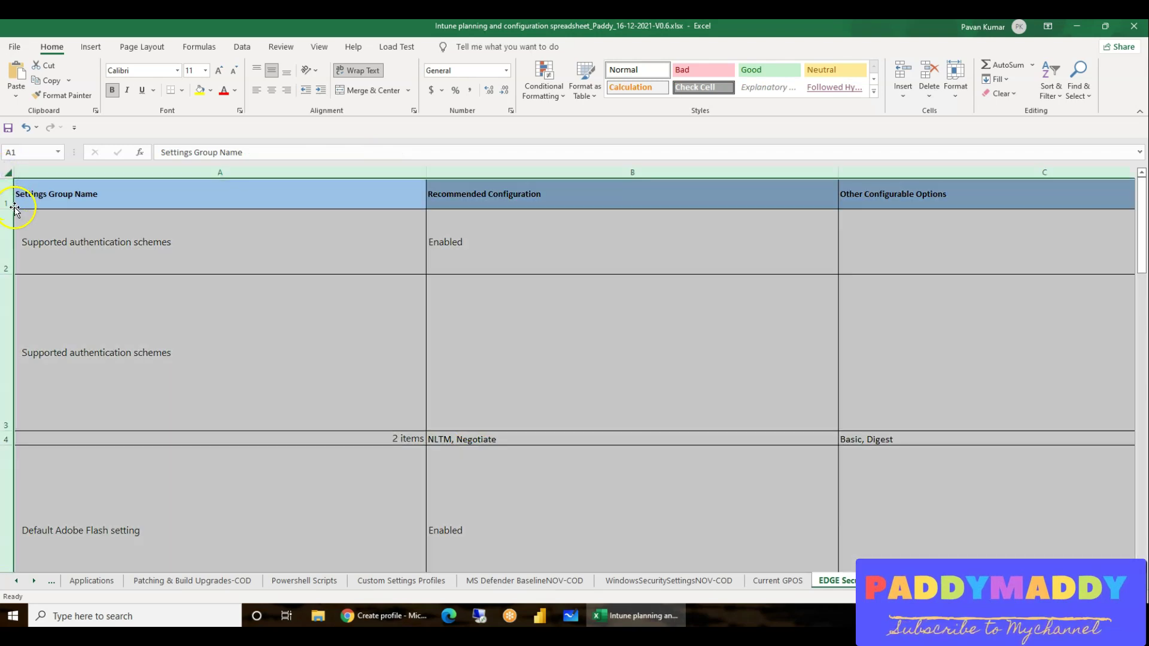
double_click(10, 207)
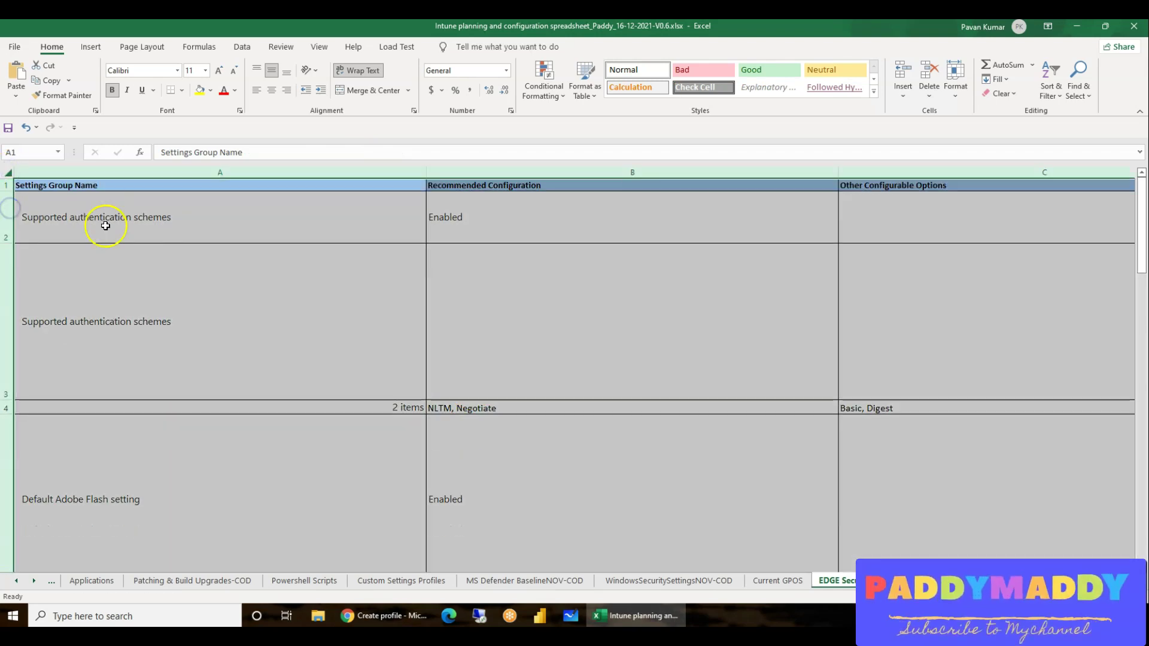
left_click(8, 239)
left_click(5, 174)
double_click(6, 191)
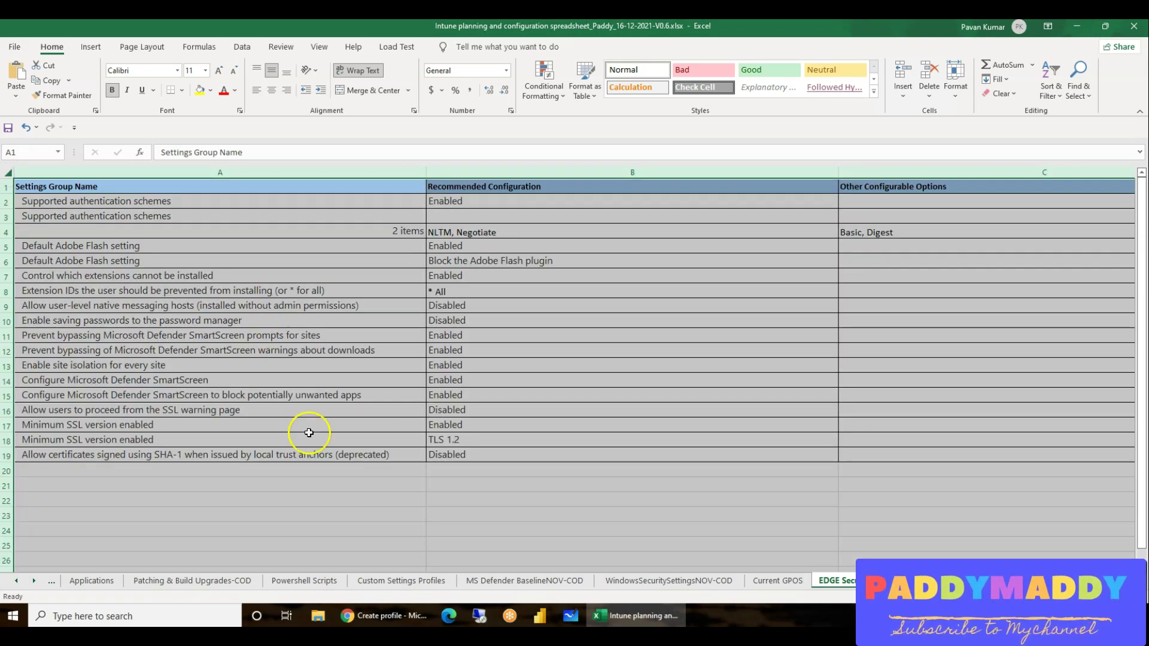
Highlight the Edge settings table from the header through row 20 across all its columns, and return to the Project Design Dashboard.
left_click(342, 467)
left_click_drag(46, 188, 877, 463)
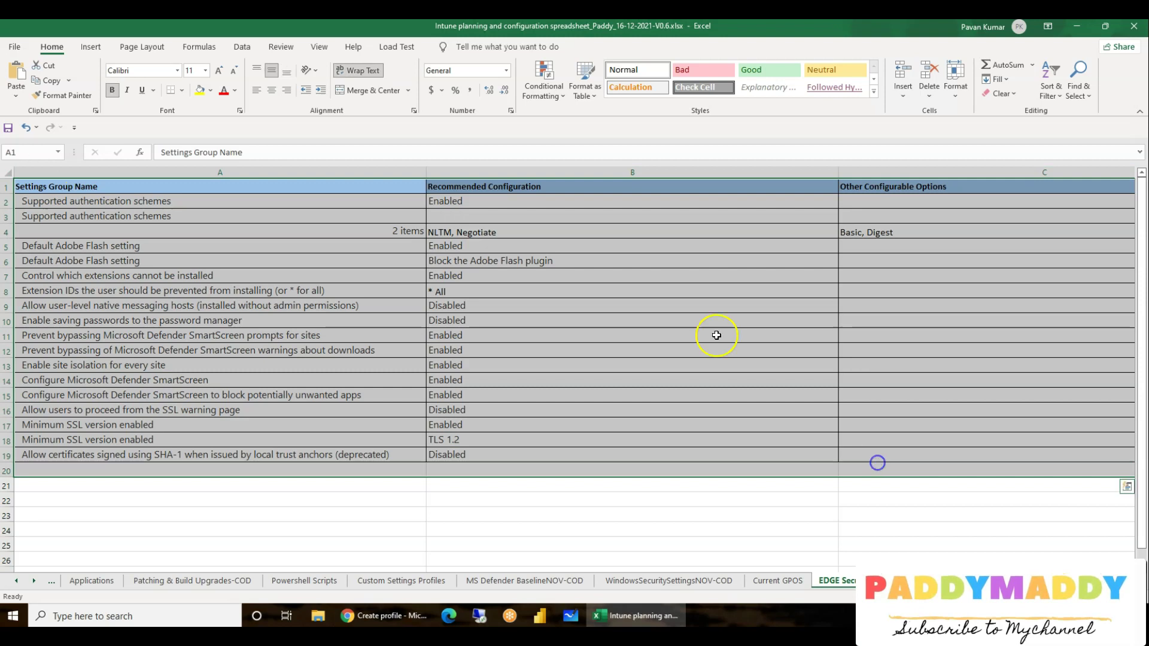
left_click(18, 581)
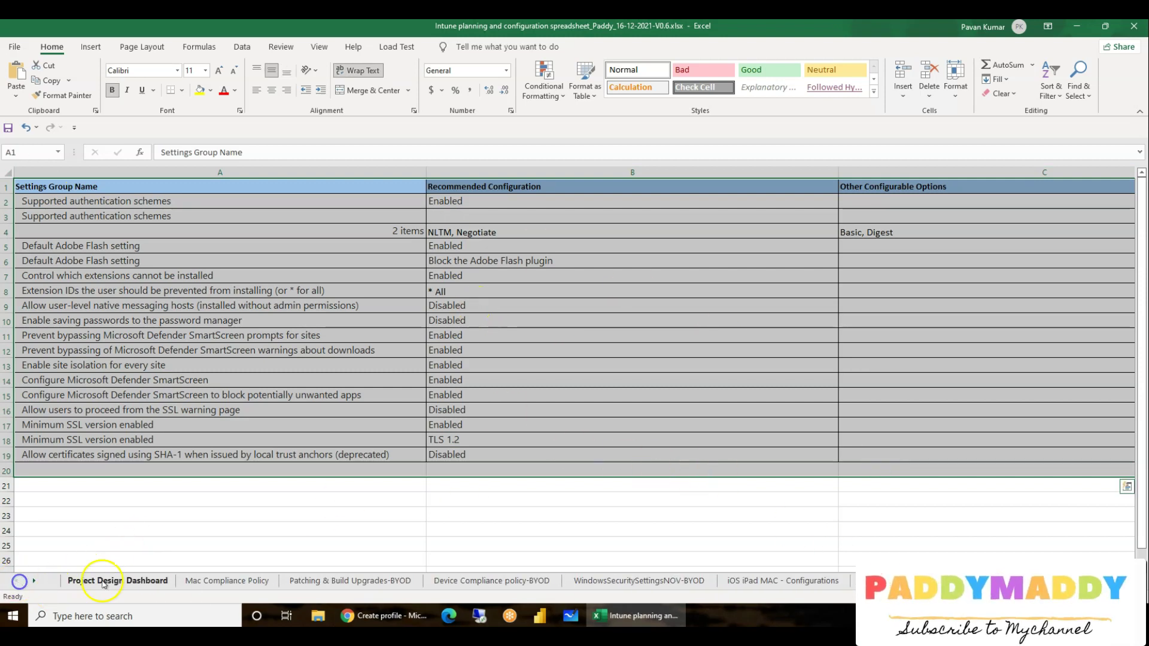
left_click(105, 580)
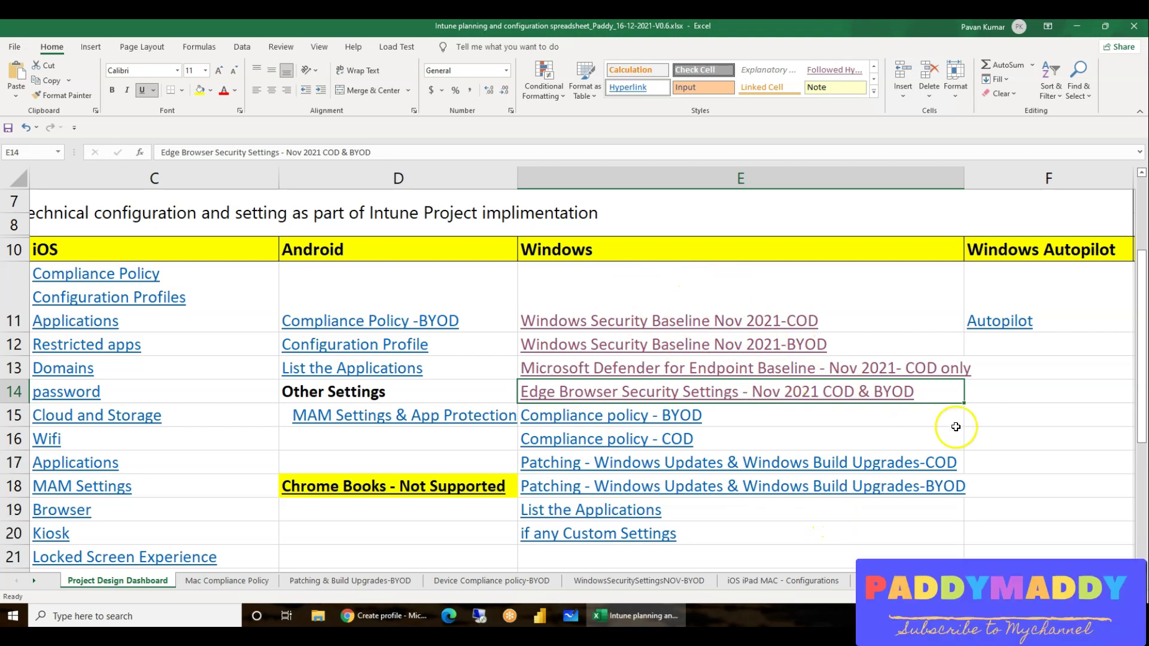
Highlight the four Windows baseline entries in E11:E14 and review the remaining Windows links down to the custom settings.
left_click_drag(908, 320, 938, 395)
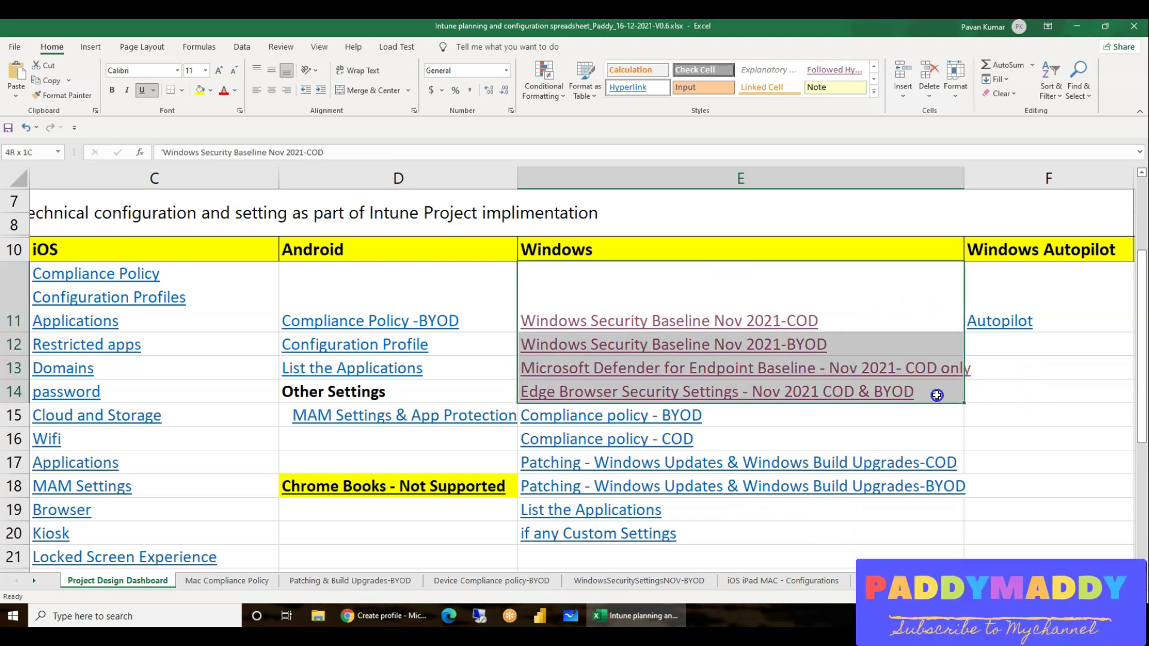
scroll(598, 383, "down", 2)
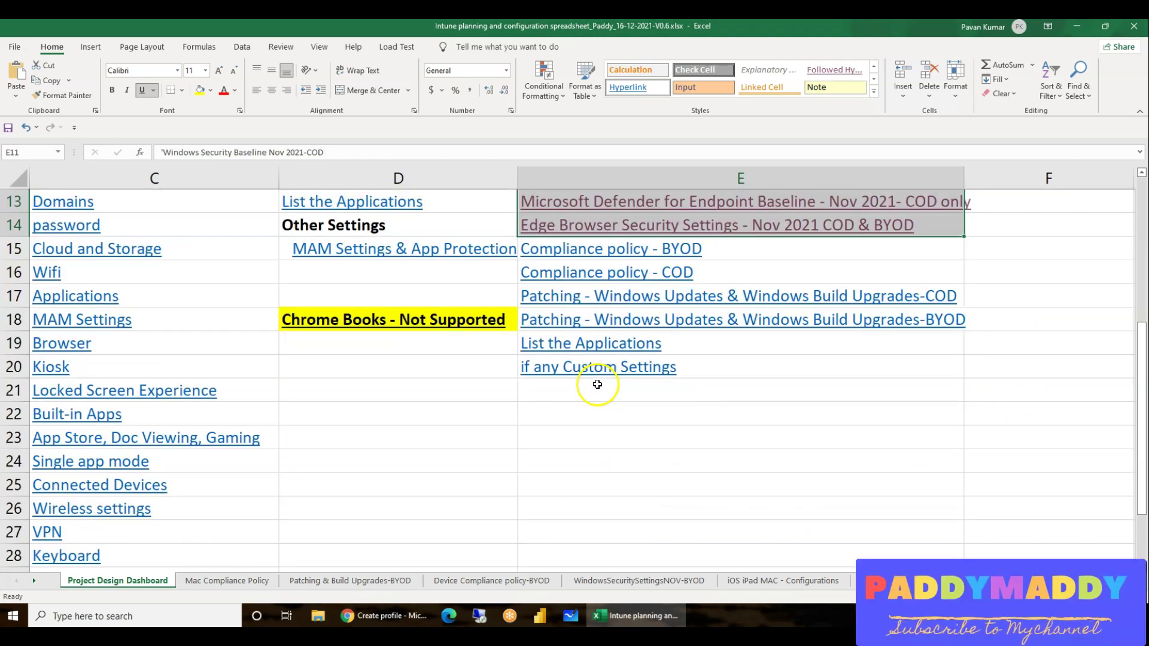
left_click(723, 508)
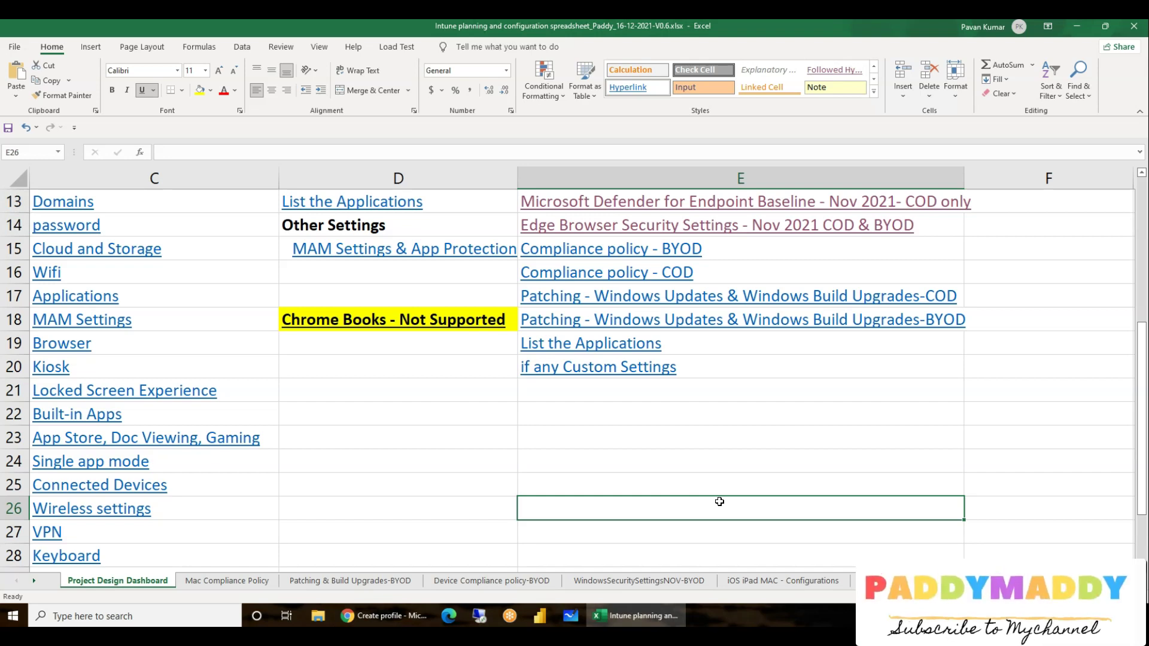
Open the Compliance policy - BYOD sheet, skim its settings, and shrink all rows to one uniform compact height.
left_click(630, 250)
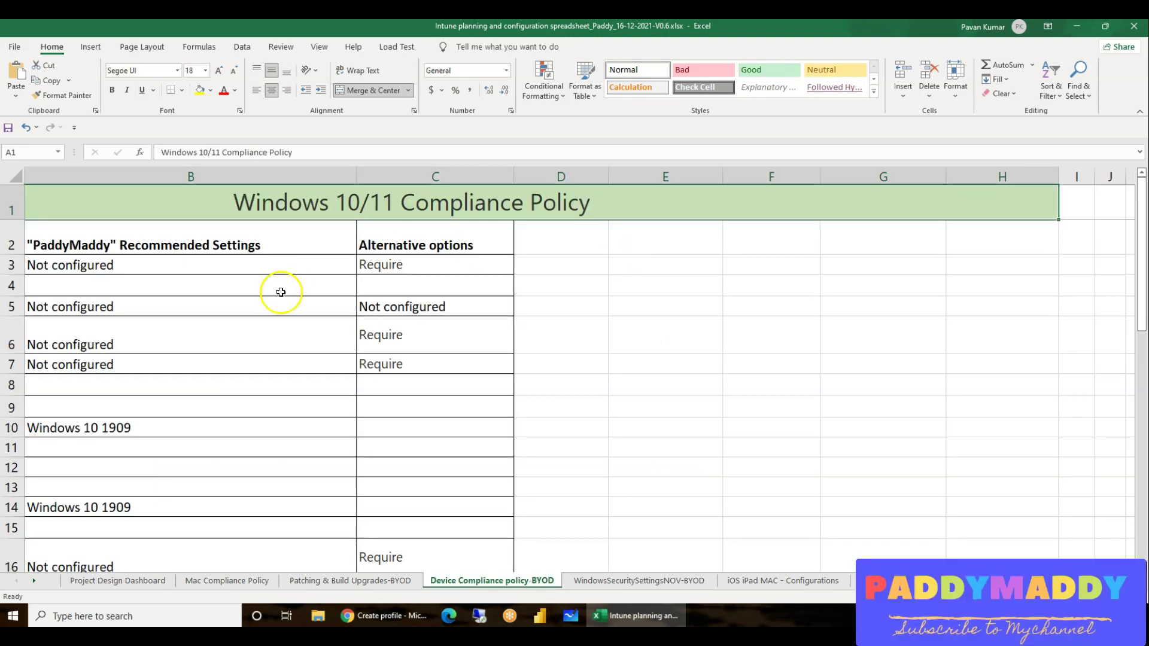
scroll(350, 416, "down", 7)
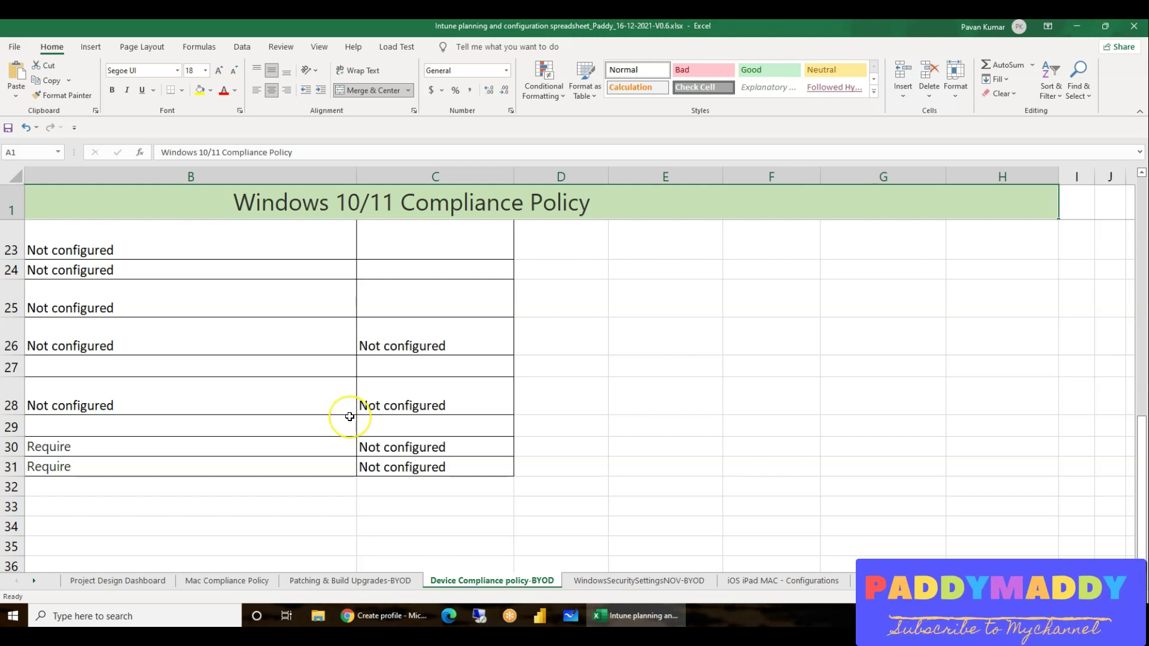
scroll(349, 416, "up", 7)
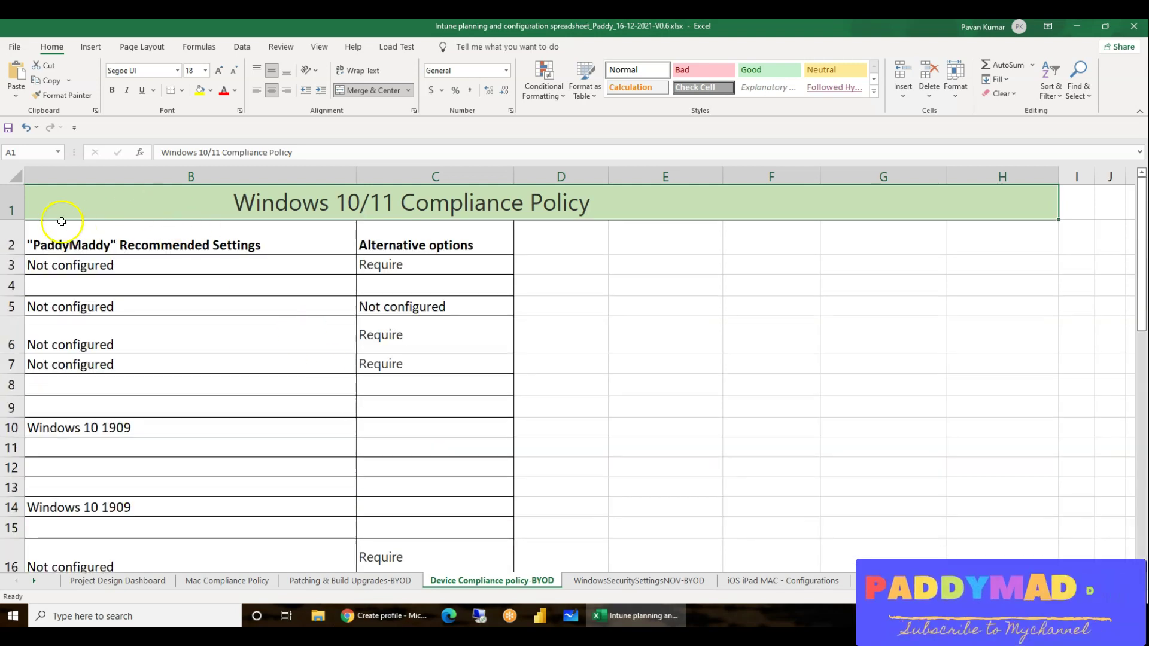
left_click(15, 177)
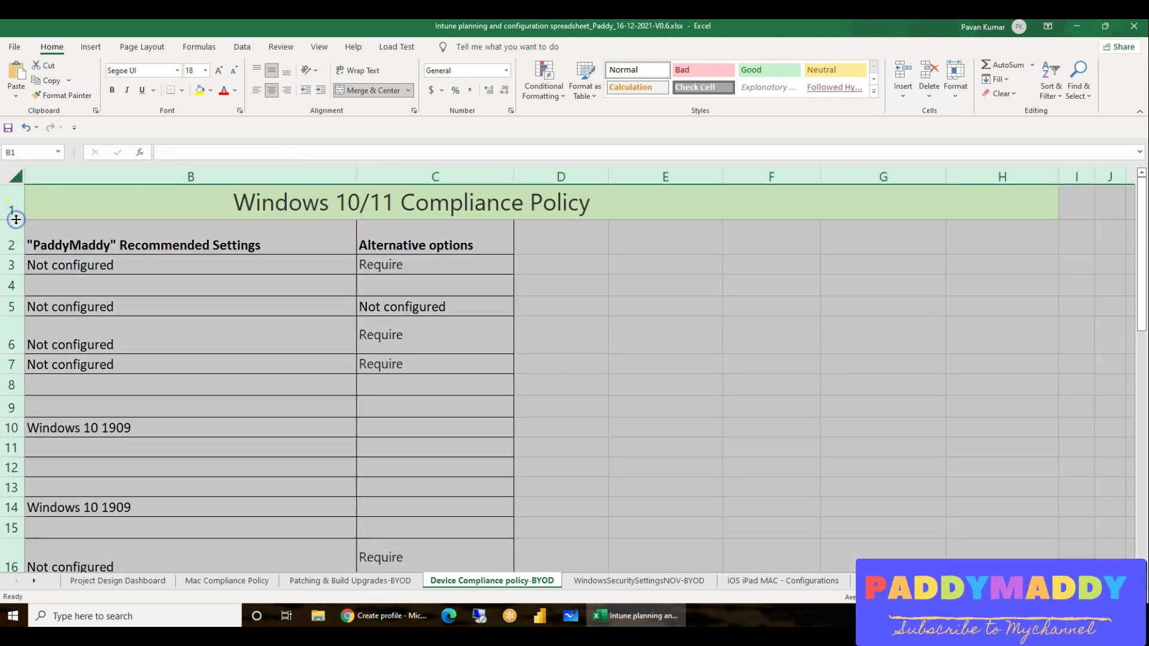
left_click_drag(16, 220, 12, 235)
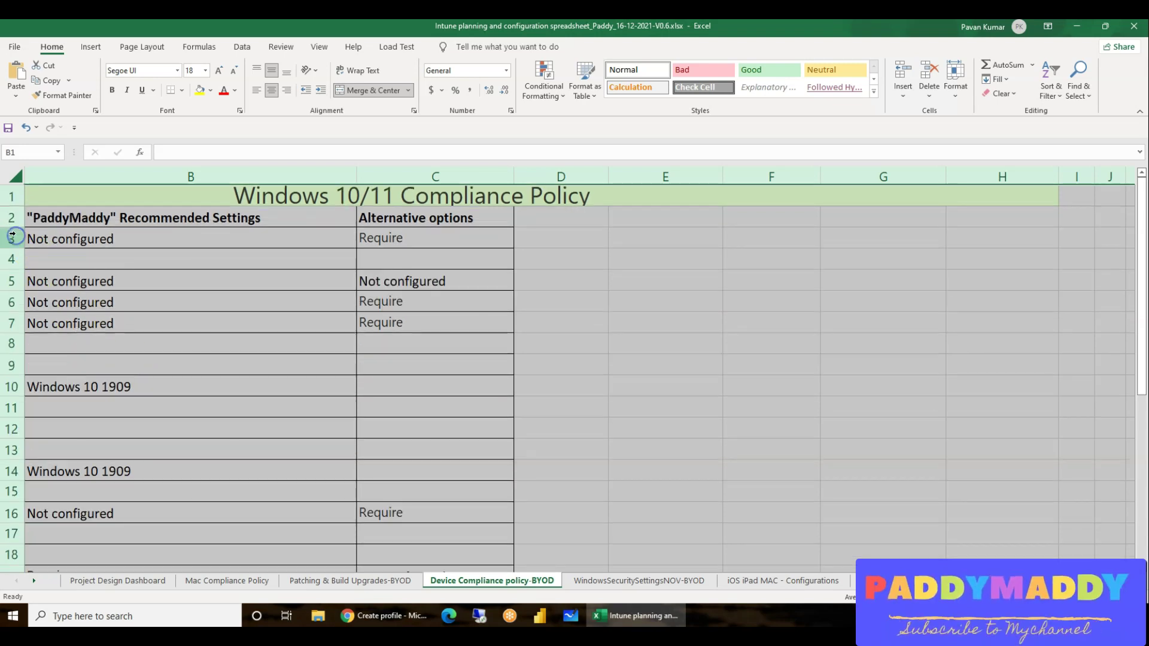
left_click(290, 320)
Bring the Configuration column into view, highlight the Device Health settings with their recommended values, and review the policy down to Device Security.
left_click_drag(179, 239, 191, 252)
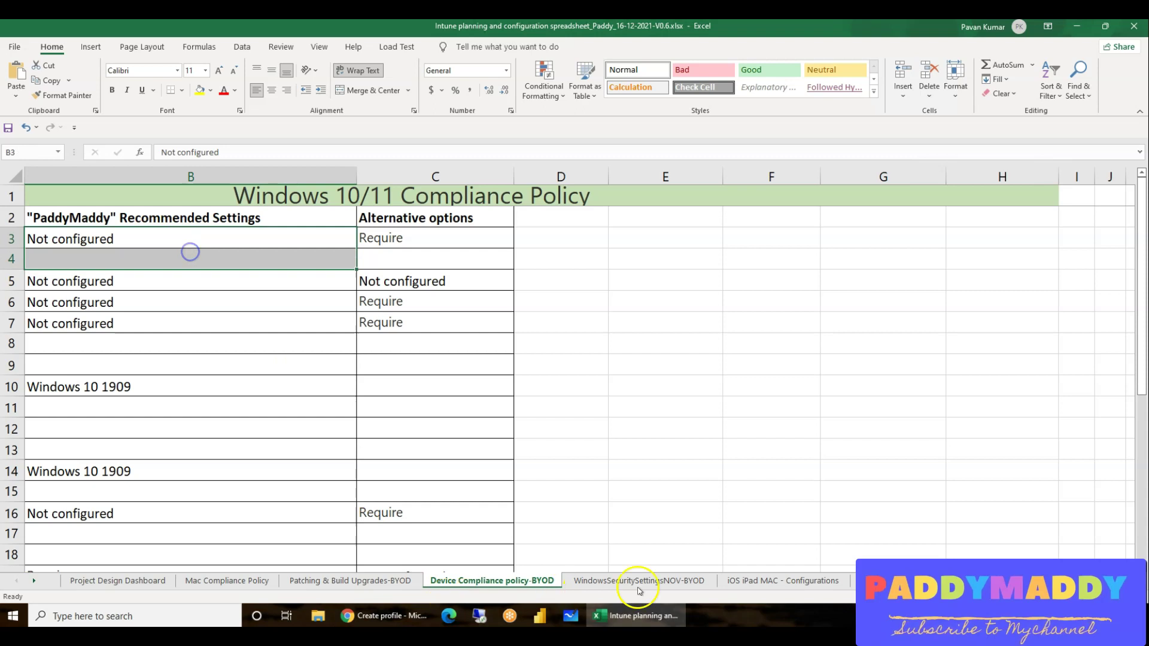
left_click(997, 579)
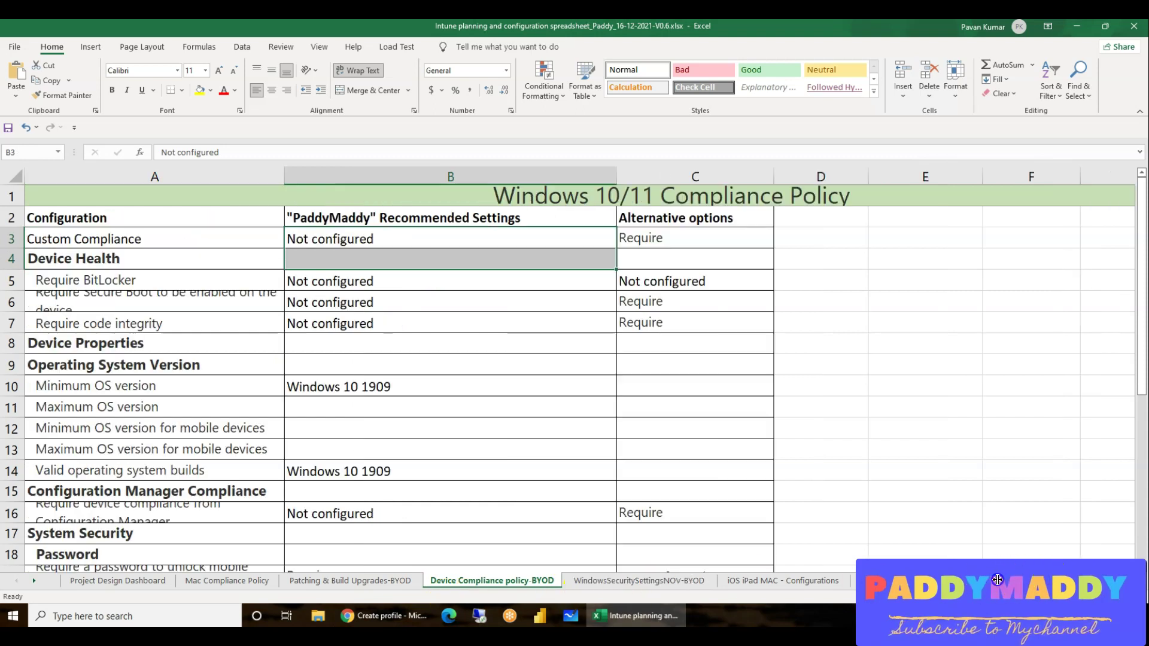
left_click(154, 341)
left_click_drag(77, 259, 579, 330)
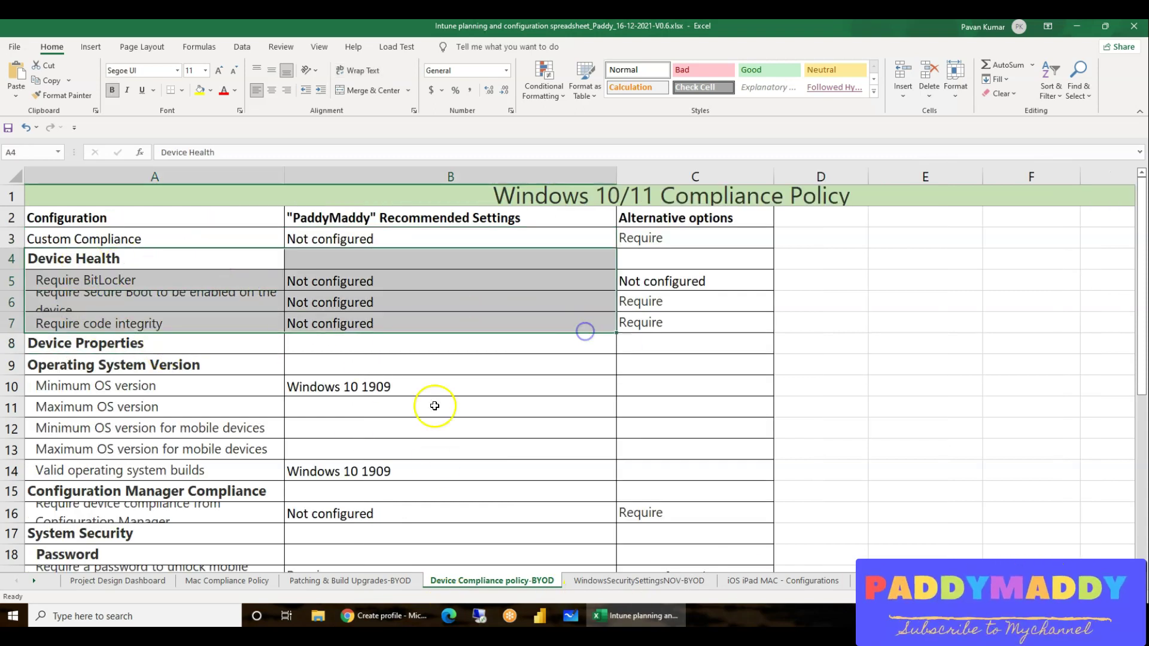
scroll(419, 407, "down", 5)
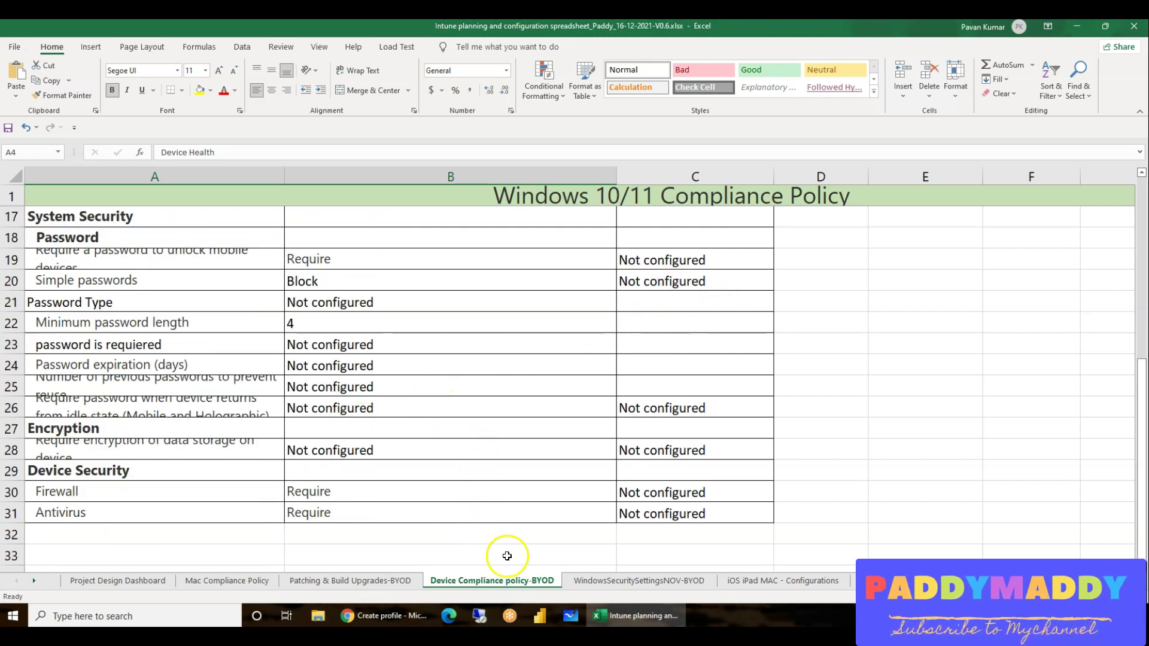
scroll(436, 452, "up", 5)
Increase the heights of the Require BitLocker and Secure Boot rows to make the wrapped text readable.
left_click(338, 282)
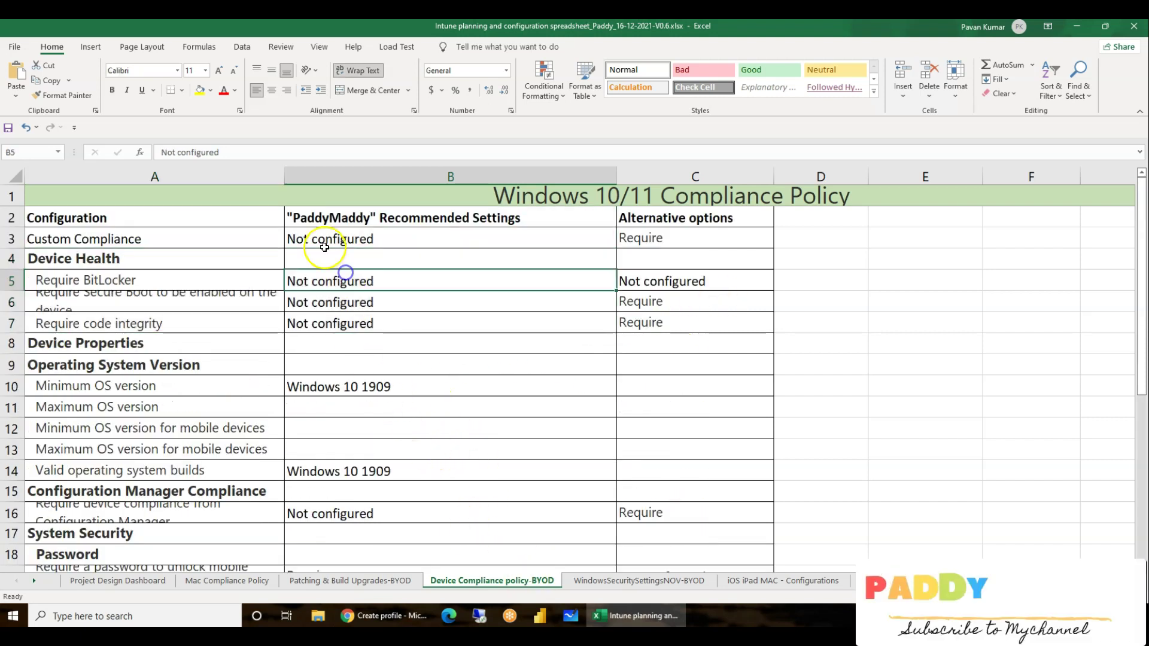
left_click_drag(12, 291, 16, 349)
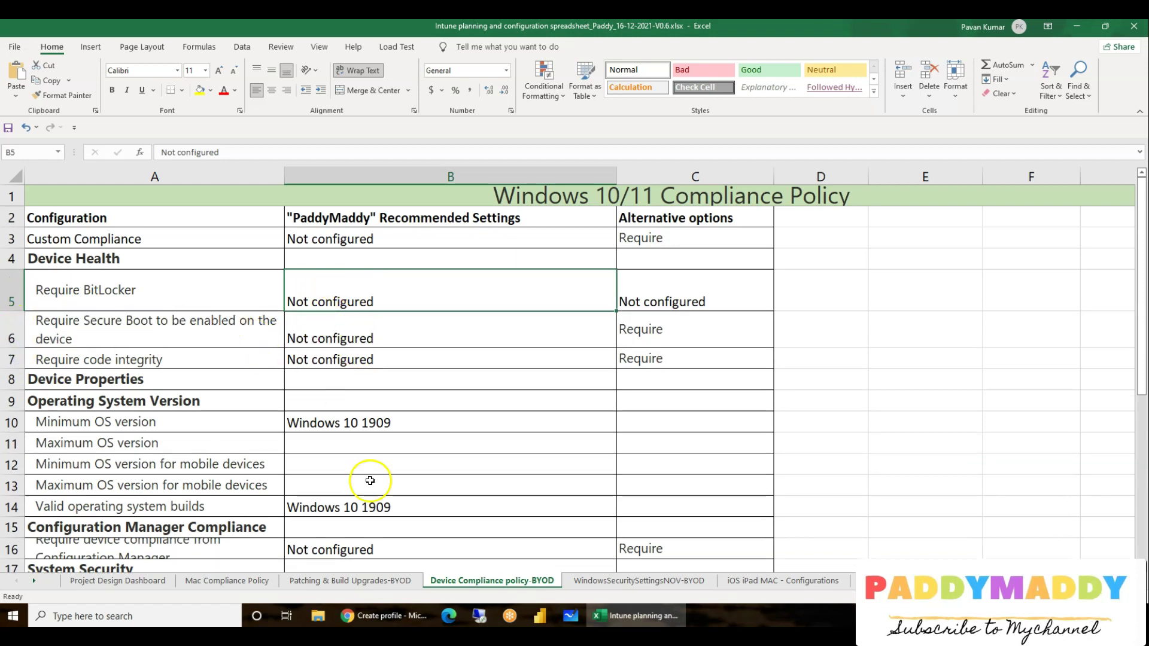
Review the BYOD compliance policy's System Security settings, highlighting the Minimum password length, Simple passwords, Firewall and Antivirus rows.
scroll(372, 483, "down", 4)
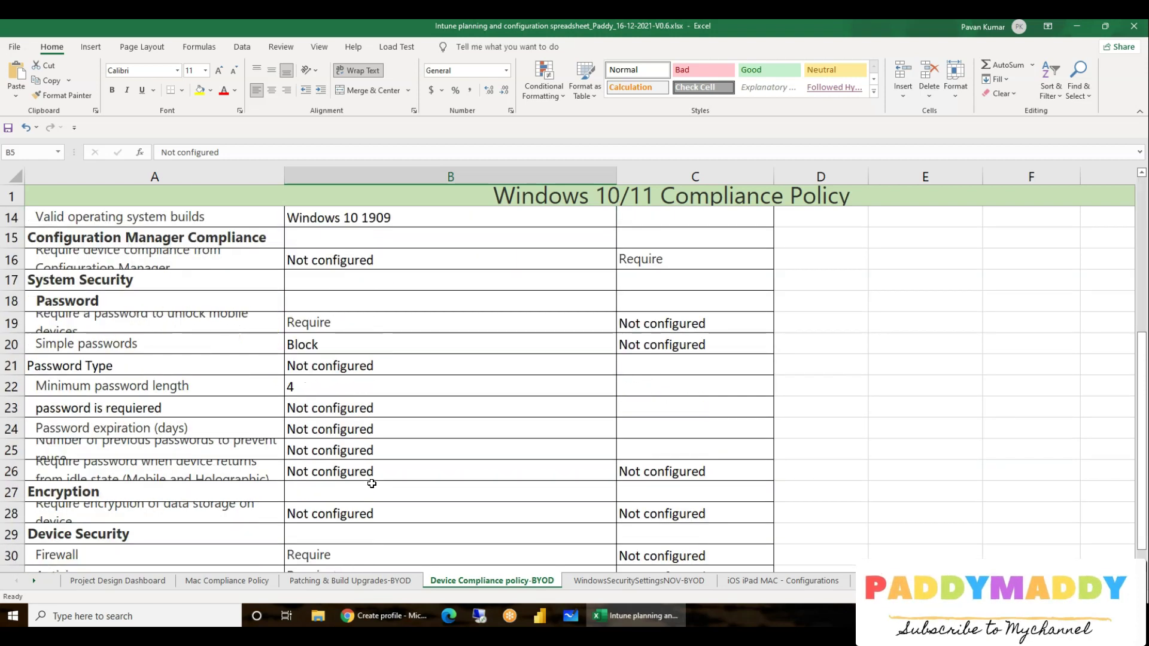
left_click(11, 386)
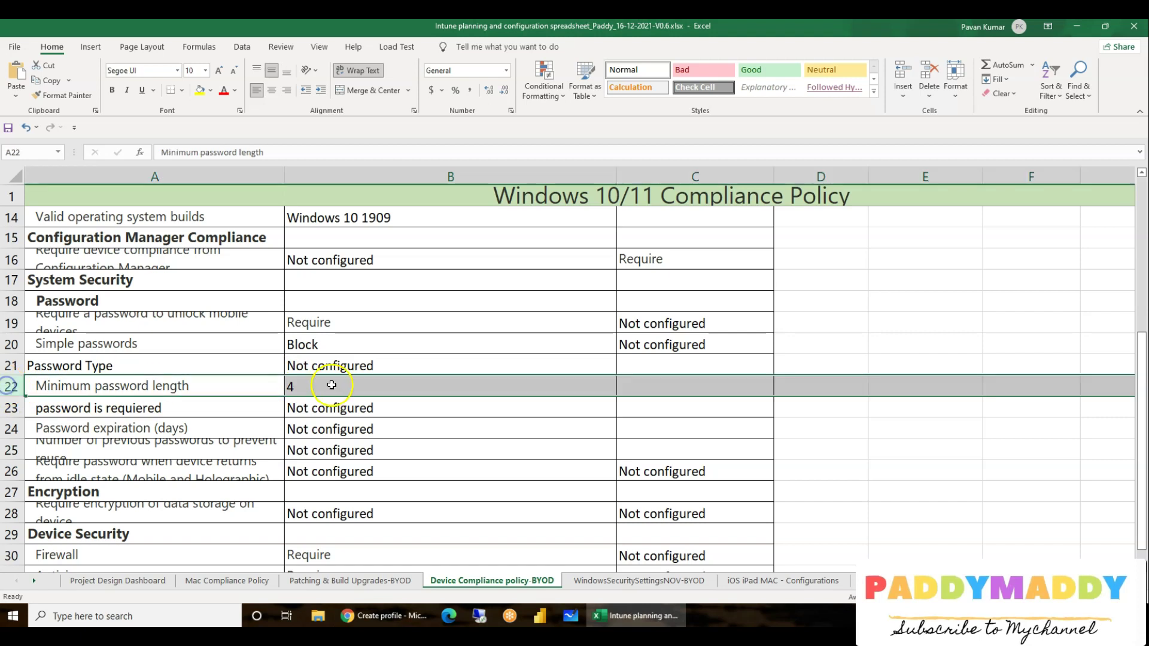
left_click(11, 344)
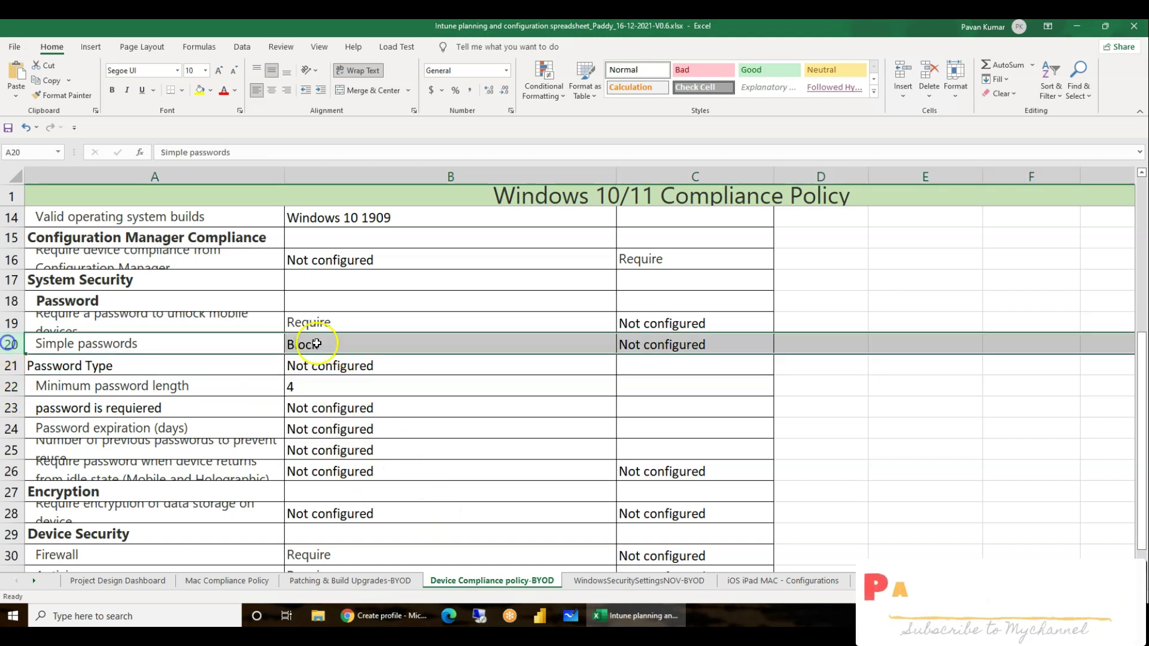
scroll(436, 410, "down", 3)
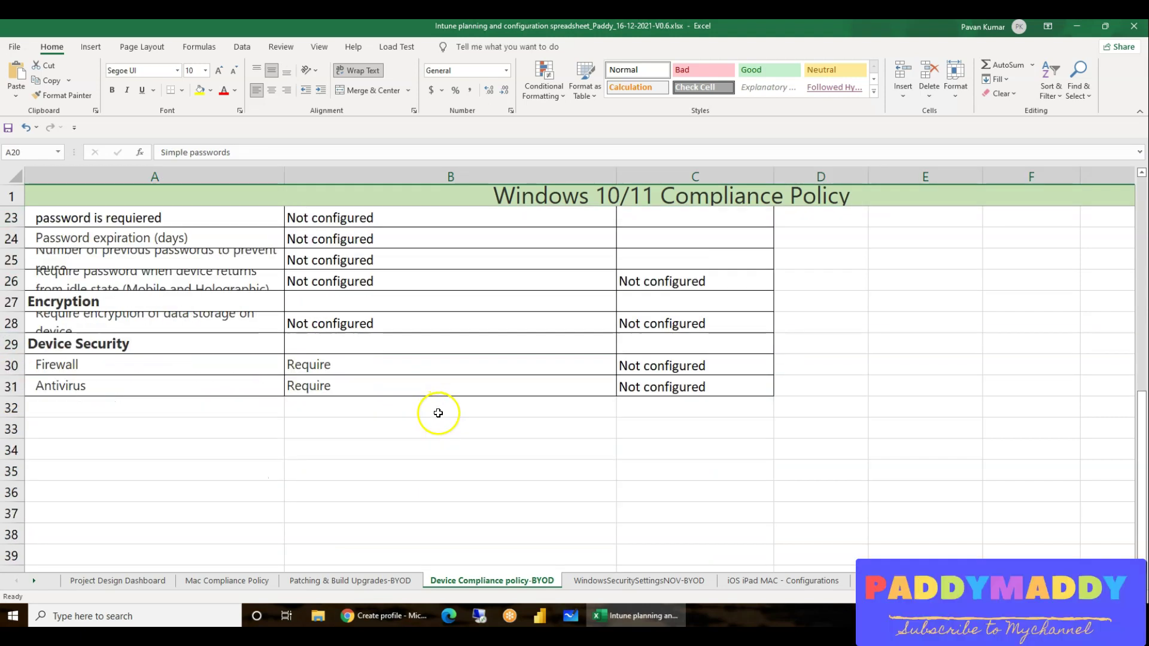
left_click_drag(11, 366, 12, 385)
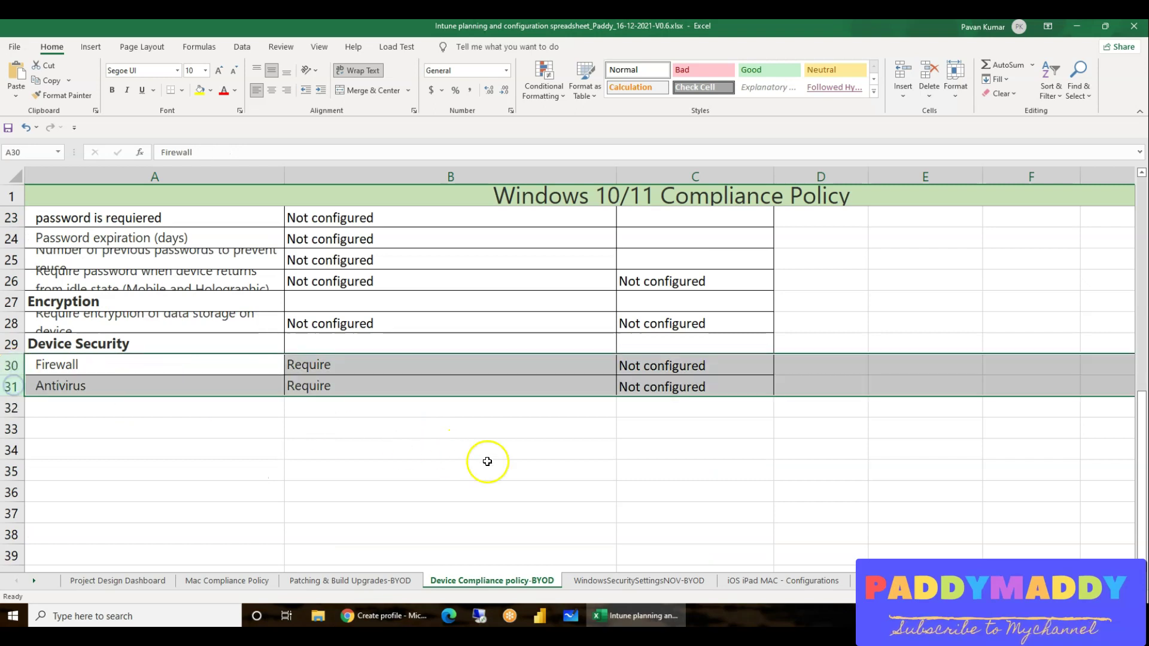
scroll(460, 472, "up", 7)
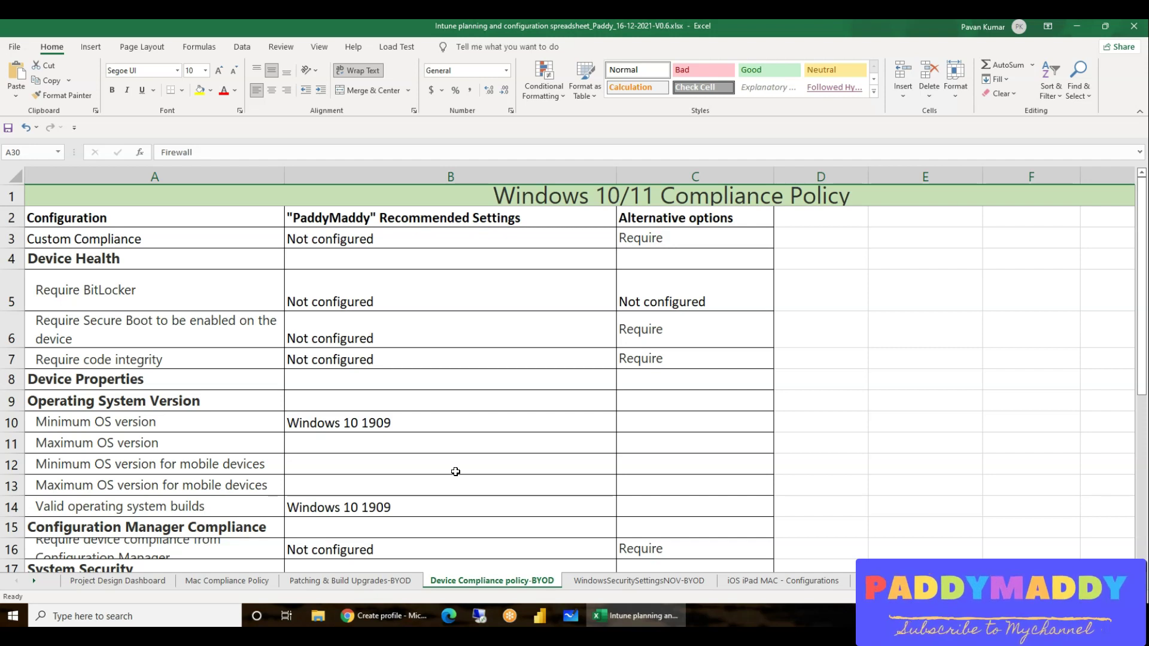
Open the Compliance policy - COD sheet from the Project Design Dashboard, highlight the Require BitLocker row, and review the whole policy.
left_click(383, 426)
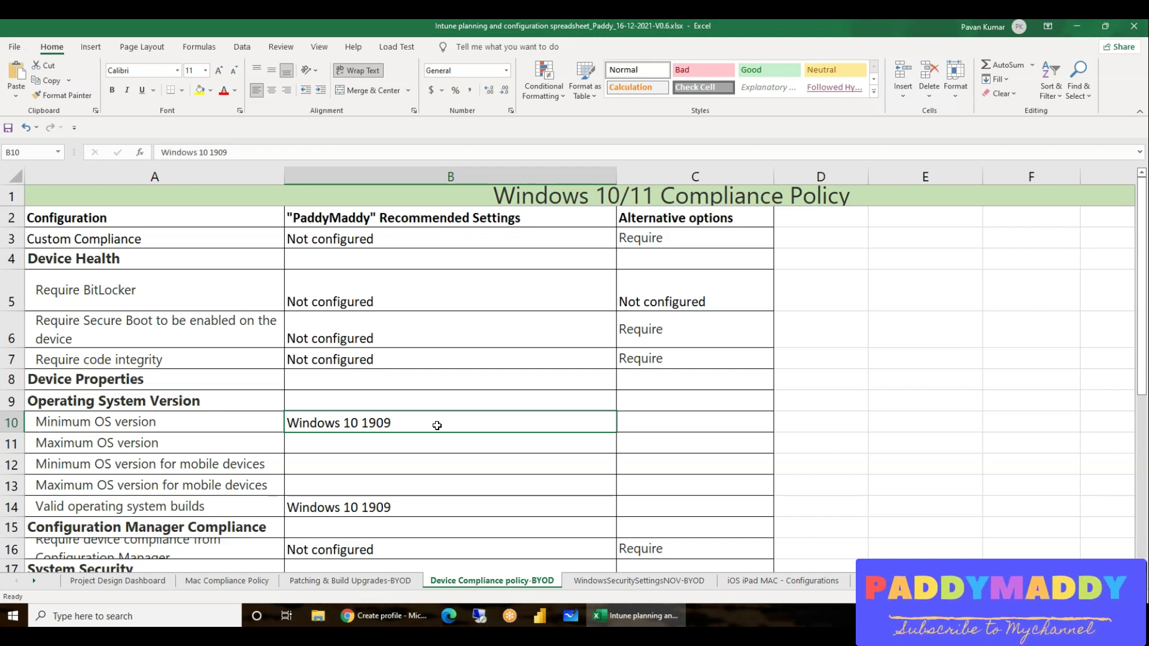
left_click(81, 583)
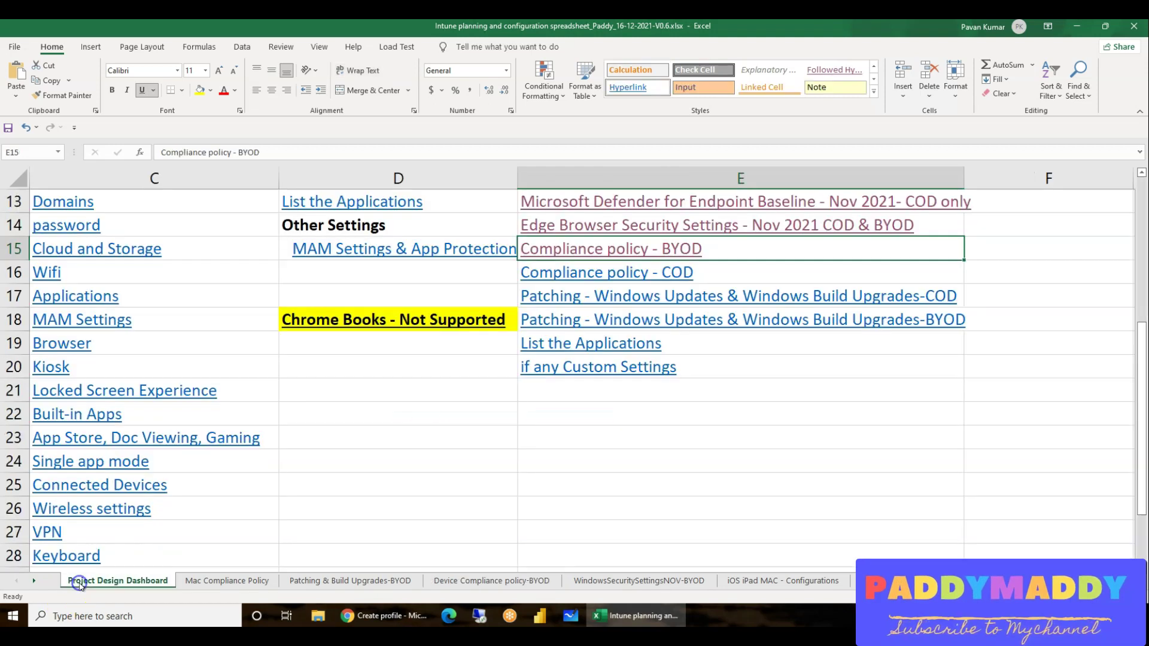
left_click(671, 270)
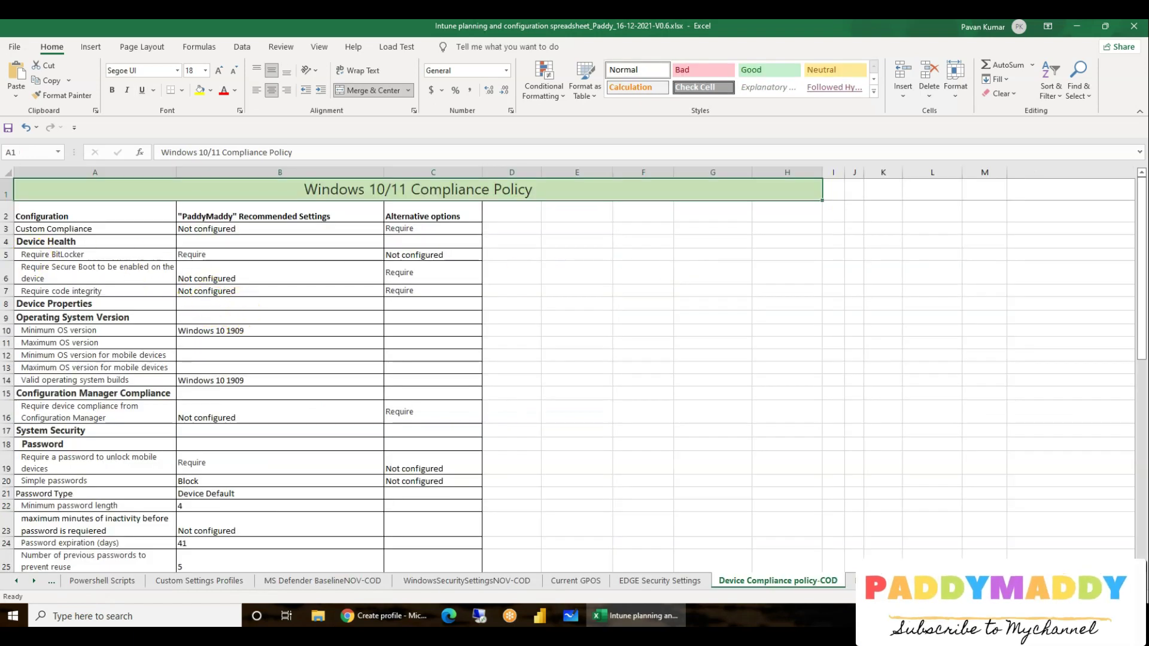
left_click(6, 253)
scroll(115, 267, "up", 2)
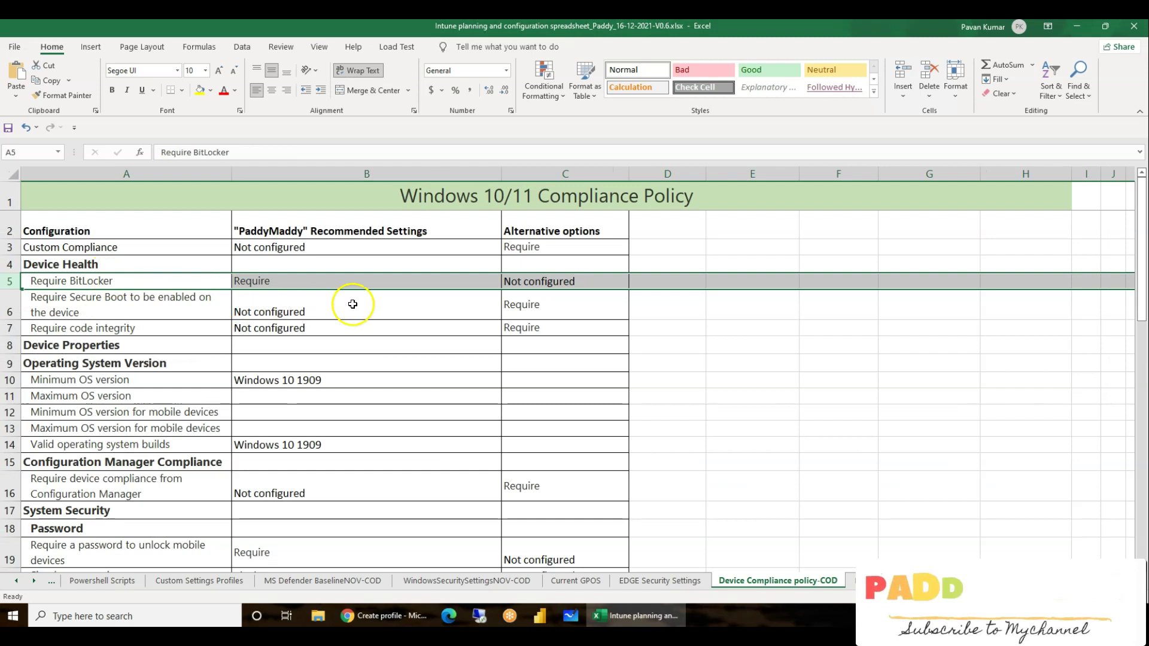
scroll(290, 423, "down", 6)
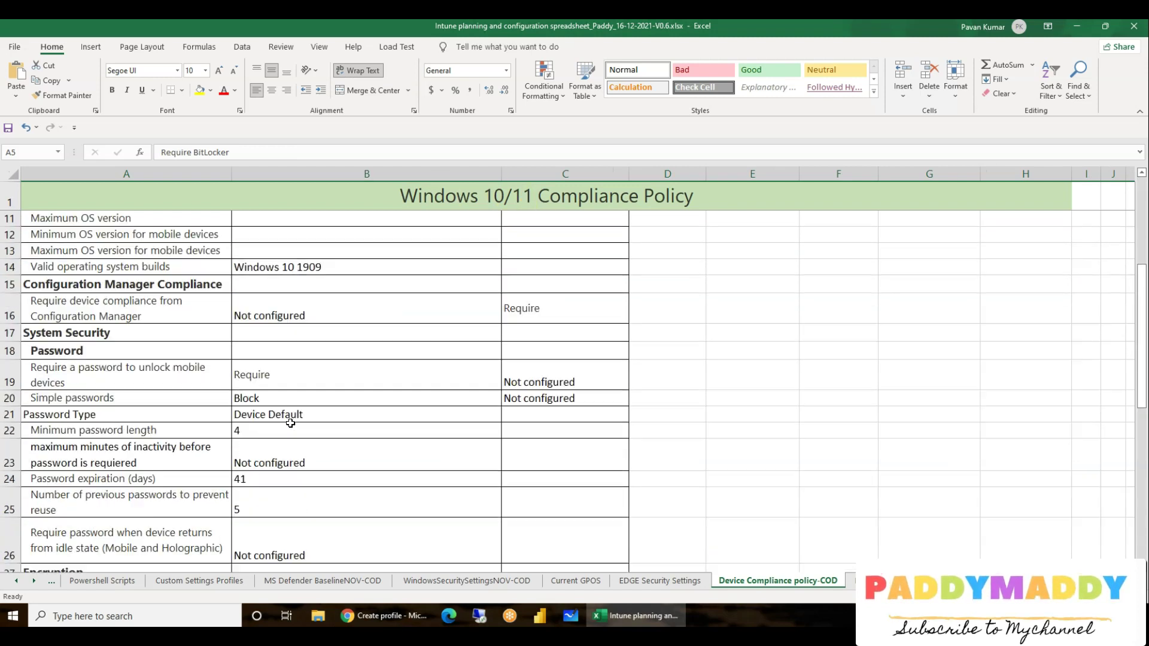
scroll(290, 423, "down", 5)
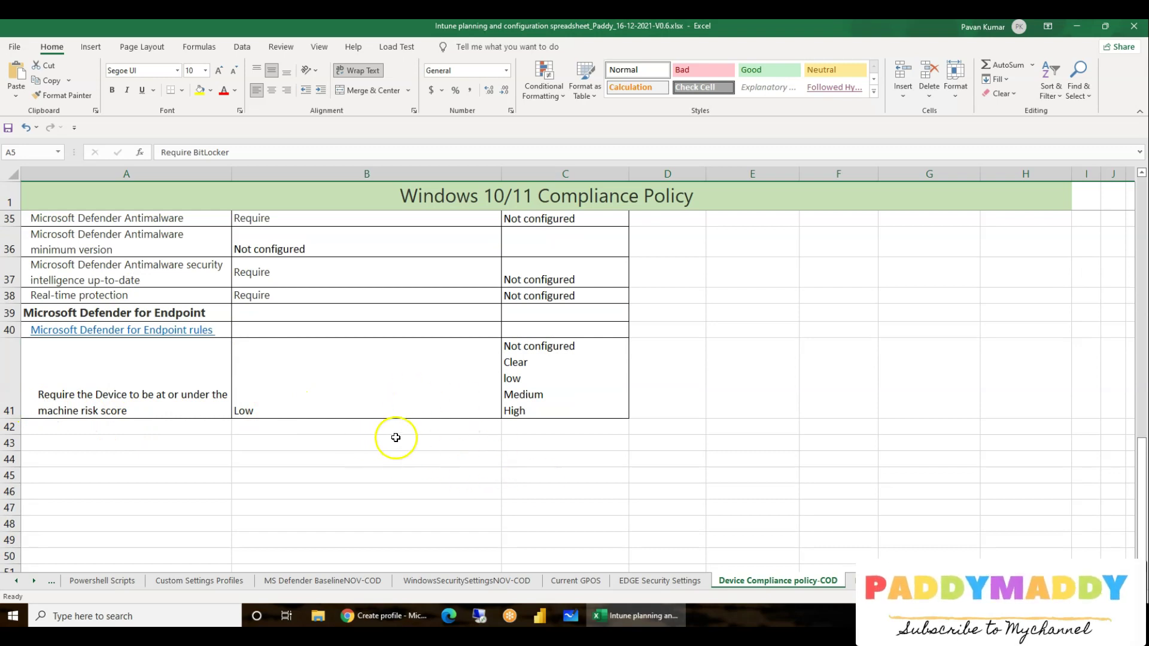
scroll(285, 427, "up", 11)
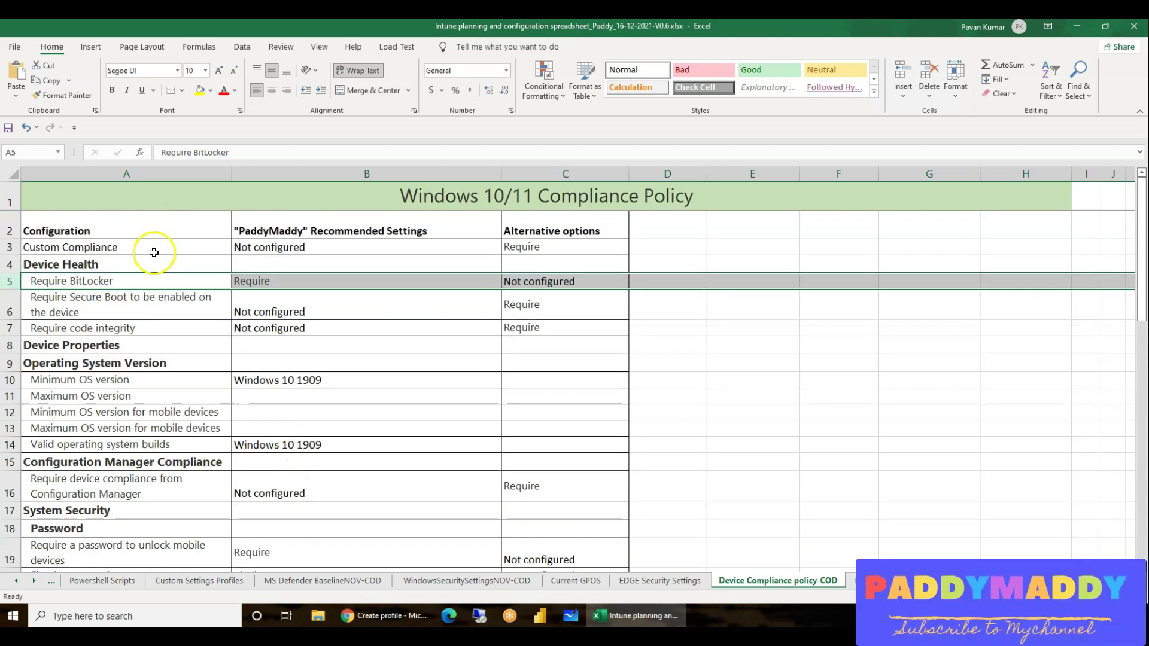
Return from the COD compliance policy to the Project Design Dashboard sheet.
left_click(18, 580)
left_click(18, 580)
left_click(18, 580)
left_click(19, 581)
left_click(18, 580)
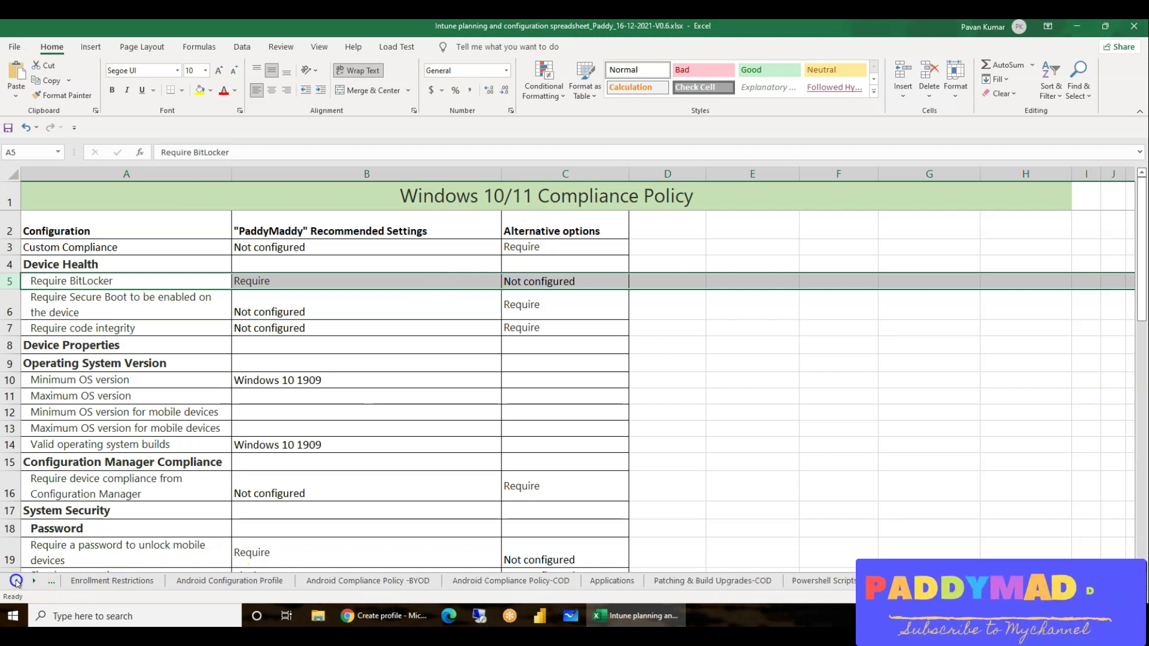
left_click(17, 581)
left_click(17, 580)
left_click(17, 581)
left_click(16, 581)
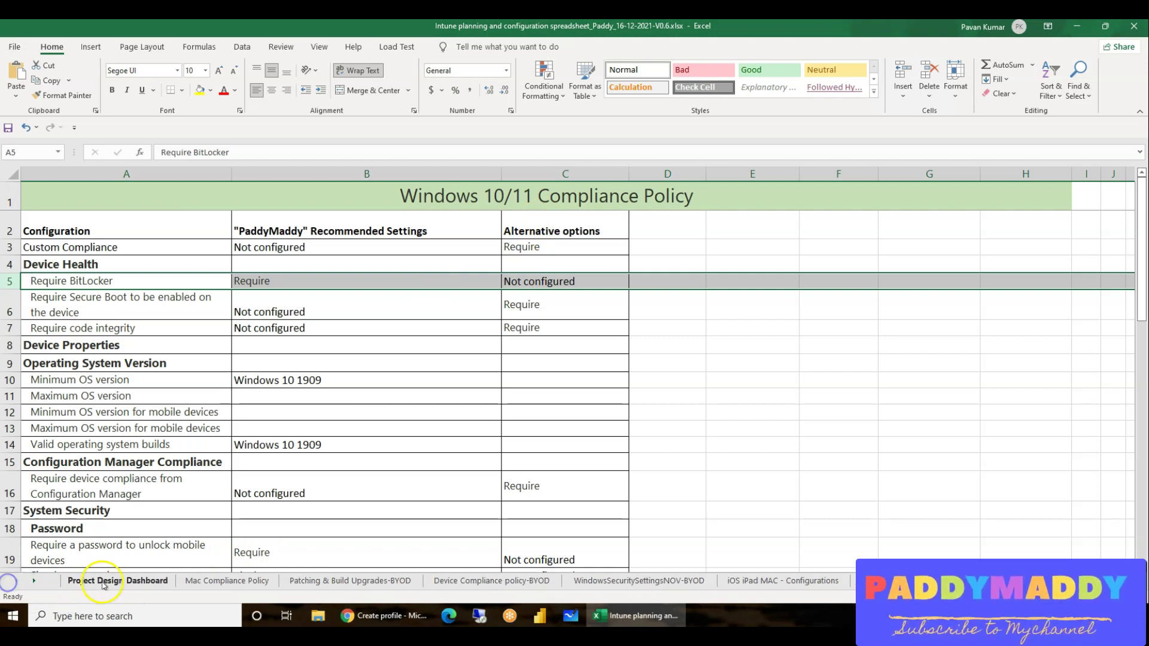
left_click(107, 581)
Review the dashboard's Windows column and highlight the COD and BYOD Patching - Windows Updates & Windows Build Upgrades entries.
left_click(810, 438)
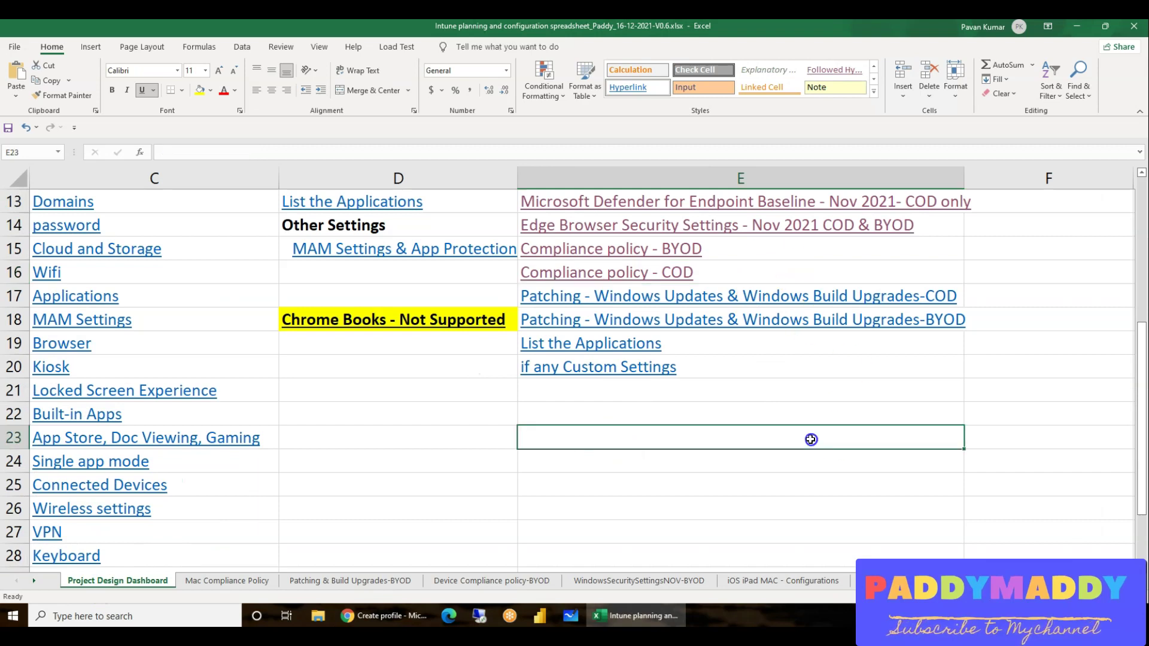
scroll(777, 449, "up", 2)
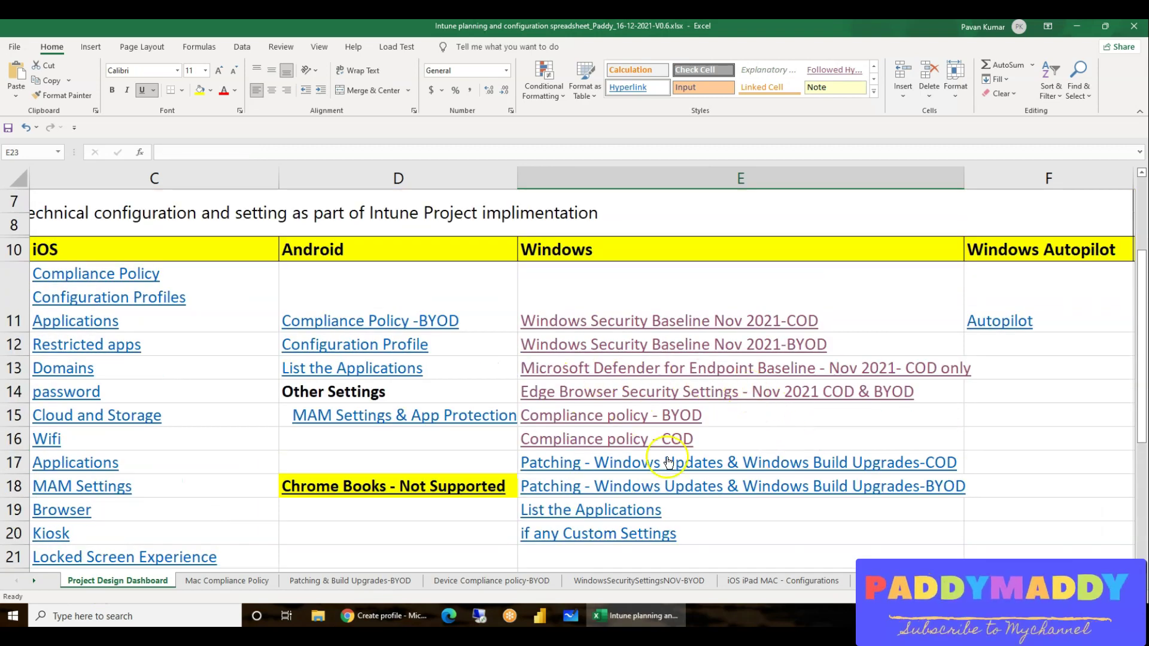
left_click(830, 542)
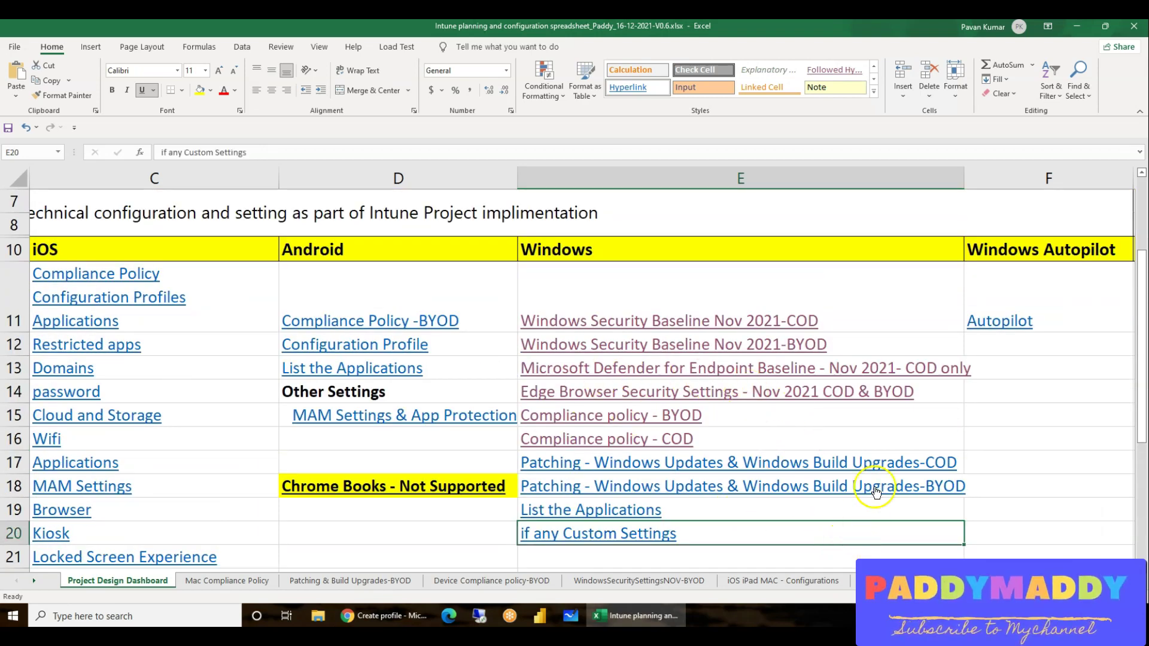
scroll(823, 520, "down", 1)
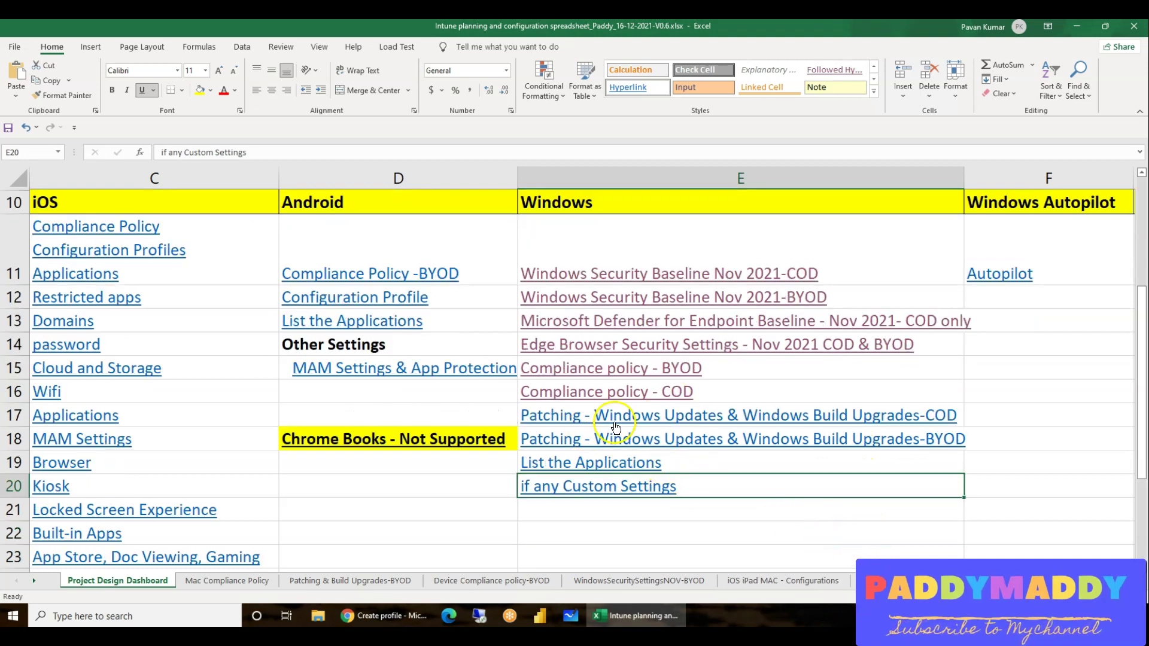
left_click(637, 418)
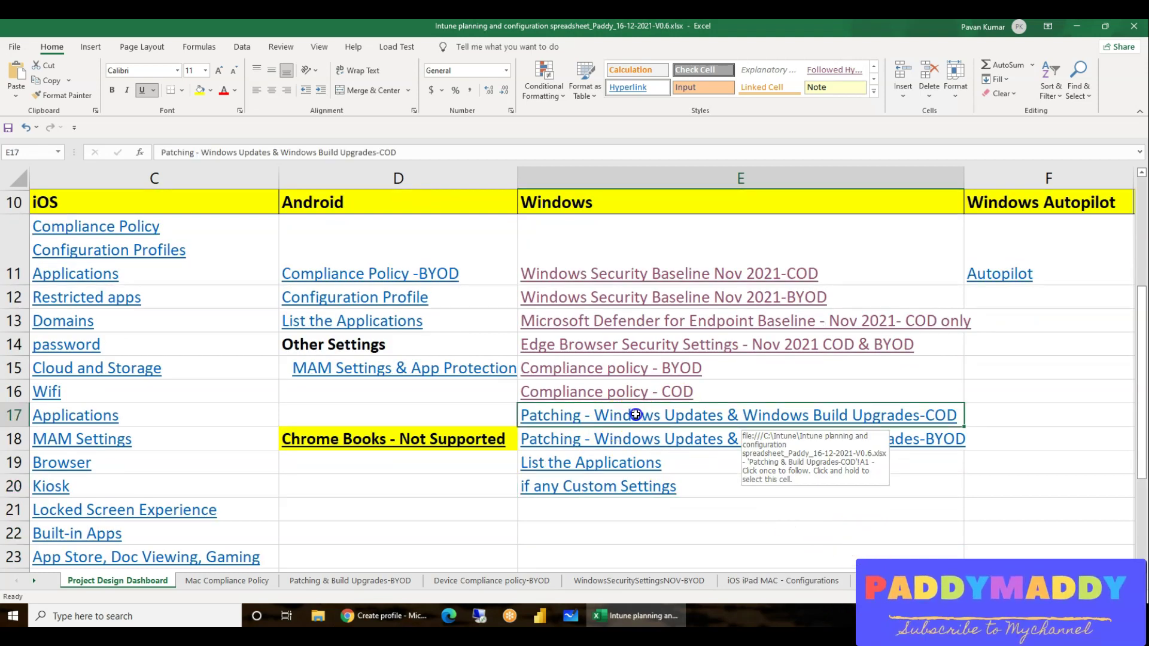
left_click_drag(825, 418, 1009, 433)
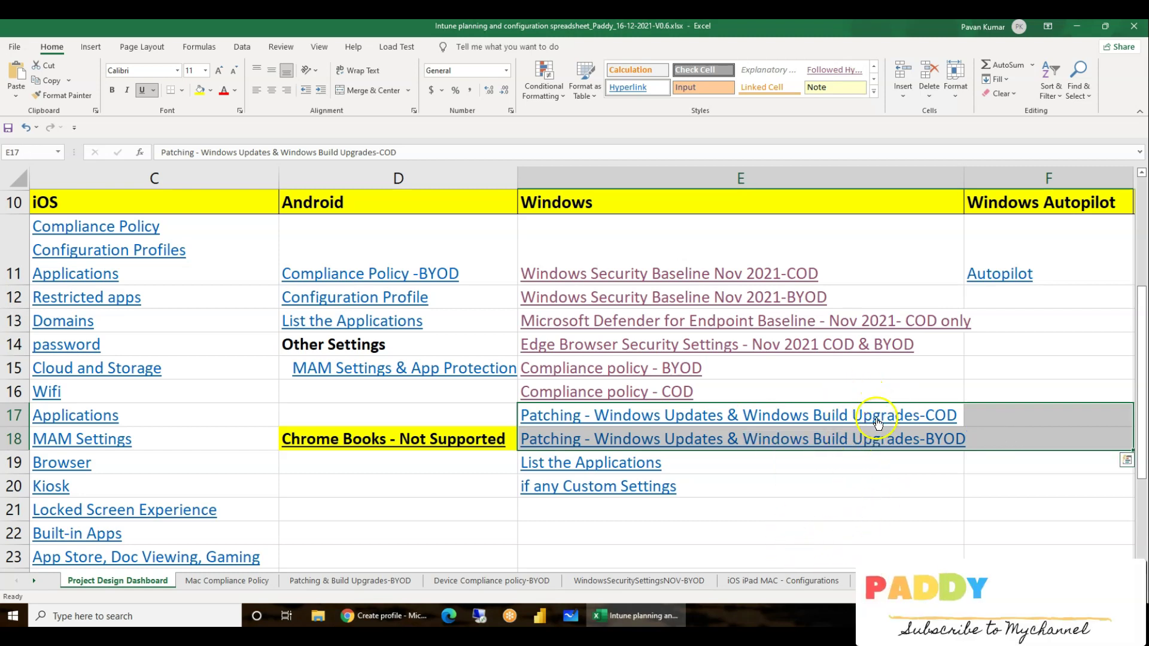
left_click(812, 558)
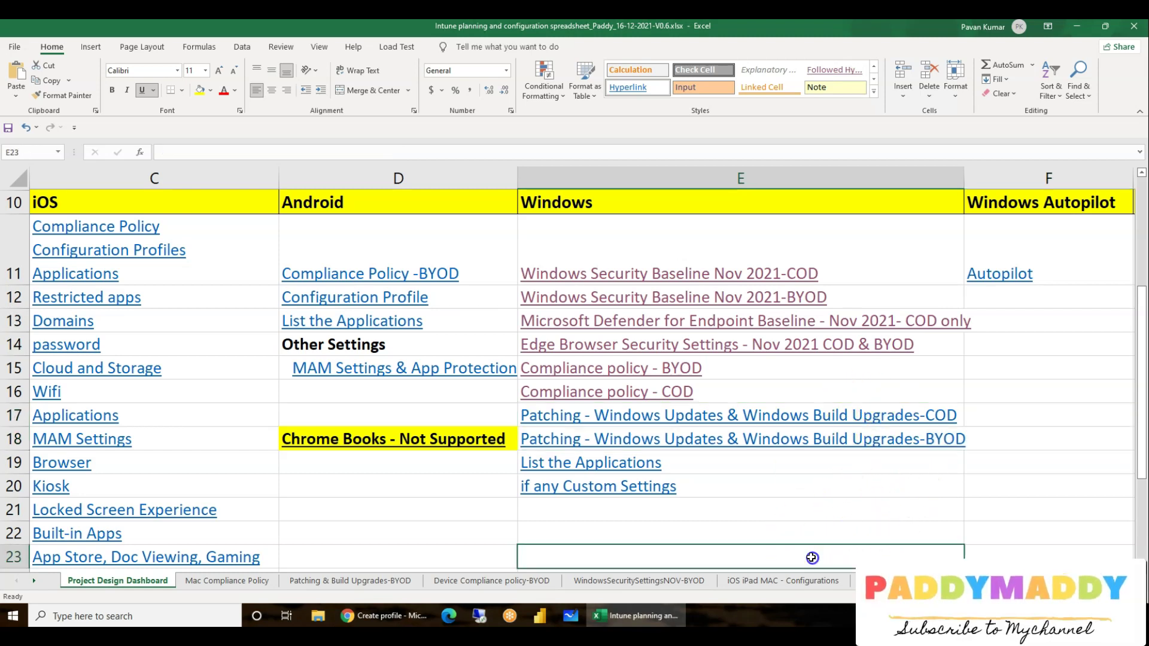
Open the Patching BYOD sheet from the dashboard and highlight the full Update Rings for Windows 10 and later - BYOD table for review.
left_click(849, 437)
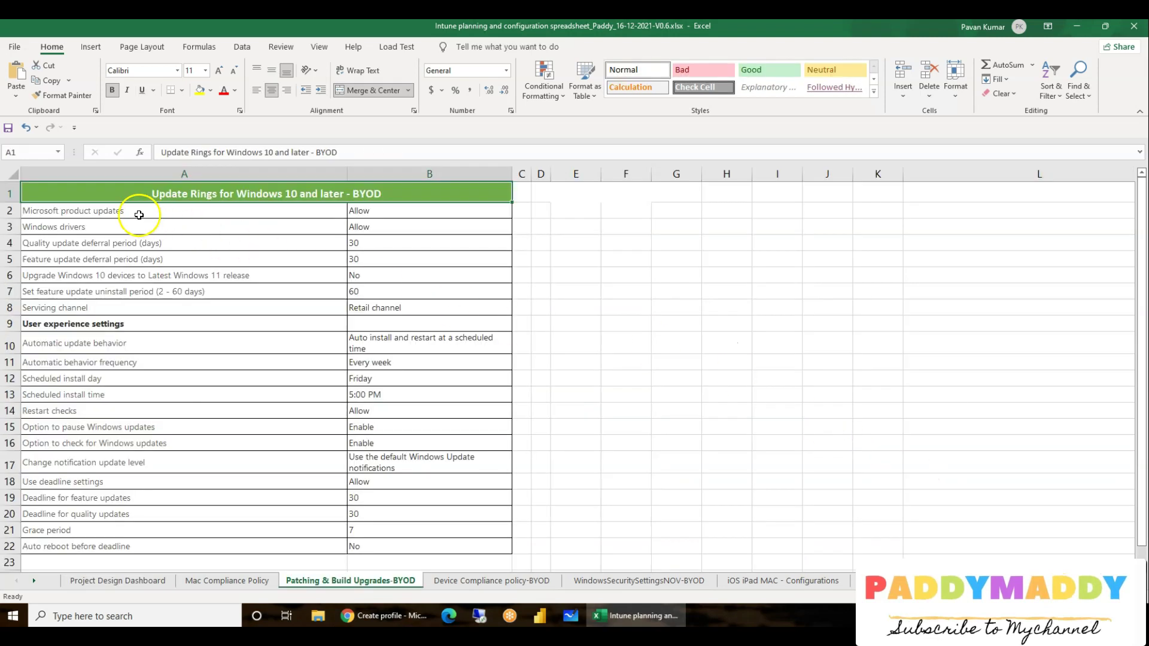
mouse_move(57, 192)
left_mouse_down()
mouse_move(456, 536)
mouse_move(393, 457)
mouse_move(449, 445)
left_mouse_up()
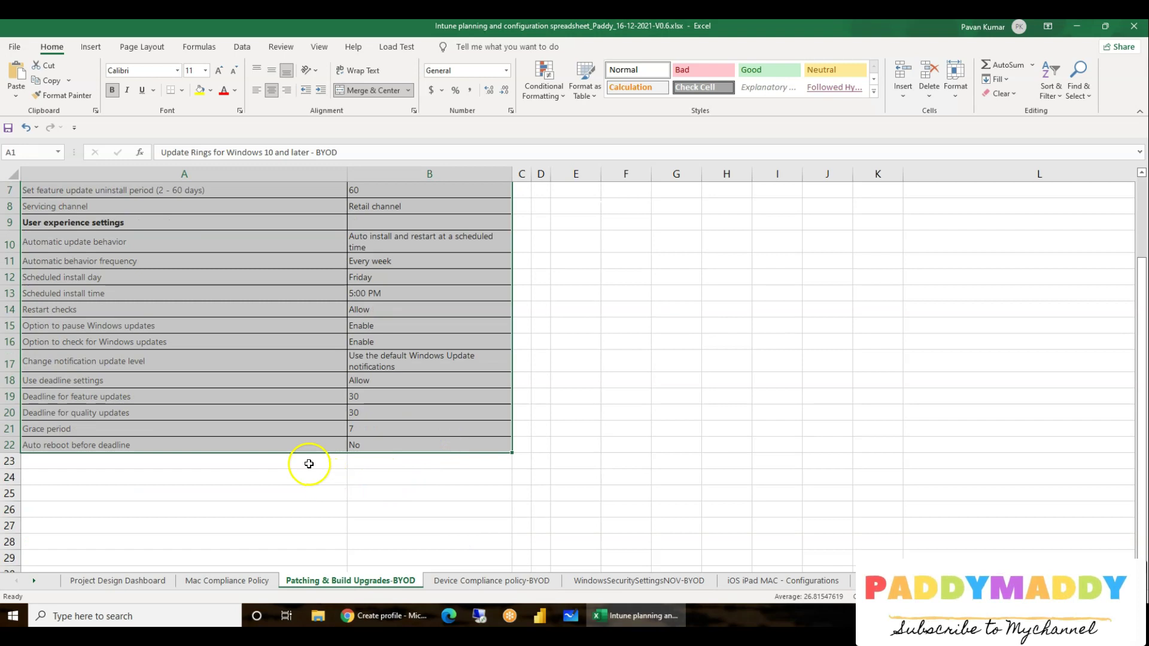
scroll(302, 446, "up", 1)
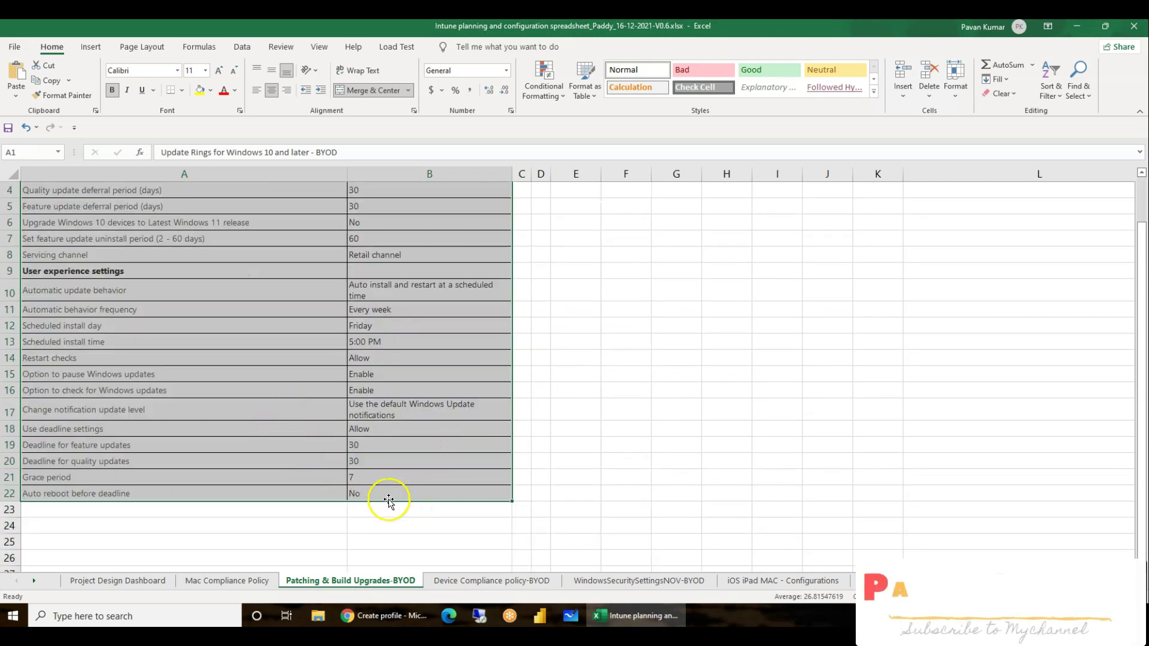
scroll(347, 478, "up", 1)
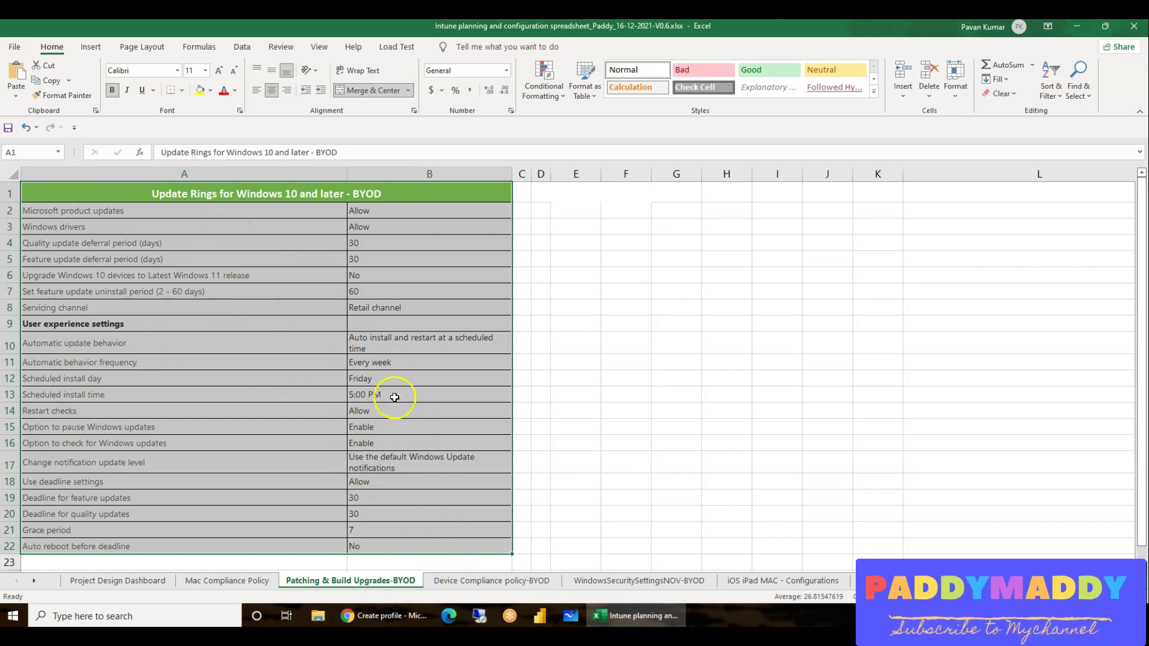
double_click(323, 194)
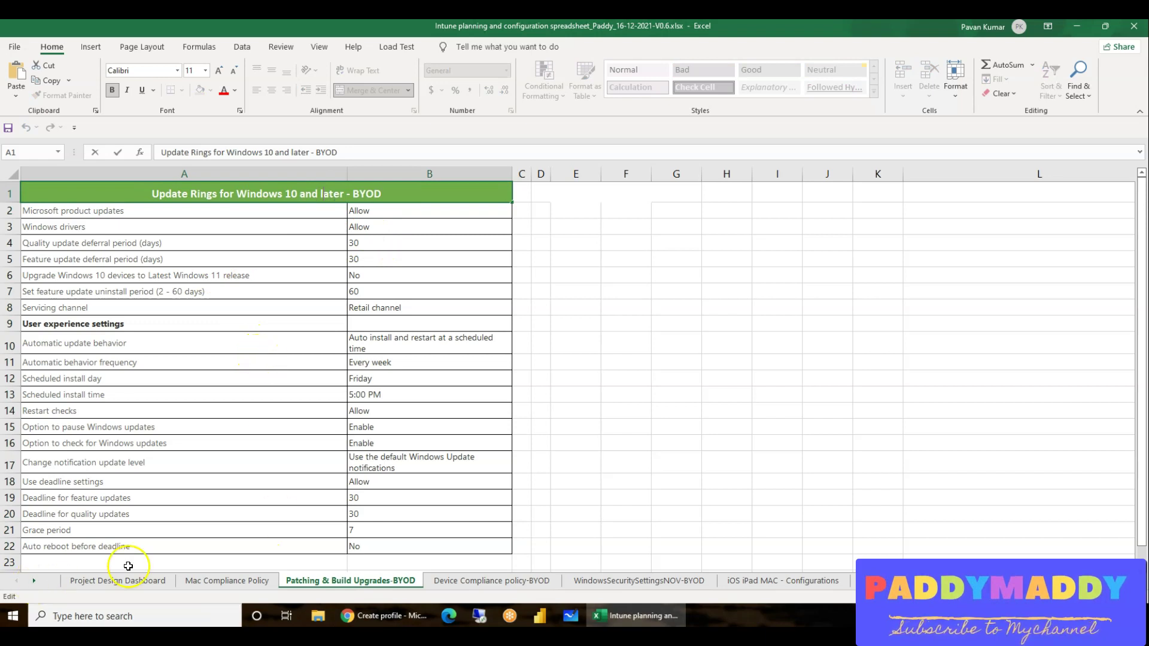
Go back to the dashboard, open the Patching COD sheet, and highlight its Update Rings for Windows 10 and later table.
left_click(506, 581)
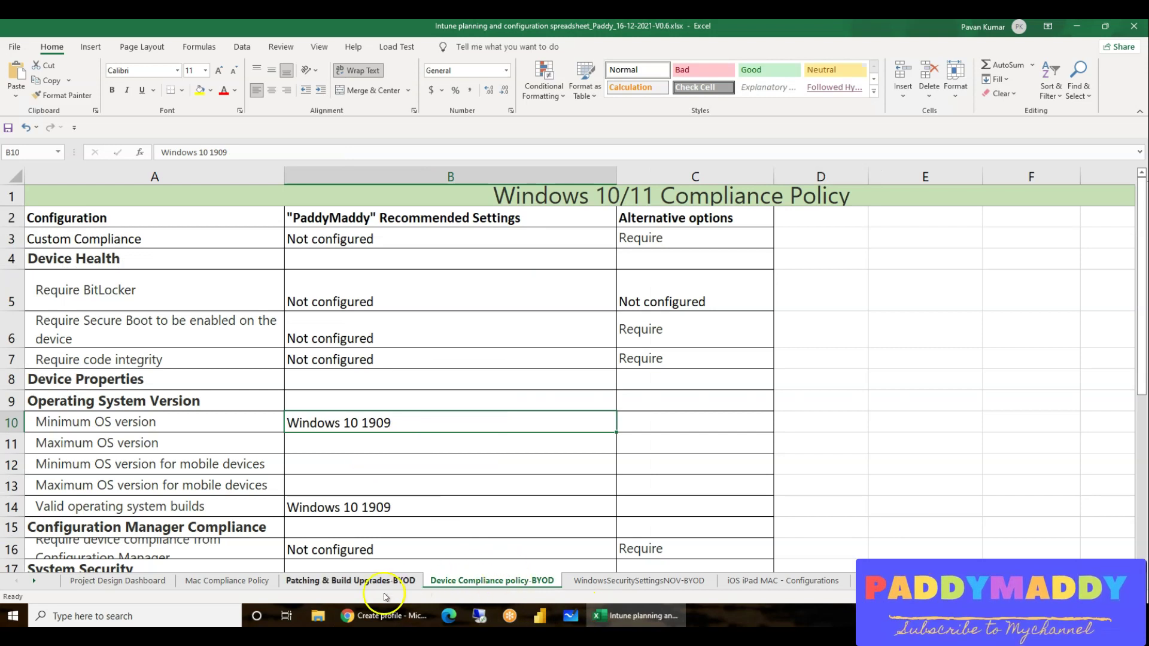
left_click(32, 581)
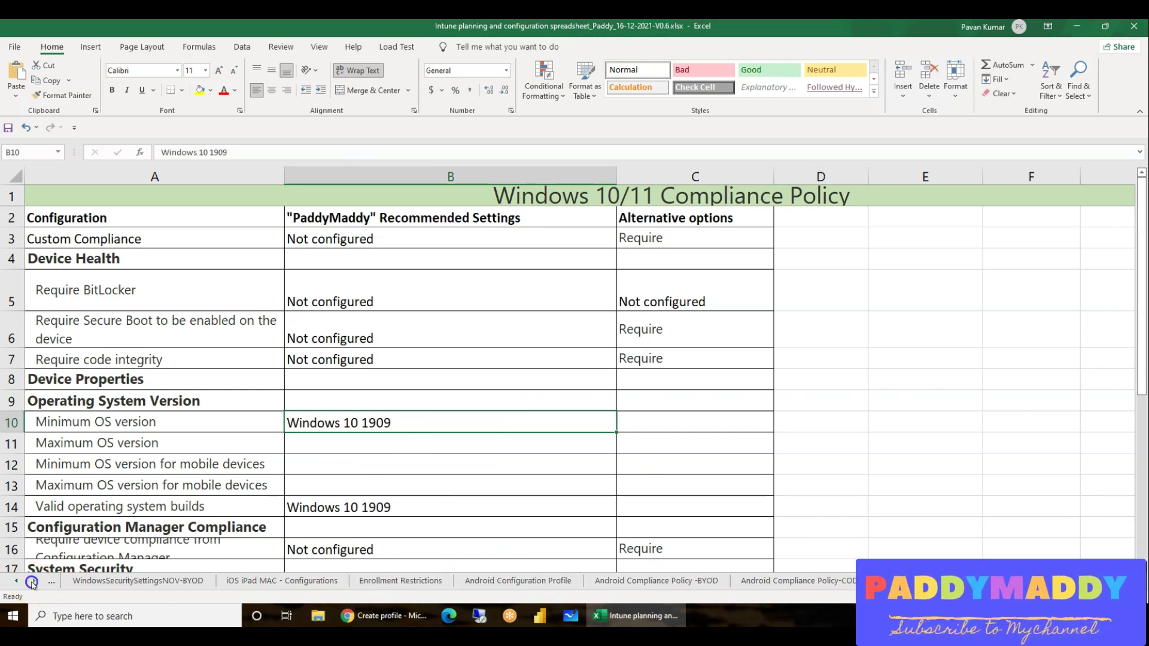
left_click(16, 581)
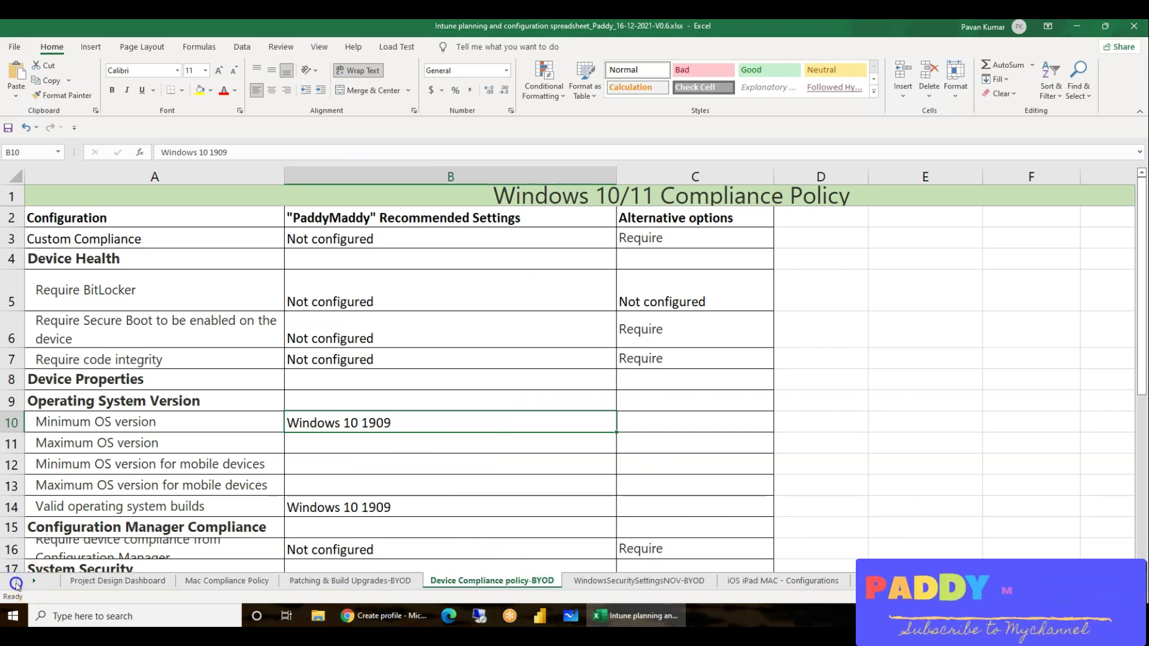
left_click(101, 581)
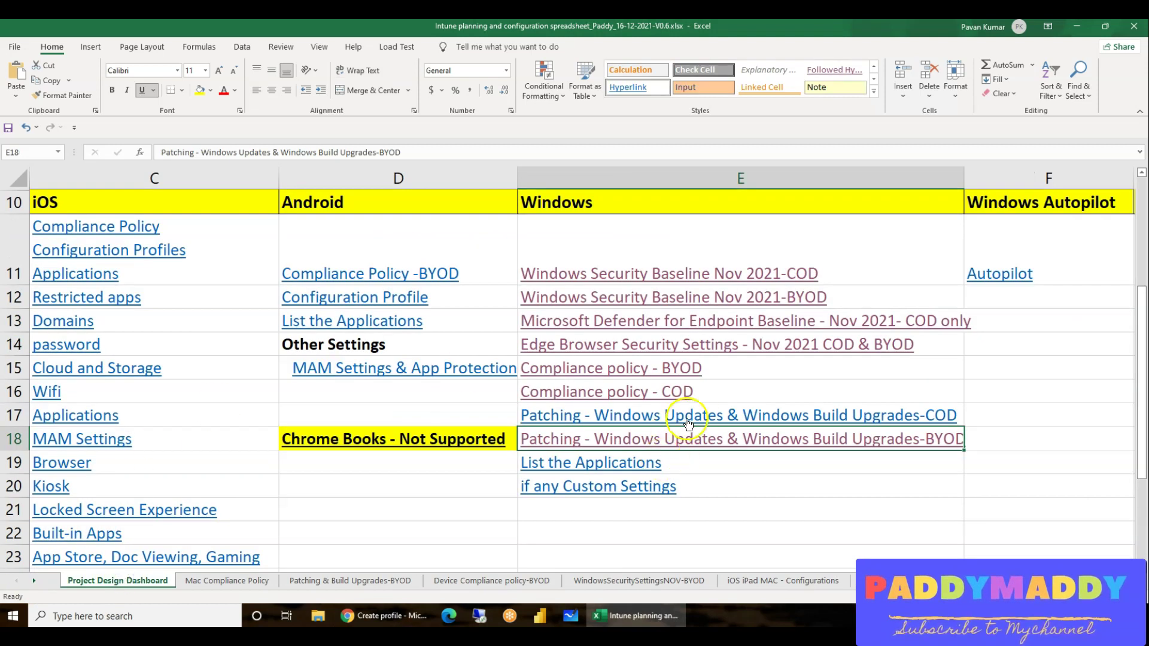
left_click(735, 415)
left_click_drag(102, 194, 385, 563)
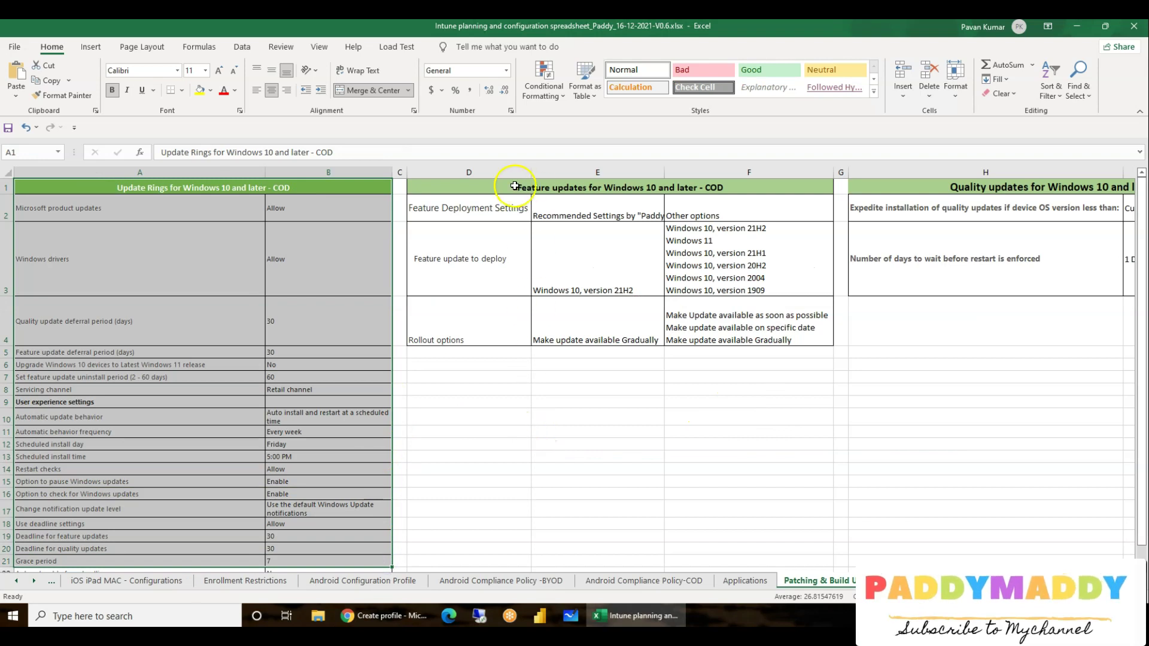
Highlight the Feature updates for Windows 10 and later - COD table and bring all its columns into view.
left_click(543, 190)
left_click_drag(543, 190, 782, 329)
scroll(781, 422, "up", 3)
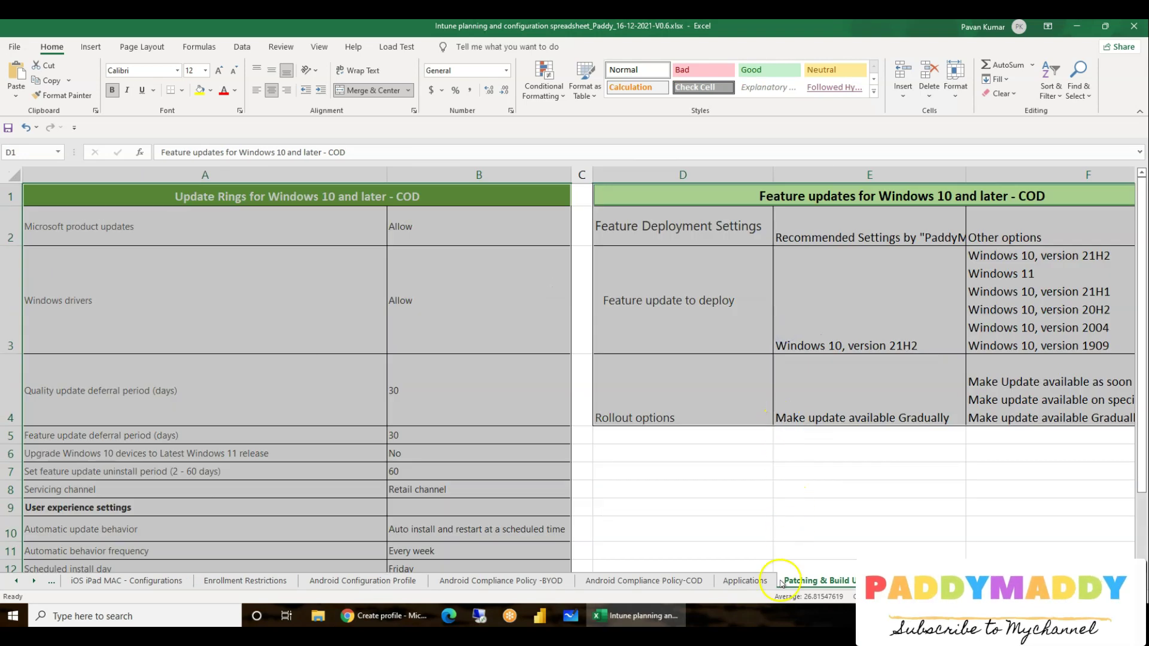
scroll(667, 482, "right", 5)
scroll(667, 483, "left", 1)
left_click(666, 483)
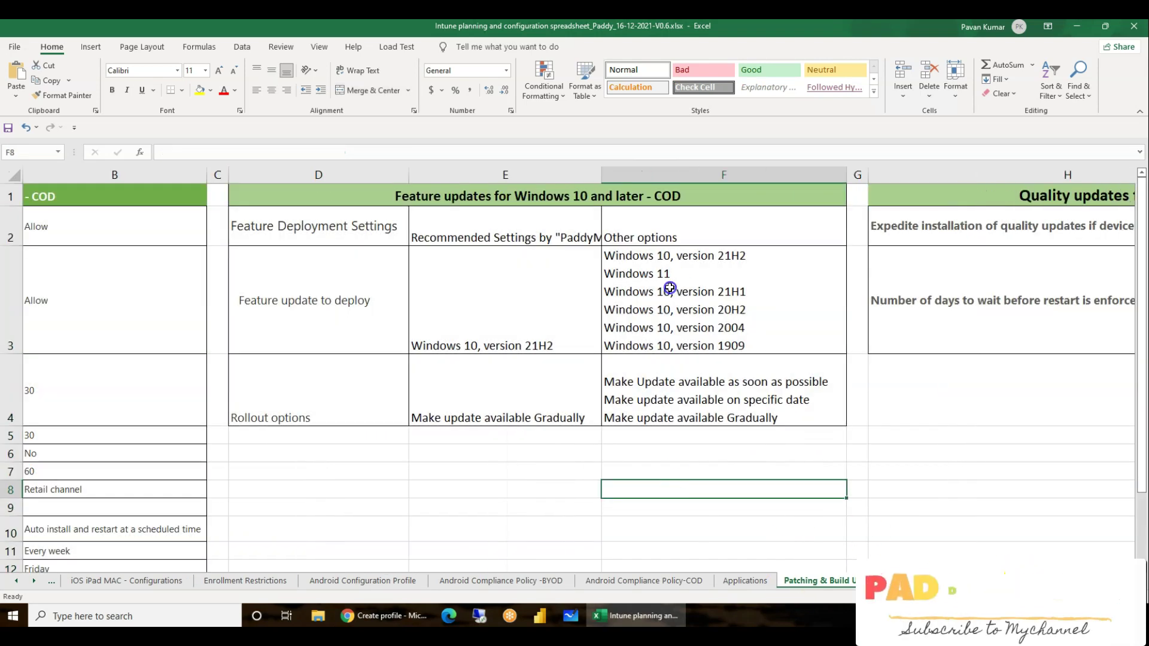
Examine the Feature update to deploy setting and highlight the Windows 10, version 21H2 entry among its other options.
left_click(670, 288)
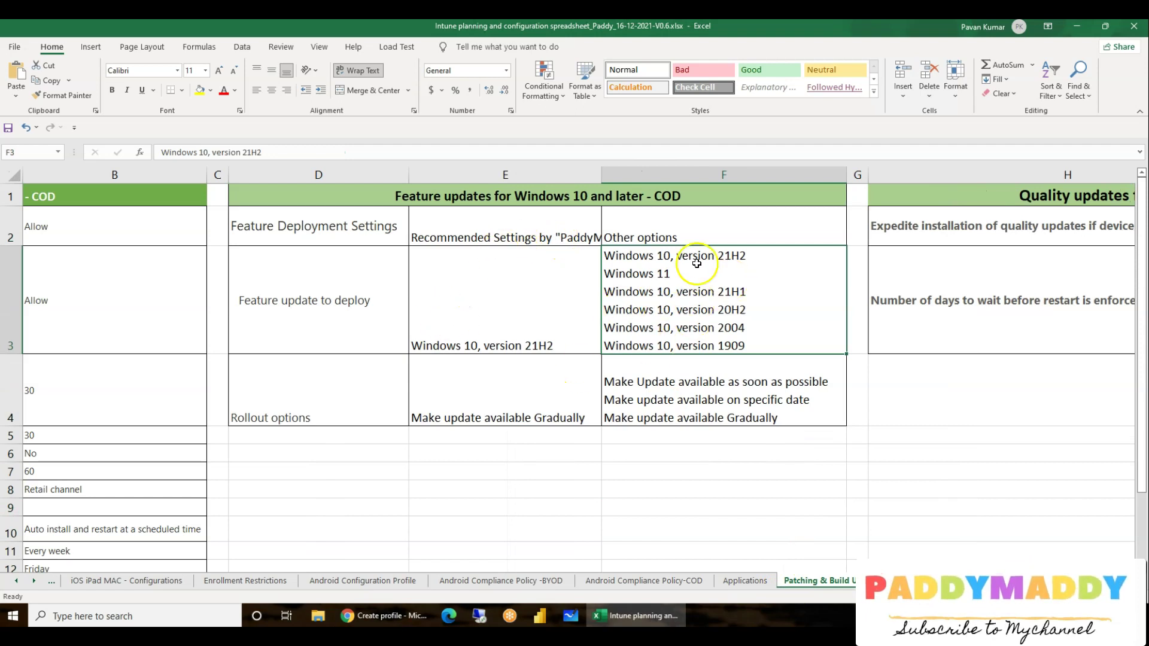
left_click(335, 303)
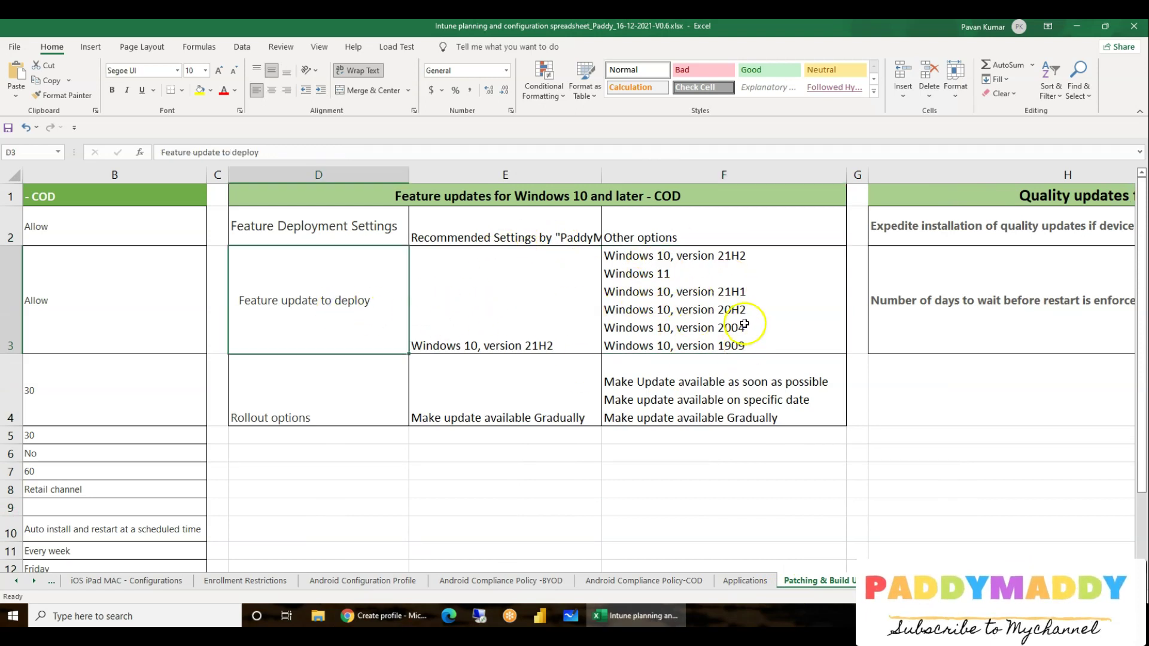
left_click(753, 258)
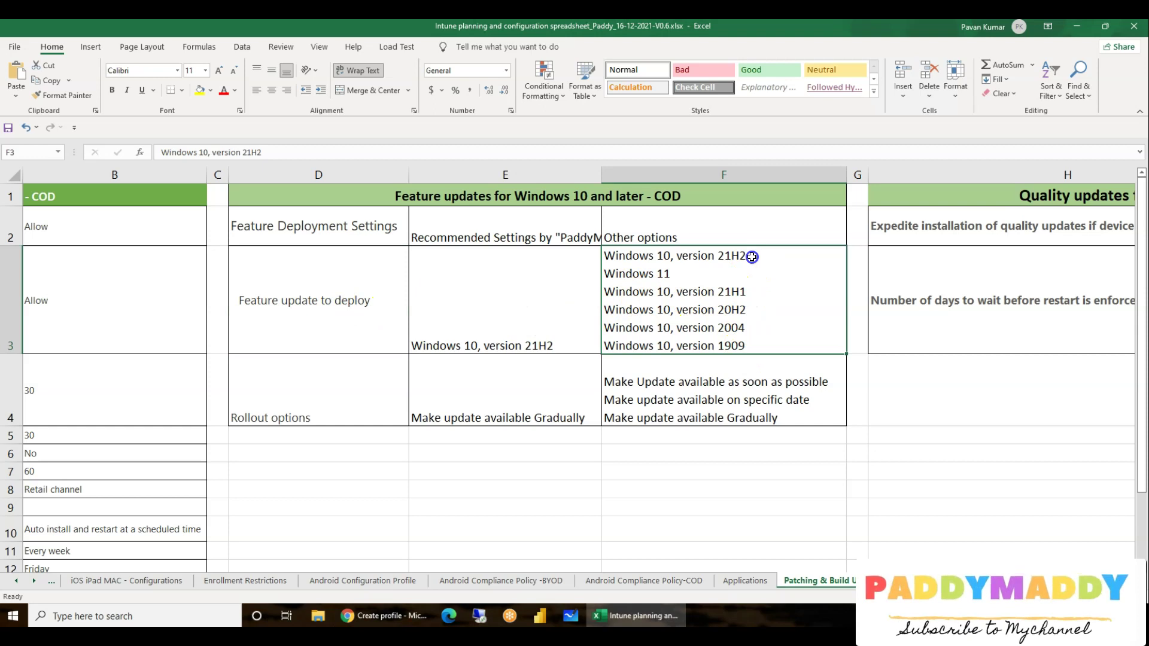
left_click_drag(753, 256, 527, 249)
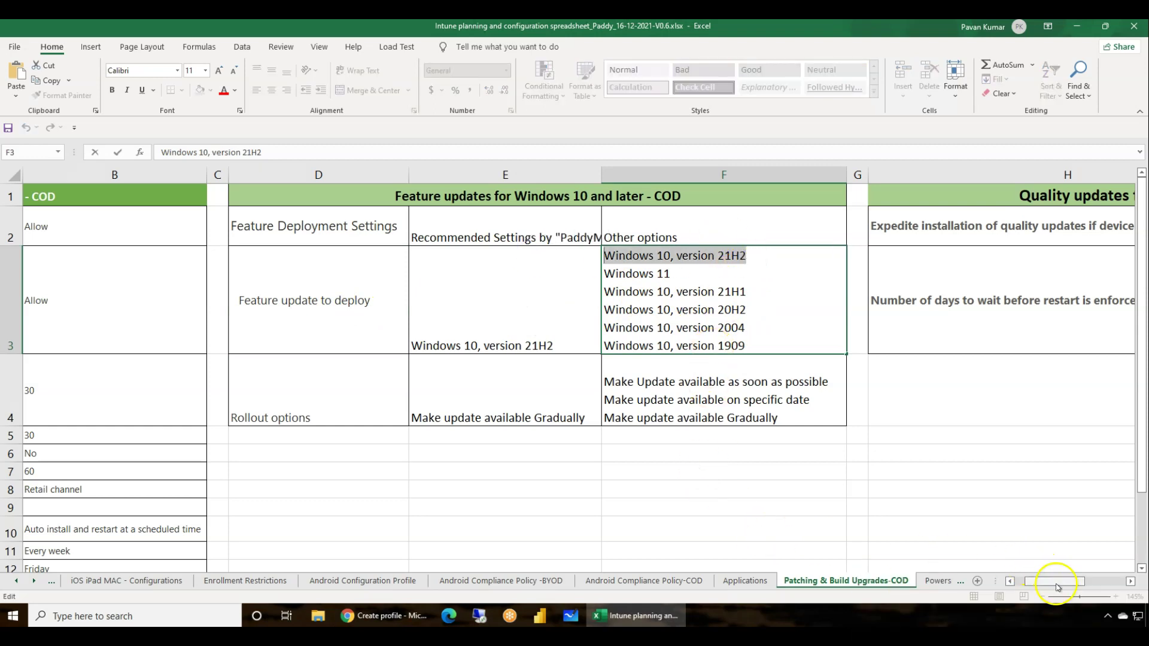
Highlight the Quality updates for Windows 10 and later - COD table, and return to the start of the sheet.
scroll(1044, 543, "right", 1)
scroll(1009, 586, "right", 3)
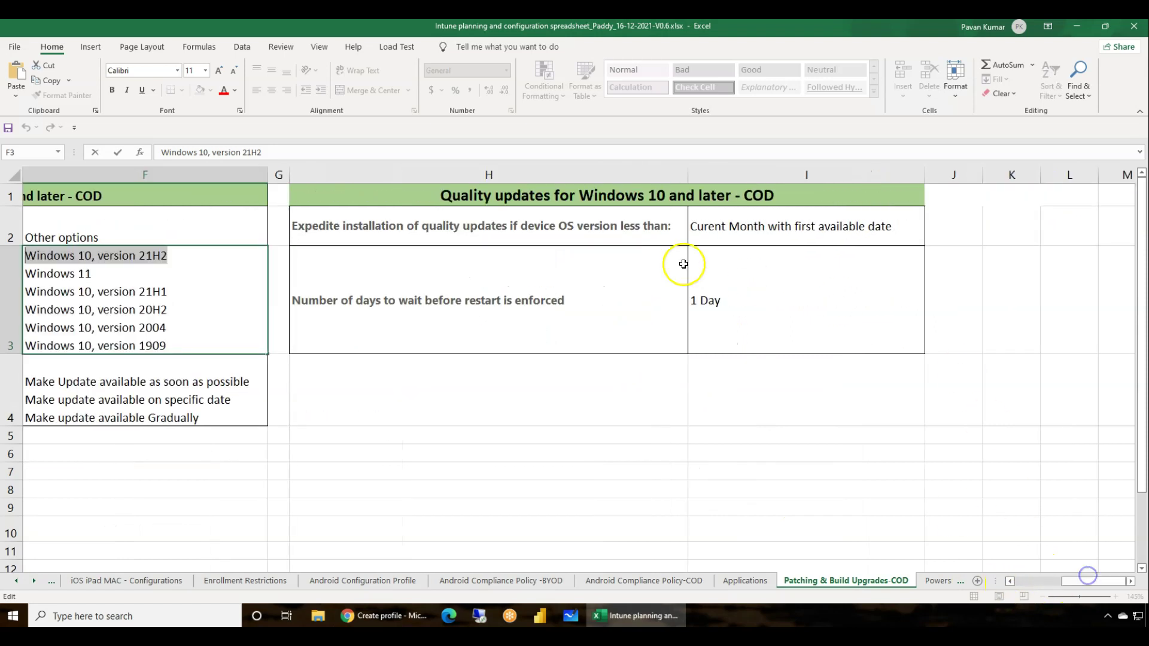
left_click_drag(506, 197, 824, 323)
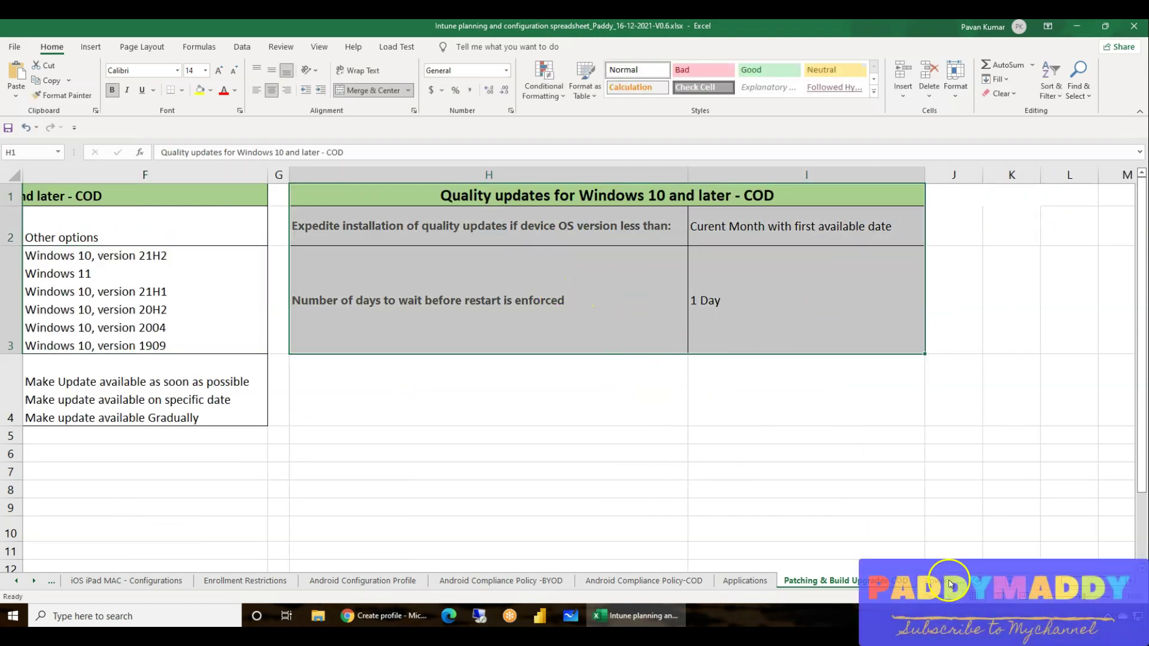
scroll(997, 583, "left", 5)
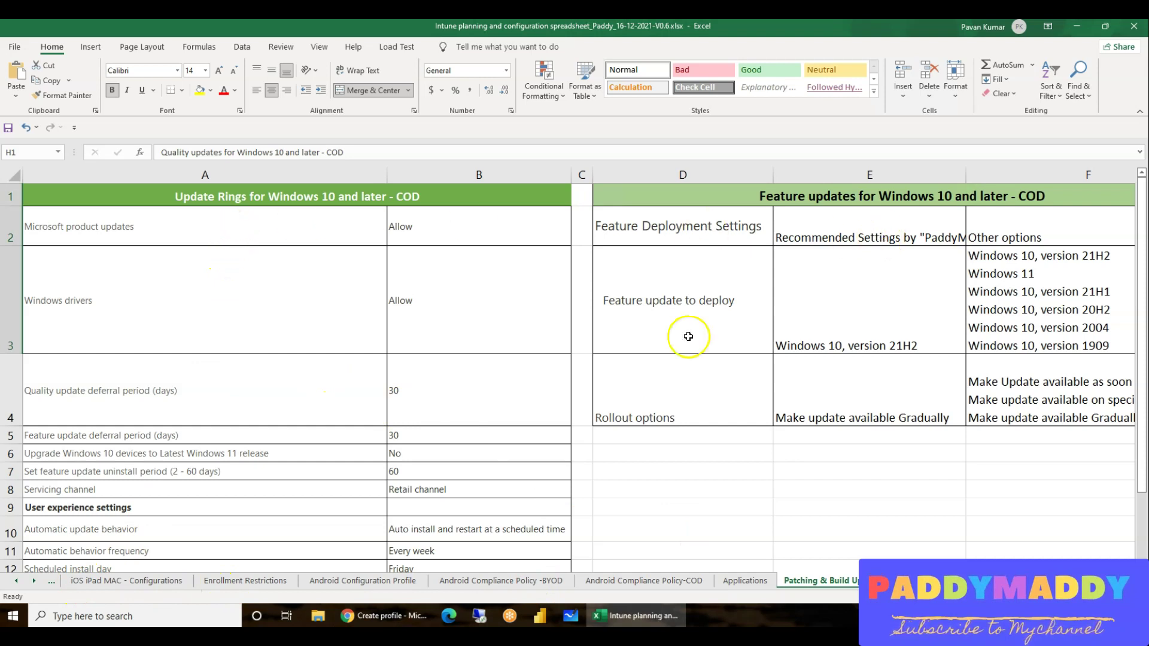
Go back to the Project Design Dashboard, open the Windows List the Applications link, and highlight the application table's rows.
scroll(558, 420, "down", 1)
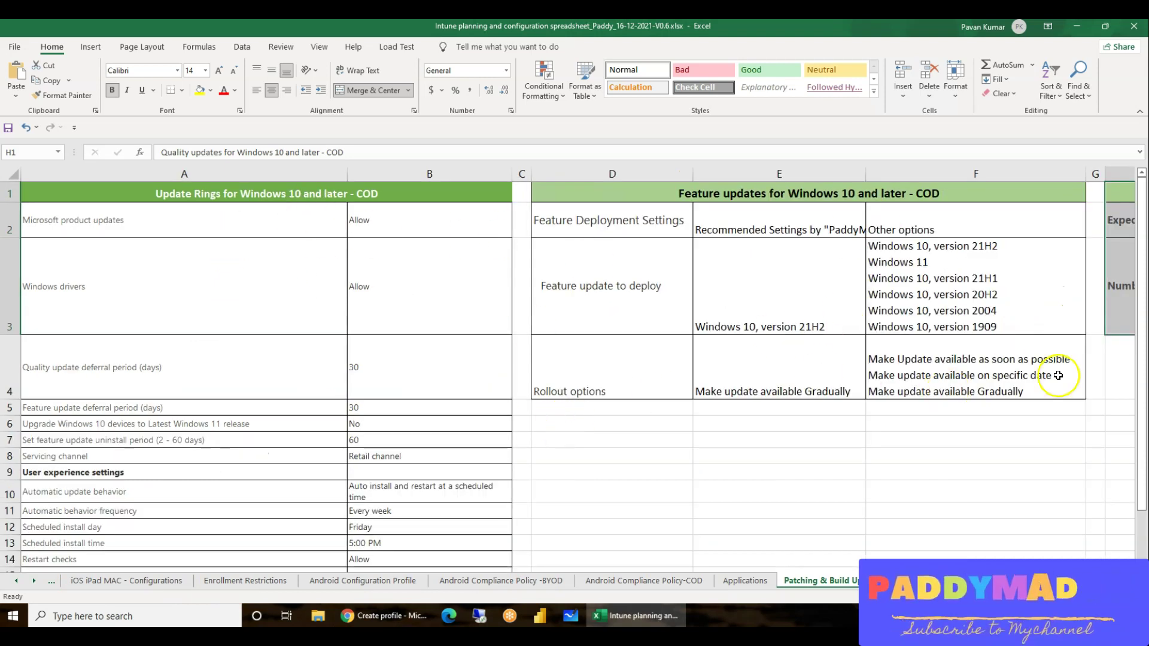
left_click(16, 580)
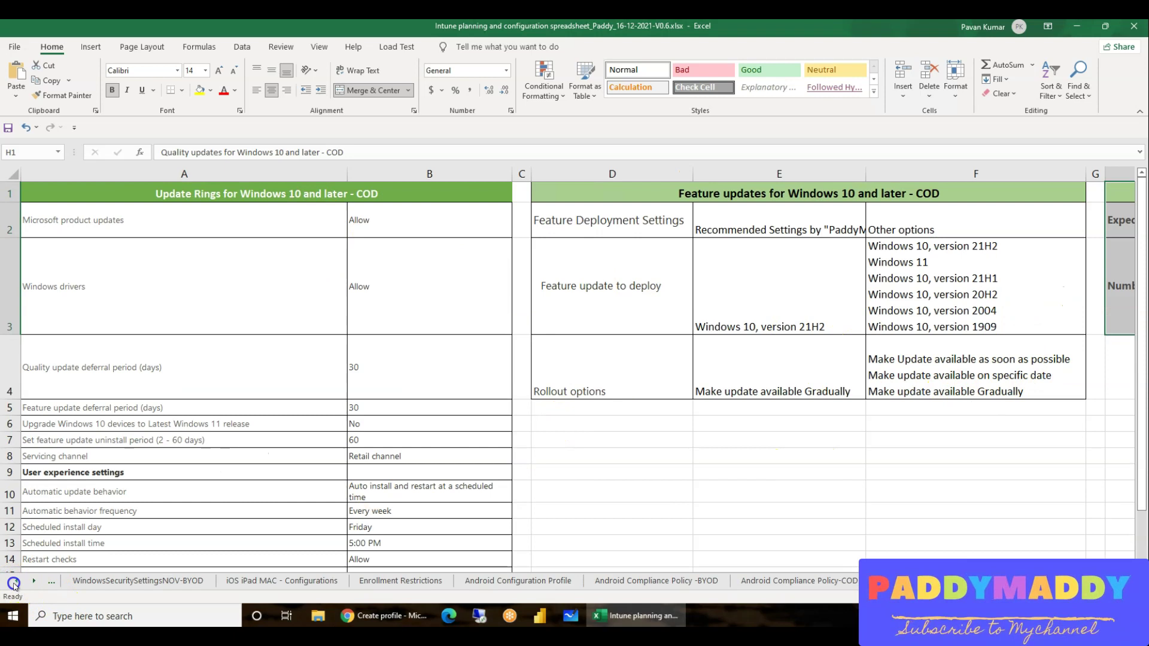
left_click(72, 580)
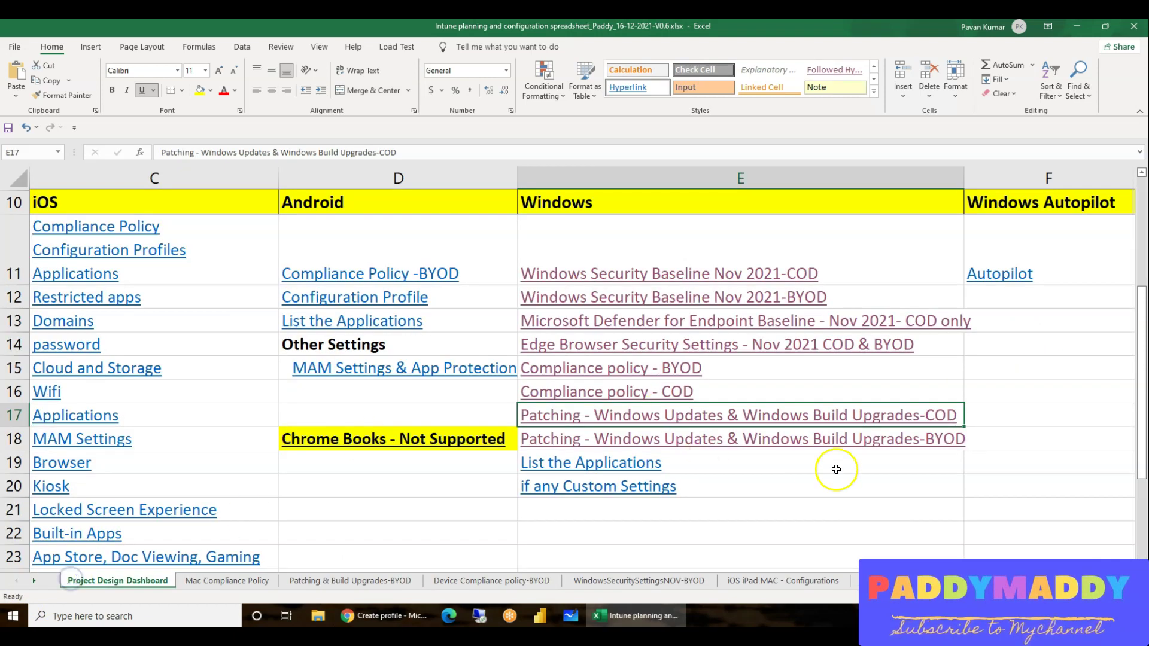
left_click(792, 521)
left_click(615, 467)
left_click_drag(98, 226, 882, 530)
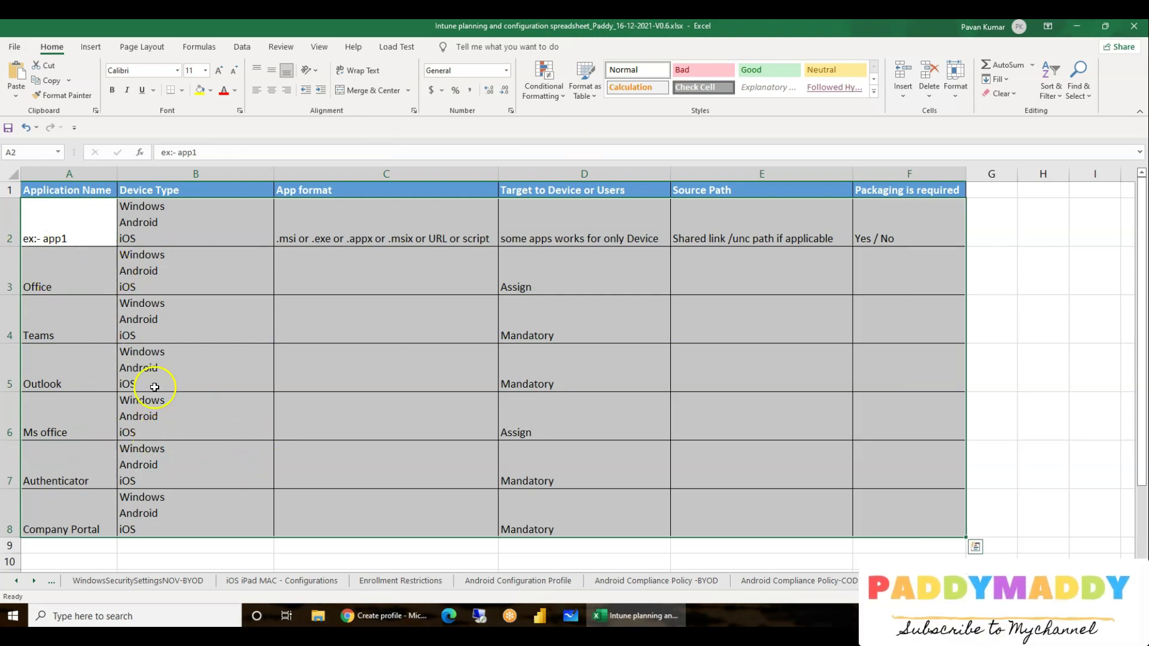
Examine the Target to Device or Users entries for Office and Outlook, and return to the Project Design Dashboard.
left_click(559, 286)
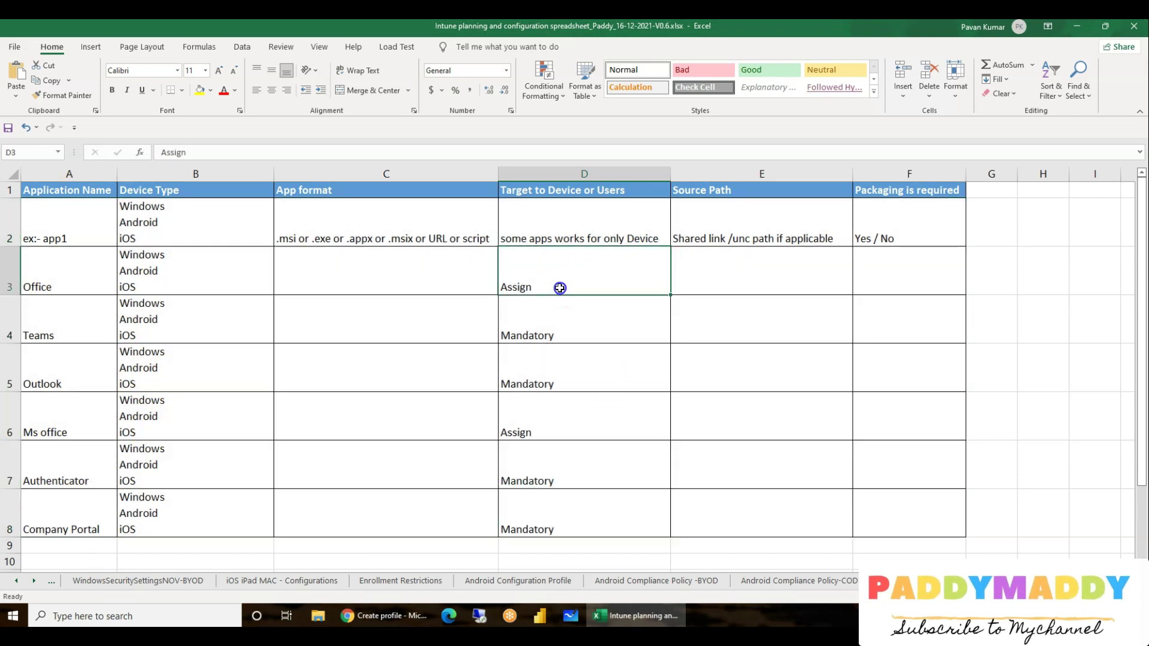
left_click(559, 377)
left_click(15, 581)
left_click(15, 582)
left_click(15, 581)
left_click(15, 582)
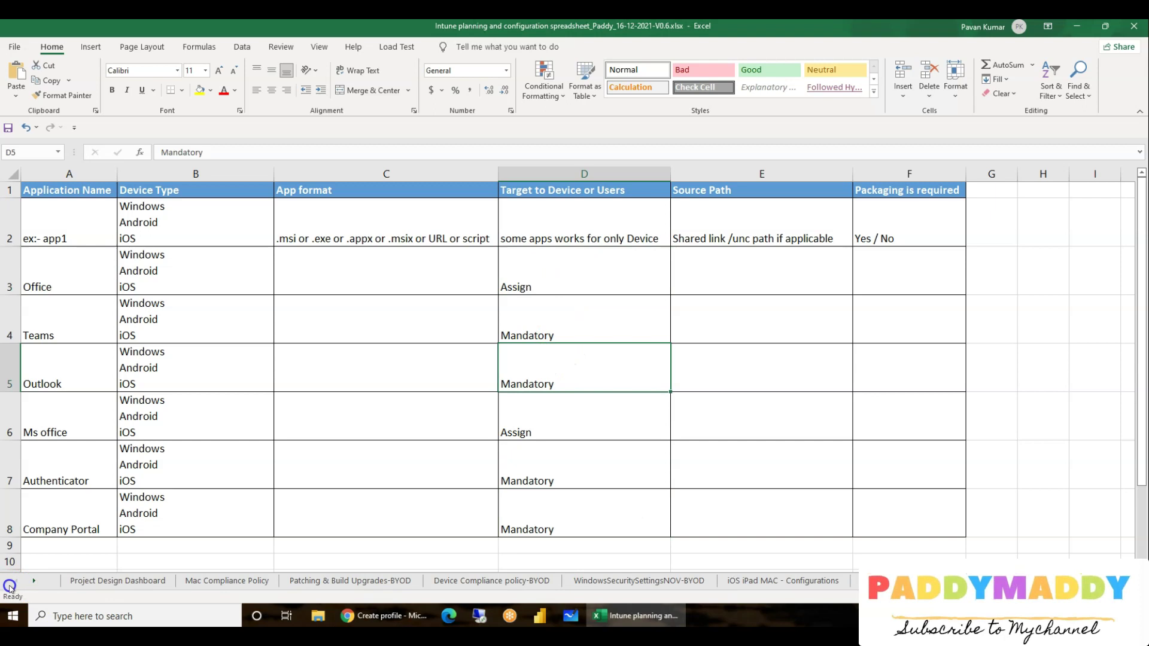
left_click(130, 581)
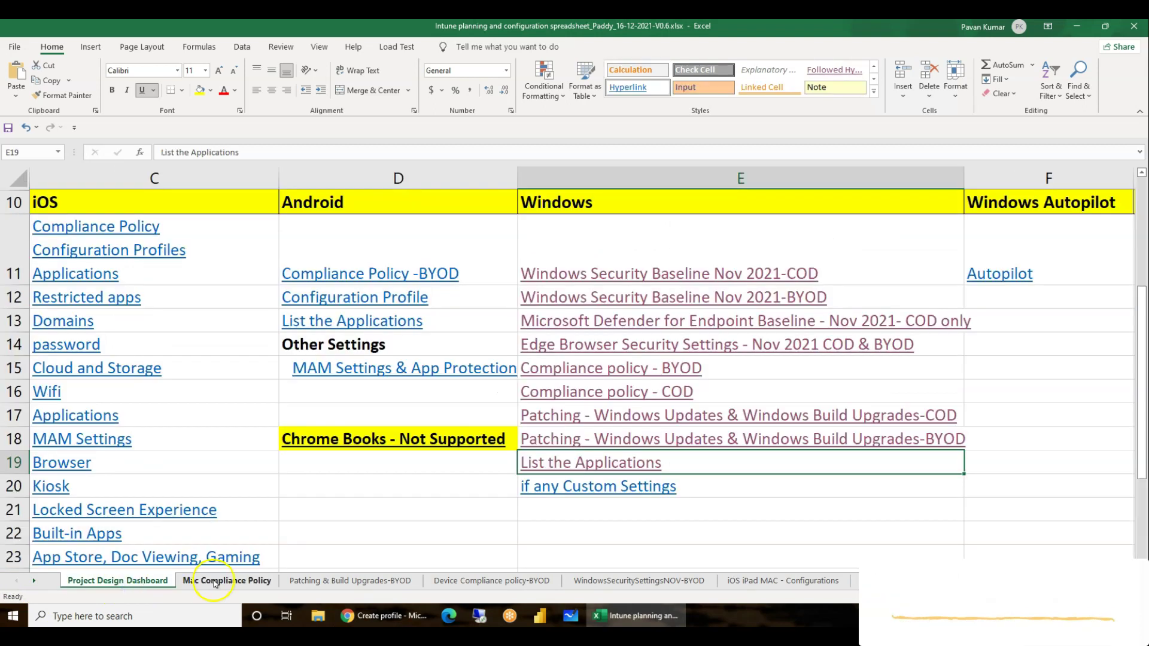
Open the Windows custom settings sheet and highlight its profile list from Administrative Templates to PKCS imported certificate at a readable zoom.
left_click(588, 520)
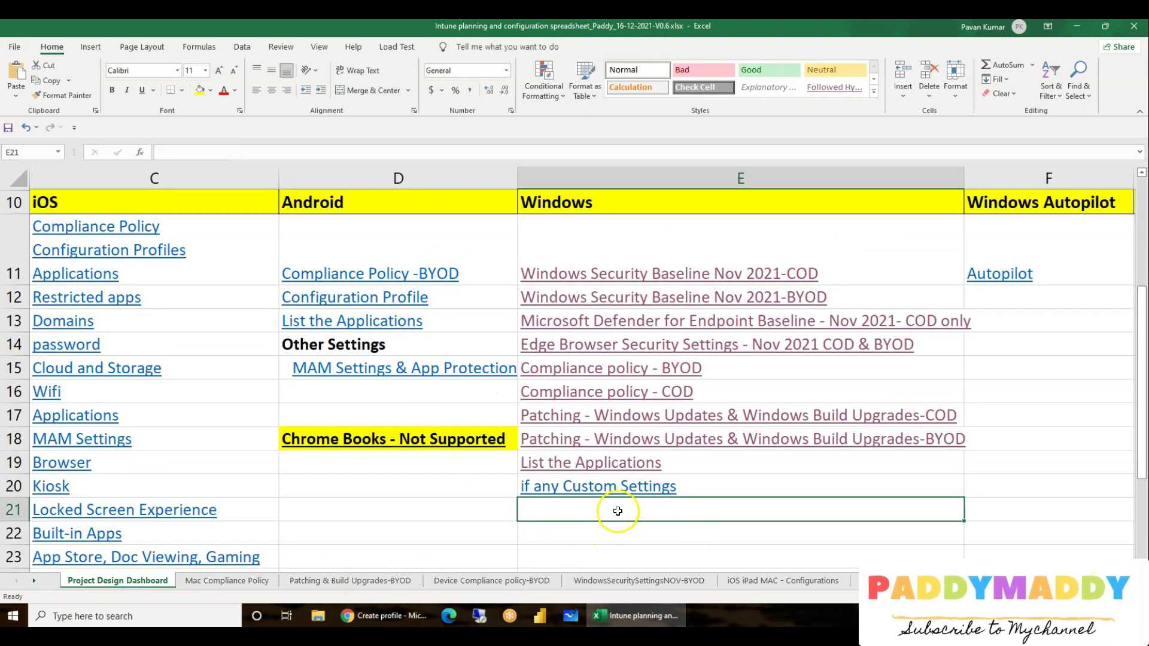
left_click(633, 486)
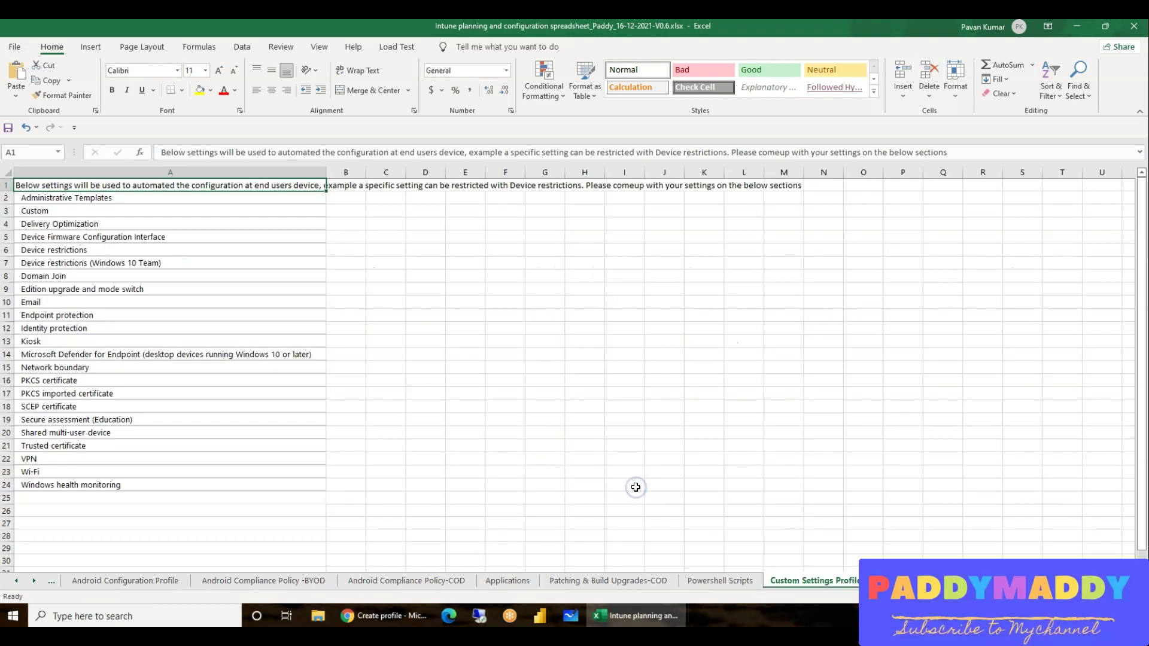
left_click(236, 480)
scroll(237, 481, "up", 4, "ctrl")
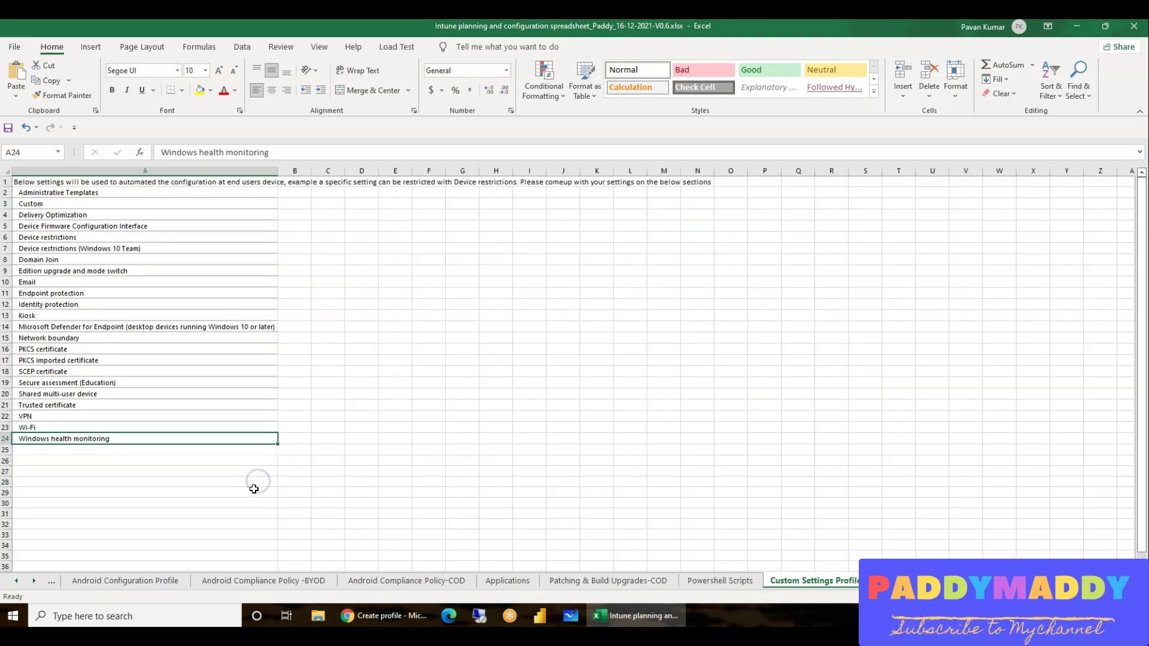
scroll(224, 462, "up", 2)
left_click_drag(108, 218, 337, 526)
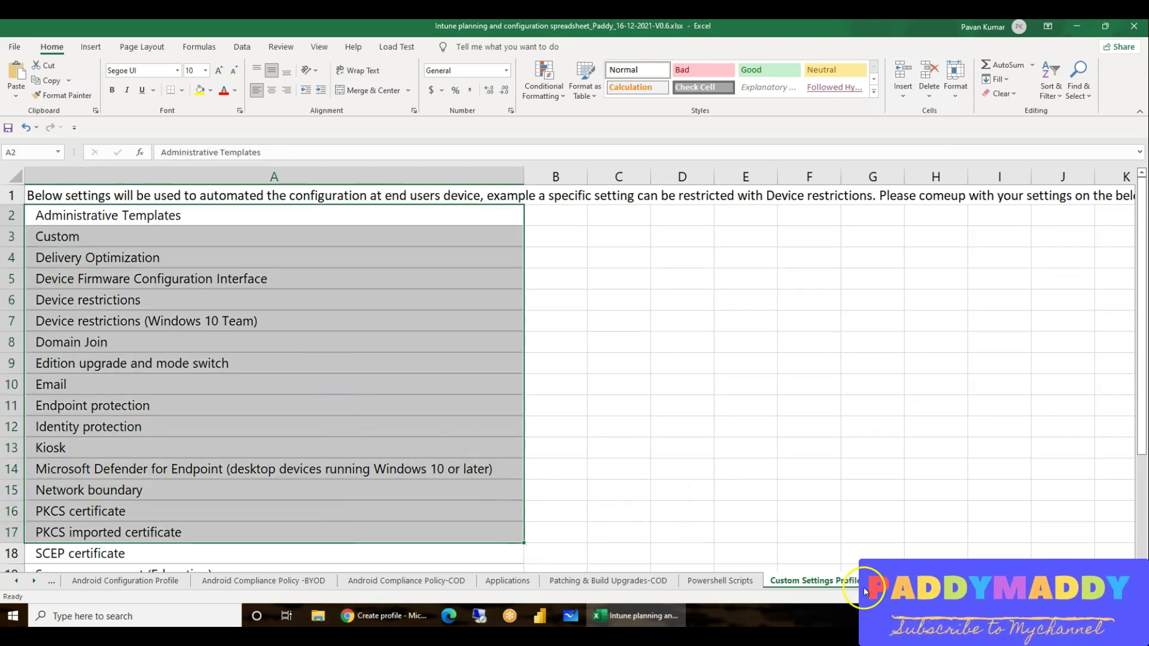
Check the custom settings list down to its last entry, and highlight the Administrative Templates text in its cell.
right_click(819, 587)
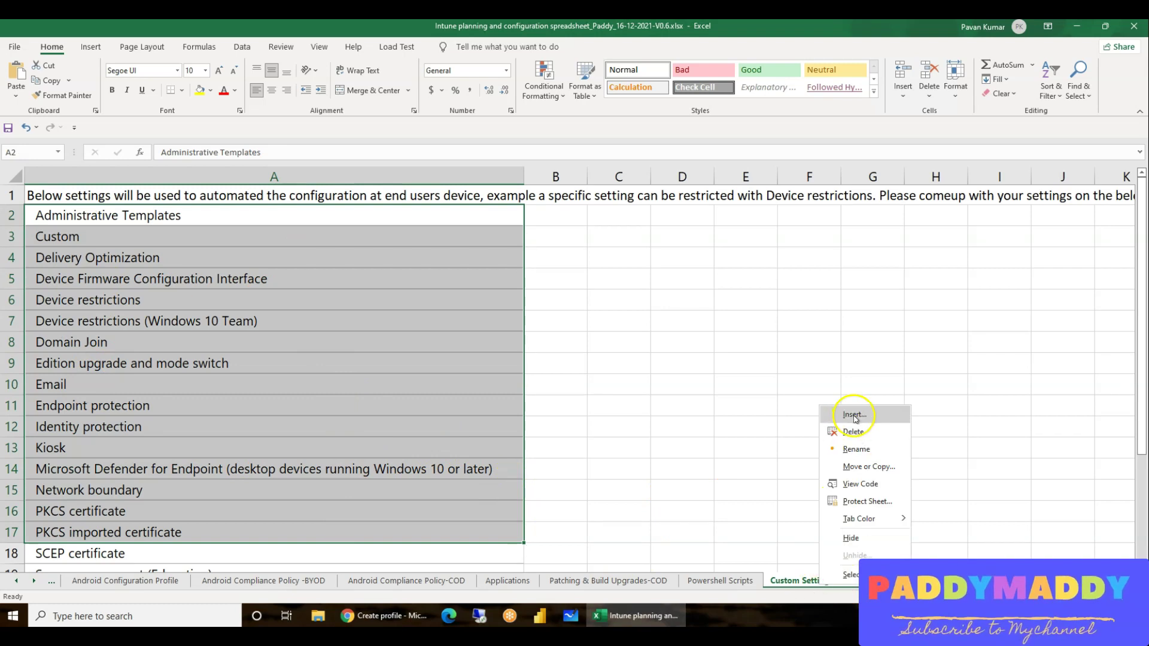
key("Escape")
left_click(113, 218)
key("ctrl+Down")
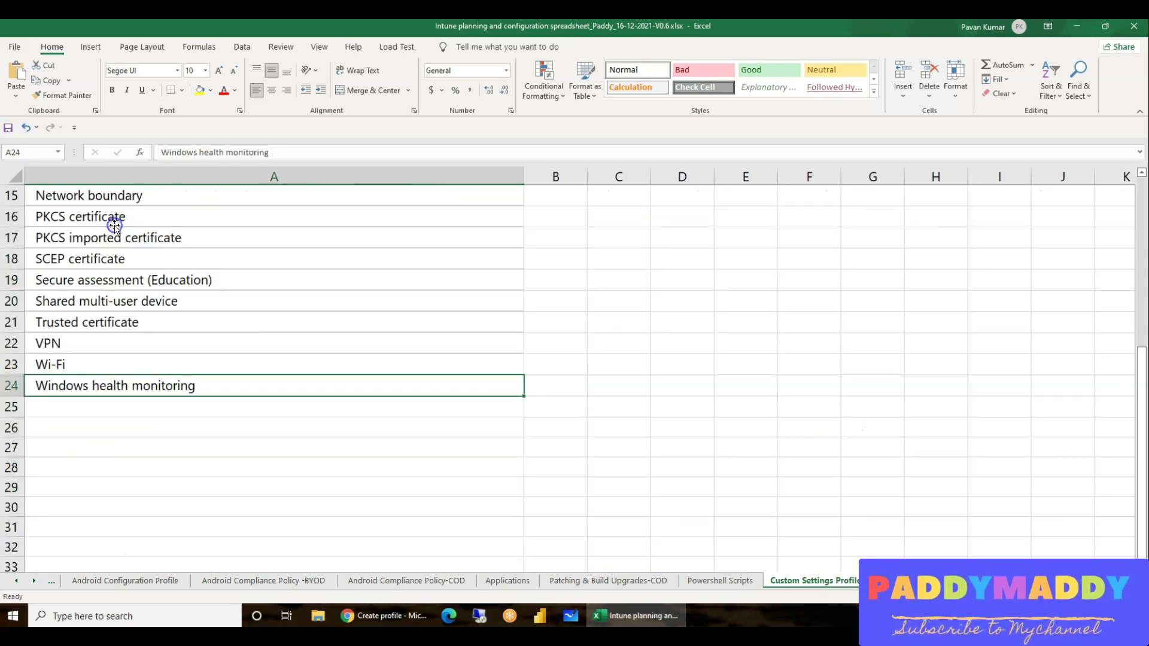
scroll(204, 406, "up", 5)
double_click(238, 216)
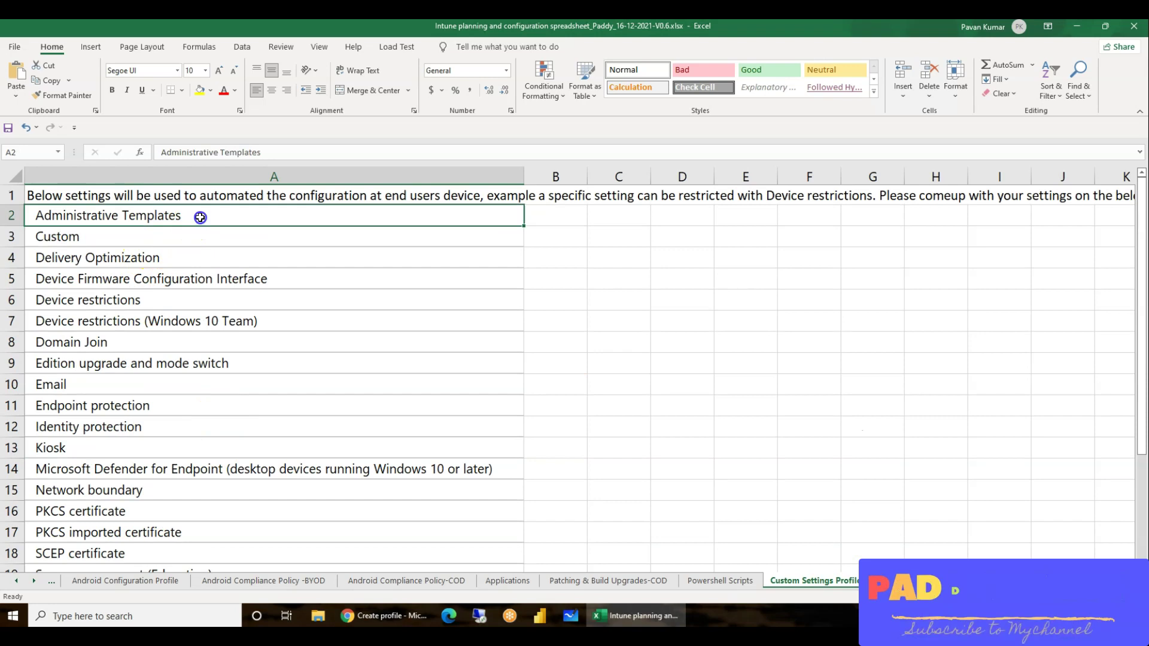
key("ctrl+shift+Left")
key("ctrl+shift+Left")
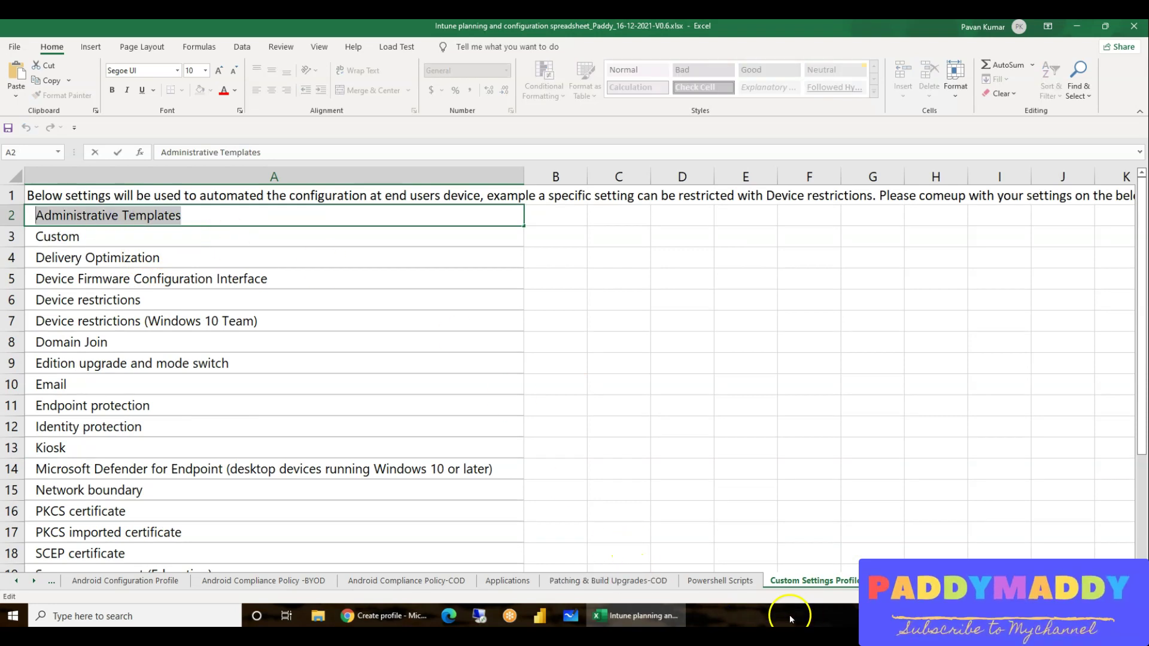
Switch to Endpoint Manager in Chrome, discard the unsaved baseline edits, and open the configuration profiles for Windows devices.
left_click(383, 616)
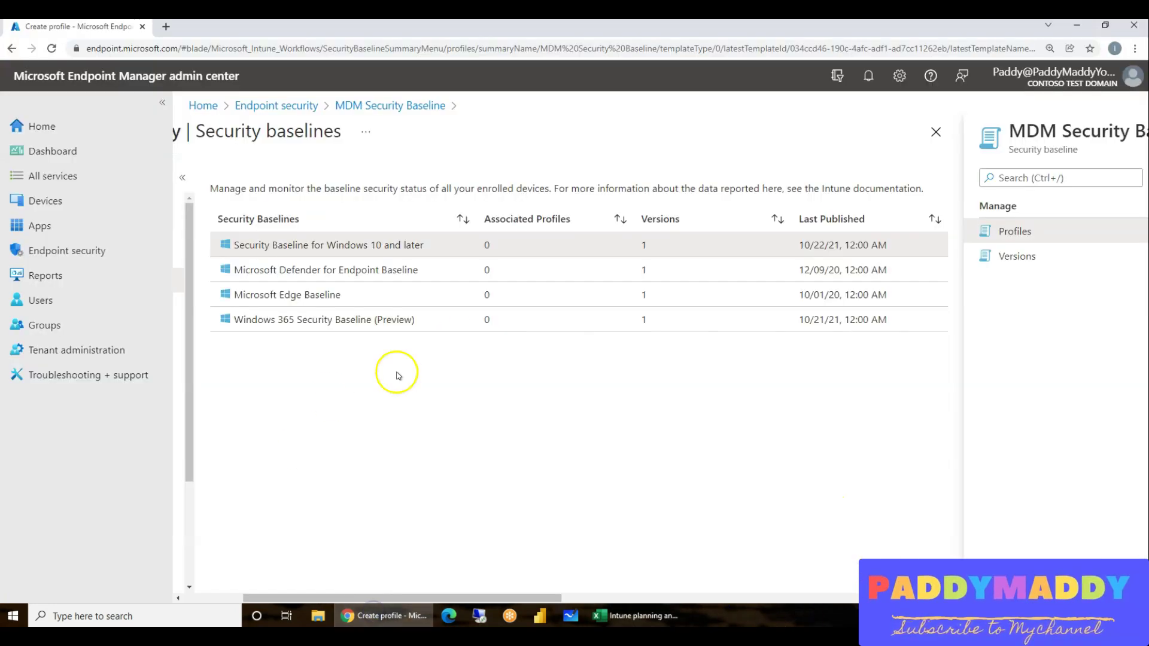
left_click(48, 199)
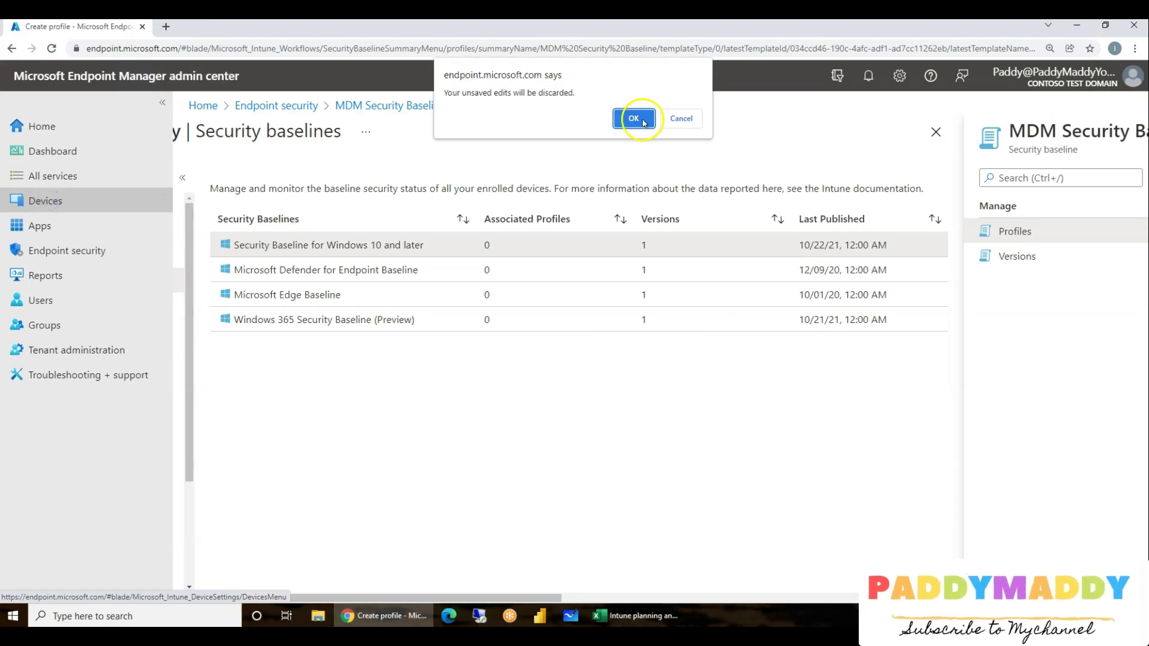
left_click(632, 118)
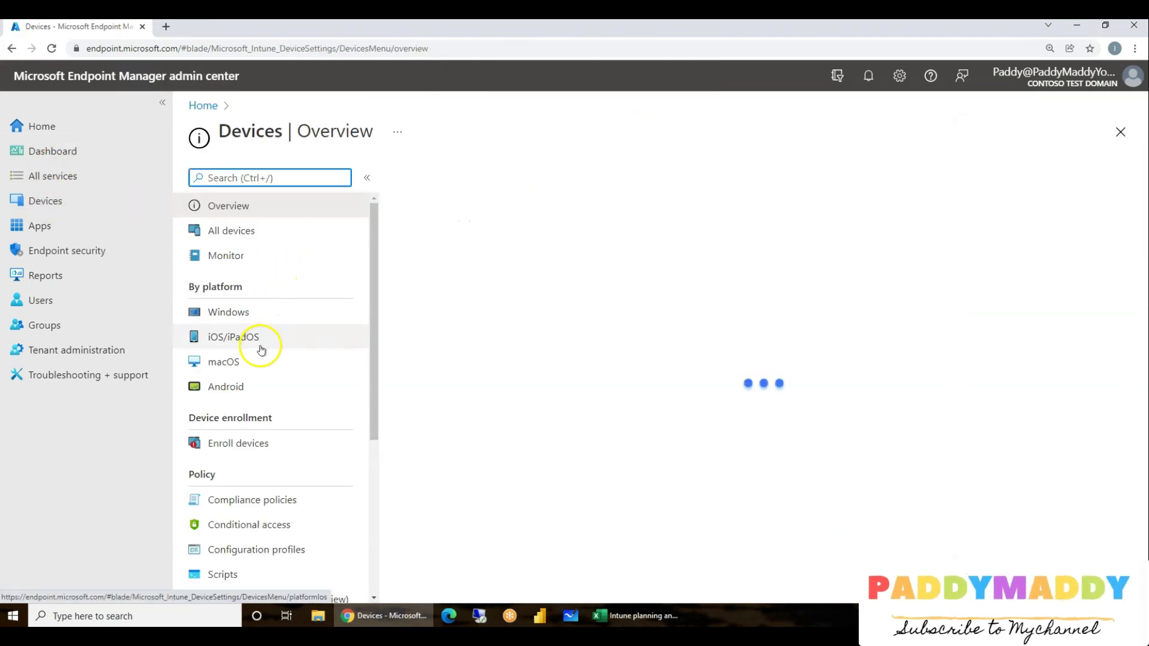
left_click(267, 508)
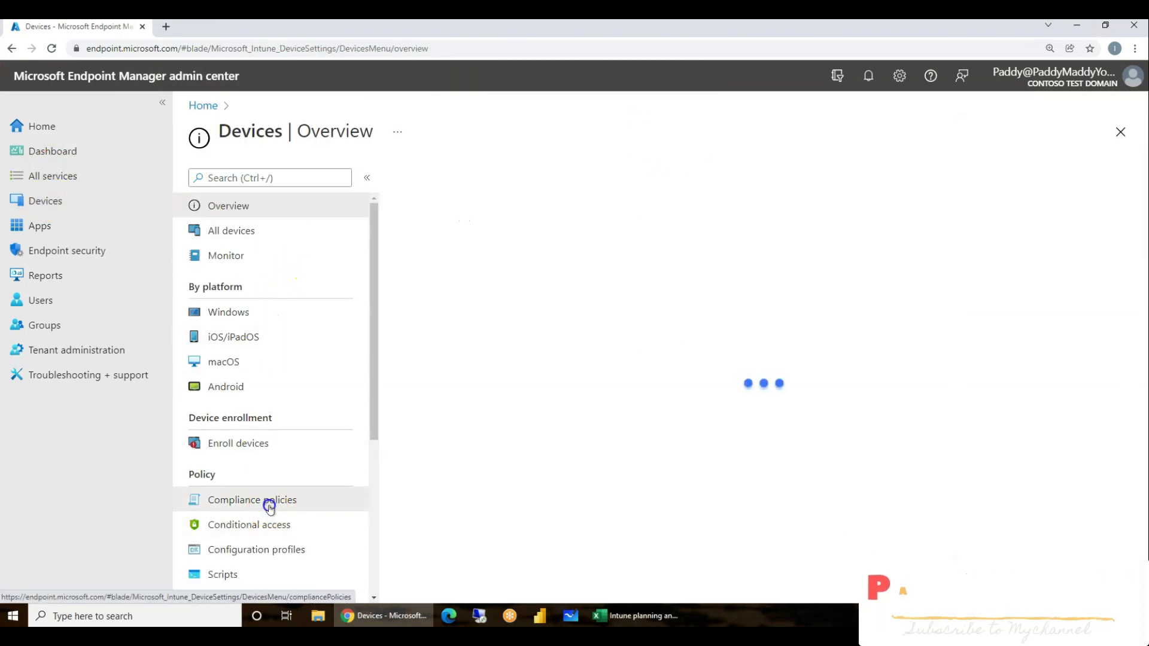
left_click(256, 313)
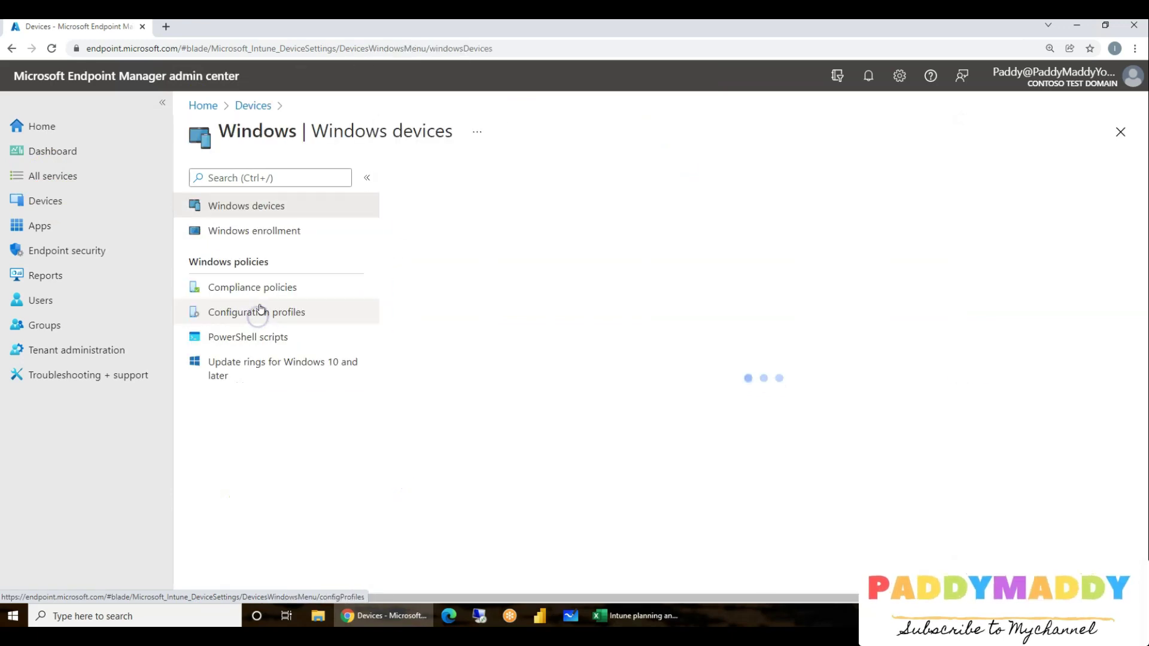
left_click(294, 319)
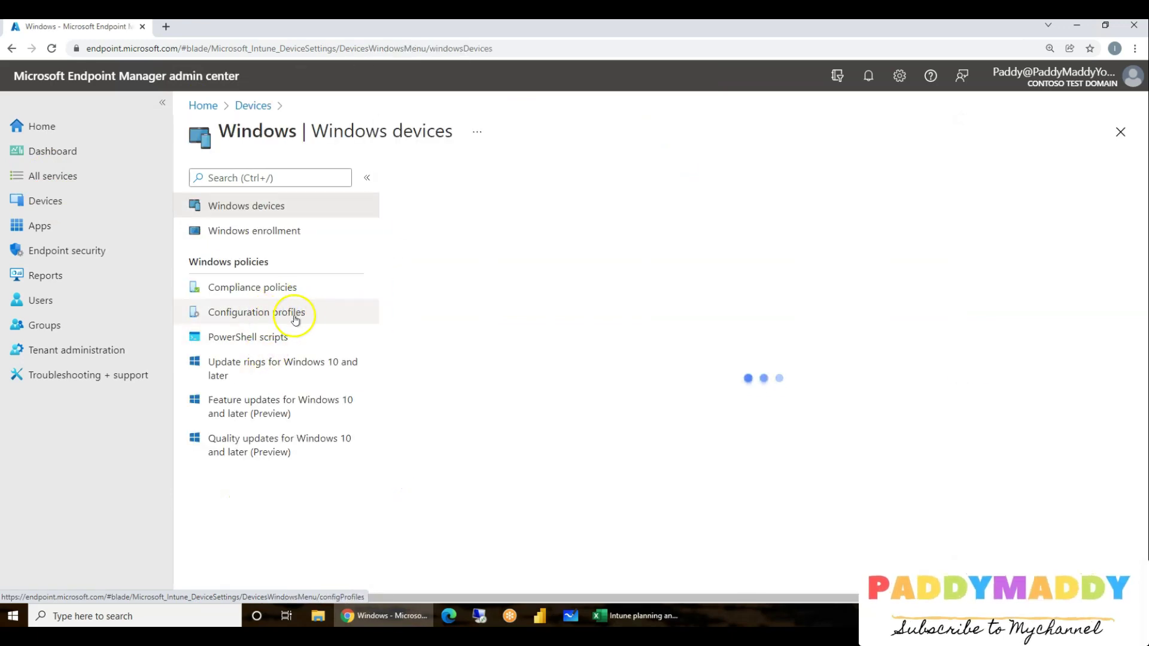
left_click(278, 311)
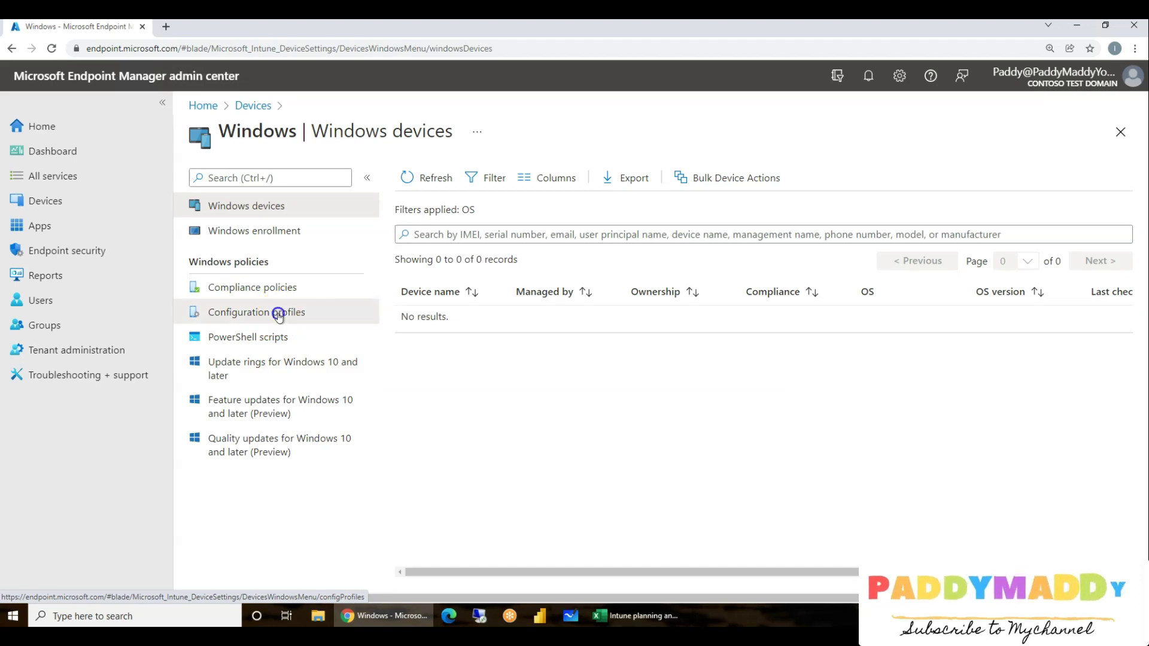
Create a configuration profile for Windows 10 and later from the Administrative Templates template.
left_click(450, 177)
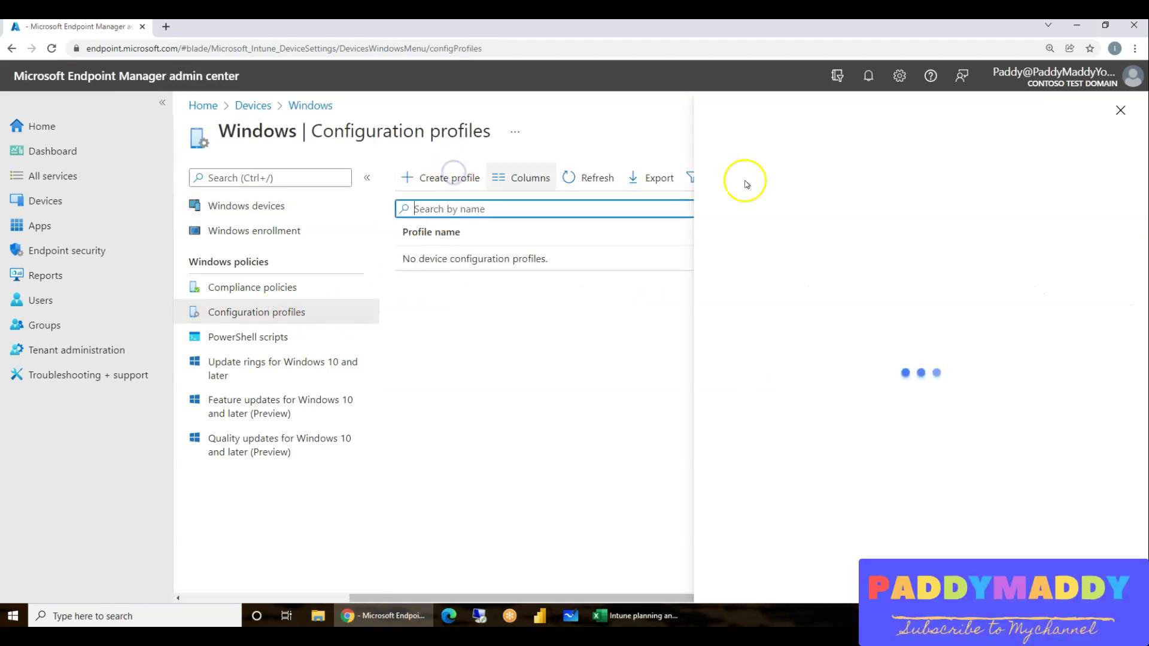
left_click(845, 188)
left_click(767, 206)
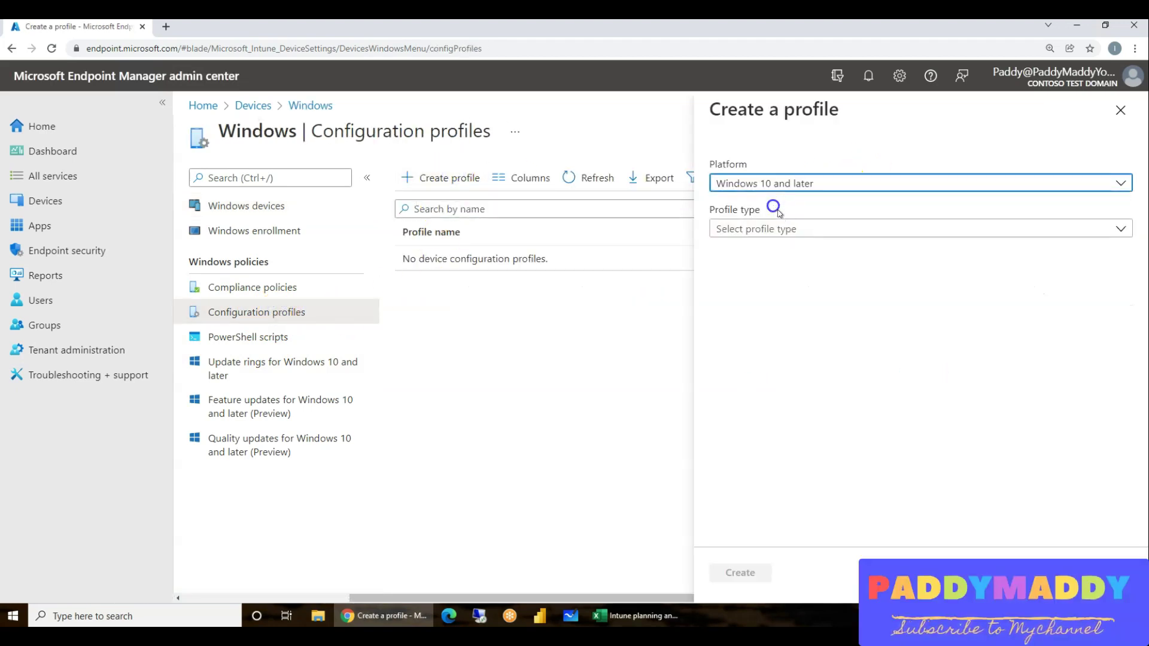
left_click(793, 231)
left_click(775, 275)
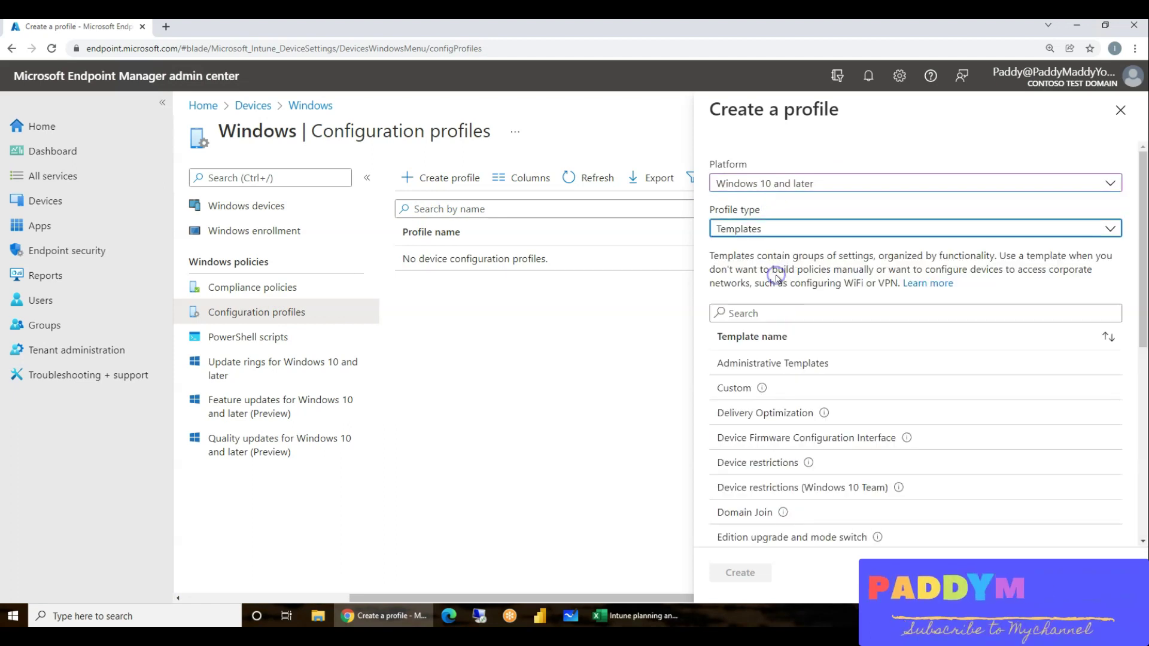
left_click(809, 364)
left_click(741, 572)
Name the profile "admin templated" and continue to its configuration settings to look through the Computer Configuration folders.
left_click(435, 225)
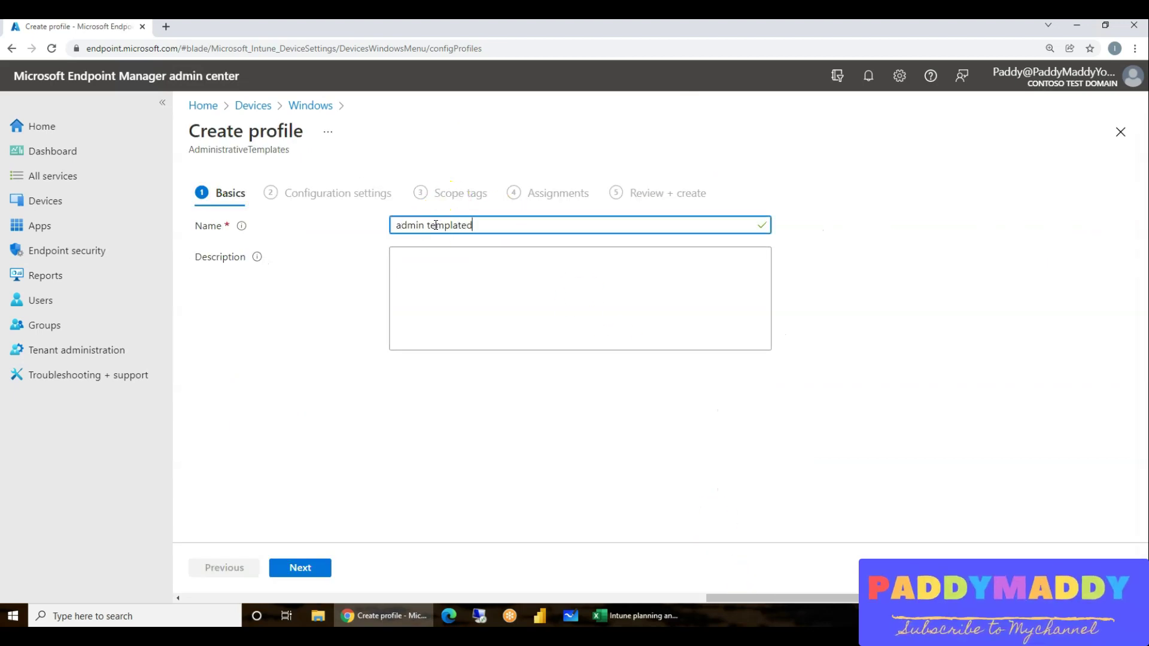
left_click(298, 569)
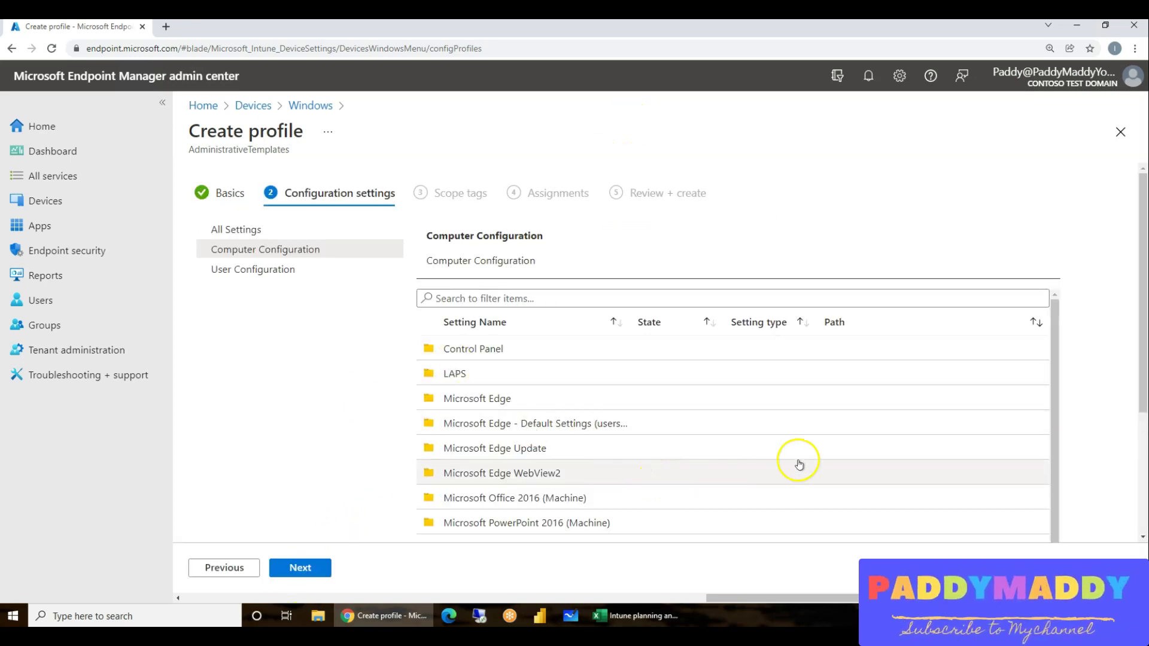
scroll(798, 464, "down", 1)
scroll(508, 377, "up", 1)
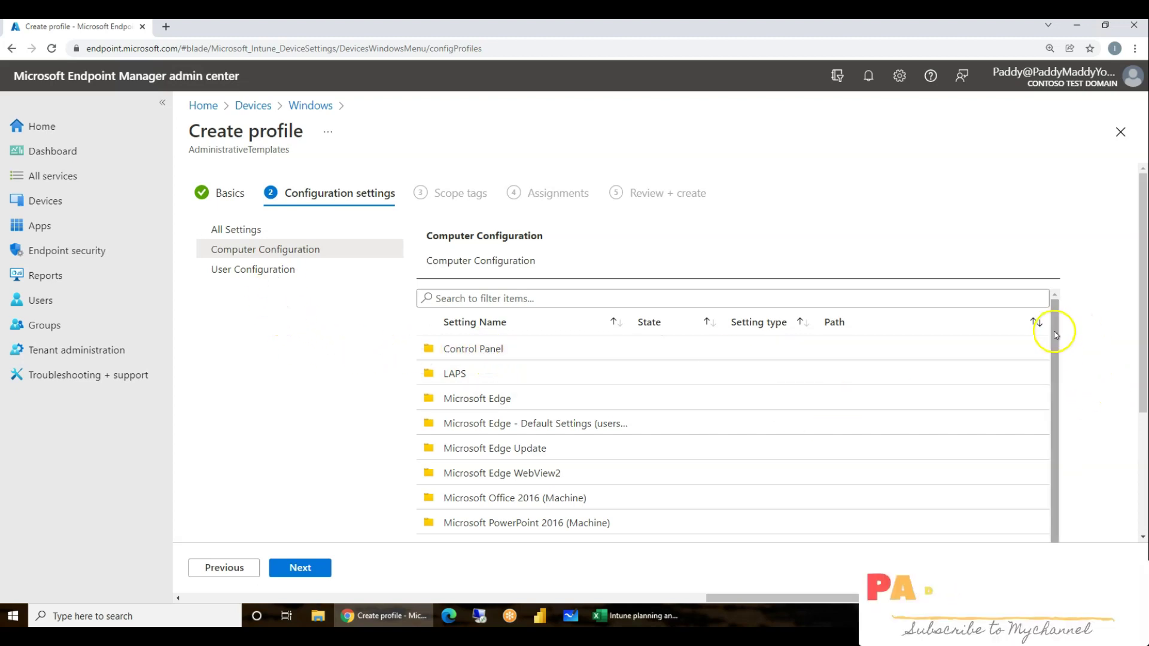
left_click_drag(1054, 328, 1042, 513)
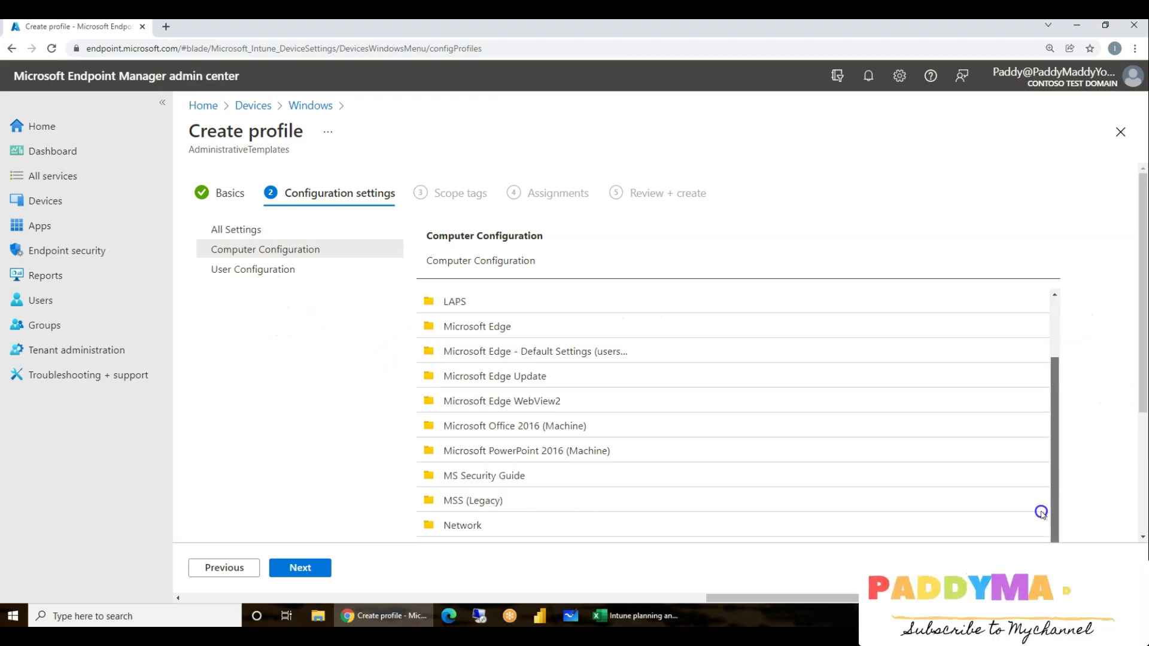
scroll(488, 460, "up", 1)
Open the Control Panel folder under Computer Configuration and view its Regional and Language Options settings.
double_click(470, 349)
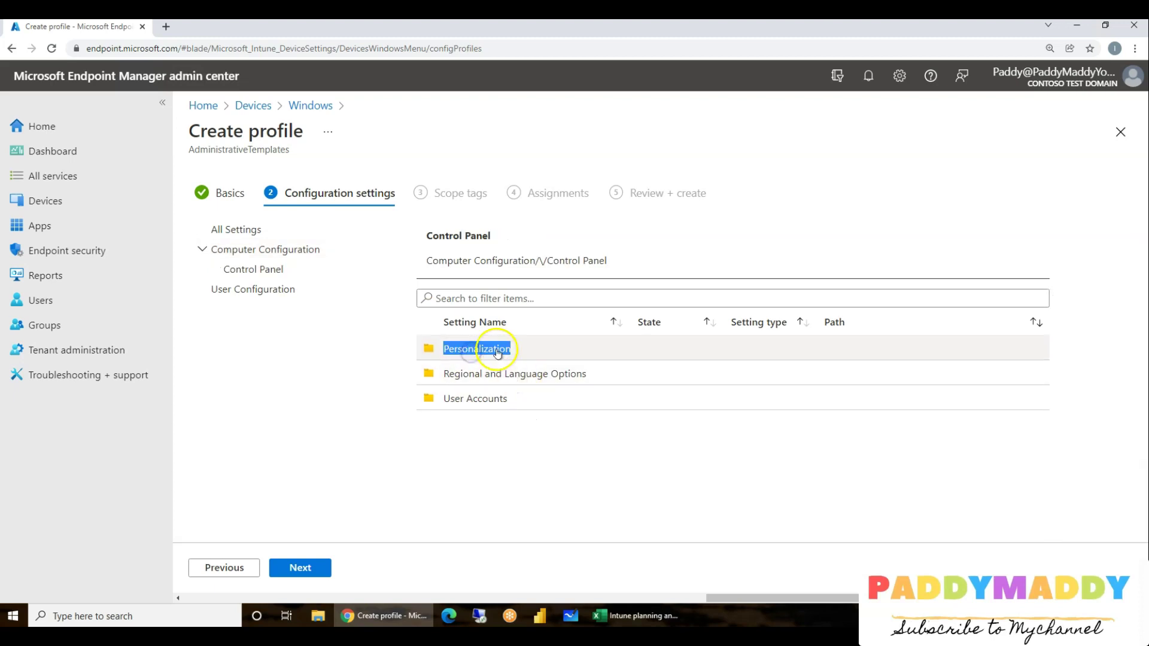
left_click(467, 346)
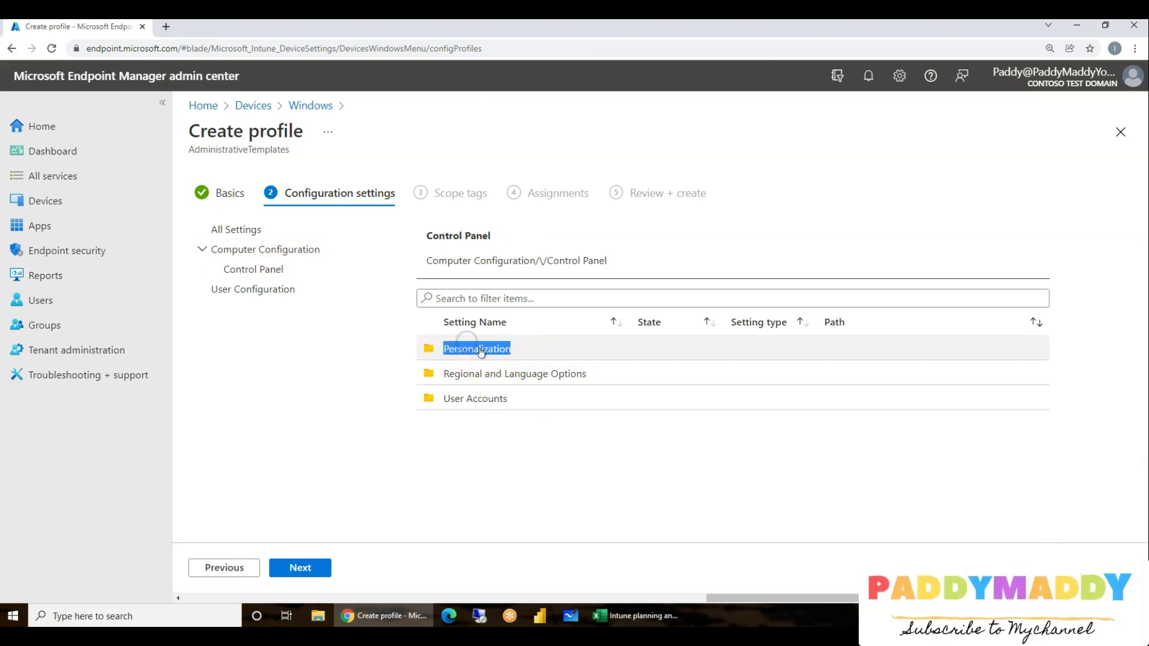
double_click(513, 374)
left_click(435, 380)
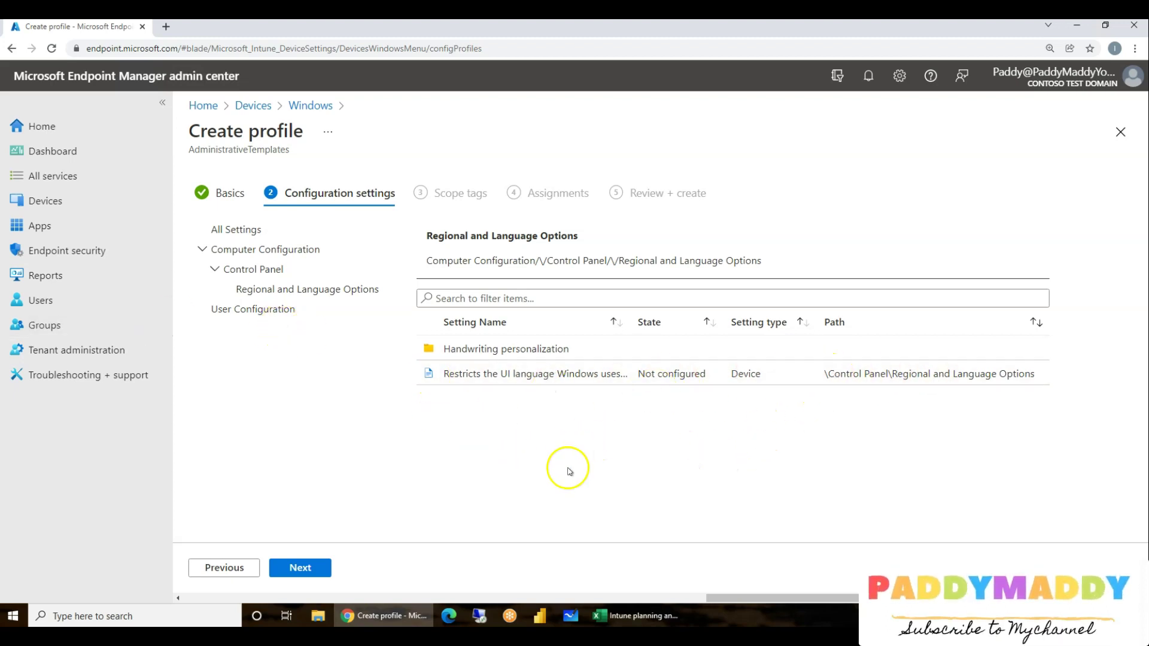
Switch back to the Excel planning spreadsheet and highlight the custom settings list from Administrative Templates downward across columns A and B.
left_click(636, 616)
left_click(595, 307)
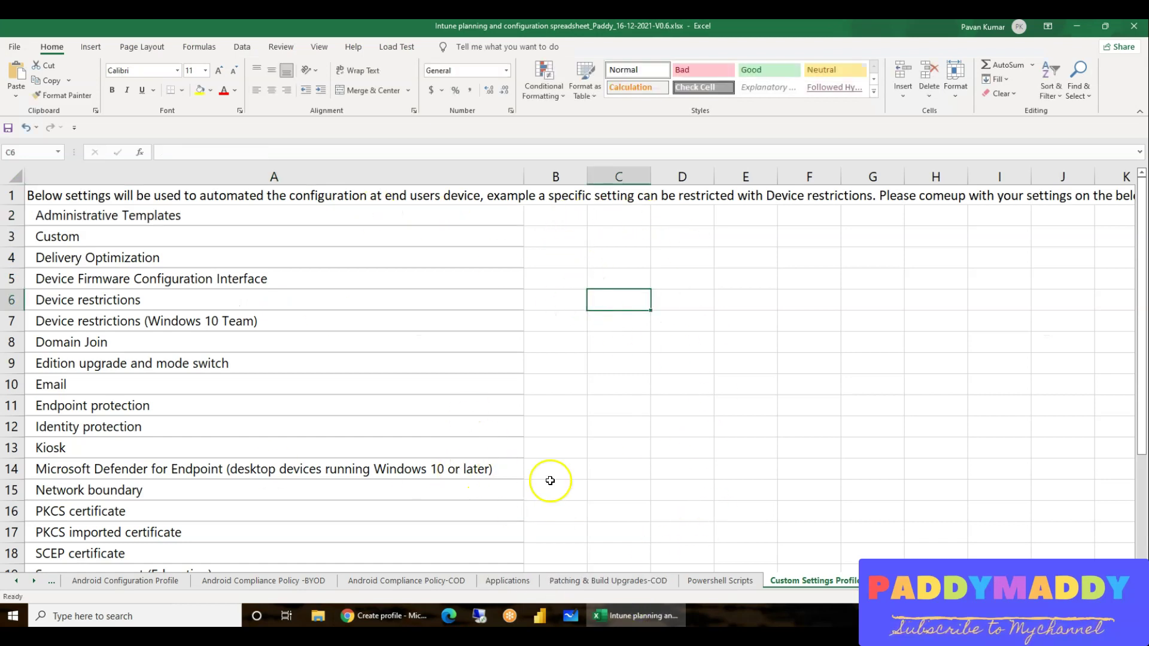
left_click(15, 580)
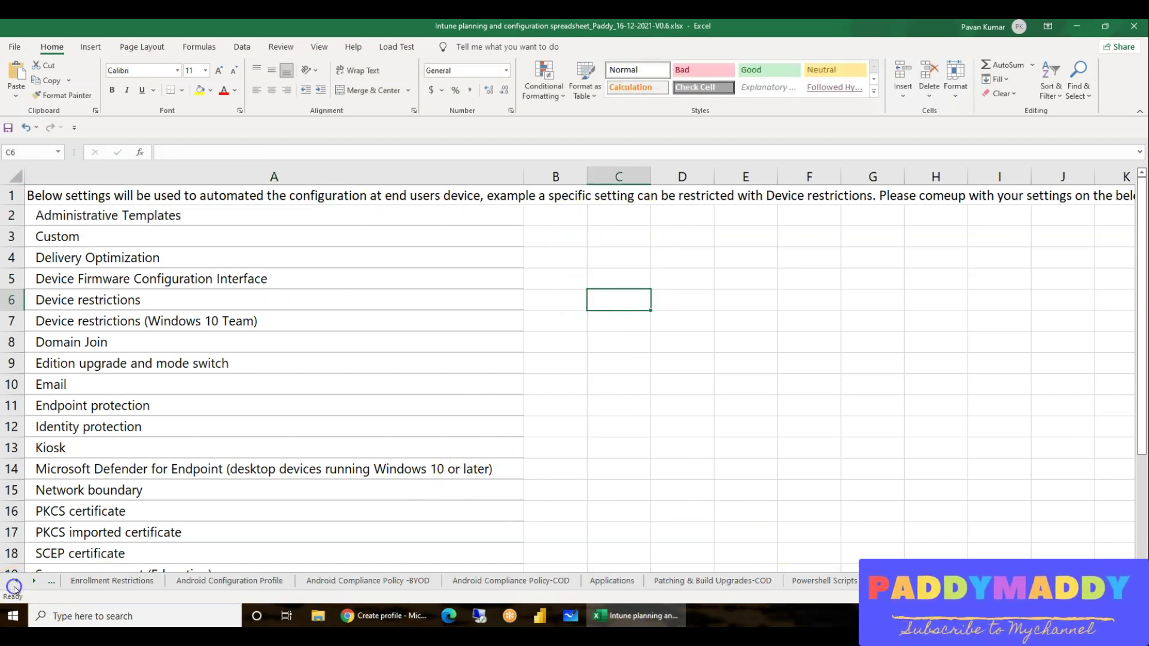
left_click(388, 389)
left_click_drag(225, 216, 561, 236)
left_click_drag(541, 286, 525, 597)
scroll(457, 484, "up", 3)
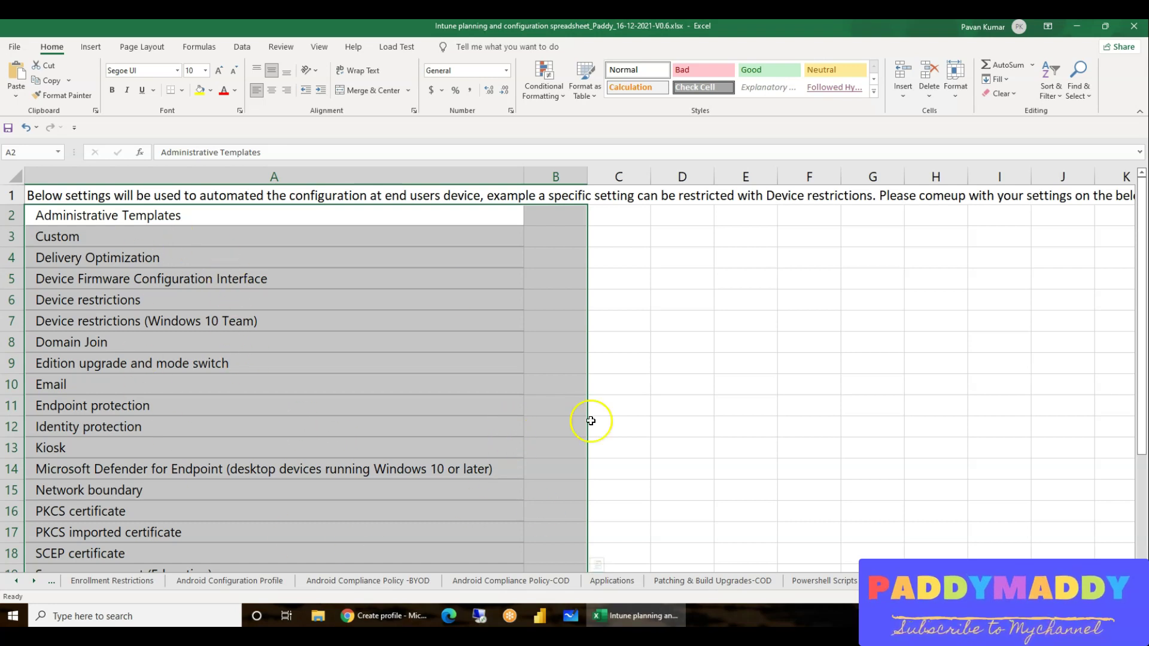
Switch to Endpoint Manager, leave the open profile, and start a new Windows 10 and later configuration profile of type Templates.
left_click(383, 616)
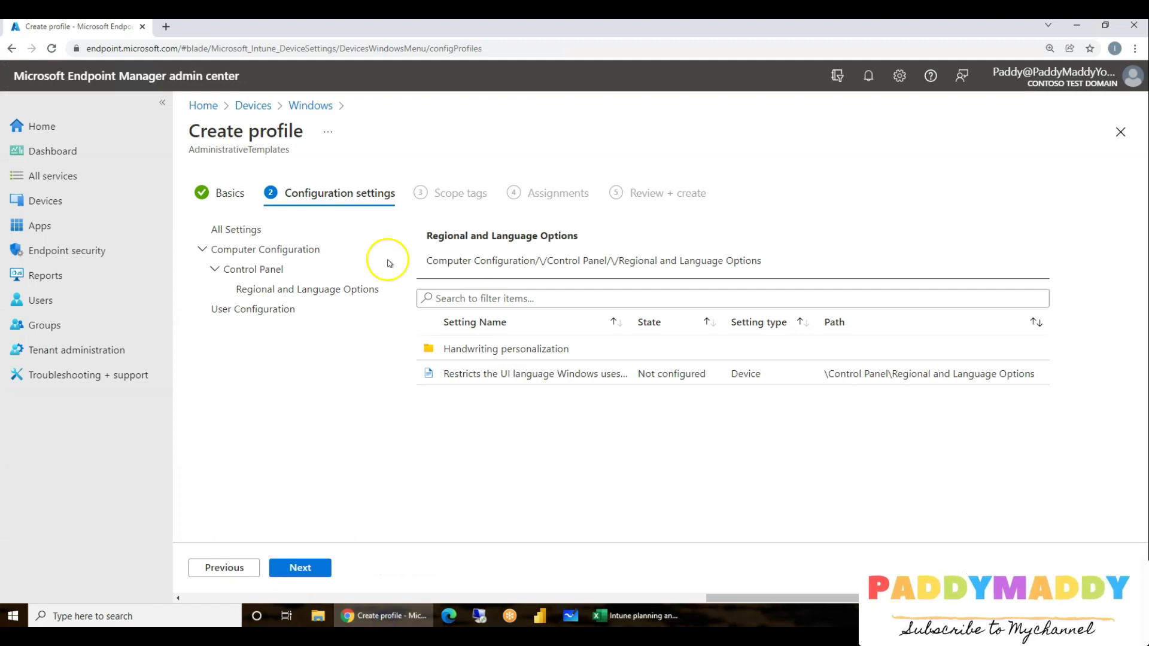
left_click(506, 597)
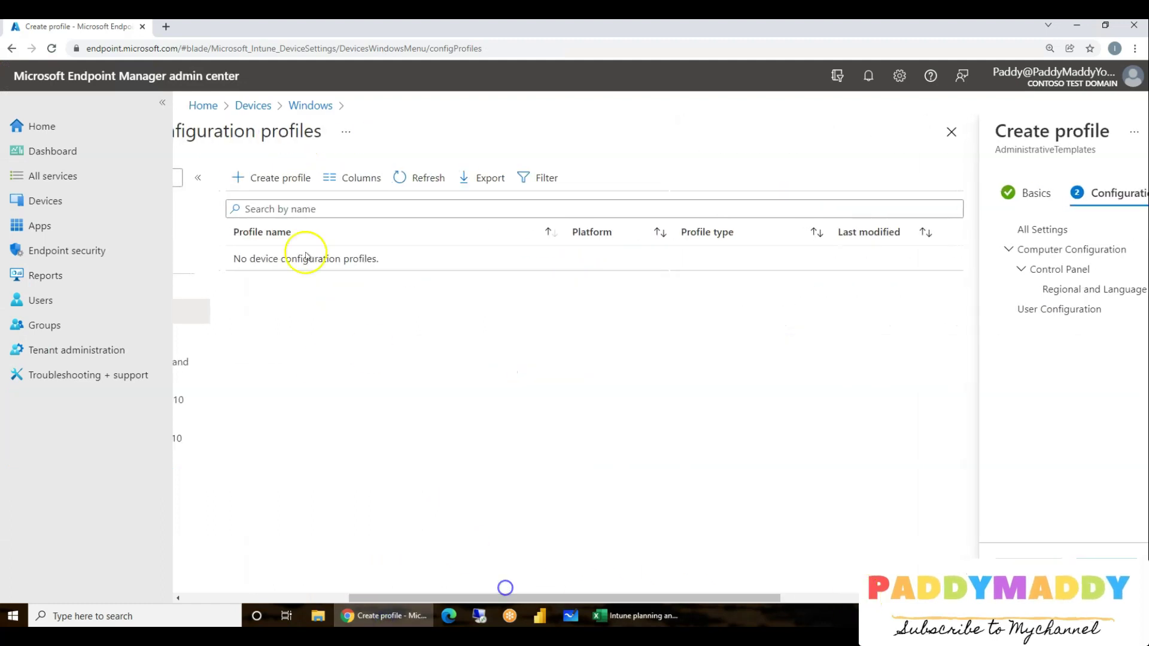
left_click(292, 187)
left_click(631, 117)
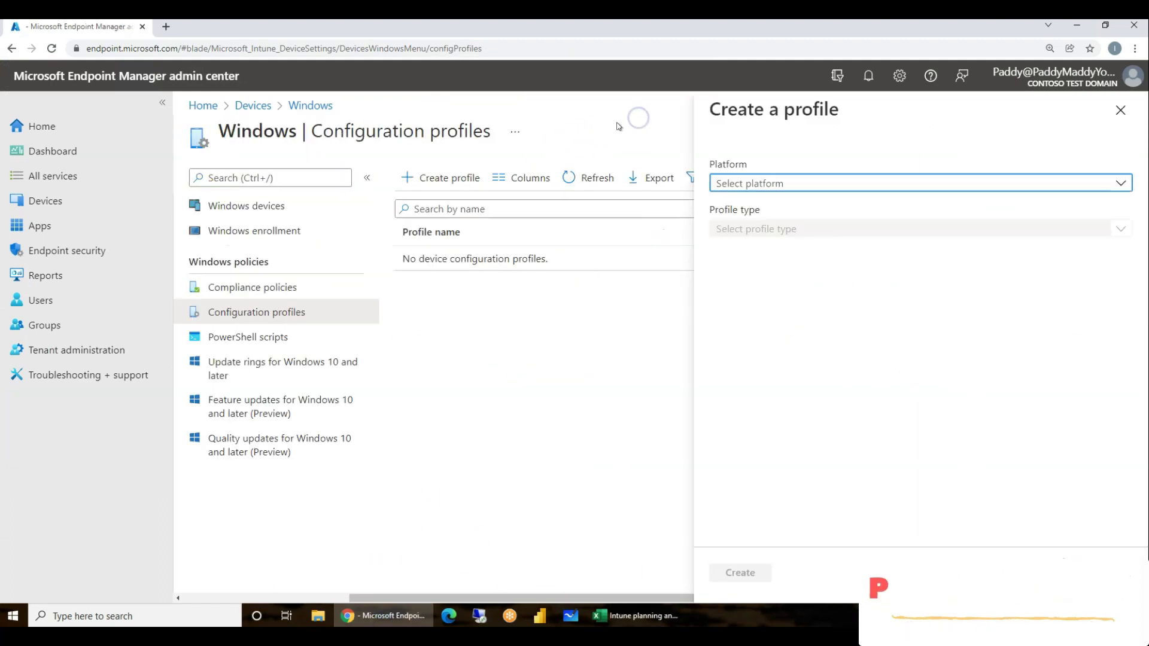
left_click(840, 191)
left_click(796, 206)
left_click(796, 228)
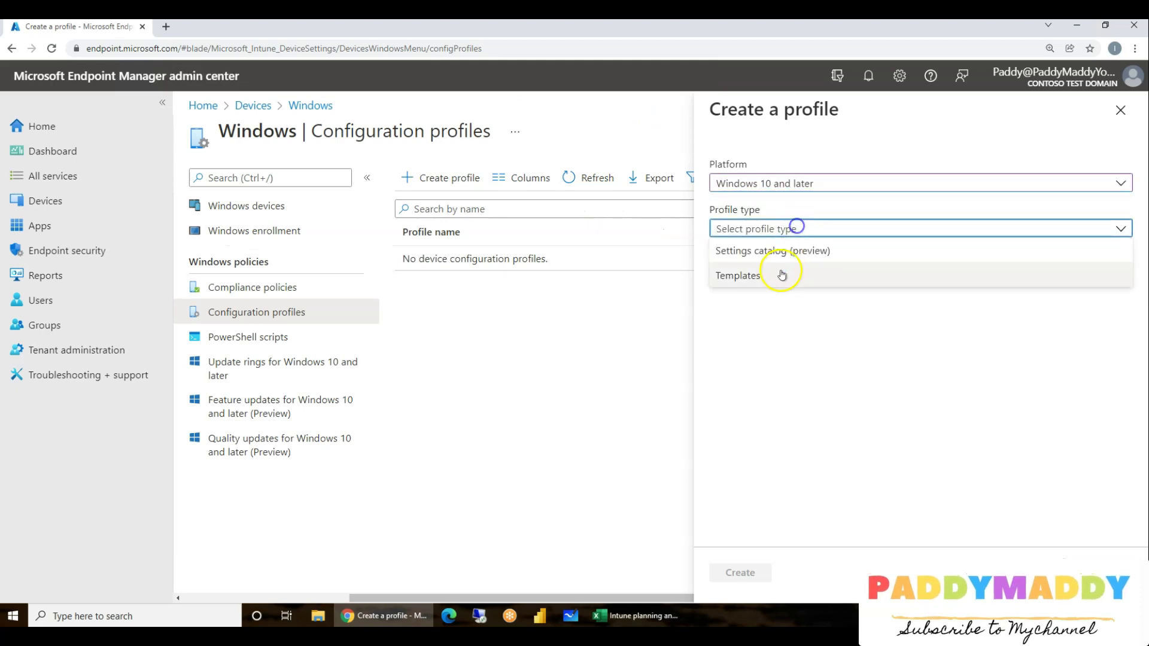
left_click(778, 278)
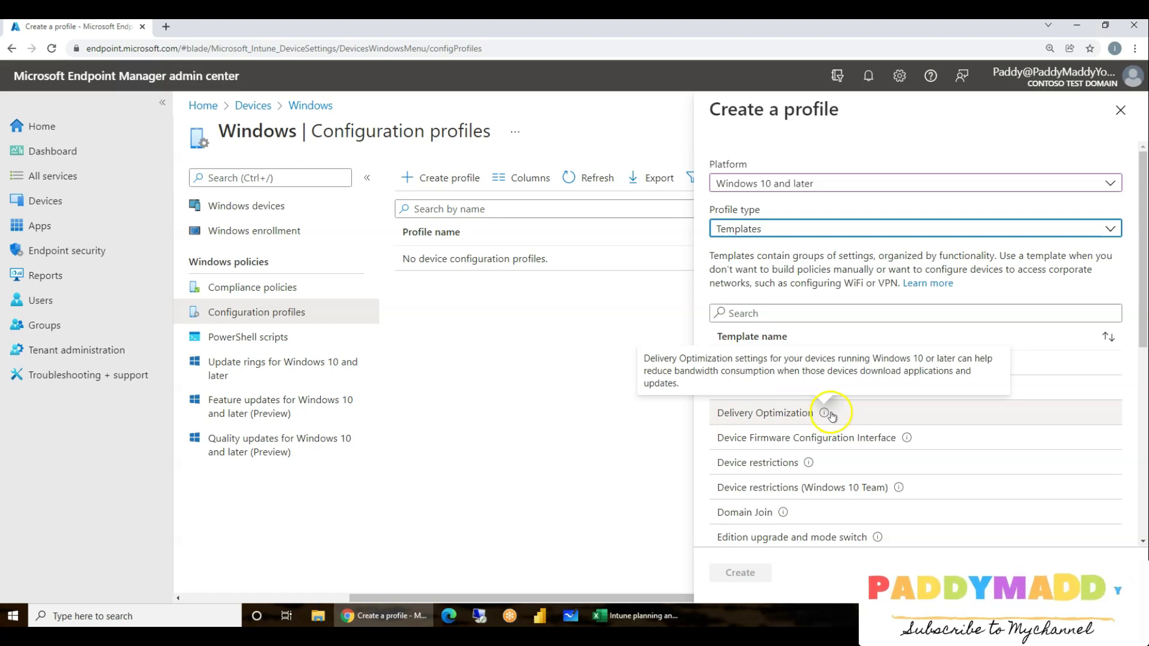
Look through the template list for the new profile, from Delivery Optimization to Windows health monitoring.
scroll(905, 437, "down", 6)
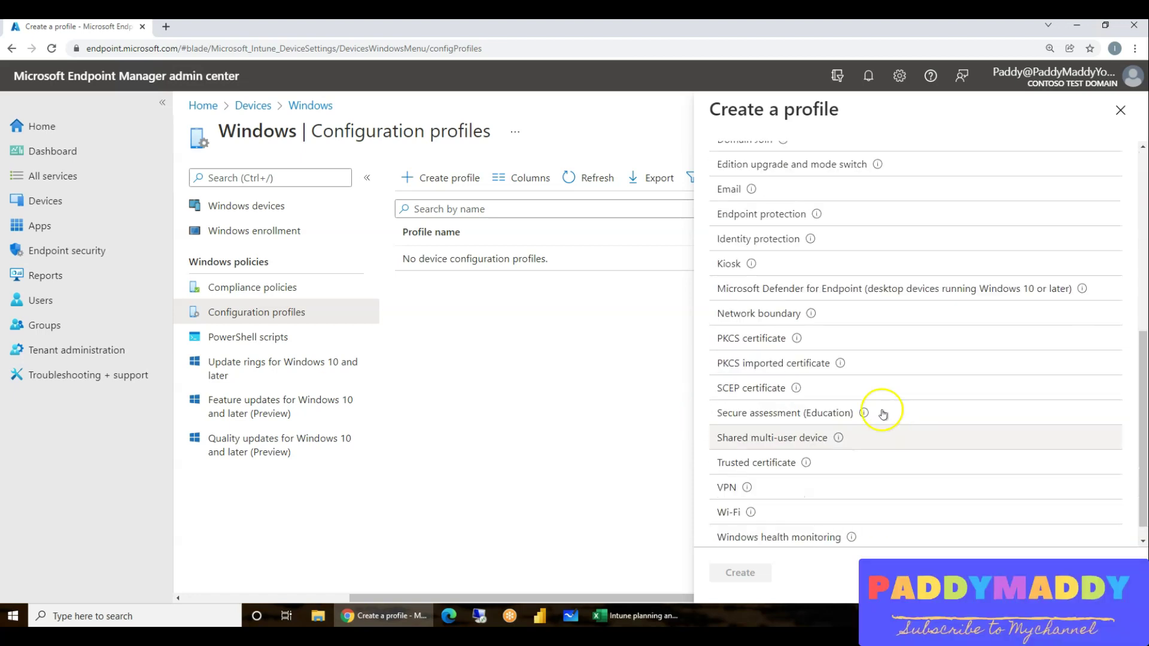
scroll(868, 316, "up", 1)
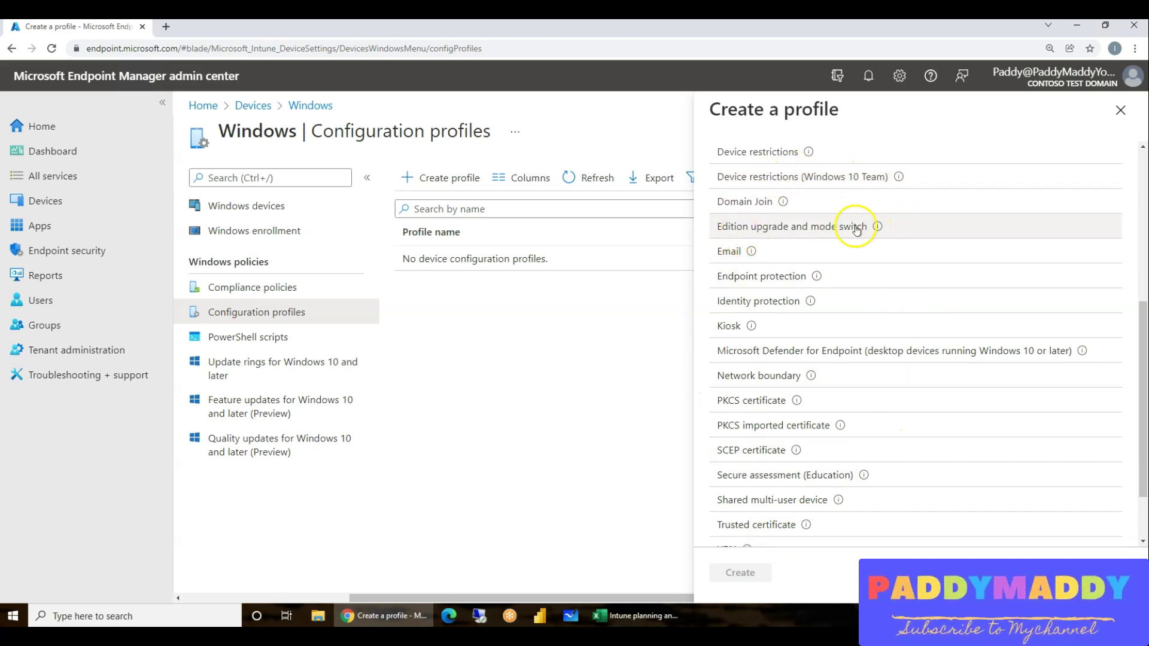
scroll(862, 515, "down", 3)
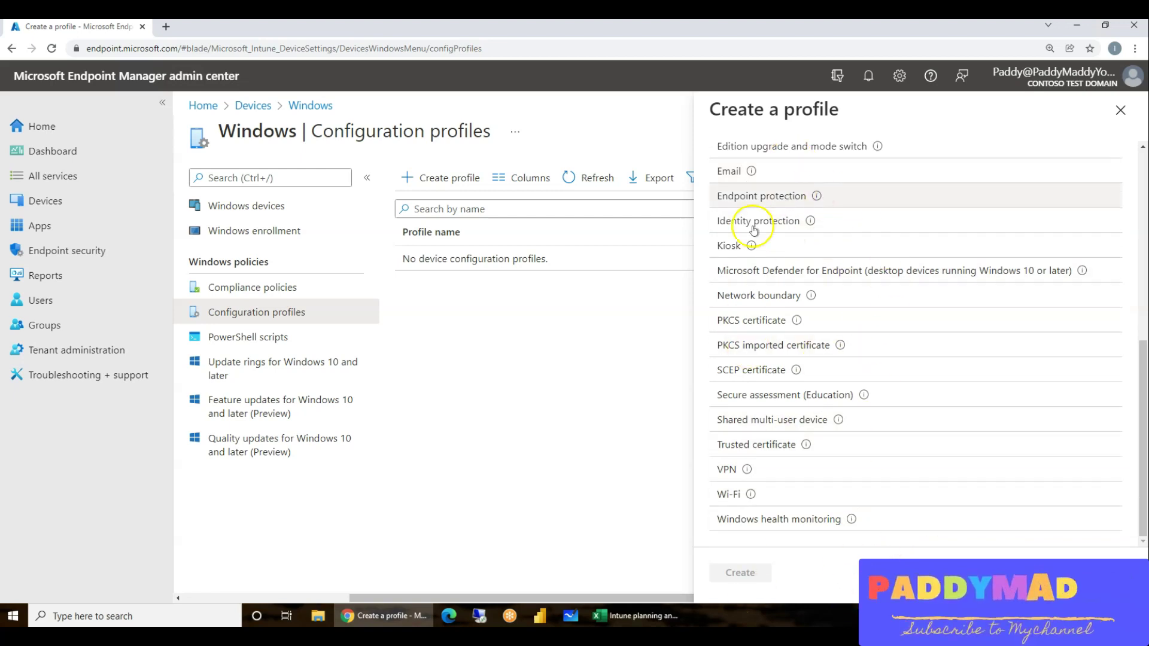
Switch back to the Excel planning spreadsheet and open the Project Design Dashboard sheet.
left_click(636, 616)
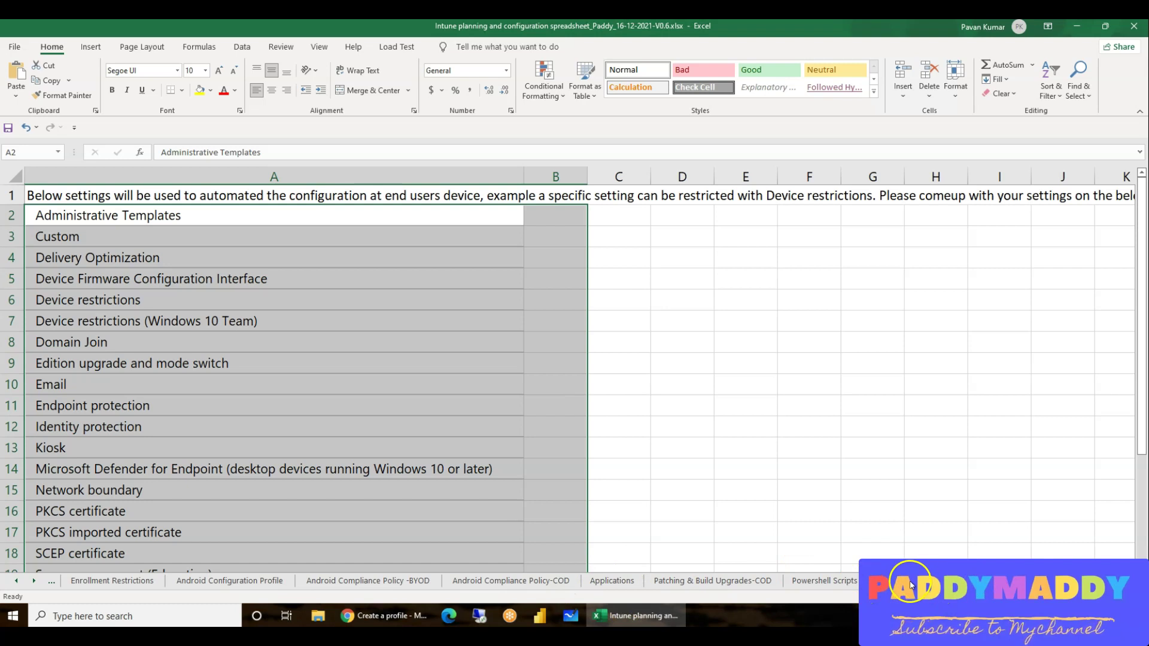
left_click(16, 581)
left_click(16, 581)
left_click(16, 581)
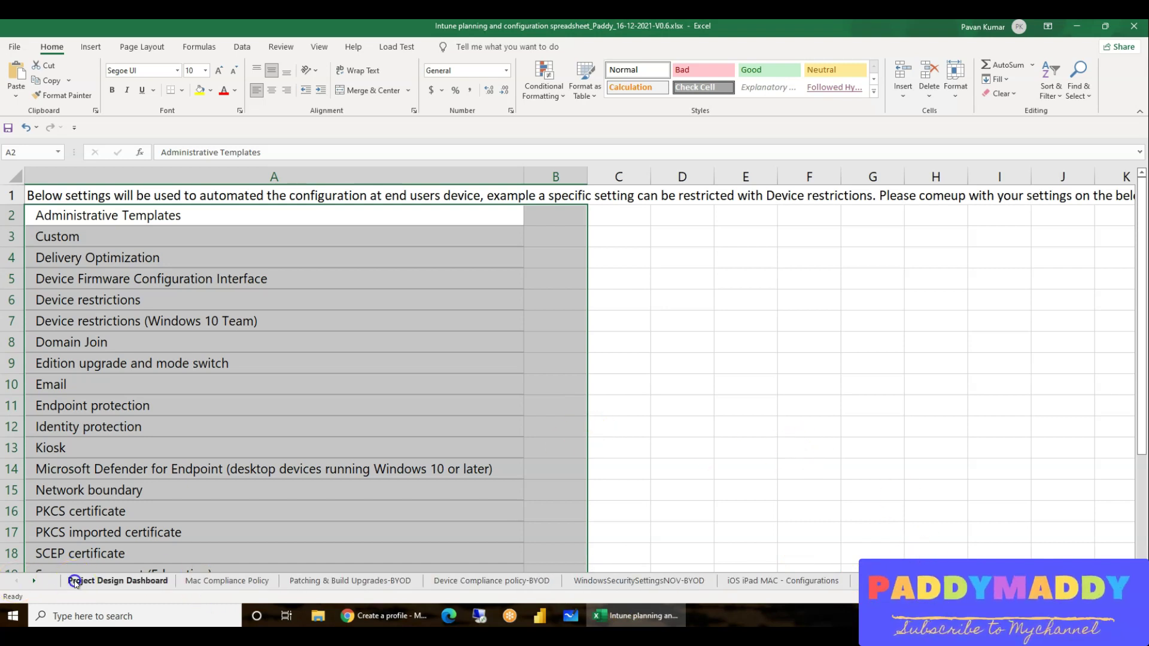
left_click(75, 581)
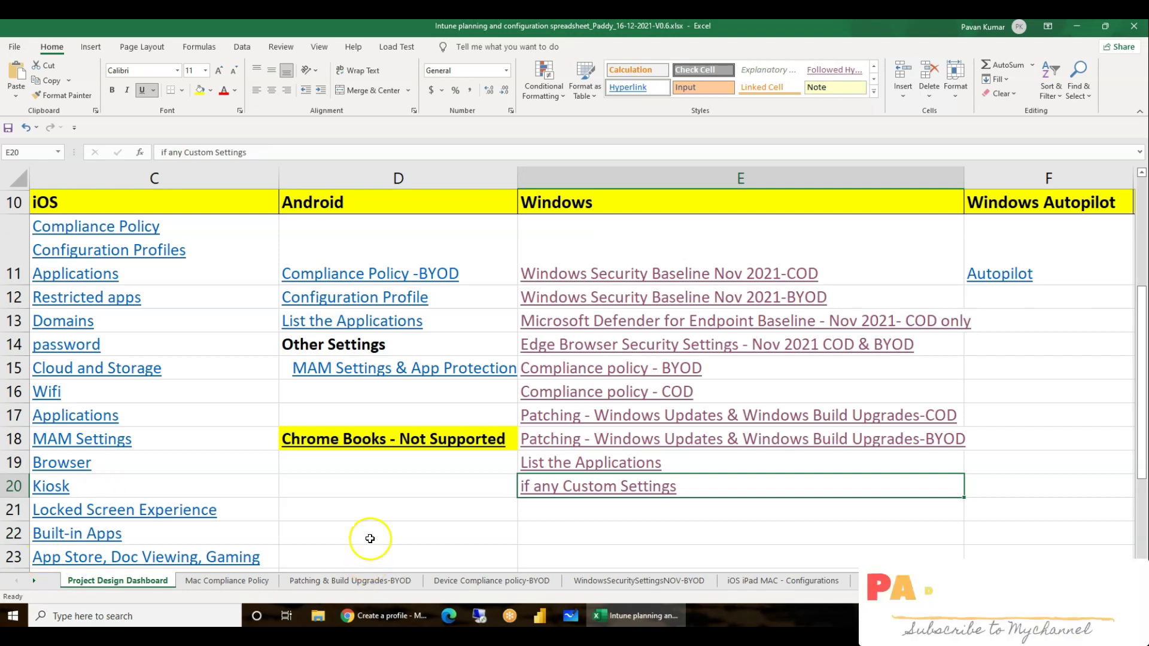
Highlight the dashboard's whole Windows column, and finish with empty cell D21 selected under Android.
left_click(394, 502)
left_click(736, 178)
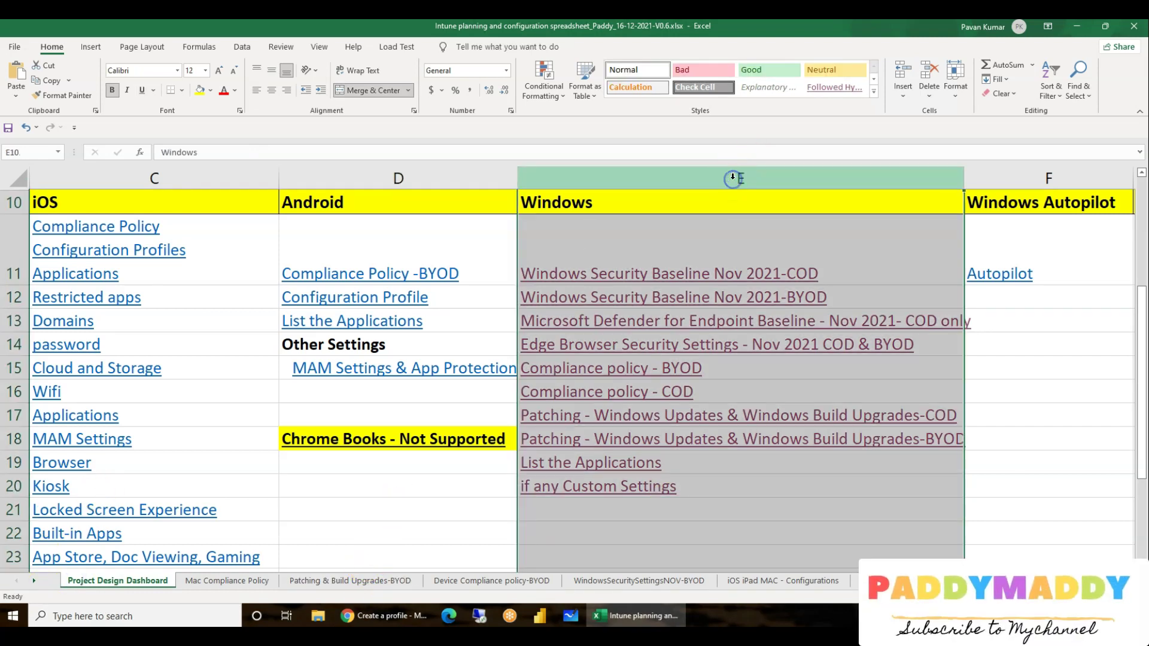
left_click(375, 509)
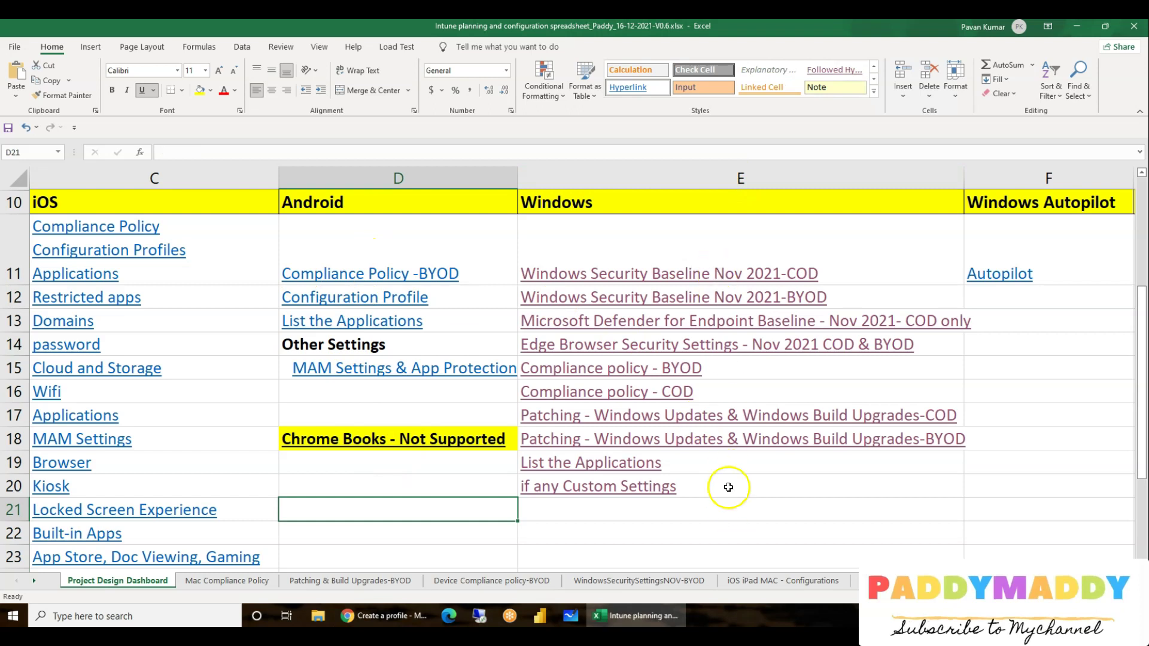
View the Android Compliance Policy -BYOD sheet through its dashboard link, and return to the Project Design Dashboard.
left_click(352, 274)
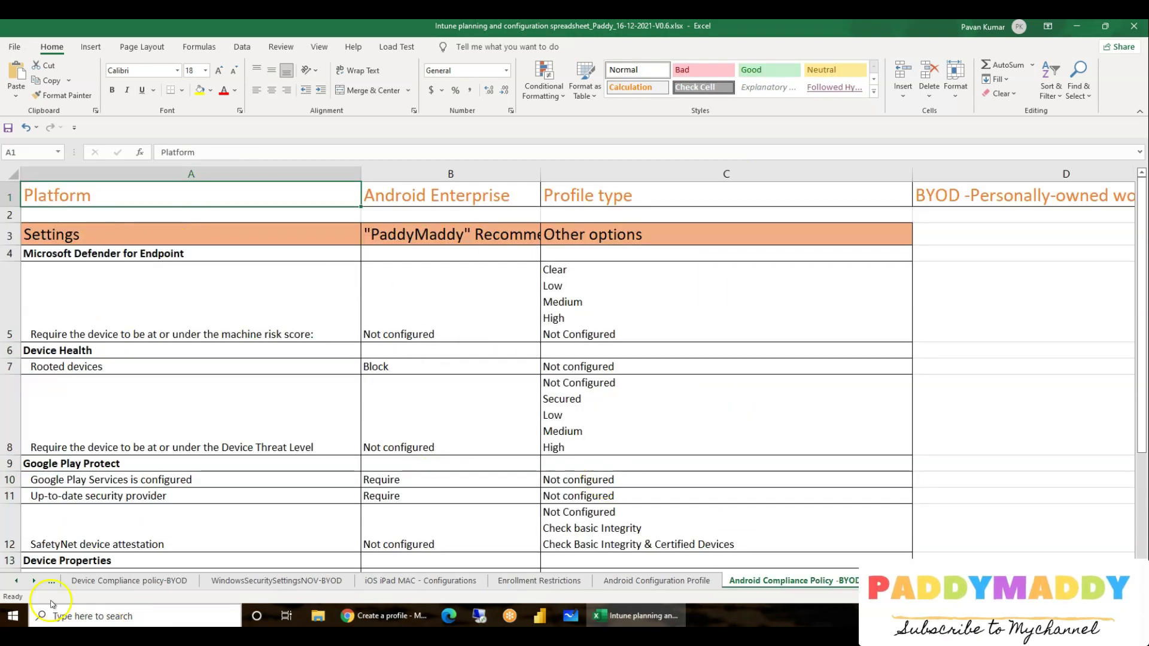
left_click(52, 580)
left_click(52, 581)
left_click(52, 580)
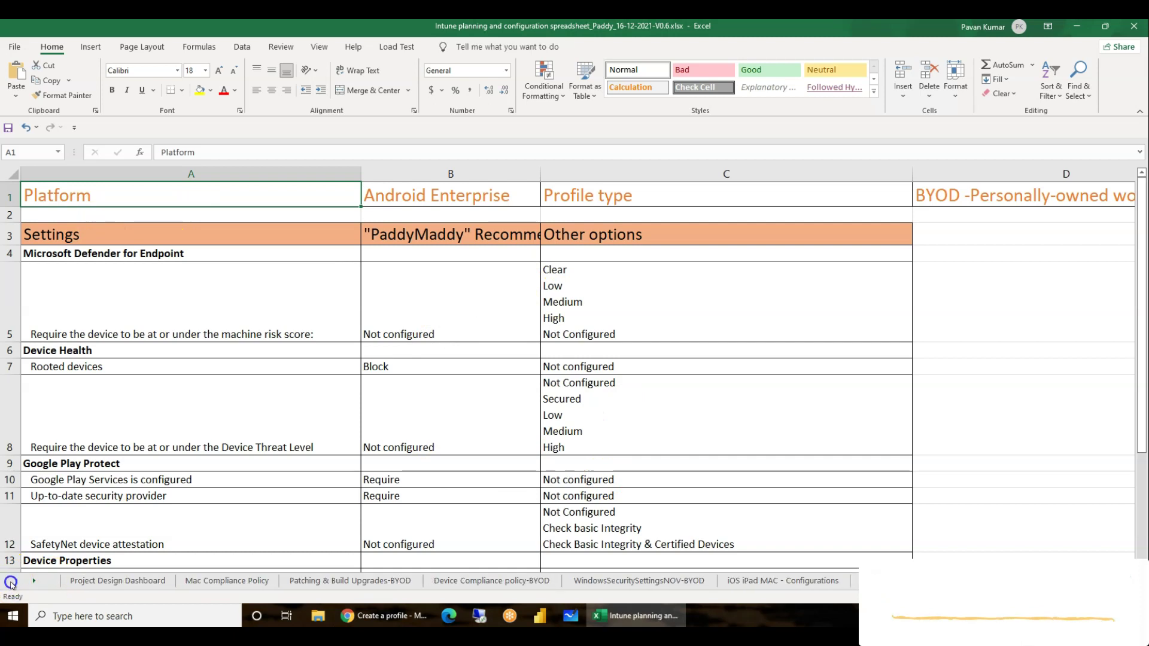
left_click(114, 580)
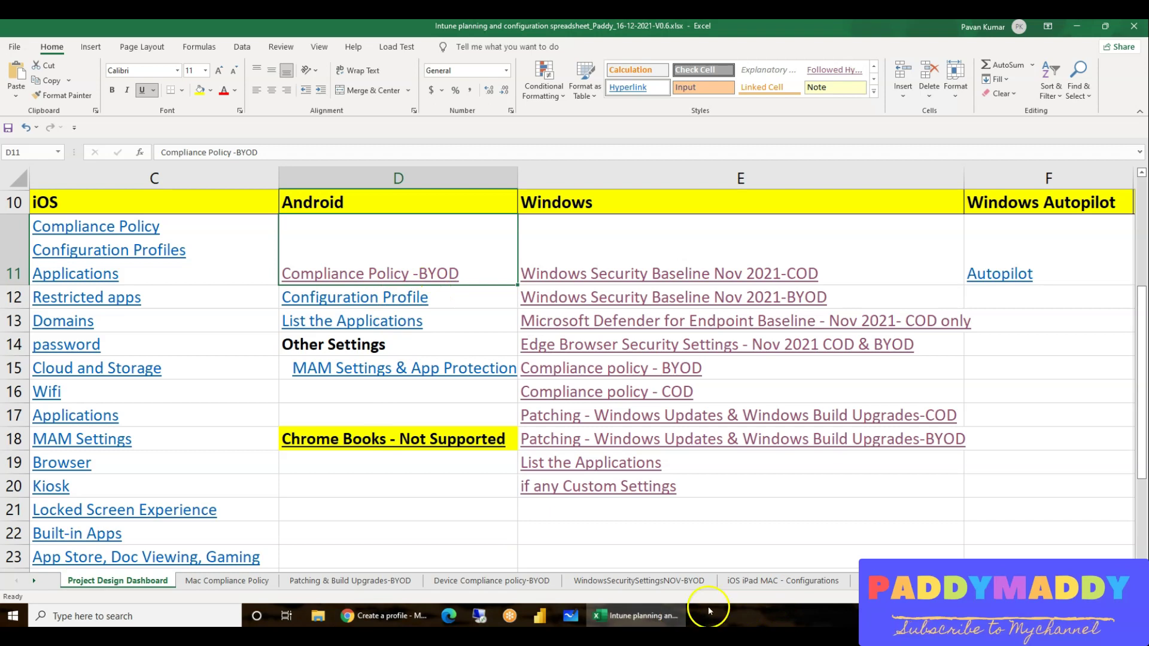
Review the BYOD device restrictions on the Android Configuration Profile sheet through its dashboard link, and return to the Project Design Dashboard.
left_click(358, 302)
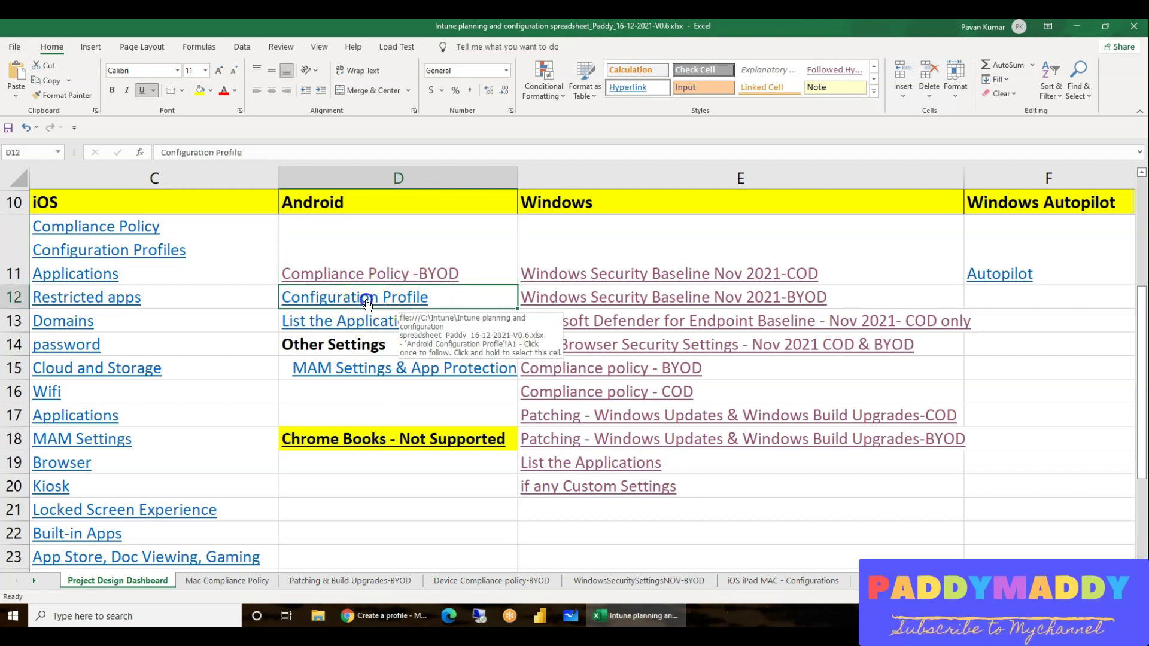
left_click_drag(359, 353, 441, 528)
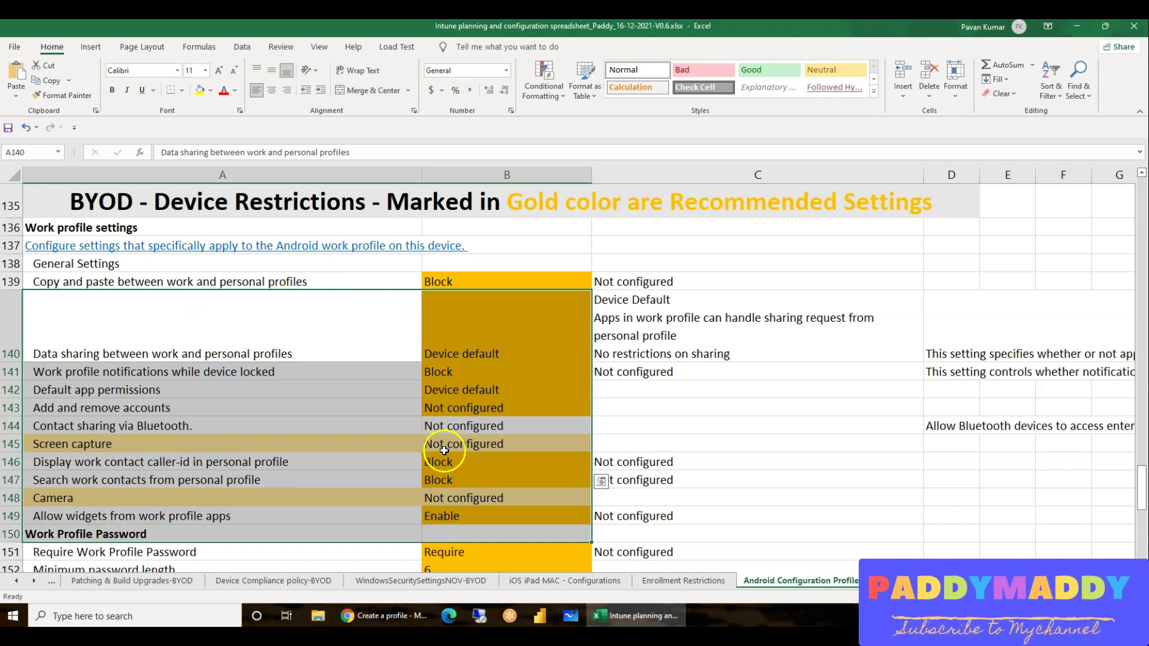
scroll(444, 450, "down", 6)
scroll(463, 486, "down", 3)
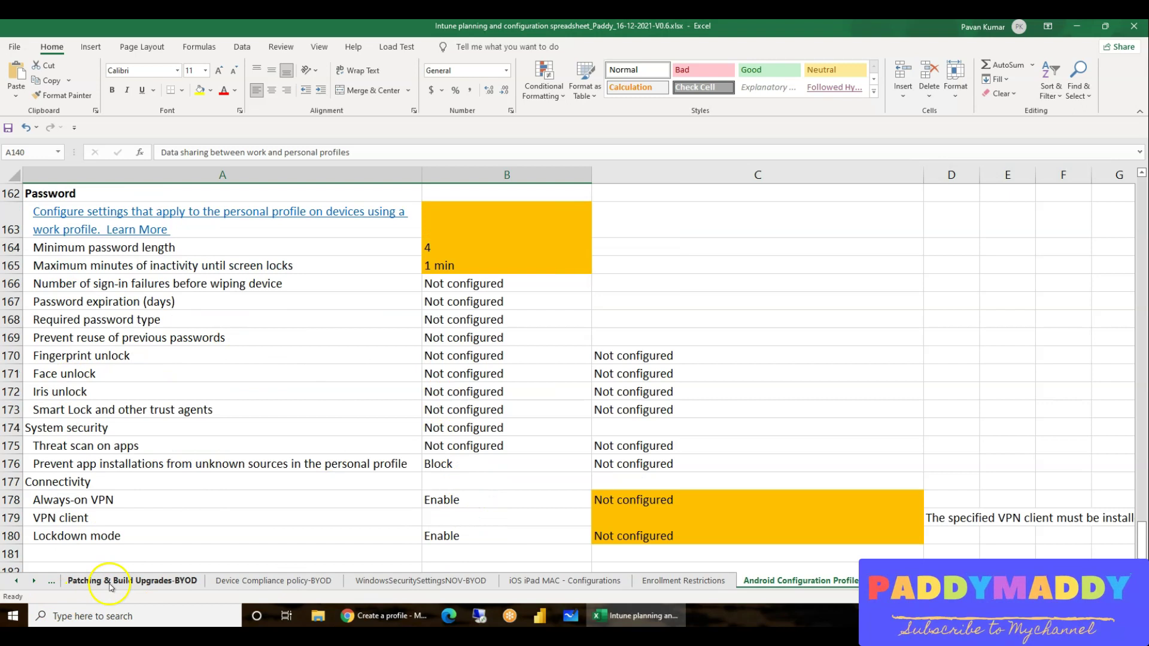
double_click(15, 580)
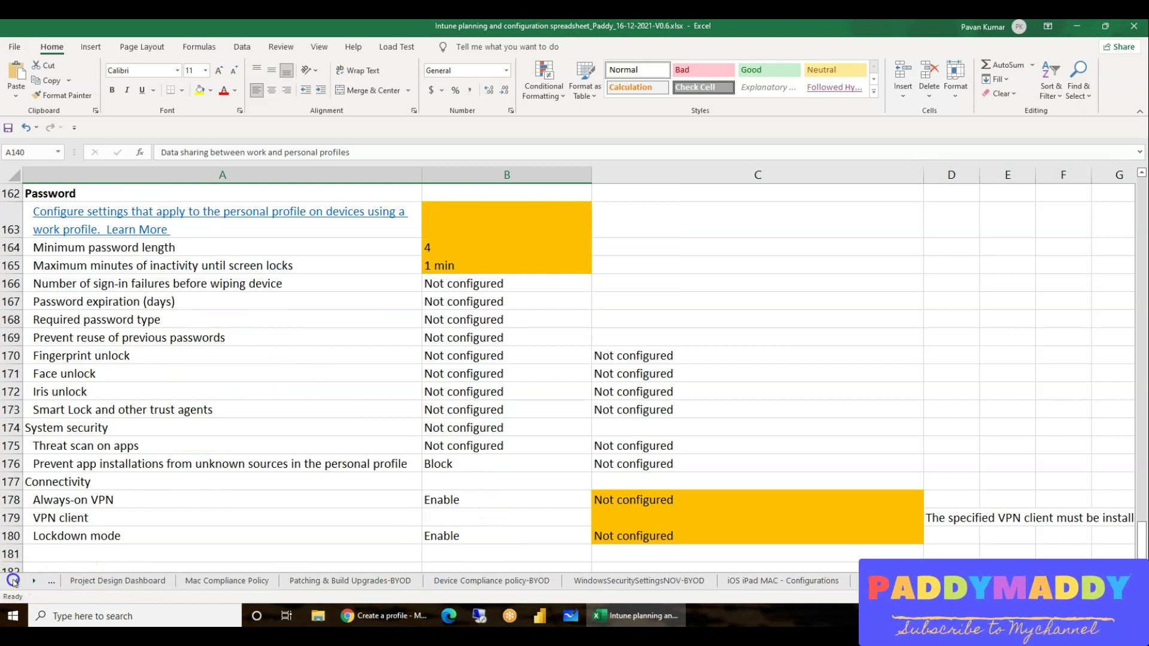
left_click(119, 583)
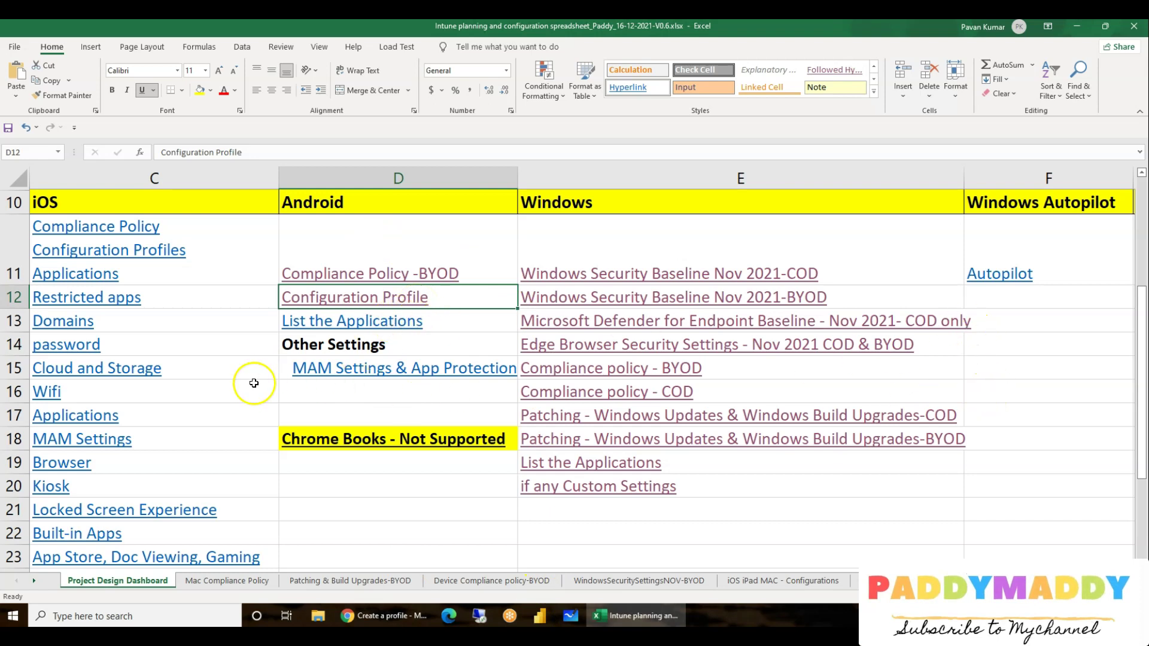
Open the Android MAM Settings & App Protection sheet from the dashboard and highlight A2:C50, from Data protection to Jailbroken/rooted devices.
left_click(419, 379)
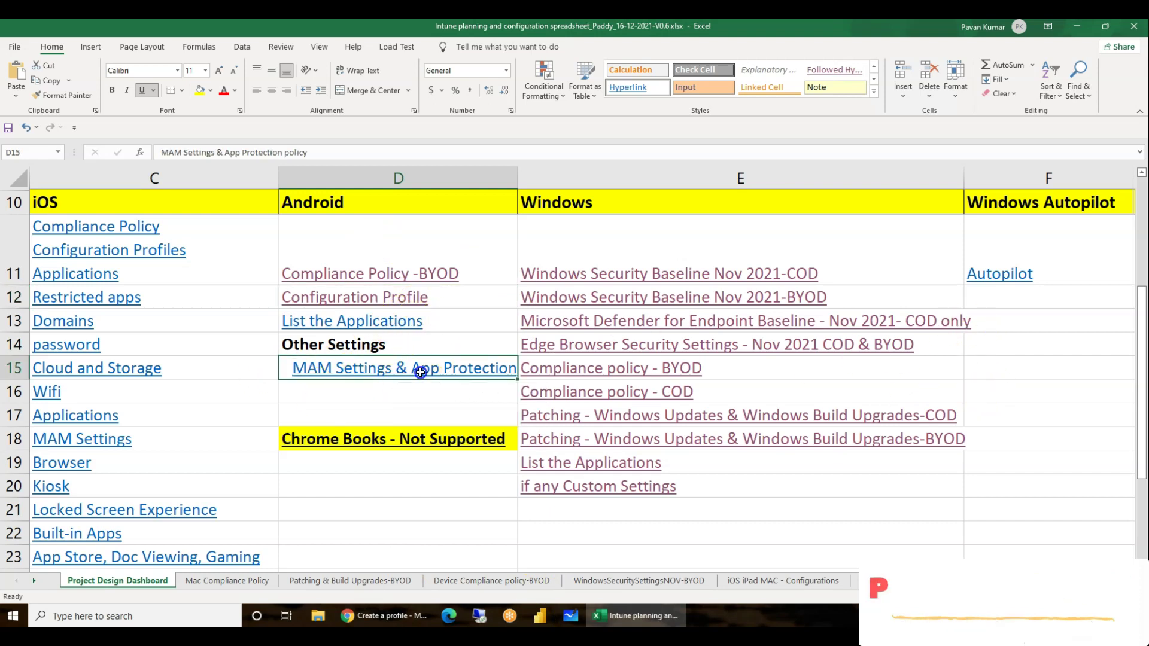
scroll(180, 431, "up", 3)
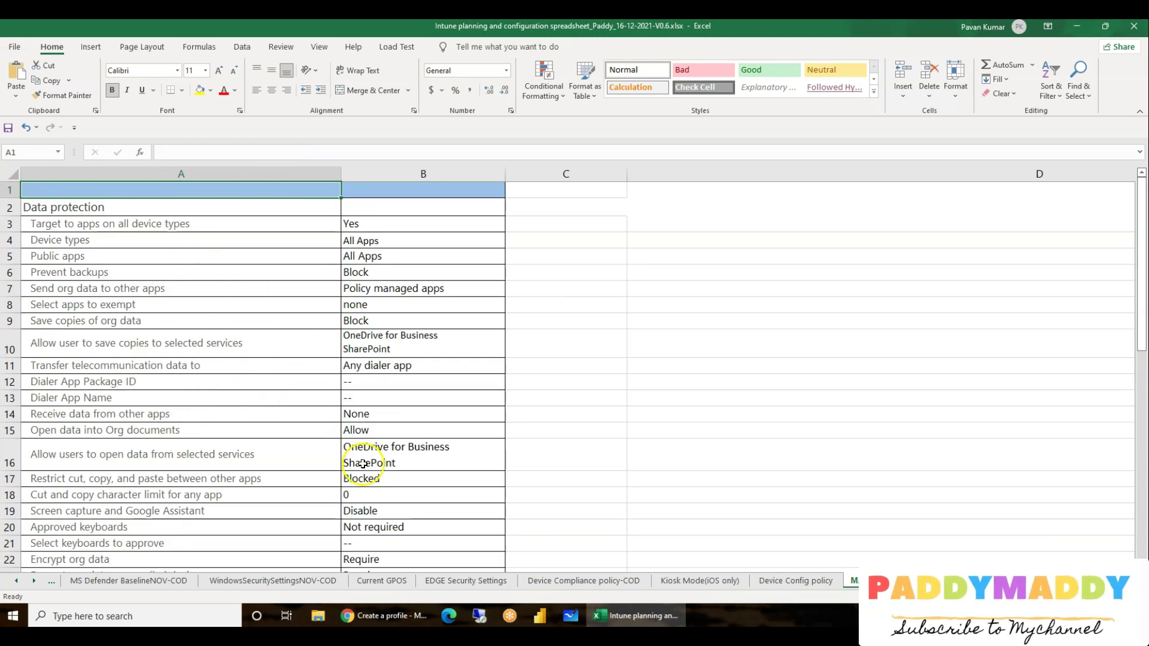
left_click(69, 215)
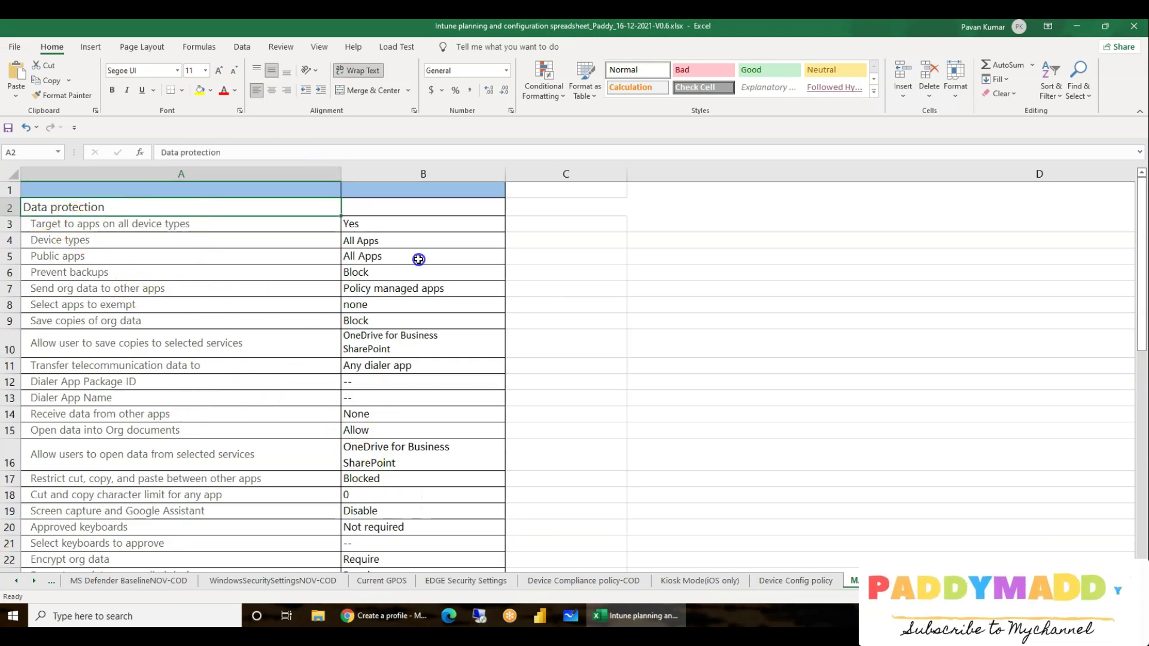
left_click(594, 292)
left_click_drag(82, 211, 455, 547)
scroll(410, 428, "down", 11)
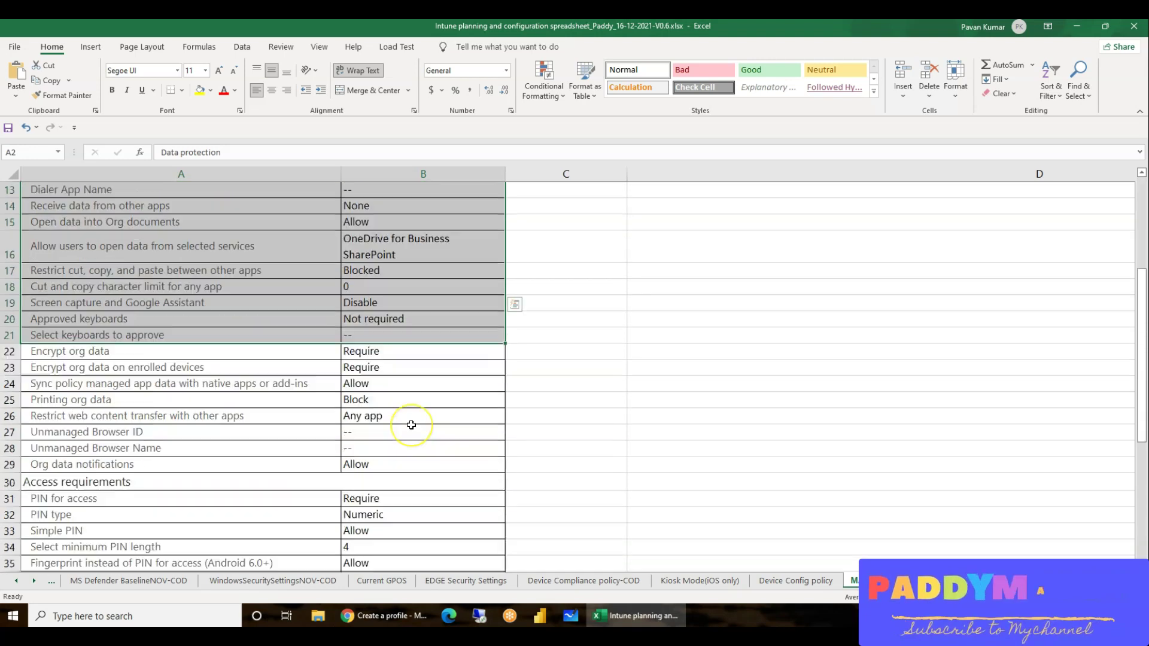
left_click(460, 523)
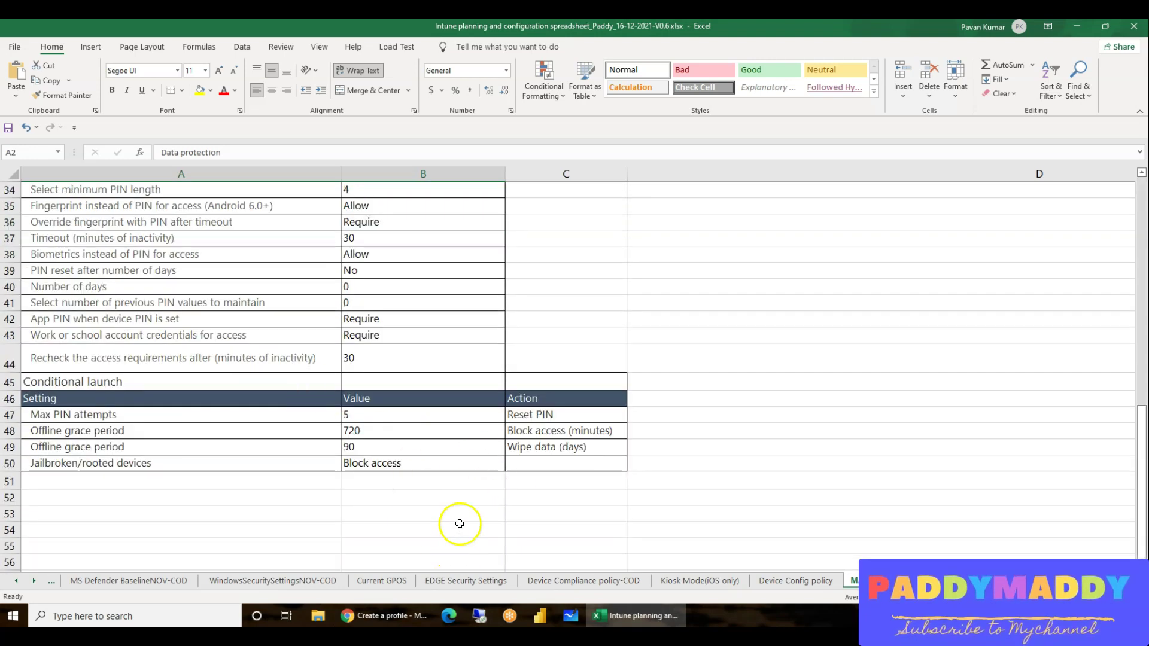
left_click(585, 459, "shift")
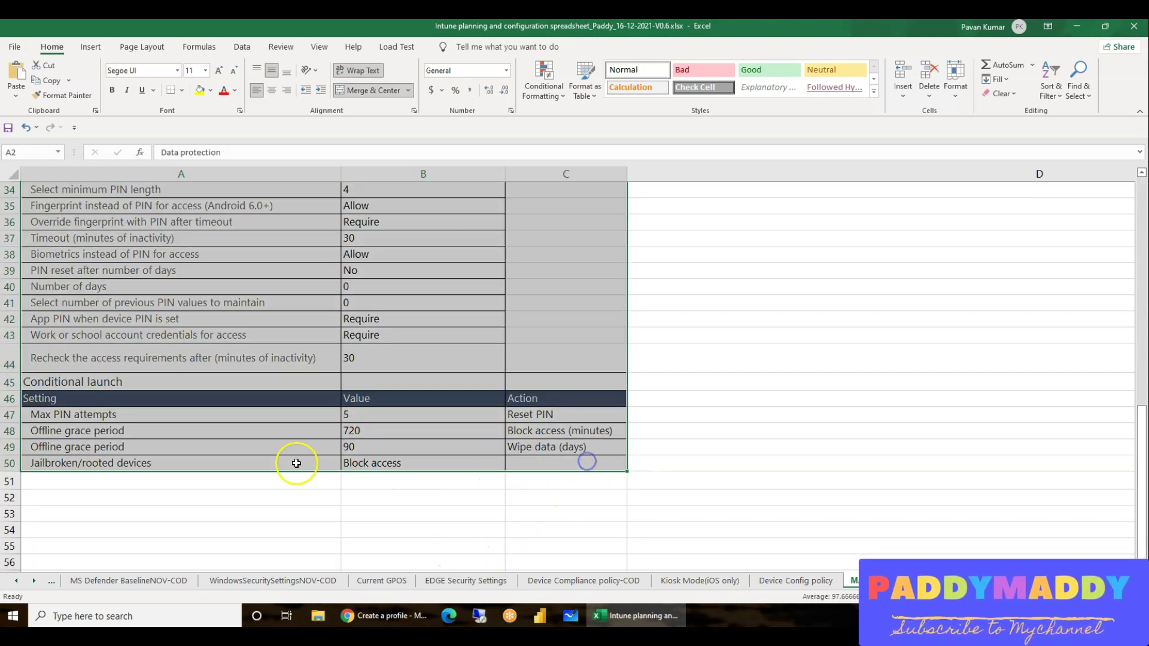
Return to the Data protection section and highlight the Device types row and its value in B4.
scroll(295, 468, "up", 8)
scroll(344, 371, "up", 3)
left_click(377, 383)
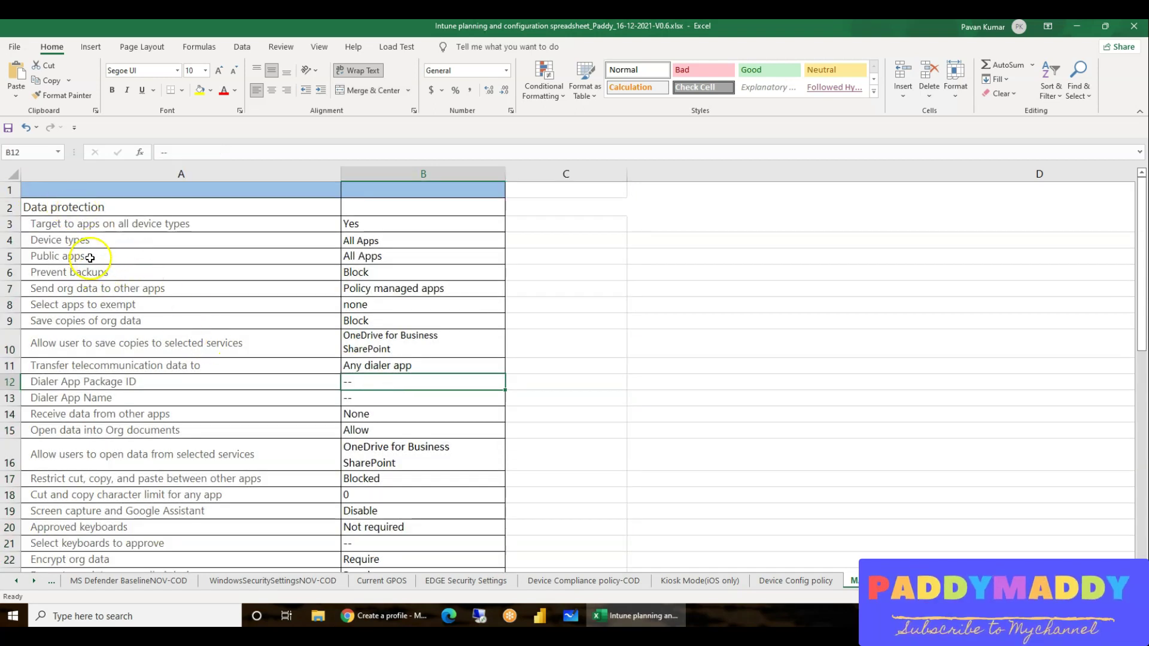
left_click_drag(376, 240, 126, 246)
left_click(379, 241)
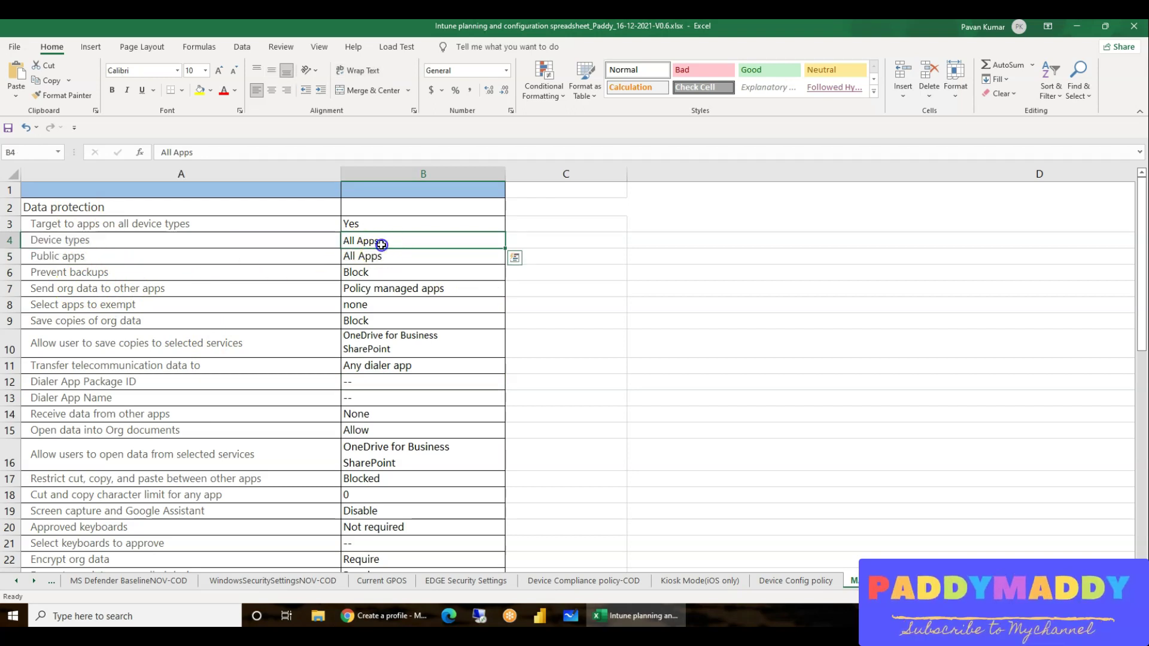
double_click(417, 240)
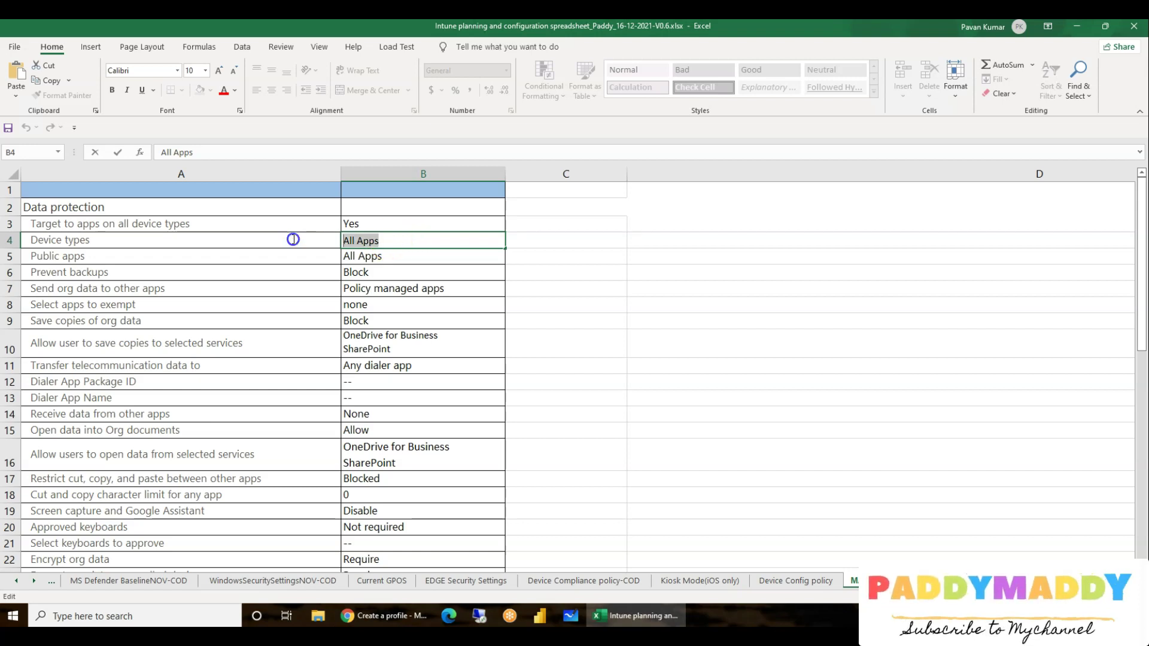
Review the selected services values in B10 and B16 and the Save copies of org data setting in row 9.
left_click(423, 345)
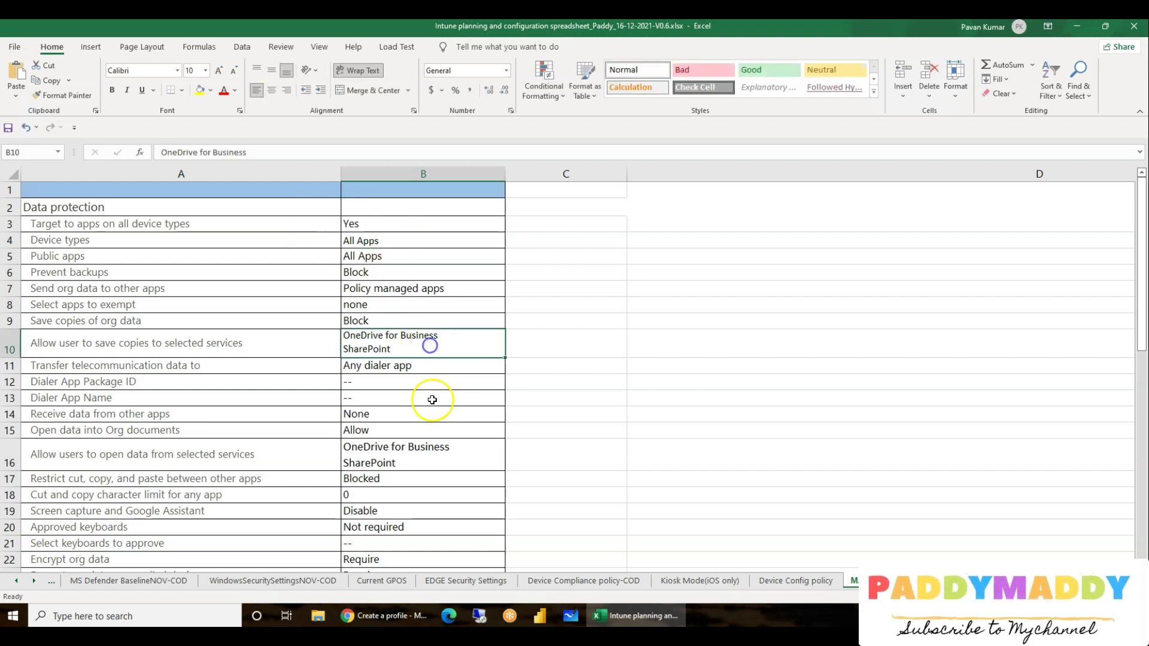
left_click(397, 453)
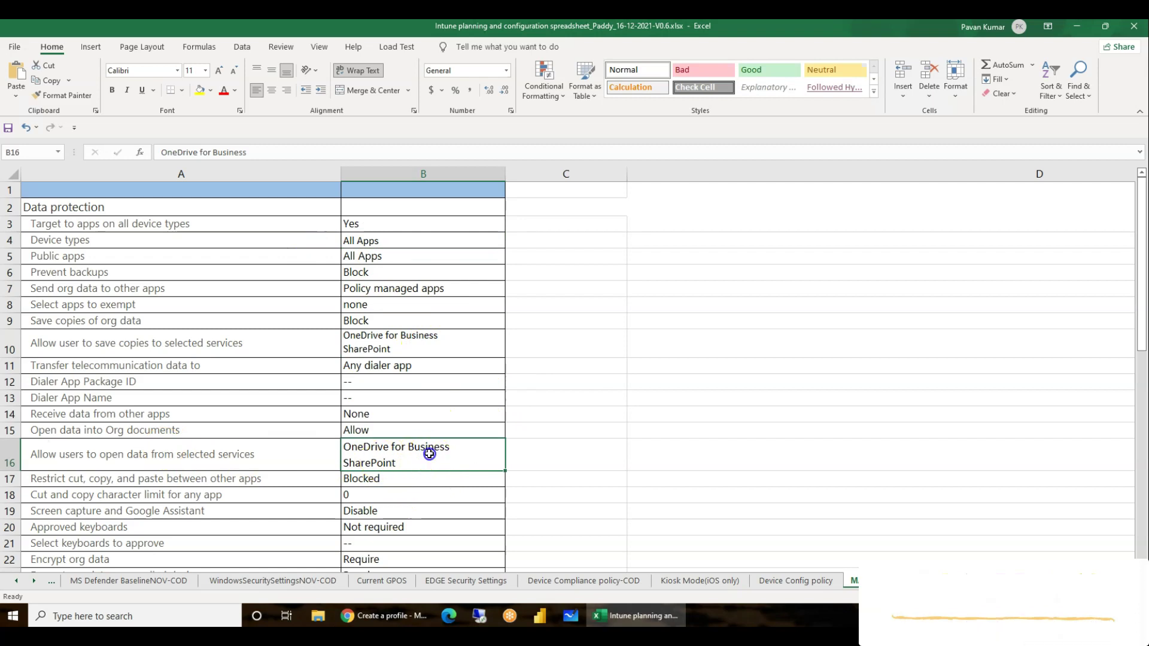
double_click(429, 453)
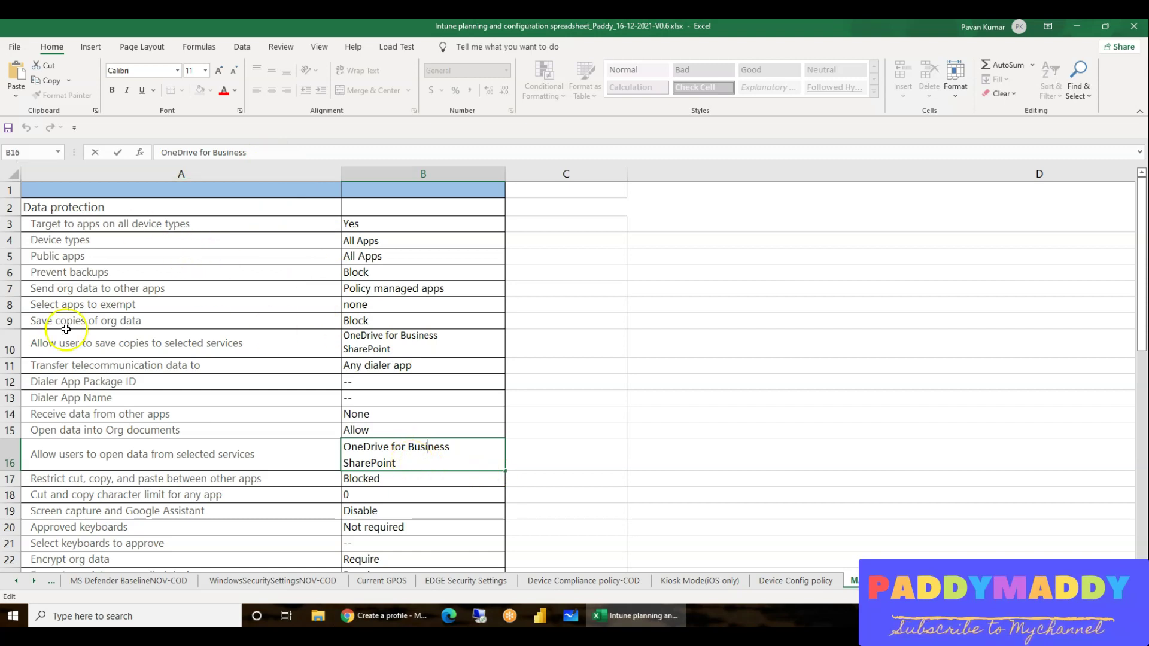
left_click(90, 324)
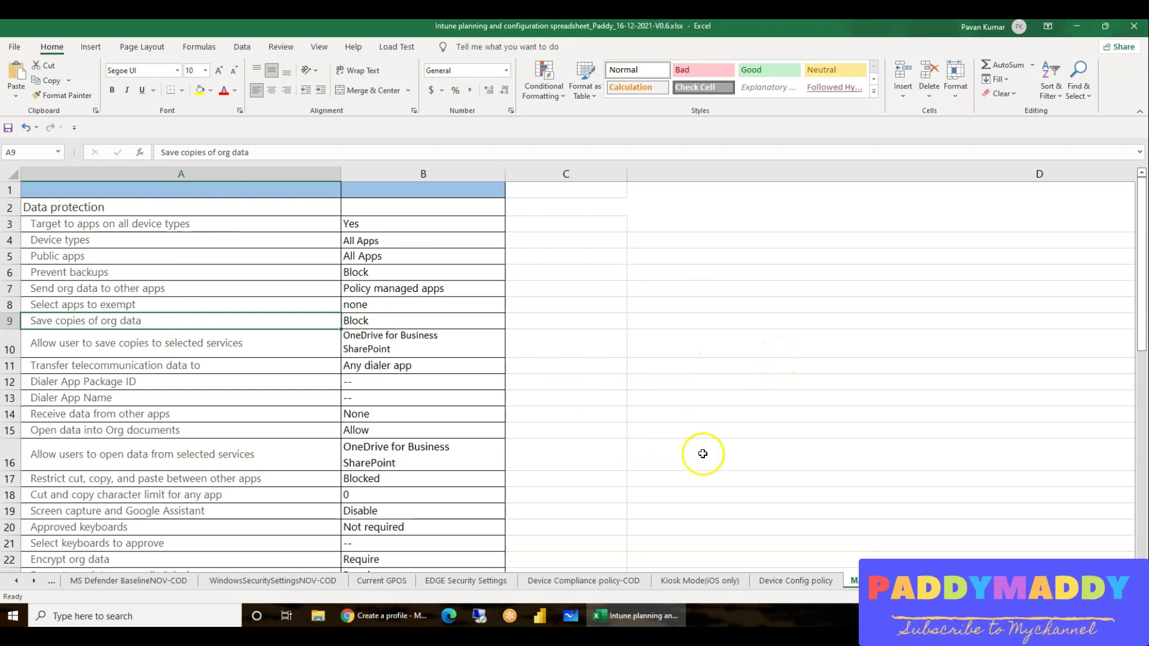
left_click(379, 322)
scroll(359, 431, "down", 3)
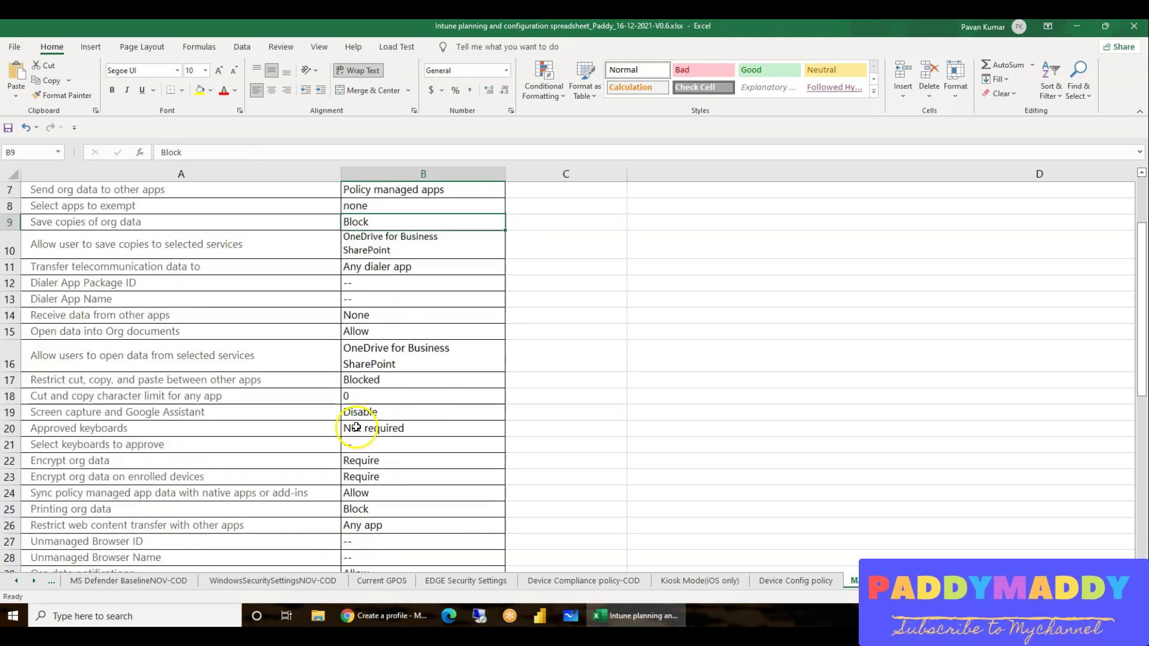
Review the remaining Data protection settings, from Receive data from other apps down to Unmanaged Browser Name.
left_click(153, 350)
left_click(157, 396)
left_click(189, 509)
scroll(268, 459, "down", 3)
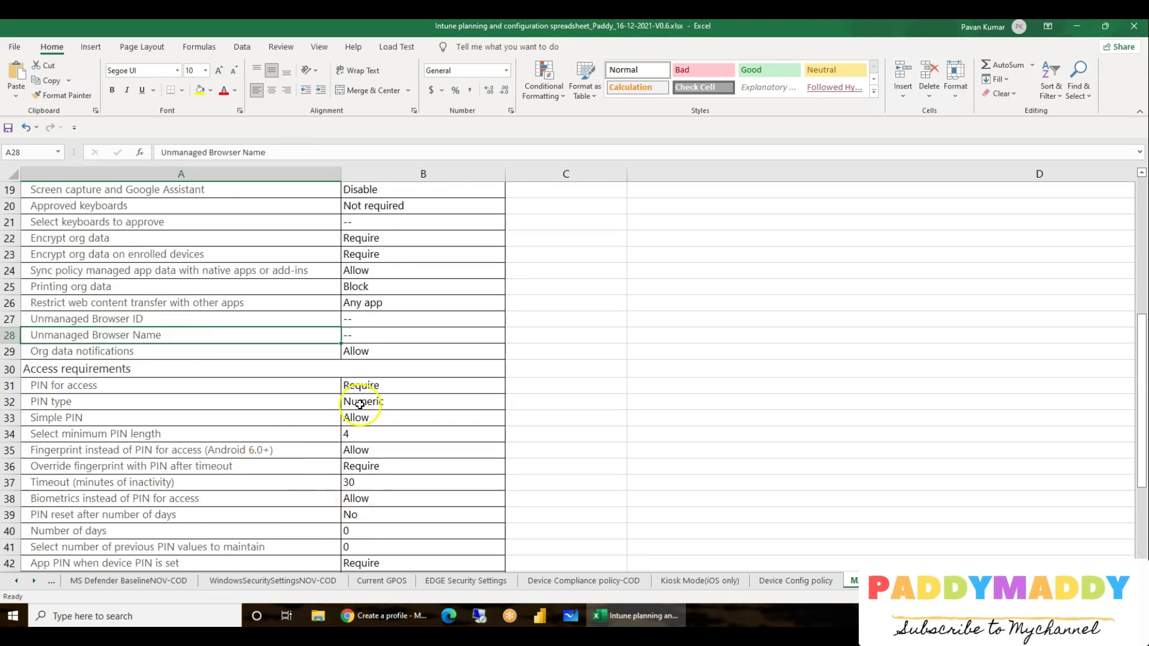
Make the Access requirements heading in A30 bold.
scroll(359, 413, "down", 2)
left_click(77, 273)
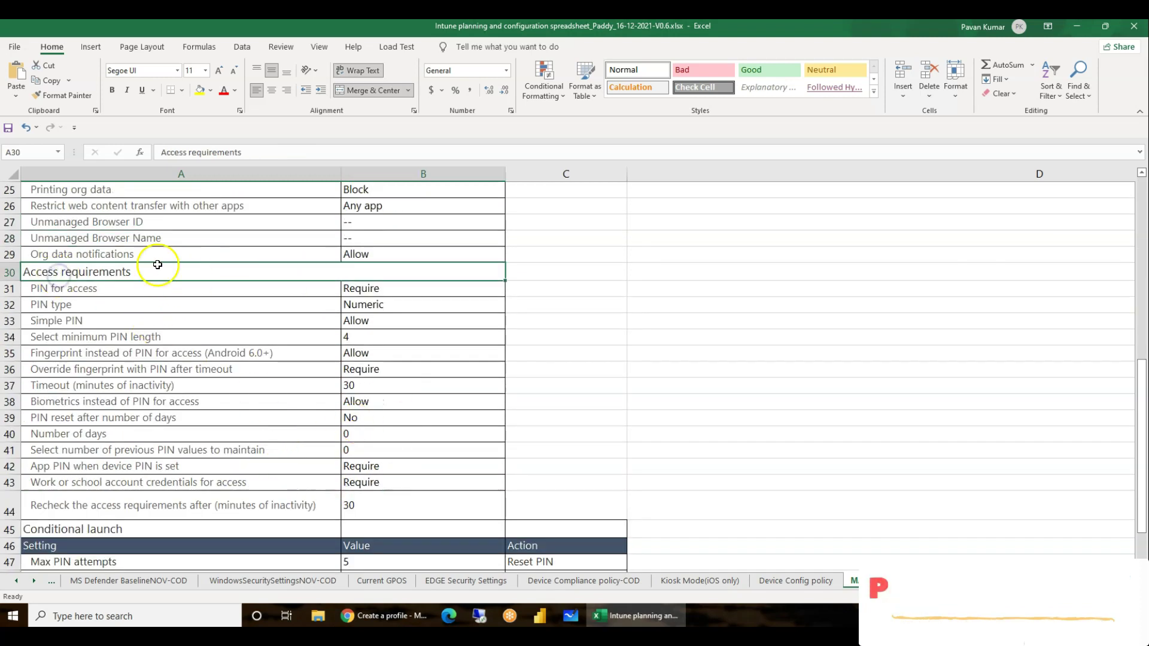
left_click(116, 90)
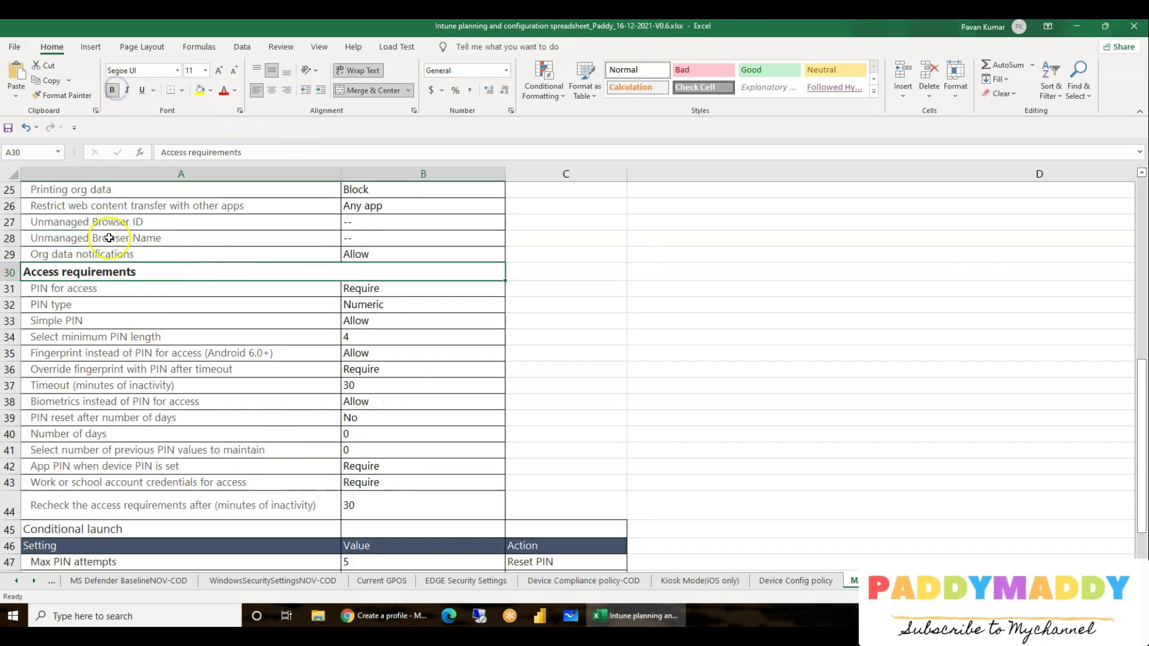
Review the PIN for access and PIN type settings and the Conditional launch section, and return to the start of the sheet.
left_click(114, 288)
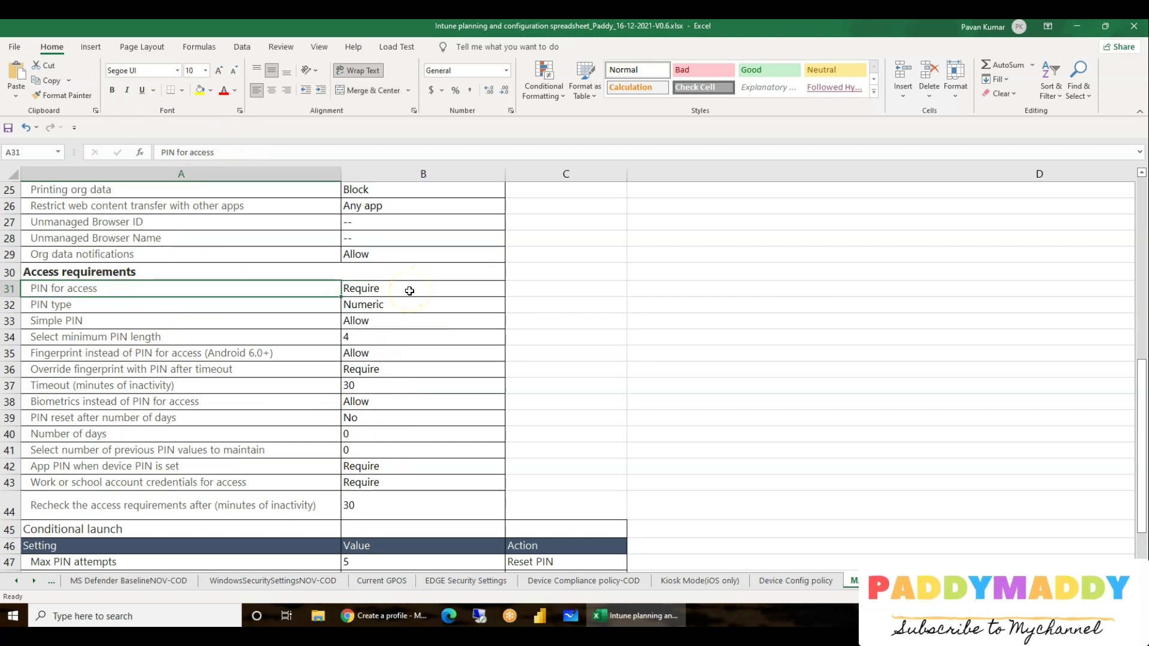
left_click(405, 308)
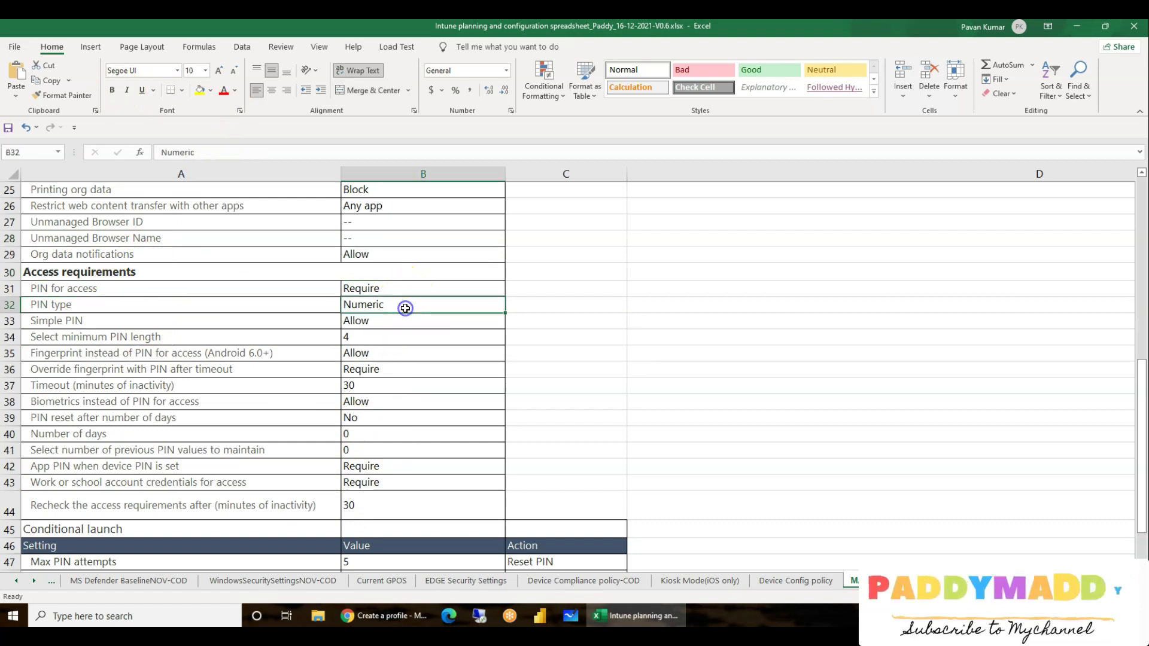
left_click(406, 289)
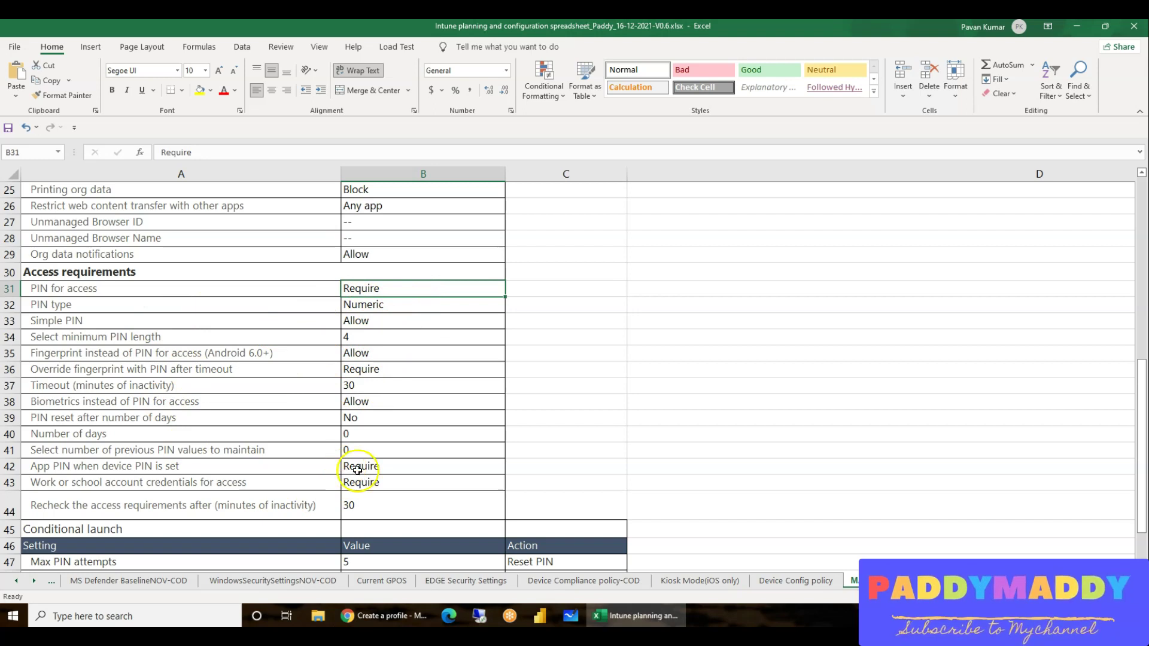
scroll(281, 383, "down", 2)
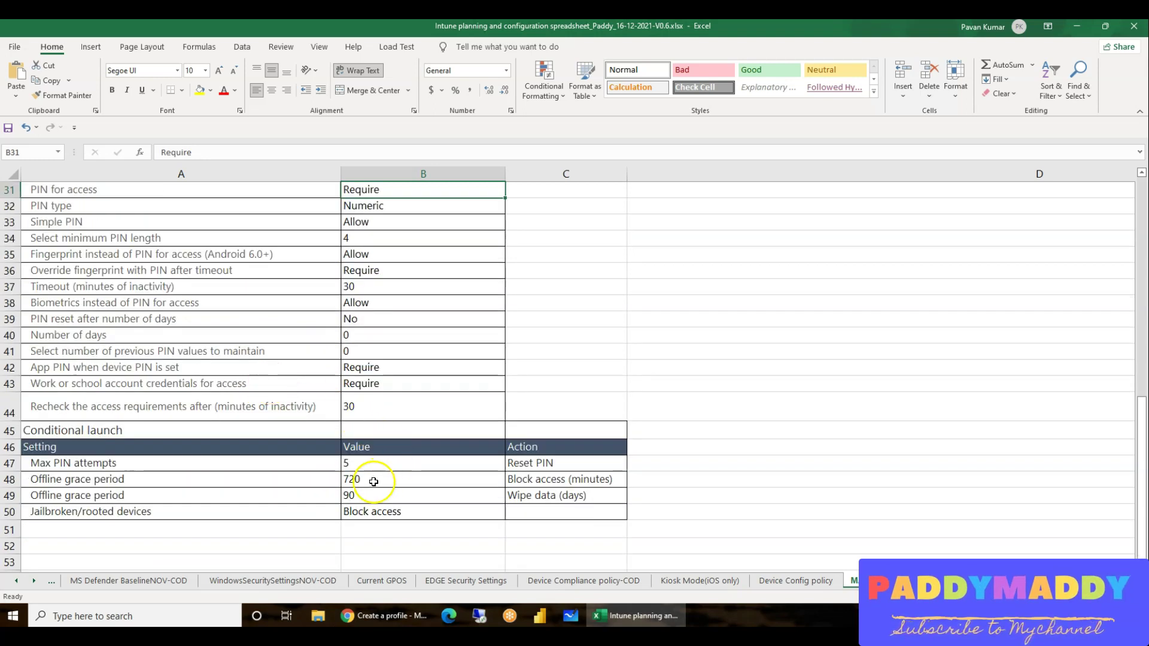
scroll(300, 428, "up", 10)
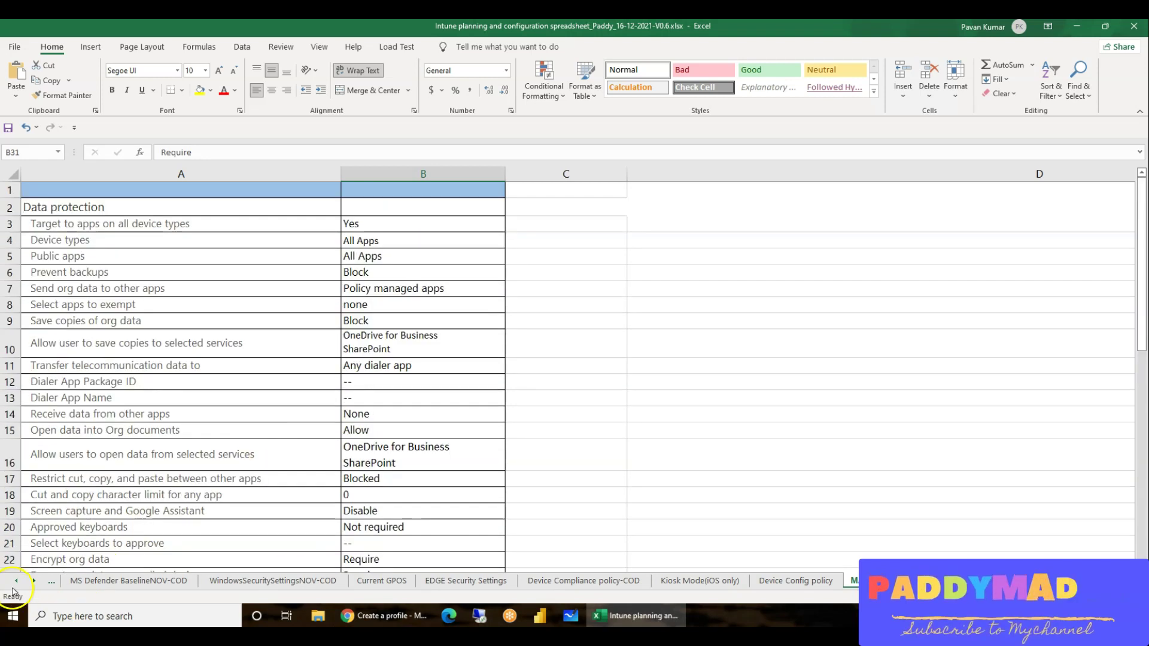
Return to the Project Design Dashboard and look over its platform columns, from the Mac compliance policy to Enrollment Restrictions.
left_click(16, 582)
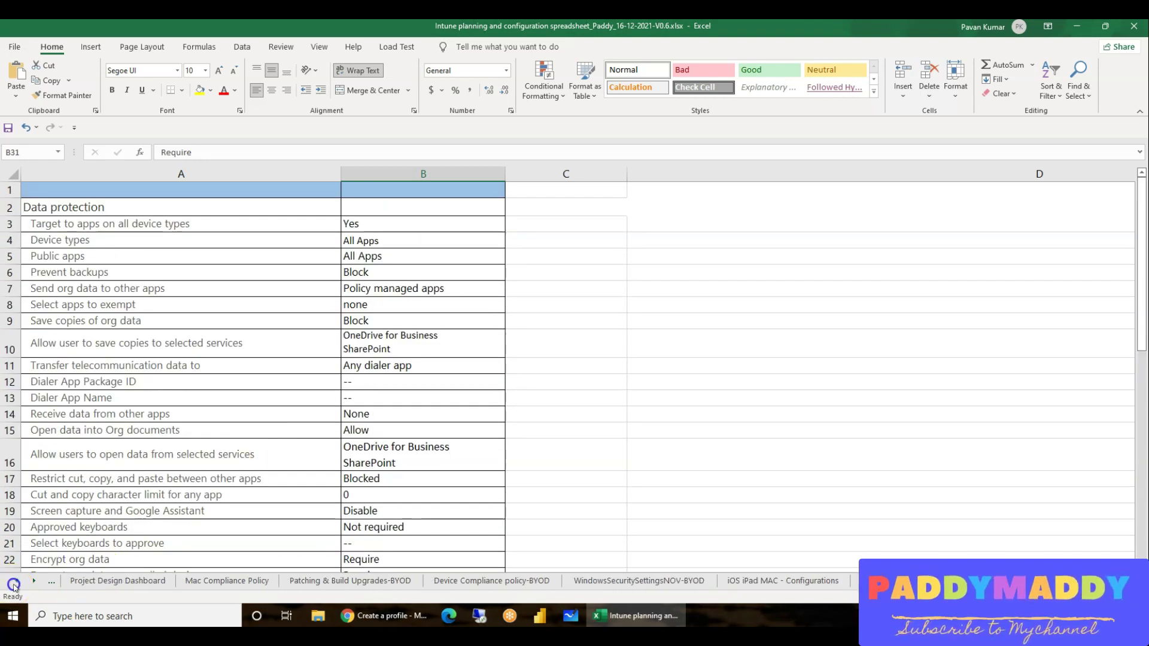
left_click(116, 580)
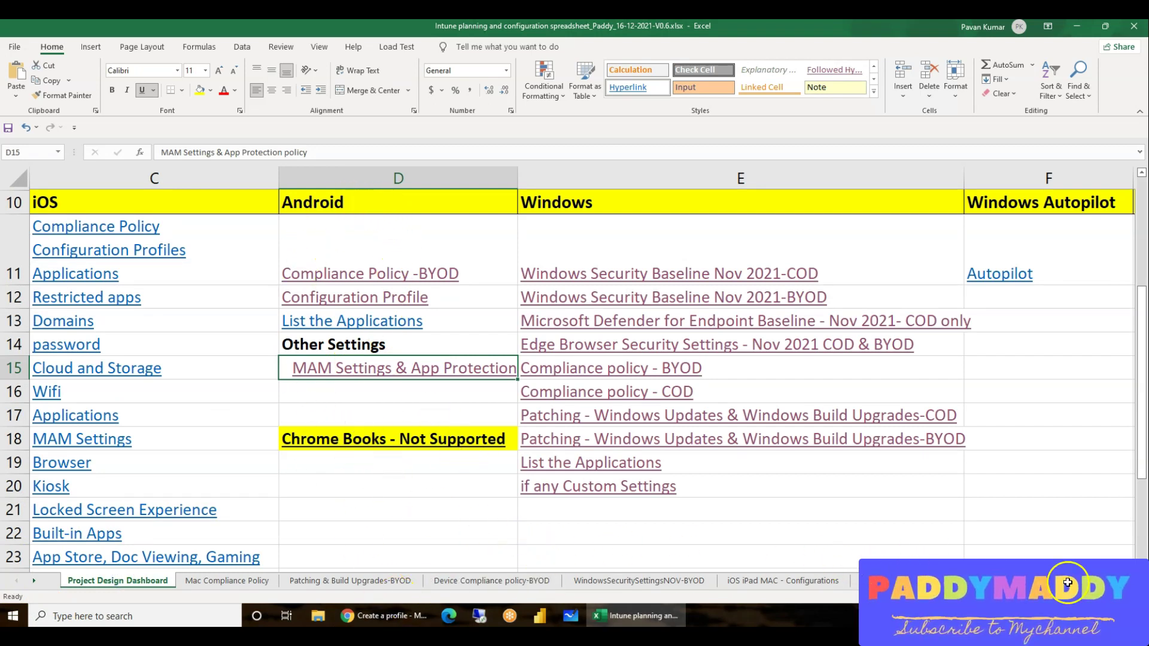
scroll(1057, 586, "left", 1)
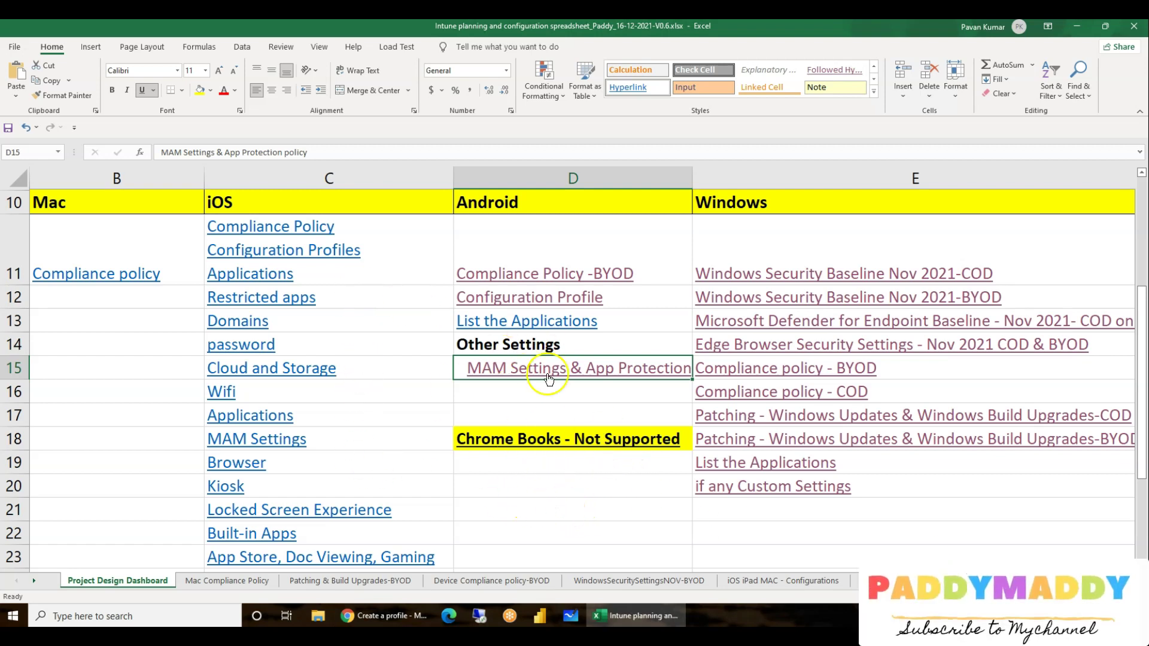
left_click_drag(371, 210, 335, 206)
left_click(118, 419)
left_click_drag(102, 208, 102, 290)
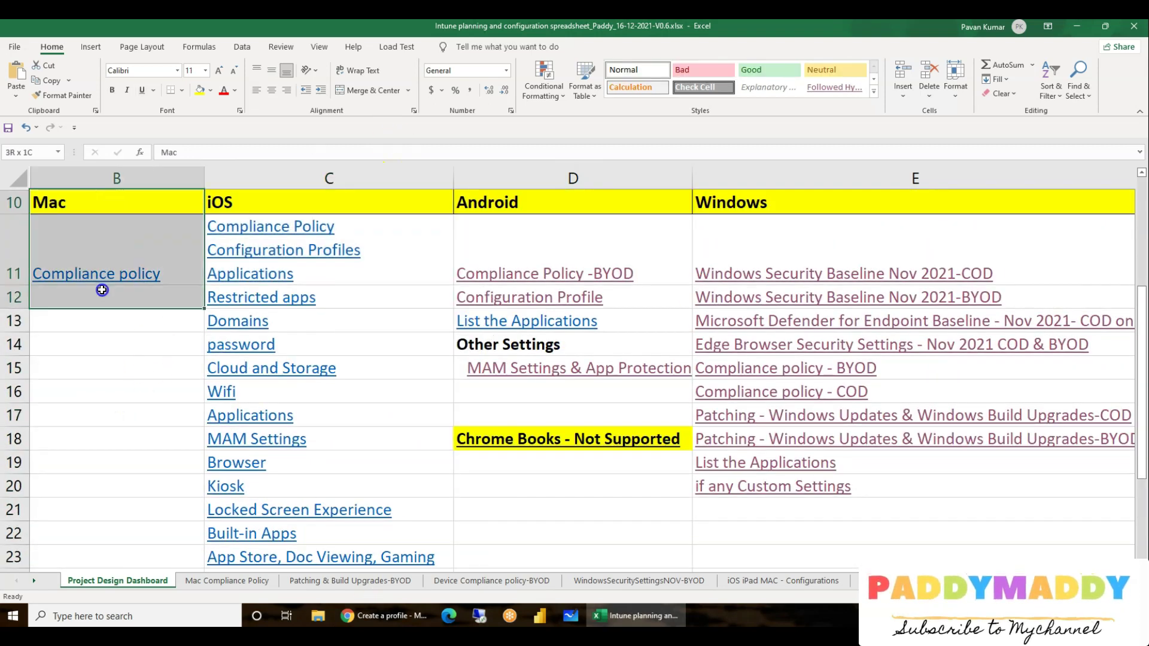
left_click(103, 460)
left_click_drag(1056, 583, 1099, 582)
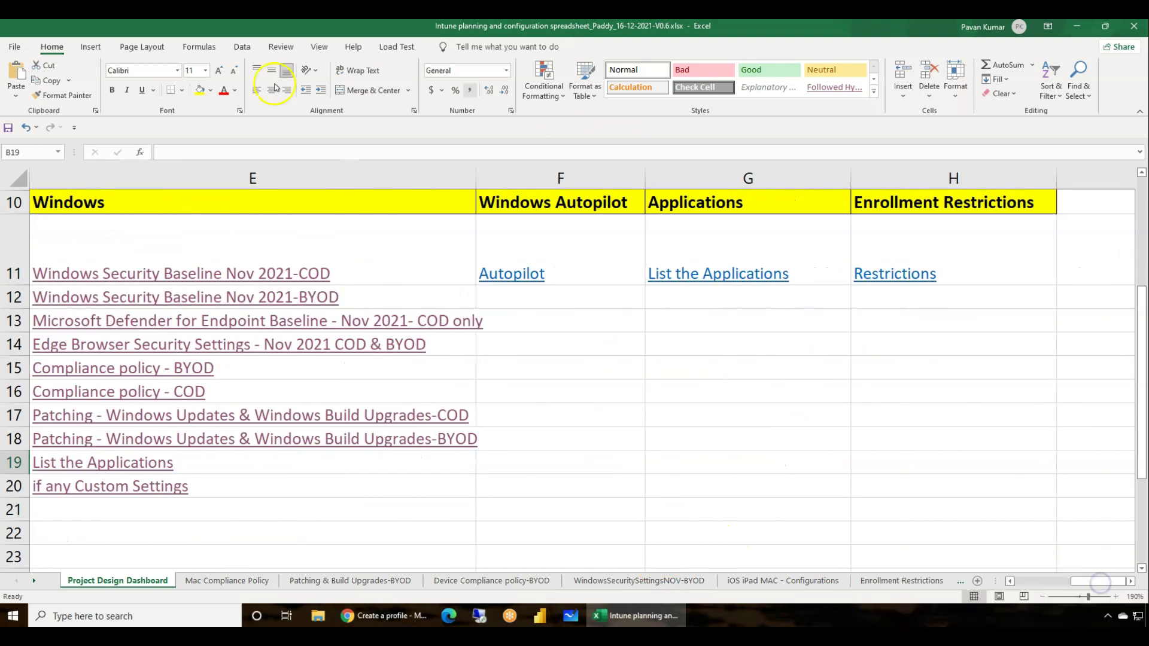
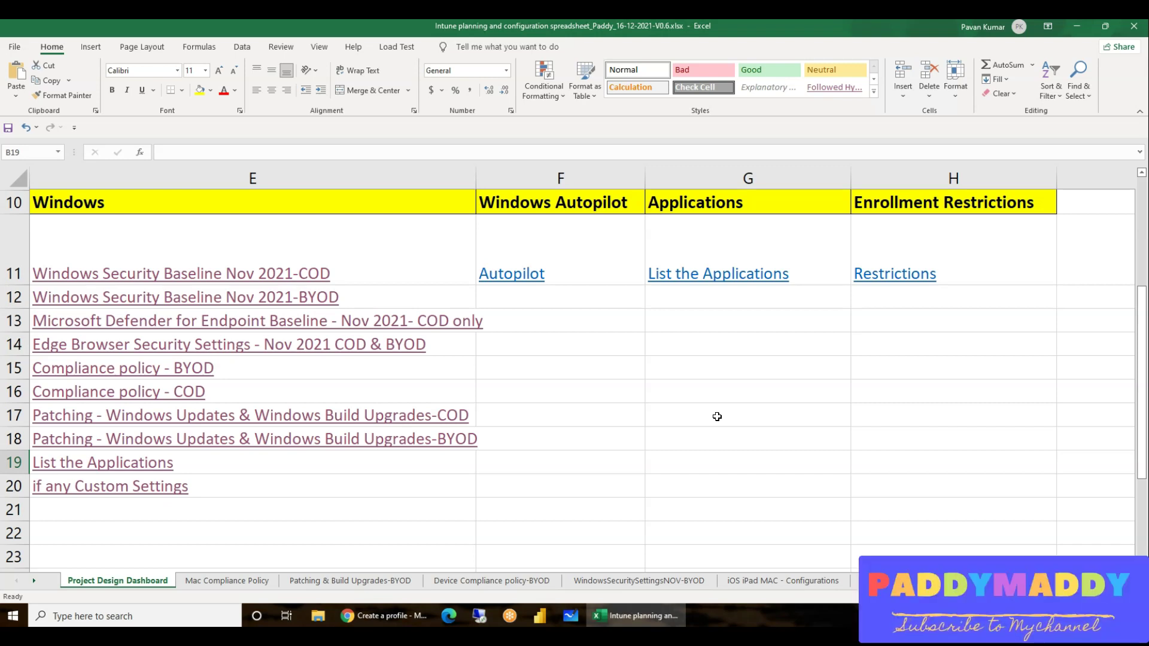
Switch to Endpoint Manager in the browser and return to the admin center home page, discarding the unsaved profile.
left_click(383, 616)
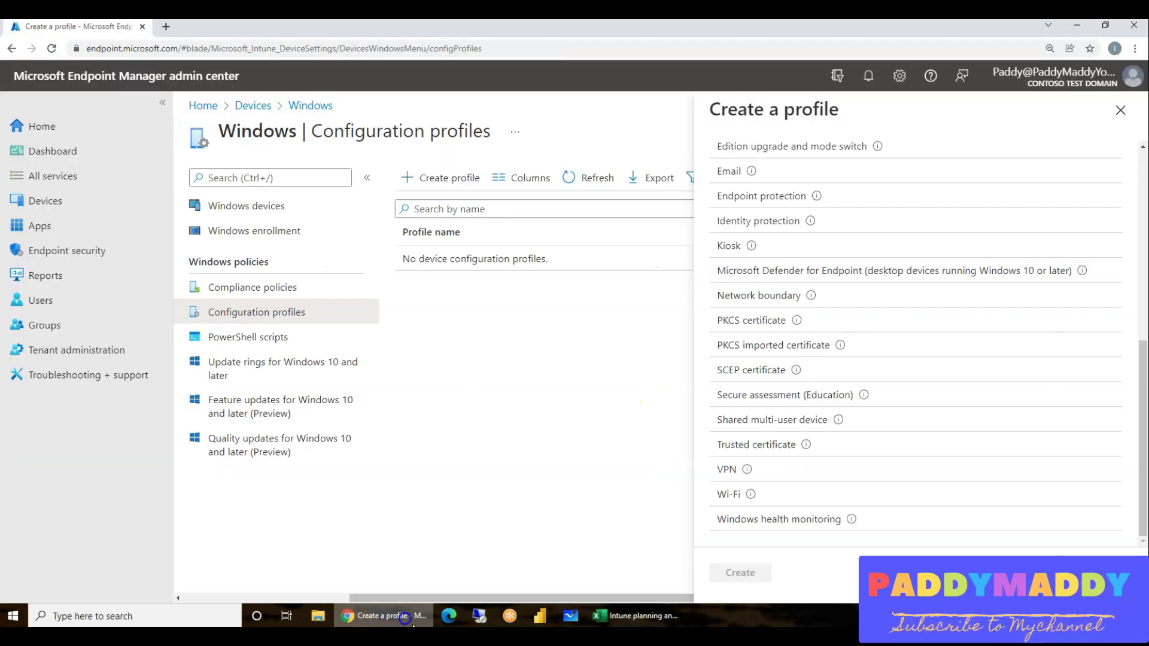
left_click(65, 80)
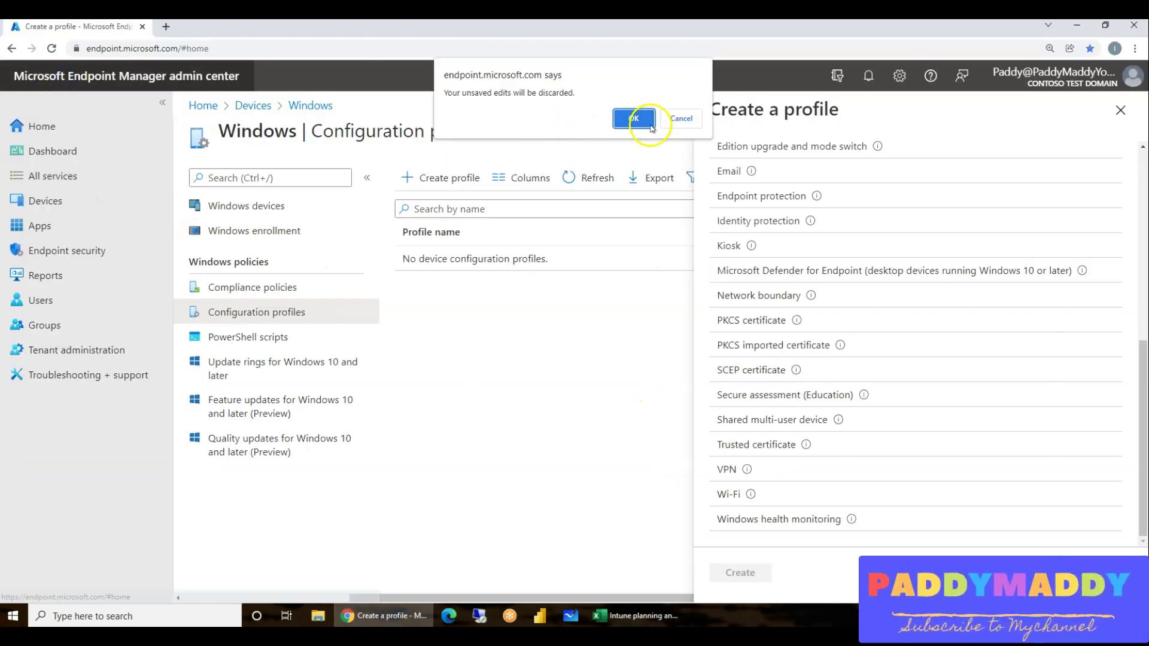
left_click(627, 117)
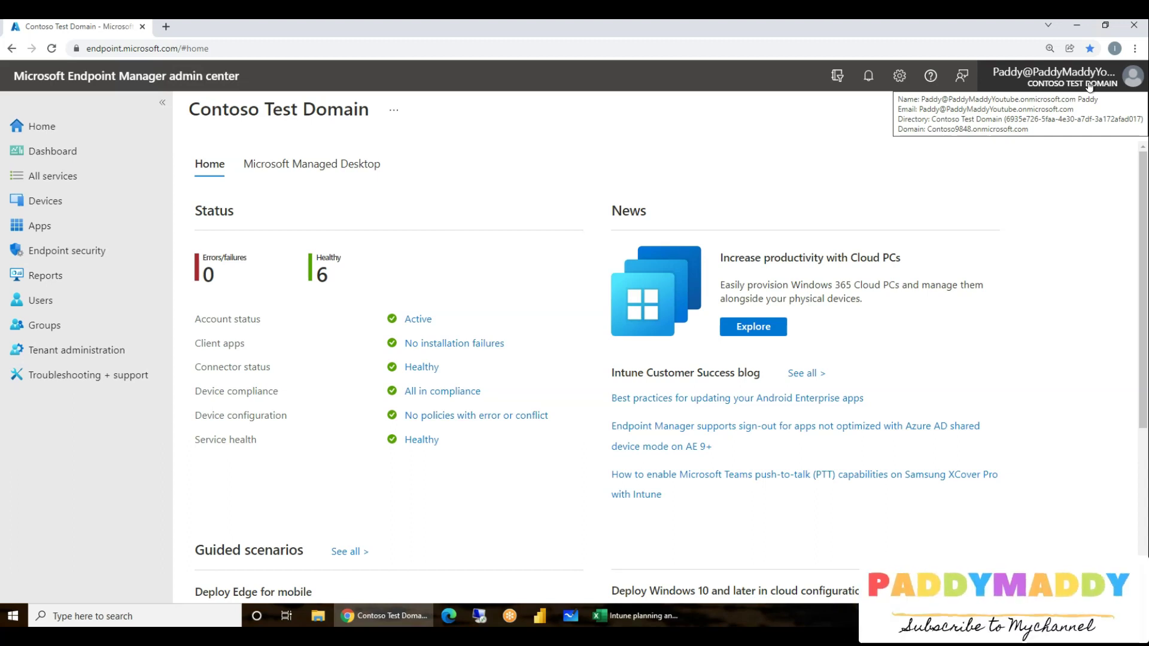
Open portal.azure.com in a new browser tab and go to the Azure Active Directory overview.
left_click(165, 28)
type("porta")
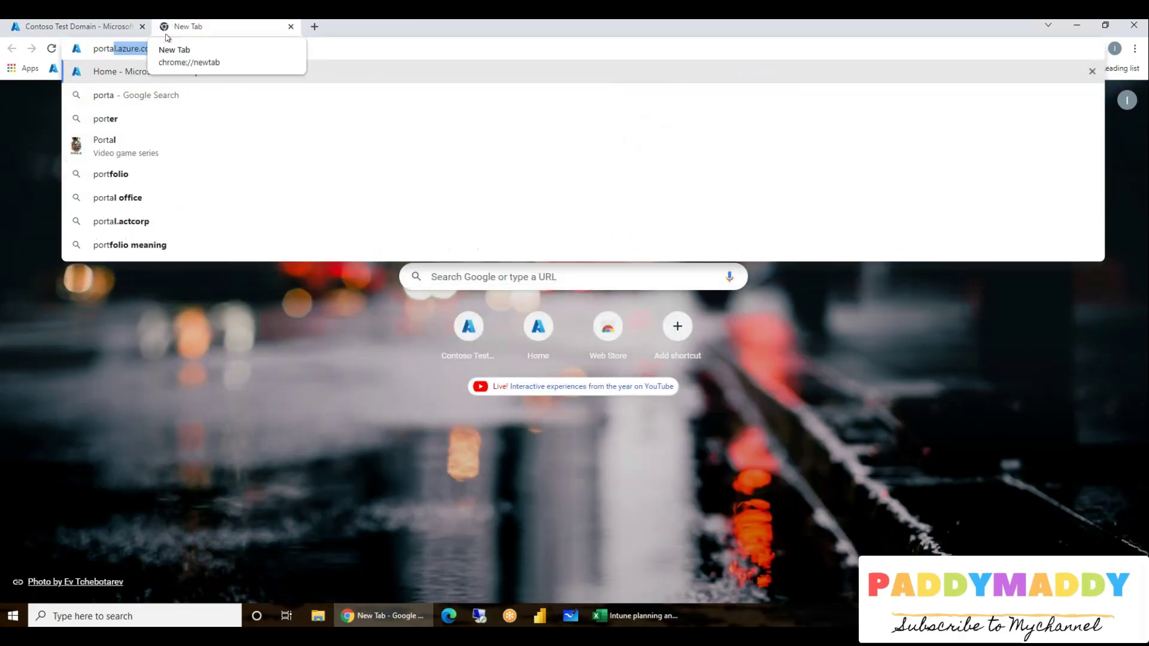
key("Return")
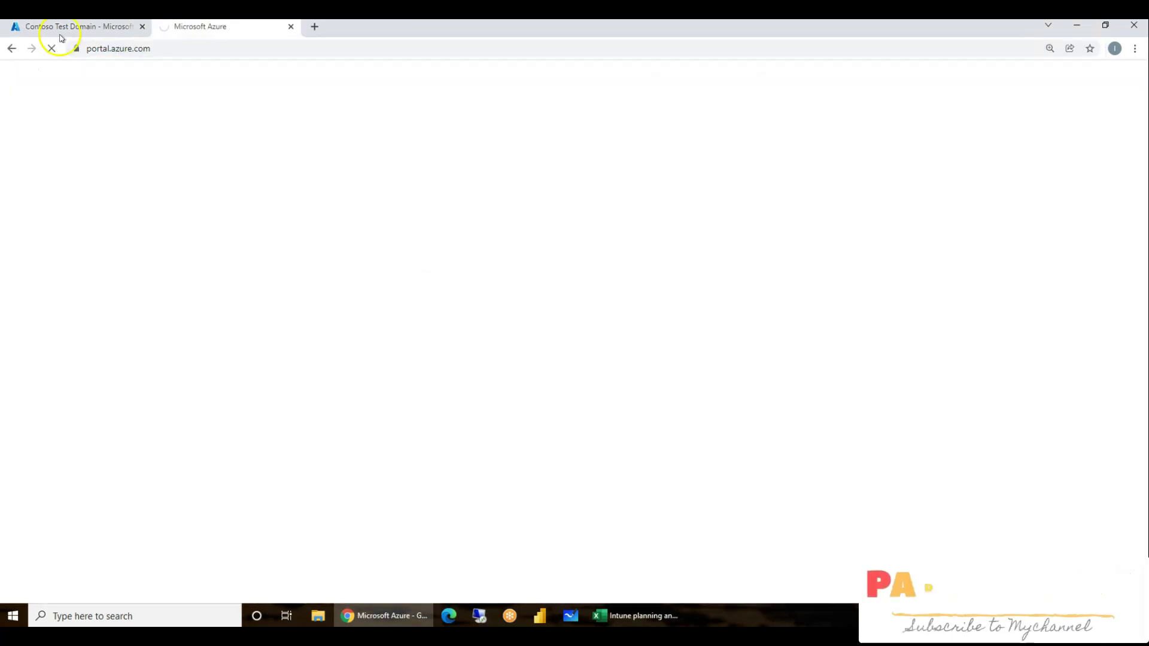
scroll(510, 482, "down", 2)
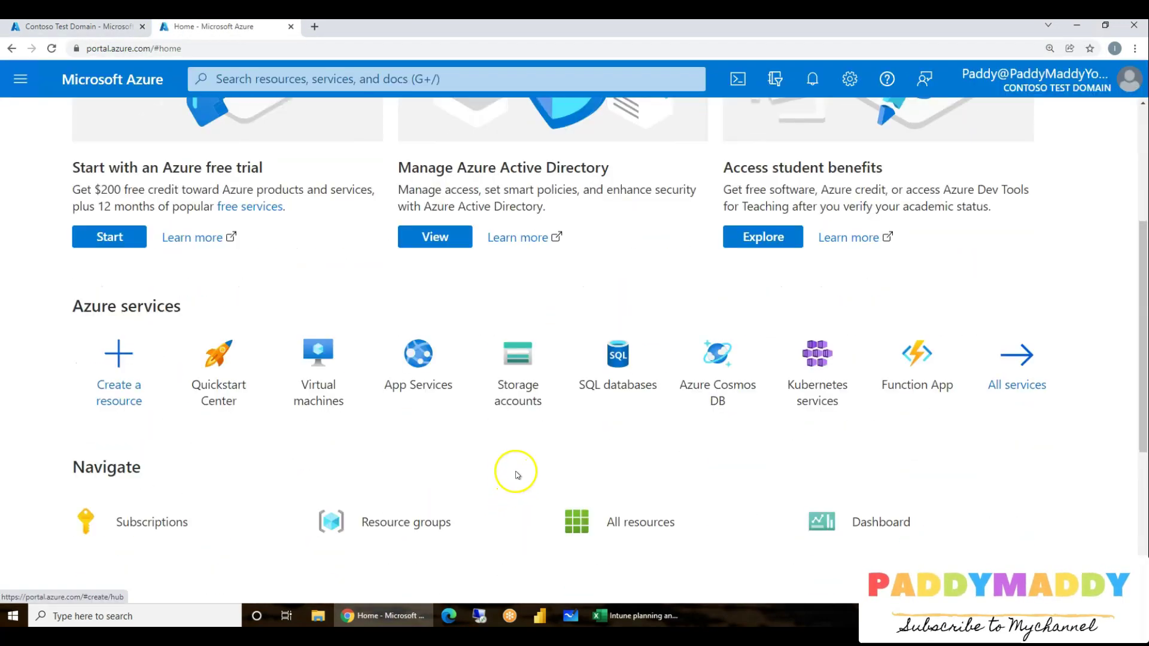
left_click(11, 47)
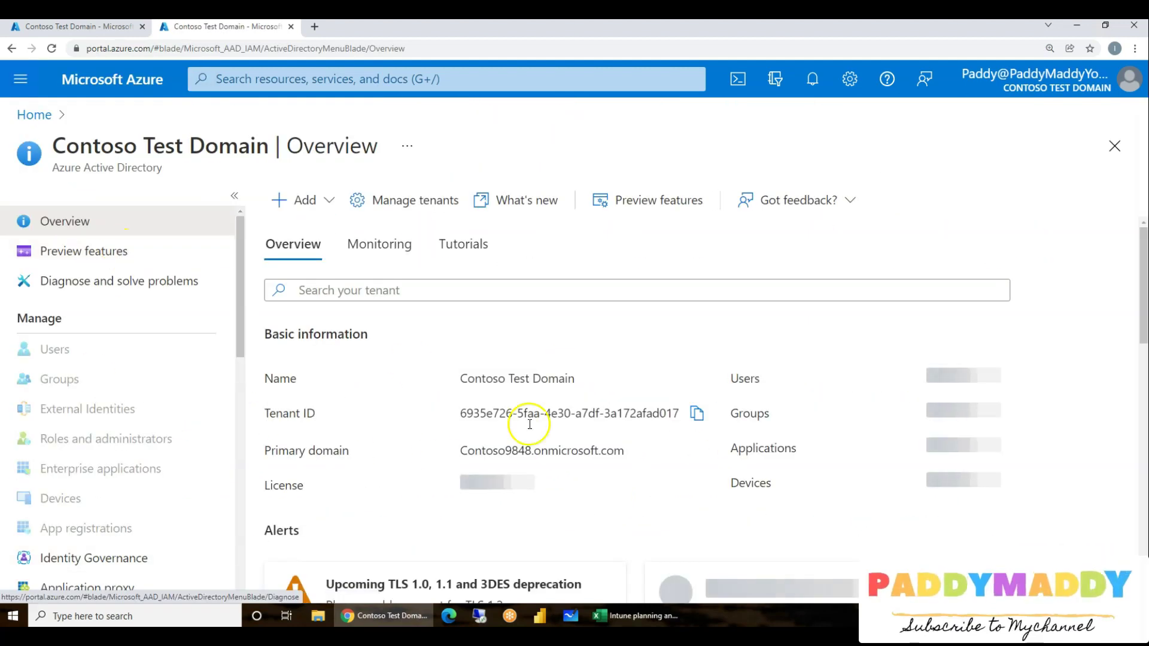
Highlight the tenant's primary domain in the Basic information section.
scroll(482, 410, "down", 1)
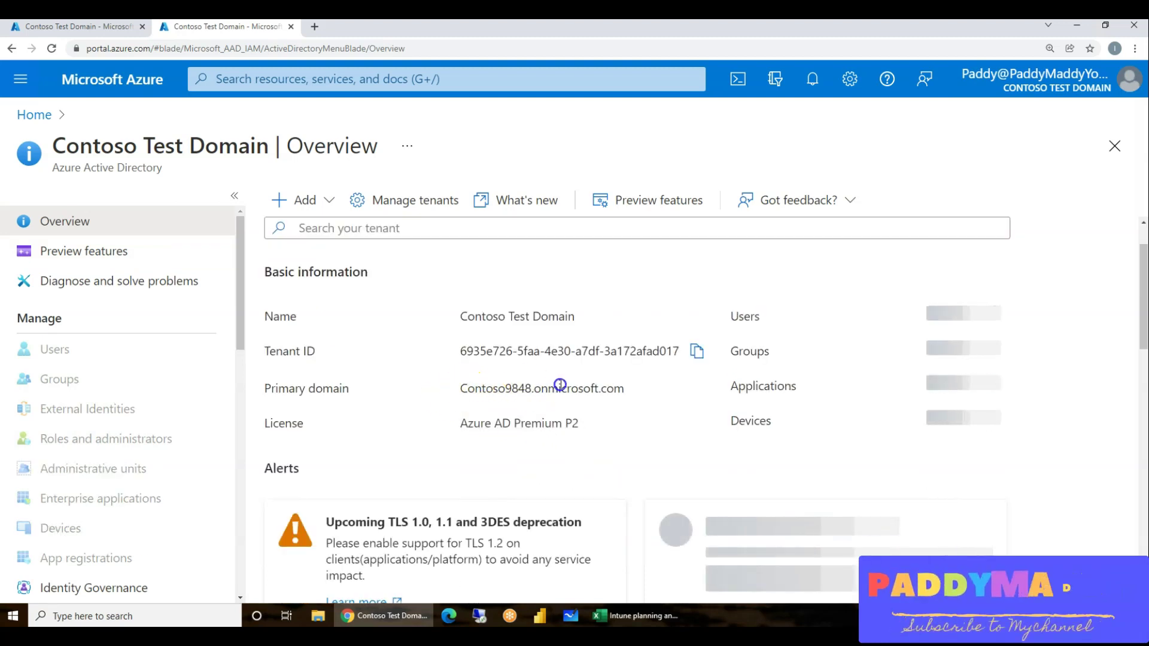
left_click_drag(597, 389, 534, 391)
triple_click(534, 390)
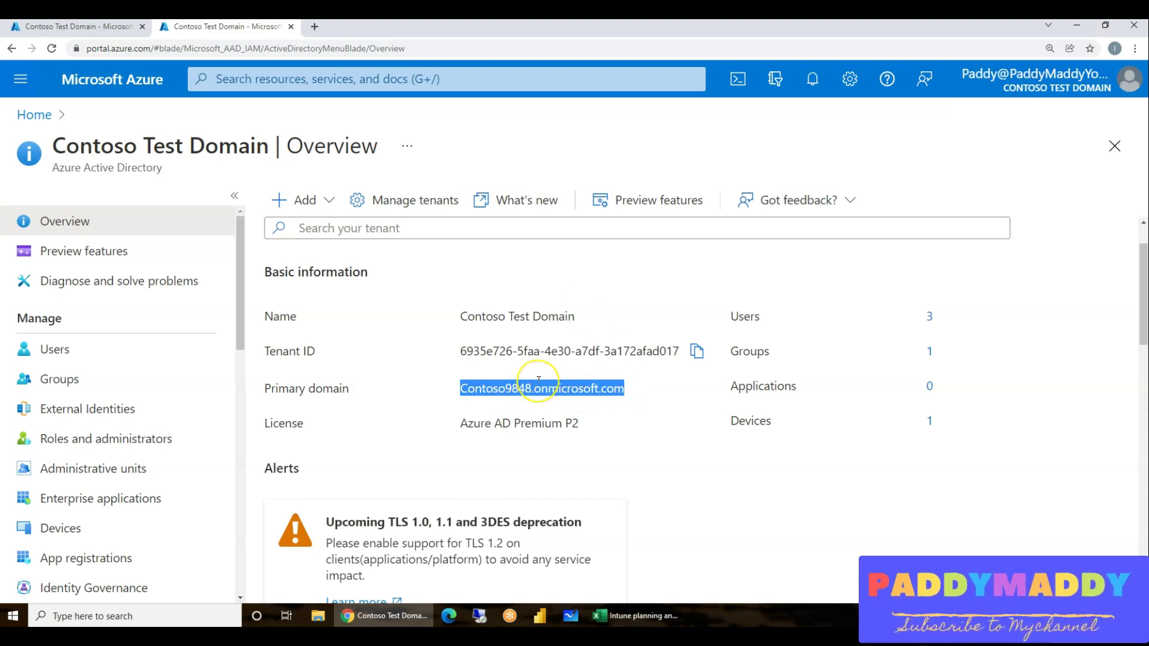
Open the tenant's custom domain names and add learninmylab.com as a custom domain.
scroll(527, 389, "down", 1)
scroll(153, 467, "down", 3)
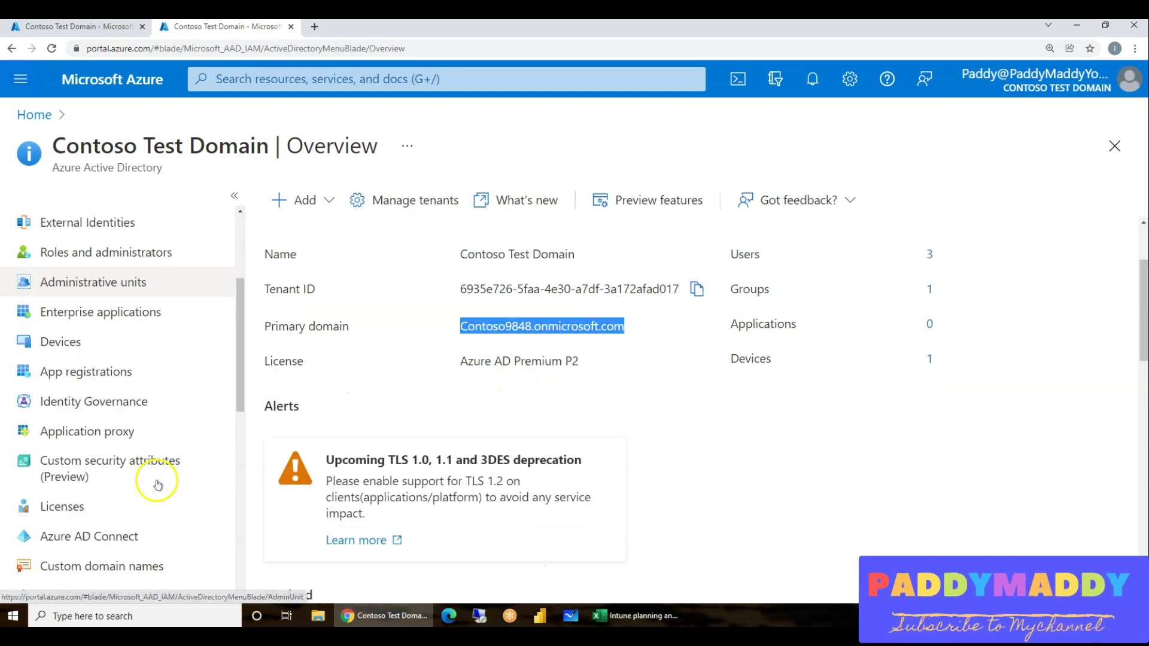
left_click(82, 563)
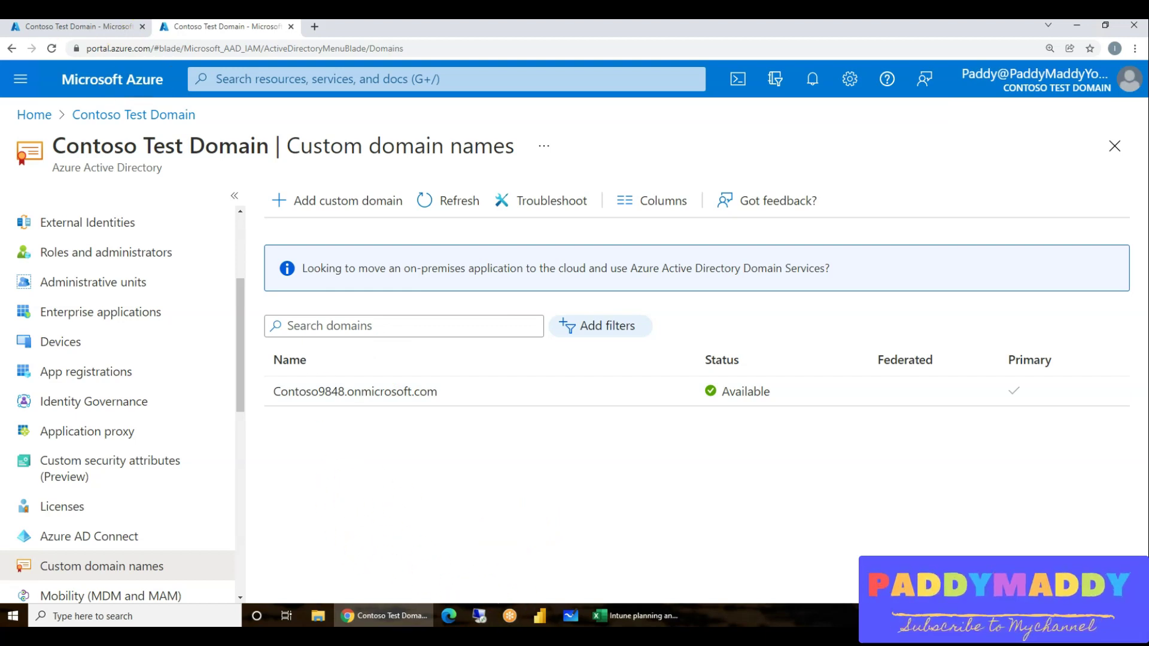
left_click(312, 200)
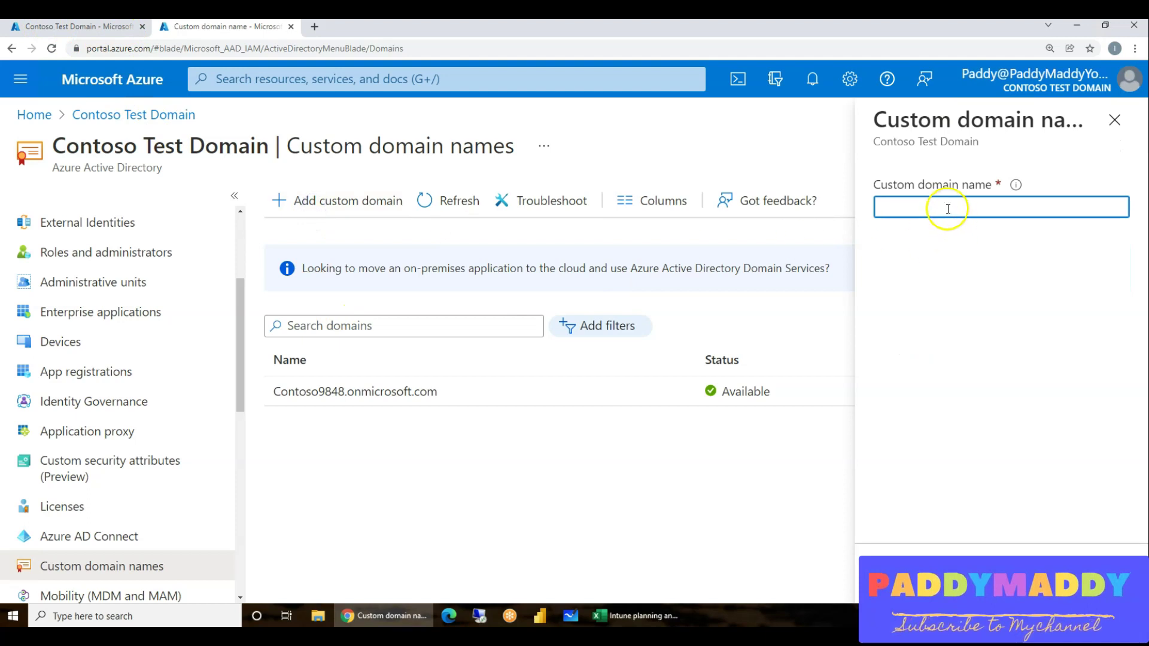
type("learninmylab.com")
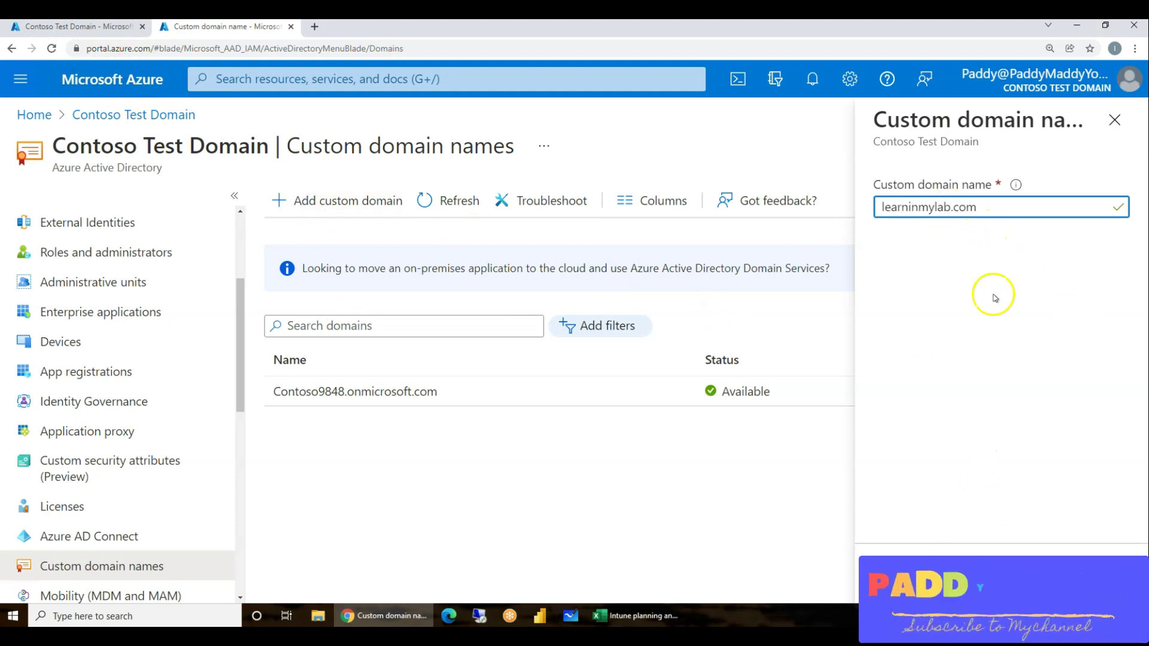
left_click(950, 573)
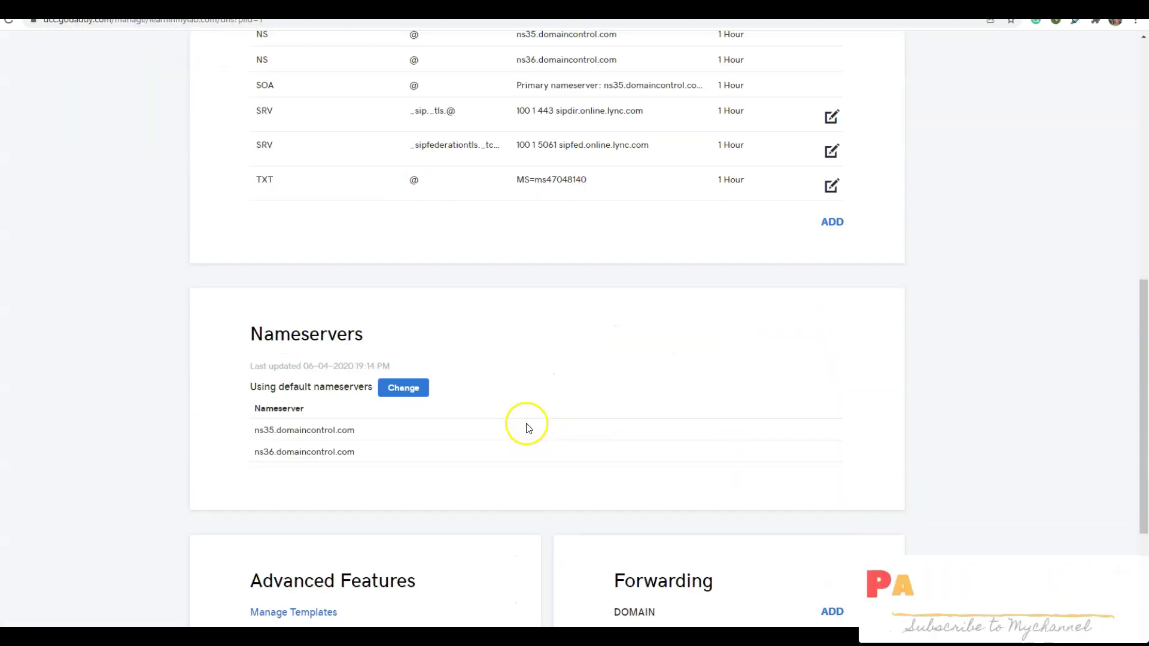
Add a TXT record to learninmylab.com's DNS records at GoDaddy with host @ and the domain verification value from Azure.
scroll(836, 379, "up", 2)
left_click(837, 345)
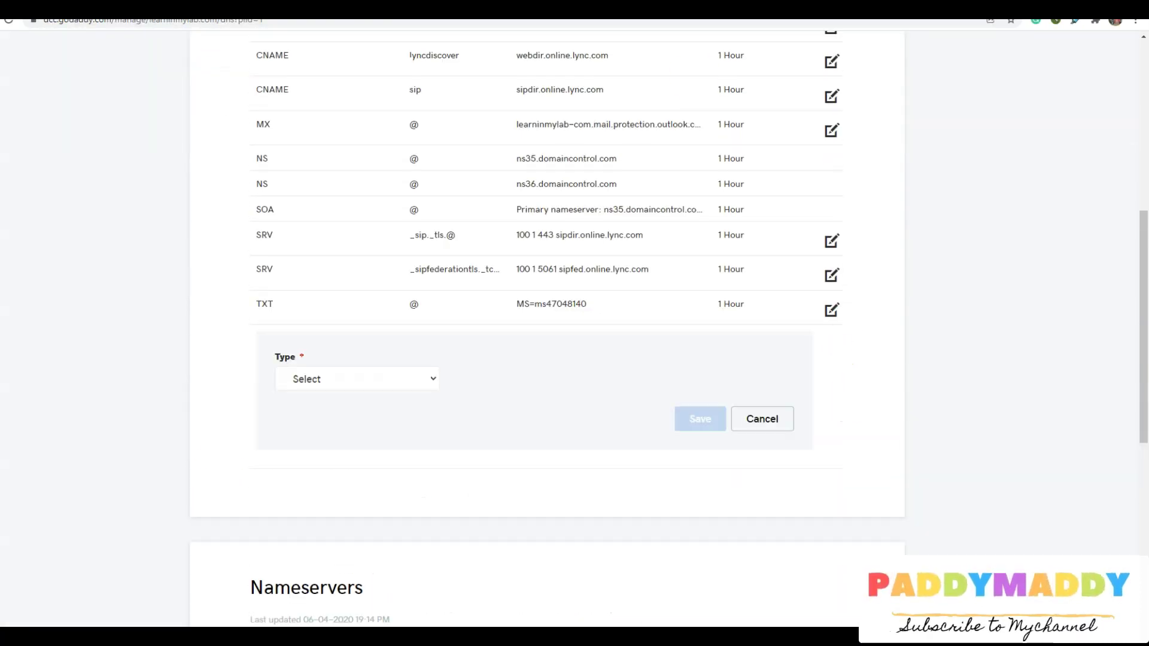
left_click(404, 383)
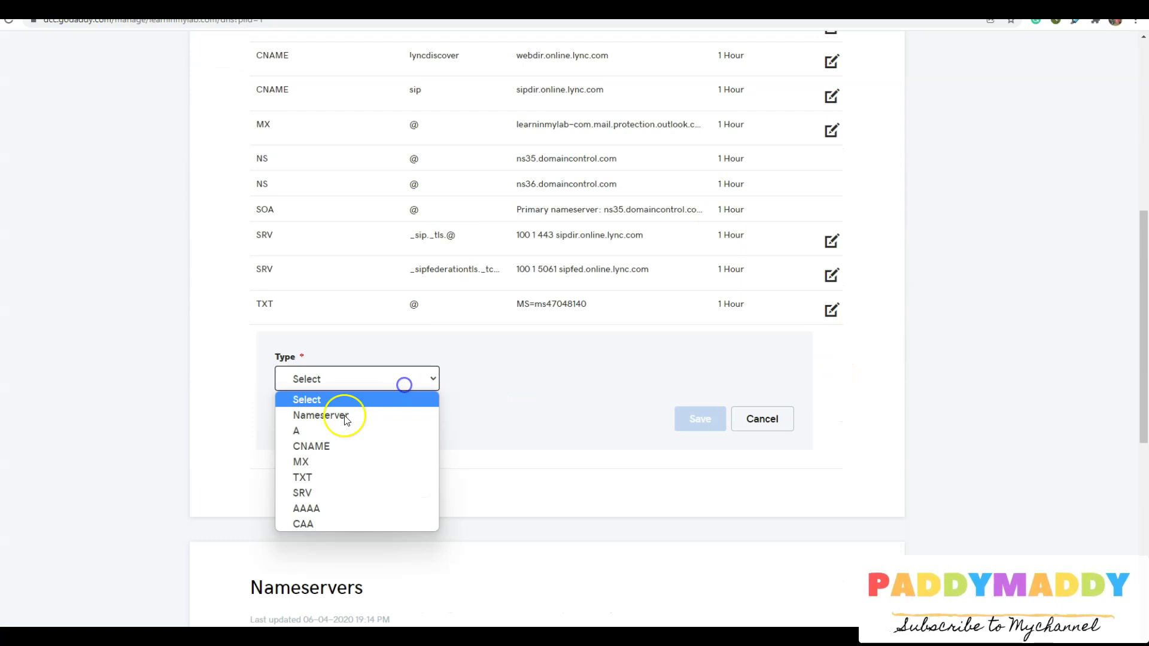
left_click(317, 477)
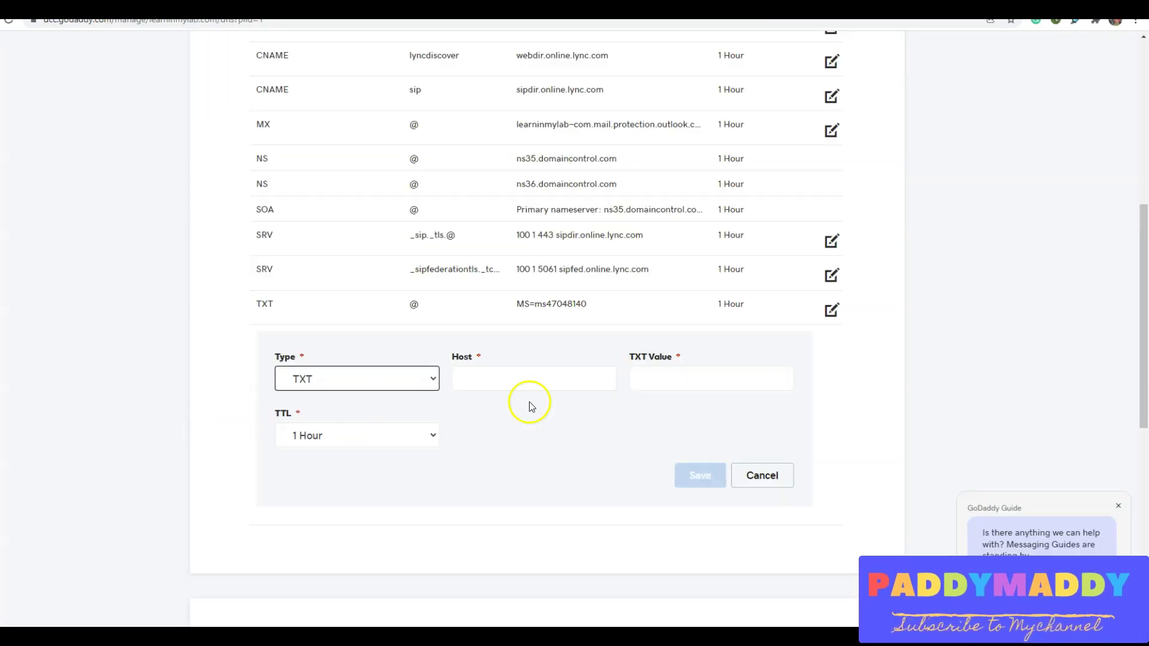
left_click(505, 377)
type("@")
left_click(723, 378)
type("MS=ms94828191")
left_click(686, 488)
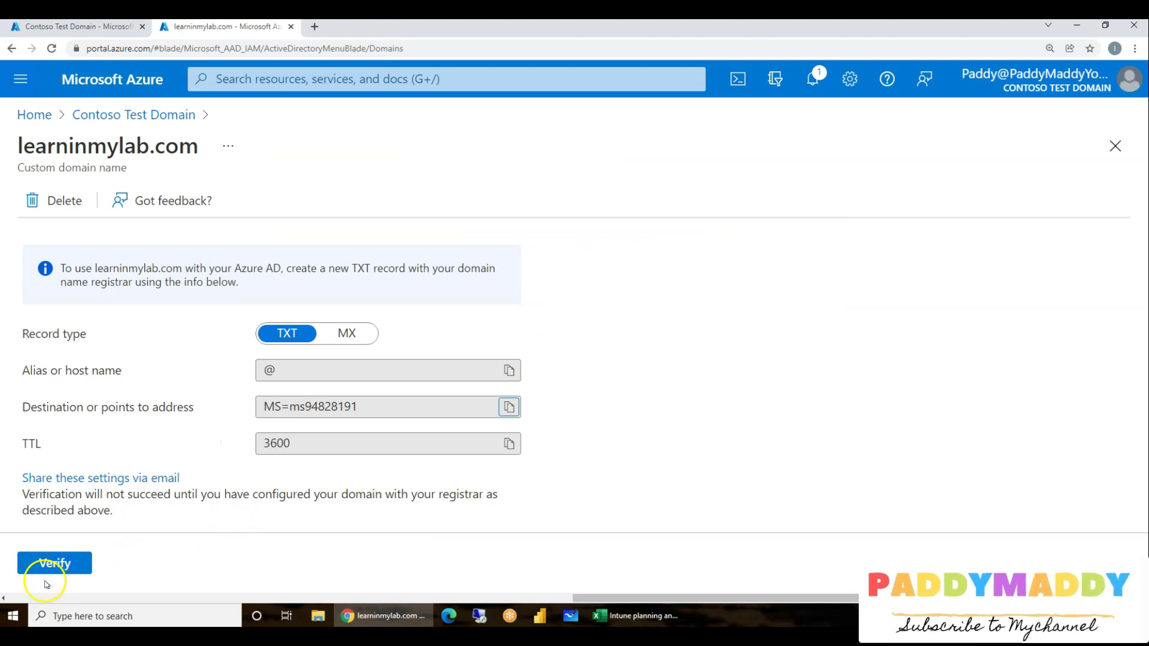
Verify learninmylab.com in the Azure portal, make it the primary domain and return to the custom domain list.
left_click(48, 565)
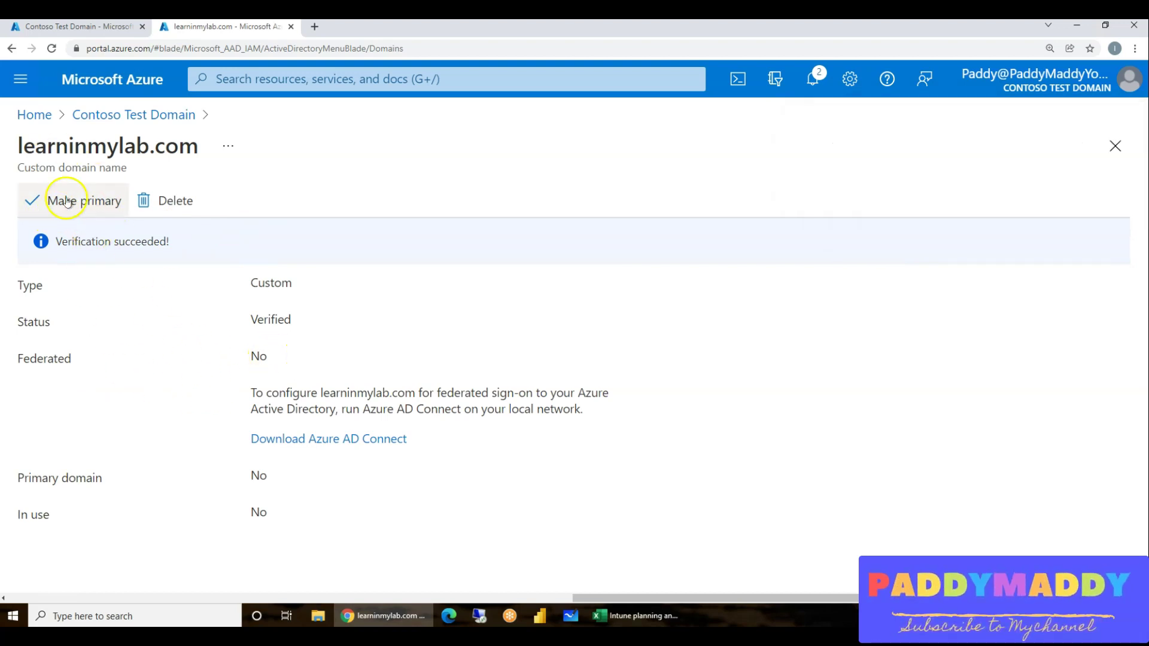
left_click(67, 201)
left_click(50, 278)
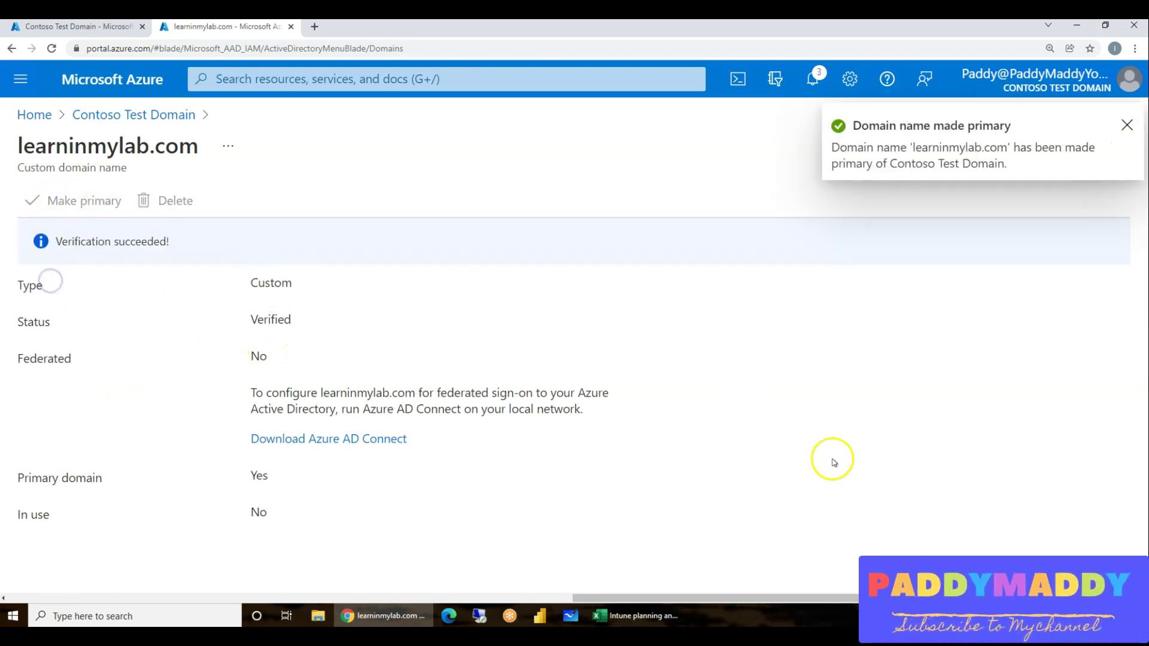
left_click_drag(853, 598, 287, 547)
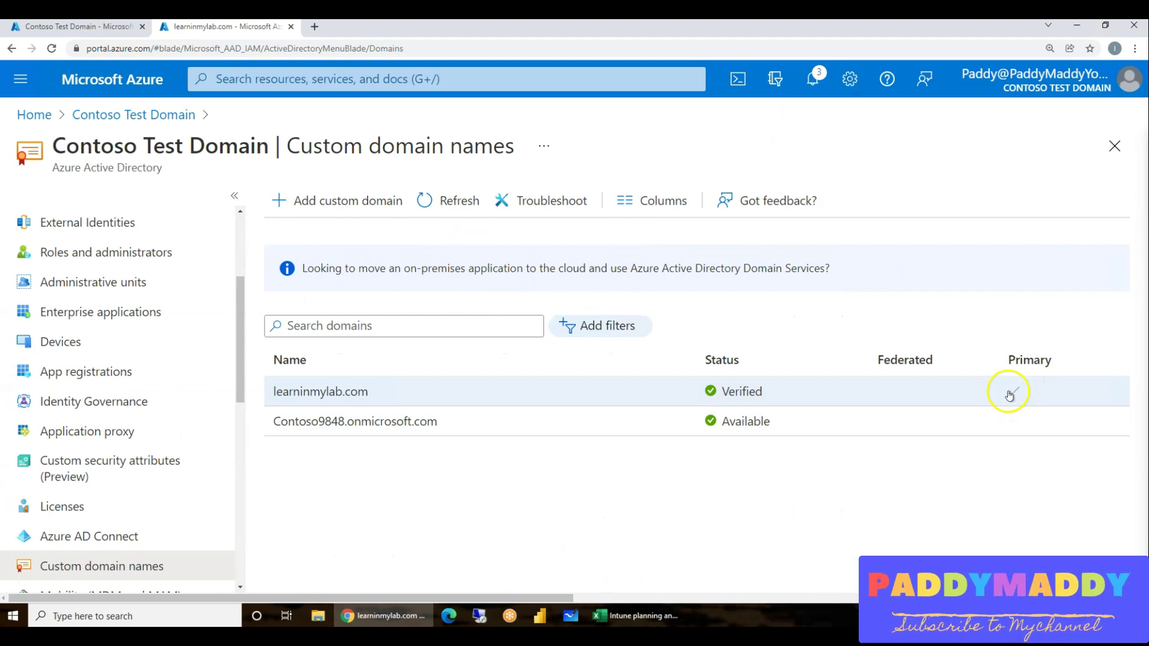
Open the first listed user's profile from the tenant's user list and start editing its identity details.
scroll(173, 371, "up", 3)
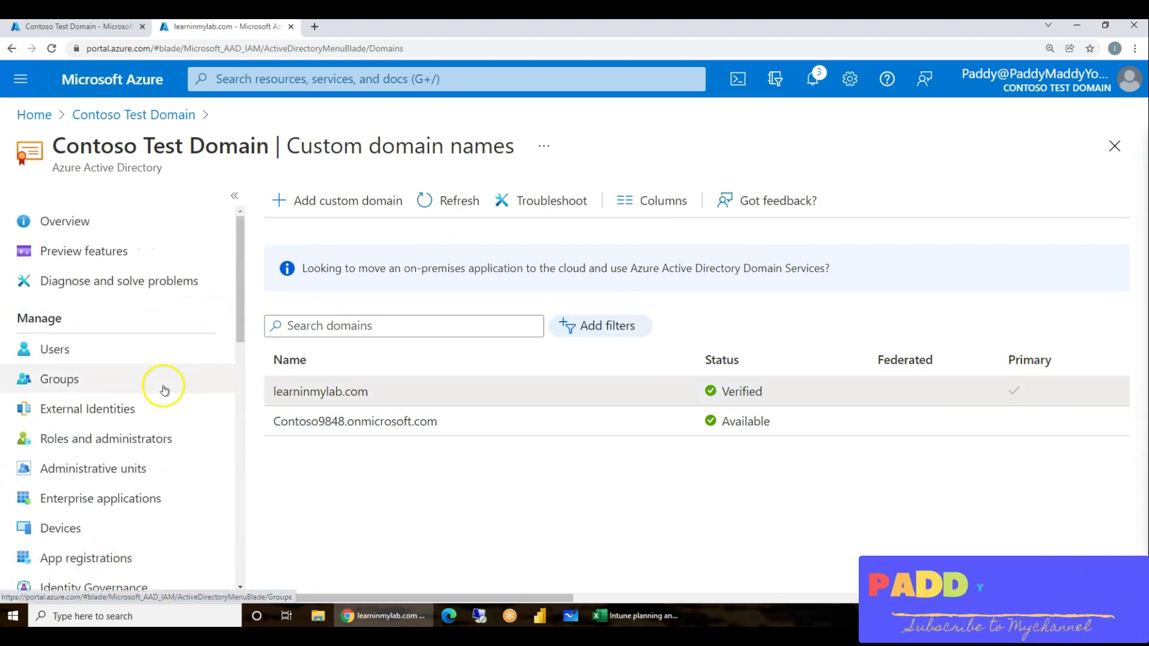
left_click(56, 363)
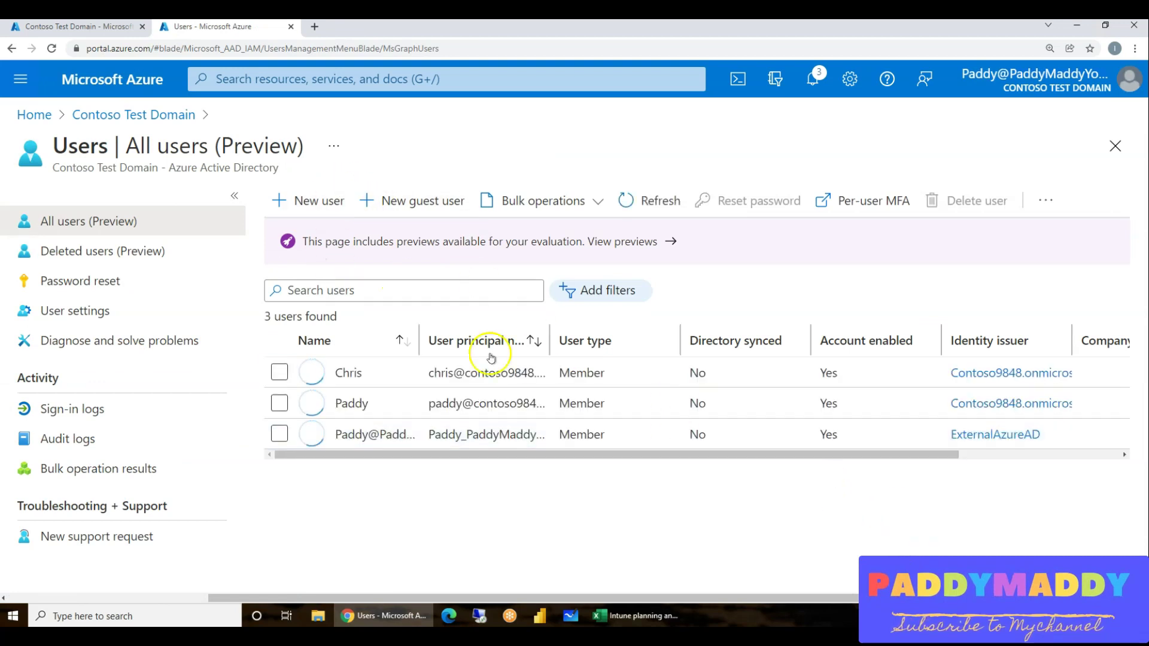
left_click(356, 375)
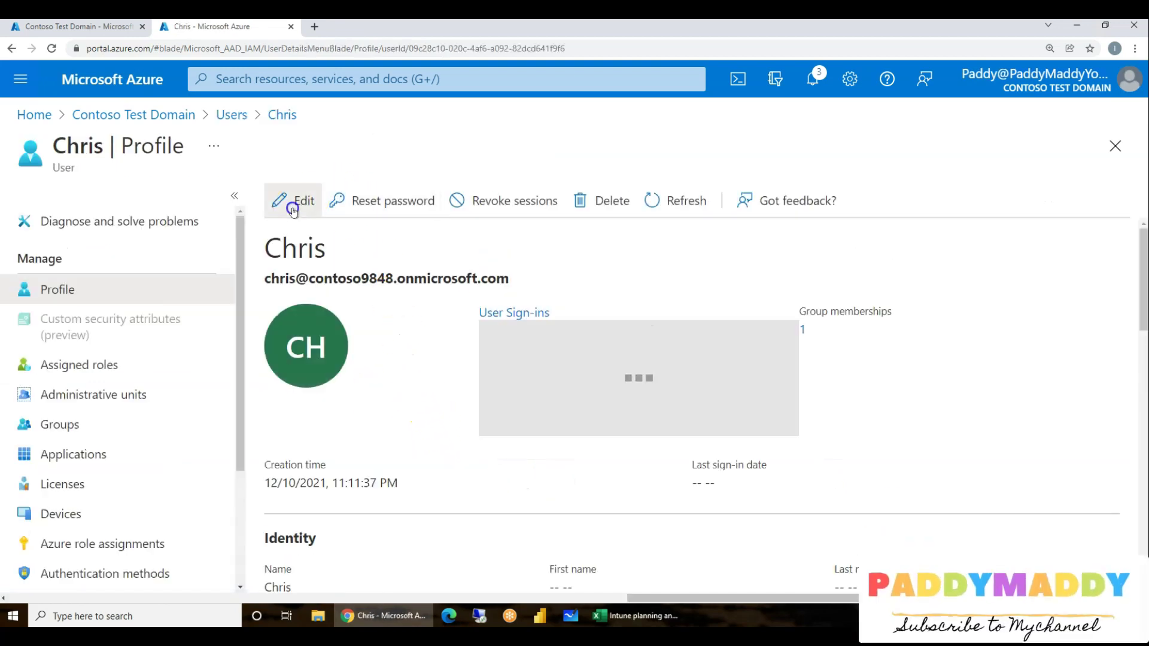
left_click(282, 200)
scroll(484, 479, "down", 3)
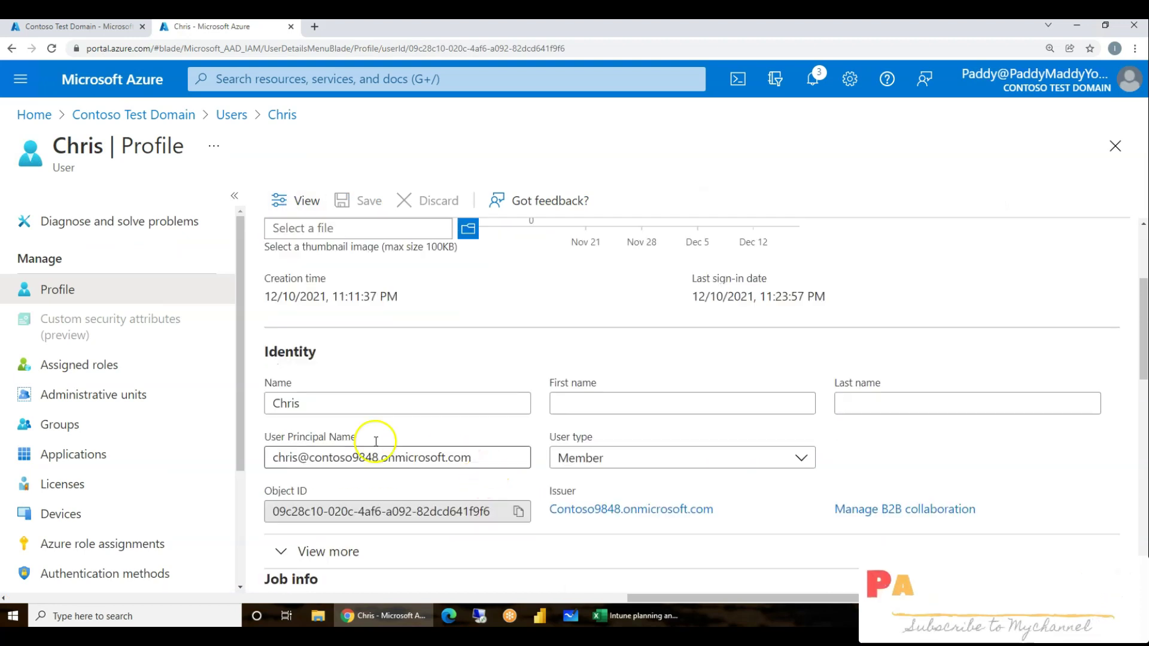
left_click(311, 458)
left_click_drag(310, 458, 510, 459)
type("MS=ms94828191")
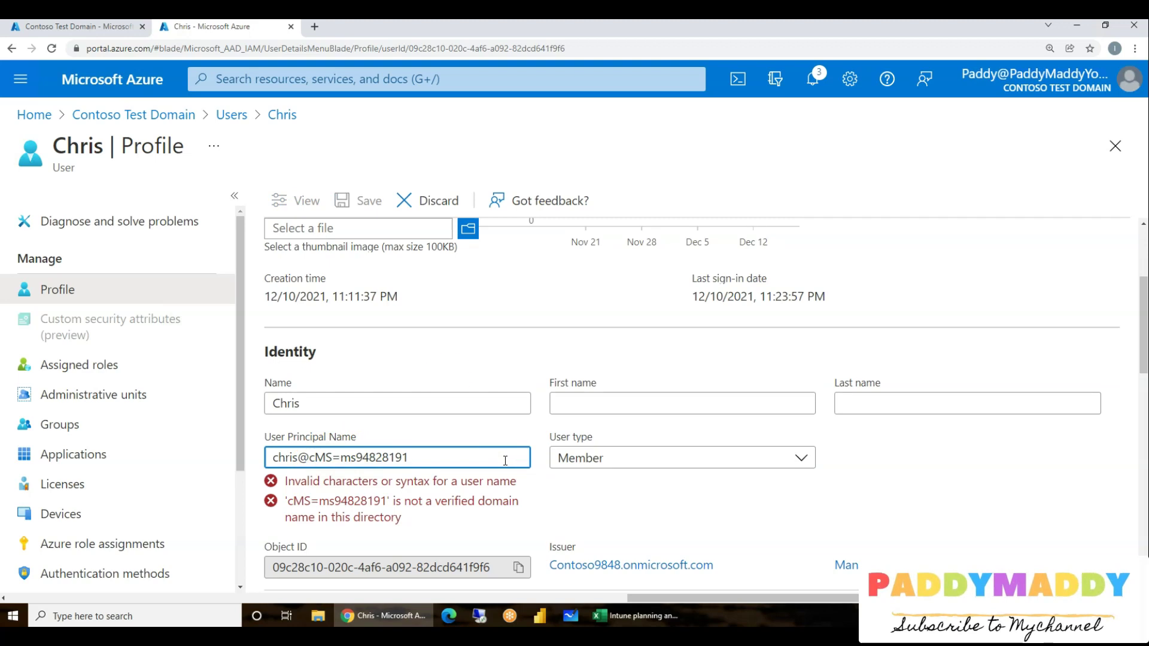
Set the domain part of the user's User Principal Name to learninmylab.com and save the profile.
key("ctrl+a")
key("ctrl+v")
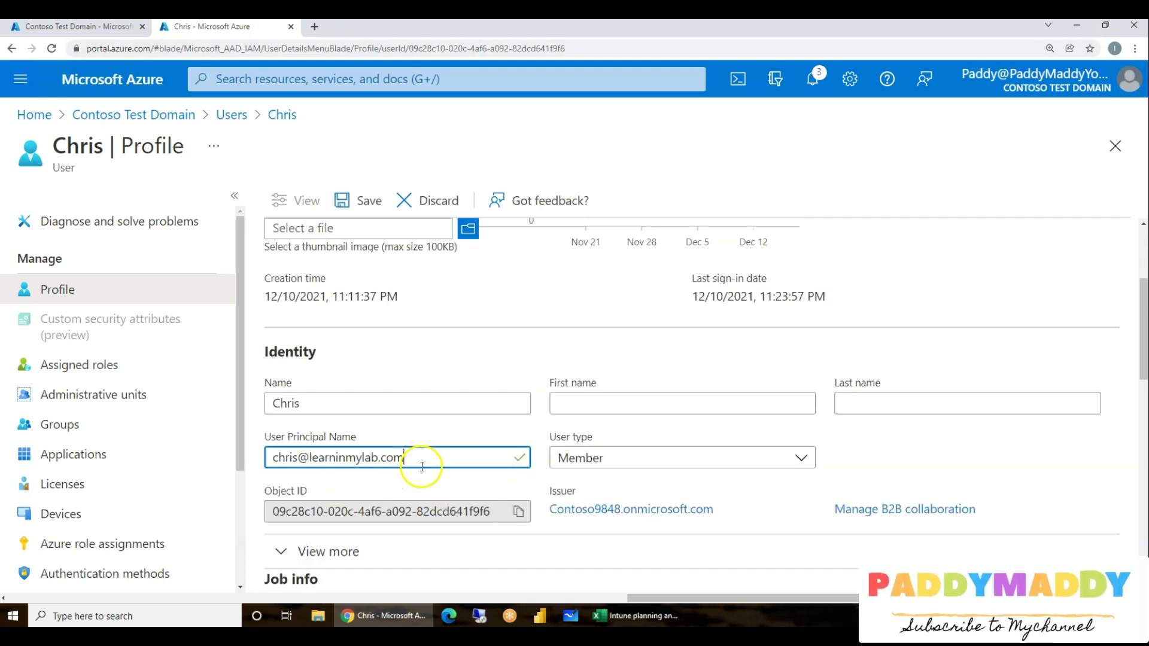
left_click(347, 203)
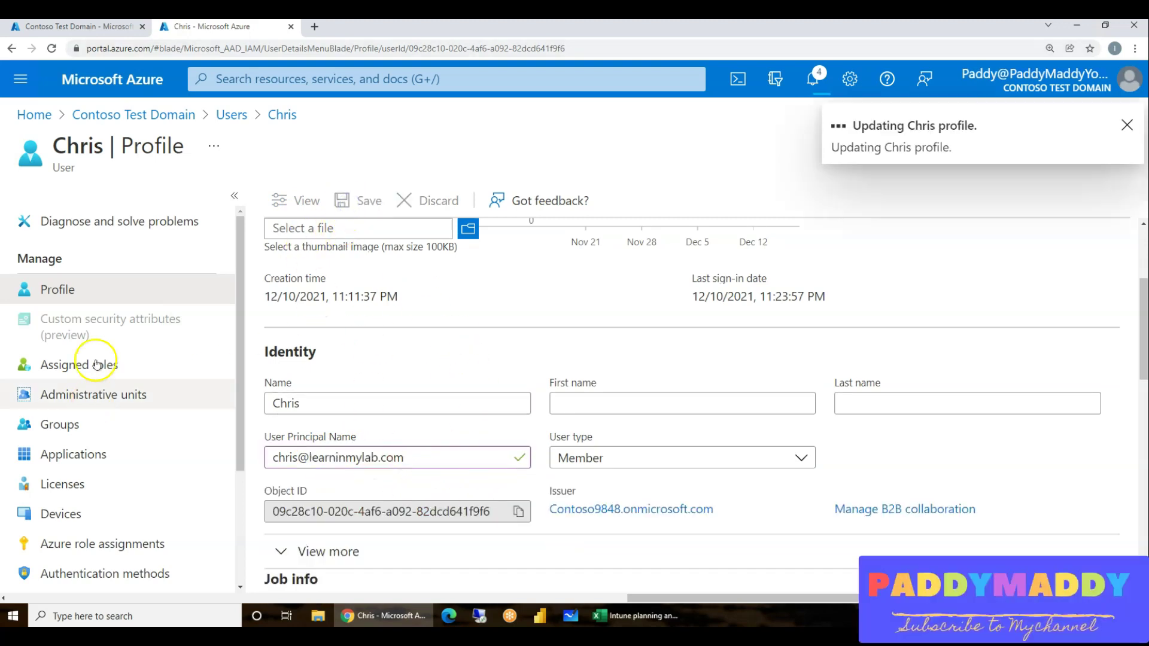
Start creating a new user from the user list, entering a user name with learninmylab.com as the domain.
left_click(234, 116)
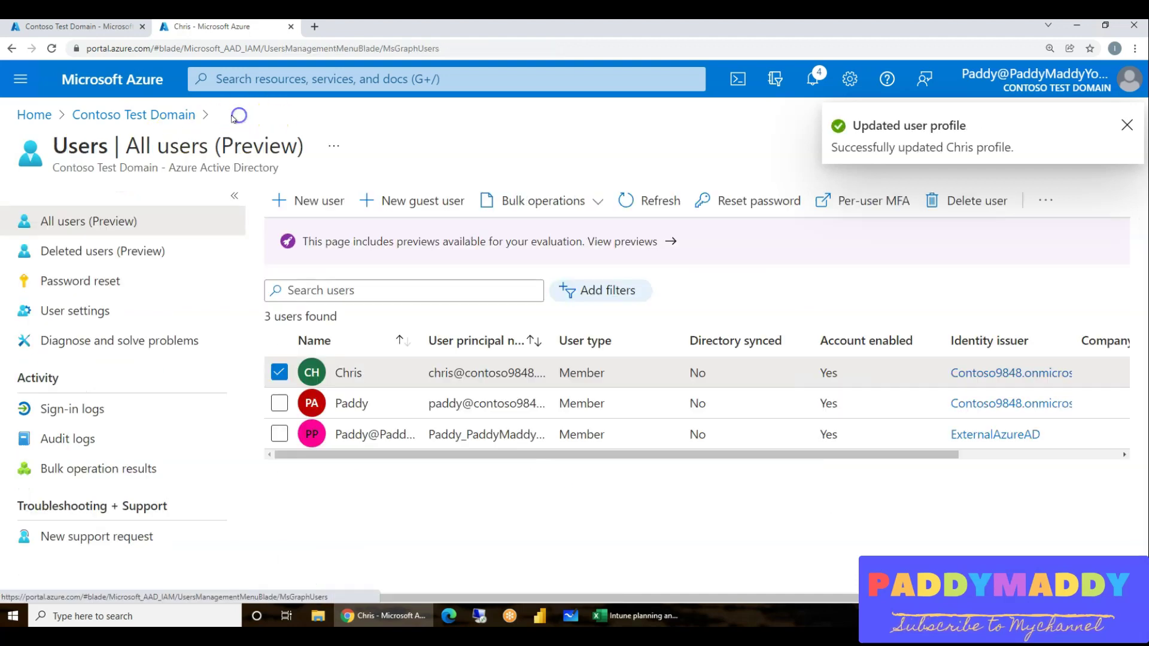
left_click(311, 199)
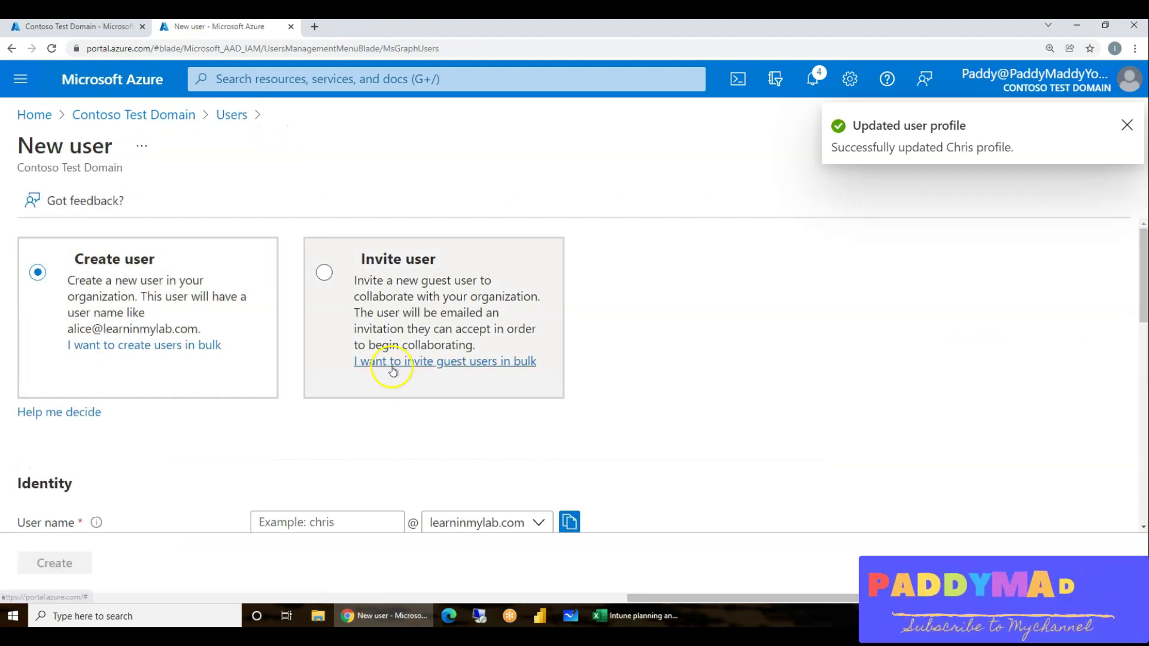
scroll(374, 463, "down", 2)
left_click(320, 398)
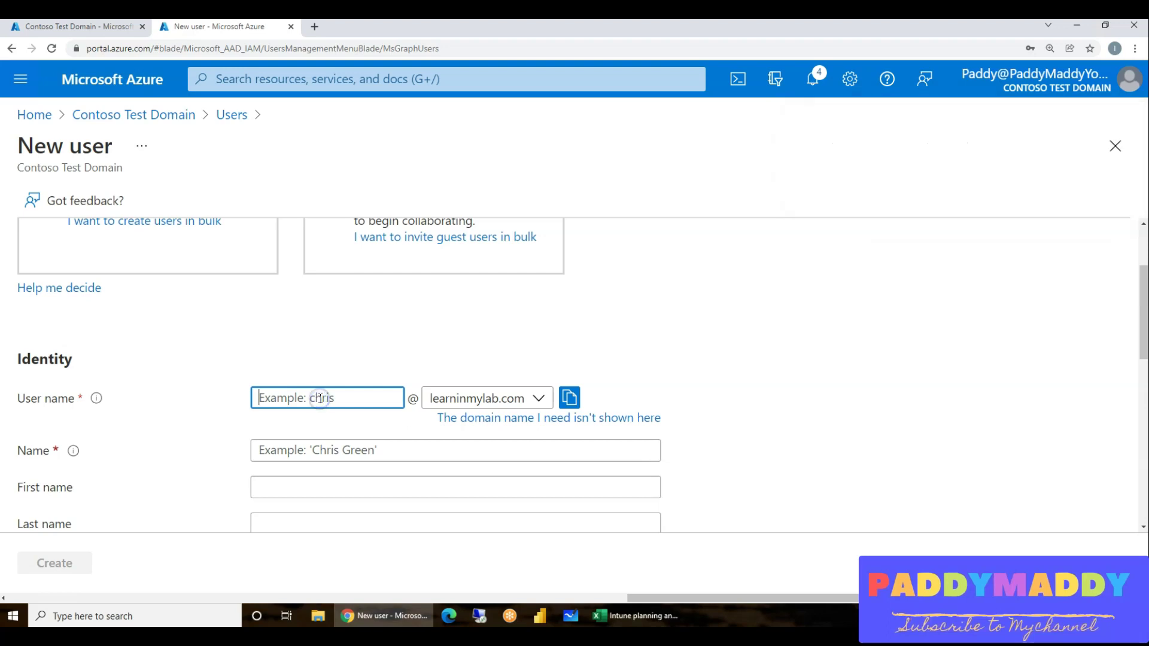
left_click(474, 398)
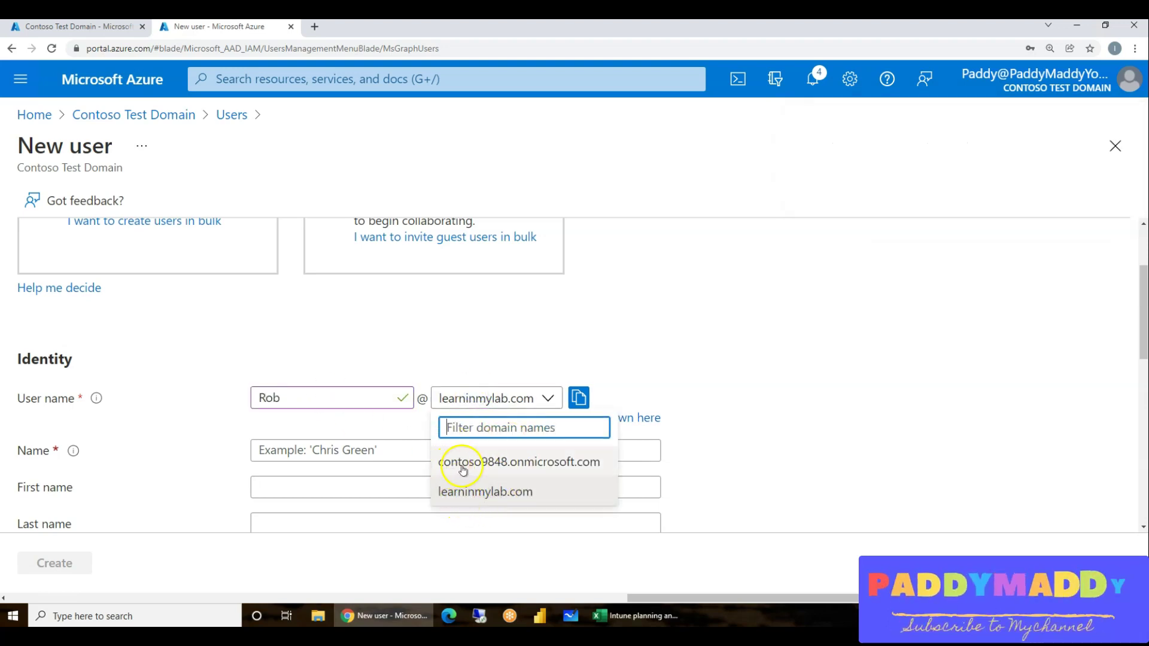
left_click(481, 504)
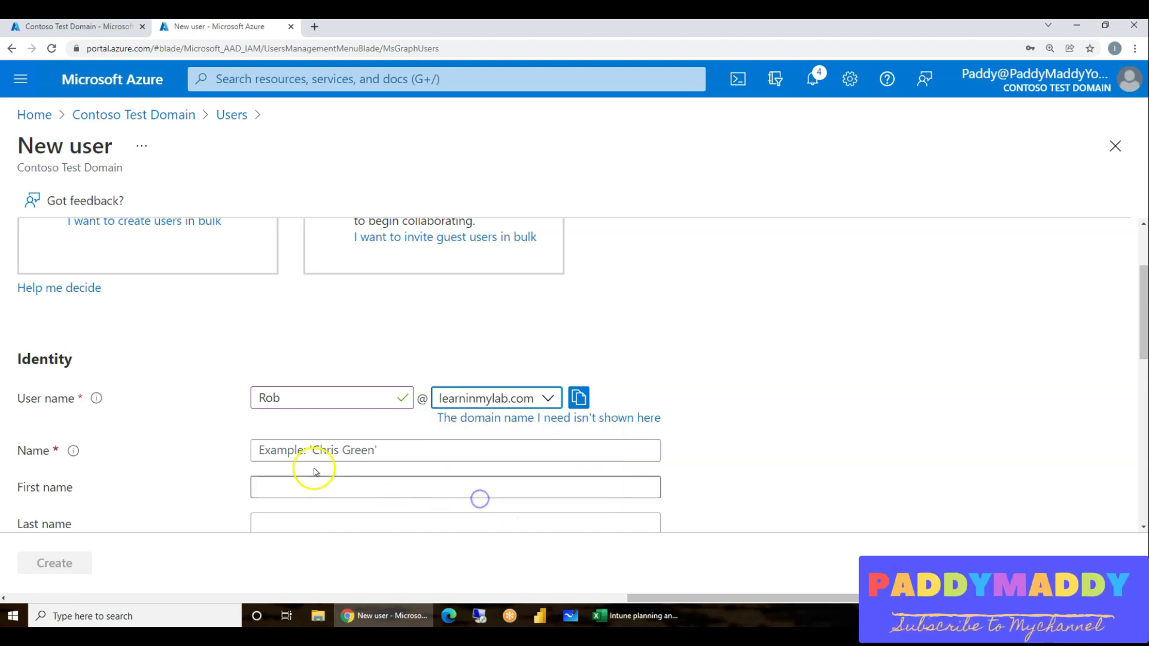
left_click(306, 459)
scroll(698, 382, "down", 4)
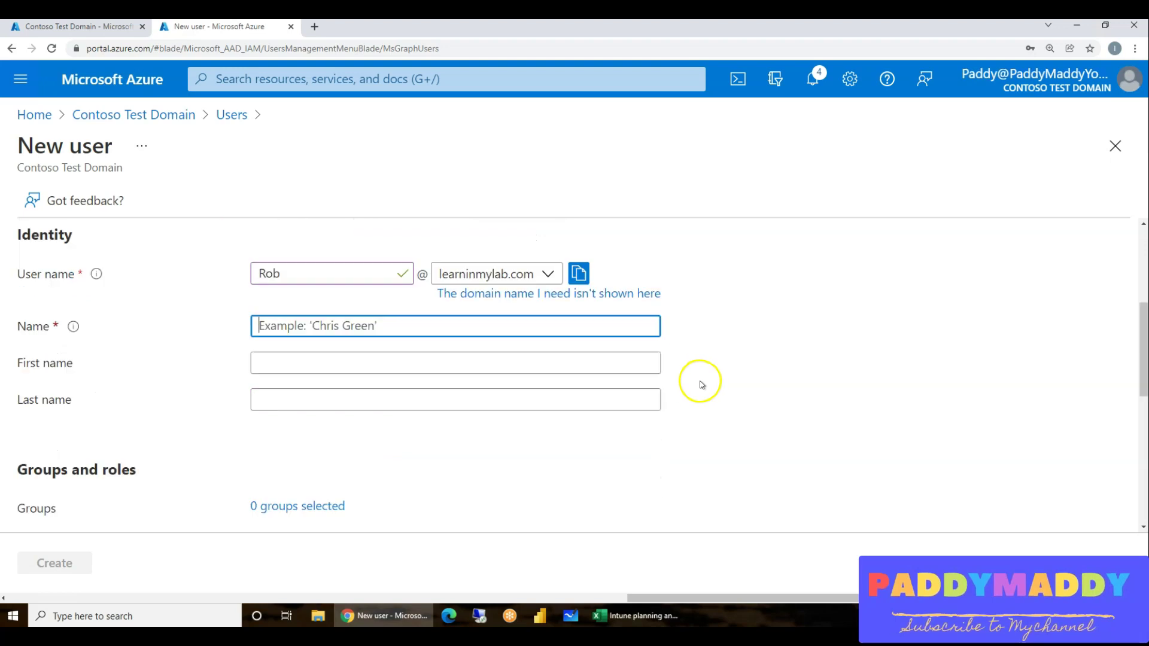
Discard the unsaved new user form and return to the Contoso Test Domain overview.
scroll(516, 417, "up", 6)
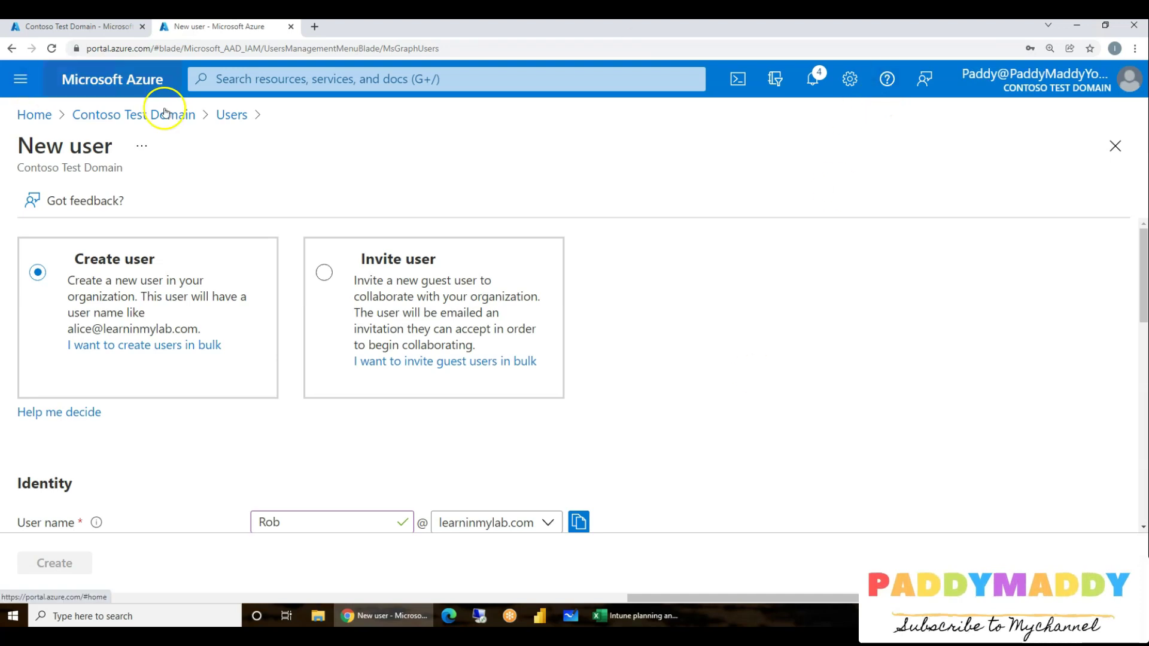
left_click(134, 118)
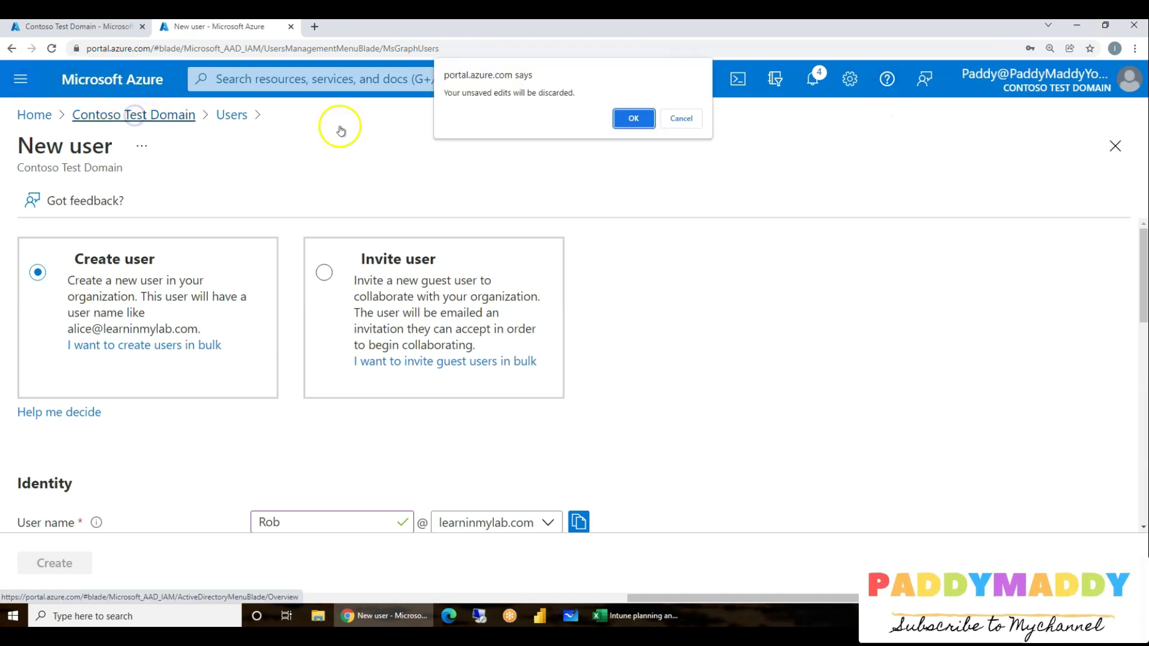
left_click(628, 115)
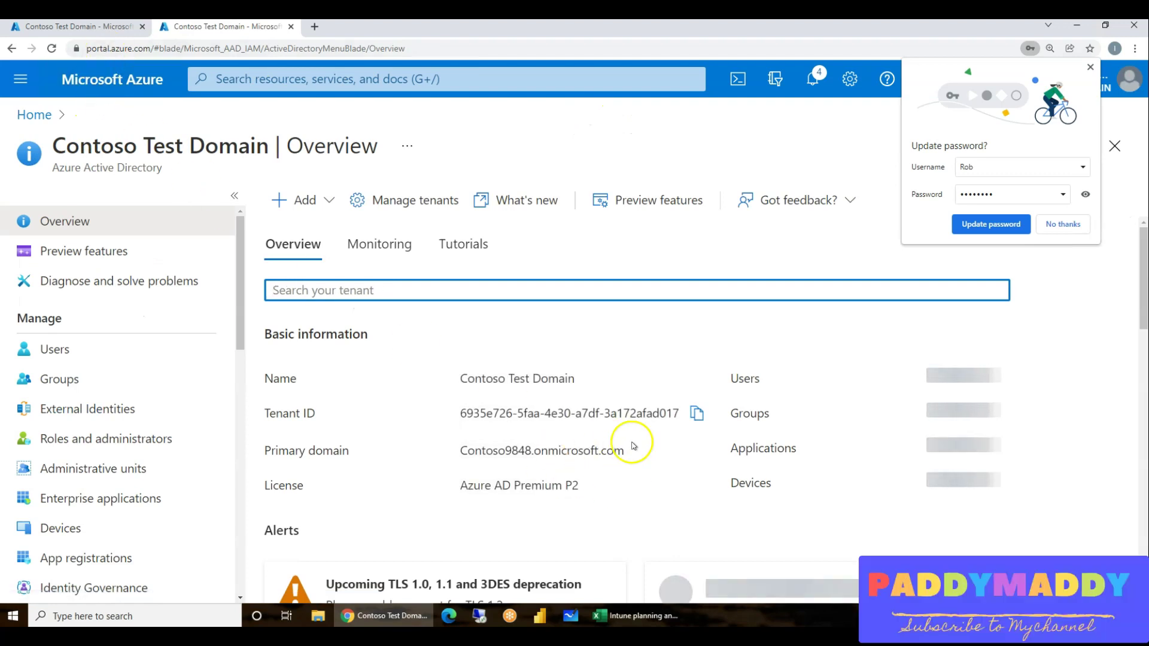
left_click(1089, 67)
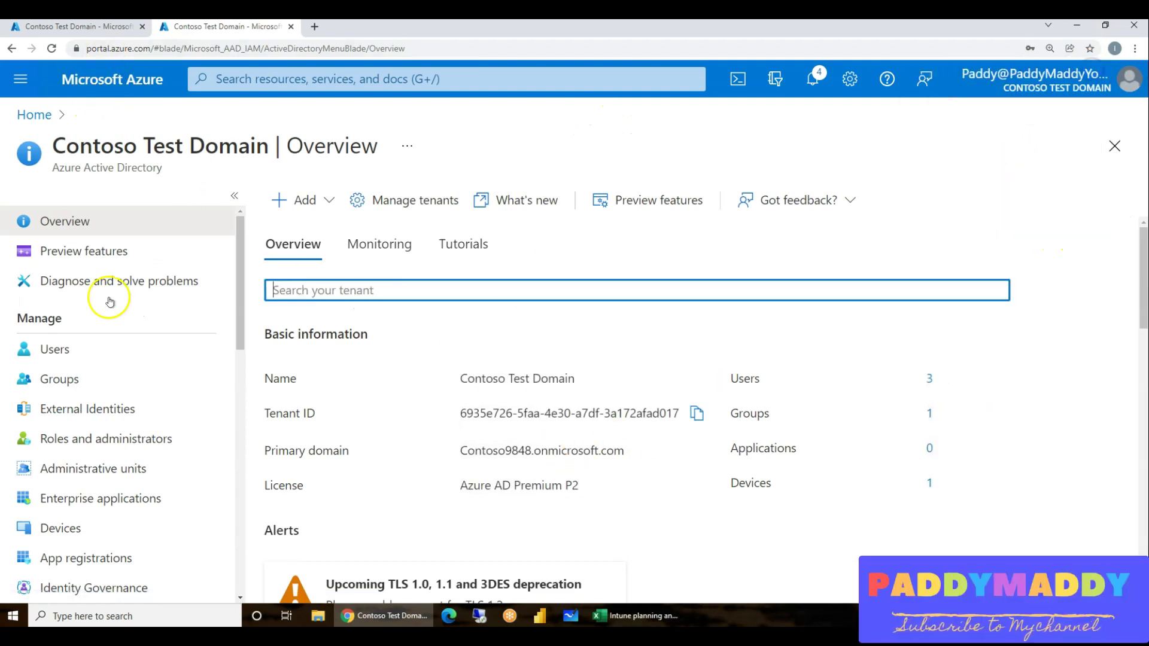
scroll(108, 544, "down", 3)
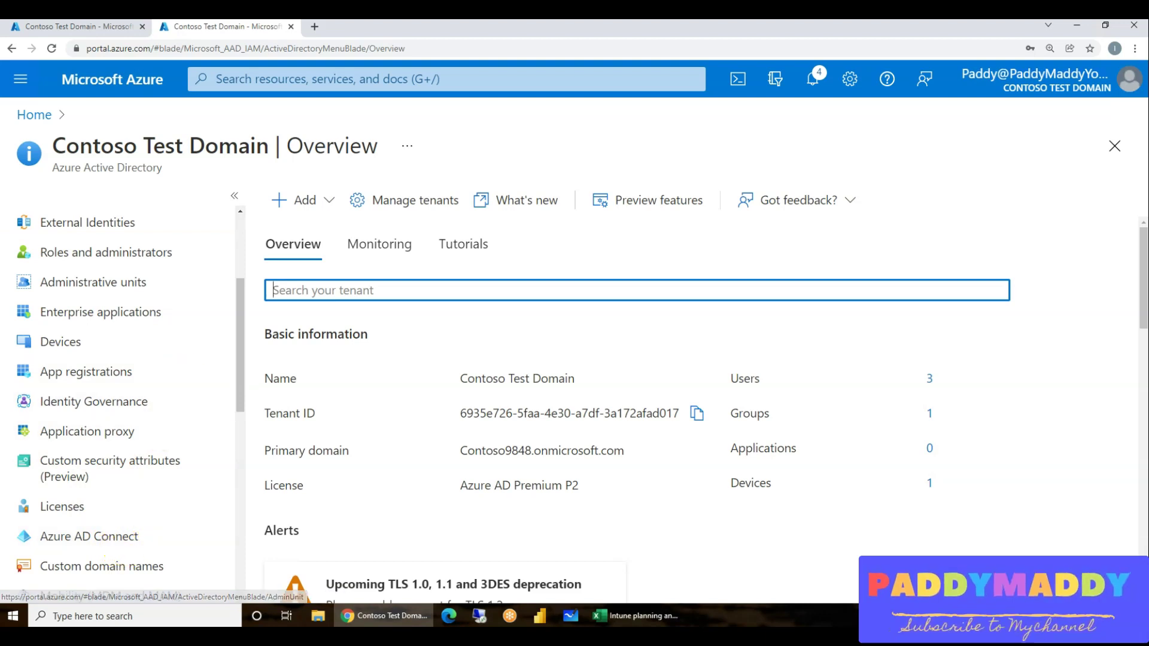
Switch to the Intune planning workbook in Excel and highlight the Windows heading on the Project Design Dashboard.
left_click(293, 27)
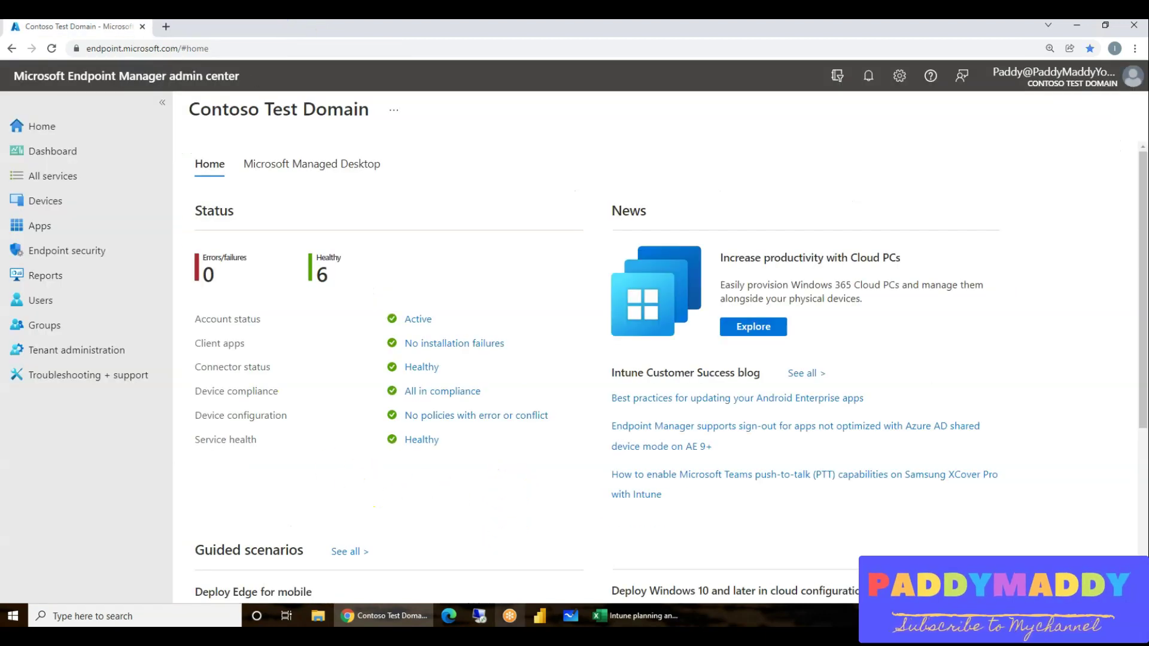
left_click(636, 616)
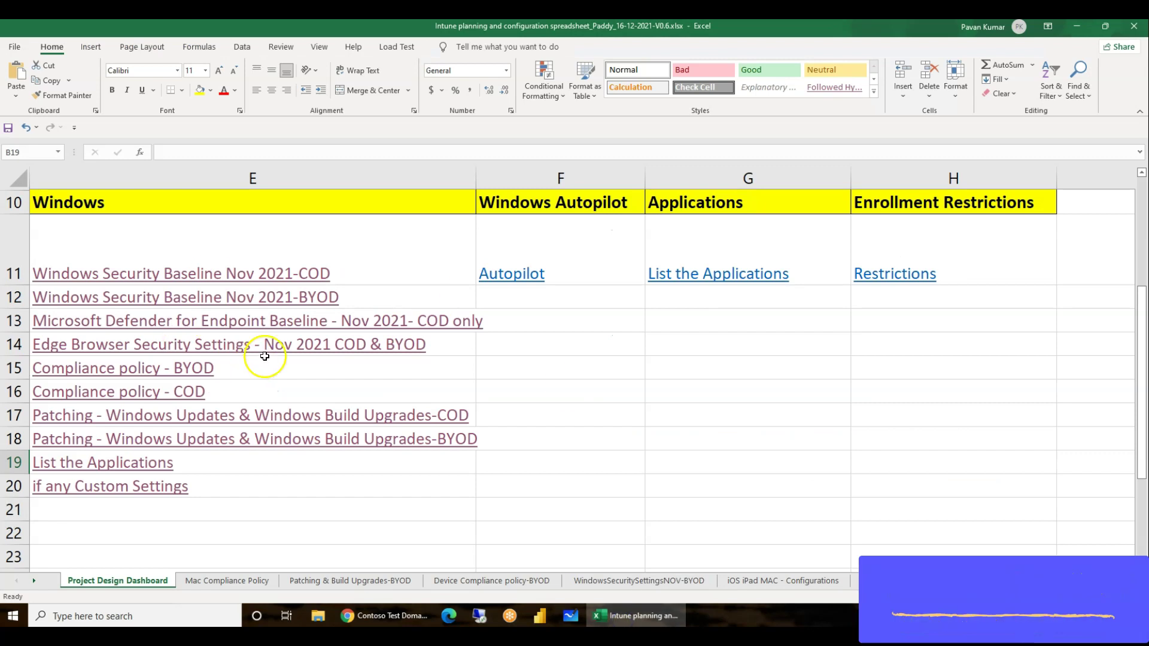
scroll(1047, 583, "left", 3)
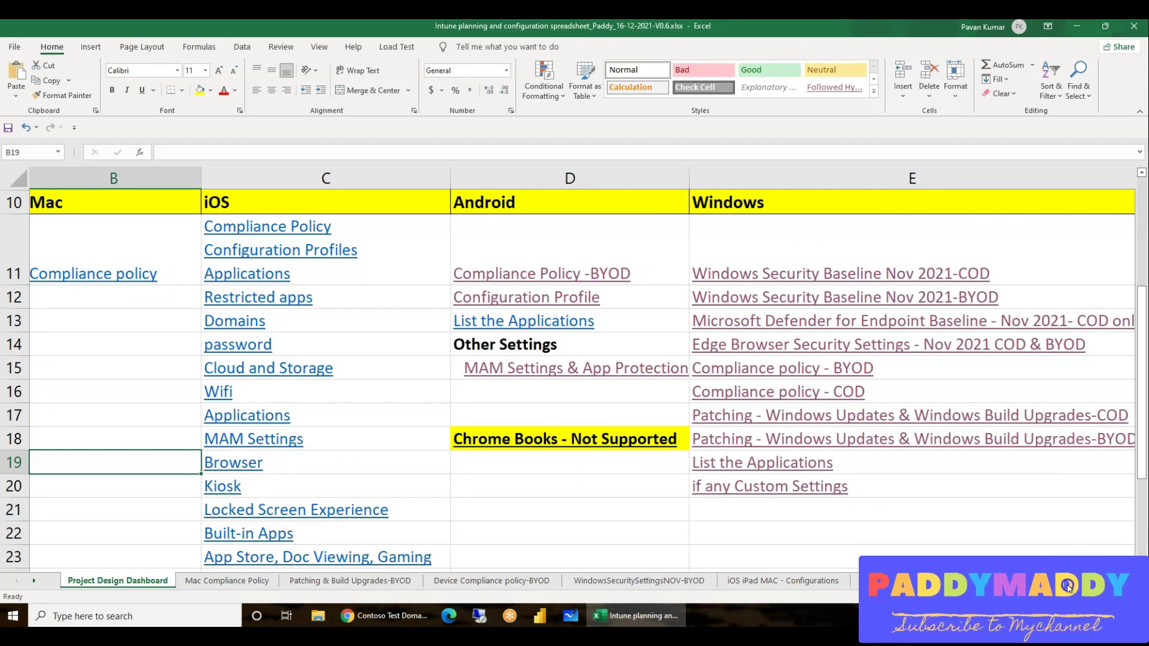
scroll(599, 240, "right", 2)
left_click(607, 204)
double_click(606, 204)
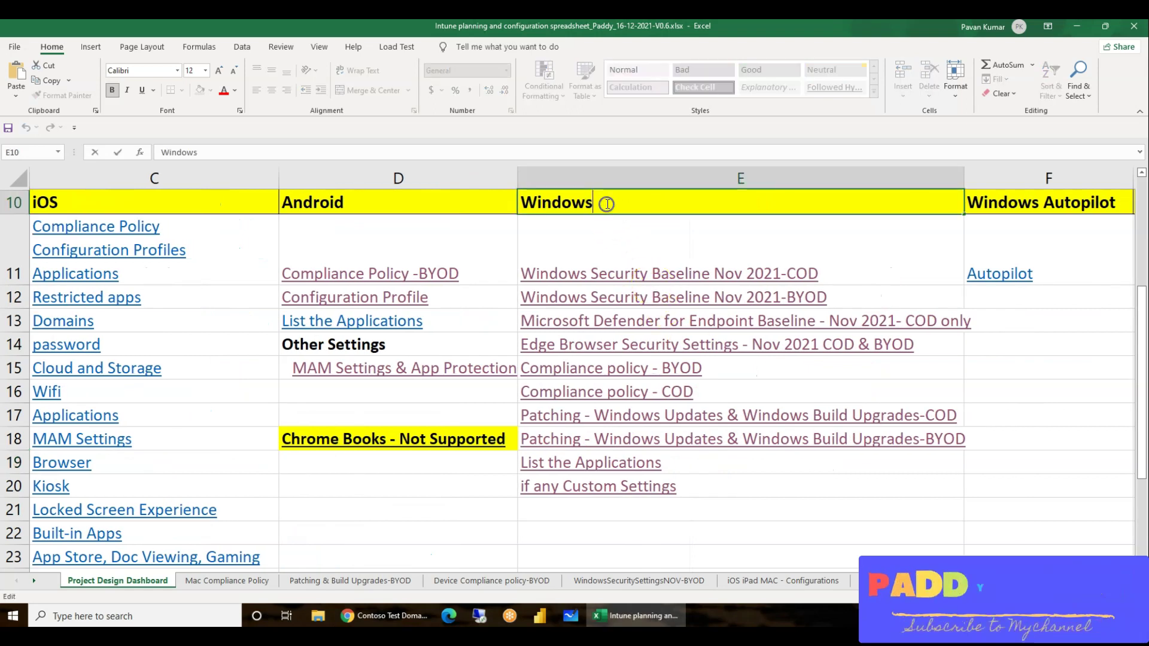
double_click(607, 204)
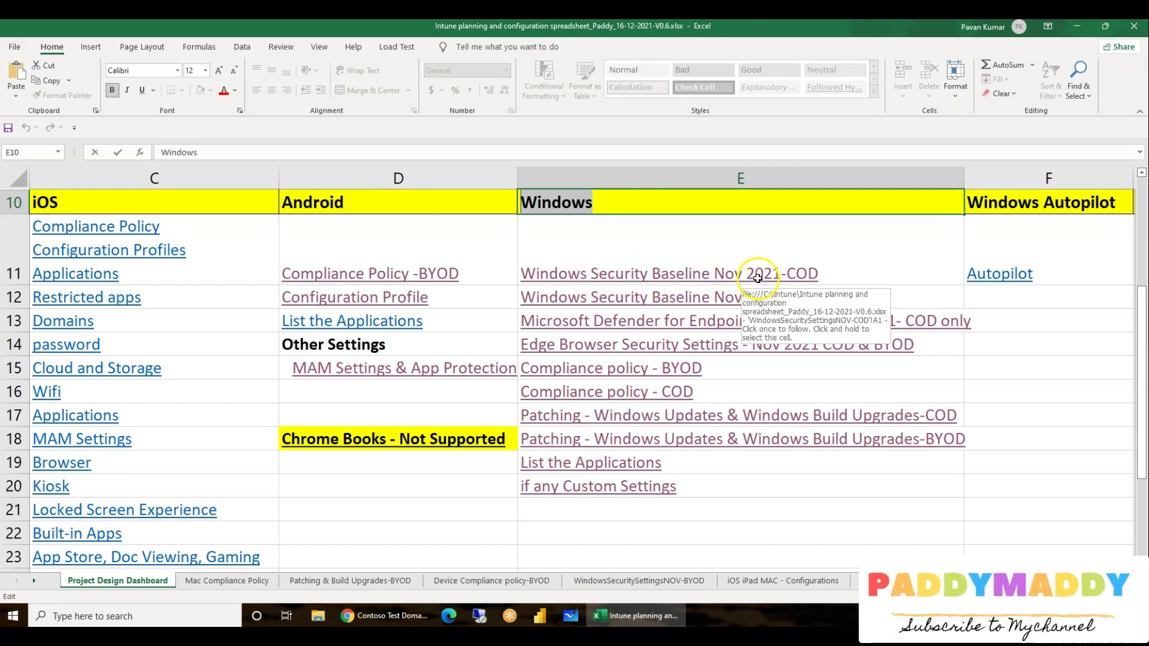
Open the linked Windows Security Baseline Nov 2021-COD sheet and review its recommended settings down to the last row.
left_click(806, 279)
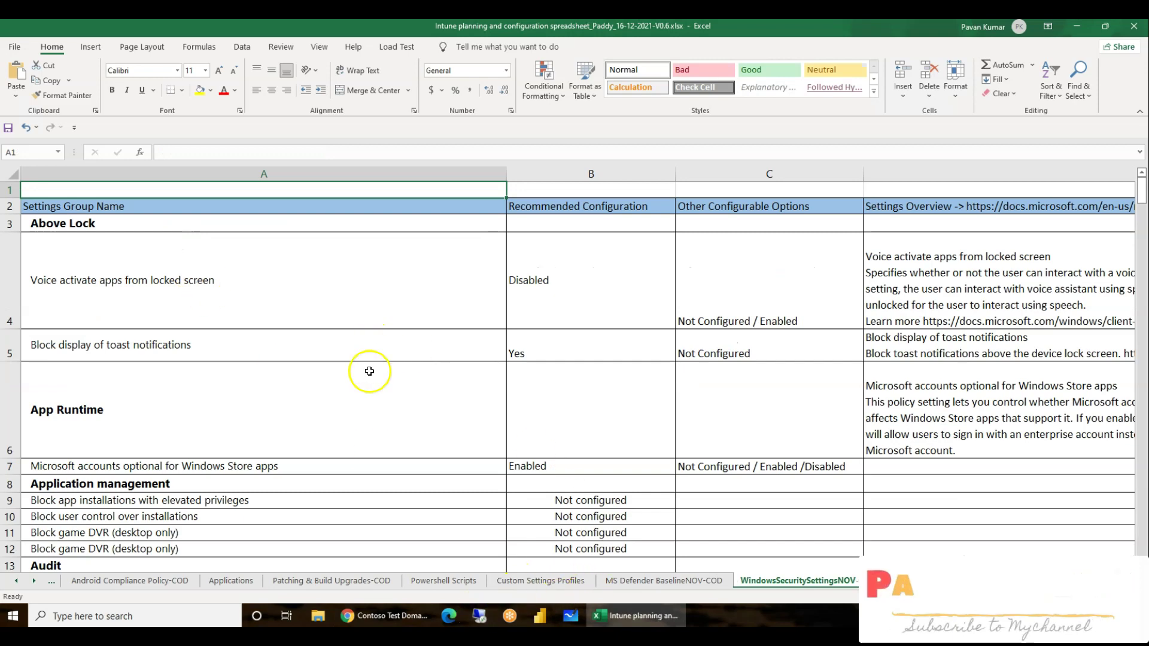
scroll(367, 383, "down", 20)
scroll(356, 484, "down", 20)
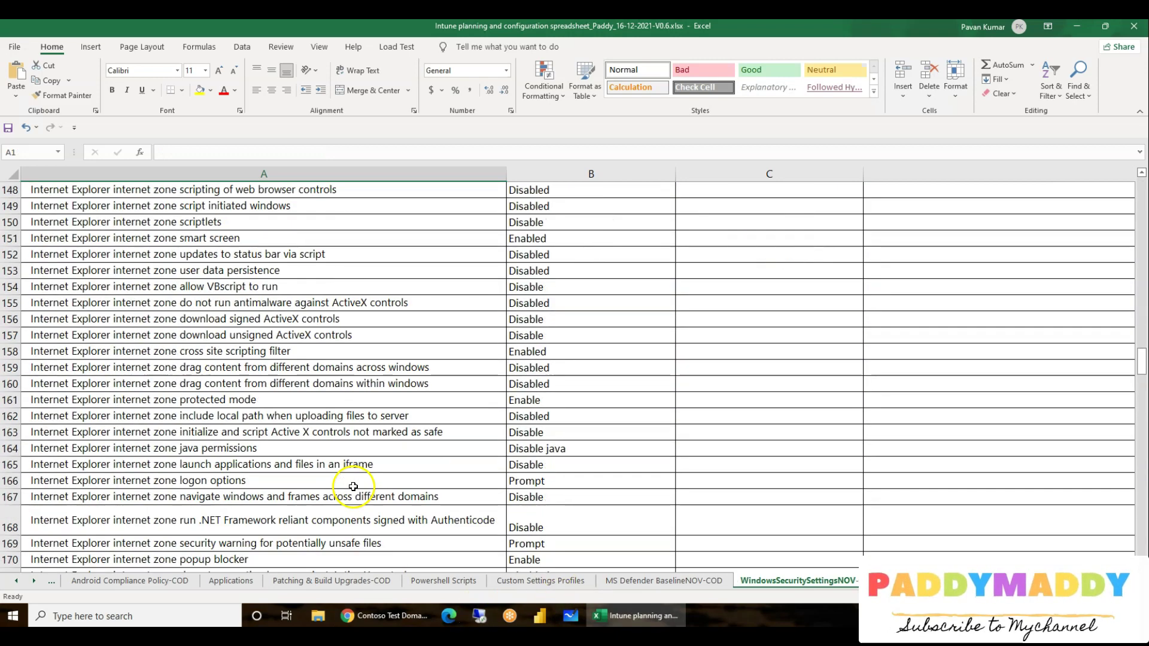
scroll(352, 486, "down", 20)
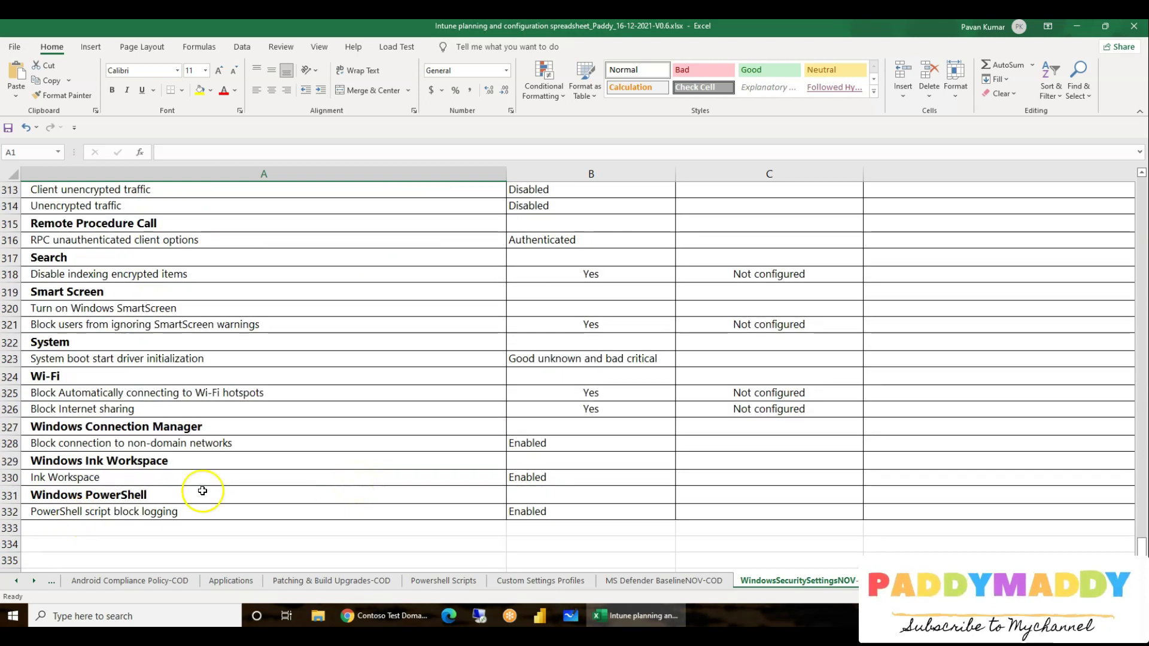
Switch to the Endpoint Manager admin center in Chrome and open the endpoint security baseline "Security Baseline for Windows 10 and later".
left_click(628, 616)
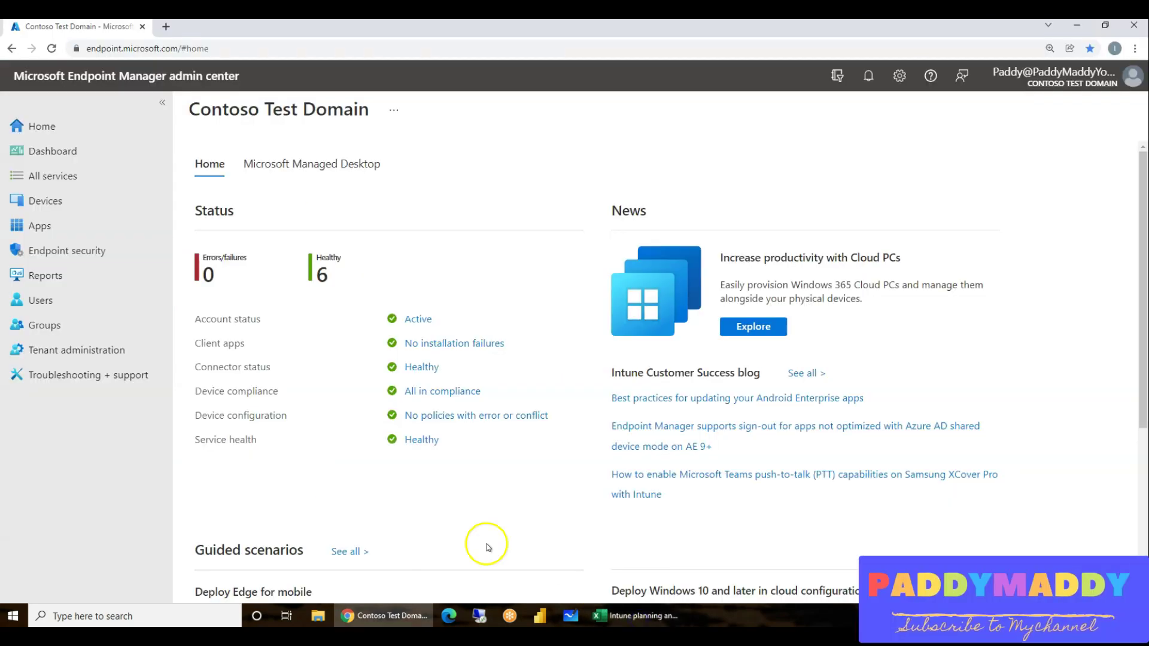
left_click(67, 250)
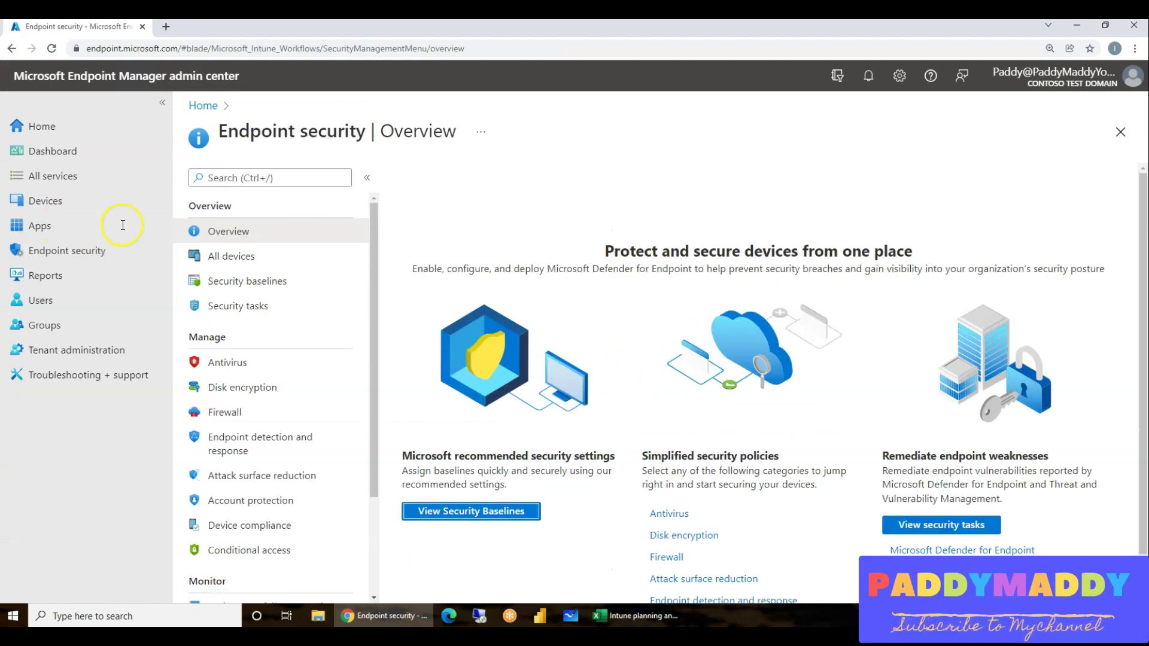
left_click(72, 253)
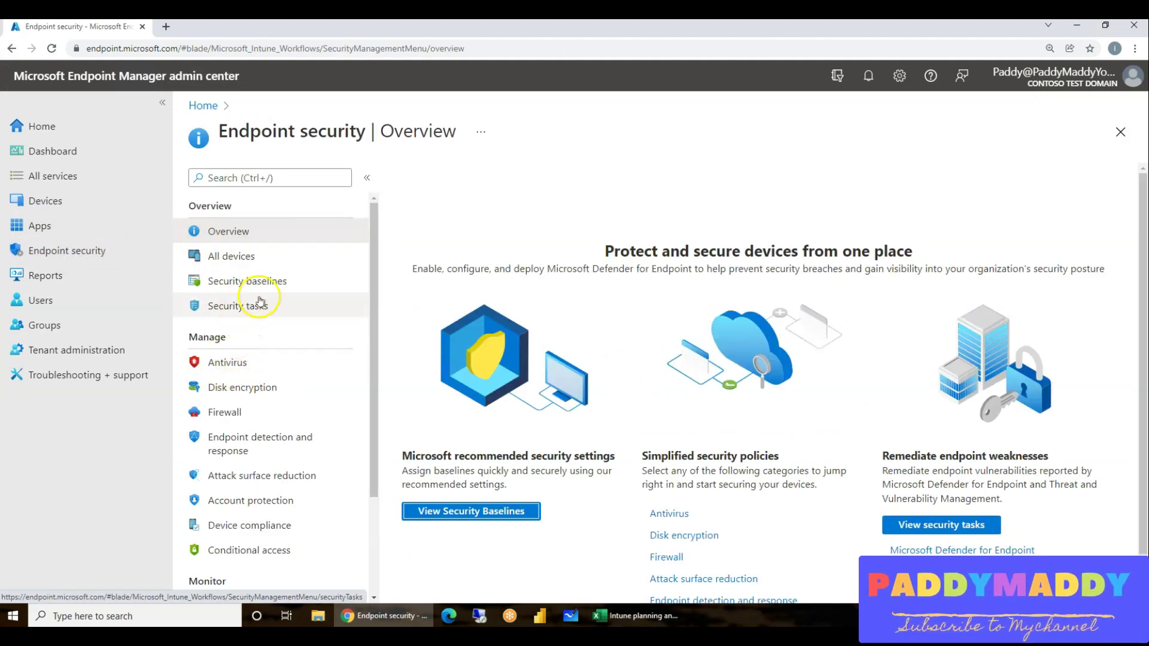
left_click(266, 281)
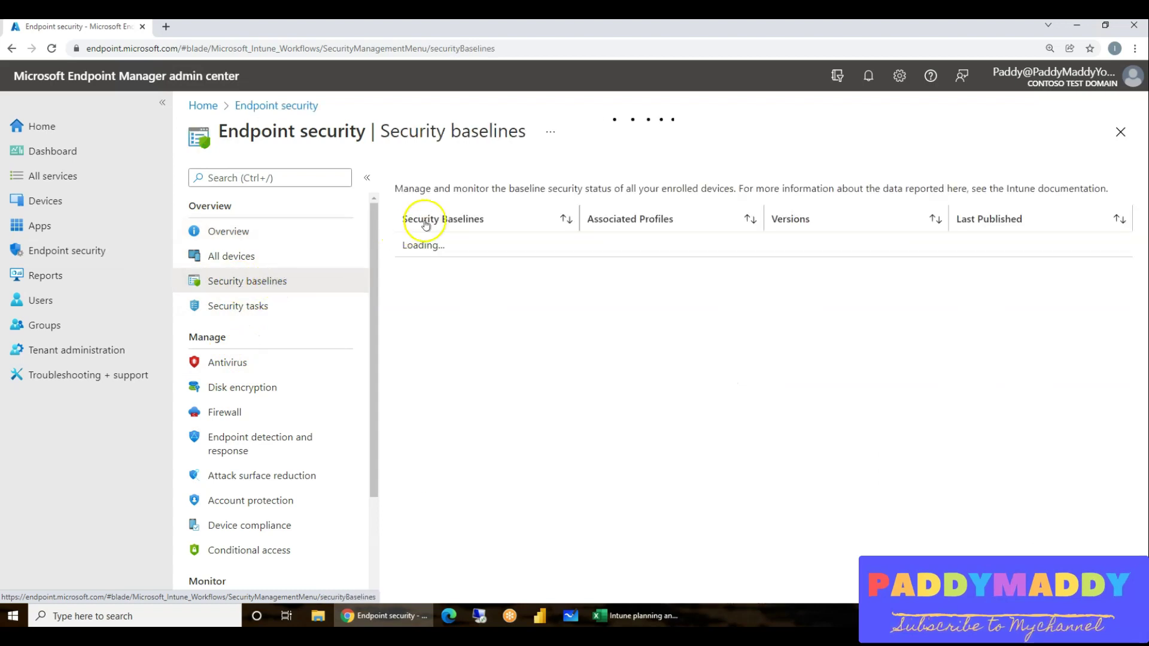
left_click(660, 220)
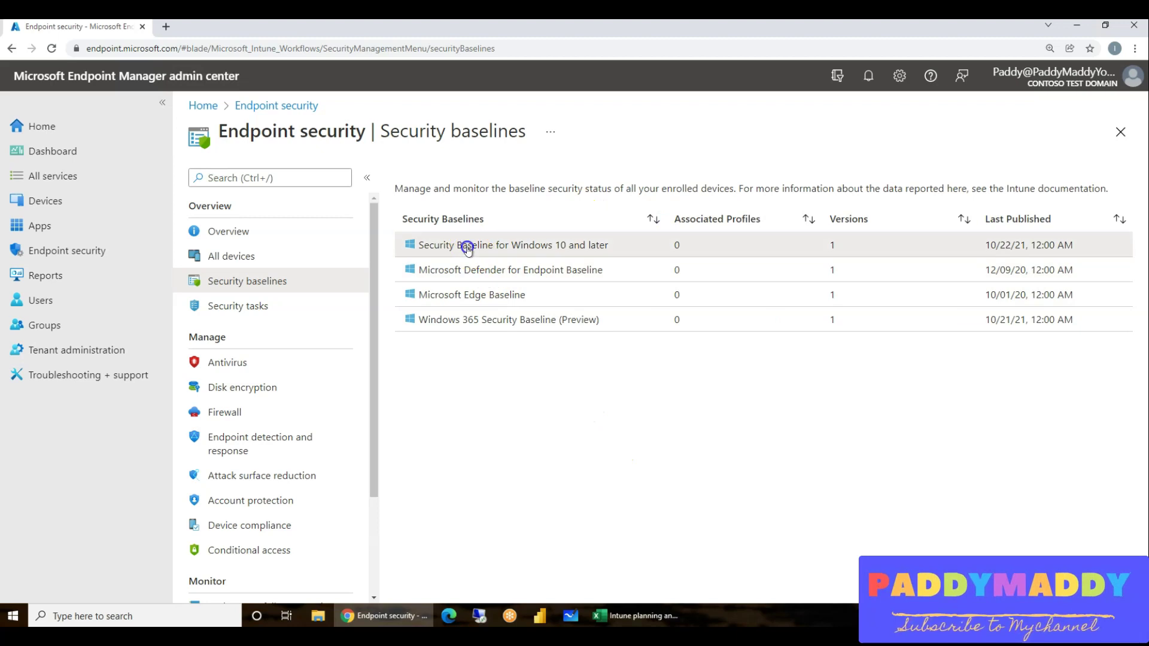
left_click_drag(468, 247, 566, 250)
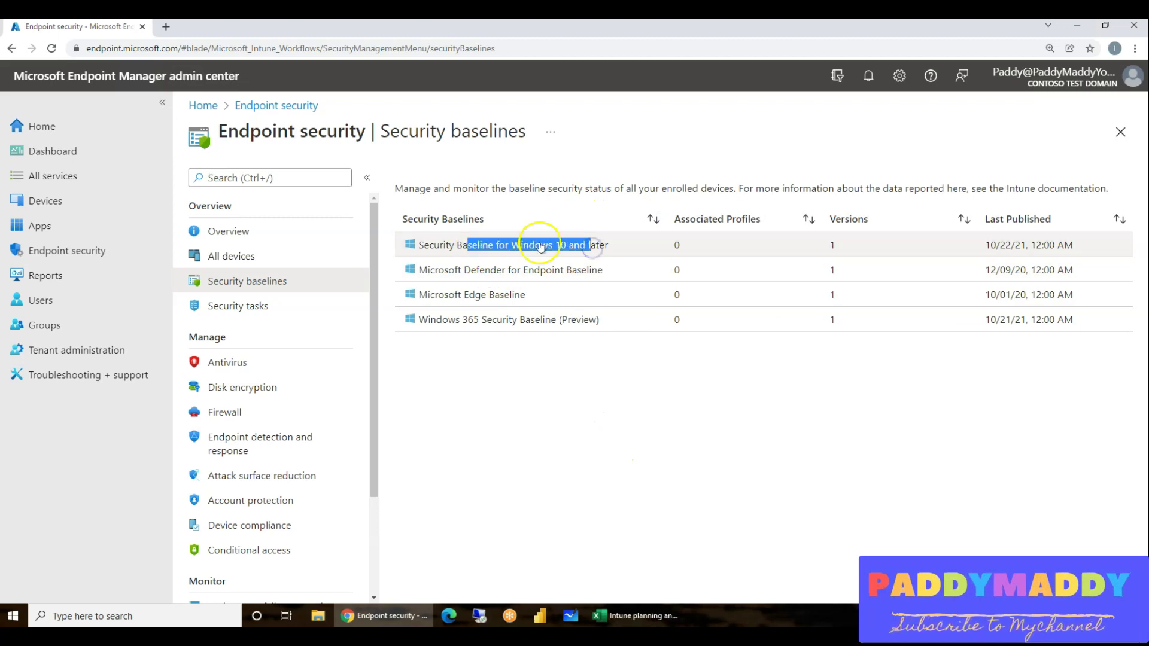
left_click(540, 245)
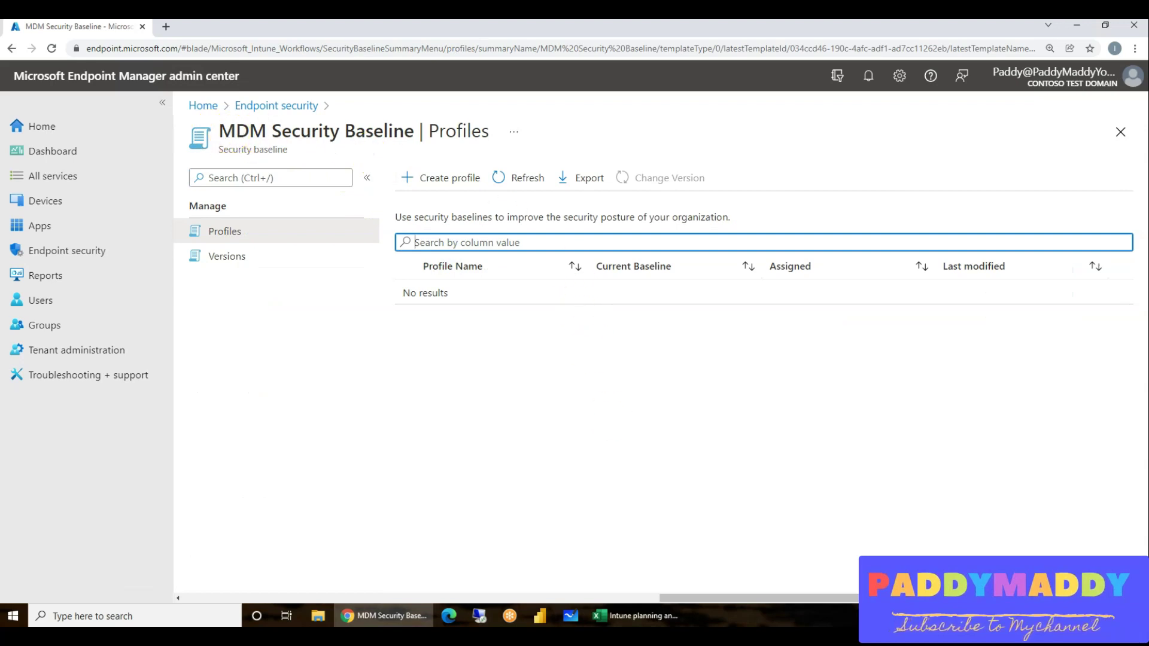
Create a baseline profile named "Security Baseline for Windows 10 - COD" without a description and continue to its configuration settings.
left_click_drag(774, 596, 343, 592)
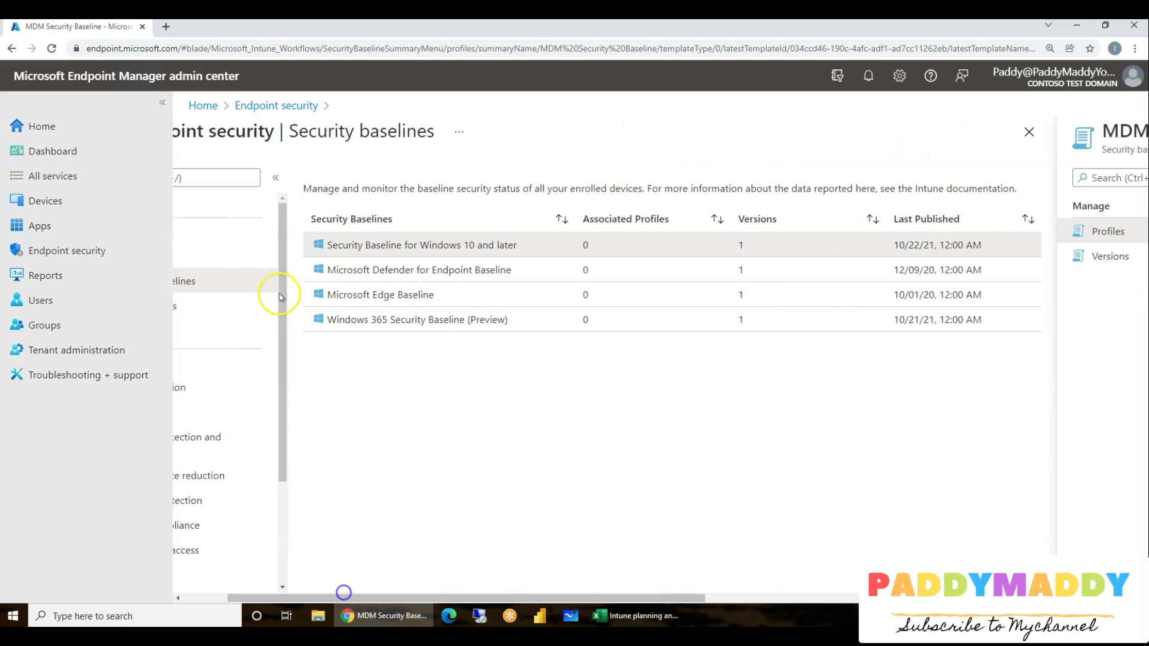
left_click_drag(324, 245, 518, 249)
left_click_drag(654, 598, 1048, 572)
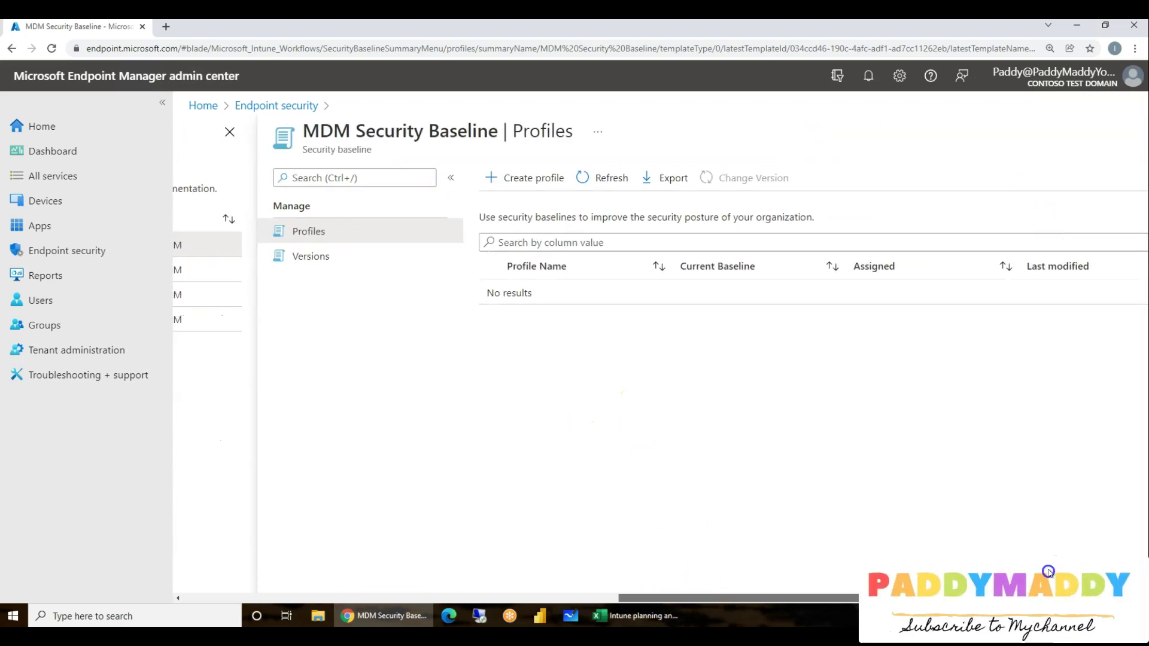
left_click(526, 177)
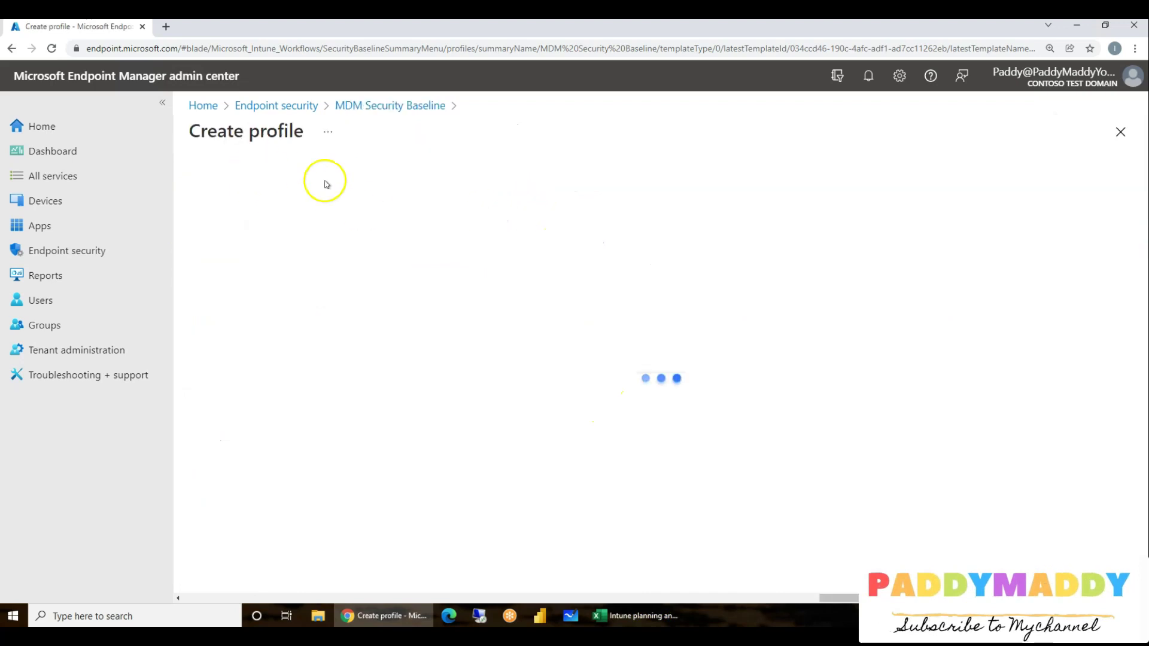
left_click(426, 226)
type("Security Baseline for Windows 10 and later")
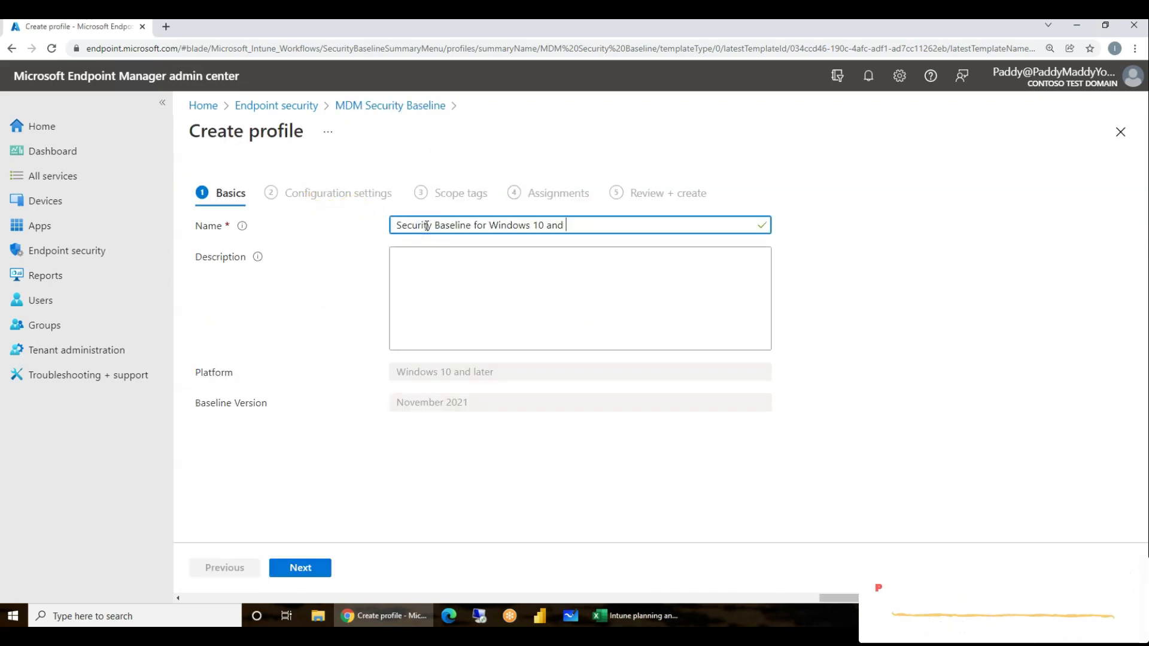
type("COD")
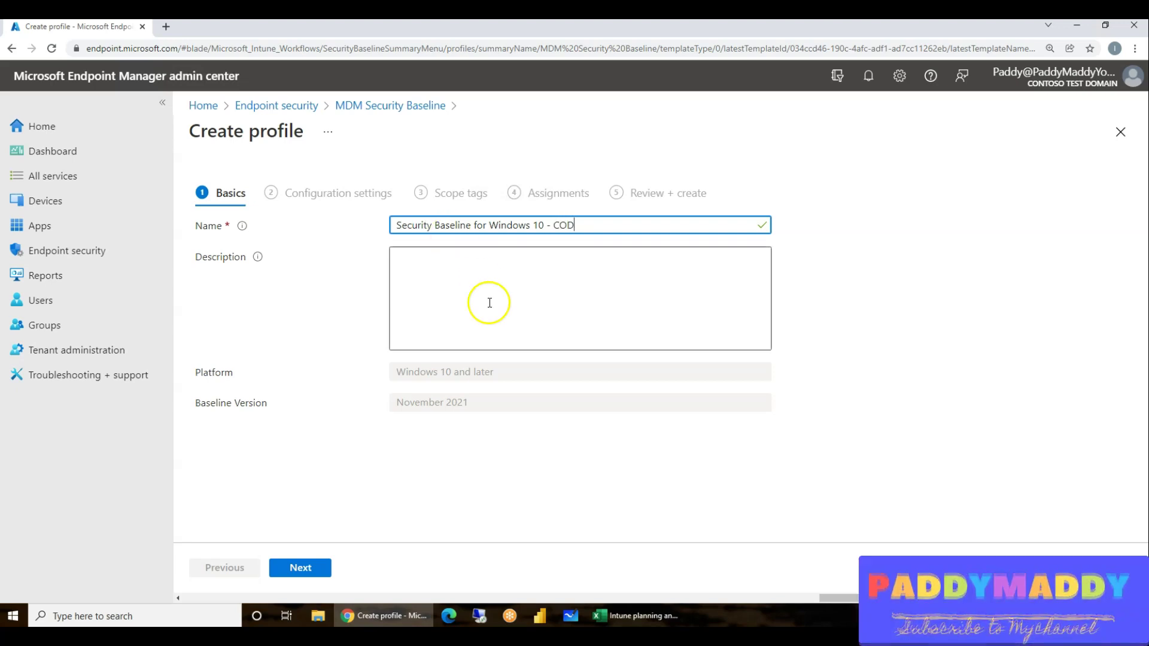
left_click(483, 288)
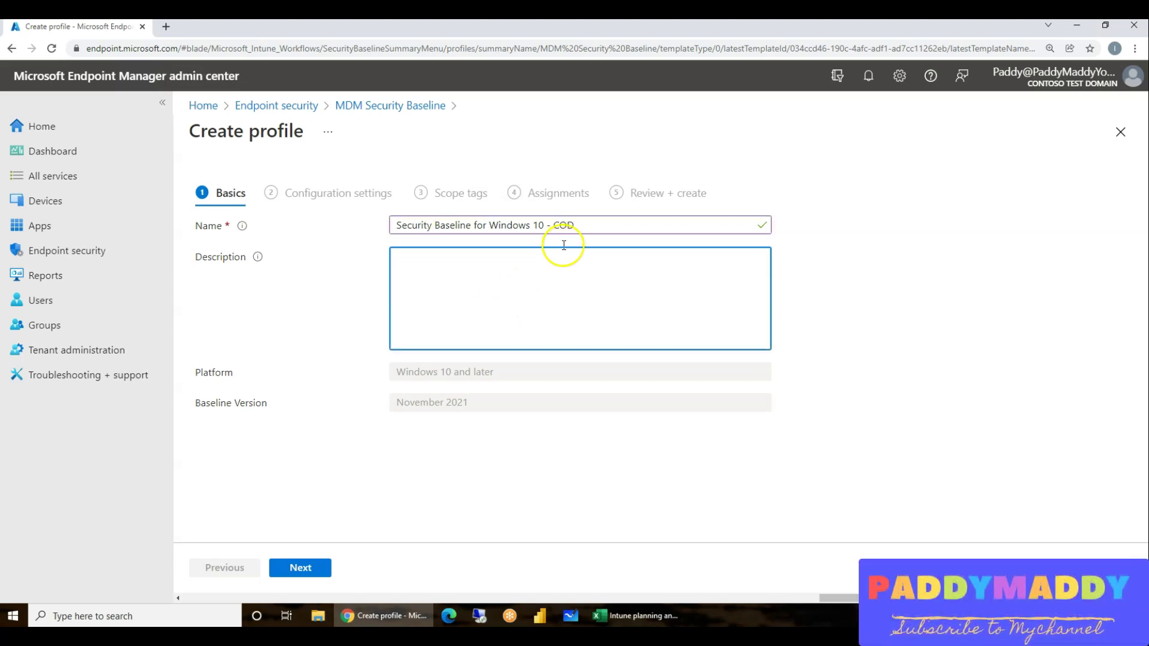
left_click_drag(495, 406, 399, 404)
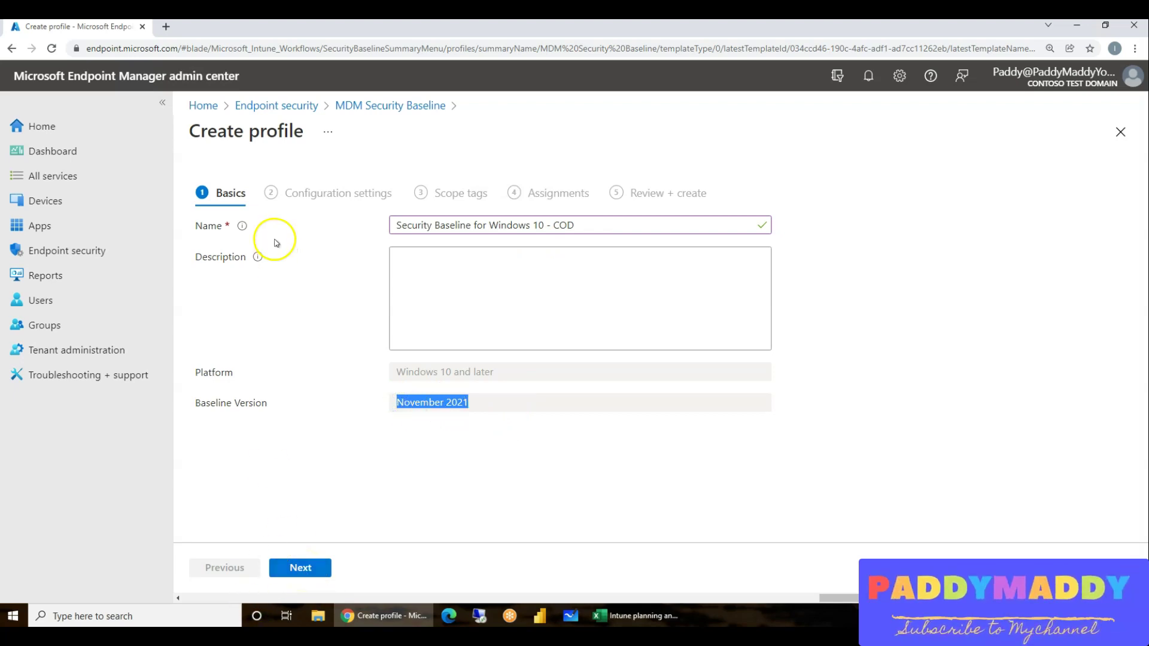
left_click(303, 569)
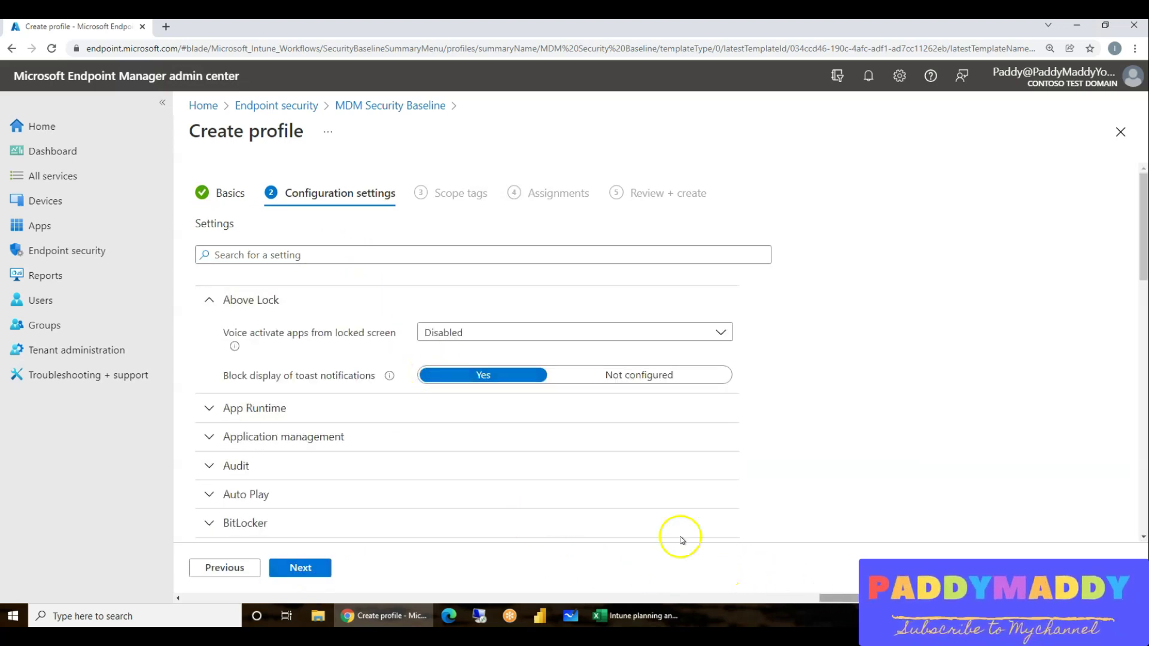
Consult the linked documentation for the "Voice activate apps from locked screen" setting and return to the profile.
mouse_move(236, 349)
left_click(209, 319)
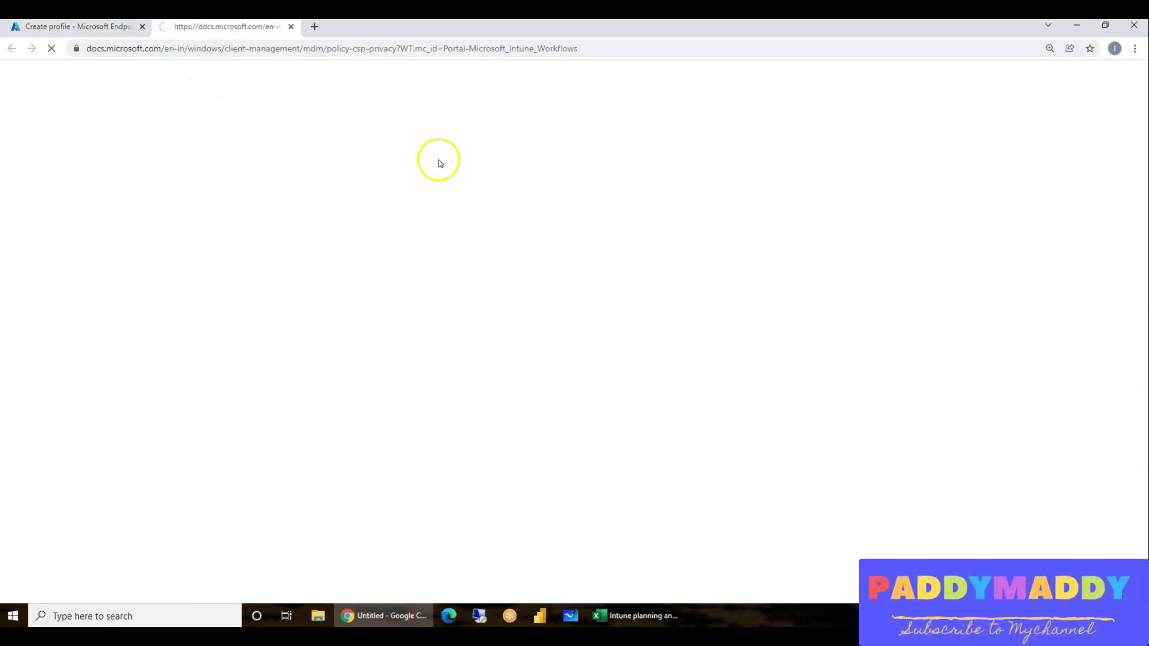
scroll(636, 406, "down", 15)
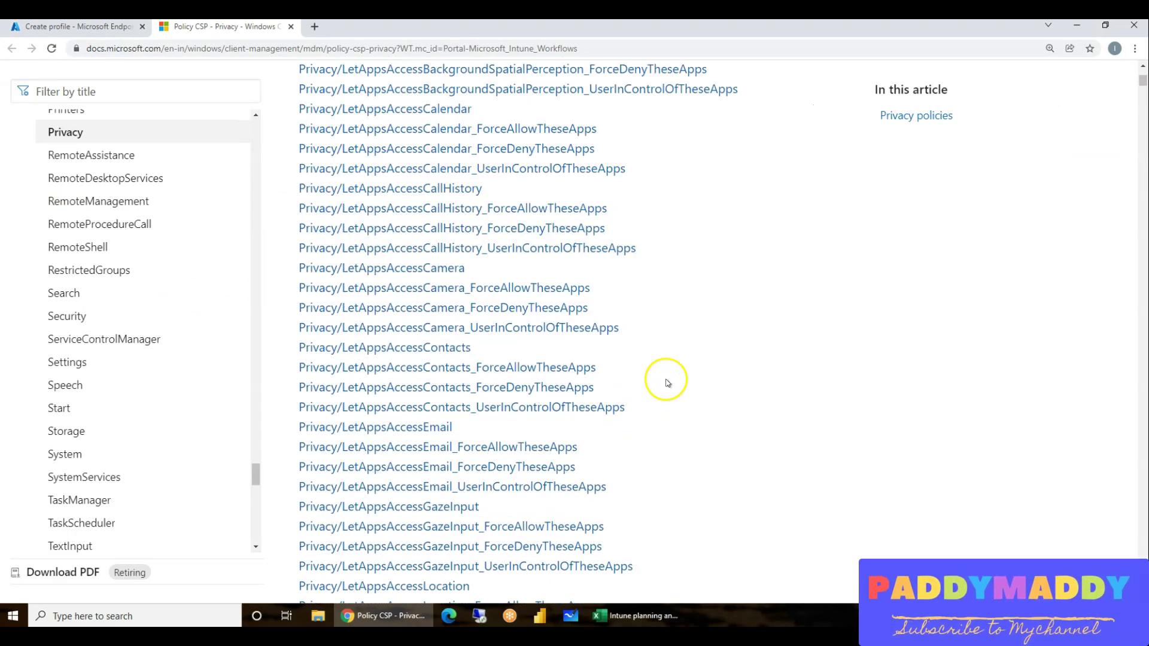
left_click(71, 28)
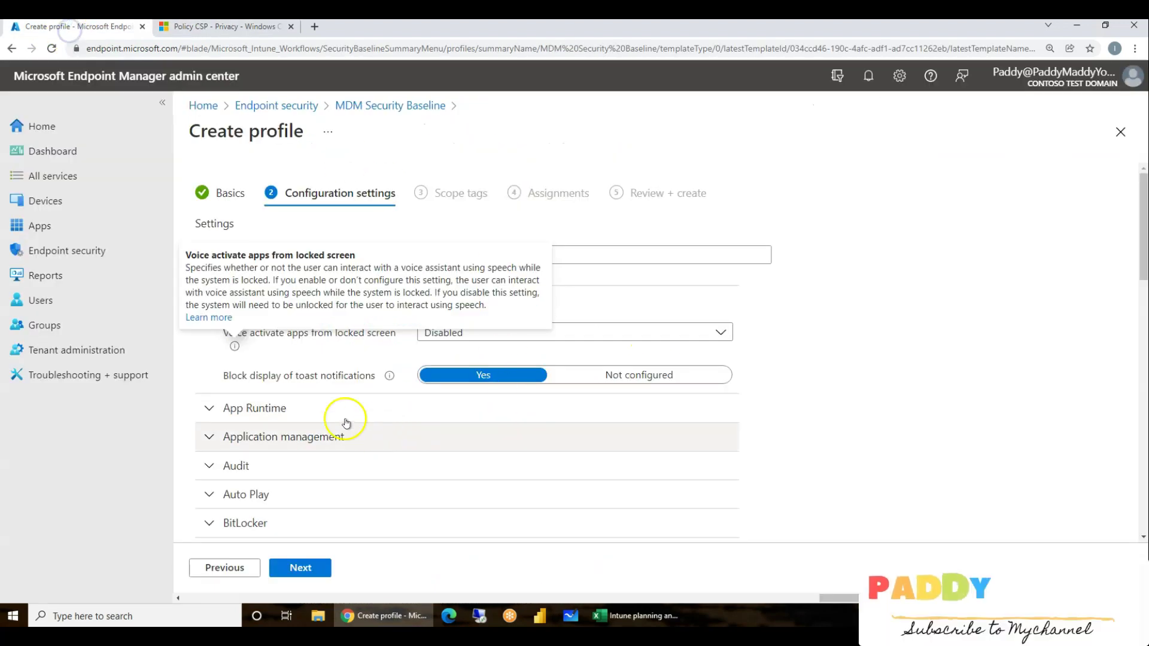
Expand the Auto Play settings, consult the linked documentation for "Auto play default auto run behavior", and close that page.
left_click(242, 488)
scroll(350, 465, "down", 1)
scroll(356, 449, "down", 4)
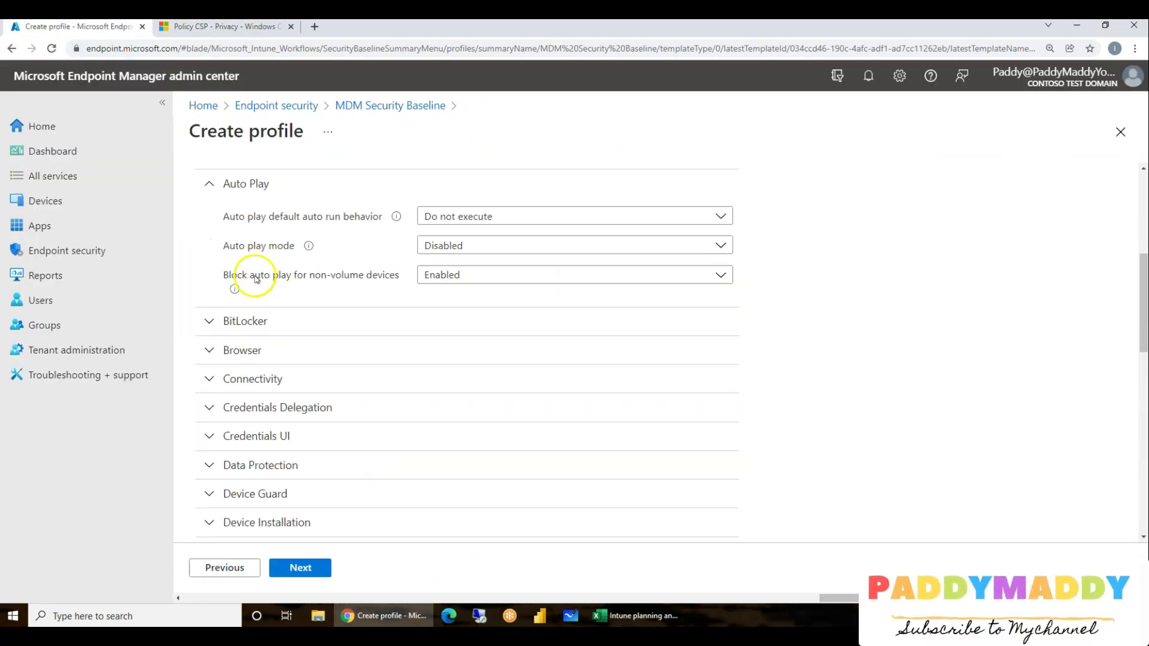
scroll(371, 419, "up", 3)
mouse_move(395, 403)
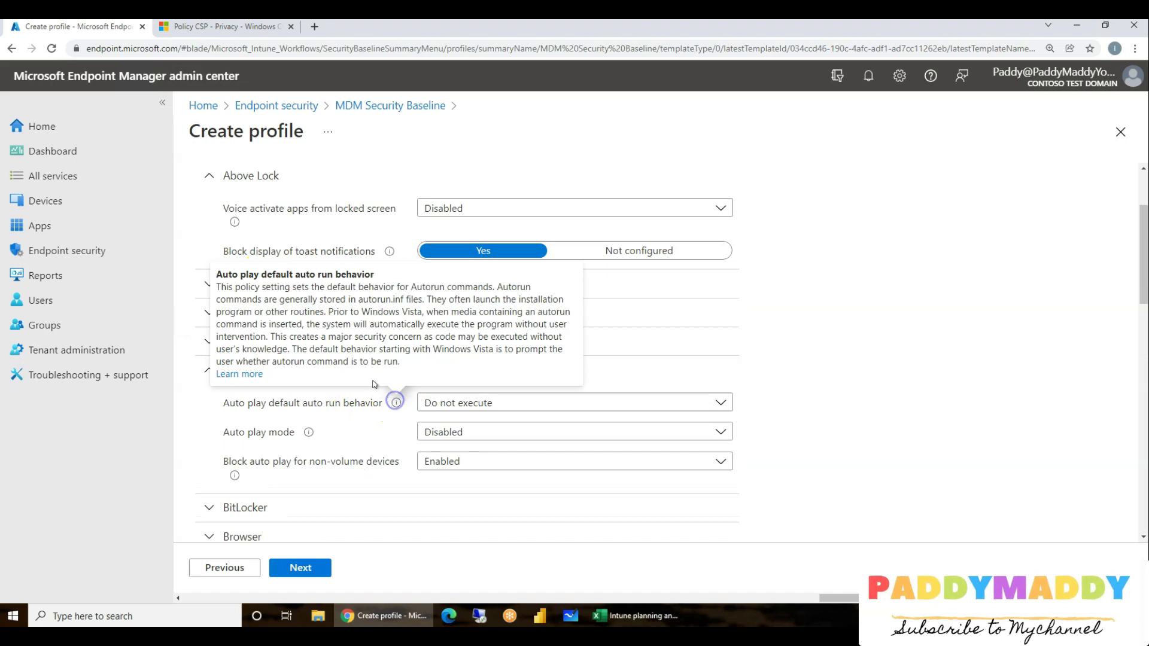
left_click(238, 375)
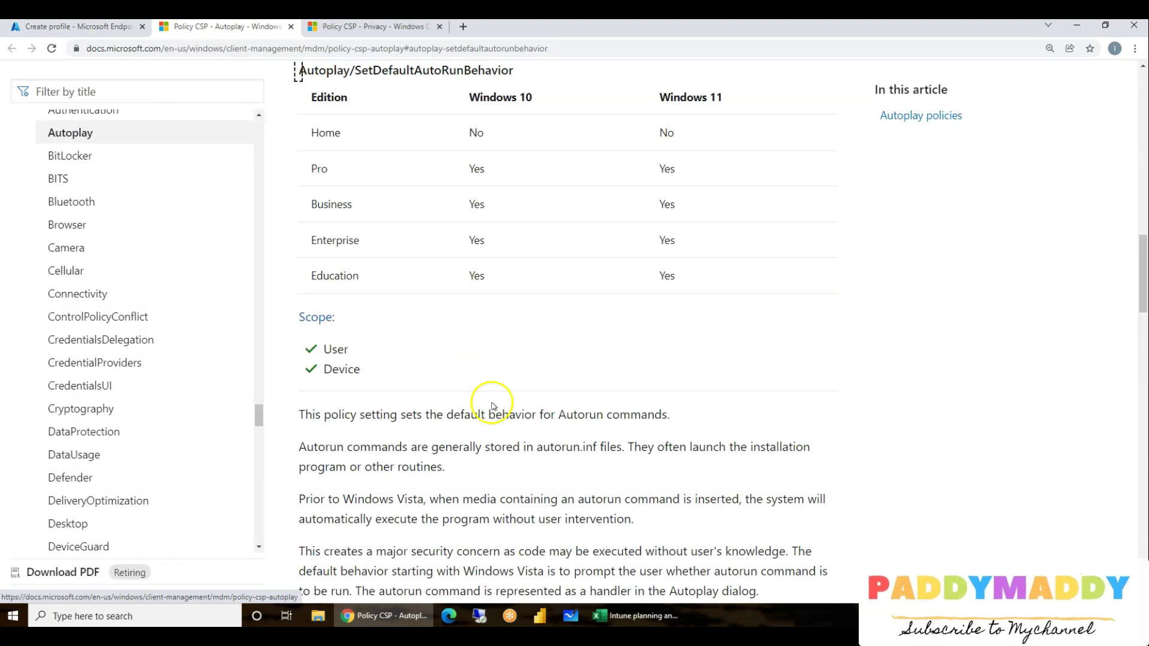
scroll(487, 397, "up", 15)
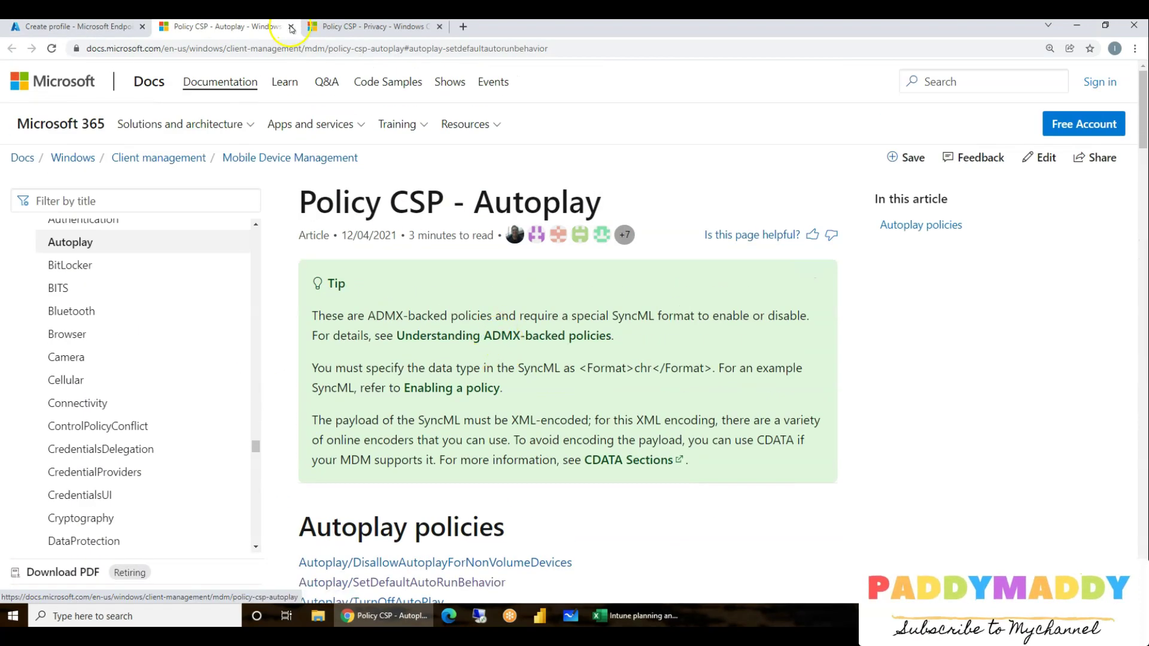
left_click(290, 29)
Switch to the Excel planning workbook and copy the Settings Overview URL from cell D2 of the Windows security settings sheet.
left_click(627, 607)
scroll(546, 390, "up", 14)
scroll(713, 550, "up", 7)
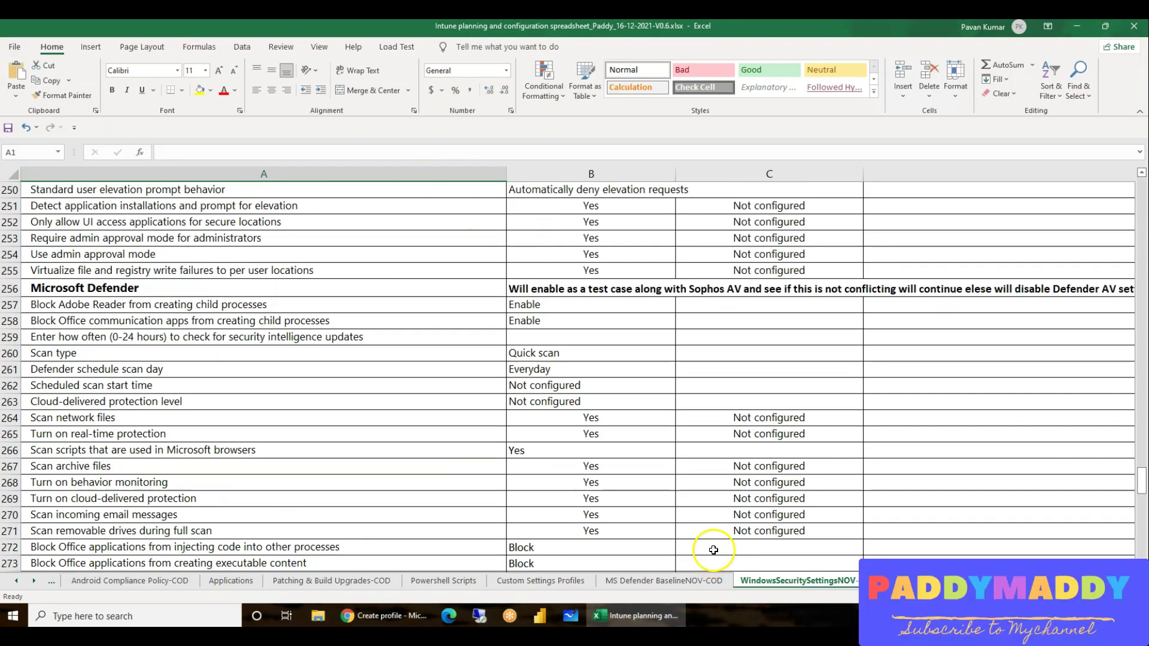
scroll(713, 550, "up", 20)
left_click_drag(1142, 403, 1141, 187)
left_click(1005, 209)
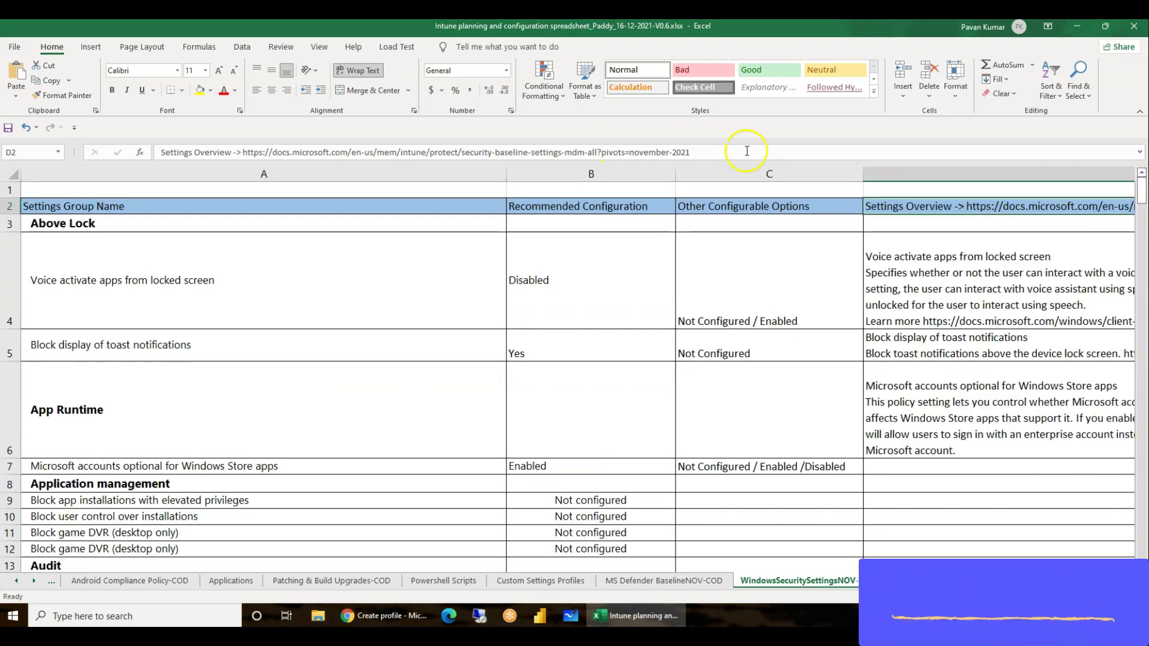
left_click(682, 152)
left_click_drag(705, 152, 243, 152)
key("ctrl+c")
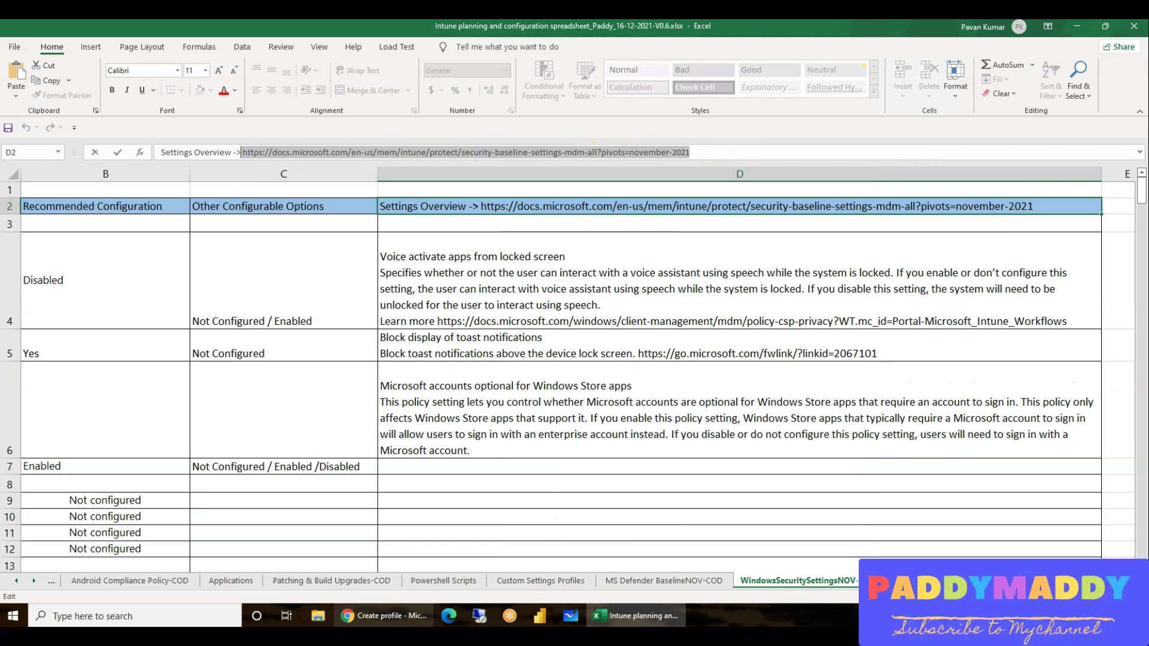
Open the copied Settings Overview URL in a new Chrome tab and read the baseline documentation down to App Runtime.
left_click(383, 616)
left_click(166, 26)
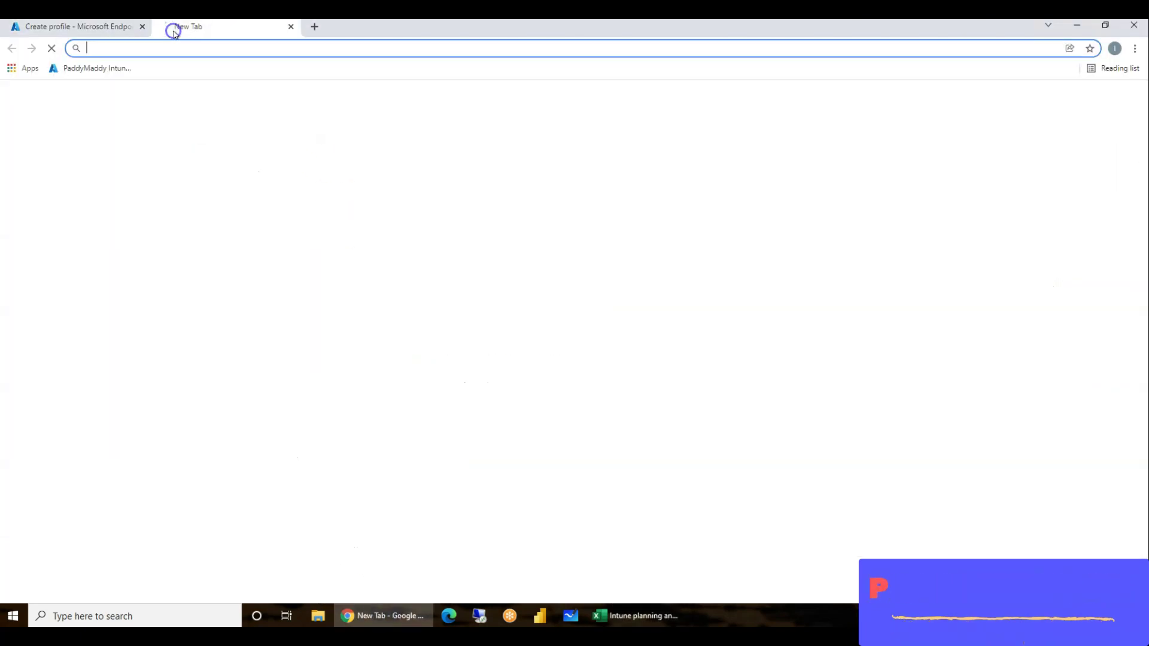
key("ctrl+v")
key("Return")
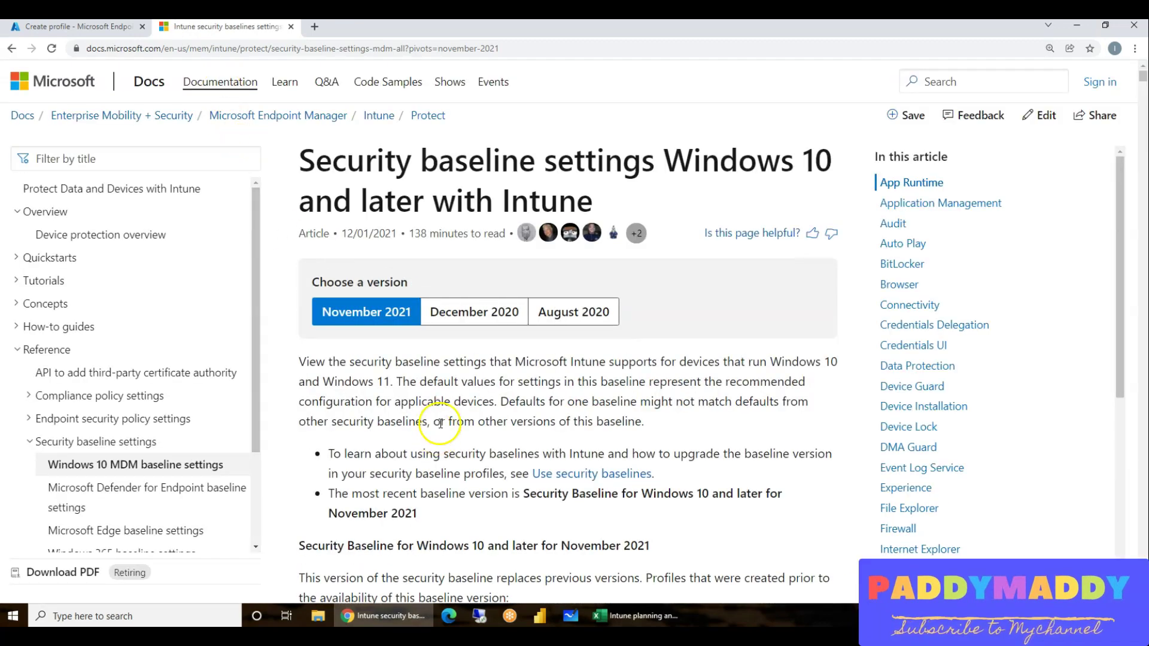
scroll(440, 424, "down", 10)
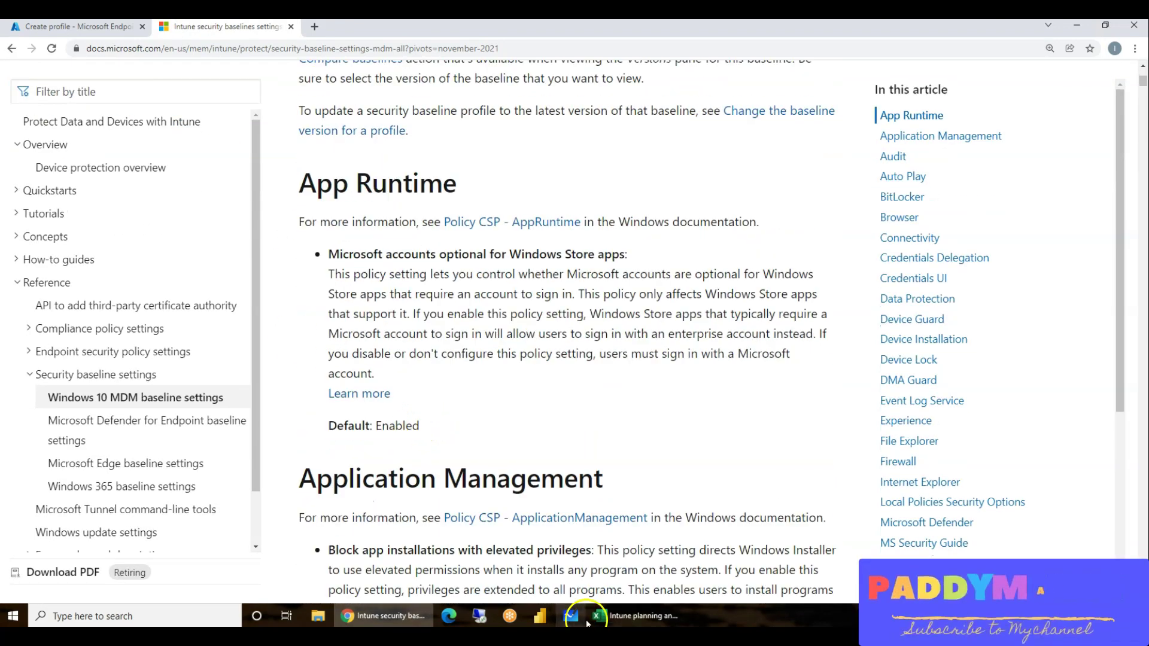
Review the Above Lock settings, recommended configuration and descriptions in the Excel workbook, and switch back to Chrome.
left_click(587, 623)
left_click(316, 377)
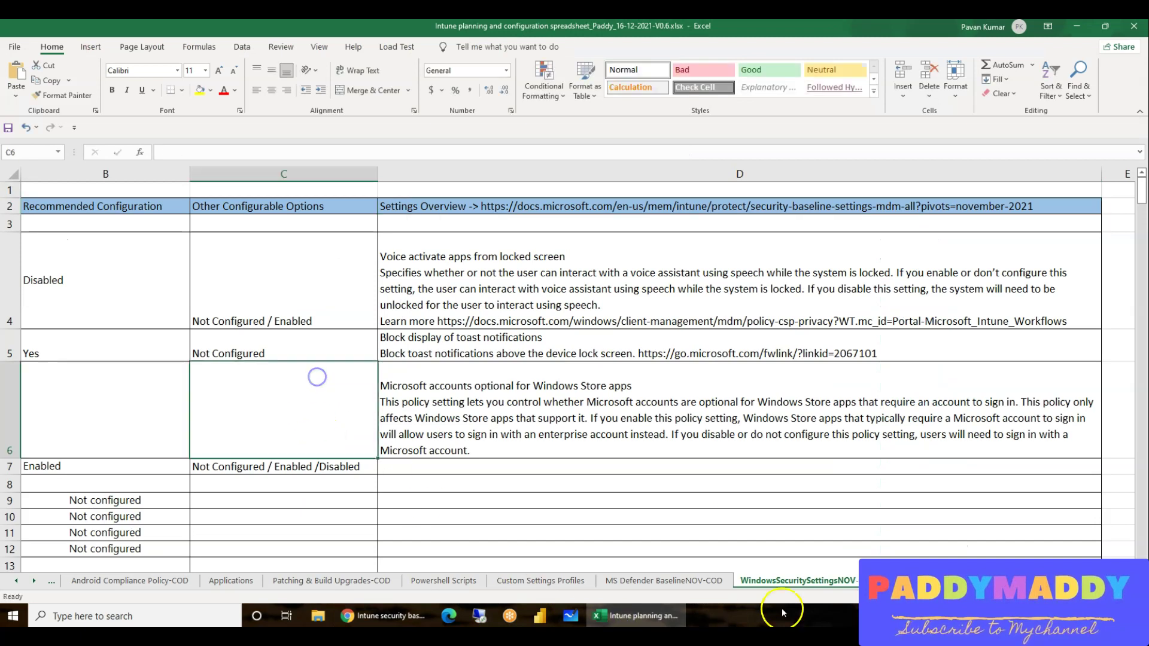
left_click(1025, 584)
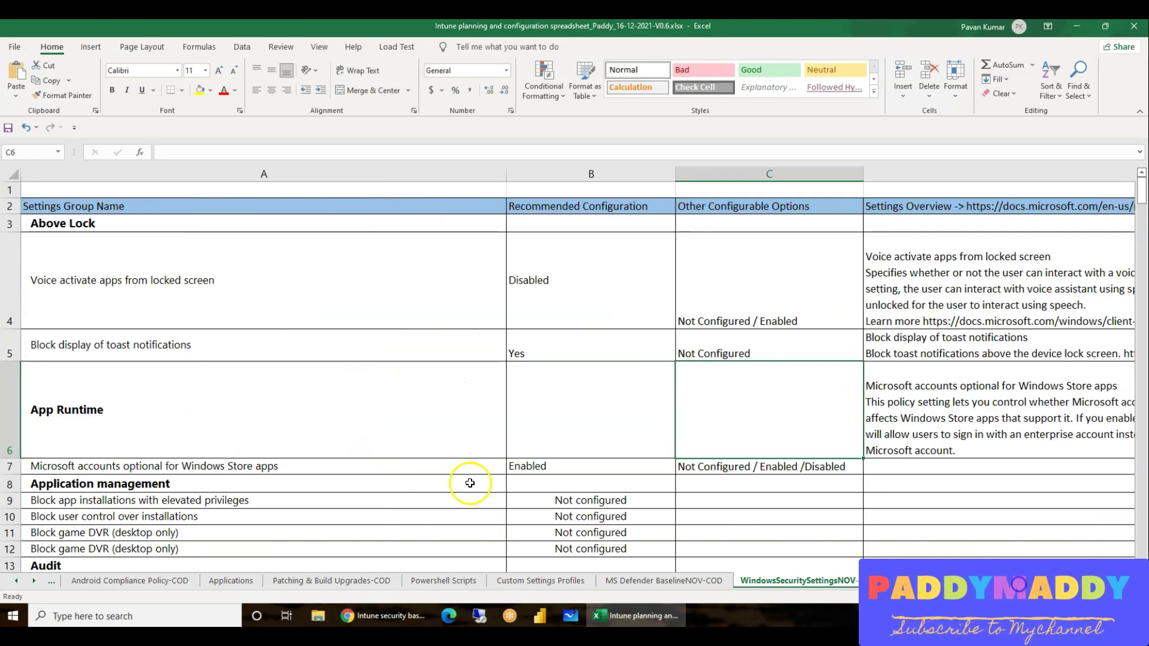
left_click(160, 279)
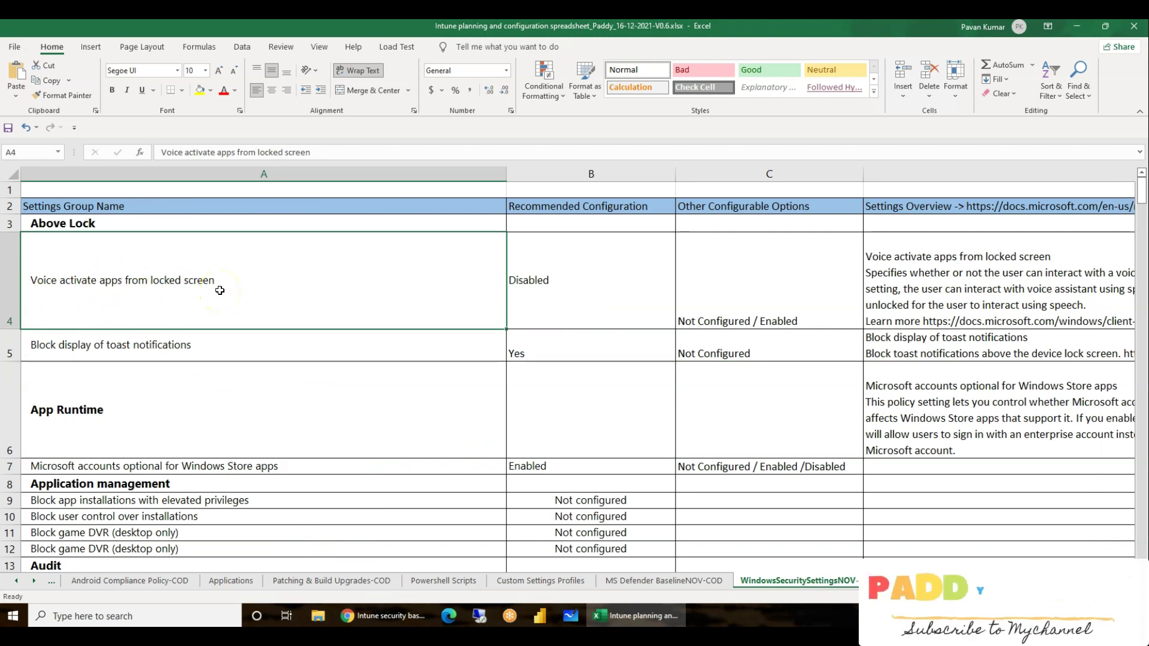
left_click(941, 287)
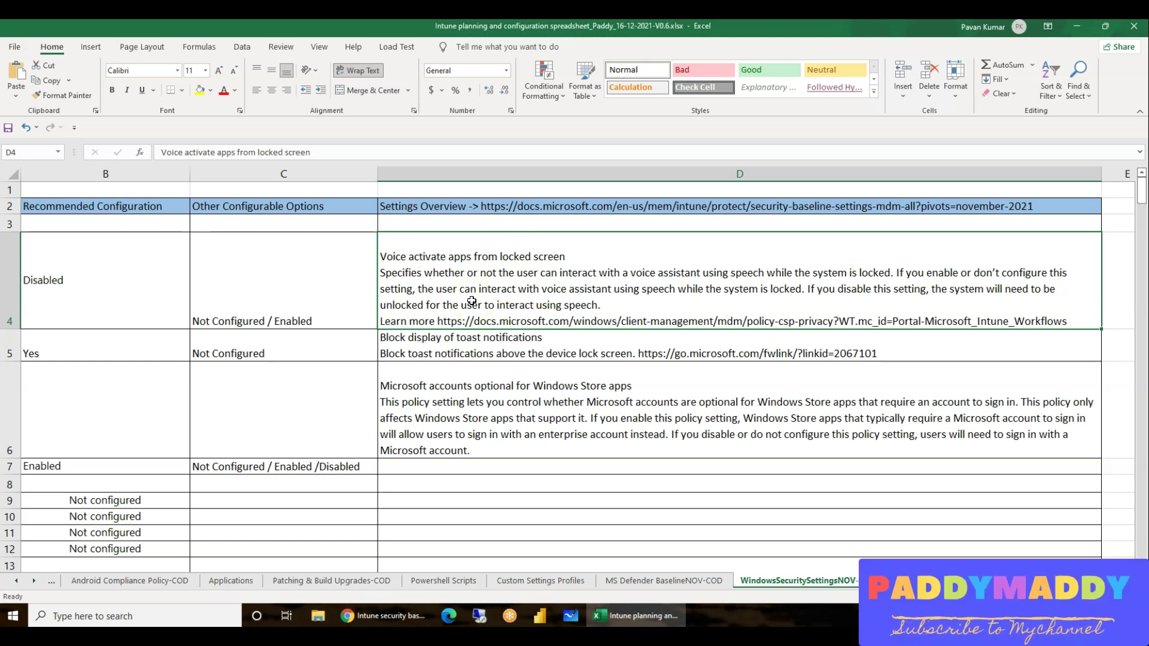
left_click(1024, 582)
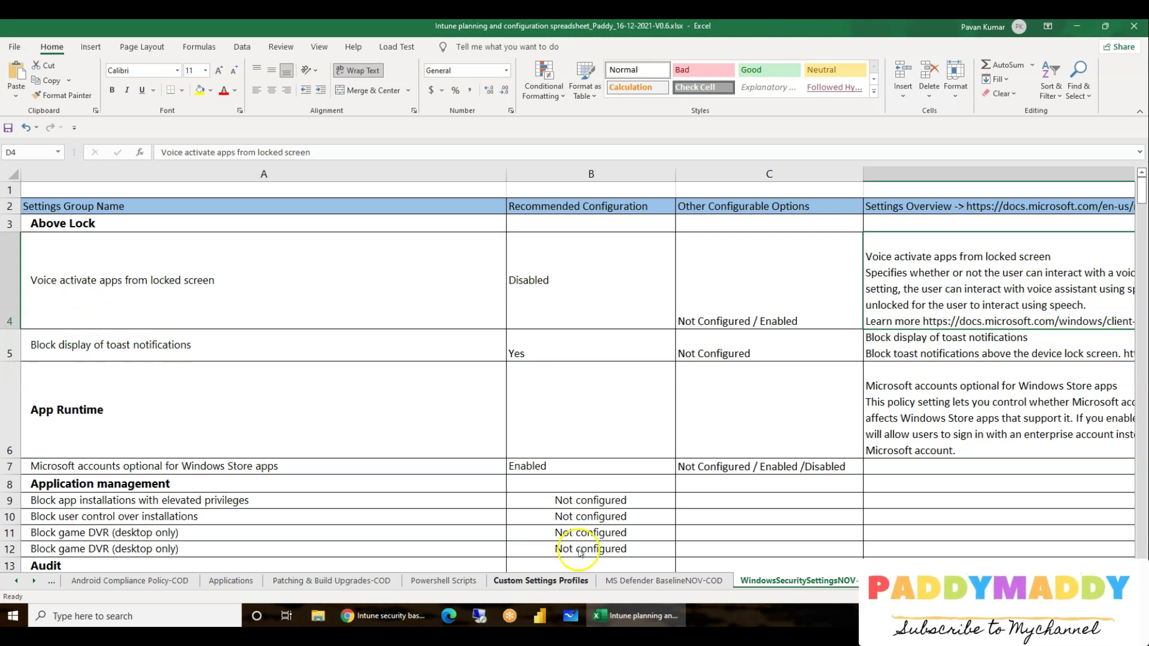
left_click(9, 285)
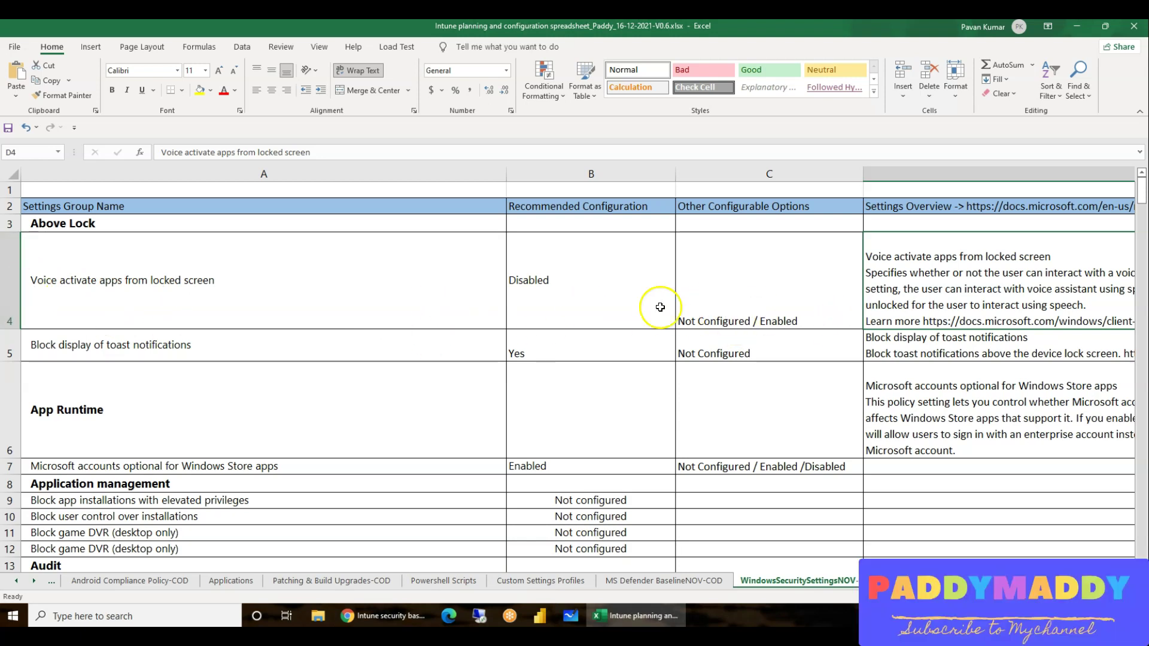
left_click(625, 612)
left_click(383, 616)
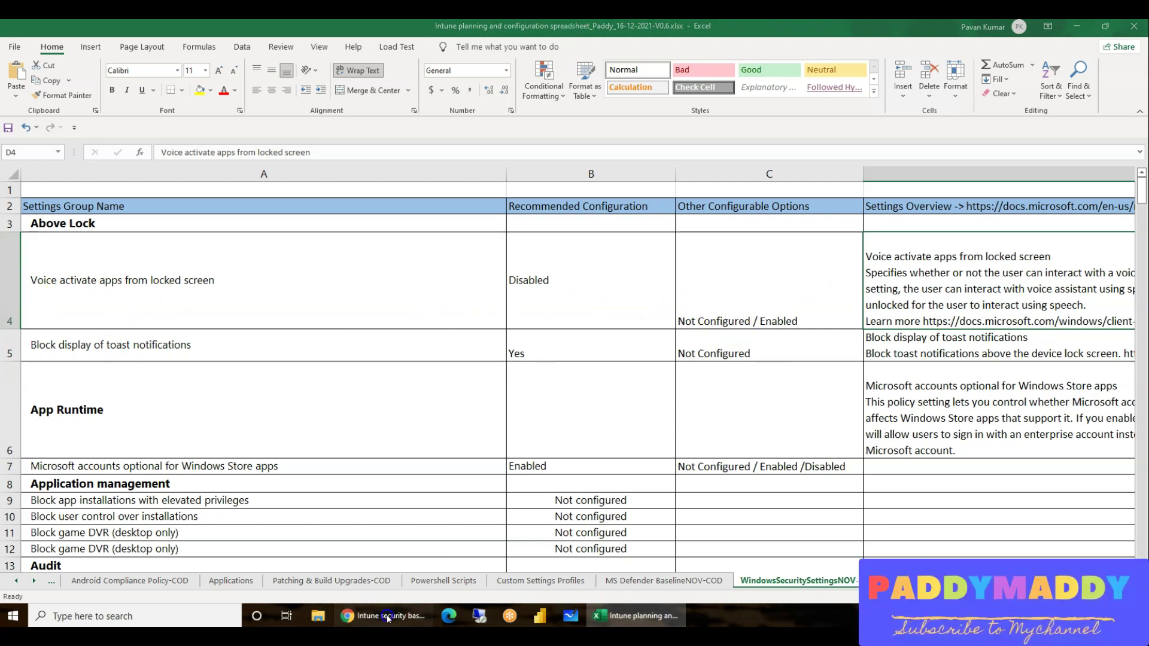
Search the baseline documentation for "Voice", look over the Application Management section, and return to the Create profile page.
scroll(931, 488, "down", 10)
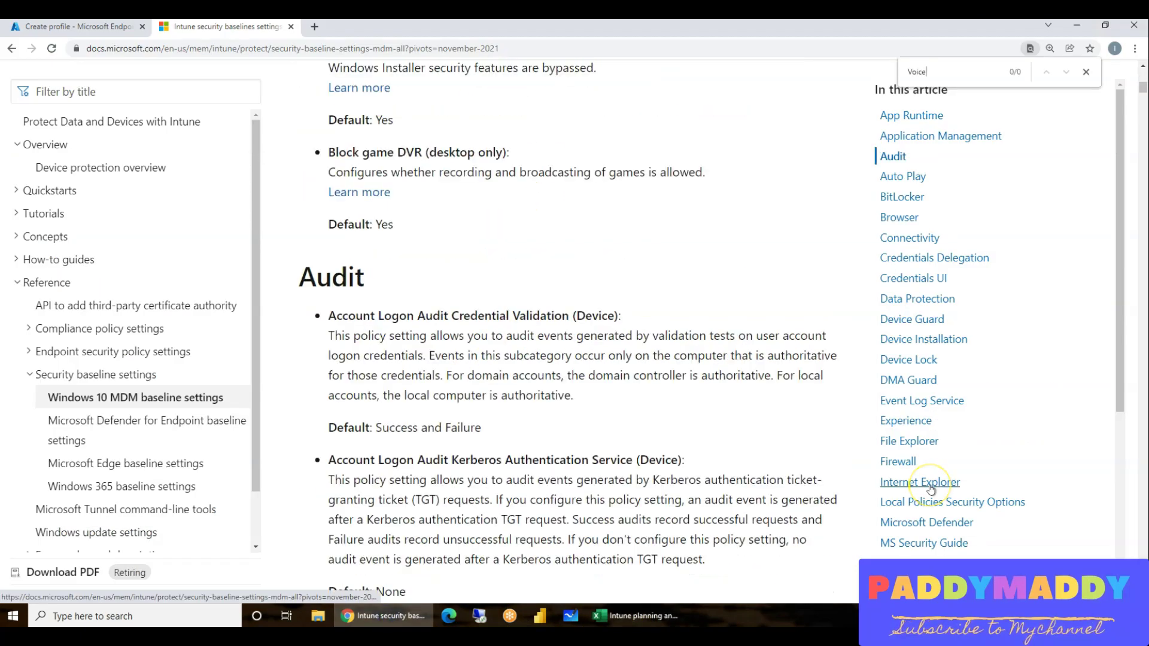
scroll(409, 158, "up", 6)
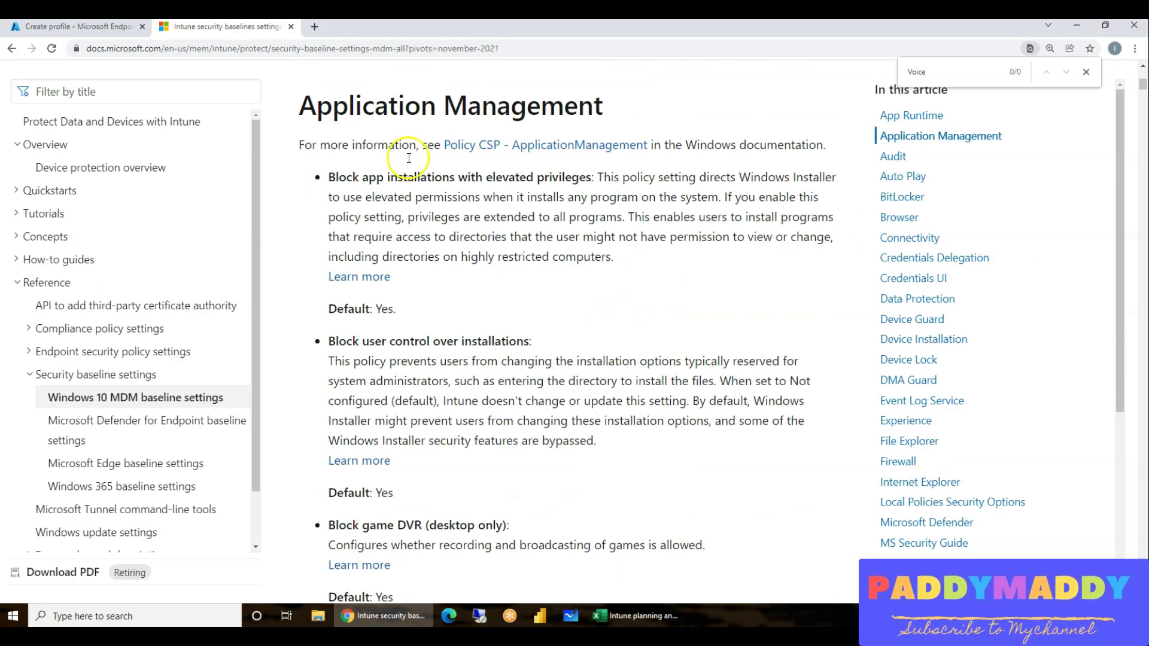
left_click(99, 33)
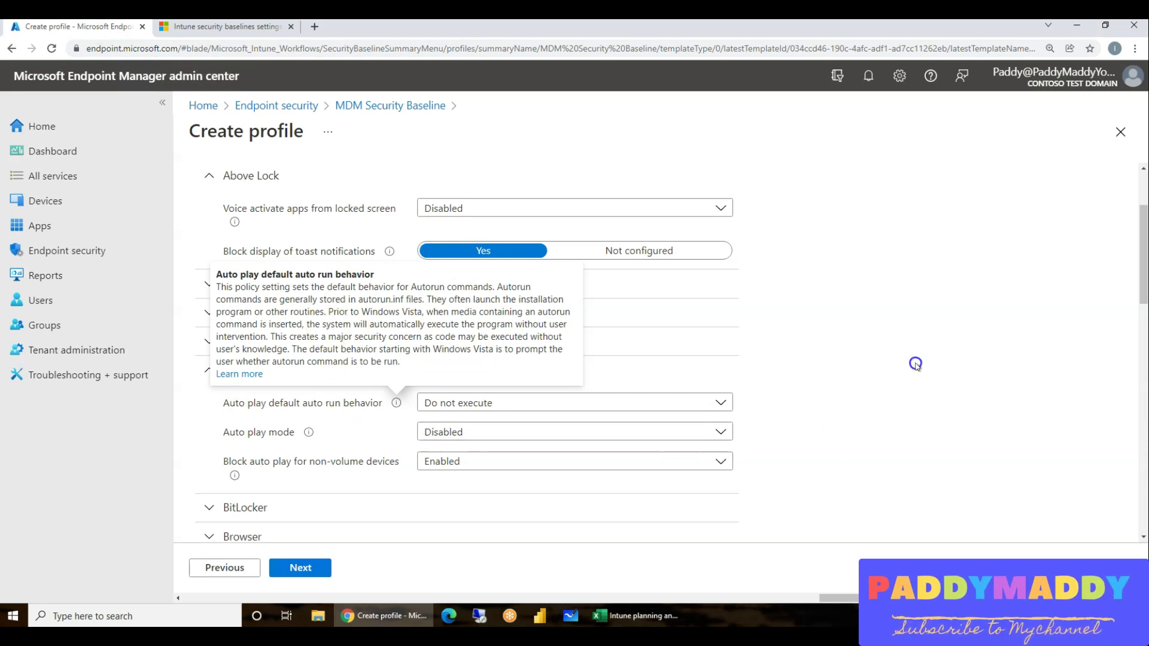
Open the linked documentation for "Voice activate apps from locked screen", search that page for the setting's name, and close it.
left_click(371, 287)
scroll(371, 286, "up", 2)
left_click(234, 346)
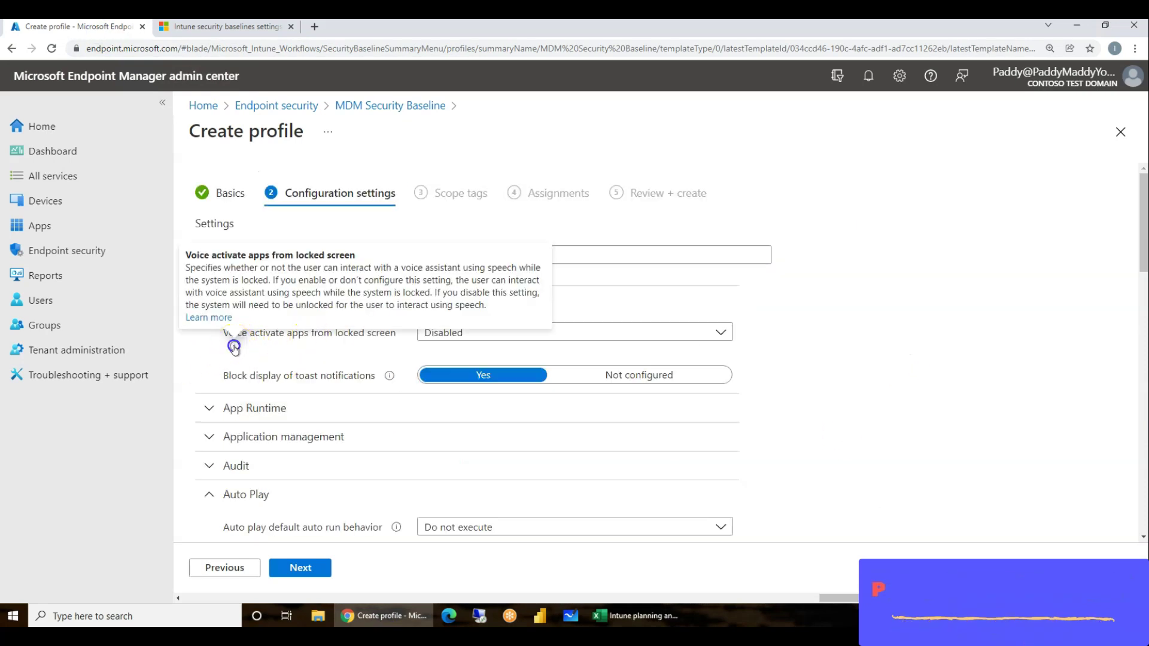
left_click(210, 318)
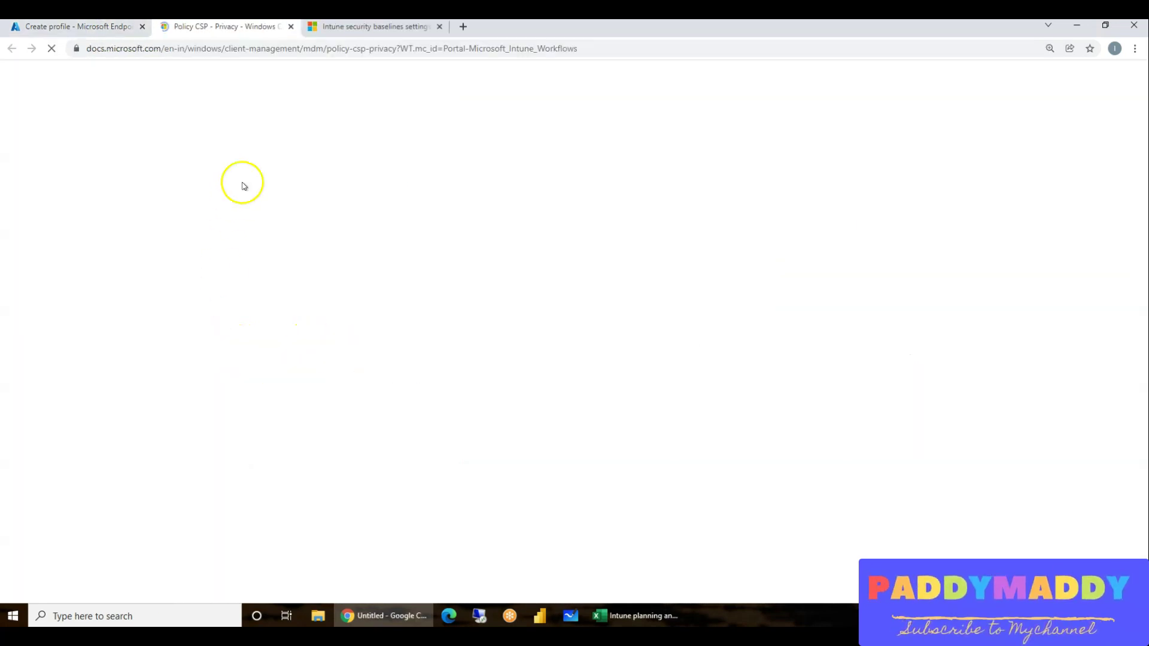
scroll(718, 398, "down", 20)
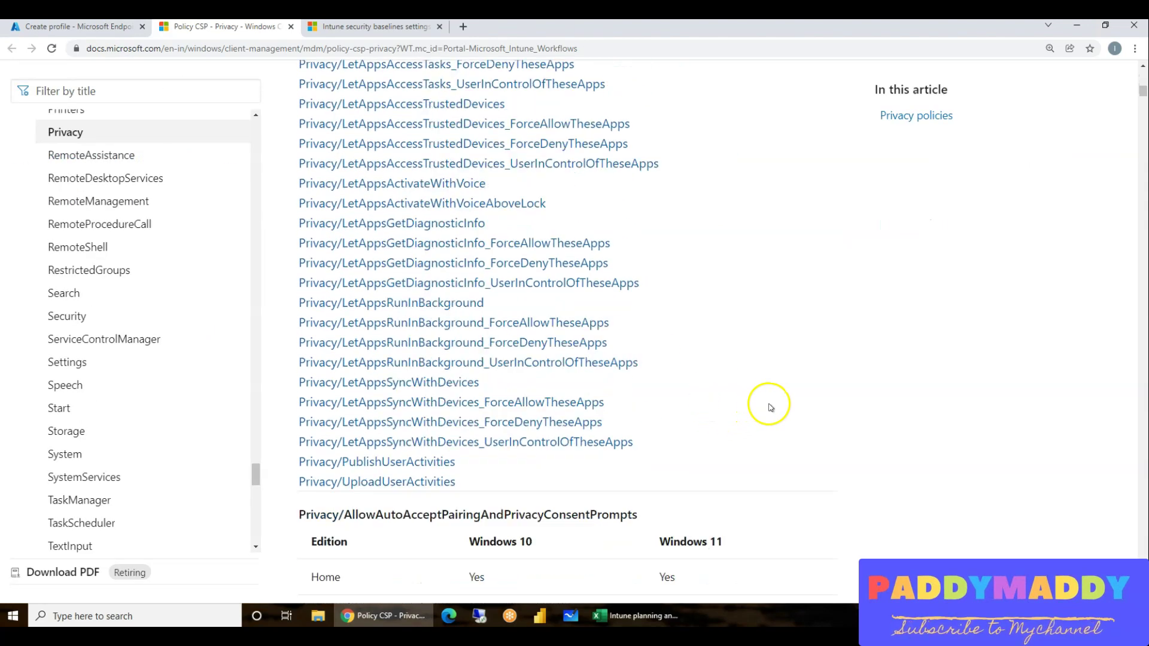
scroll(673, 412, "down", 6)
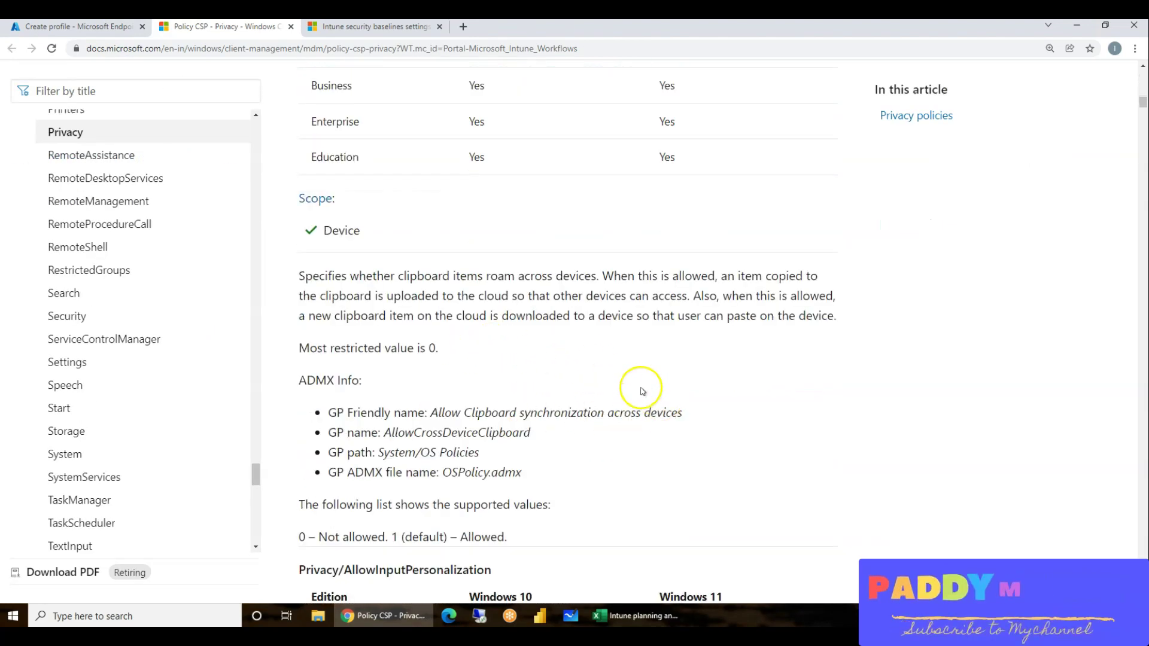
key("ctrl+f")
key("ctrl+v")
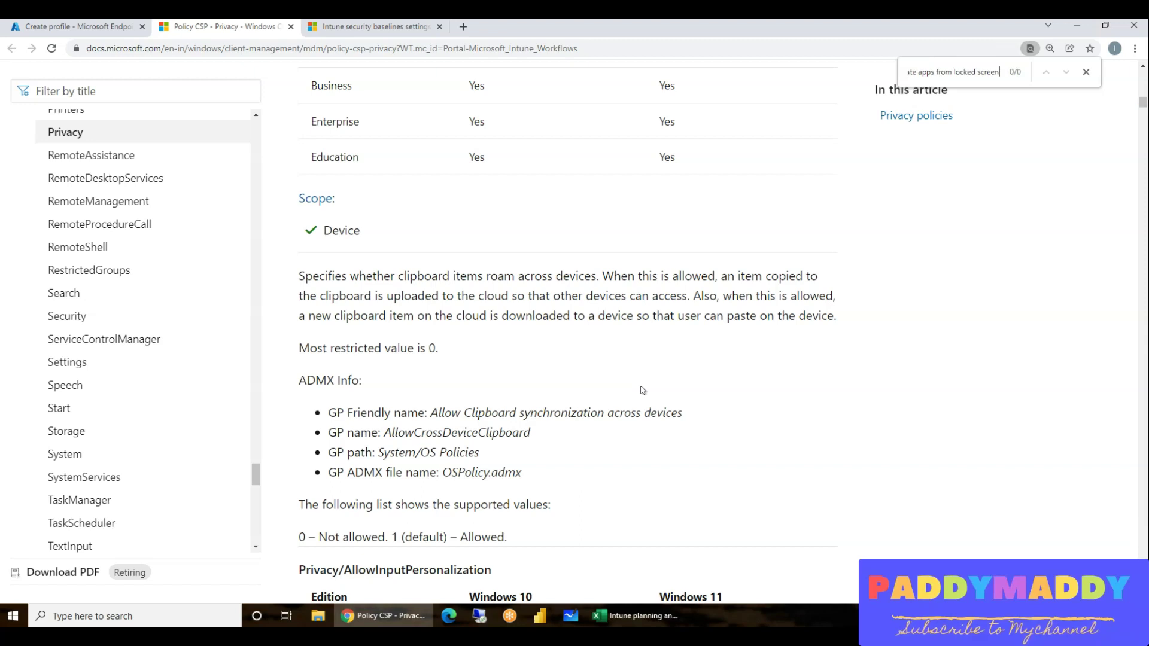
left_click(289, 27)
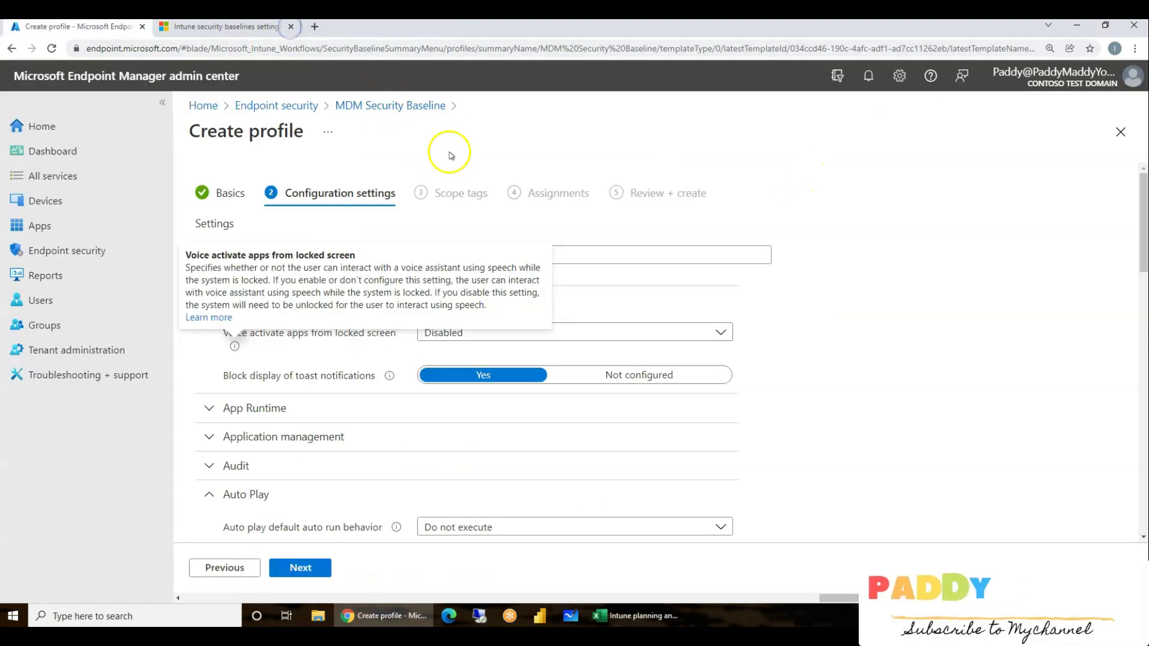
Dismiss the setting description and collapse the Above Lock and Auto Play setting groups.
left_click(328, 353)
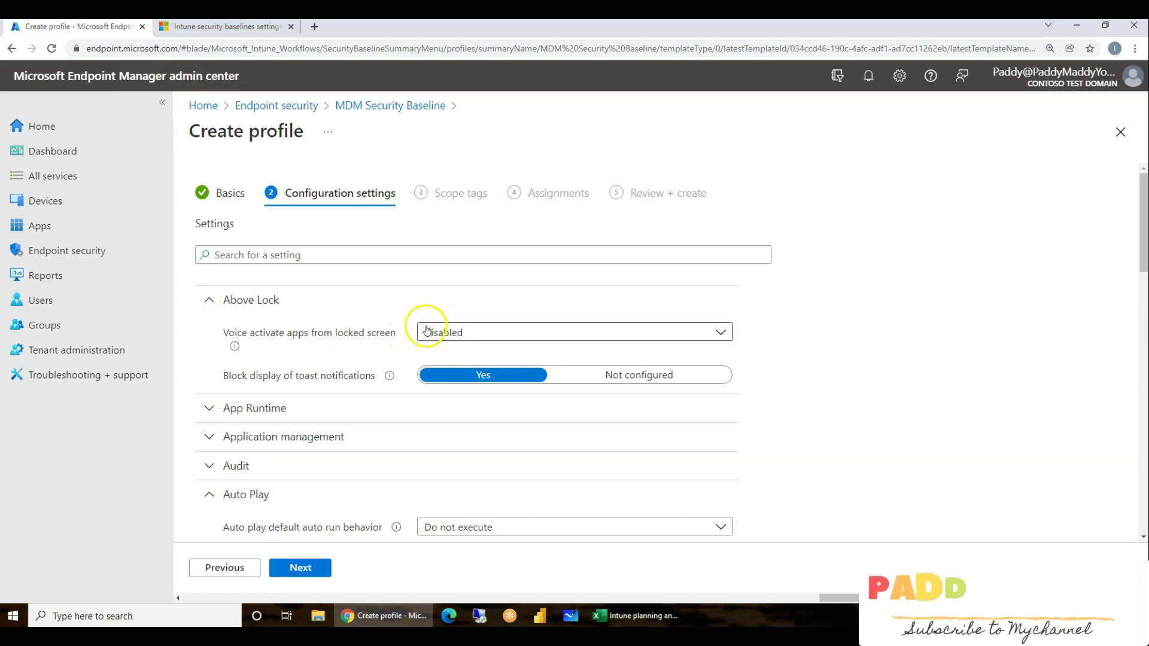
left_click(219, 306)
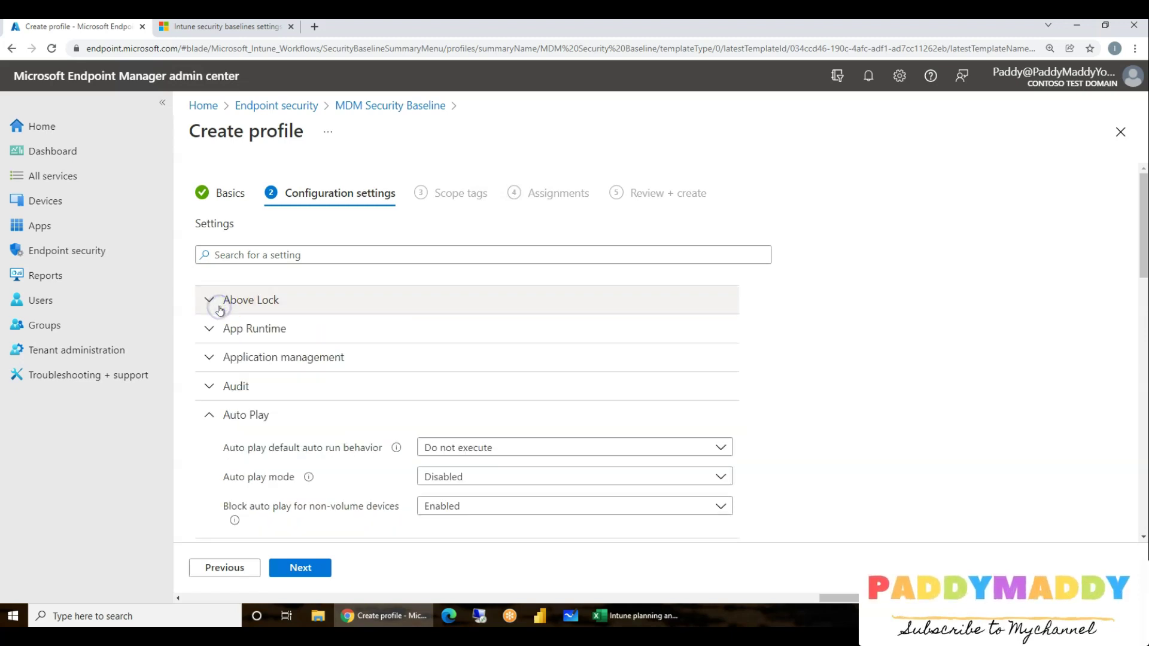
left_click(203, 415)
Advance the profile from Configuration settings to Review + create, keeping the Default scope tag and leaving the group assignments empty.
scroll(401, 474, "down", 5)
scroll(401, 474, "down", 10)
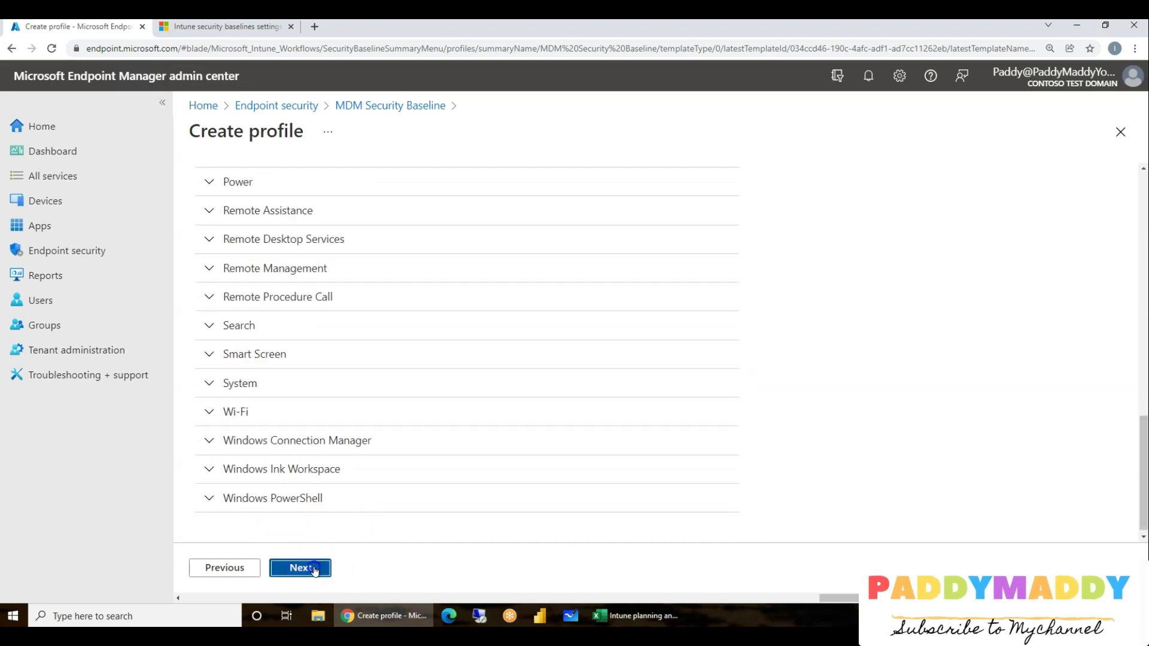
left_click(313, 568)
left_click(245, 570)
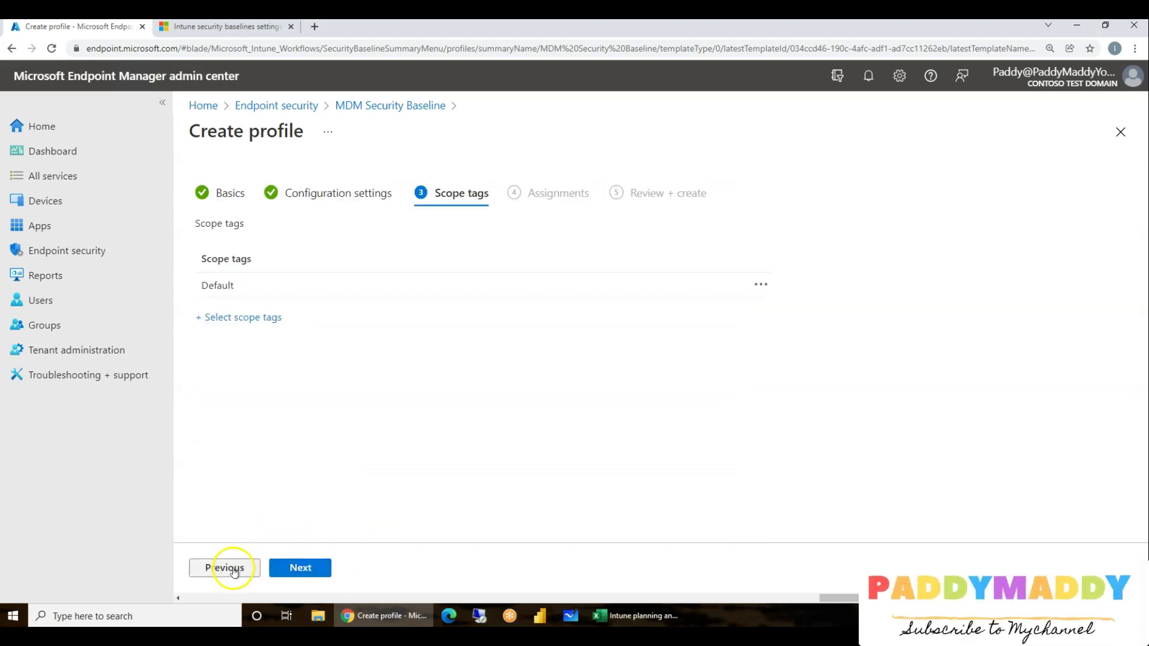
left_click(308, 575)
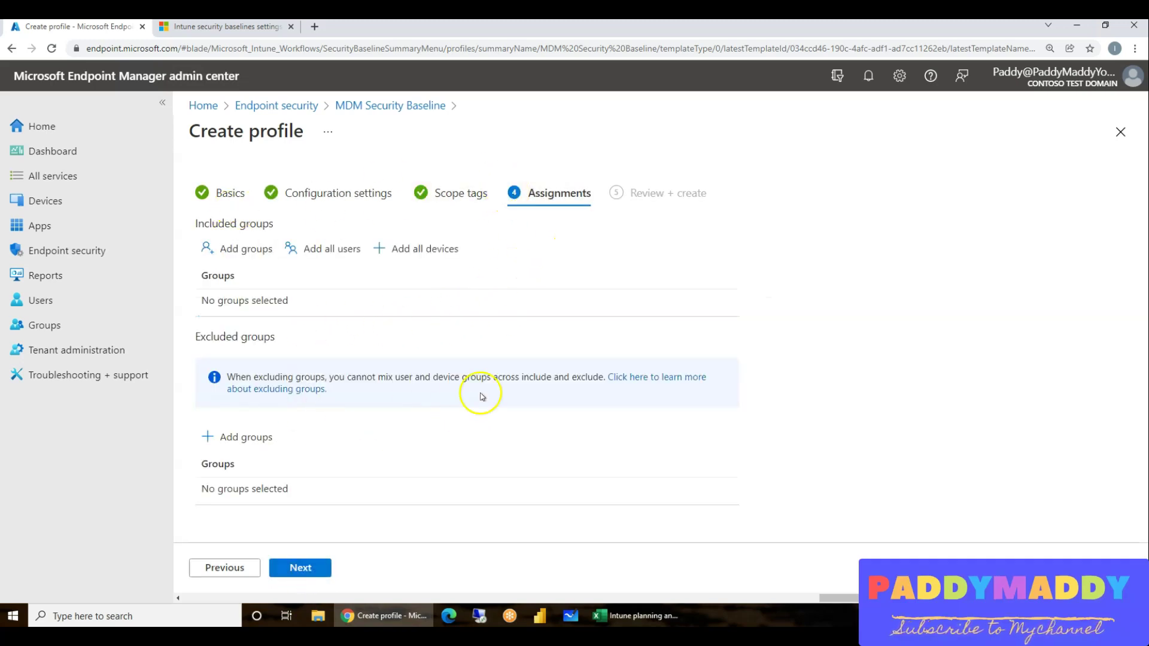
left_click(302, 570)
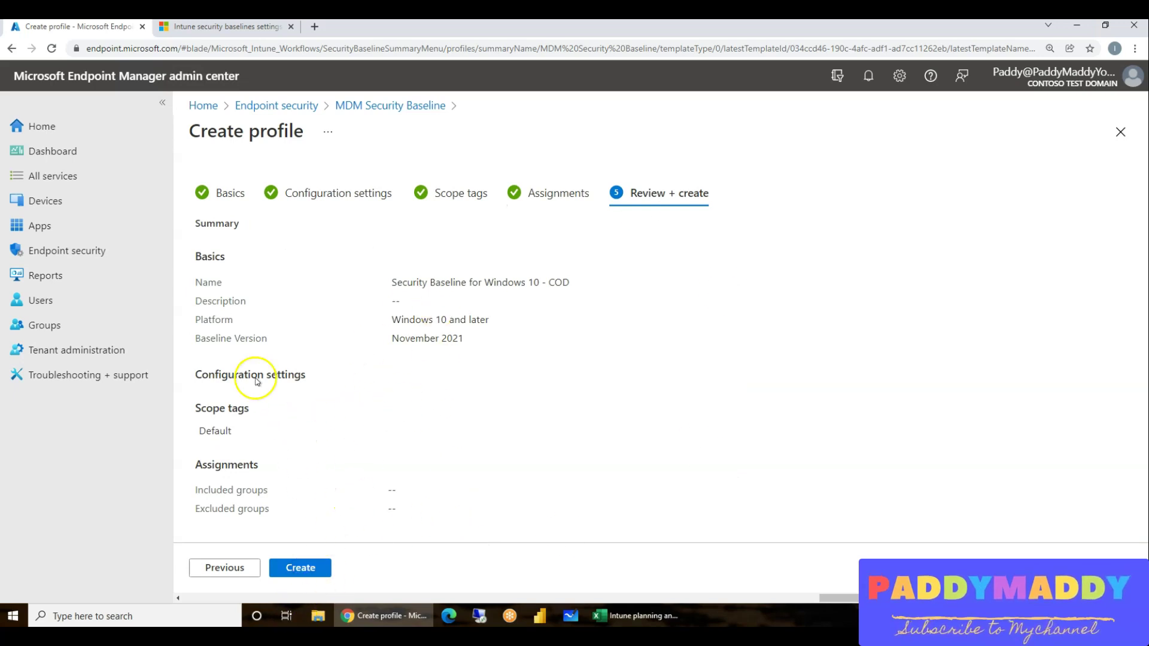
Review the profile summary, checking the description and the included and excluded group assignments.
left_click_drag(230, 302, 357, 305)
left_click(302, 570)
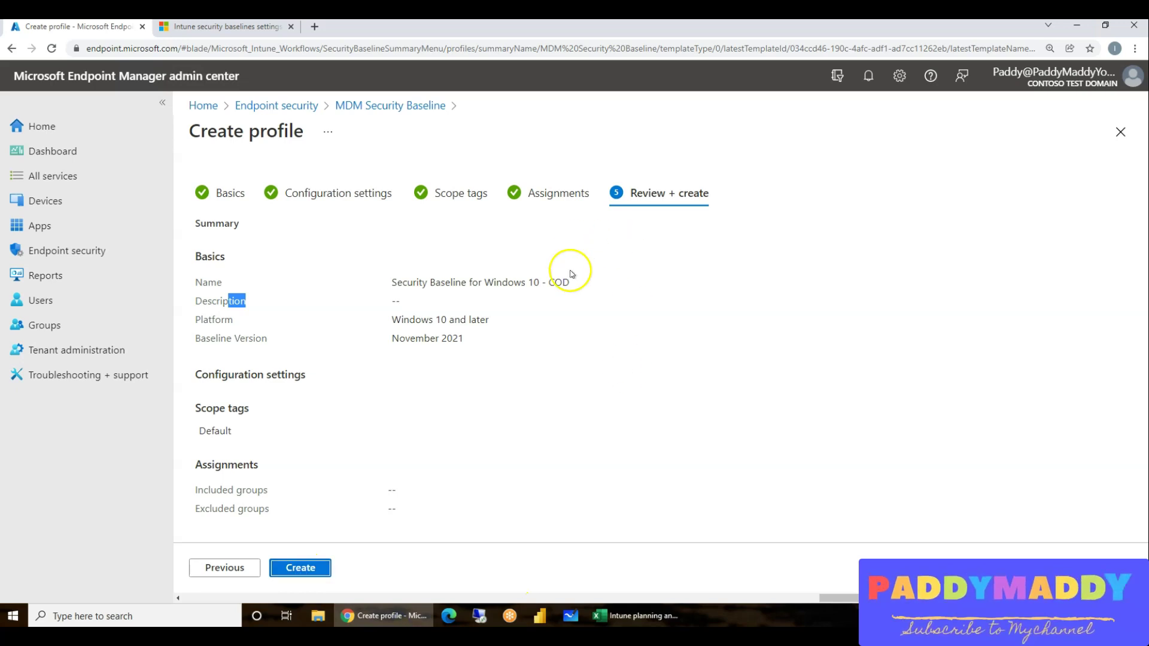
left_click_drag(226, 488, 398, 511)
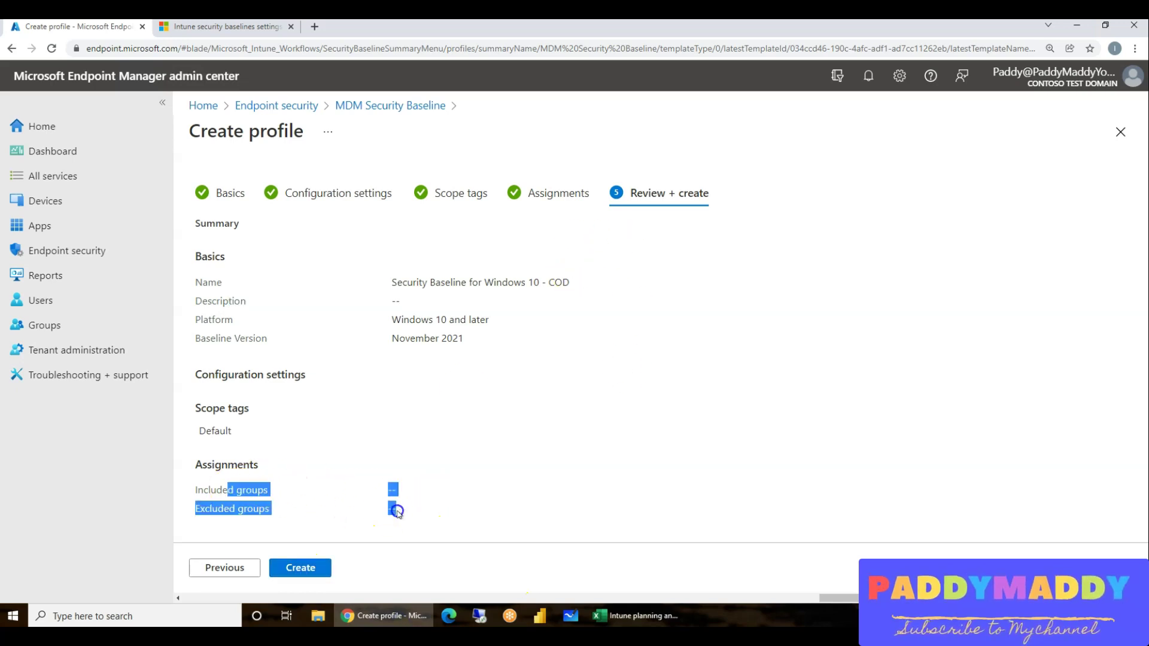
Switch to the Excel workbook, check the "Windows Security Baseline Nov 2021-COD" entry on the Project Design Dashboard sheet, and return to Chrome.
left_click(636, 620)
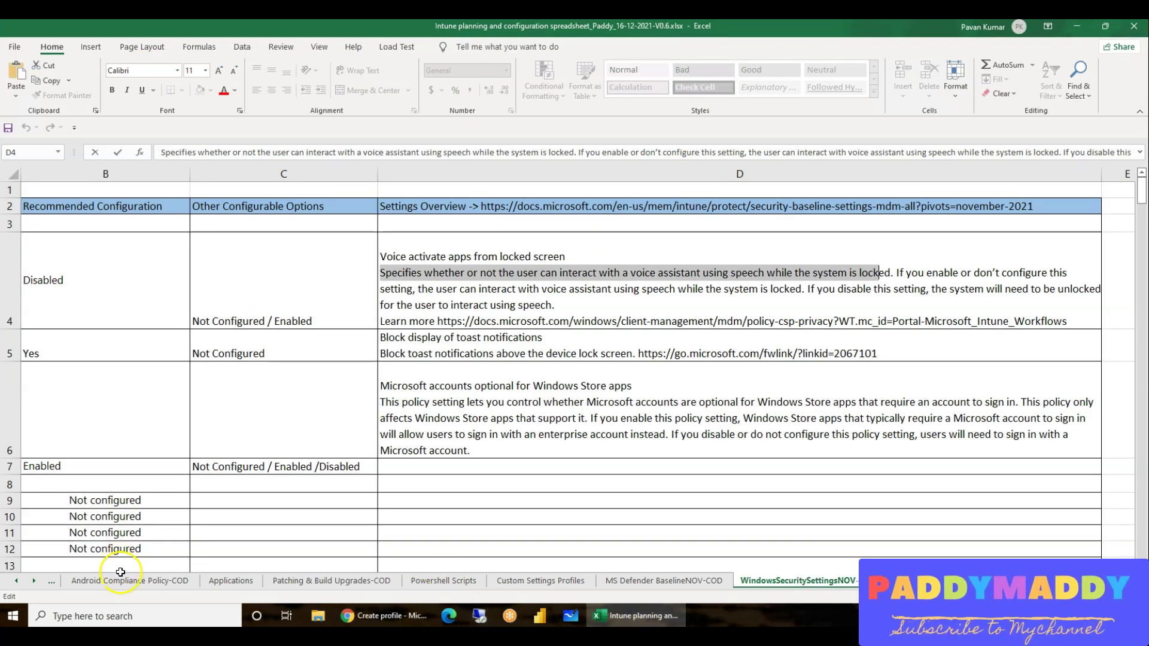
left_click(16, 581)
left_click(16, 581)
left_click(16, 582)
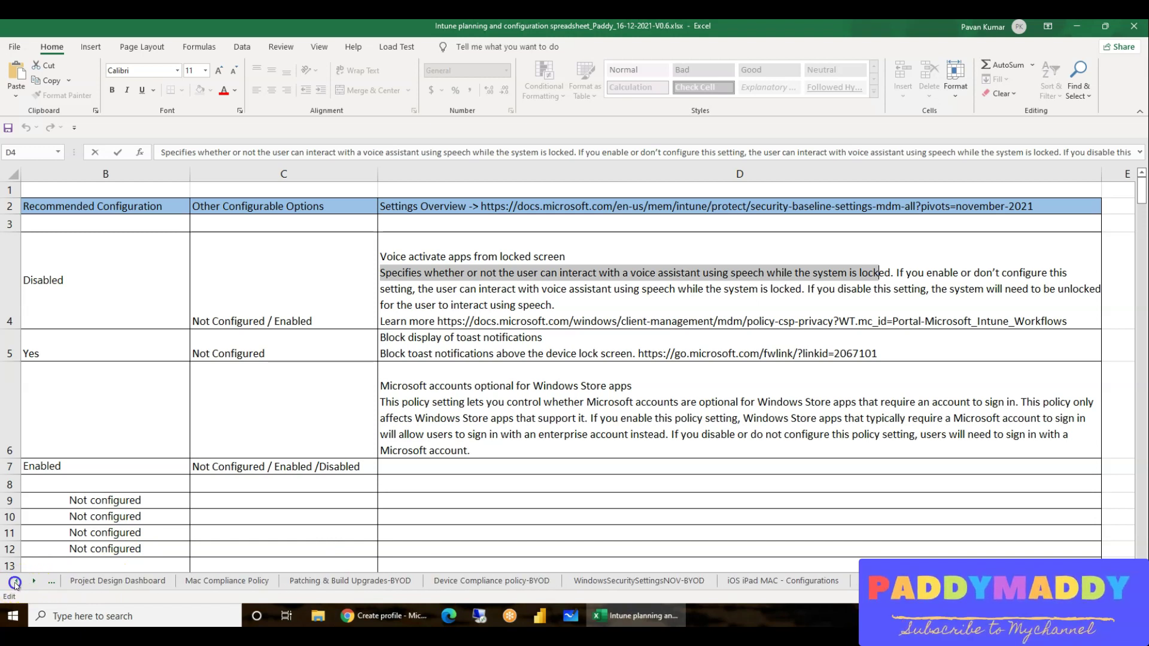
left_click(31, 582)
left_click(16, 581)
left_click(99, 581)
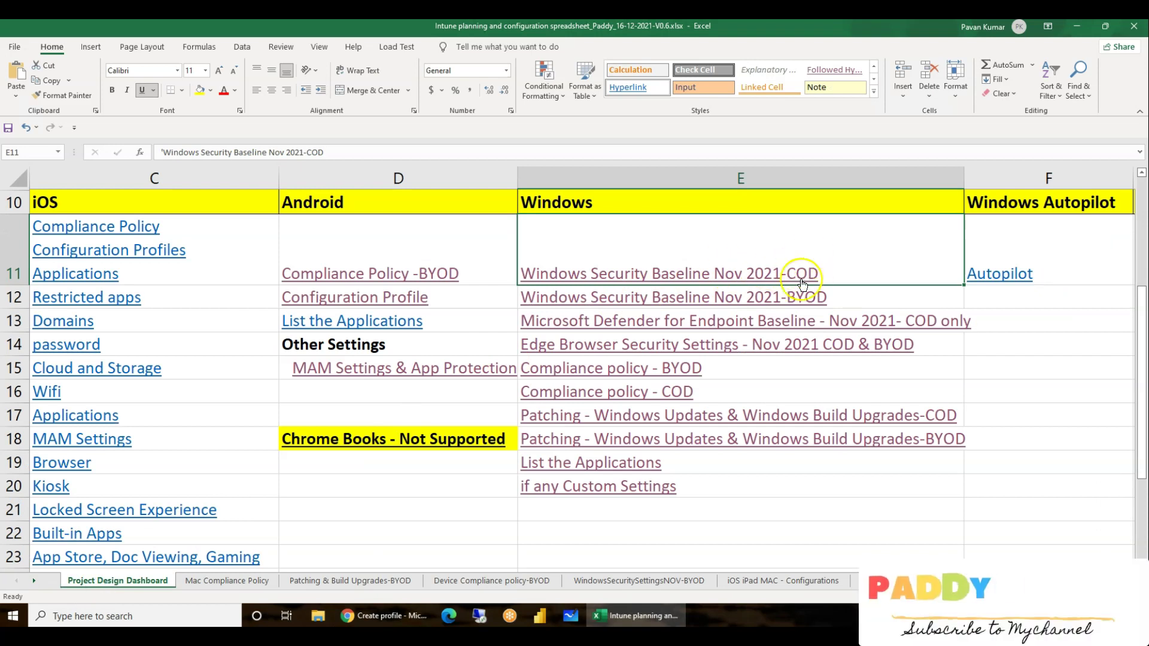
key("alt+Tab")
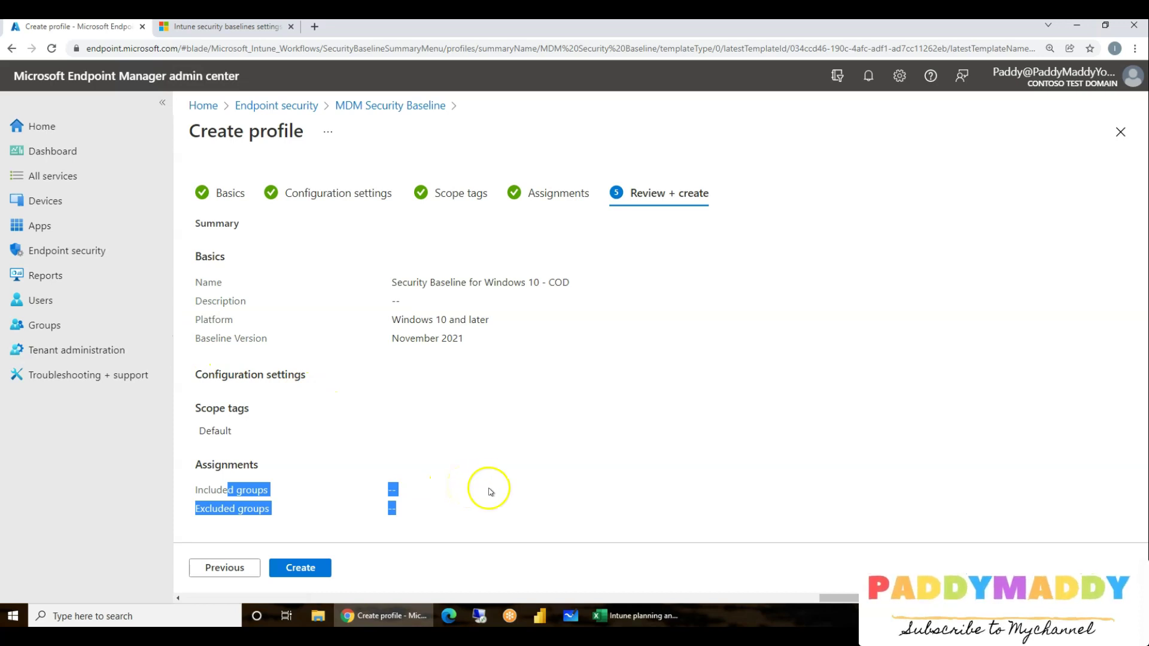
Open the Devices section in a separate browser tab and check the All devices list.
middle_click(61, 200)
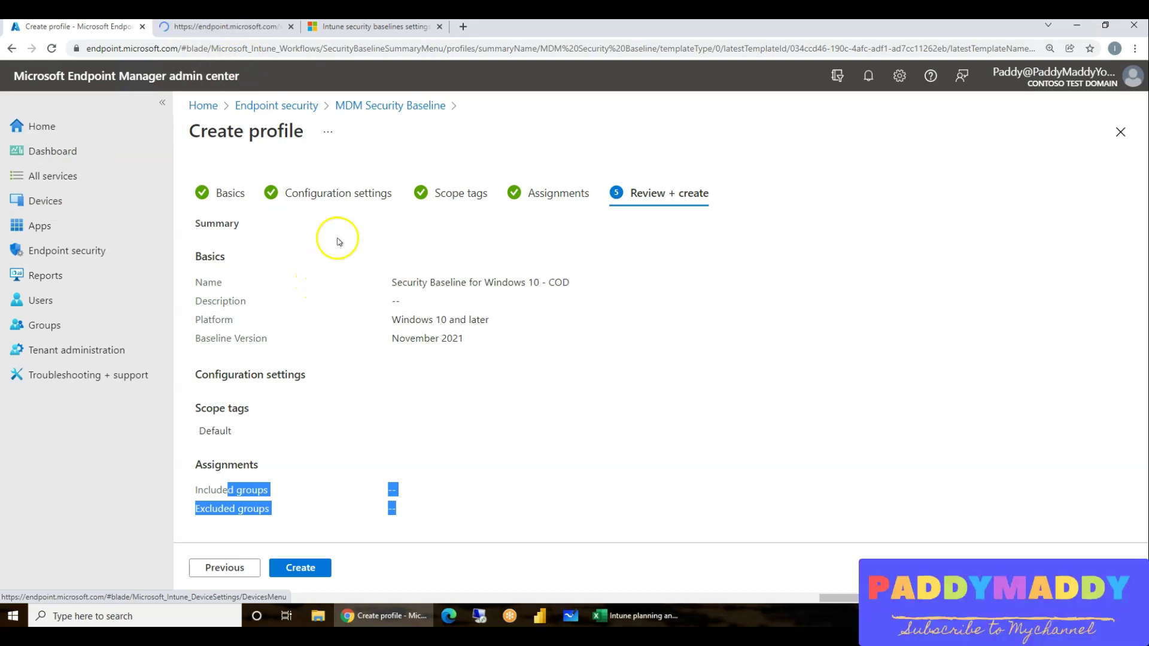
left_click(224, 26)
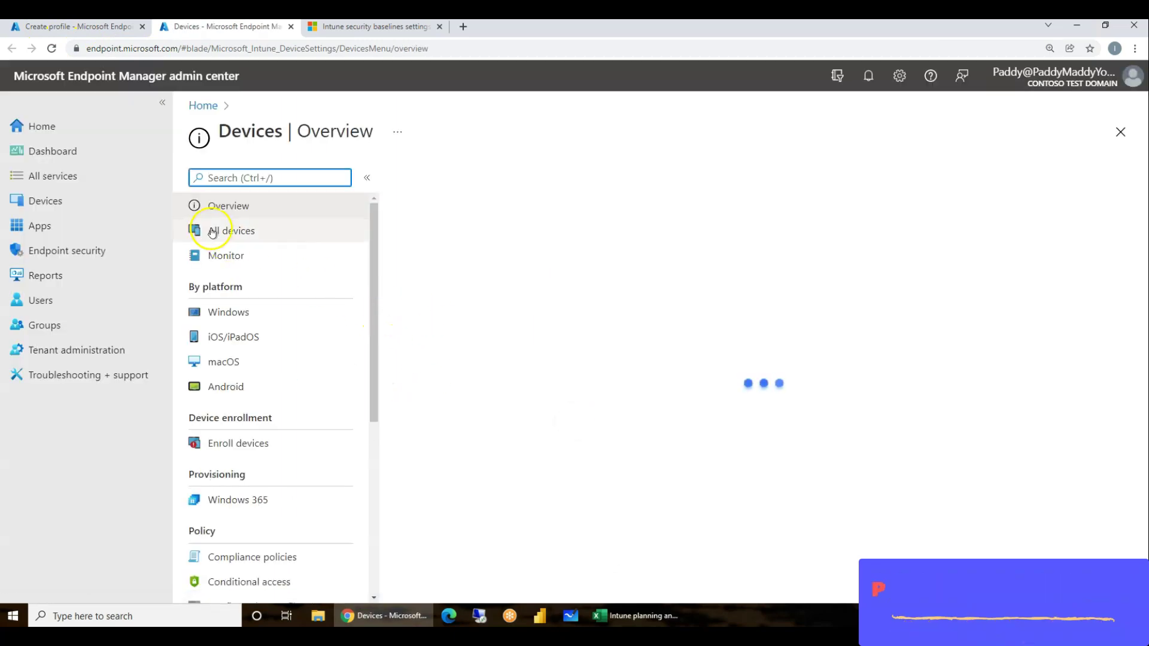
left_click(211, 229)
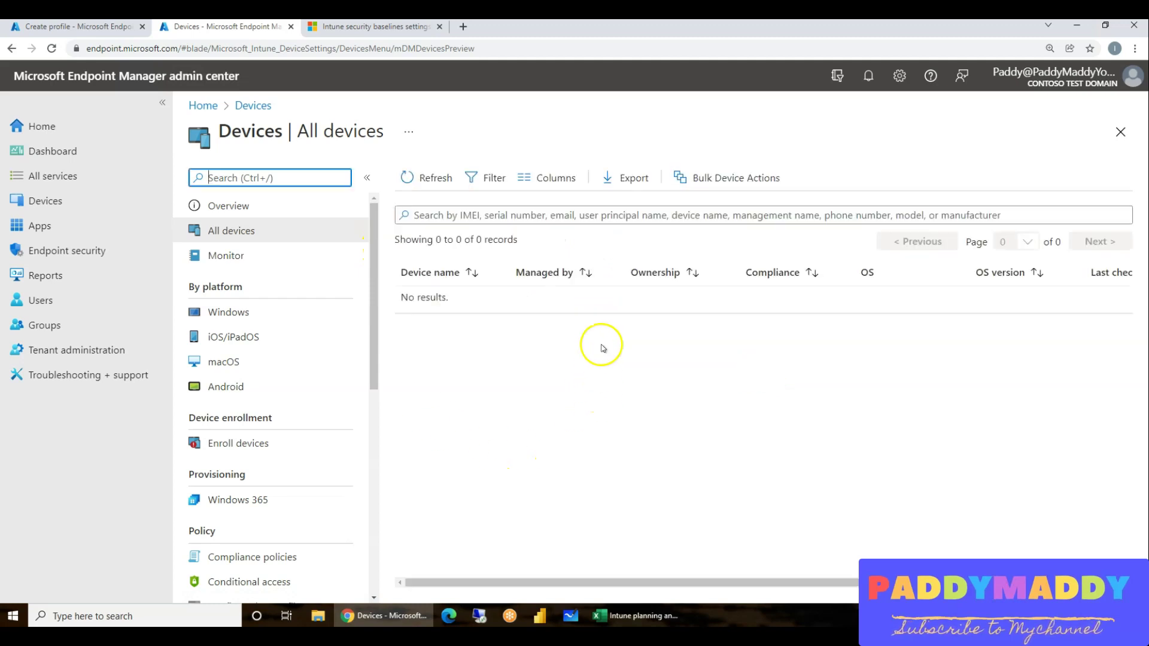
left_click(418, 298)
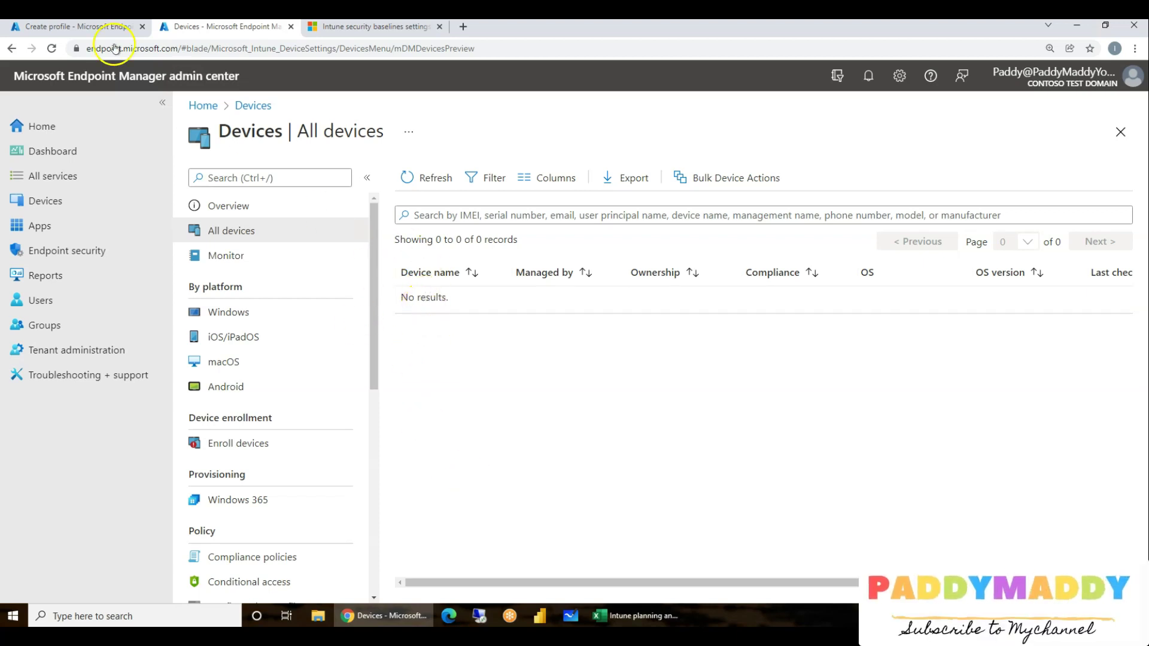
Start a new Security group with Dynamic Device membership and open its dynamic query editor.
left_click(53, 326)
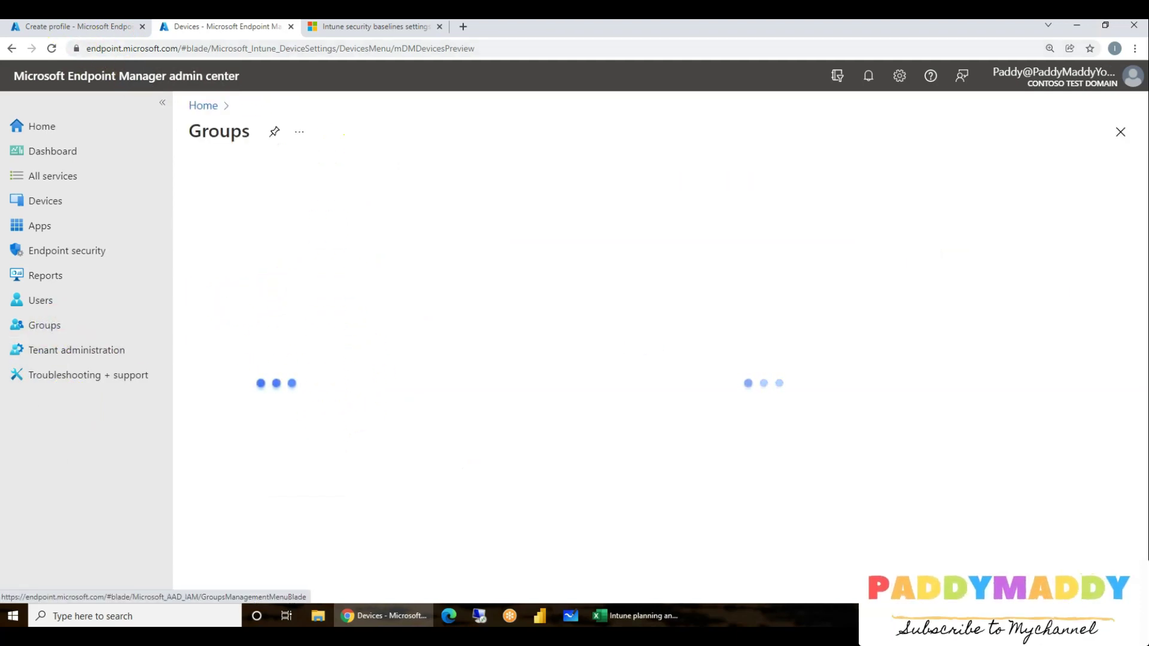
left_click(443, 181)
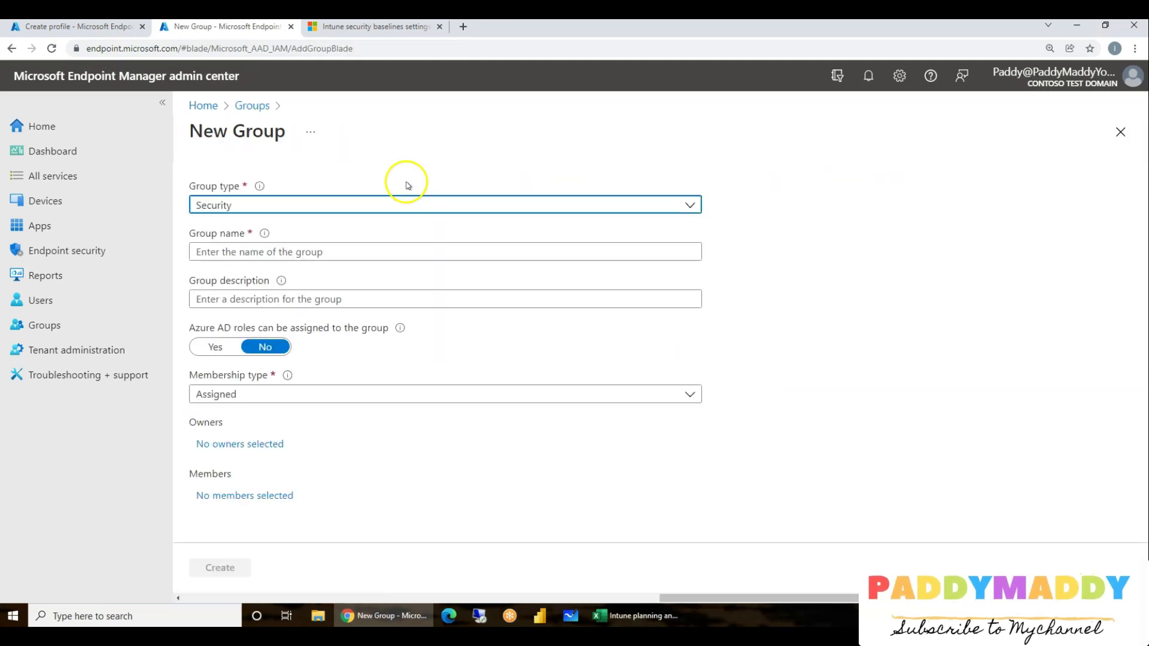
left_click(276, 396)
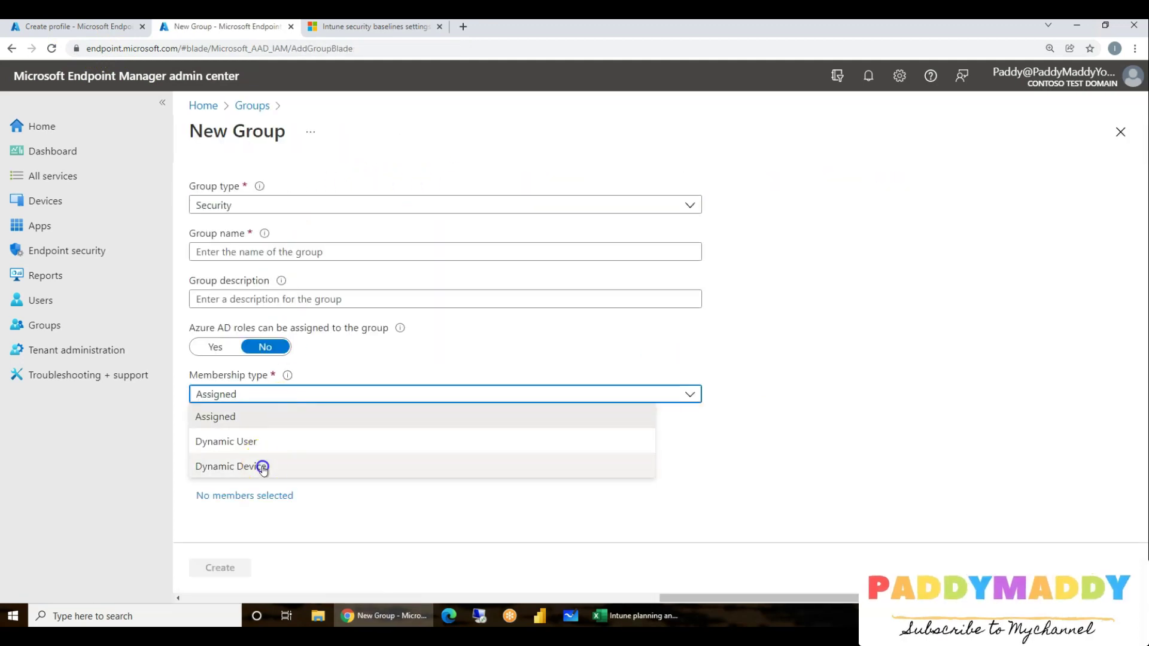
left_click(262, 467)
left_click(242, 499)
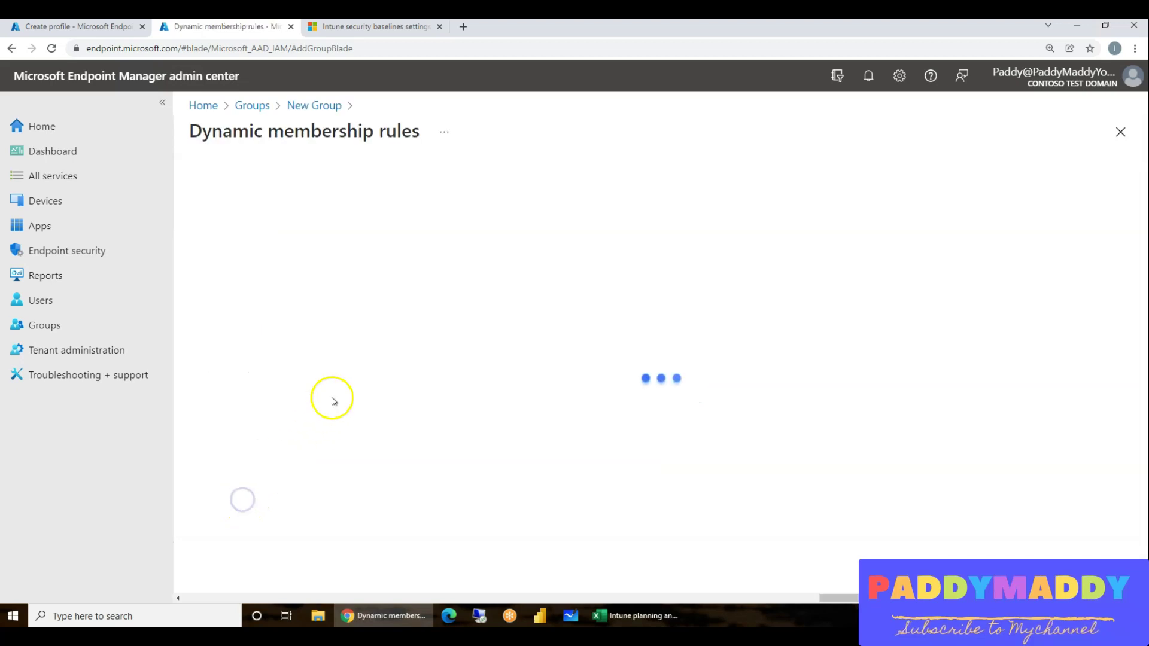
Begin a dynamic membership rule using the deviceOwnership property and the Contains operator, leaving the expression unsaved.
left_click(365, 305)
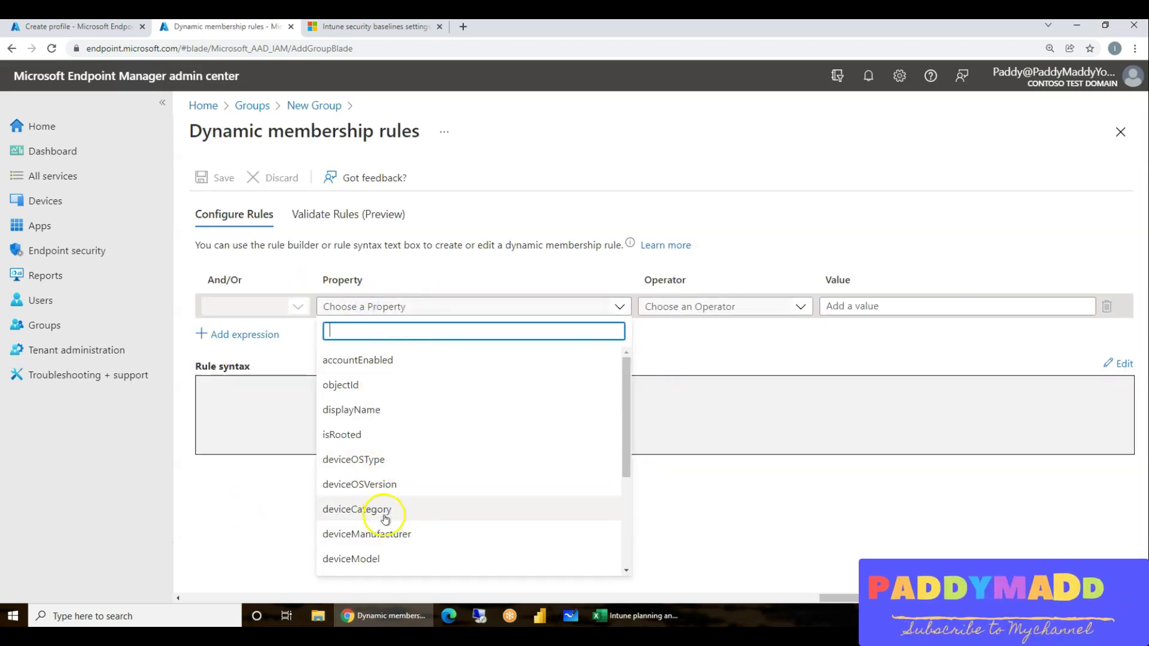
scroll(387, 515, "down", 1)
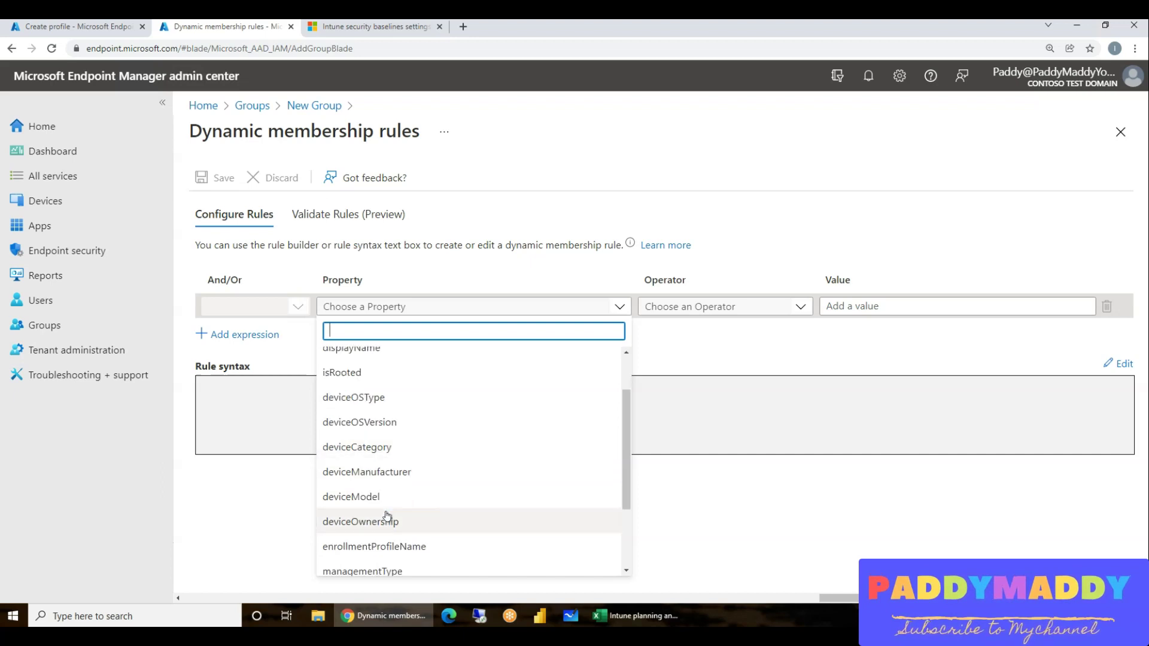
scroll(387, 516, "down", 1)
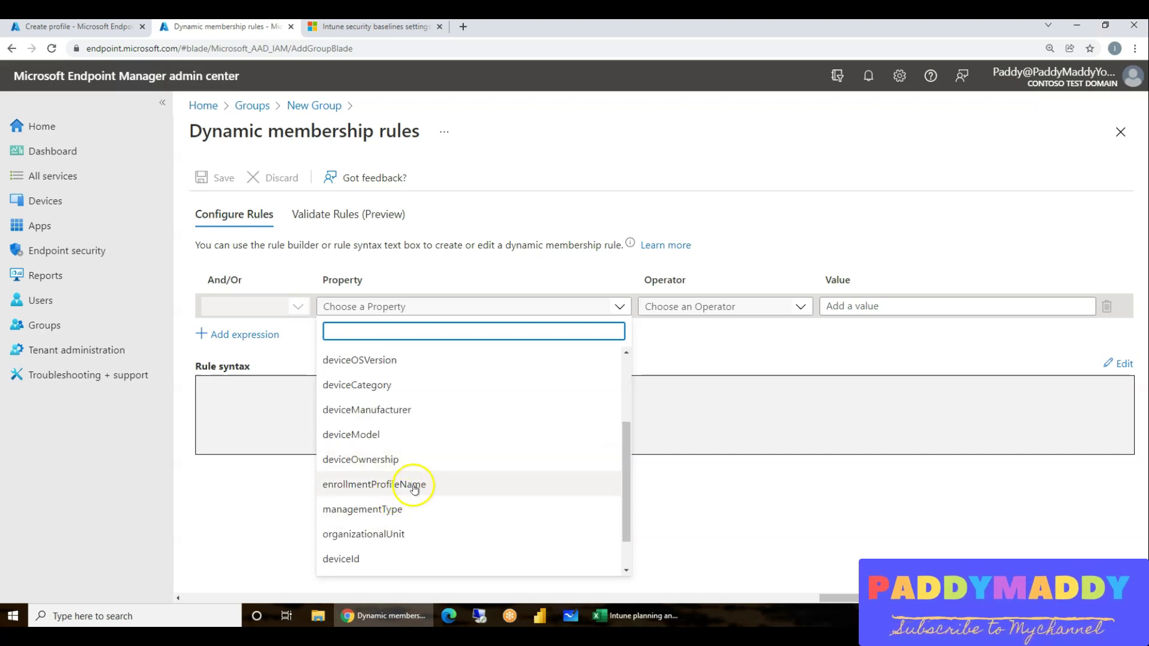
left_click(428, 460)
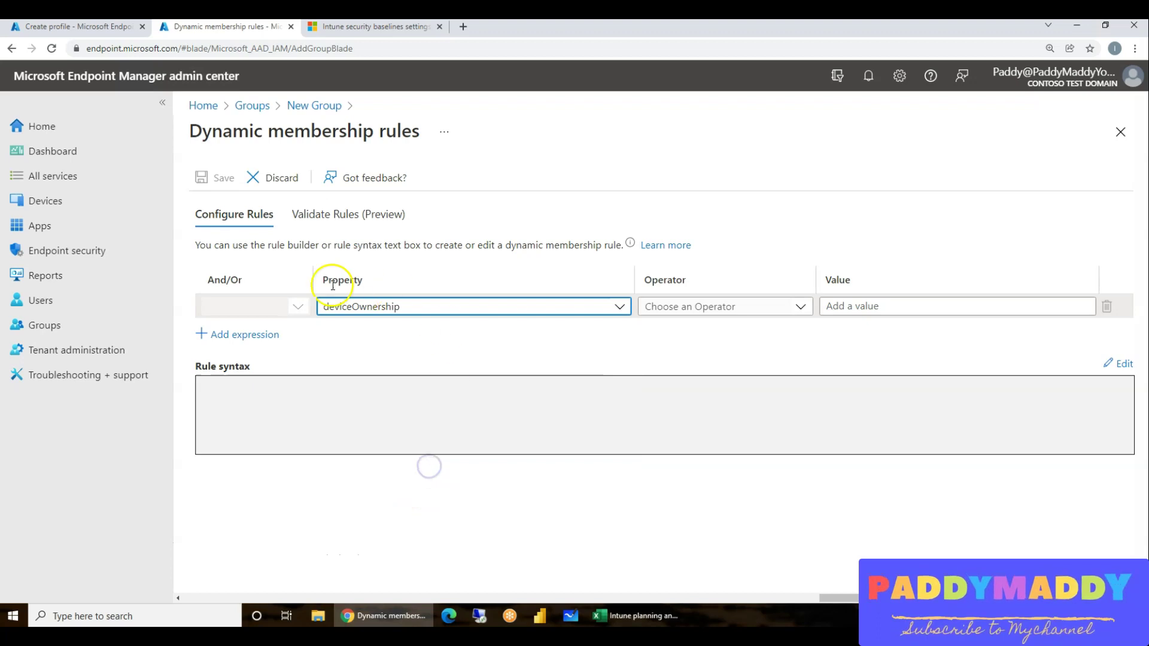
left_click(722, 310)
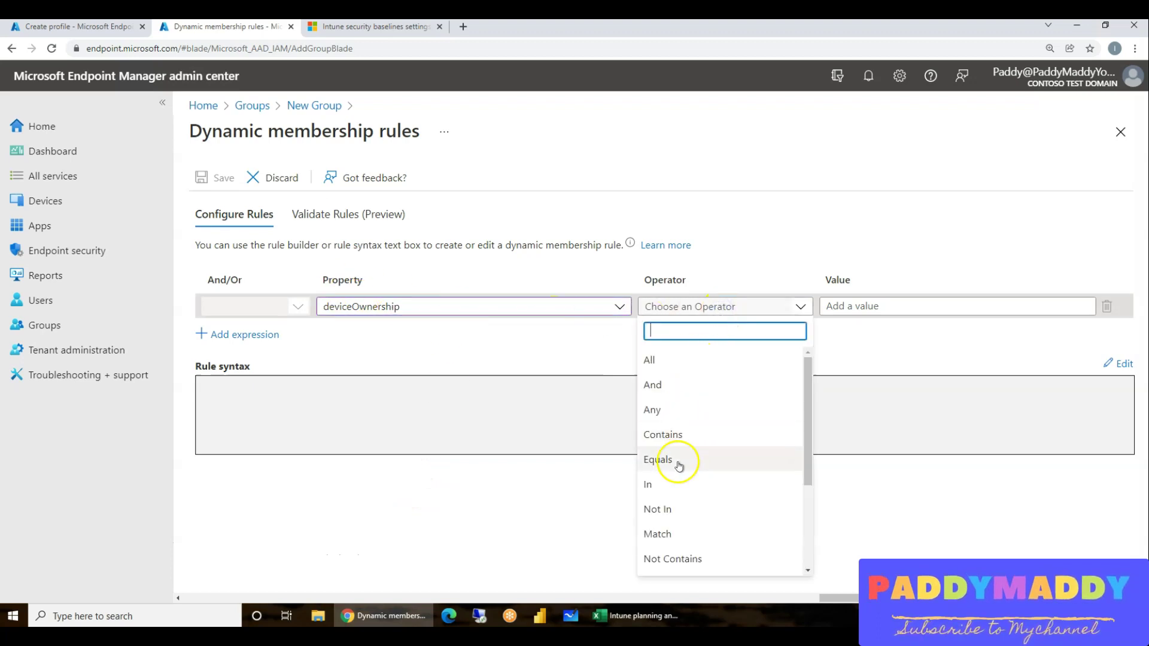
left_click(682, 438)
left_click(877, 308)
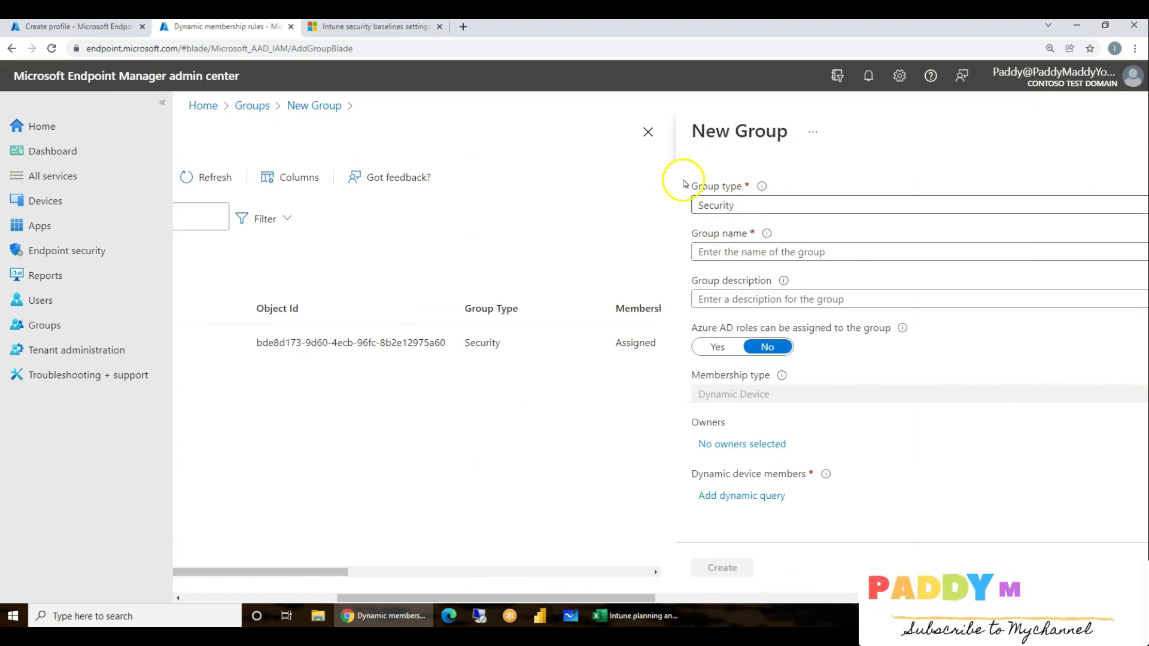
Return to the Create profile browser tab, review the summary and create the "Security Baseline for Windows 10 - COD" profile.
left_click(121, 26)
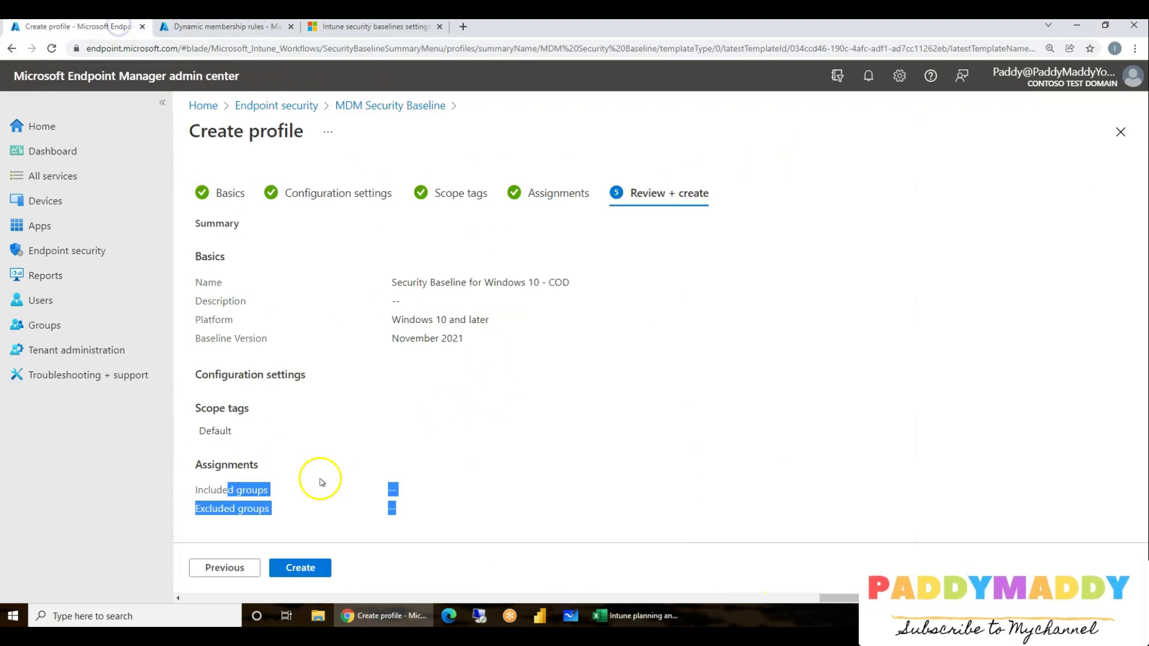
left_click(281, 452)
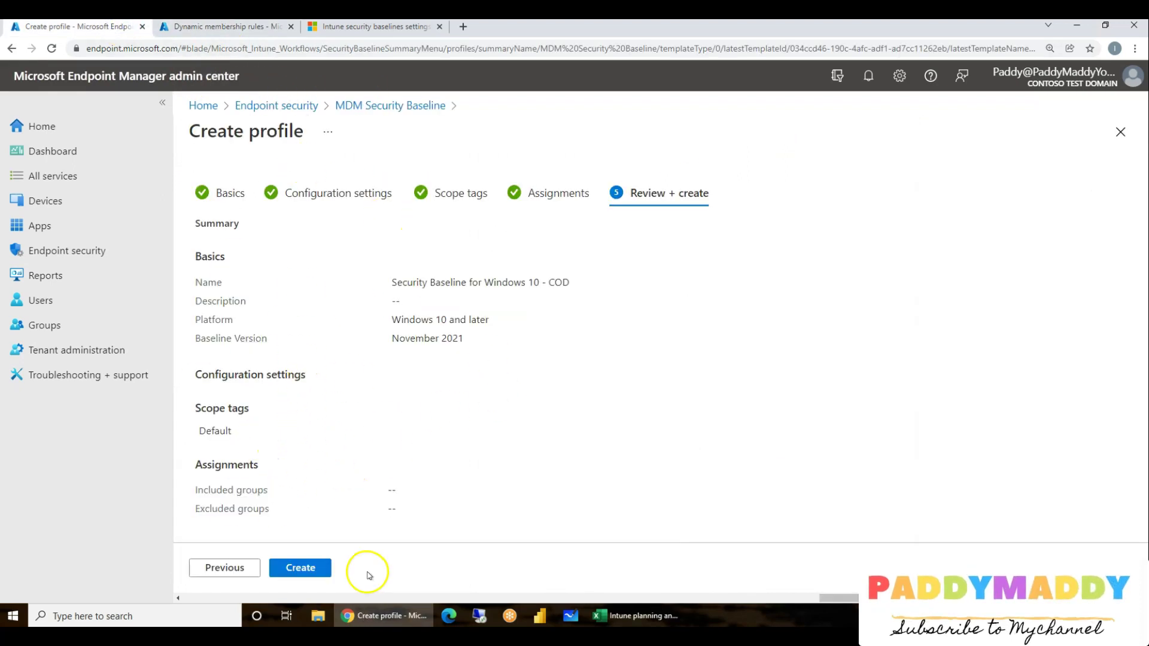
left_click_drag(397, 295, 490, 403)
left_click(590, 431)
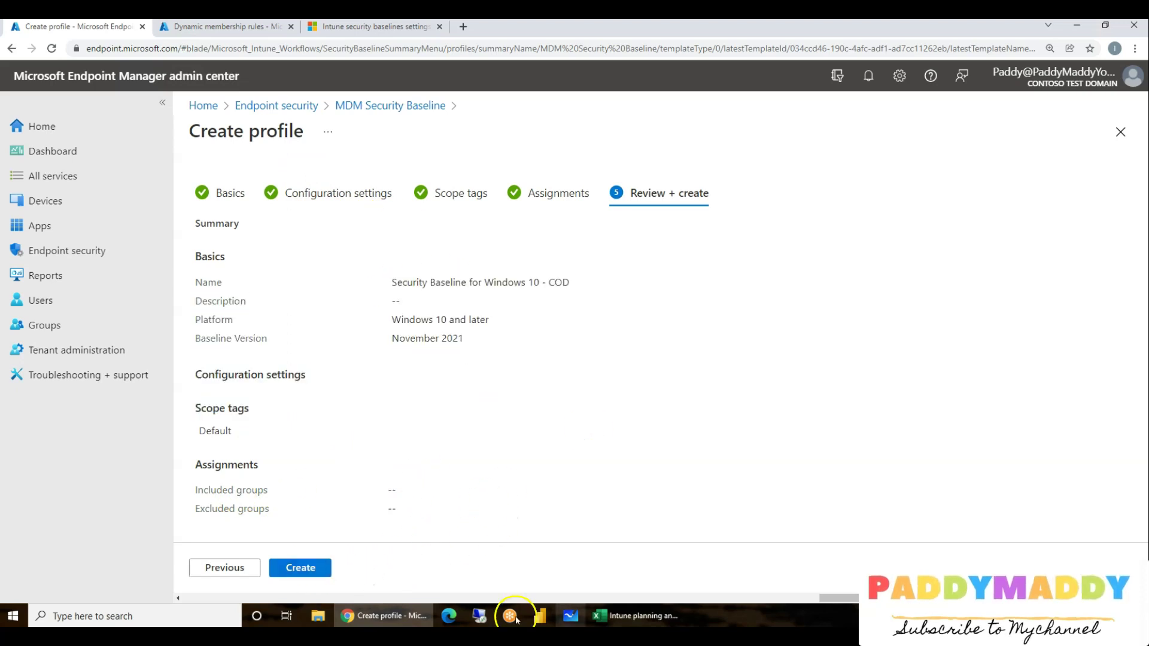
left_click(323, 569)
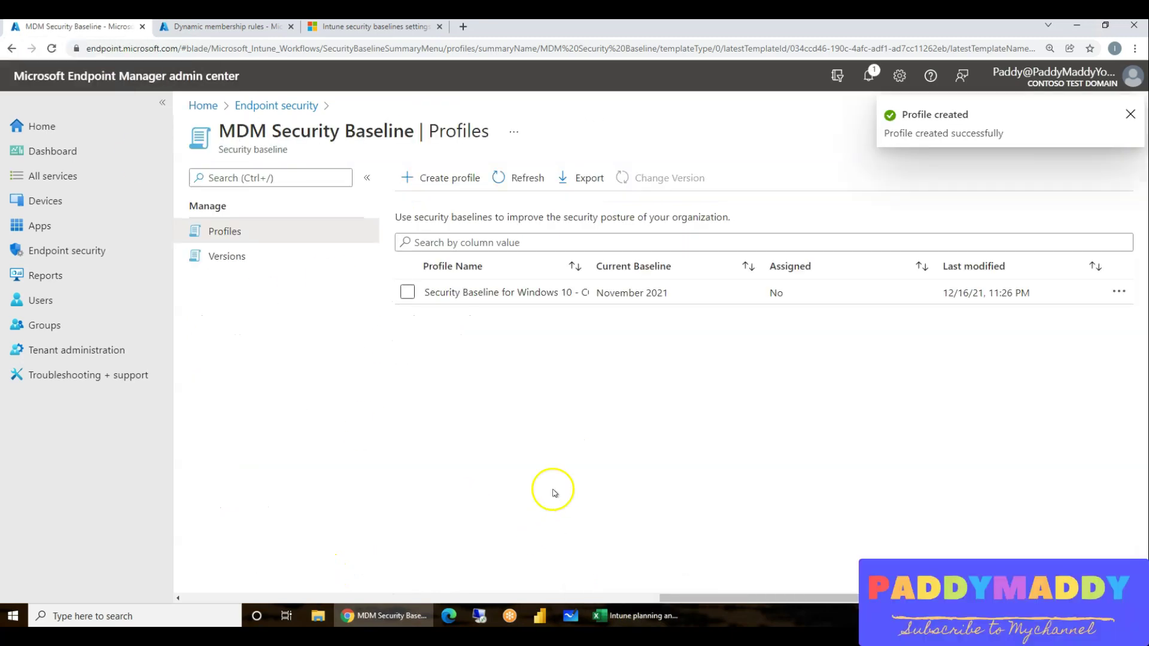
Switch to the Excel workbook, open its WindowsSecuritySettingsNOV sheet, and return to Chrome.
left_click(628, 616)
left_click(727, 277)
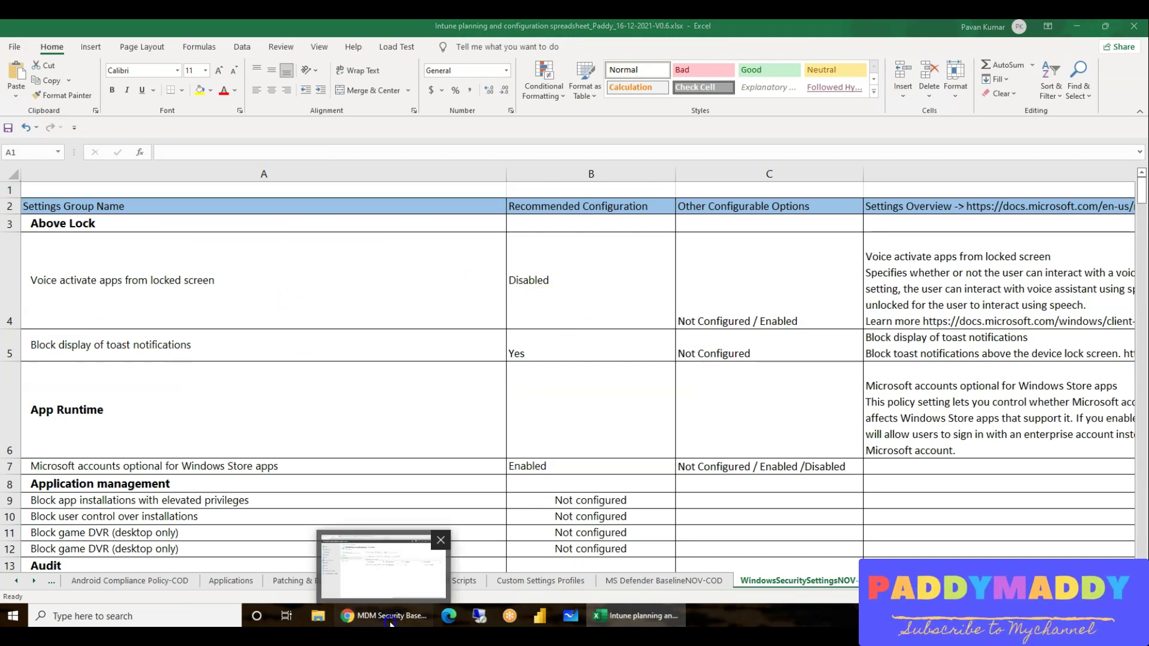
left_click(411, 616)
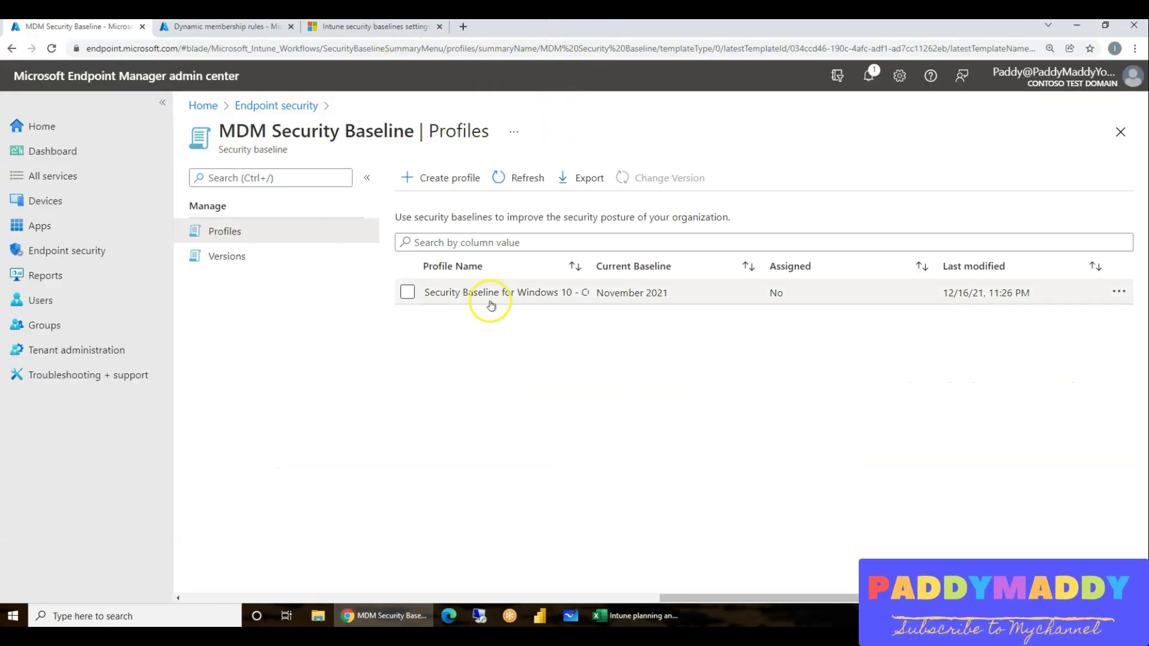
Open the properties of the "Security Baseline for Windows 10 - COD" profile and start editing its configuration settings.
left_click(500, 295)
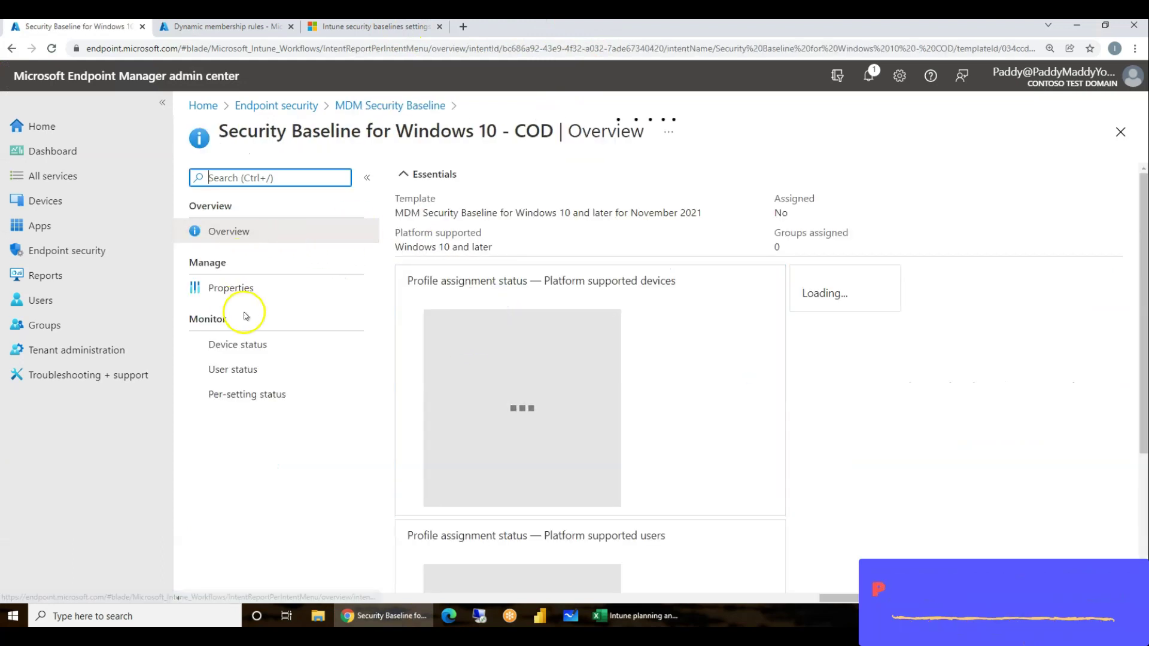
left_click(233, 292)
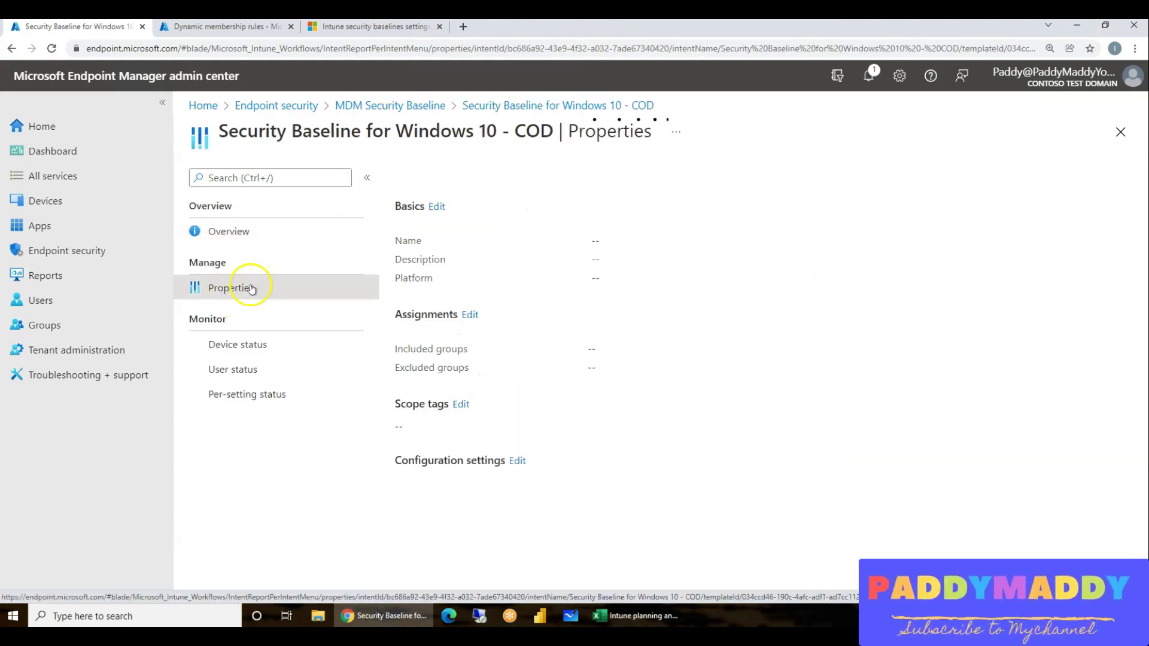
left_click(517, 461)
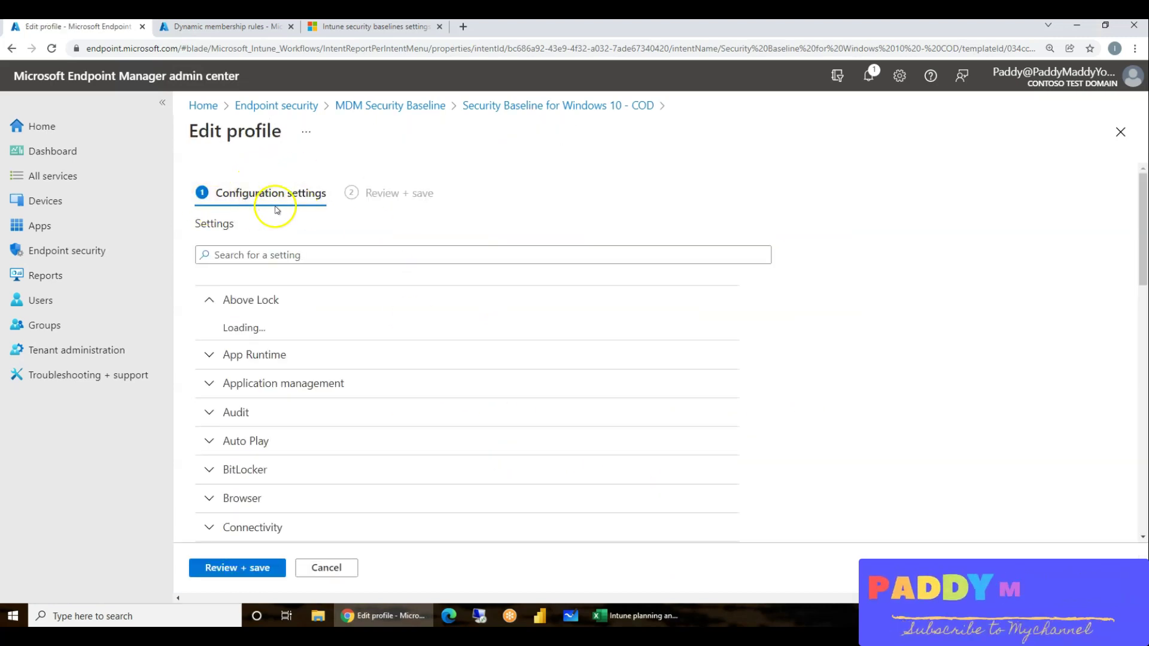
scroll(863, 387, "down", 1)
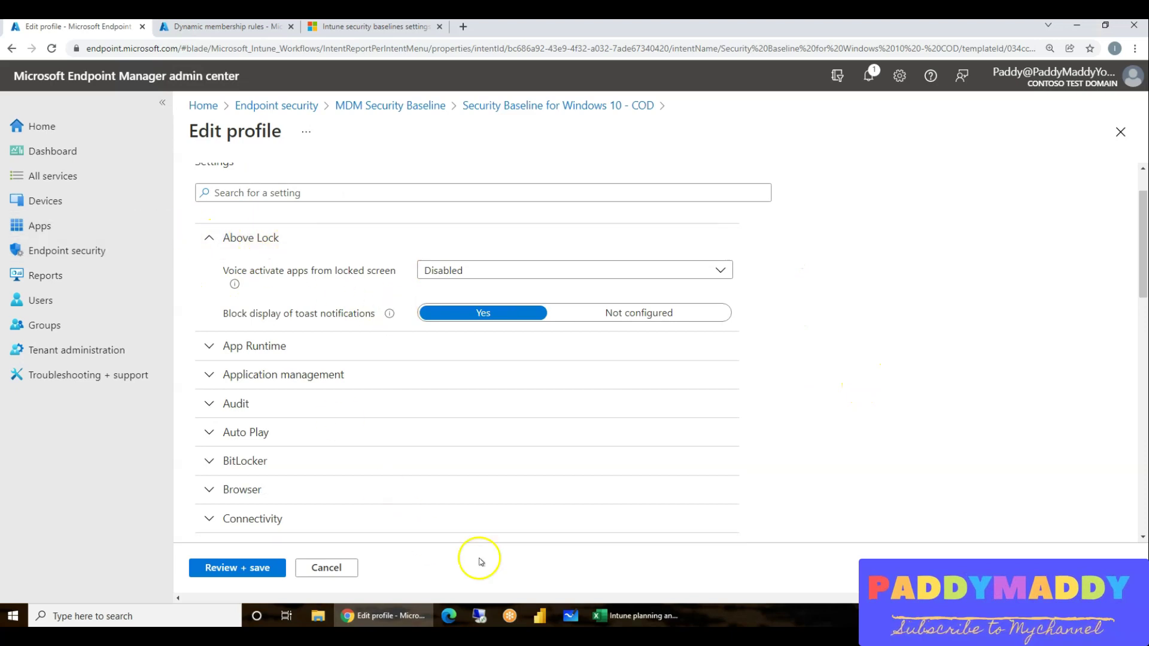
Compare the profile's Above Lock settings with the recommended configuration in the Excel workbook, switching between Chrome and Excel.
left_click(628, 616)
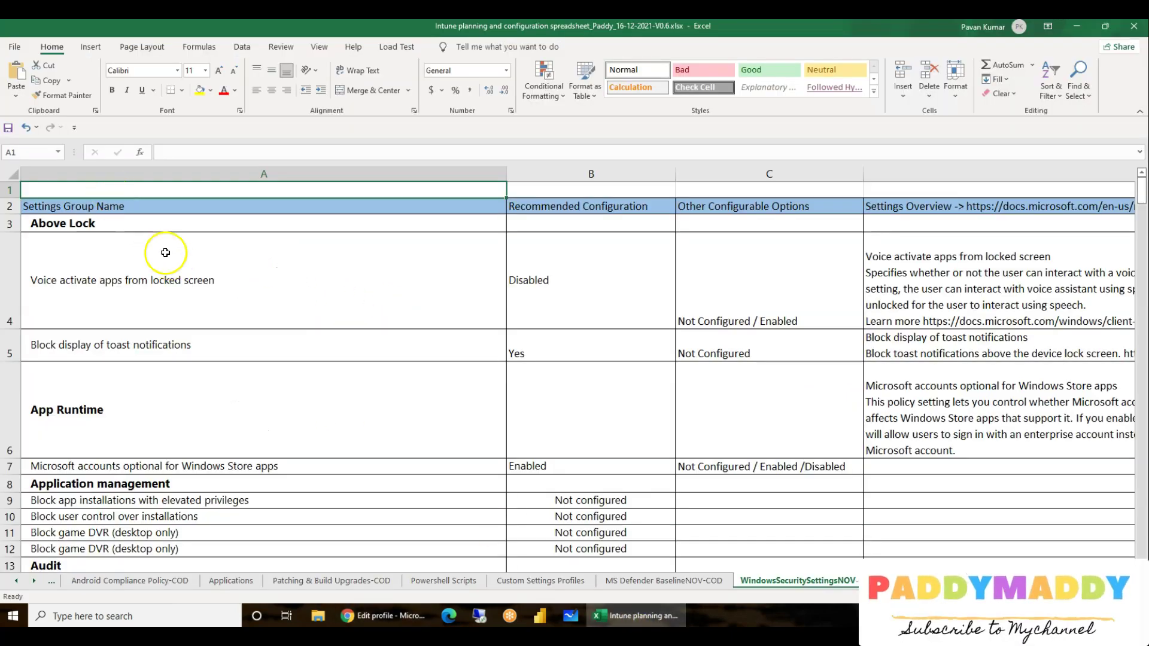
left_click(115, 223)
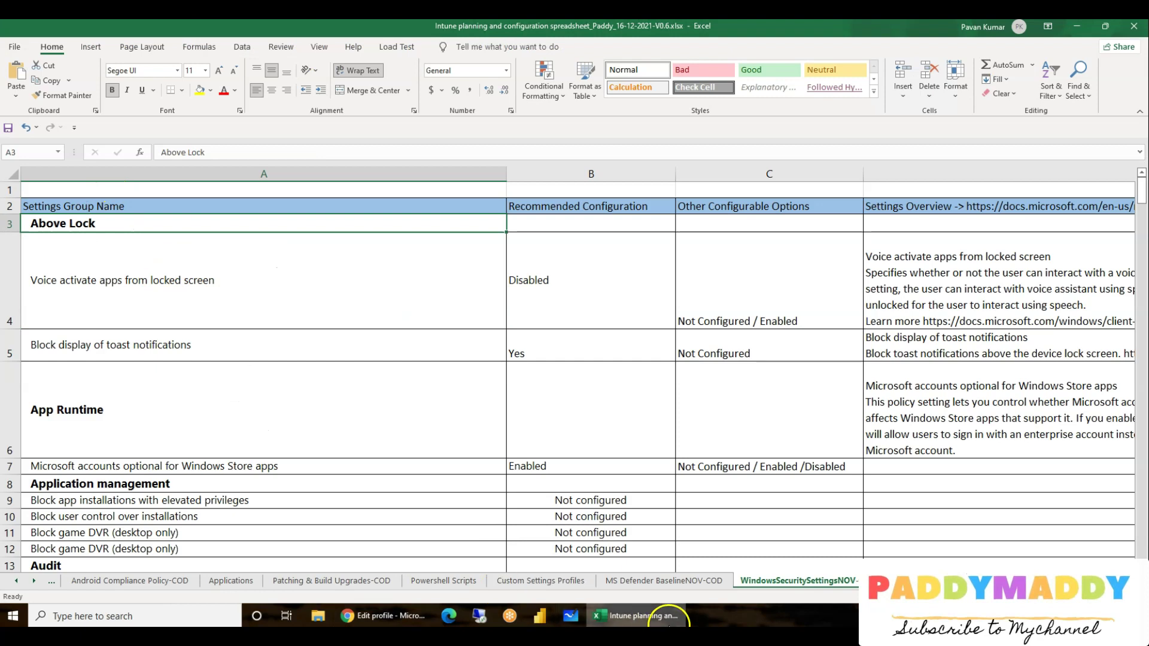
left_click(636, 616)
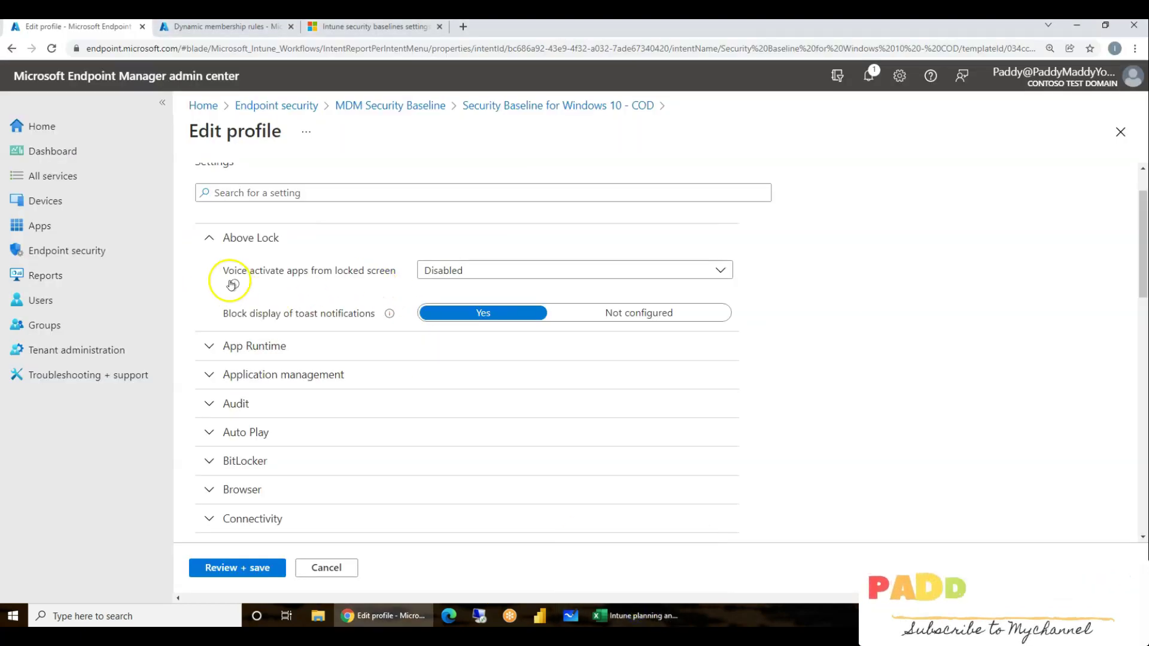
left_click(599, 615)
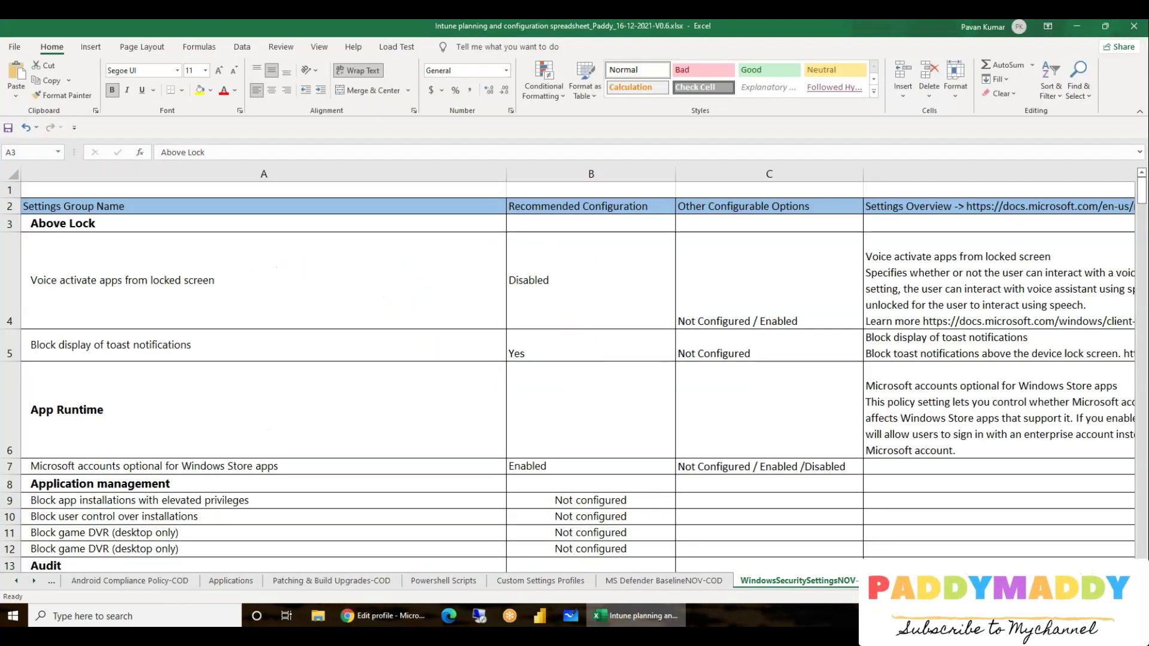
left_click(651, 617)
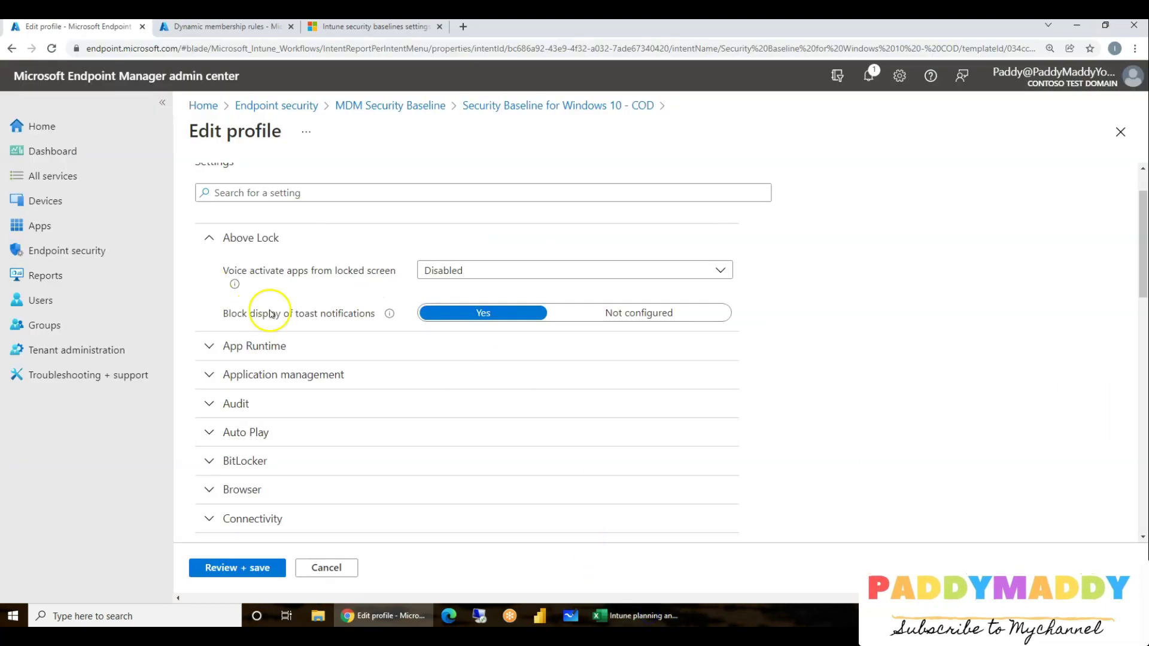
left_click(636, 615)
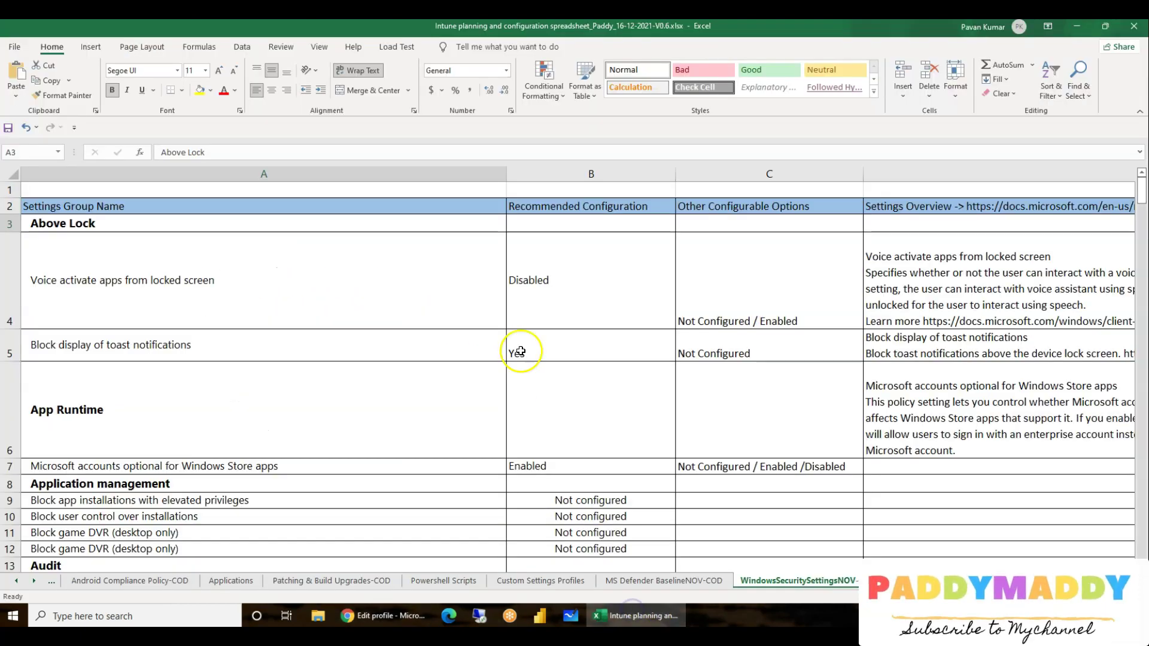
scroll(126, 378, "down", 2)
scroll(130, 376, "up", 2)
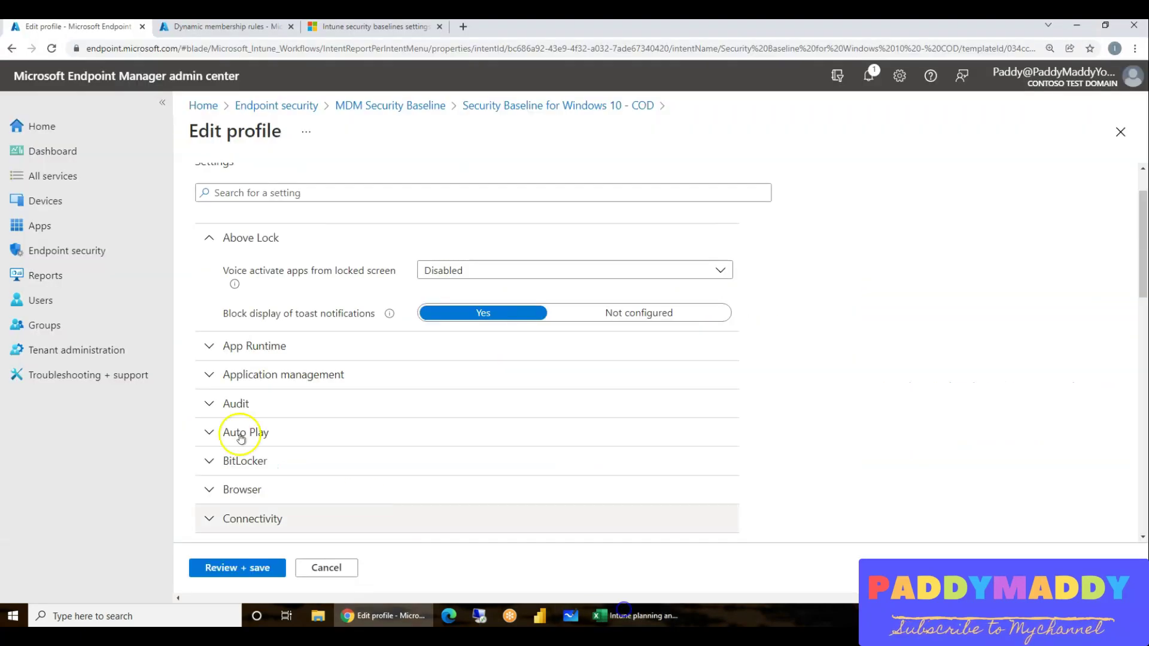
left_click(638, 616)
Collapse Above Lock, expand App Runtime, and compare its Microsoft accounts setting with the recommended configuration in the Excel workbook.
left_click(290, 238)
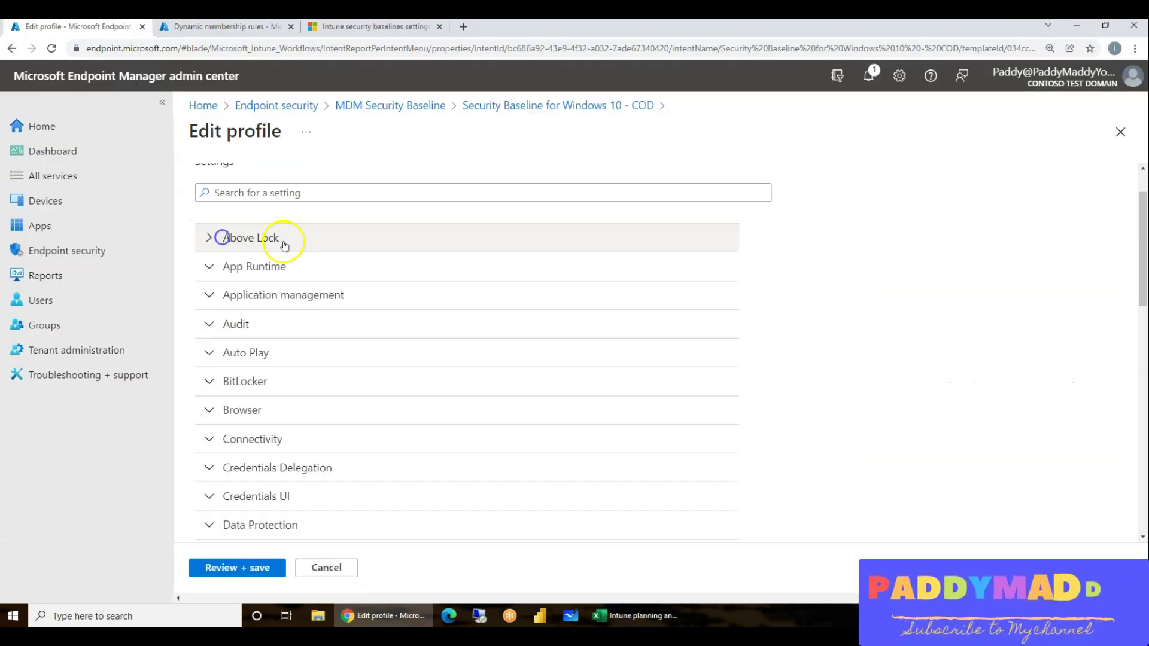
left_click(245, 277)
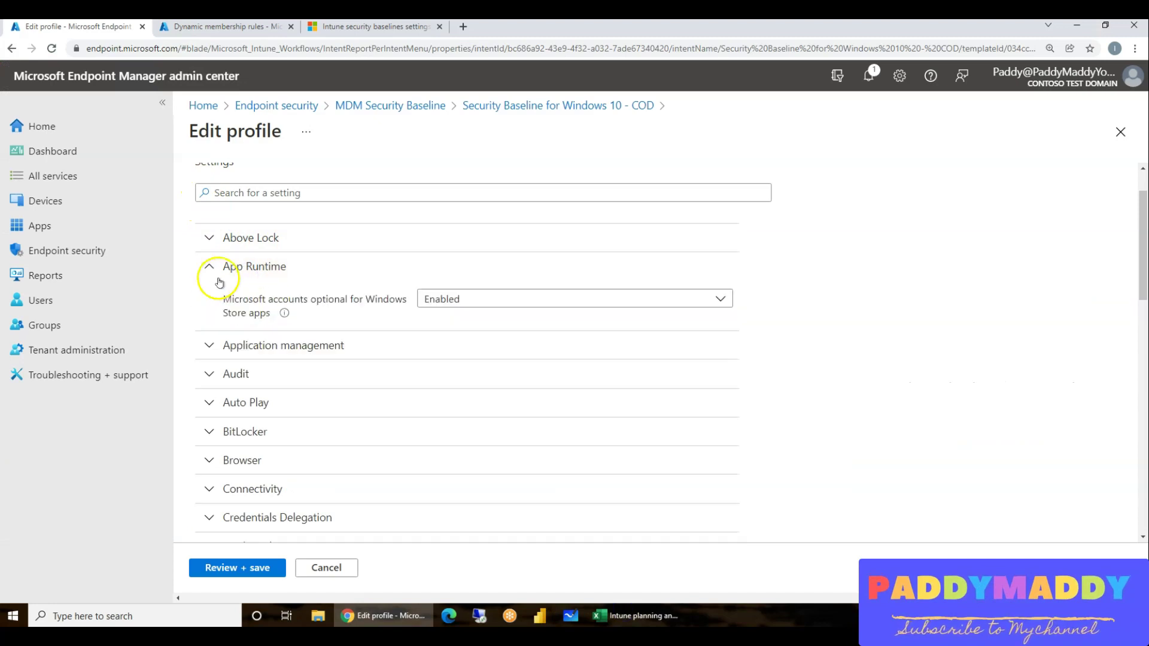
left_click(637, 615)
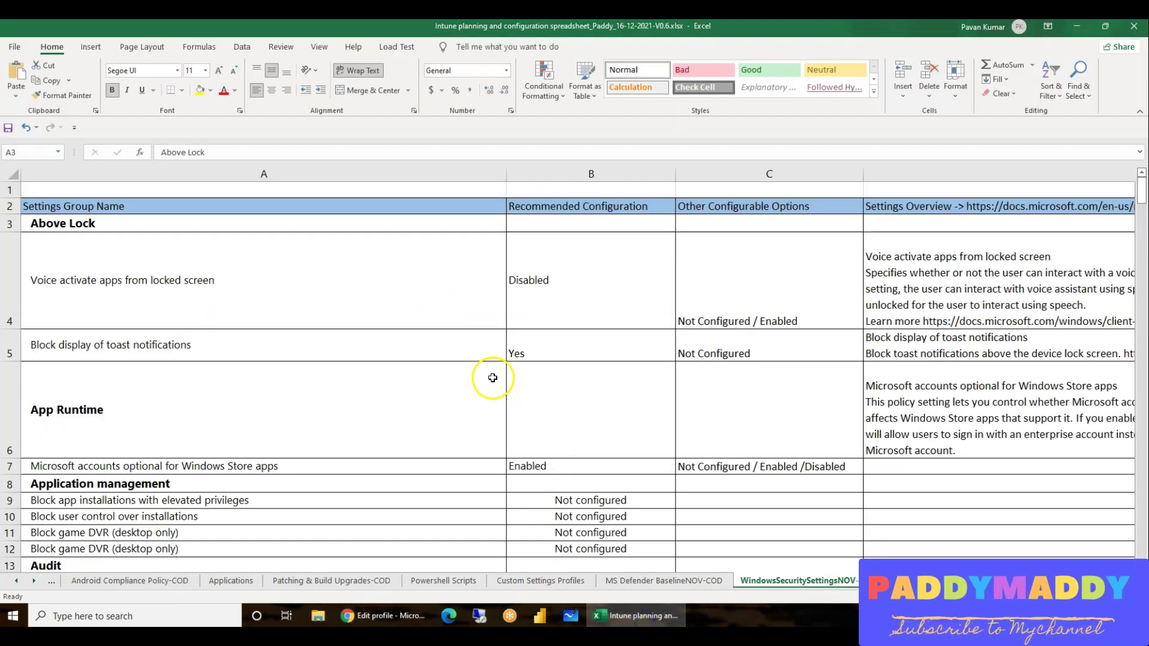
left_click(231, 429)
left_click(546, 465)
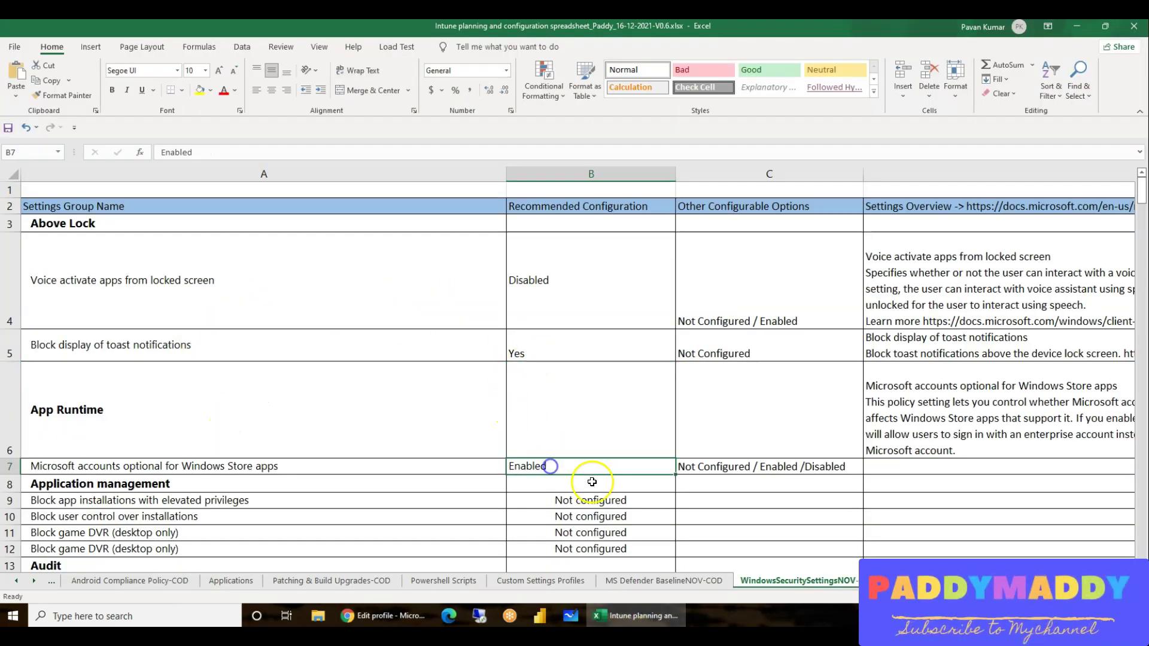
Look up the Application management values in the workbook, return to Chrome and set all three block settings in that section to Not configured.
scroll(509, 439, "down", 1)
scroll(467, 392, "down", 2)
scroll(419, 353, "up", 2)
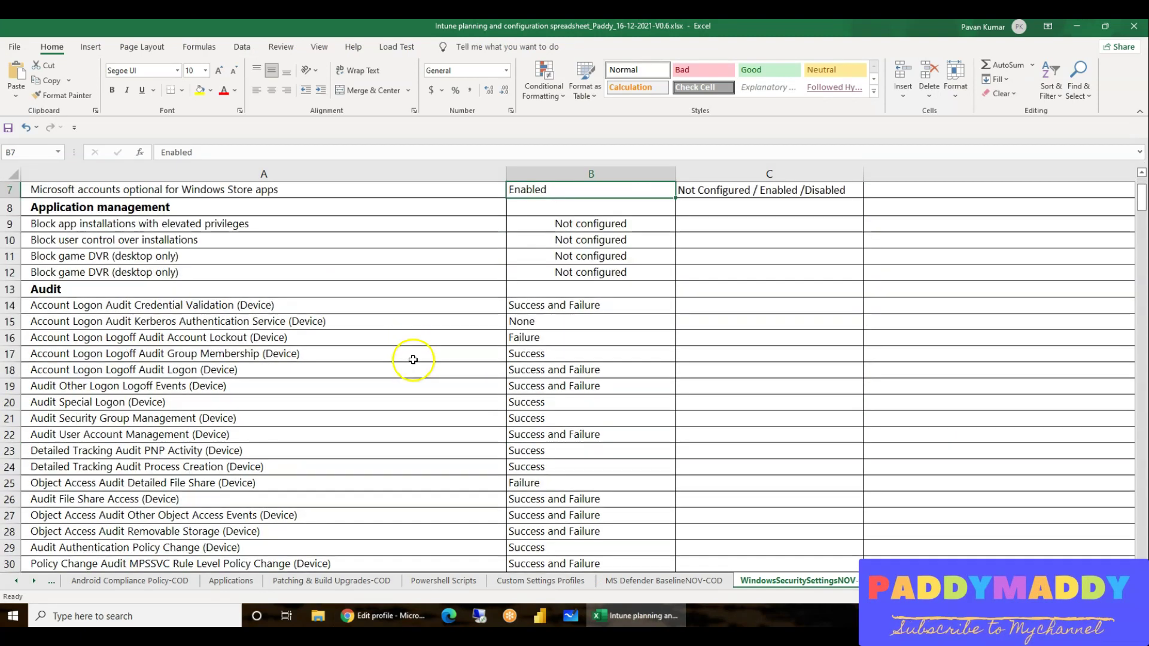
left_click(56, 435)
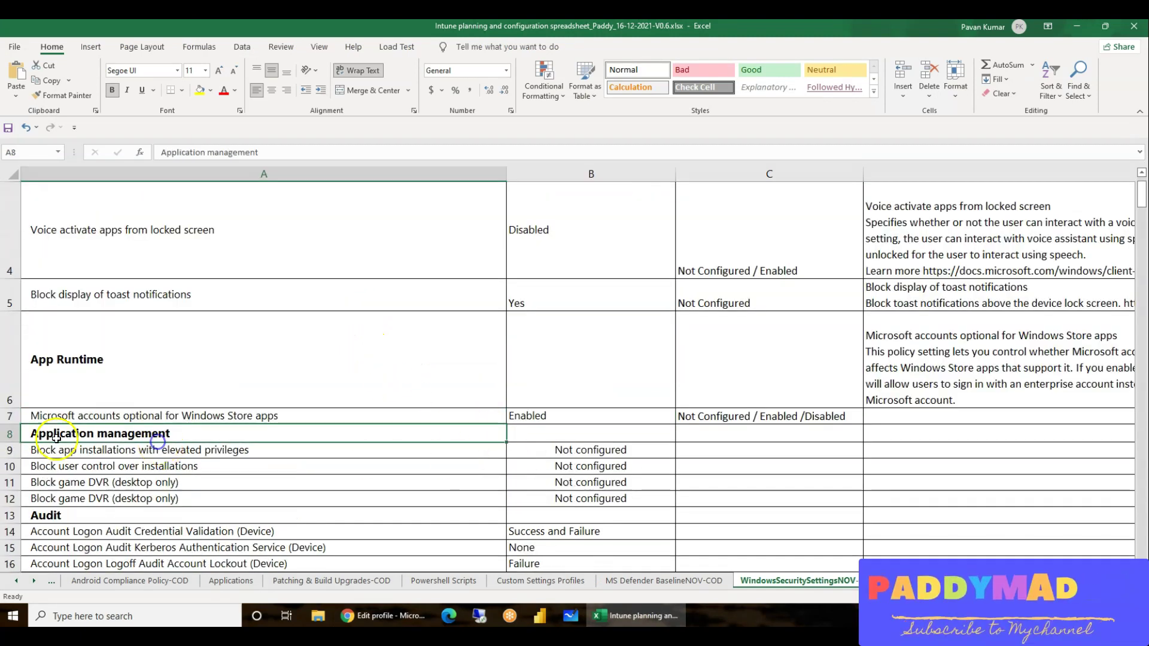
left_click(644, 618)
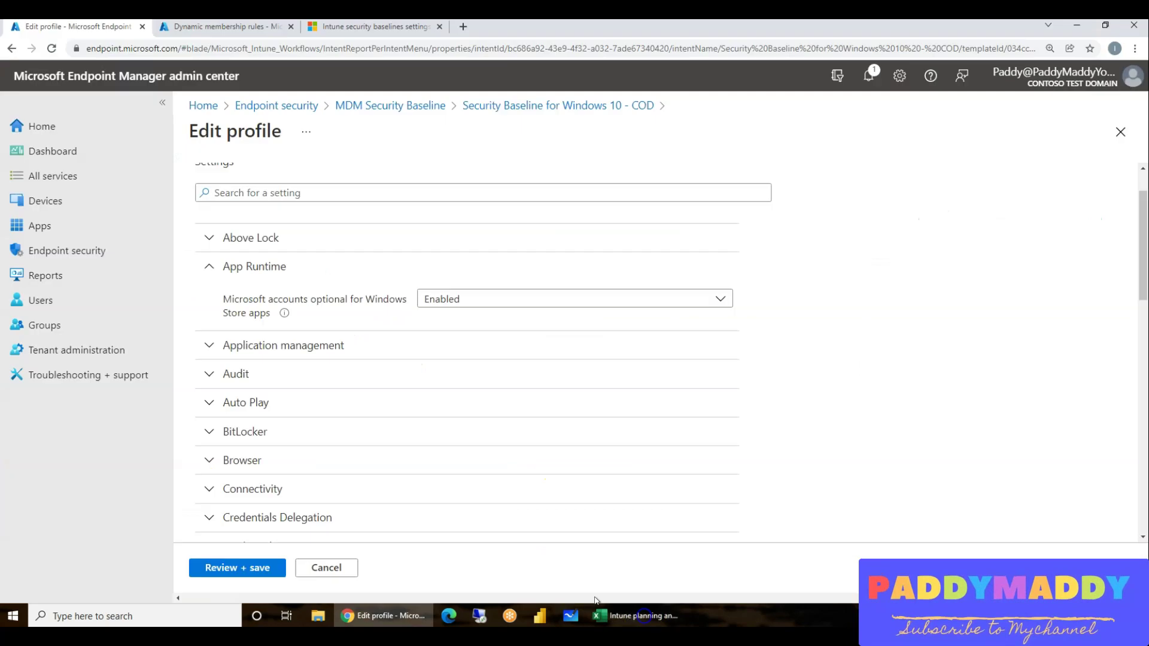
left_click(259, 346)
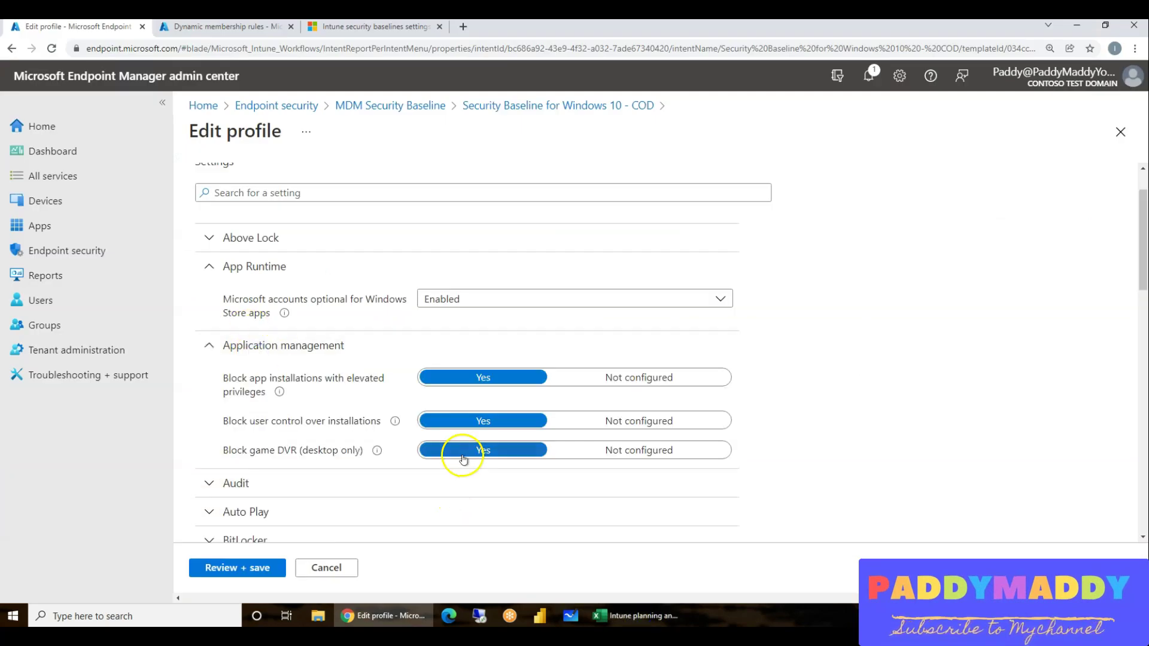
scroll(491, 431, "down", 1)
left_click(649, 320)
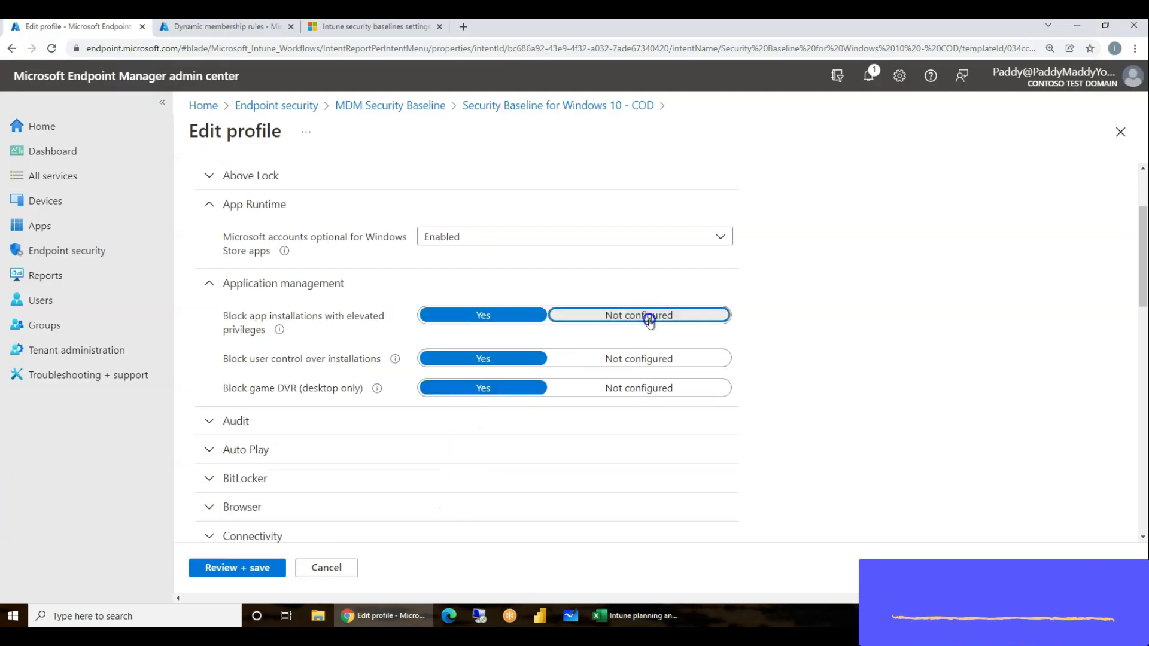
left_click(655, 359)
left_click(654, 389)
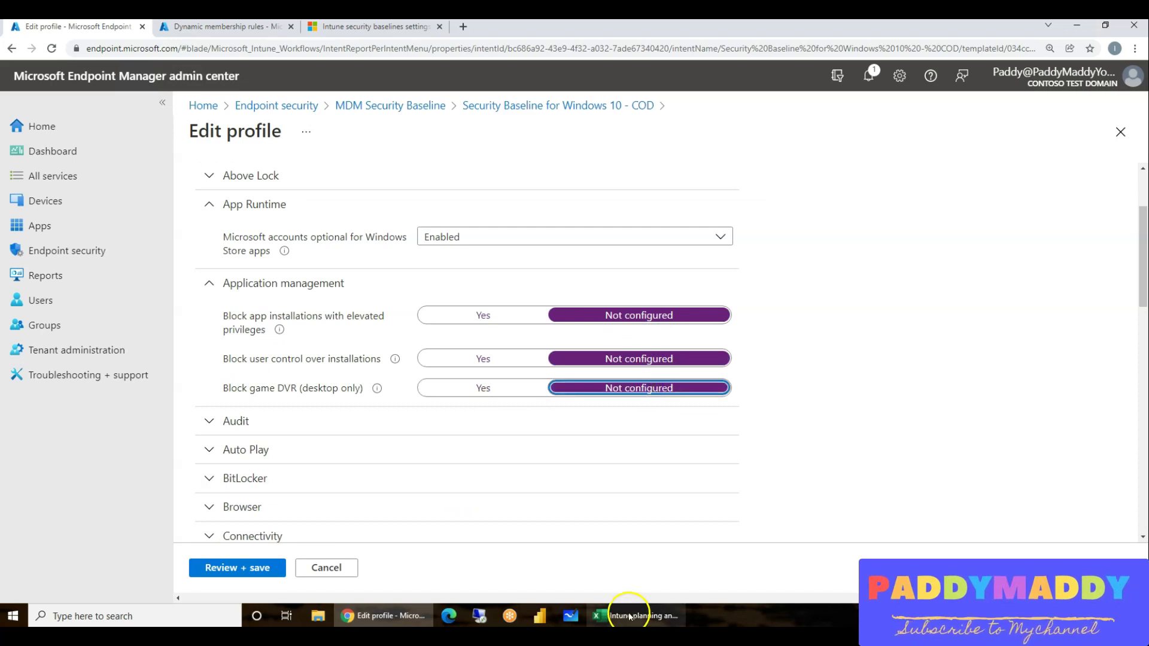
Switch to the Excel workbook, check the Application management values in B9:B12 and view the Audit settings listed below.
left_click(632, 616)
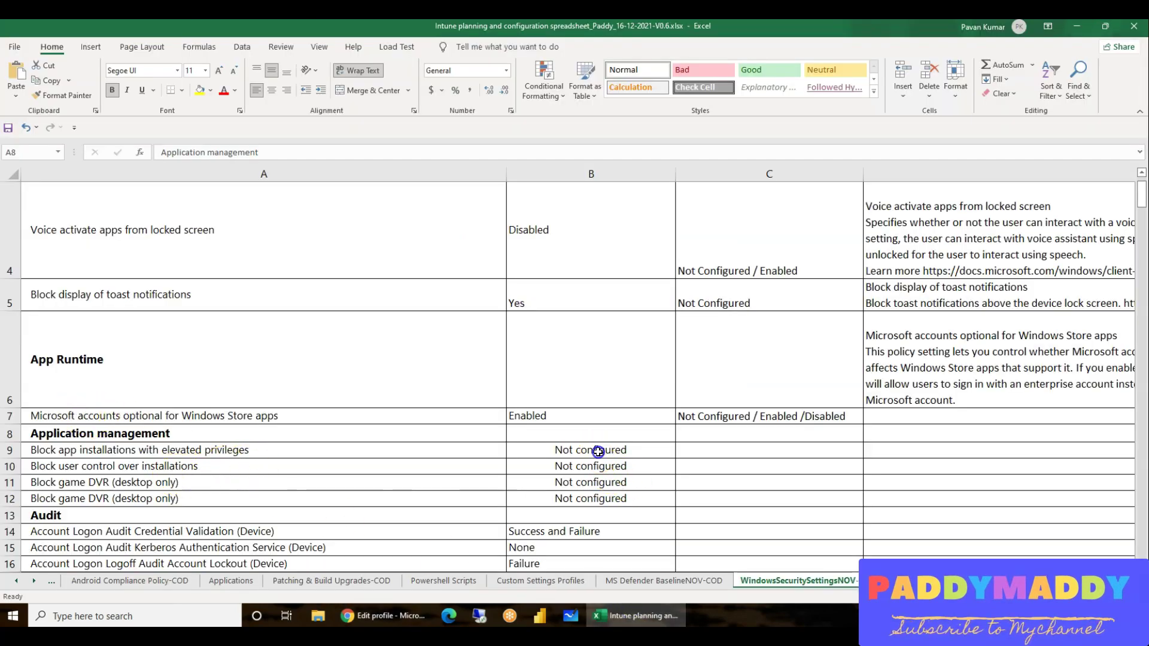
left_click_drag(598, 452, 596, 499)
scroll(326, 458, "down", 2)
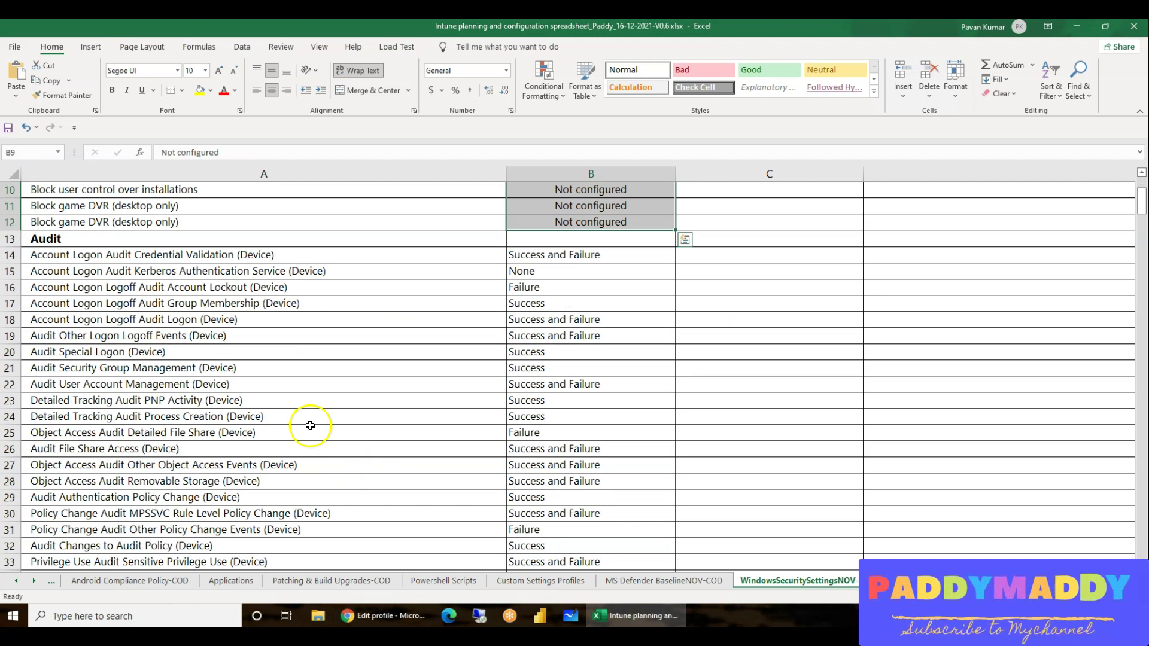
Review the Audit settings from row 14 in the workbook and locate the Auto Play section below them.
left_click(134, 256)
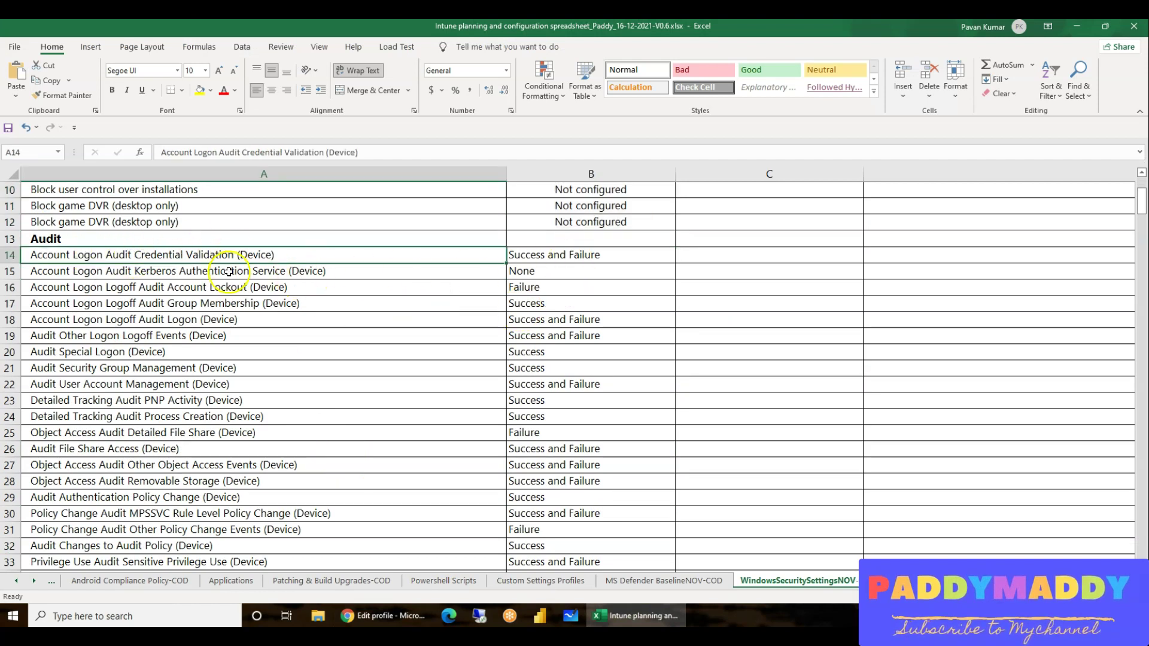
scroll(303, 367, "down", 10)
scroll(321, 380, "up", 1)
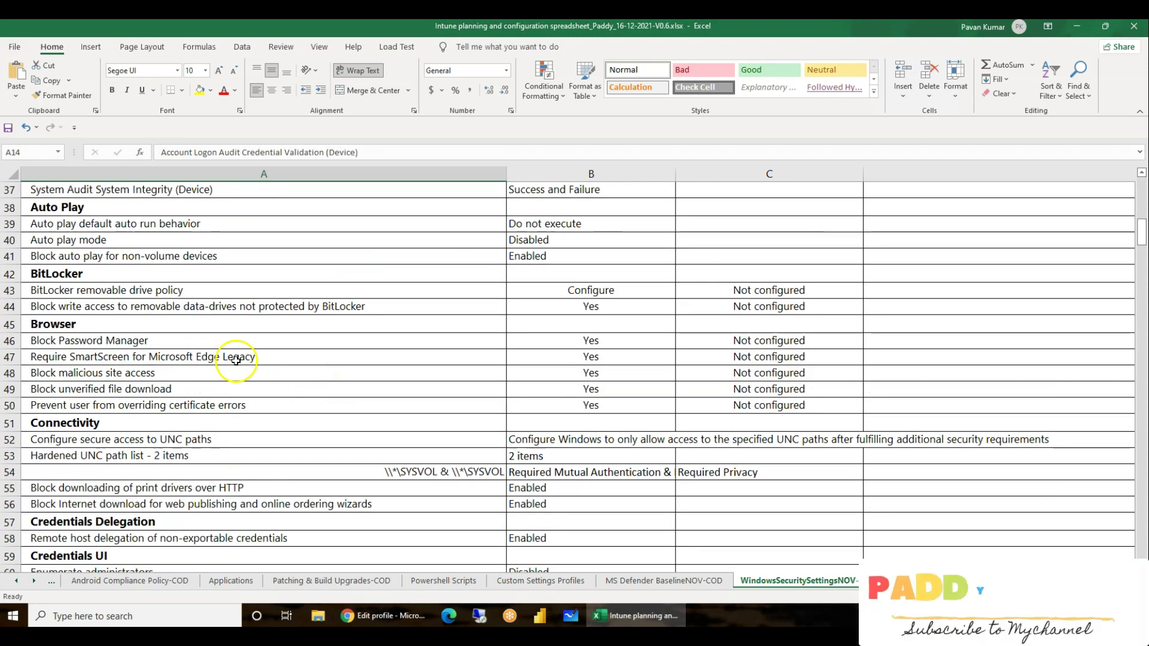
scroll(274, 450, "up", 3)
left_click(106, 354)
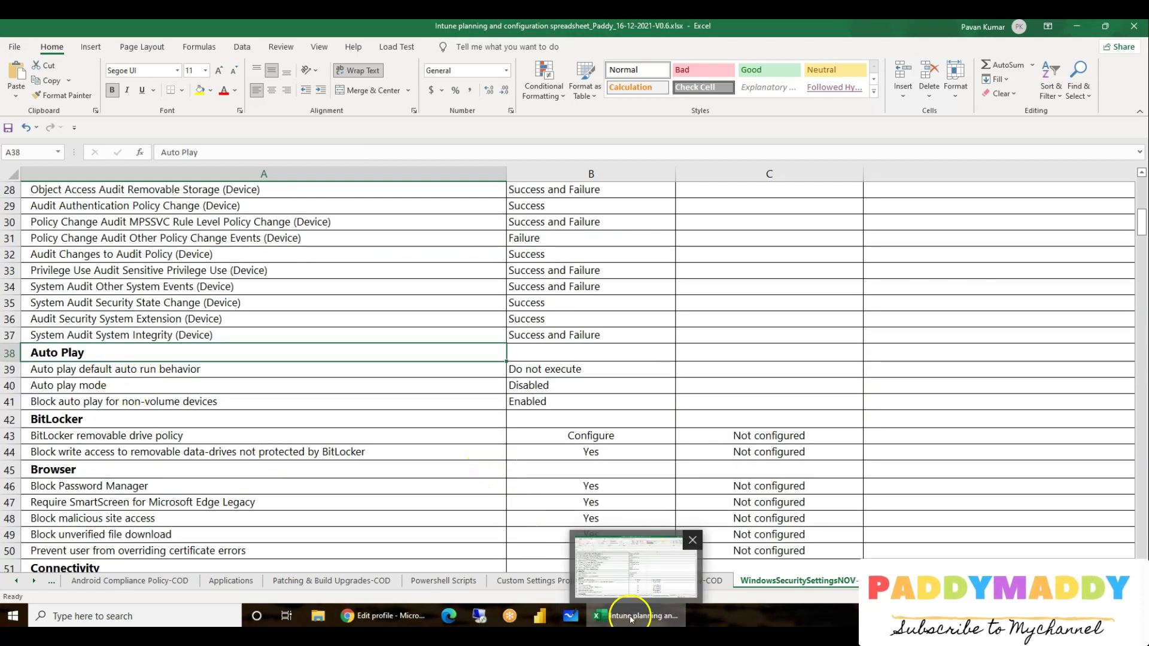
Switch to Chrome, expand Auto Play in the profile, and compare its three settings with rows 39 to 41 of the Excel workbook.
left_click(372, 618)
left_click_drag(229, 422, 338, 398)
left_click(251, 449)
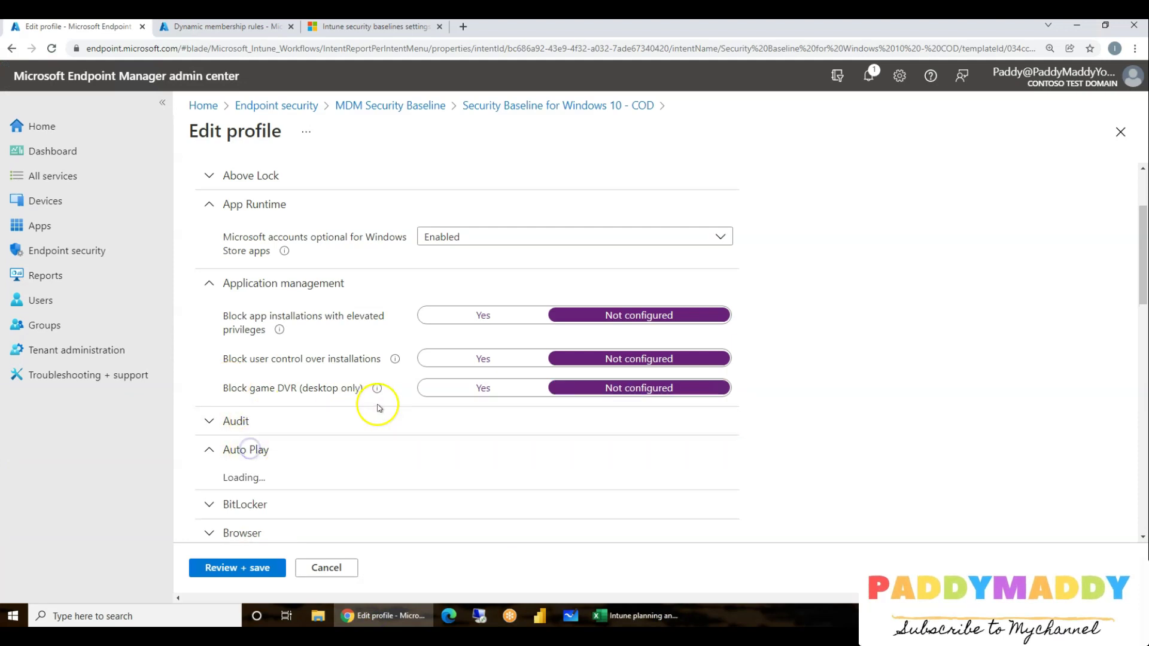
scroll(378, 403, "down", 6)
scroll(380, 403, "up", 2)
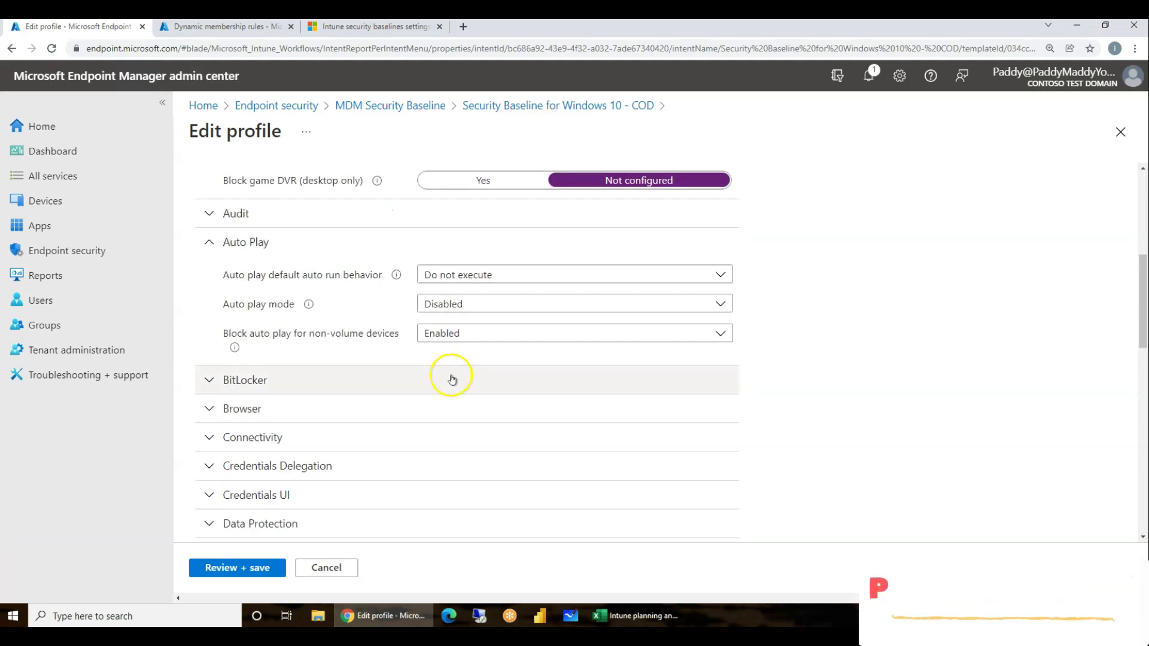
left_click(598, 620)
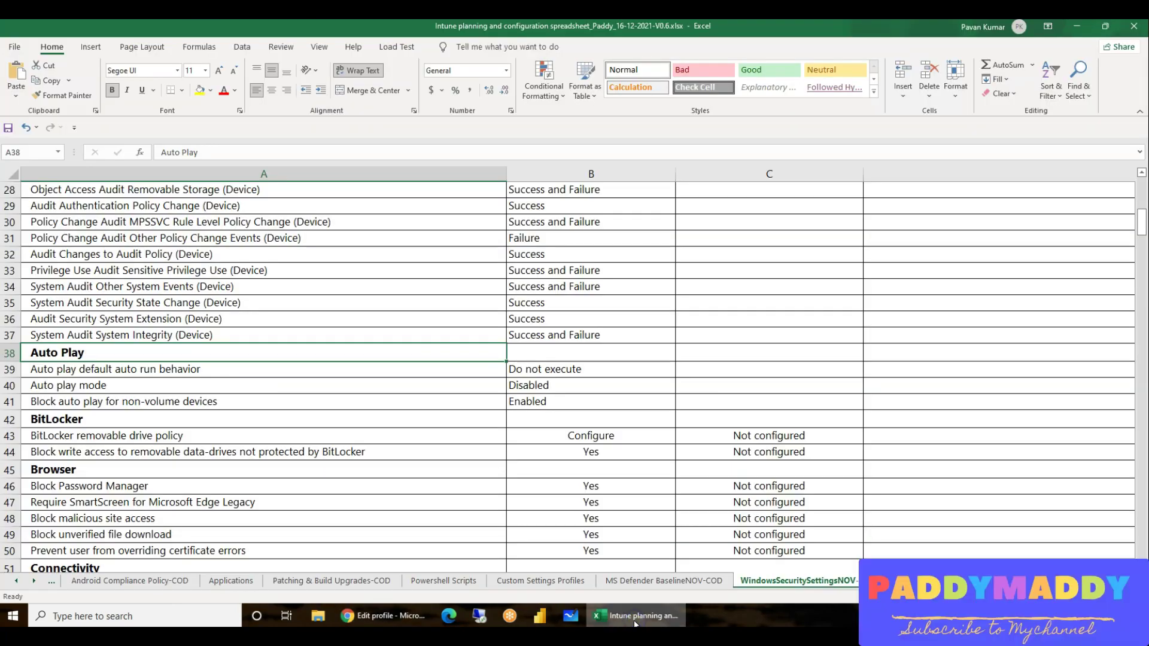
mouse_move(539, 368)
left_mouse_down()
mouse_move(533, 389)
mouse_move(375, 400)
mouse_move(57, 388)
mouse_move(59, 403)
left_mouse_up()
left_click(626, 620)
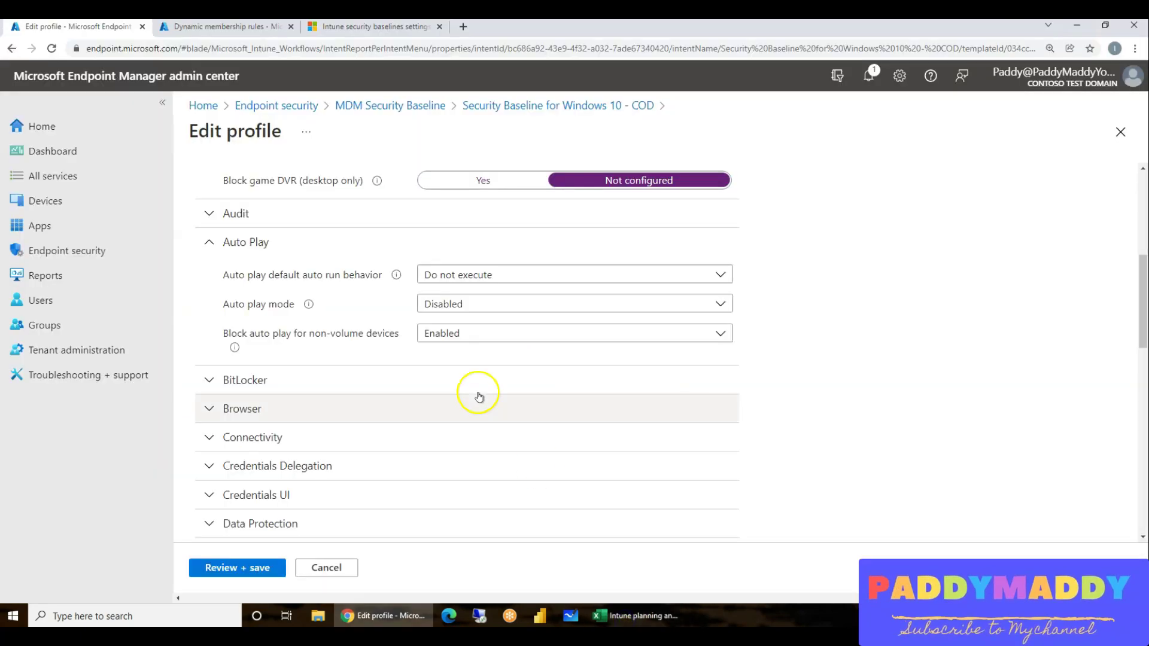
Check the BitLocker values in A43:B44 of the Excel workbook, and expand BitLocker in the Chrome profile to compare them.
left_click(635, 615)
scroll(446, 466, "down", 3)
left_click_drag(156, 337, 541, 356)
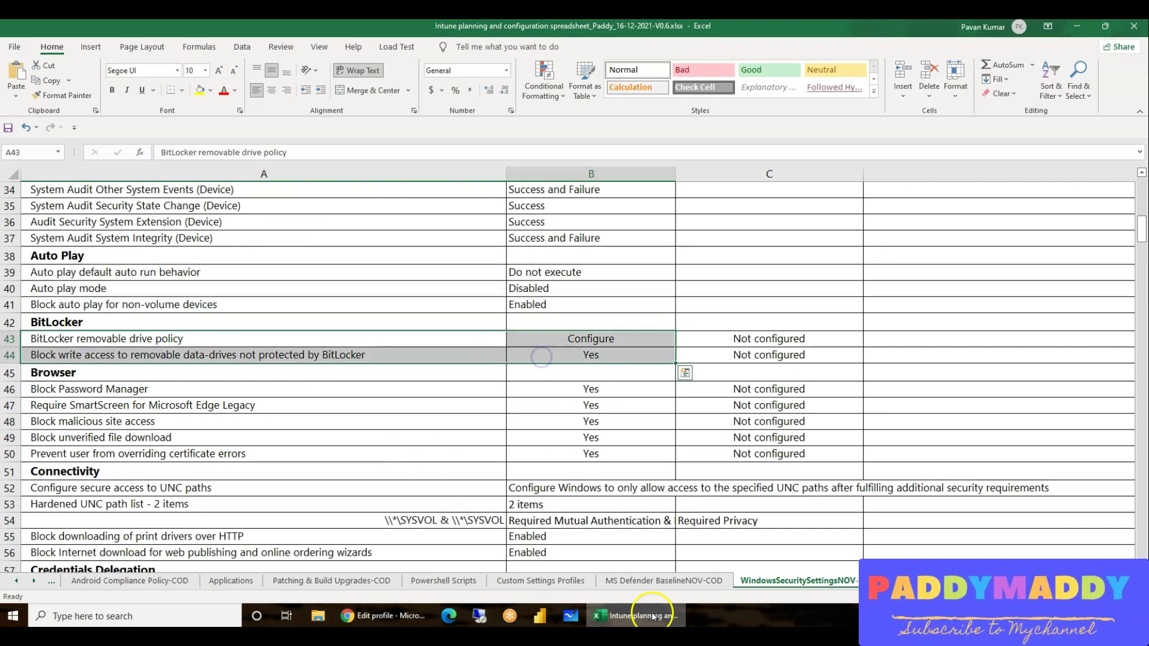
left_click(652, 612)
left_click(274, 381)
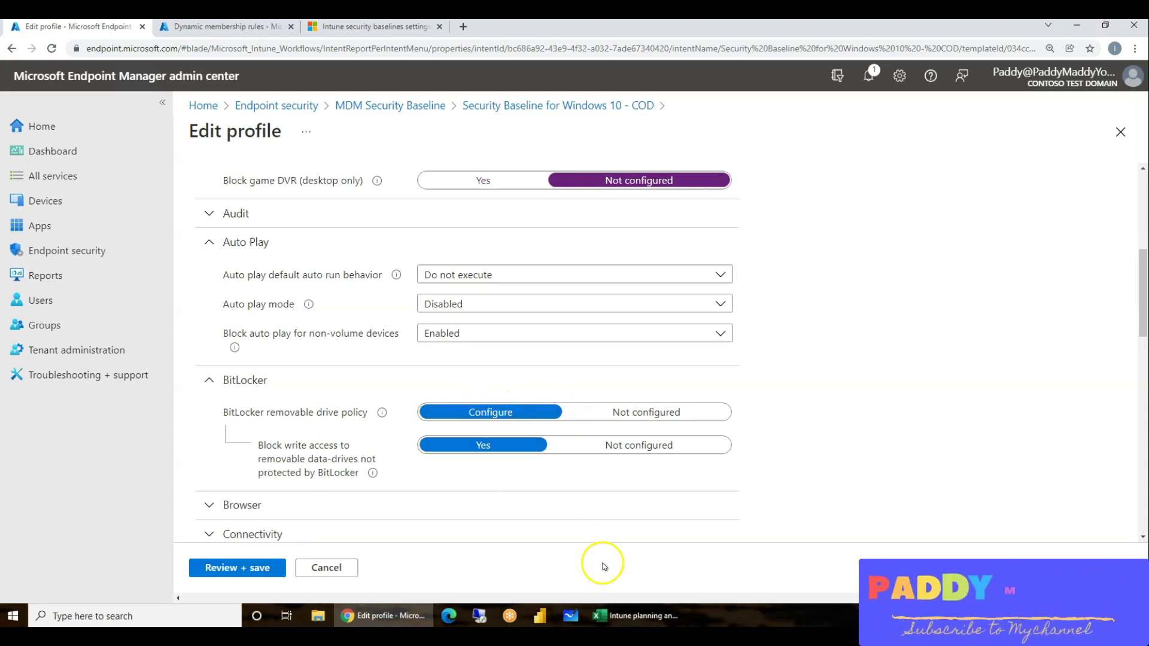
scroll(313, 449, "down", 3)
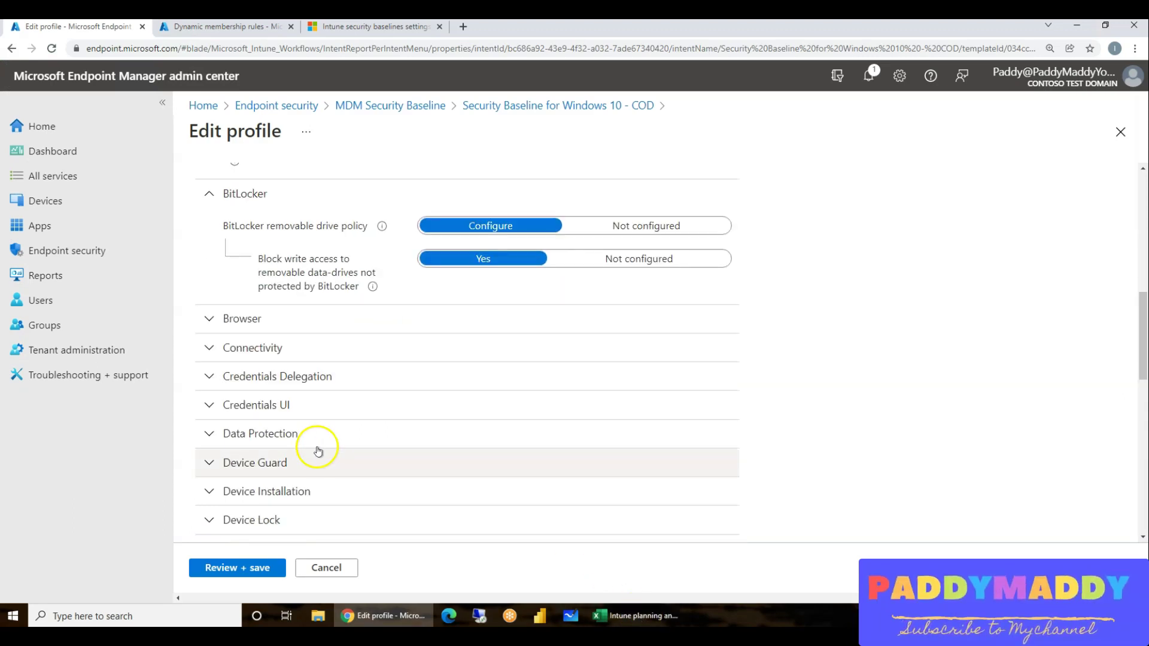
Expand Browser in the profile and compare its five settings with B46:B50 in the Excel workbook, switching between Chrome and Excel.
left_click(240, 319)
left_click(621, 615)
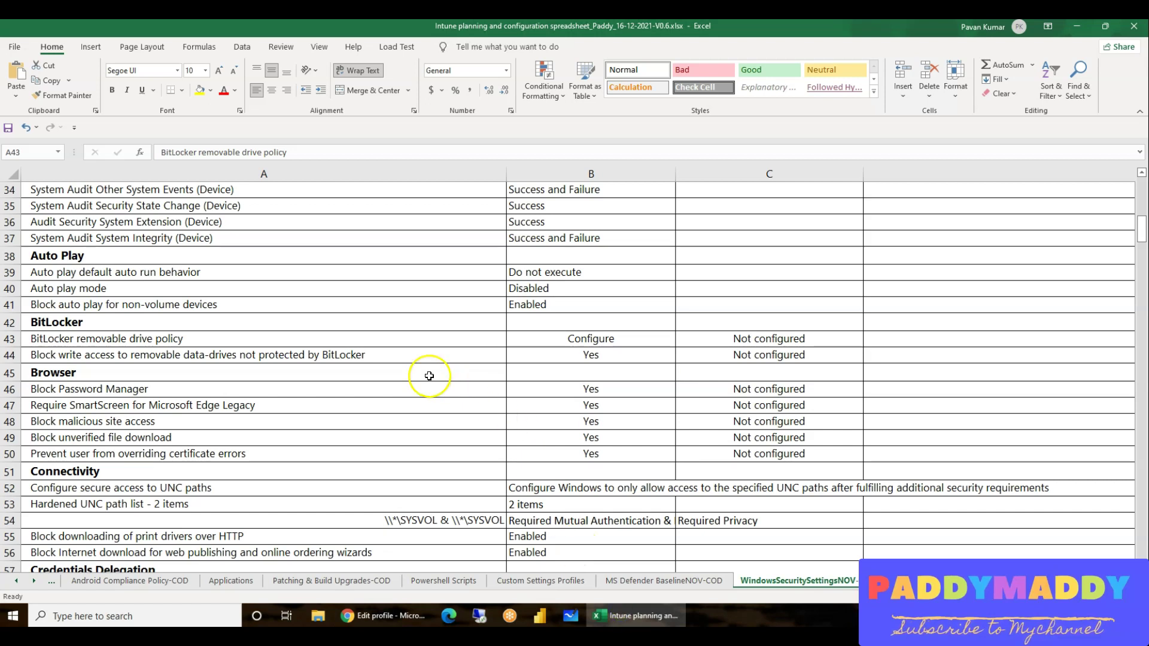
scroll(429, 376, "down", 1)
left_click_drag(626, 340, 630, 408)
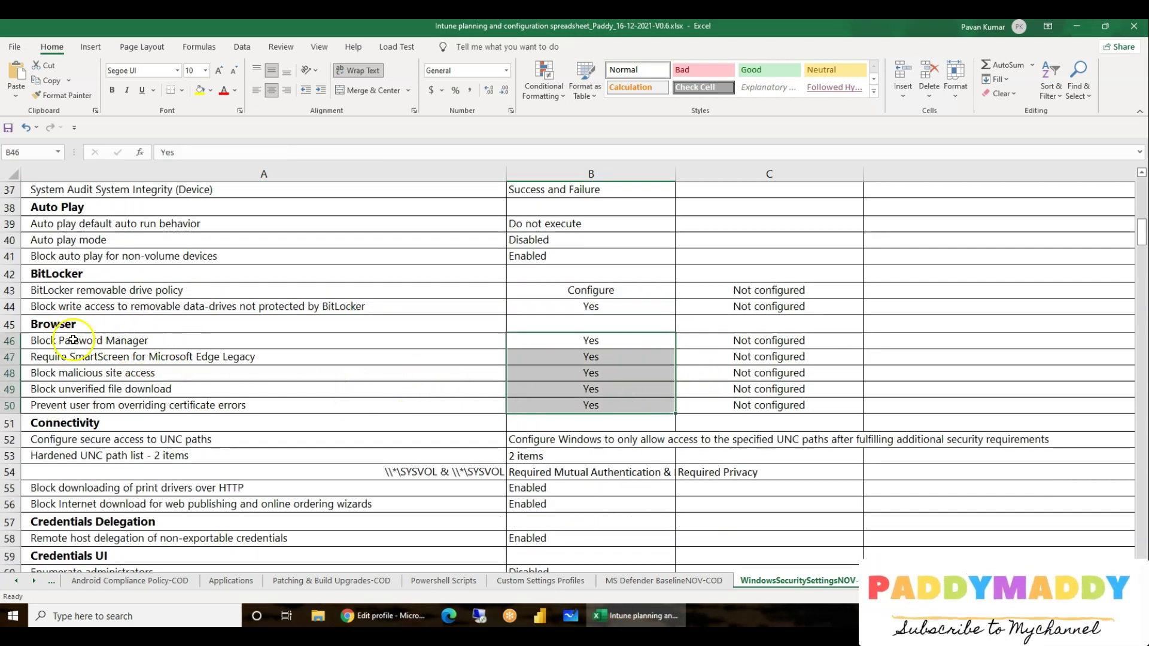
left_click(640, 616)
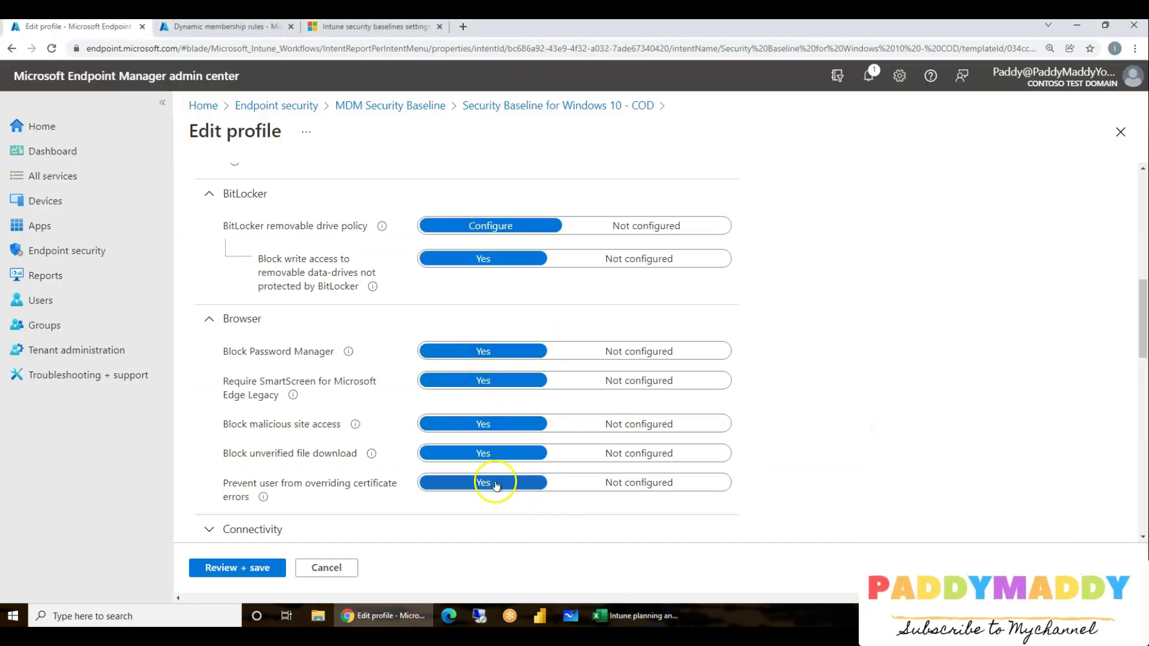
scroll(495, 316, "down", 1)
left_click(643, 616)
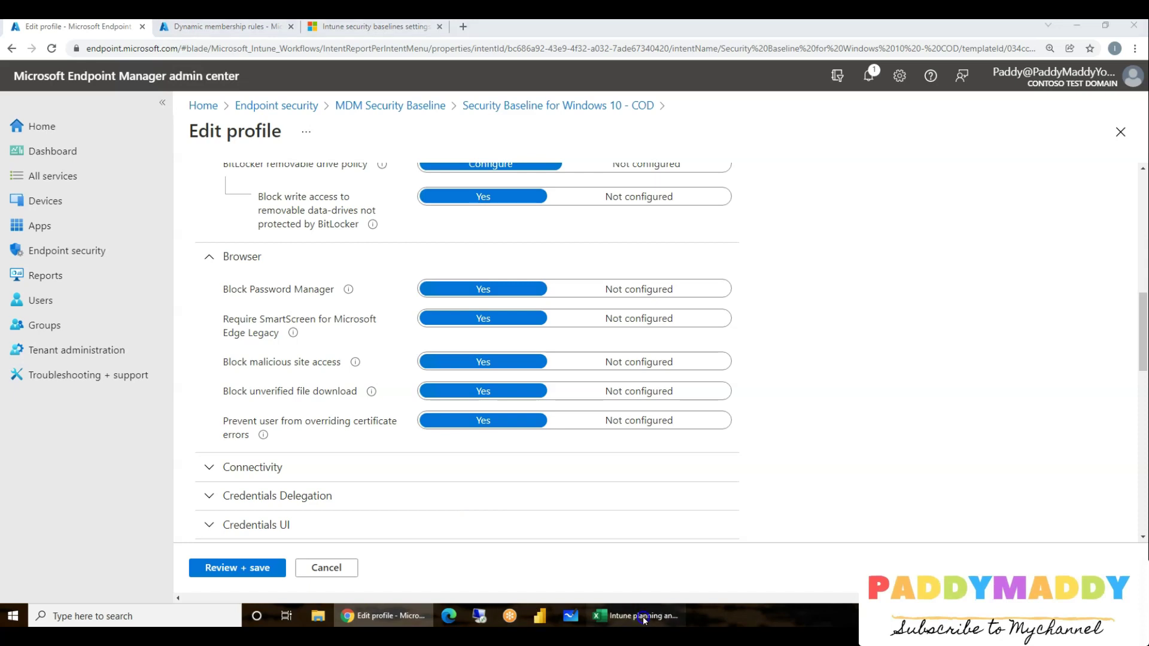
left_click_drag(602, 310, 601, 405)
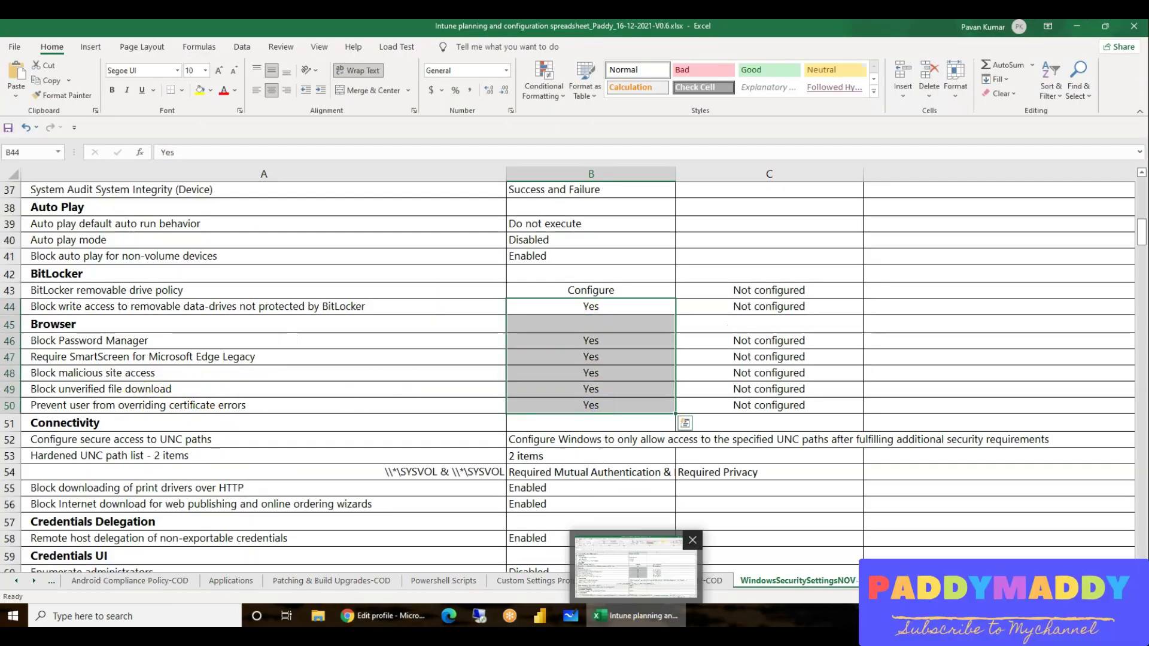
left_click(635, 616)
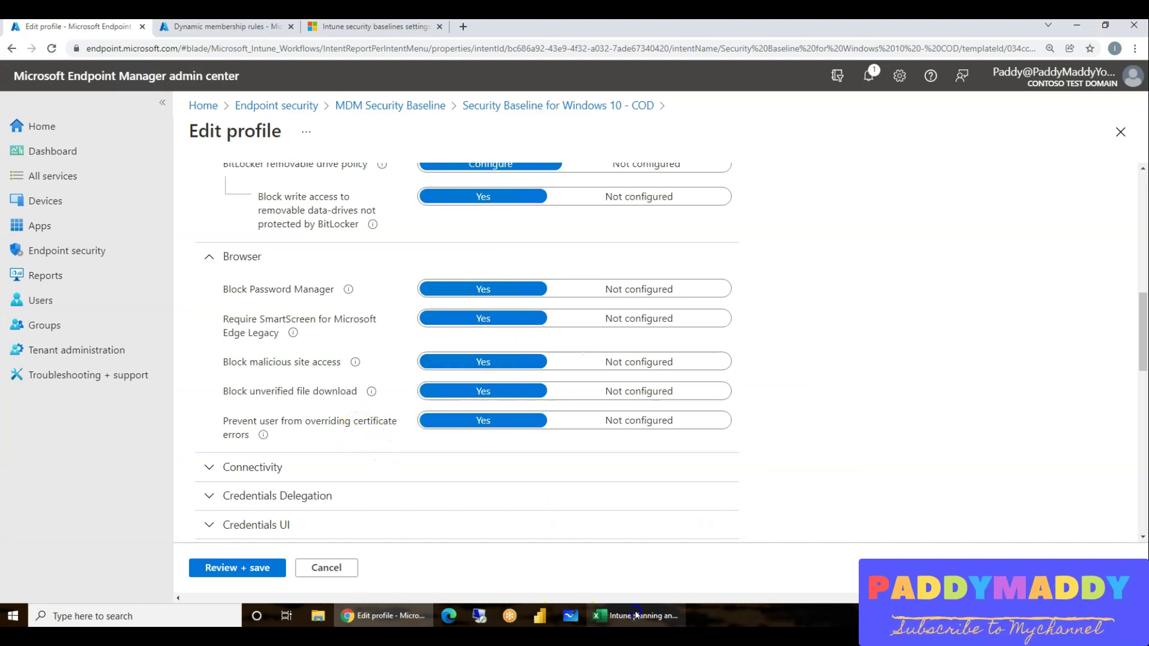
Expand Connectivity in the Chrome profile and compare its UNC path and download-blocking settings with B52:B56 in the Excel workbook.
left_click(635, 616)
scroll(598, 458, "down", 1)
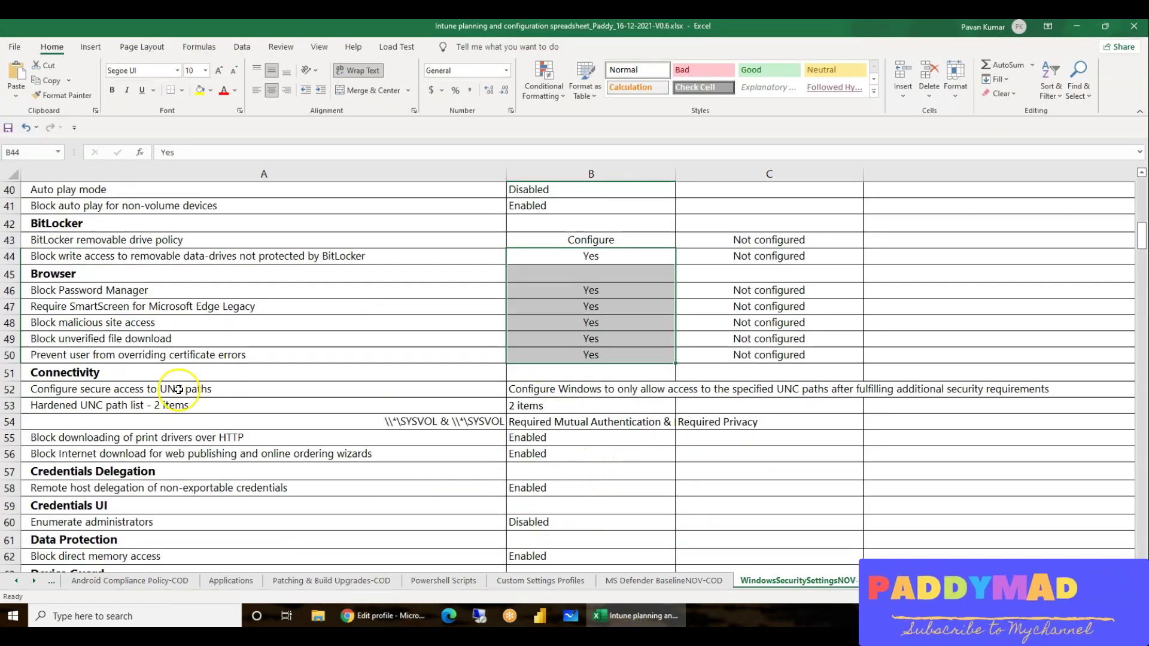
scroll(528, 465, "down", 1)
left_click(635, 616)
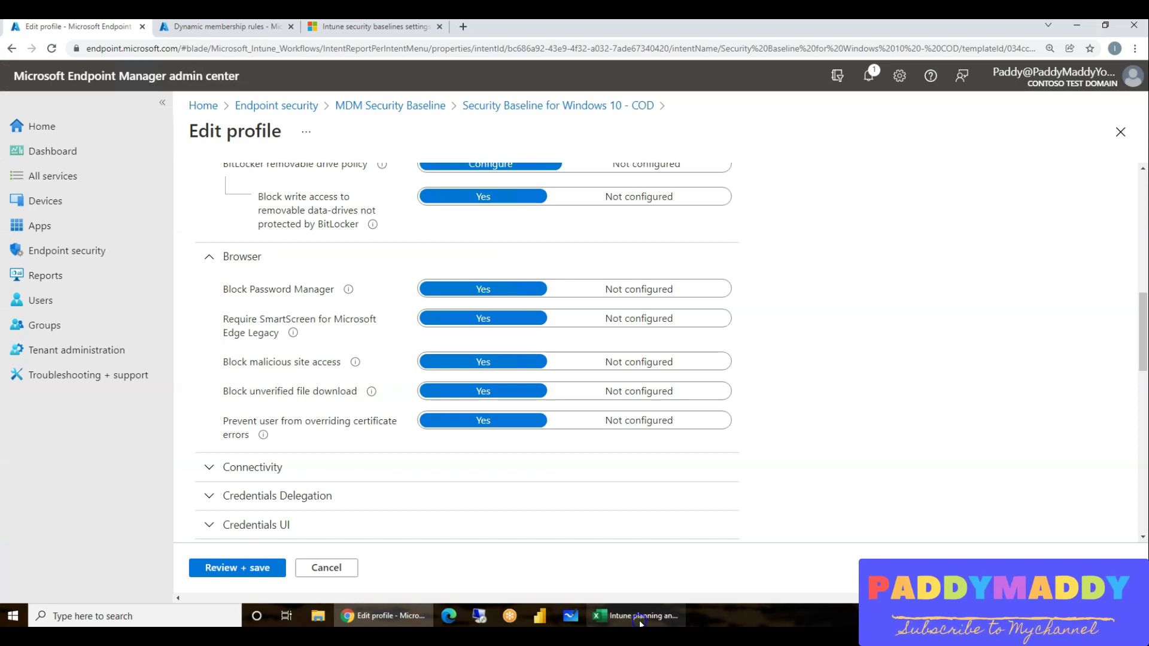
left_click(267, 342)
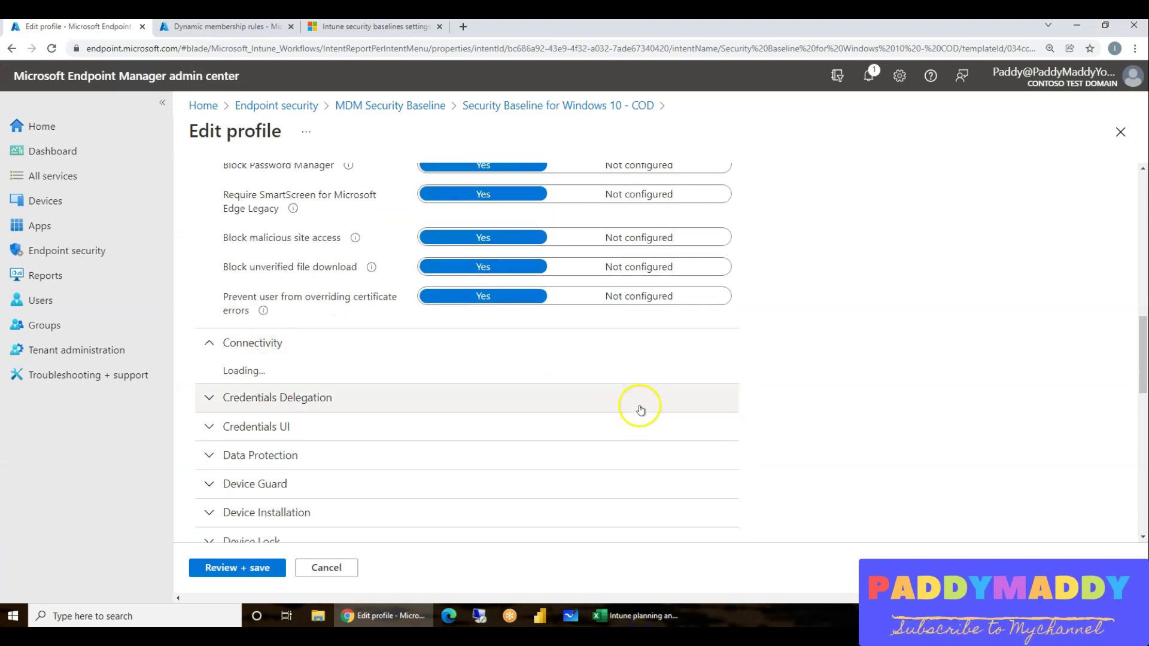
scroll(526, 449, "down", 2)
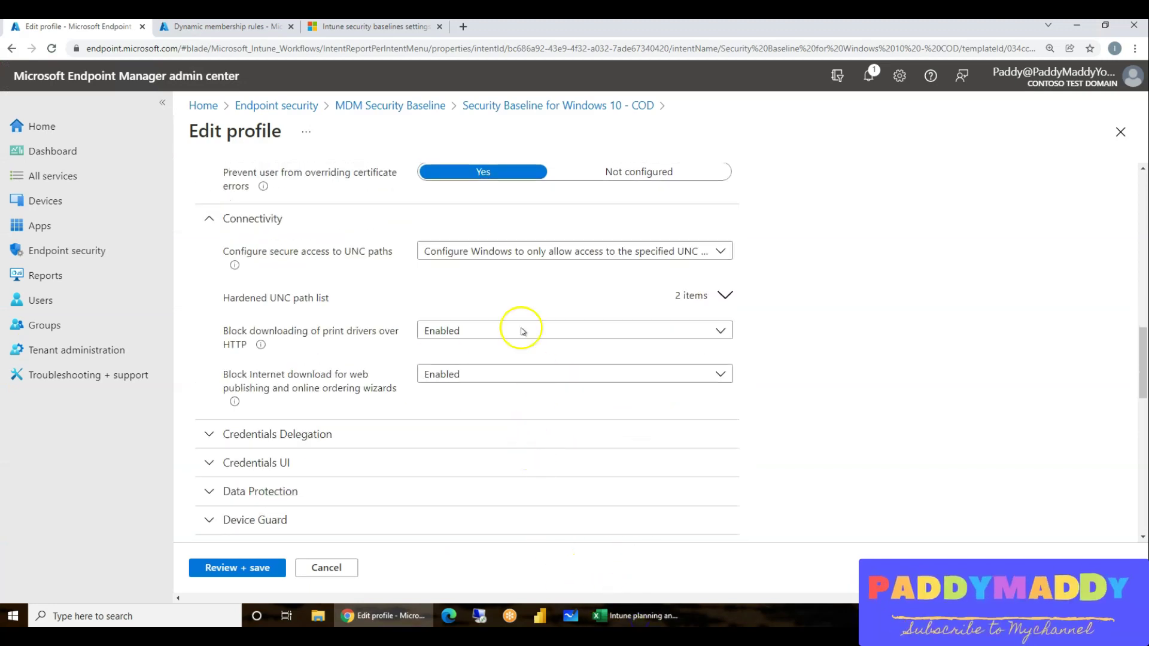
left_click(675, 622)
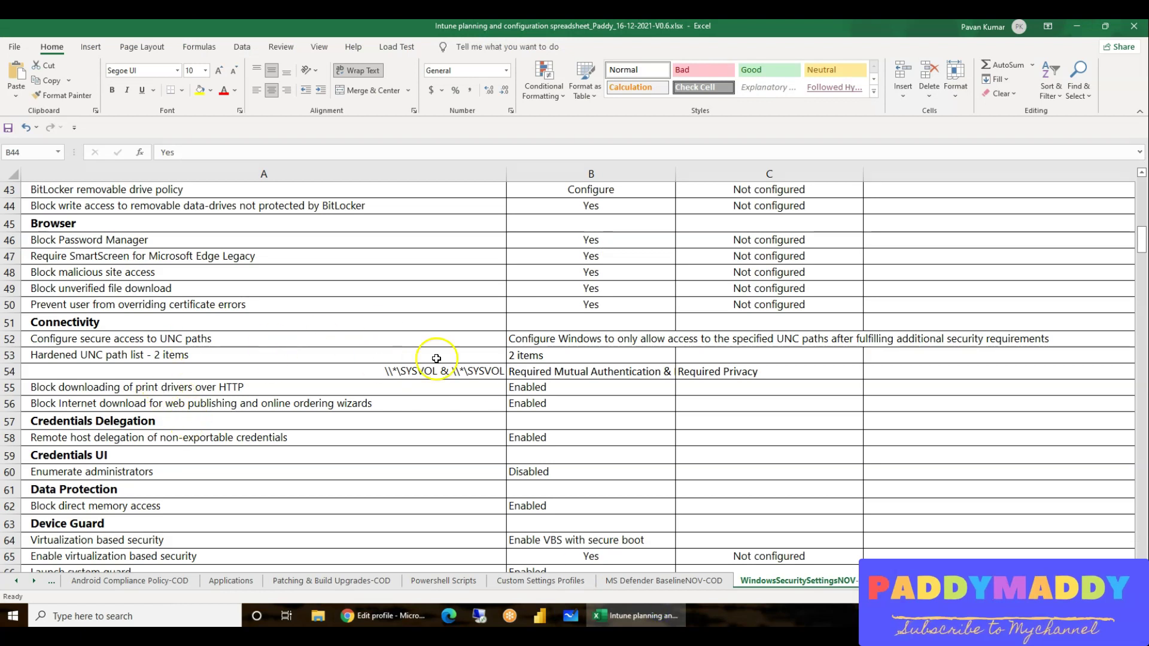
left_click_drag(584, 338, 589, 404)
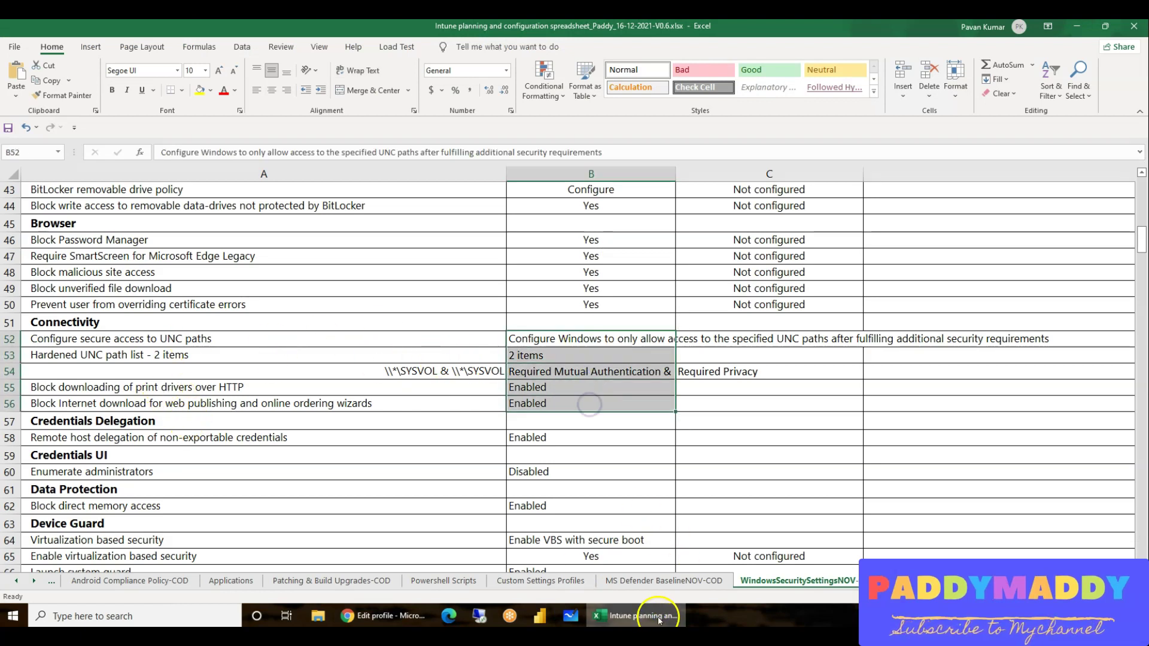
left_click(658, 620)
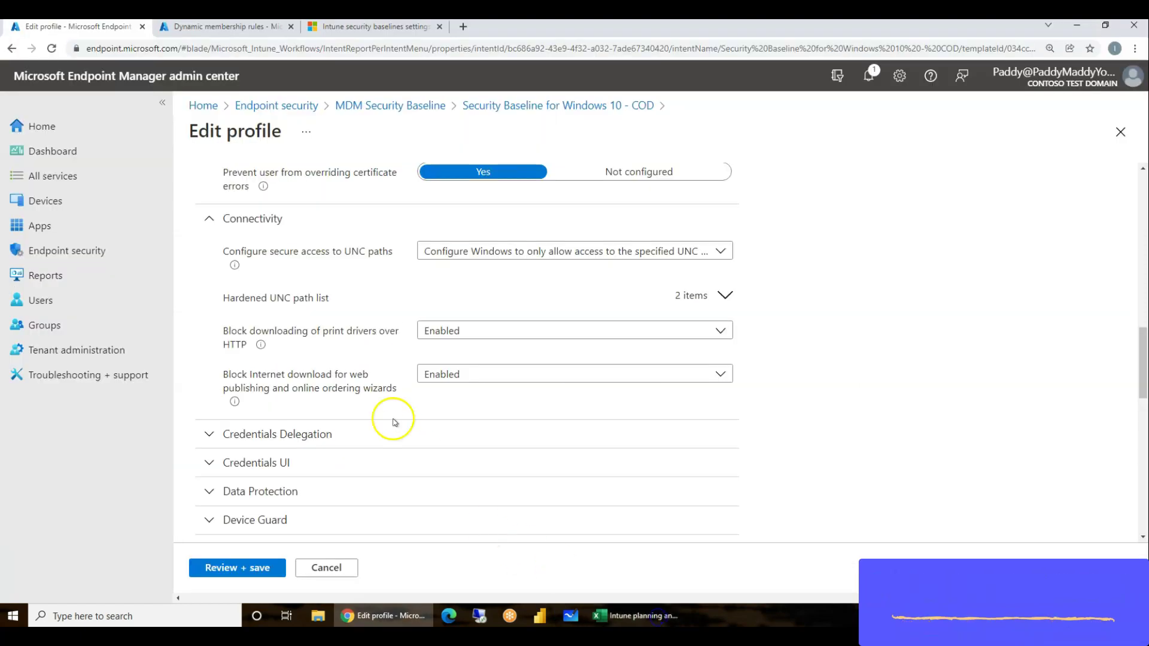
left_click(594, 243)
scroll(1009, 438, "down", 2)
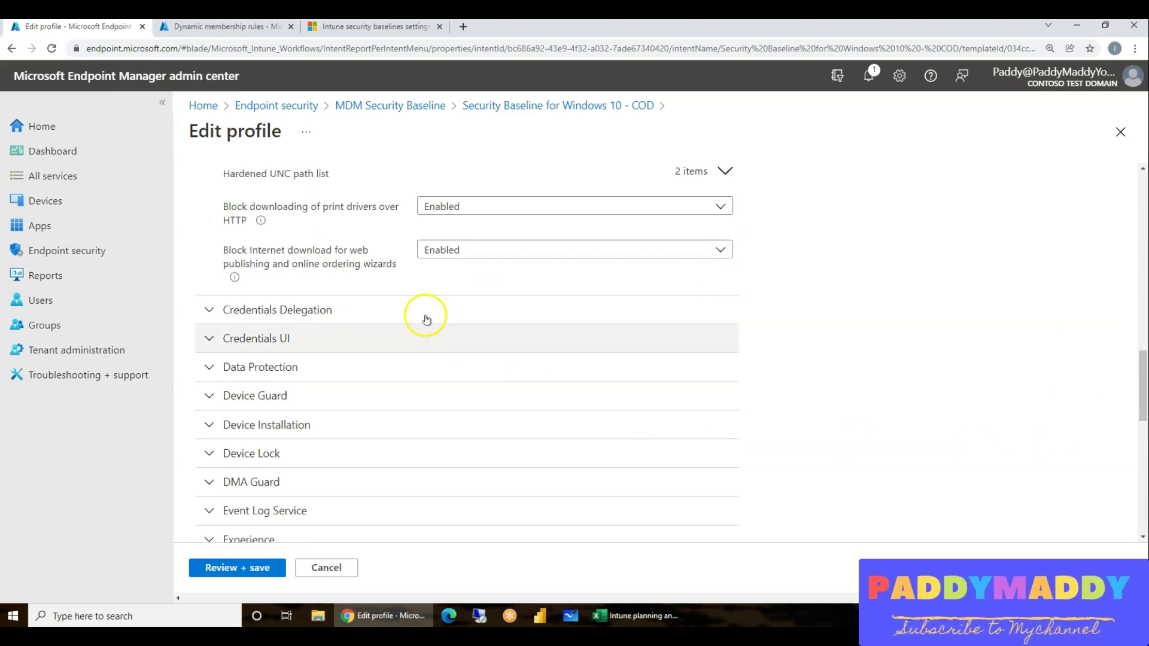
Expand Credentials Delegation and compare its remote host delegation setting with B58 in the Excel workbook, returning to Chrome.
left_click(426, 319)
left_click(664, 615)
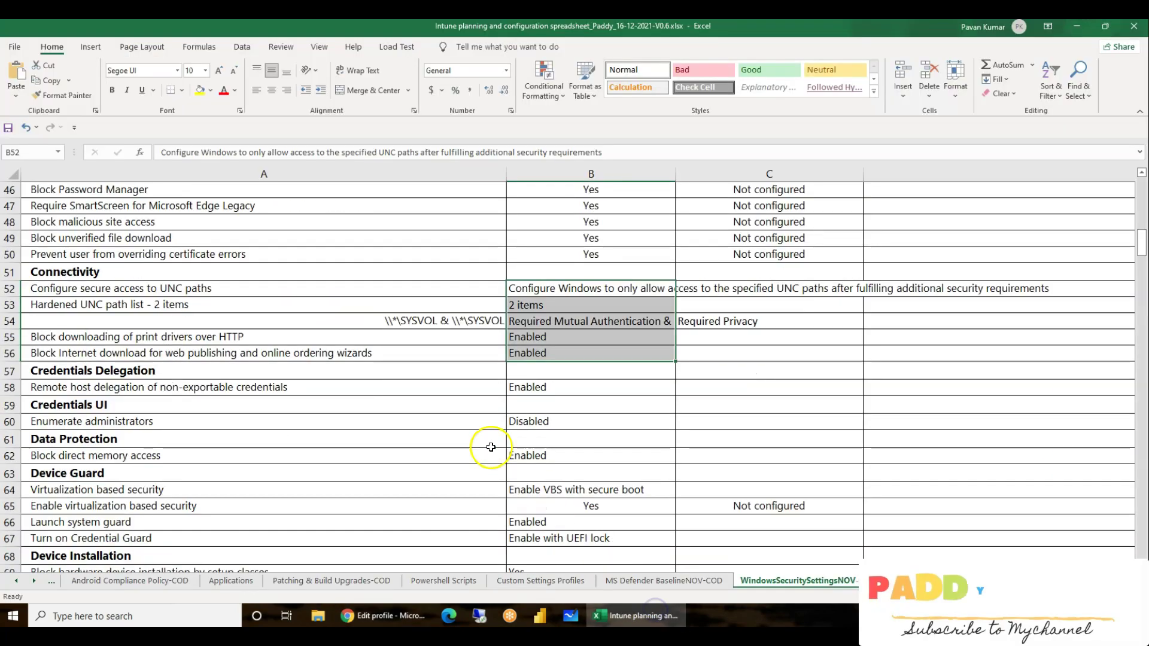
scroll(490, 447, "down", 1)
left_click(568, 338)
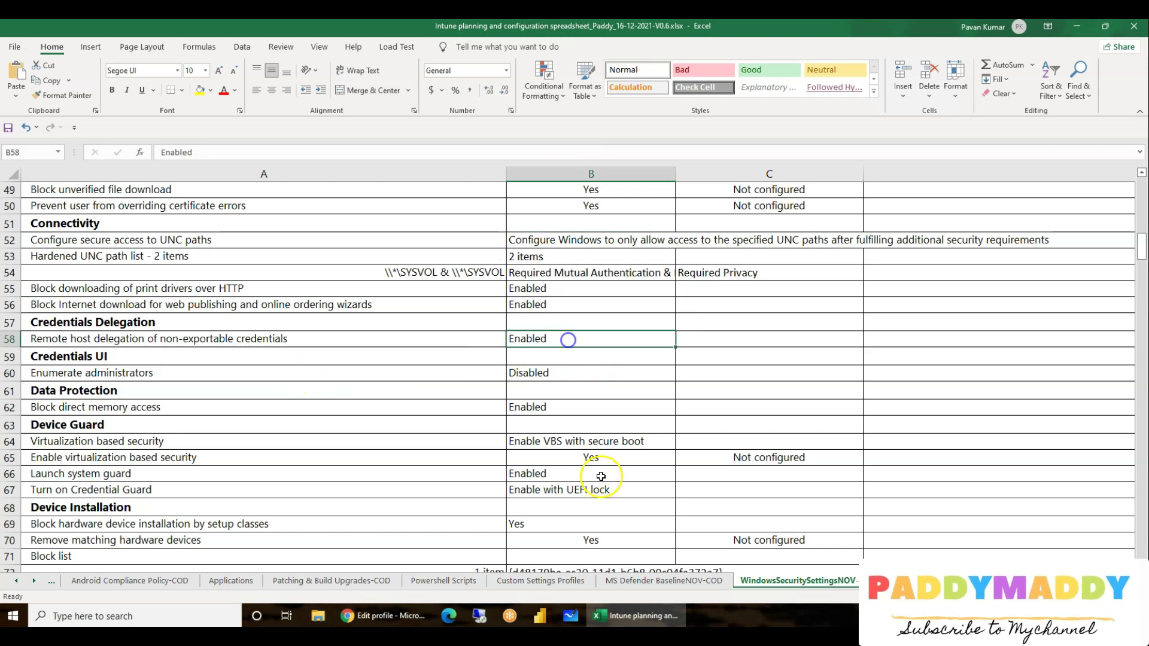
left_click(641, 616)
Check the Enumerate administrators value in B60 of the Excel workbook, and expand Credentials UI in the Chrome profile.
left_click(639, 617)
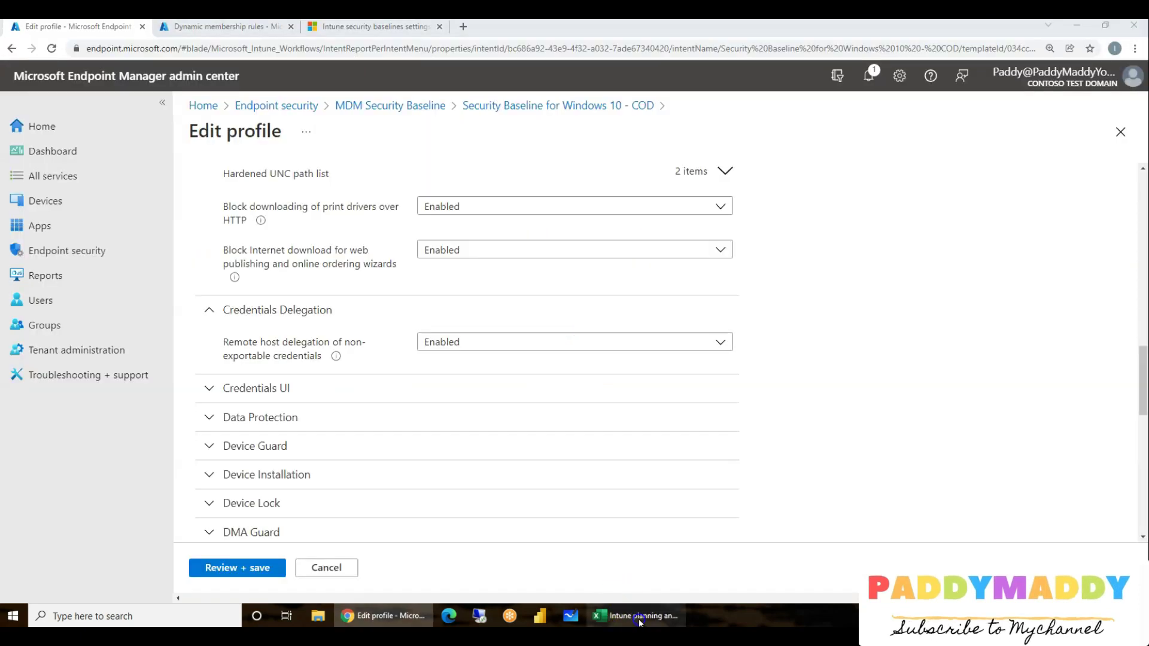
left_click(561, 372)
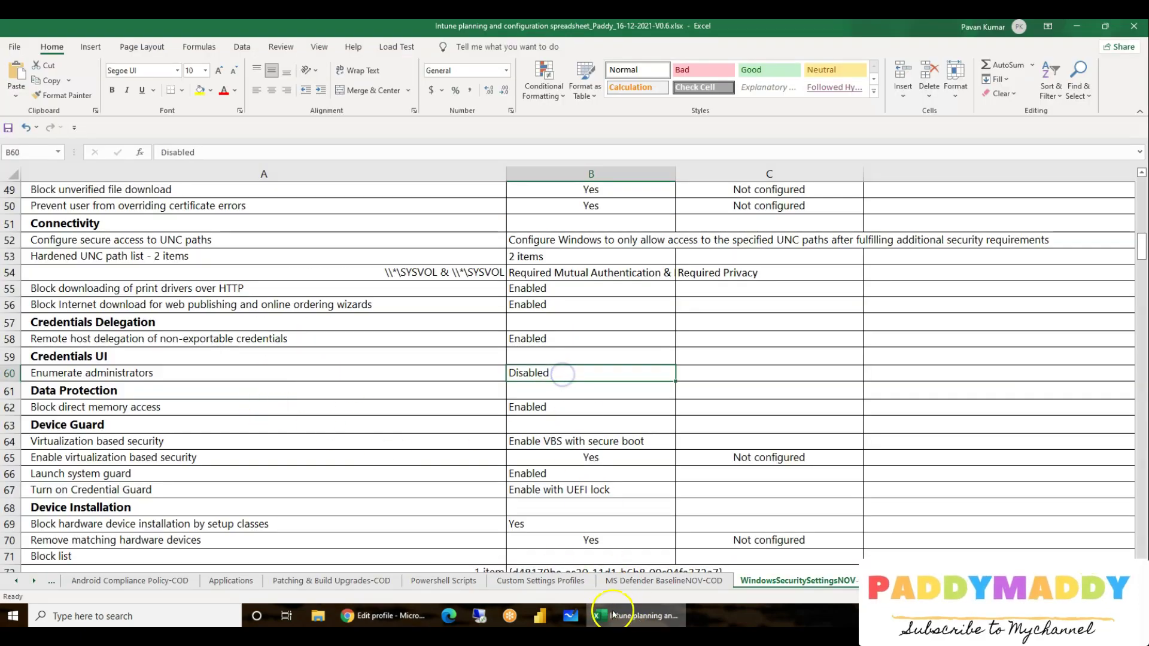
left_click(640, 616)
scroll(553, 514, "down", 2)
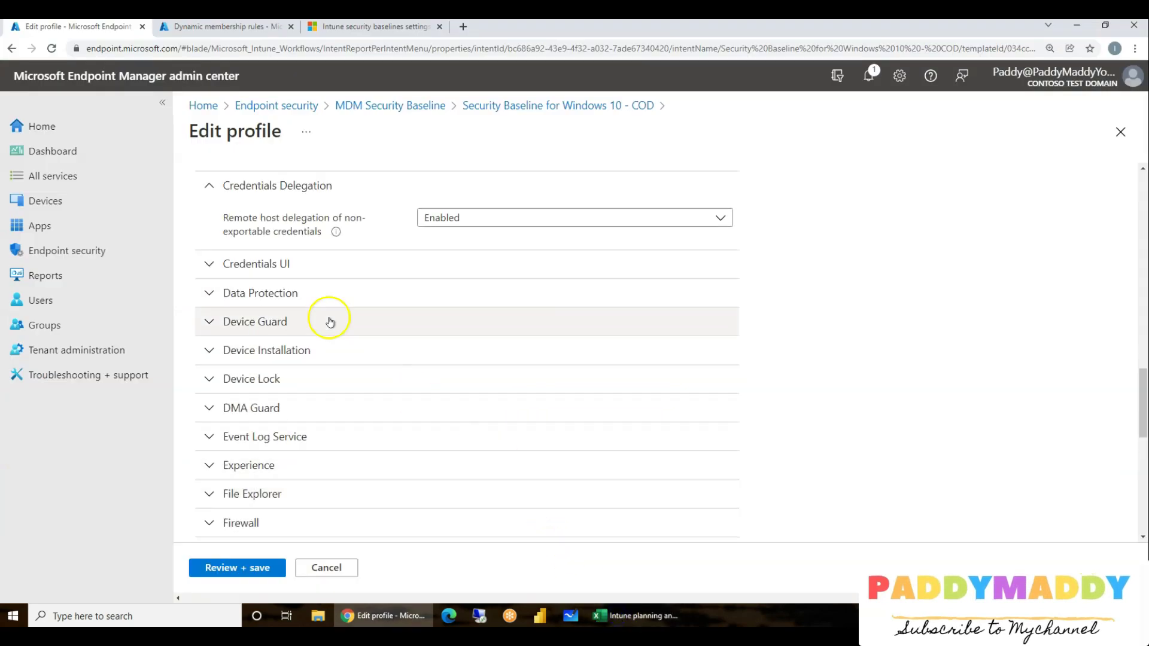
left_click(323, 267)
Look up Block direct memory access in row 62 of the Excel workbook, and expand Data Protection in the Chrome profile.
left_click(638, 617)
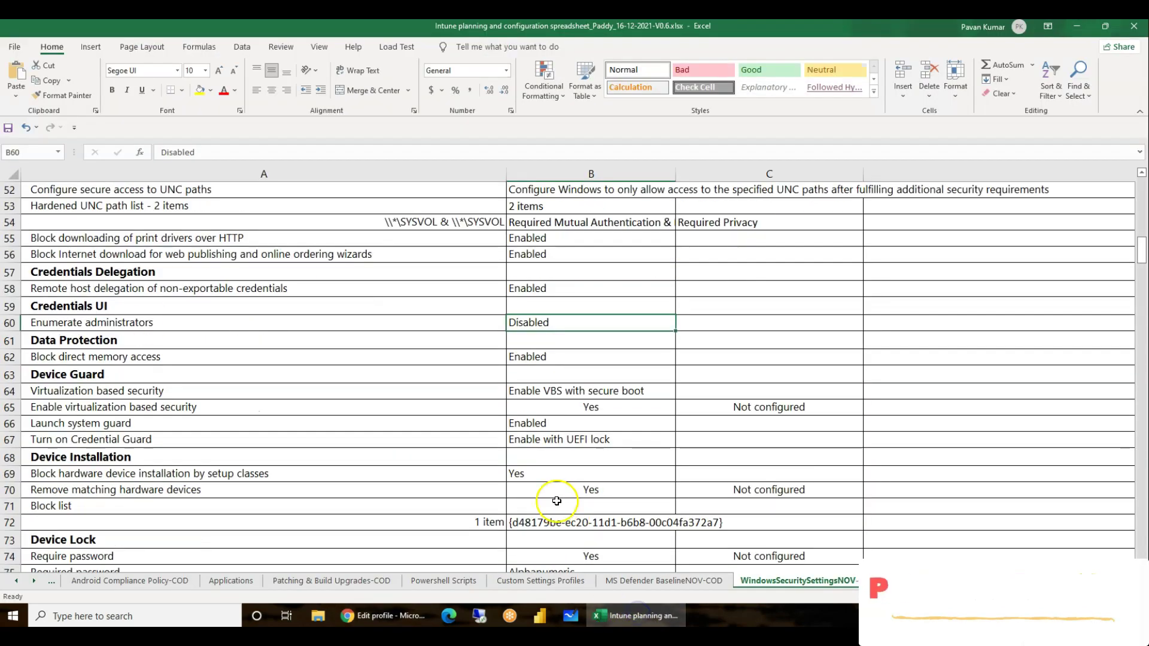
left_click(187, 353)
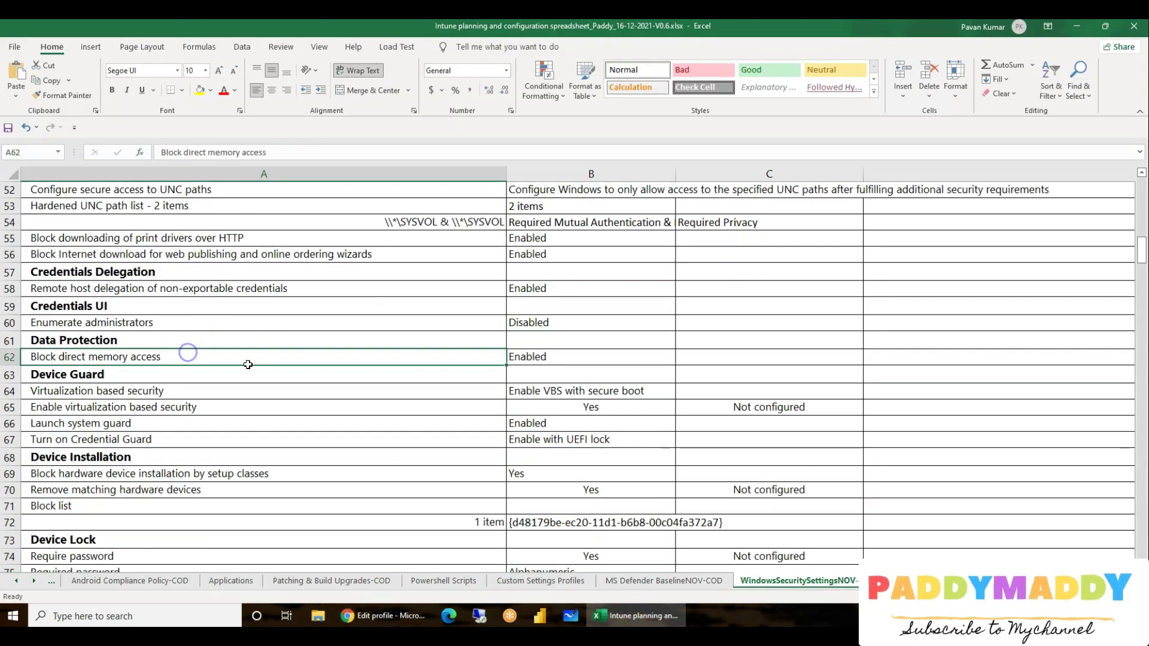
left_click(629, 619)
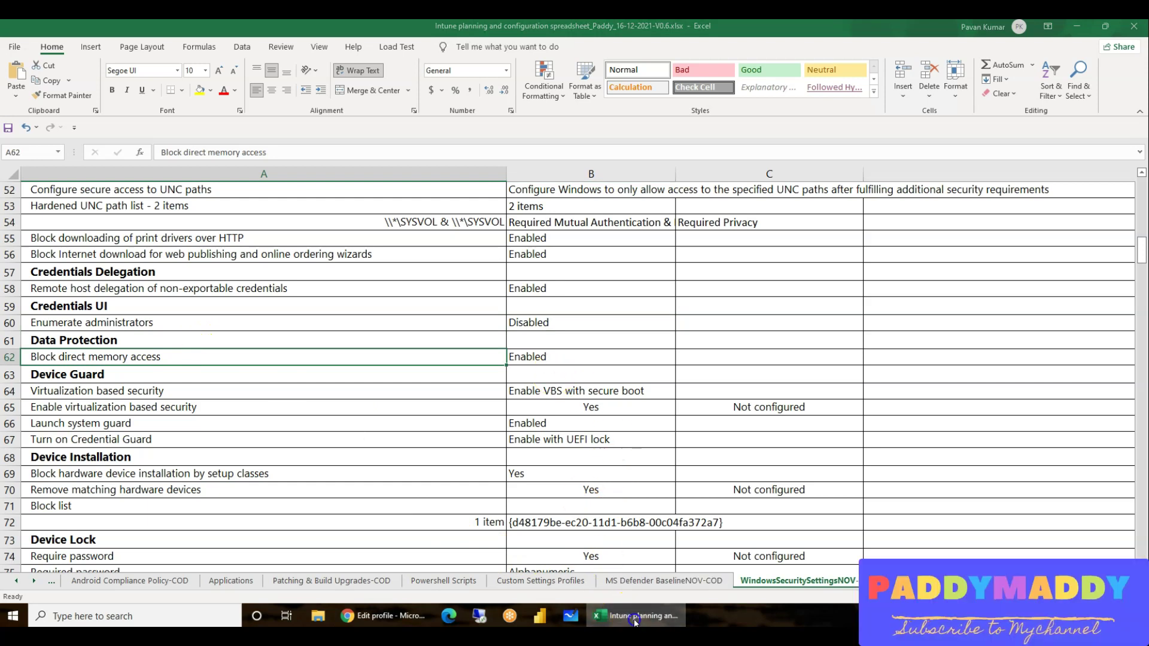
left_click(288, 333)
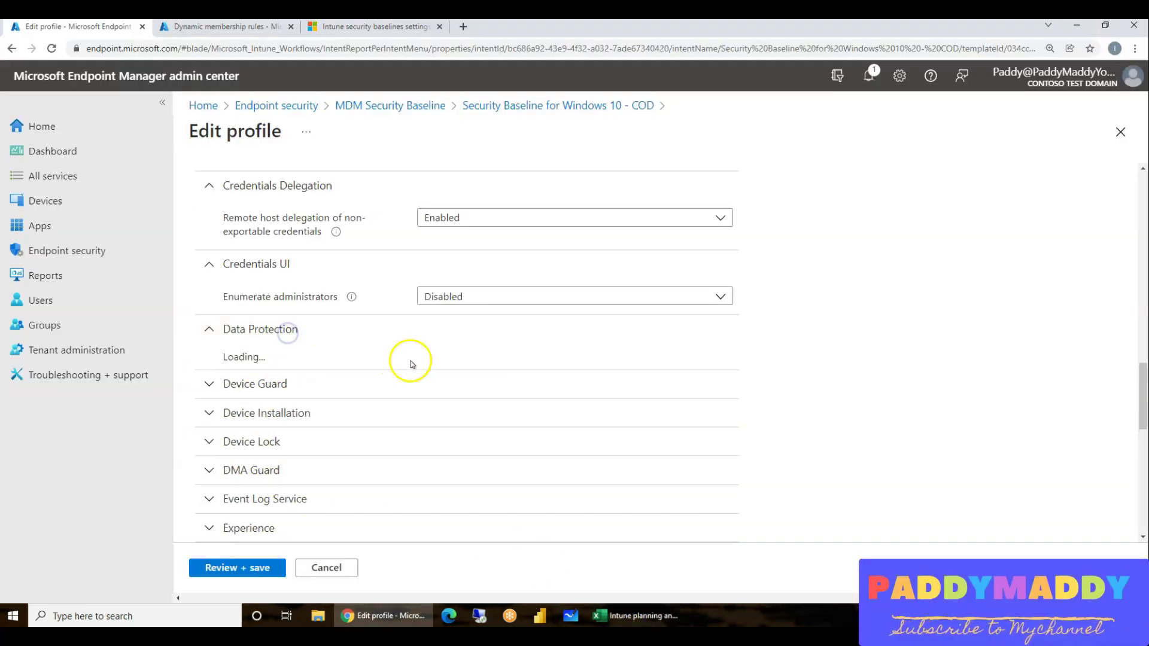
Check the Data Protection entry in the Excel planning workbook.
left_click(636, 616)
left_click(576, 486)
scroll(576, 486, "down", 1)
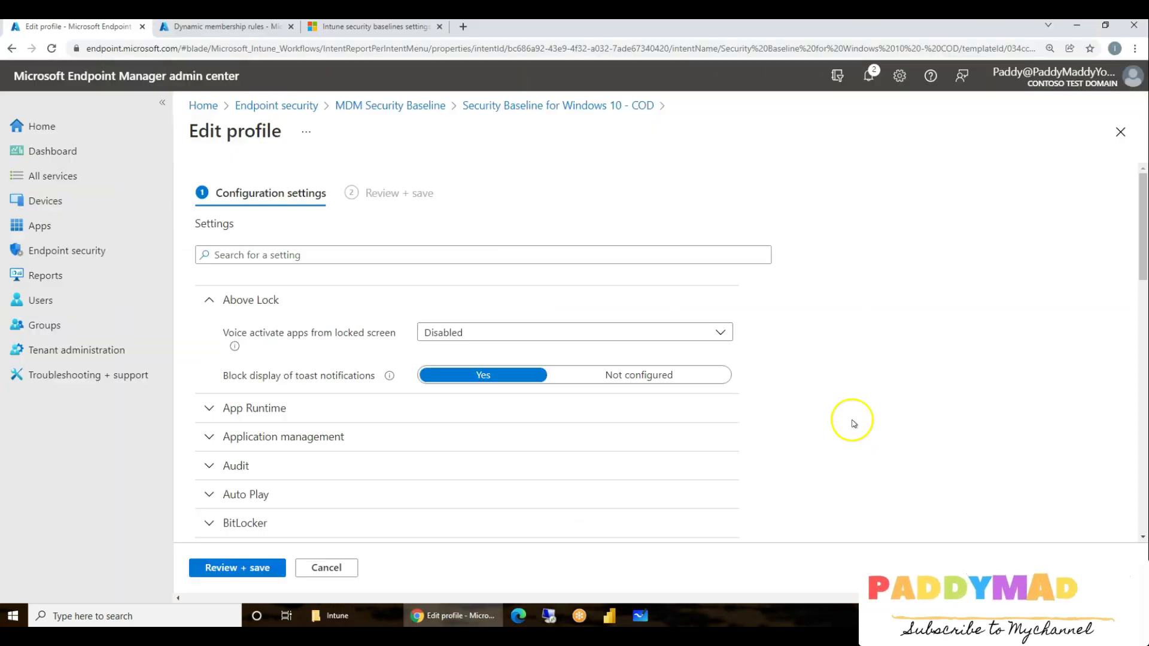
Expand the Windows Connection Manager, System, Smart Screen, Search and Remote Management categories in the Chrome profile to review their settings.
scroll(852, 418, "down", 10)
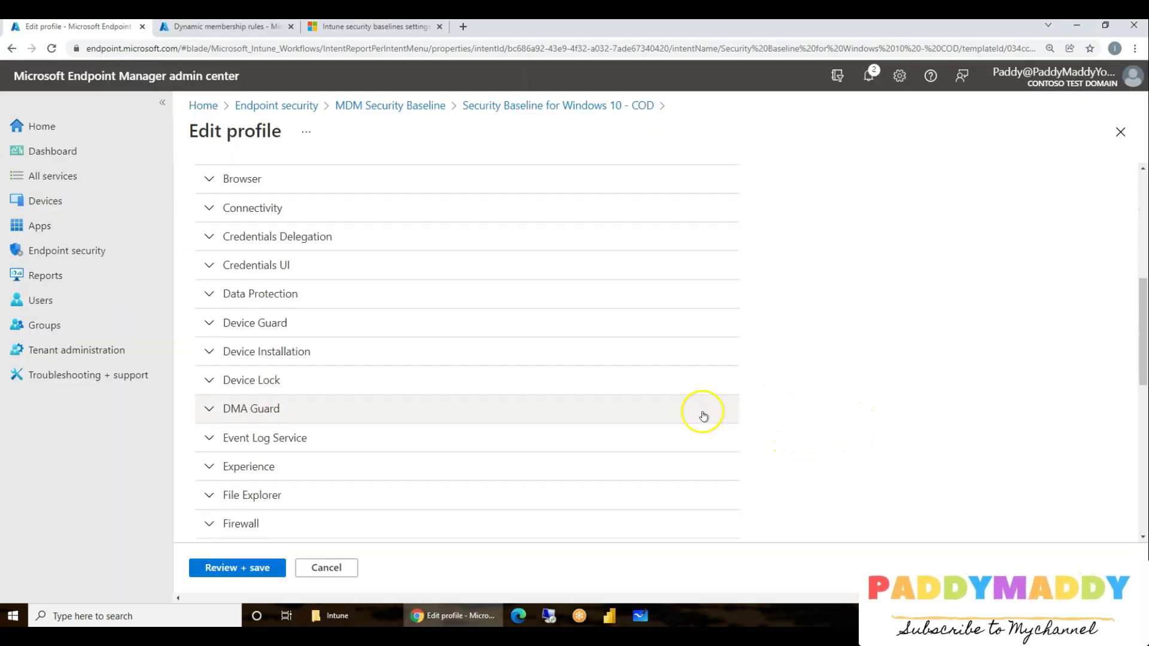
scroll(703, 416, "down", 9)
left_click(269, 493)
left_click(274, 435)
left_click(266, 378)
left_click(261, 347)
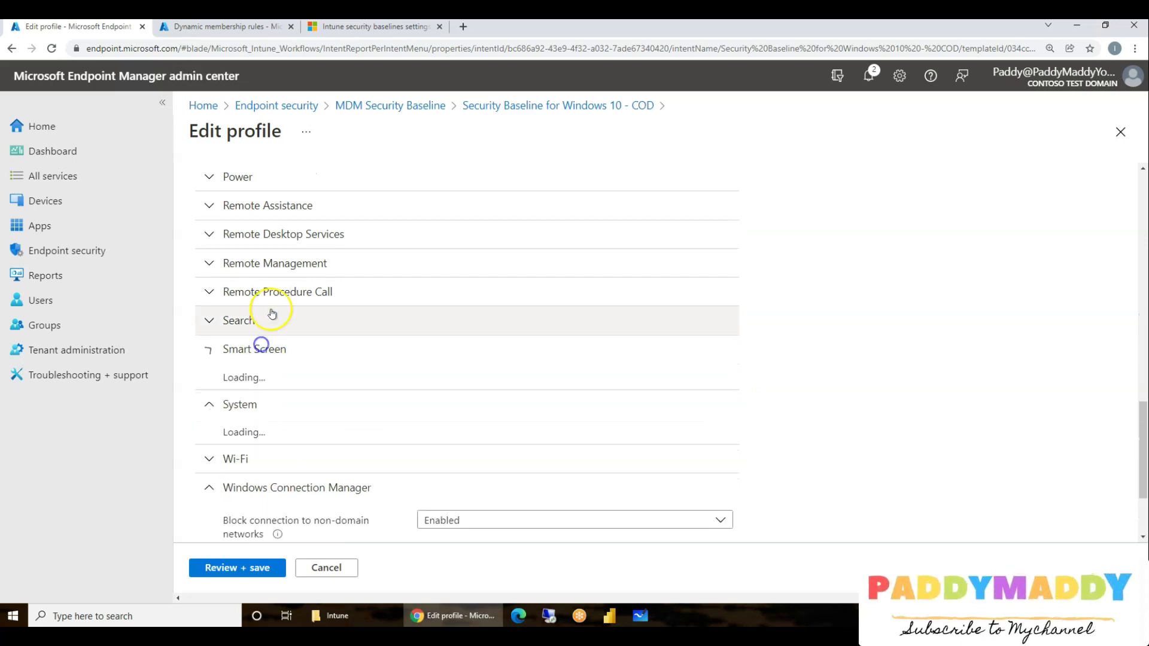
left_click(272, 312)
left_click(289, 262)
scroll(418, 340, "up", 15)
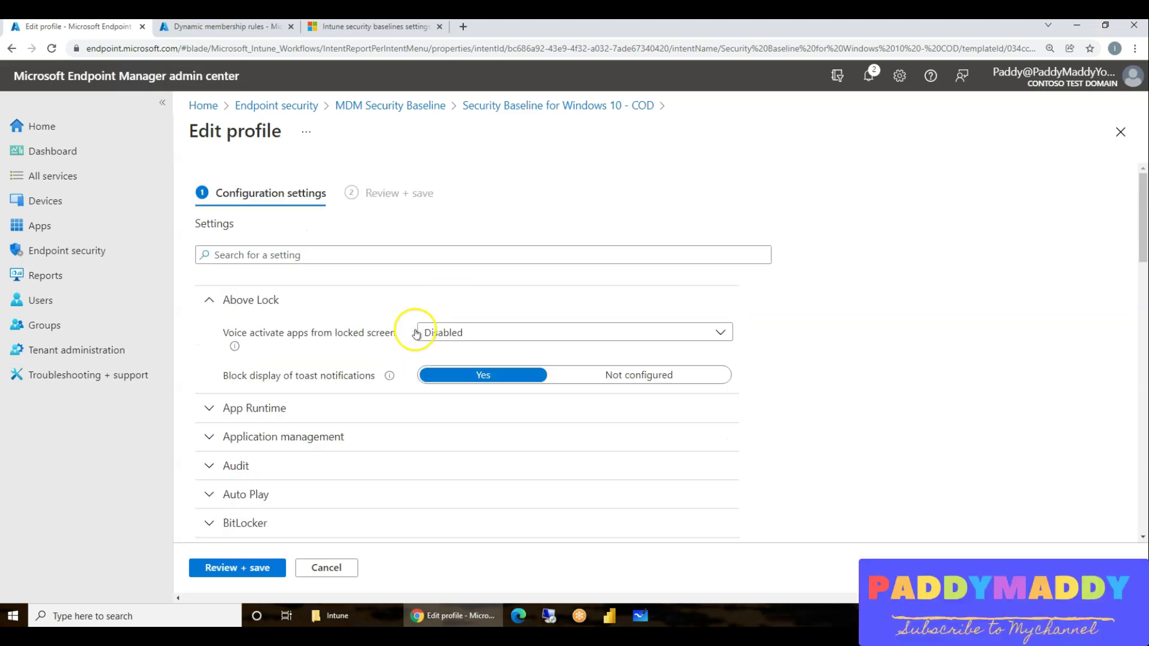
Review and save the profile's configuration settings, and dismiss the notification.
left_click(257, 567)
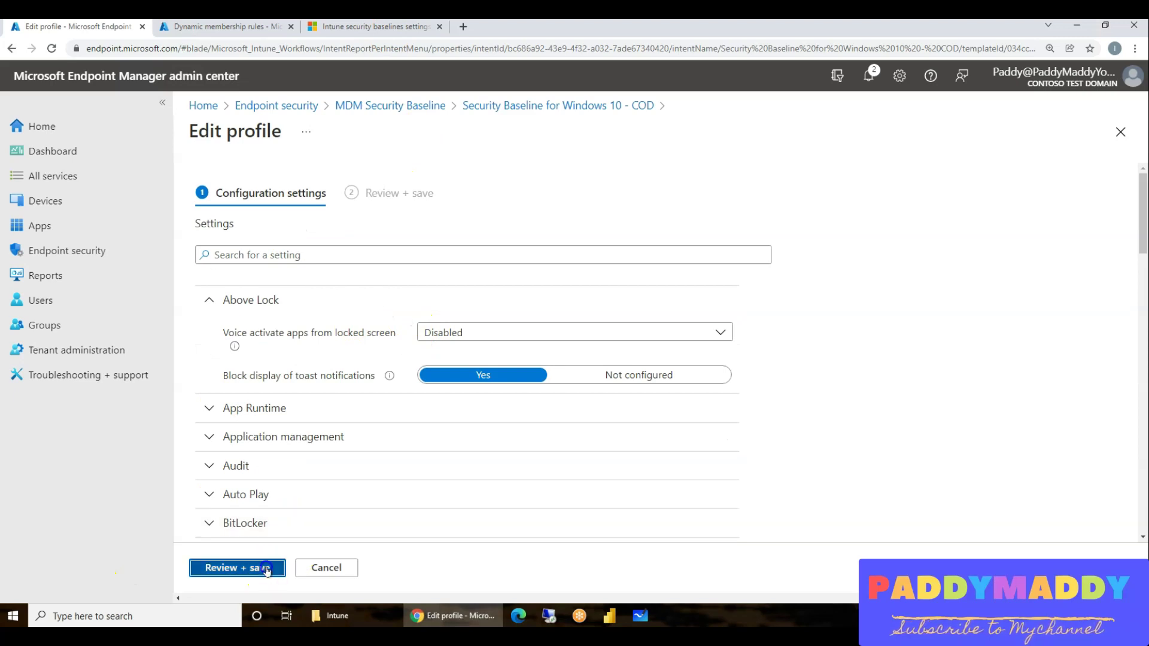
left_click(221, 569)
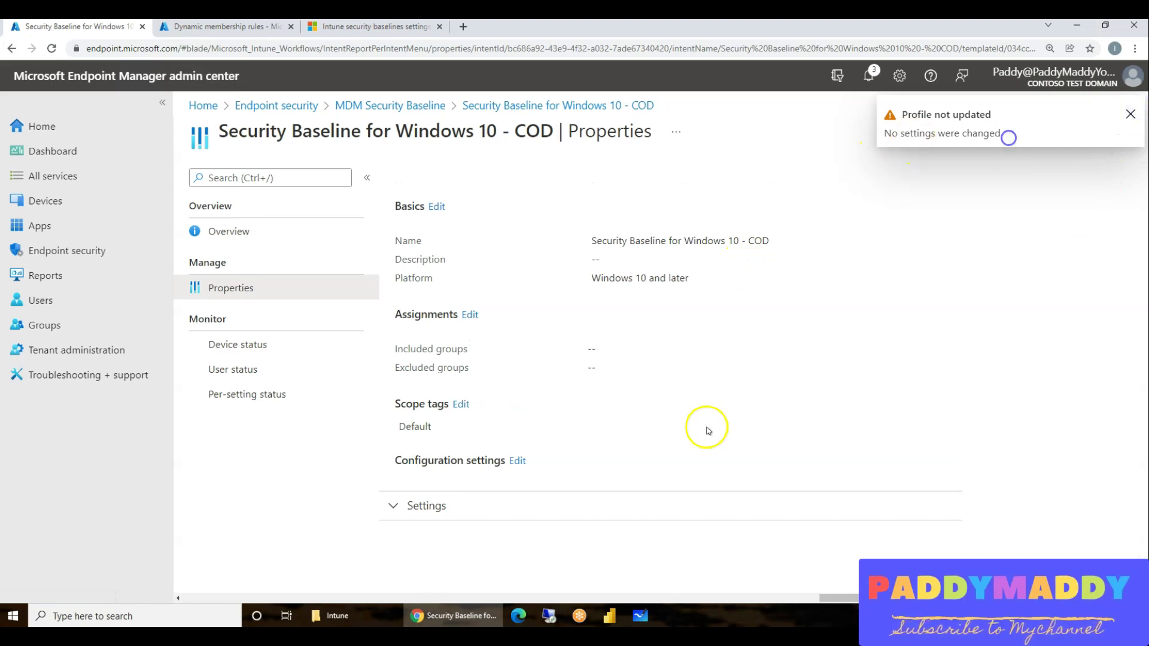
left_click(1133, 116)
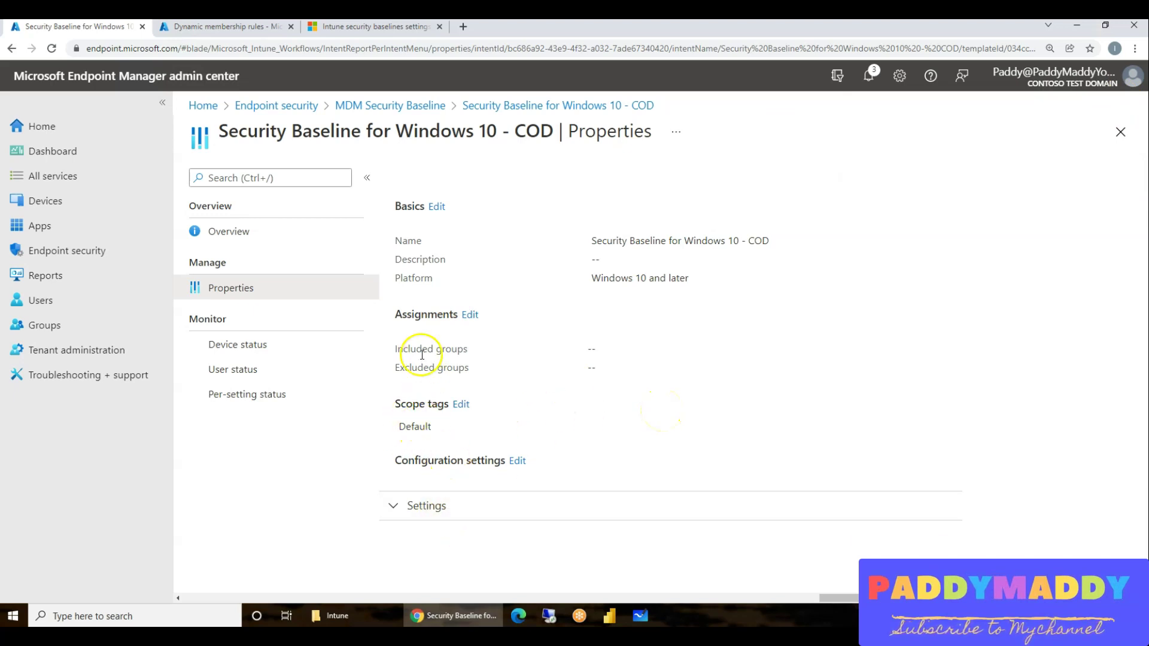
Review the included and excluded group assignments and the name in the baseline profile's properties.
left_click_drag(397, 351, 498, 368)
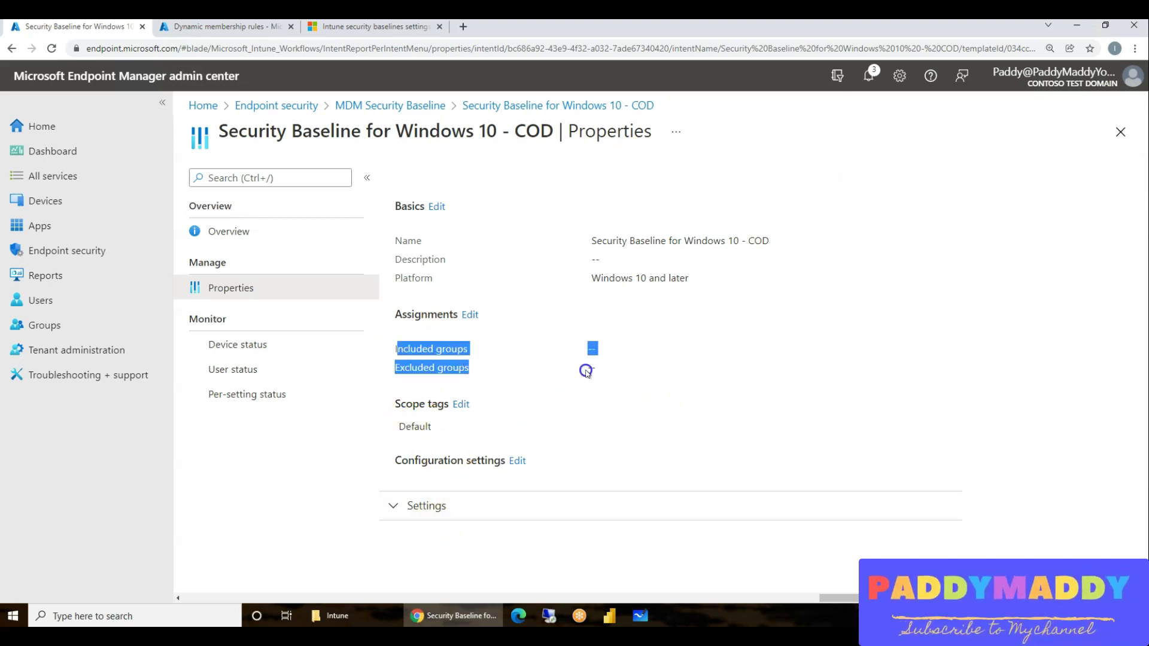
double_click(445, 352)
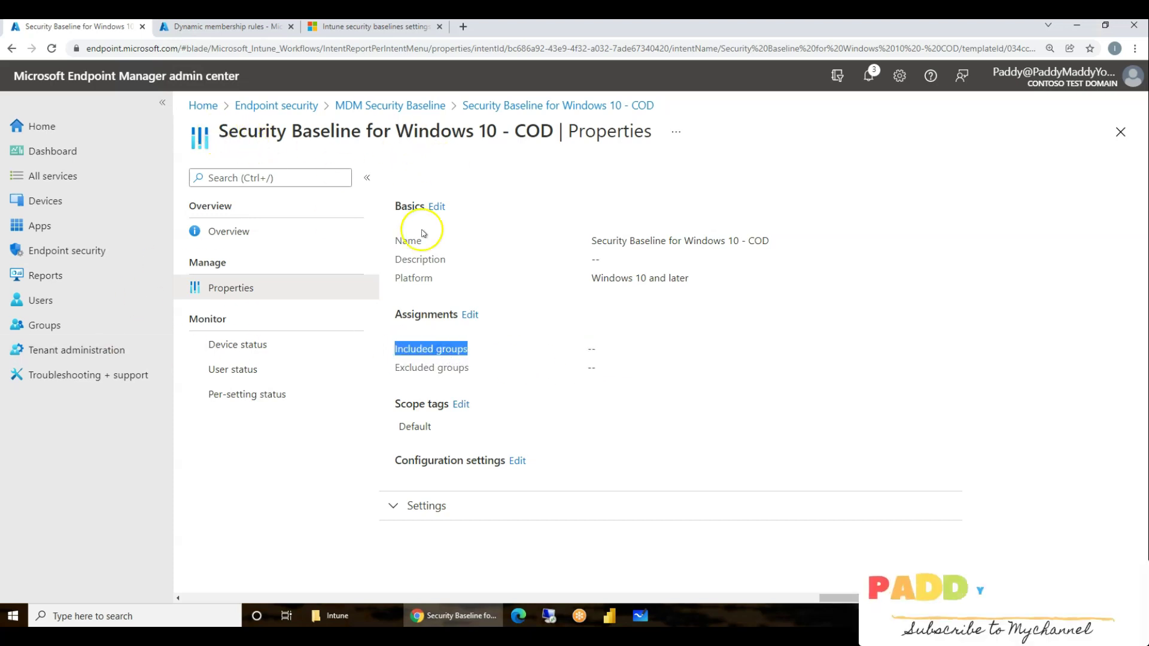
left_click_drag(401, 137, 555, 130)
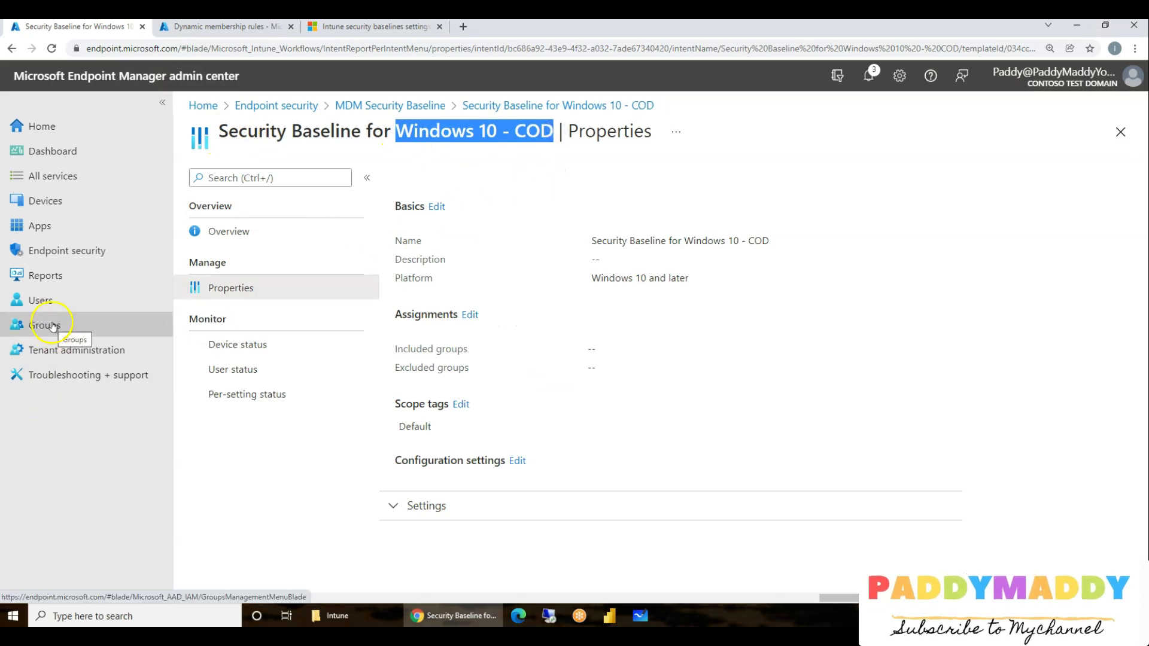
Start a new security group named "Corporate Devices" with the description "This Group Contains the devices from Corporate".
left_click(123, 332)
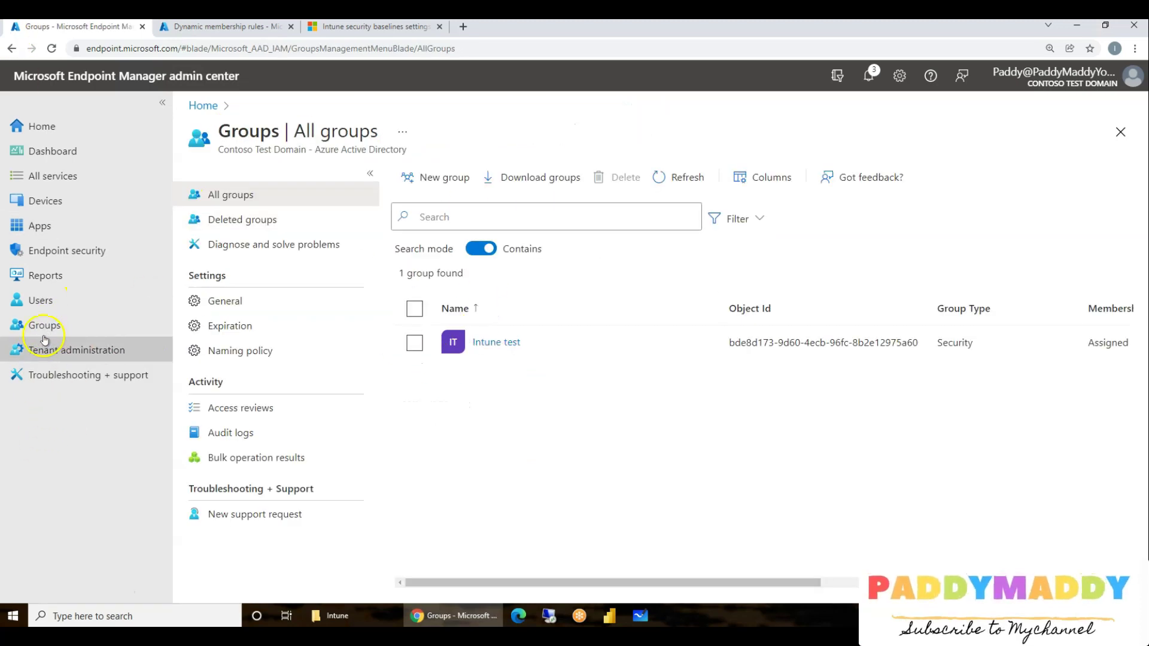
left_click(438, 183)
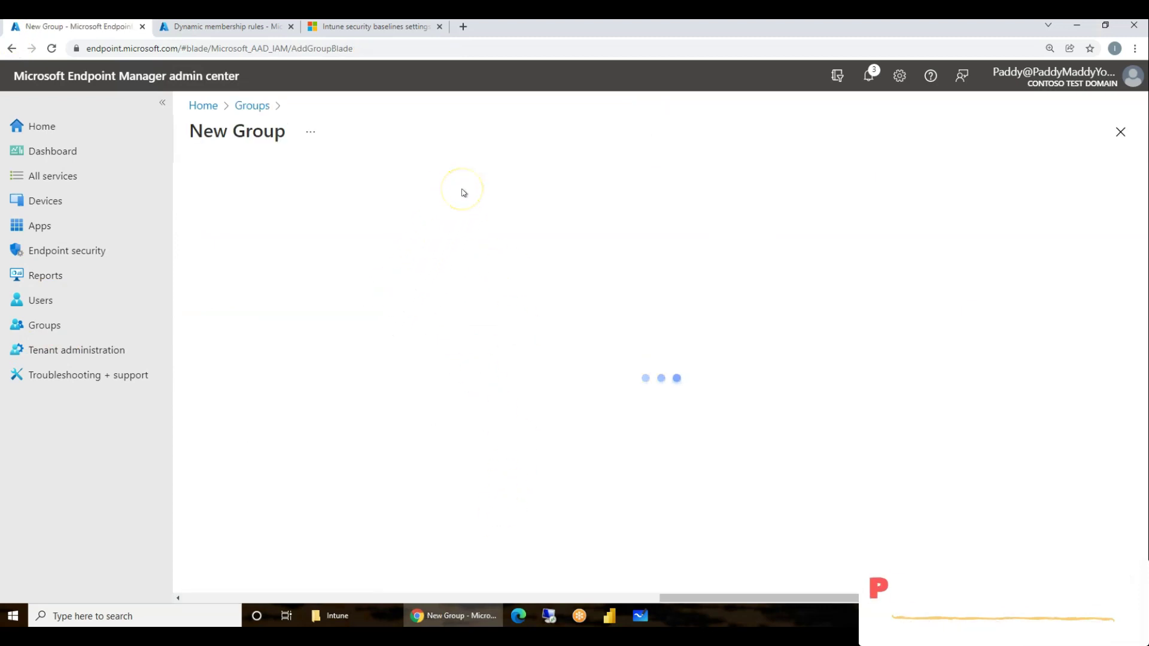
left_click(256, 251)
type("Corporate De")
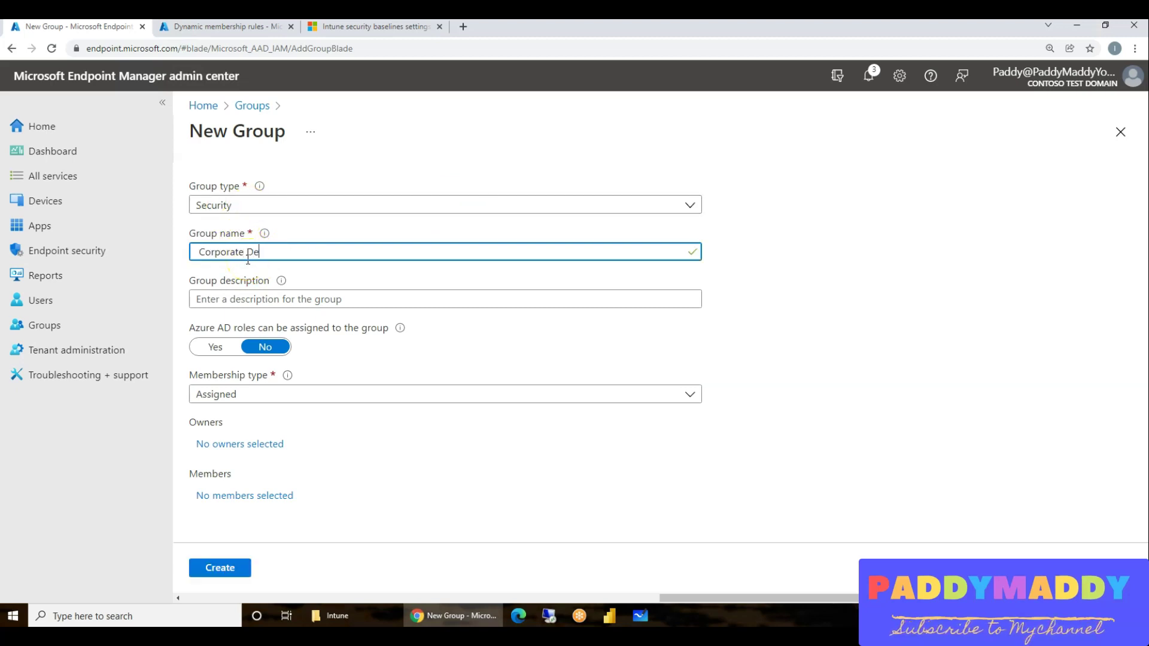
type("vices")
left_click(296, 299)
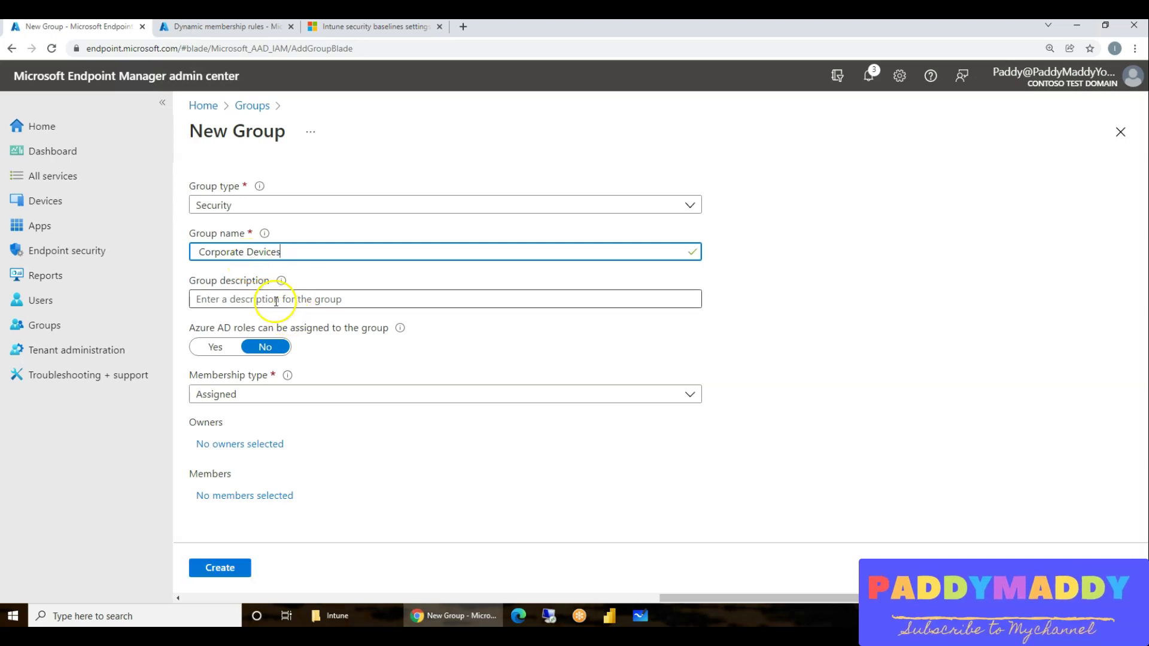
type("This Group Contains the devices from Corporate")
Set the new group's membership type to Dynamic Device and open its dynamic query for editing.
left_click(233, 394)
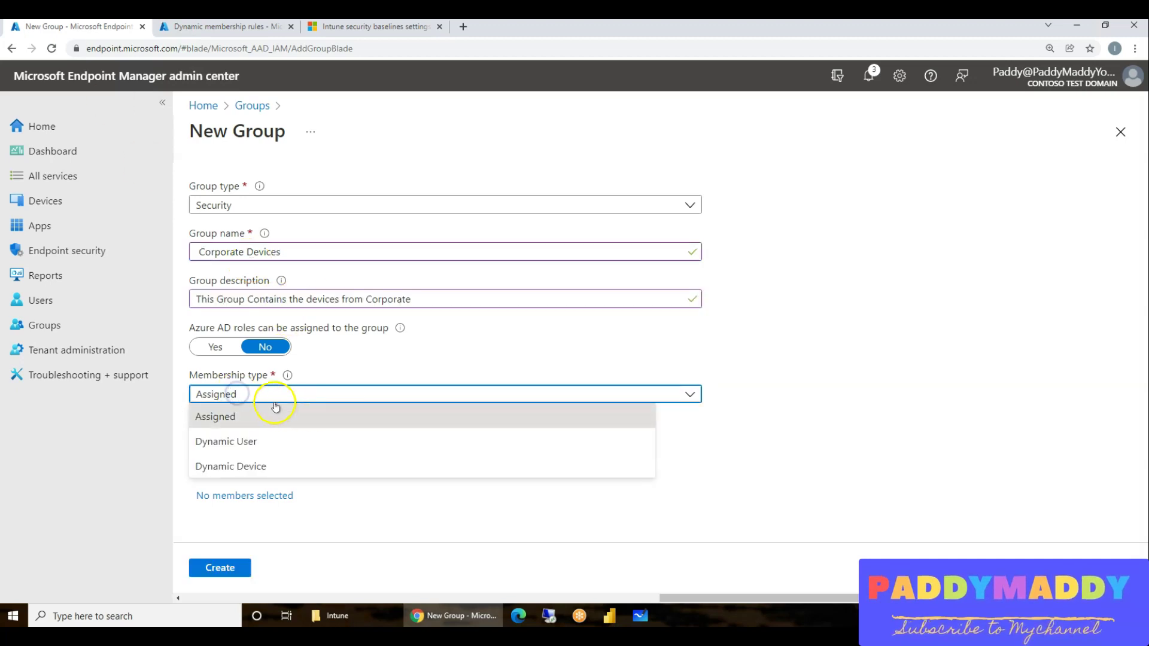
left_click(205, 472)
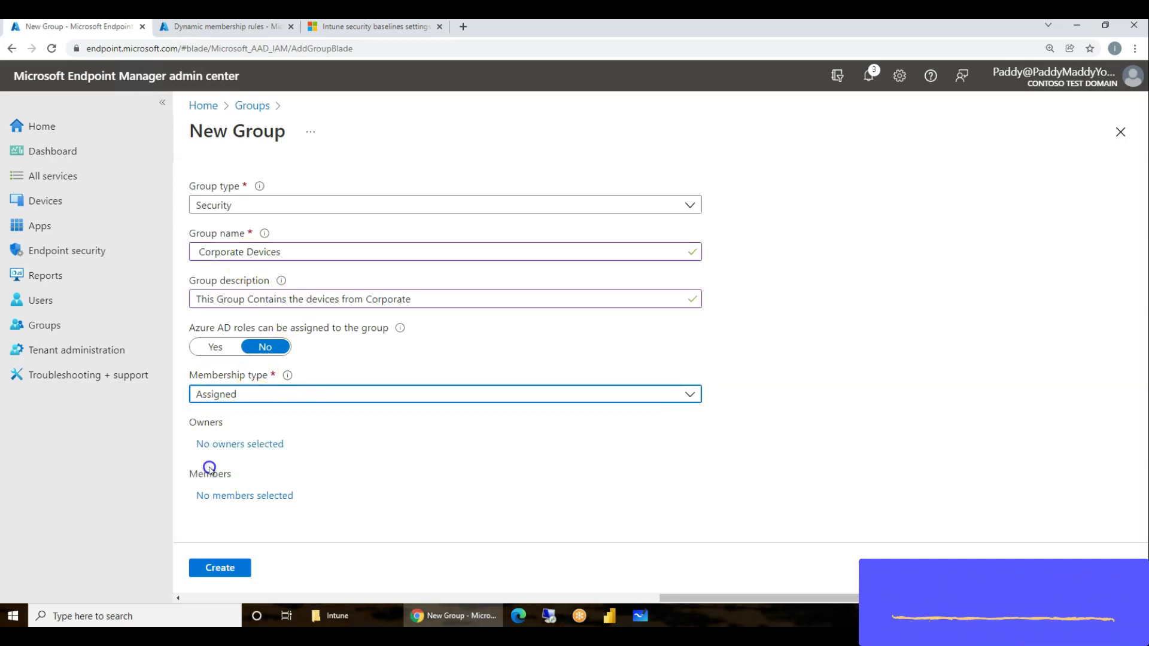
left_click(238, 496)
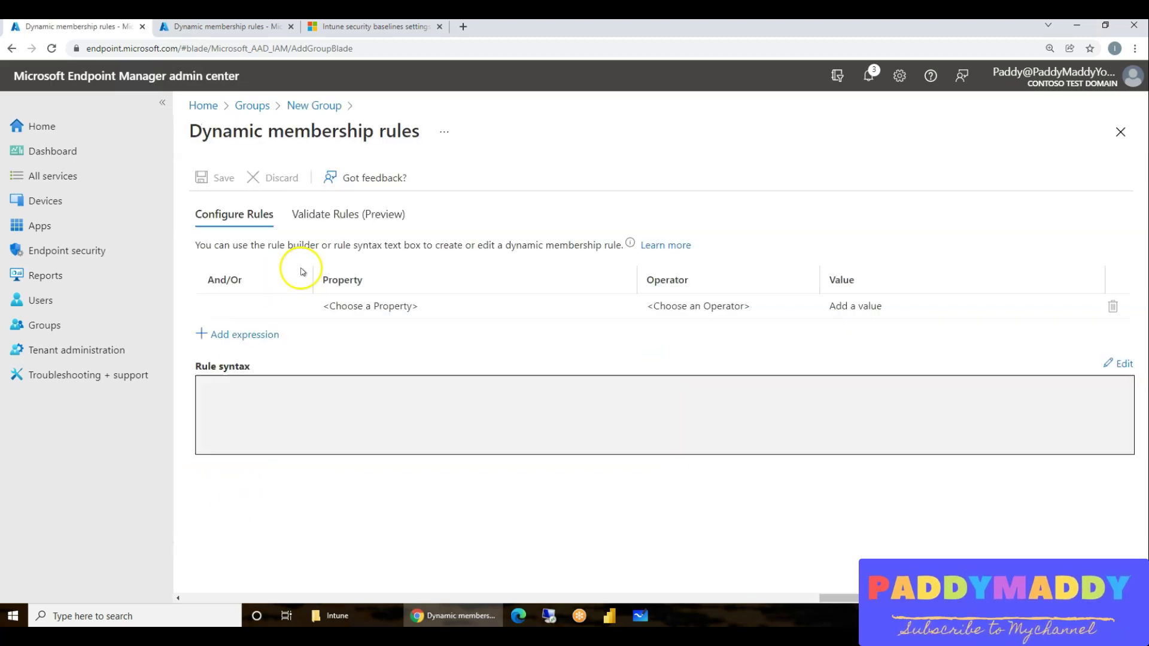
Set the first expression of the dynamic membership rule to the deviceOwnership property with the Equals operator.
left_click(393, 306)
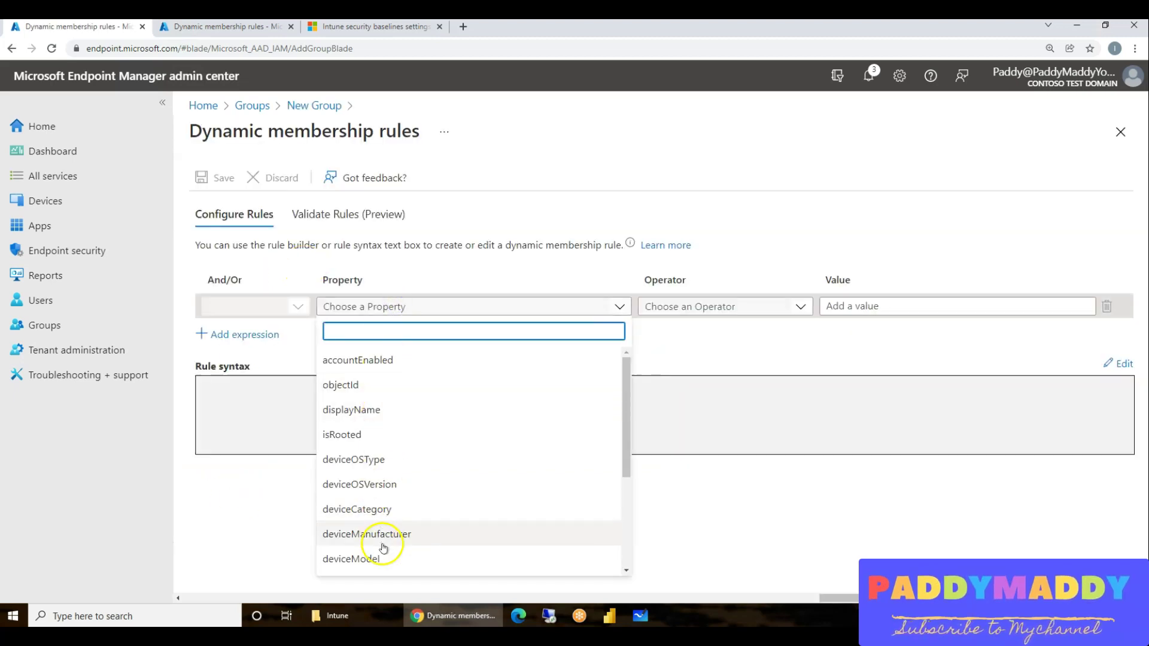
scroll(383, 494, "down", 1)
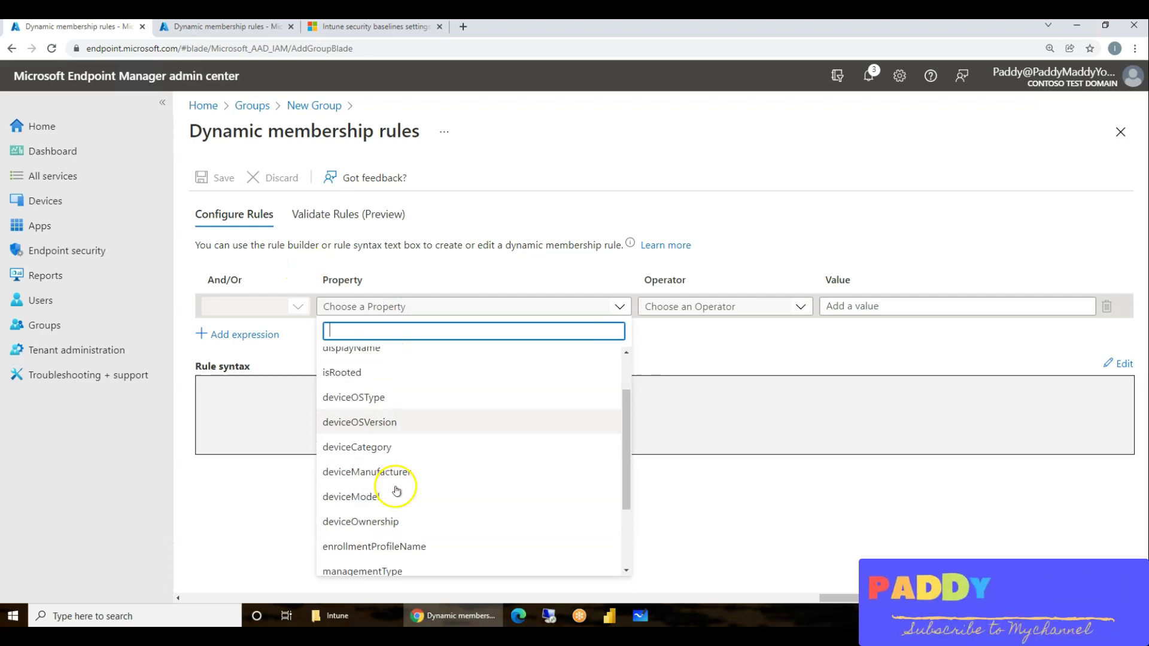
left_click(384, 520)
left_click(776, 316)
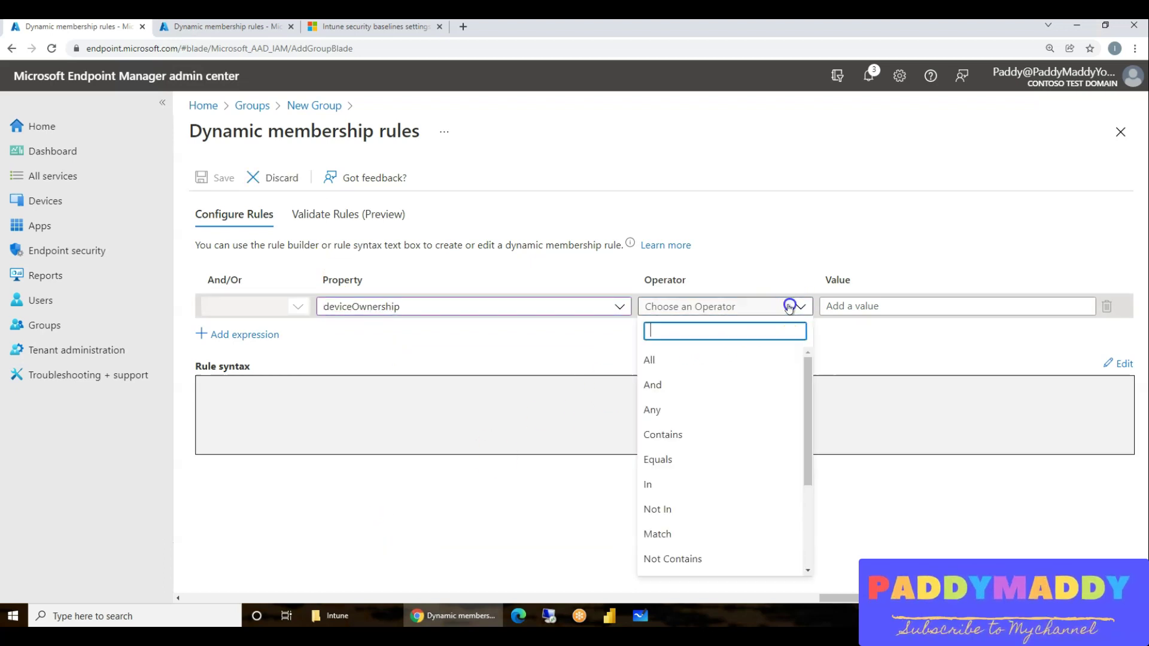
scroll(672, 523, "down", 3)
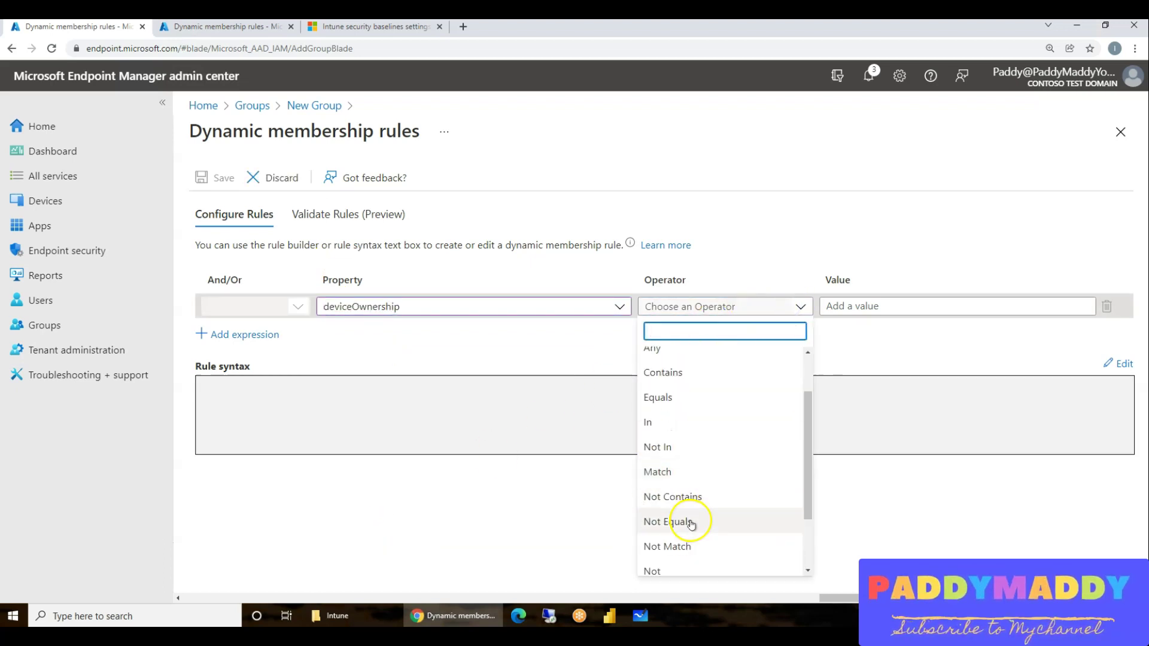
scroll(694, 514, "up", 3)
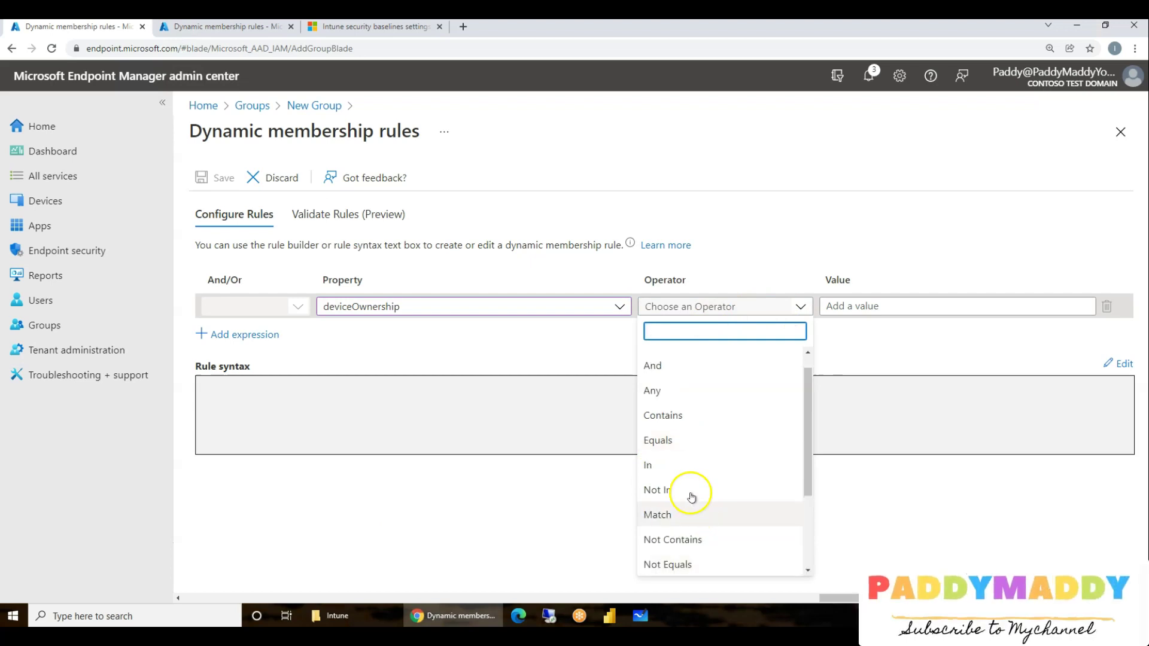
left_click(666, 516)
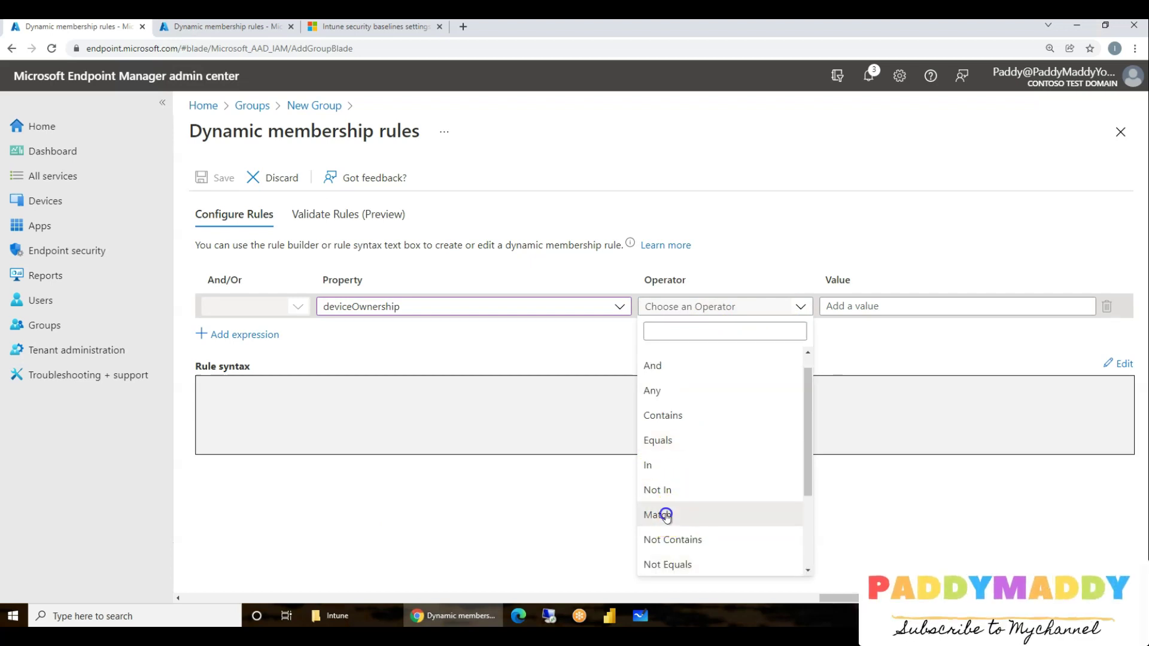
left_click(675, 441)
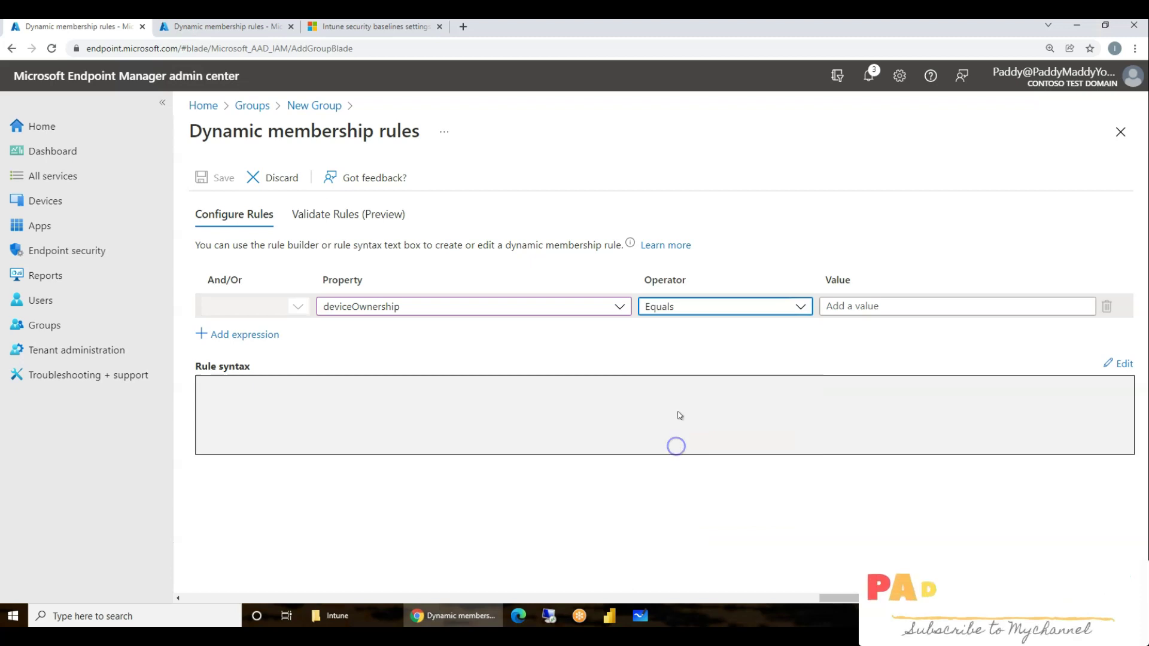
Set the expression's value to Corporate, check the resulting rule syntax, and save the dynamic membership rule.
left_click(873, 309)
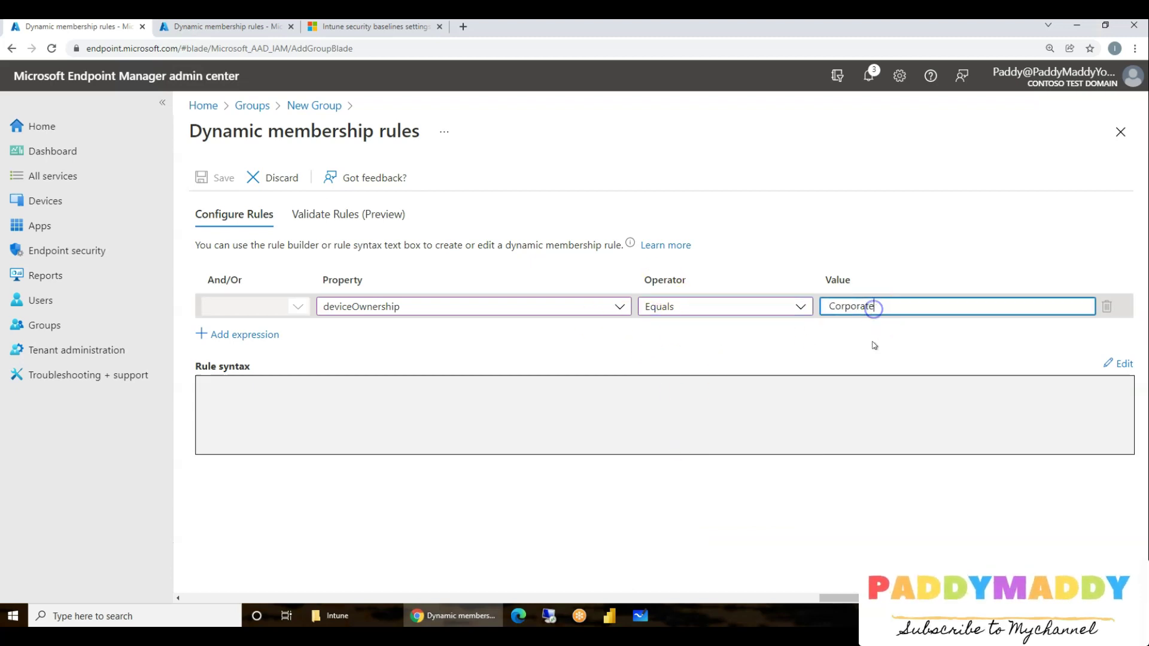
left_click(1009, 417)
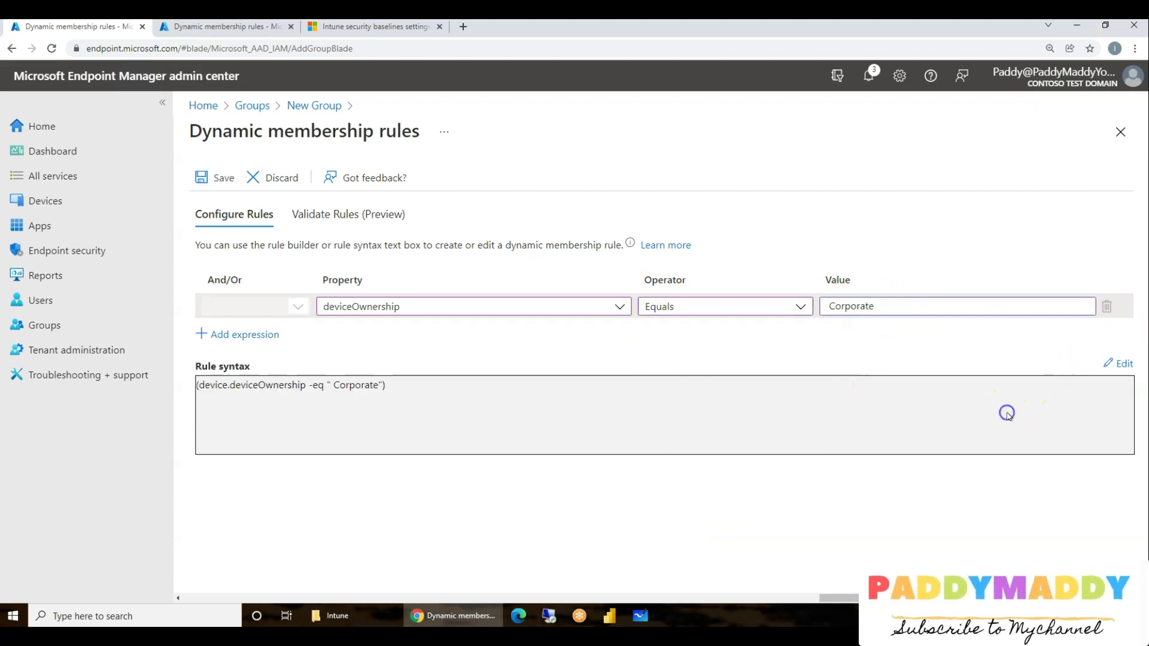
left_click_drag(386, 386, 195, 386)
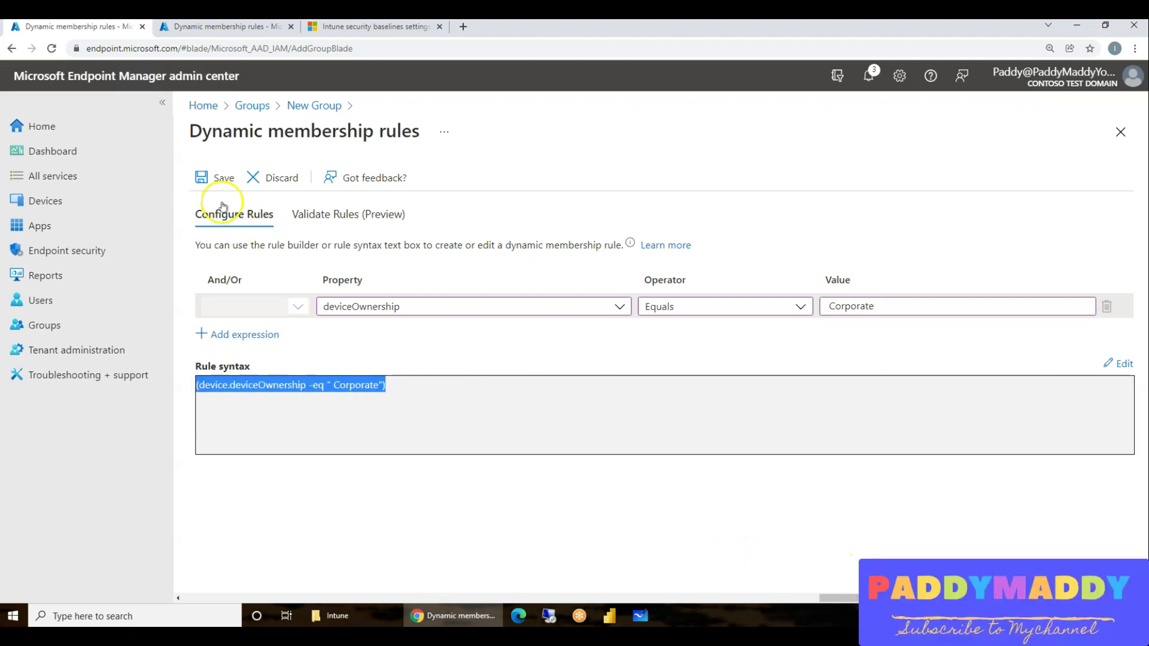
left_click(207, 178)
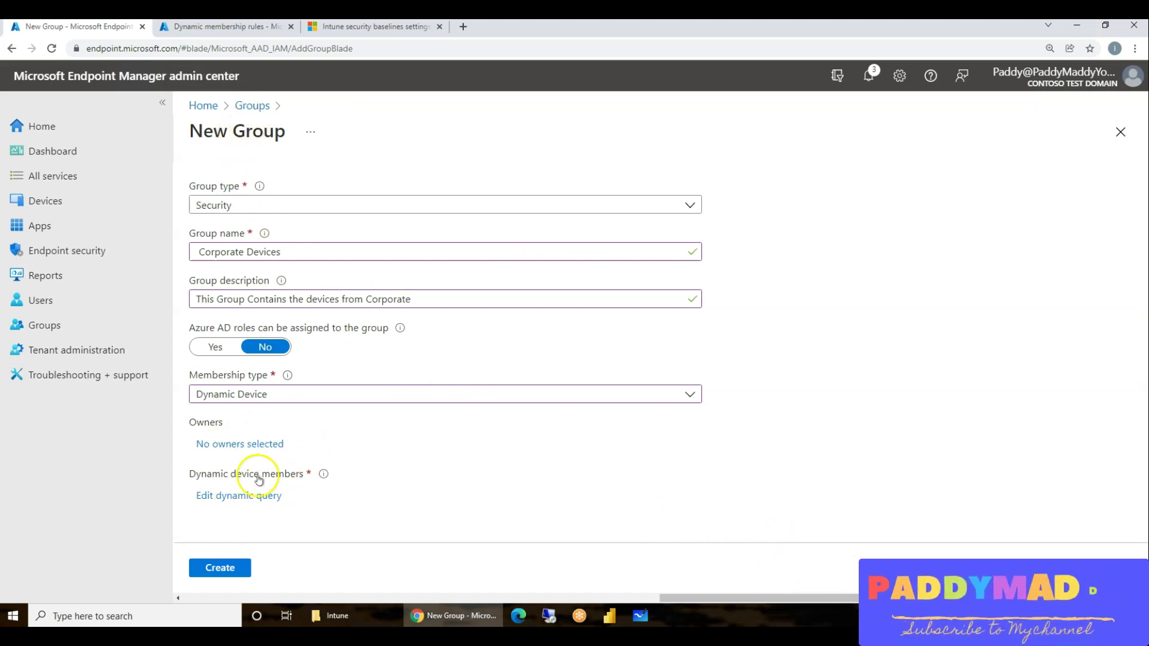
Create the Corporate Devices group and refresh the list of all groups.
left_click_drag(799, 594, 737, 597)
left_click(353, 573)
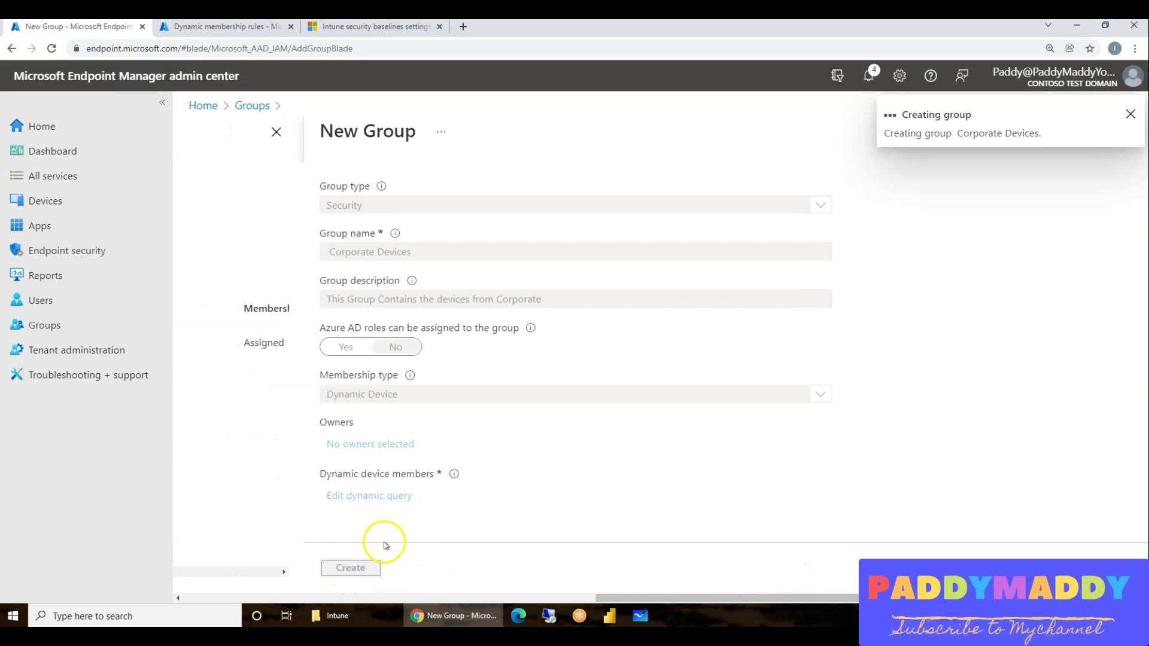
mouse_move(383, 186)
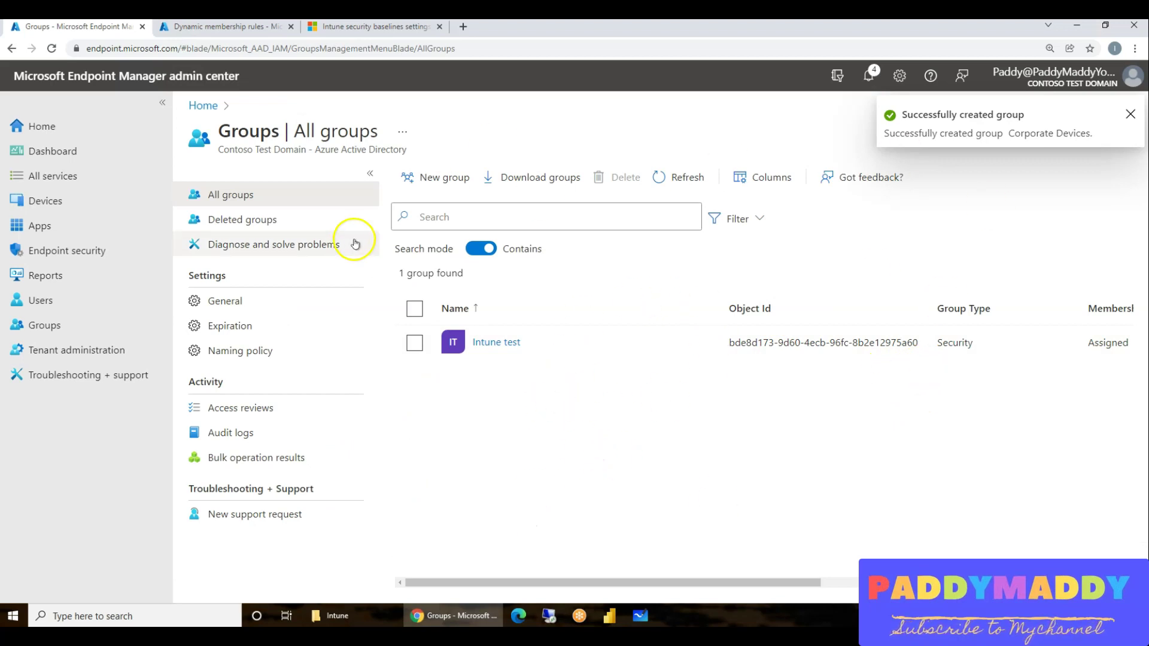
left_click(665, 179)
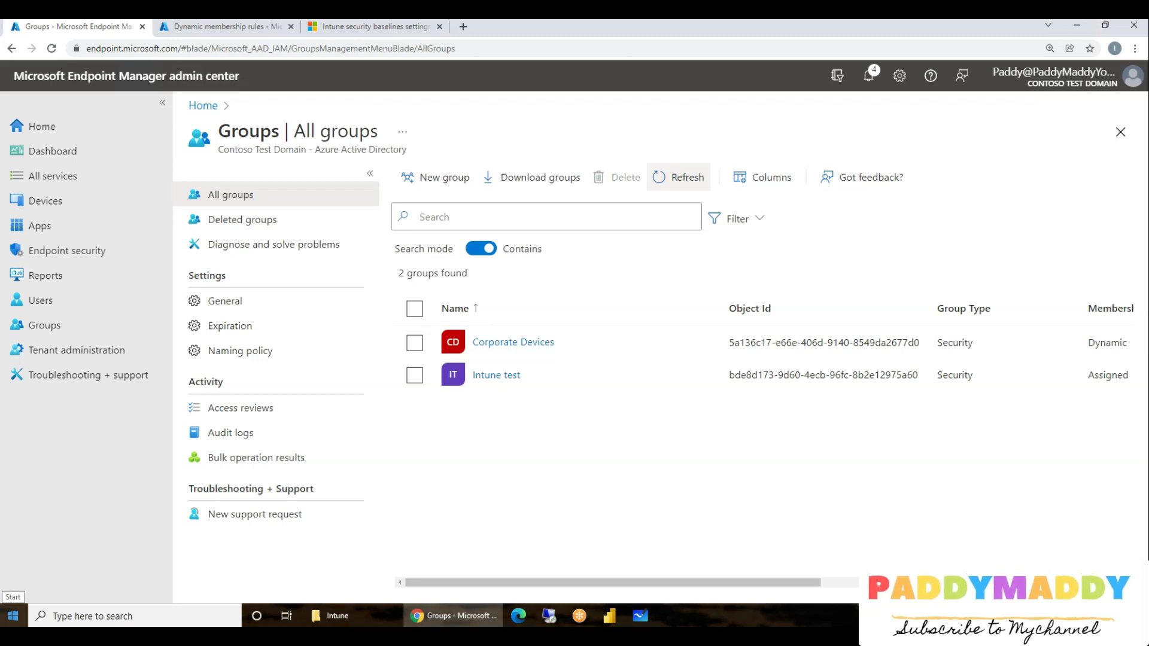
In Snipping Tool, circle the Ownership column header and the Personal entry on the device list snip with the red pen.
left_click(160, 102)
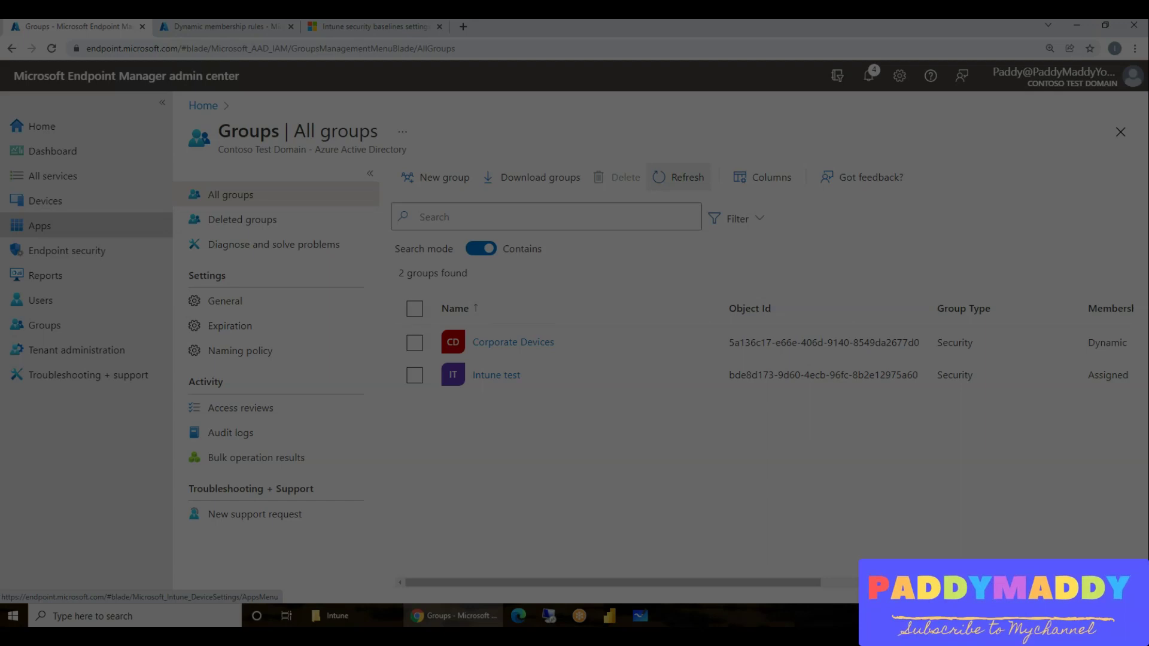
key("Escape")
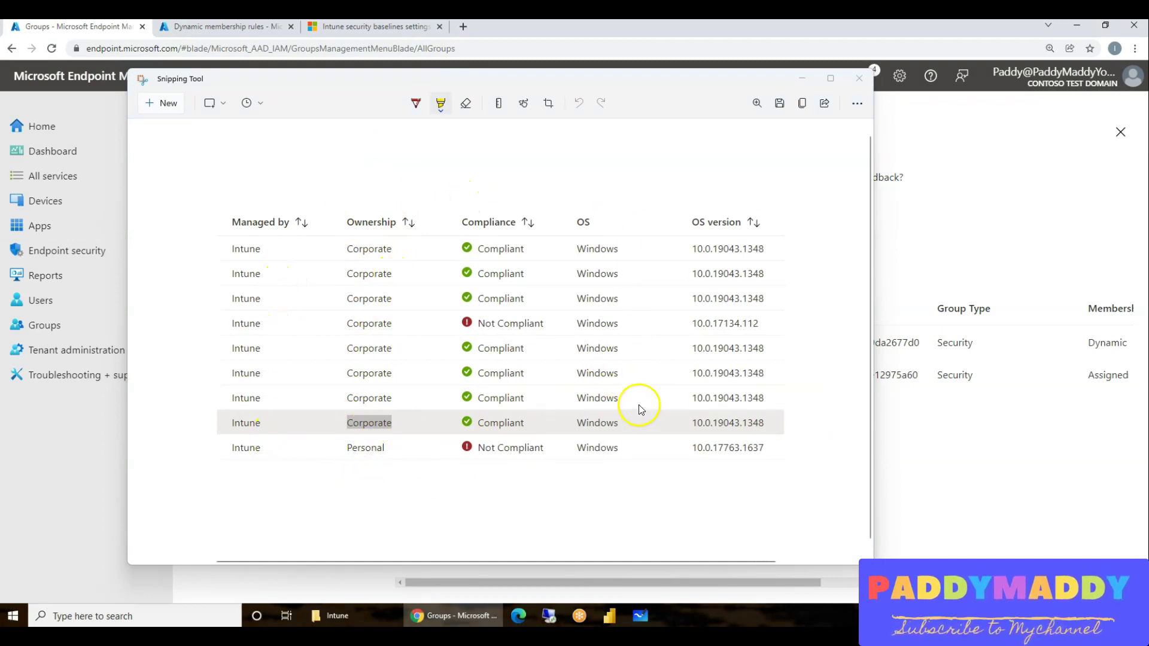
left_click_drag(544, 71, 541, 107)
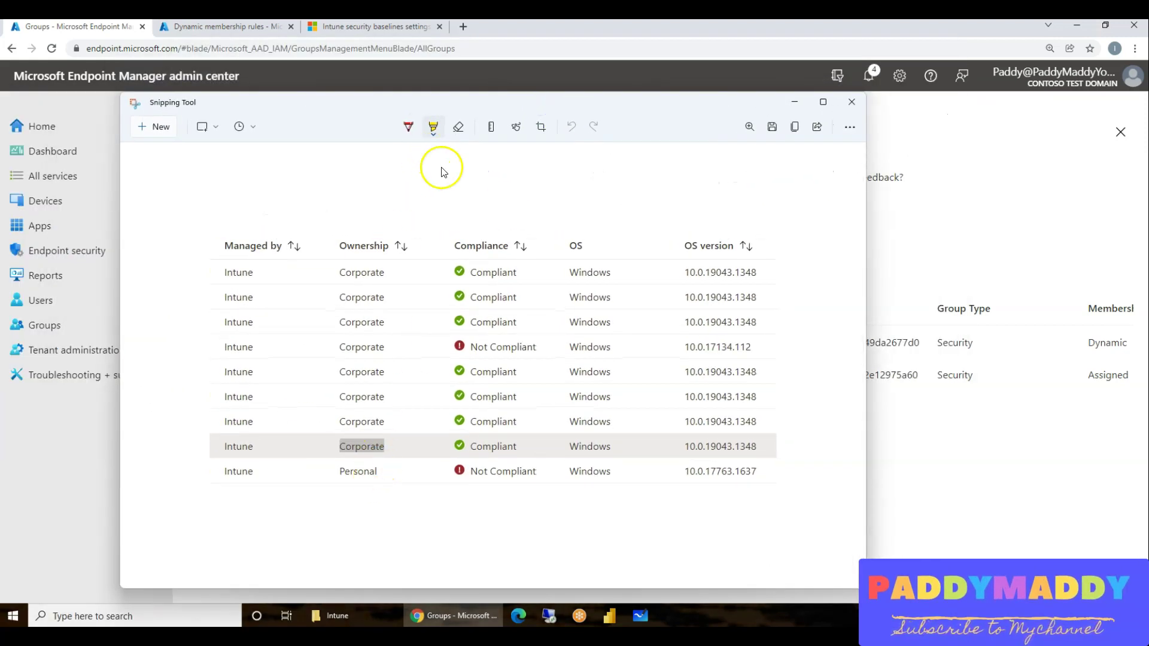
mouse_move(395, 246)
left_mouse_down()
mouse_move(371, 237)
mouse_move(329, 264)
mouse_move(370, 218)
left_mouse_up()
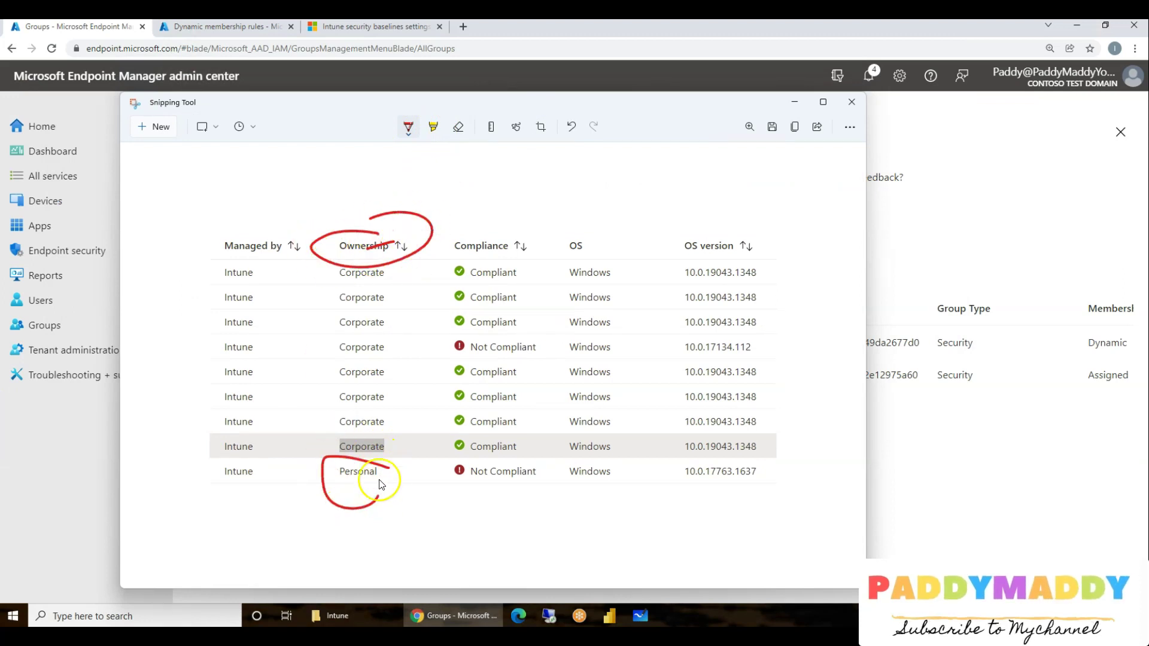
Open the properties of the Security Baseline for Windows 10 - COD profile from the endpoint security baselines.
left_click(795, 103)
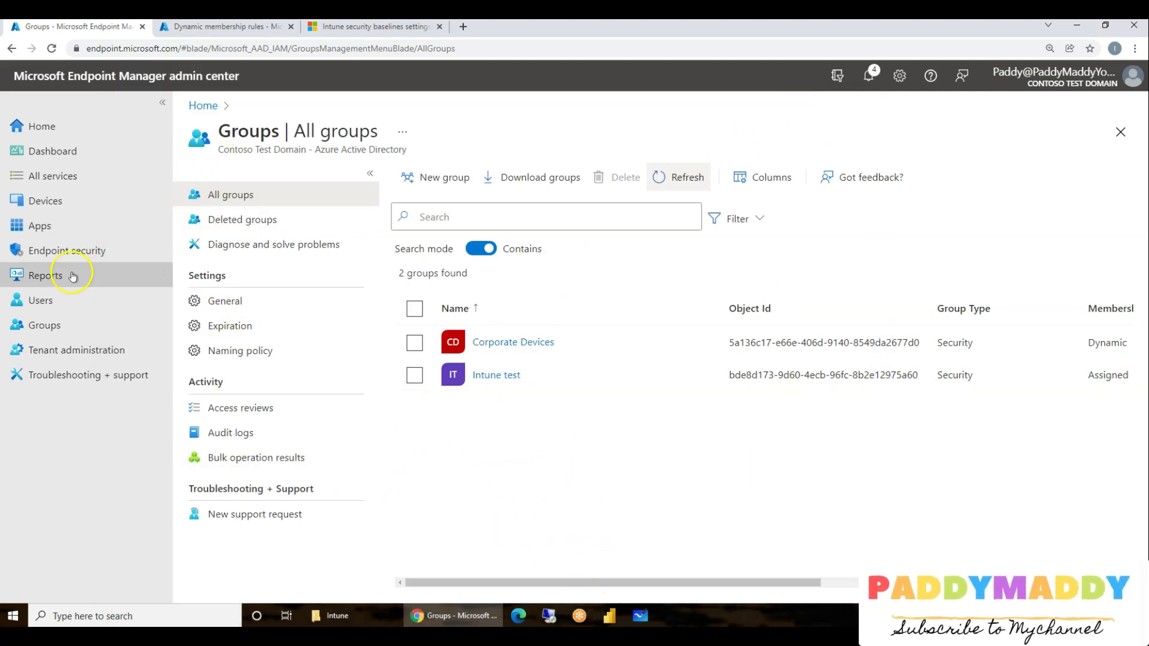
left_click(69, 251)
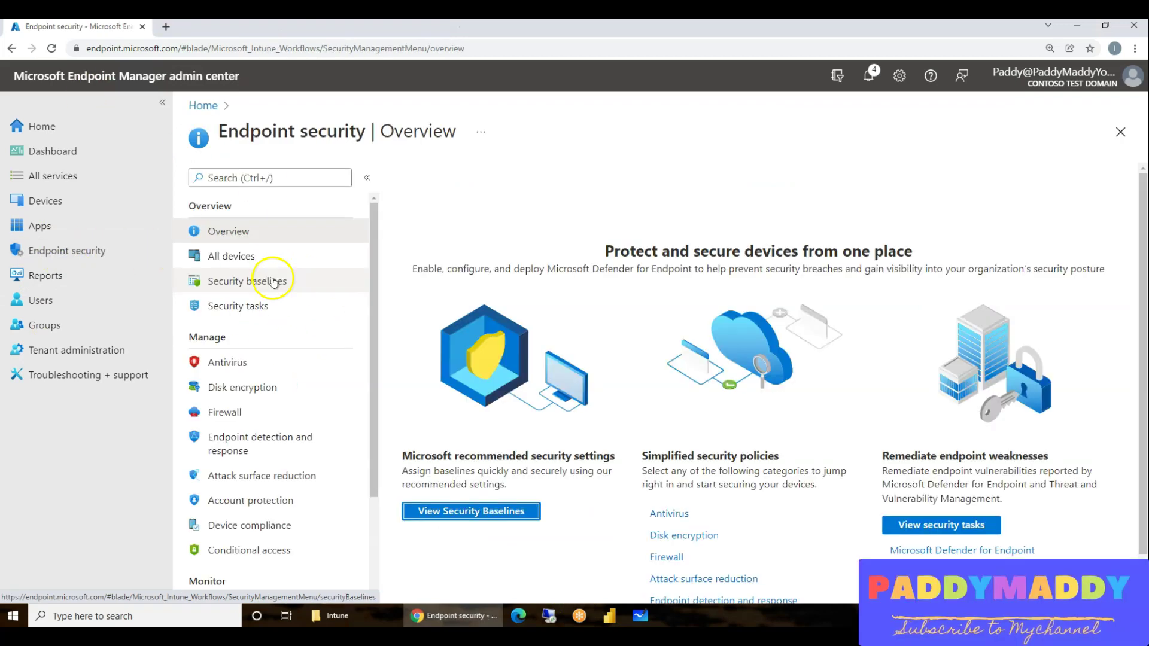
left_click(269, 281)
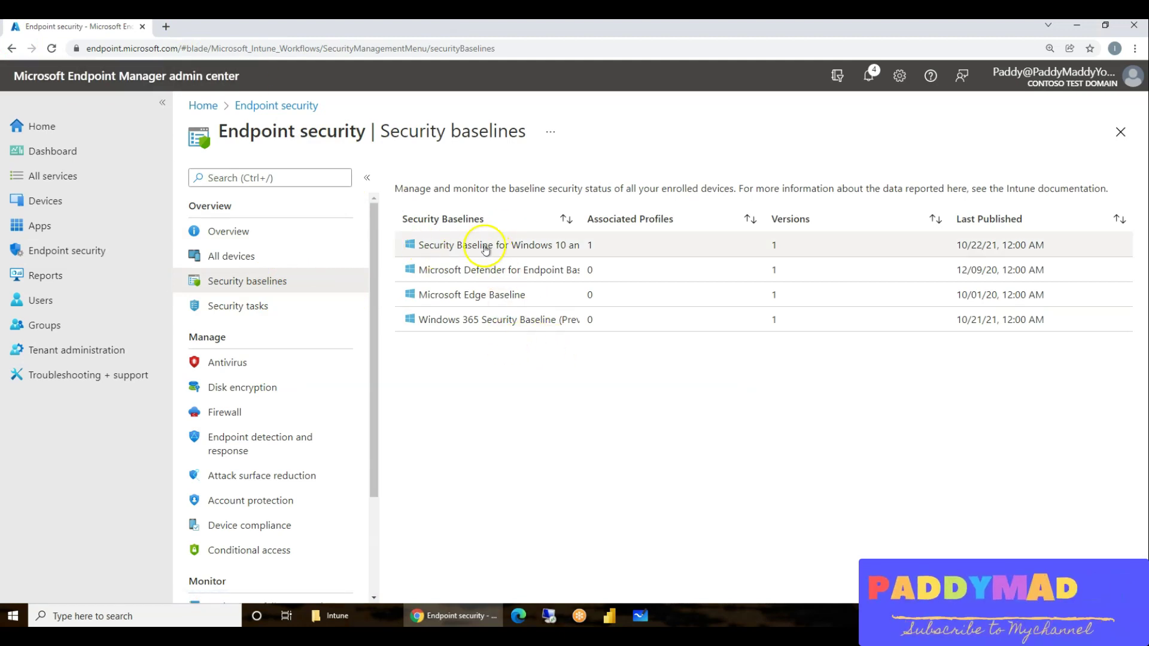
left_click(522, 251)
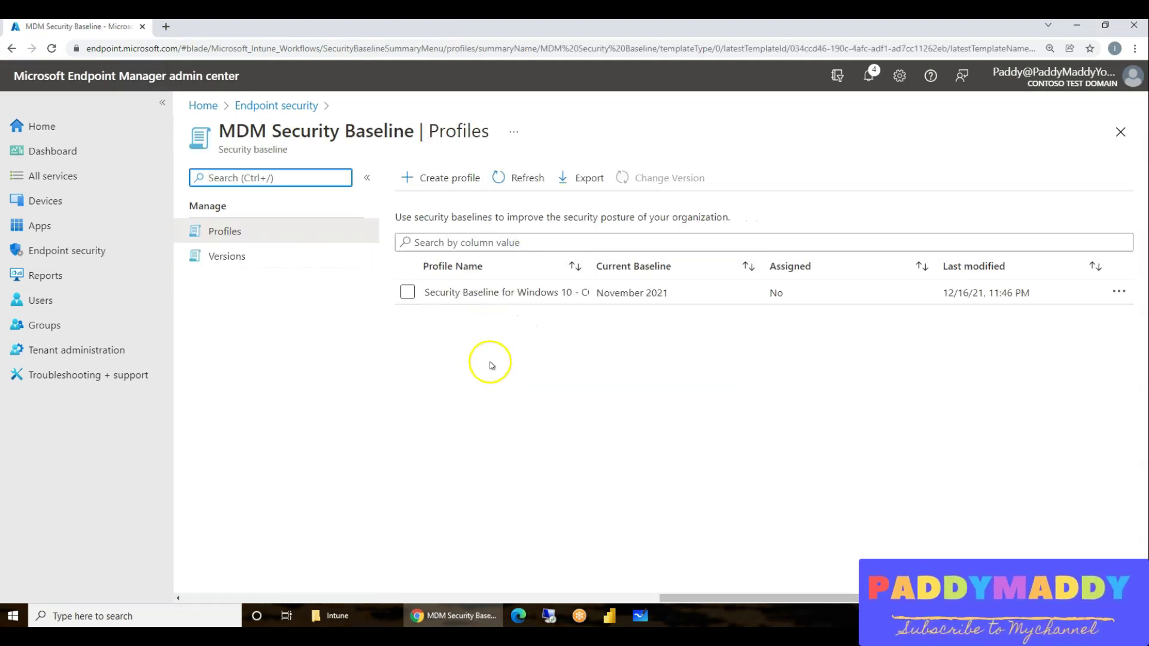
left_click(449, 293)
left_click(235, 293)
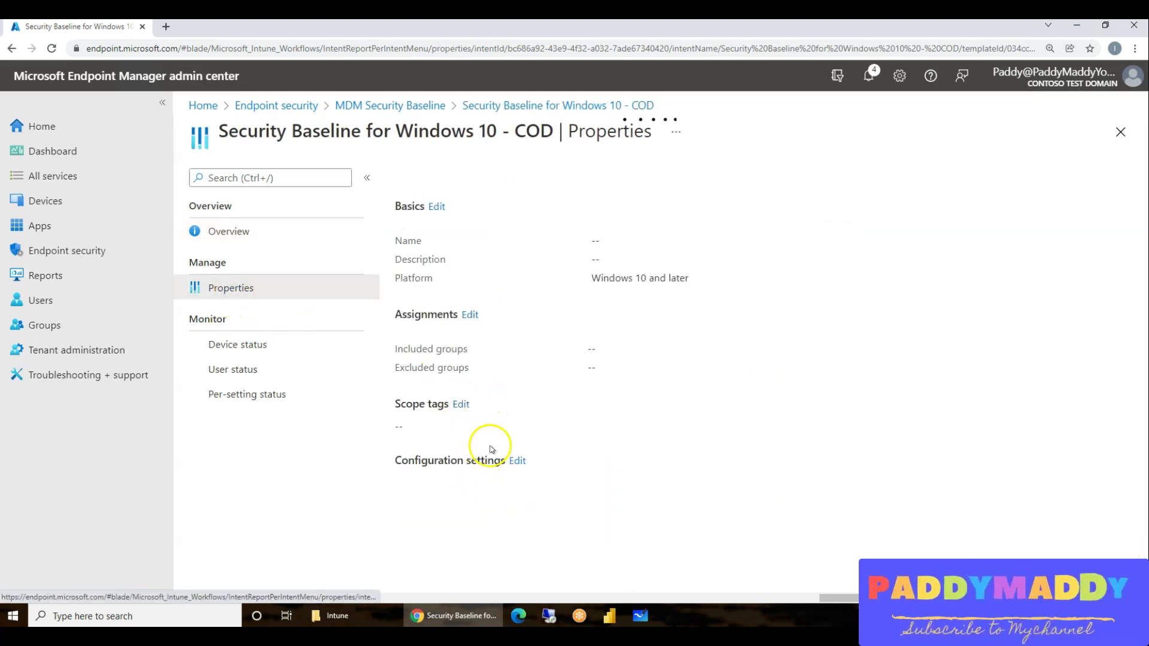
Add the Corporate Devices group to the included groups in the COD profile's assignments and save the profile.
left_click(470, 315)
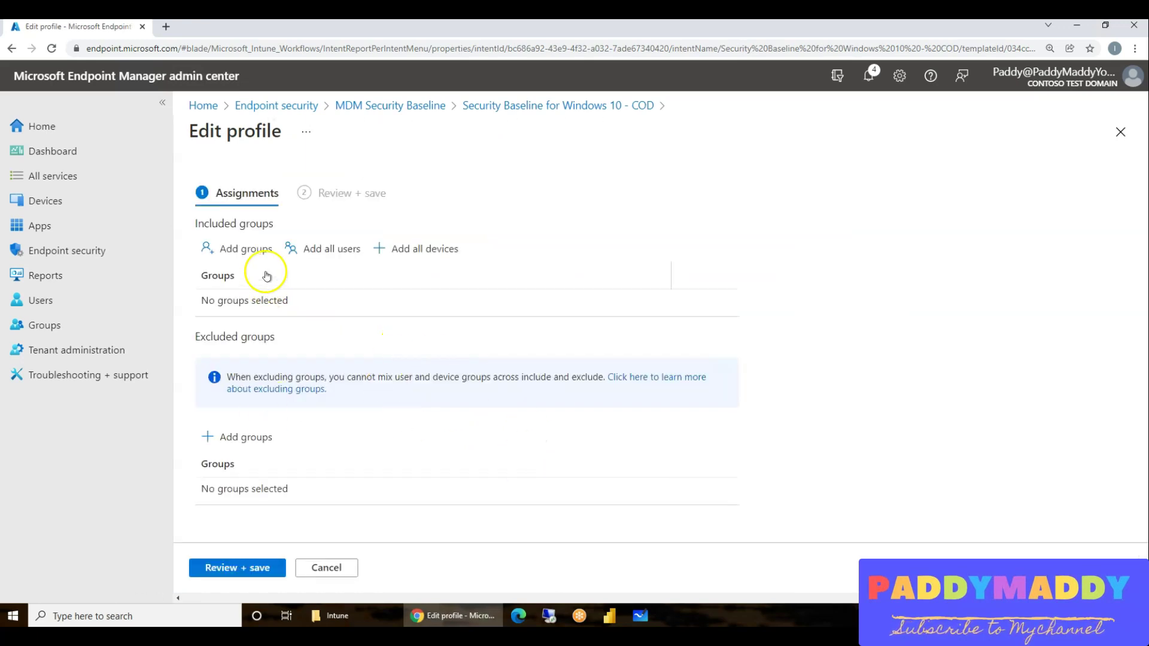
left_click(250, 250)
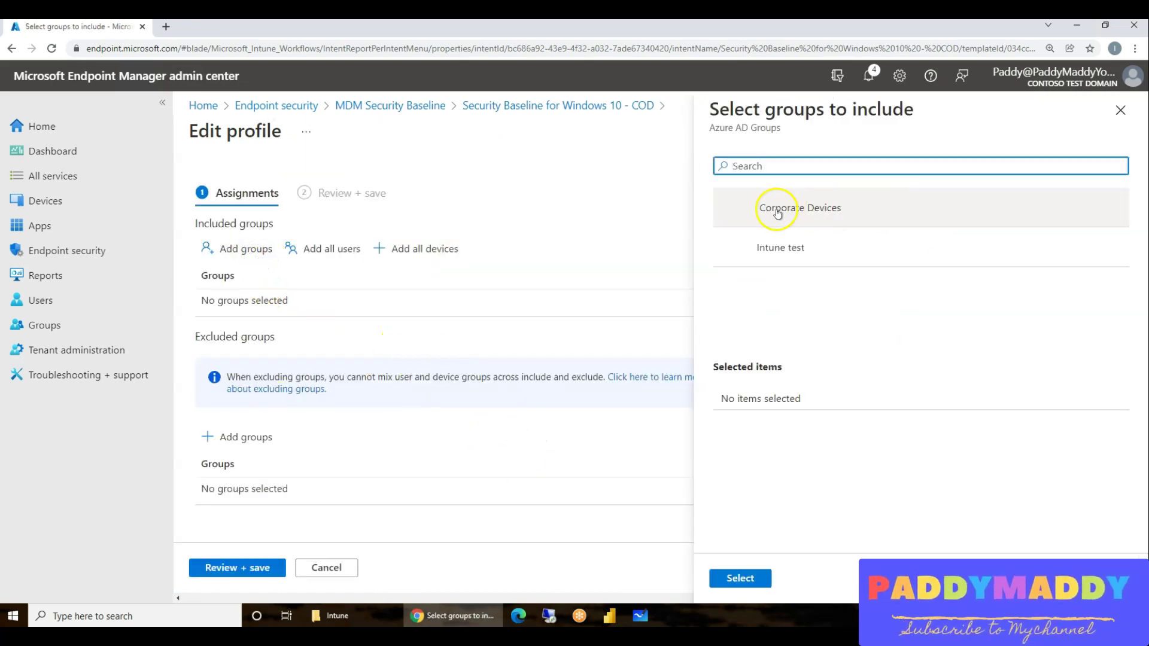
left_click(836, 211)
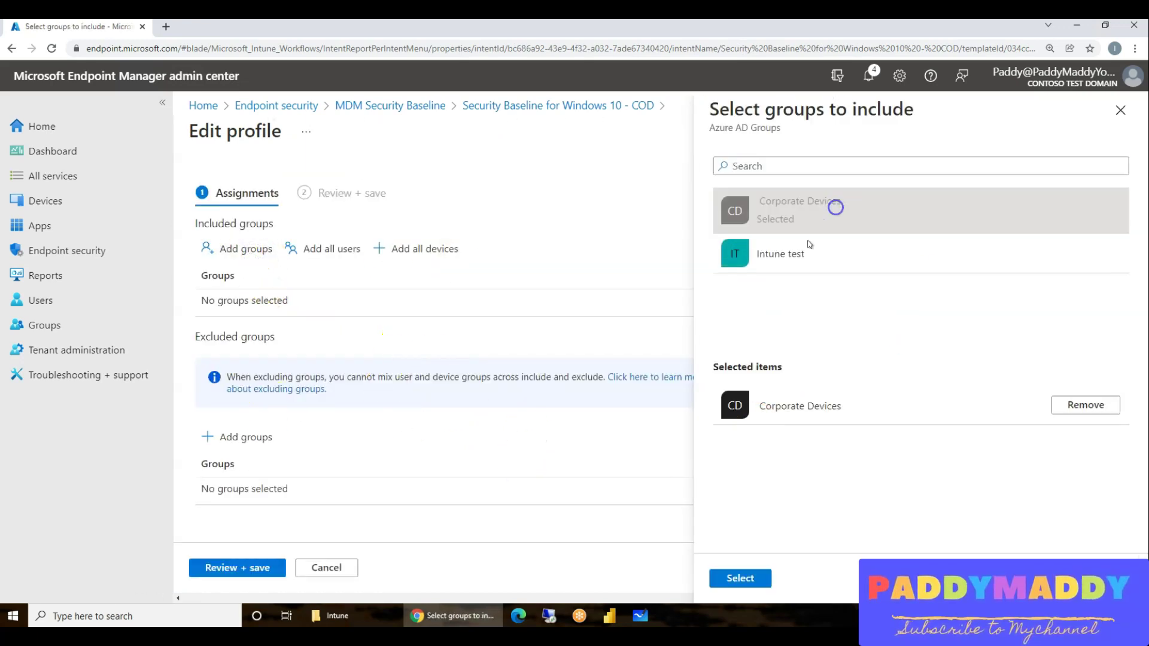
left_click(735, 581)
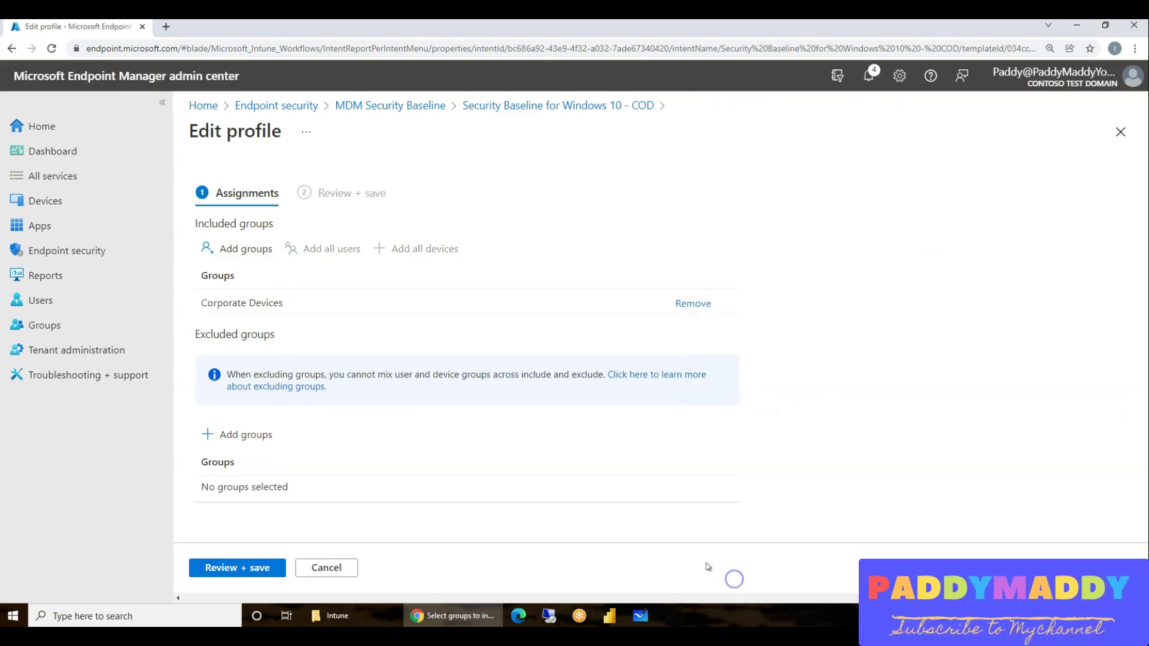
left_click(225, 568)
left_click(225, 571)
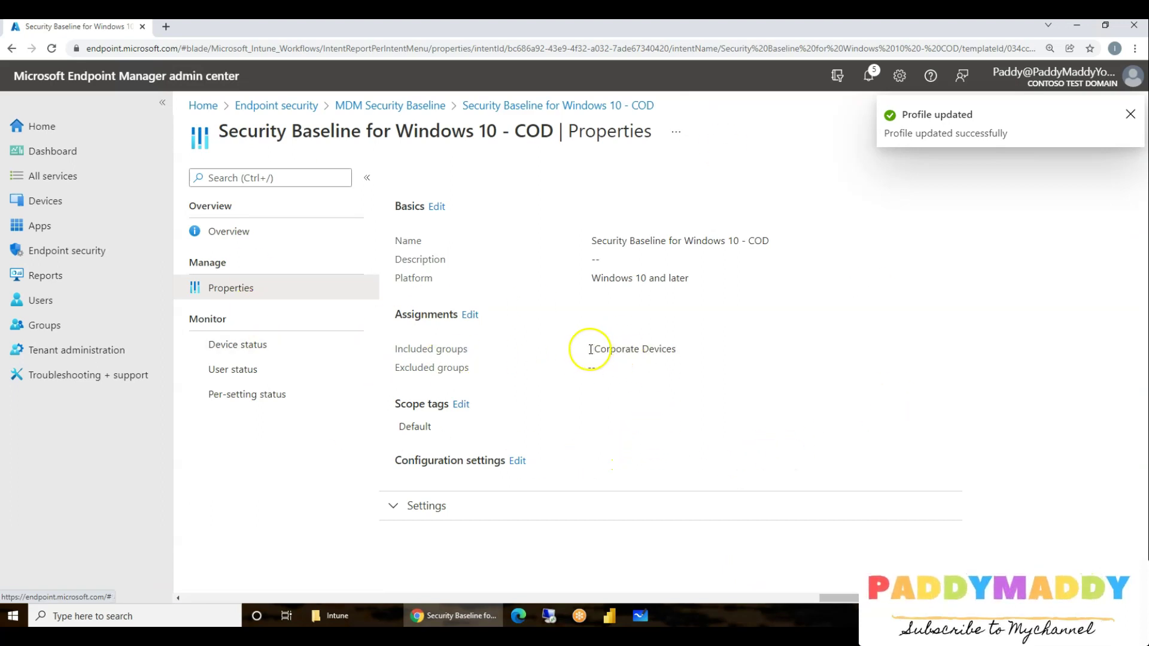
left_click_drag(588, 347, 690, 355)
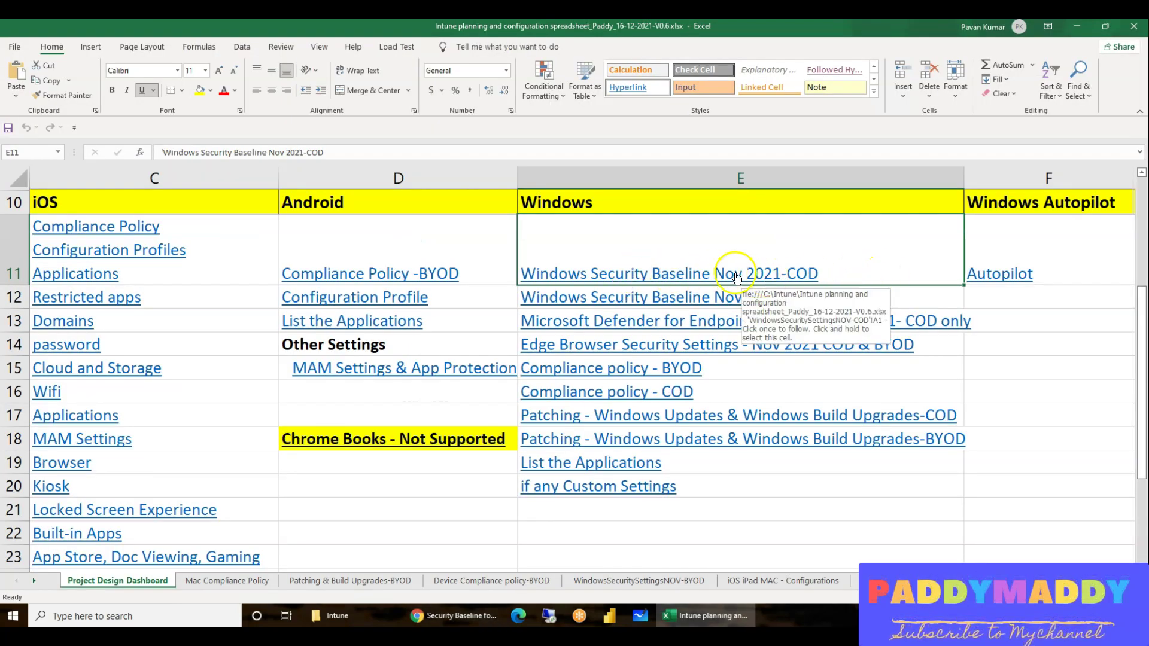
In the Excel planning workbook, open the Windows Security Baseline Nov 2021-BYOD sheet from the dashboard and review its recommended configuration values.
left_click(771, 539)
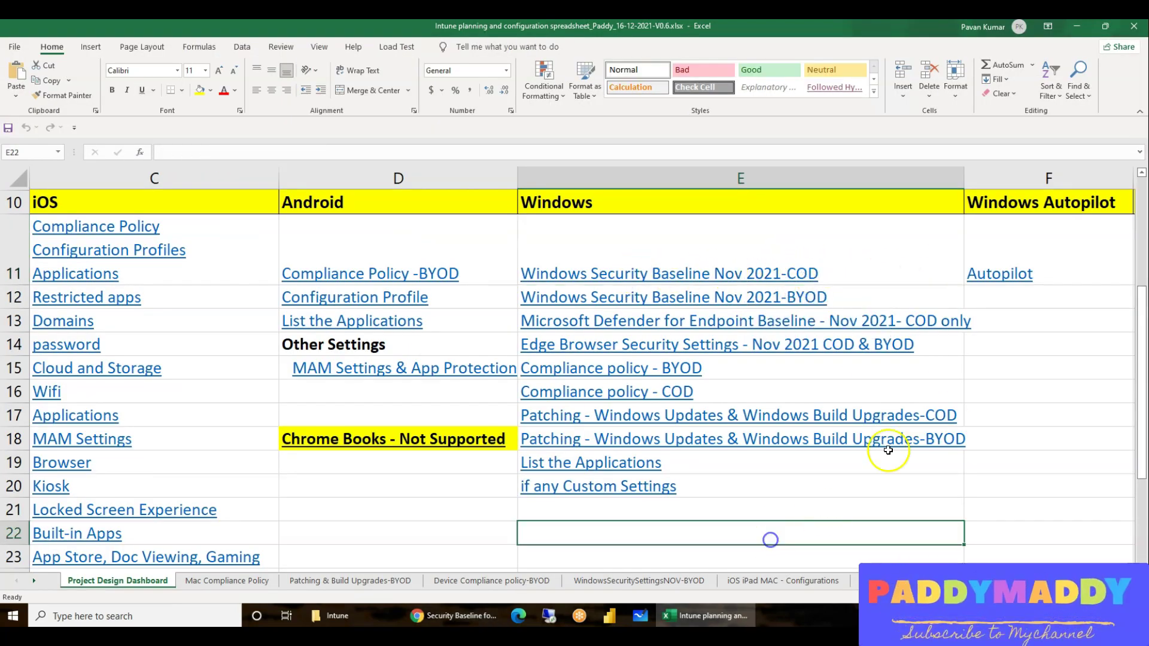
left_click(753, 298)
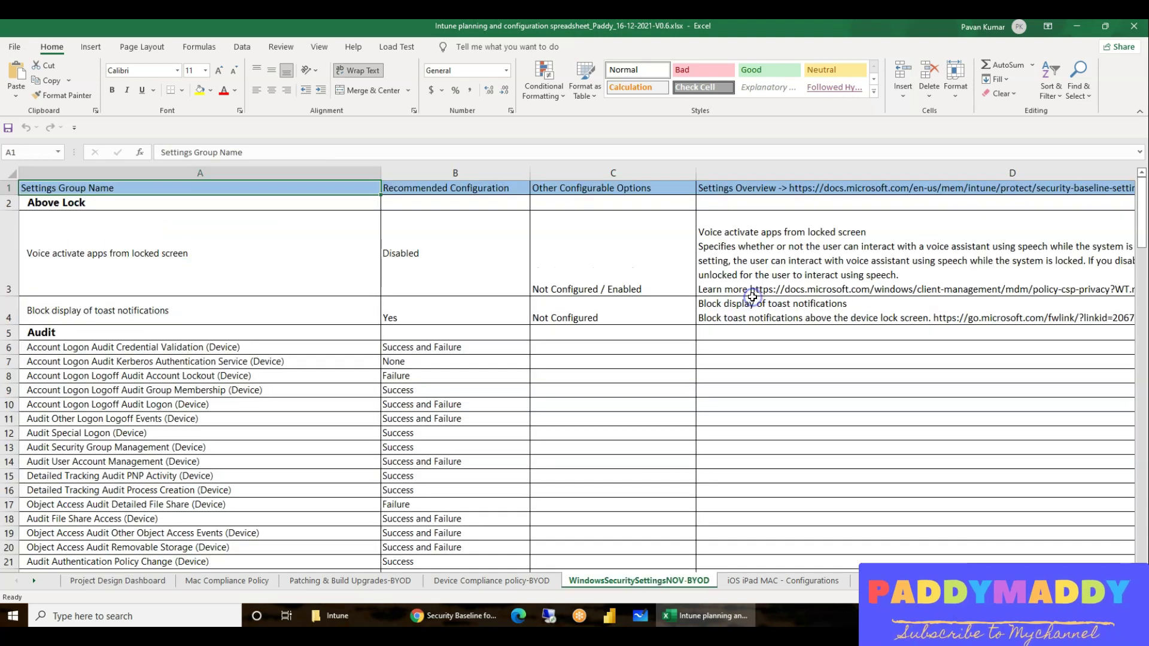
scroll(375, 411, "down", 20)
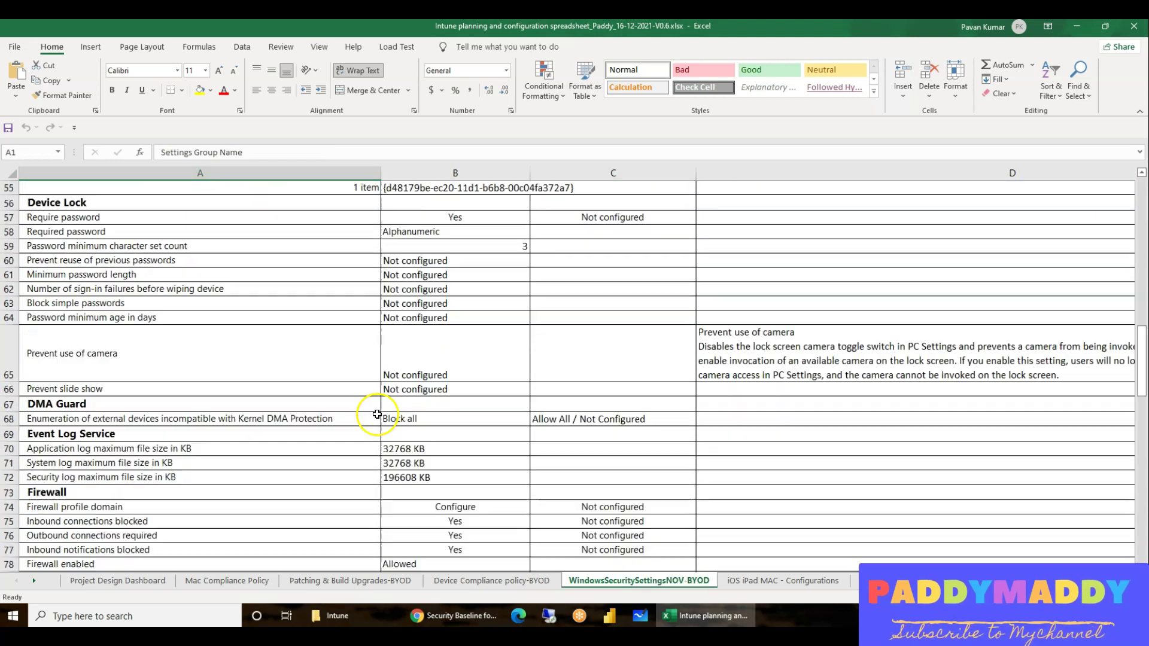
scroll(383, 422, "down", 20)
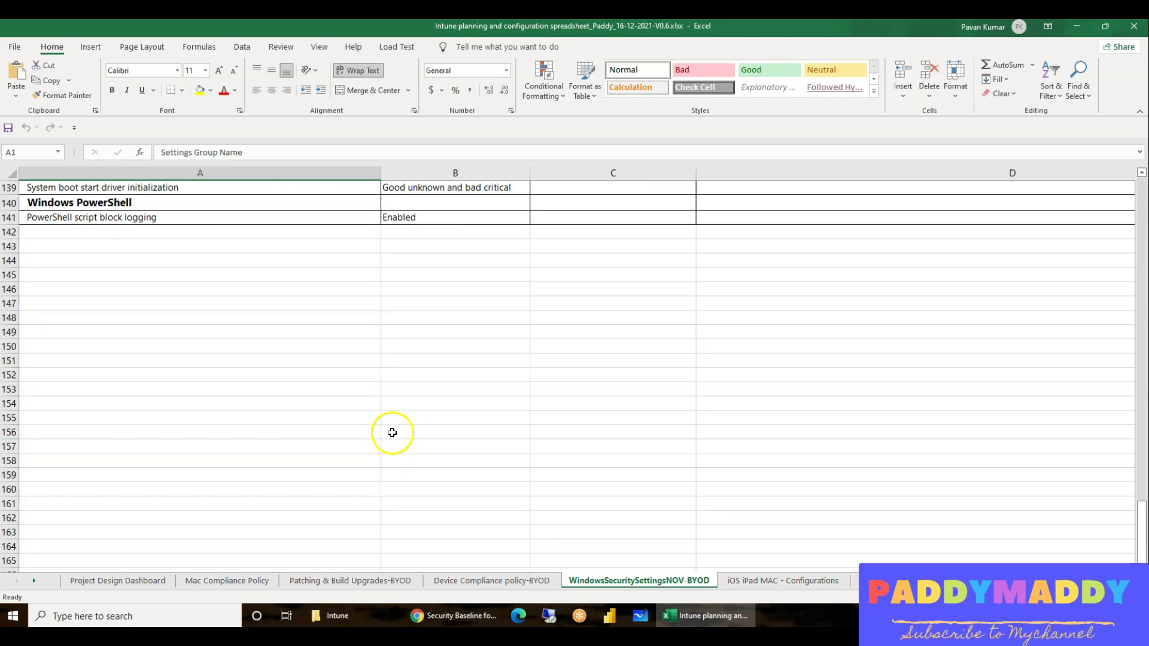
scroll(284, 416, "up", 7)
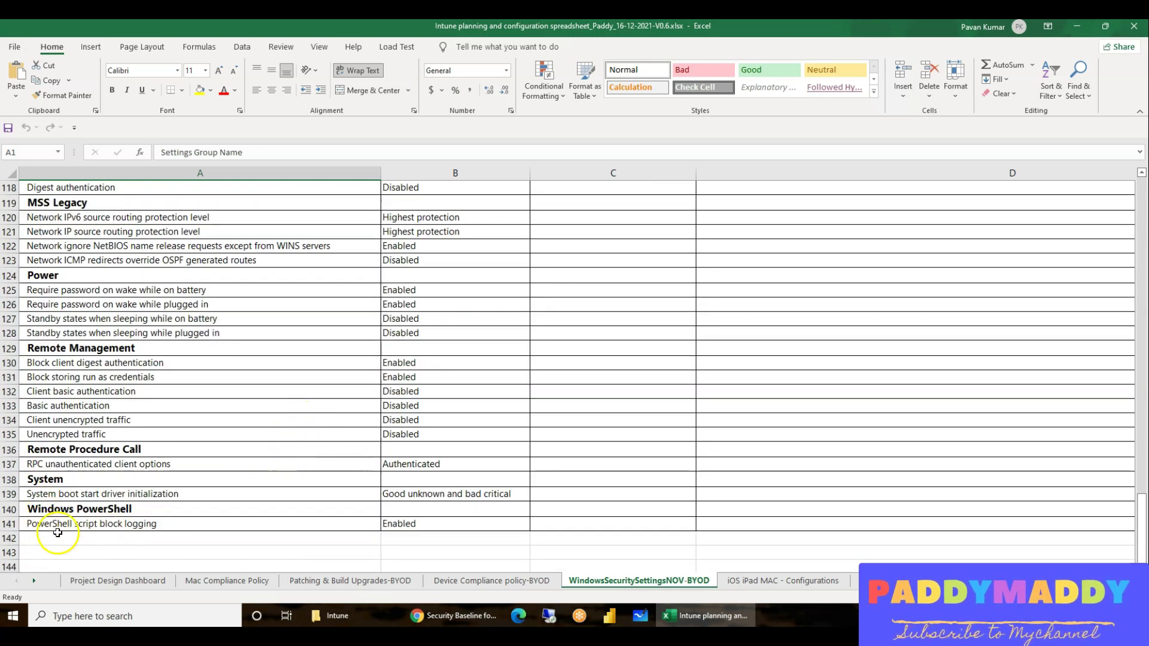
scroll(241, 488, "up", 20)
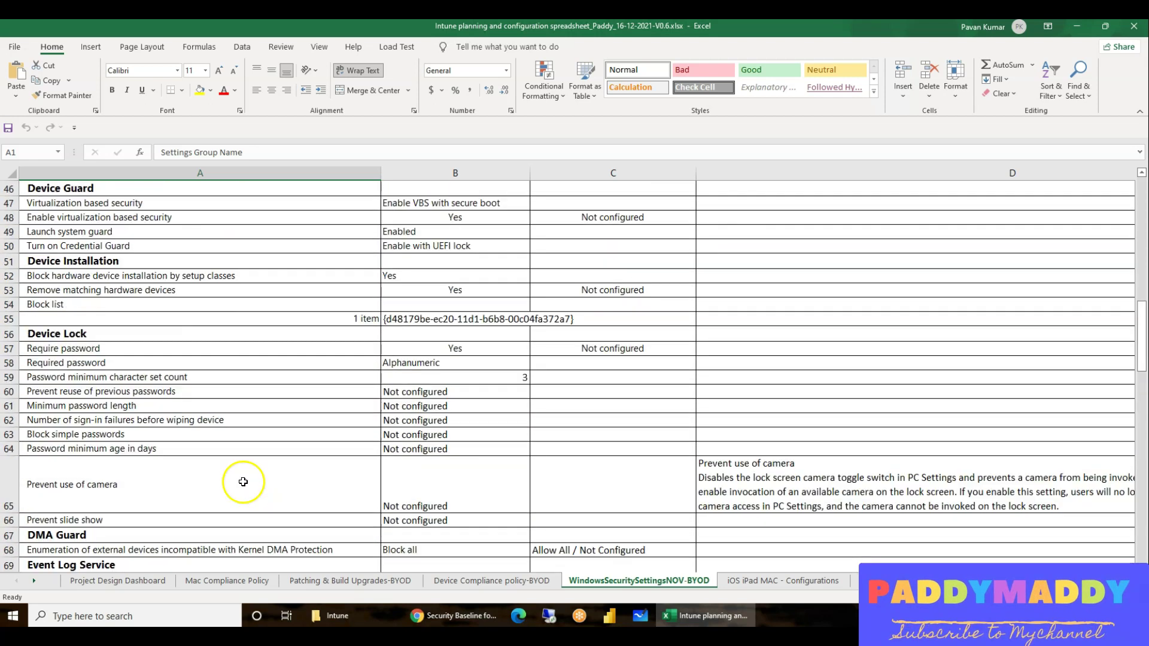
scroll(240, 477, "up", 1)
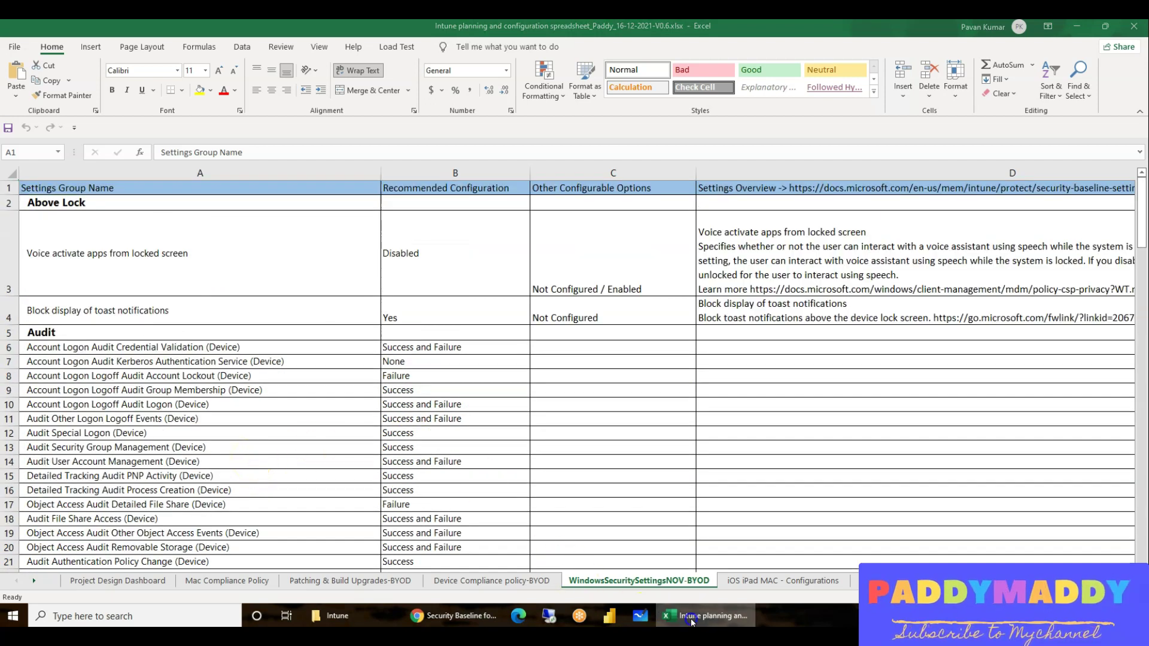
In Chrome, start a Windows 10 baseline profile named Security Baseline for Windows 10 - BYOD, described as This Security Baseline Settings for Personally Owned Devices / BYOD.
left_click(359, 616)
left_click(453, 615)
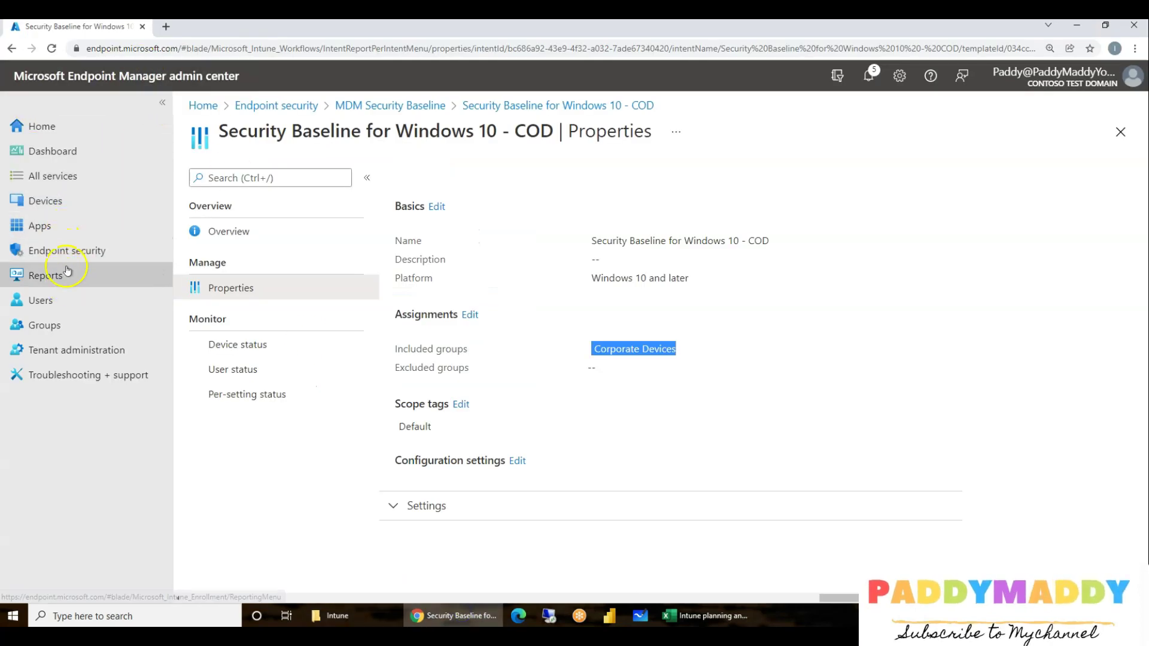
left_click(49, 250)
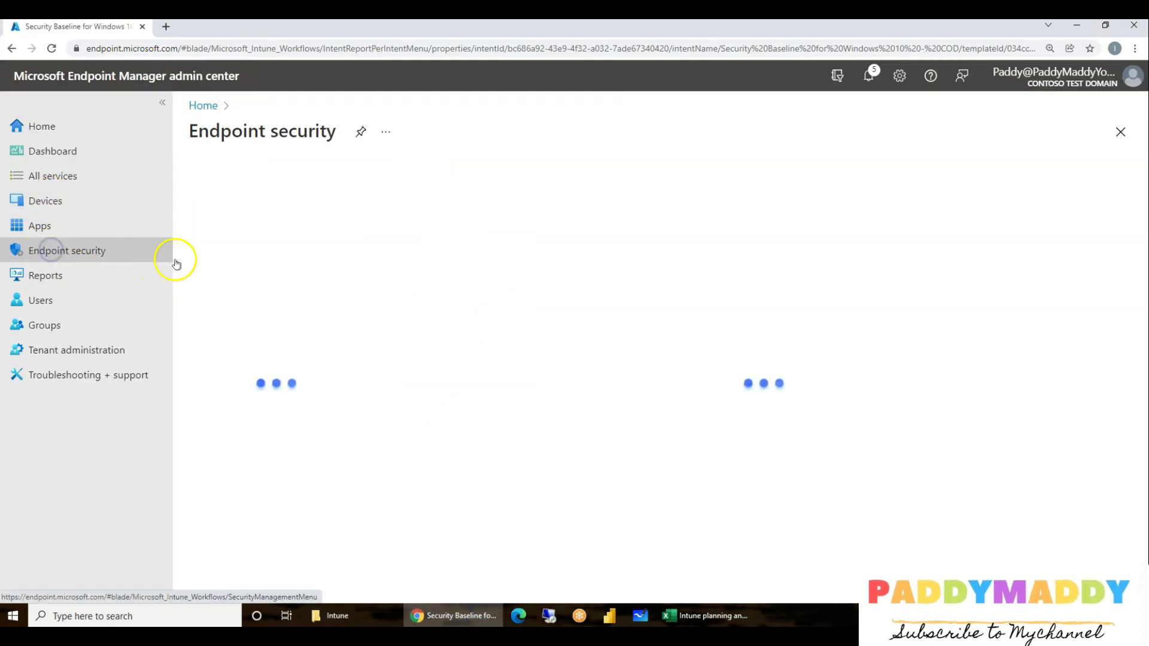
left_click(251, 282)
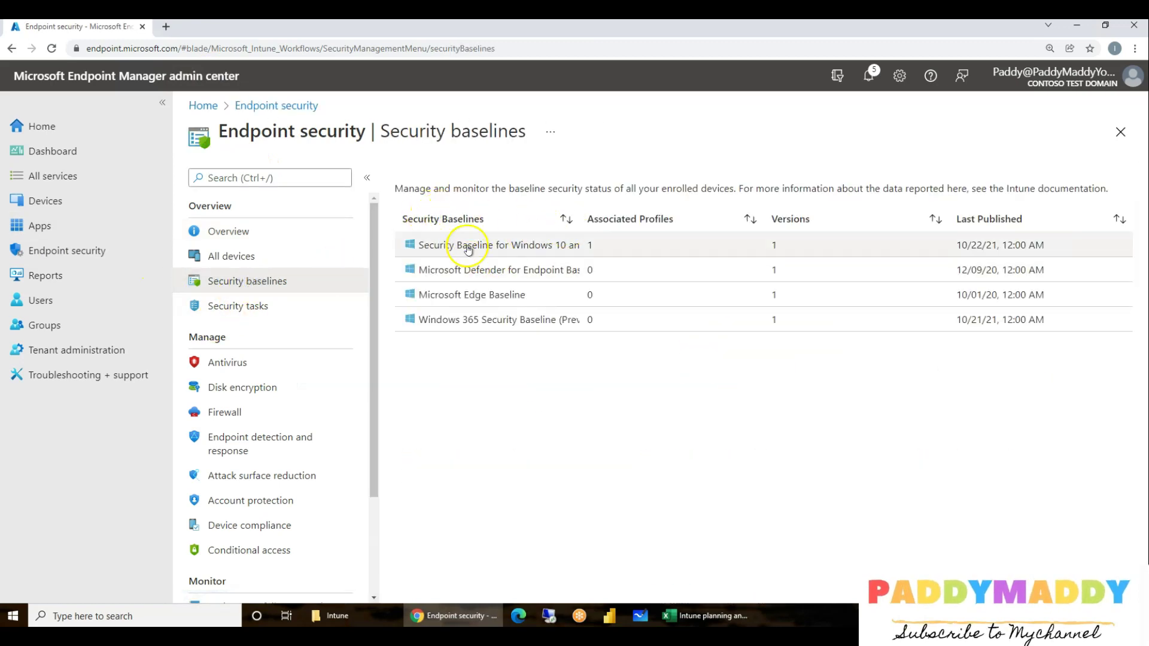
left_click(467, 245)
left_click(449, 178)
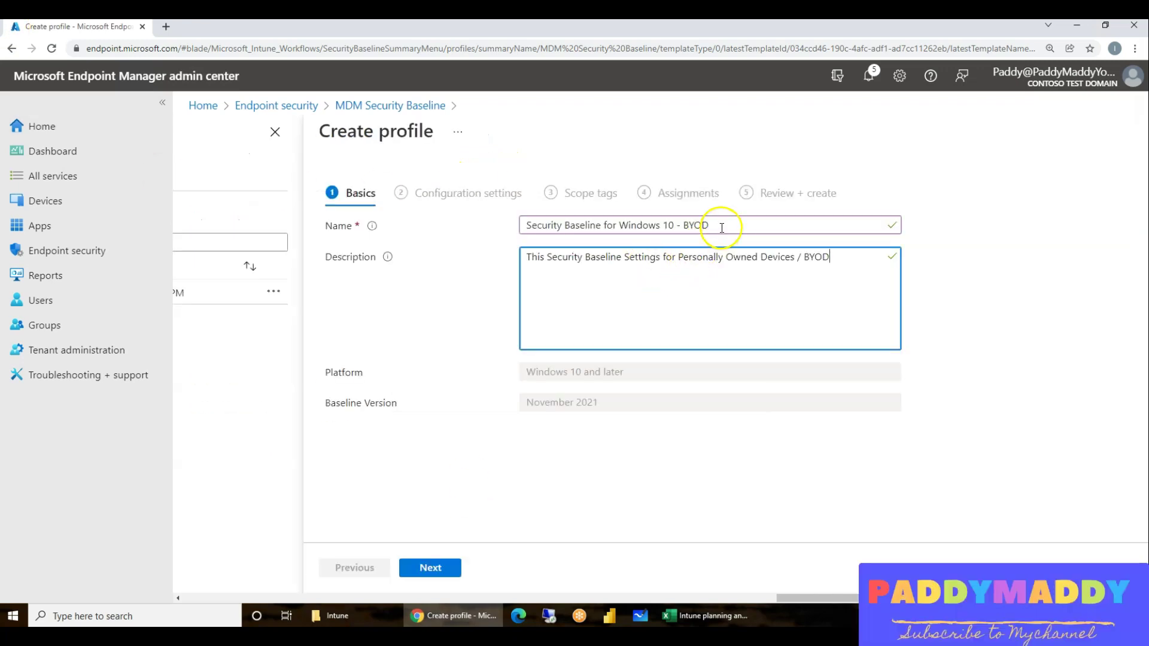
left_click(428, 568)
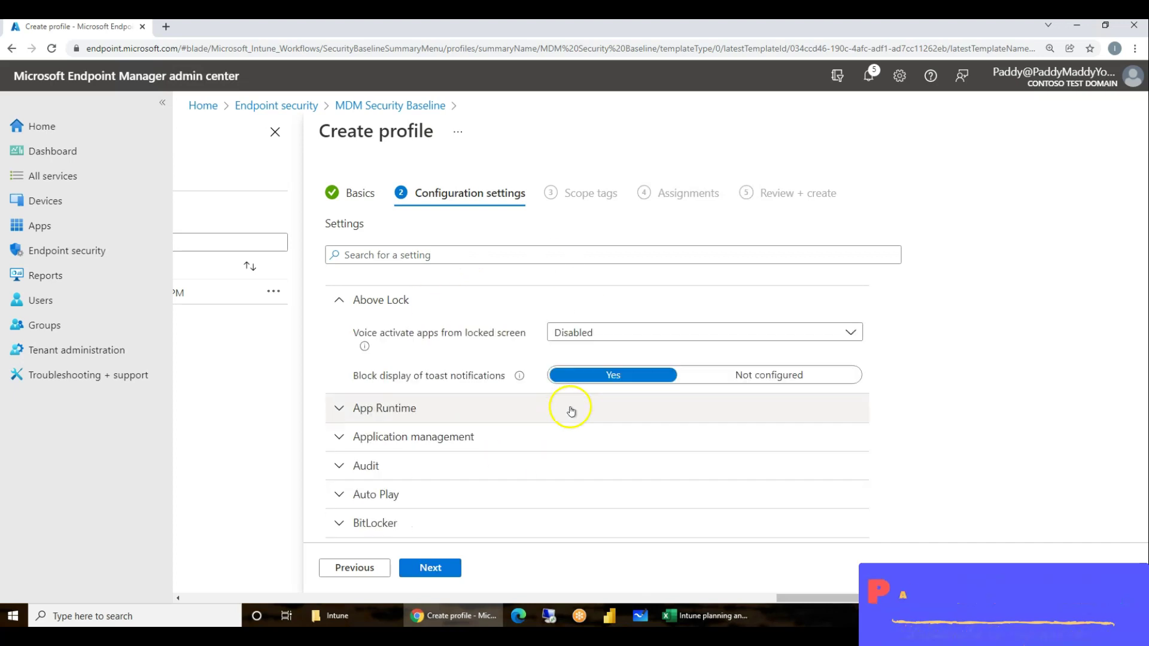
Keep the default configuration settings and scope tag, leave the assignments empty, and create the BYOD profile.
left_click(443, 572)
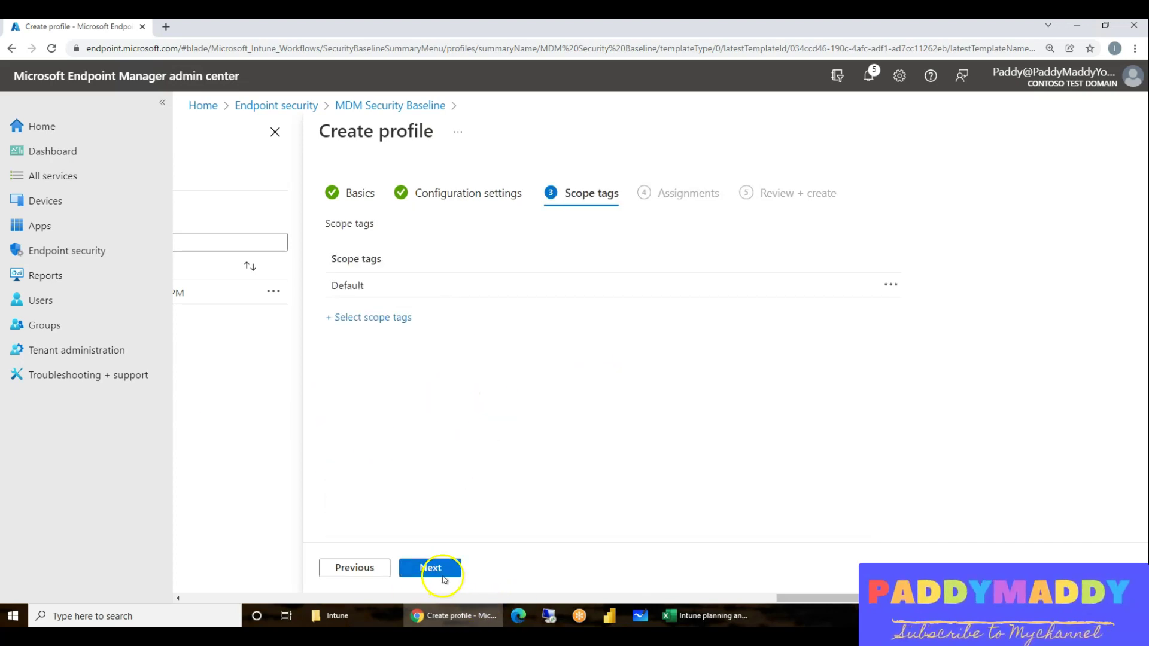
left_click(443, 575)
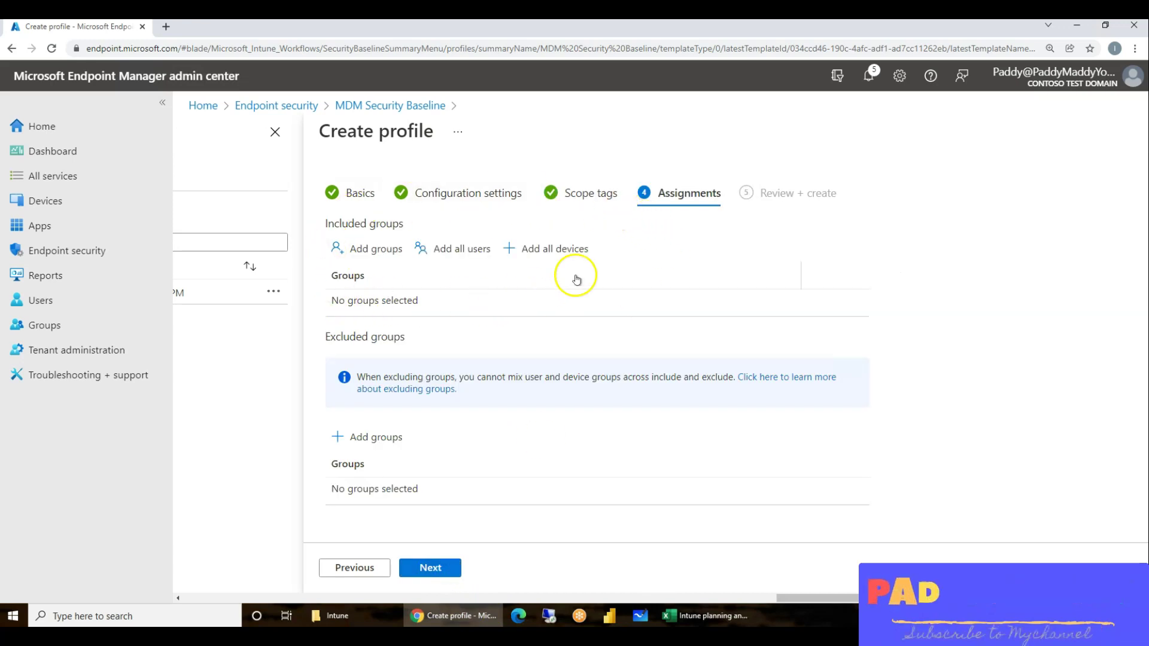
left_click(431, 567)
left_click(435, 565)
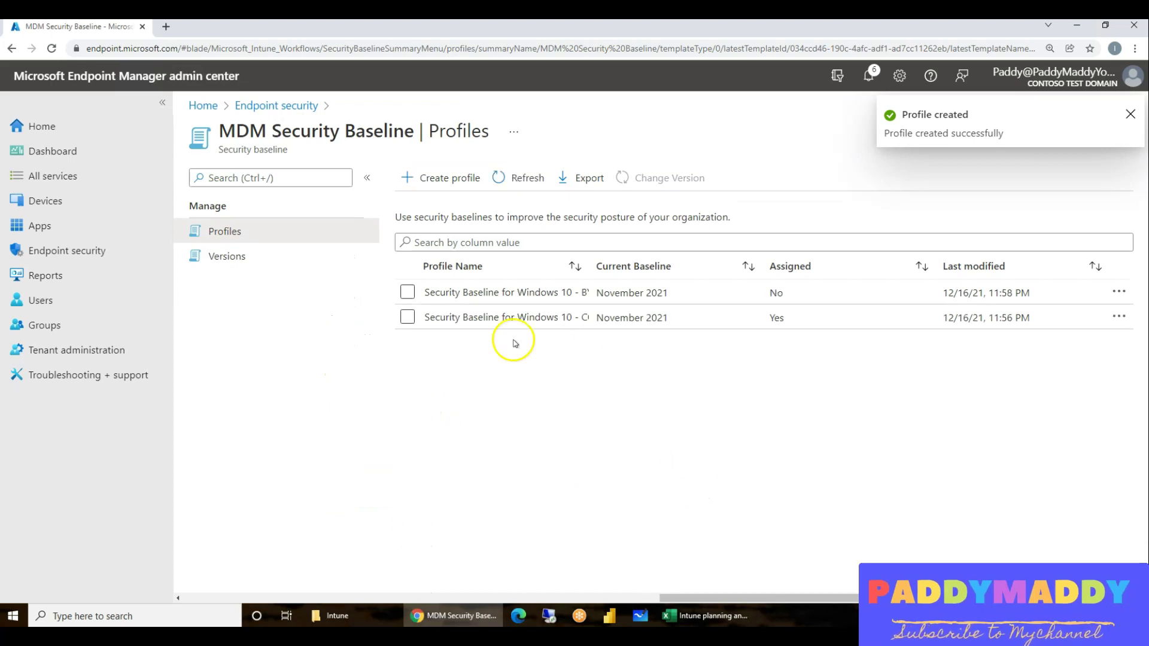
Widen the Profile Name column, open the BYOD profile's properties, and start editing its configuration settings.
left_click_drag(589, 261, 712, 264)
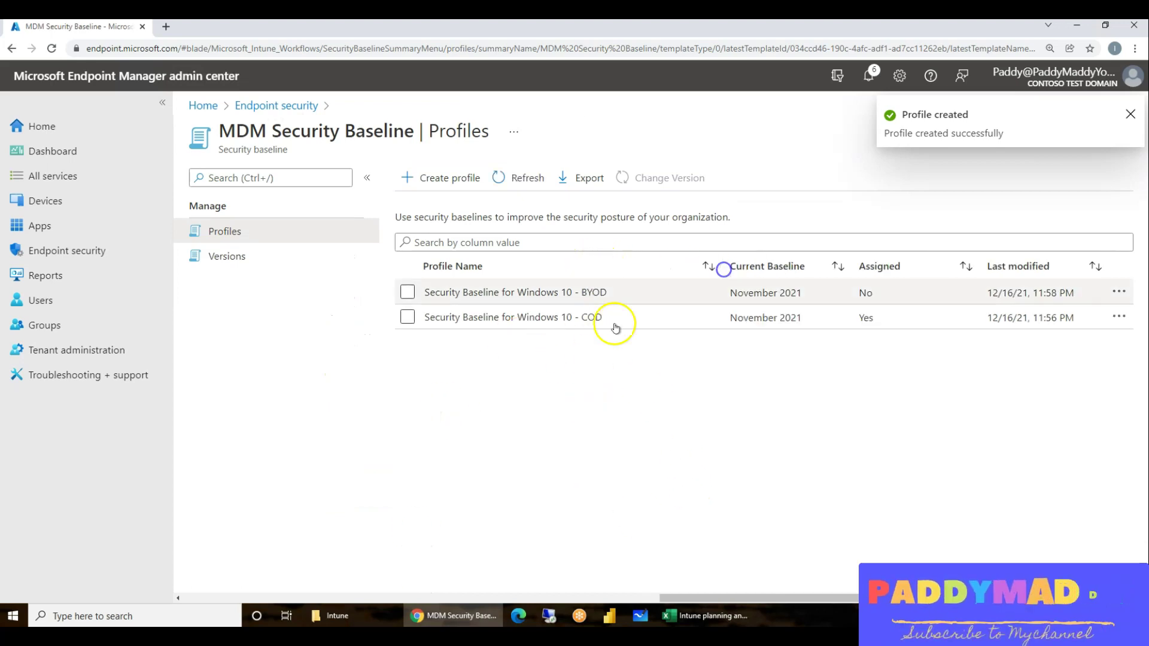
left_click(595, 292)
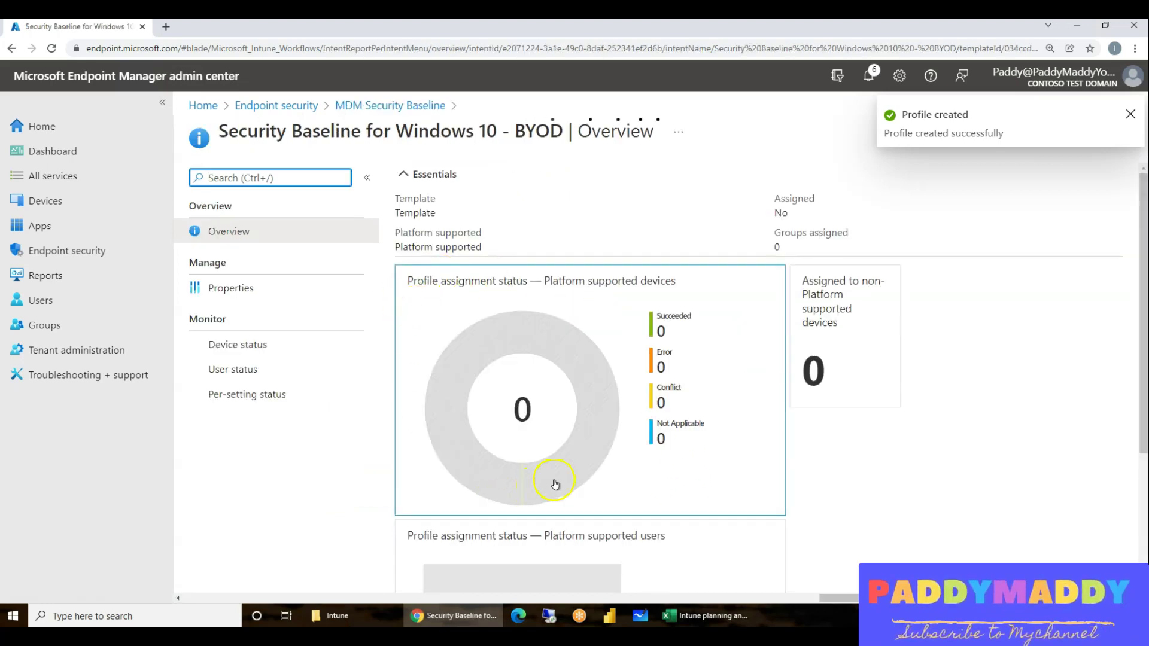
left_click(238, 289)
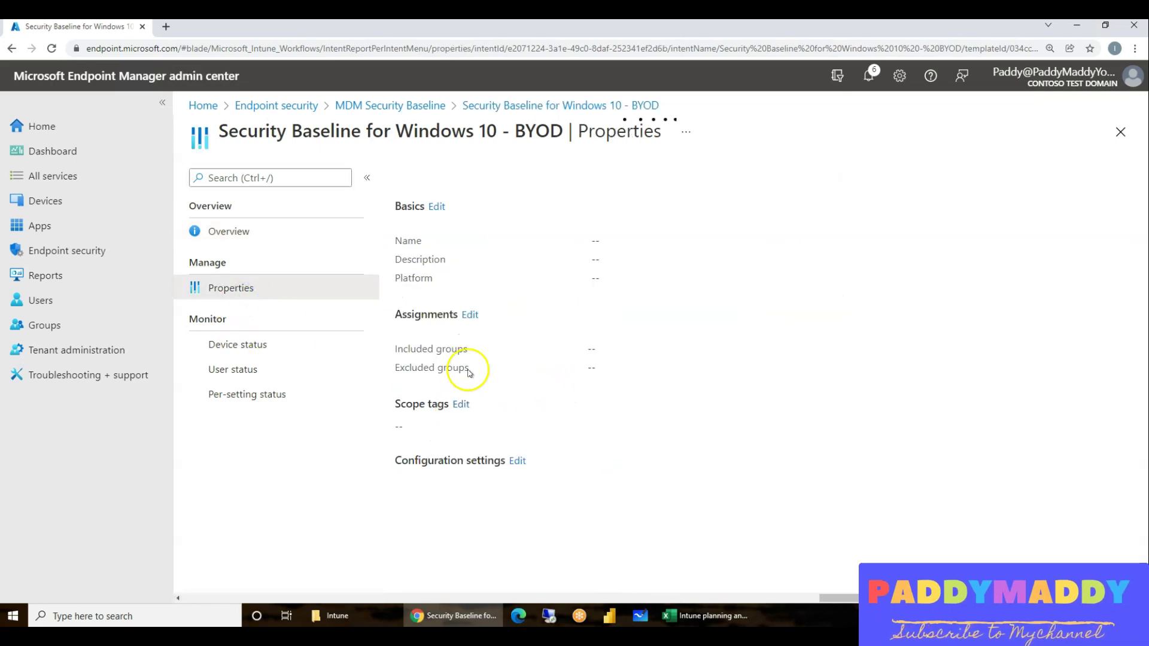
left_click_drag(470, 314, 683, 337)
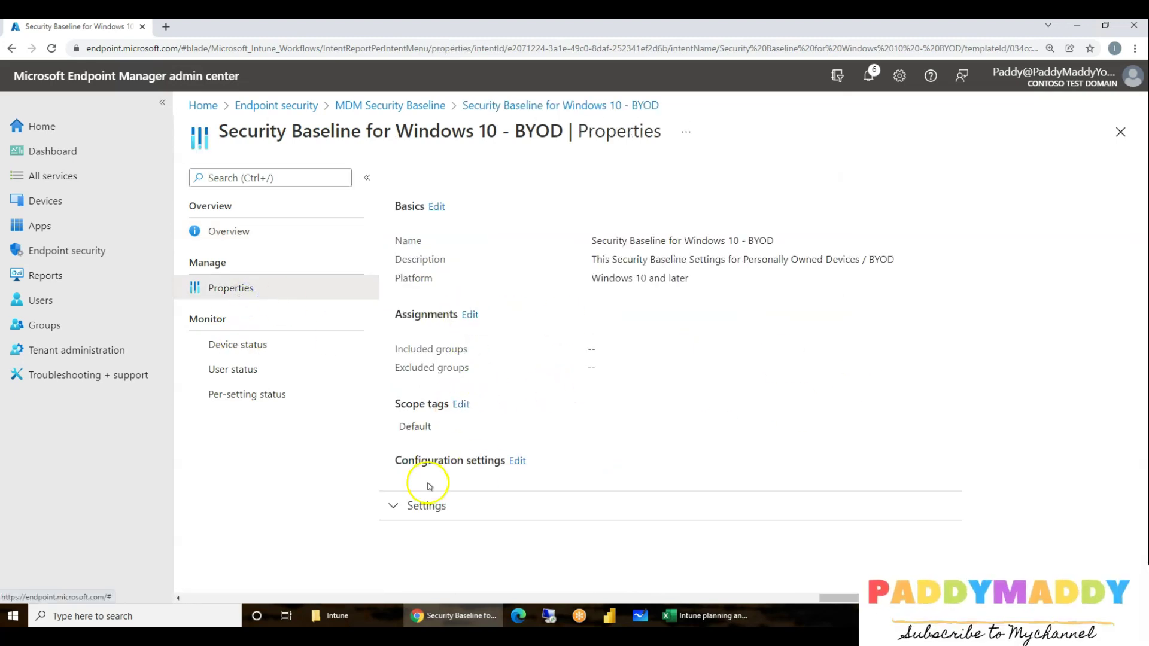
left_click(517, 462)
Switch to Excel and check the recommended BYOD settings in the WindowsSecuritySettingsNOV-BYOD sheet.
left_click(701, 615)
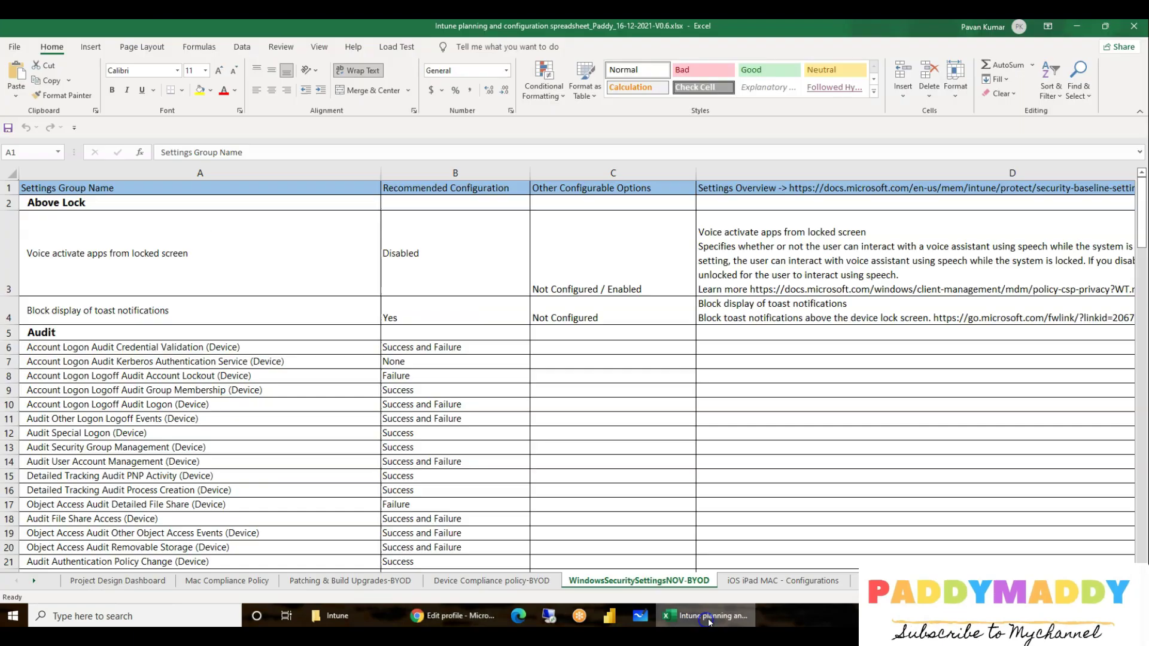
scroll(414, 380, "down", 20)
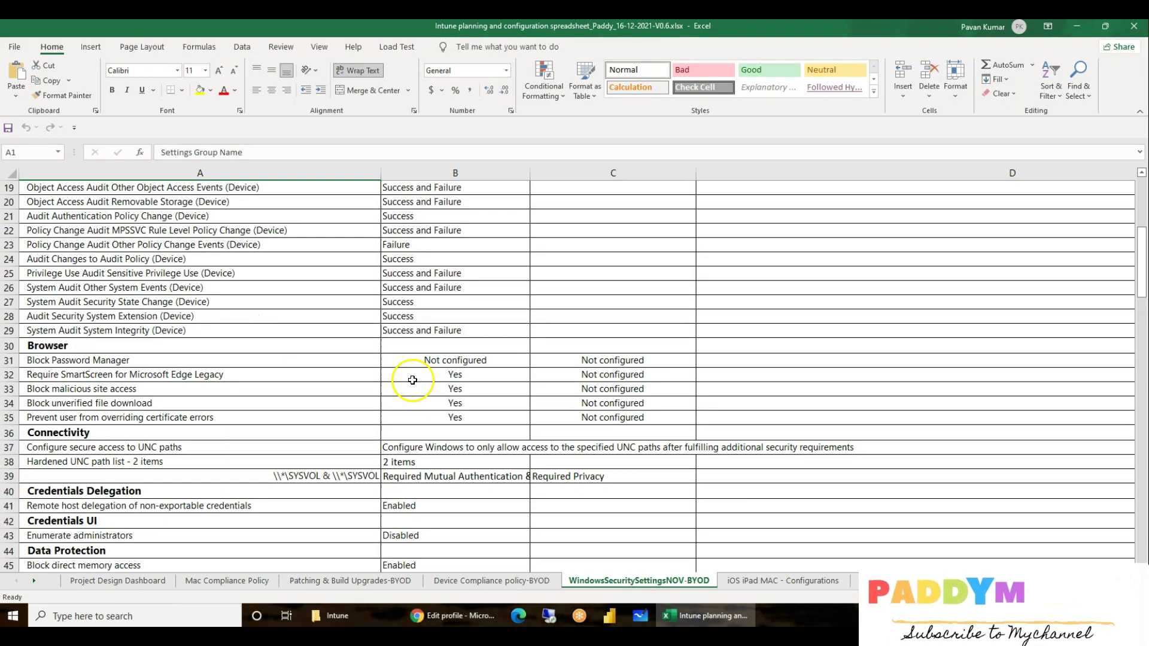
scroll(411, 375, "up", 20)
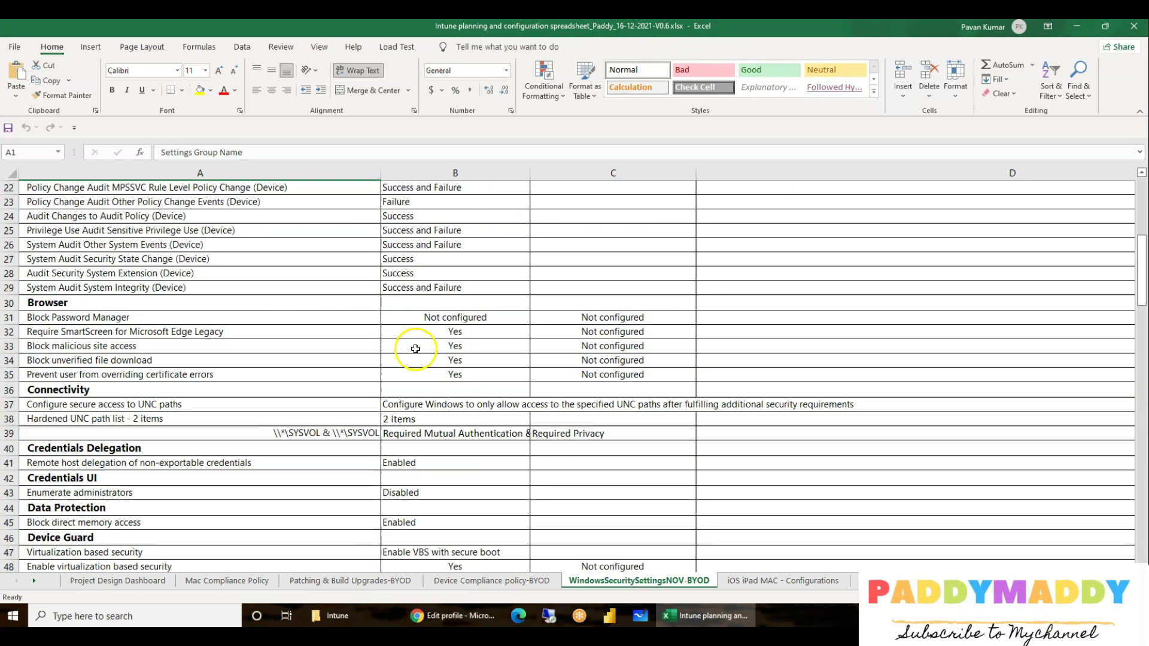
Switch to Chrome and examine the BYOD profile's App Runtime, Application management, and Audit settings.
left_click(701, 623)
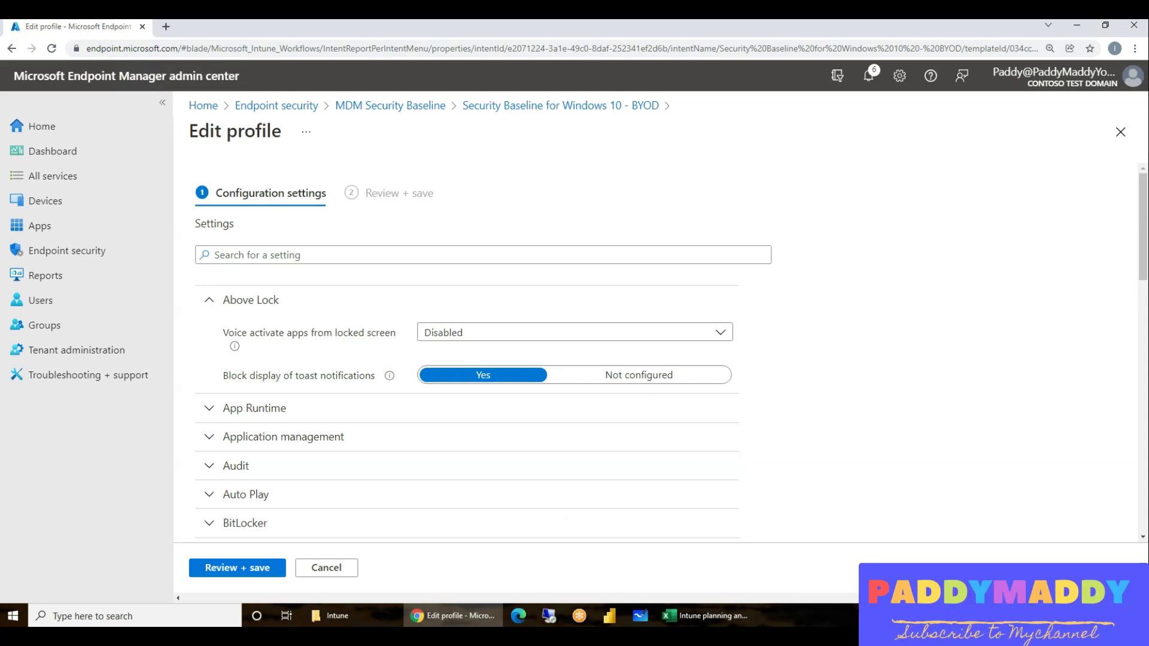
left_click(267, 301)
left_click(270, 331)
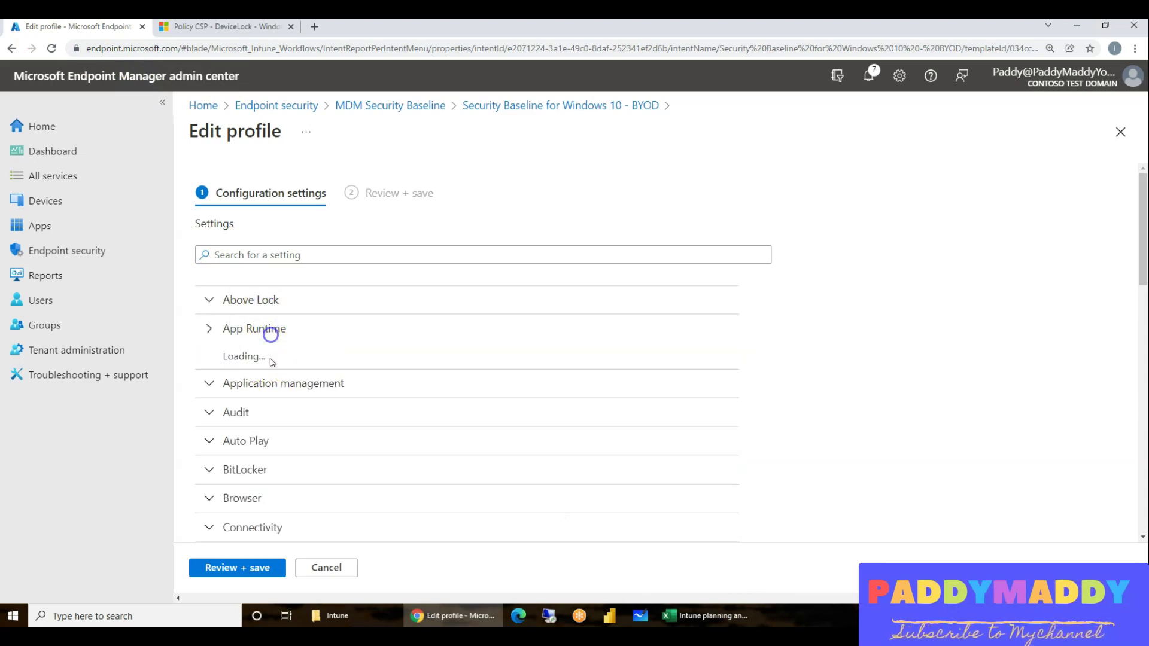
left_click(283, 407)
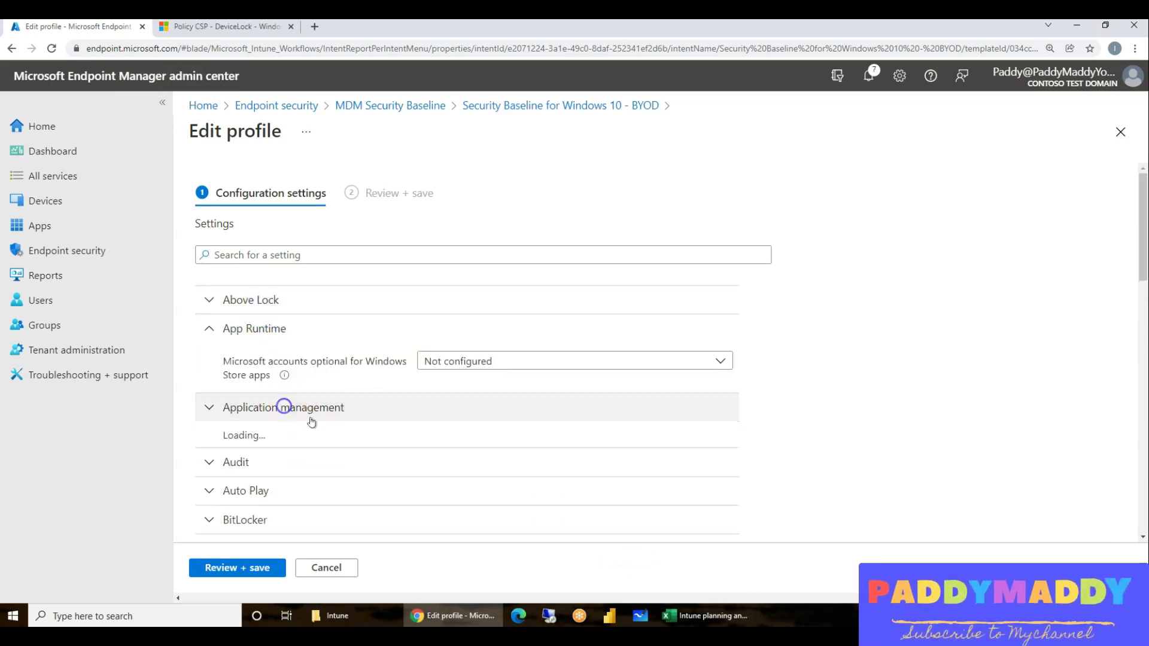
scroll(423, 441, "down", 4)
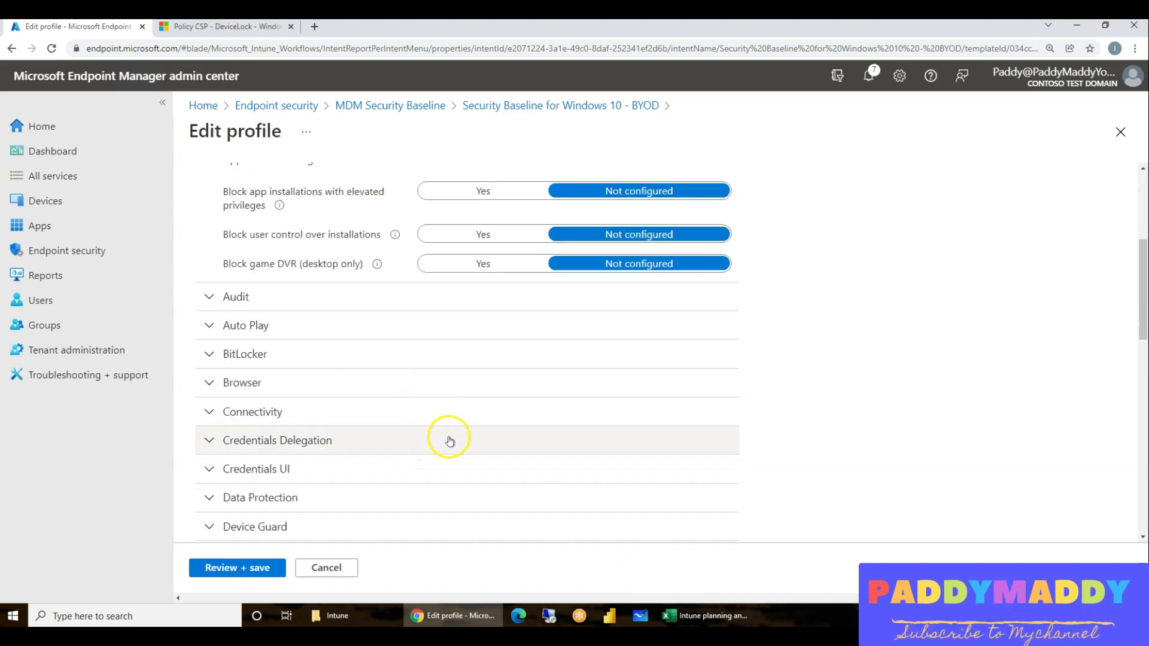
left_click(277, 296)
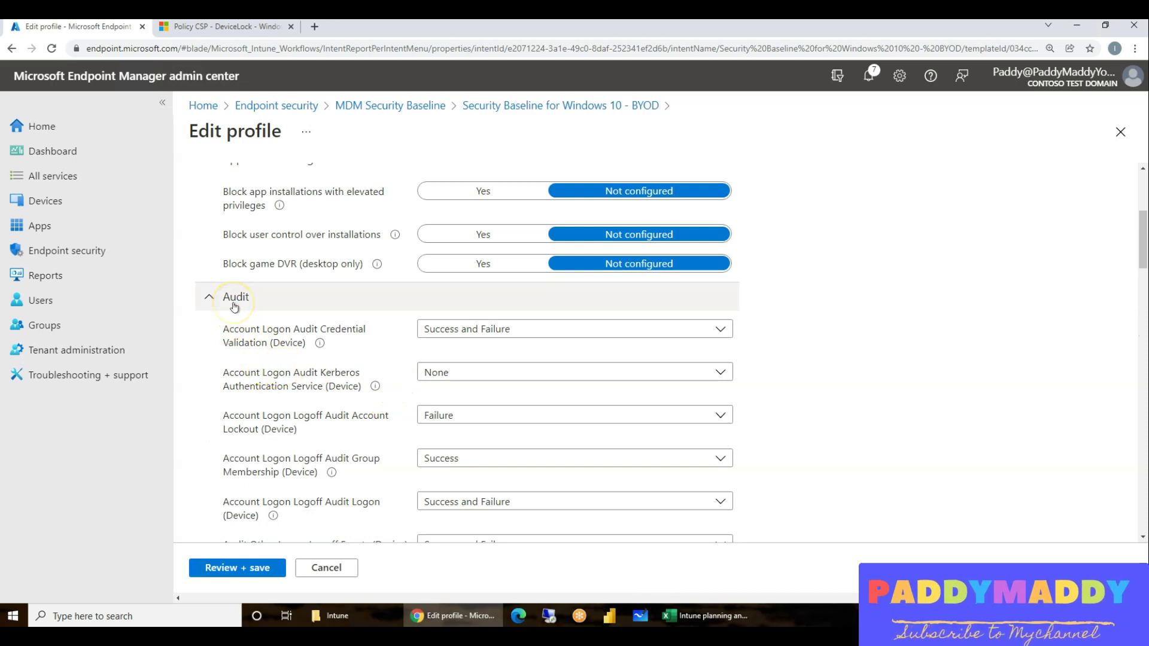
scroll(293, 382, "down", 15)
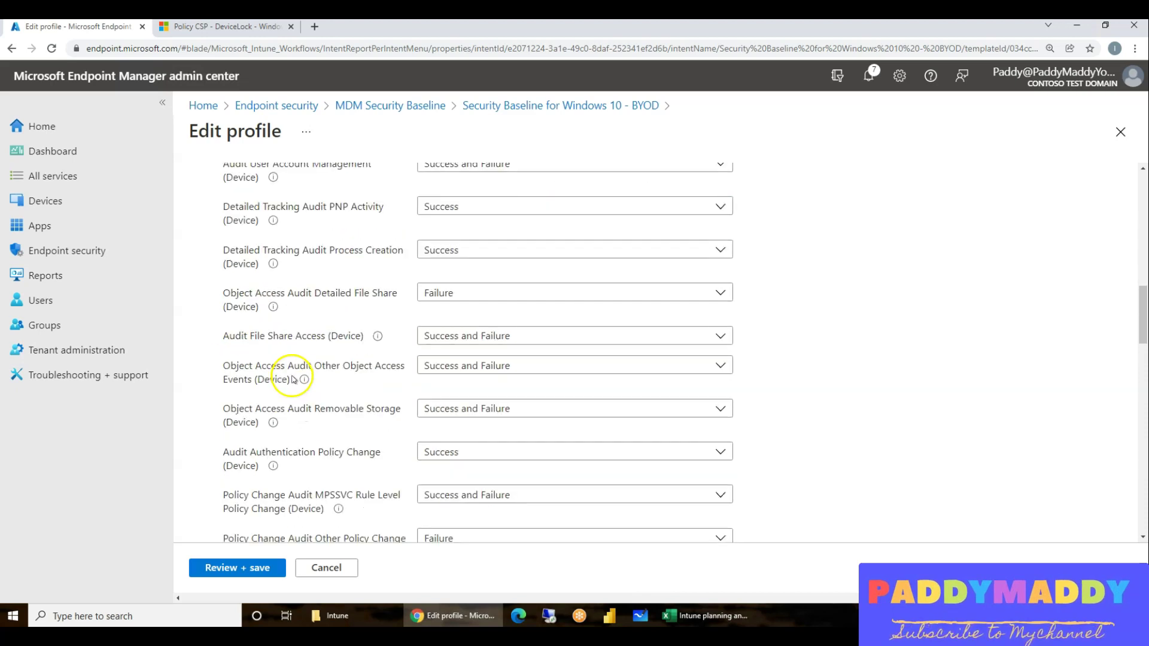
scroll(299, 382, "down", 1)
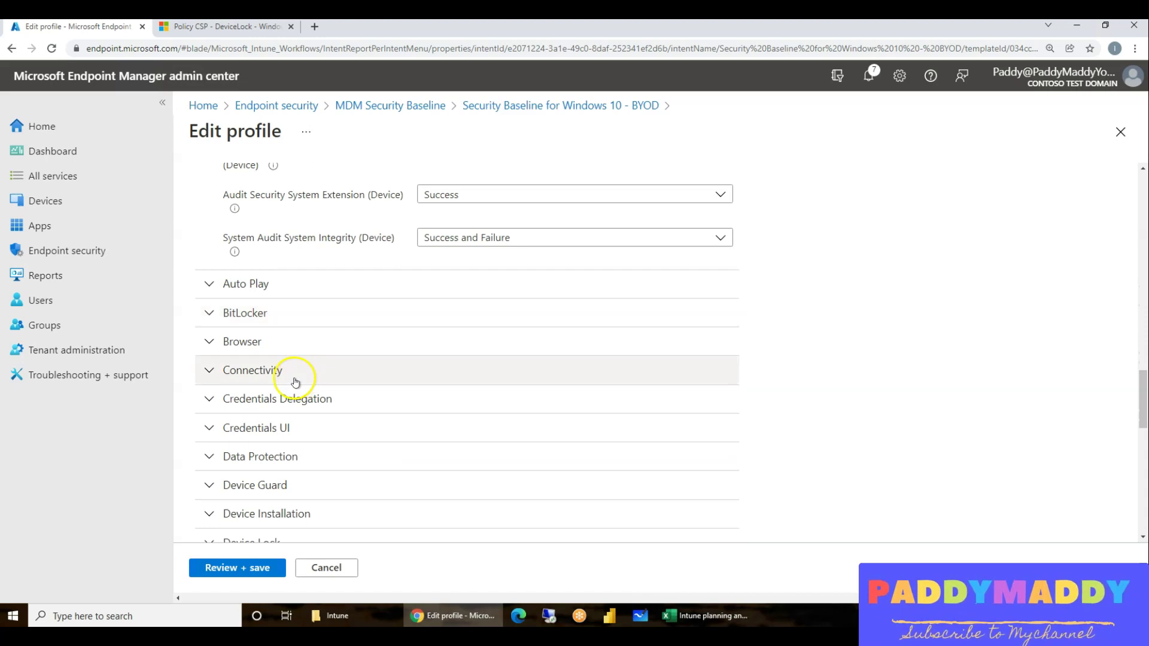
Examine the BitLocker and Wi-Fi settings of the BYOD profile.
left_click(258, 314)
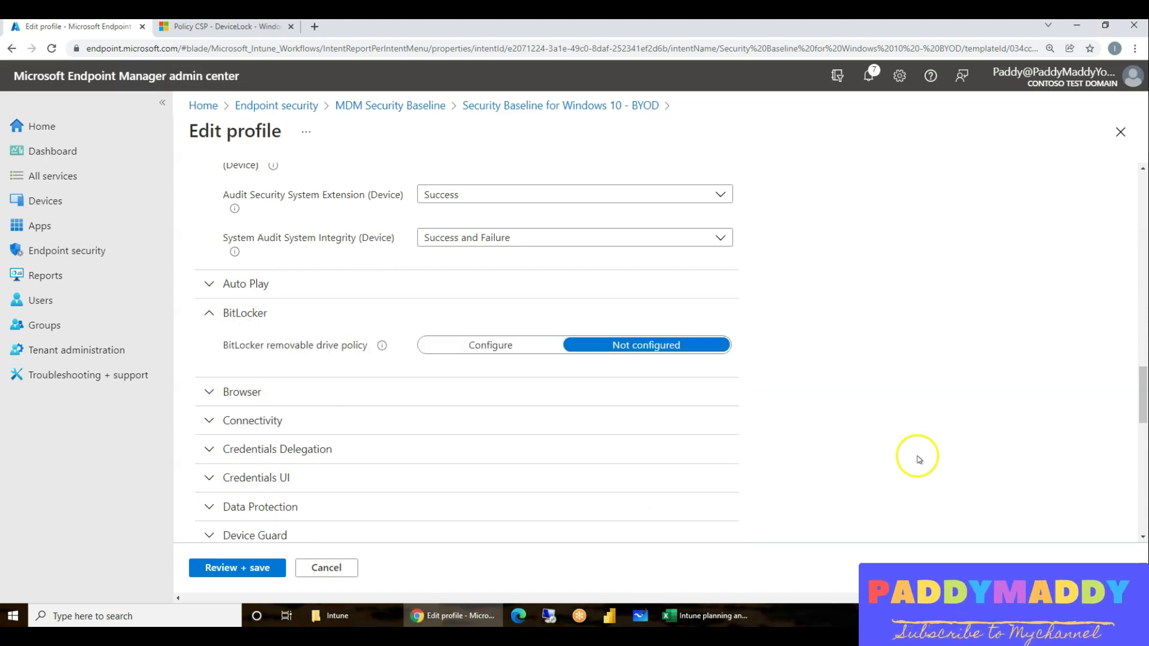
scroll(461, 508, "down", 12)
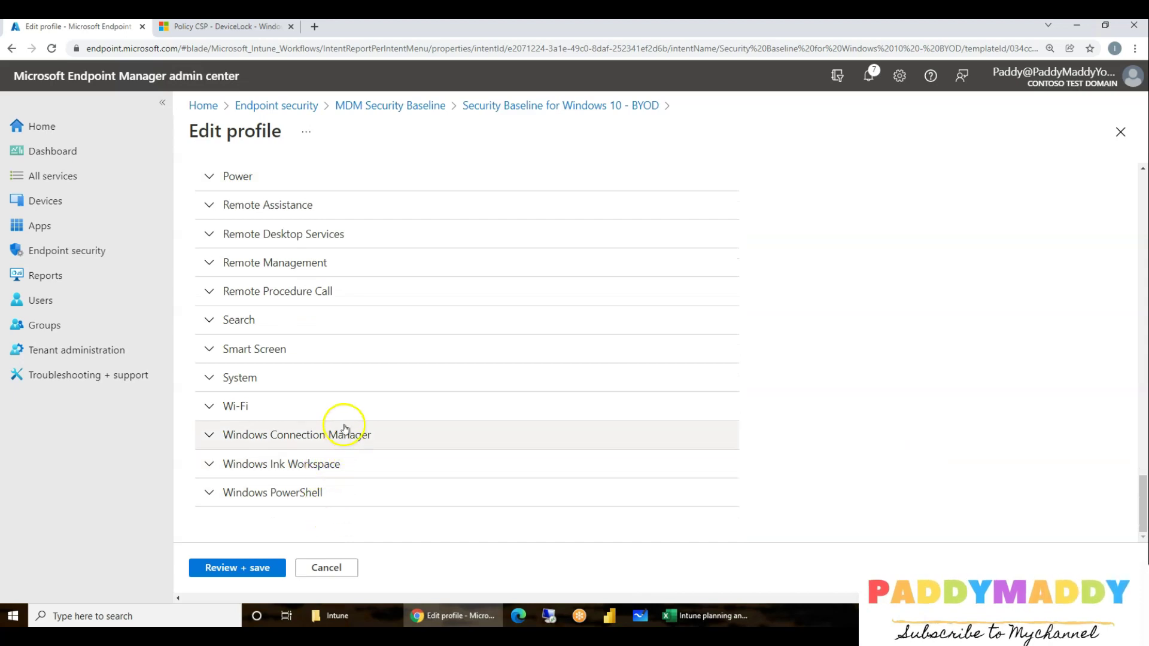
left_click(258, 400)
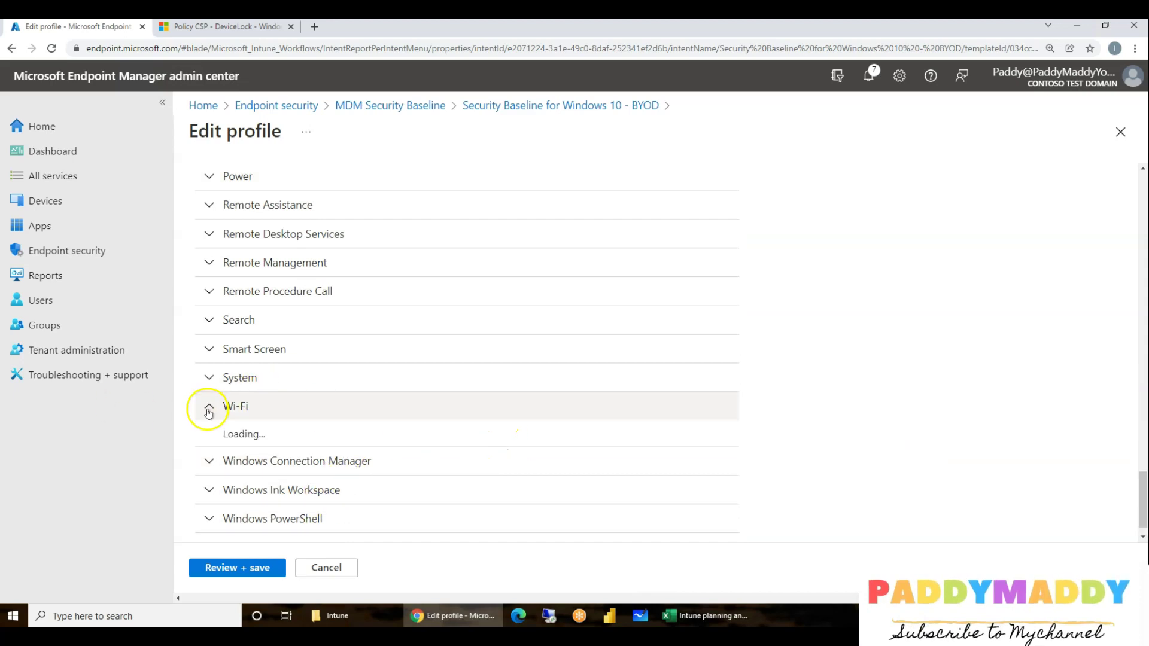
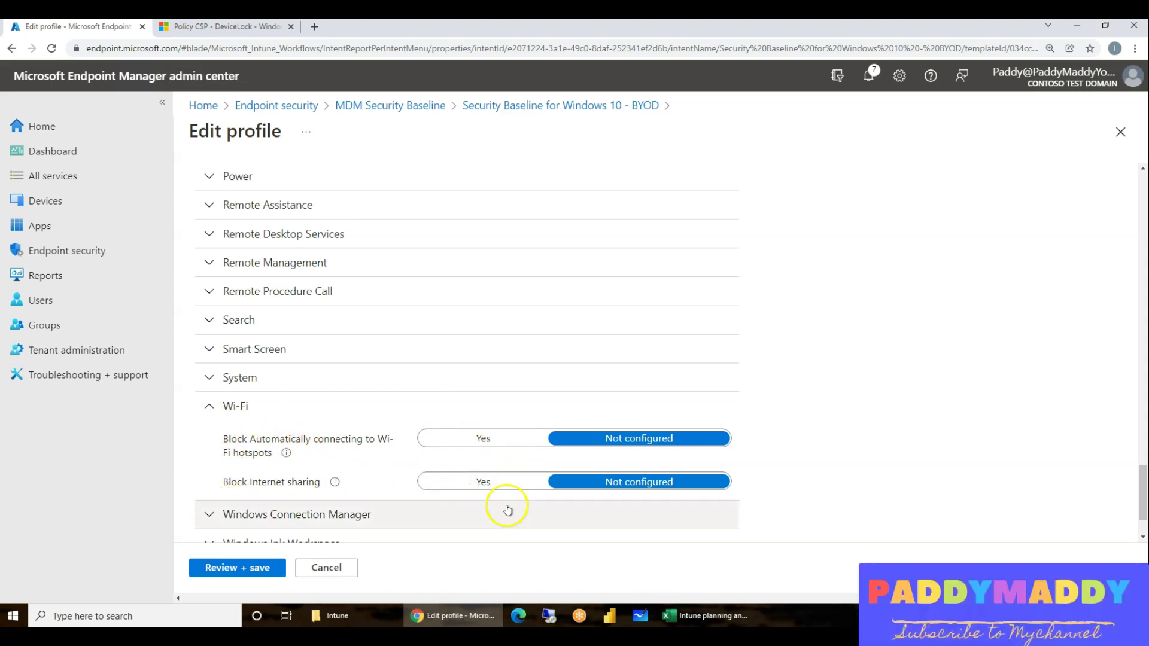
left_click(251, 410)
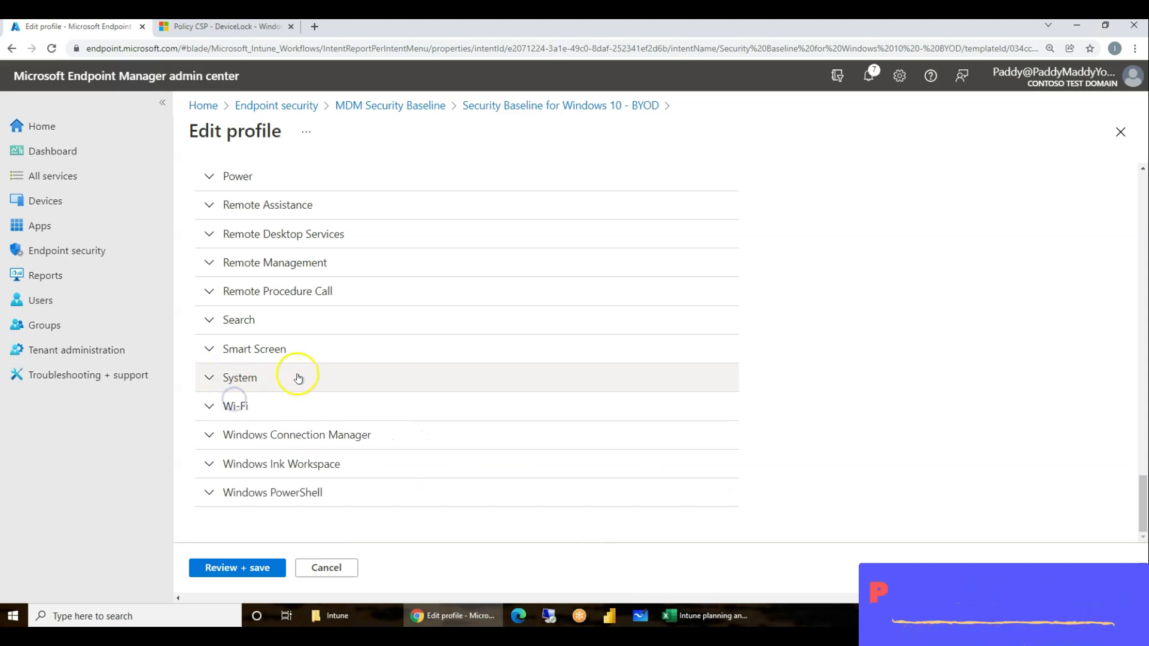
scroll(449, 444, "up", 15)
scroll(475, 444, "up", 10)
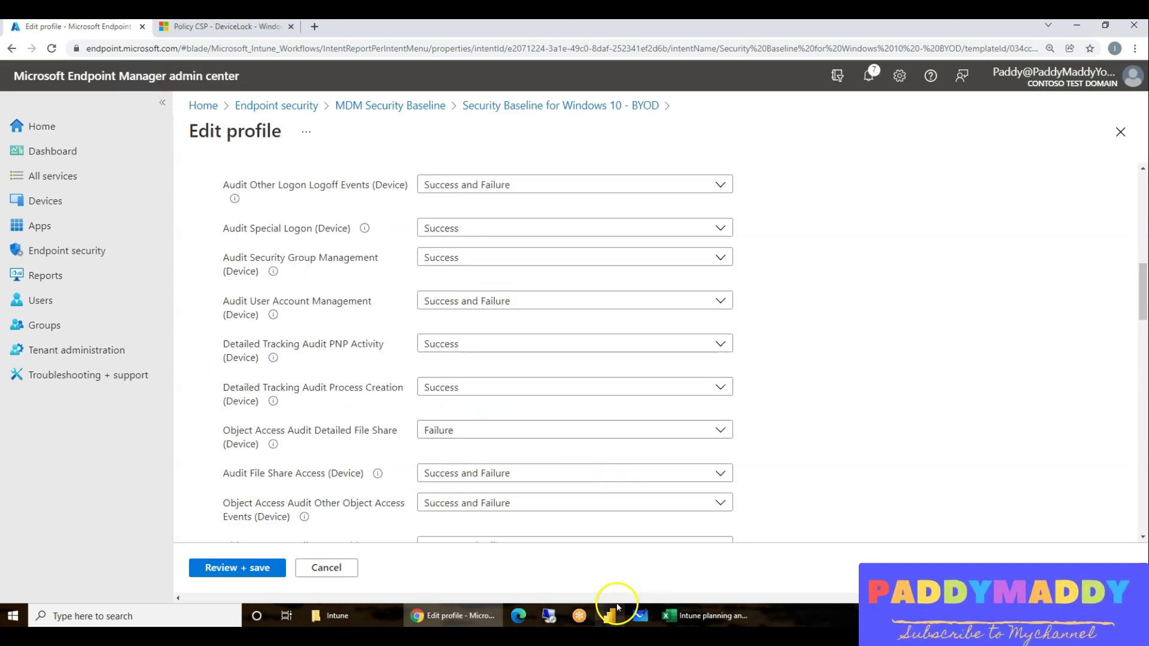
Switch to Excel and look through all recommended configurations in the WindowsSecuritySettingsNOV-BYOD sheet.
left_click(706, 616)
scroll(397, 357, "down", 15)
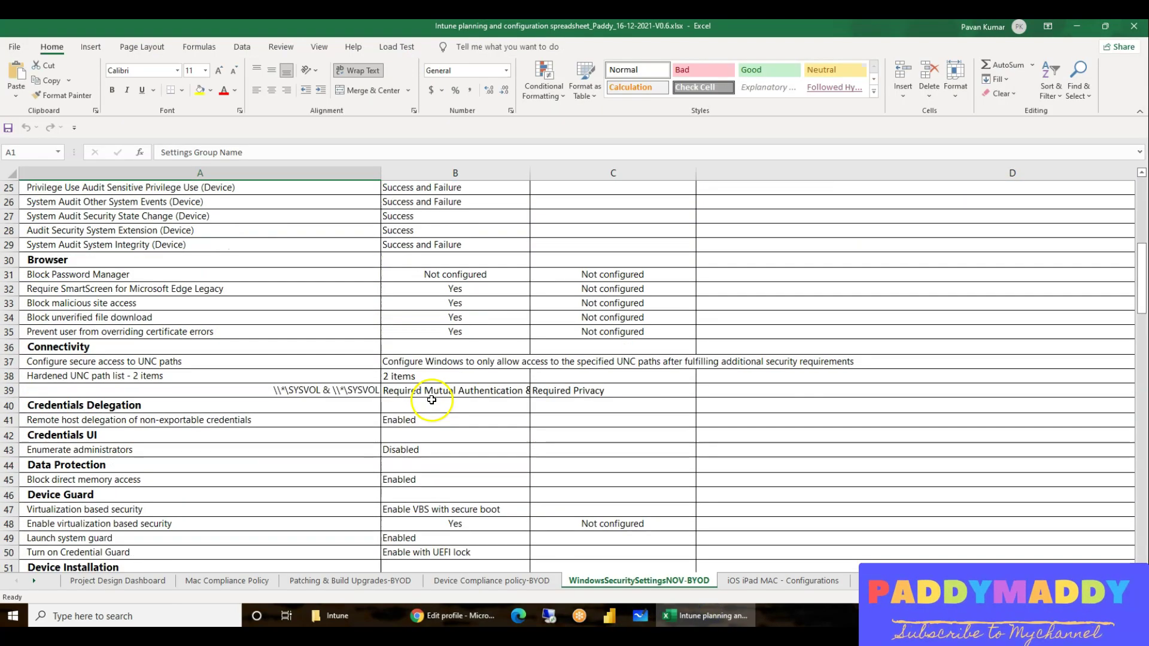
scroll(432, 399, "down", 17)
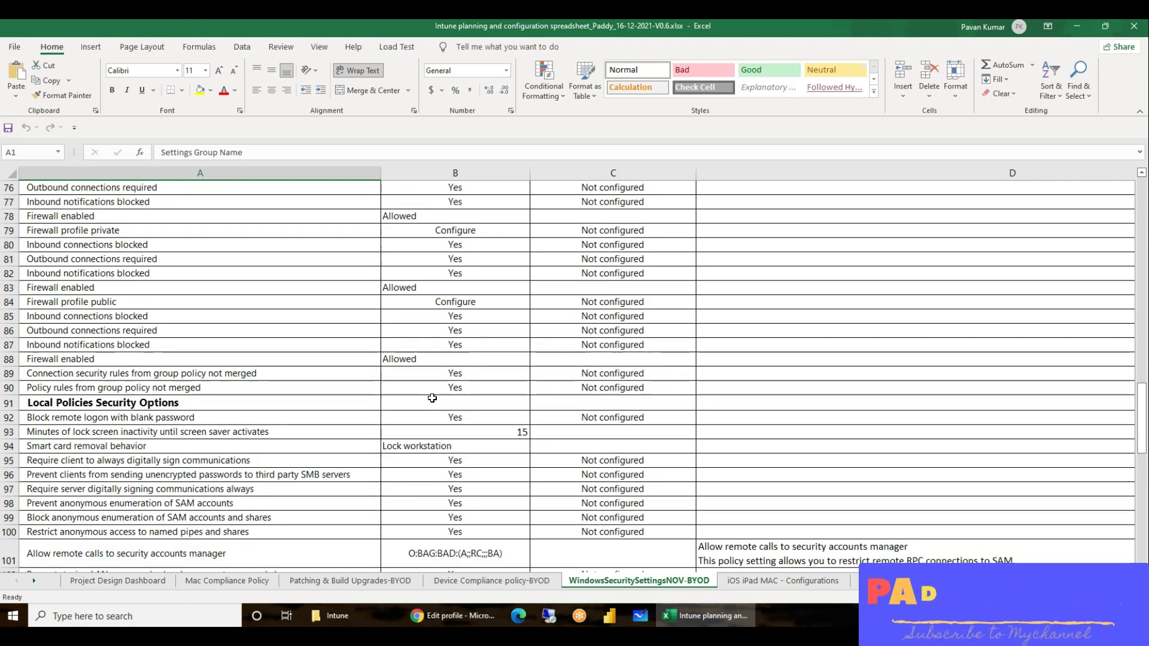
scroll(444, 408, "down", 15)
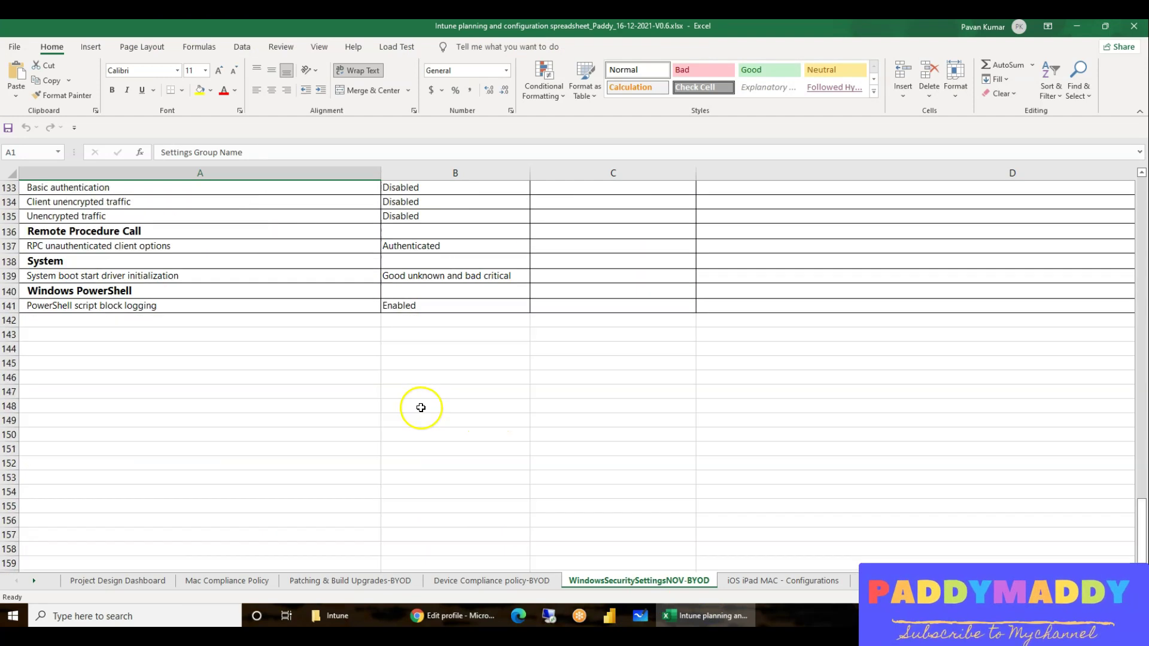
scroll(426, 410, "up", 8)
scroll(426, 411, "up", 20)
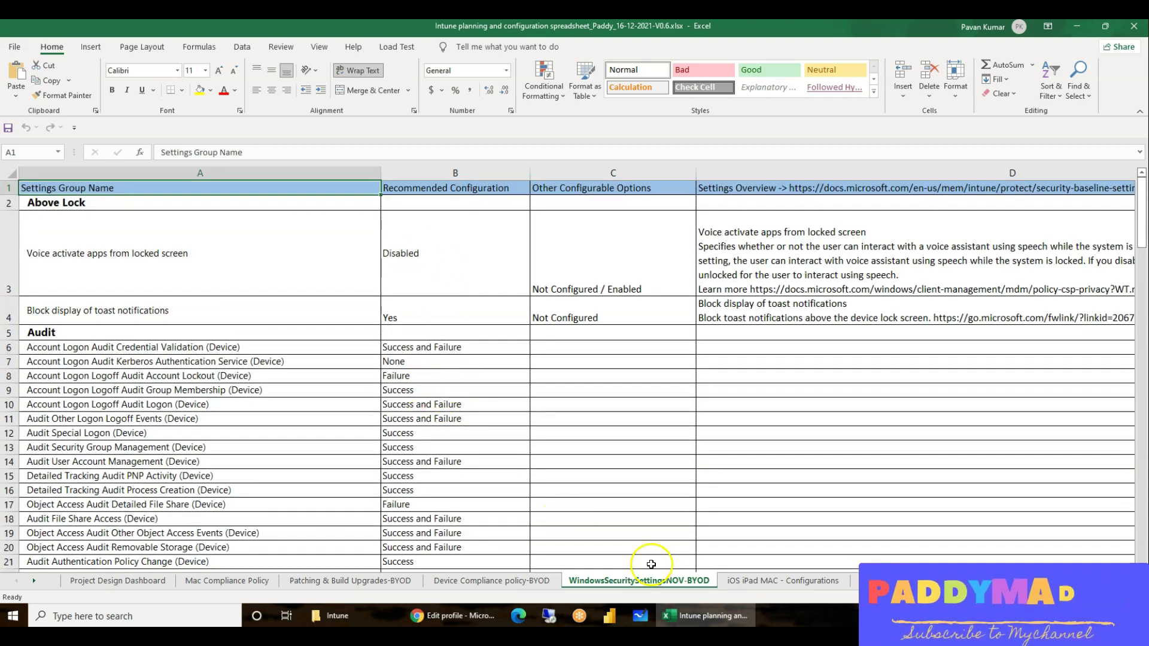
Return to Chrome, review the BYOD profile's configuration summary, save the profile, and dismiss the notification.
left_click(702, 615)
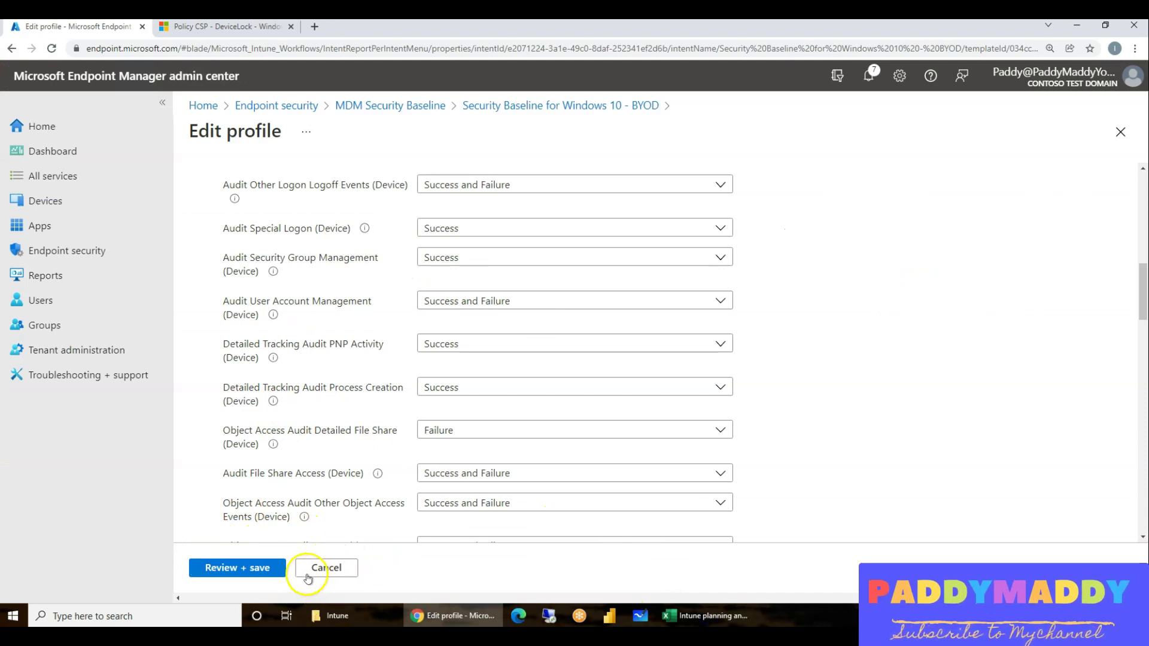
left_click(251, 568)
left_click_drag(226, 222, 388, 334)
left_click_drag(248, 193, 395, 431)
left_click(222, 569)
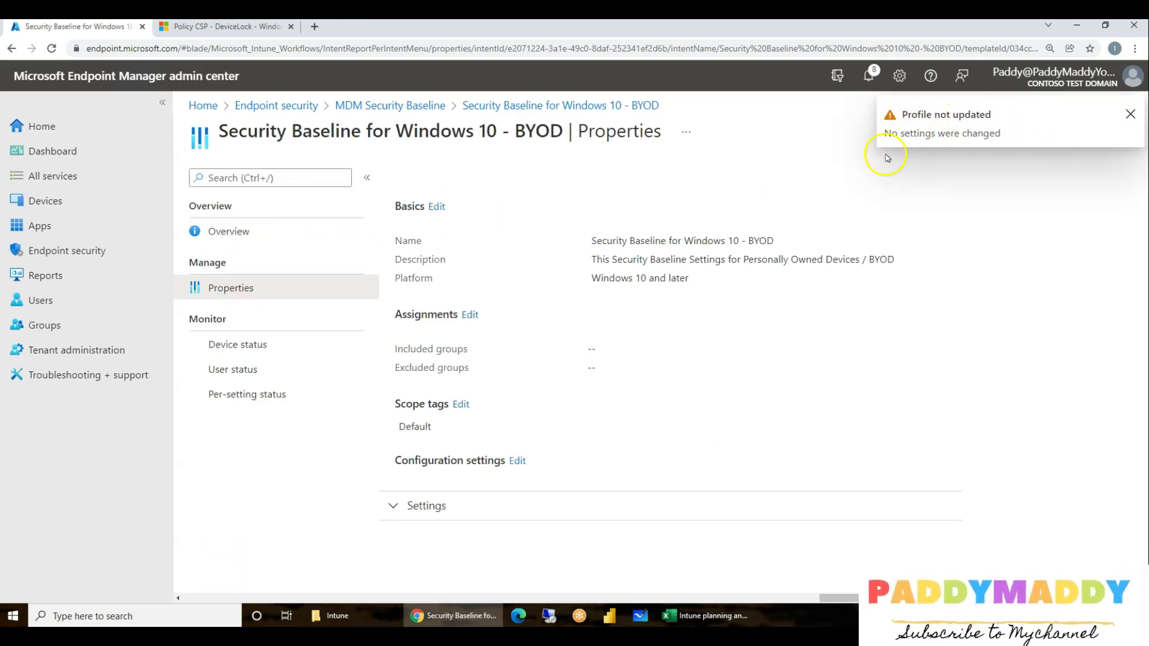
left_click(1131, 114)
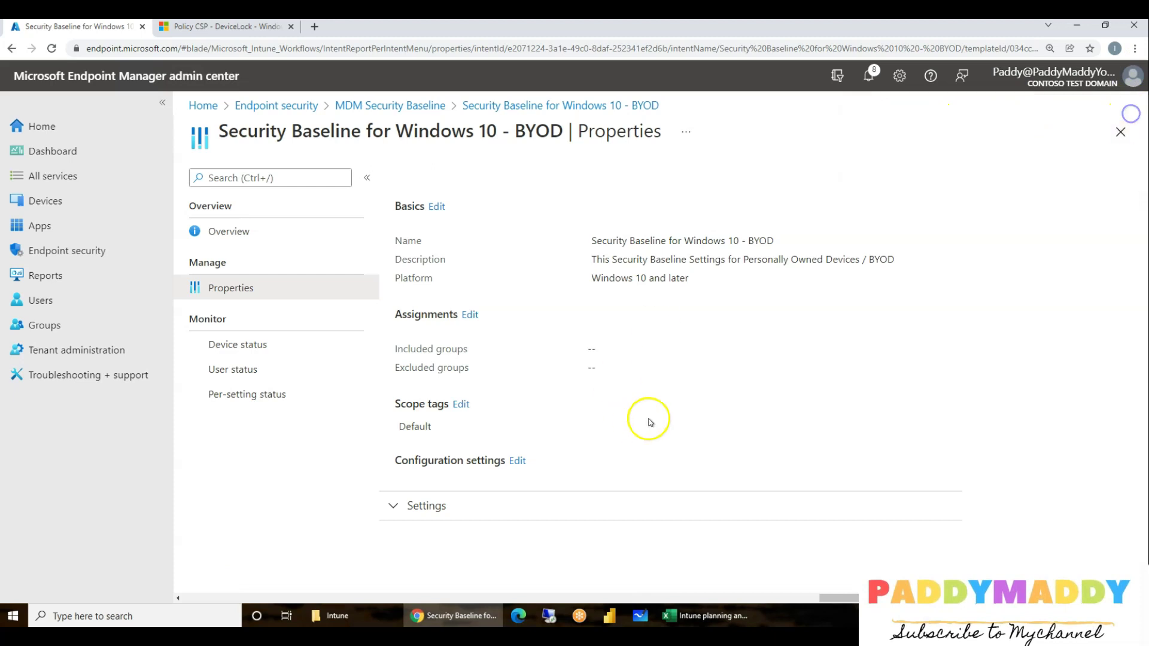
Expand the settings in the BYOD profile's properties and look through the setting categories.
left_click(557, 506)
scroll(757, 389, "down", 15)
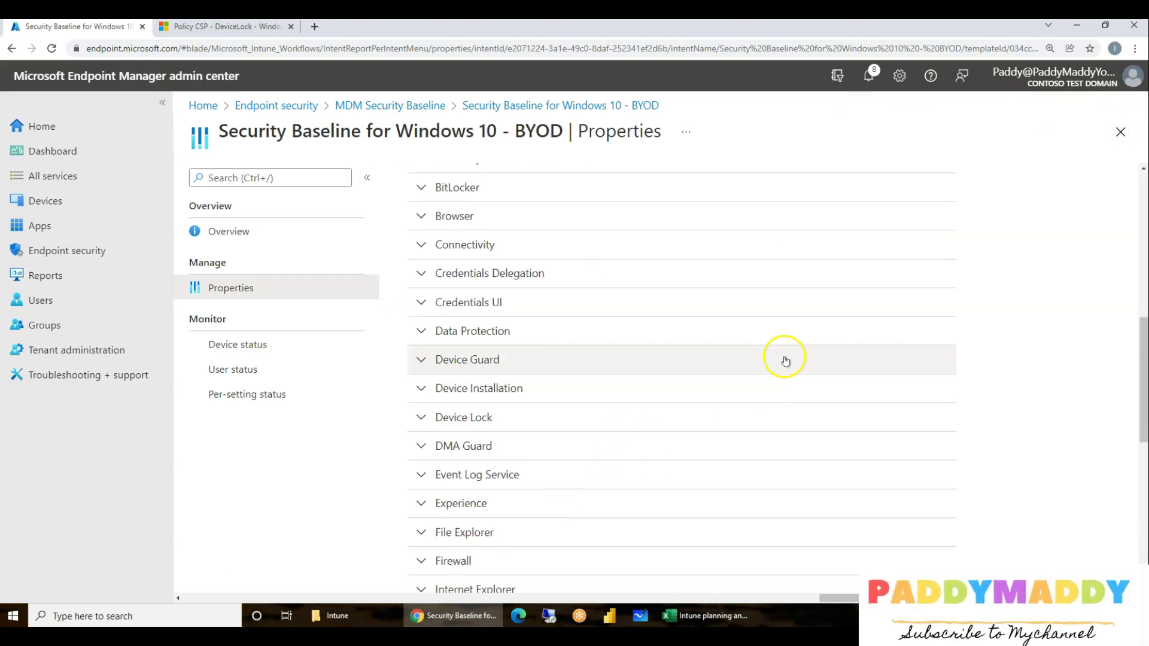
scroll(805, 398, "up", 15)
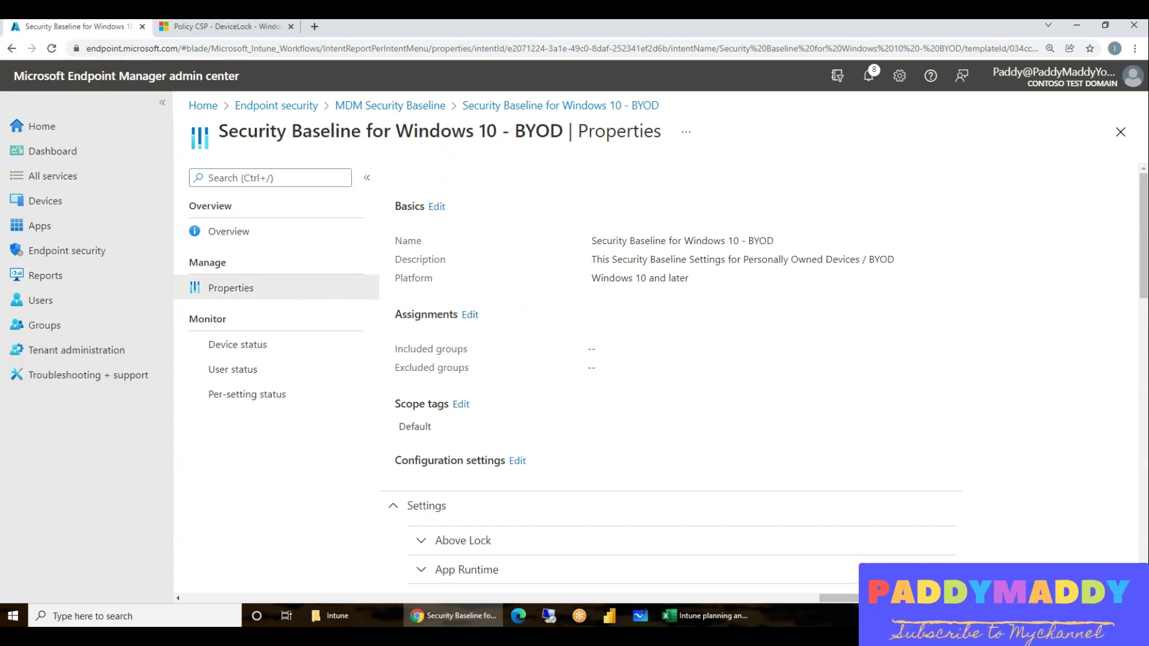
Start a Security group named All BYOD Devices with the description This group contains the devices that are owned by End users - Personally Owned Devices.
left_click(45, 325)
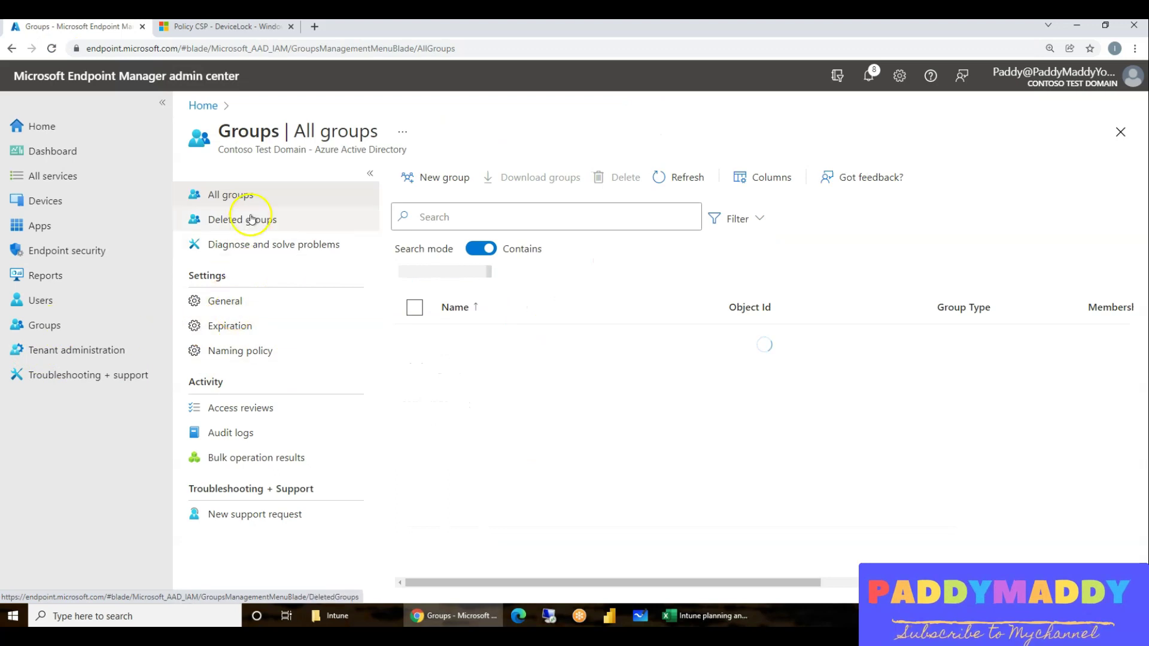
left_click(465, 187)
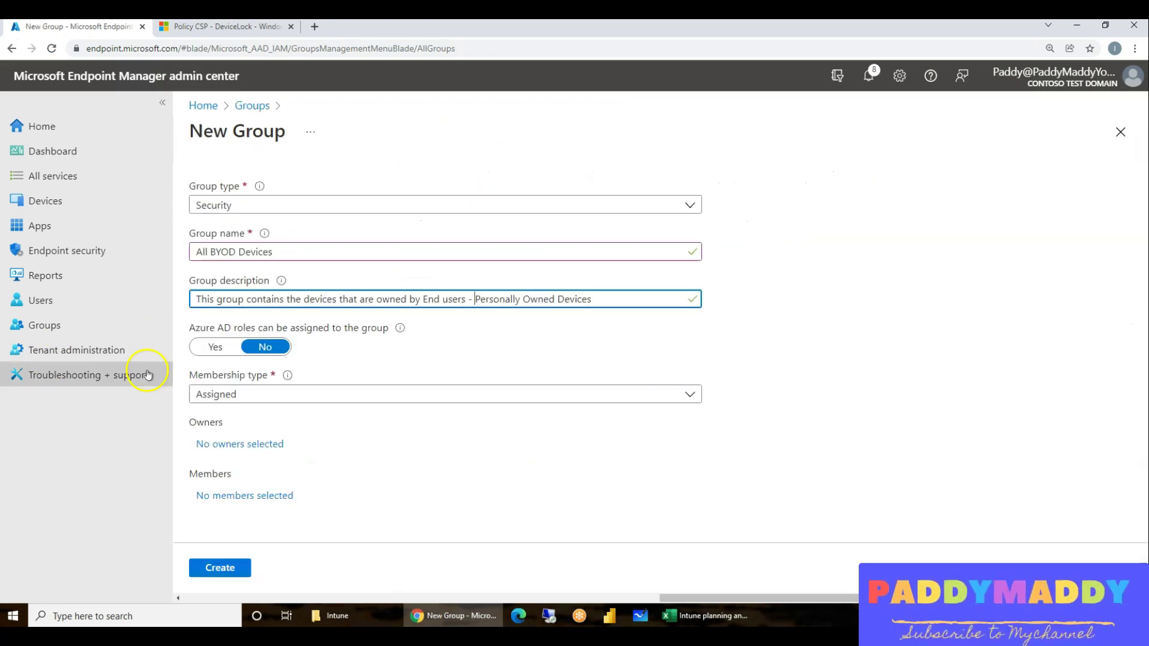
left_click(291, 254)
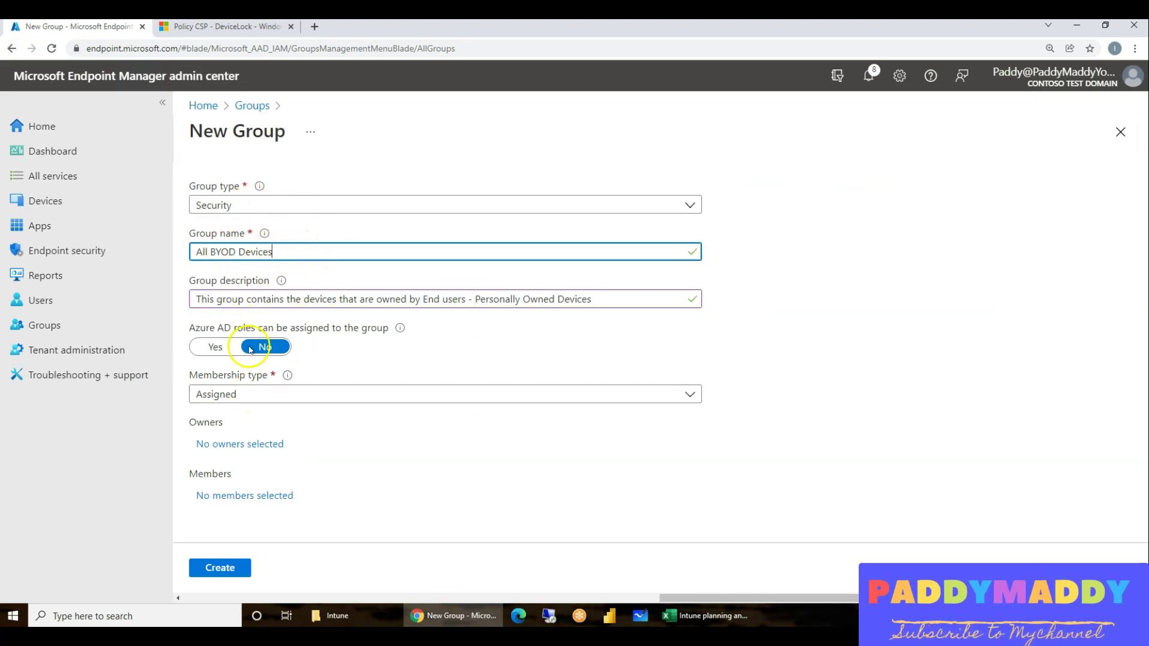
Set the new group's membership type to Dynamic Device.
left_click(252, 492)
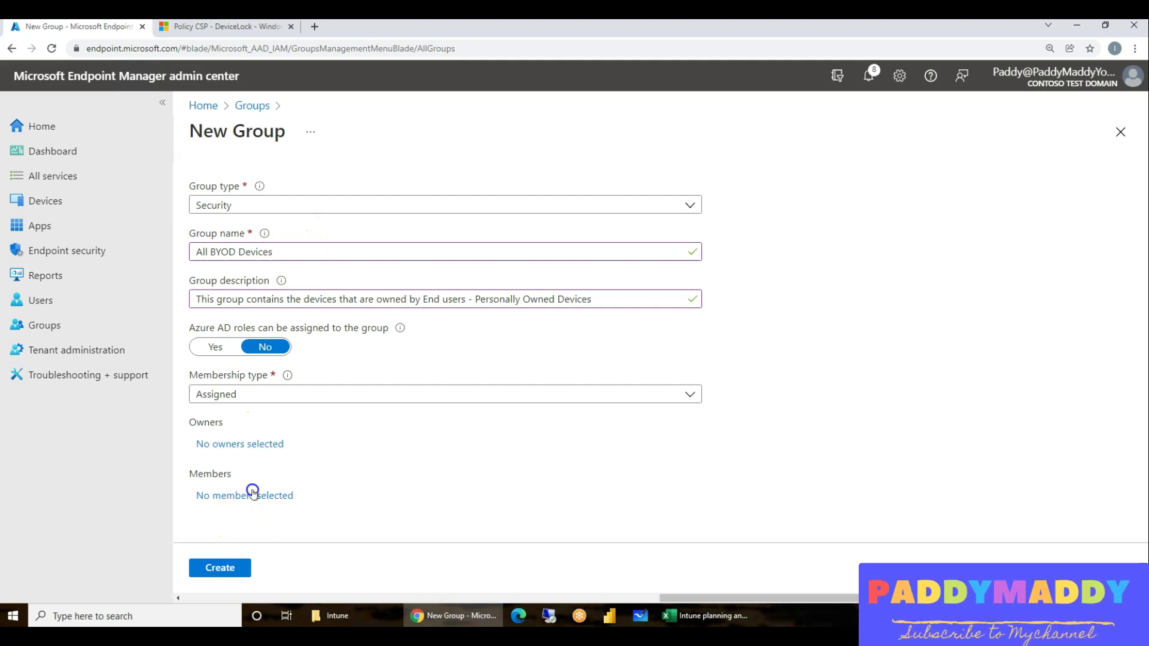
left_click_drag(253, 492, 249, 405)
left_click(243, 395)
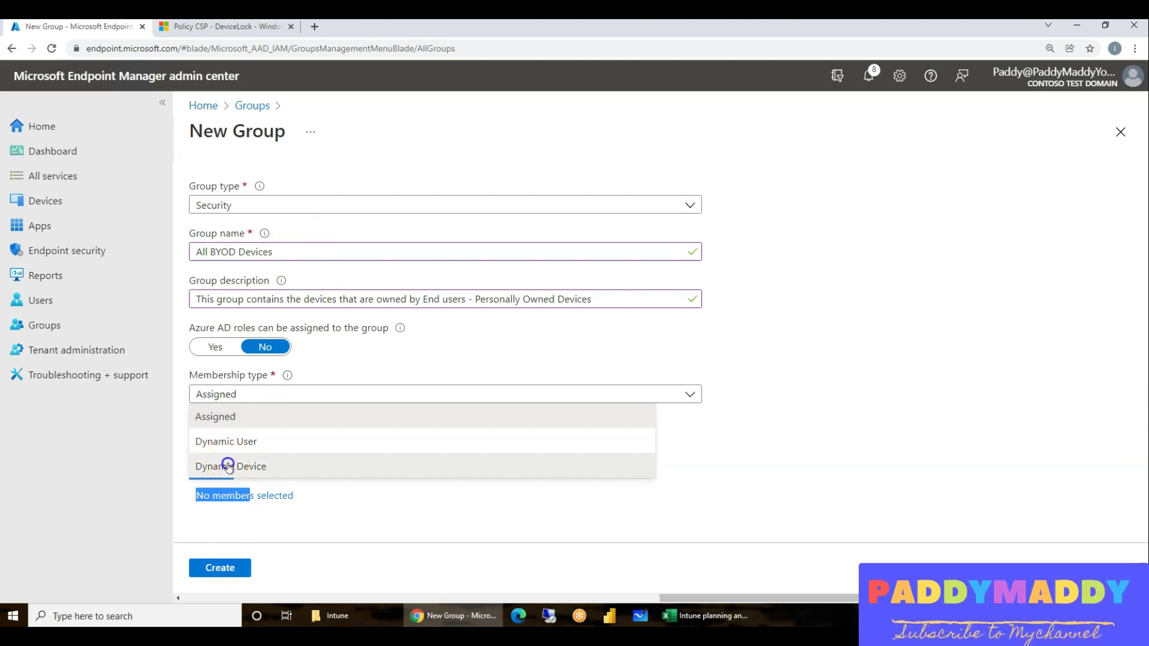
left_click(228, 466)
Add a dynamic device query to the group with the rule deviceOwnership Equals Personal.
left_click(261, 496)
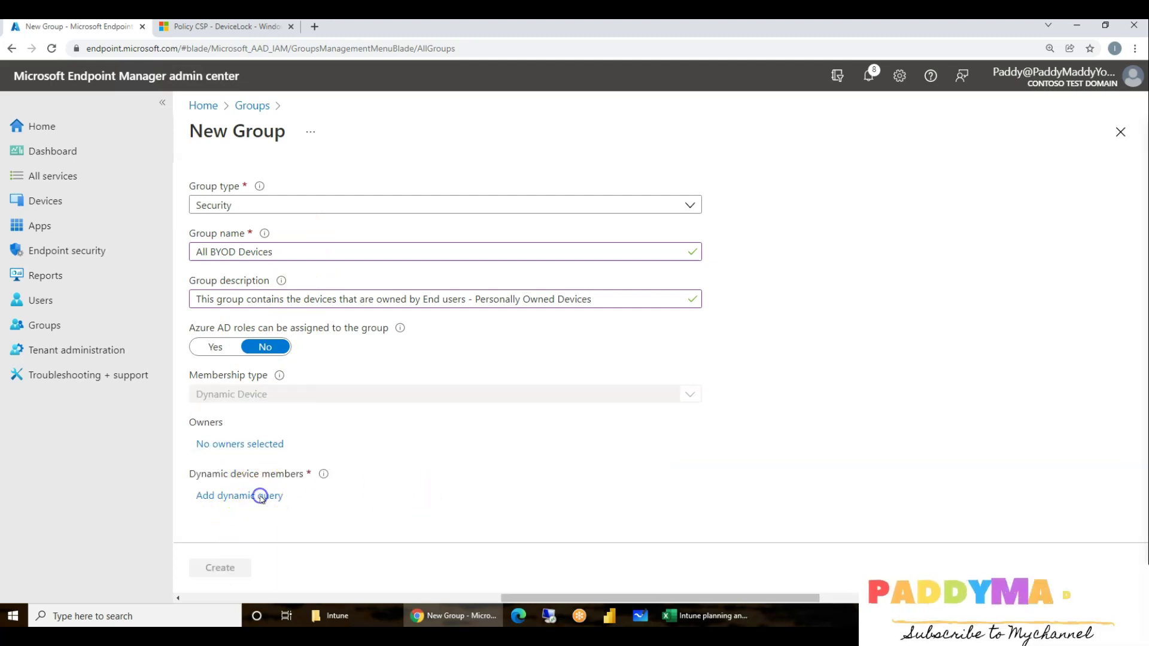
left_click(415, 308)
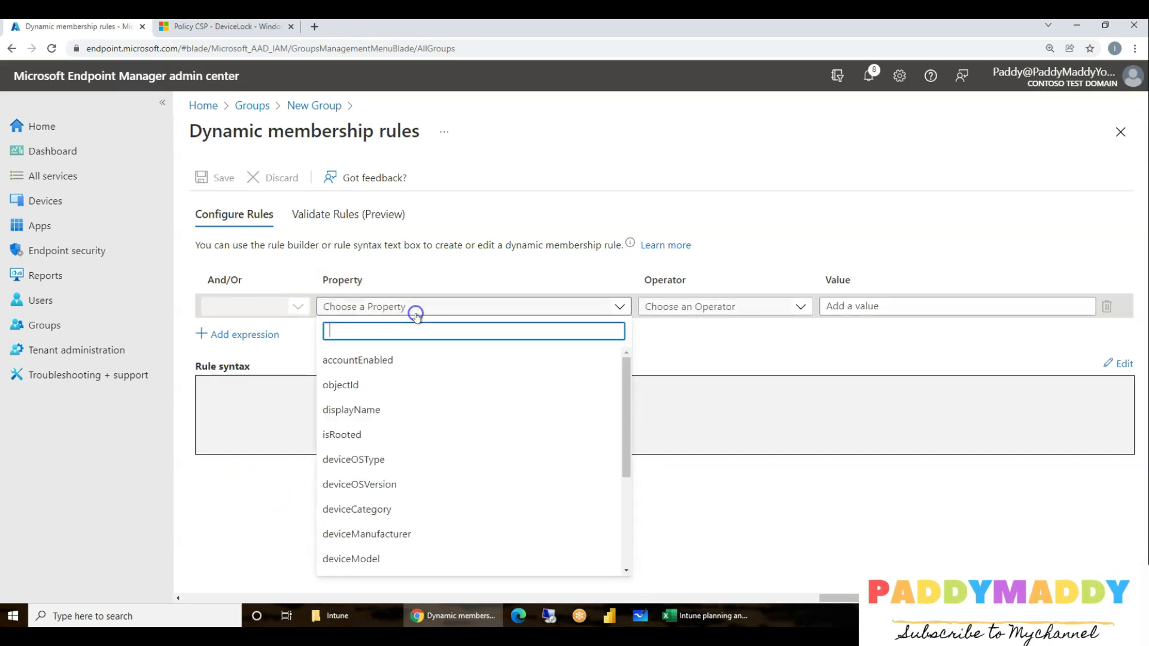
scroll(418, 522, "down", 2)
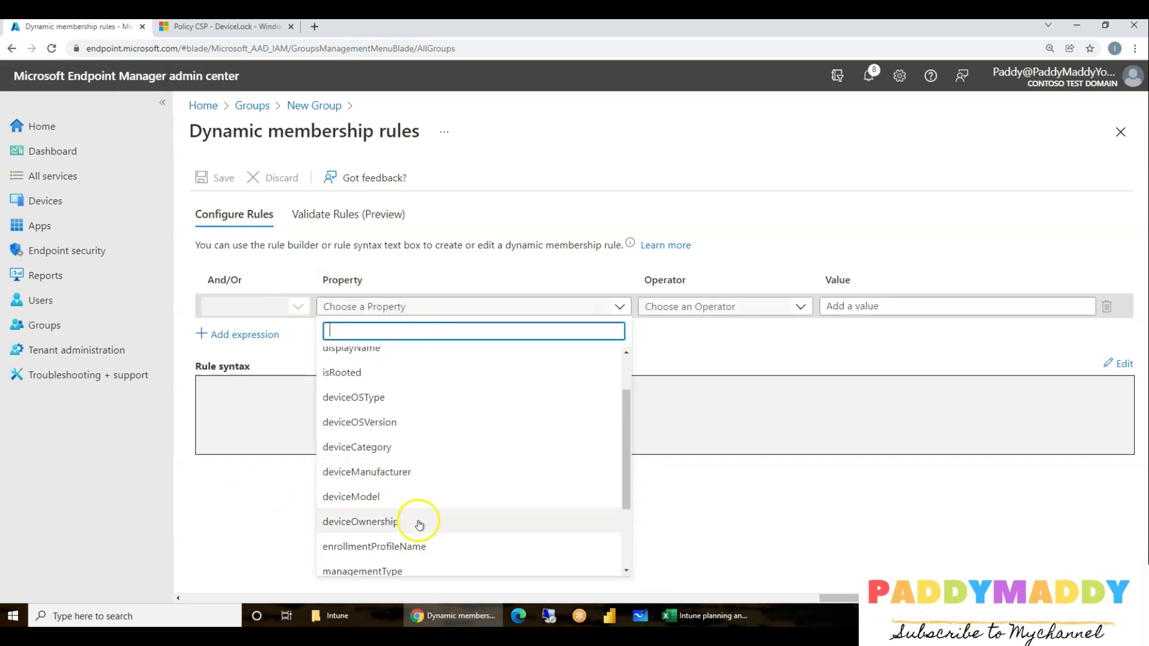
left_click(388, 459)
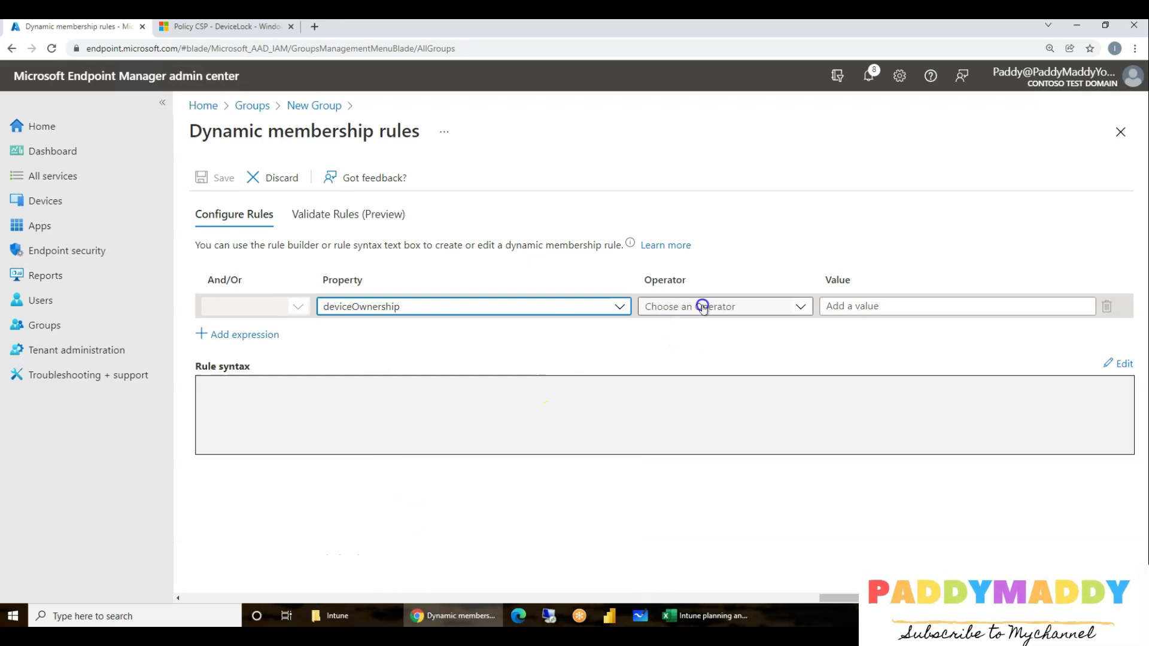
left_click(702, 306)
left_click(665, 461)
left_click(871, 305)
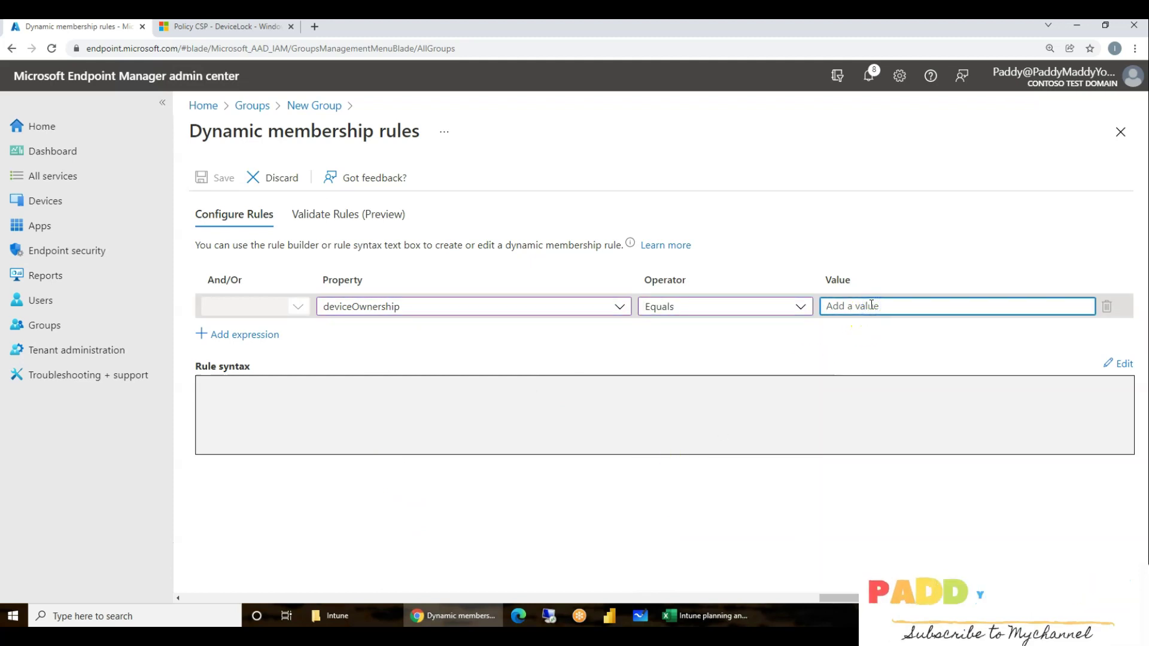
type("Personal")
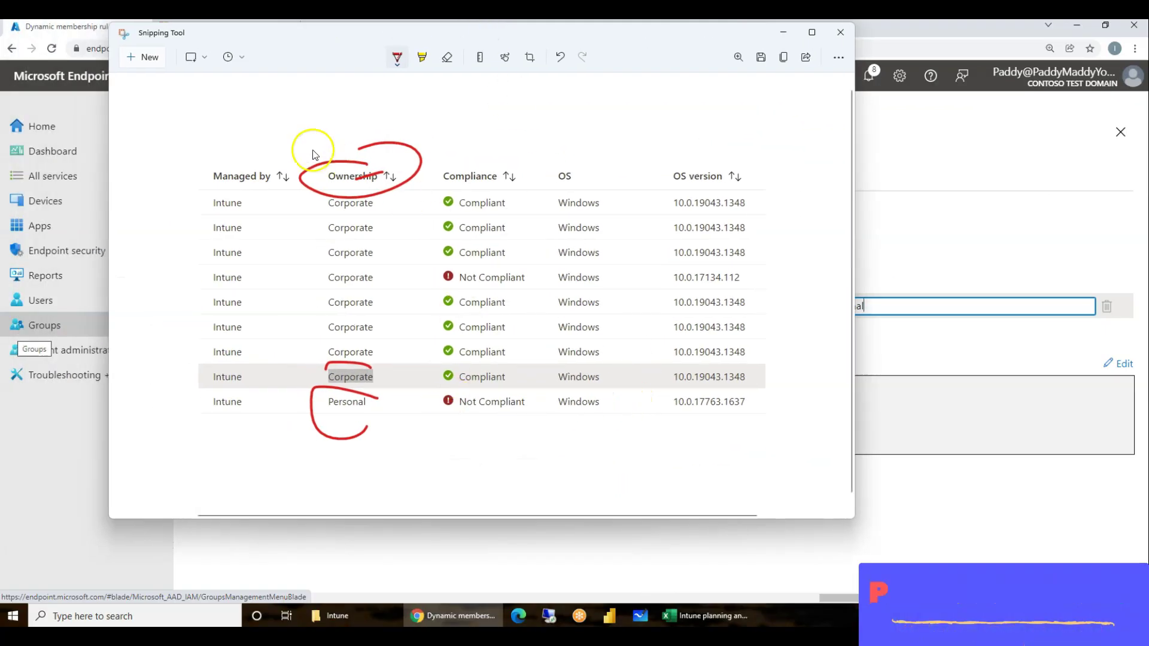
Switch to Snipping Tool, mark the Personal ownership value in the device list capture, and return to the membership rule in Chrome.
mouse_move(368, 401)
left_mouse_down()
mouse_move(308, 423)
mouse_move(366, 420)
left_mouse_up()
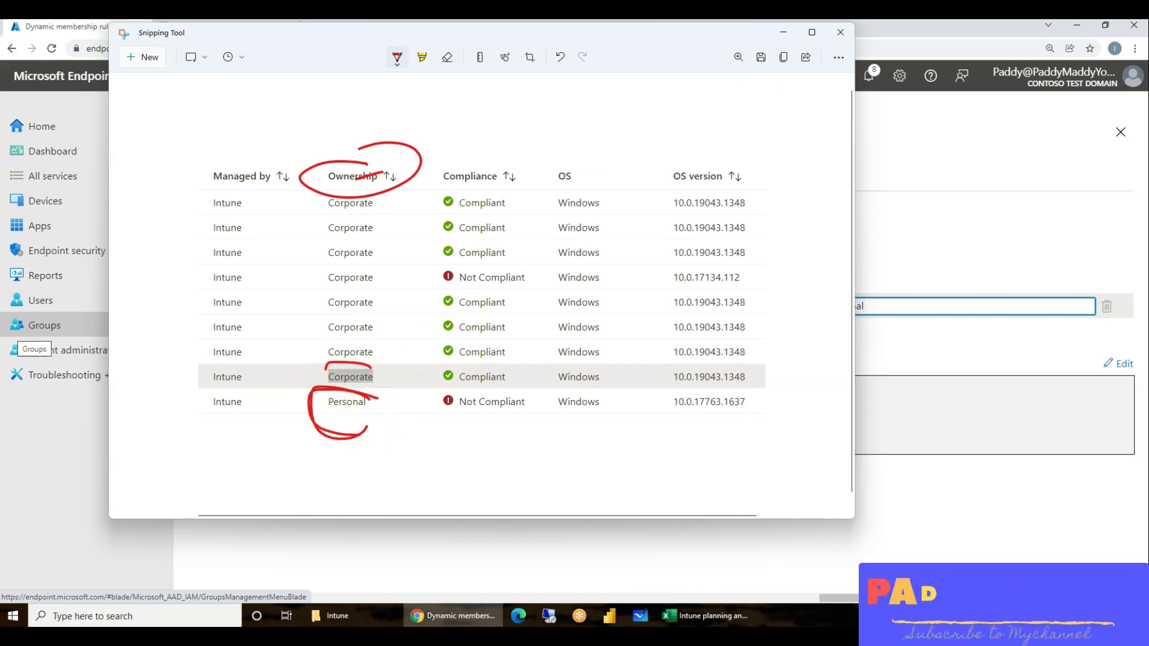
left_click(783, 31)
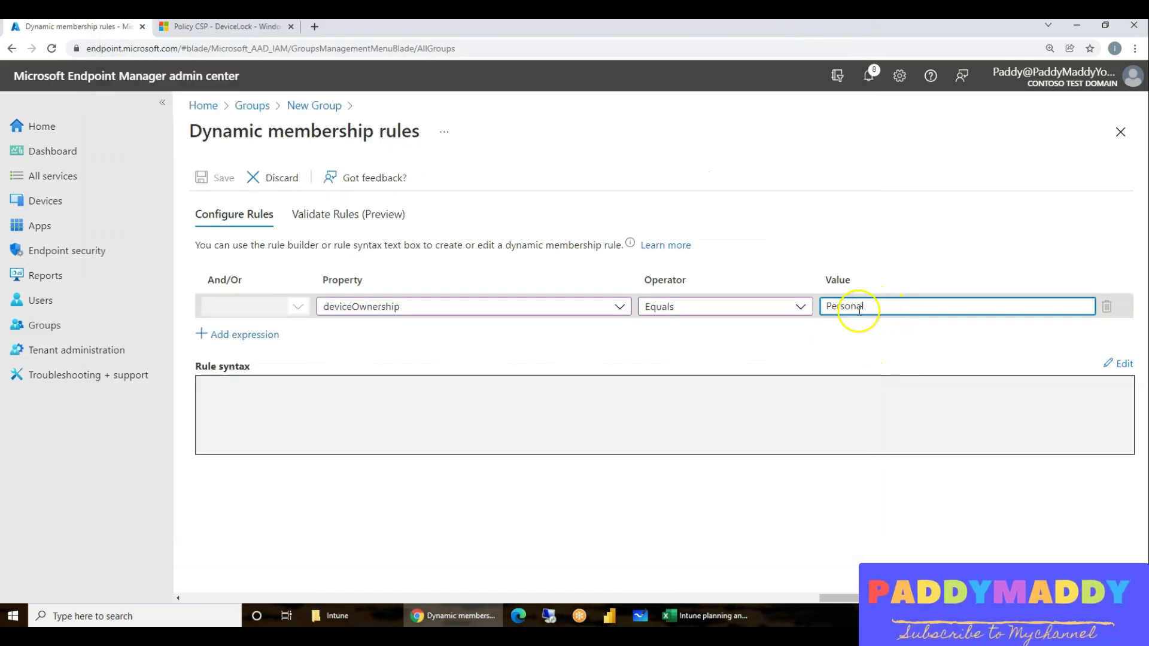
Confirm the Personal value, highlight the generated rule syntax, and save the dynamic membership rule.
left_click(991, 417)
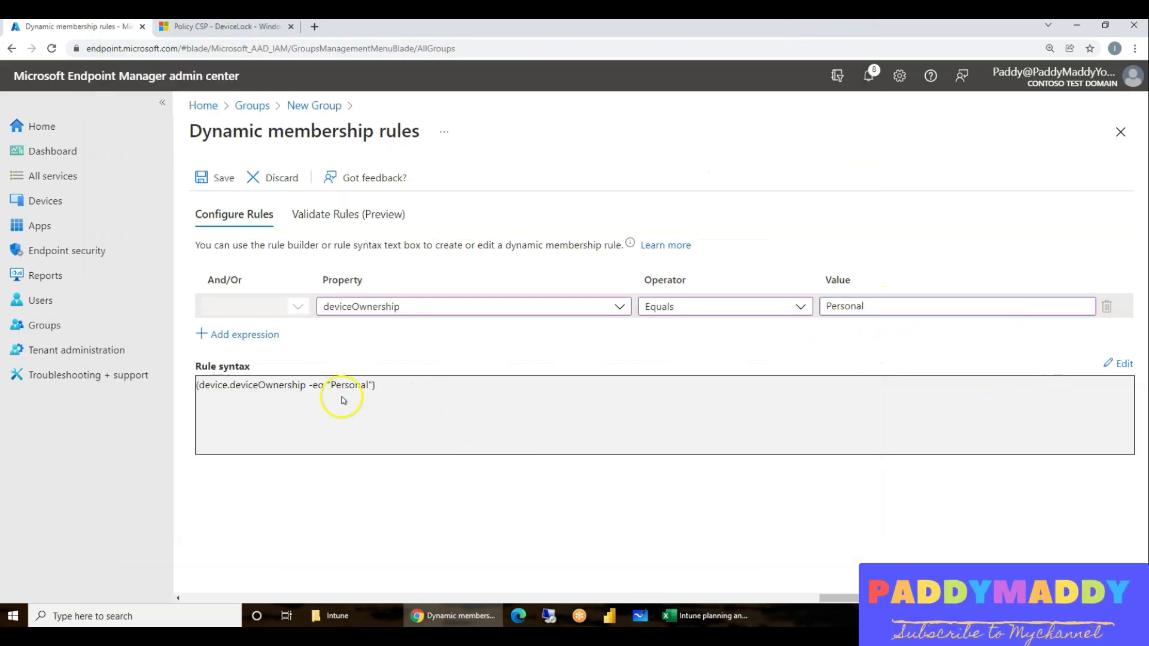
left_click_drag(376, 385, 197, 387)
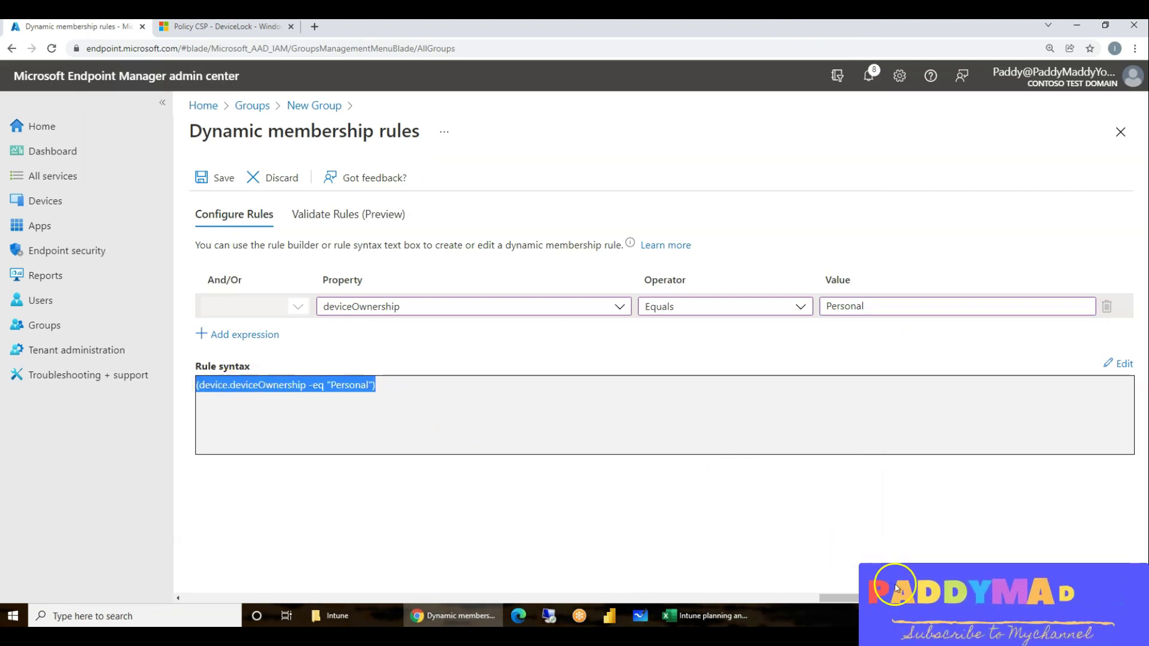
left_click(344, 180)
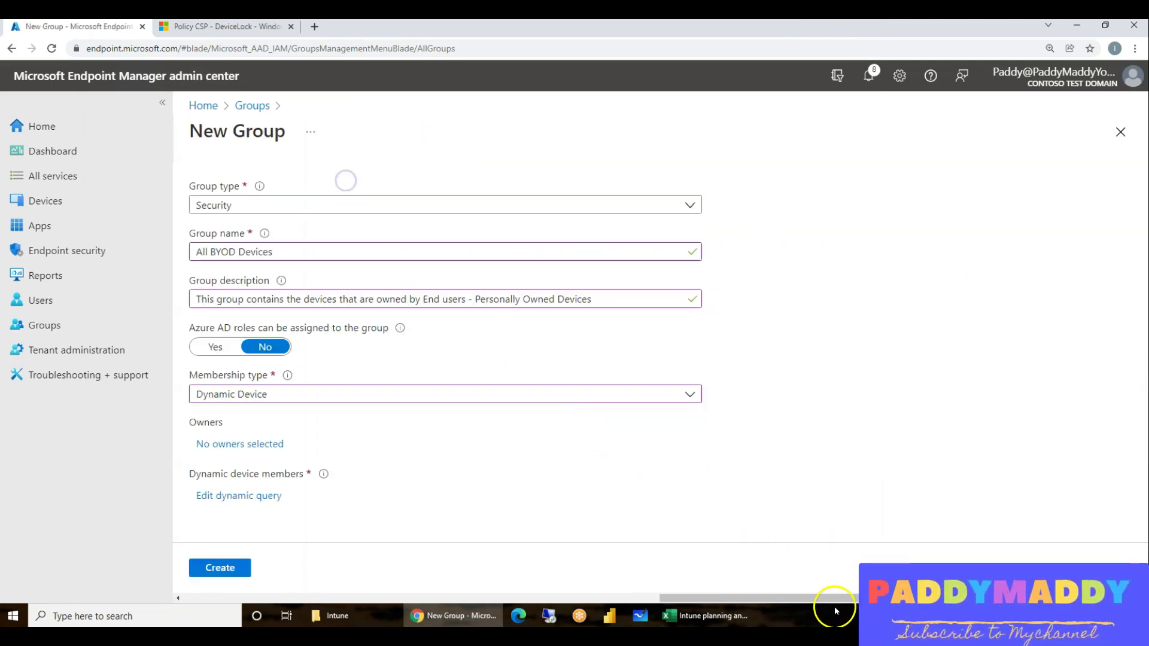
Create the All BYOD Devices group and copy its name.
left_click(449, 566)
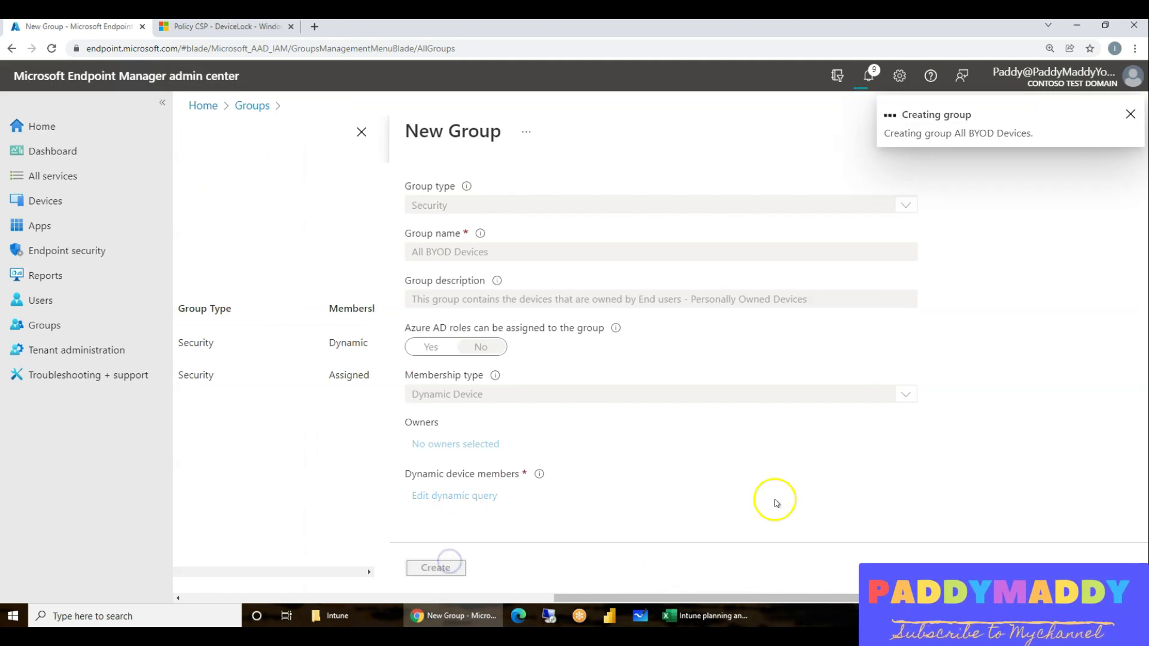
left_click_drag(489, 252, 413, 258)
key("ctrl+c")
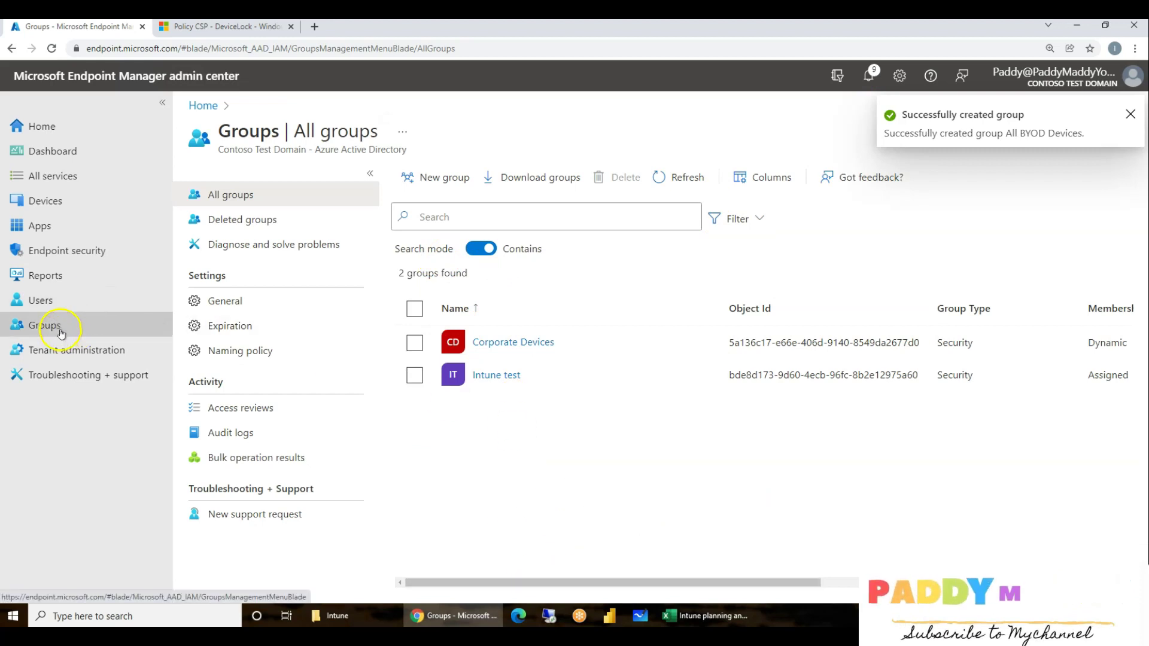
Open the properties of the Security Baseline for Windows 10 - BYOD profile from the endpoint security baselines.
left_click(64, 260)
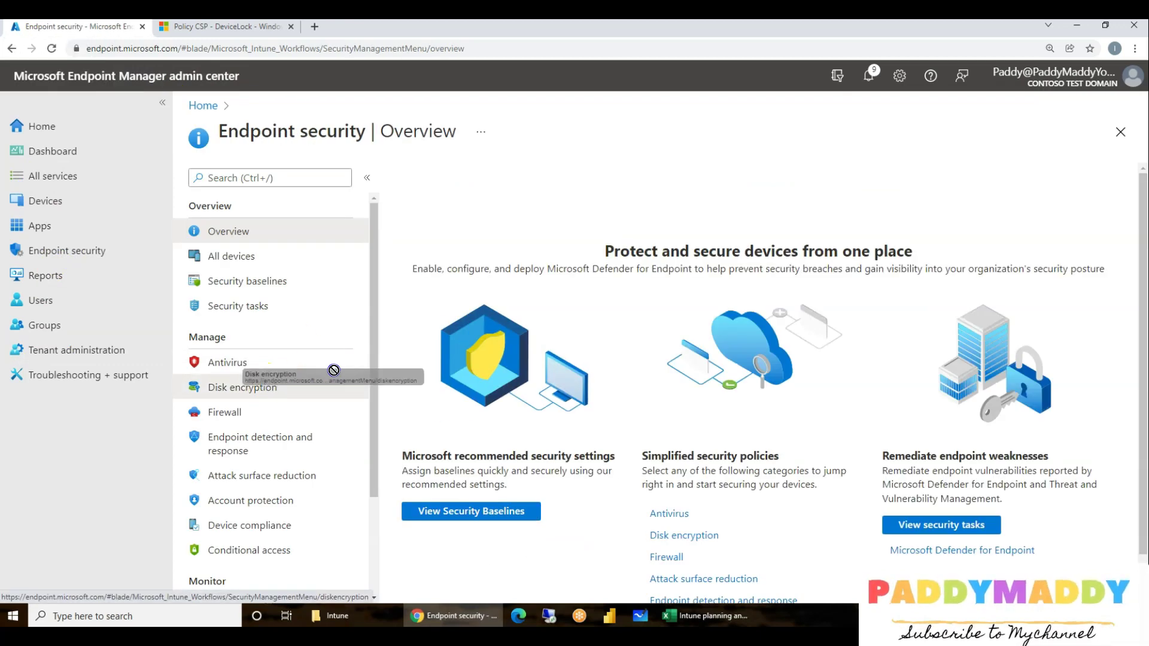
left_click(264, 282)
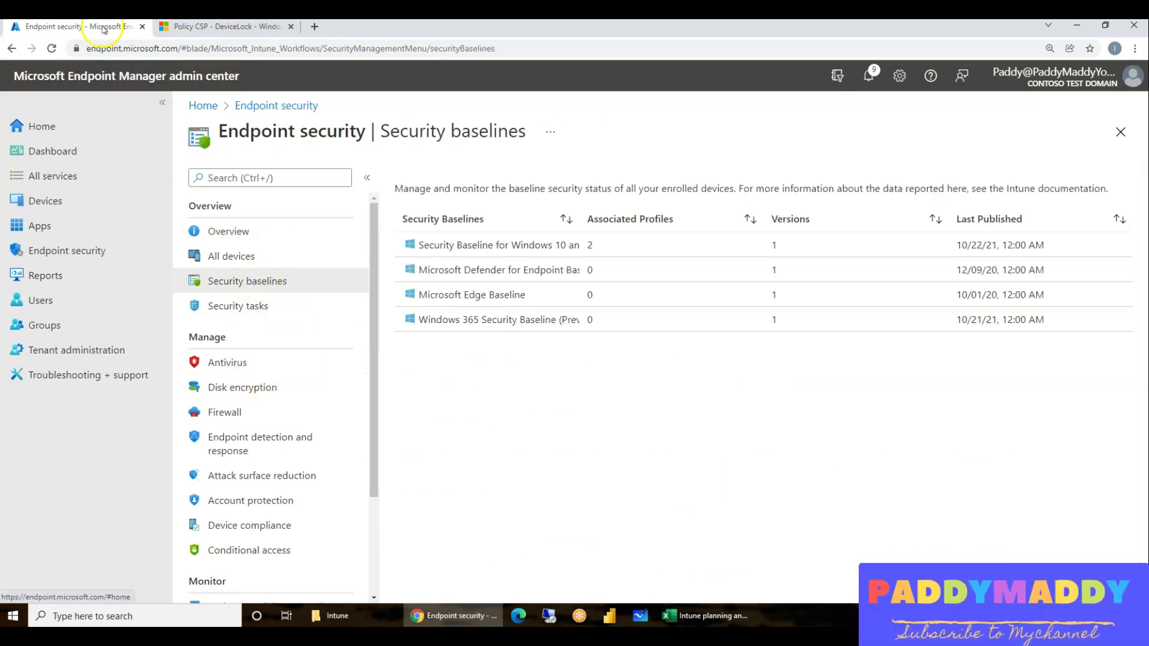
left_click_drag(500, 244, 685, 239)
left_click(506, 251)
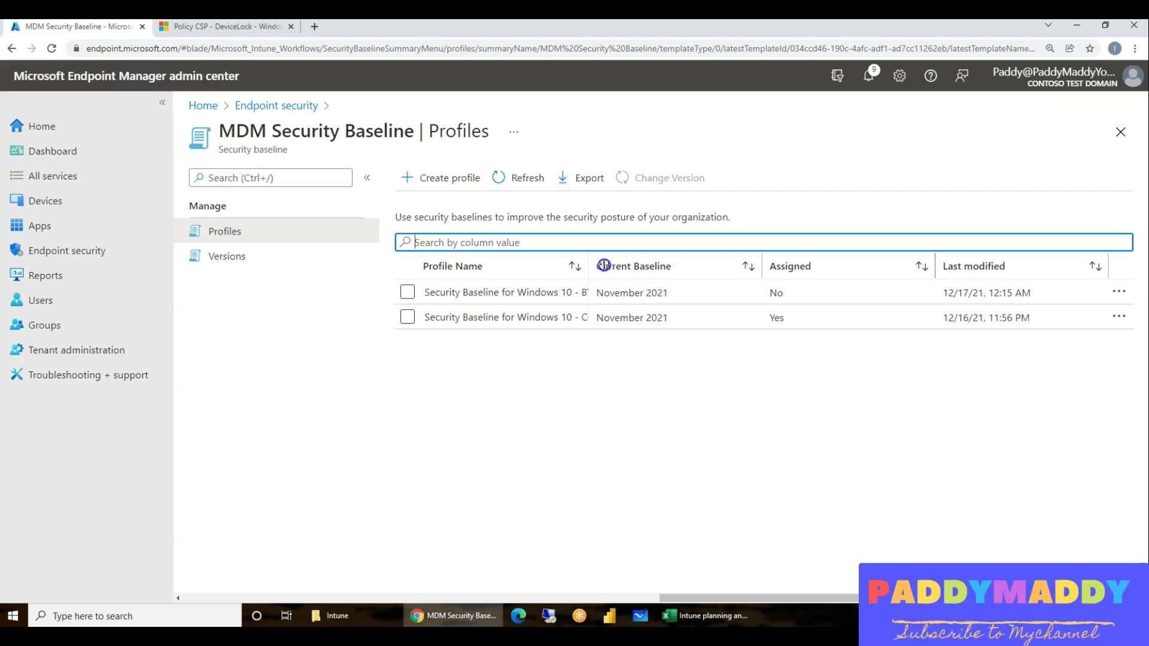
left_click(569, 293)
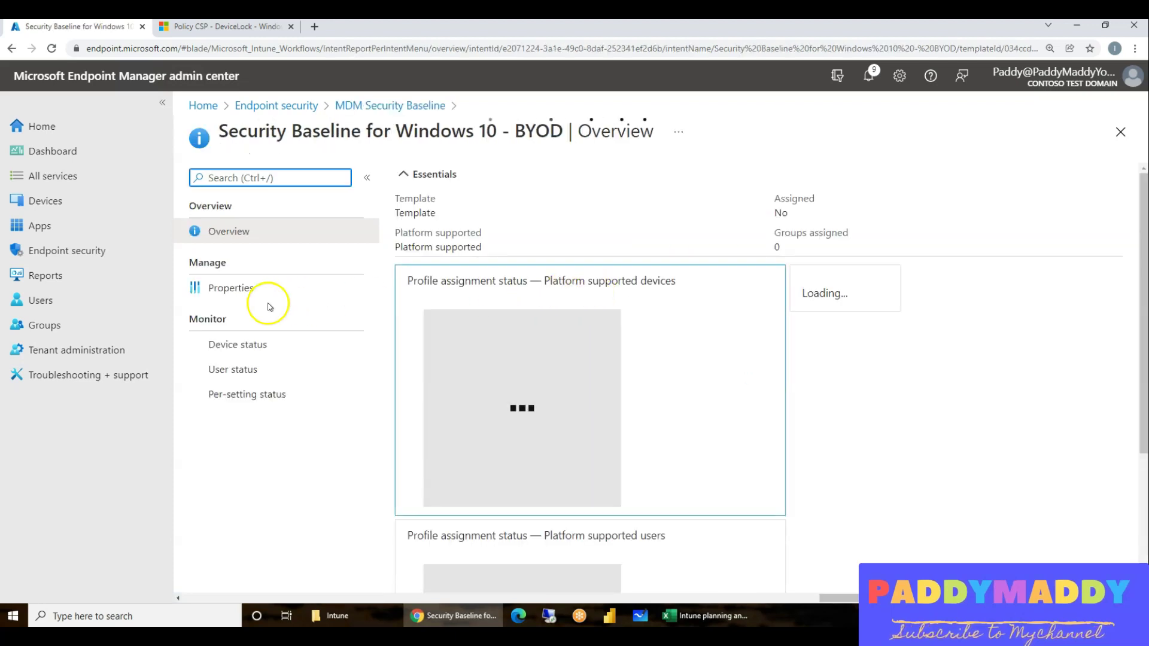
left_click(245, 289)
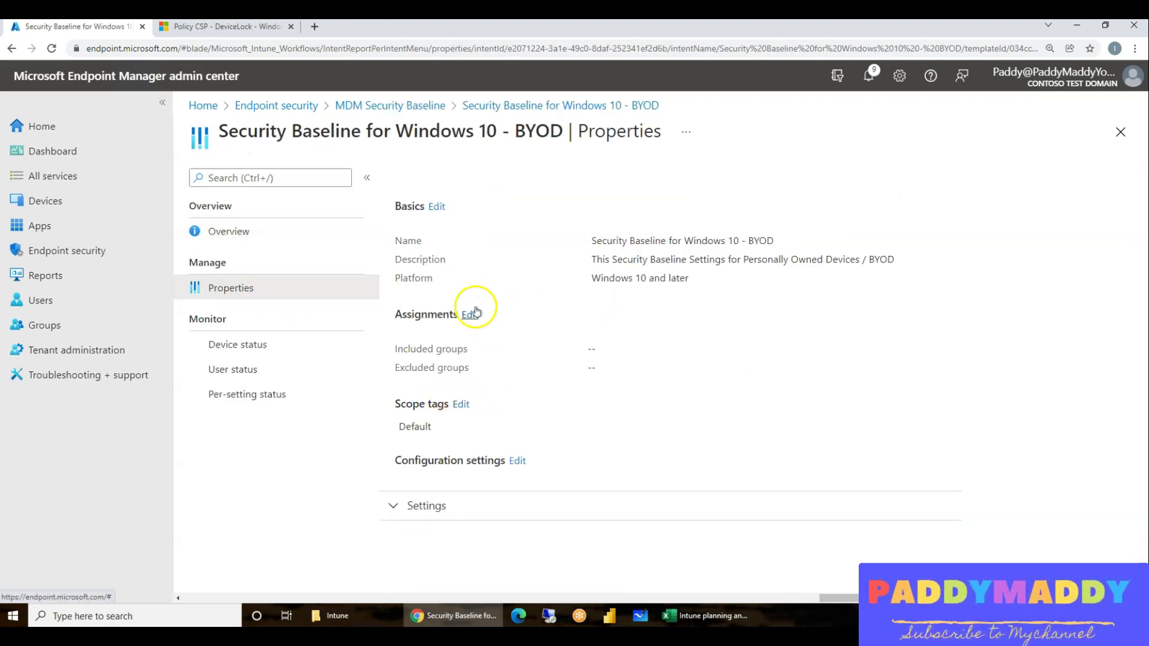
Assign the BYOD security baseline to the included group All BYOD Devices and save the profile.
left_click(472, 314)
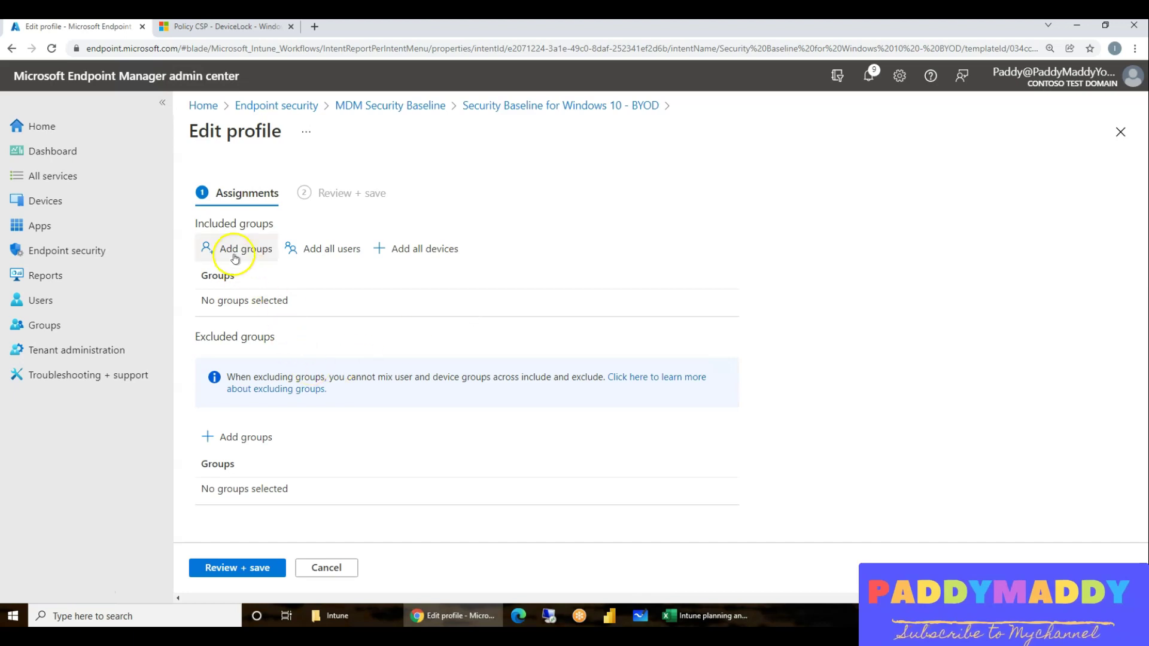
left_click(234, 259)
key("ctrl+v")
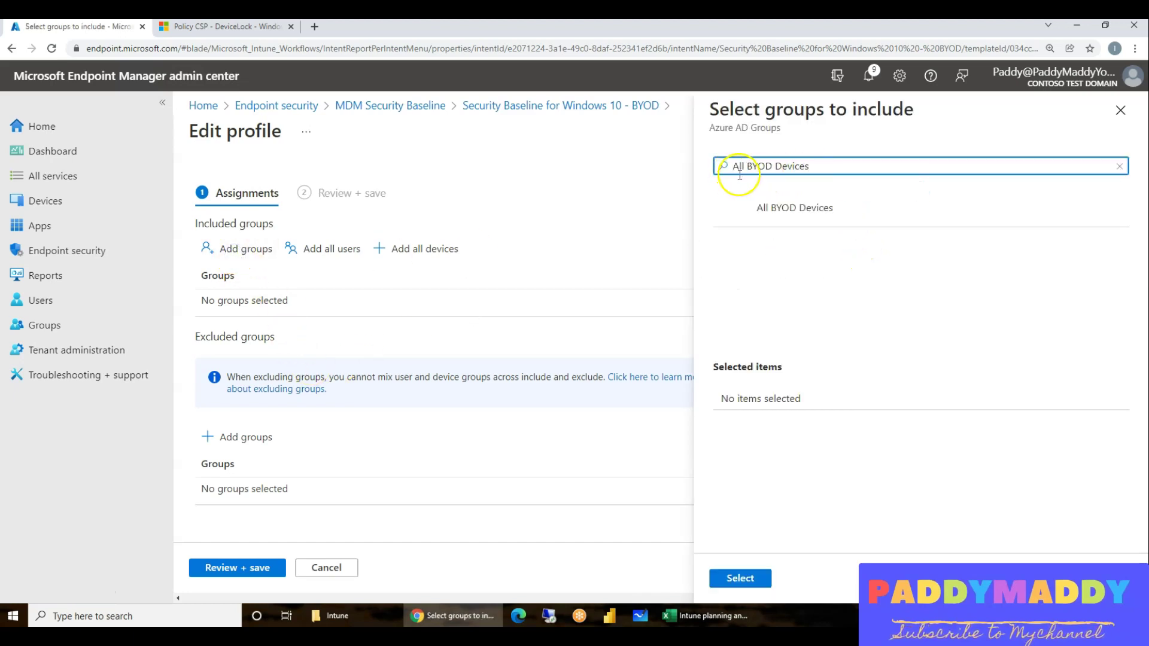
left_click(789, 218)
left_click(744, 574)
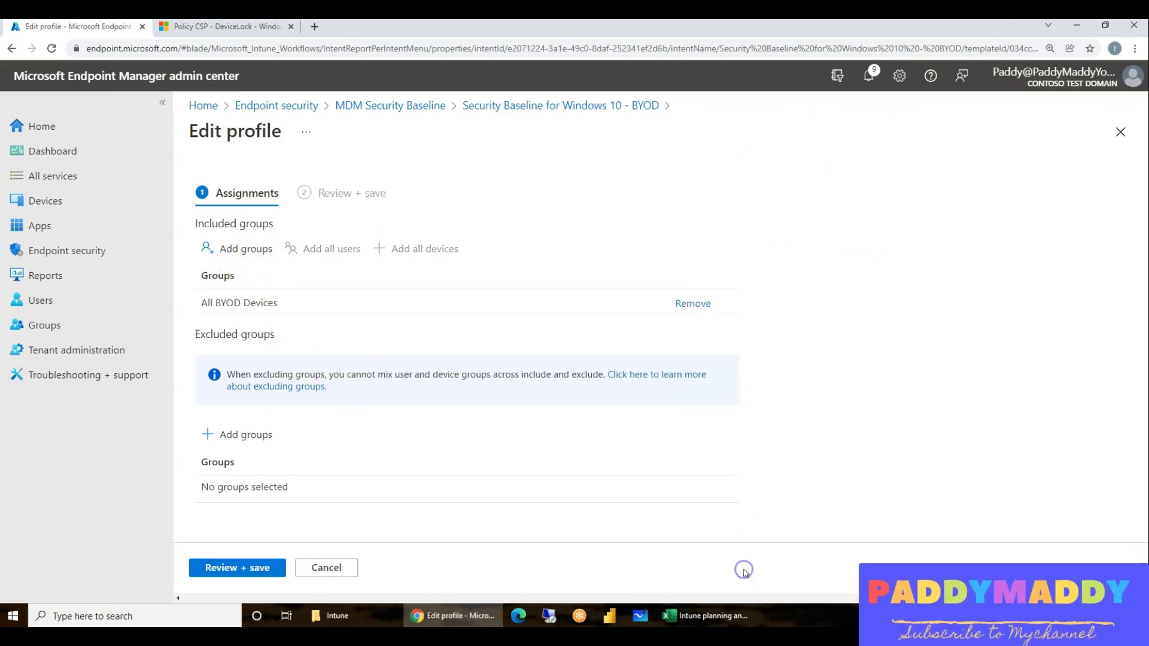
left_click(259, 566)
left_click(227, 569)
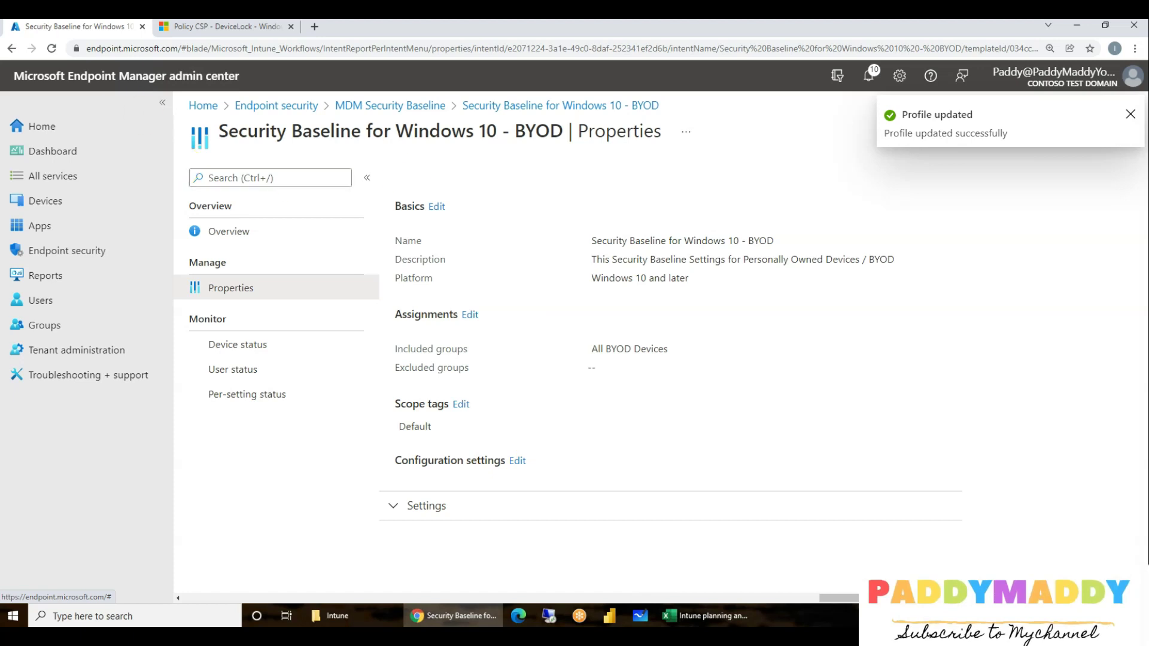
Switch to Excel and highlight the Windows Security Baseline COD and BYOD entries on the Project Design Dashboard sheet.
left_click(704, 616)
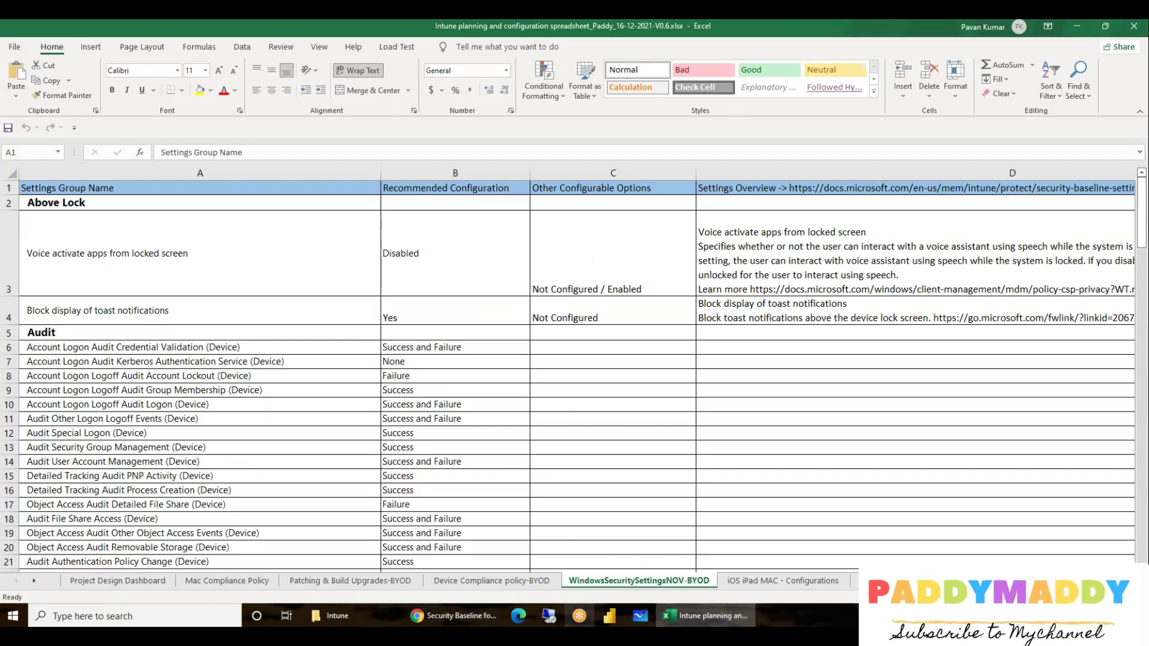
left_click(114, 580)
left_click_drag(892, 262, 898, 299)
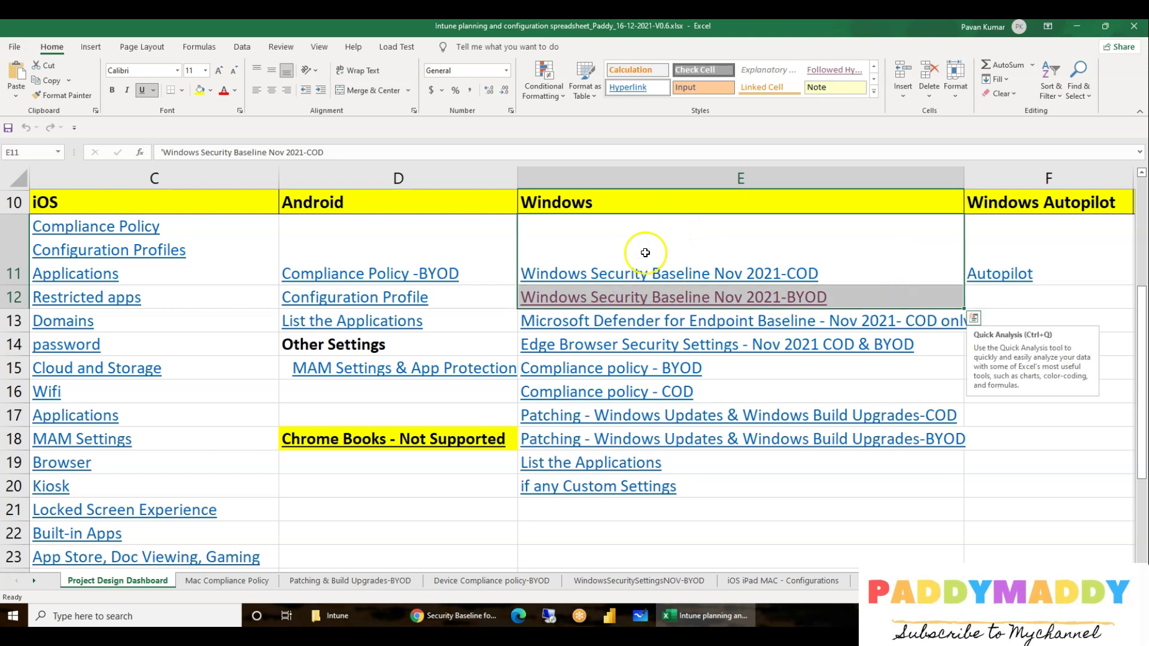
left_click(801, 518)
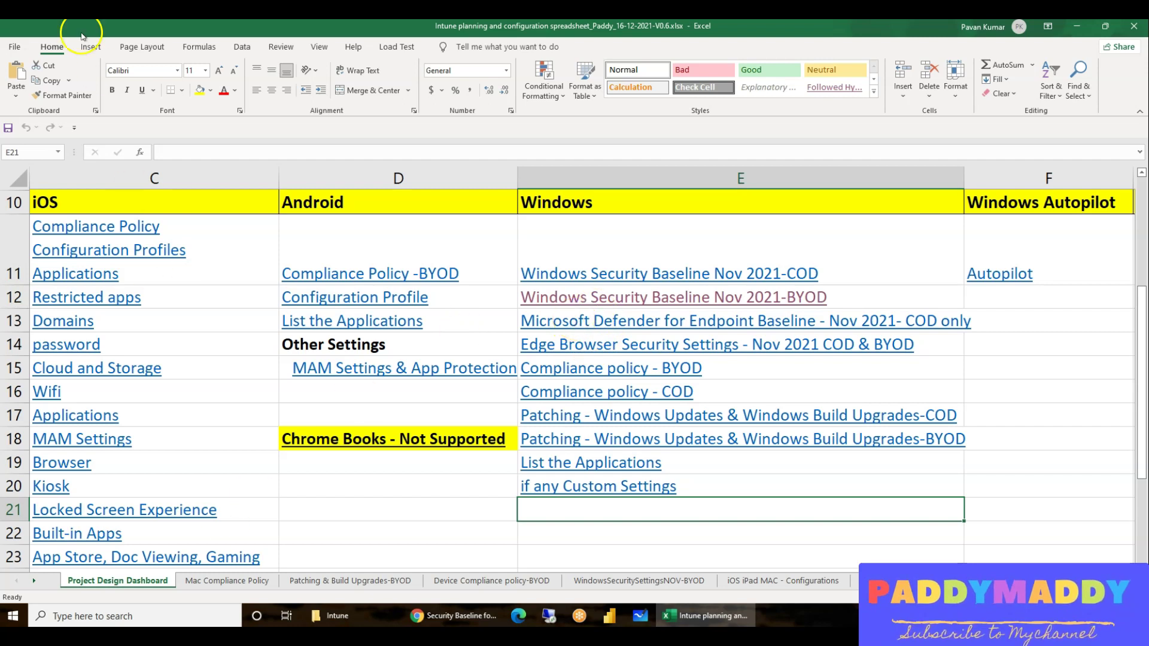
Copy the text Microsoft Defender for Endpoint Baseline - Nov 2021- COD only from the Windows column of the dashboard.
double_click(610, 323)
left_click(707, 616)
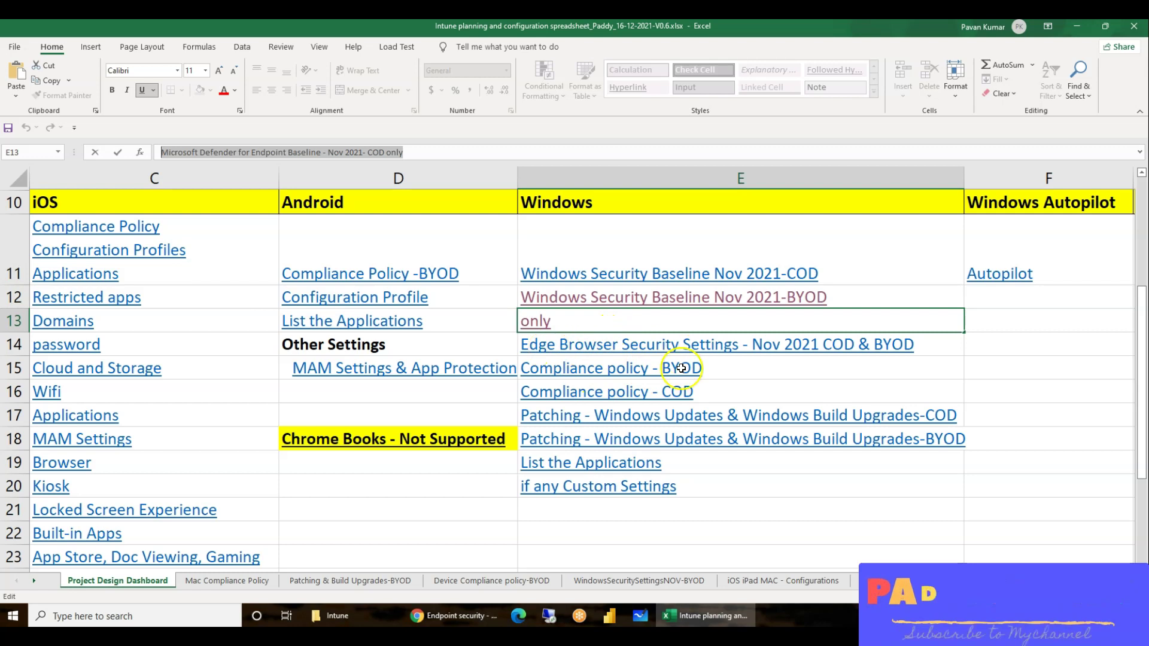
left_click(1044, 352)
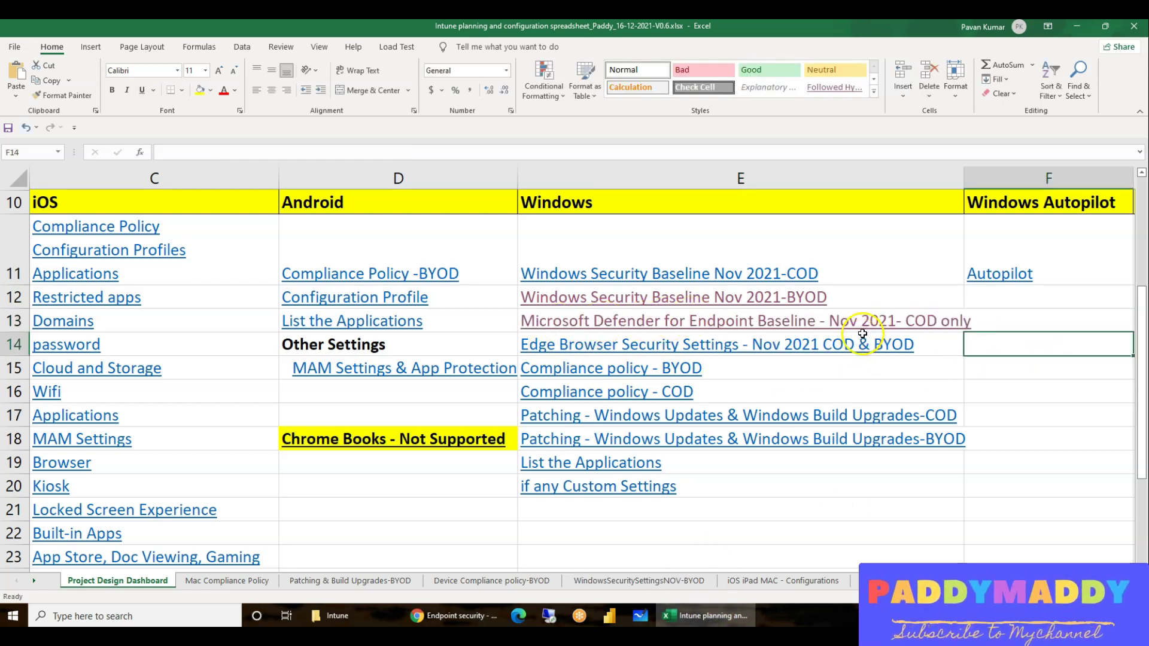
Switch to Chrome and start a Defender for Endpoint baseline profile named Microsoft Defender for Endpoint Baseline - Nov 2021- COD only.
left_click(723, 618)
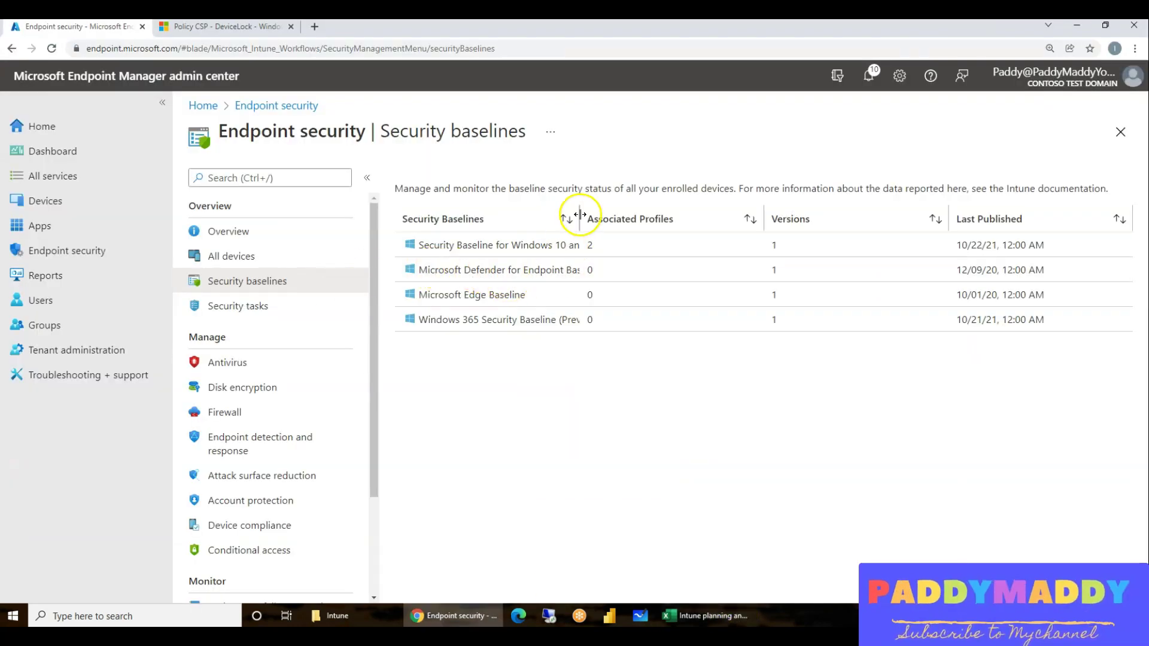
left_click(570, 268)
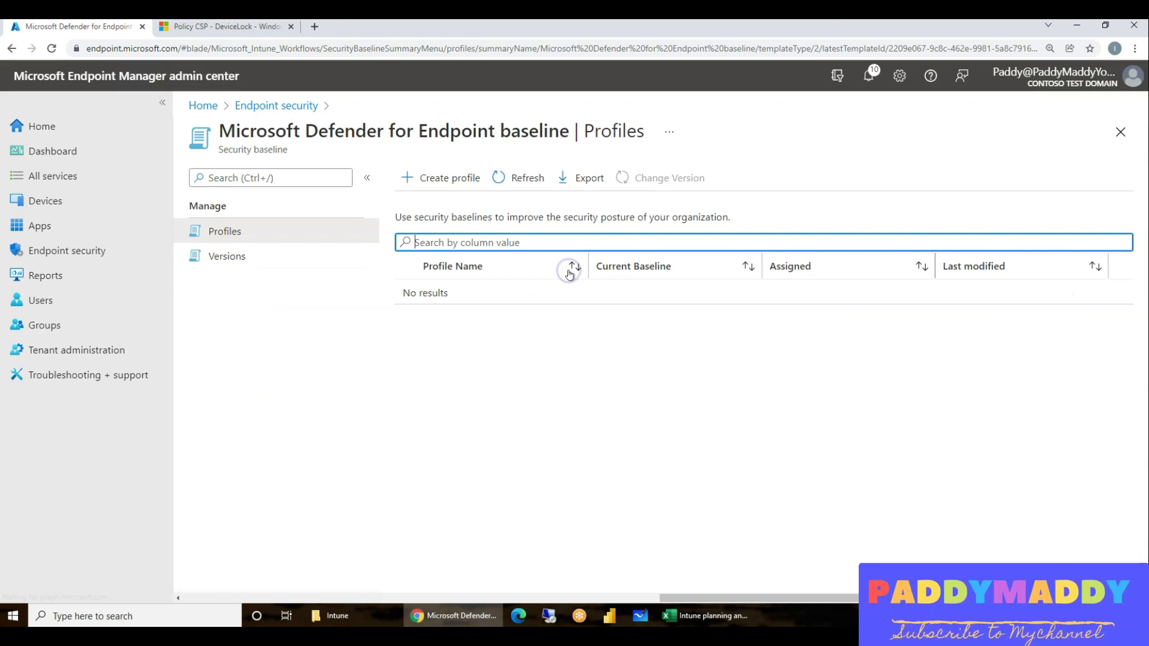
left_click(439, 178)
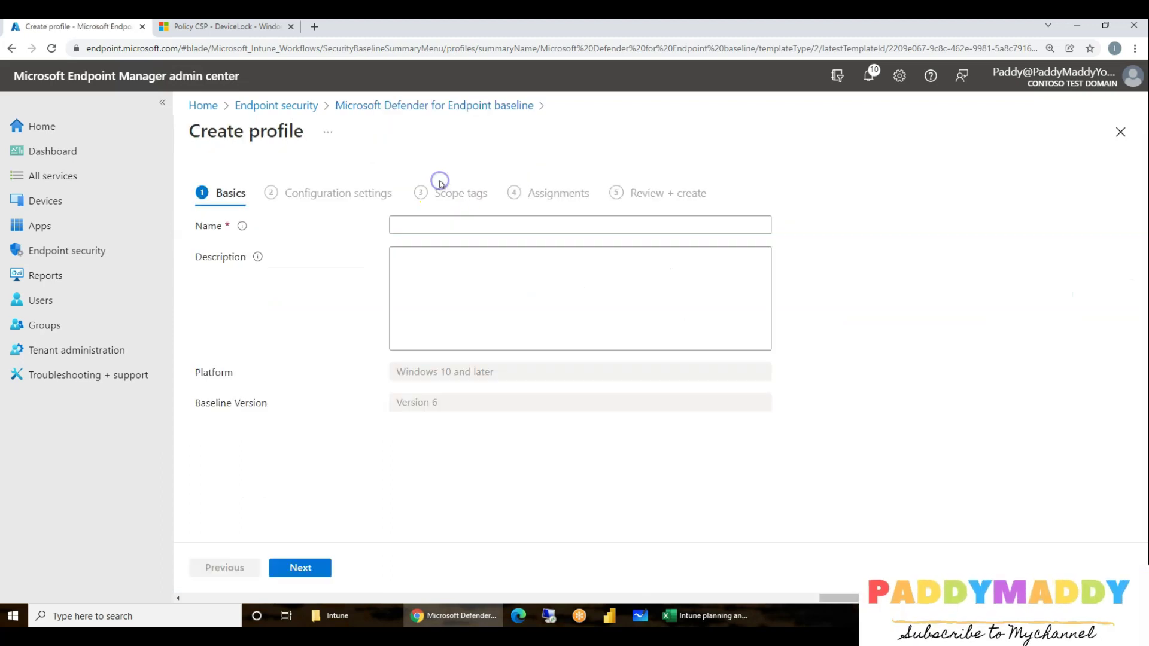
left_click(446, 226)
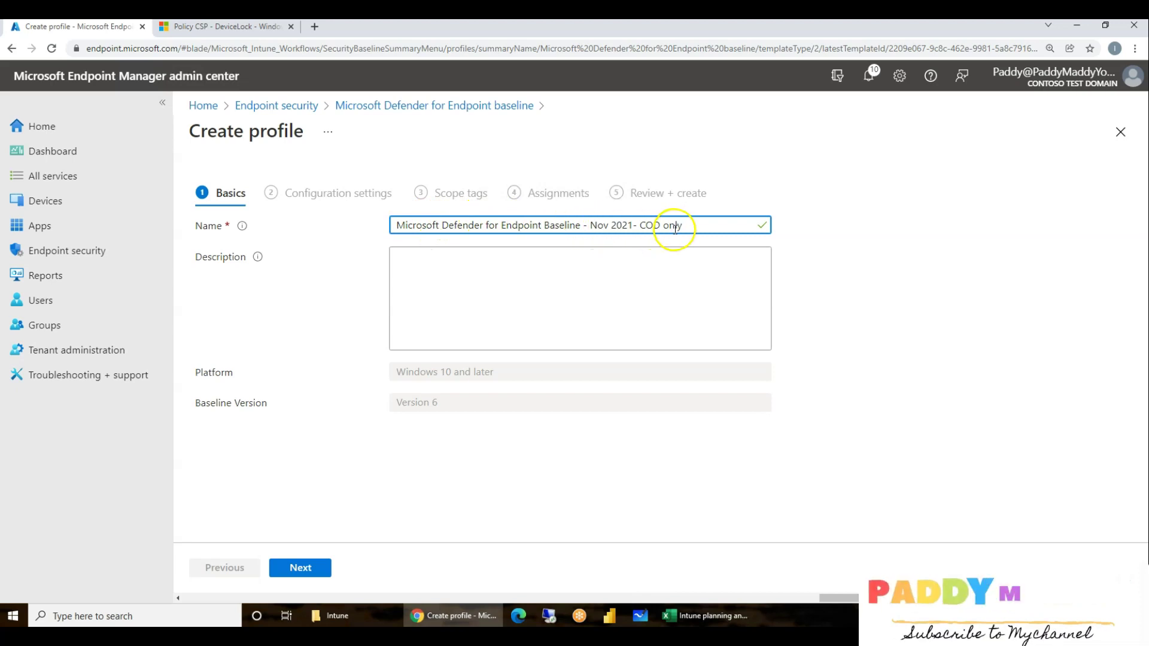
left_click(300, 568)
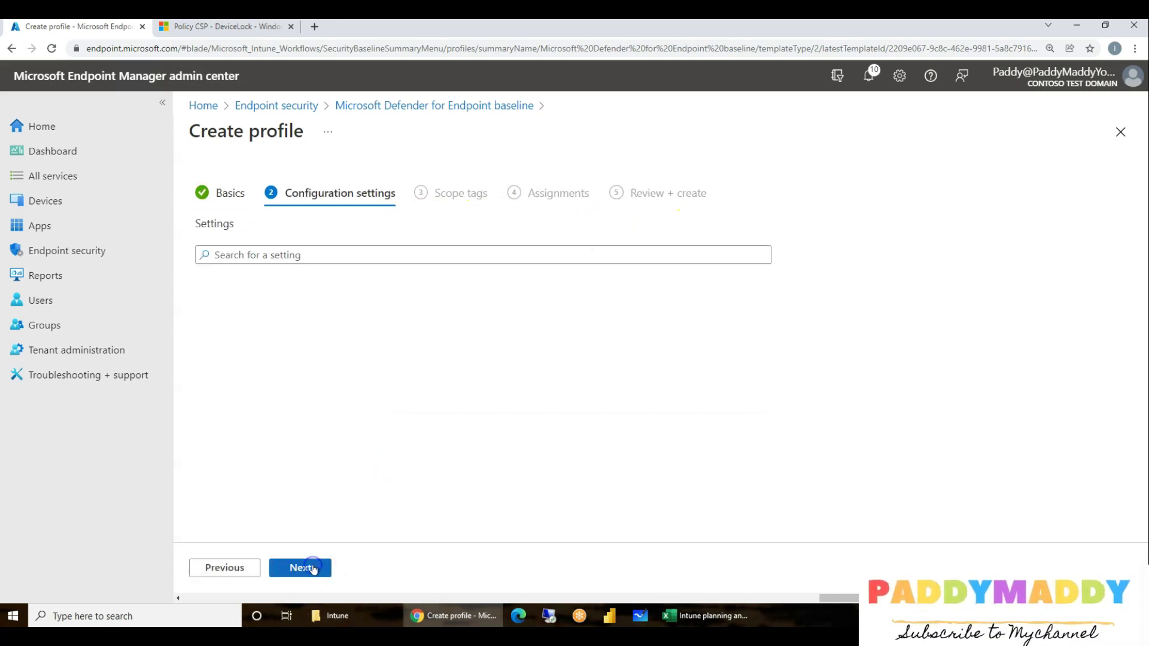
Expand the profile's Attack Surface Reduction Rules, and switch to Excel to review the MS Defender baseline sheet's recommended settings.
left_click(281, 302)
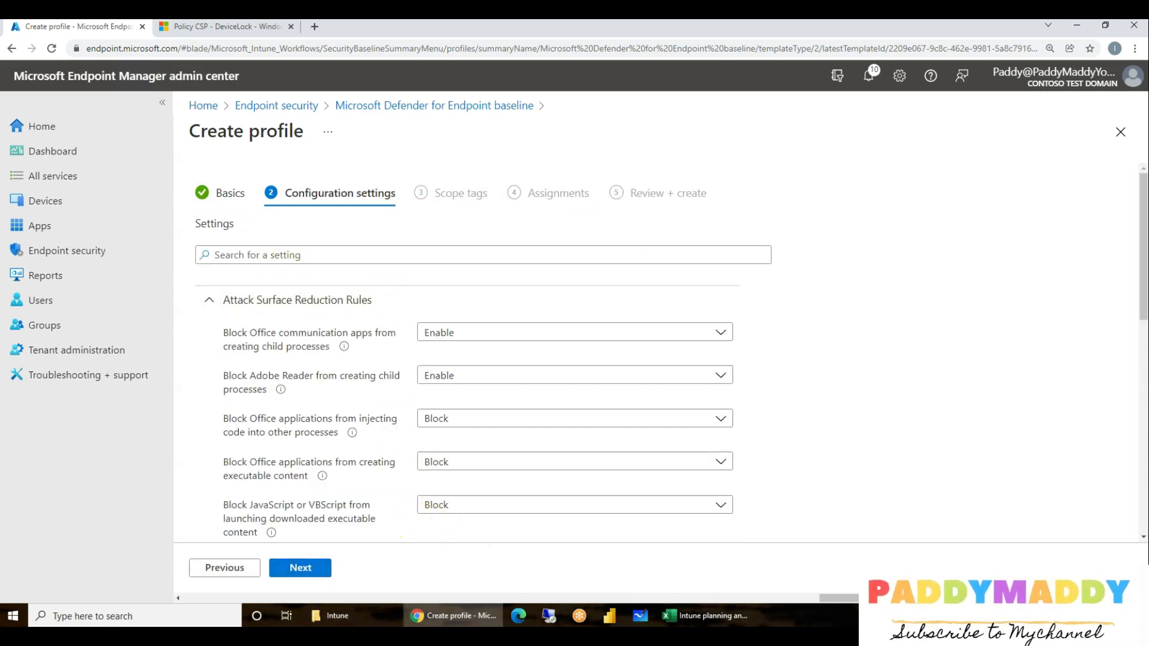
left_click(705, 616)
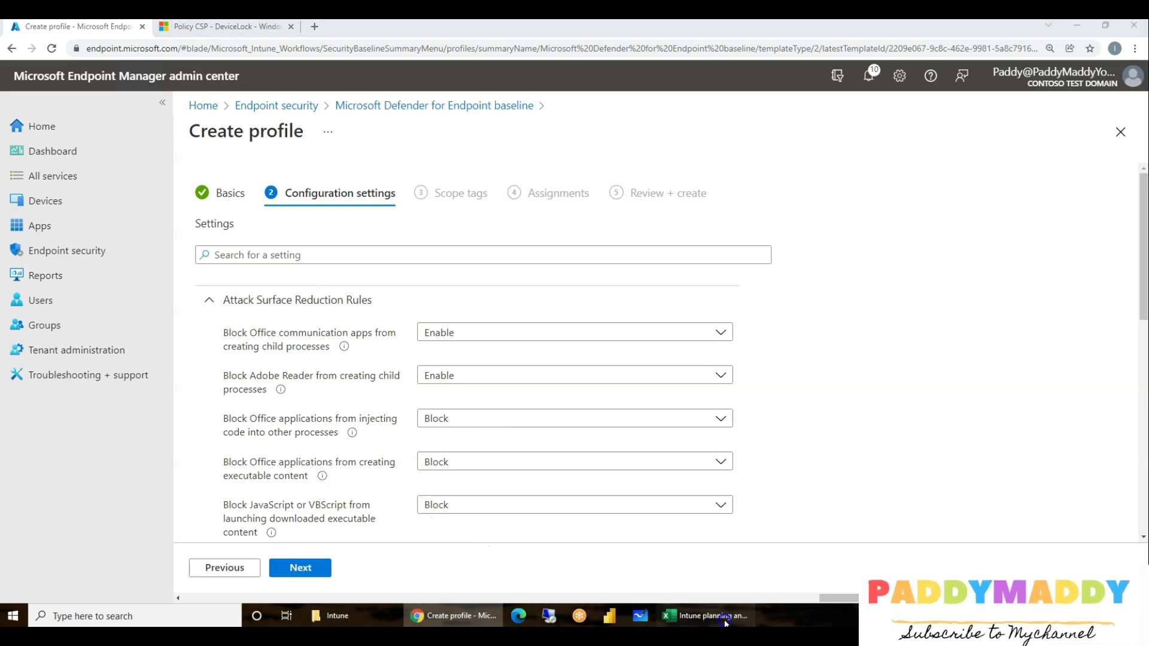
left_click(762, 324)
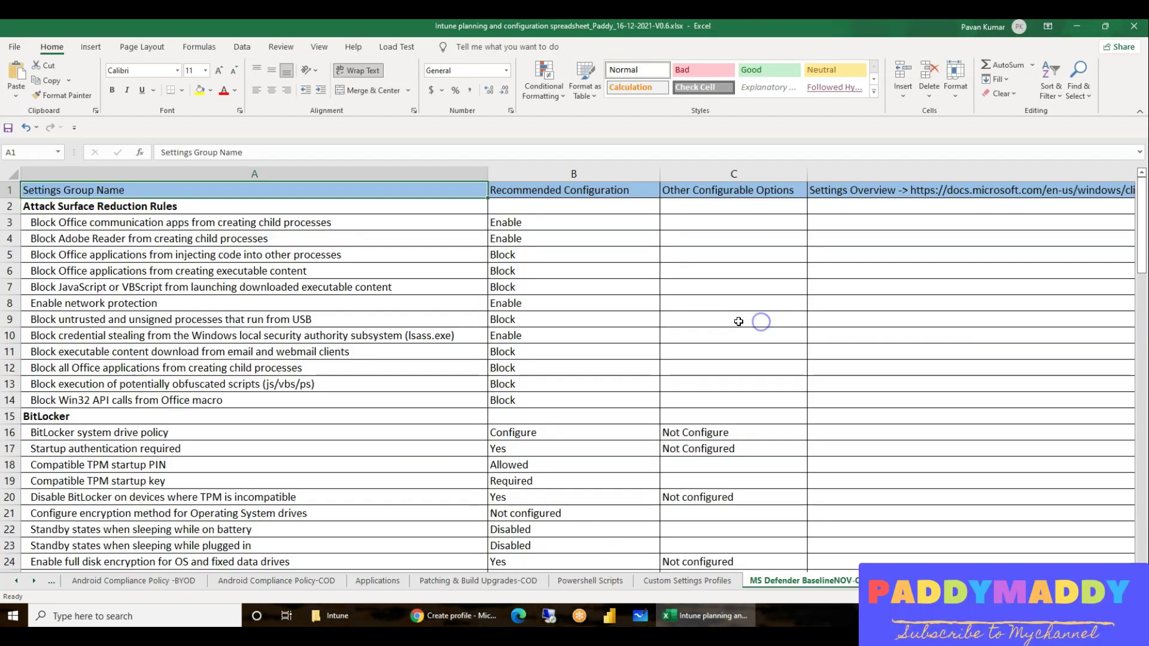
scroll(558, 295, "down", 20)
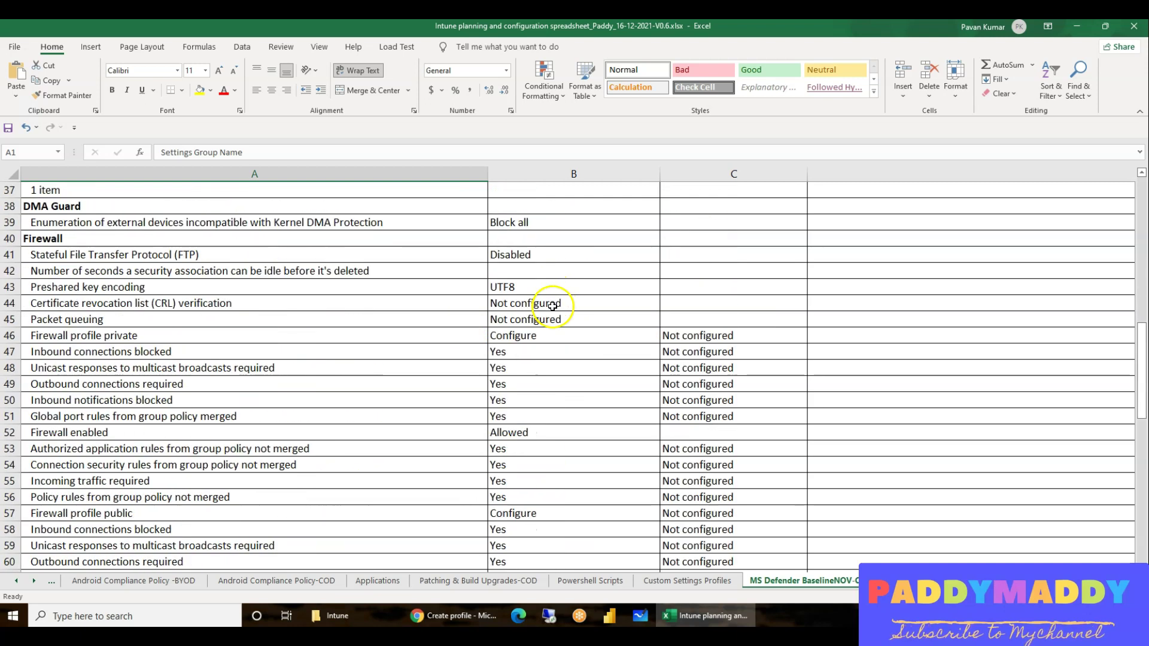
scroll(551, 307, "down", 9)
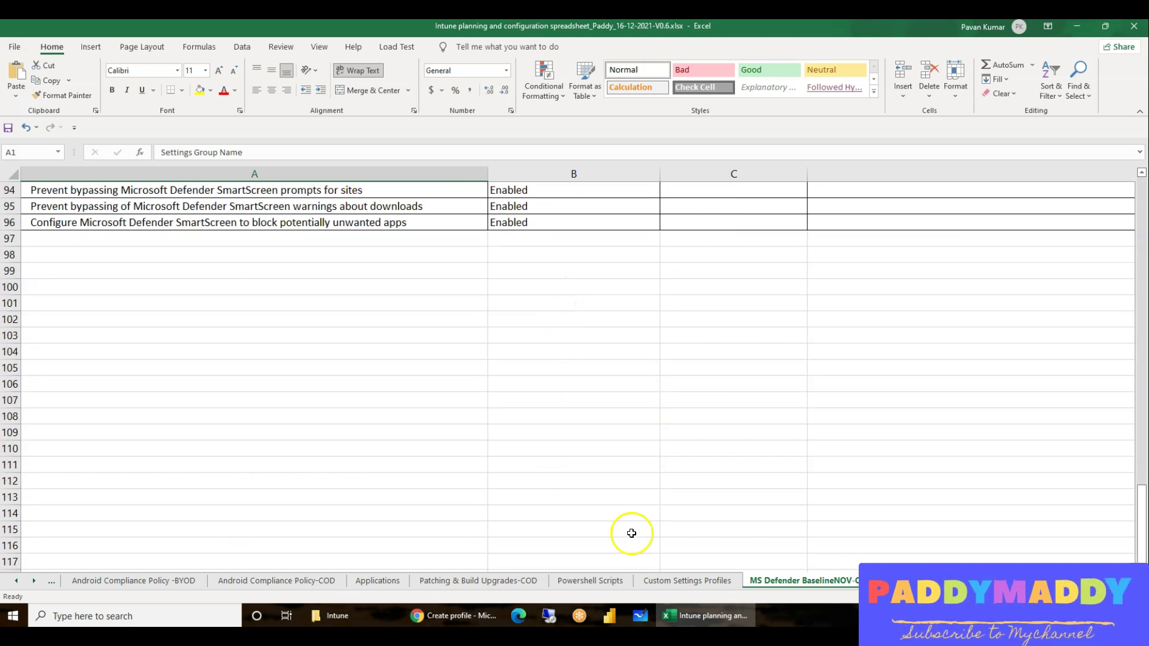
Switch to Chrome and expand the profile's BitLocker, Device Guard, Device Installation, DMA Guard, Firewall and Microsoft Defender settings for review.
left_click(690, 615)
scroll(352, 415, "down", 10)
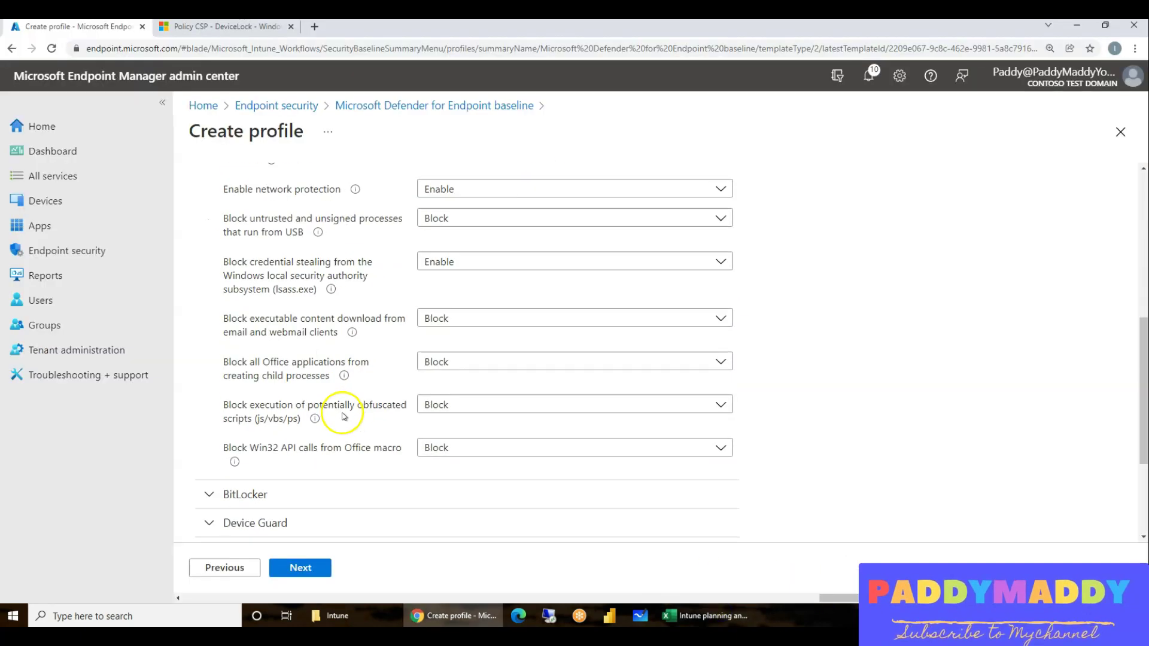
left_click(281, 464)
left_click(279, 435)
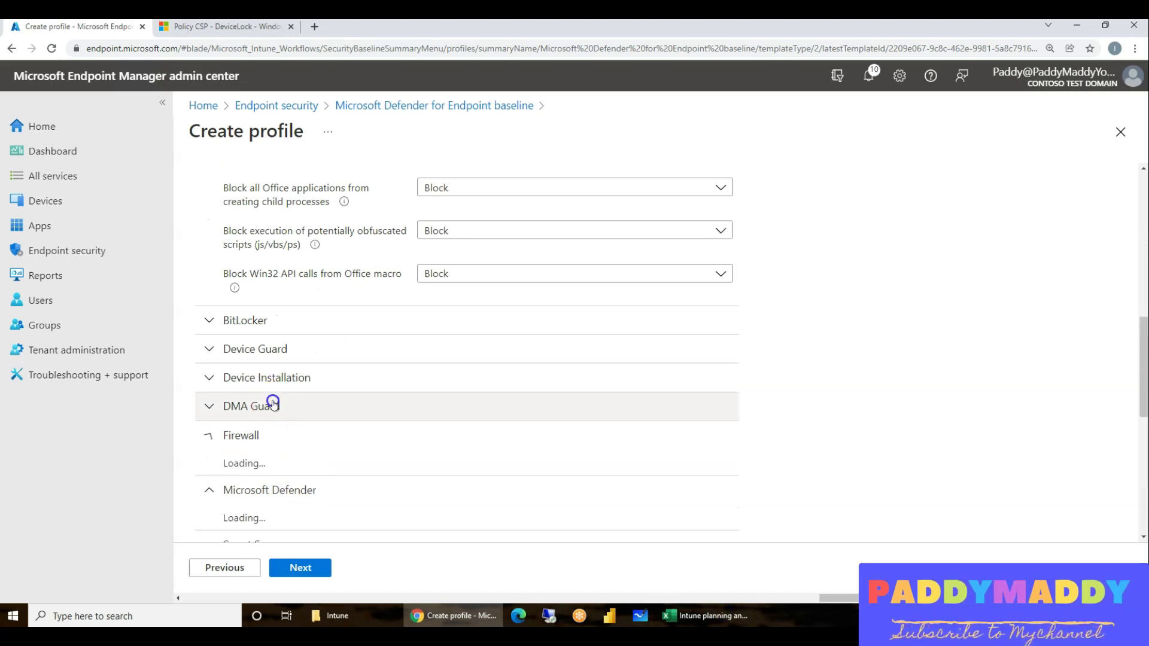
left_click(278, 406)
left_click(281, 324)
left_click(317, 375)
left_click(349, 426)
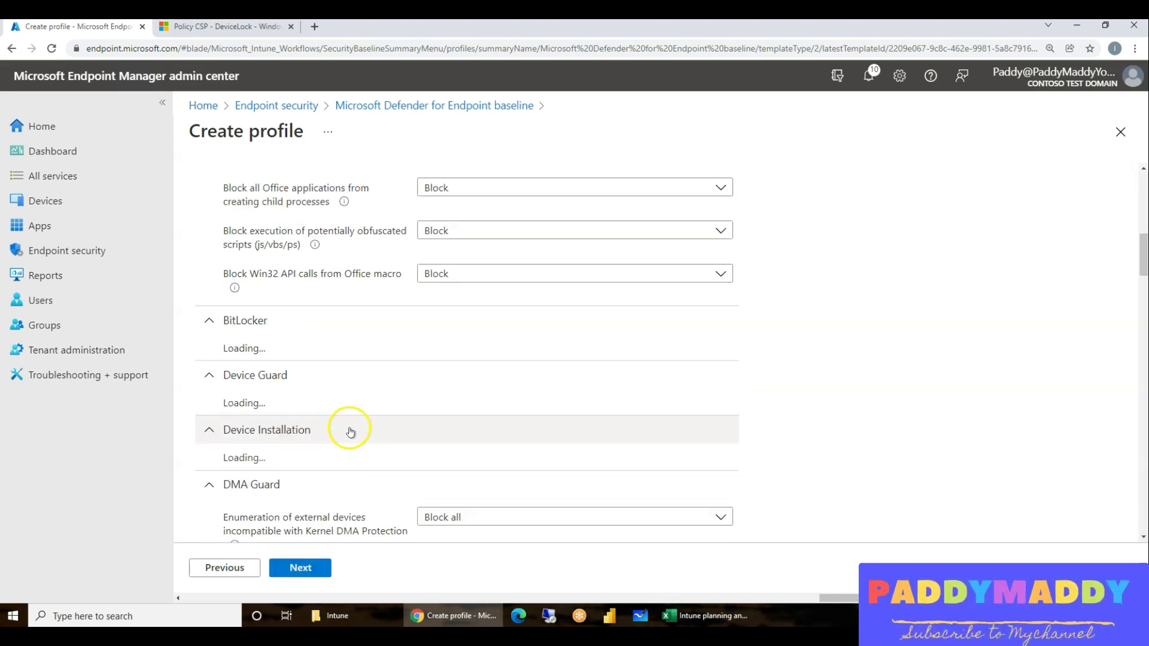
scroll(442, 434, "down", 2)
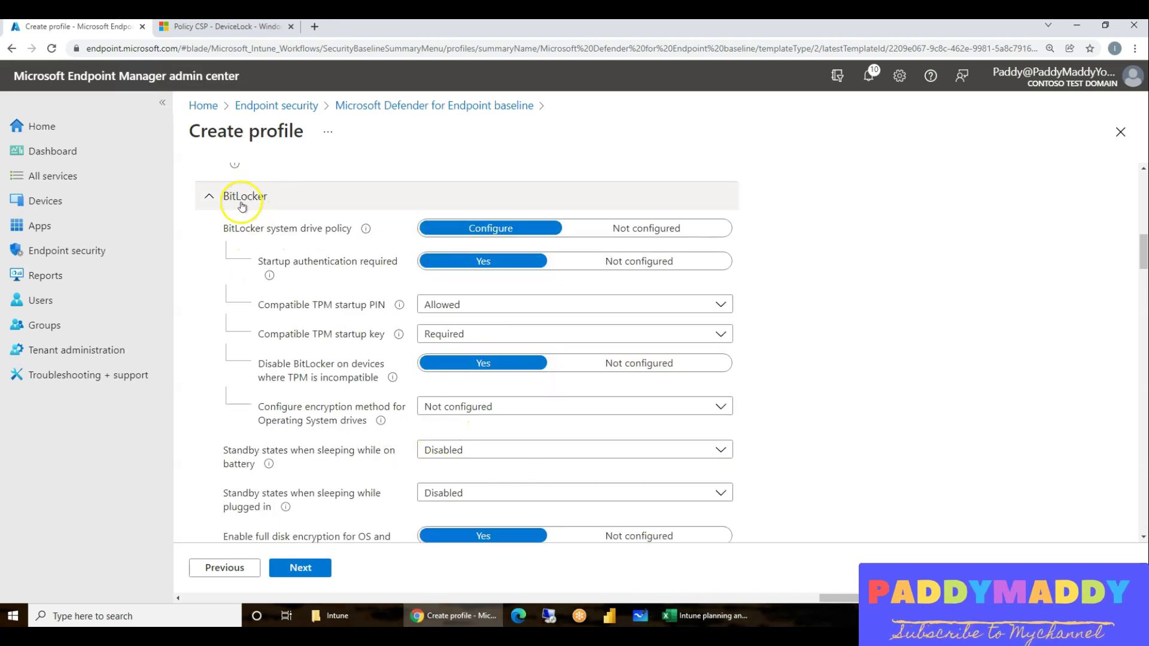
Switch to Excel and locate the BitLocker settings group on the MS Defender baseline sheet.
left_click(712, 615)
scroll(290, 275, "up", 20)
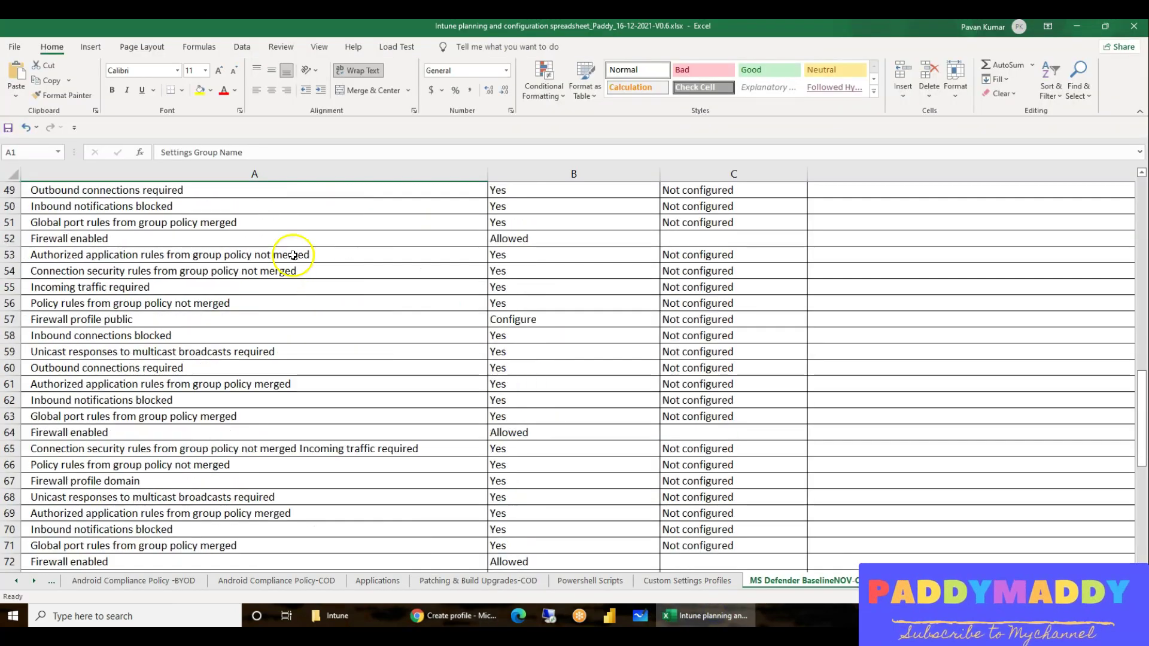
left_click(79, 421)
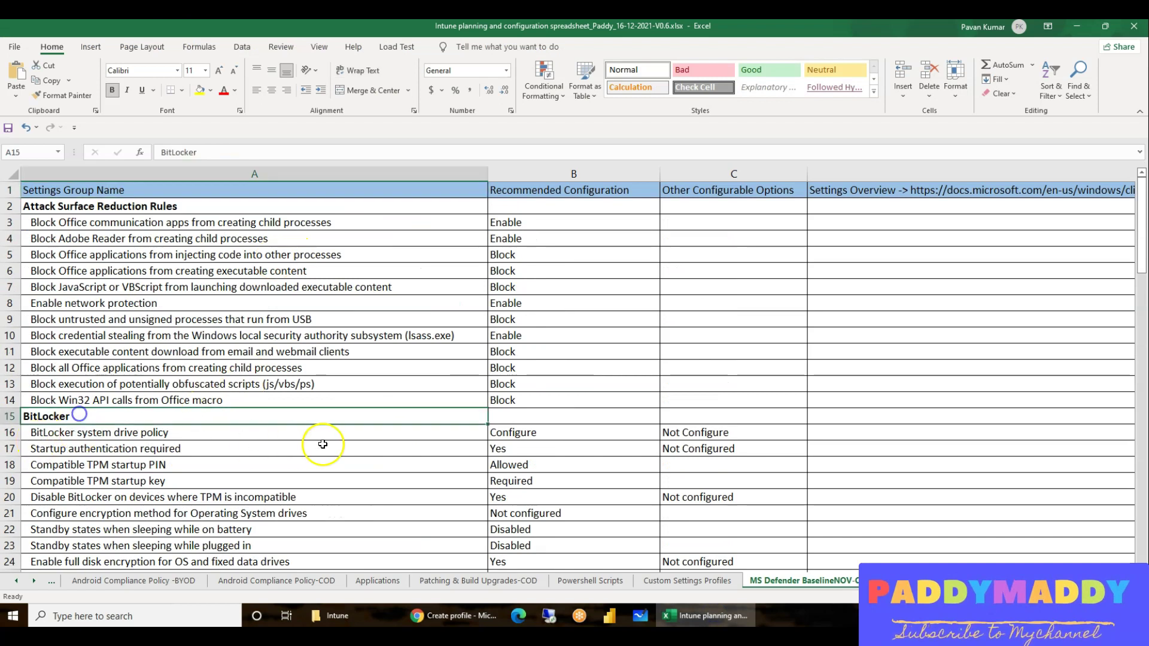
Review the recommended configuration values of the BitLocker and Device Guard settings on the MS Defender baseline sheet.
scroll(467, 364, "down", 3)
left_click_drag(508, 287, 526, 548)
scroll(503, 464, "down", 3)
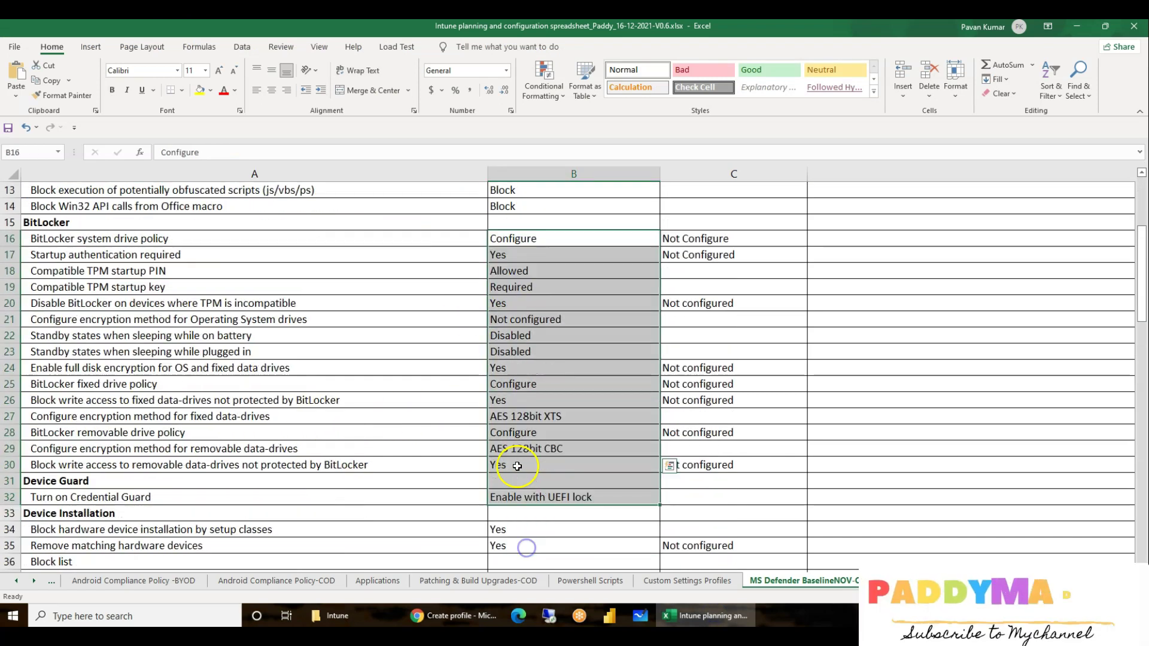
Switch to Chrome, assign the Defender for Endpoint baseline profile to the Corporate Devices group and create the profile.
left_click(709, 620)
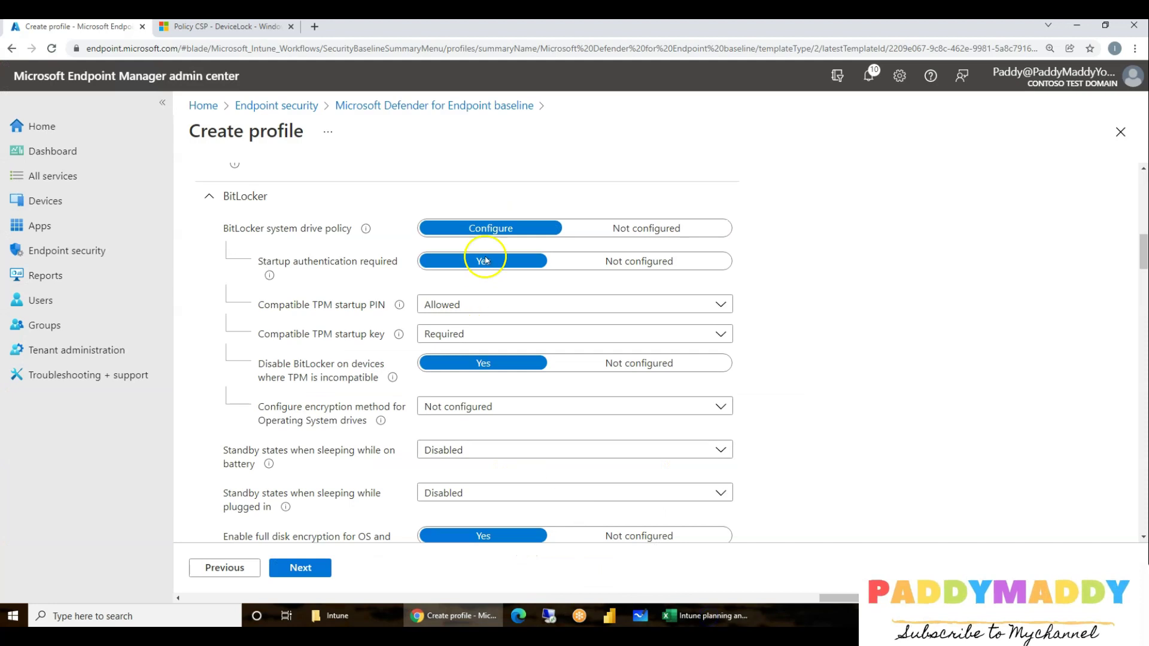
left_click(313, 573)
left_click(301, 569)
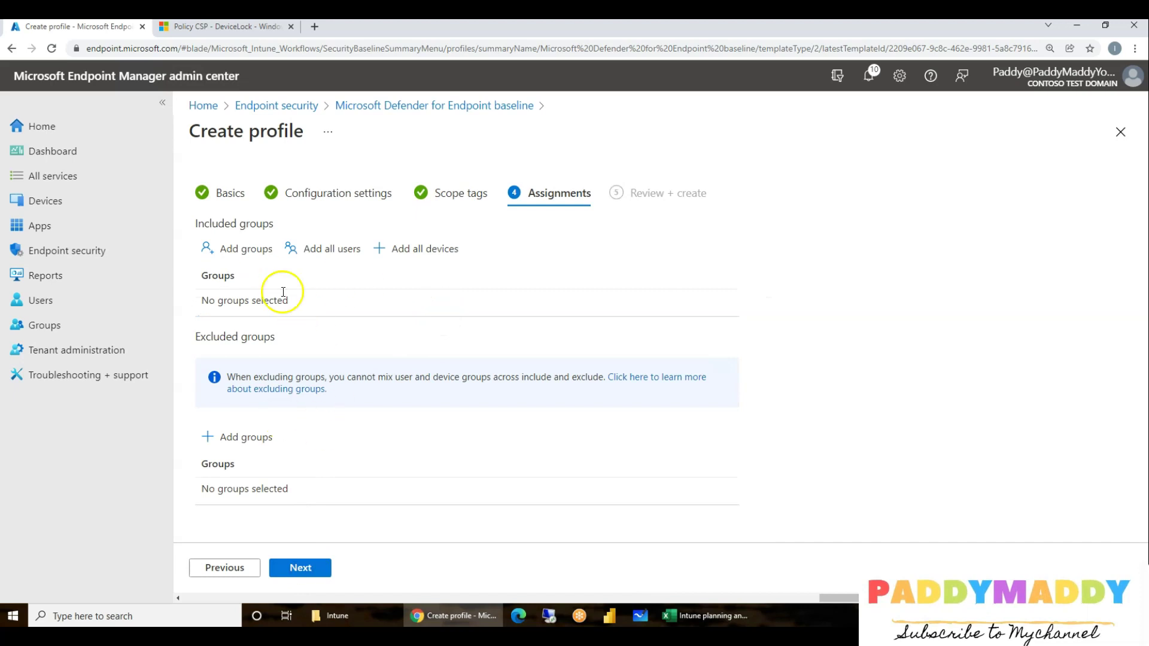
left_click(240, 250)
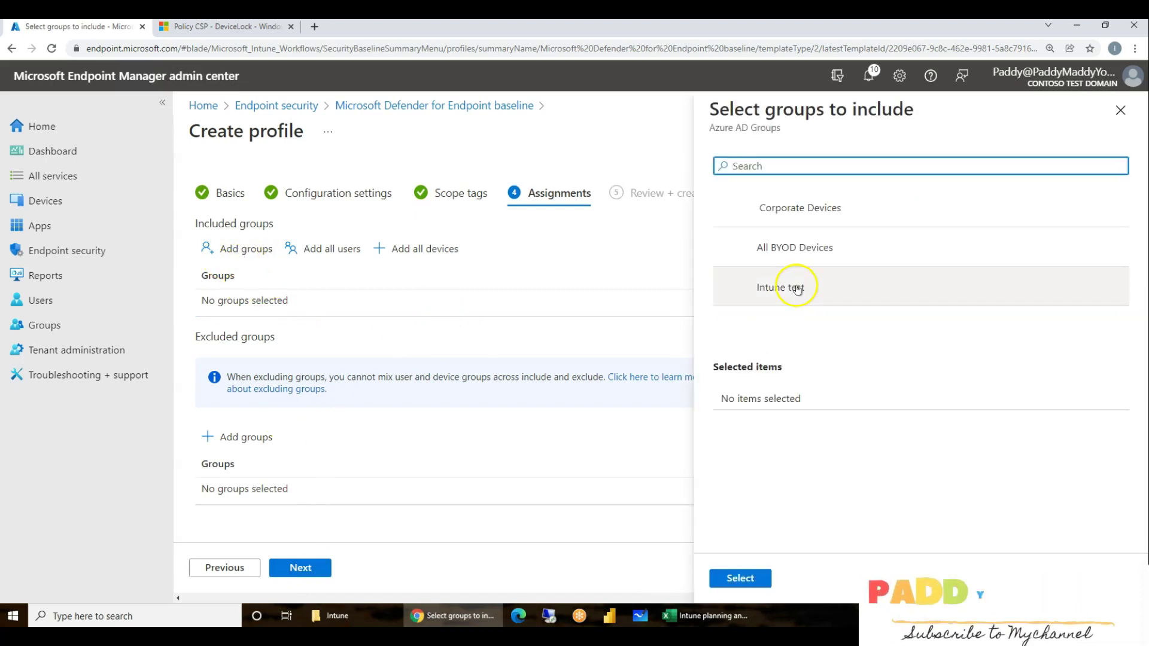
left_click(841, 210)
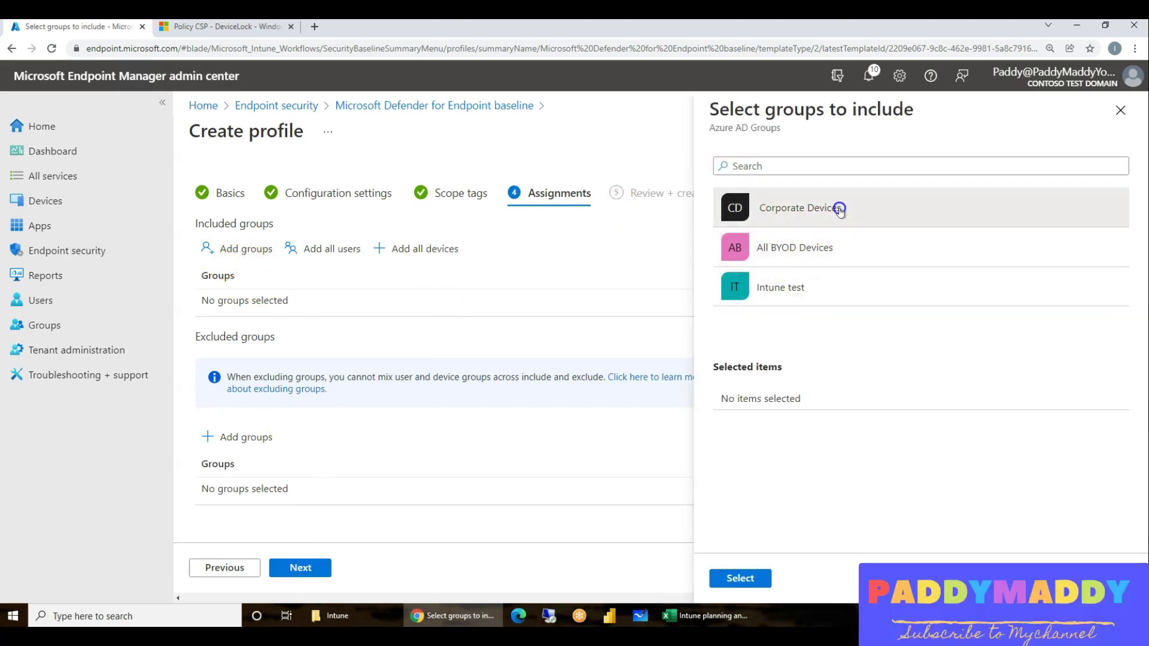
left_click(740, 578)
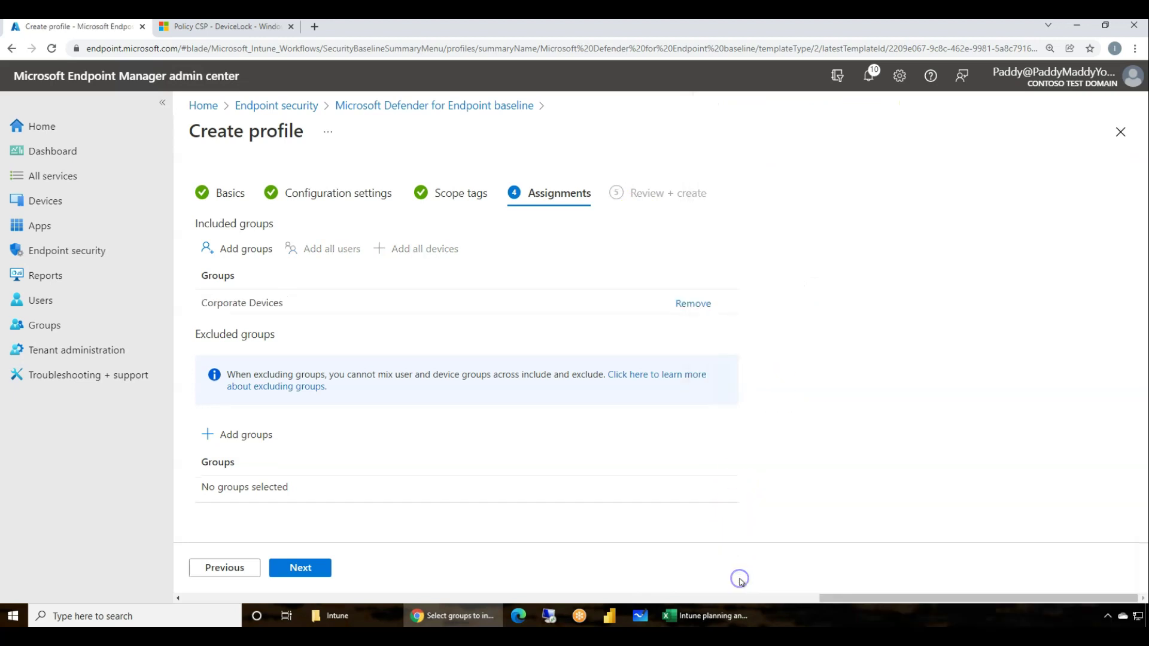
left_click(317, 578)
left_click(316, 576)
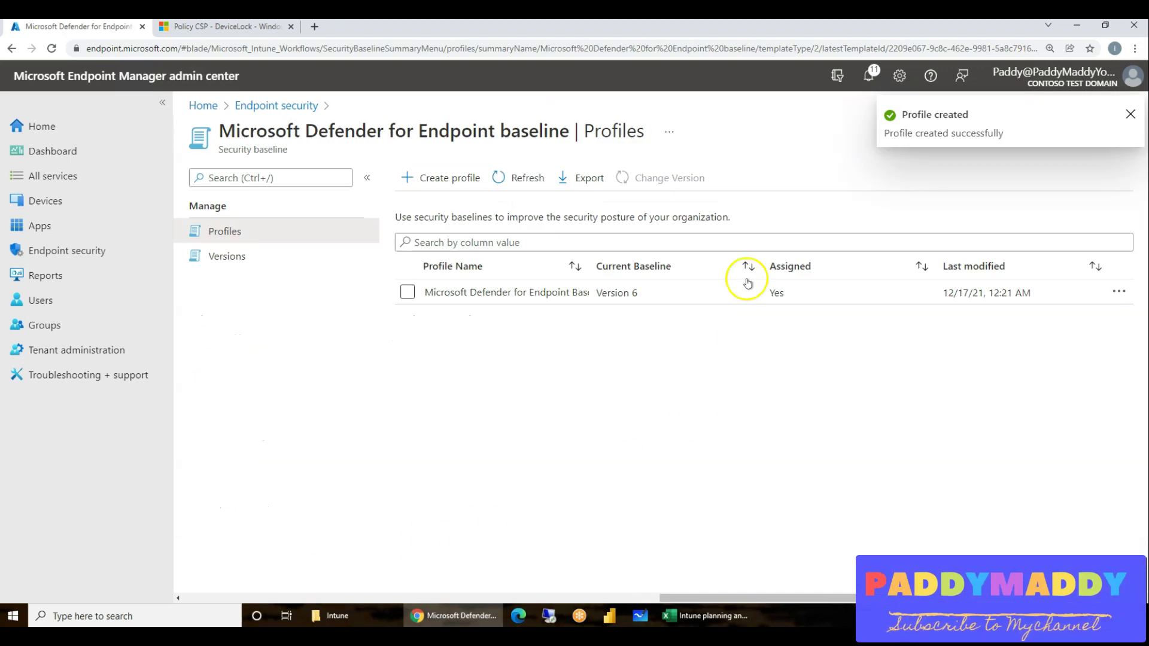
Switch to Excel and follow the Project Design Dashboard link for Edge Browser Security Settings to review the recommended Edge configuration.
left_click(708, 615)
left_click(12, 581)
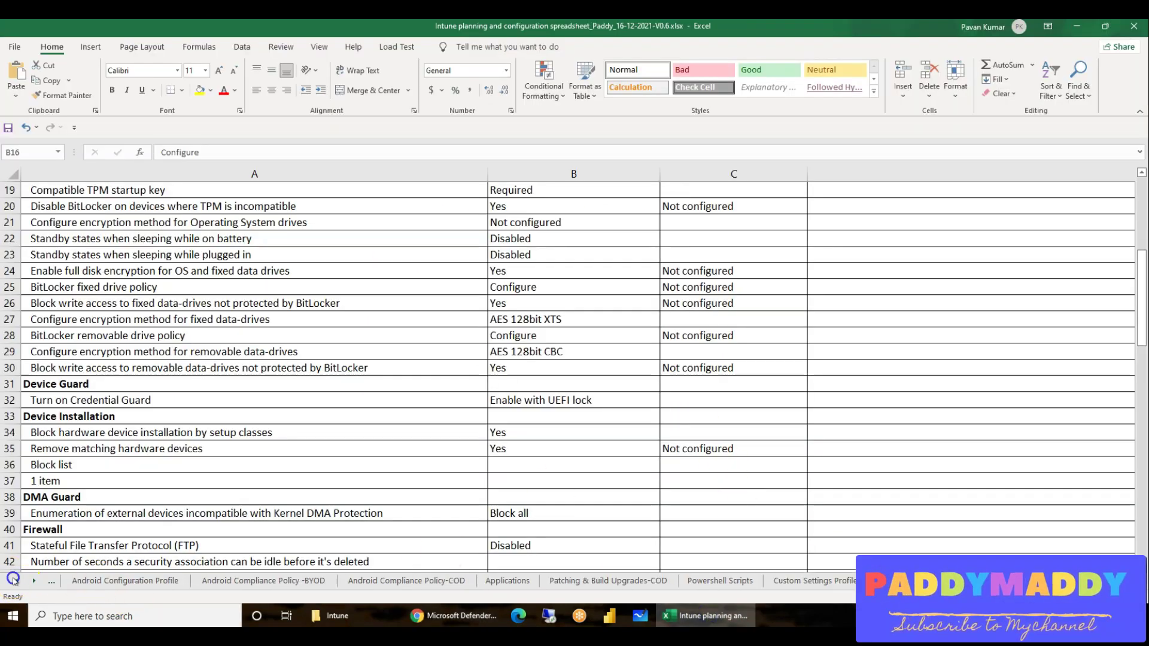
left_click(12, 581)
left_click(107, 581)
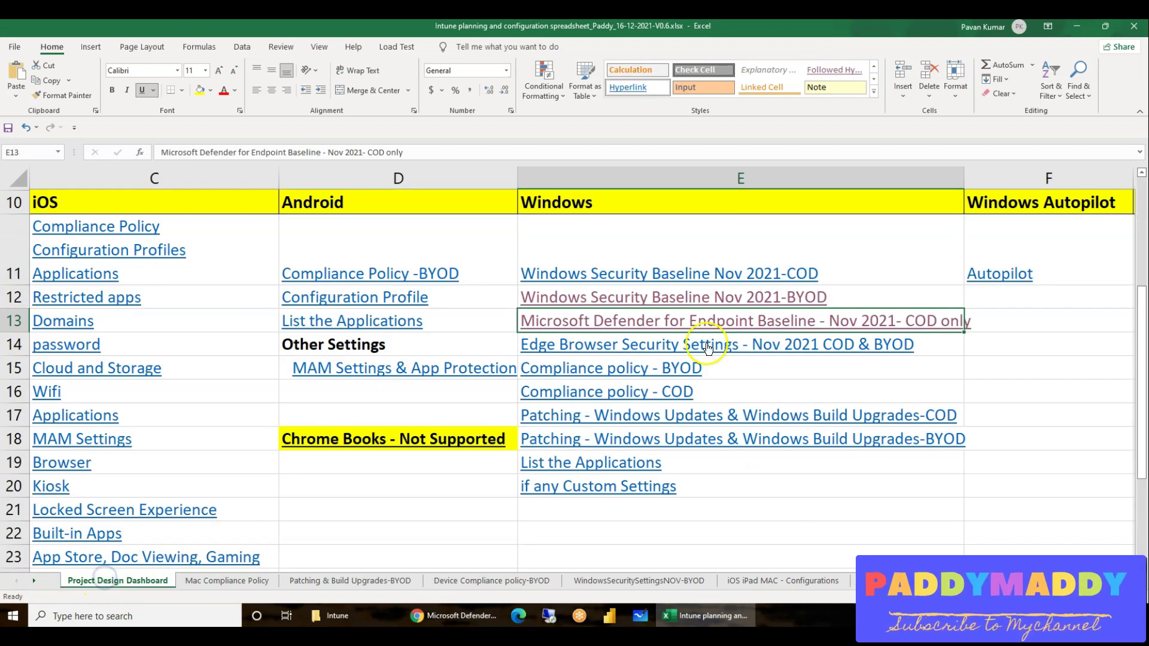
left_click(976, 351)
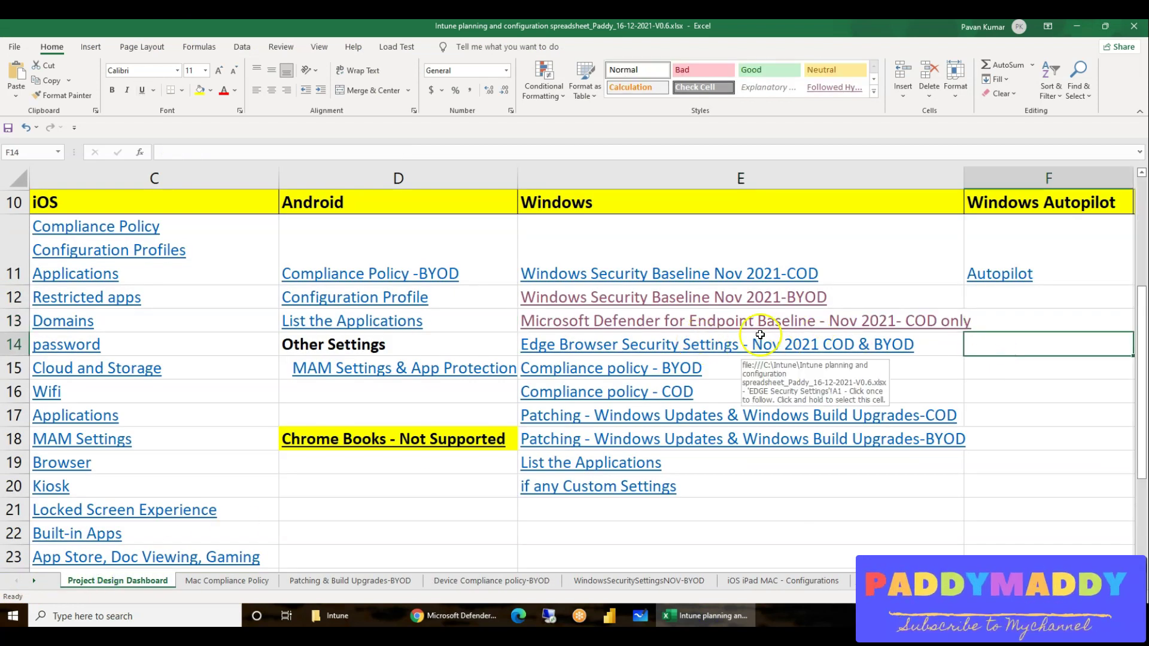
left_click(577, 352)
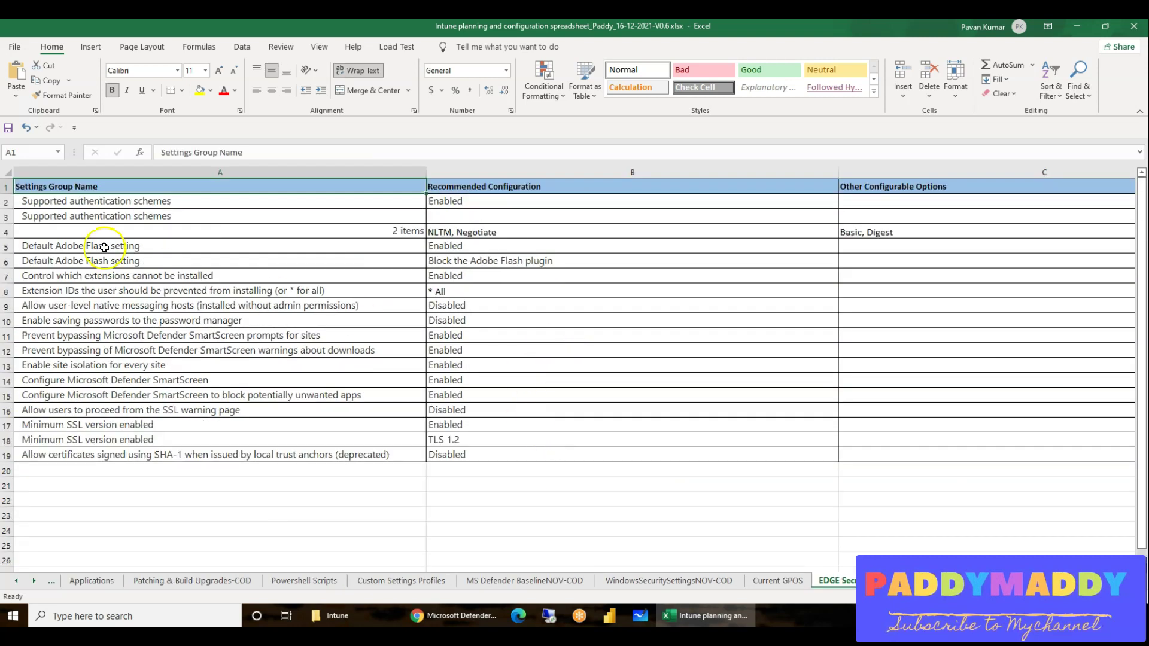
left_click_drag(80, 187, 579, 453)
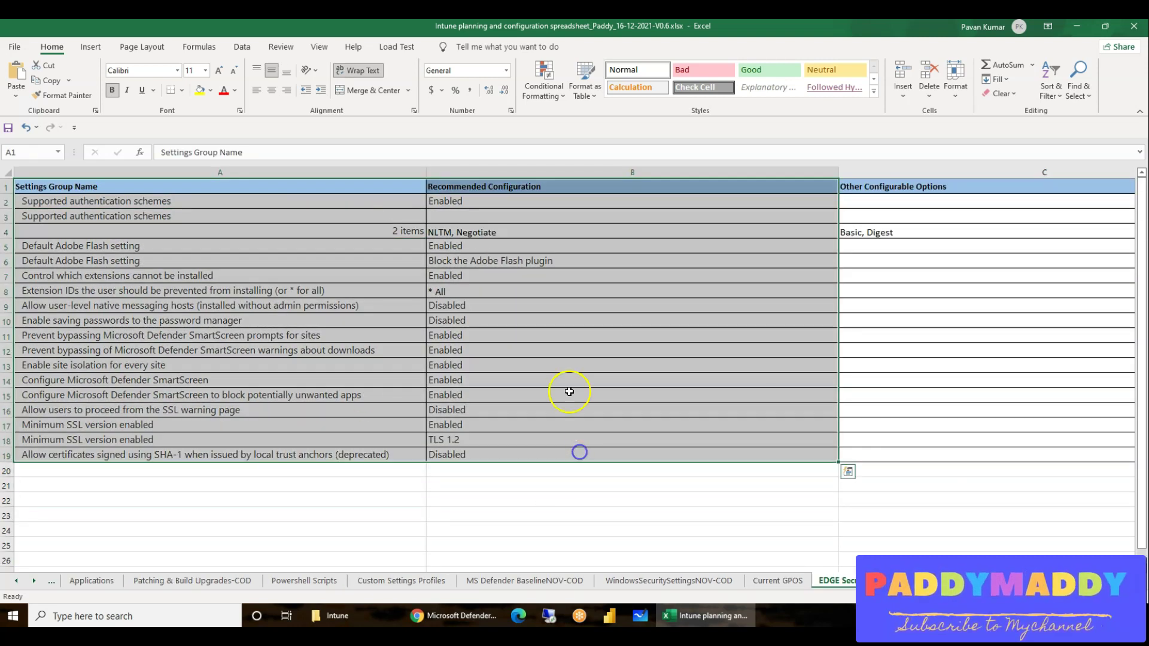
left_click(613, 363)
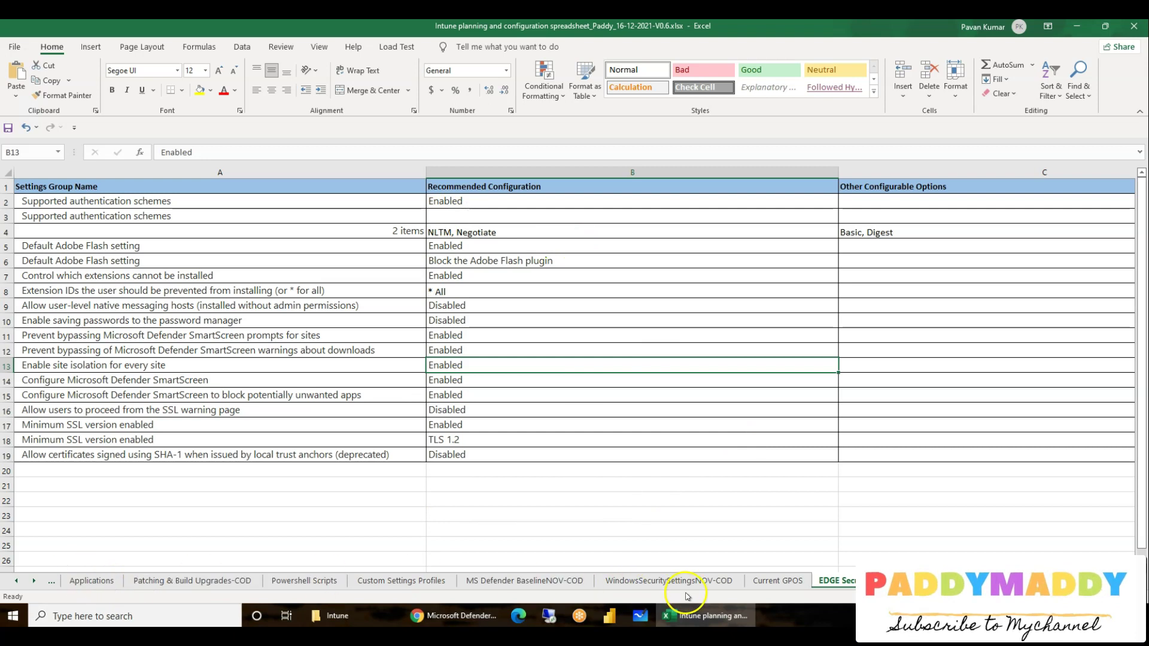
Switch to Chrome and start a new profile under the Microsoft Edge Baseline in the security baselines list.
left_click(468, 613)
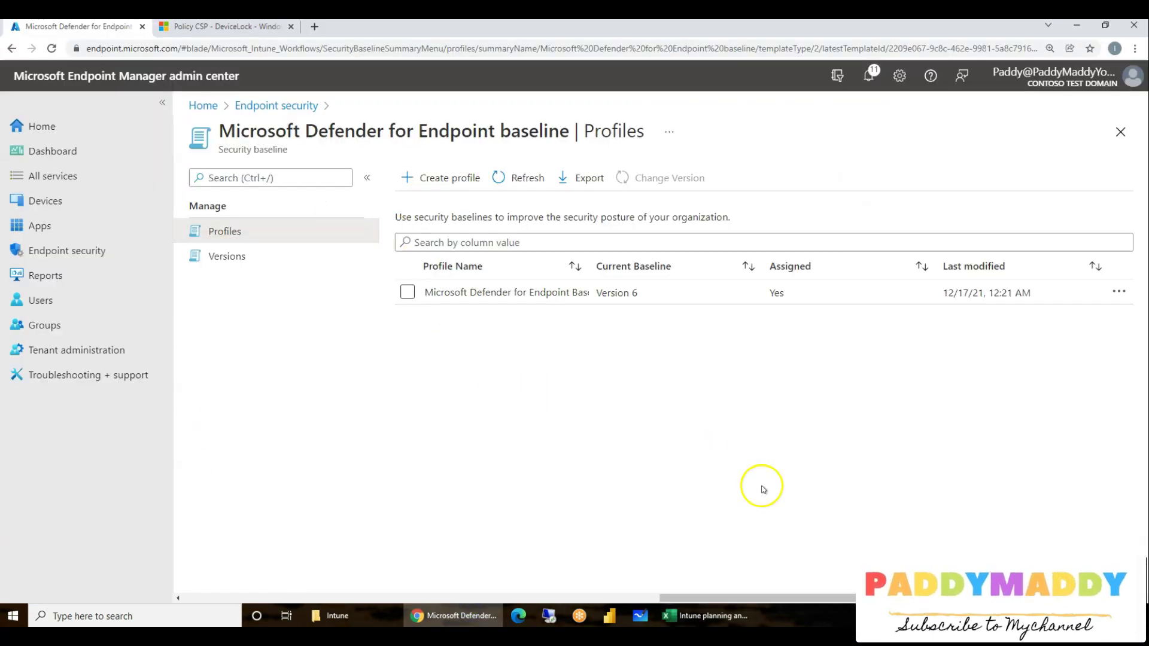
left_click_drag(872, 595, 333, 565)
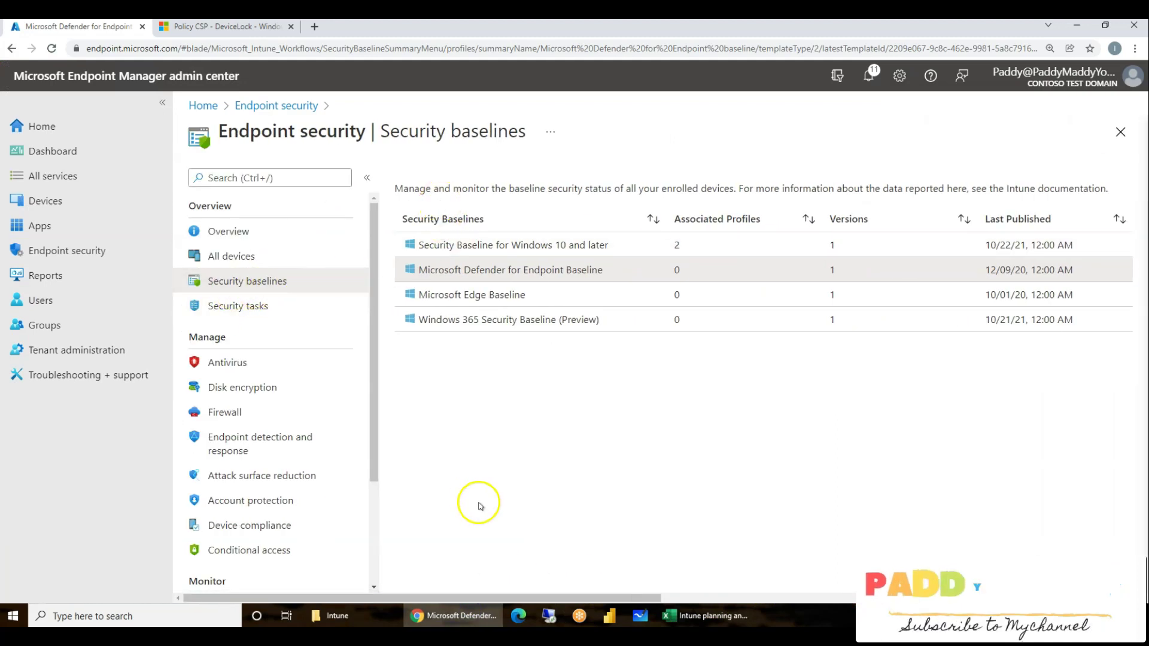
left_click(483, 293)
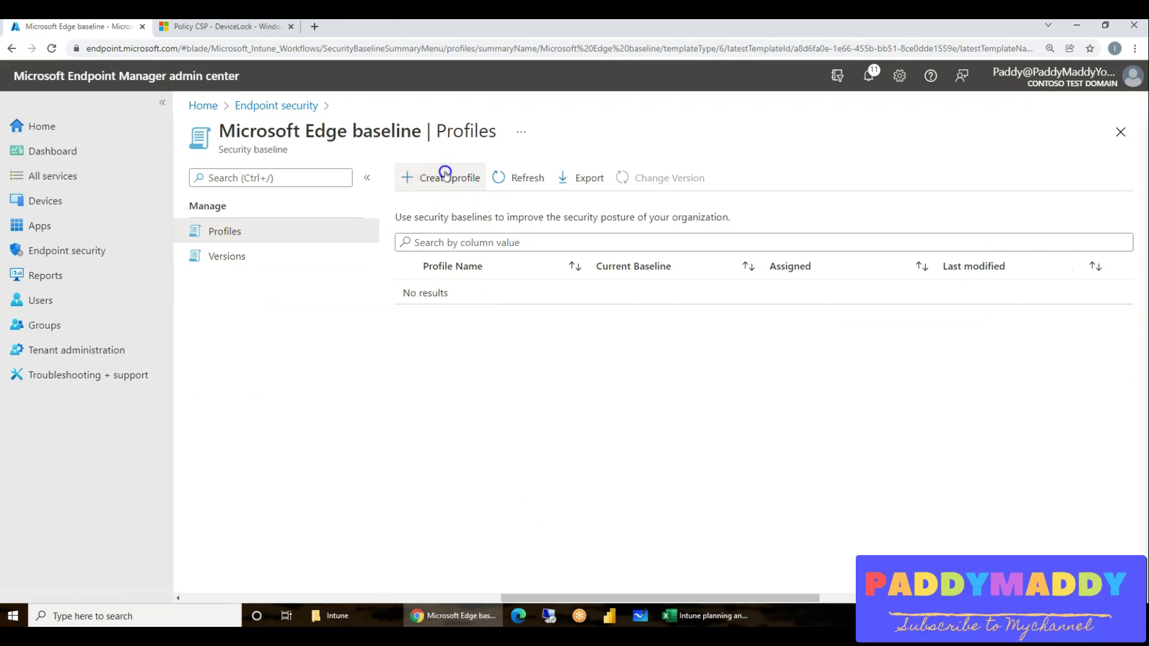
left_click(443, 175)
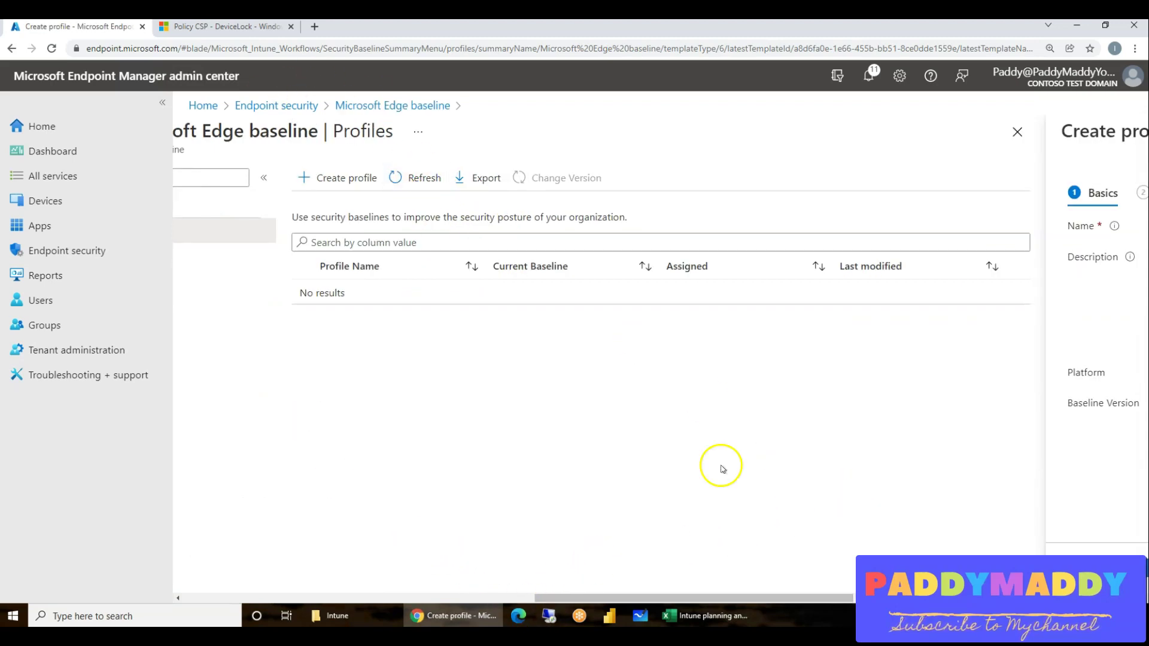
Name the profile Microsoft Edge baseline - All Devices, copying the first part from the baseline's heading, and continue to the configuration settings.
left_click_drag(670, 613, 444, 591)
left_click_drag(615, 131, 812, 131)
key("ctrl+c")
left_click(708, 597)
left_click(657, 225)
key("ctrl+v")
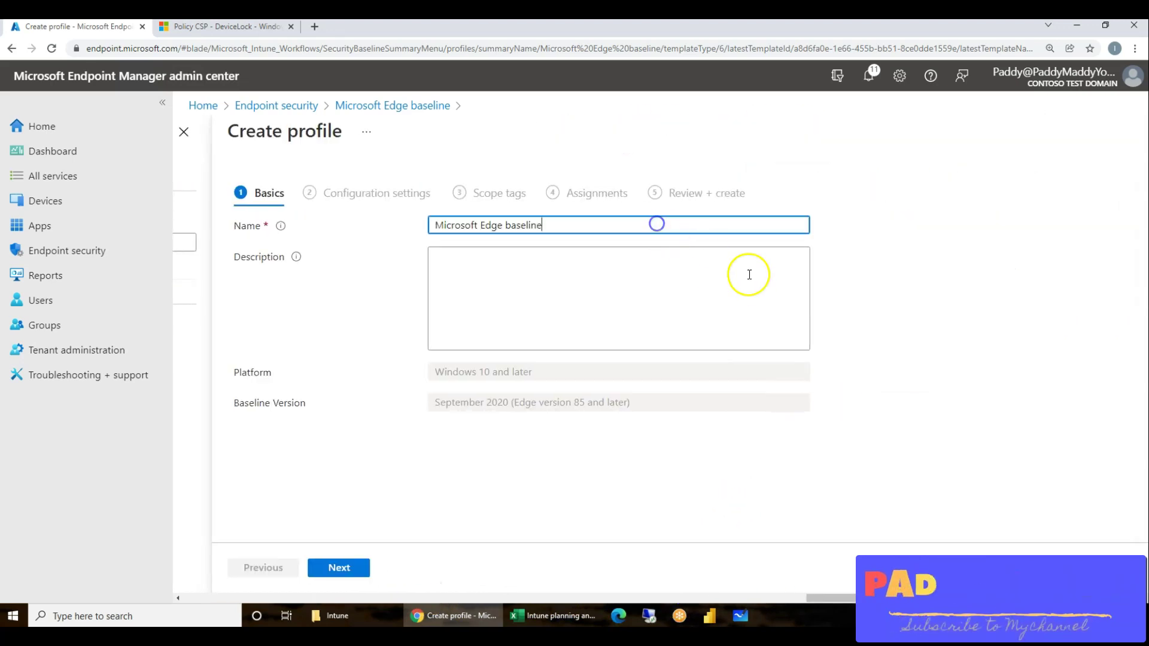
type("- All Devices")
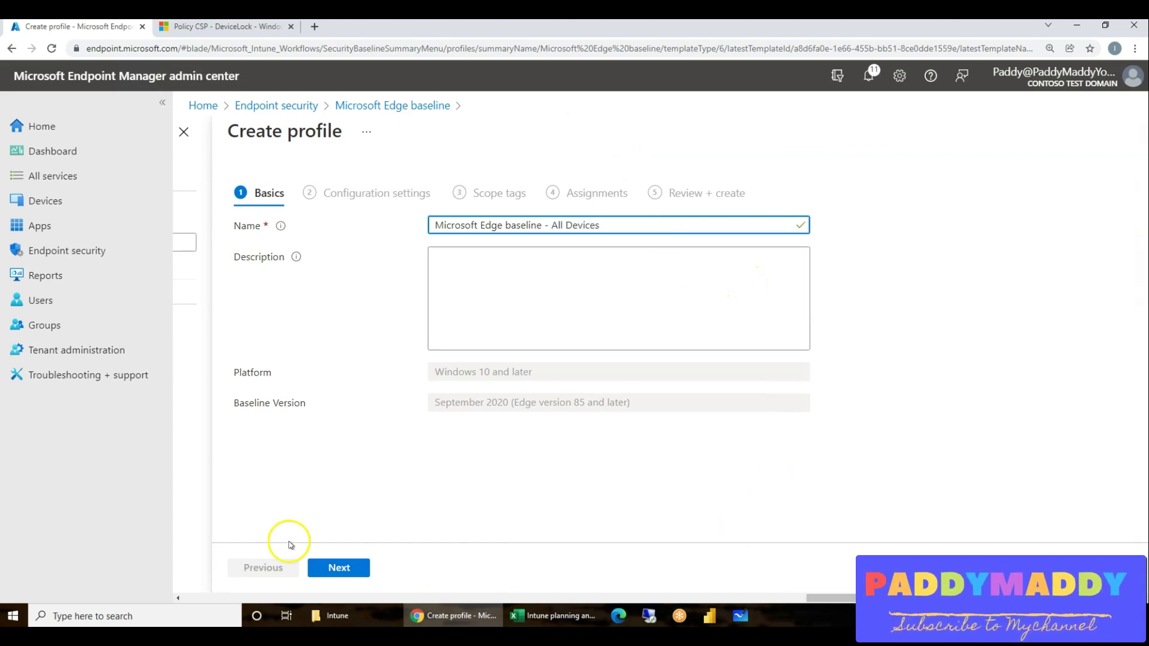
left_click(359, 568)
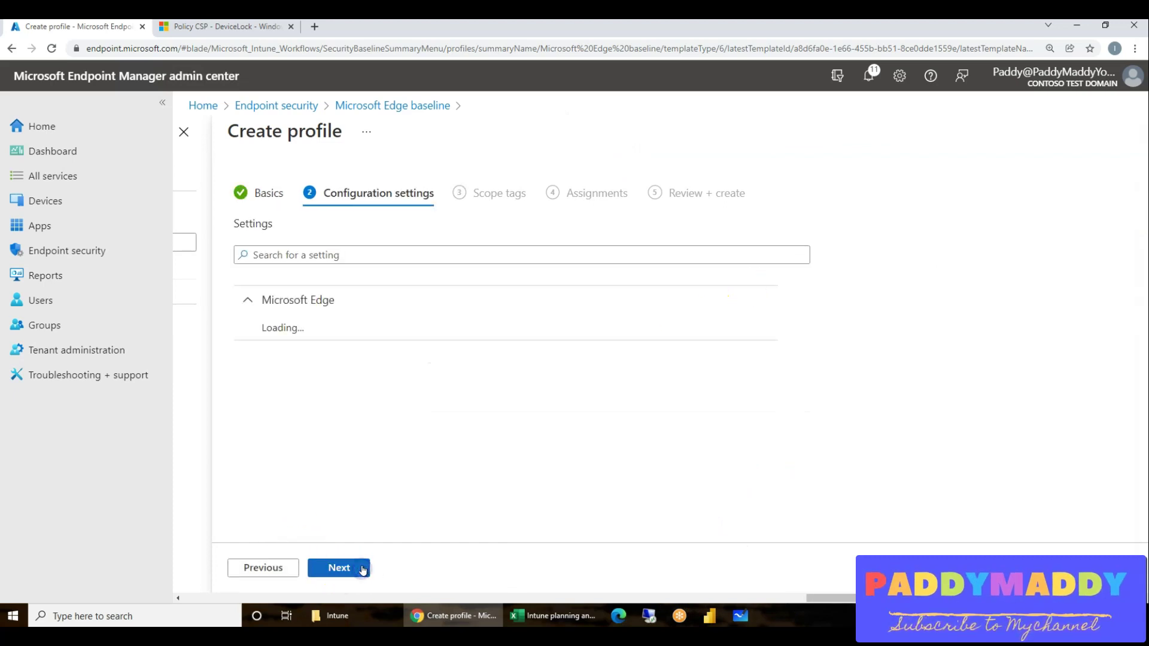
Keep the default Edge settings and scope tag, and include all devices and all users in the profile's assignments.
scroll(634, 425, "down", 8)
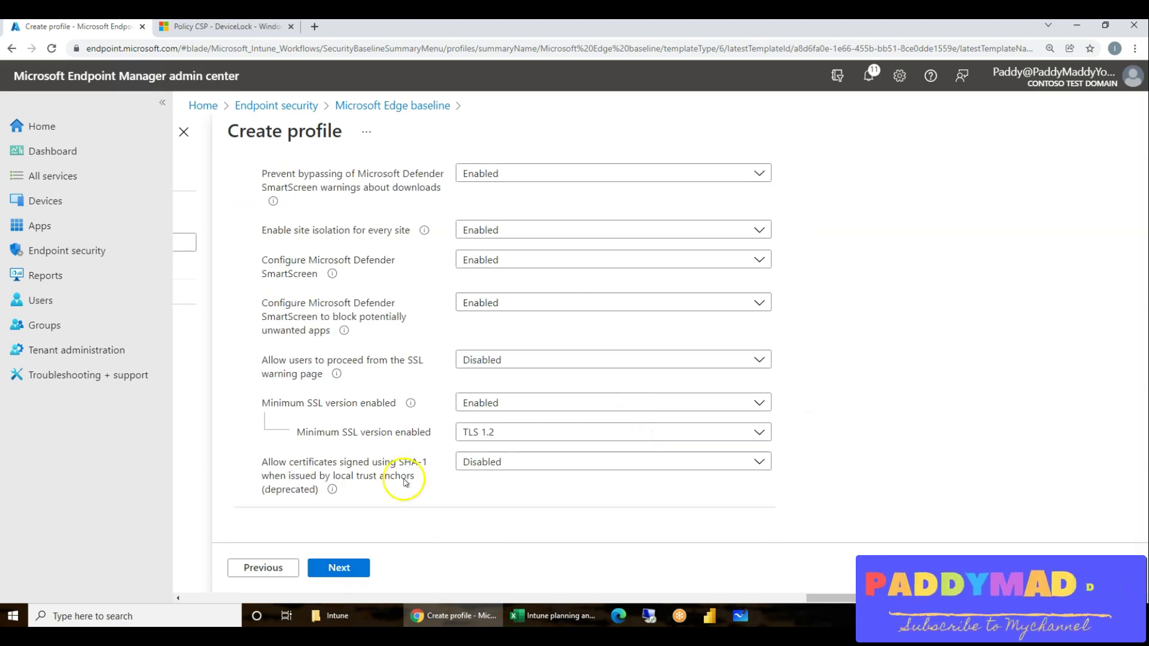
left_click(360, 571)
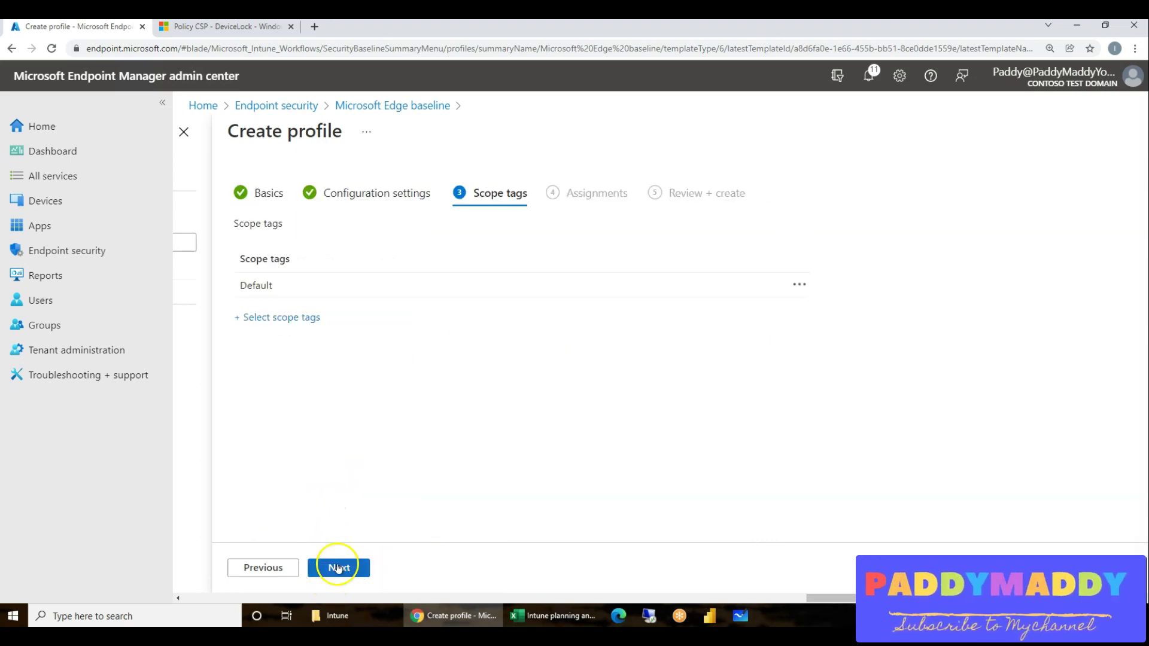
left_click(338, 567)
left_click(244, 253)
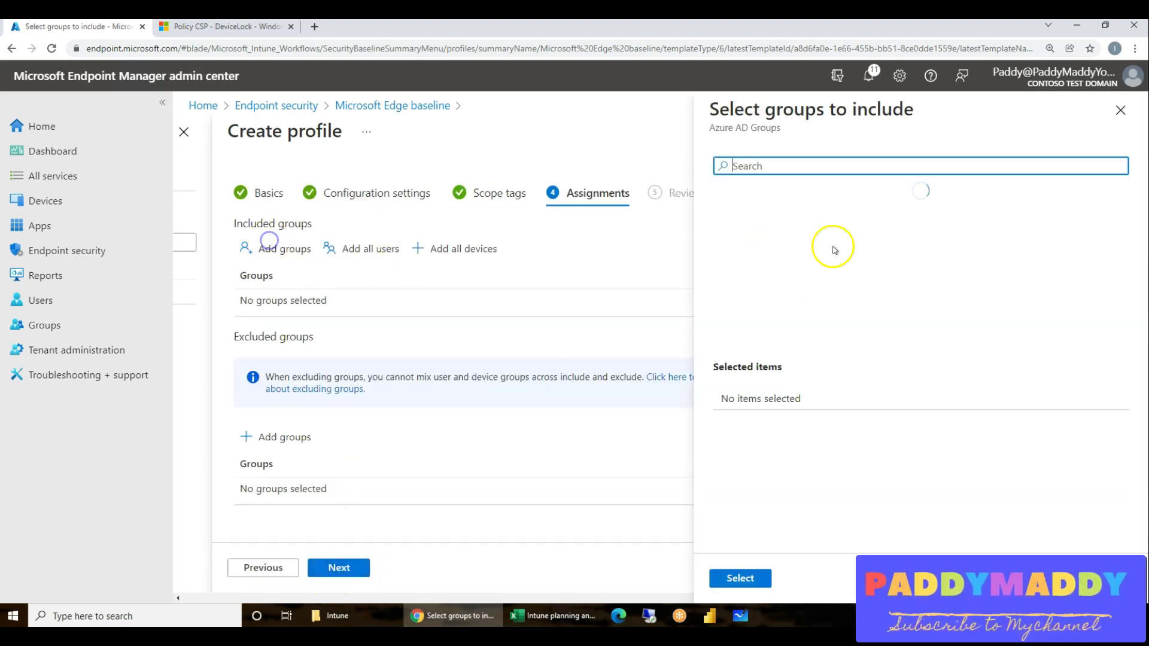
left_click(1120, 109)
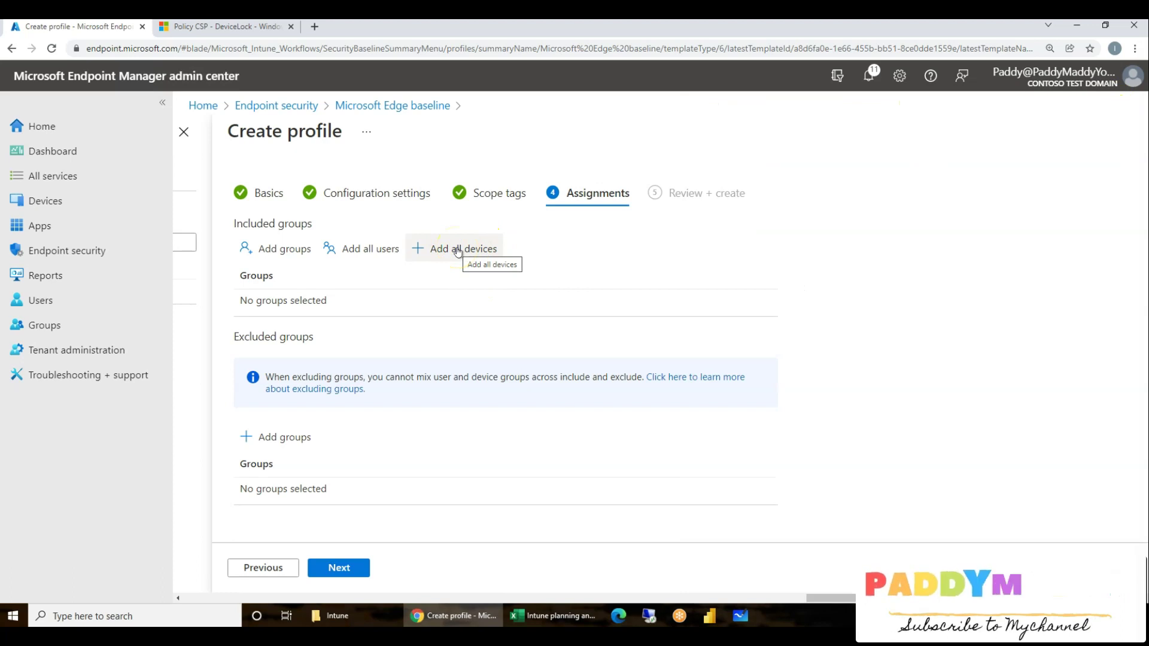
left_click(458, 249)
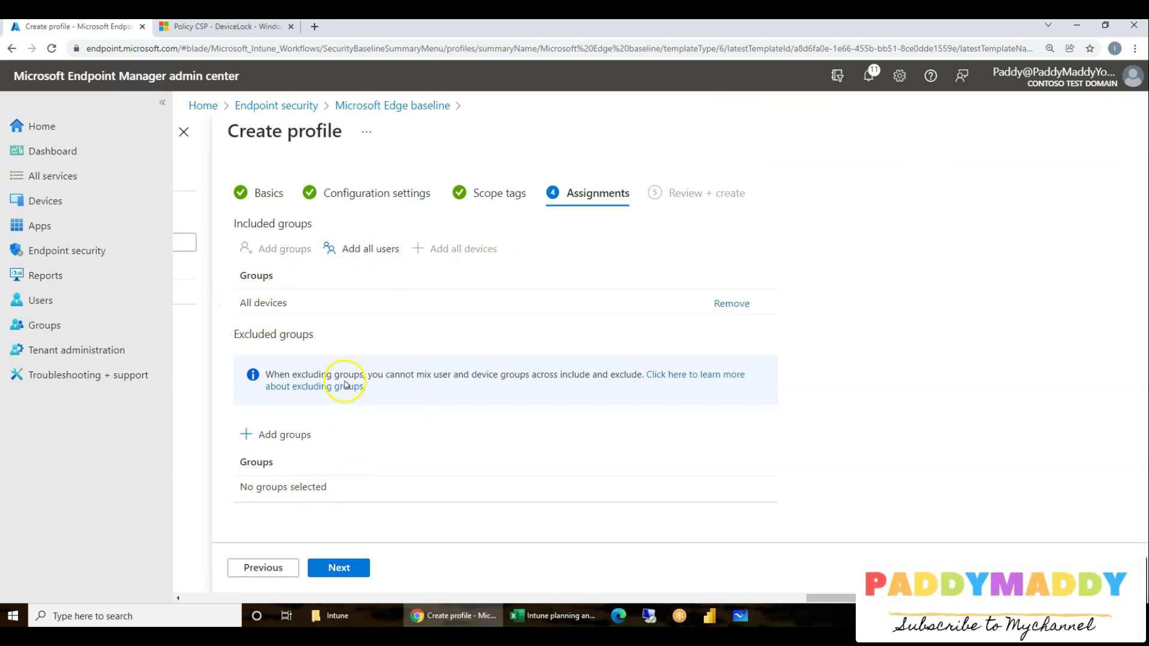
left_click(350, 569)
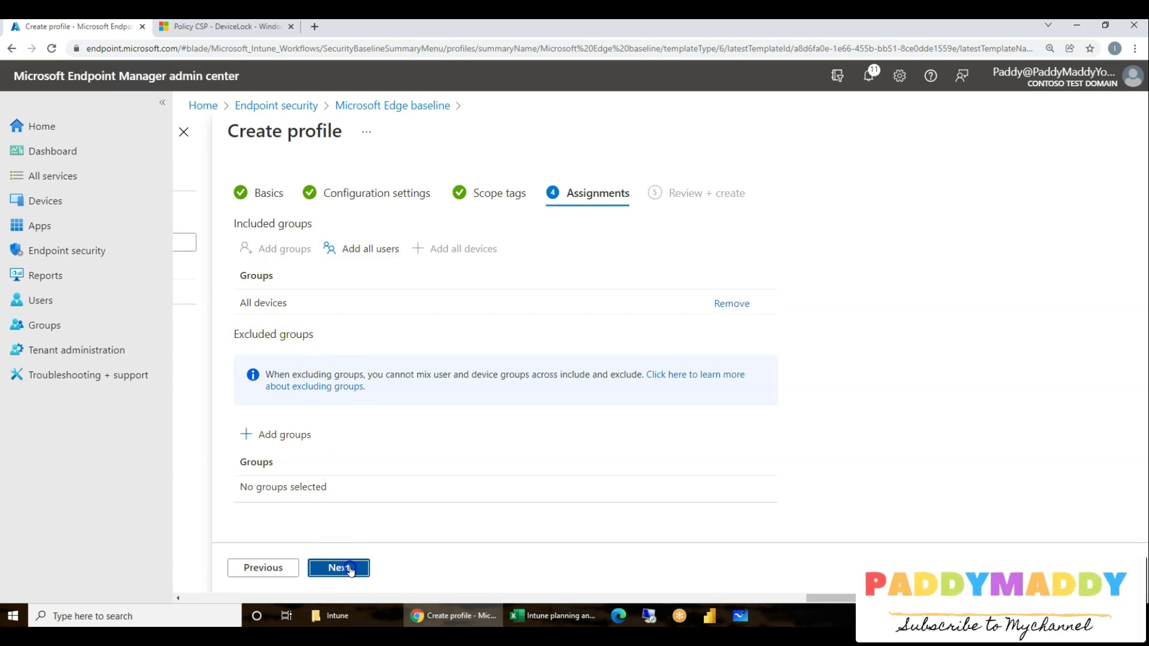
left_click(370, 256)
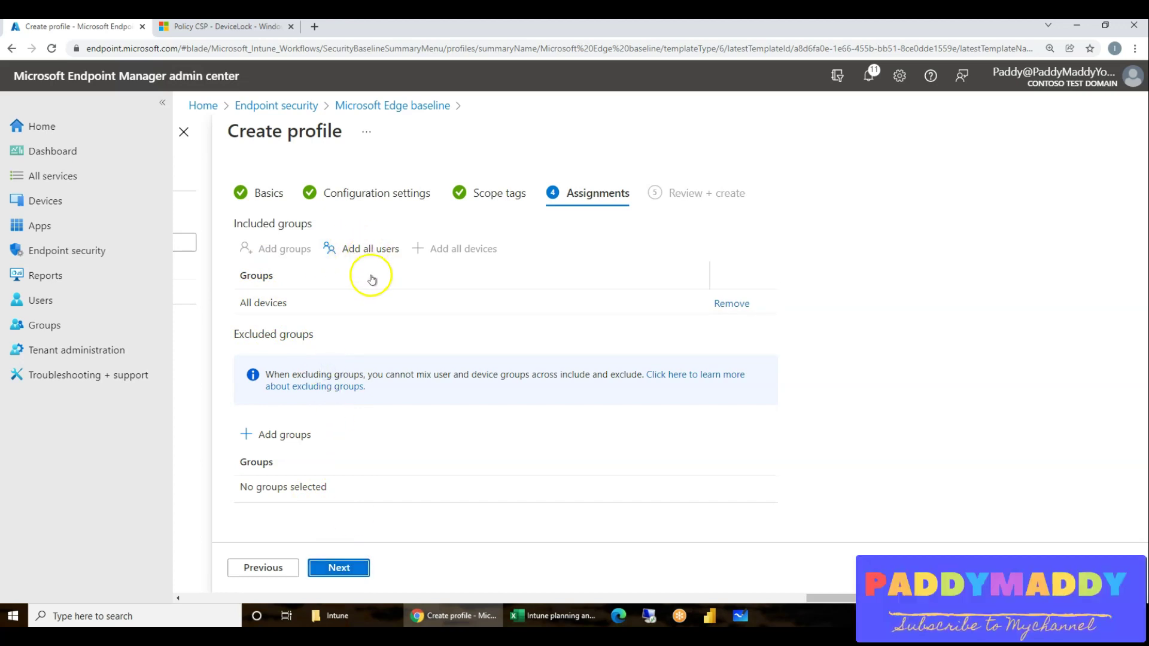
left_click(347, 248)
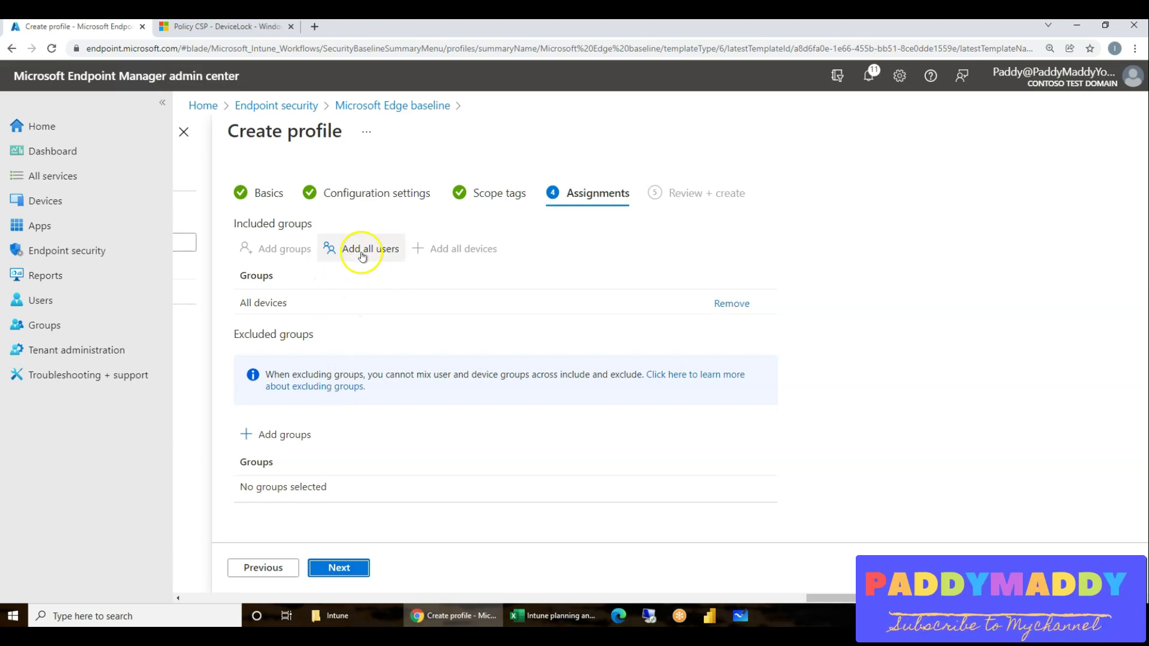
Create the Microsoft Edge baseline profile from its summary and refresh the profiles list to check its assignment.
left_click(345, 564)
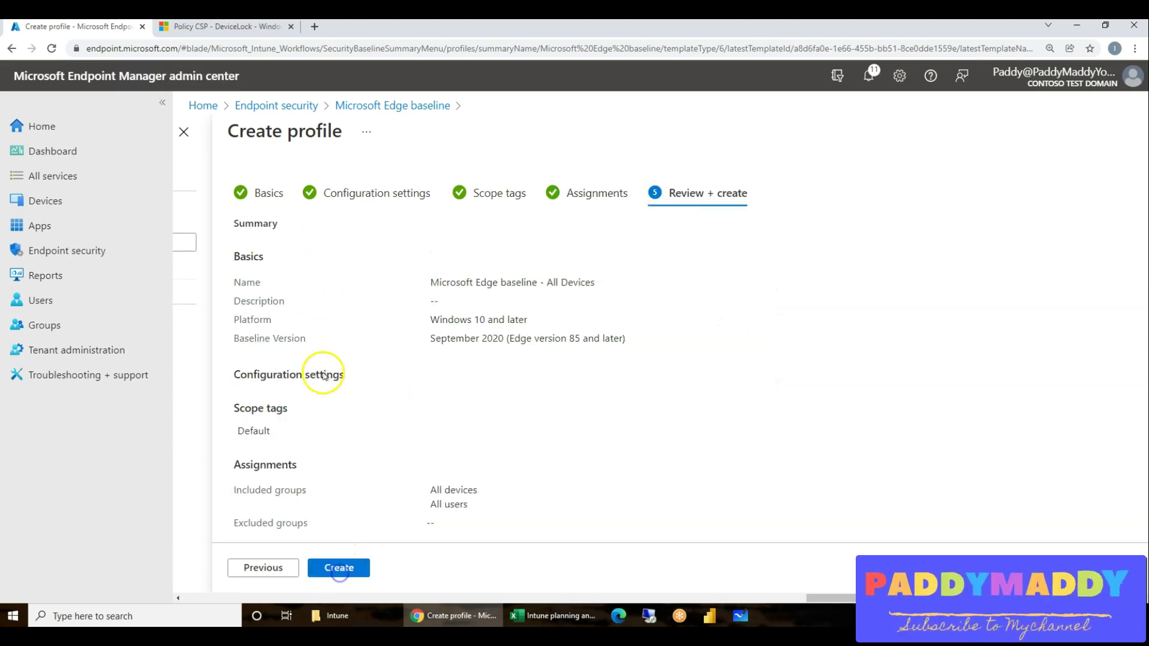
left_click(334, 574)
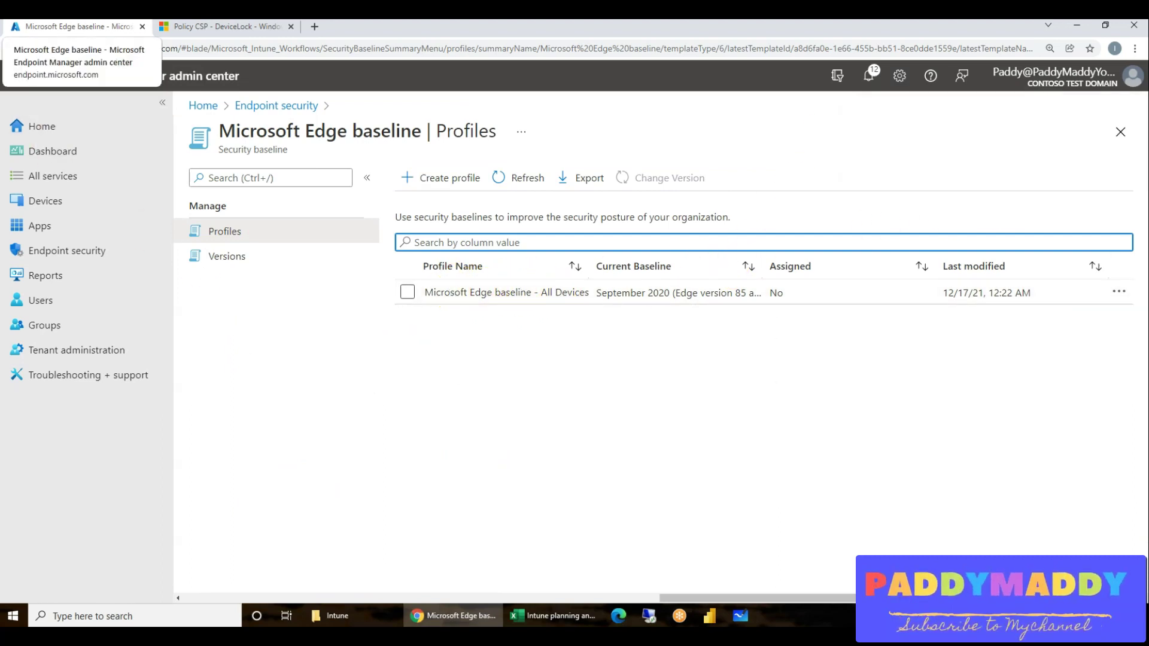
left_click(516, 177)
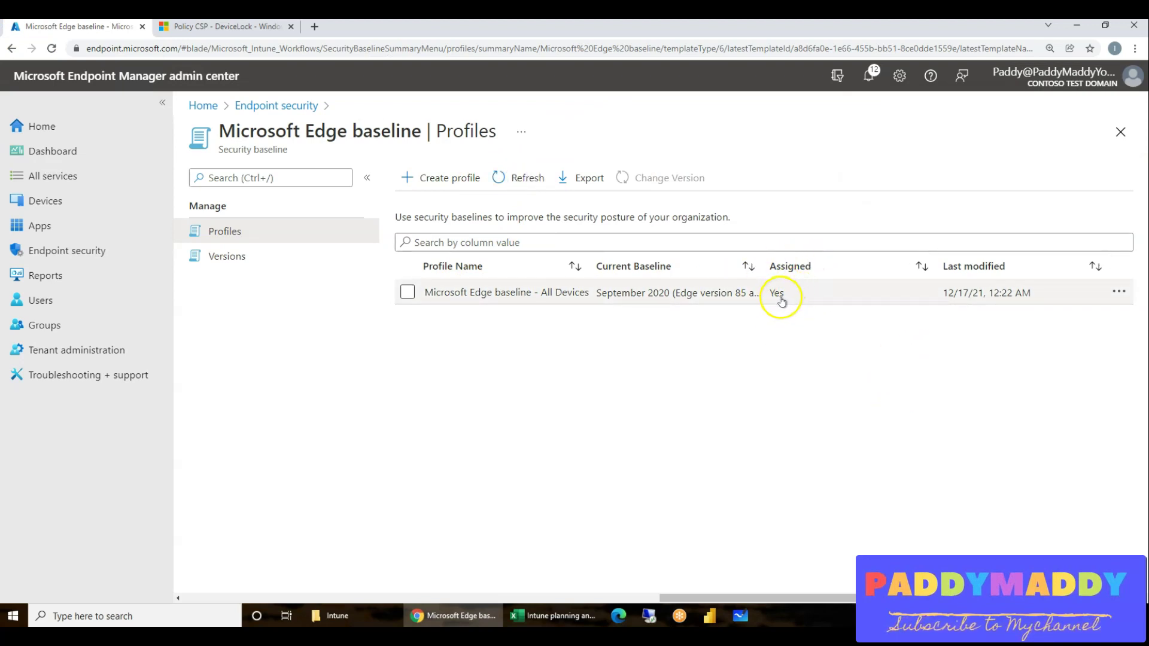
Switch to Excel and return to the Project Design Dashboard sheet to look at the remaining Windows policy items.
left_click(559, 618)
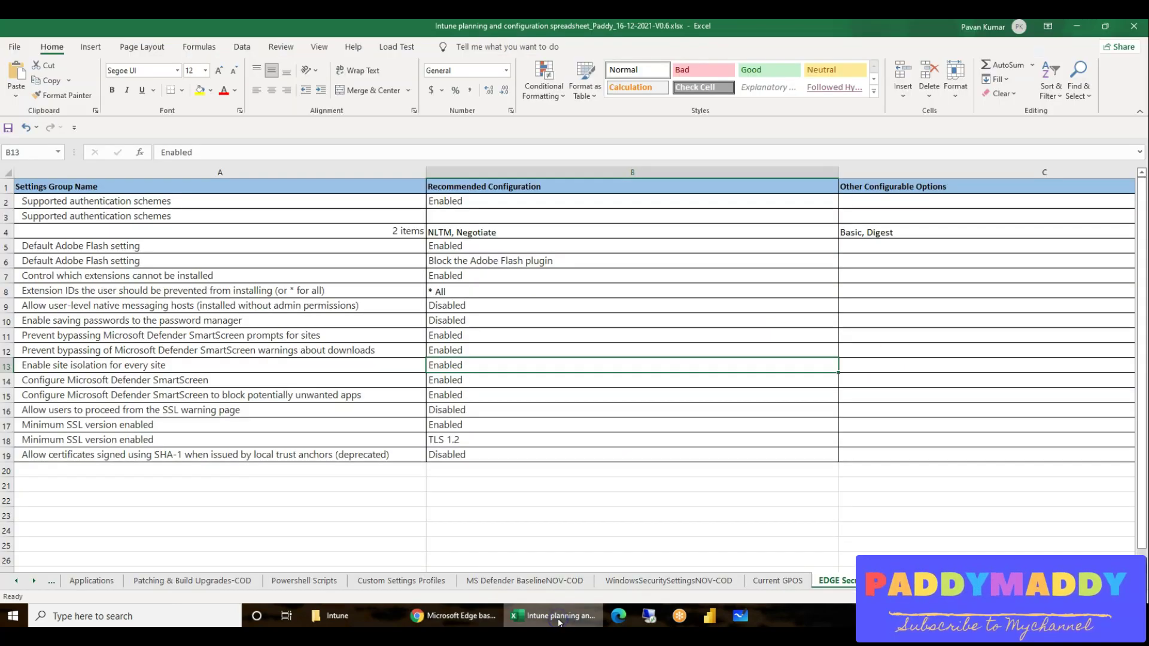
left_click(16, 581)
left_click(17, 581)
left_click(16, 581)
left_click(16, 581)
left_click(128, 582)
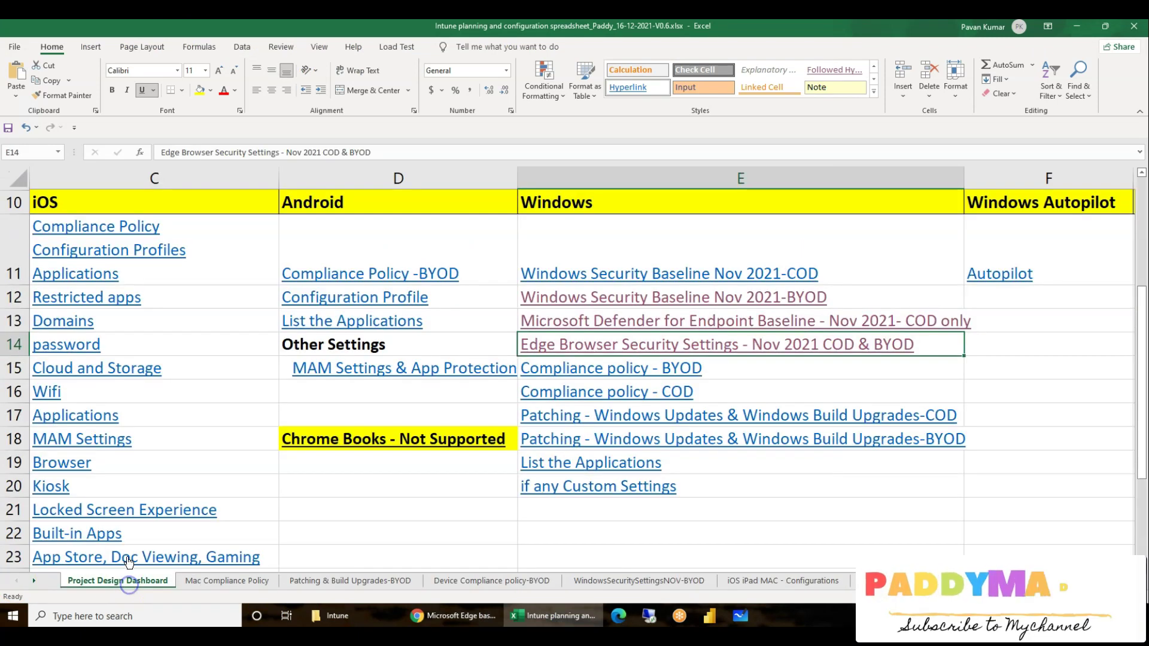
left_click(702, 536)
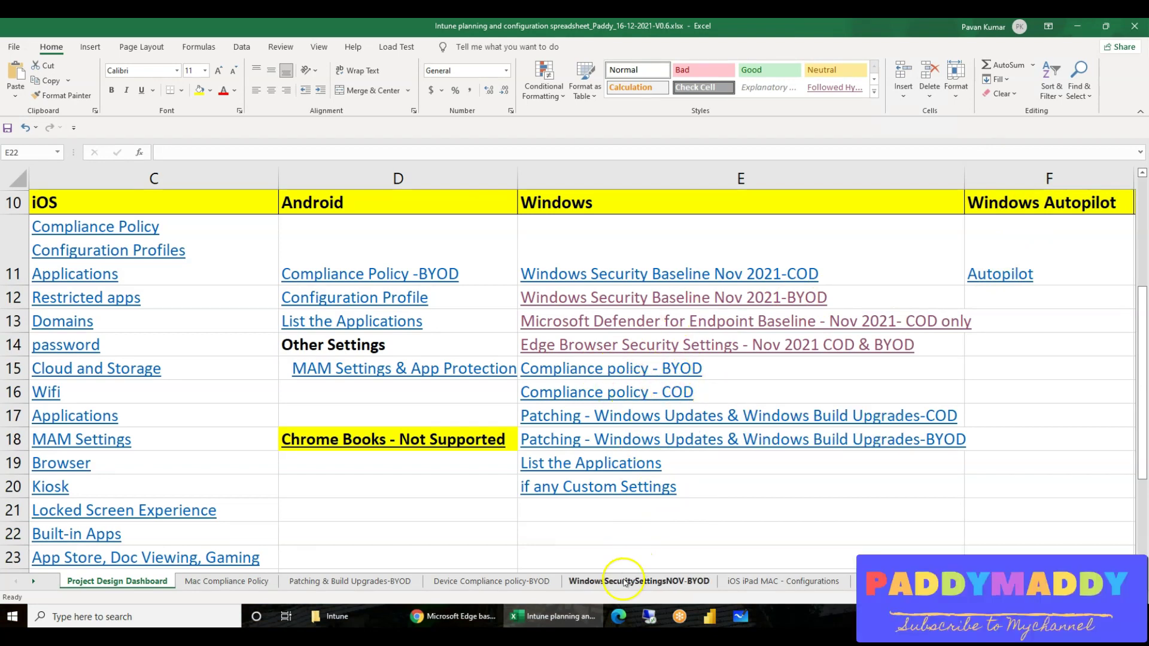
left_click(557, 622)
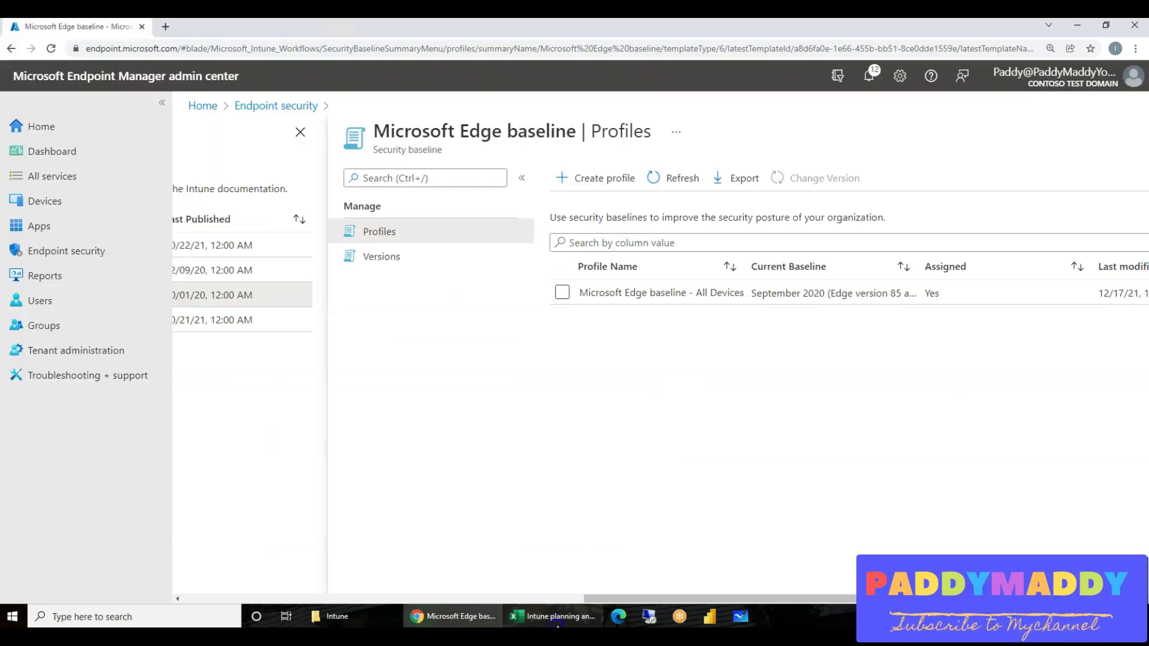
left_click(557, 623)
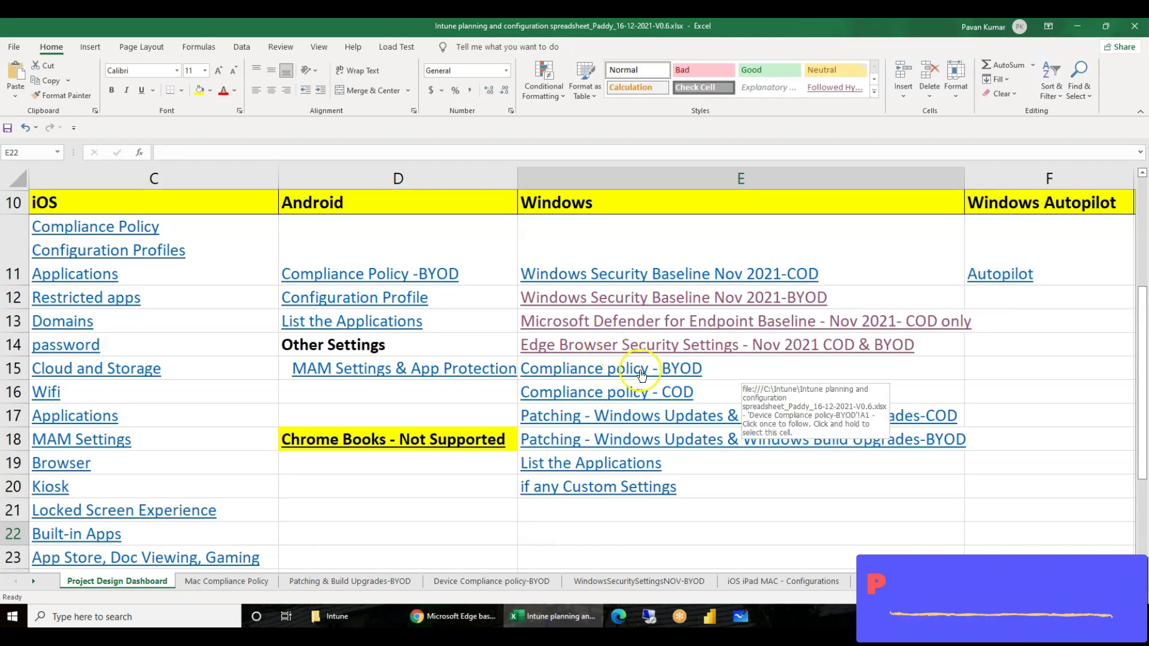
Open the BYOD Windows compliance policy sheet from the project dashboard and look through its recommended settings.
left_click(698, 379)
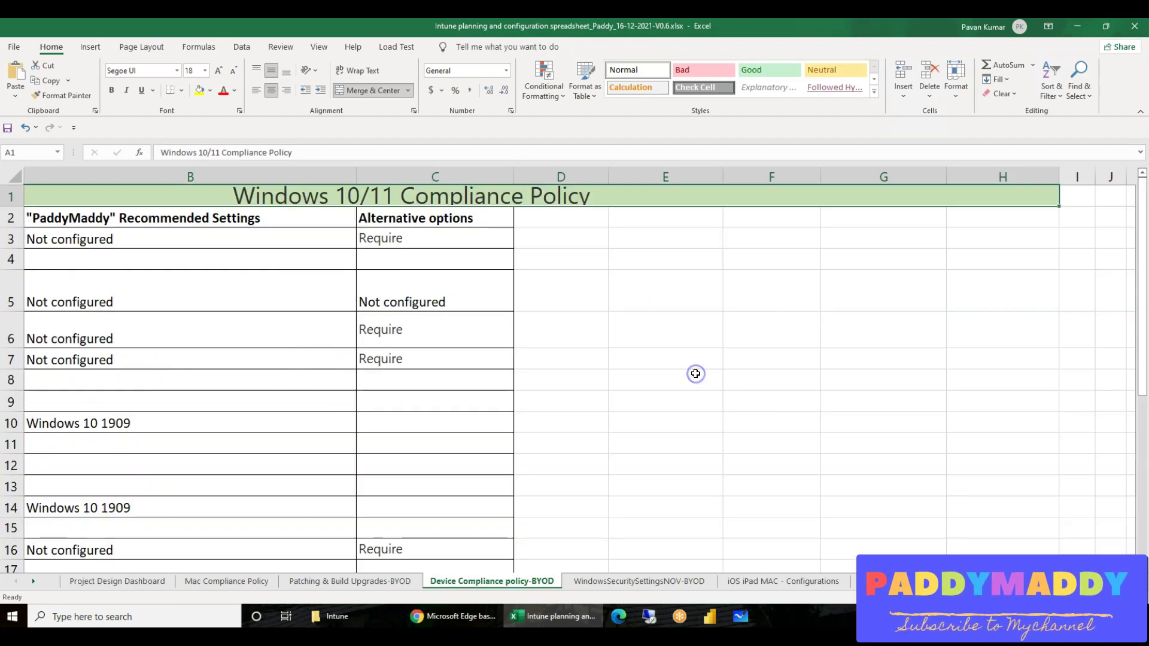
scroll(260, 323, "down", 7)
scroll(262, 321, "up", 7)
Switch to Microsoft Endpoint Manager, open the compliance policies for Windows devices and copy the page title.
left_click(526, 617)
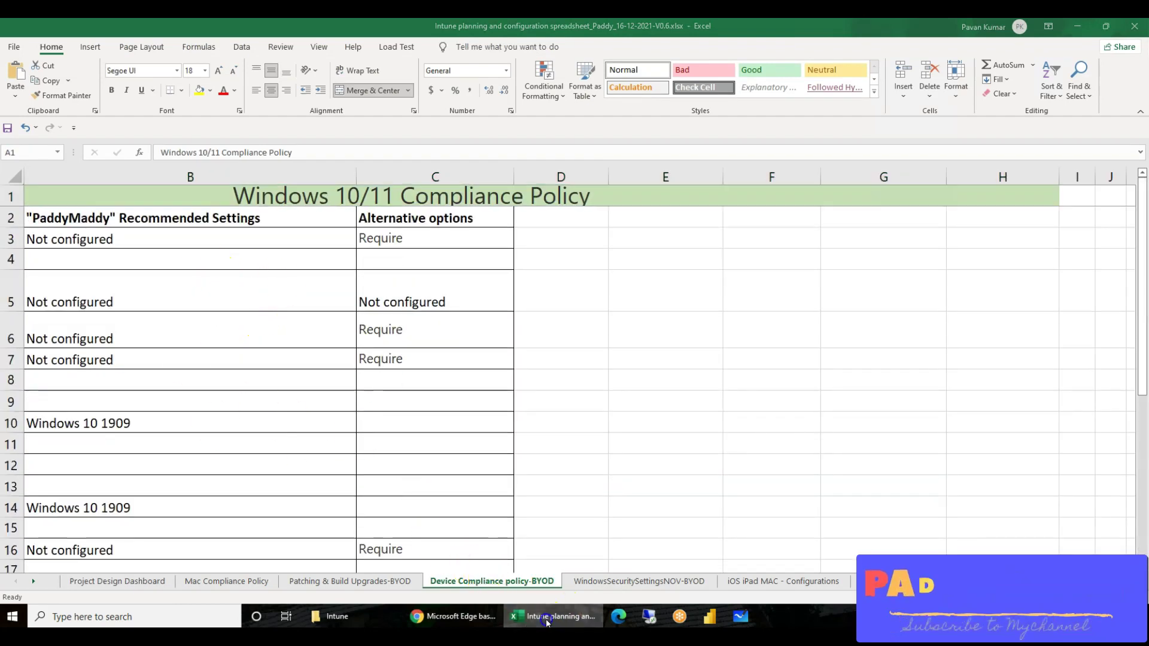
left_click(47, 204)
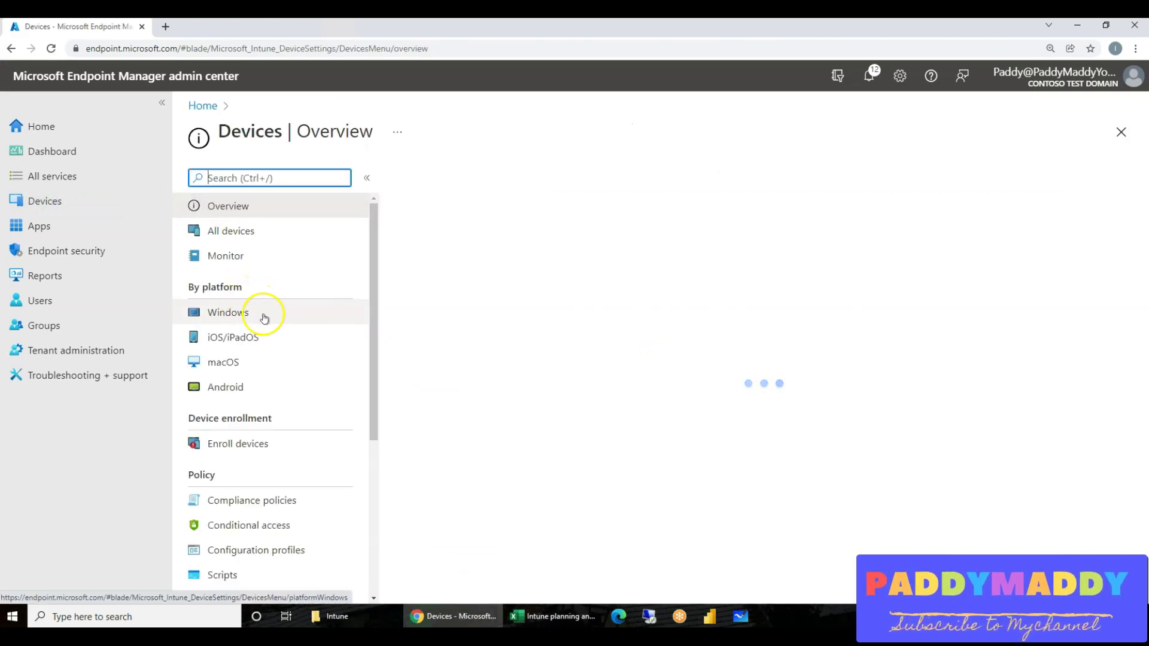
left_click(254, 315)
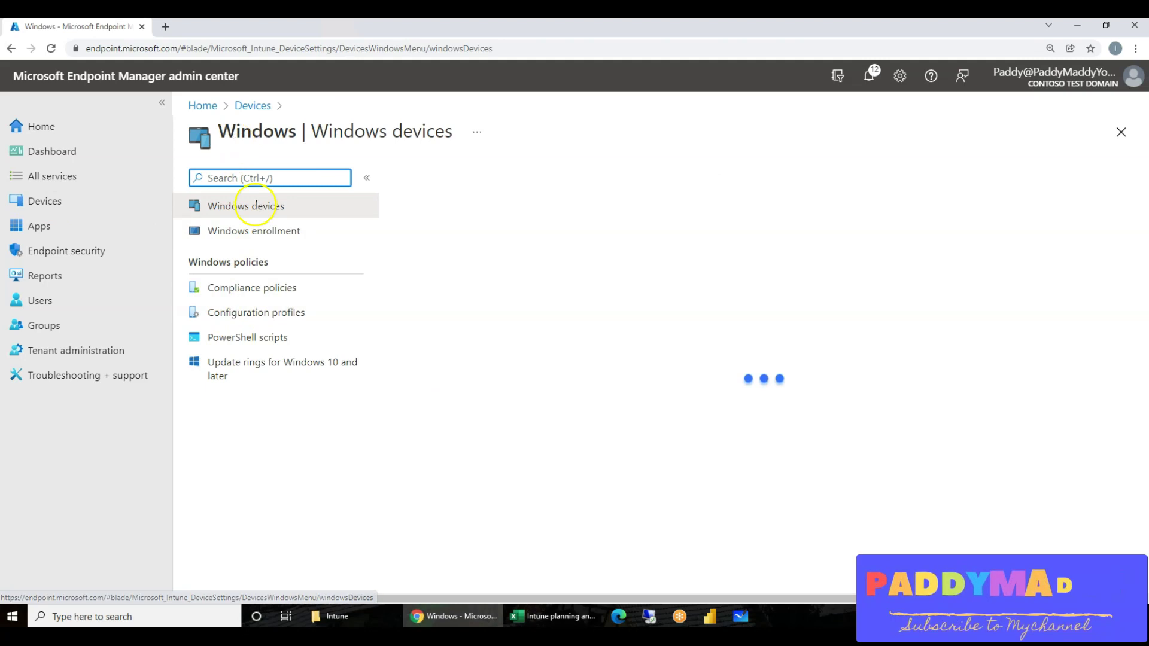
left_click(299, 290)
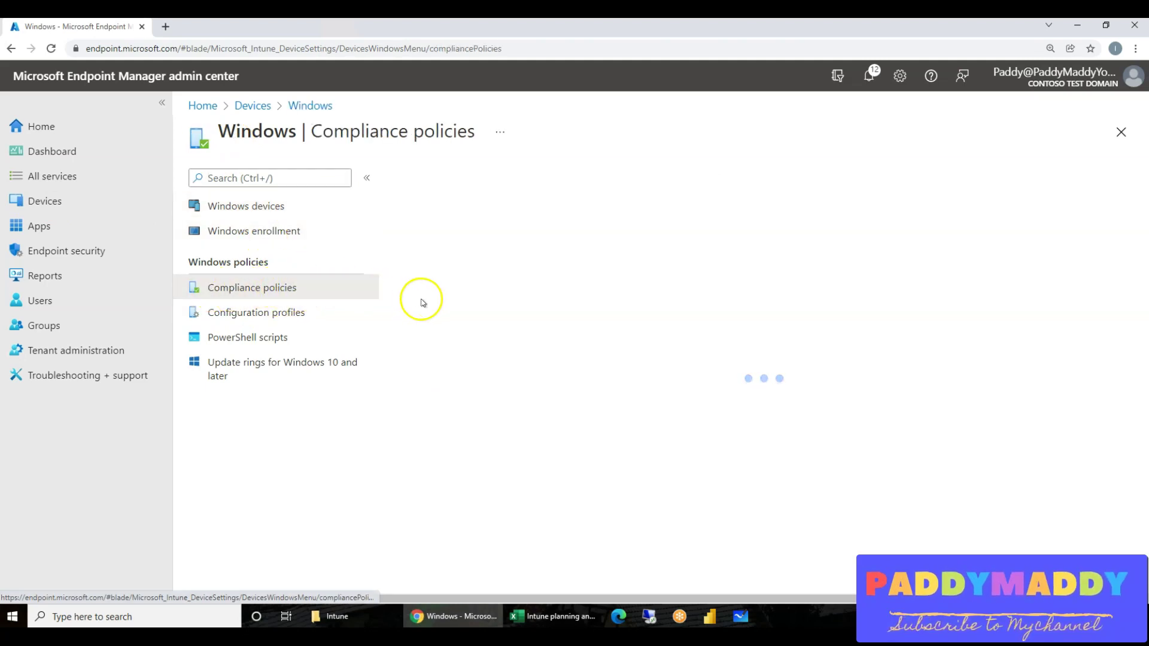
triple_click(342, 132)
key("ctrl+c")
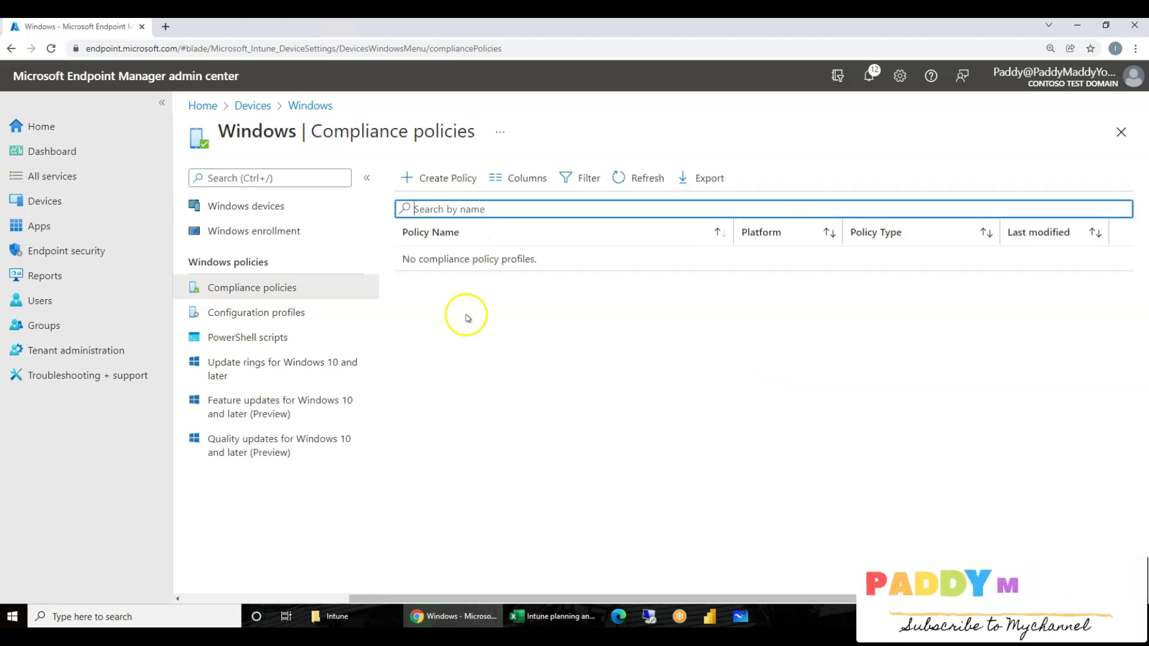
Create a new compliance policy for the Windows 10 and later platform.
left_click(449, 178)
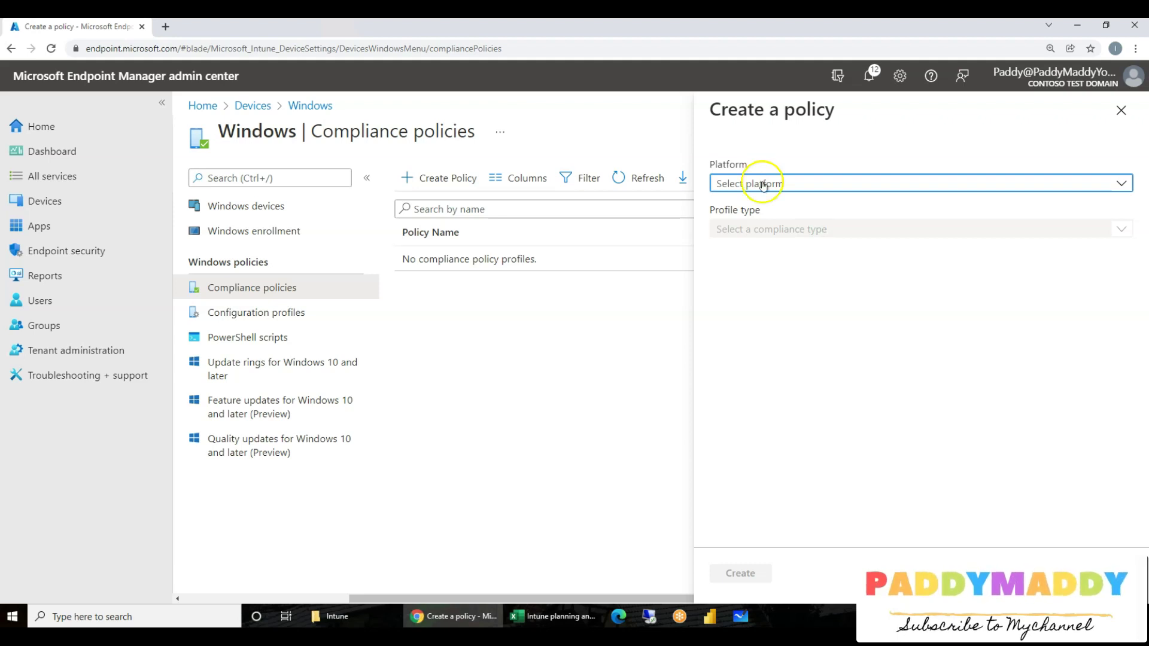
left_click(763, 185)
left_click(763, 205)
left_click(742, 574)
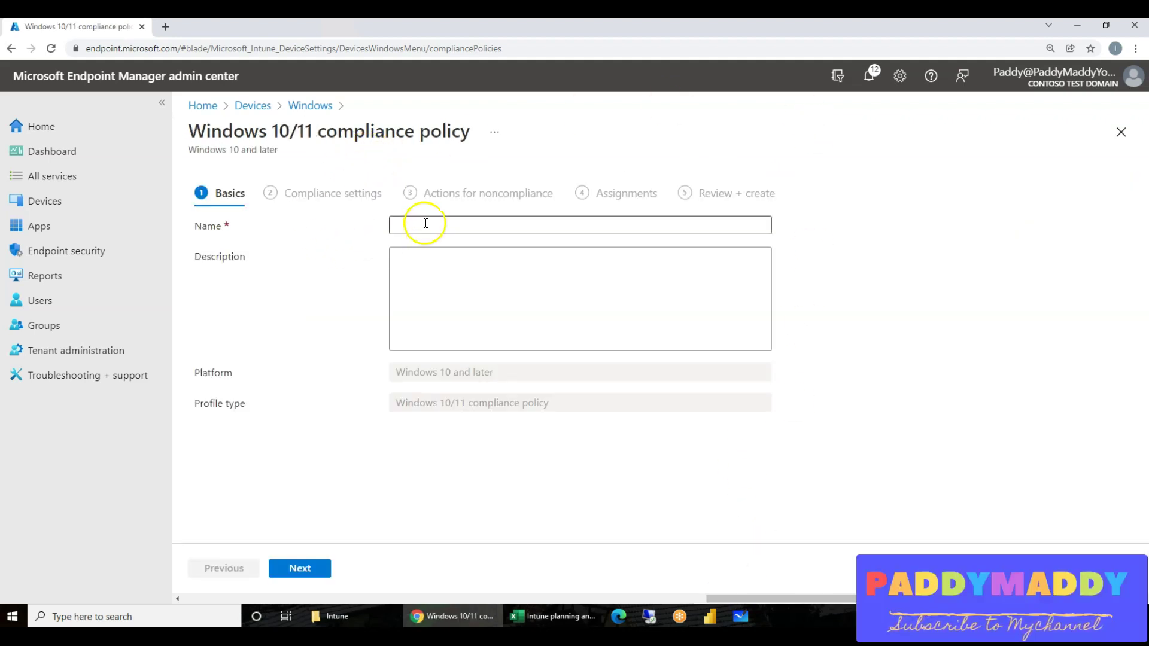
Name the policy "Windows | Compliance Policies - BYOD", leave the description empty and continue to the compliance settings.
left_click(426, 223)
key("ctrl+v")
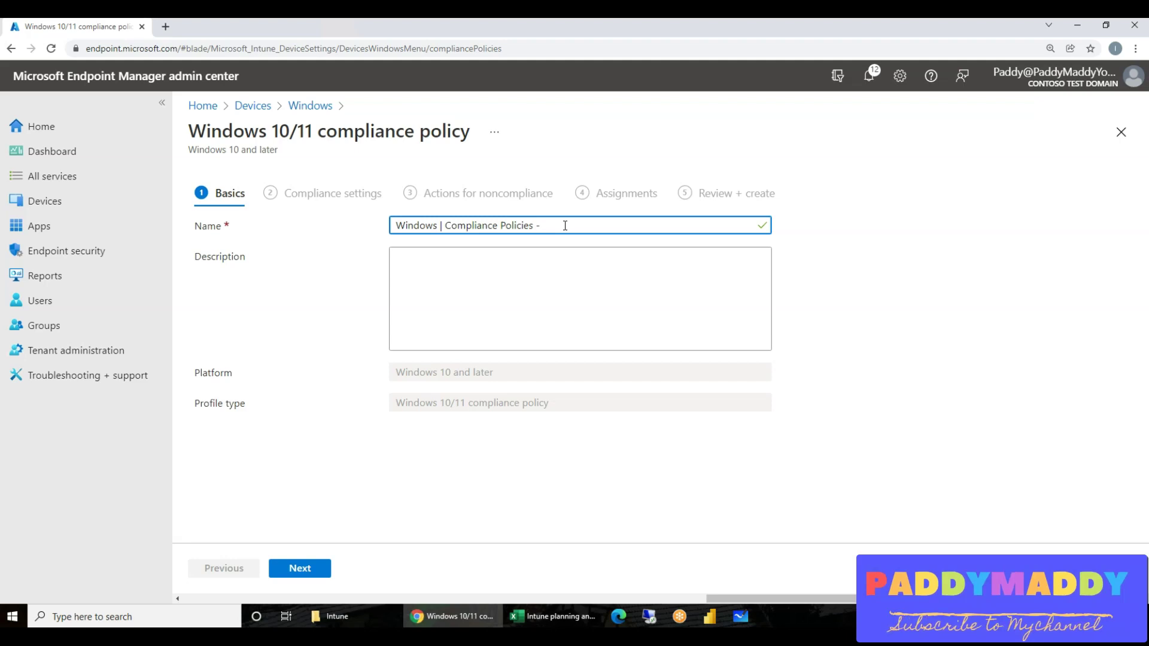
type("BYOD")
left_click(507, 289)
left_click(304, 573)
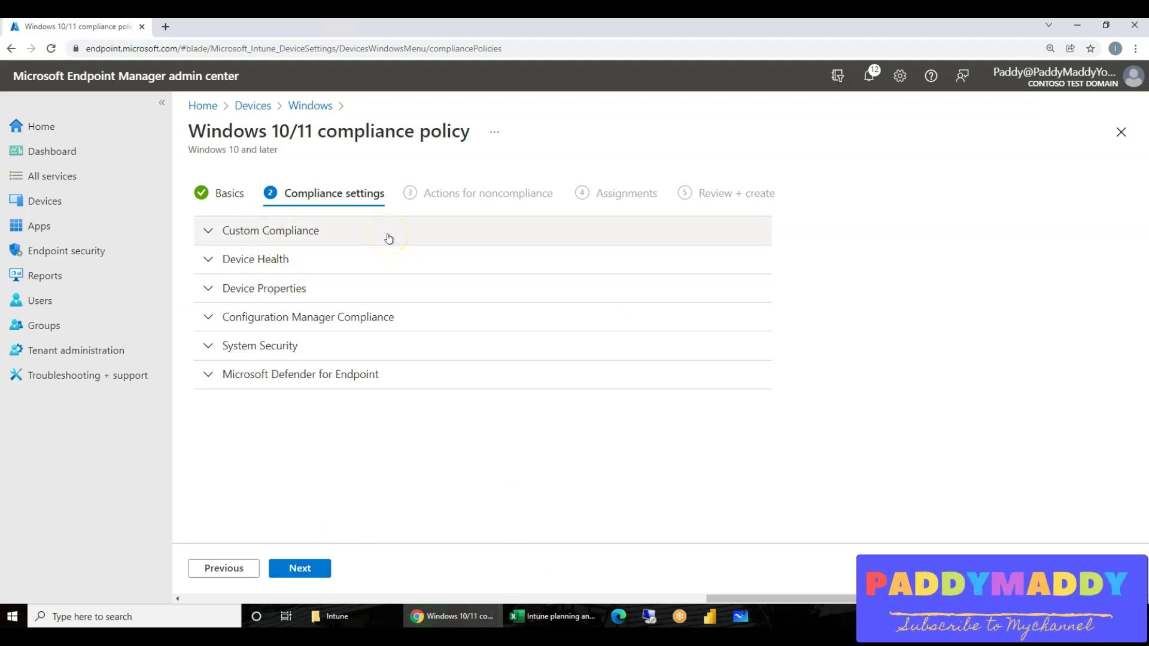
Try the Require option for custom compliance and set it back to Not configured.
left_click(307, 233)
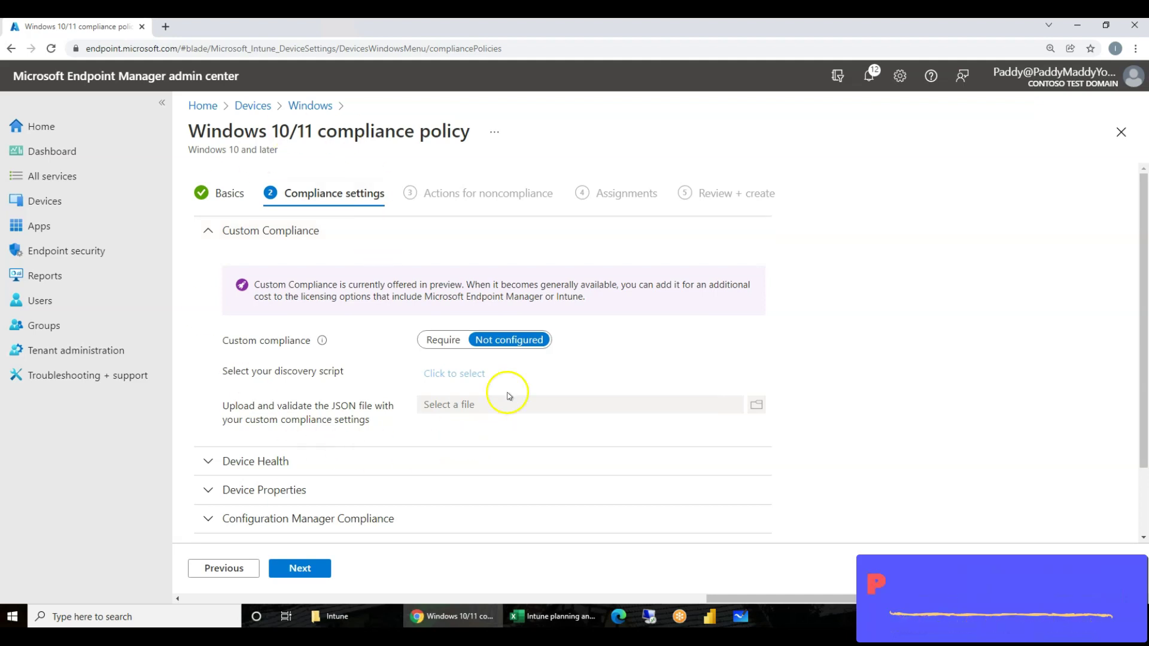
left_click(443, 340)
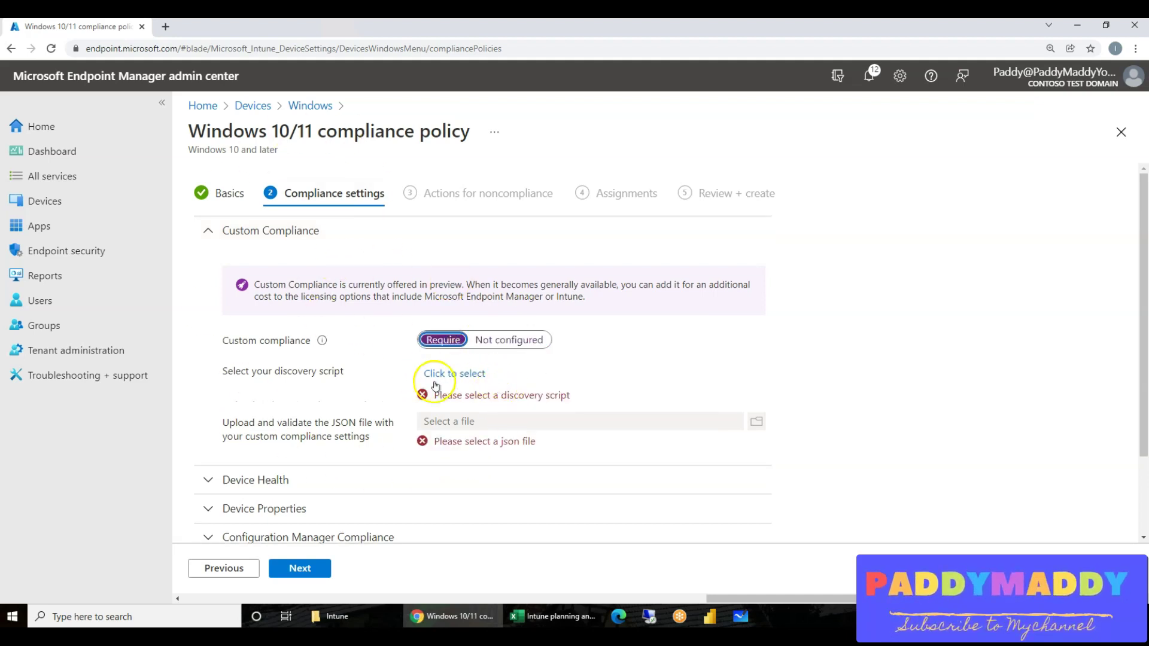
scroll(219, 374, "down", 2)
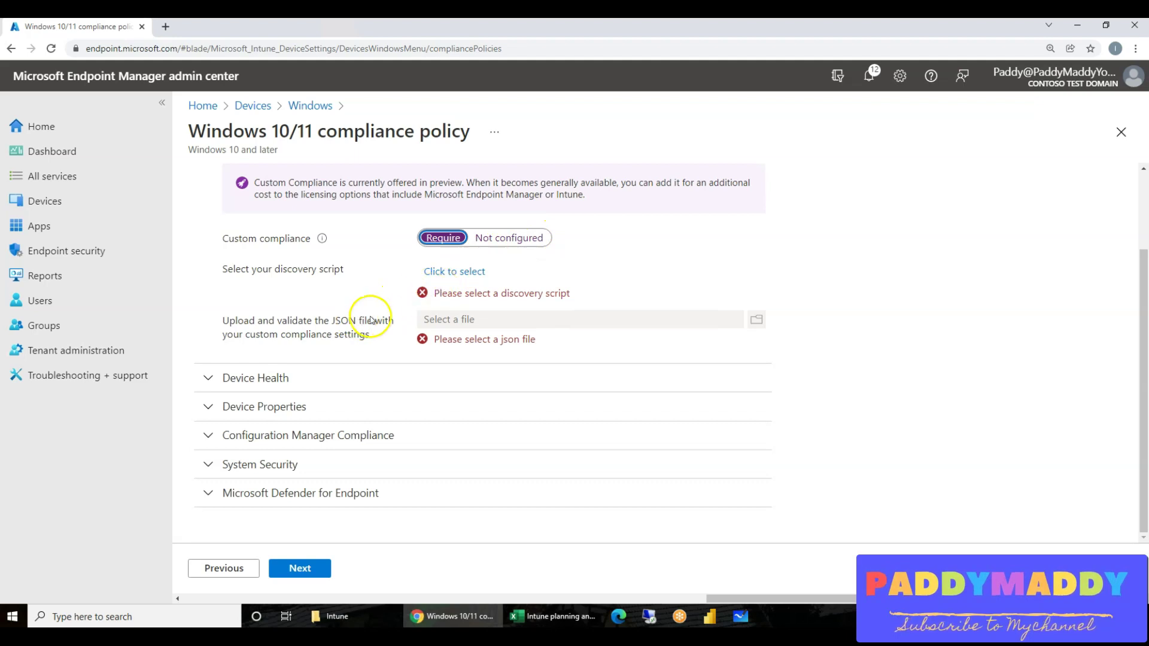
left_click(504, 238)
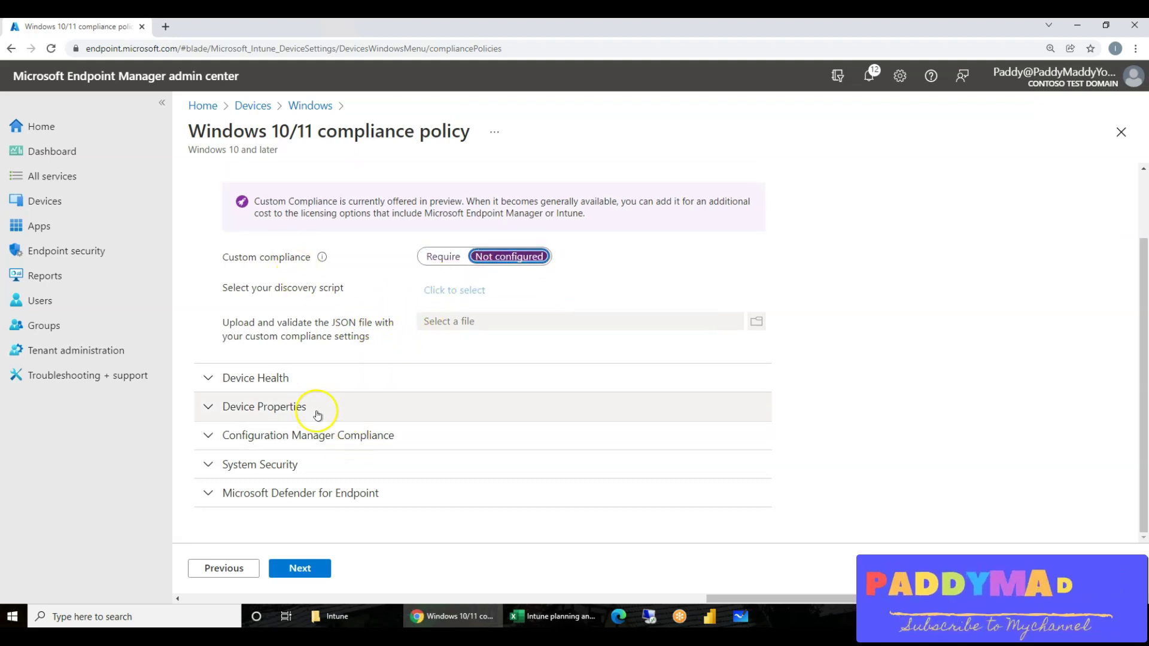
Expand the Device Health and Device Properties sections of the compliance settings.
left_click(312, 378)
scroll(314, 381, "down", 3)
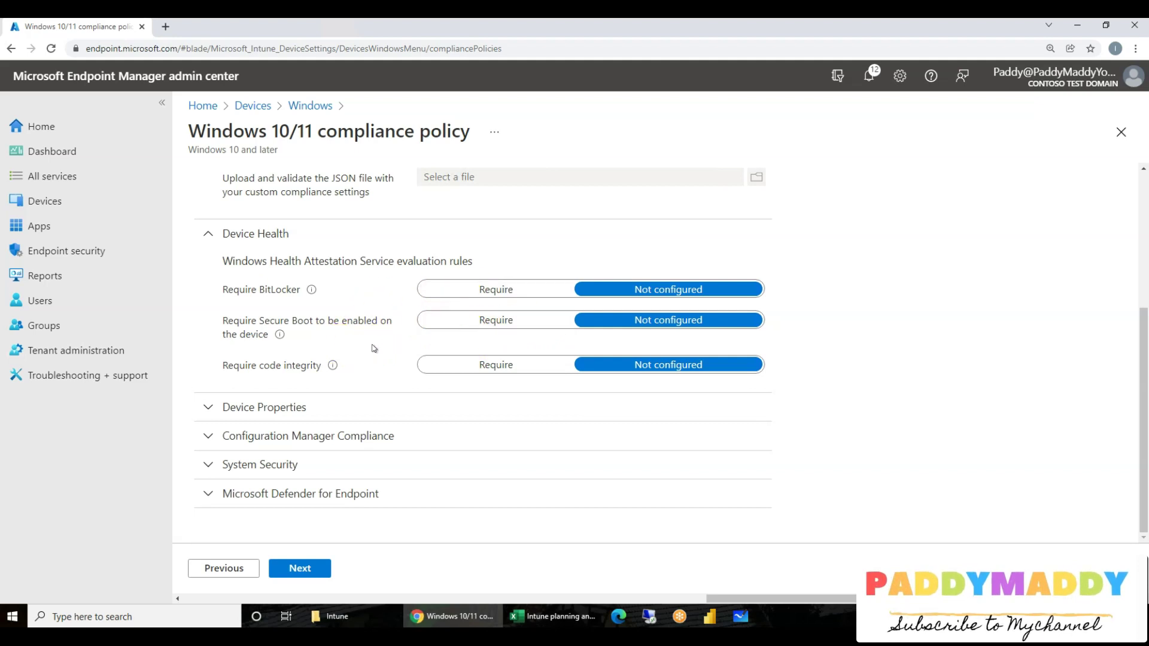
left_click(295, 410)
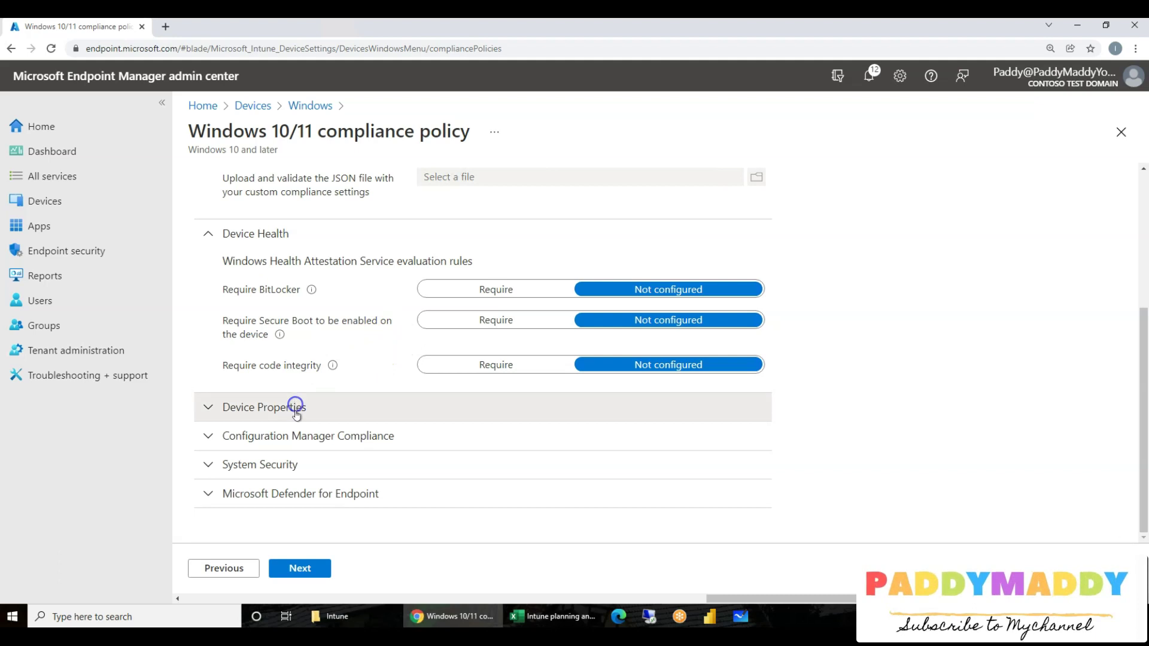
scroll(334, 299, "down", 3)
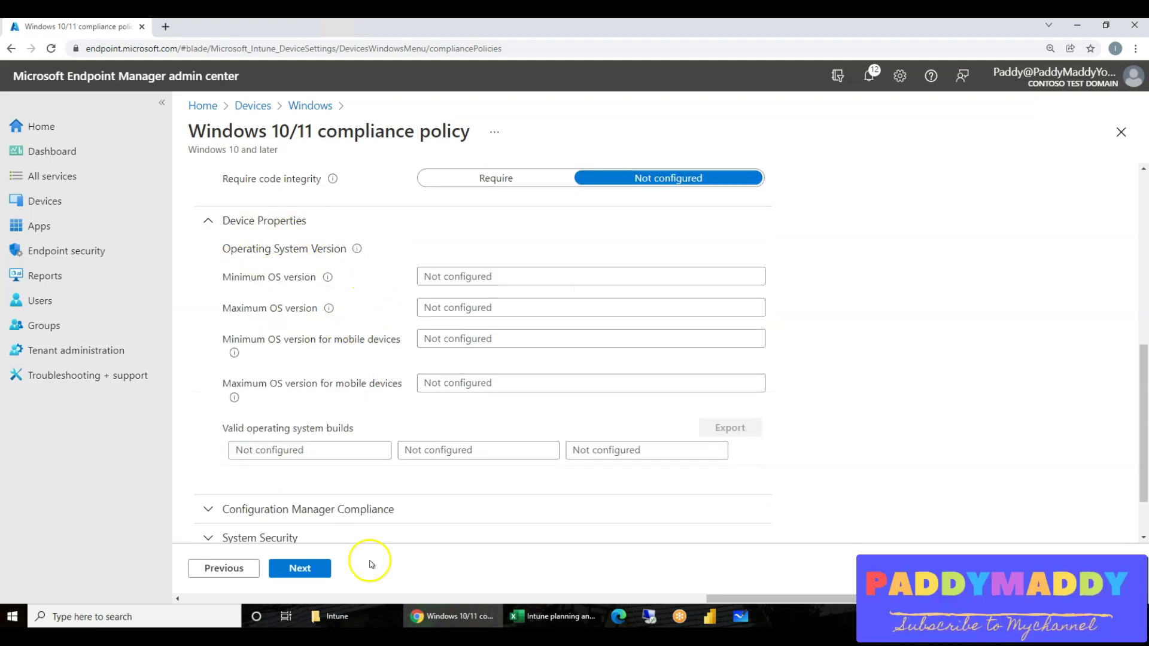
Switch to the Excel planning sheet and check the recommended settings for custom compliance, device health and minimum OS version.
left_click(547, 615)
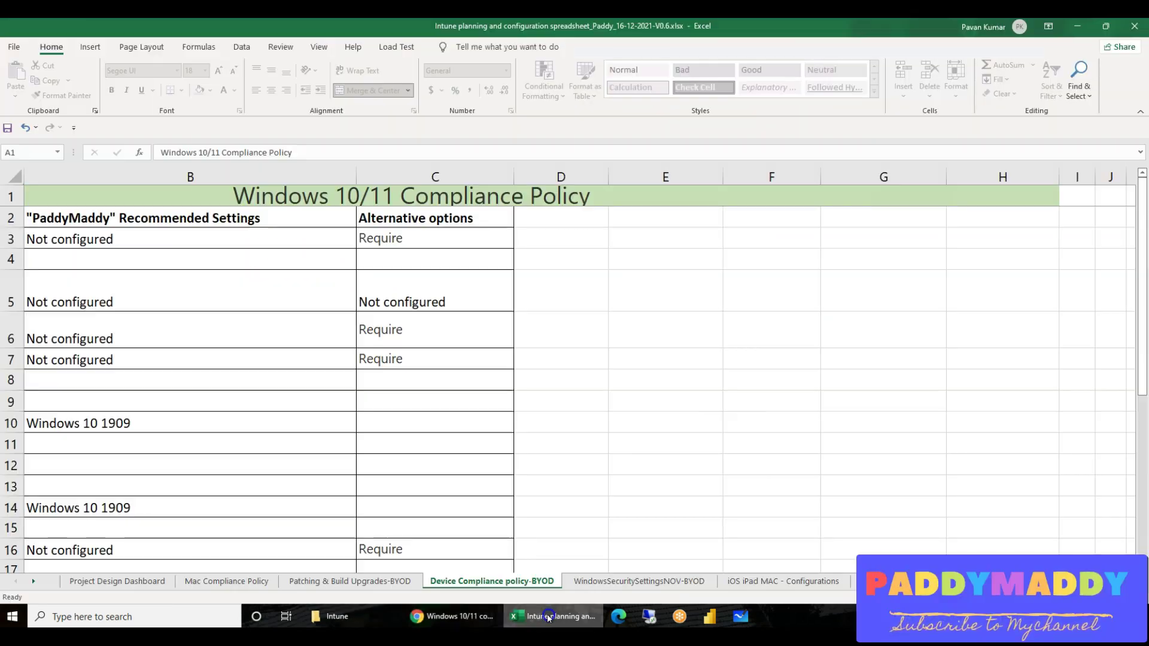
left_click(227, 322)
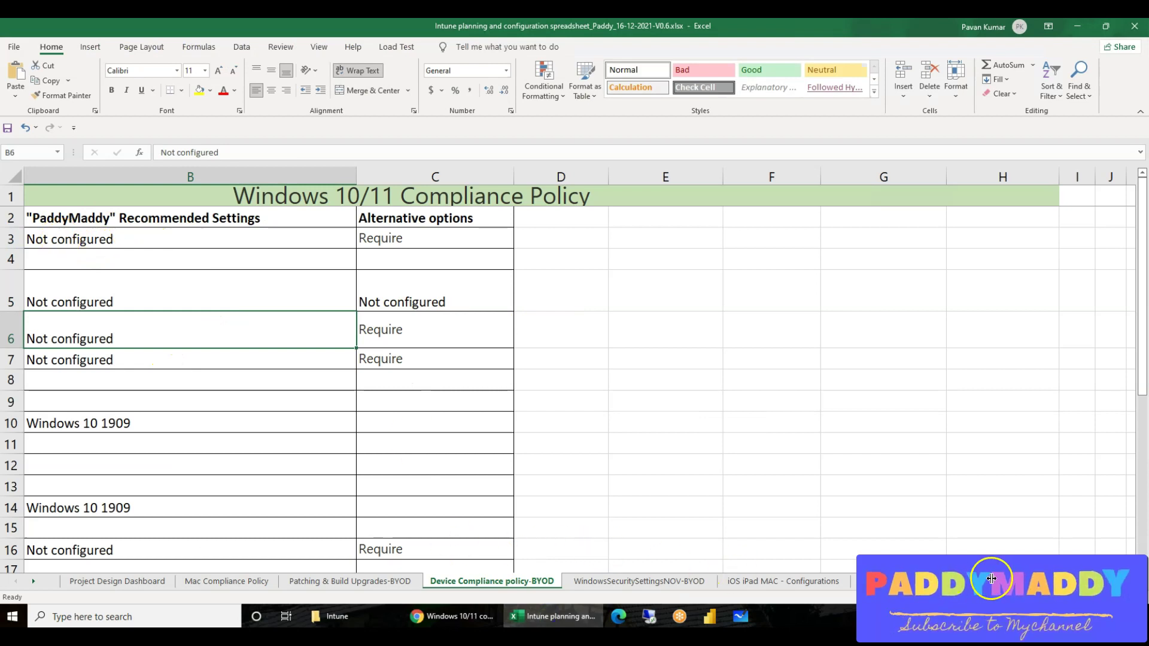
scroll(987, 580, "left", 1)
left_click(82, 258)
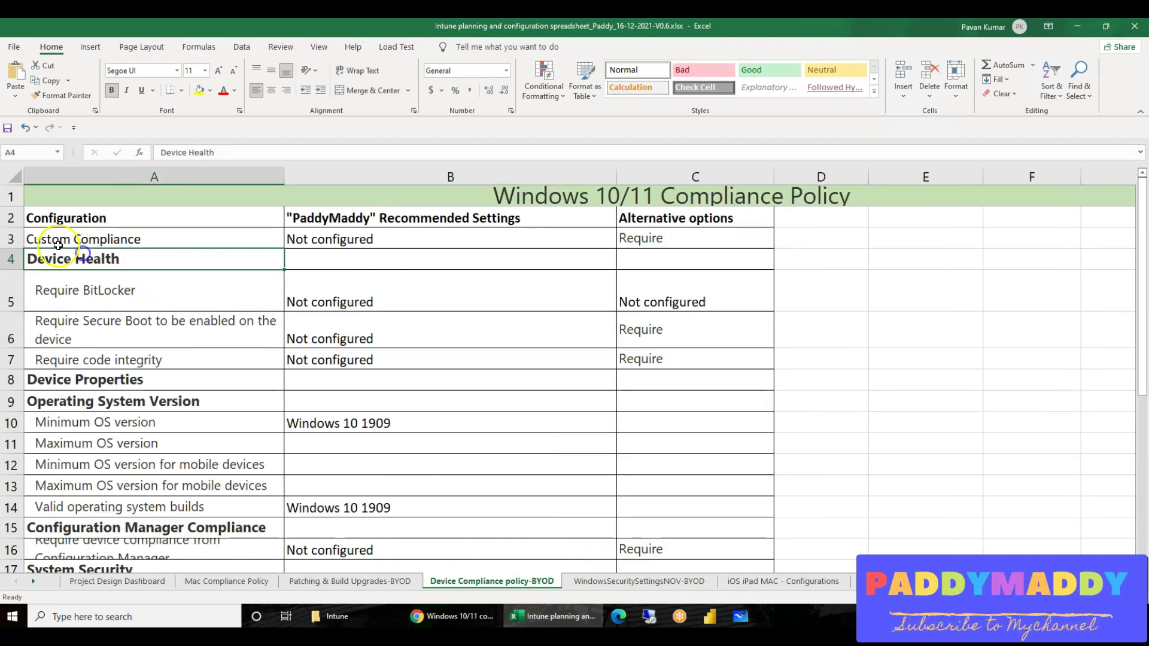
left_click(60, 239)
left_click_drag(361, 242, 367, 410)
left_click(34, 416)
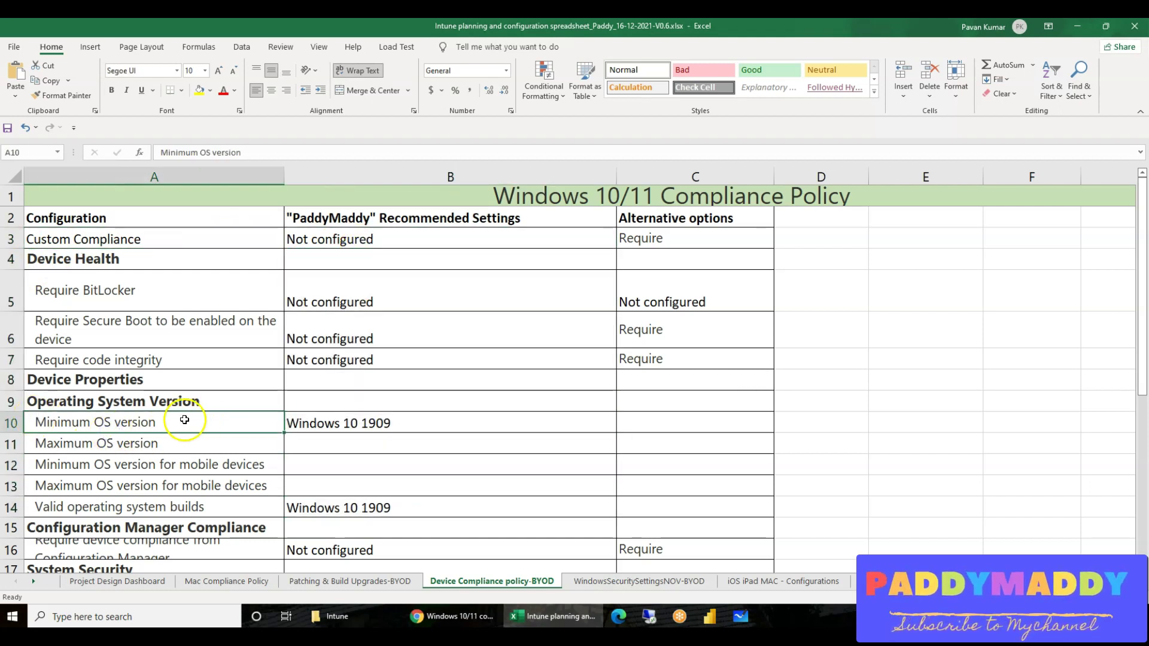
left_click(333, 419)
double_click(382, 423)
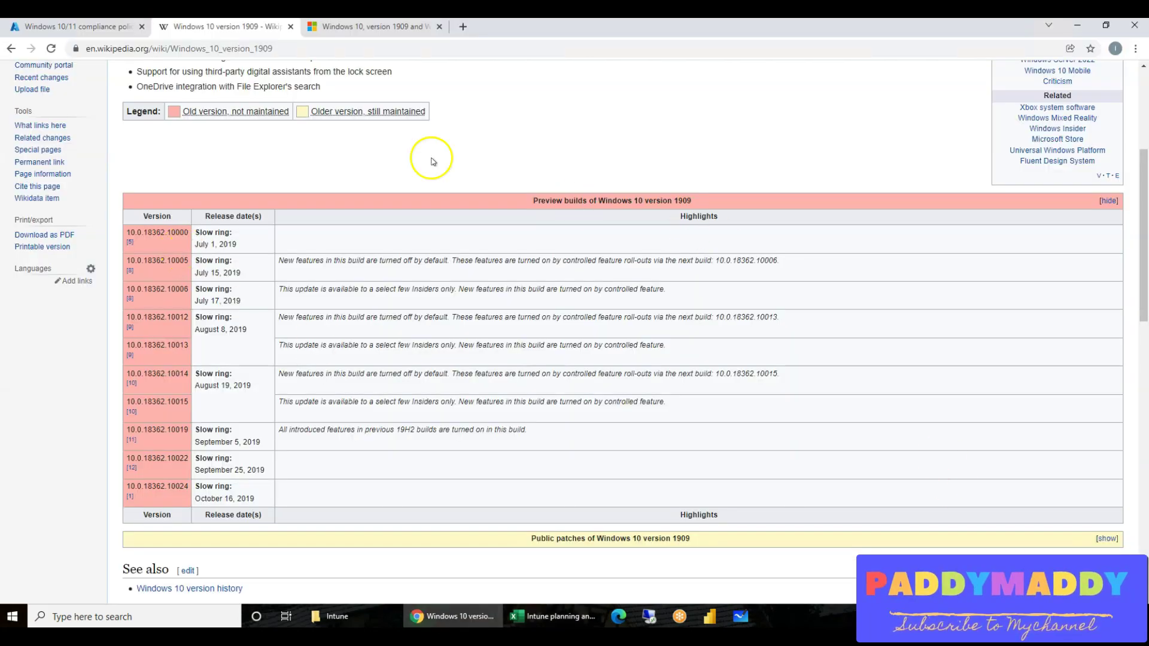
On the Wikipedia page for Windows 10 version 1909, expand the public patches list and select the build number 10.0.18363.
scroll(434, 161, "up", 4)
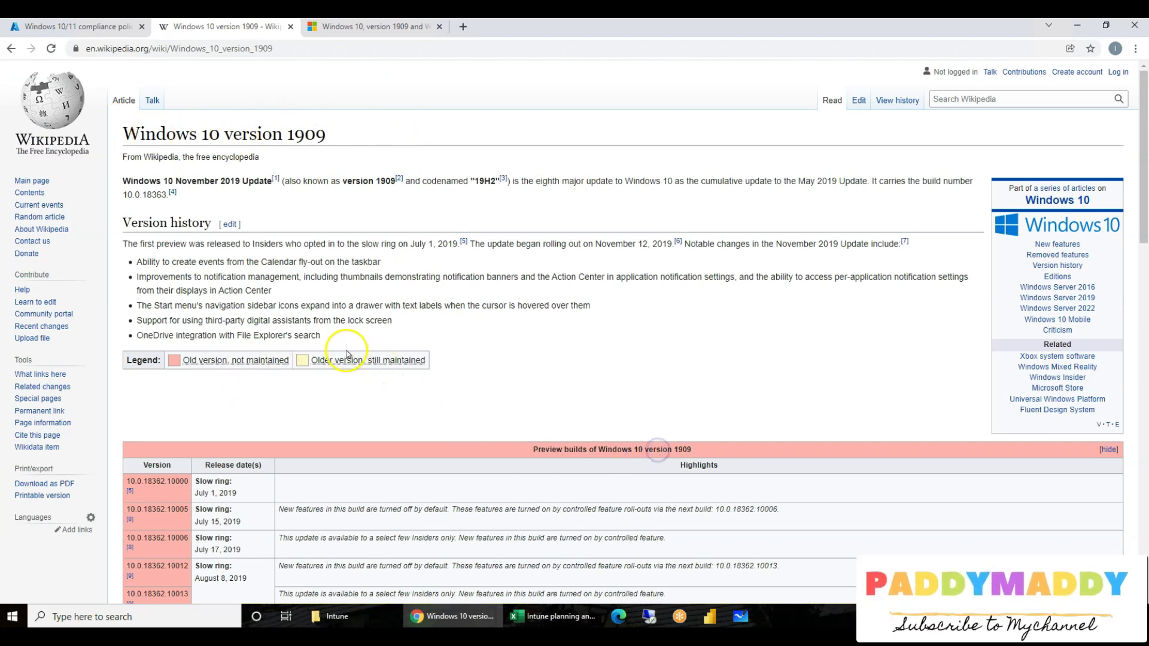
scroll(538, 415, "down", 13)
scroll(577, 371, "up", 5)
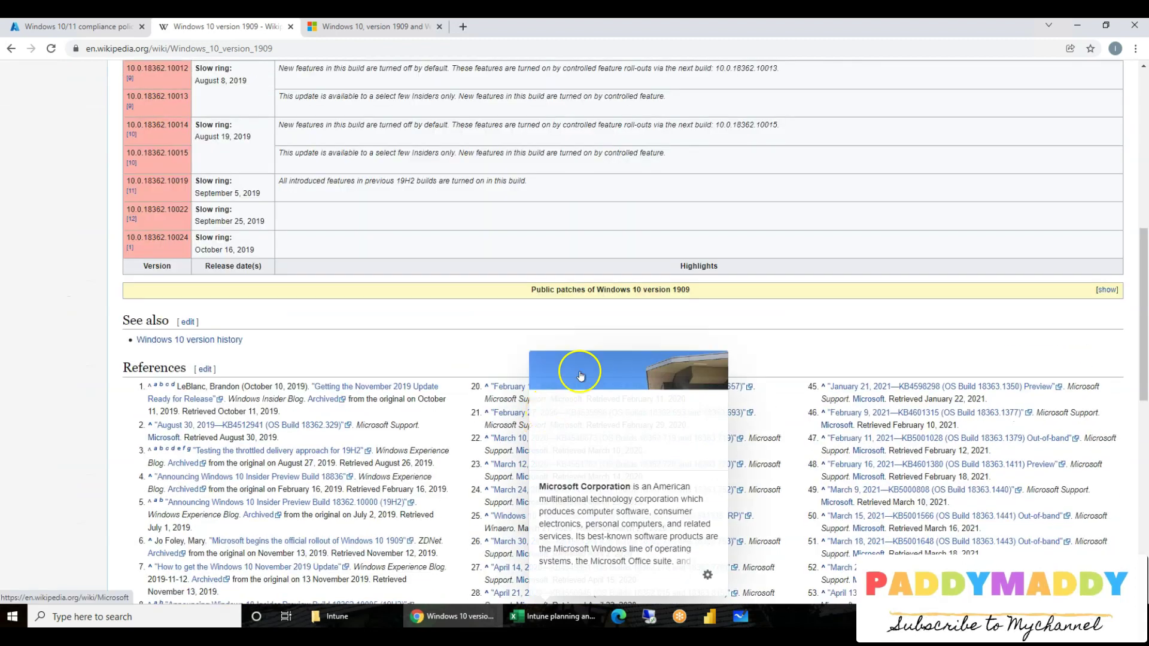
left_click(1107, 290)
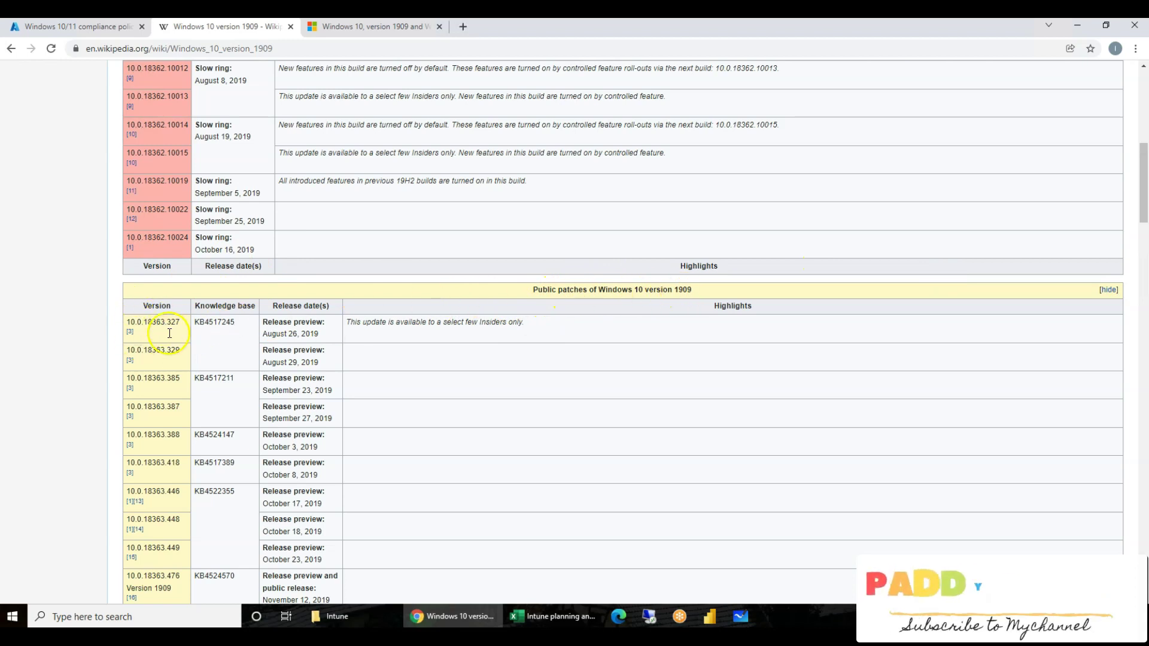
scroll(153, 305, "up", 1)
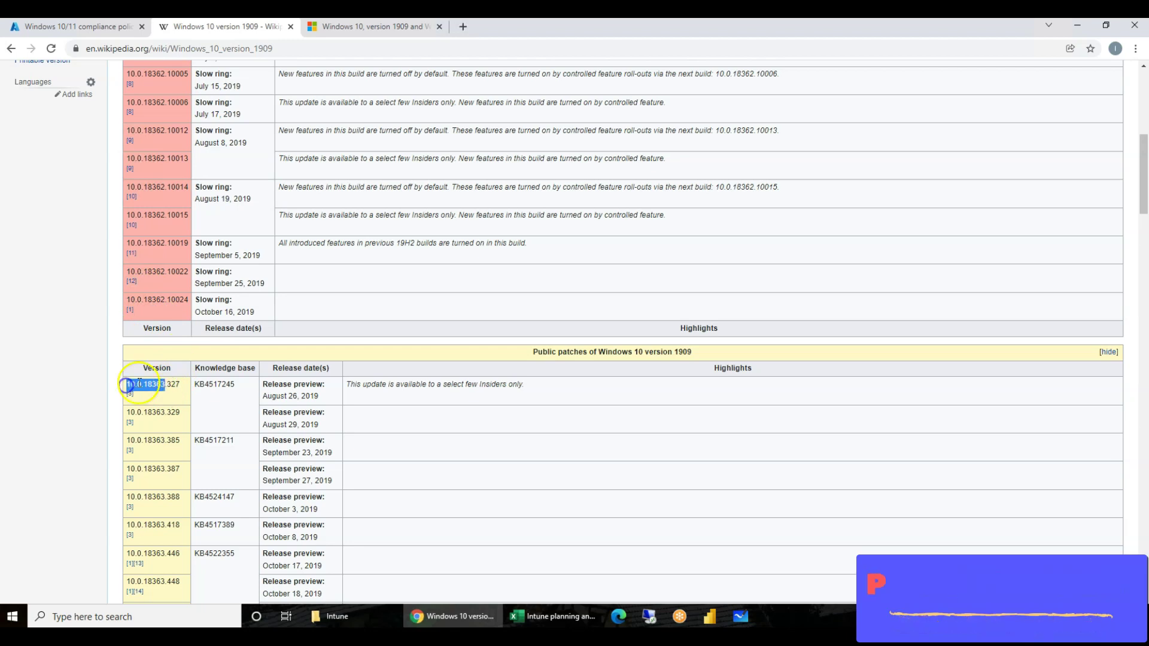
In the Excel sheet, extend the recommended minimum OS version in B10 to "Windows 10 1909 - 10.0.18363".
left_click(446, 622)
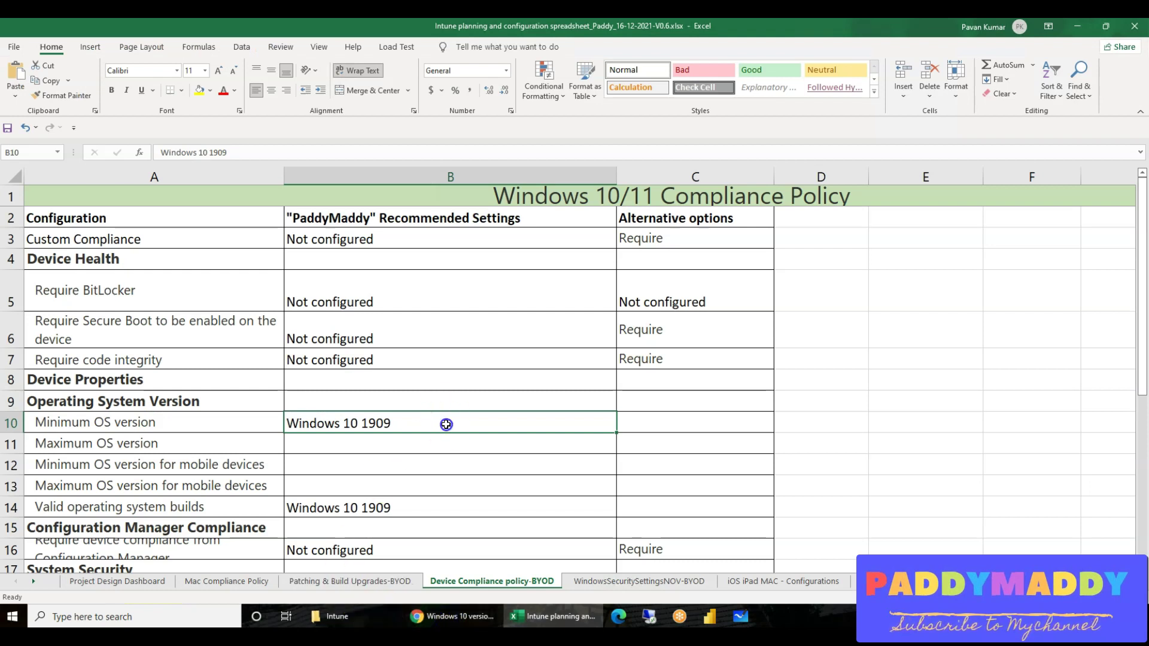
double_click(521, 421)
type("-")
type("10.0.18363")
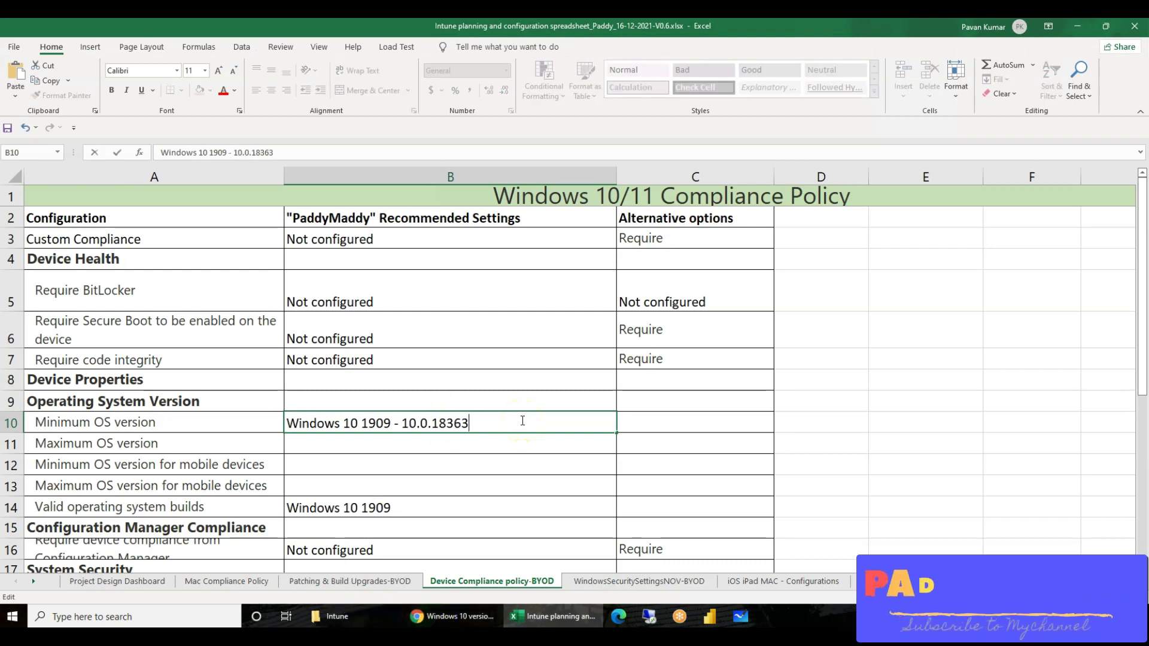
key("Return")
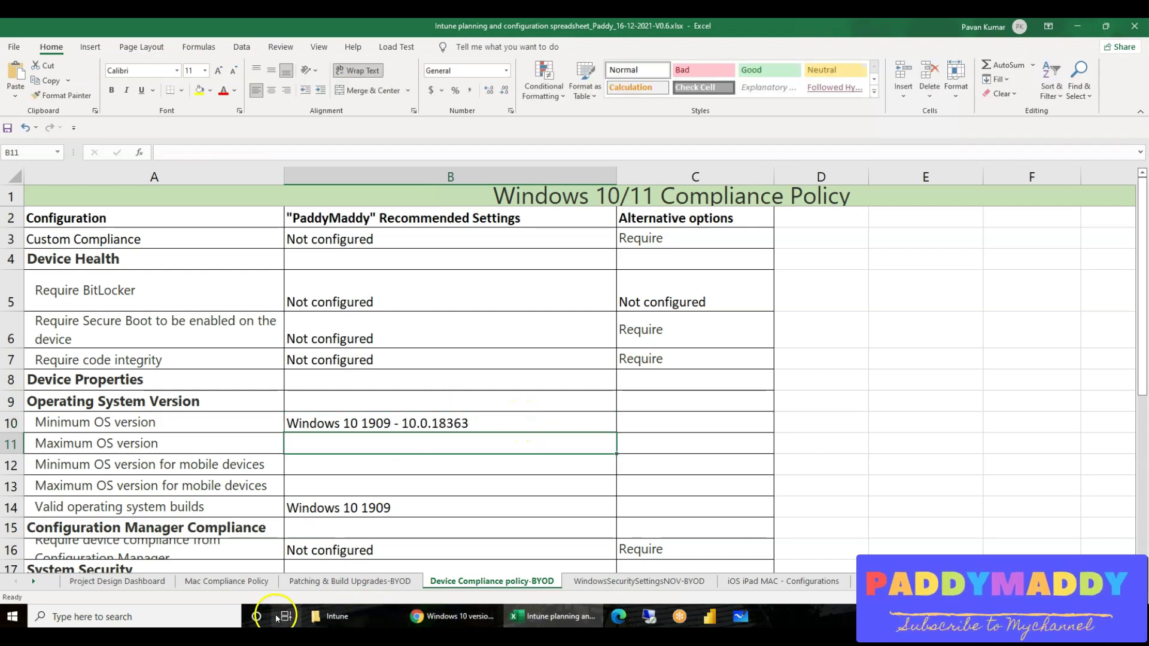
Return to the compliance policy in Endpoint Manager and set the minimum OS version to 10.0.18363.
left_click(453, 616)
left_click(115, 28)
left_click(477, 303)
left_click(470, 277)
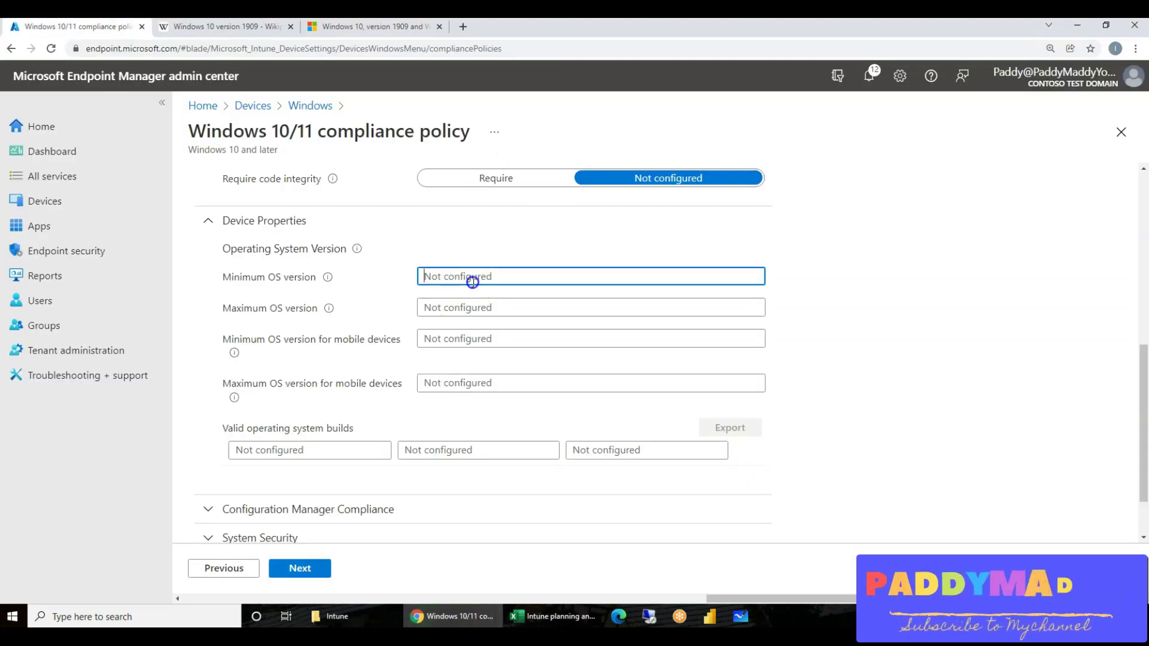
type("10.0.18363")
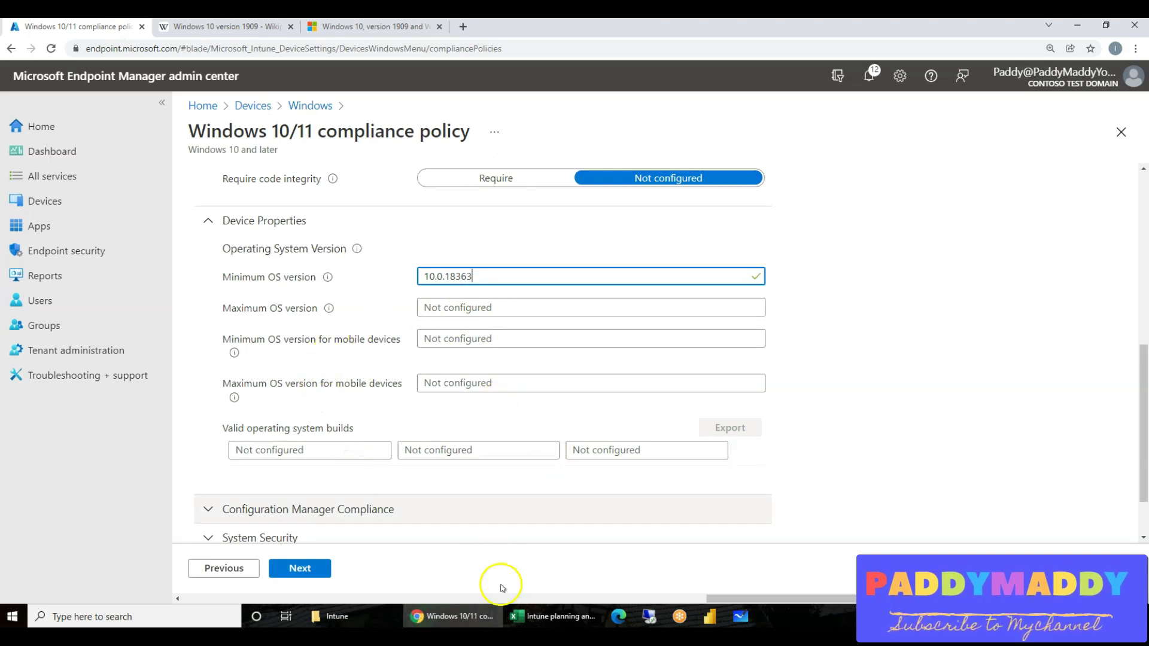
Check the Excel sheet's recommendations for valid operating system builds and passwords, and return to the compliance policy in Endpoint Manager.
left_click(551, 617)
left_click(373, 499)
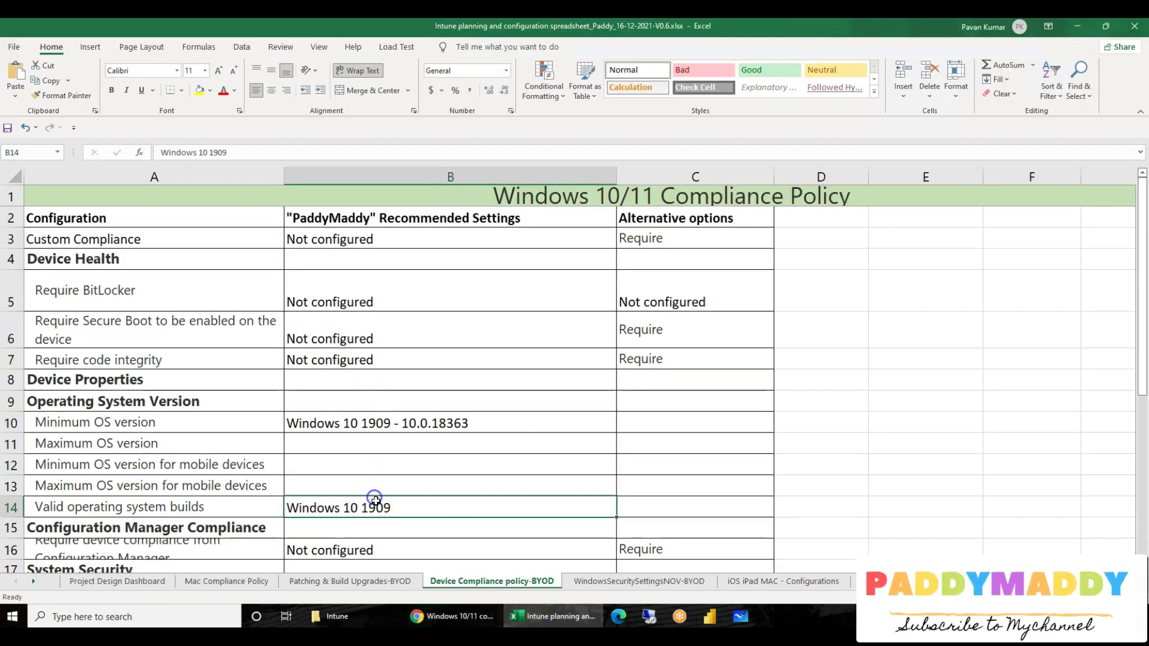
scroll(215, 498, "down", 3)
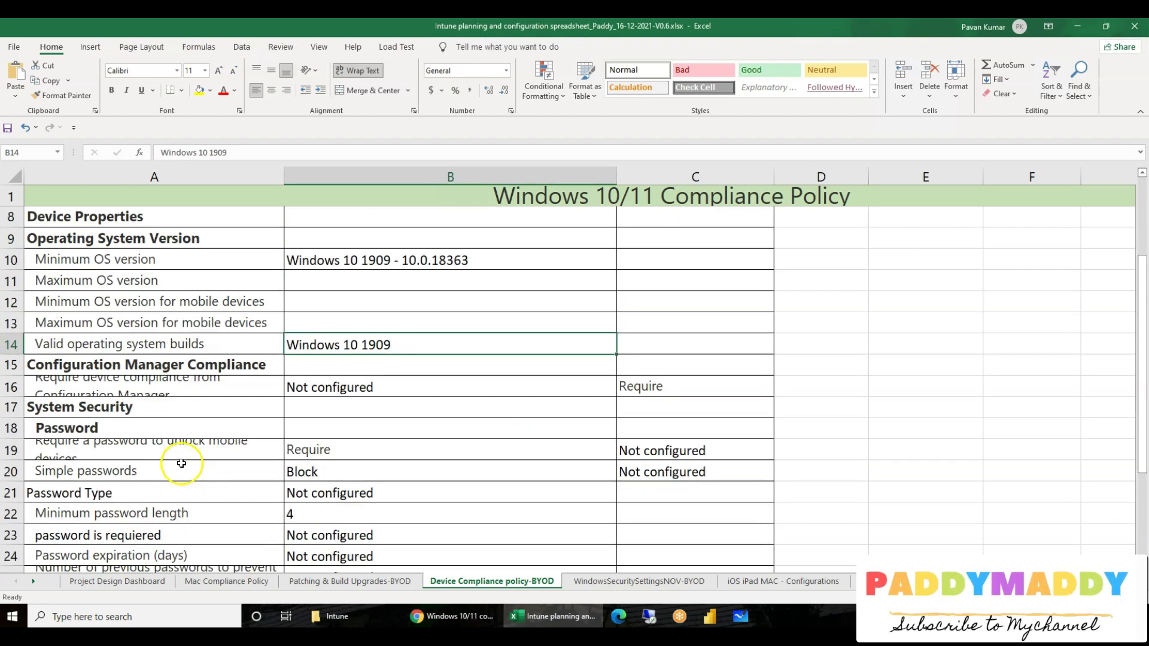
left_click(441, 445)
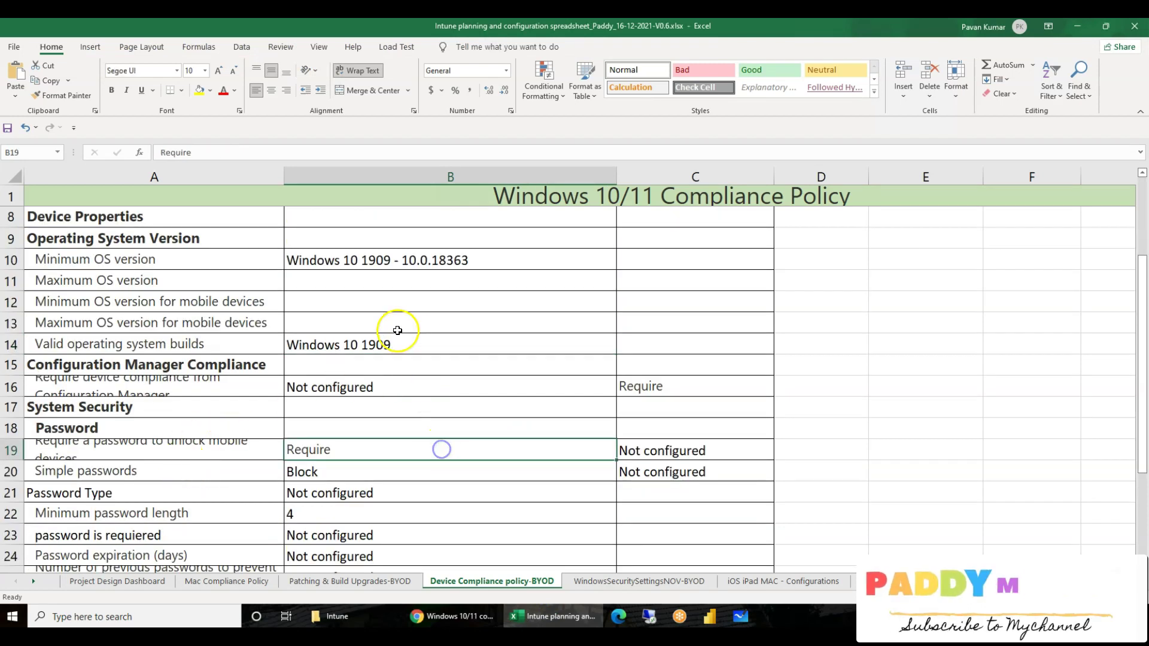
left_click(399, 338)
left_click(529, 623)
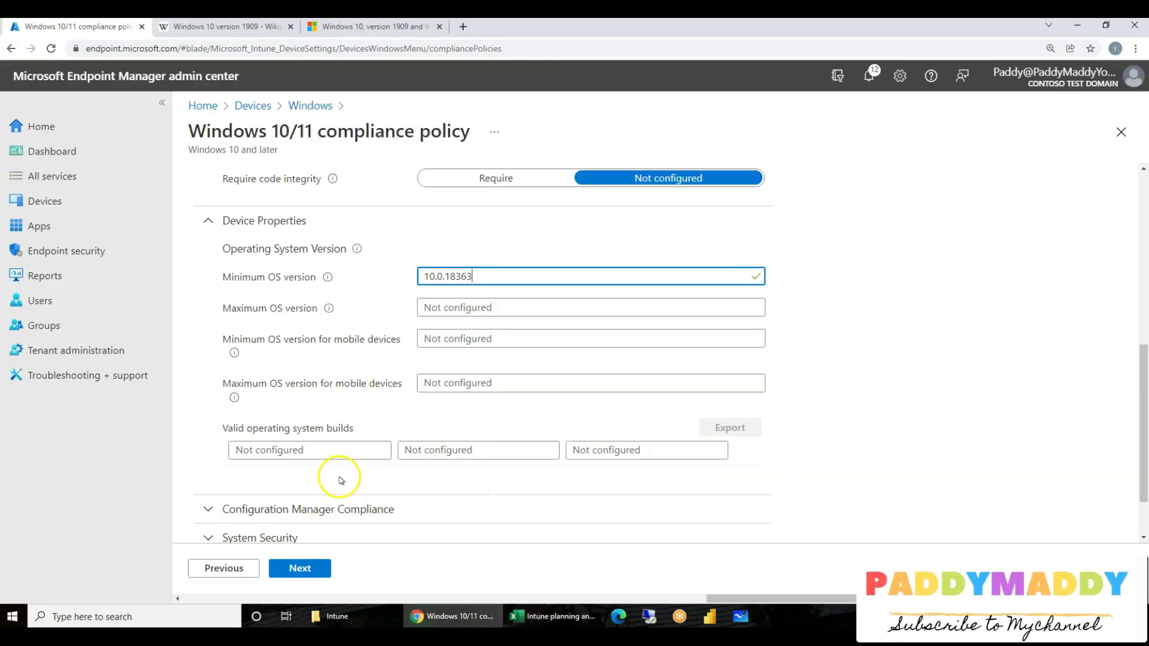
Expand the Configuration Manager Compliance settings of the compliance policy.
scroll(437, 423, "down", 1)
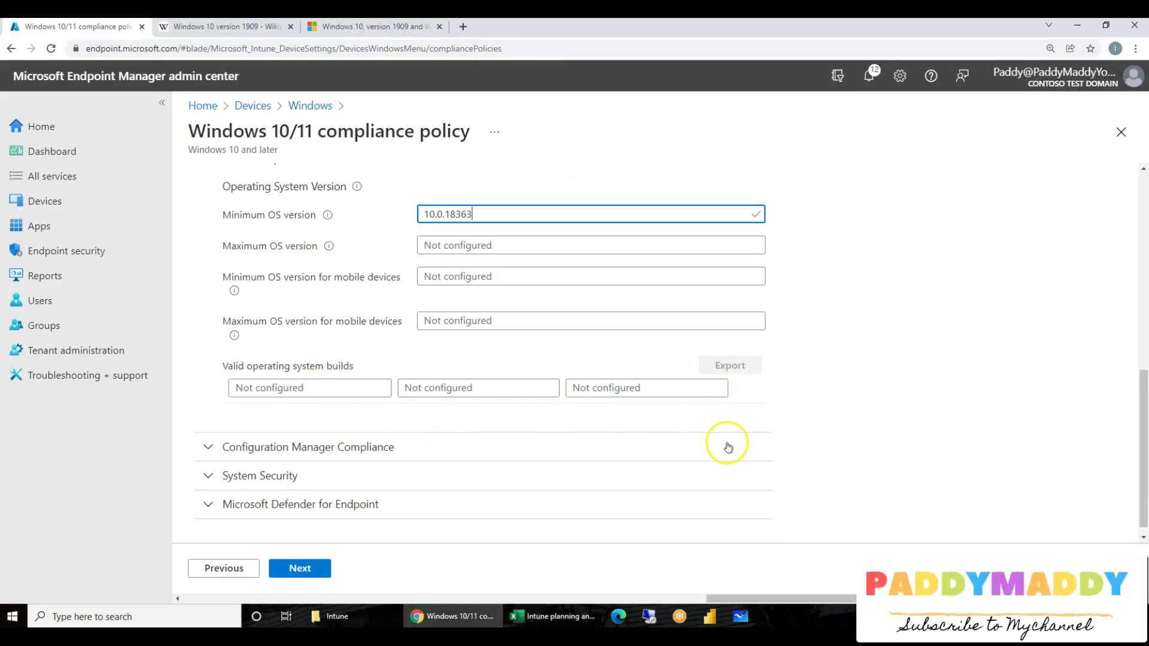
left_click(309, 443)
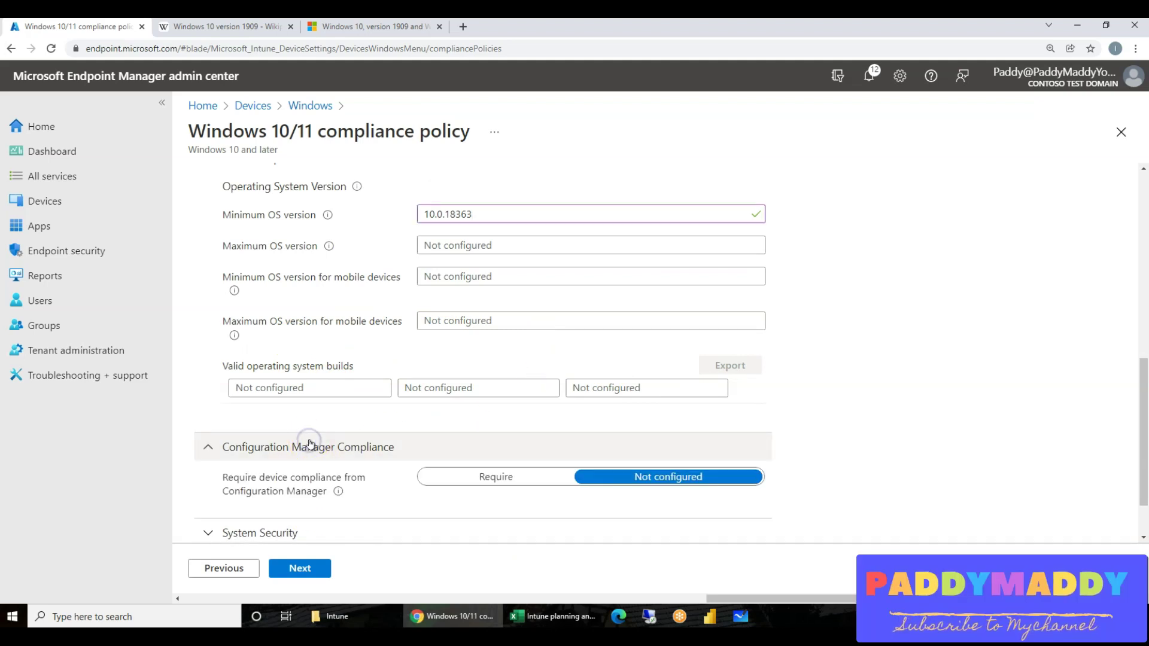
scroll(335, 431, "down", 1)
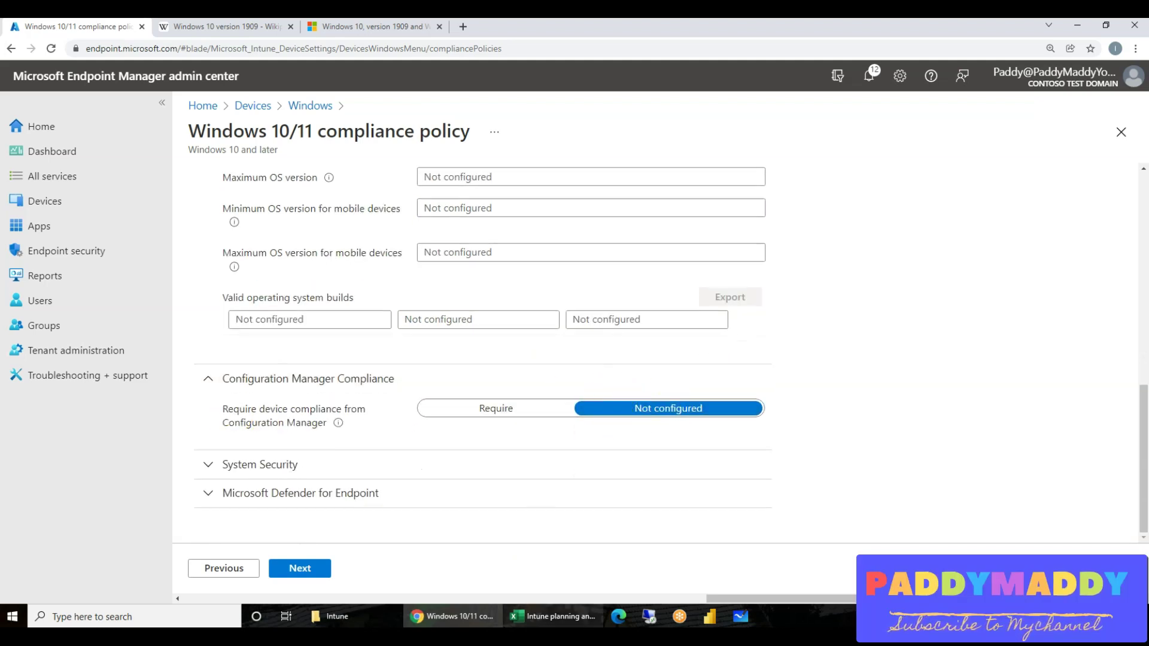
Check the Excel sheet's recommendations for Configuration Manager compliance and the mobile device unlock password, and return to the compliance policy.
left_click(554, 617)
scroll(380, 389, "down", 2)
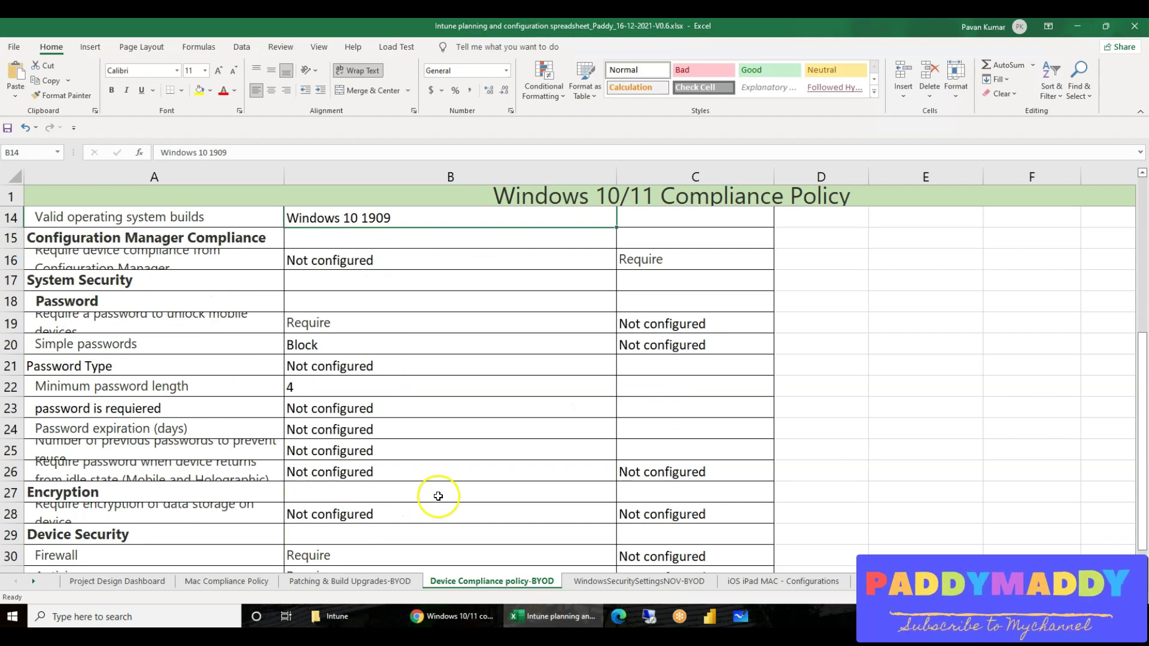
scroll(353, 390, "up", 3)
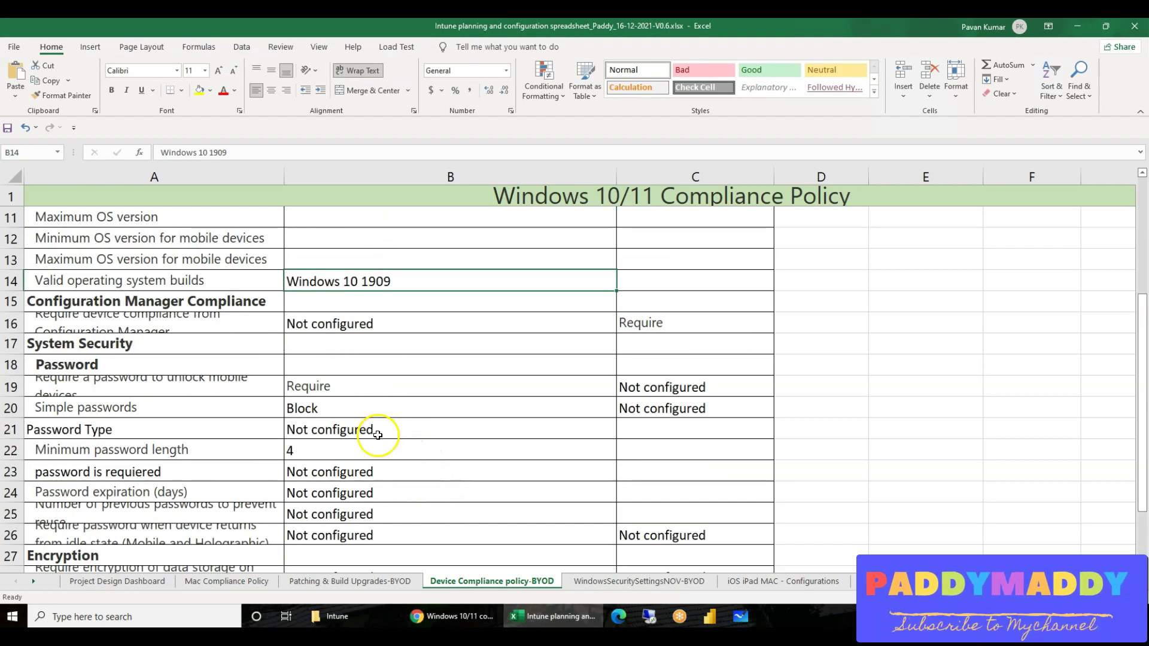
scroll(377, 441, "down", 1)
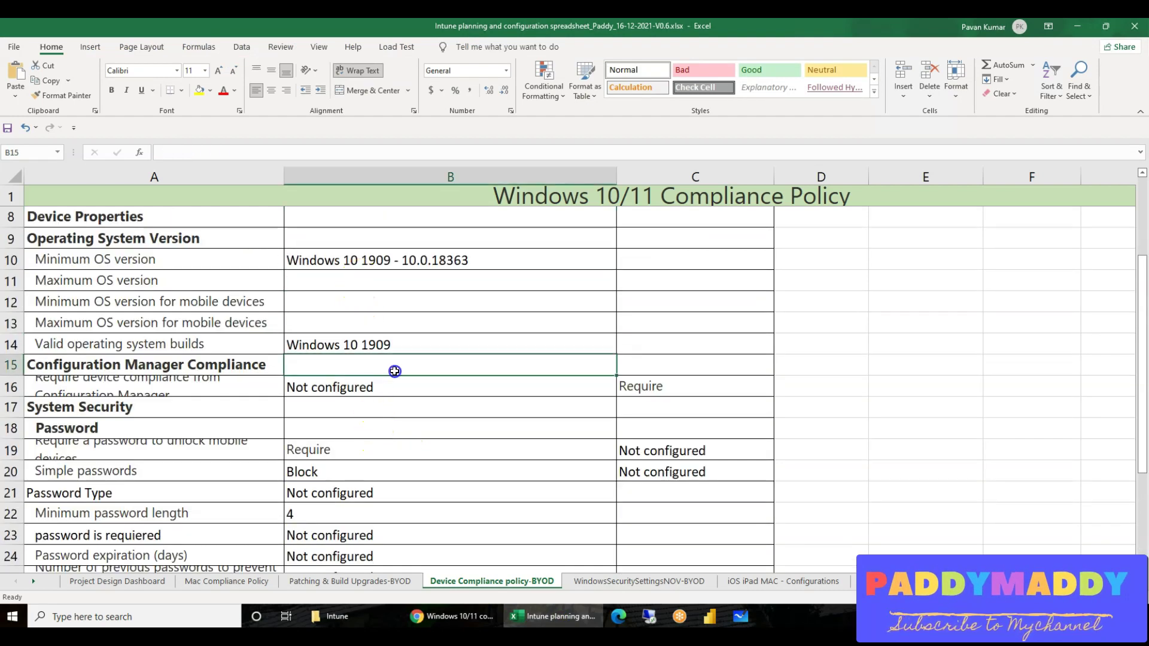
left_click(330, 446)
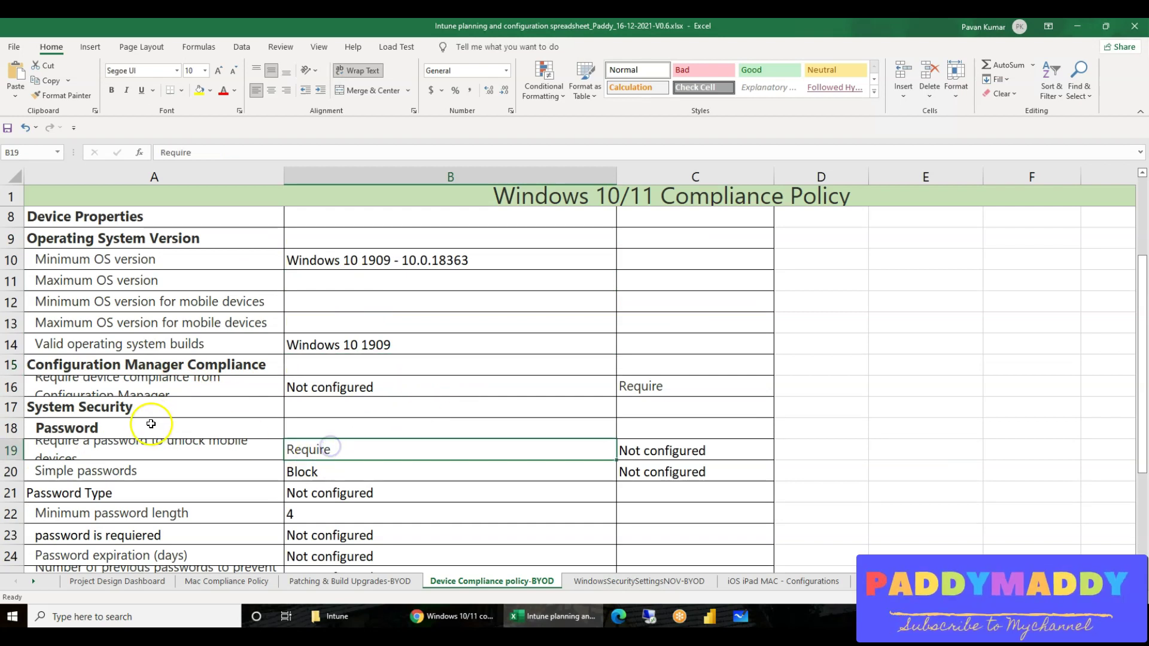
scroll(159, 437, "down", 1)
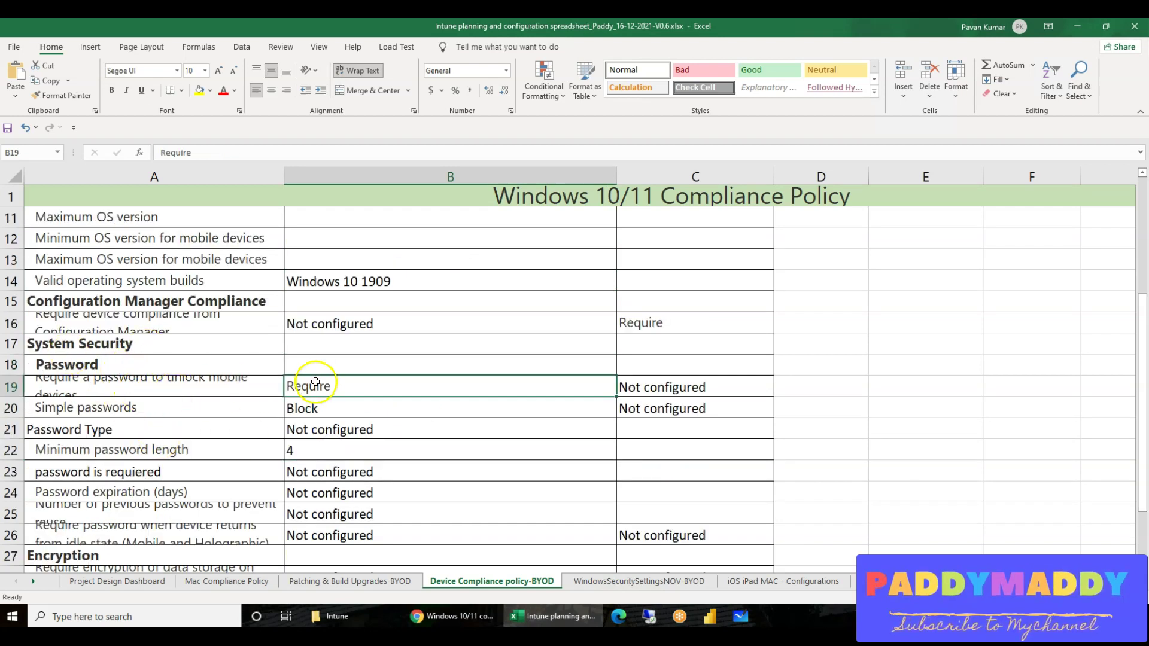
left_click(48, 394)
left_click(453, 616)
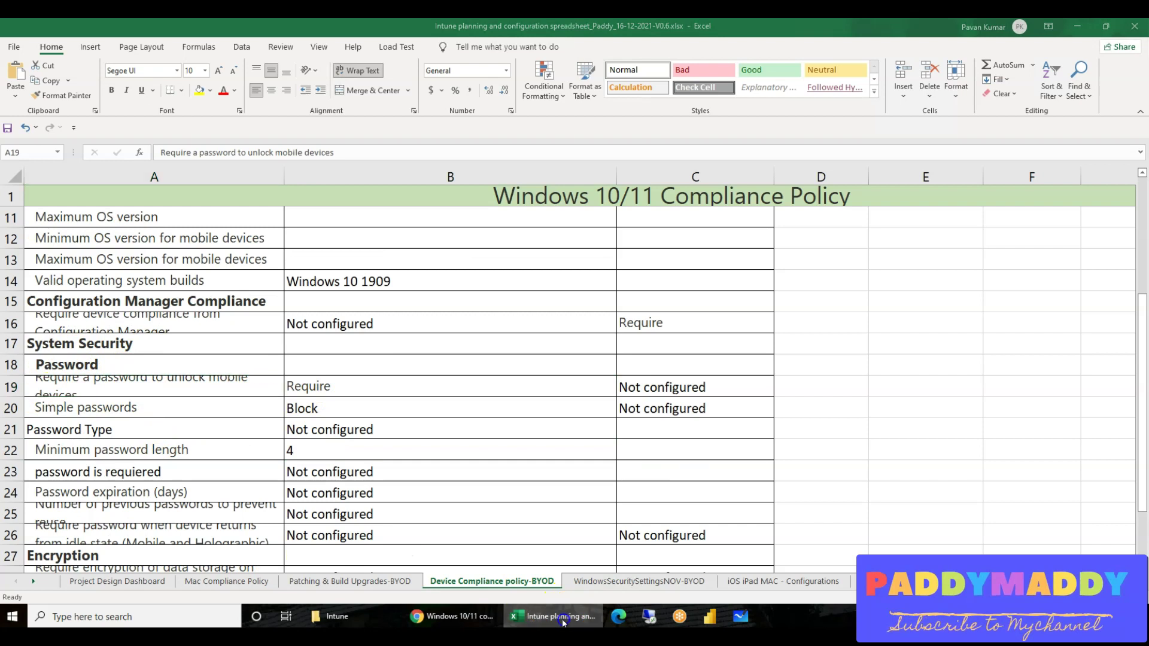
Expand the System Security settings and set the password requirement for unlocking mobile devices to Require.
left_click(295, 461)
scroll(323, 457, "down", 2)
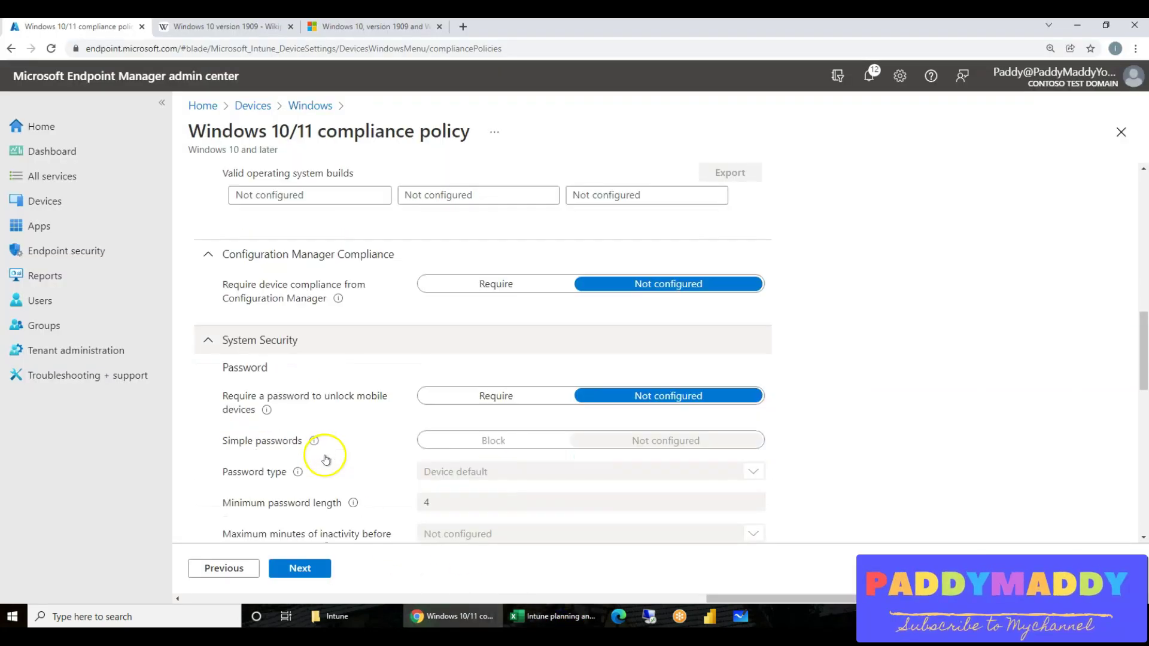
left_click(477, 394)
scroll(476, 392, "down", 3)
Check the simple passwords recommendation in the Excel sheet and set Simple passwords to Block in the compliance policy.
left_click(551, 617)
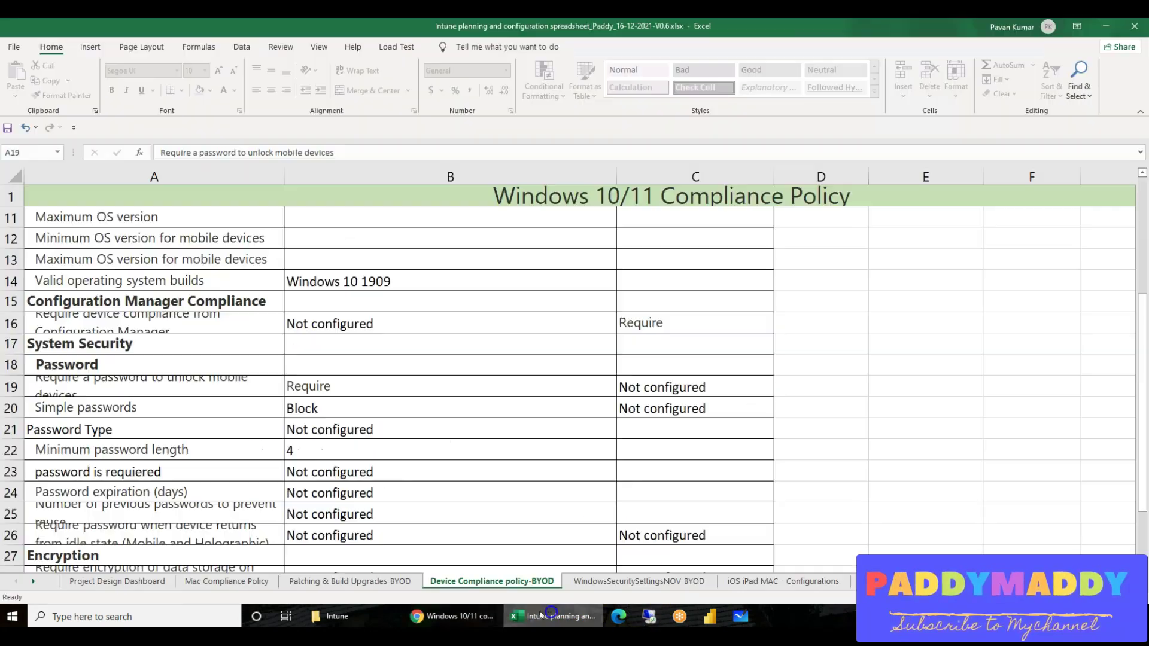
scroll(352, 441, "down", 1)
left_click(308, 282)
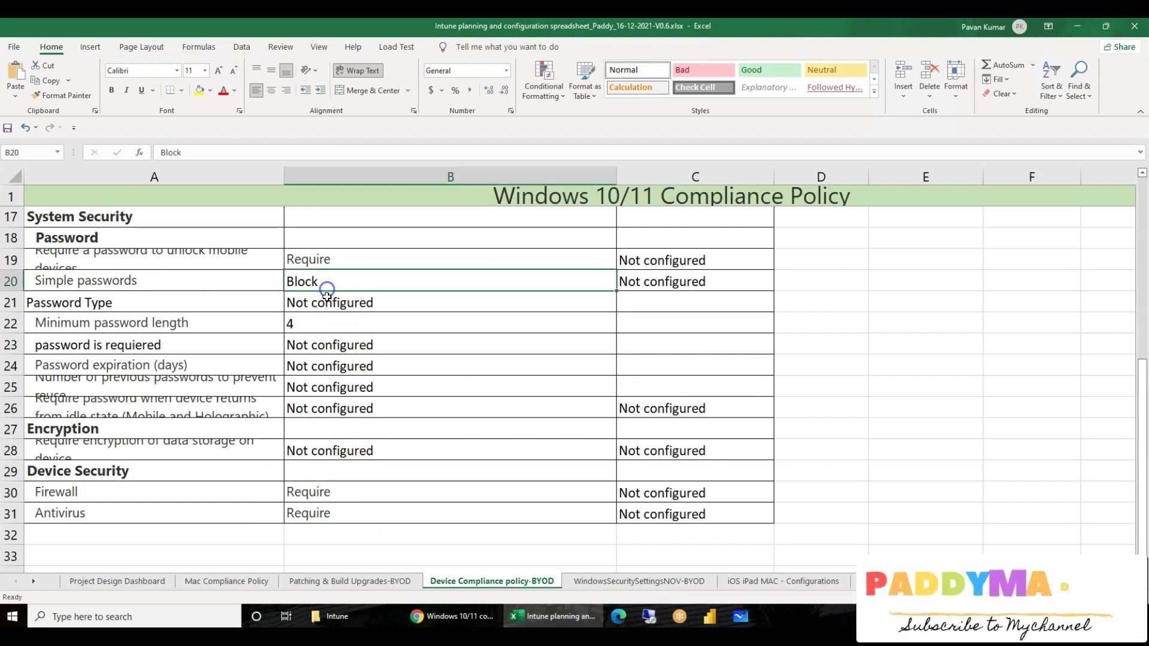
left_click(453, 616)
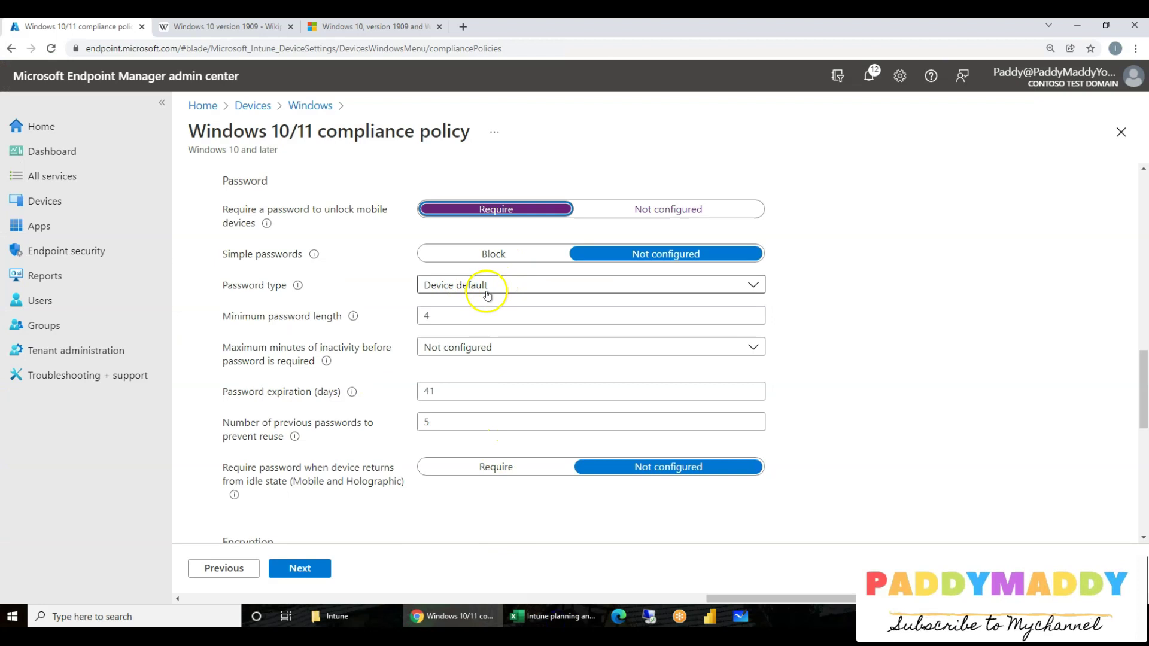
left_click(492, 259)
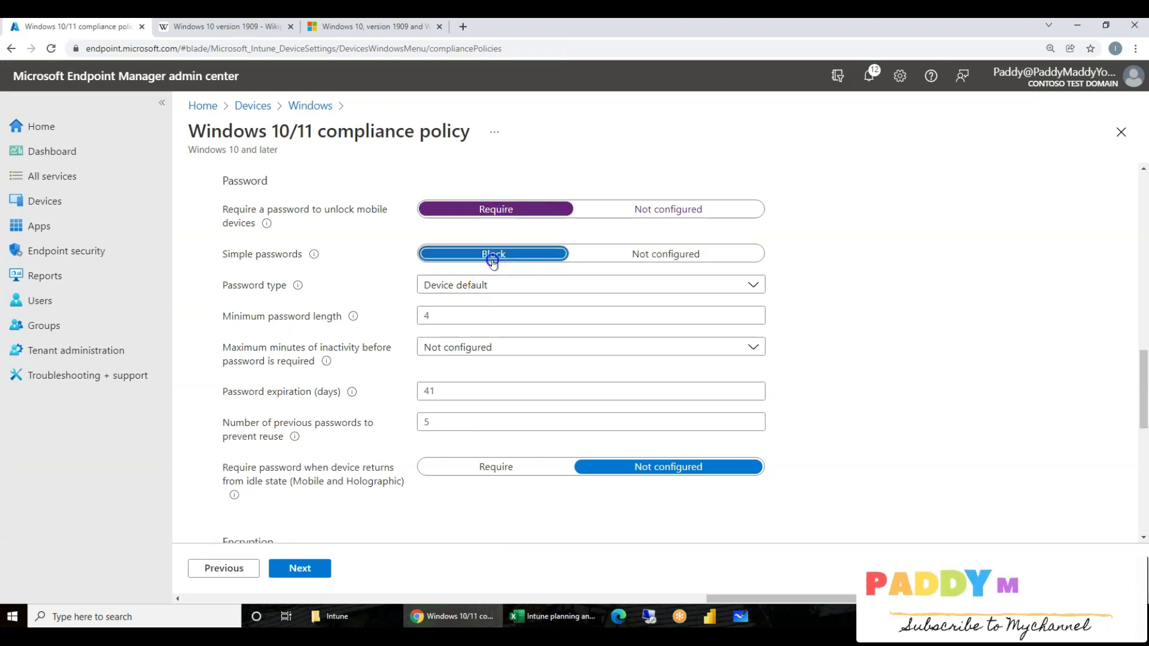
Check the recommended password type and minimum password length in the Excel sheet, and return to the policy's password settings.
left_click(554, 614)
left_click(334, 323)
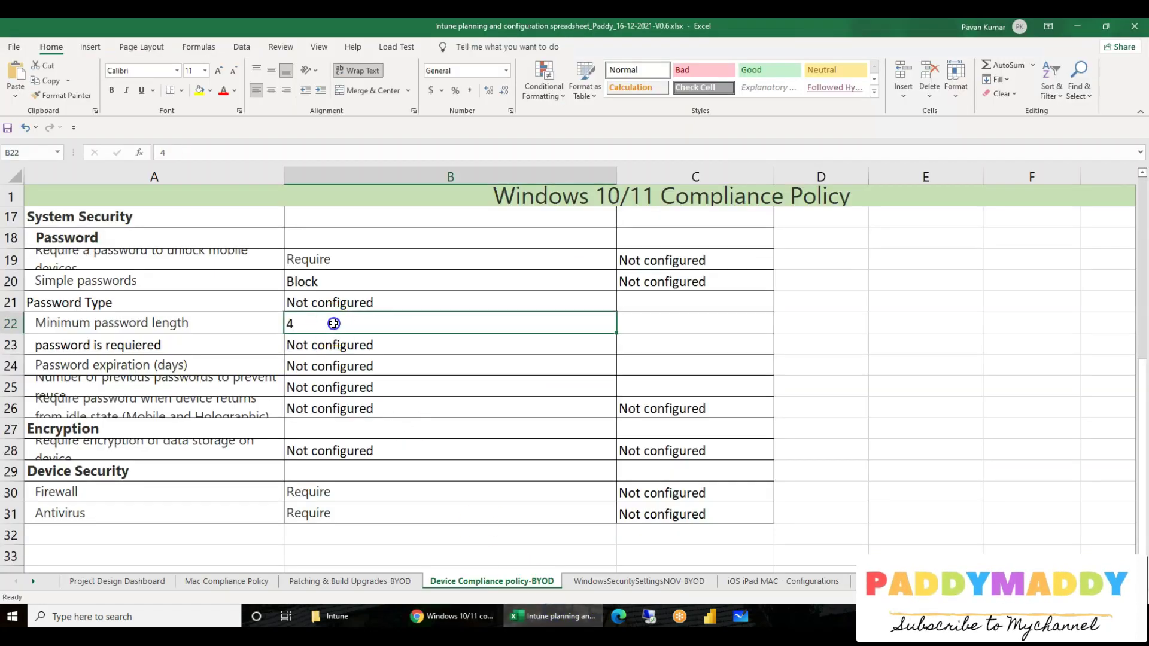
left_click(360, 301)
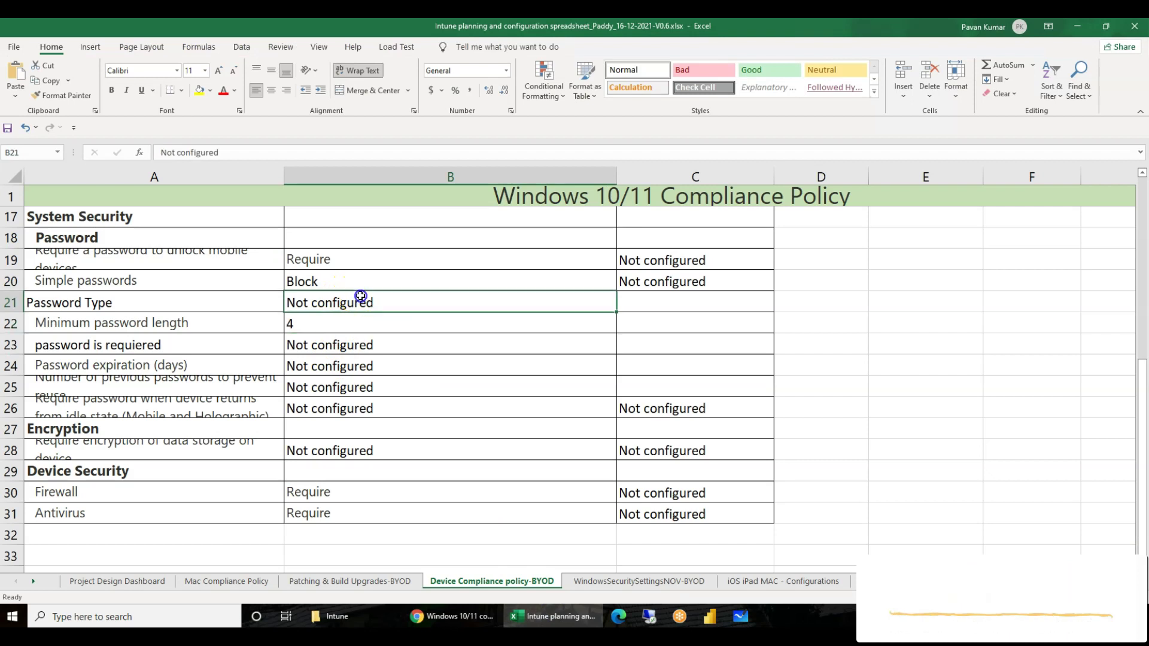
left_click(337, 322)
left_click(453, 616)
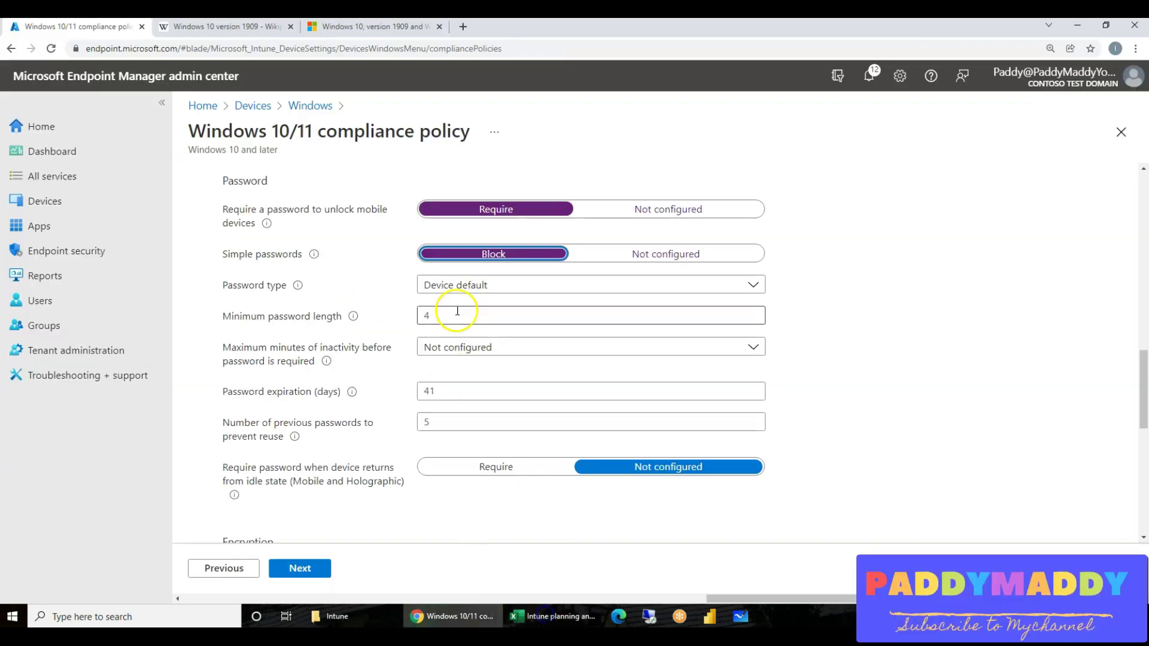
Review the Excel sheet's encryption and device security recommendations, and return to the compliance policy.
left_click(551, 616)
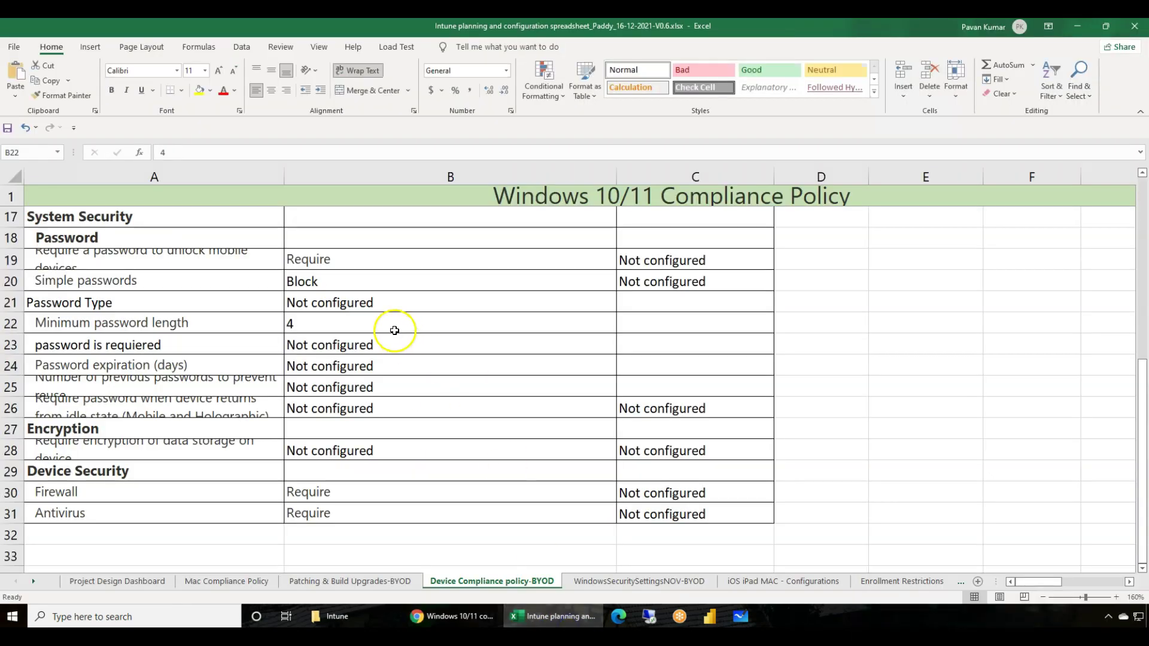
left_click(354, 434)
left_click(375, 496)
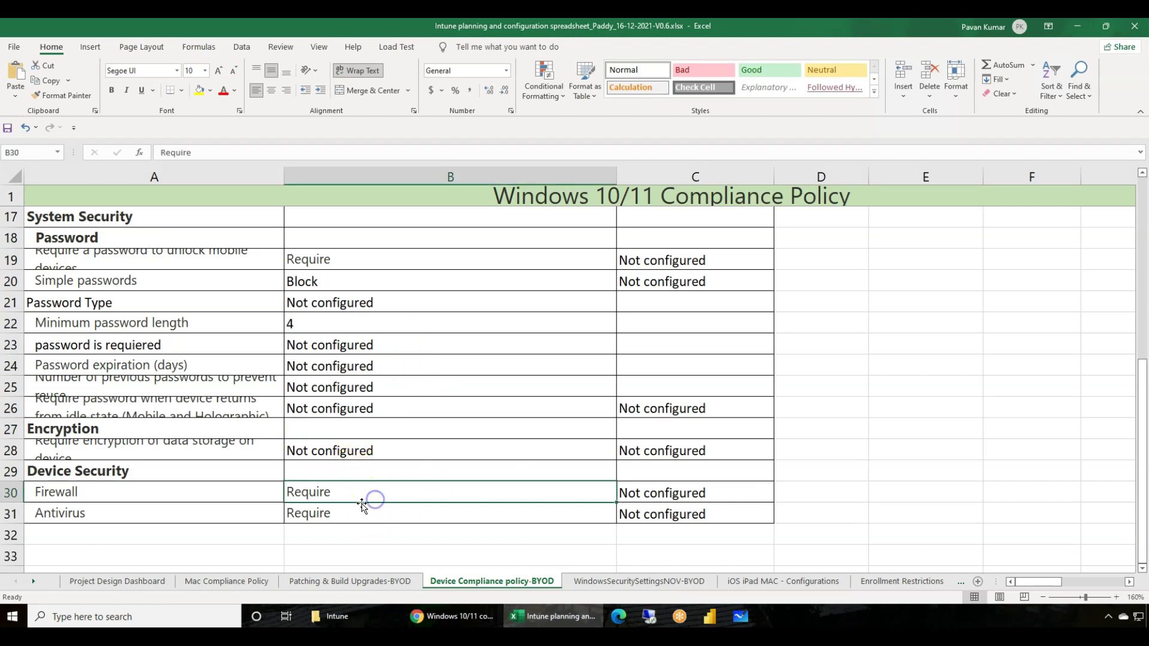
left_click(90, 472)
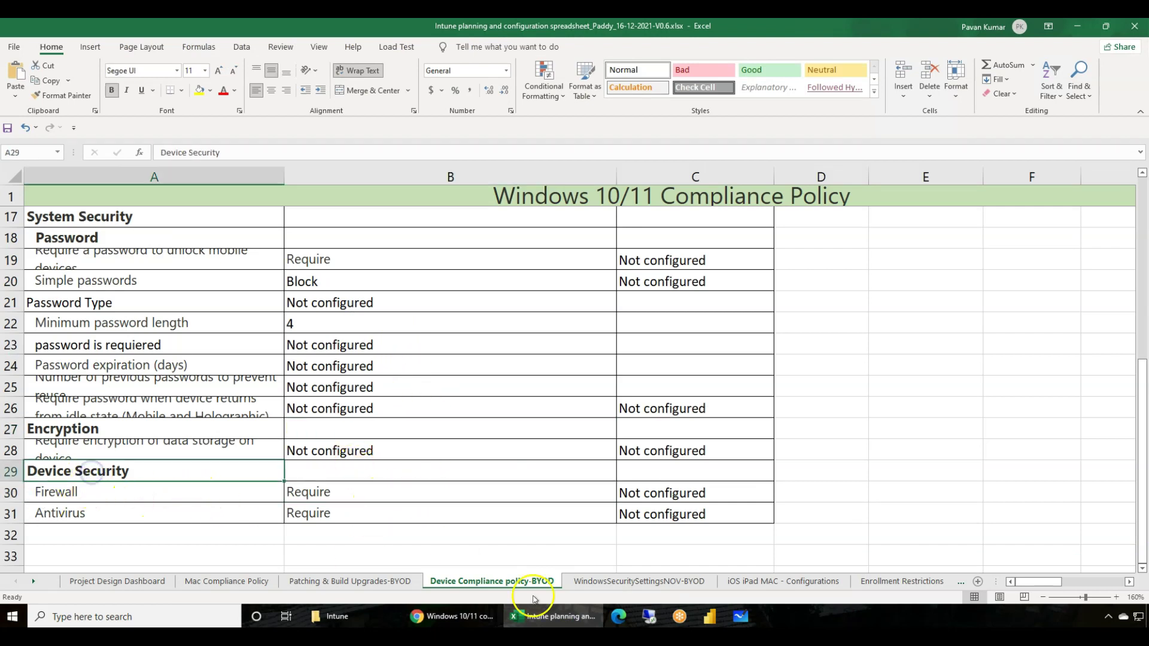
left_click(561, 617)
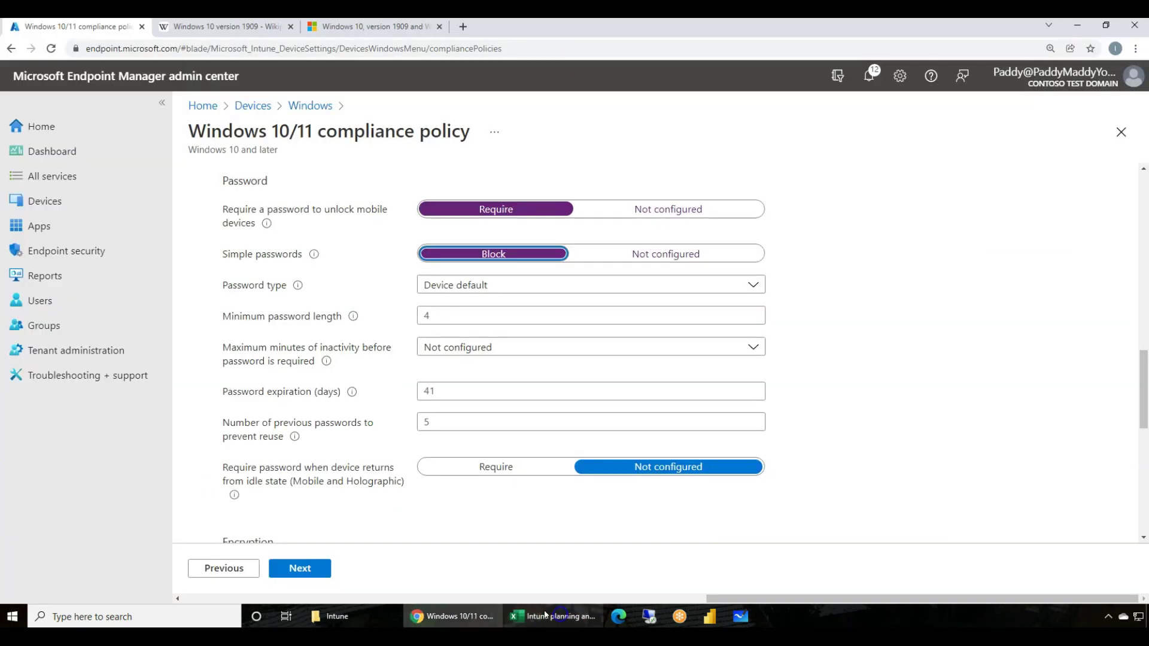
Expand the Microsoft Defender for Endpoint settings and look over the policy's compliance settings.
scroll(320, 469, "down", 10)
left_click(305, 492)
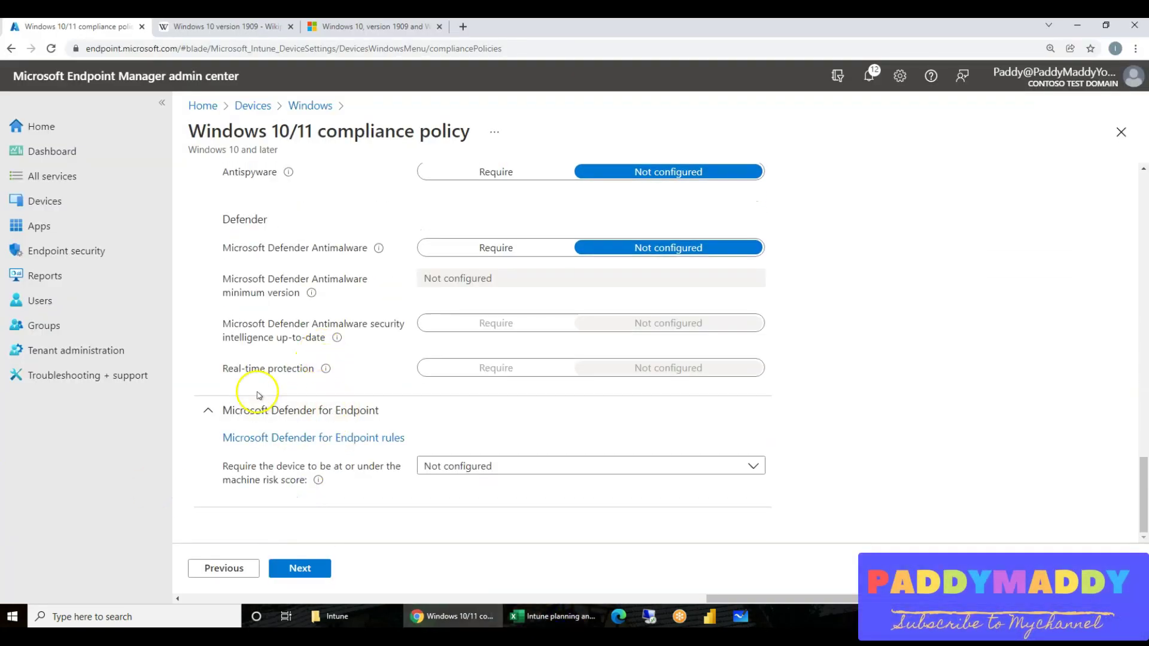
scroll(436, 381, "up", 15)
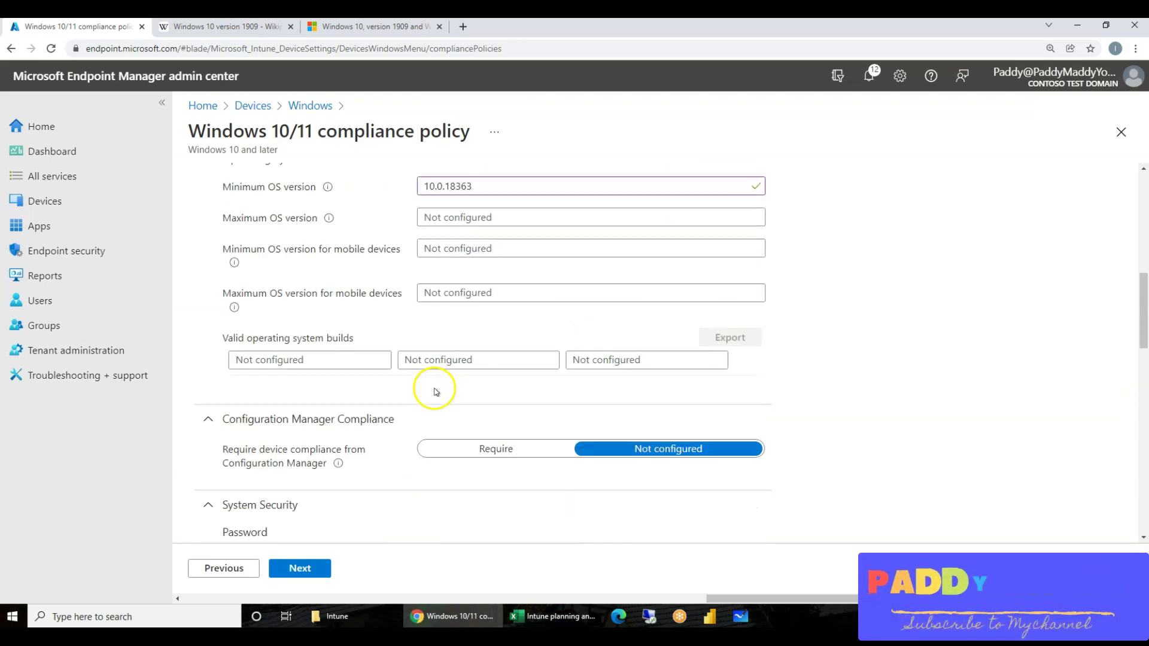
scroll(475, 505, "down", 15)
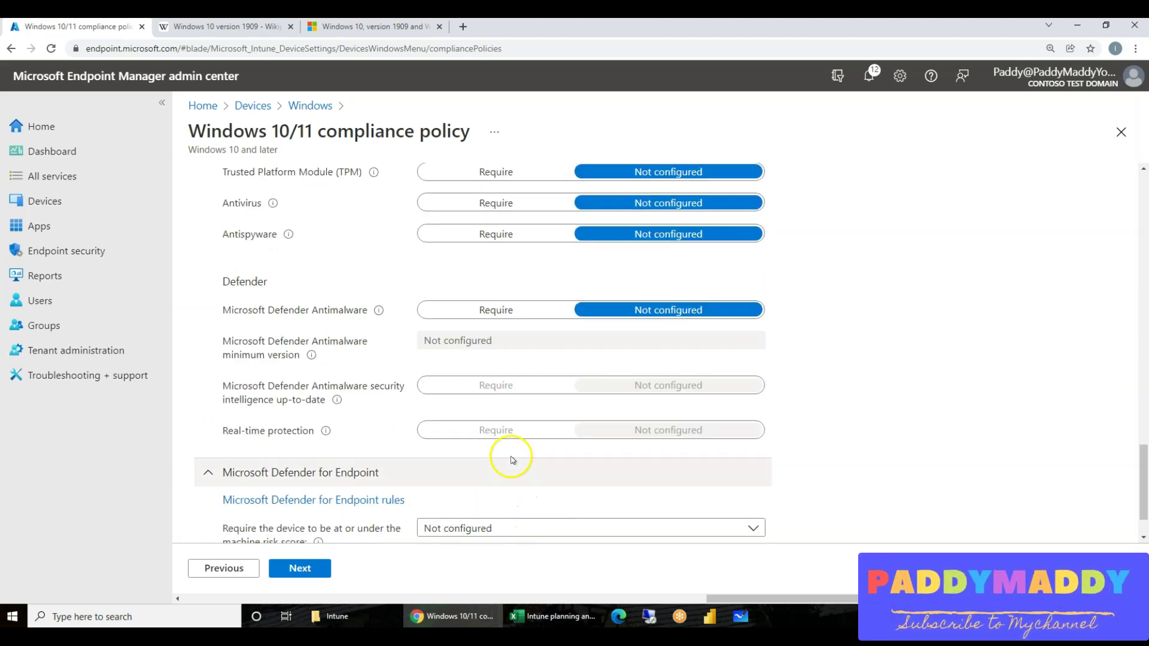
Compare the policy's Device Security settings with the Excel sheet and set Firewall to Require.
left_click(553, 618)
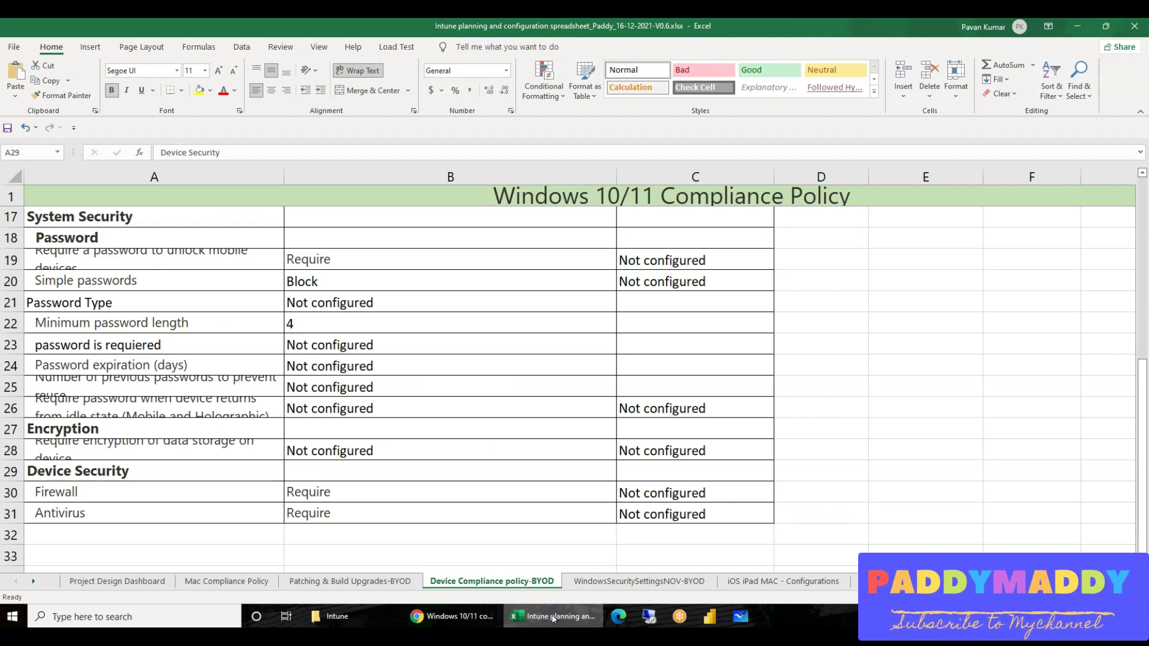
left_click(553, 617)
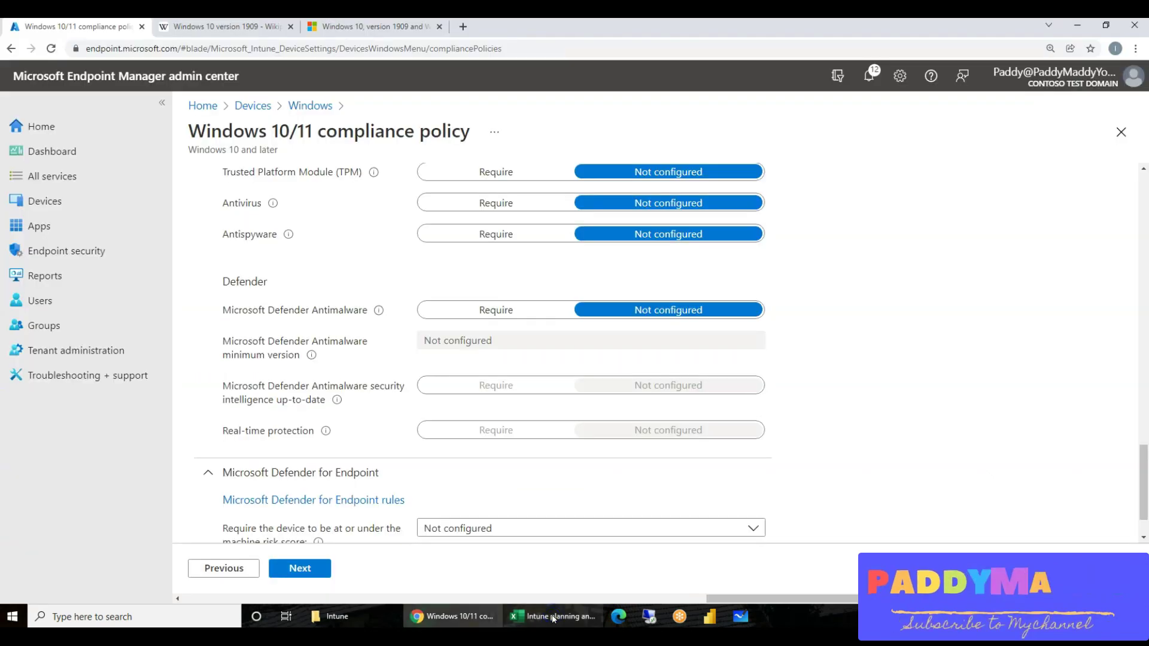
scroll(487, 429, "down", 1)
scroll(472, 463, "up", 7)
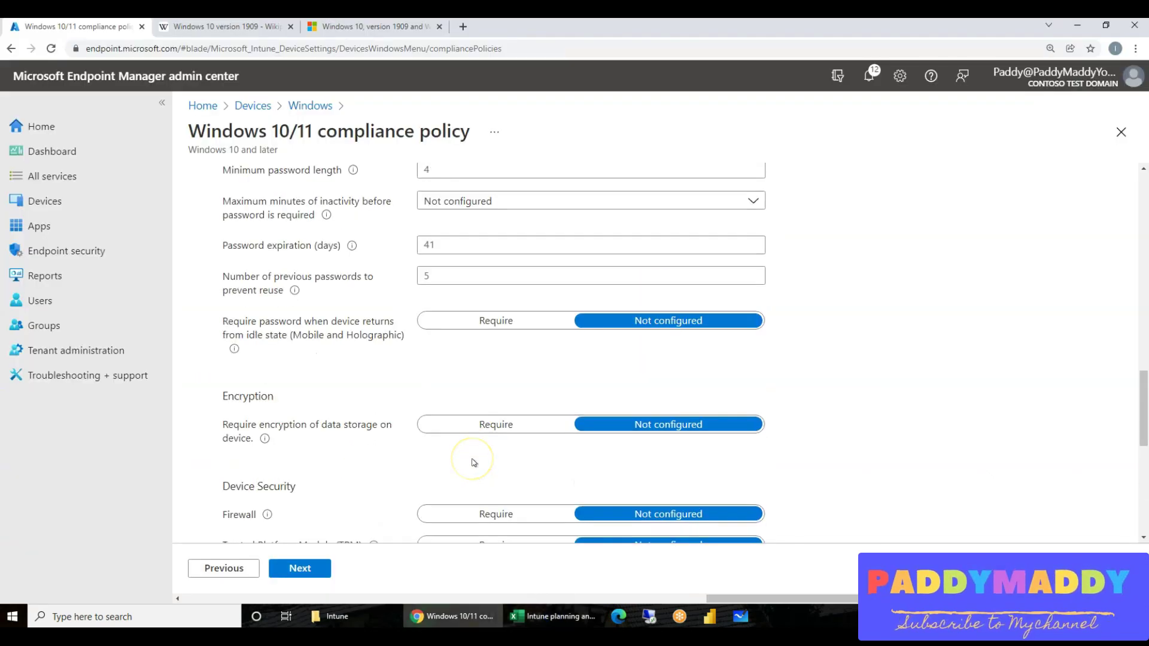
scroll(472, 462, "down", 1)
left_click_drag(235, 424, 326, 427)
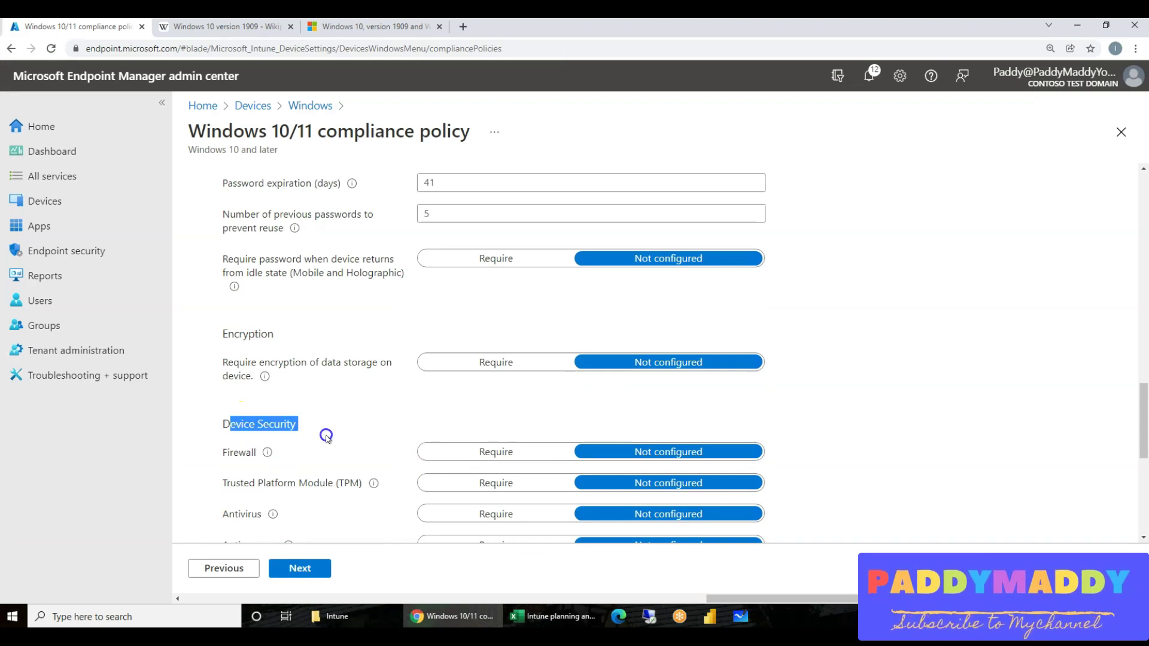
left_click(547, 617)
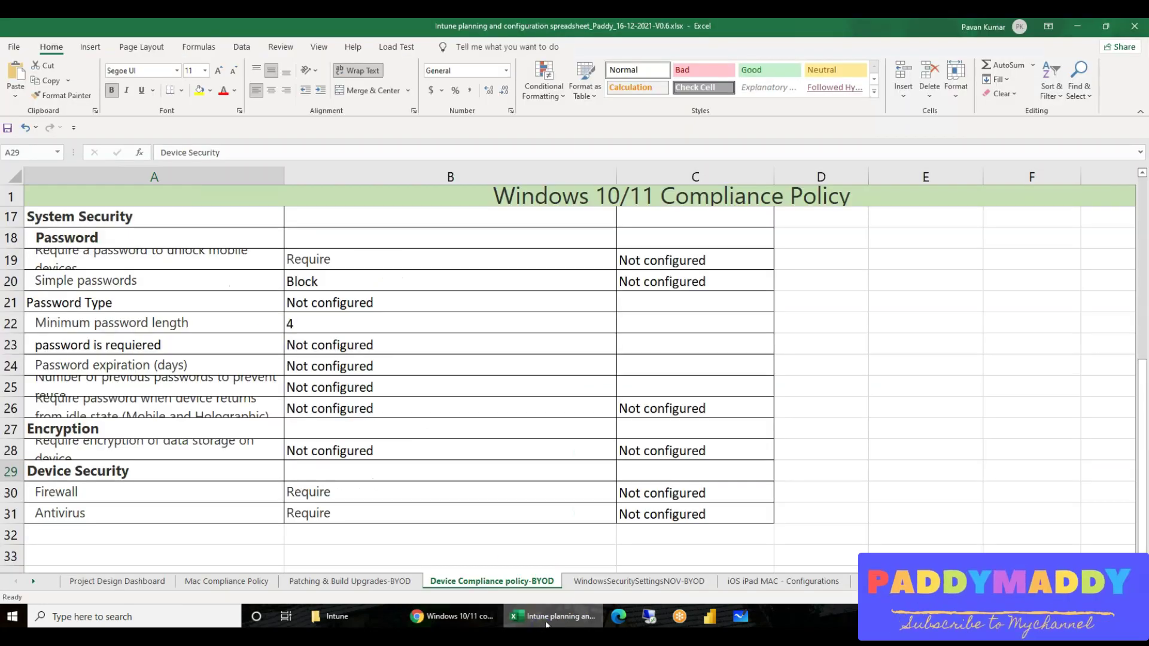
left_click(547, 623)
left_click(487, 448)
Check the antivirus recommendation in the Excel sheet and set Antivirus to Require in the compliance policy.
scroll(341, 441, "down", 3)
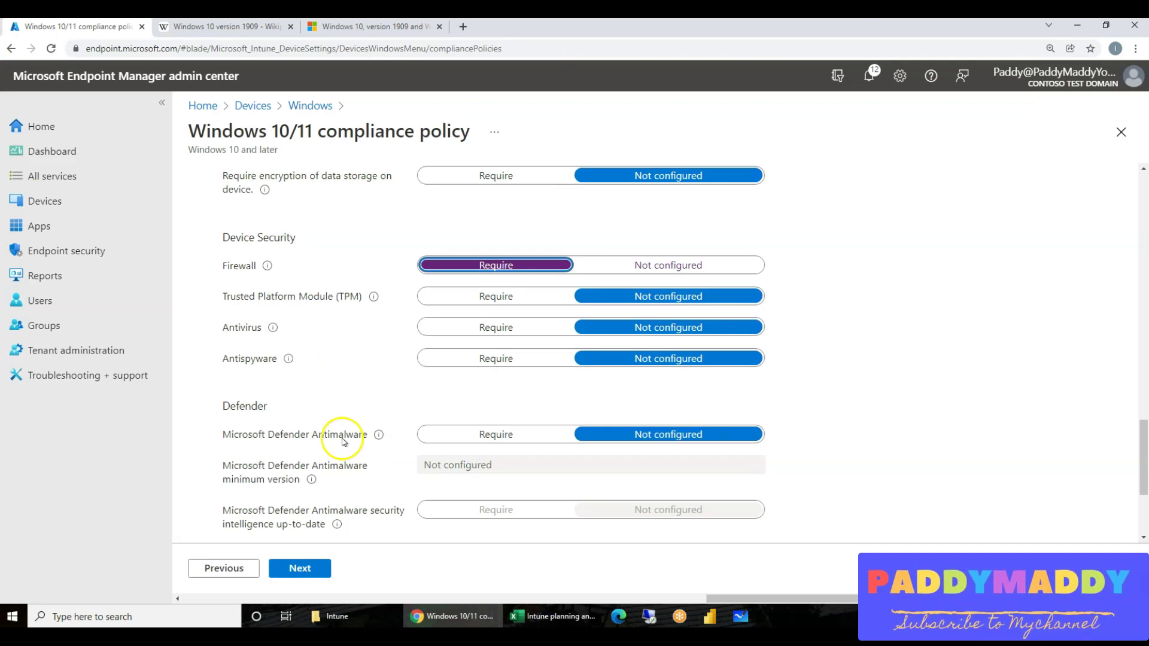
left_click(531, 620)
left_click(531, 622)
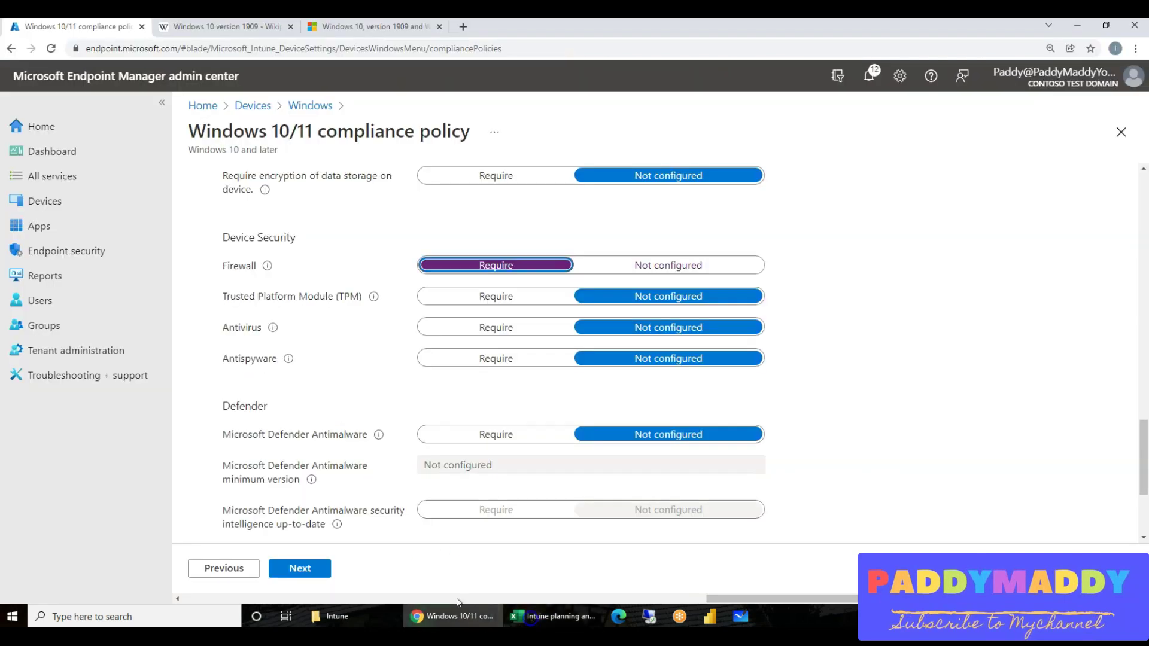
mouse_move(285, 359)
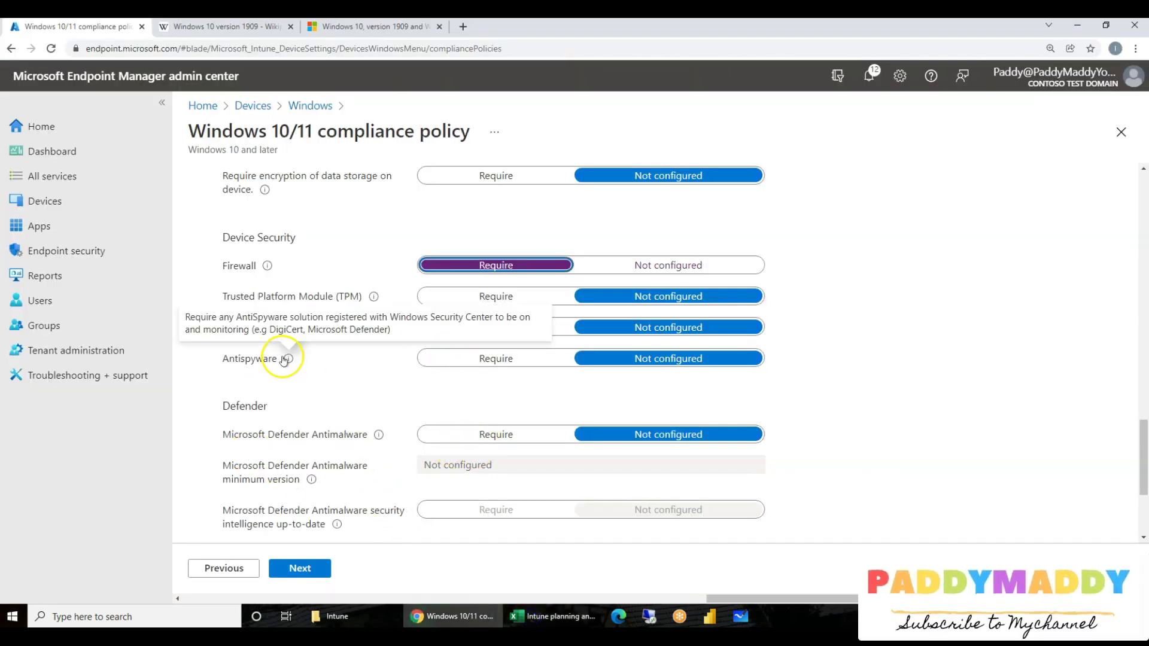
left_click(496, 329)
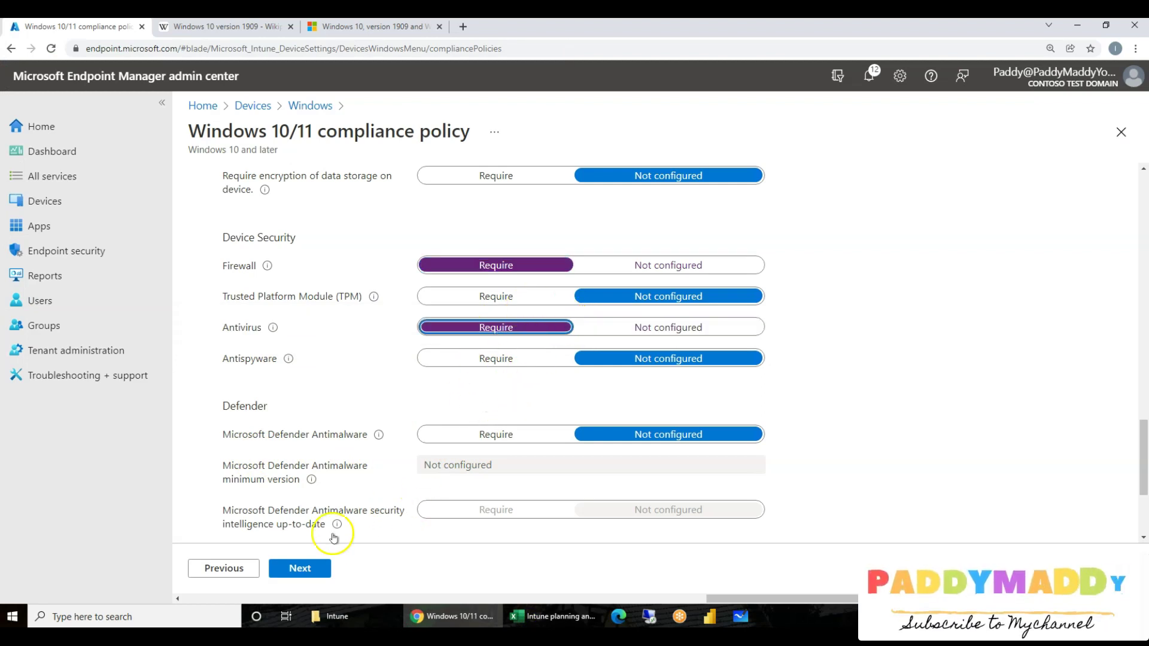
Proceed to the actions for noncompliance and add a Send email to end user action.
left_click(300, 569)
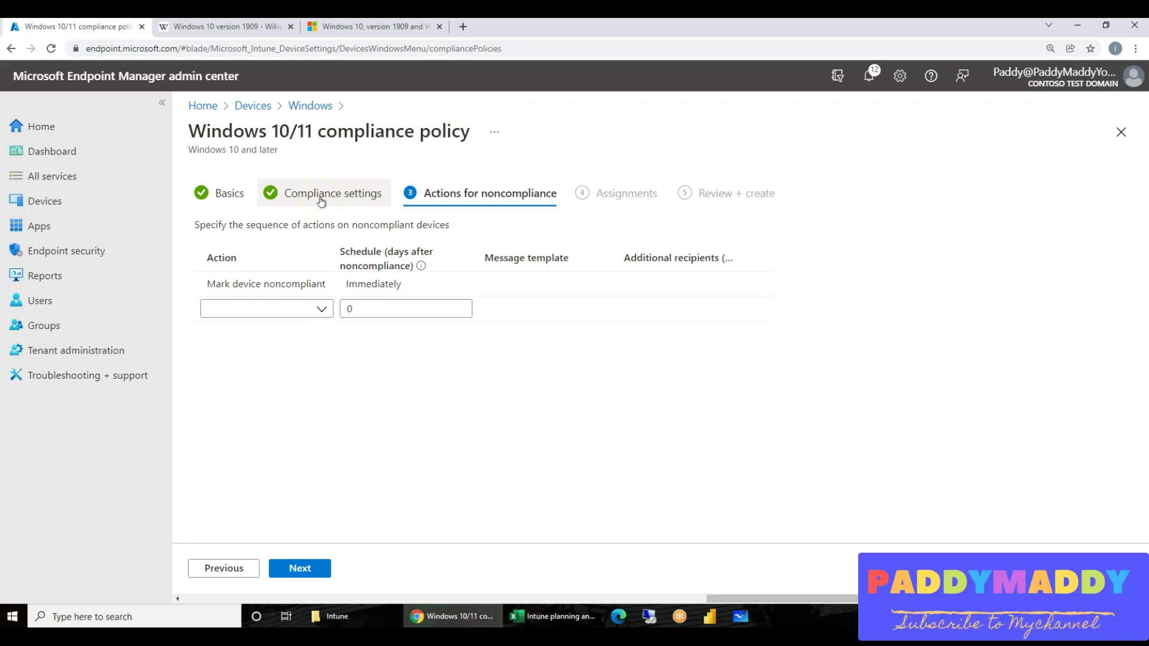
left_click(323, 318)
left_click(275, 332)
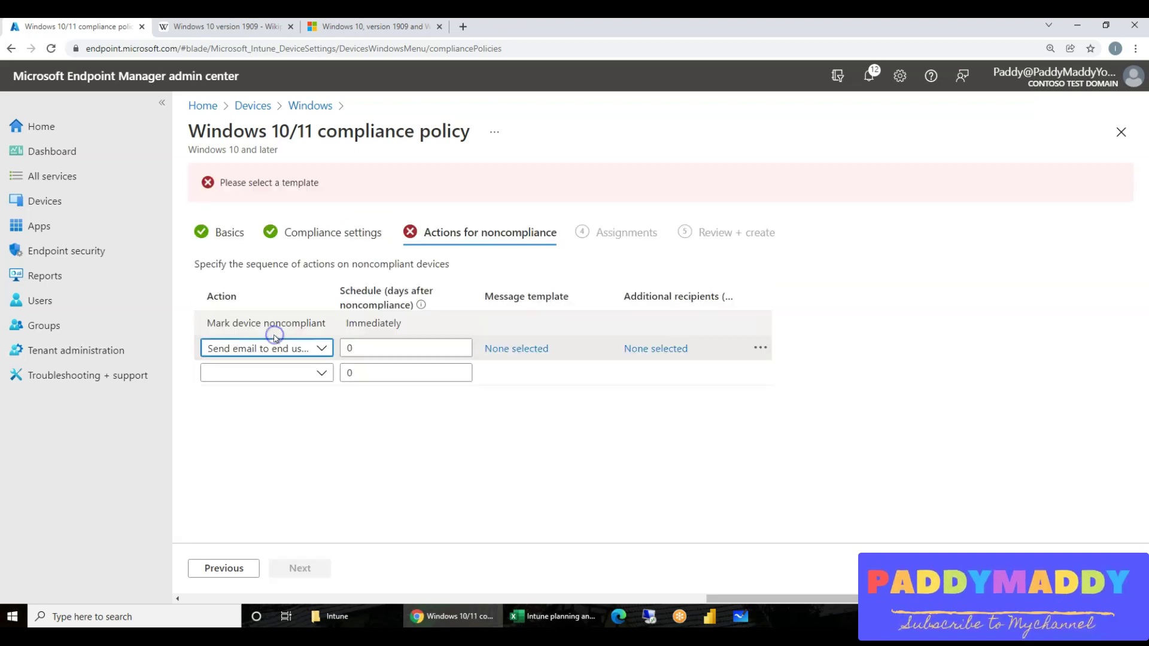
Look over the noncompliance actions' schedule and message template, and read the Intune Training Series No#11 video's description on YouTube.
left_click(397, 323)
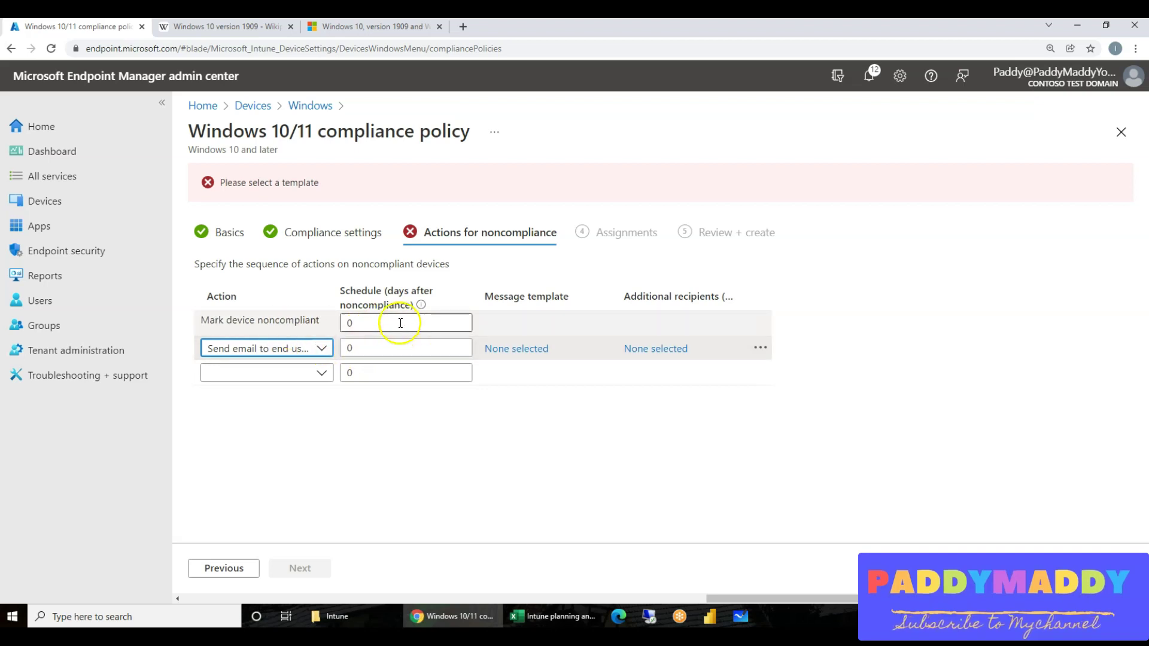
left_click(514, 351)
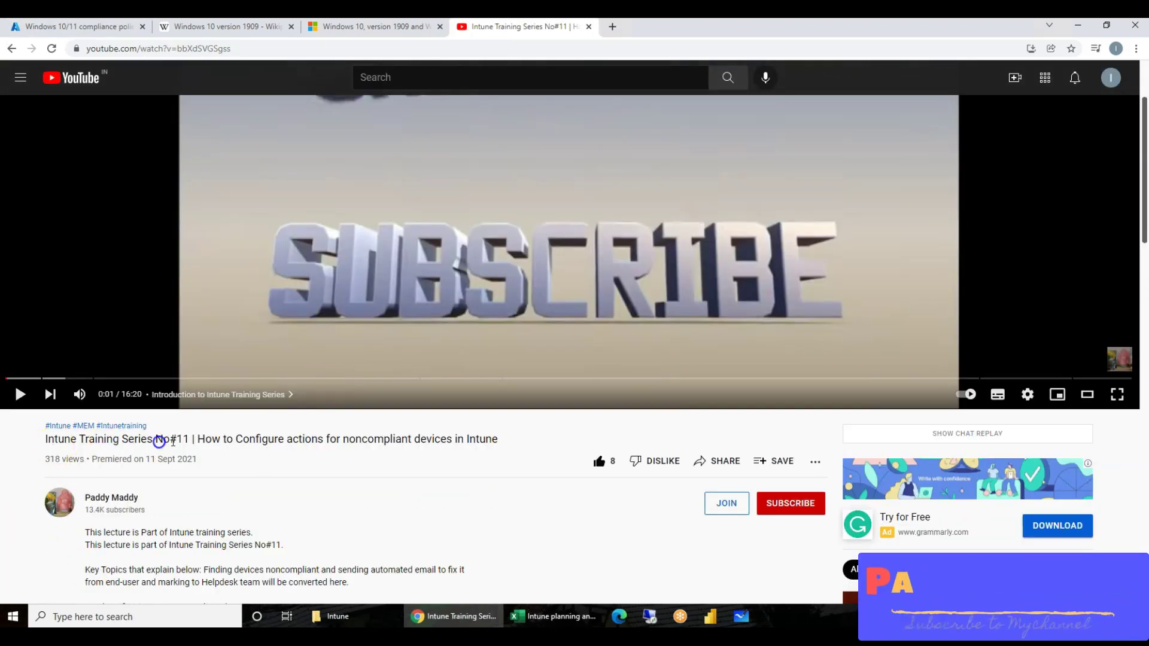
left_click_drag(195, 439, 118, 441)
triple_click(335, 439)
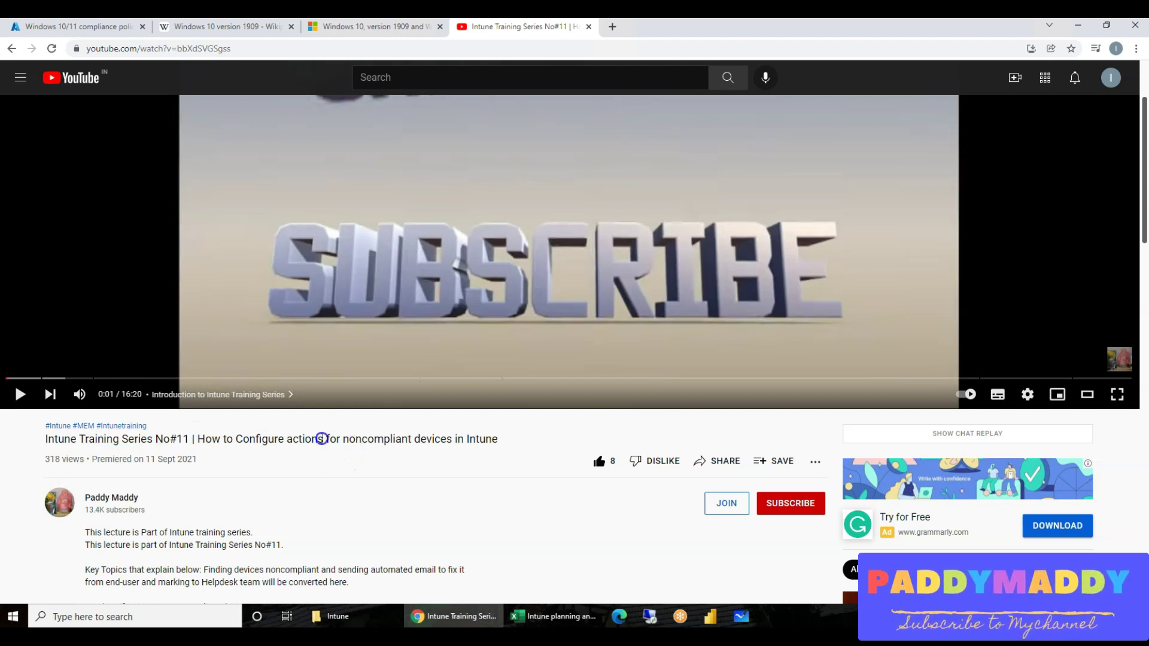
scroll(370, 492, "down", 6)
scroll(370, 491, "down", 8)
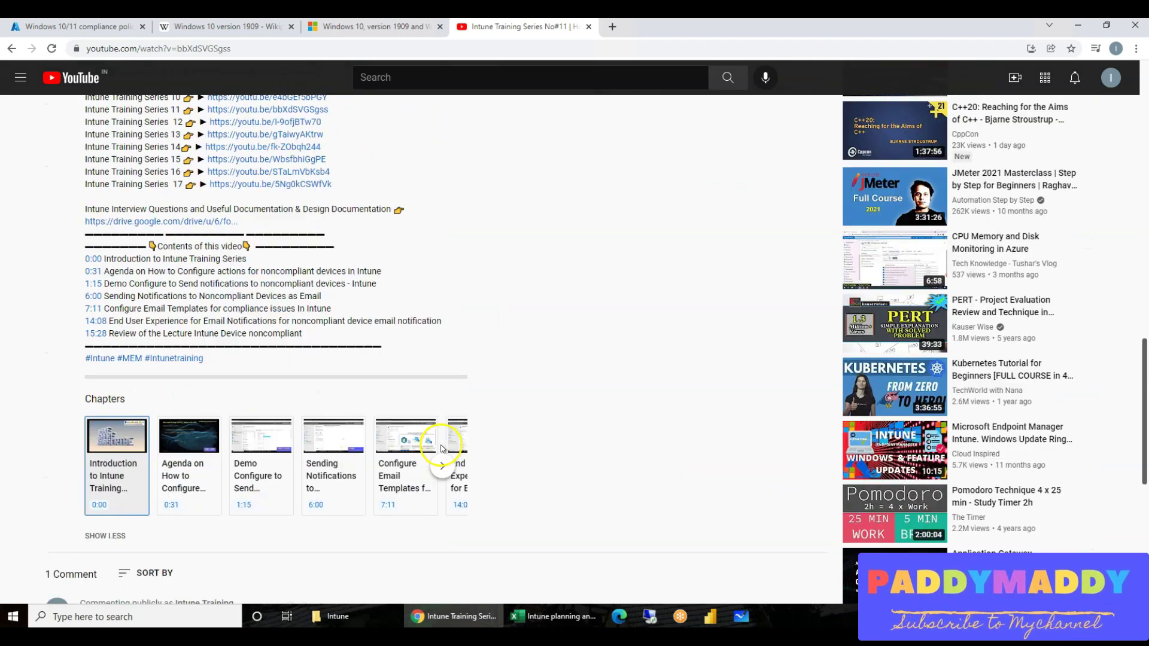
scroll(466, 395, "up", 5)
scroll(359, 359, "down", 3)
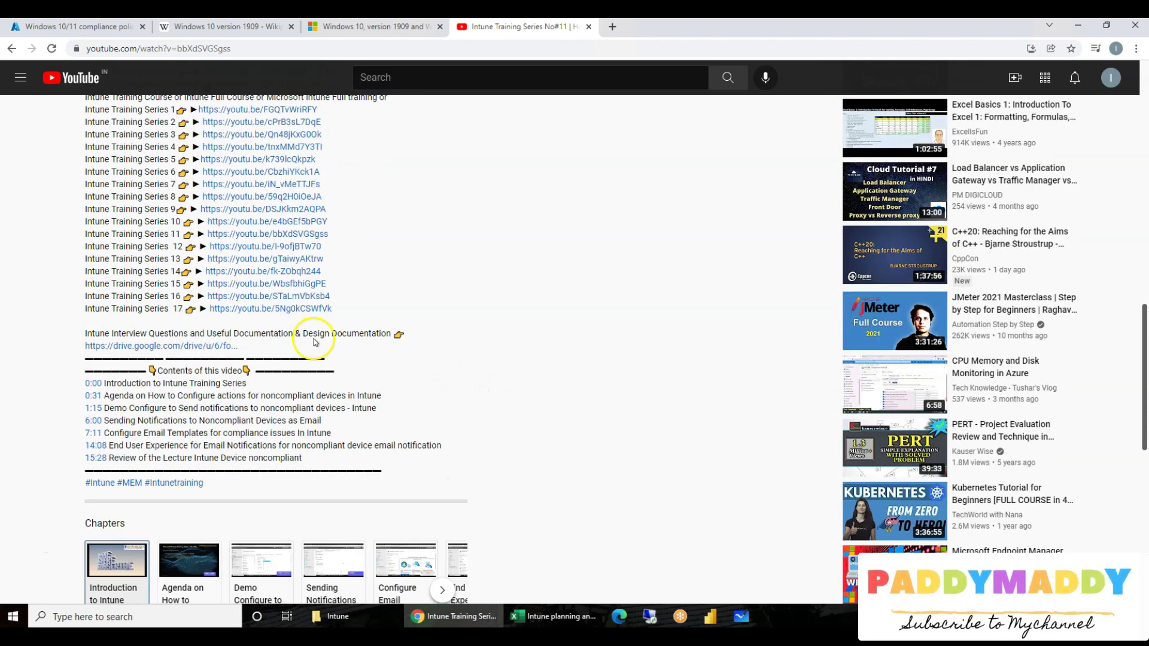
Preview the video from its 6:00 chapter on noncompliance emails to the email template section, and close the video.
left_click(93, 422)
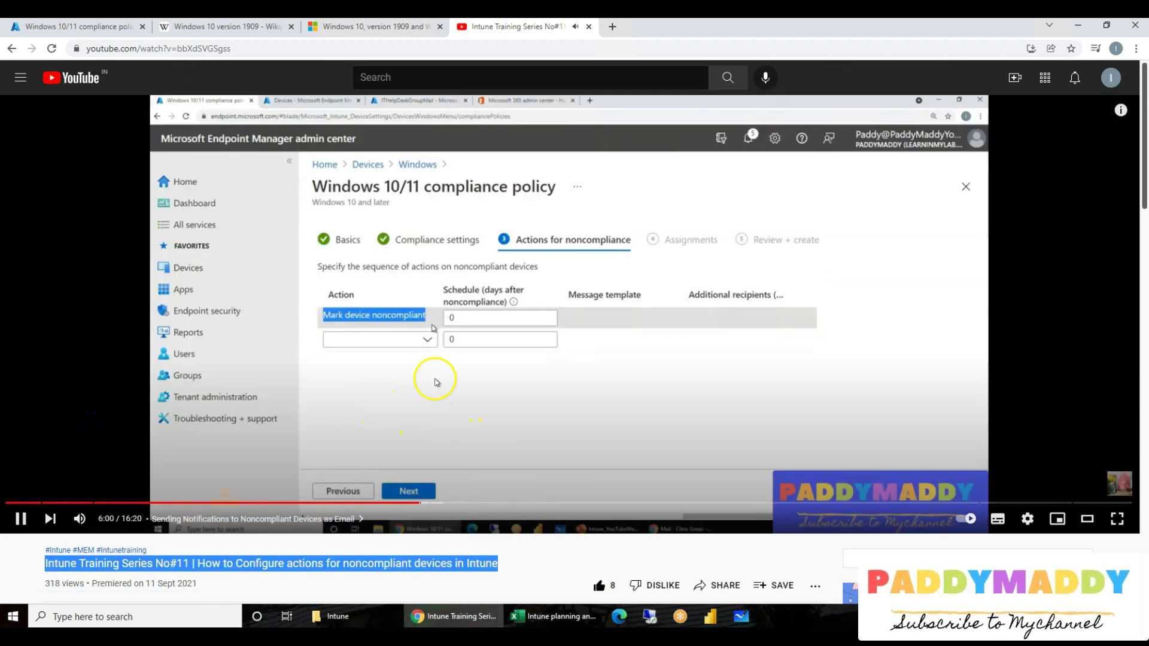
left_click(437, 382)
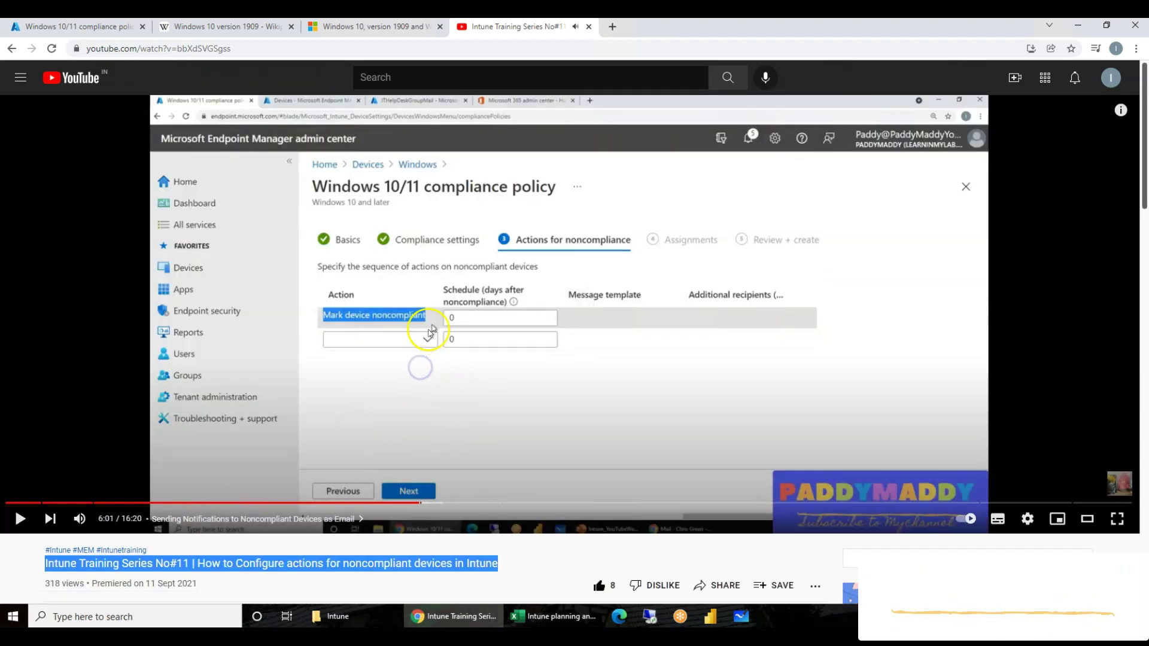
left_click_drag(436, 506, 691, 506)
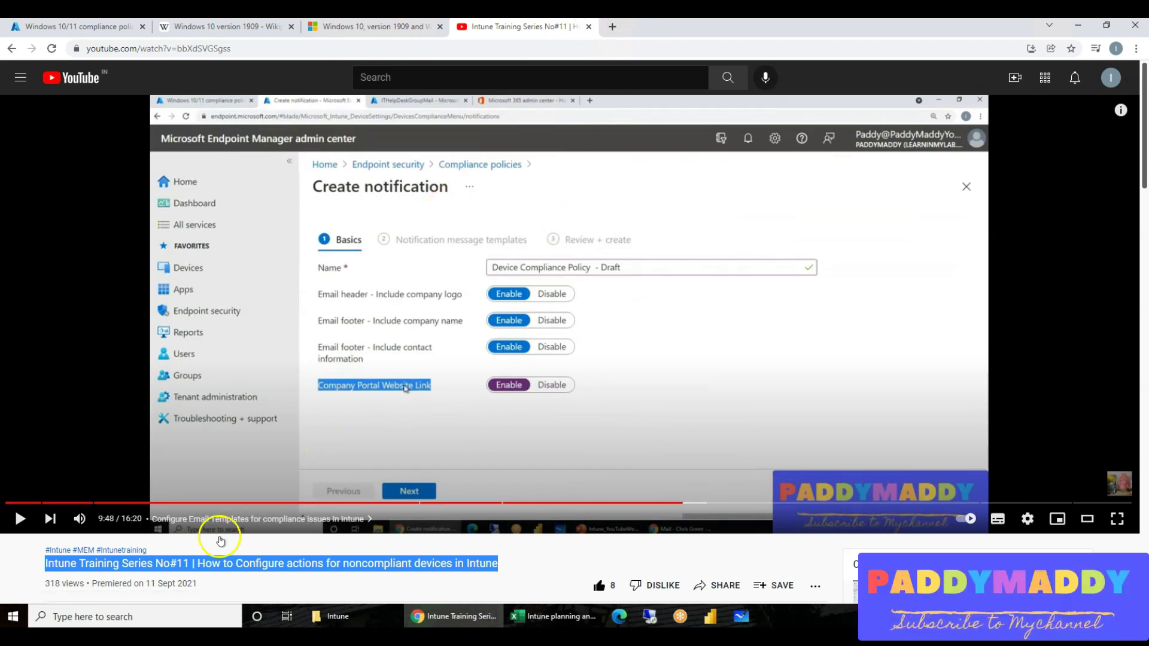
left_click(141, 578)
scroll(179, 562, "down", 4)
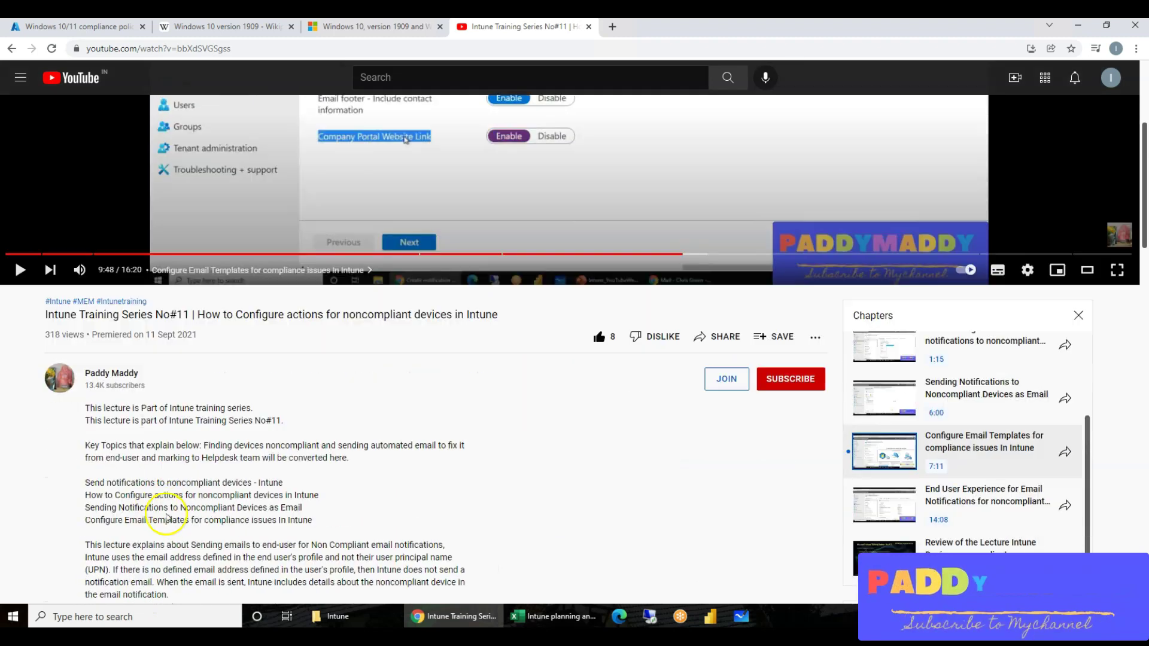
left_click_drag(78, 313, 193, 314)
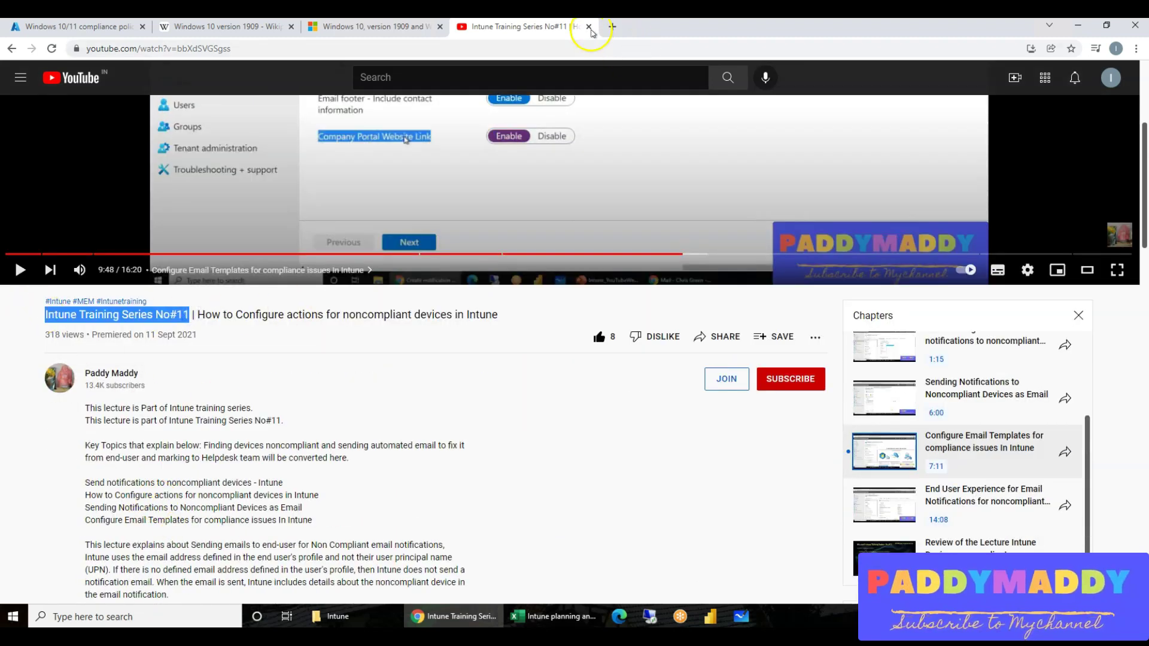
left_click(589, 27)
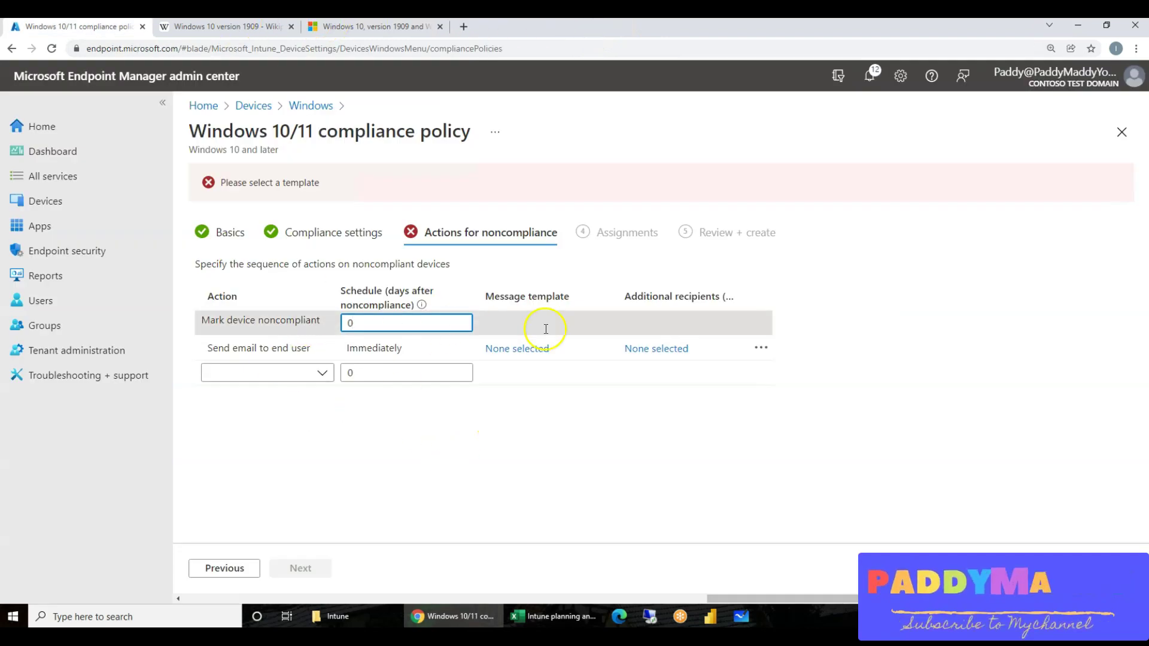
Delete the Send email to end user action from the actions for noncompliance.
left_click(392, 331)
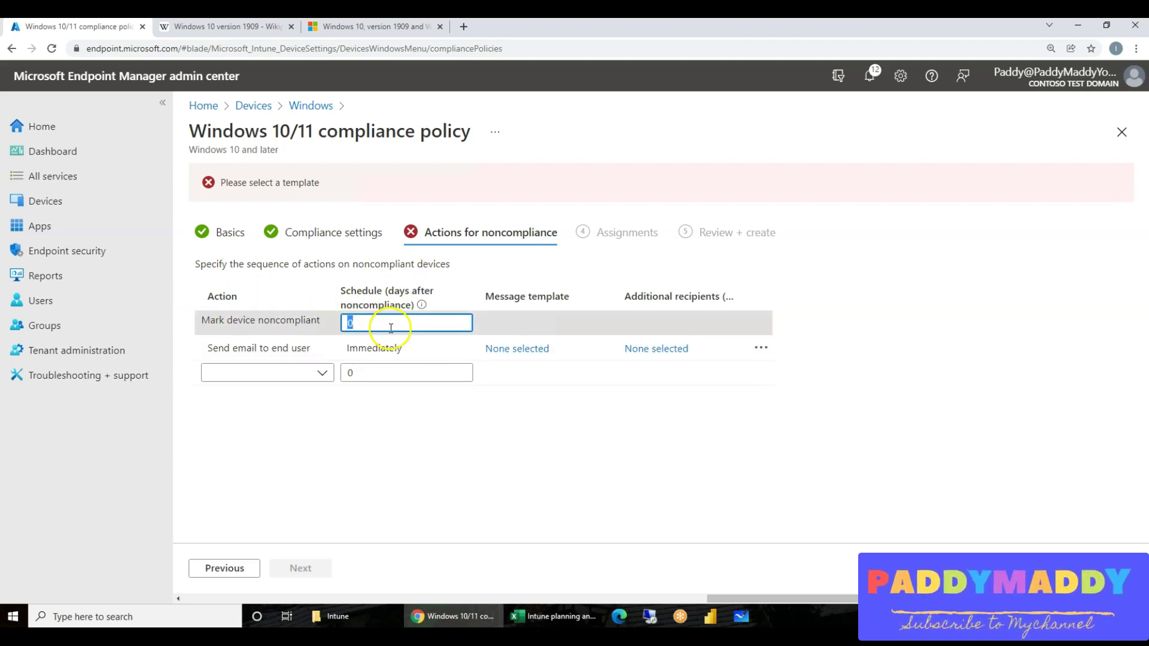
left_click(452, 467)
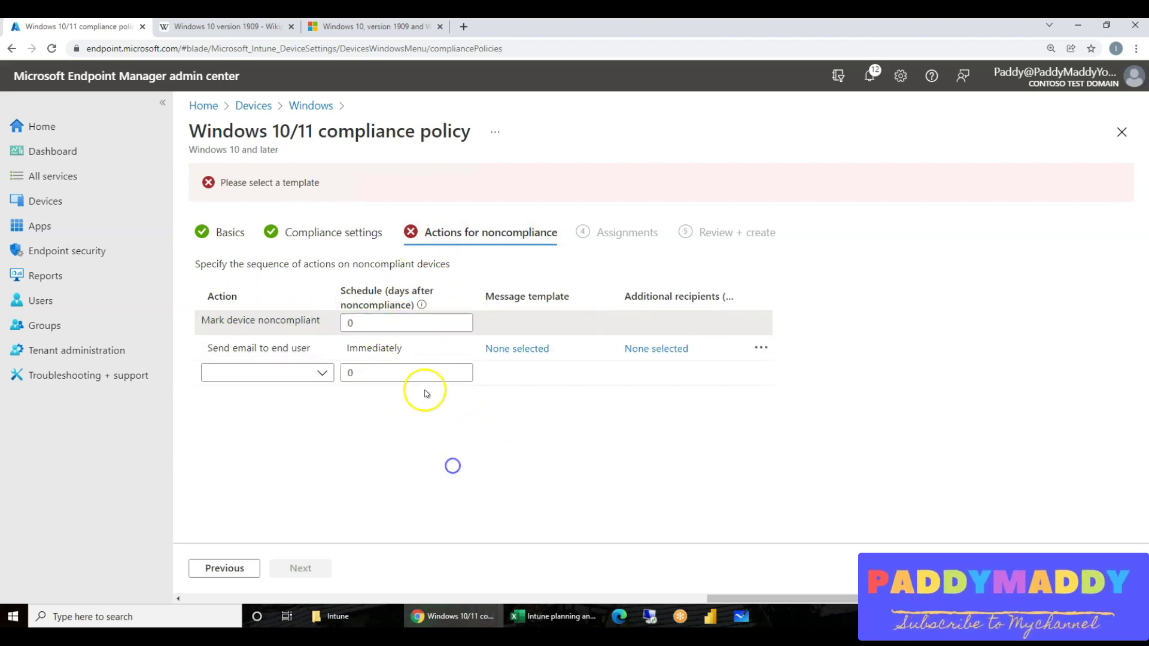
left_click(761, 346)
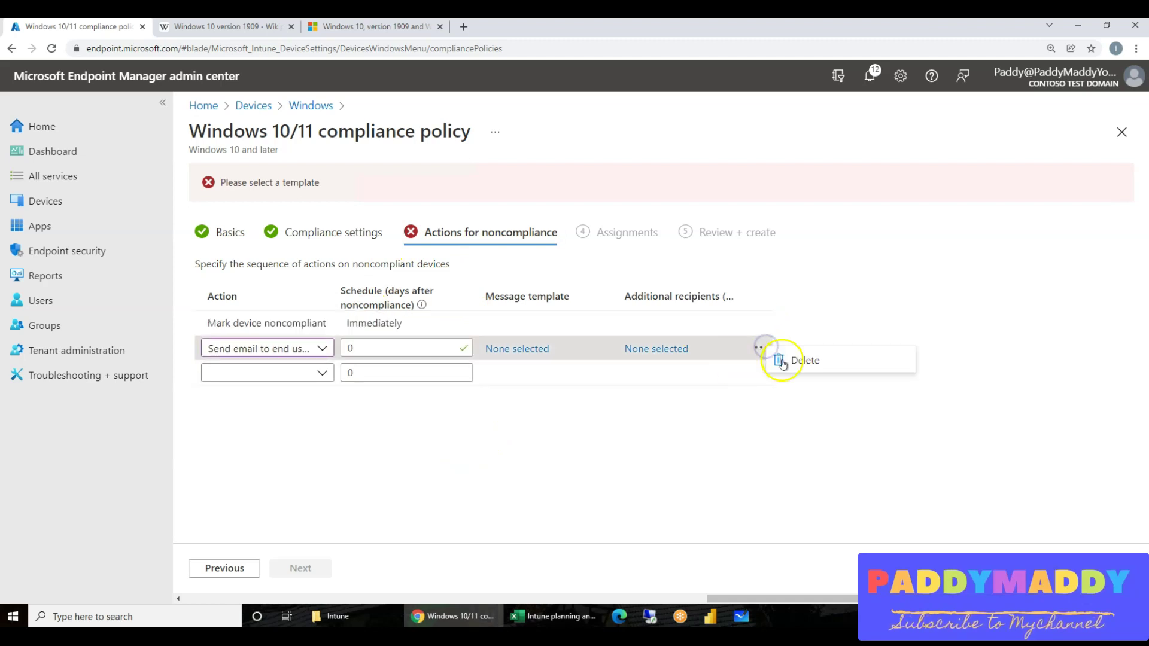
left_click(793, 359)
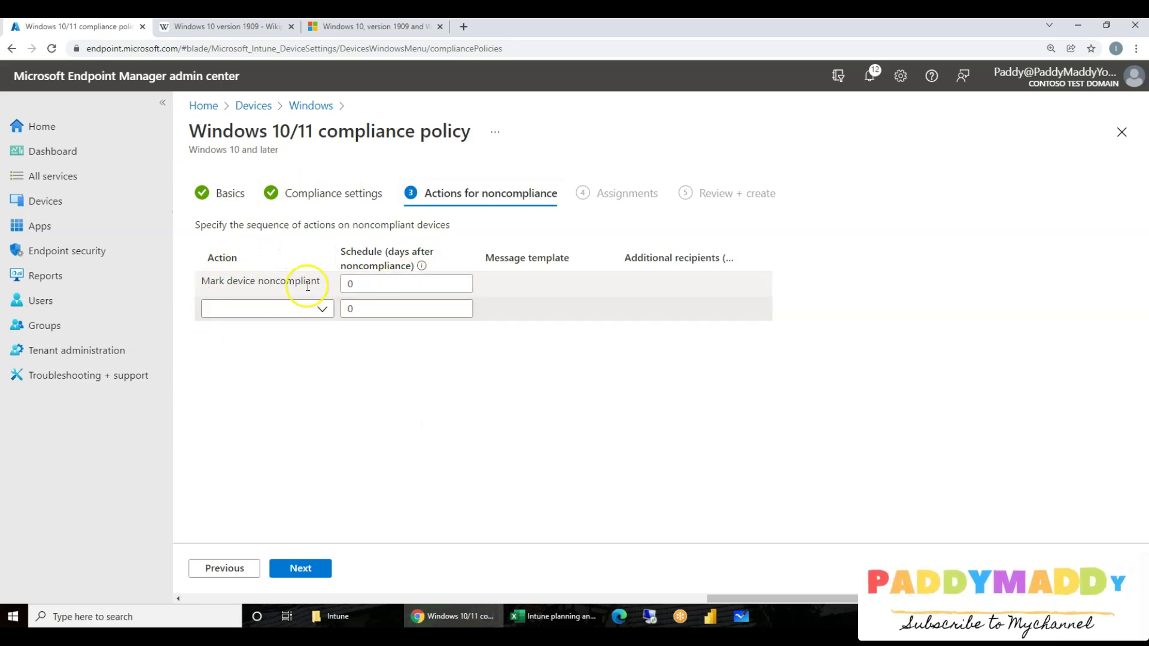
Look over the policy's compliance settings again and return to the actions for noncompliance.
left_click(339, 190)
scroll(328, 372, "down", 6)
scroll(328, 374, "up", 6)
left_click(227, 460)
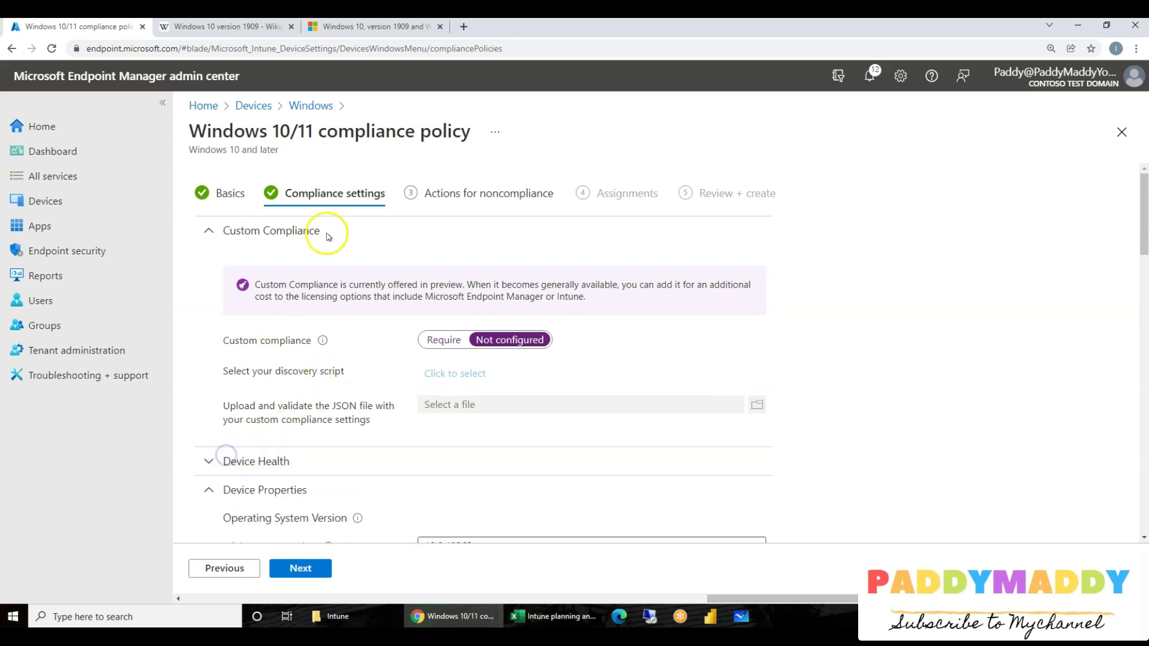
left_click(440, 193)
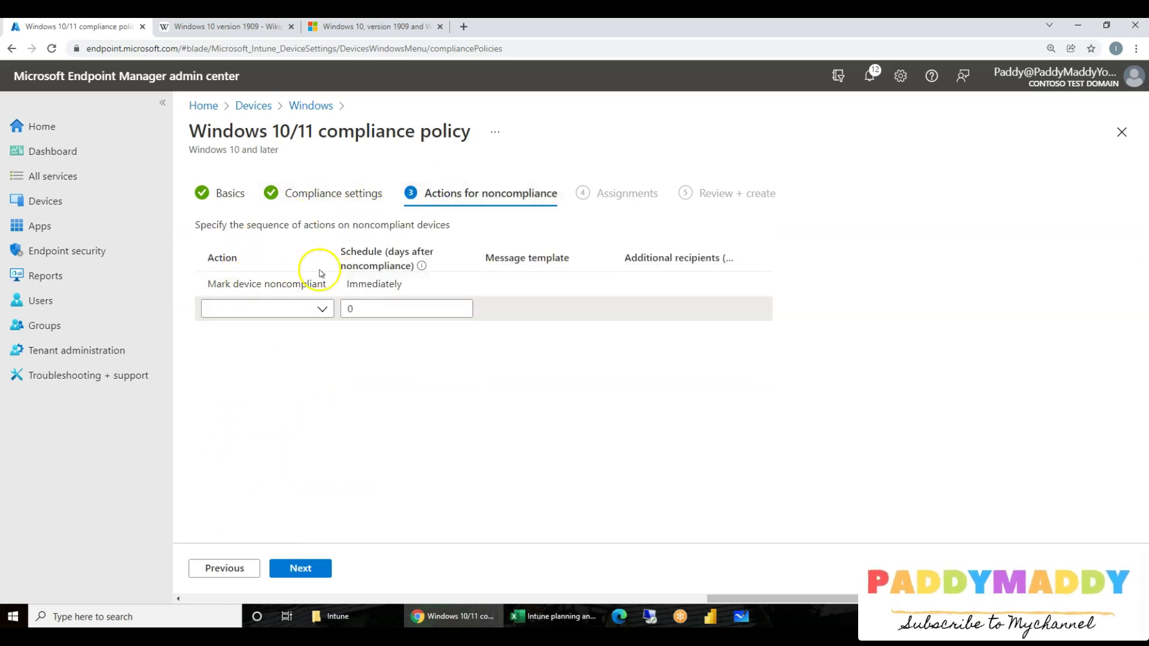
Proceed to the assignments, check the Excel compliance sheet, and include the All BYOD Devices group in the policy.
left_click(293, 569)
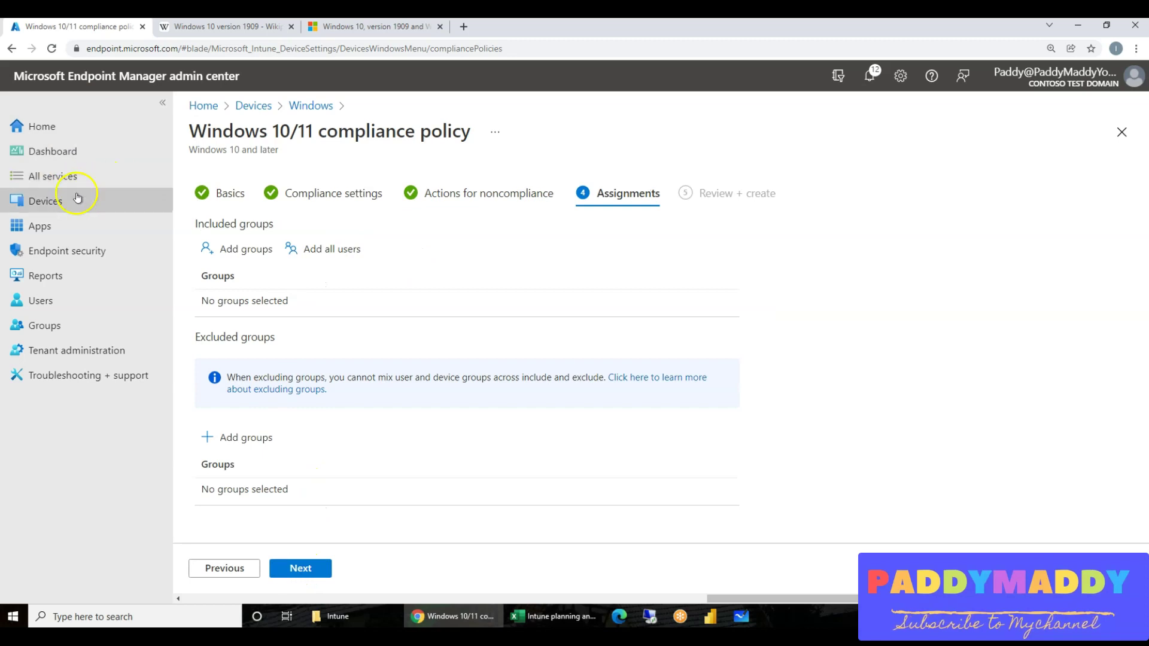
left_click(251, 256)
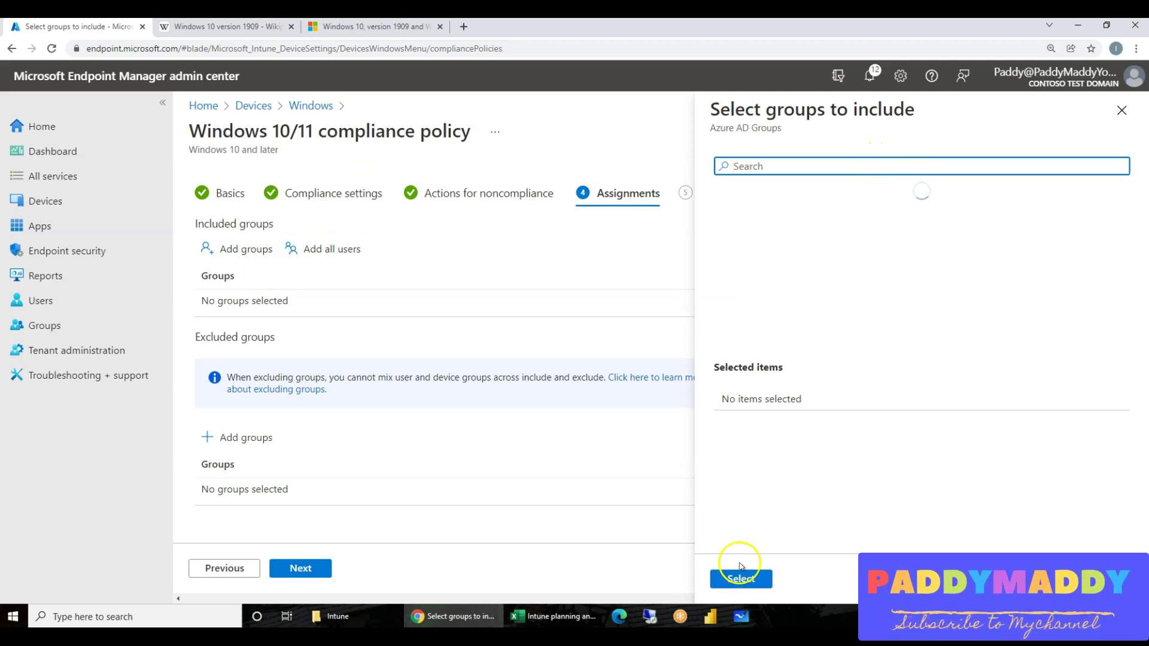
left_click(553, 617)
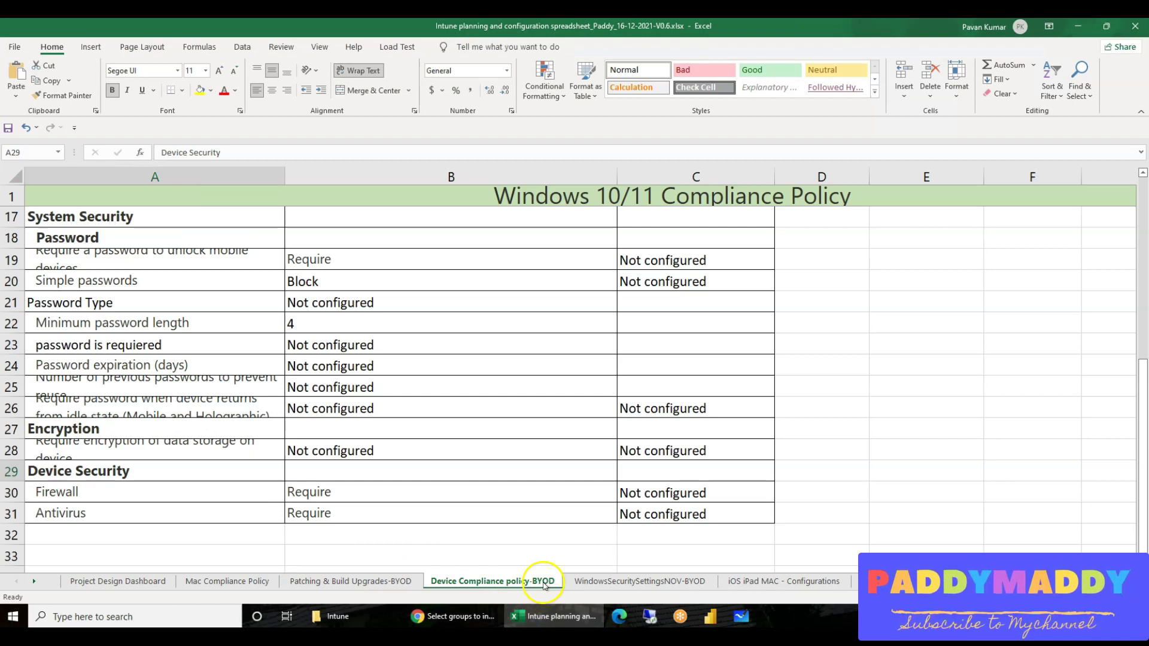
left_click(559, 618)
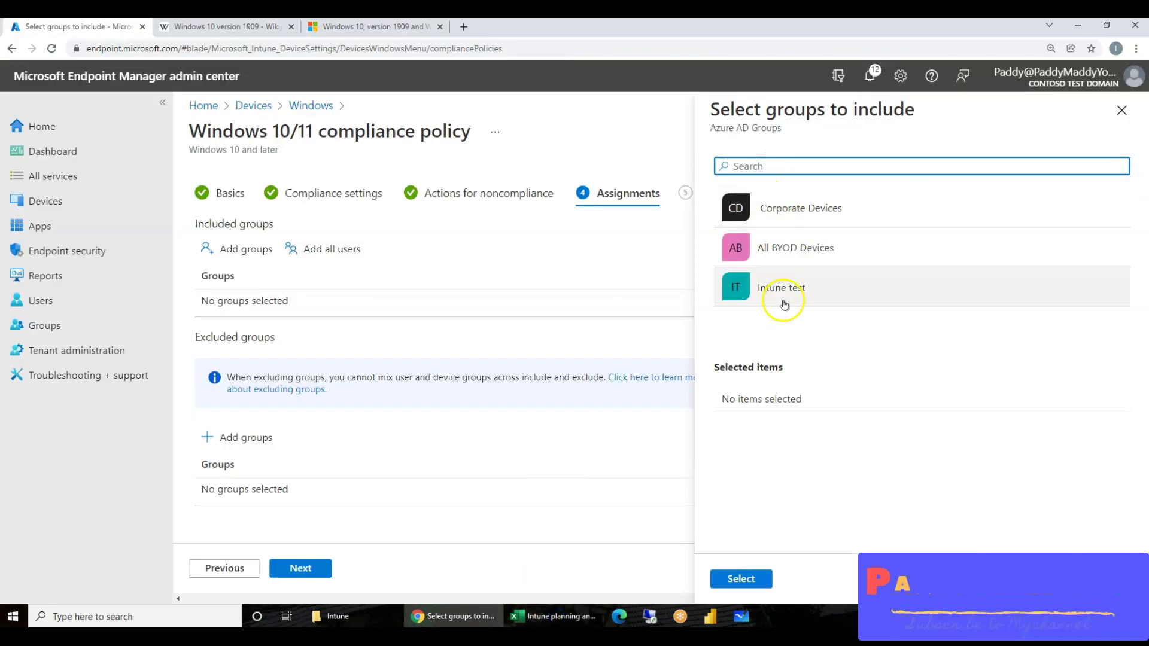
left_click(789, 249)
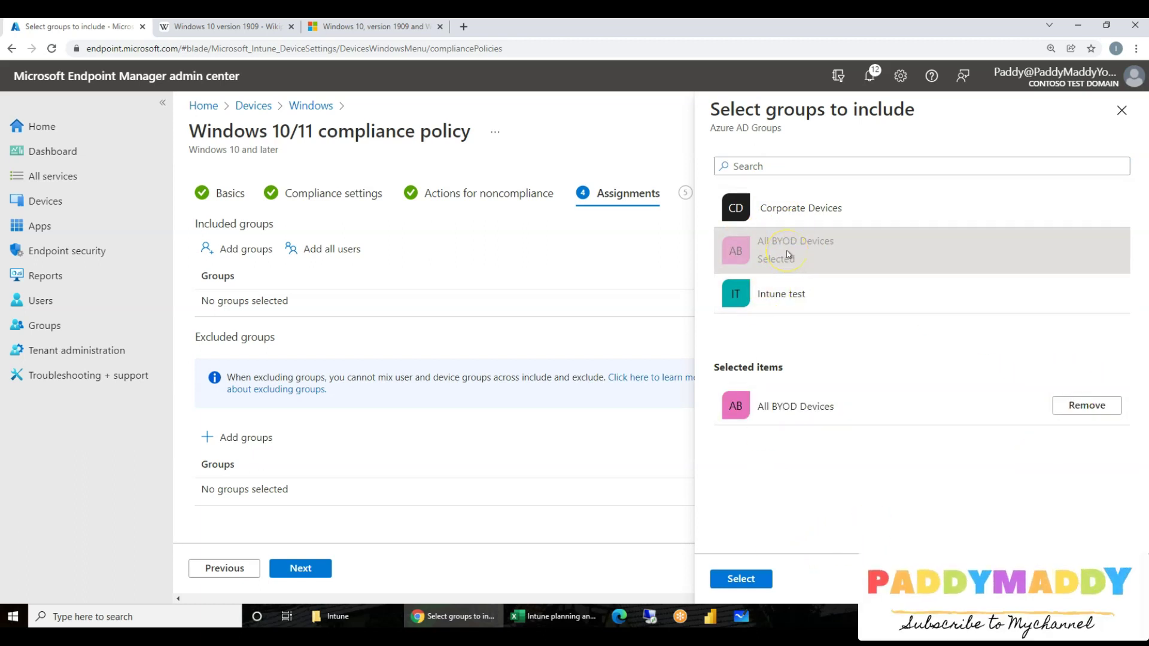
left_click(738, 578)
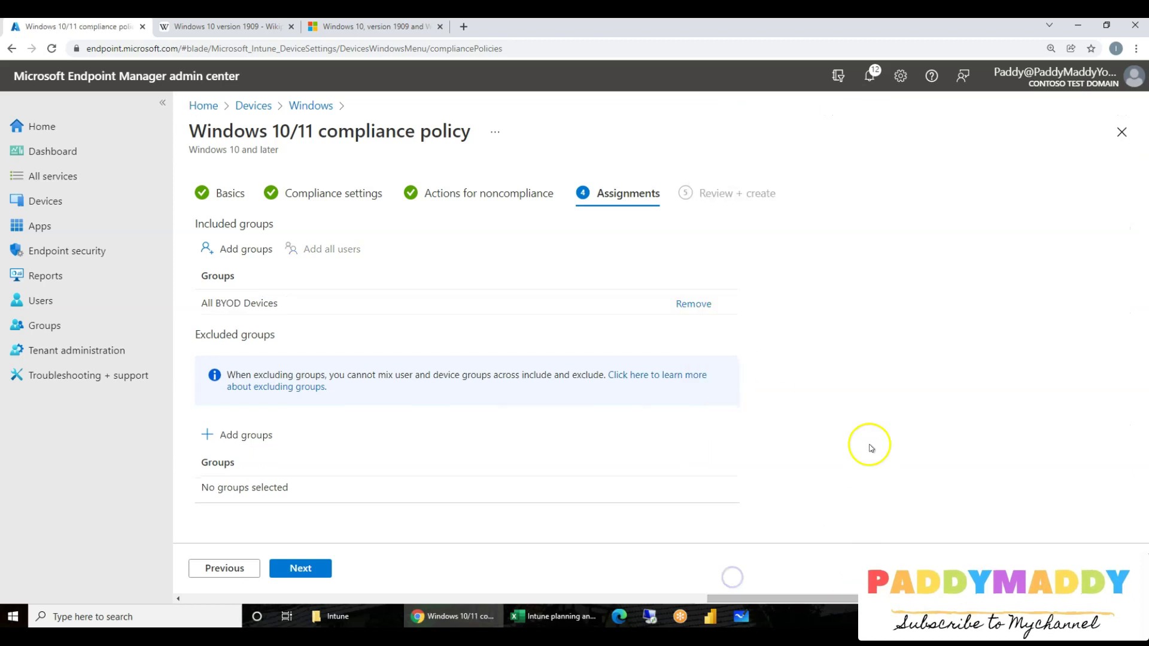
Review the BYOD compliance policy's summary and create the policy.
left_click(301, 568)
scroll(328, 392, "down", 4)
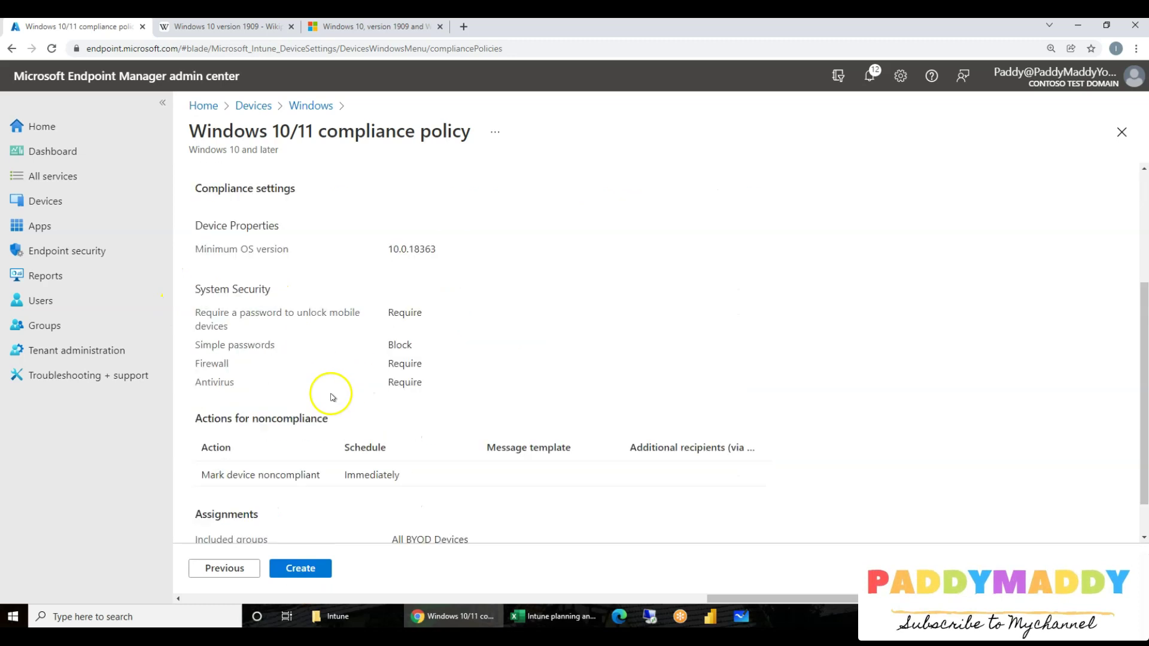
left_click(300, 567)
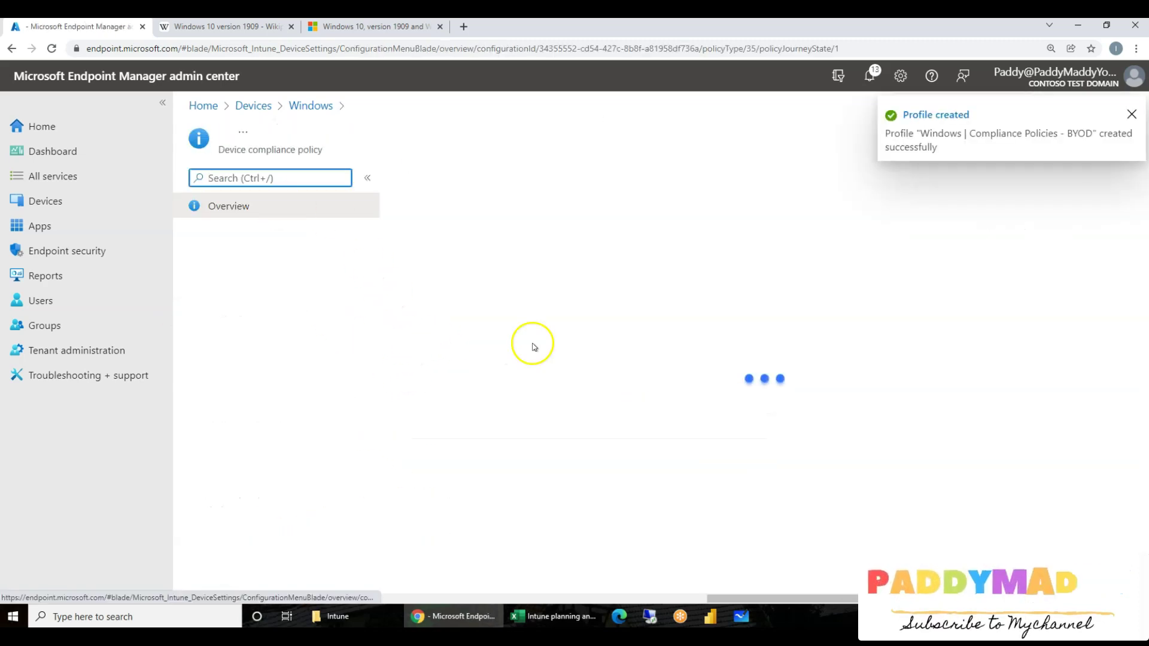
Copy the BYOD policy's name from the Windows compliance policies list and start a new policy for Windows 10 and later.
left_click(299, 105)
left_click_drag(641, 264, 407, 264)
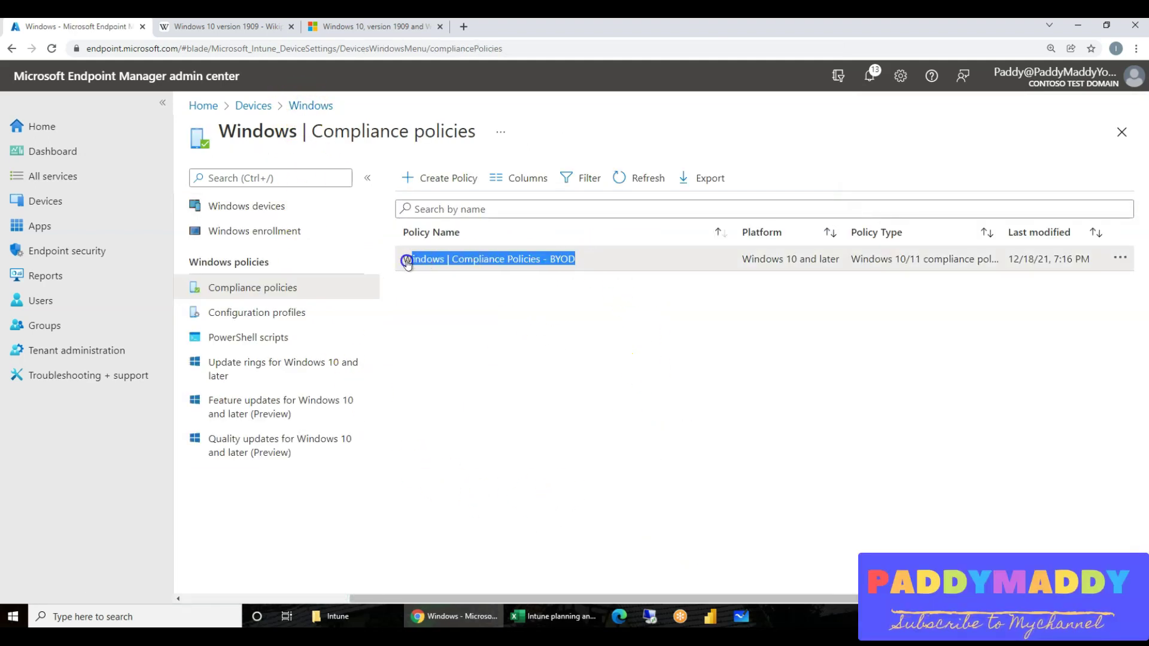
left_click(438, 177)
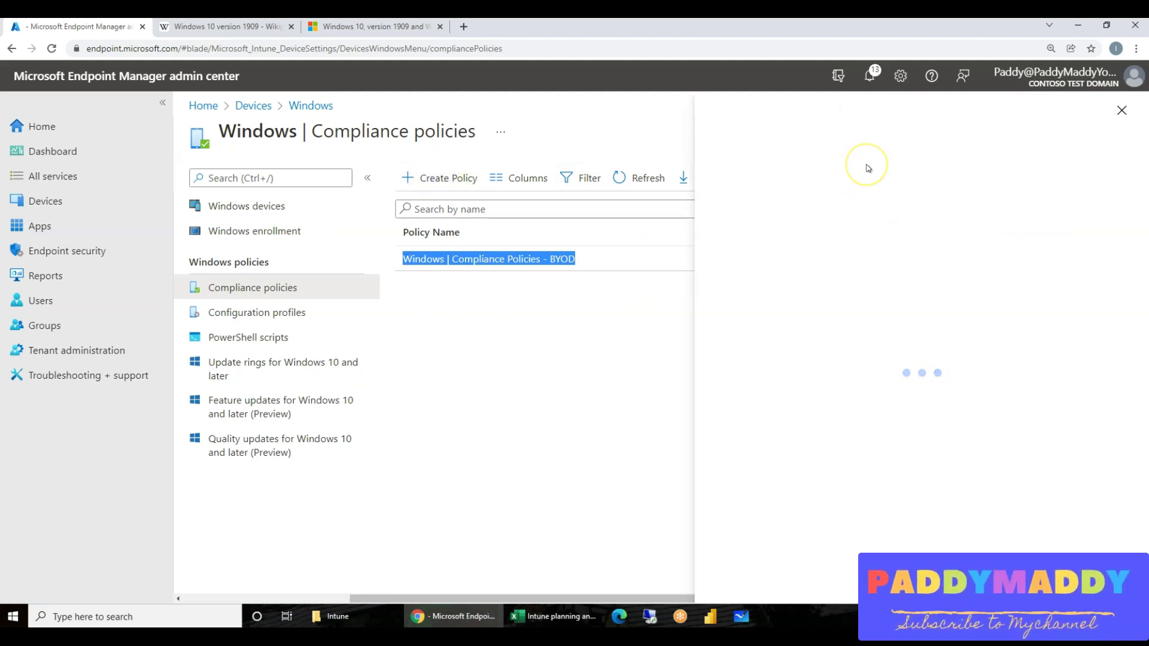
left_click(830, 187)
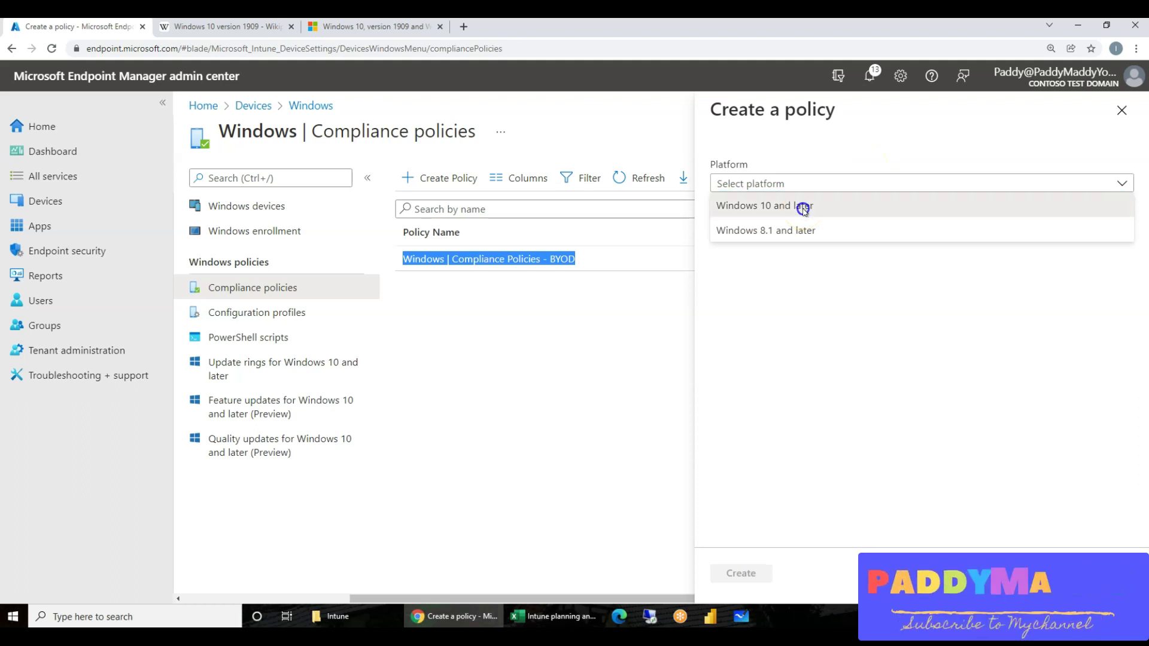
left_click(802, 209)
left_click(755, 573)
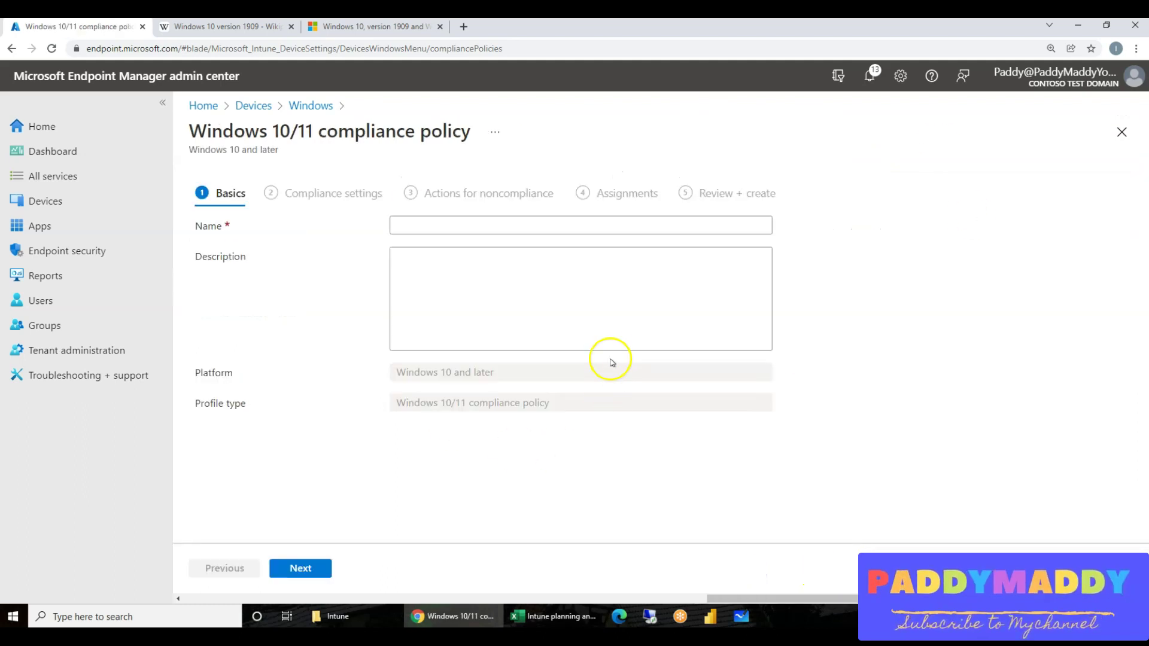
Name the new policy "Windows | Compliance Policies - COD" and proceed to its compliance settings.
left_click(474, 230)
type("Windows | Compliance Policies - BYOD")
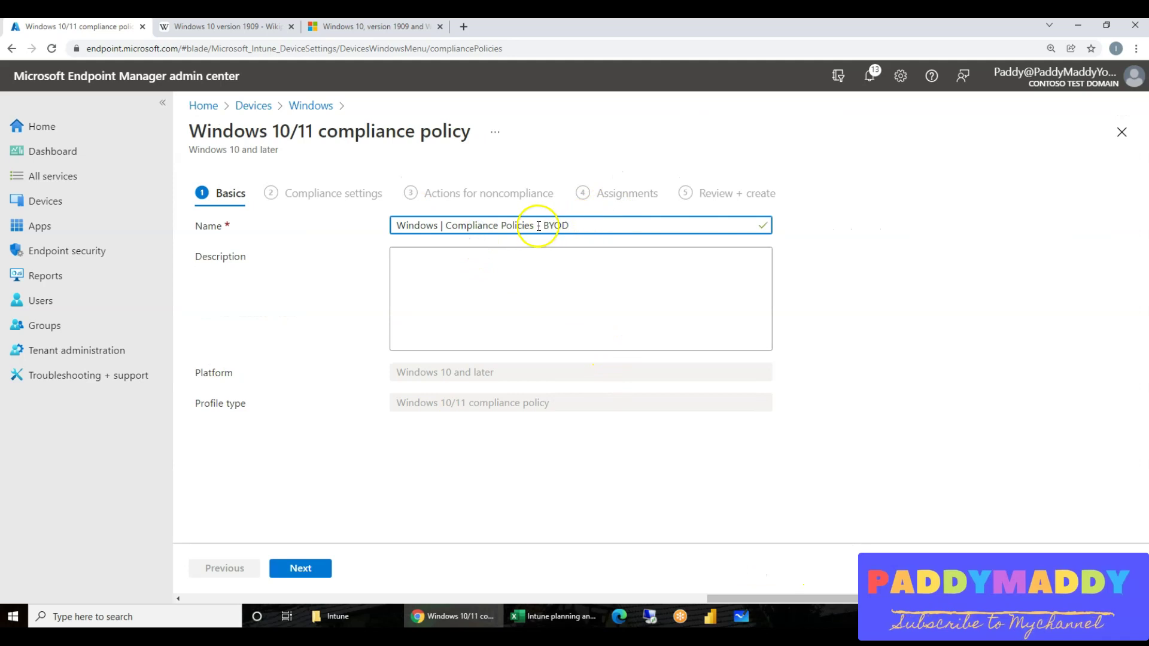
left_click_drag(544, 226, 634, 218)
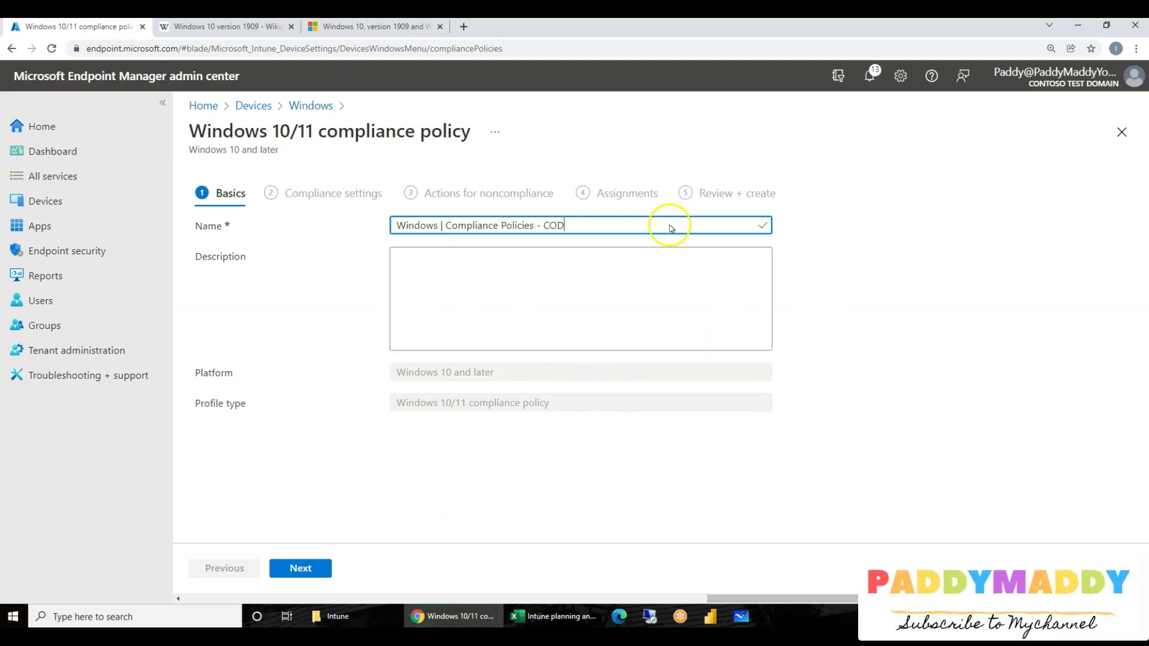
left_click(302, 569)
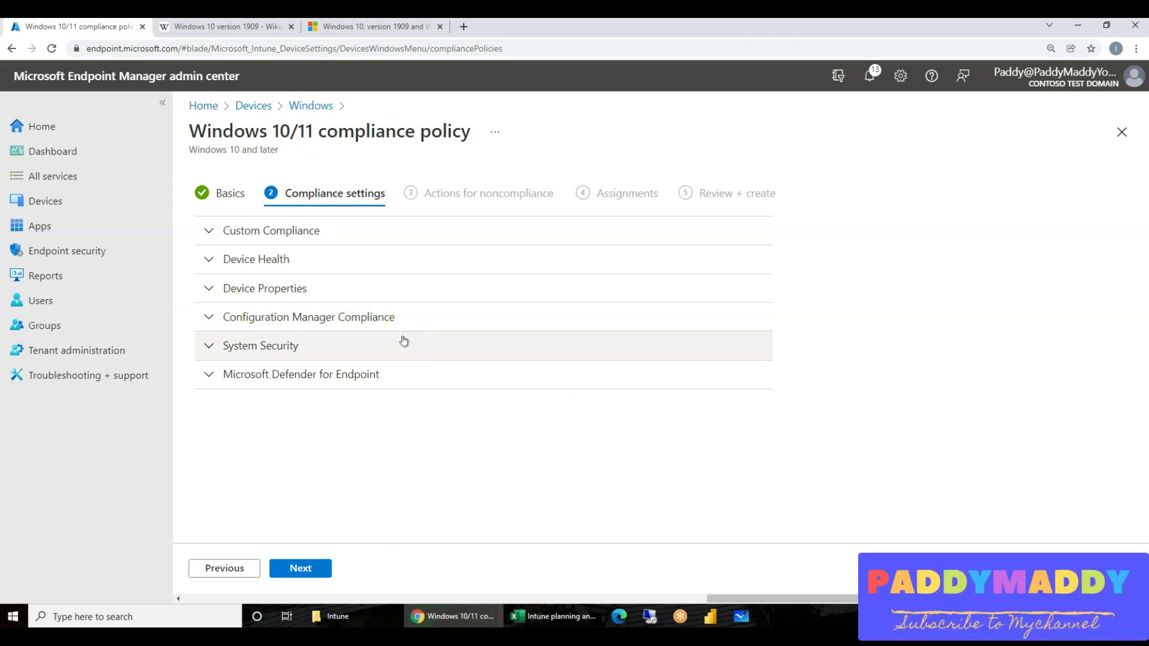
Switch to the Excel planning workbook and open the Windows Compliance policy - COD sheet from the Project Design Dashboard.
left_click(546, 607)
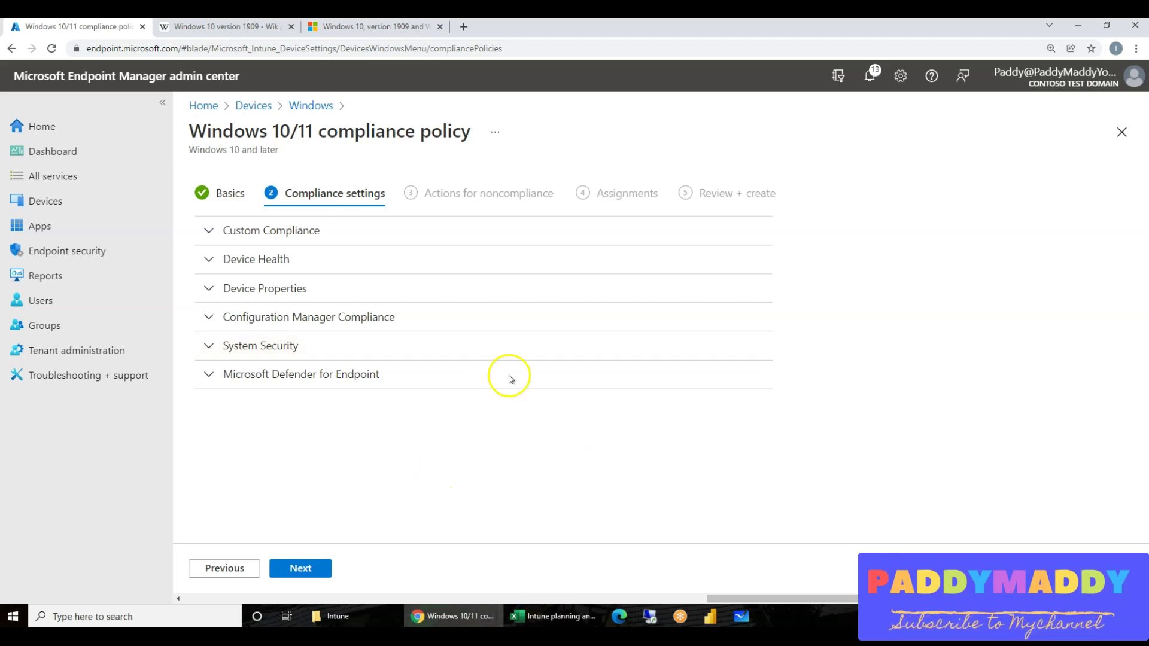
left_click(532, 615)
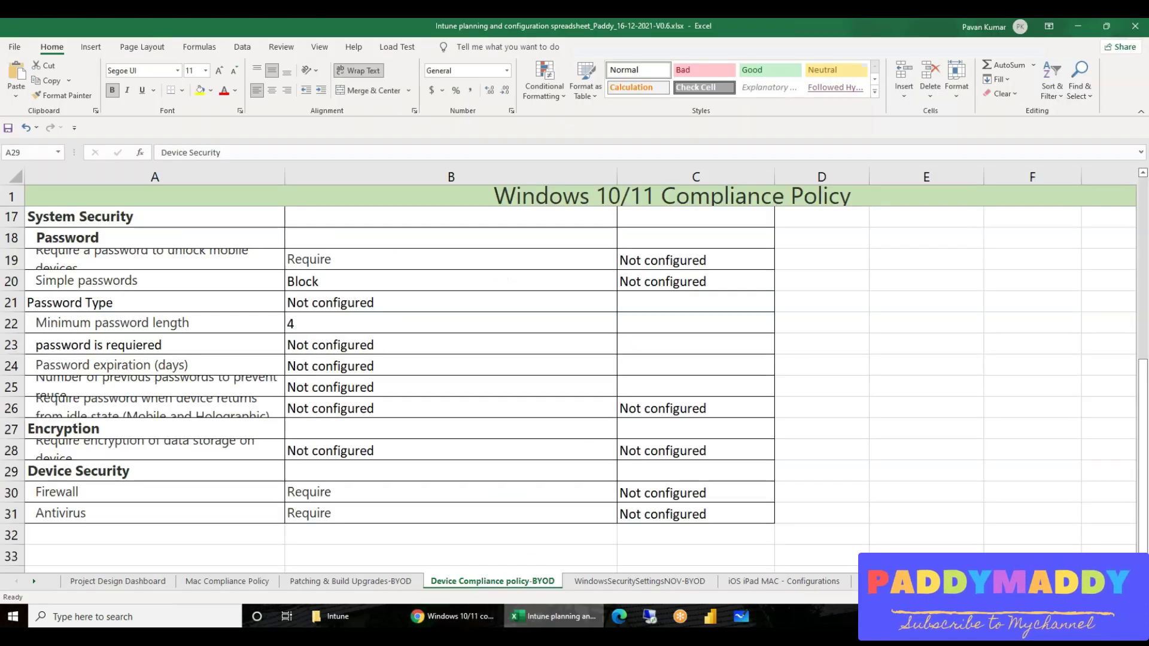
left_click(95, 581)
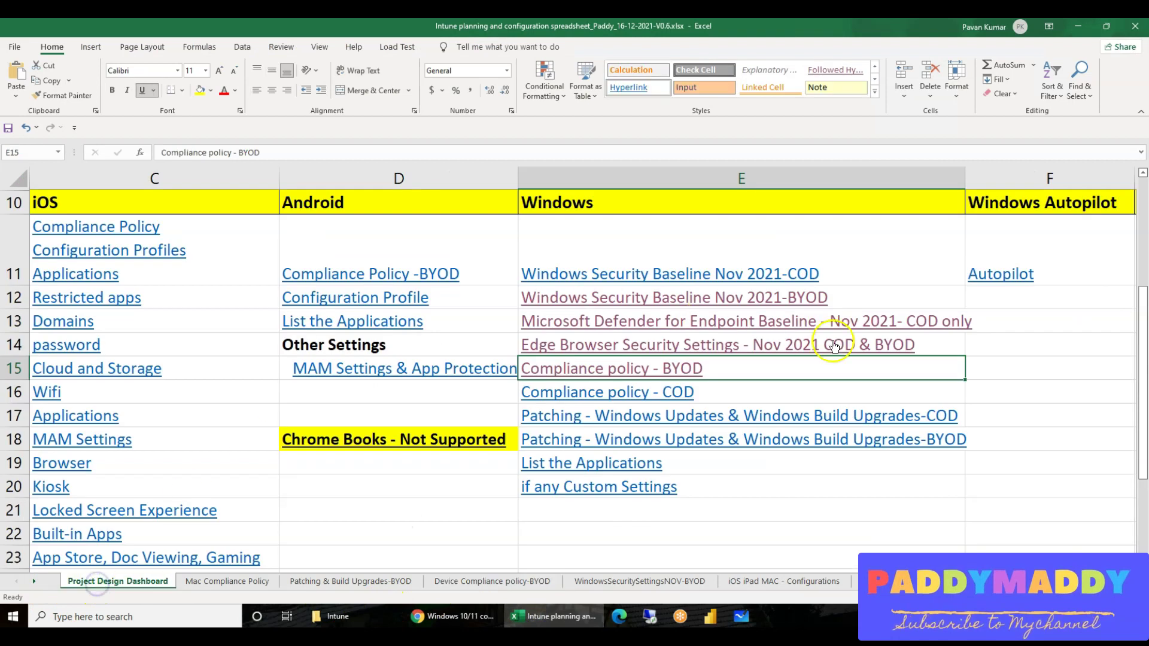
left_click(673, 400)
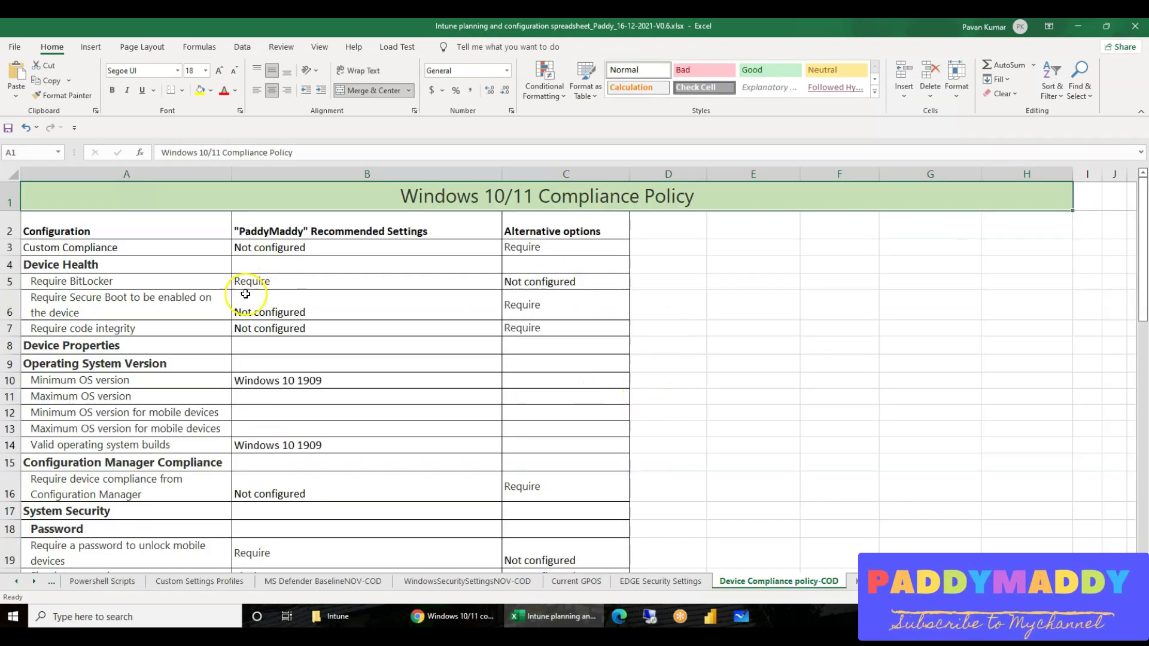
Check the COD sheet's BitLocker recommendation, switch back to the policy in Chrome, and set Require BitLocker to Require under Device Health.
left_click_drag(7, 231, 5, 250)
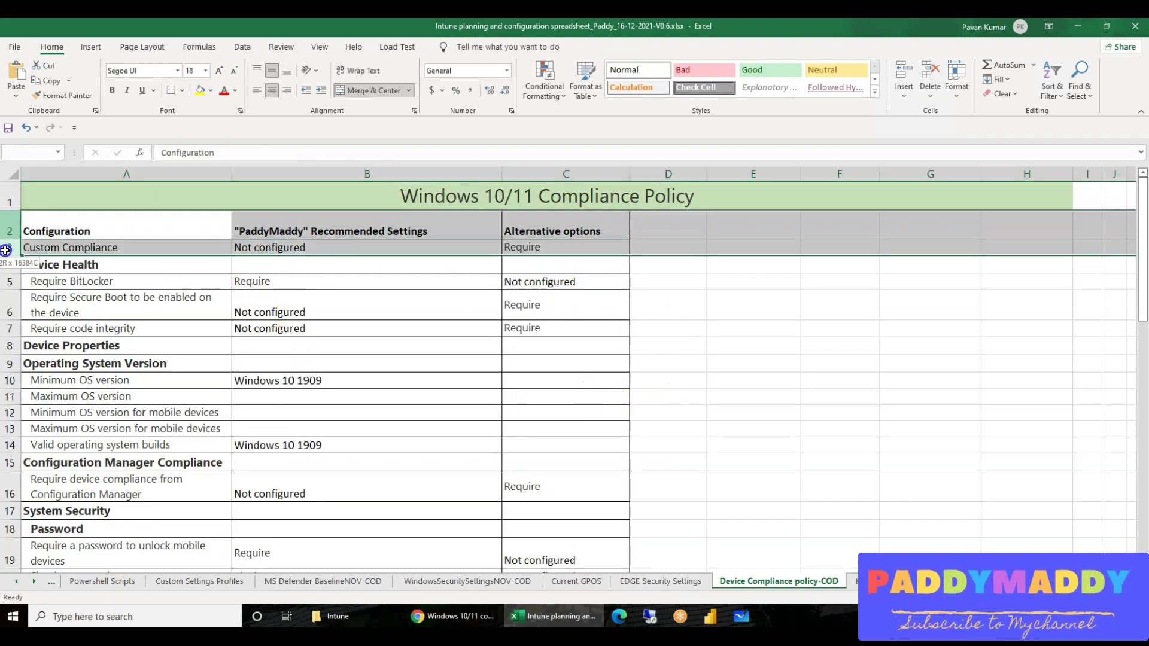
left_click(76, 282)
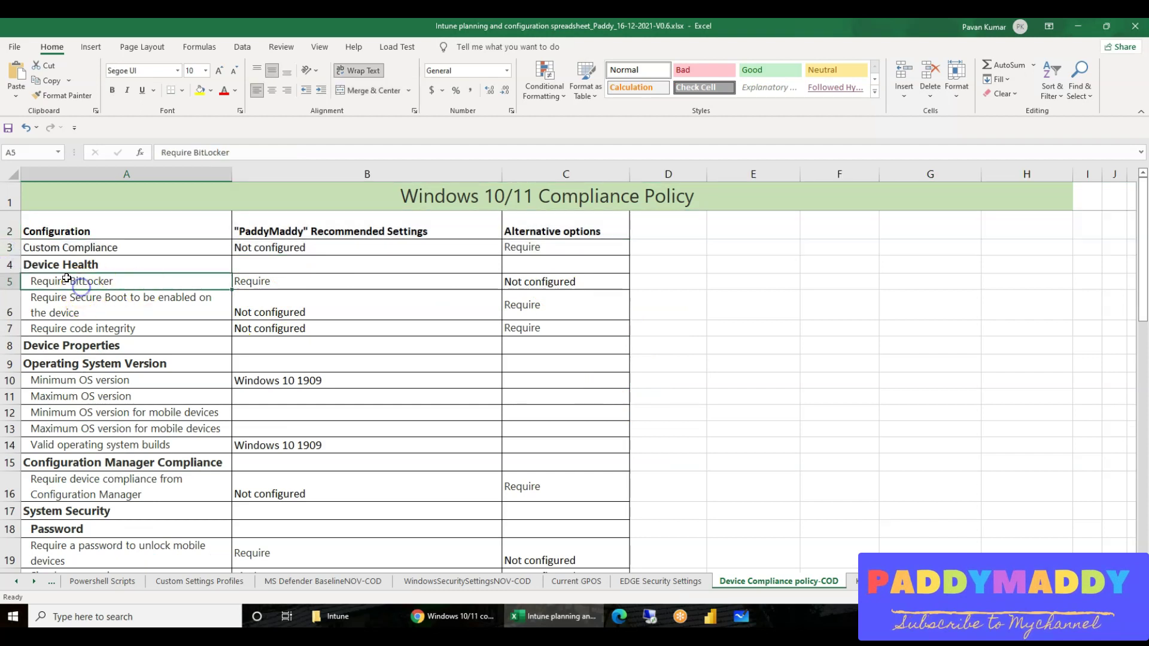
left_click(291, 277)
left_click_drag(615, 278, 92, 282)
left_click(307, 342)
left_click_drag(300, 282, 114, 281)
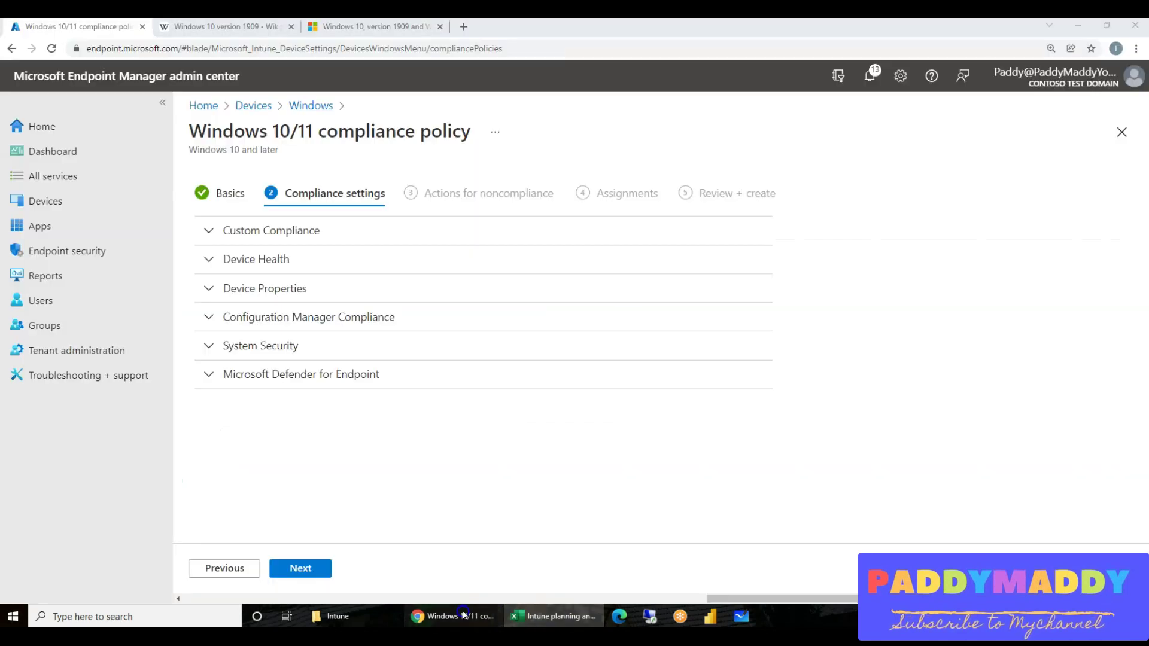
left_click(453, 616)
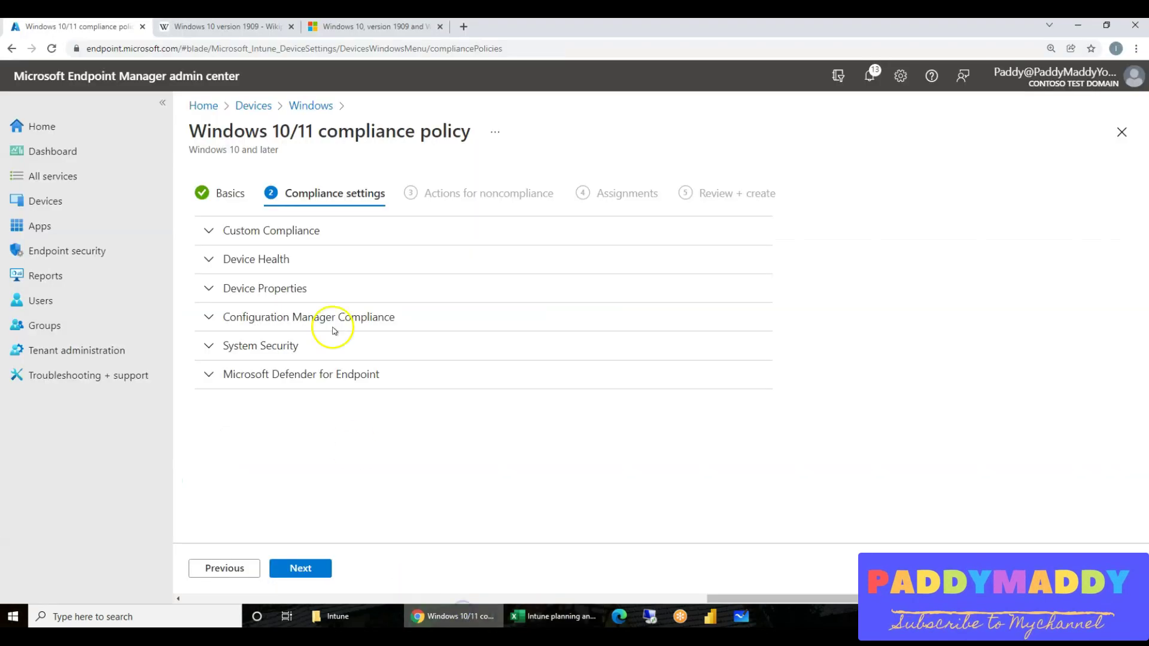
left_click(285, 259)
left_click(495, 317)
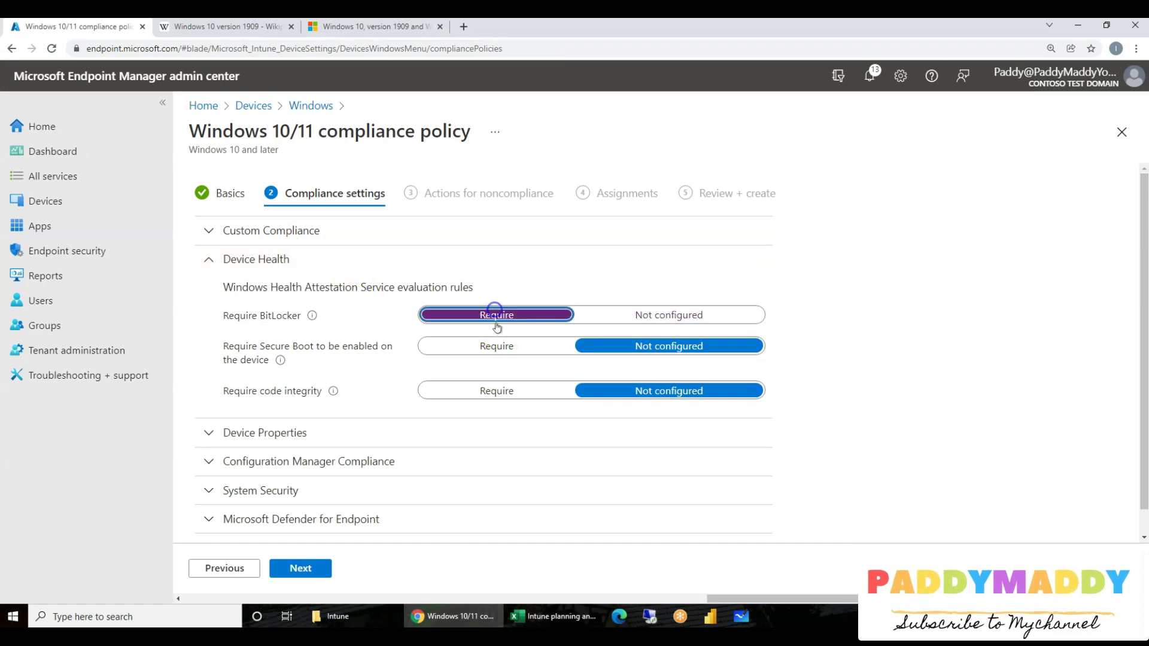
Check the Excel sheet's Secure Boot and OS version rows, and set the policy's Minimum OS version to 10.0.18363 under Device Properties.
left_click(552, 617)
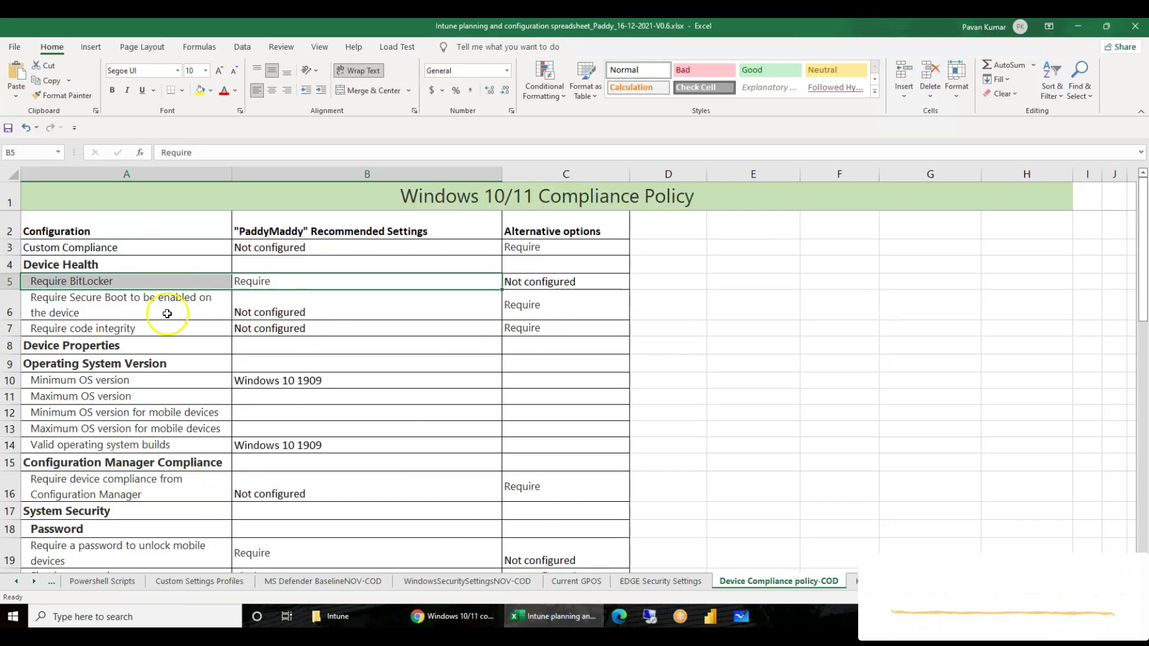
left_click(130, 300)
scroll(389, 328, "down", 2)
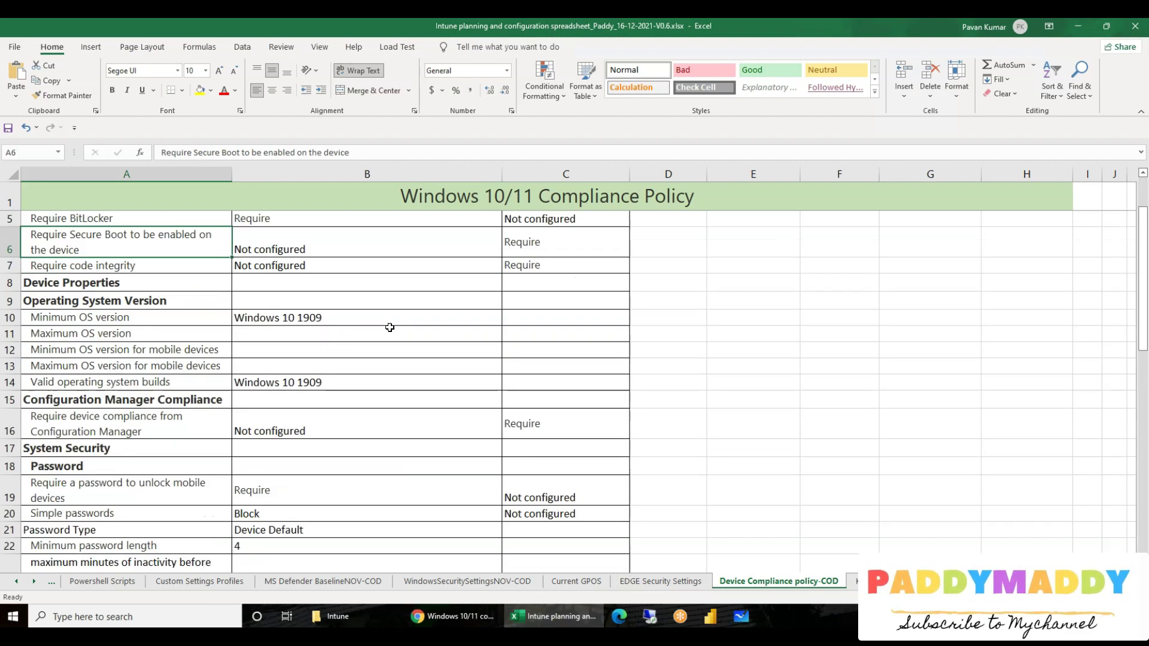
left_click(334, 252)
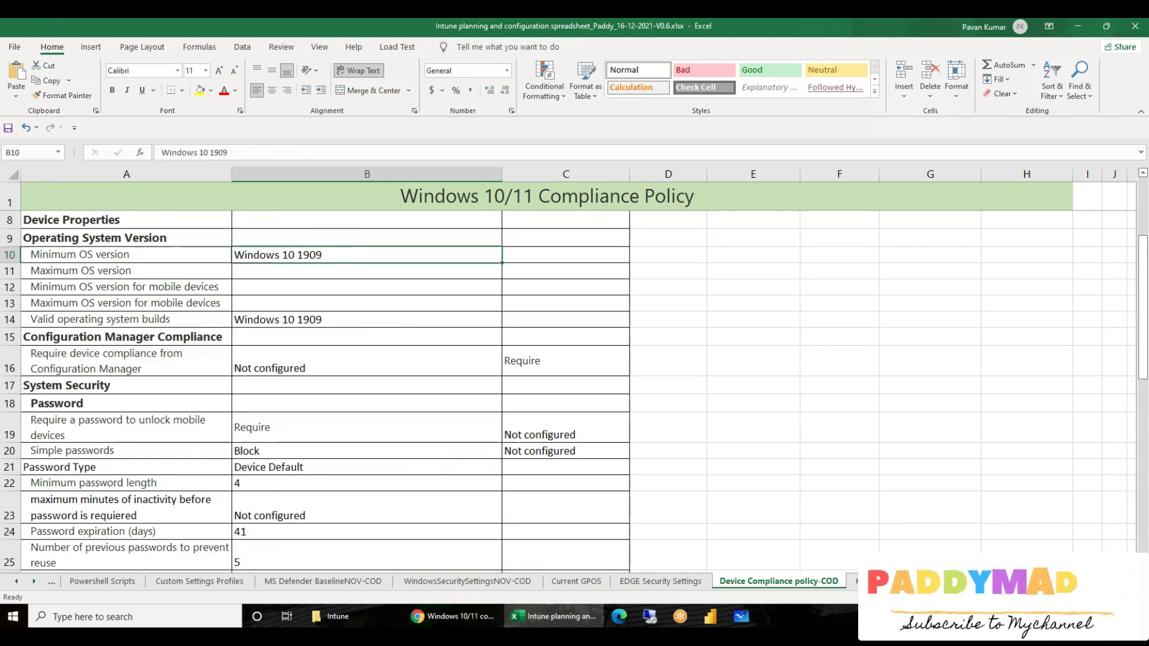
key("alt+Tab")
left_click(295, 435)
scroll(300, 436, "down", 3)
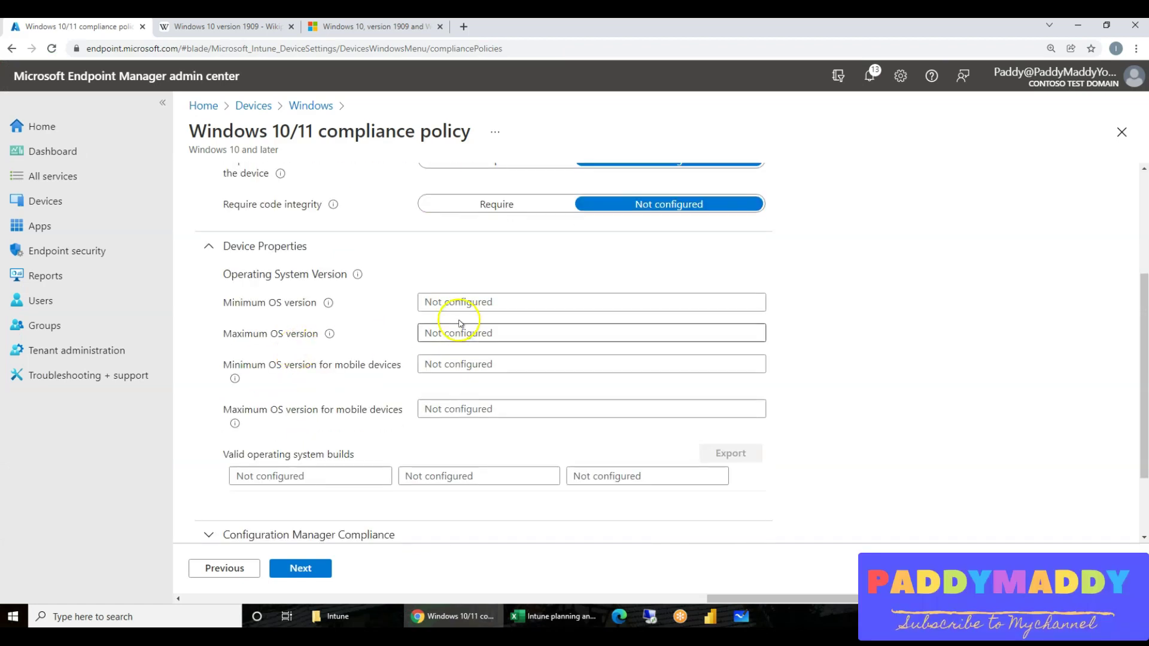
left_click(472, 301)
type("10.0.18363")
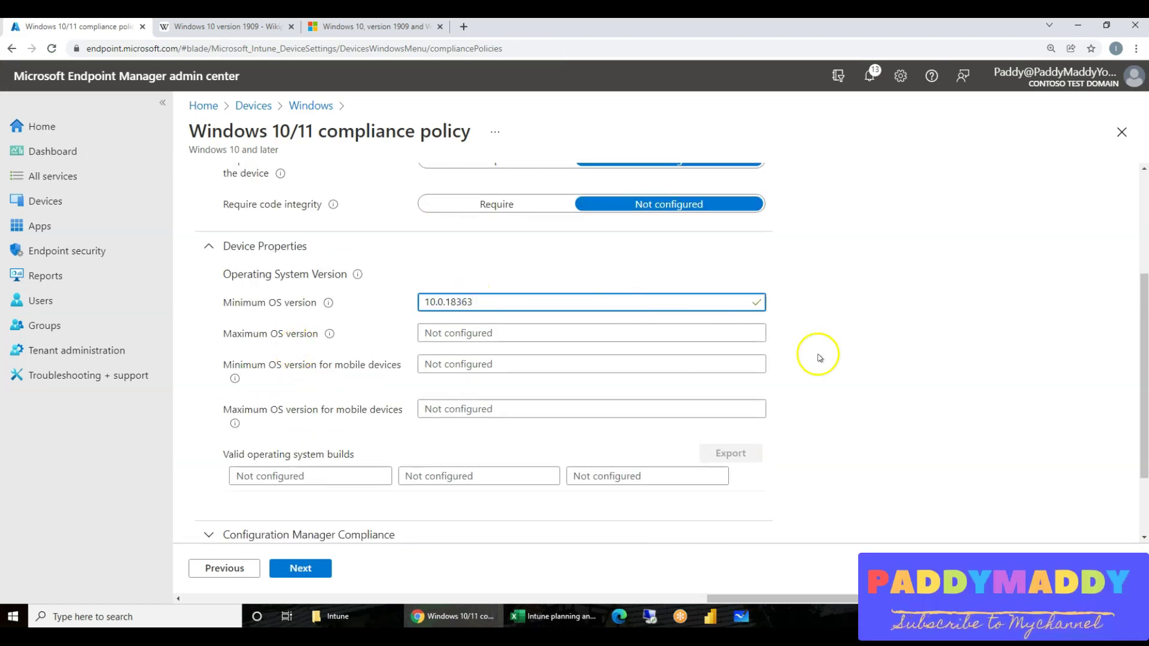
mouse_move(329, 303)
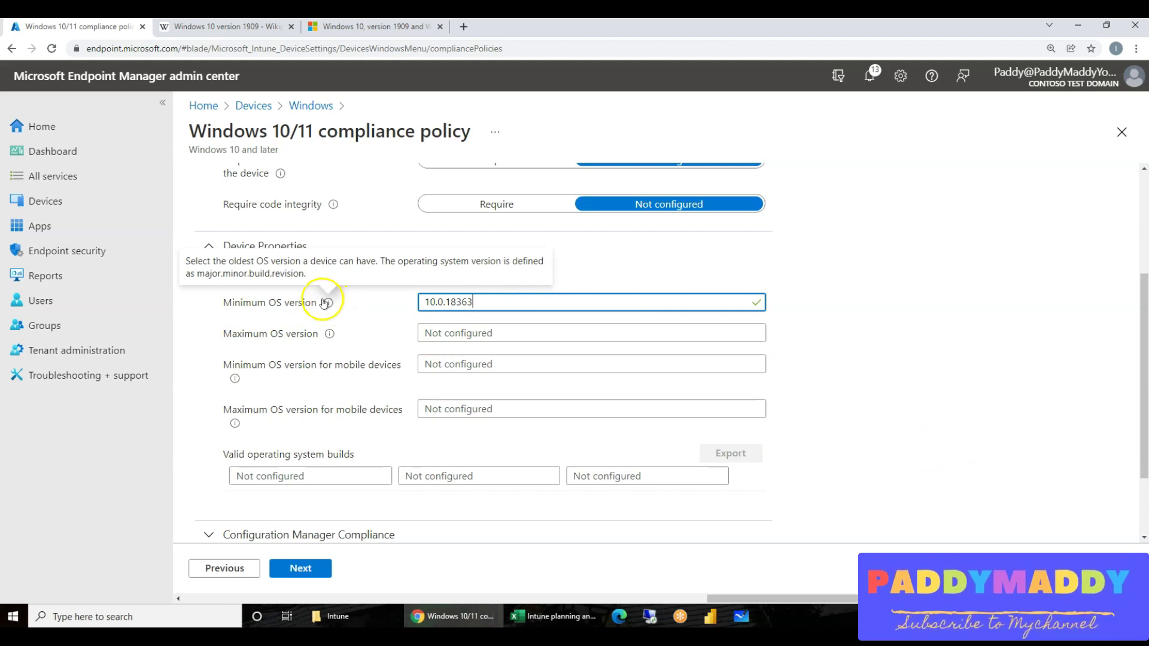
scroll(368, 431, "down", 1)
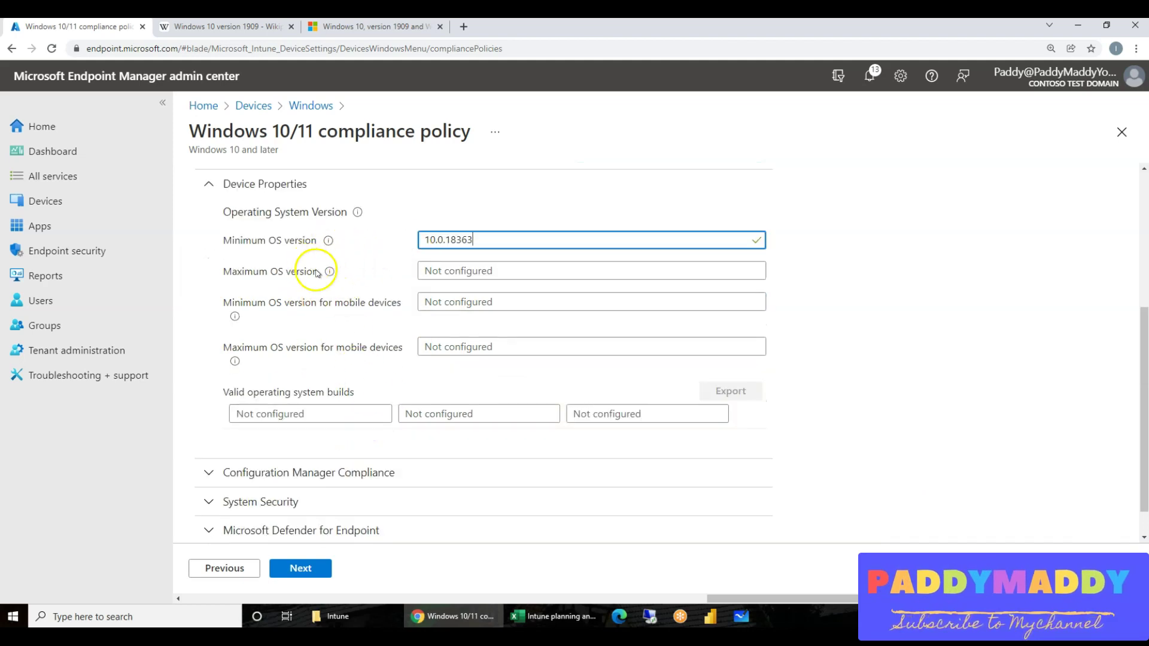
Switch to the Excel COD sheet and review the recommended System Security password settings.
left_click(527, 616)
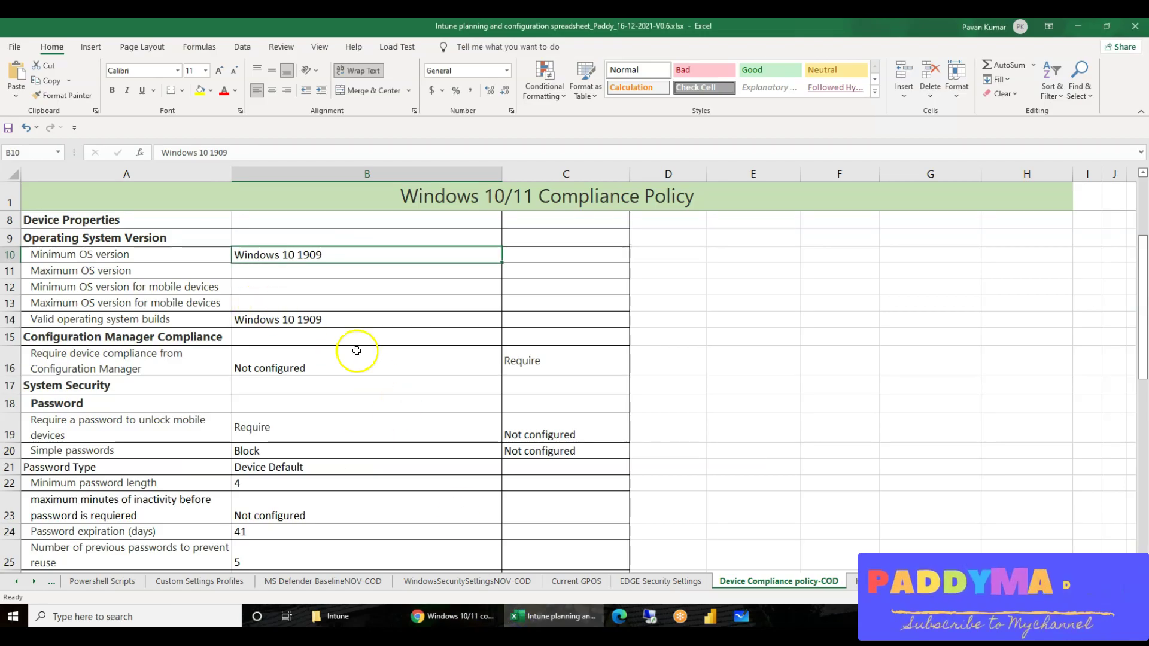
left_click(353, 413)
left_click(353, 449)
left_click(130, 420)
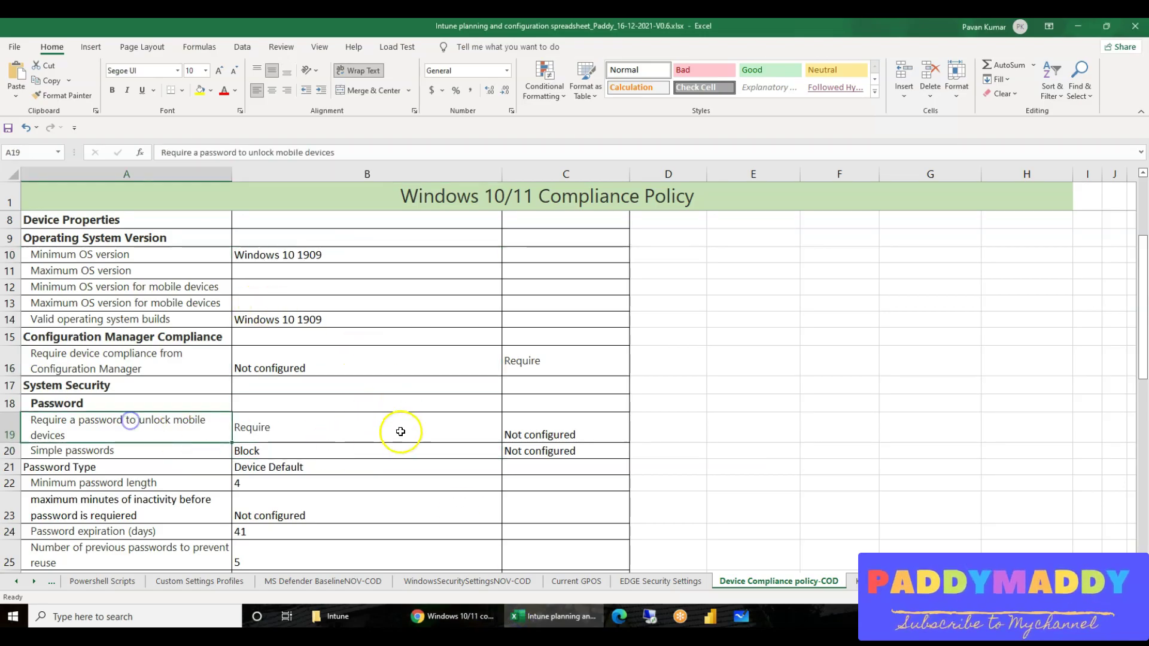
scroll(293, 341, "down", 3)
left_click_drag(286, 284, 291, 428)
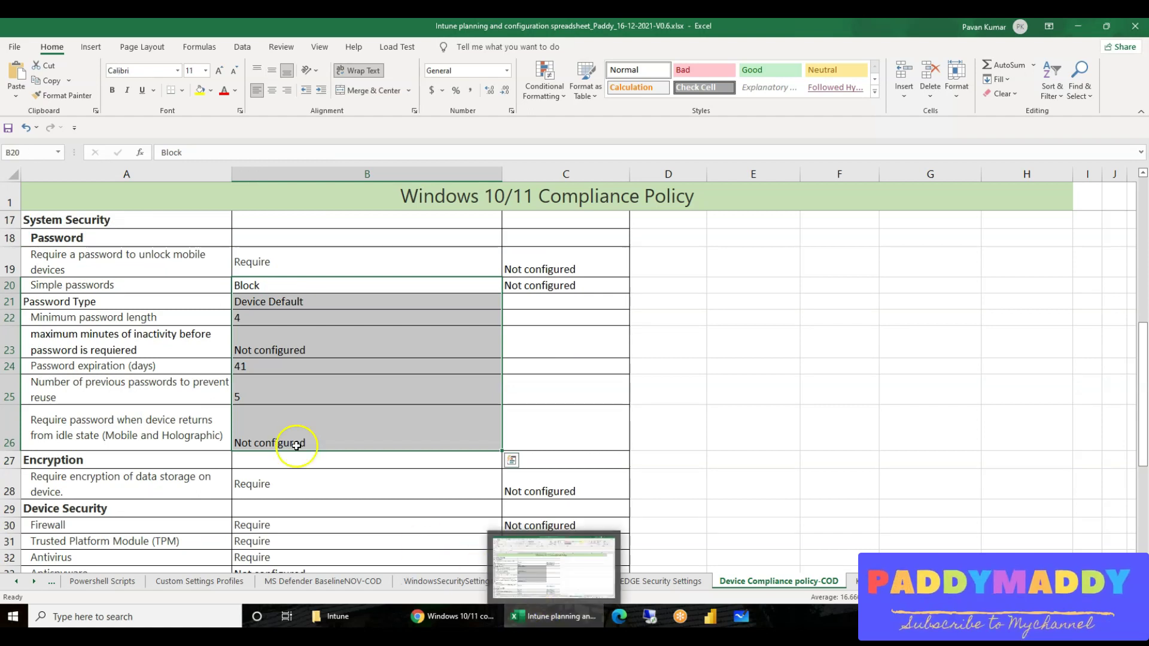
left_click_drag(103, 257, 282, 277)
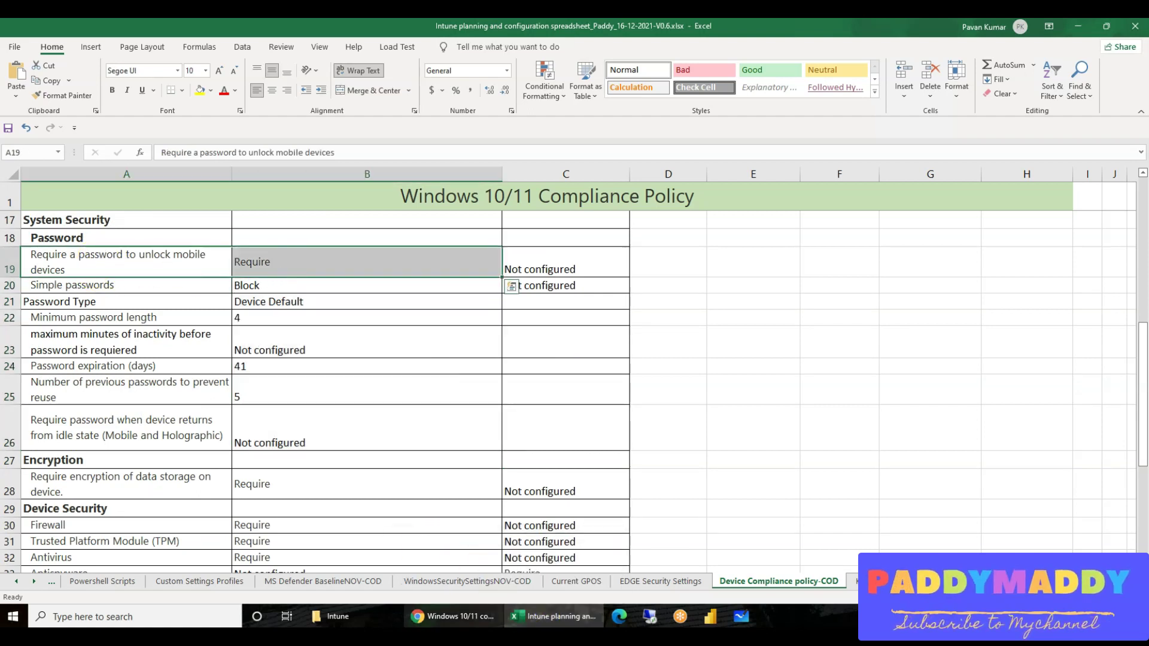
Switch back to the policy in Chrome and review its Device Health, Device Properties and Configuration Manager Compliance sections, collapsing each one.
left_click(453, 617)
left_click(263, 184)
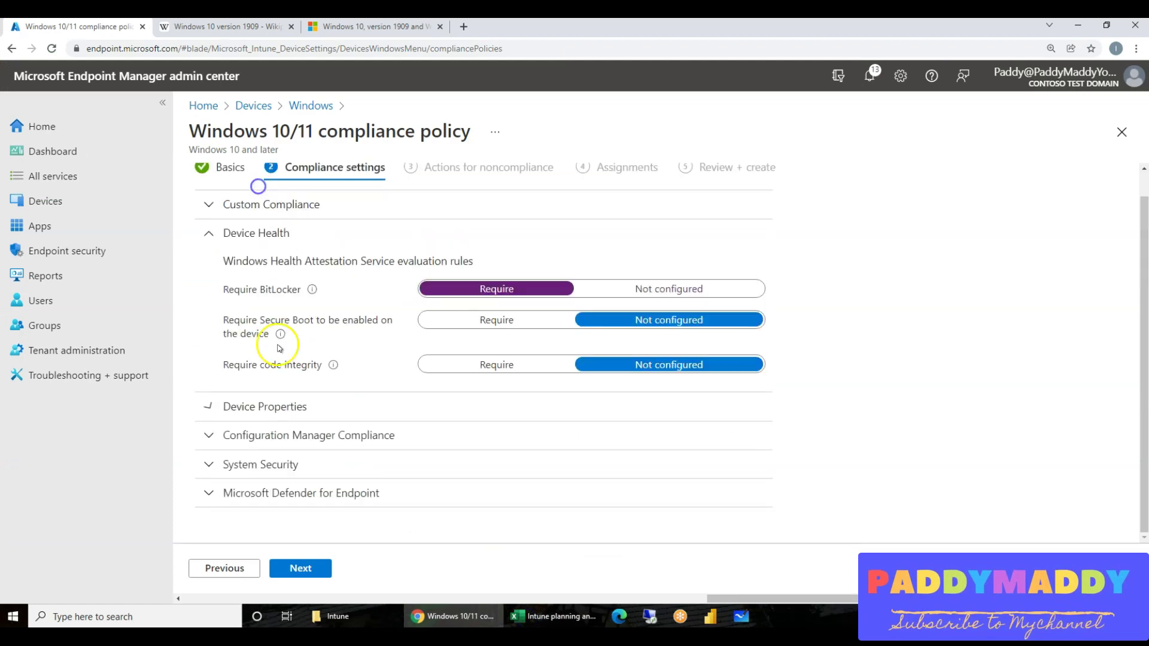
left_click(274, 412)
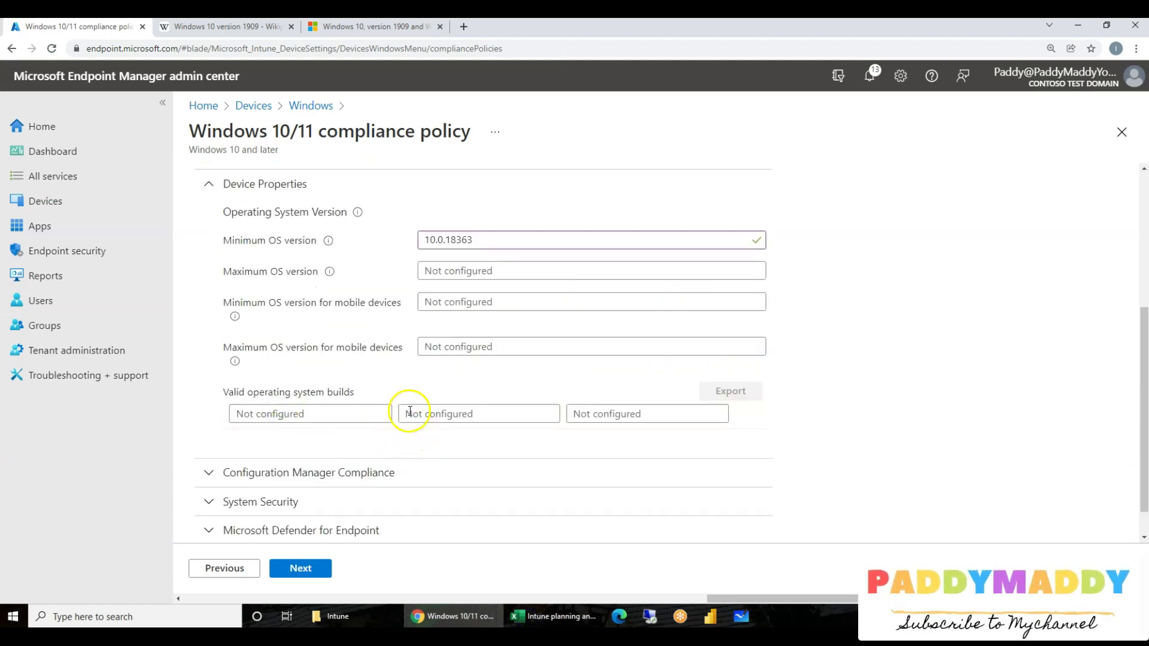
left_click(255, 183)
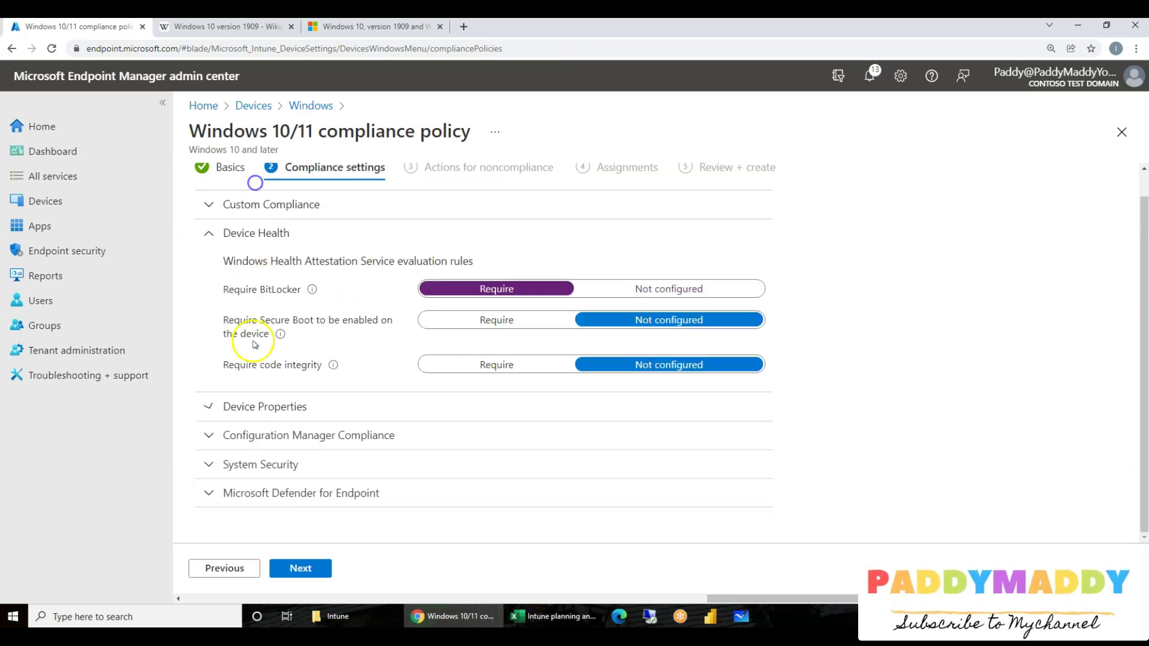
left_click(207, 234)
left_click(207, 288)
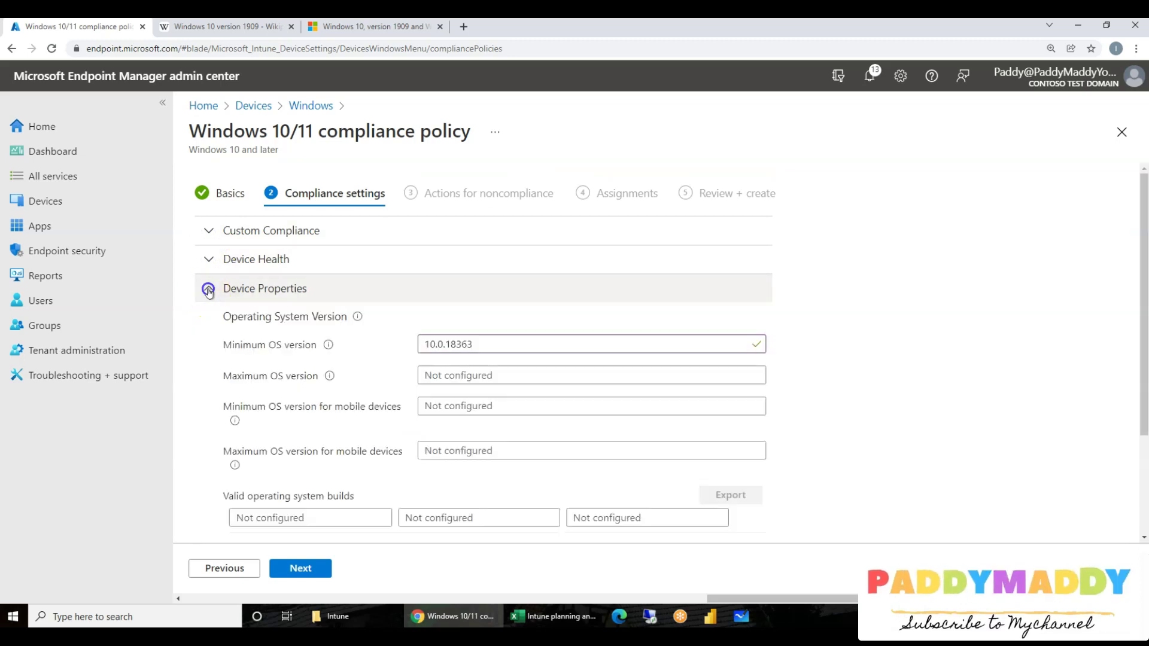
left_click(207, 289)
left_click(207, 317)
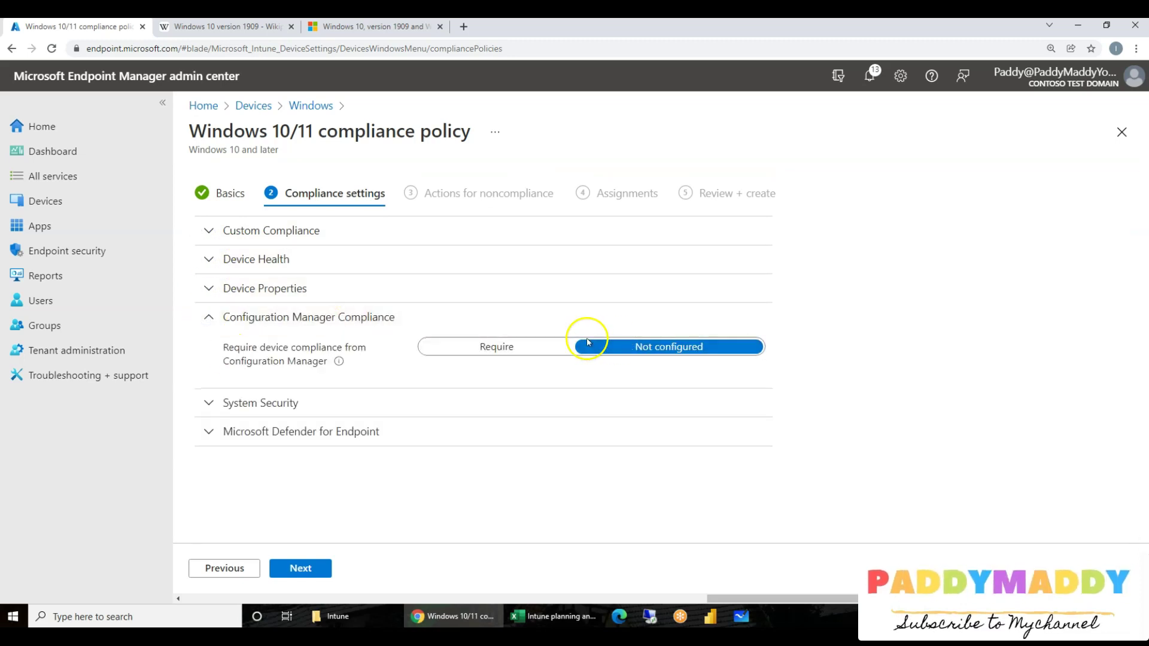
left_click(207, 316)
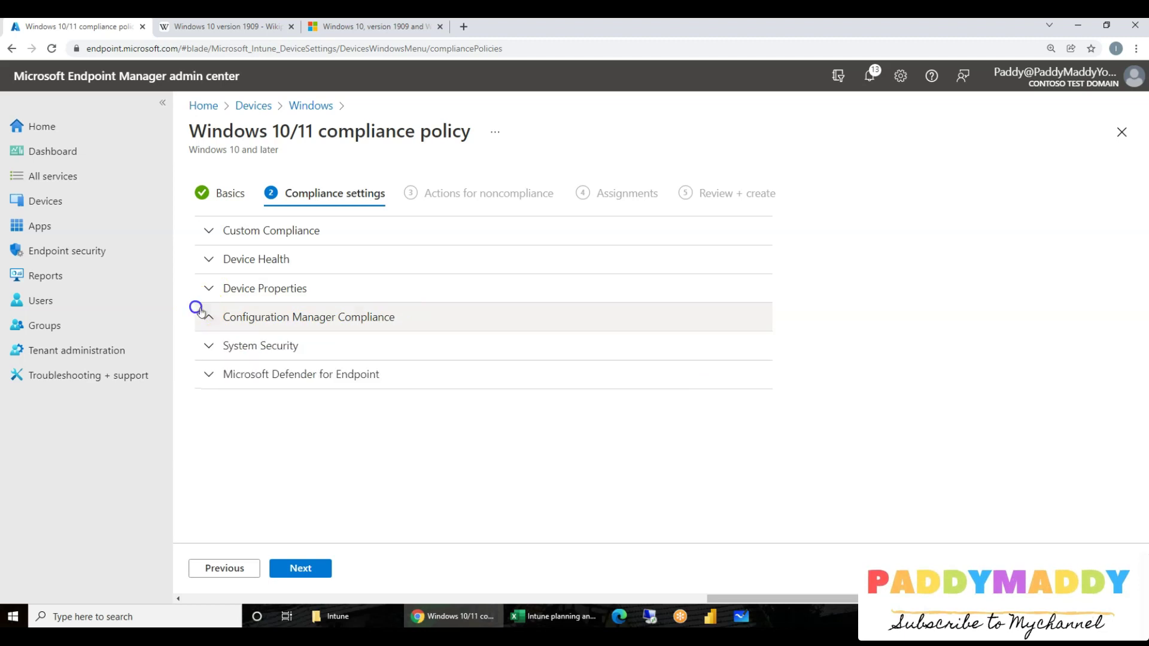
Under System Security, set the password to unlock mobile devices to Require and Simple passwords to Block.
left_click(208, 346)
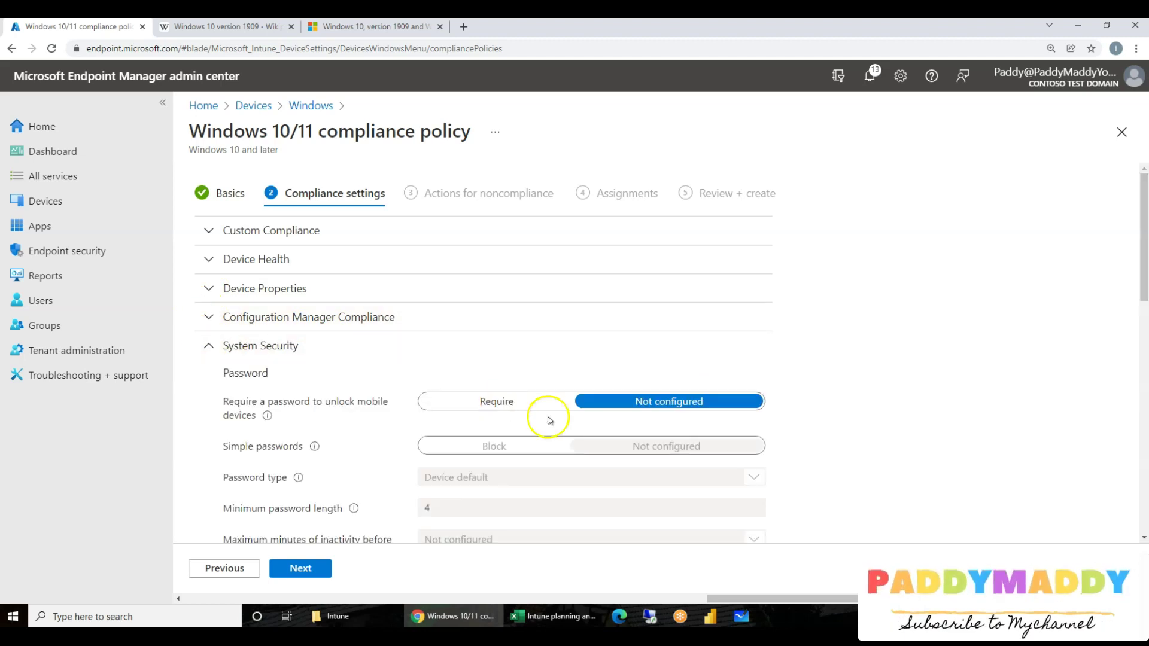
left_click(490, 404)
scroll(293, 419, "down", 1)
mouse_move(299, 412)
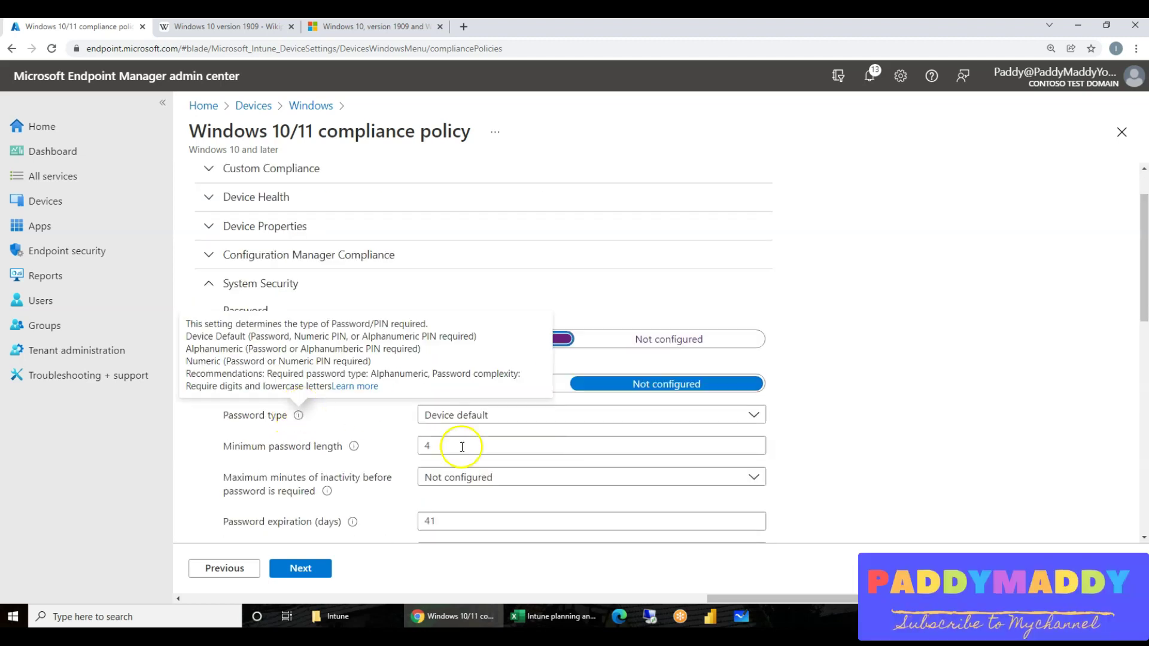
scroll(854, 341, "down", 2)
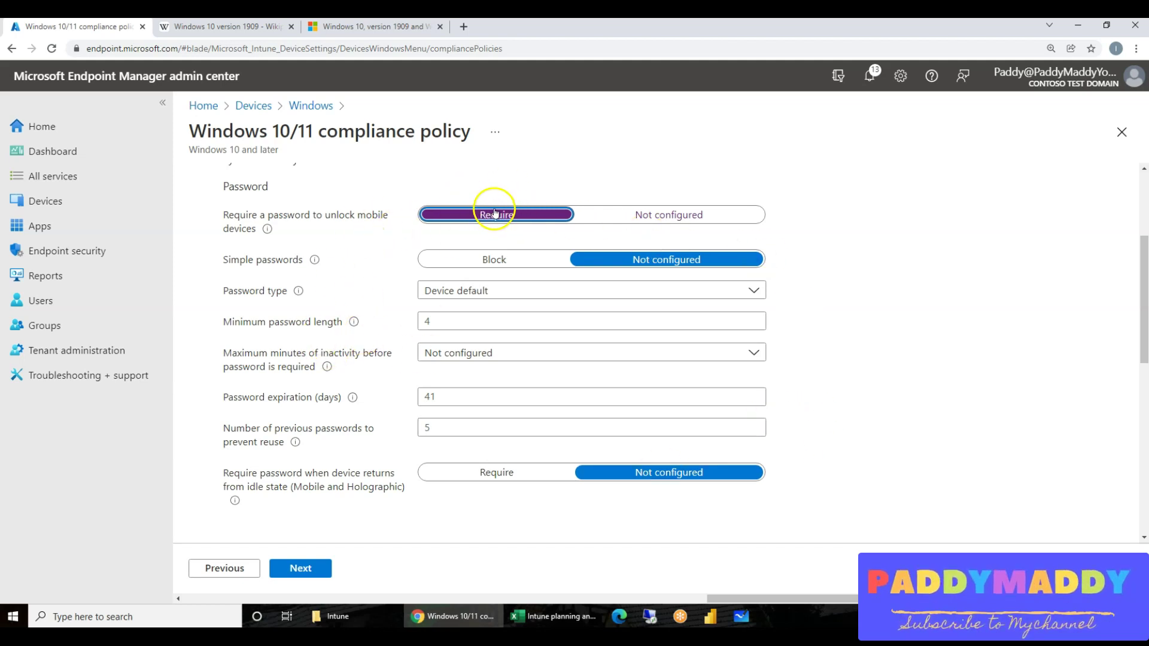
left_click_drag(306, 217, 384, 219)
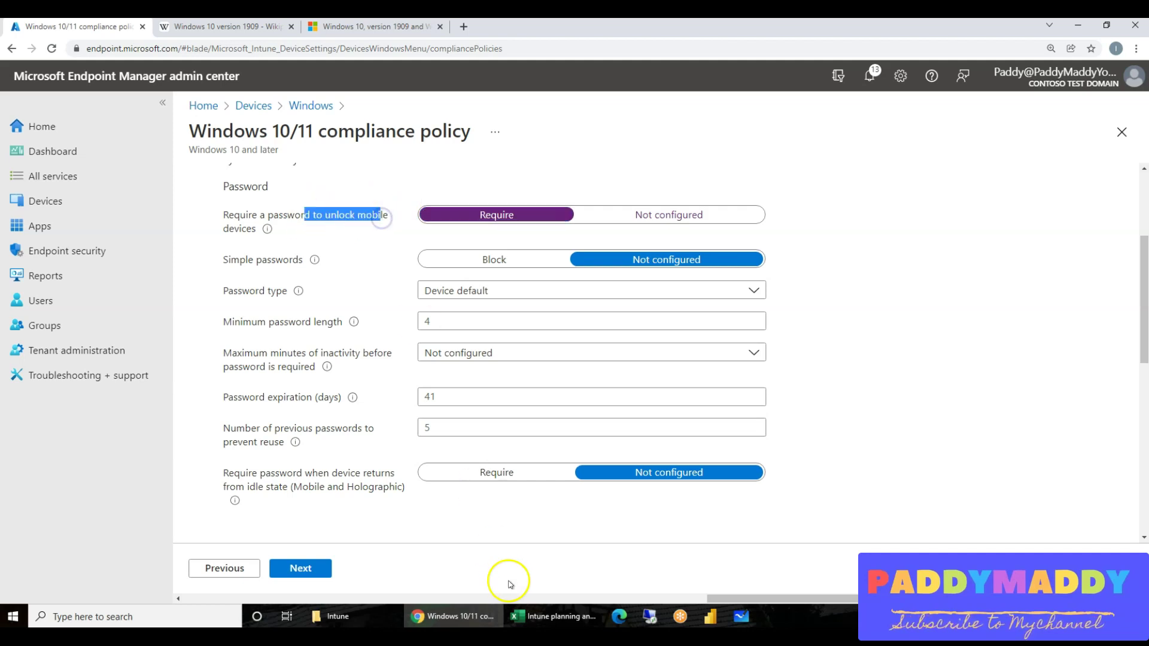
left_click(488, 258)
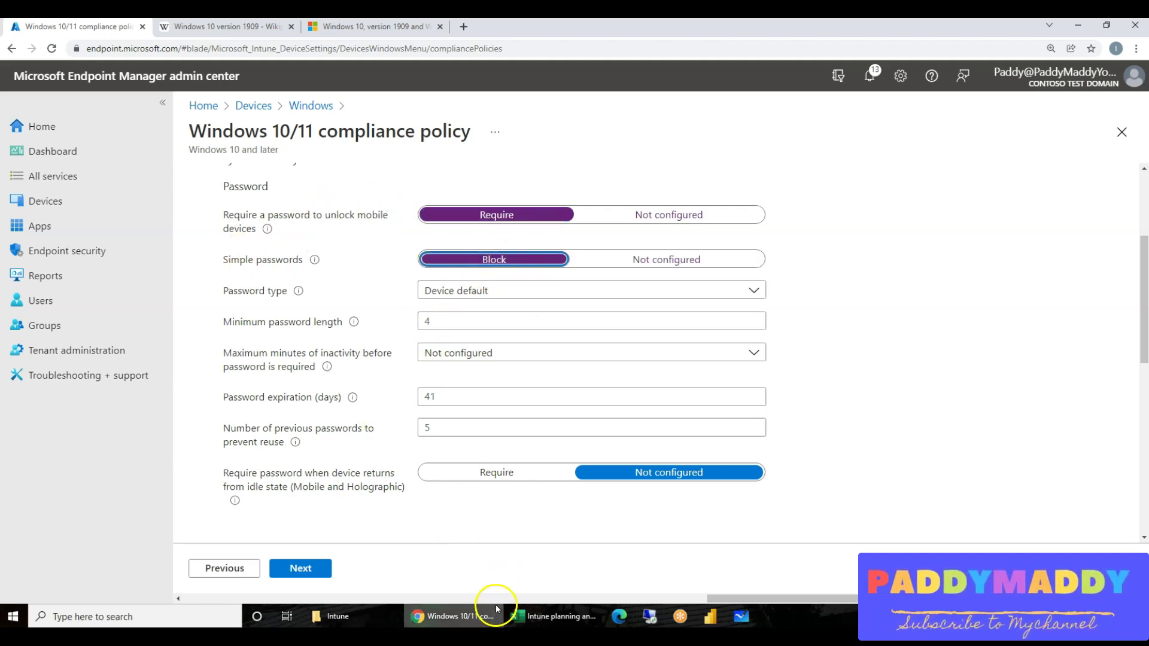
Compare the policy's remaining password settings with the Excel COD sheet's password type, minimum length and idle state recommendations.
left_click(552, 616)
left_click(268, 448)
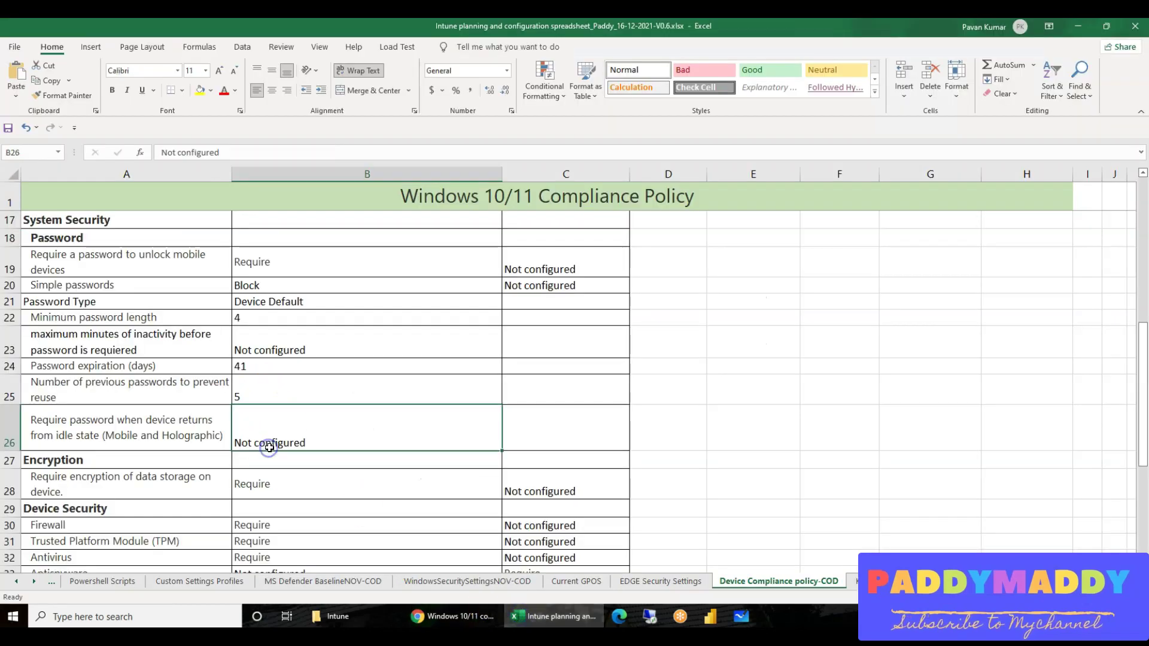
left_click(172, 320)
left_click(137, 301)
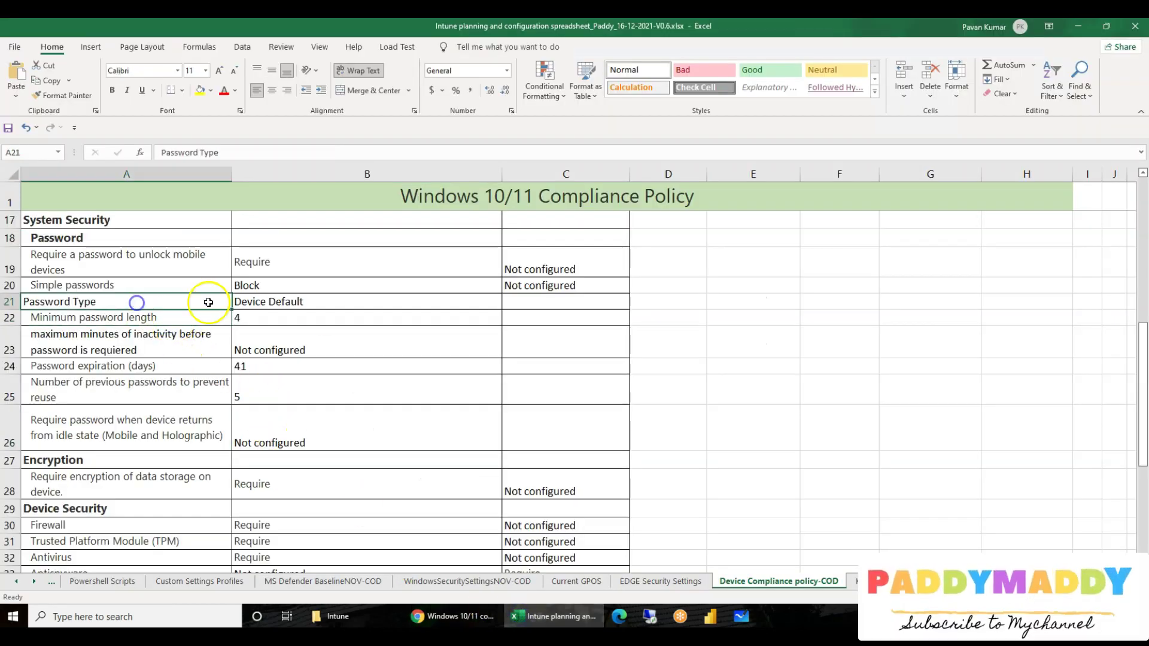
left_click(542, 622)
left_click(540, 622)
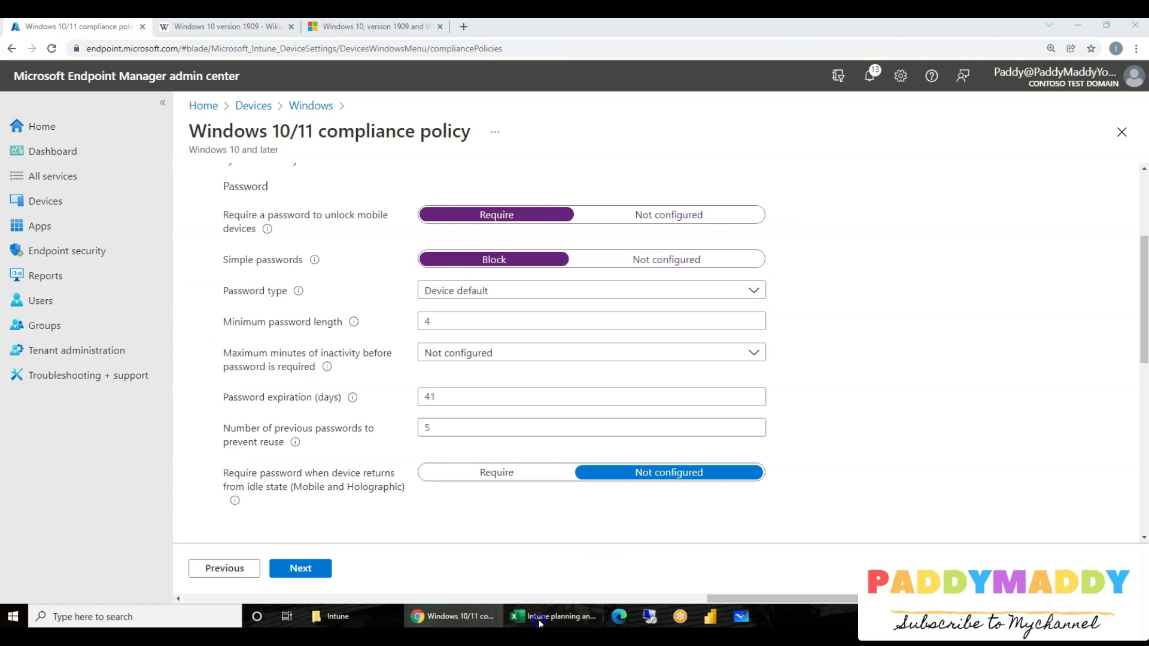
left_click(541, 622)
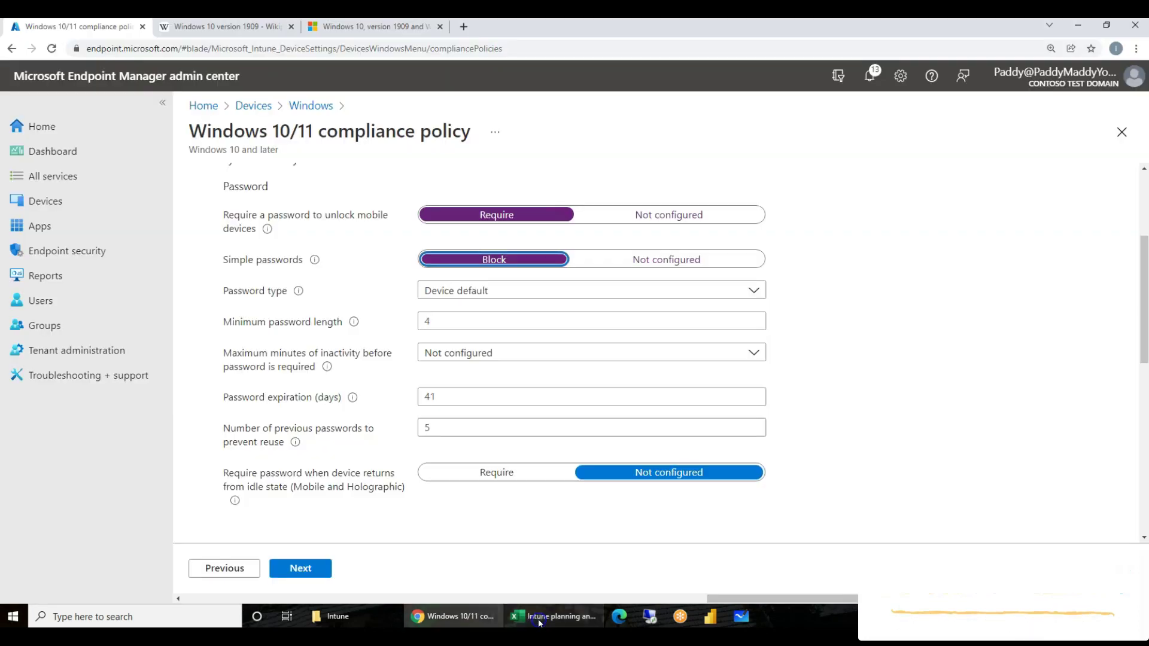
Set password expiration to 41 days and the number of previous passwords to prevent reuse to 5, following the Excel COD sheet.
left_click(386, 404)
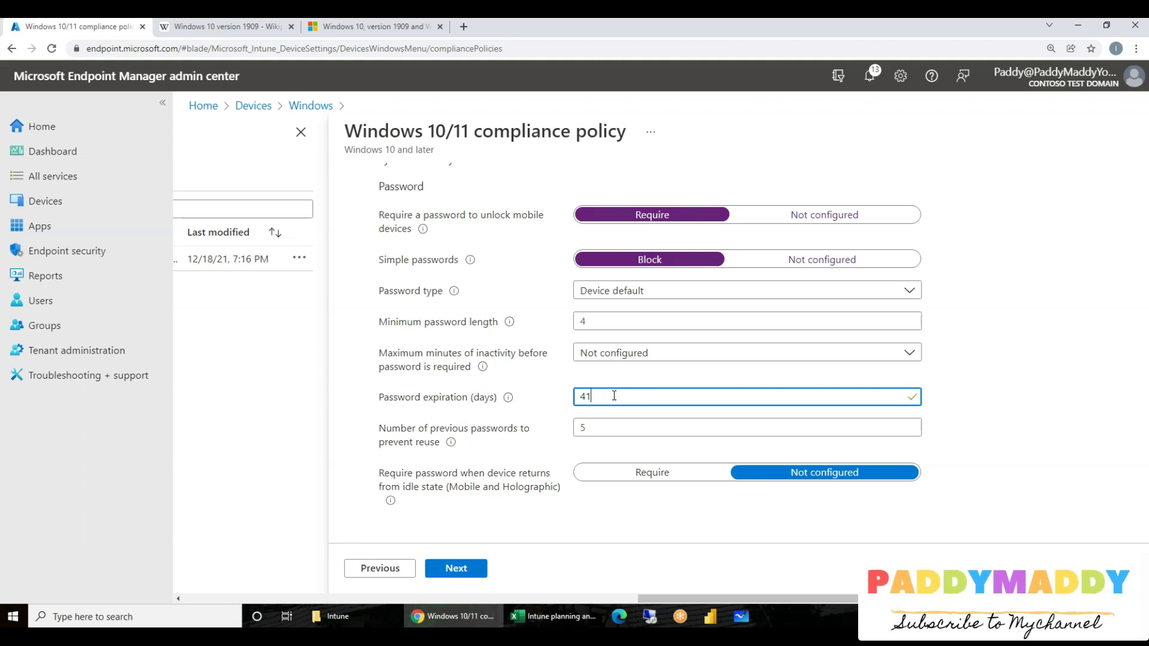
left_click(569, 623)
left_click(243, 330)
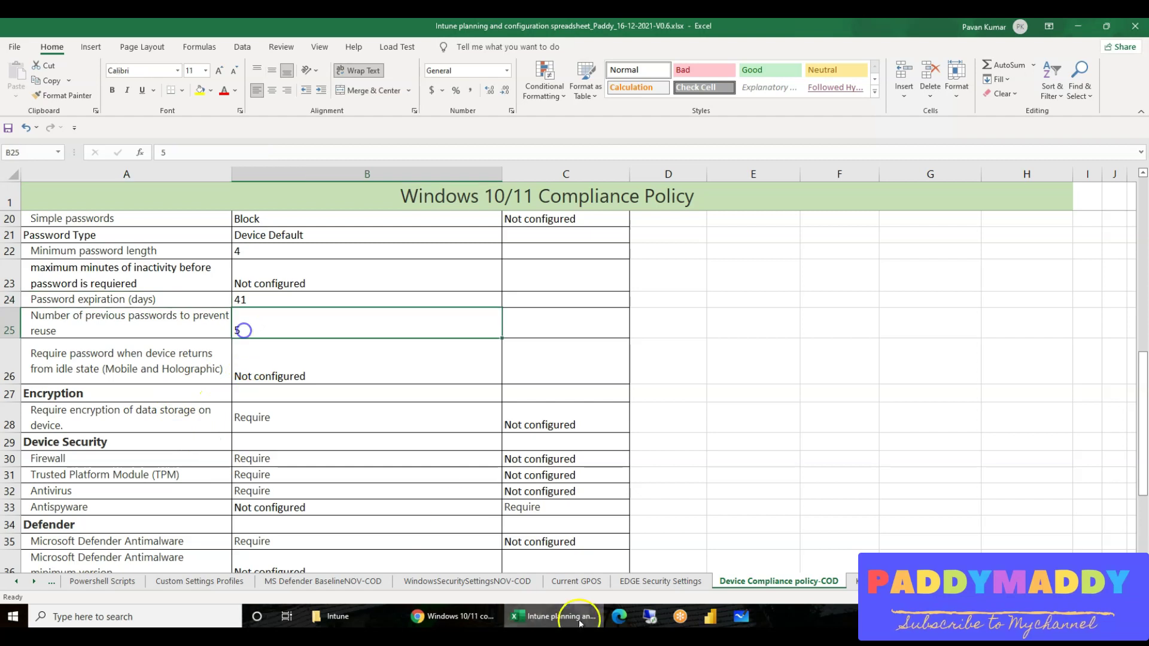
left_click(579, 622)
left_click(610, 427)
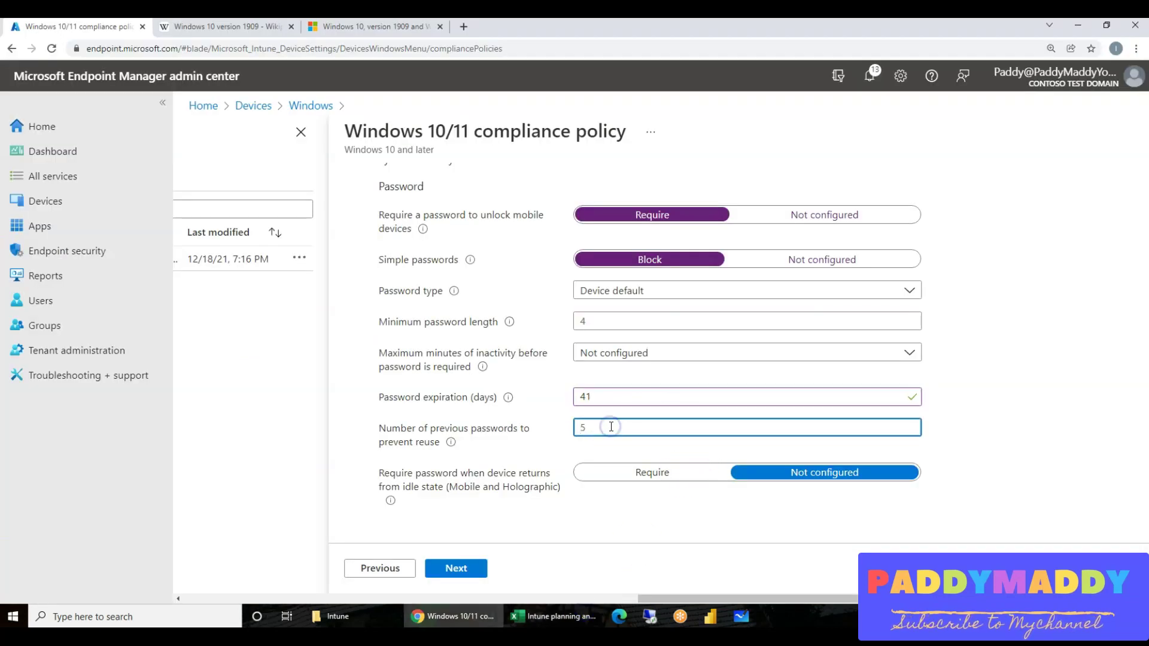
Compare the policy's password requirement for devices returning from idle state with the recommendation in the Excel COD sheet.
scroll(492, 443, "down", 2)
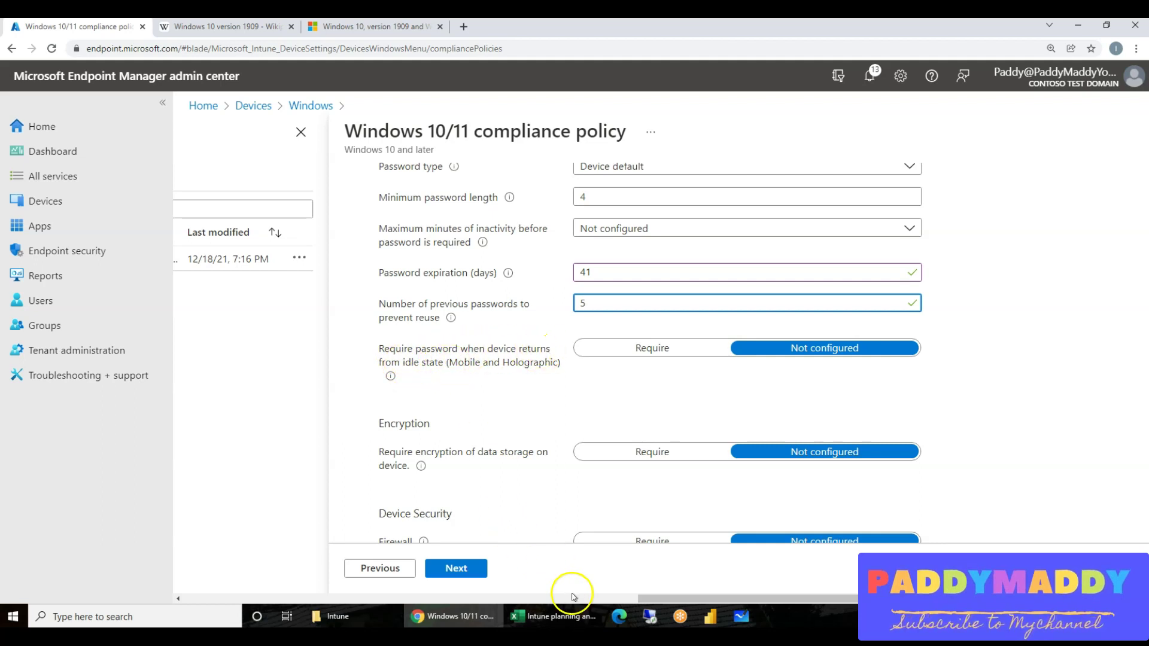
left_click(558, 614)
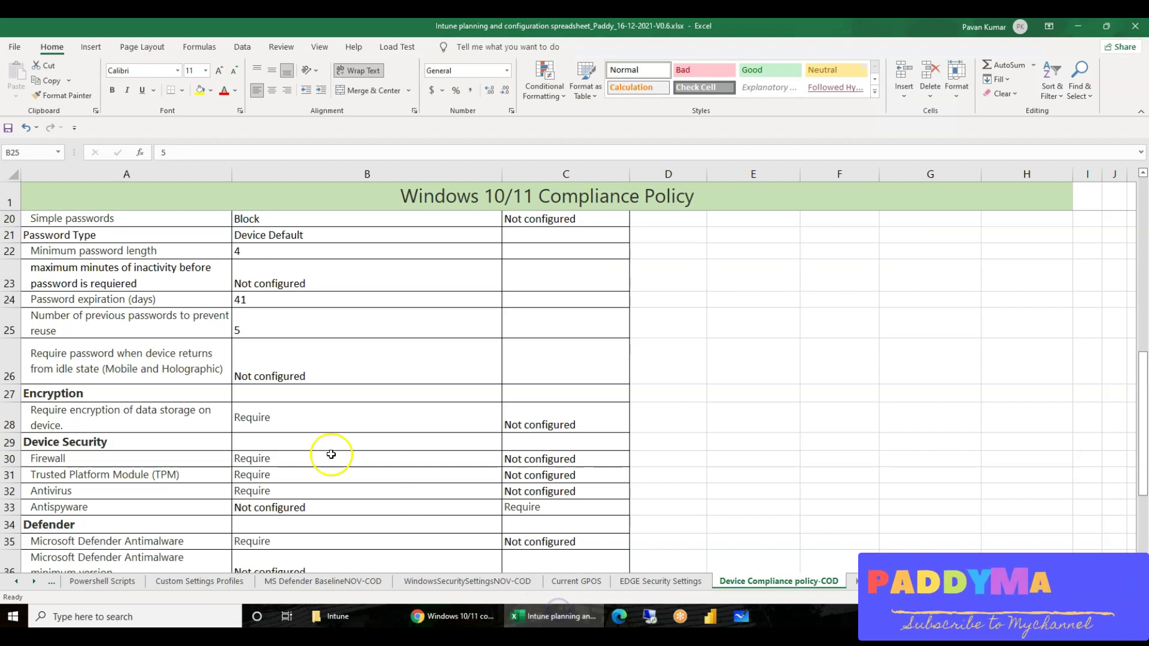
left_click(324, 374)
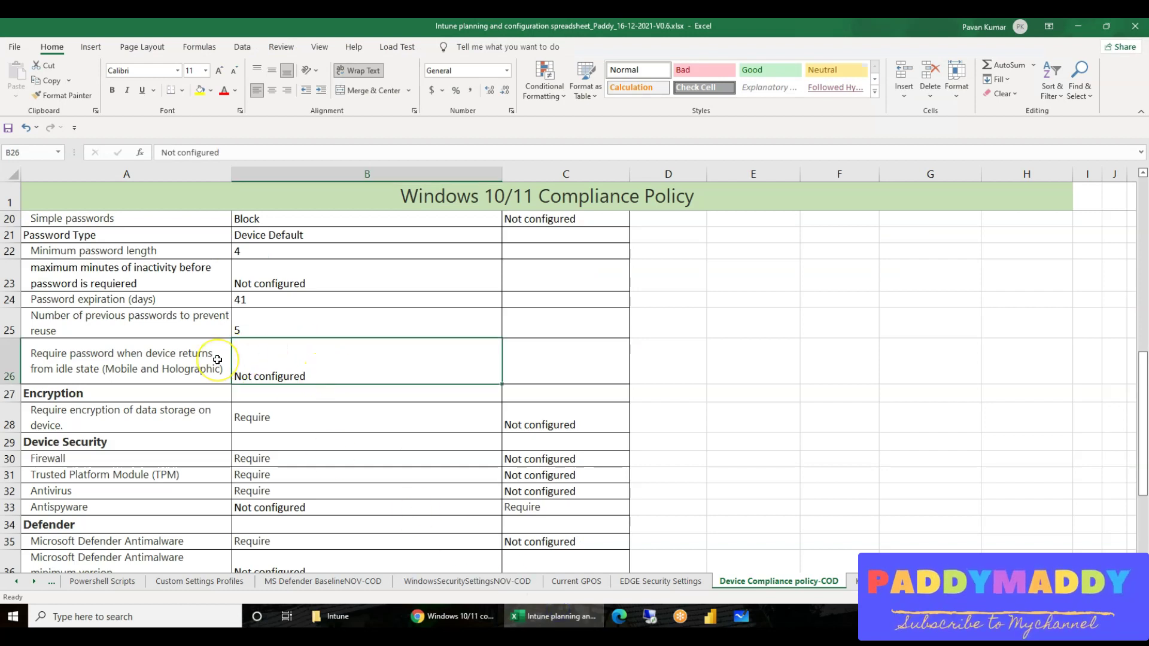
left_click(128, 362)
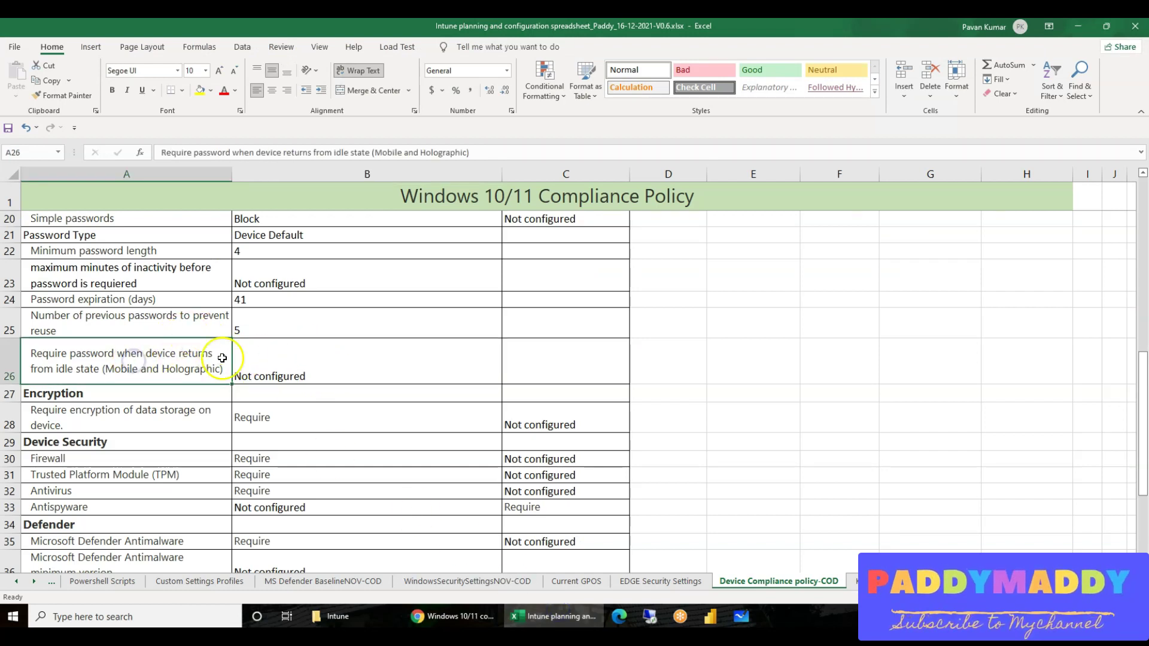
left_click(309, 374)
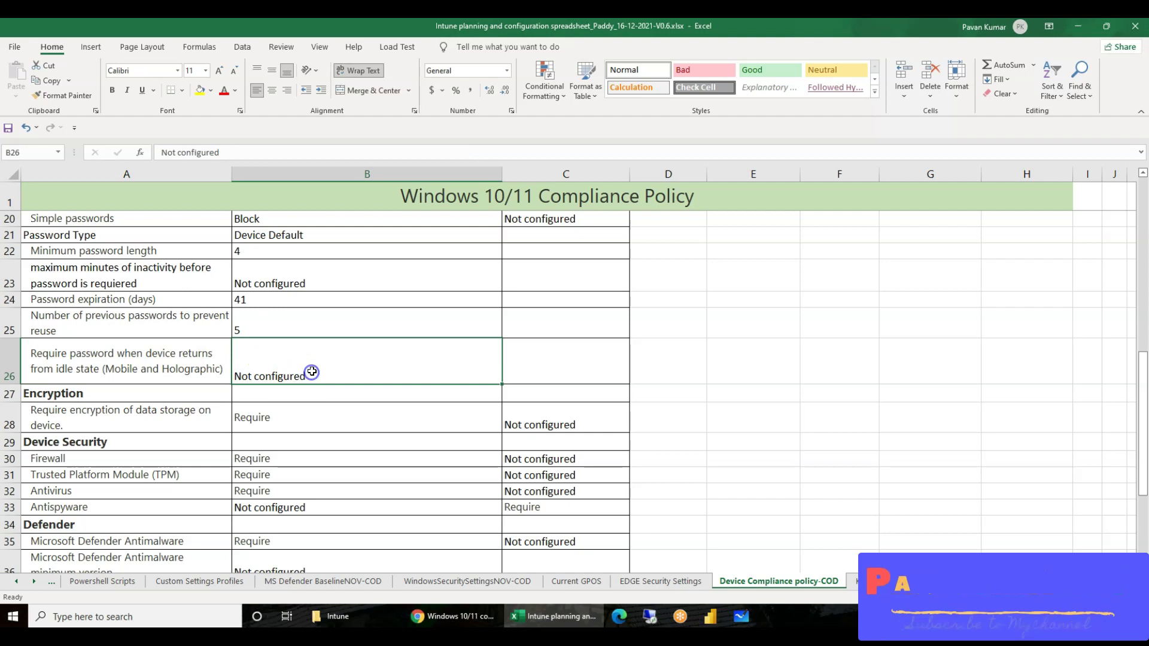
left_click(549, 620)
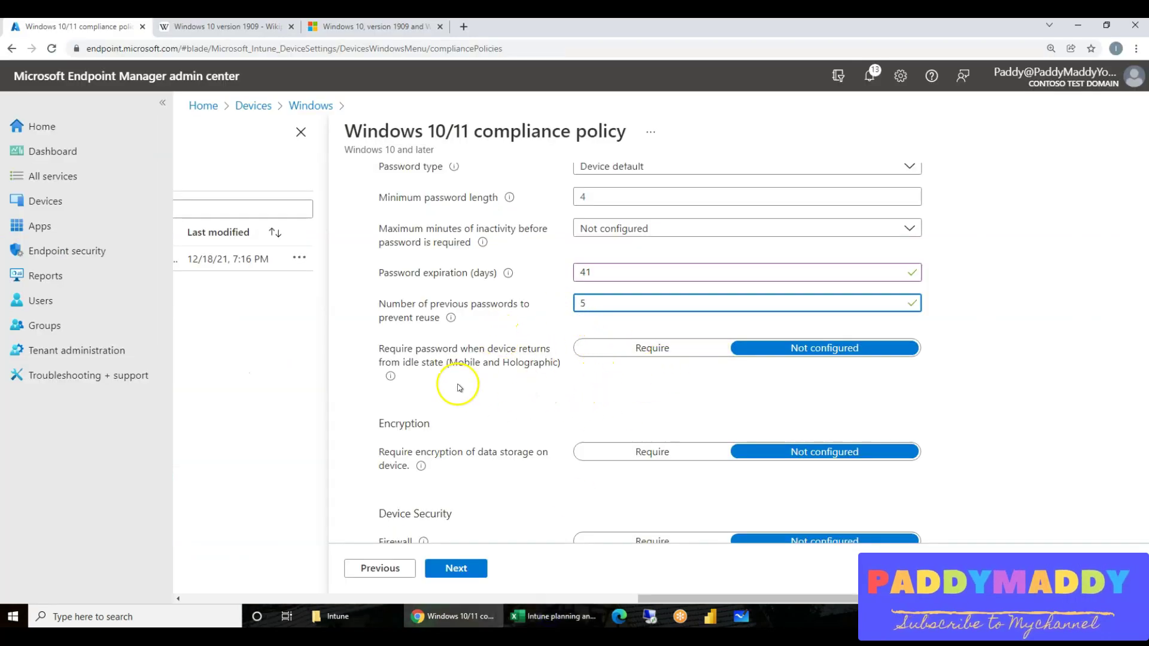
Check the Excel COD sheet's encryption recommendation, and set data storage encryption and Firewall to Require in the Chrome policy.
scroll(778, 371, "down", 2)
left_click(550, 616)
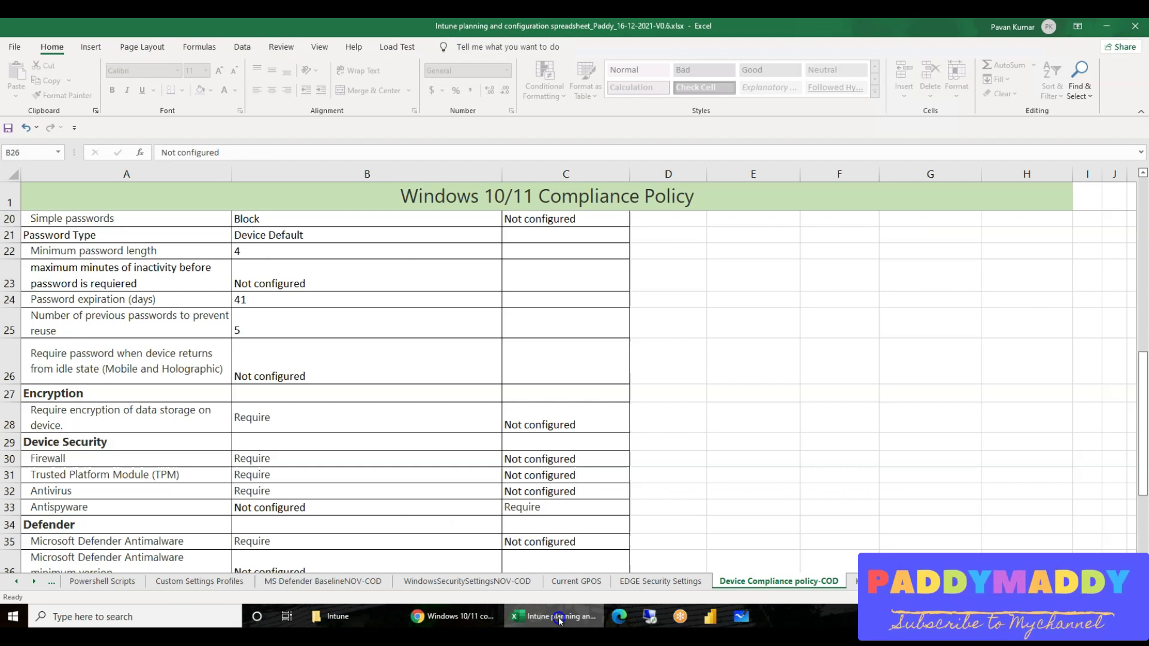
left_click(526, 412)
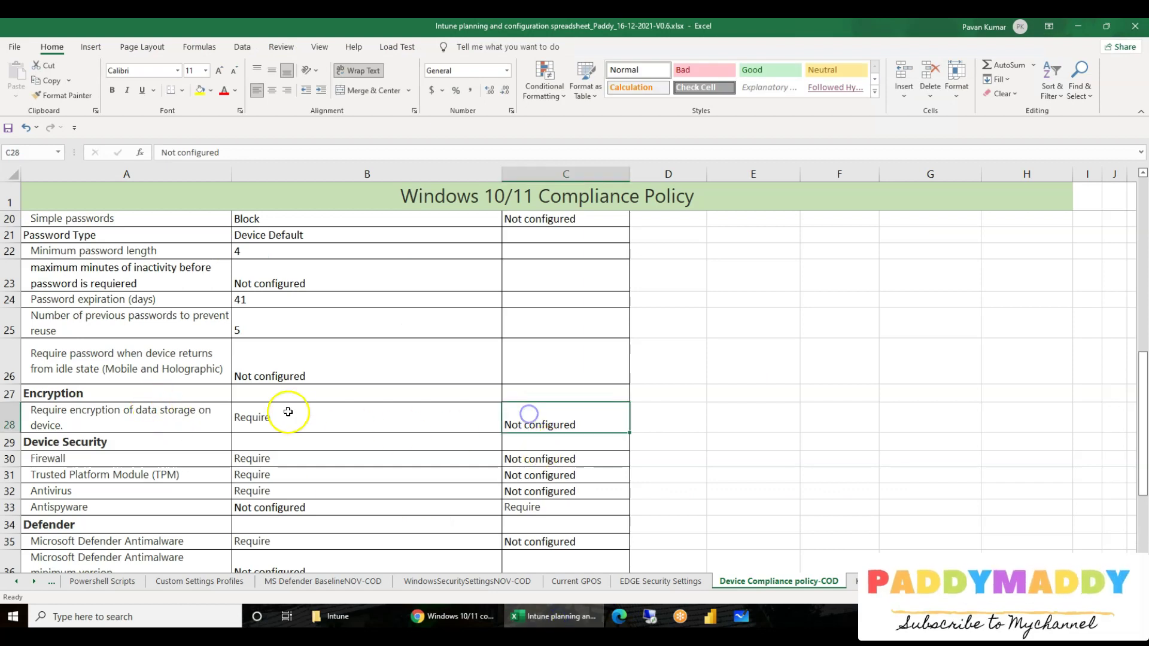
left_click(549, 617)
left_click(650, 417)
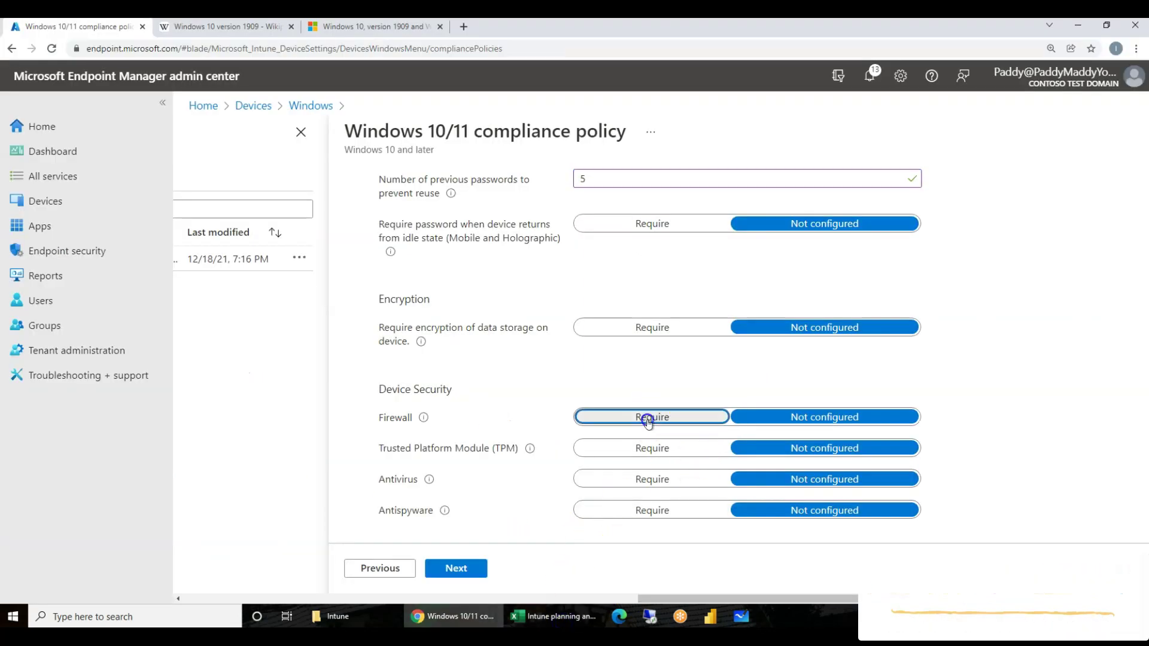
left_click(670, 327)
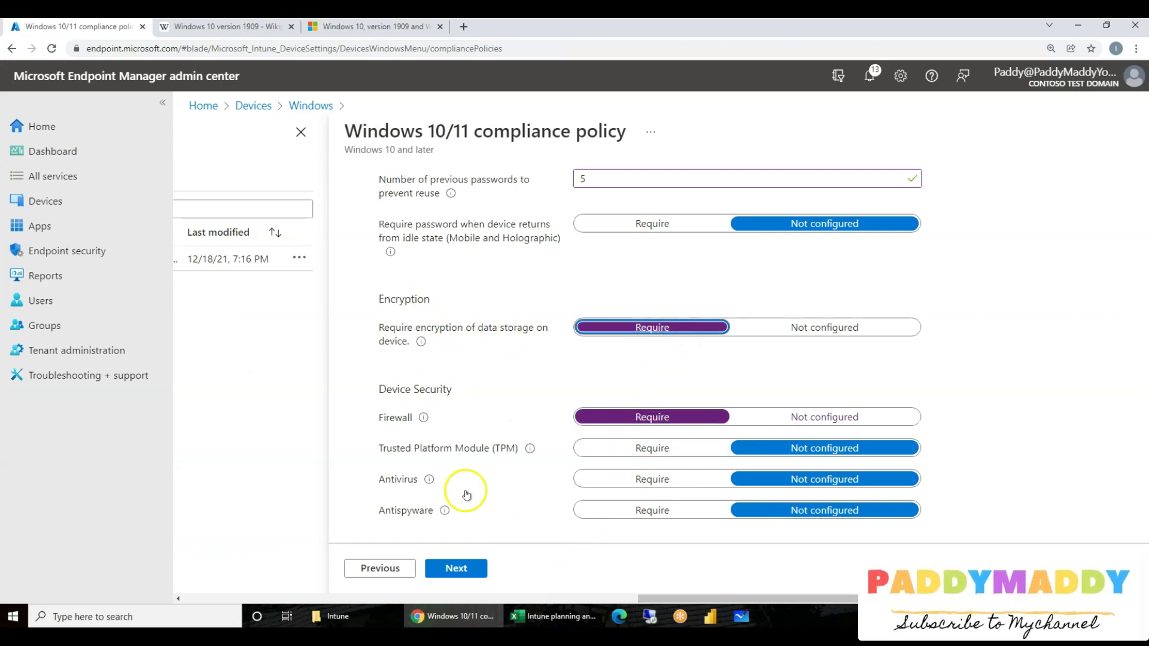
Check the Device Security rows in Excel, and set Trusted Platform Module (TPM) and Antivirus to Require in the Chrome policy.
left_click(558, 618)
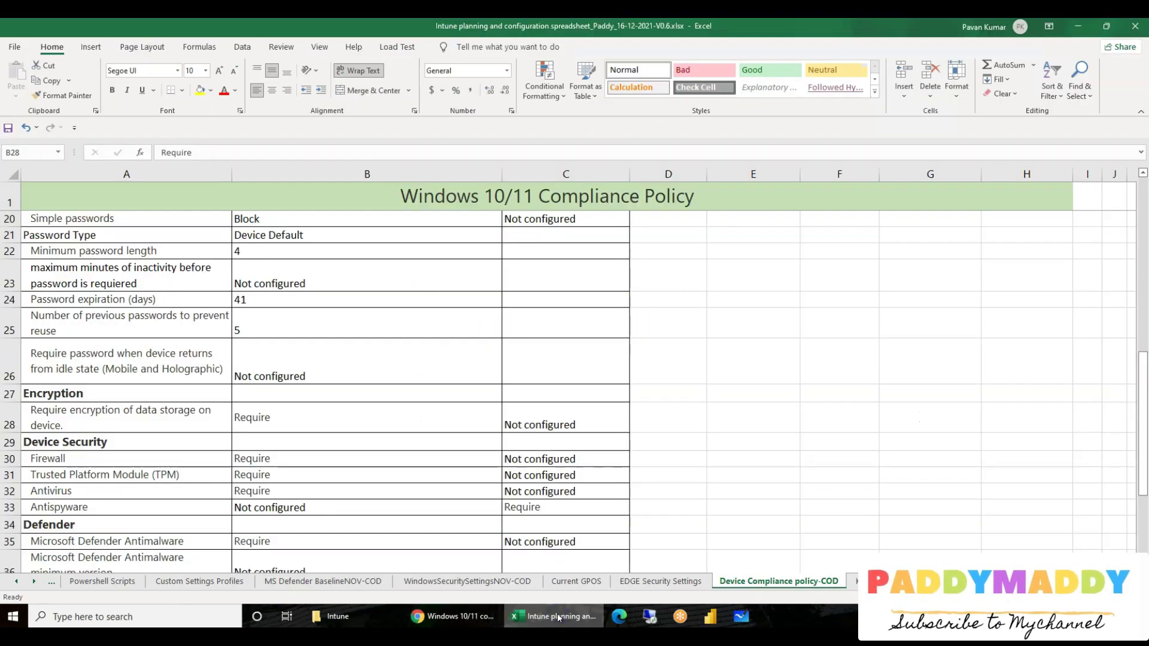
left_click(272, 479)
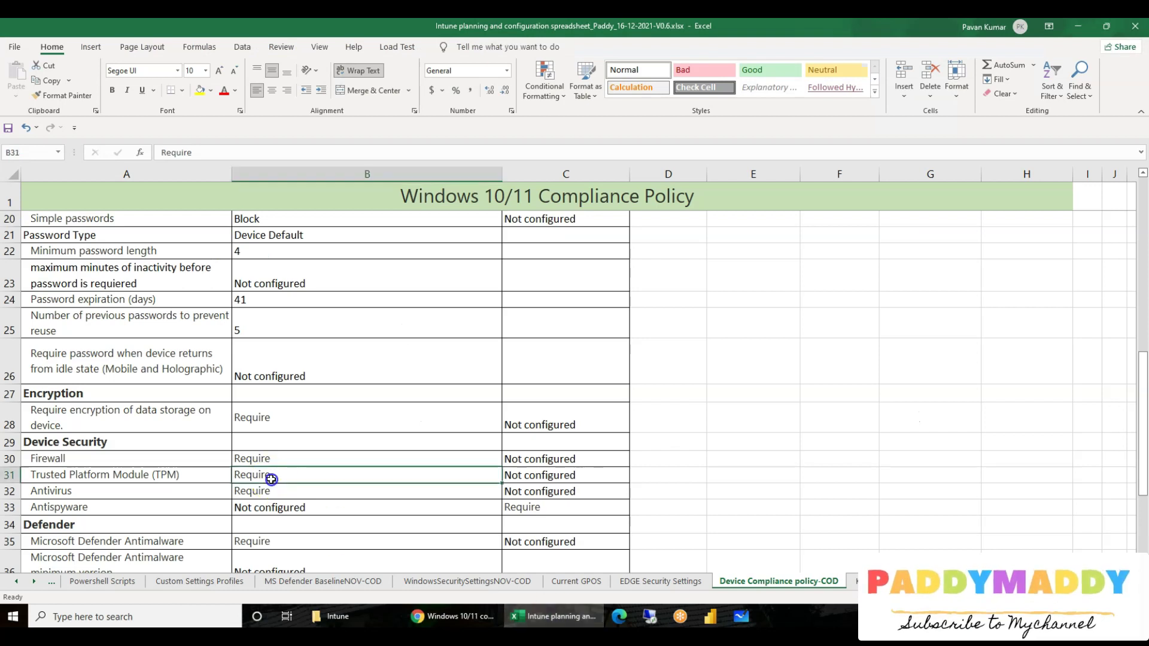
left_click(273, 490)
left_click(534, 613)
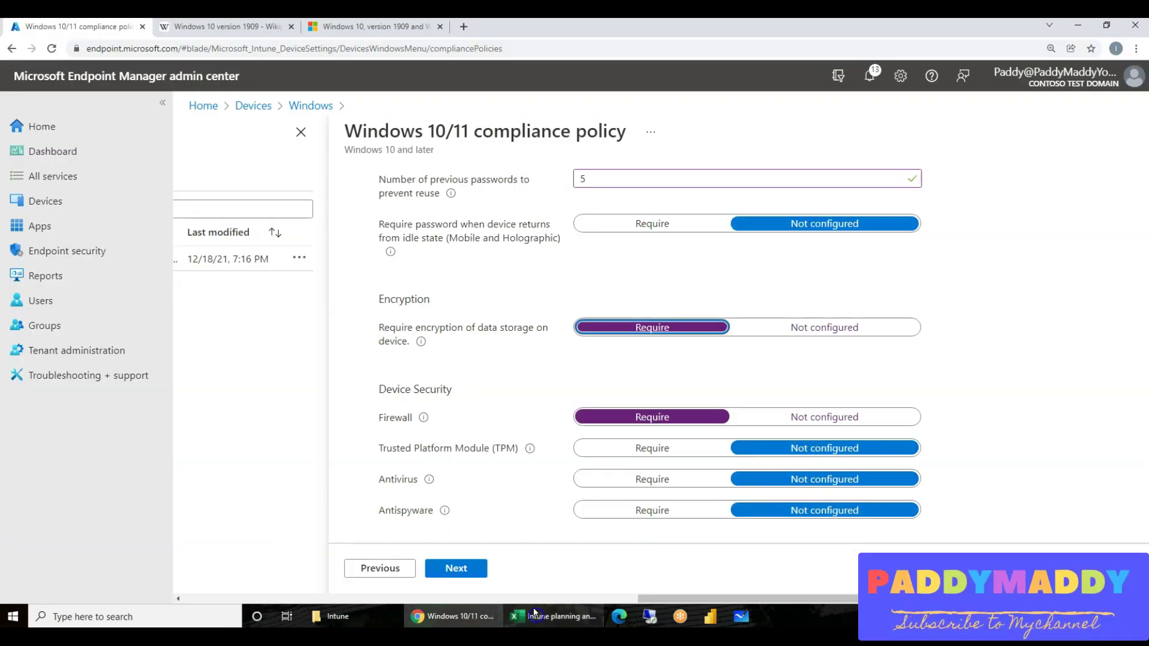
left_click(651, 448)
left_click(650, 479)
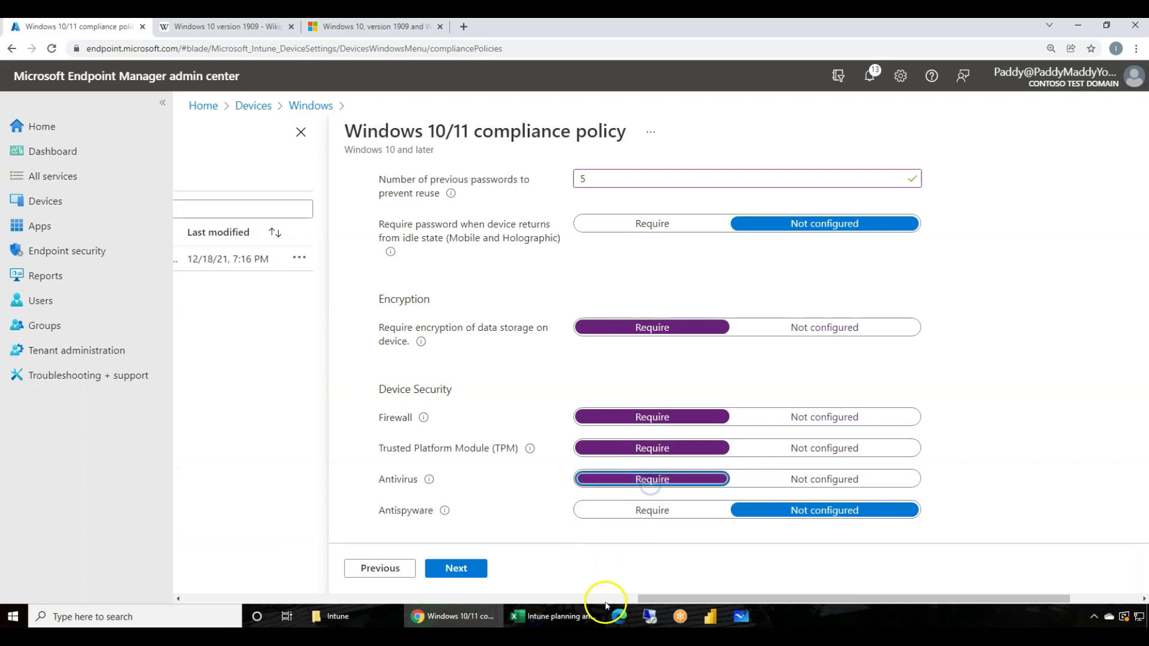
Review the Defender recommendations in the Excel COD sheet and set Microsoft Defender Antimalware to Require in the Chrome policy.
left_click(584, 614)
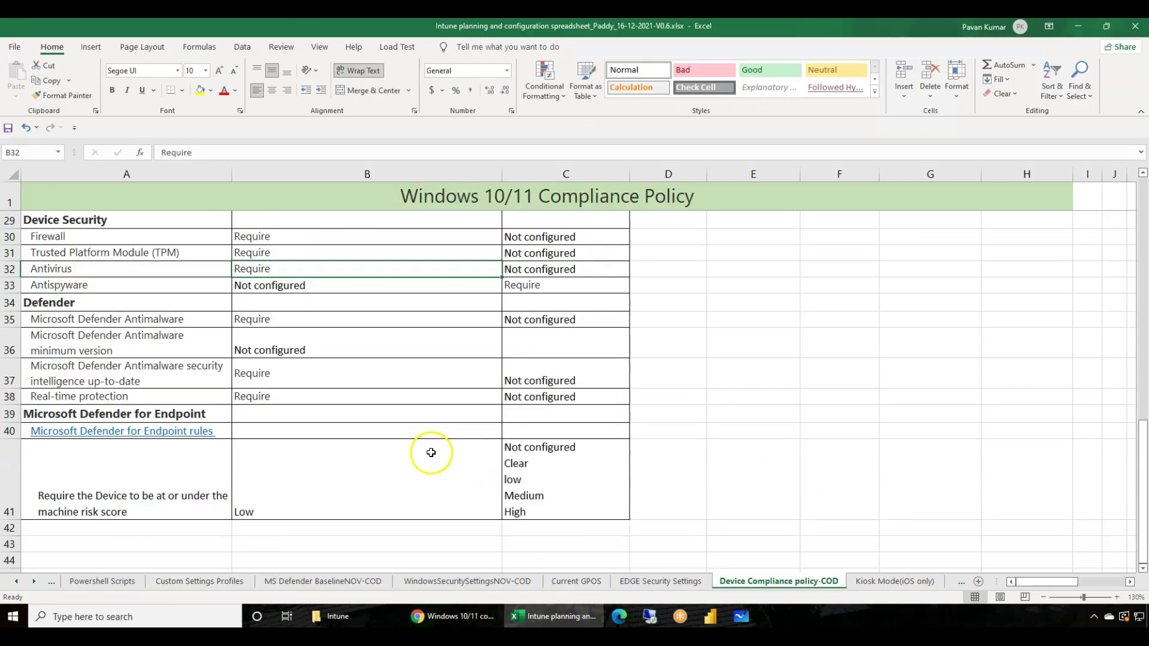
left_click(96, 386)
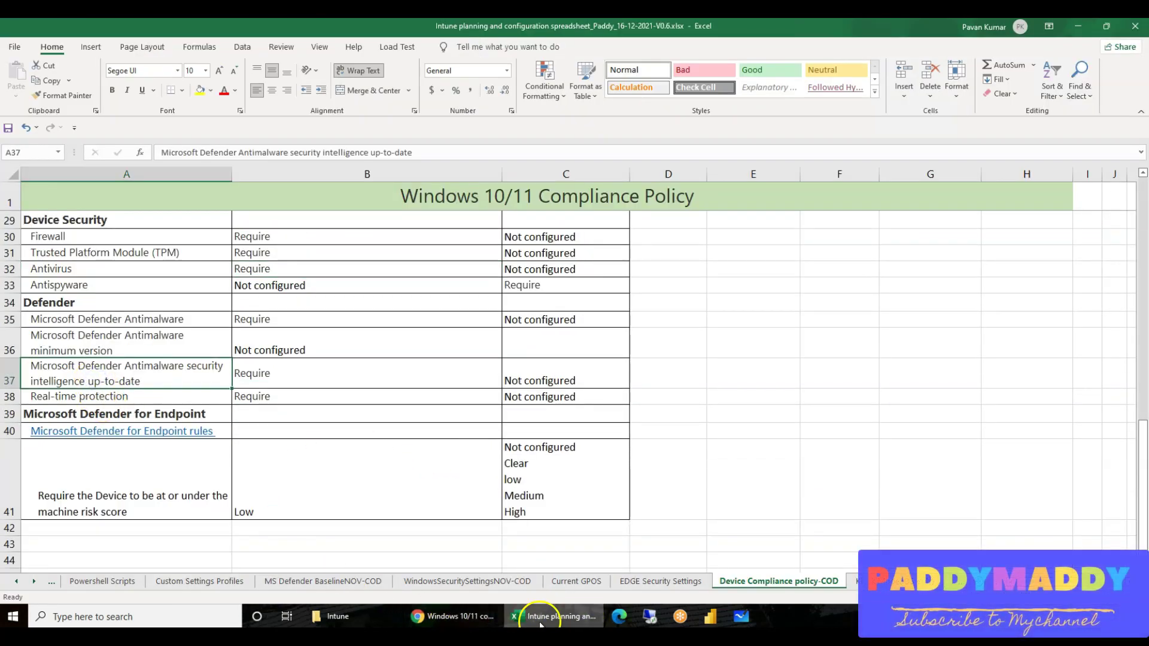
left_click(567, 624)
scroll(569, 466, "down", 4)
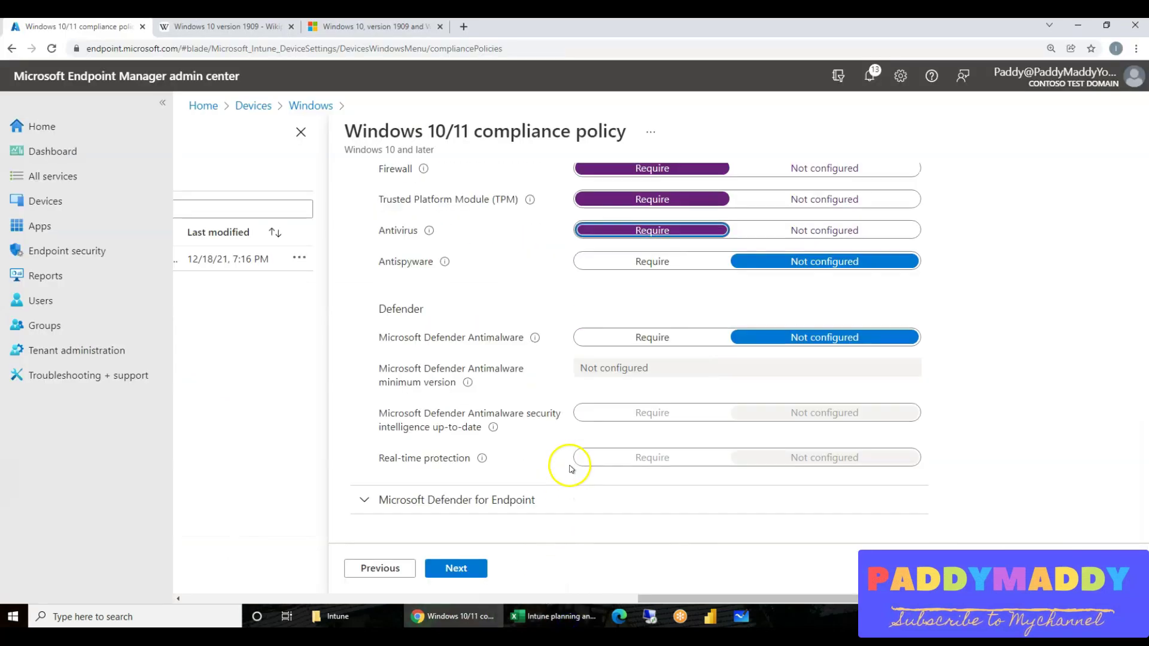
left_click(640, 338)
Following the Excel sheet, try to set Defender Antimalware security intelligence up-to-date to Require, and set Real-time protection to Require.
left_click(545, 613)
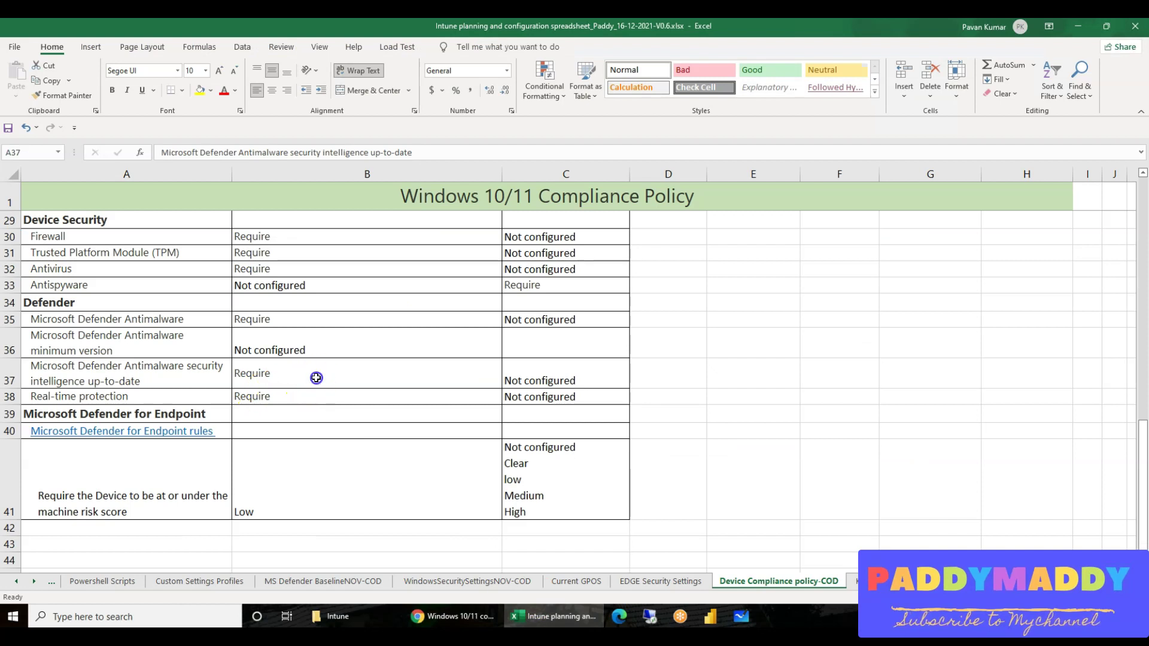
left_click(316, 378)
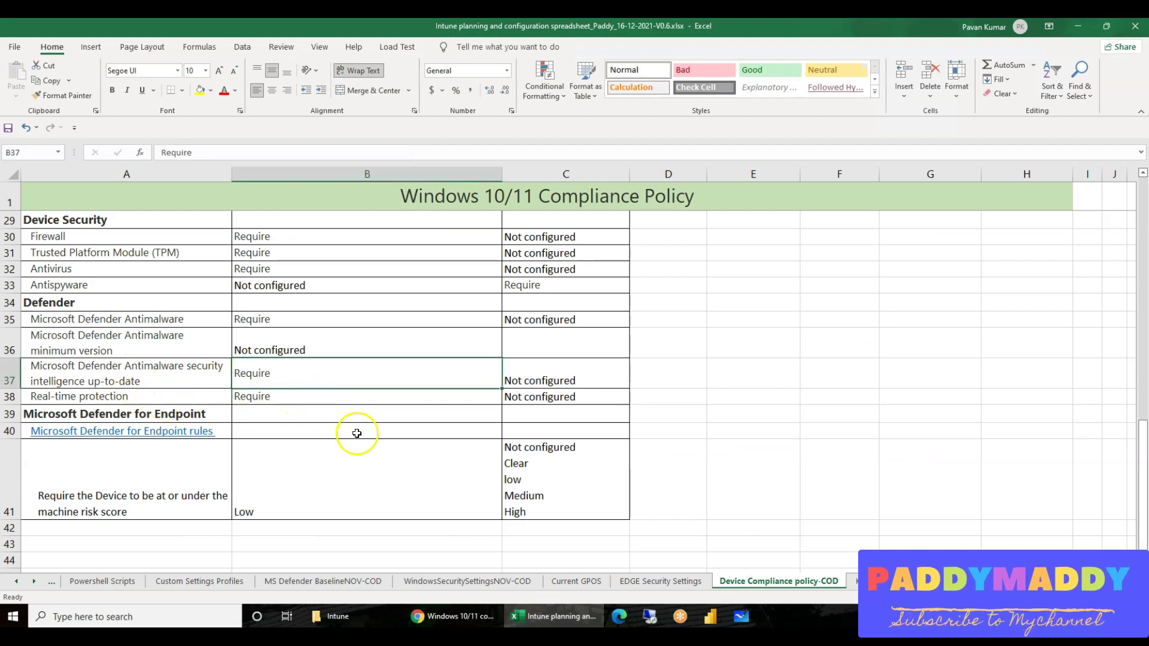
left_click(453, 617)
left_click(651, 413)
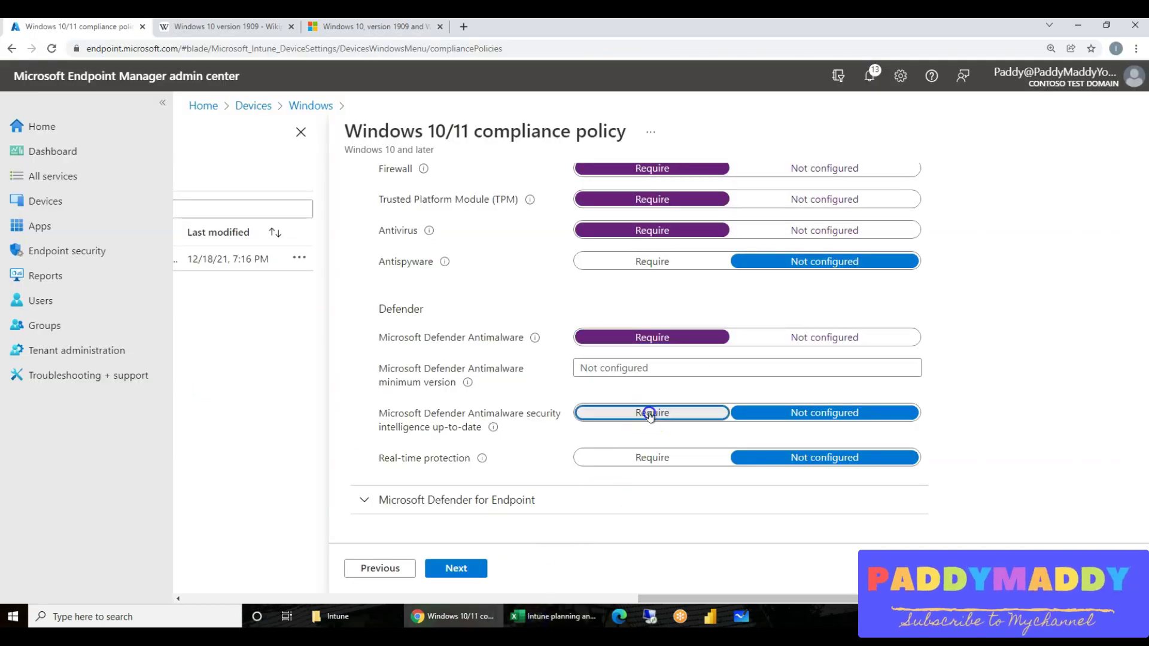
left_click_drag(651, 414, 661, 457)
left_click(655, 460)
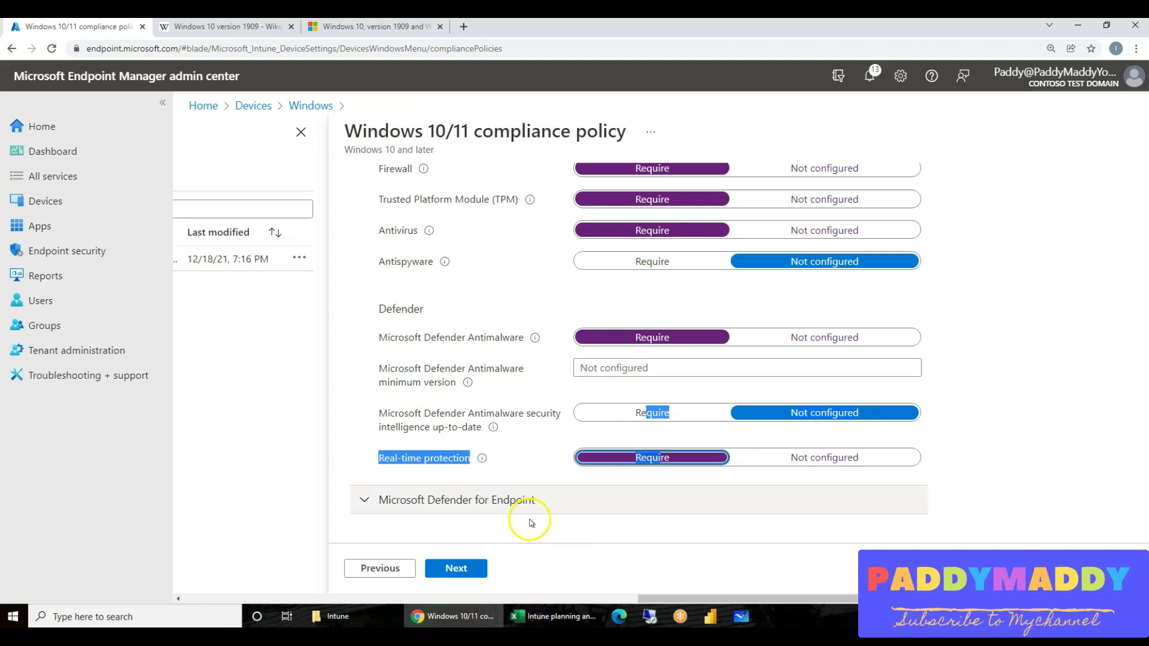
Under Microsoft Defender for Endpoint, set the required machine risk score to Low, as recommended in the Excel COD sheet.
left_click(503, 488)
scroll(466, 497, "down", 2)
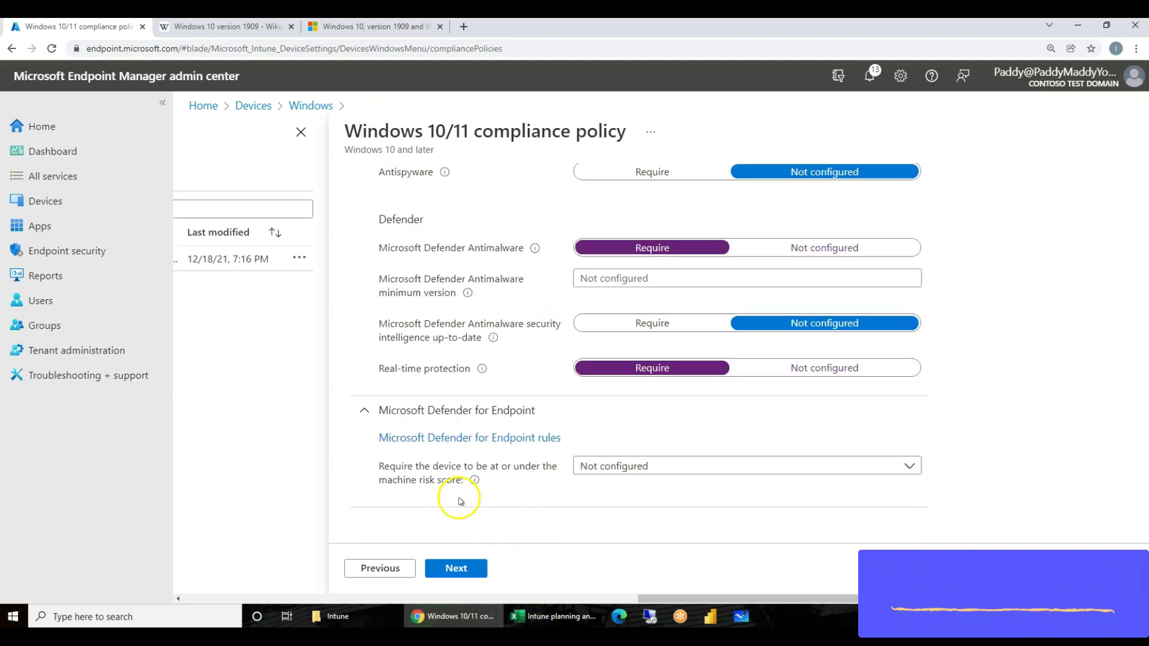
left_click(552, 616)
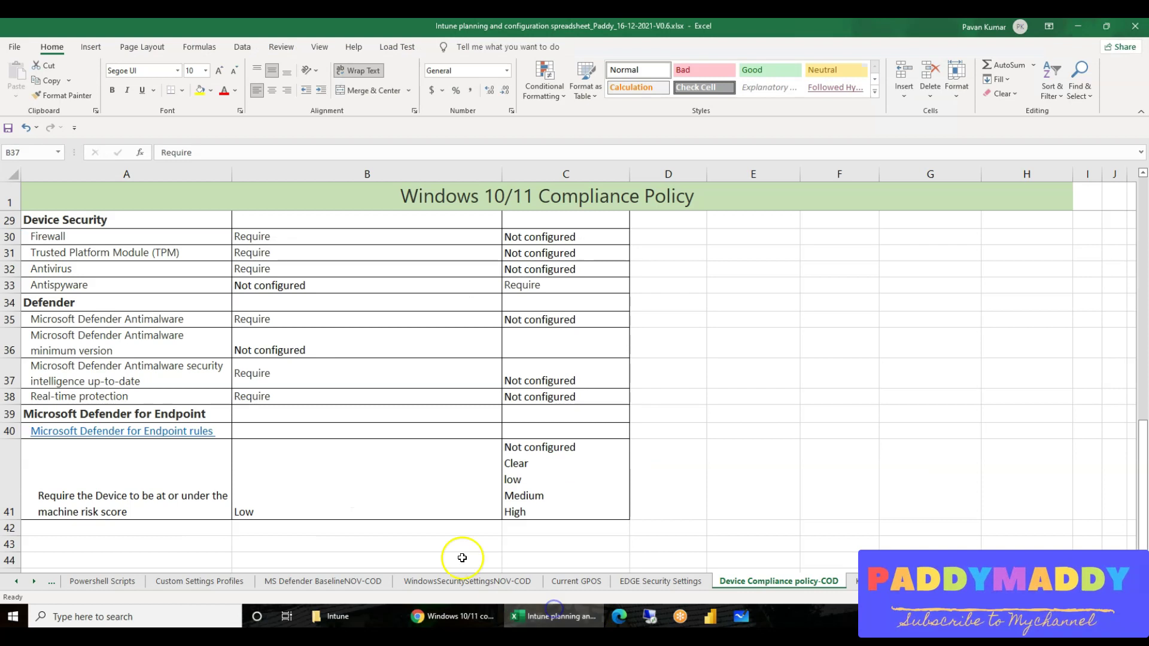
left_click(536, 614)
left_click(644, 470)
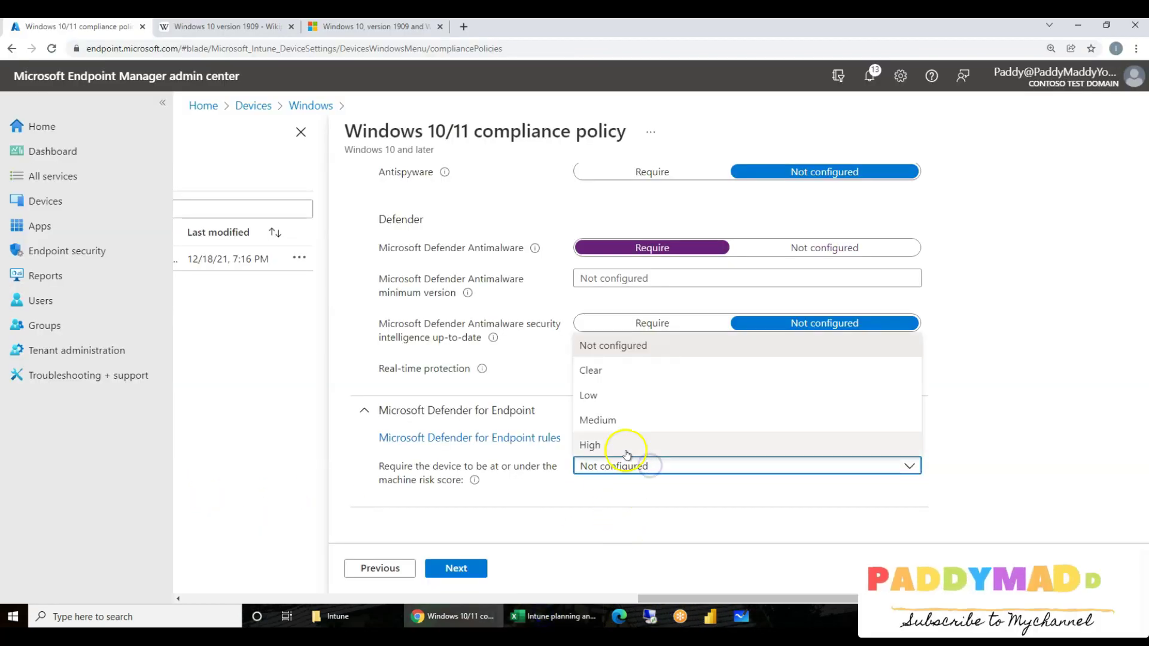
left_click(623, 396)
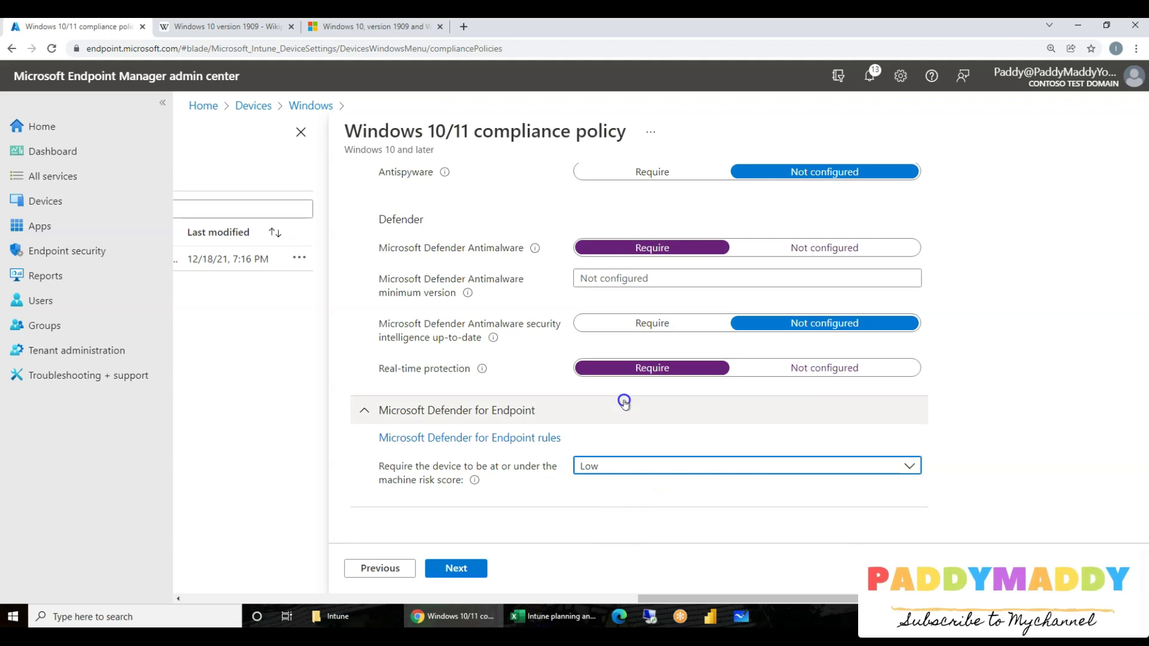
Proceed to Actions for noncompliance and review the Mark device noncompliant schedule and the other available actions.
left_click(457, 569)
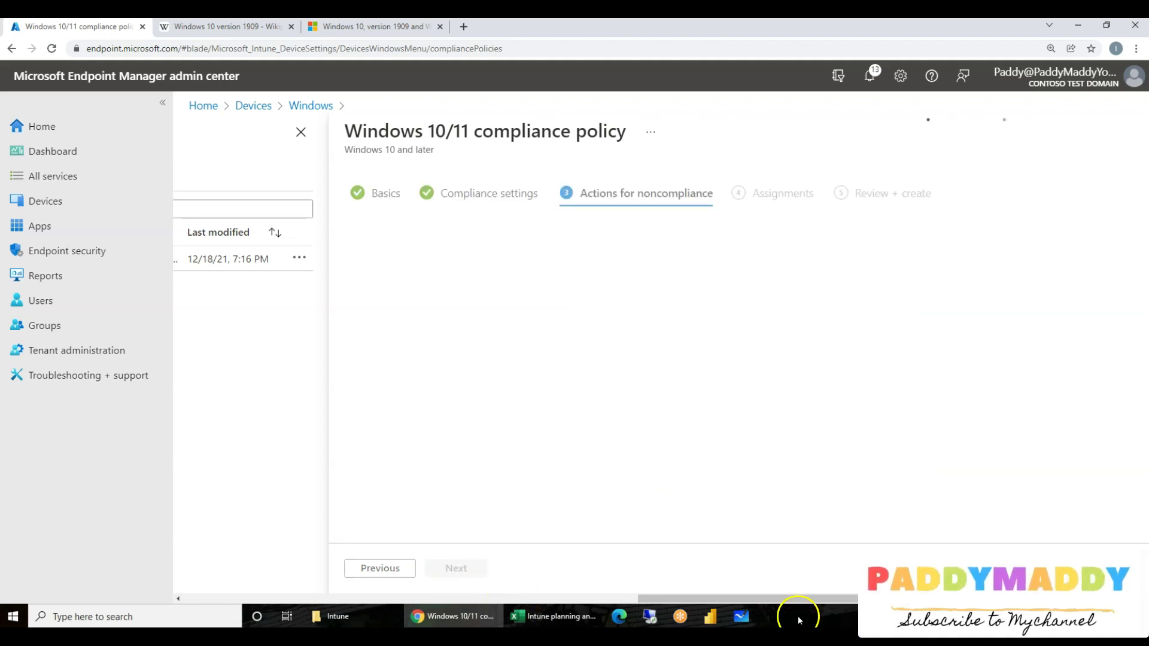
left_click(442, 613)
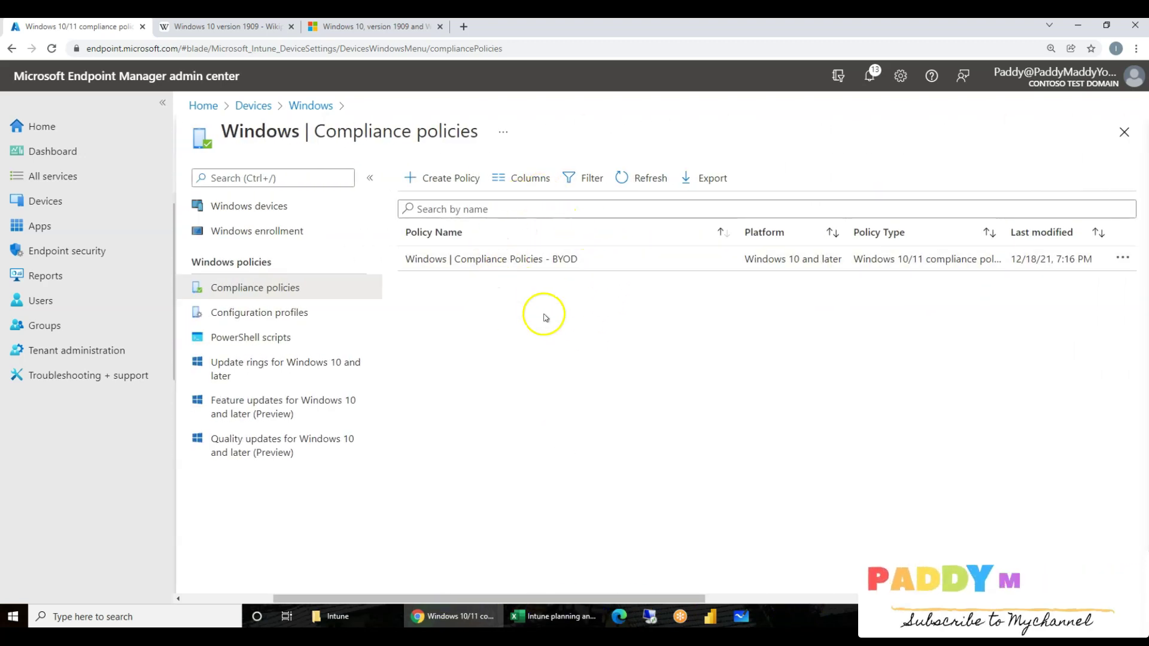
left_click_drag(569, 600, 939, 597)
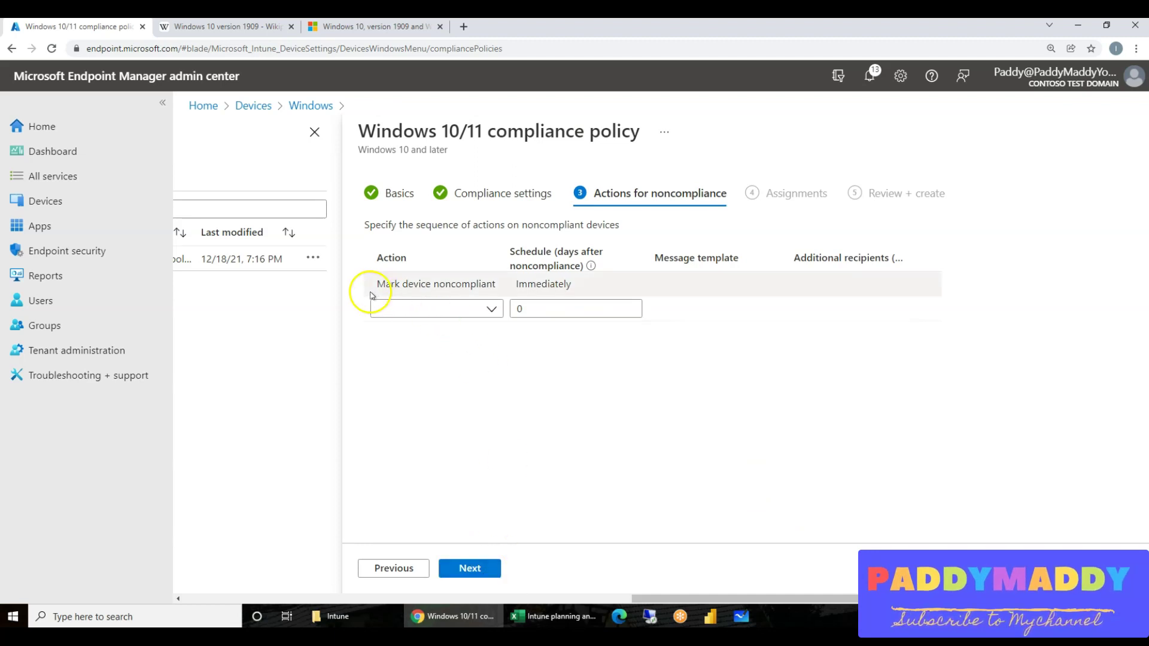
left_click(446, 284)
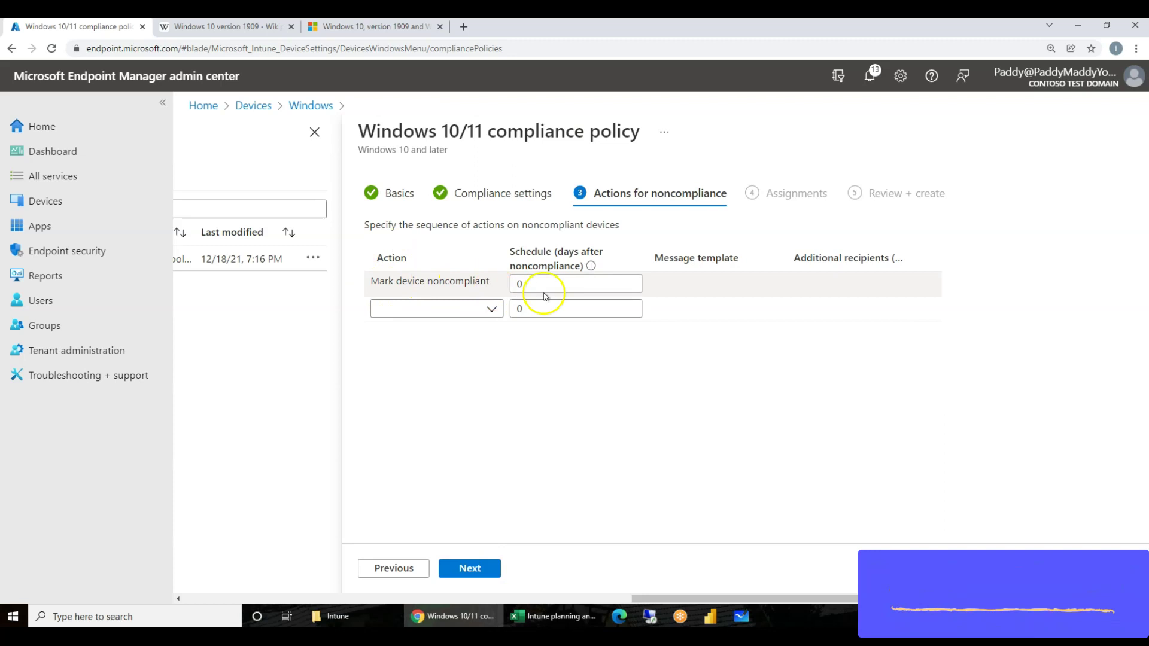
left_click(491, 309)
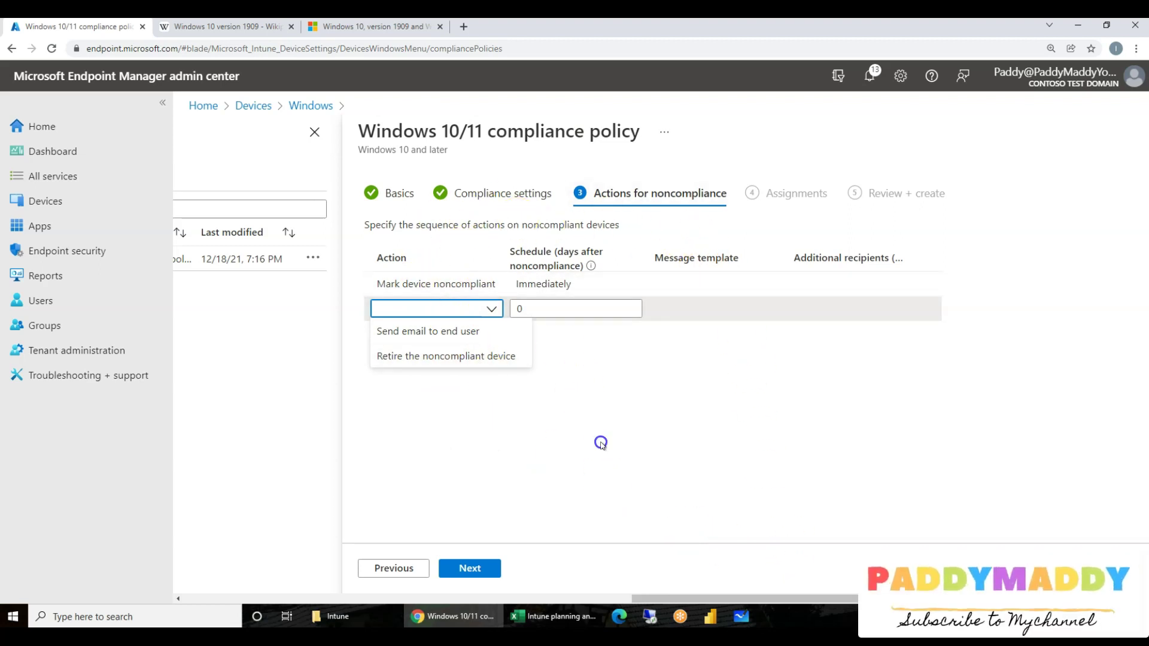
left_click(601, 444)
left_click_drag(770, 600, 588, 600)
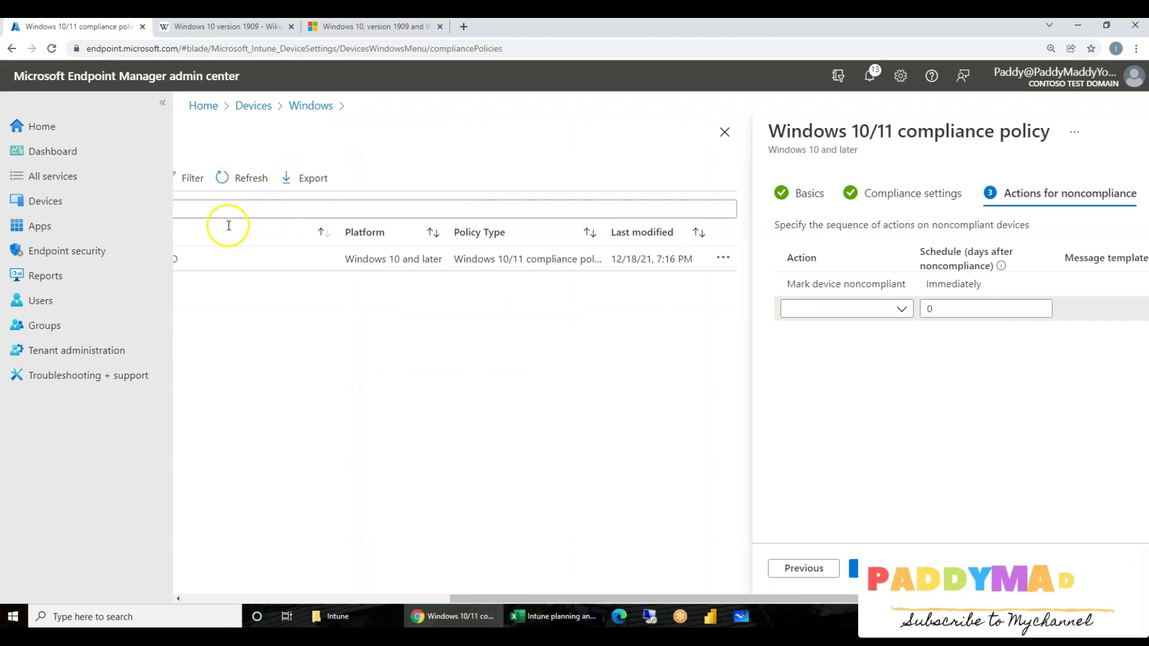
left_click_drag(479, 597, 361, 584)
left_click_drag(521, 597, 780, 606)
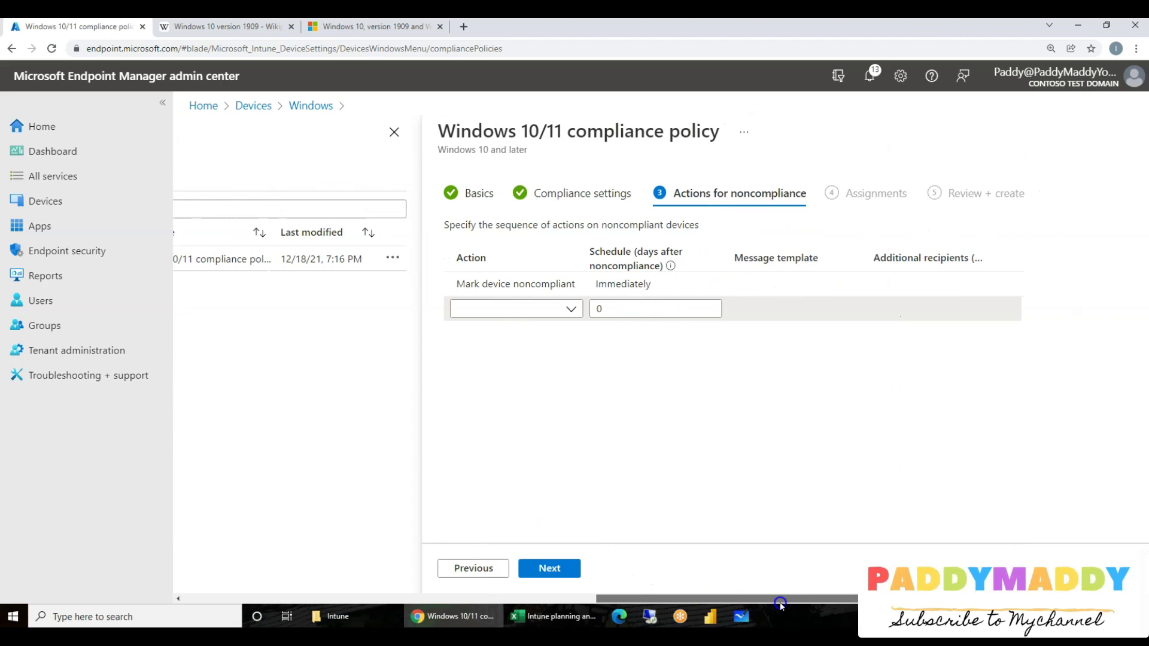
Leave the noncompliance actions as they are, assign the COD compliance policy to the Corporate Devices group, and create the policy.
left_click(533, 573)
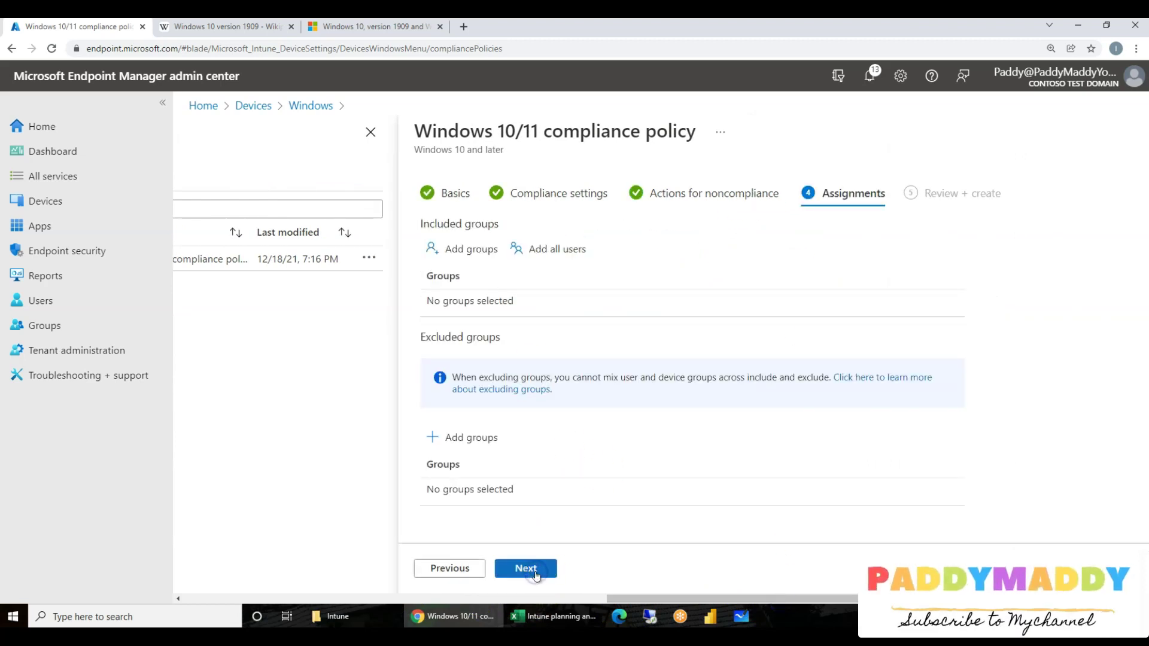
left_click(466, 249)
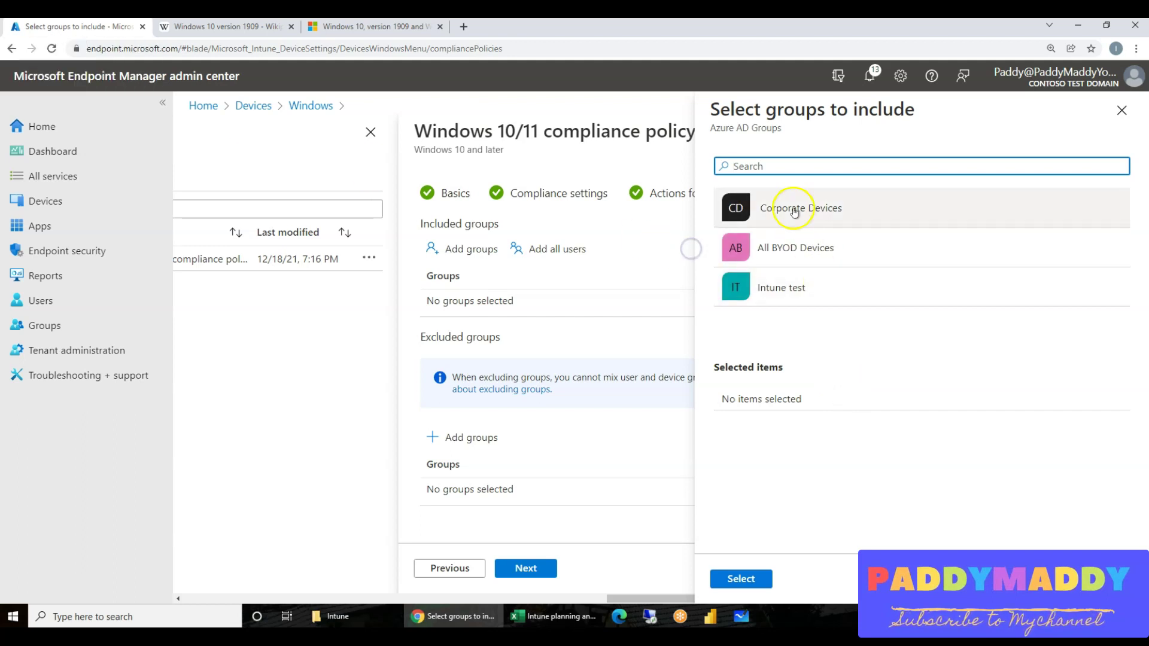
left_click(795, 211)
left_click(759, 579)
left_click(544, 570)
left_click(542, 570)
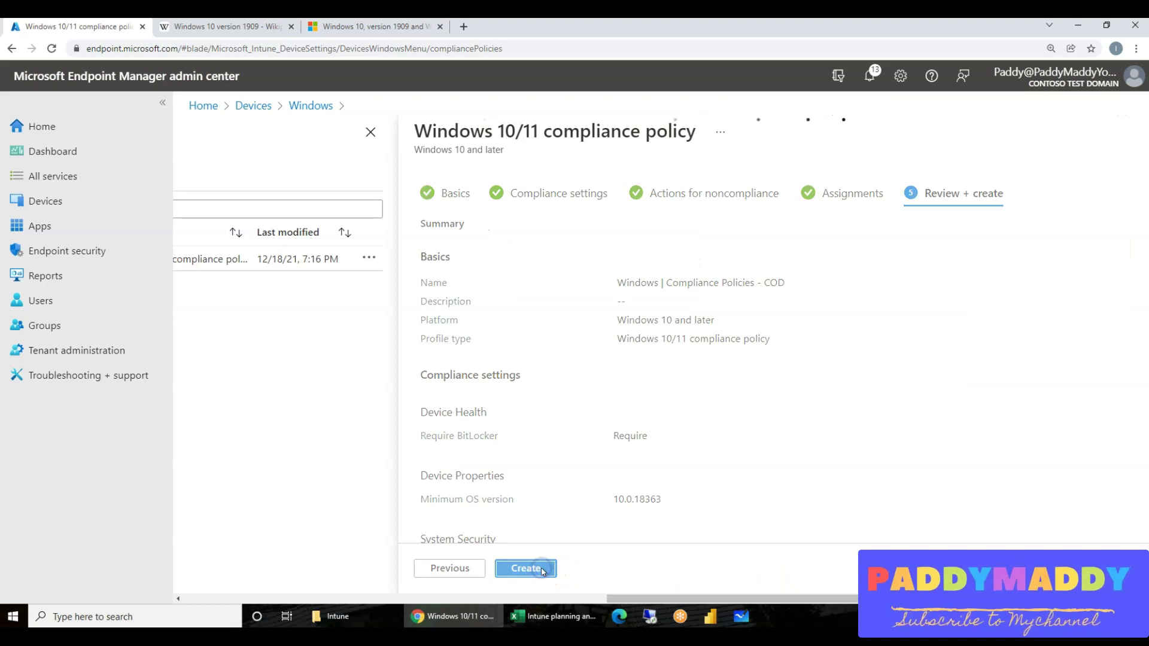
Switch to the Excel planning workbook, review the Windows items on the Project Design Dashboard, and open the linked COD patching and build upgrades sheet.
left_click(560, 622)
left_click(18, 581)
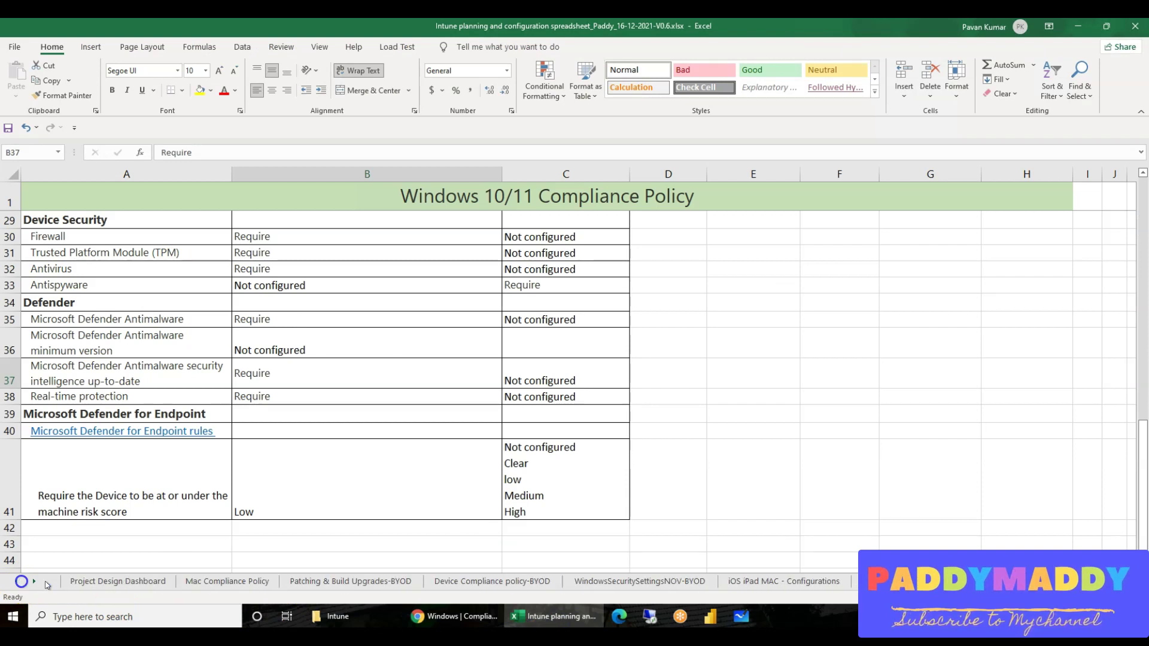
left_click(108, 581)
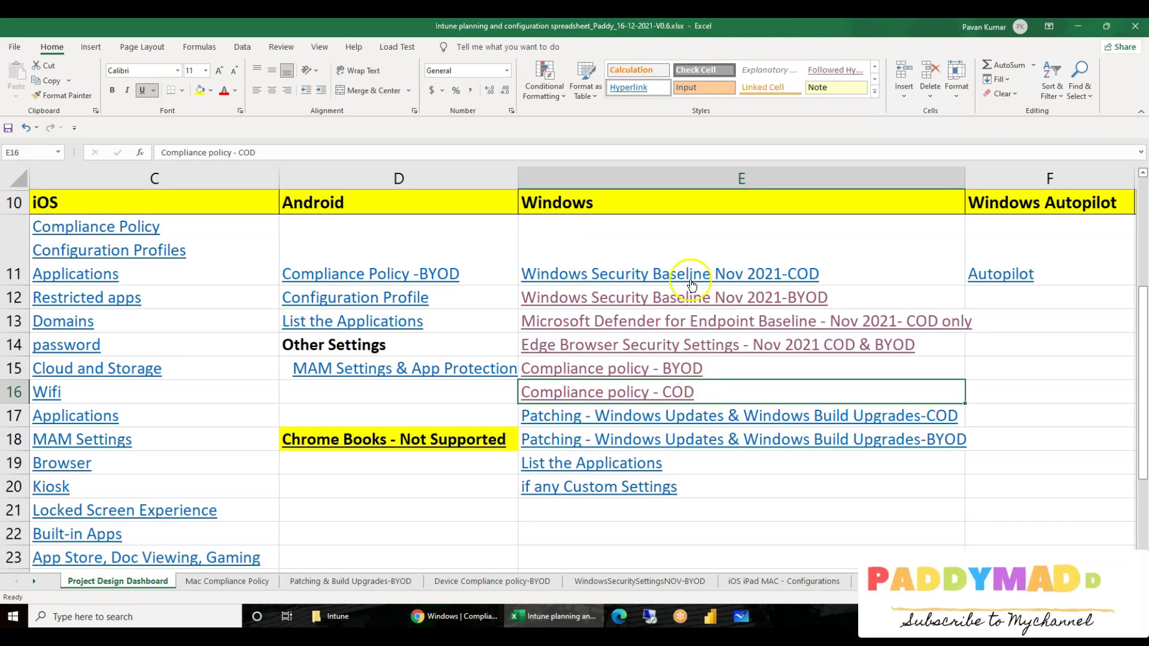
scroll(695, 527, "down", 1)
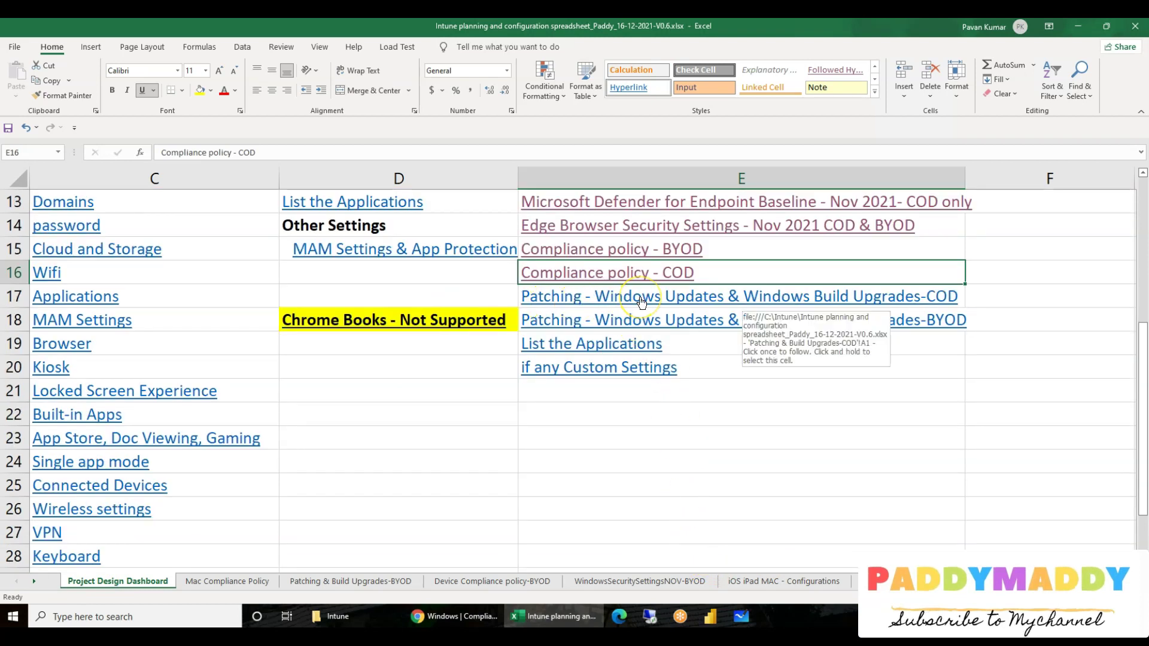
scroll(650, 464, "up", 2)
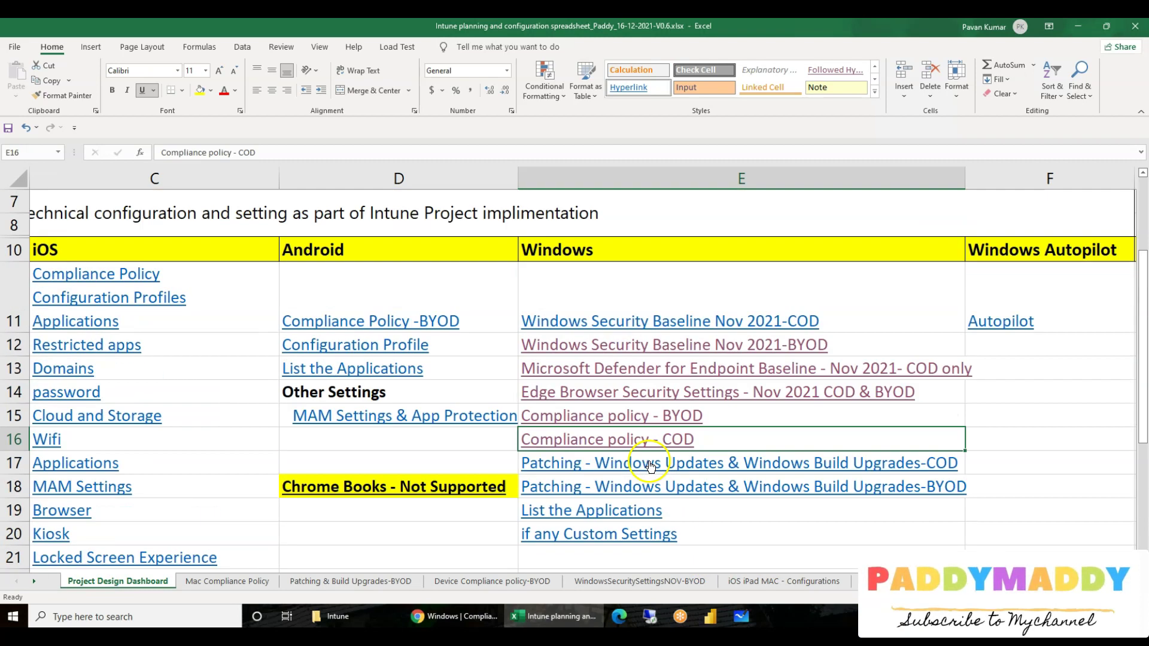
scroll(651, 465, "up", 2)
scroll(669, 446, "down", 1)
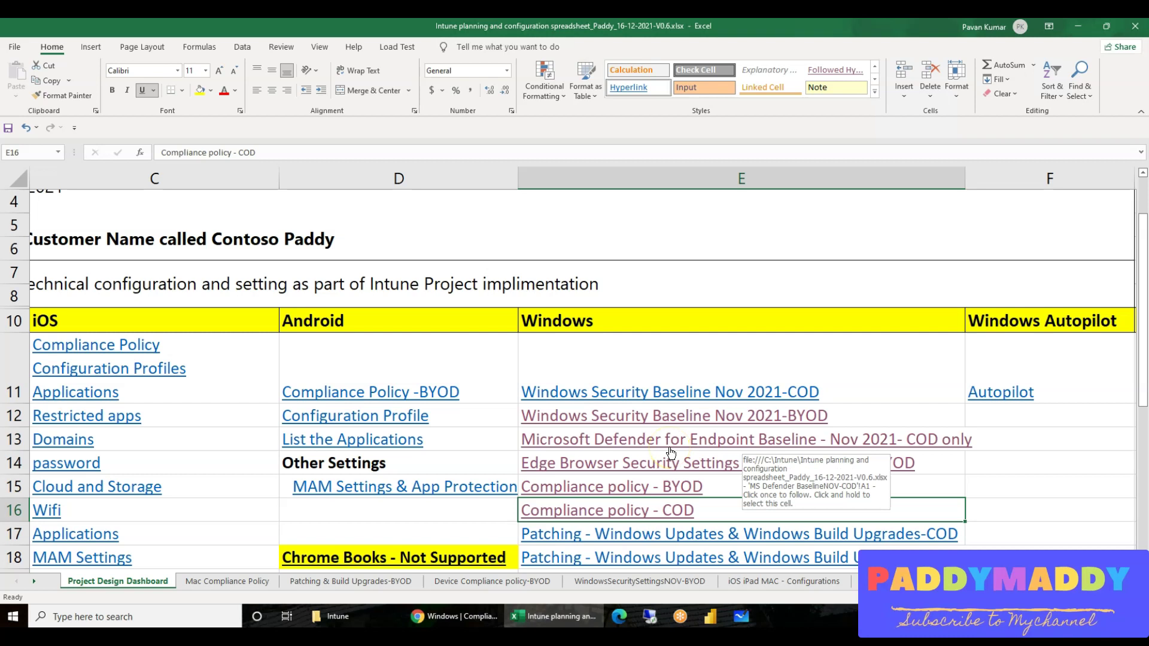
left_click(724, 393)
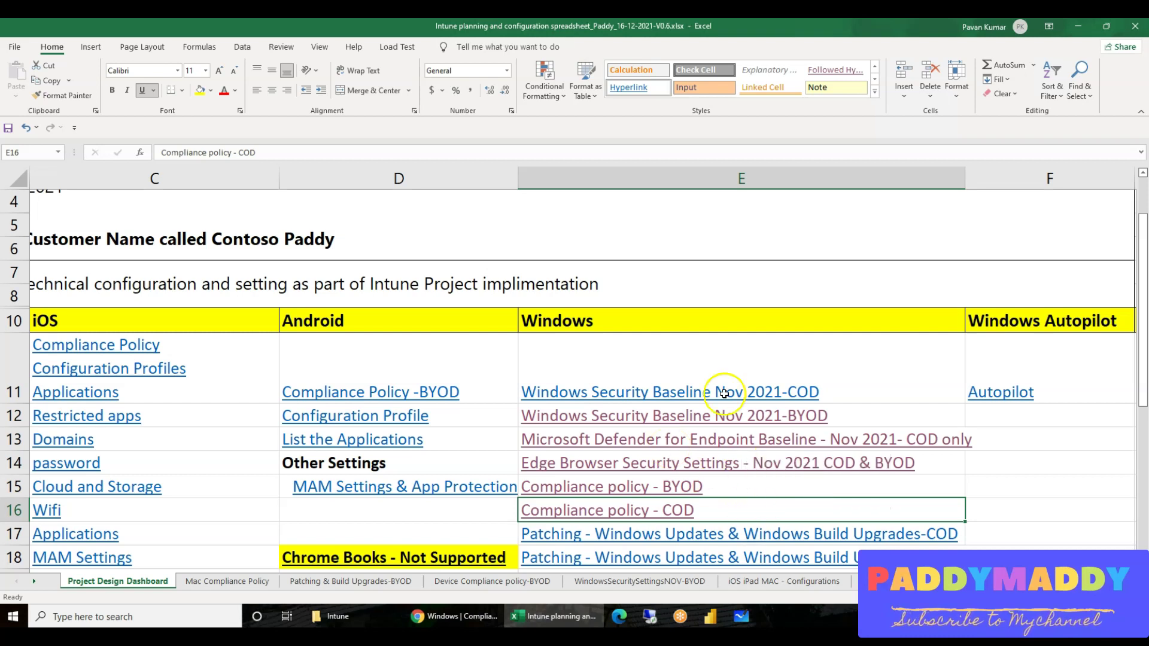
scroll(722, 367, "down", 1)
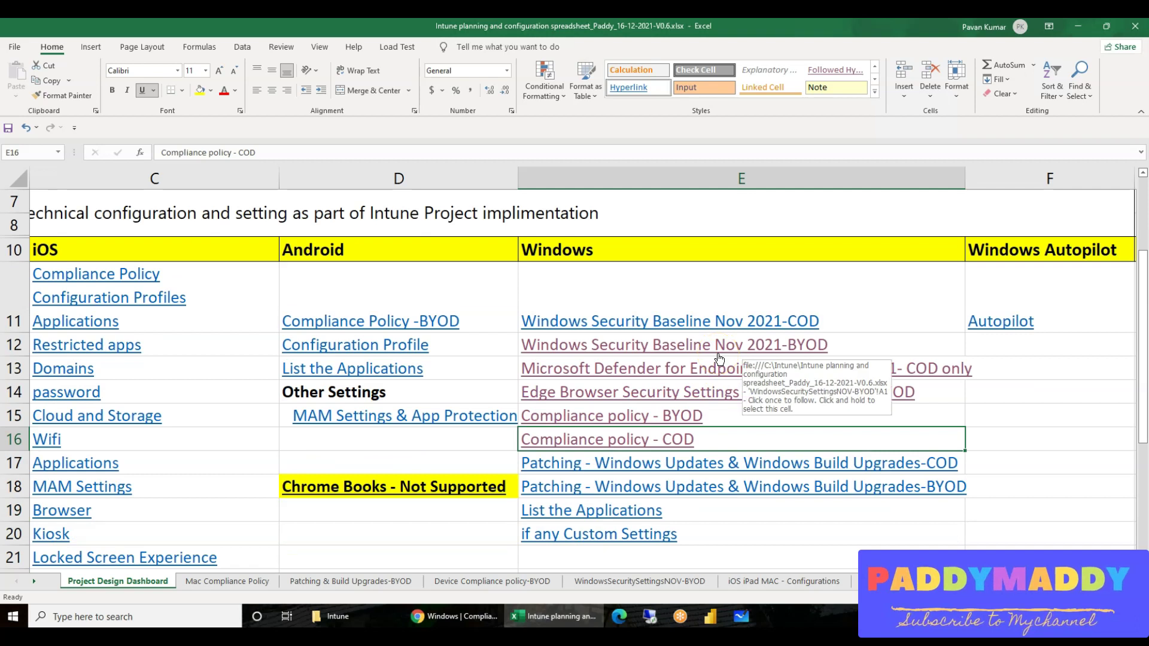
left_click(740, 498)
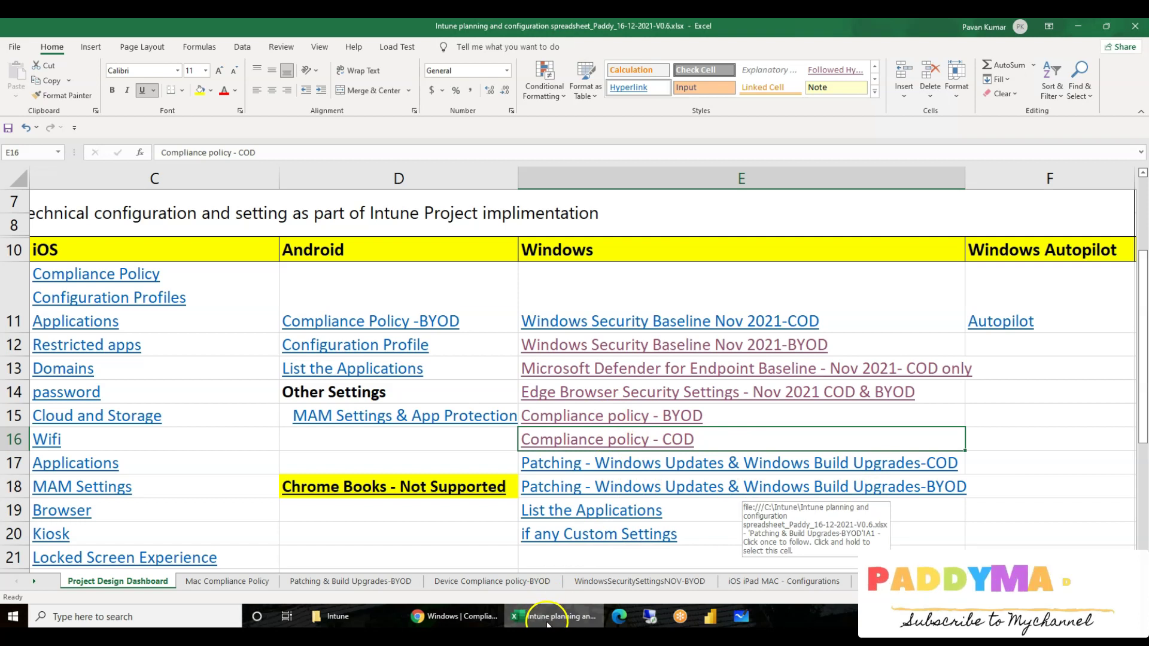
left_click(578, 470)
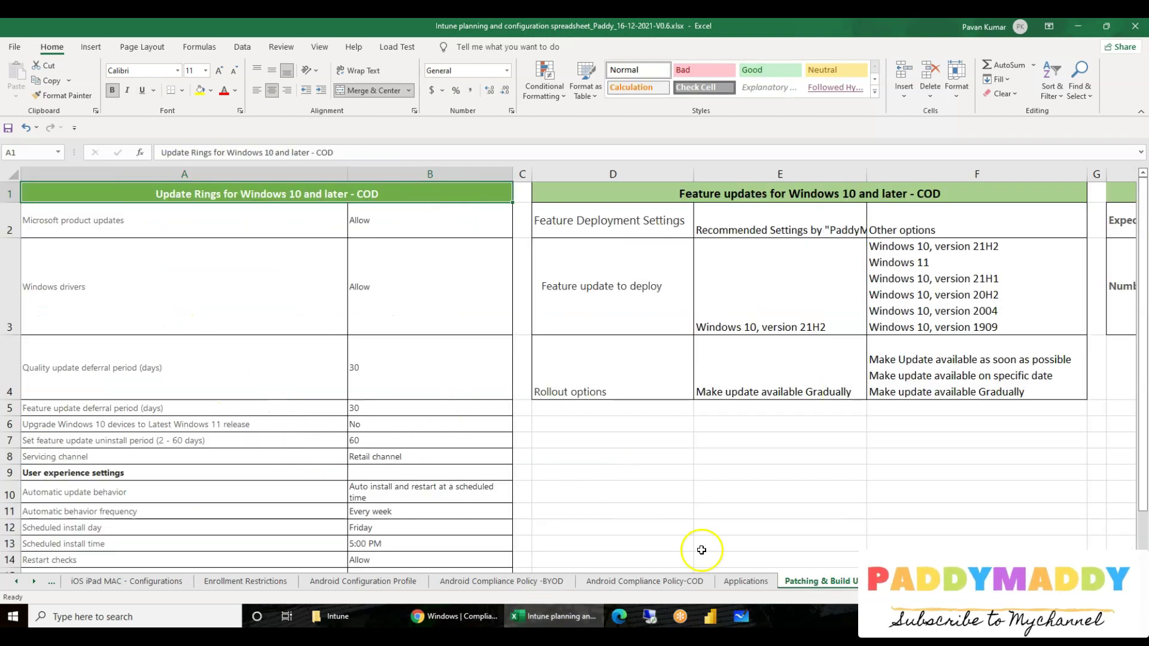
Examine the sheet's update sections, focusing on the settings under Update Rings for Windows 10 and later - COD.
left_click(133, 195)
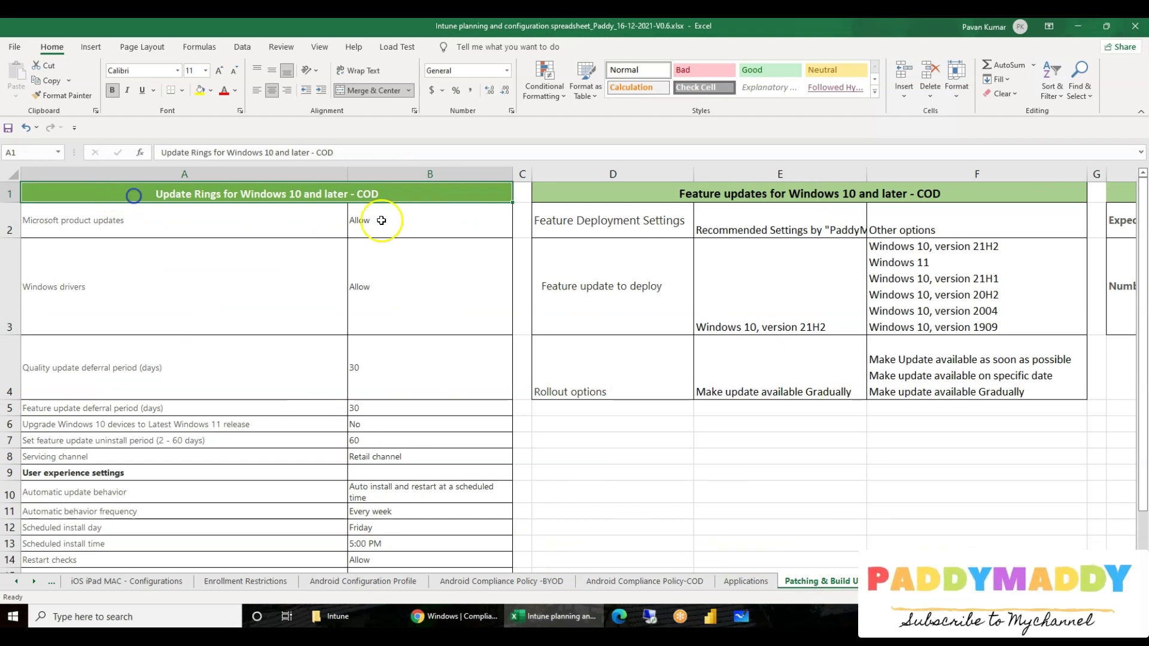
left_click(811, 186)
key("Left")
key("Left")
key("Right")
key("Right")
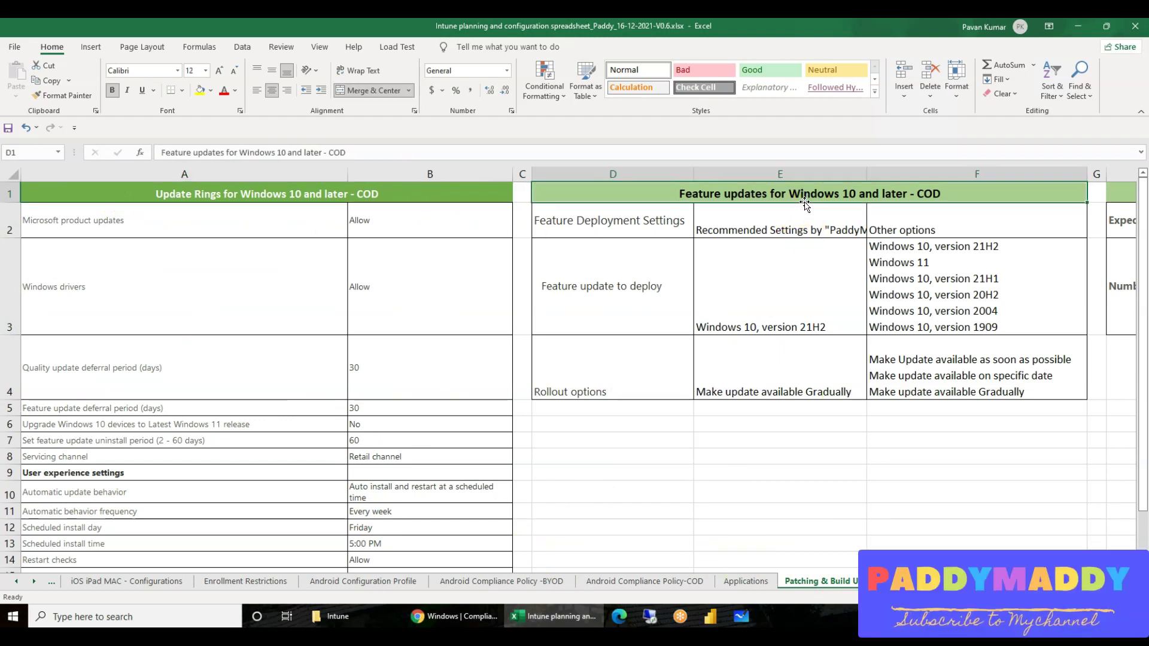
key("Right")
key("Right")
key("Left")
key("Left")
key("Left")
key("Left")
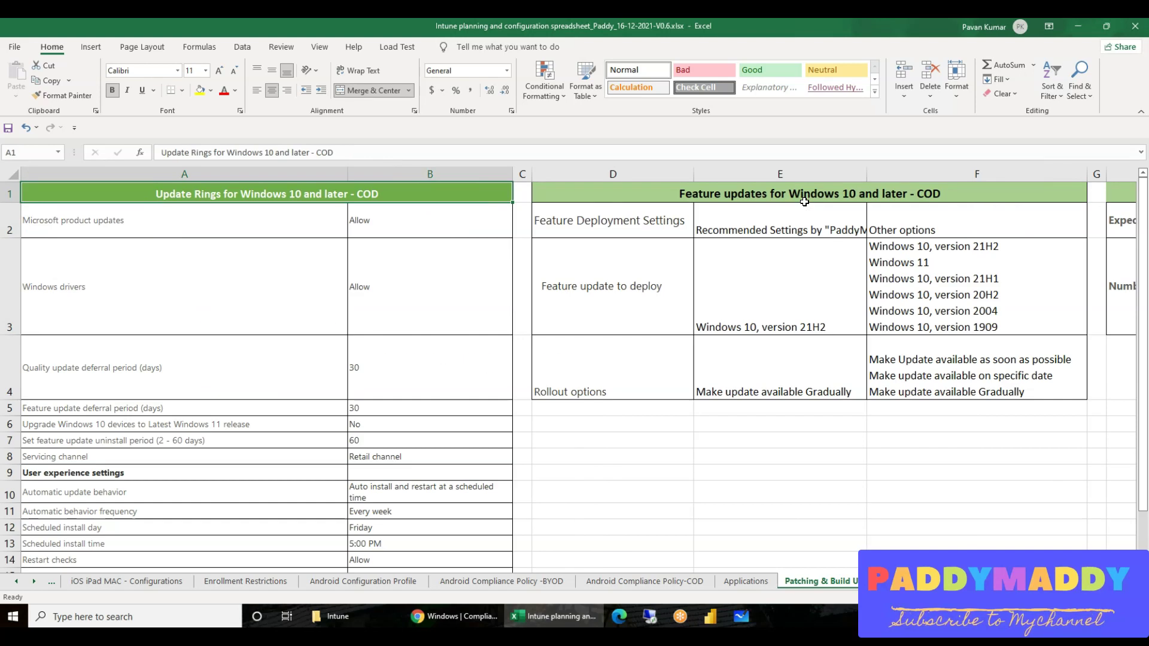
left_click_drag(367, 201, 387, 421)
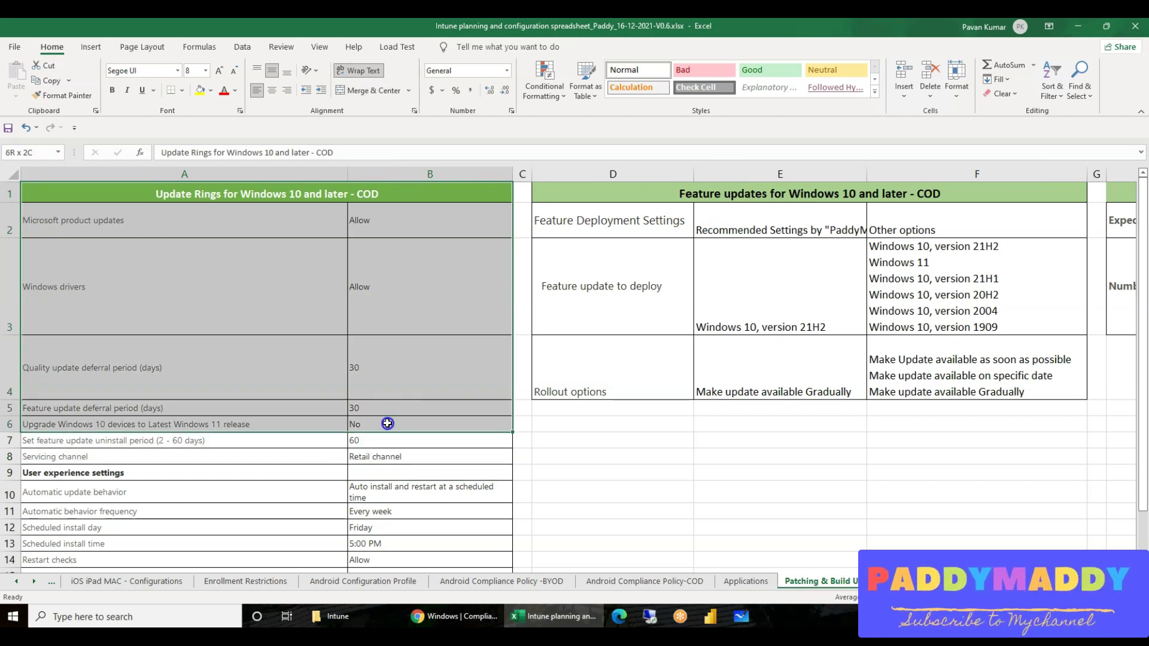
left_click_drag(387, 424, 388, 424)
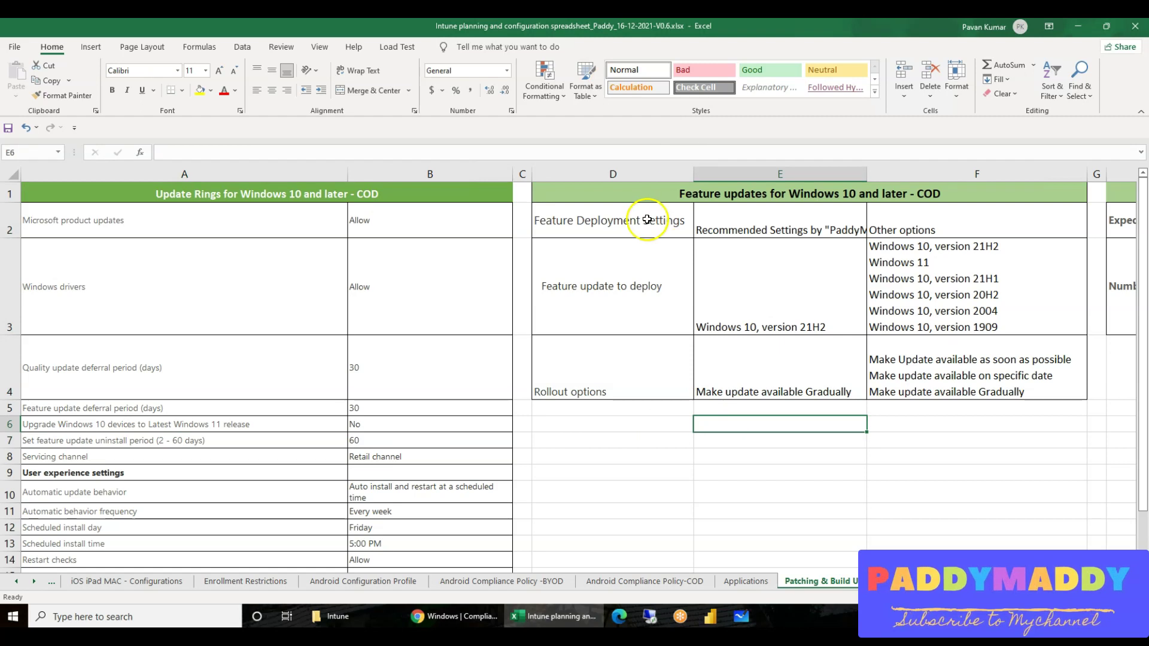
Review the Feature updates for Windows 10 and later - COD table, including the feature update to deploy and the rollout options.
left_click(544, 193)
left_click(1013, 290)
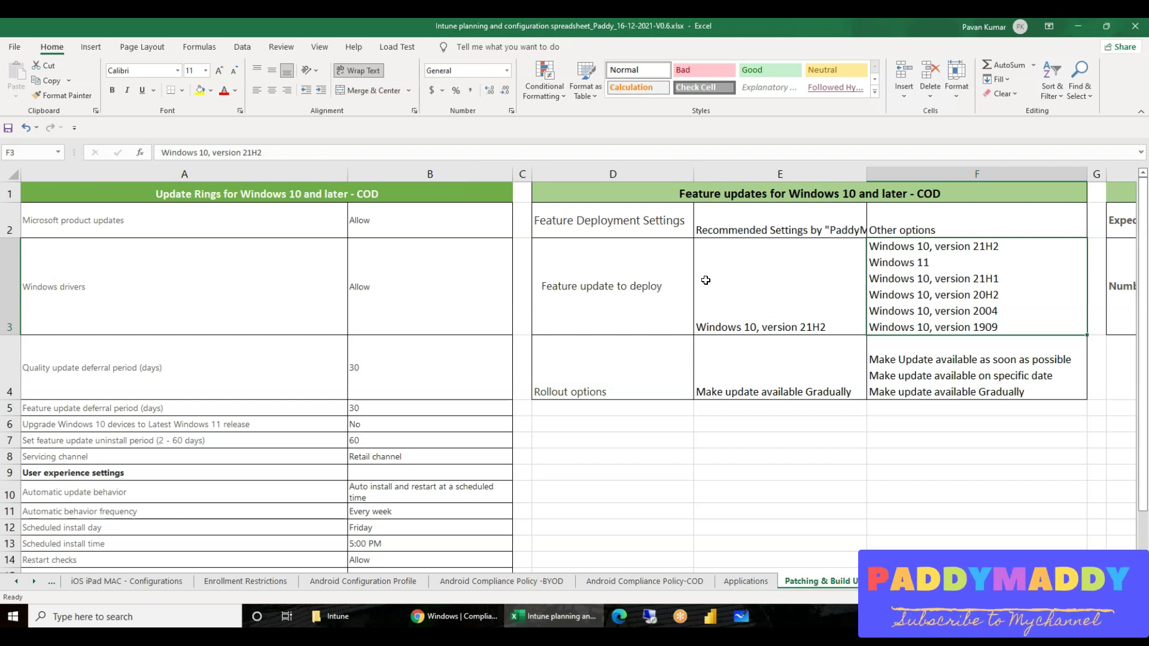
left_click_drag(636, 205, 925, 395)
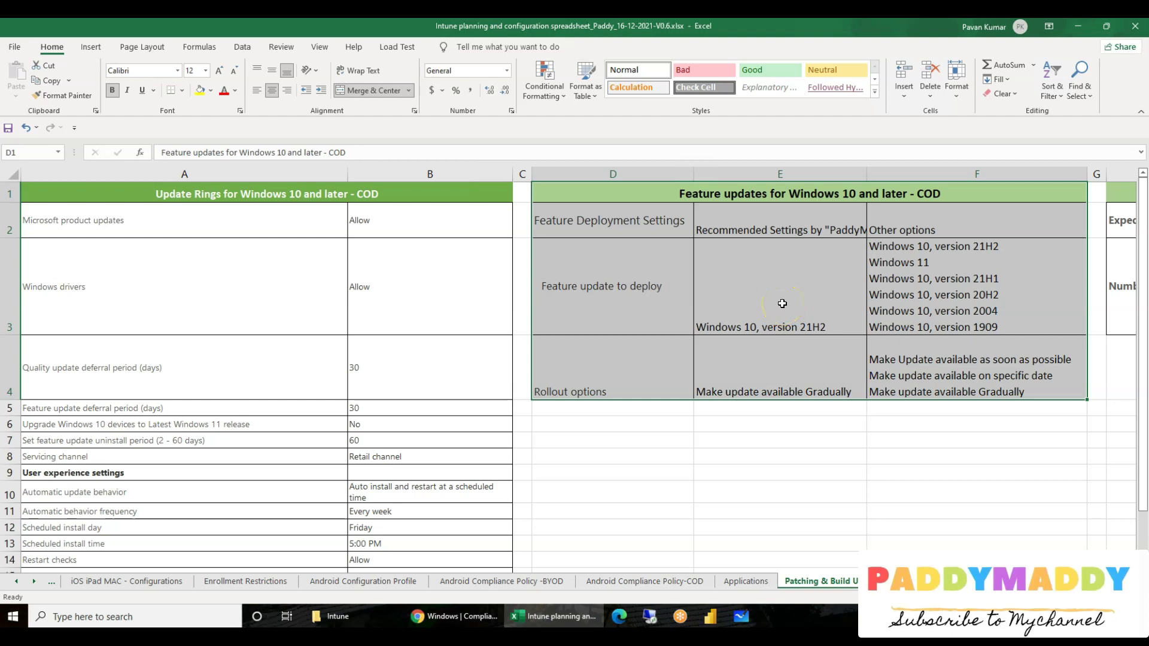
left_click(781, 284)
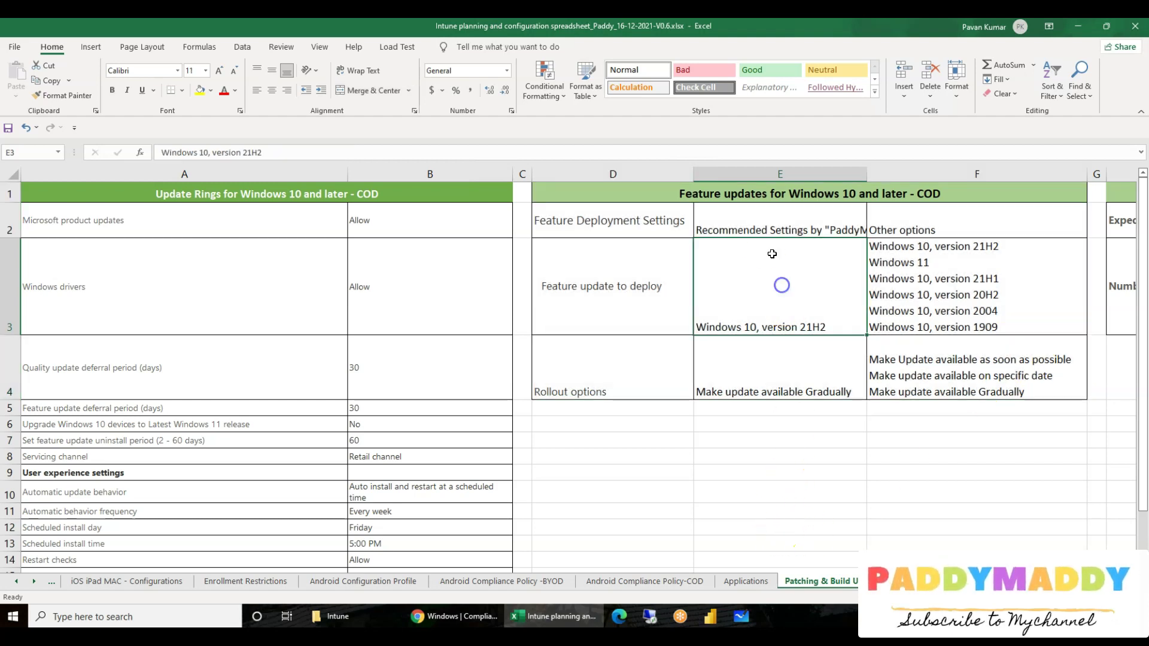
Review the Quality updates for Windows 10 and later - COD table, and return to the Update Rings heading in A1.
left_click(764, 191)
key("Right")
key("Right")
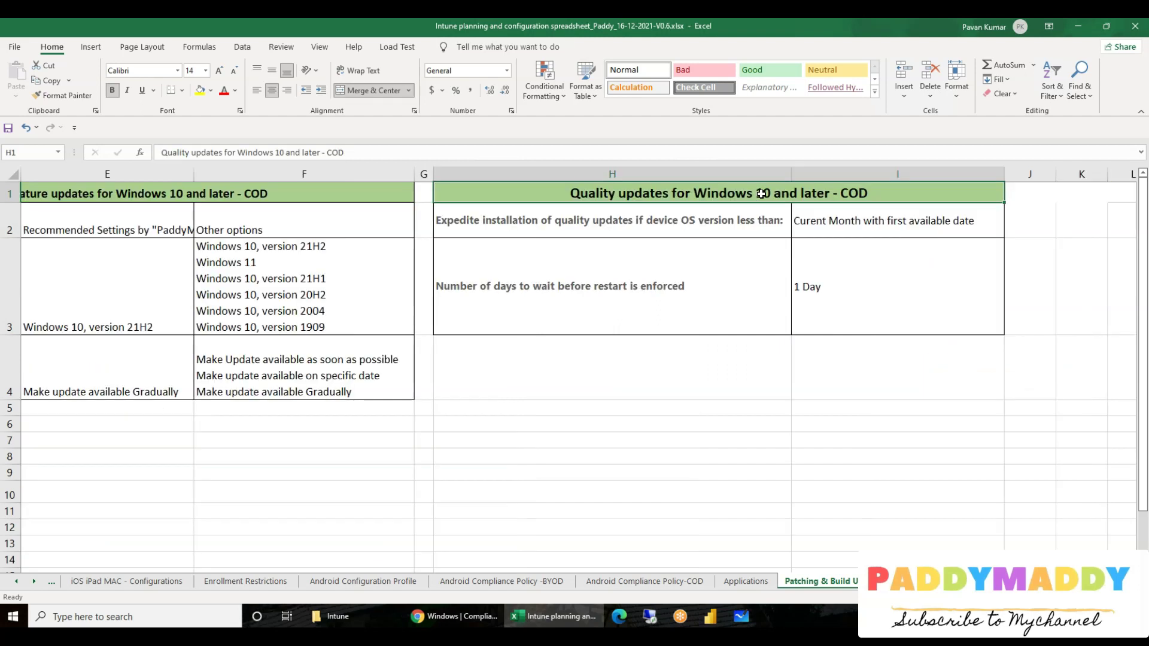
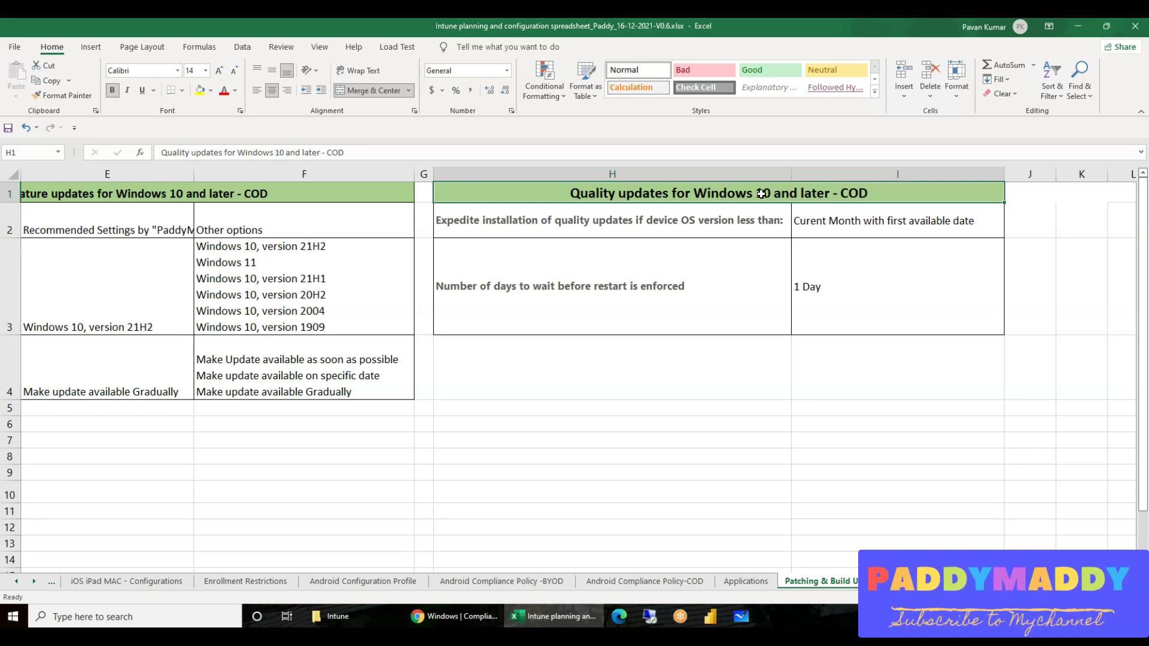
left_click(676, 194)
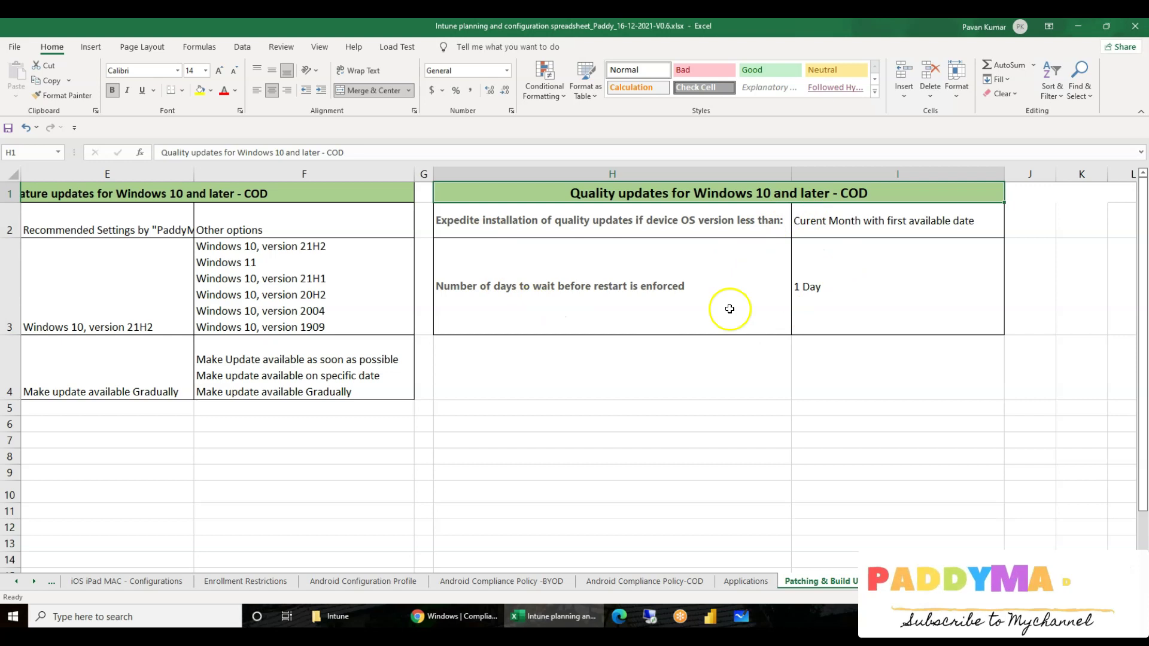
left_click_drag(523, 206, 838, 322)
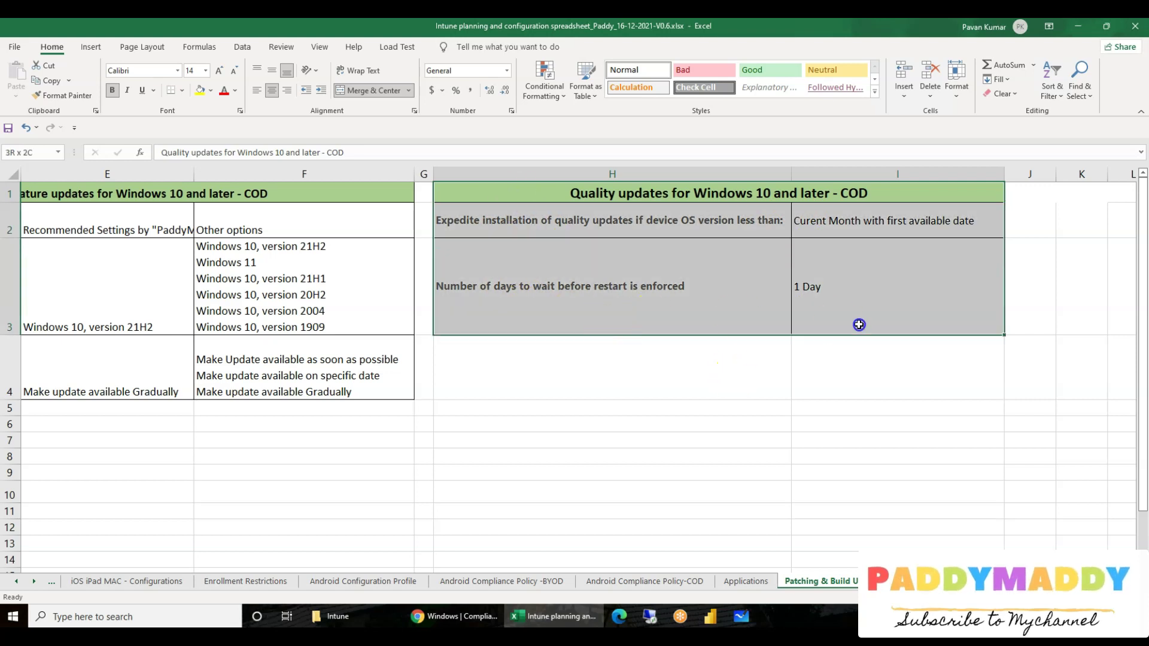
left_click(654, 441)
left_click_drag(475, 192, 859, 317)
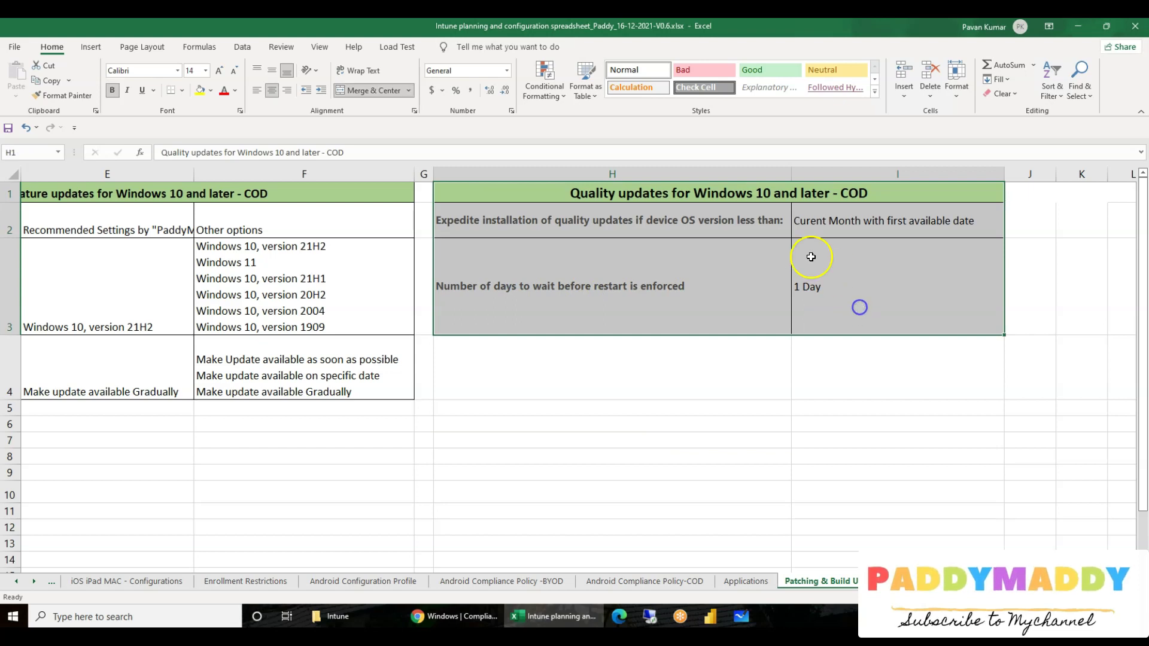
left_click(290, 207)
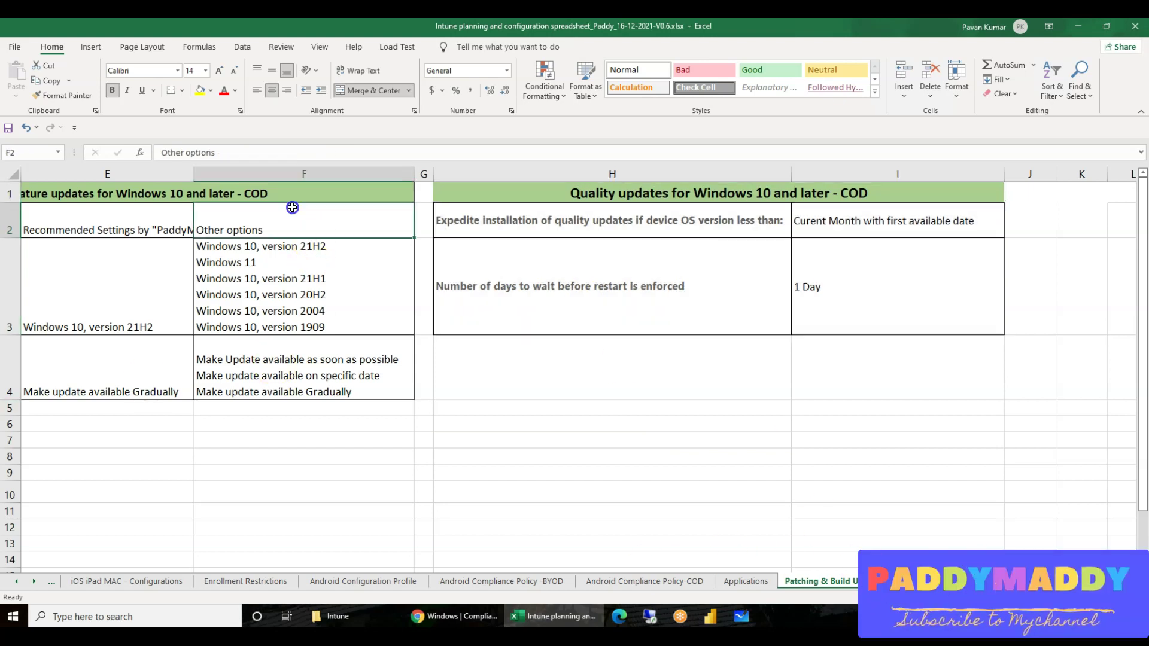
left_click(289, 195)
key("ctrl+Home")
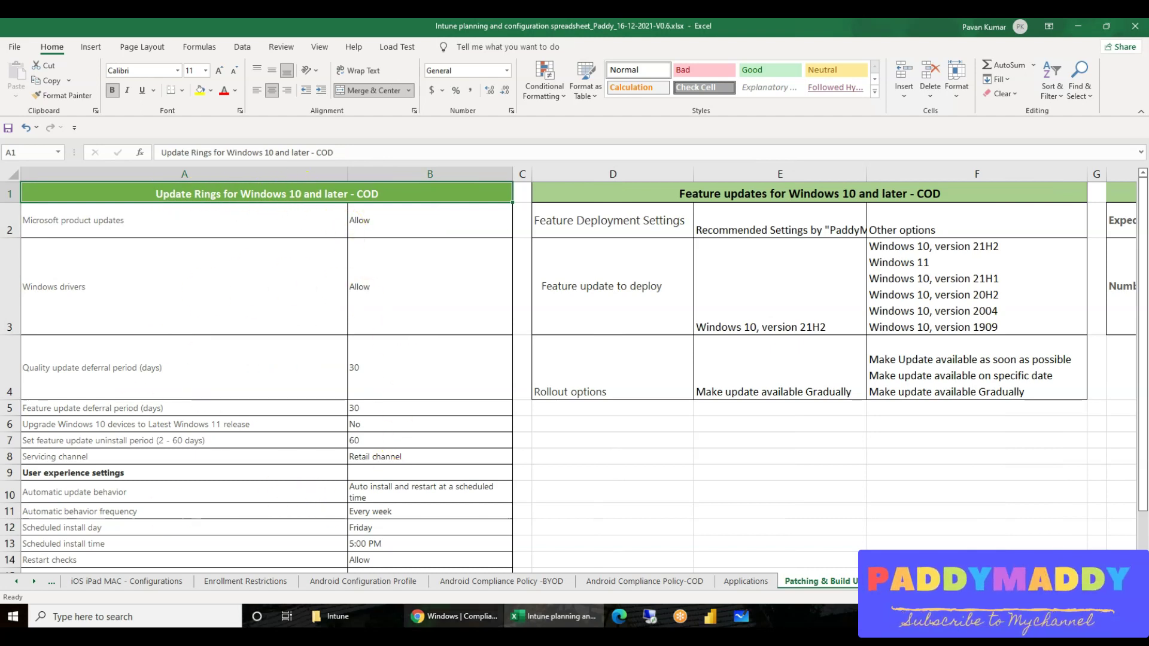
Switch to Endpoint Manager in Chrome and open the Windows platform page under Devices.
left_click(452, 617)
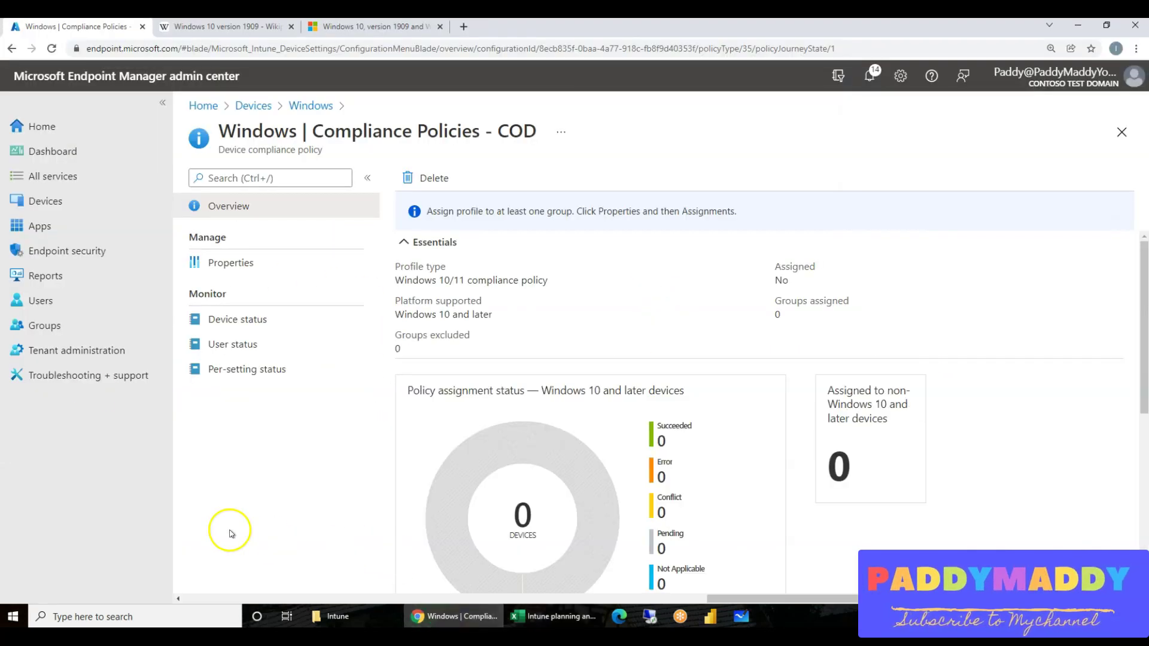
left_click(67, 198)
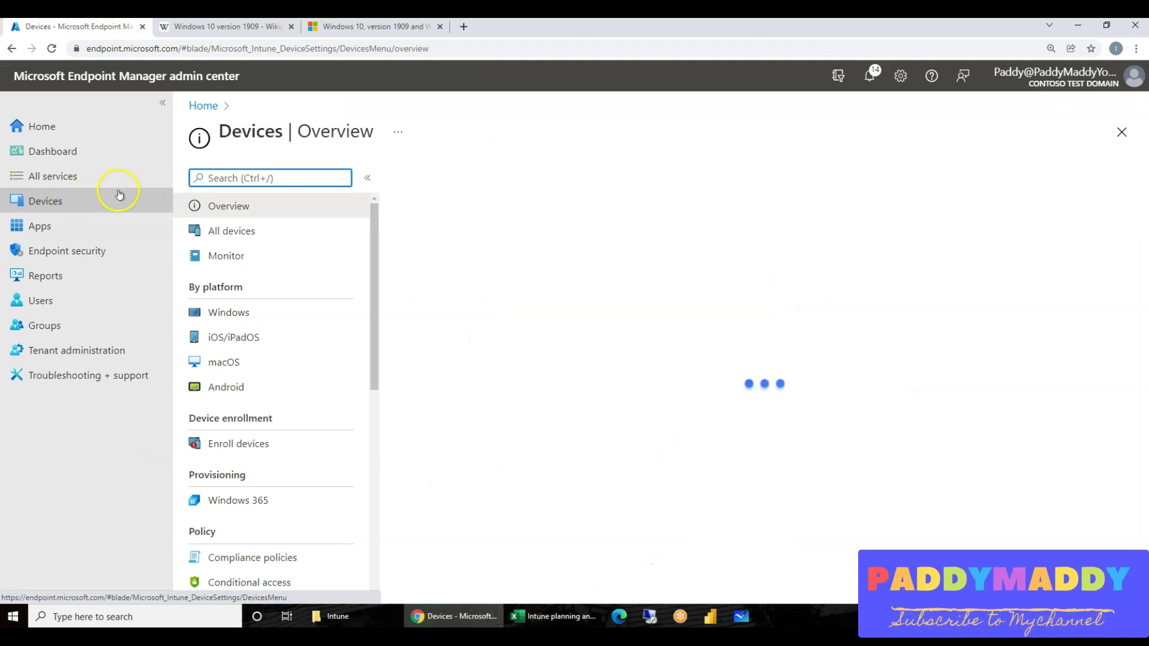
left_click(243, 311)
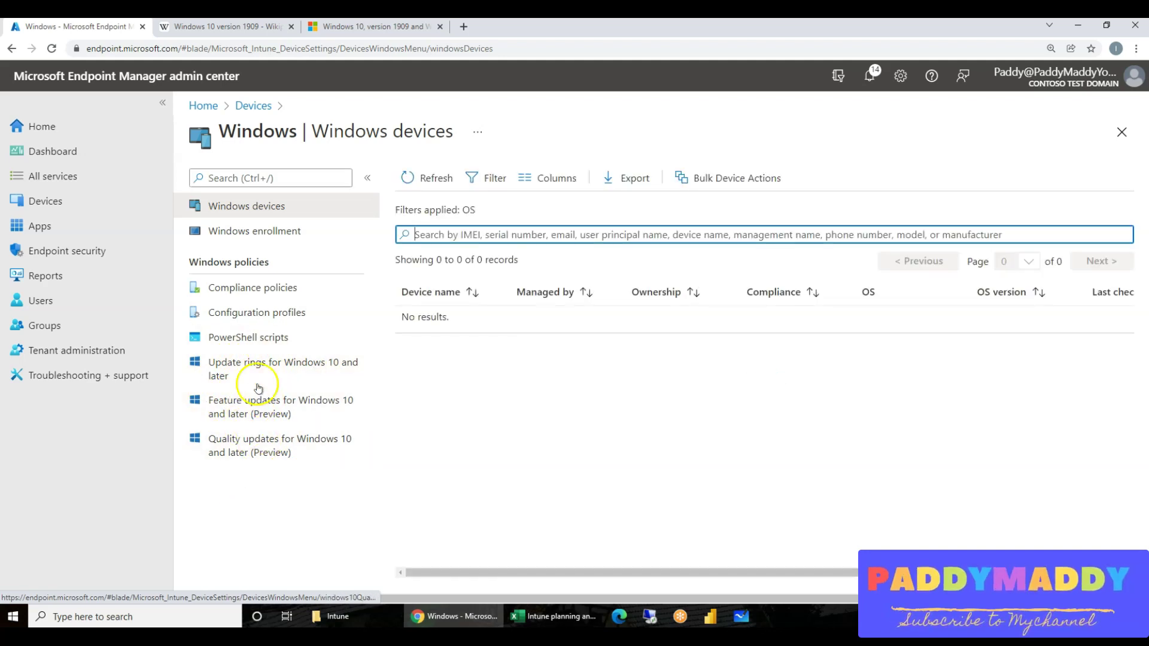
Back in the Excel patching sheet, compare its Update Rings and Feature updates sections with the Windows update policy types in Endpoint Manager.
left_click(554, 613)
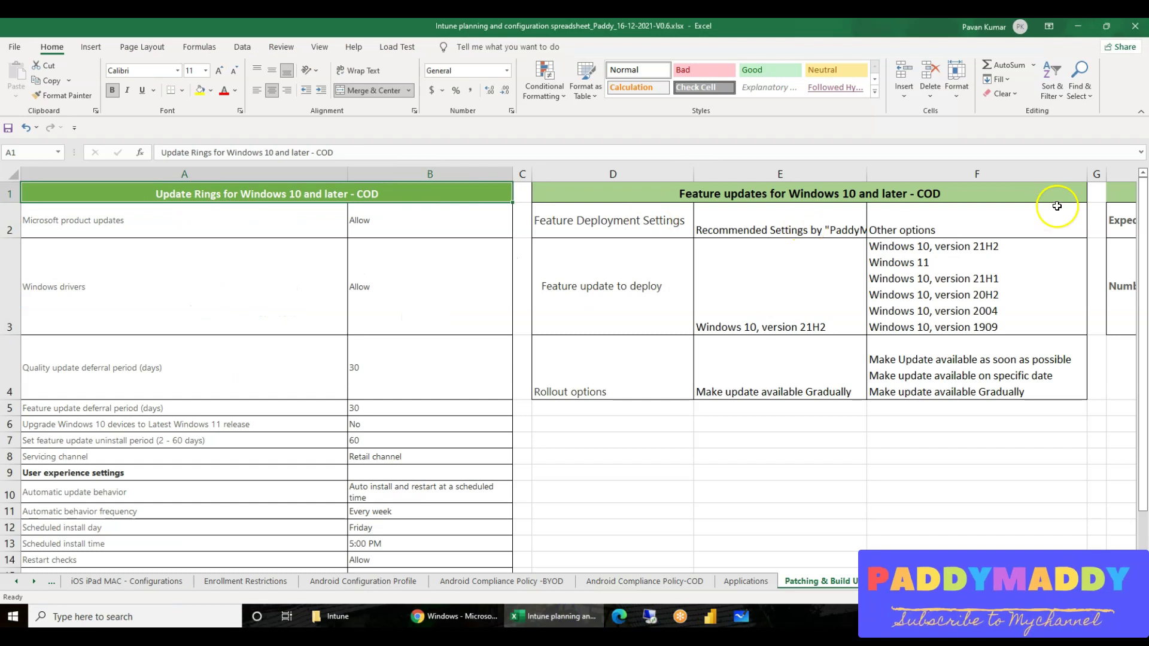
key("Right")
key("Right")
key("Right")
key("Right")
key("Right")
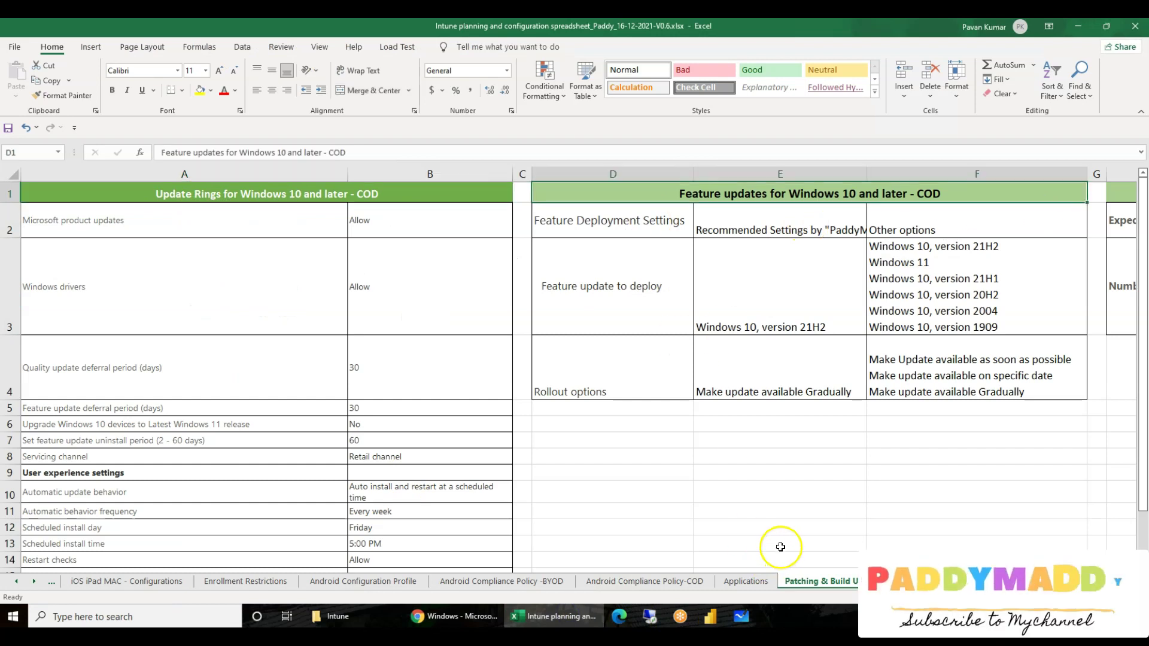
key("Left")
key("Left")
key("Left")
key("Left")
key("Left")
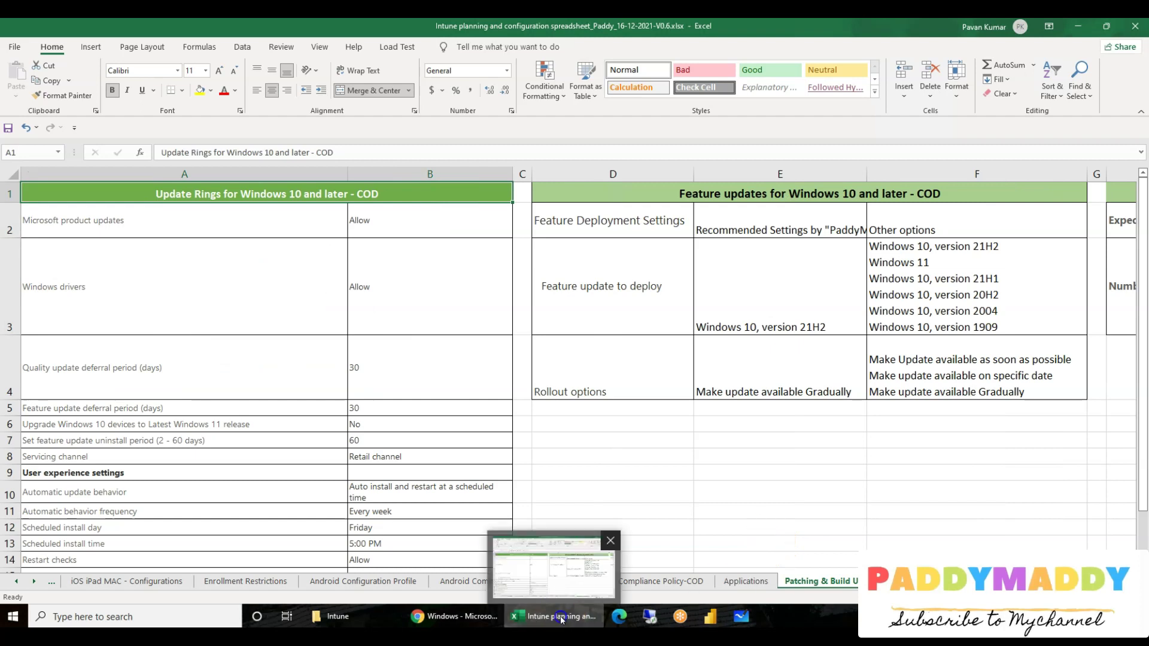
Return to Endpoint Manager in Chrome and open Update rings for Windows 10 and later.
left_click(455, 616)
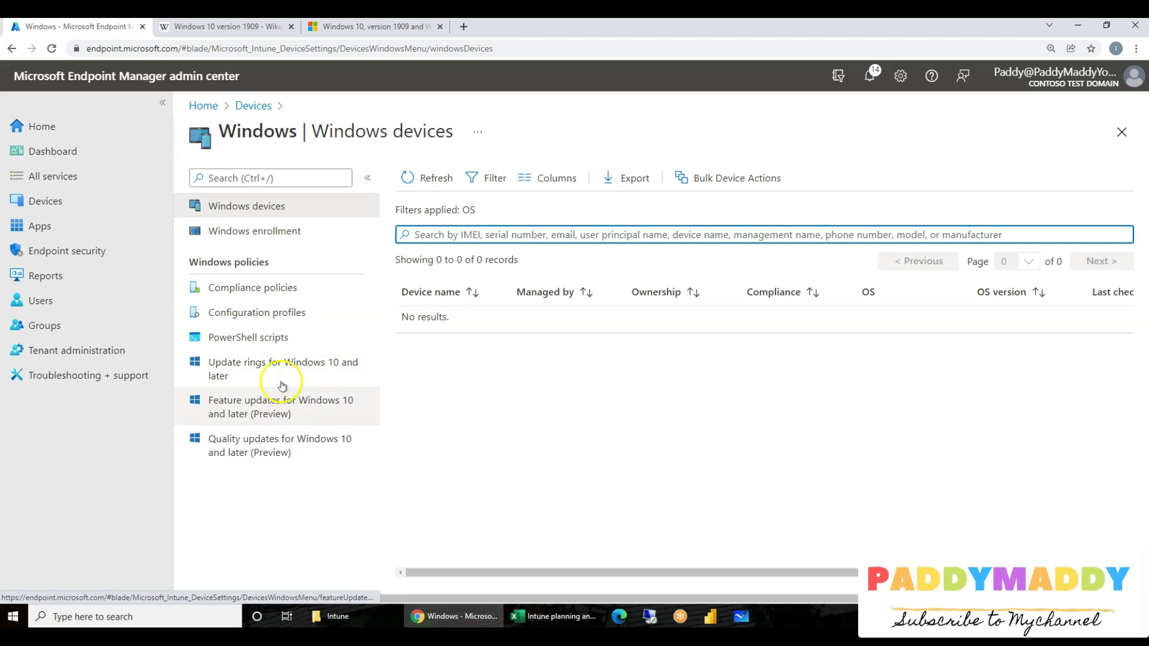
left_click(246, 366)
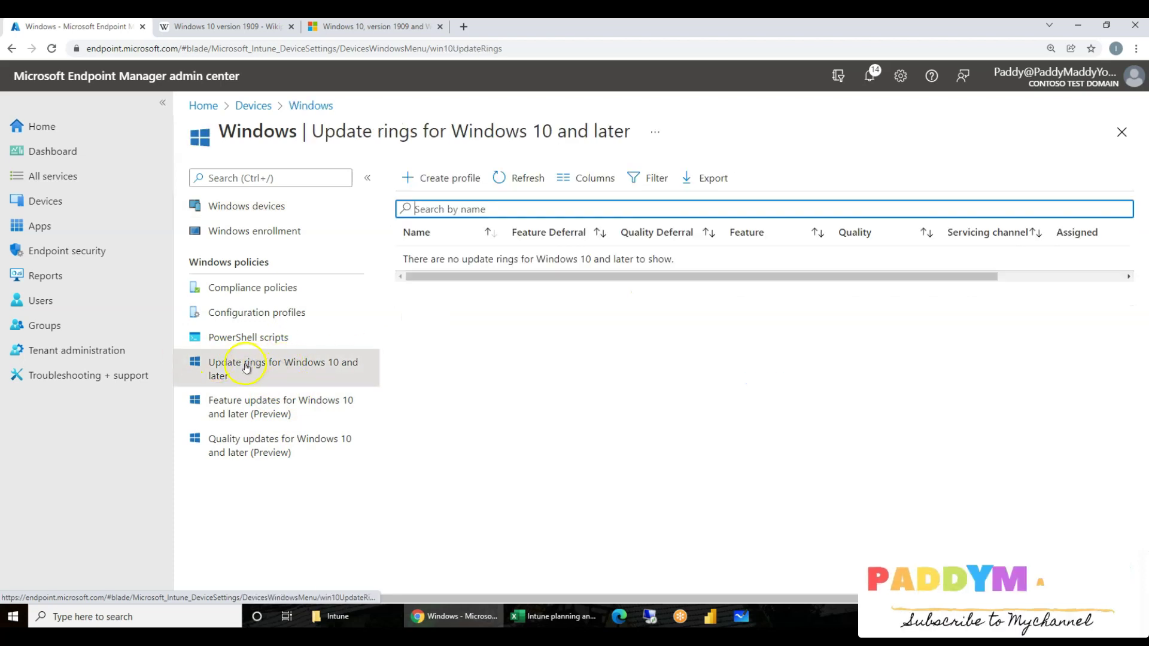
Create a new update ring profile named "Update rings for Windows 10 and later" and continue to its update ring settings.
left_click_drag(312, 131, 625, 132)
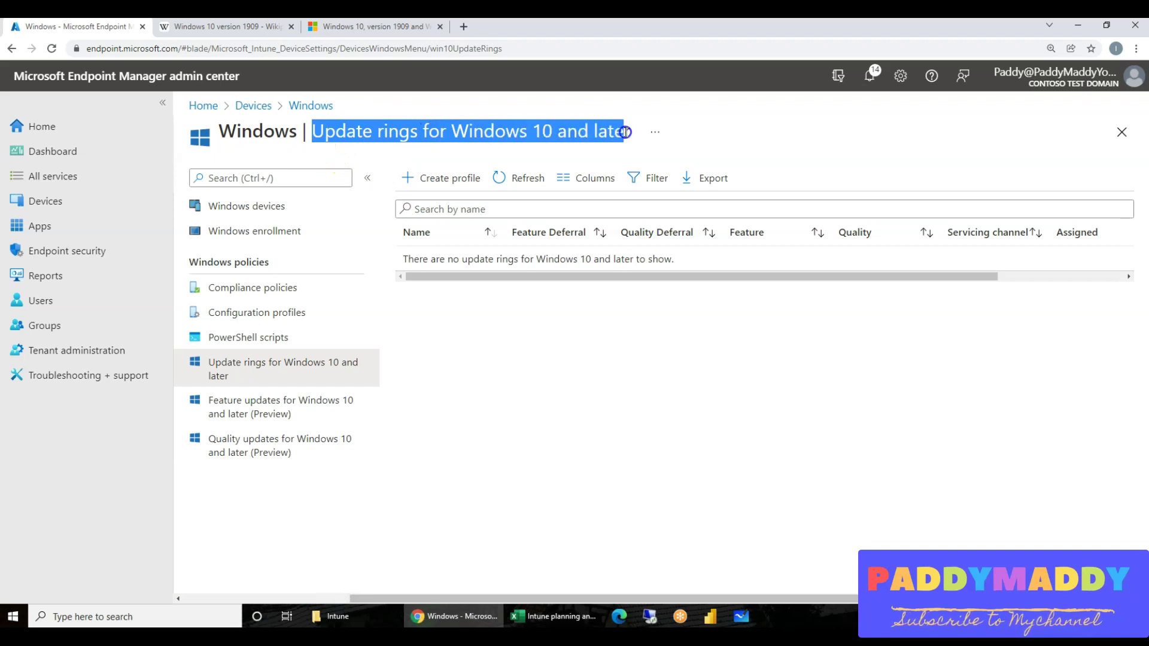
left_click(429, 178)
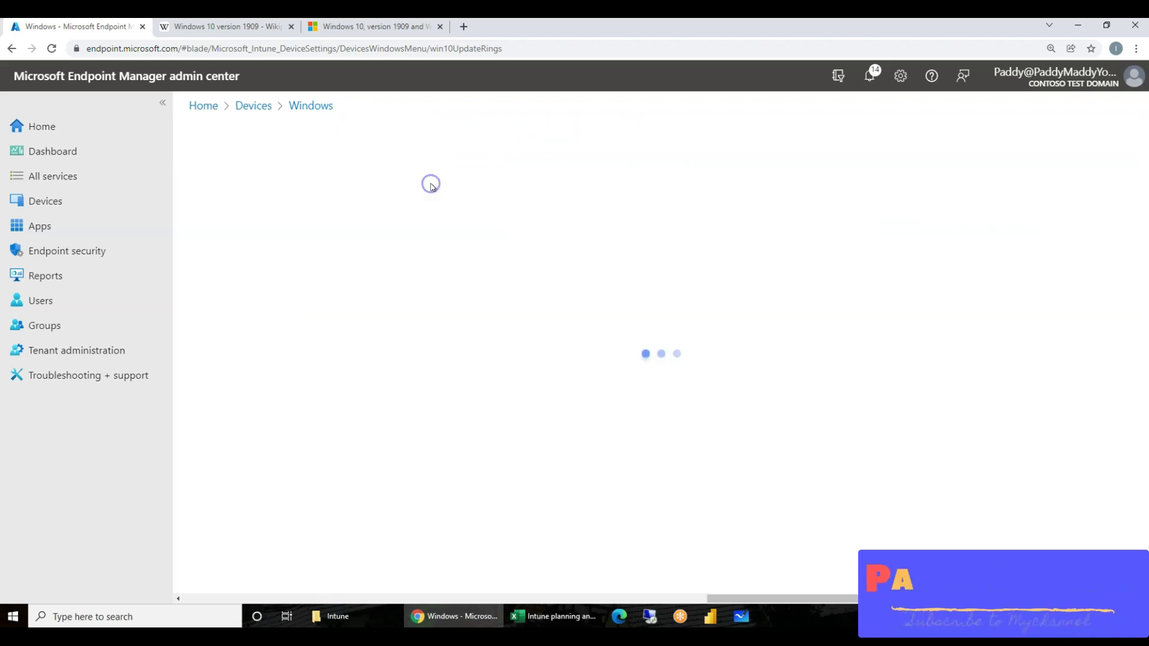
left_click(430, 219)
type("Update rings for Windows 10 and later")
left_click(300, 568)
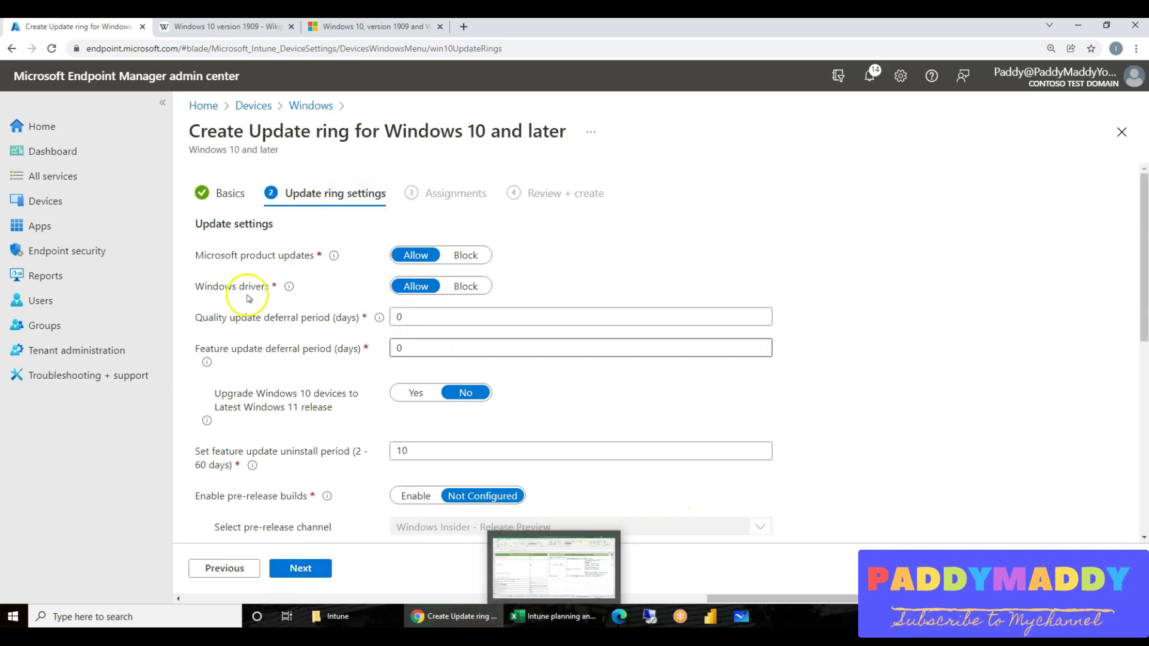
Compare the new update ring's settings with the Microsoft product updates and Windows drivers rows in the Excel plan.
scroll(295, 296, "down", 1)
scroll(295, 296, "down", 6)
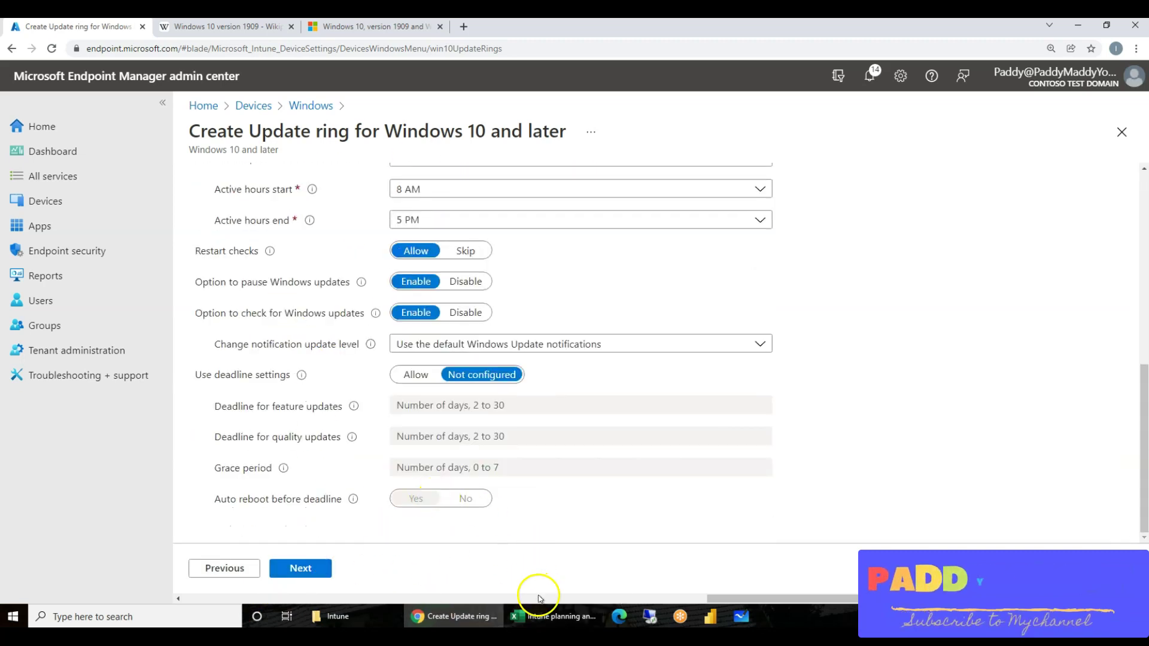
left_click(551, 616)
left_click(132, 217)
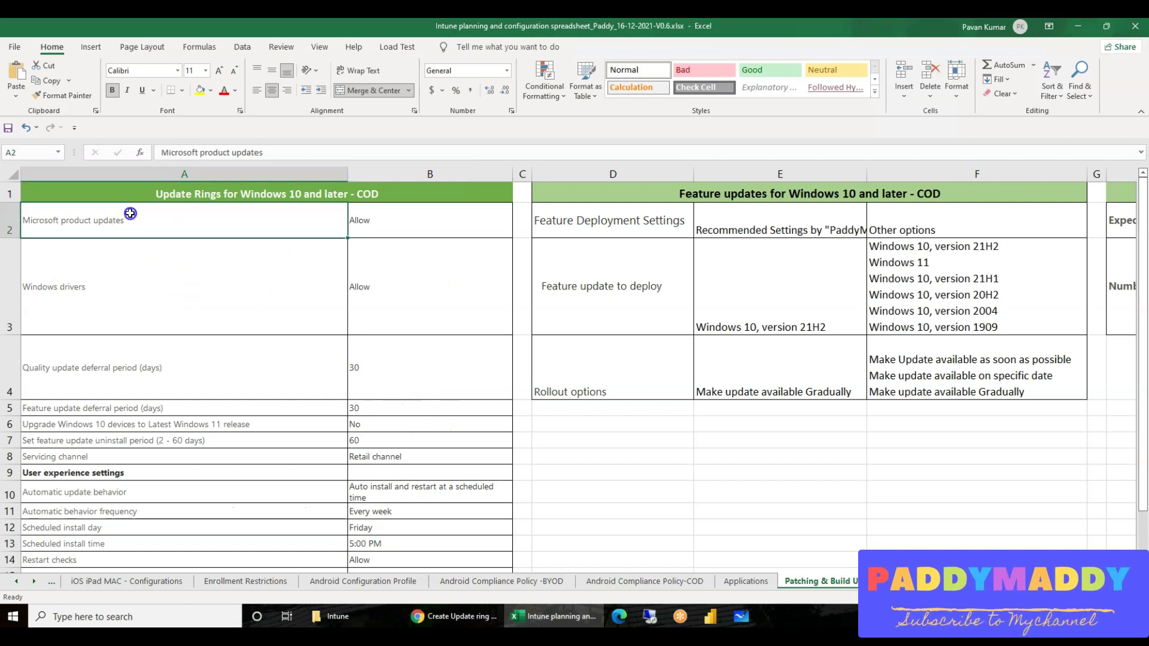
left_click(549, 622)
scroll(461, 287, "up", 8)
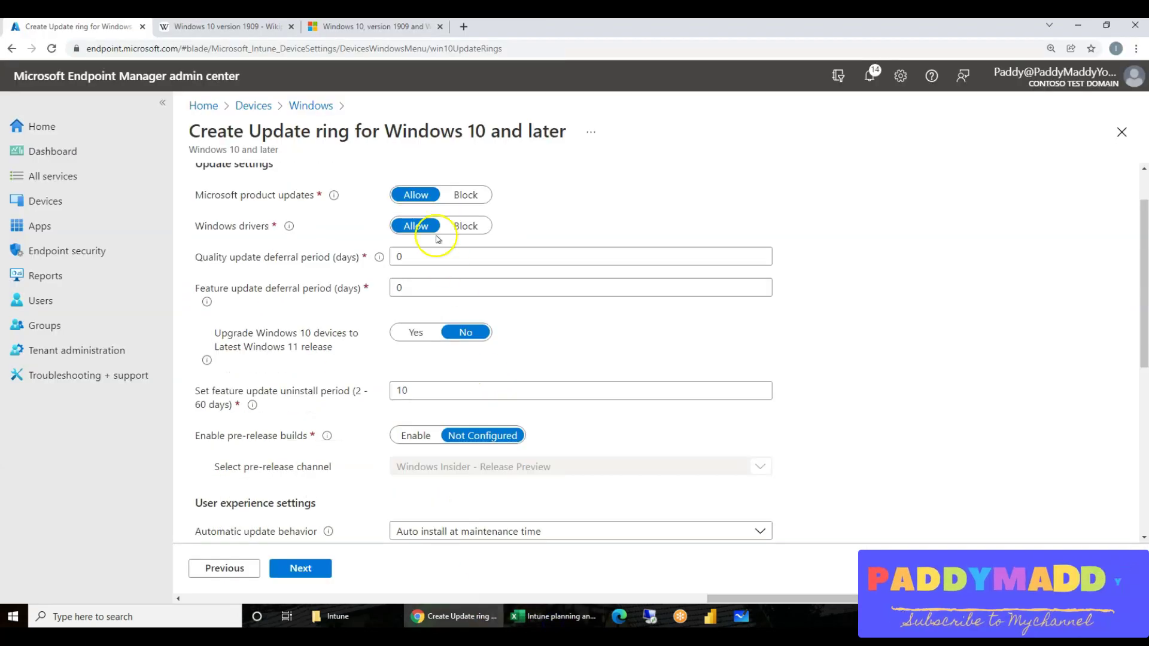
scroll(438, 263, "up", 2)
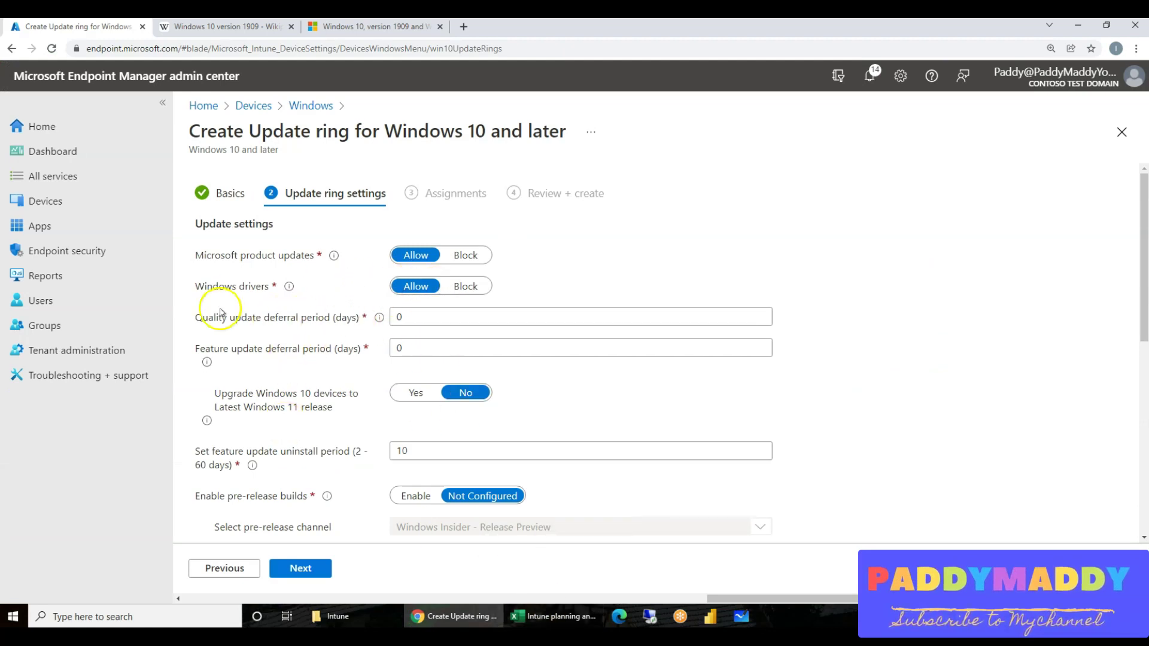
Look up the quality update deferral period in the Excel plan and set it to 30 days in the update ring.
left_click(554, 617)
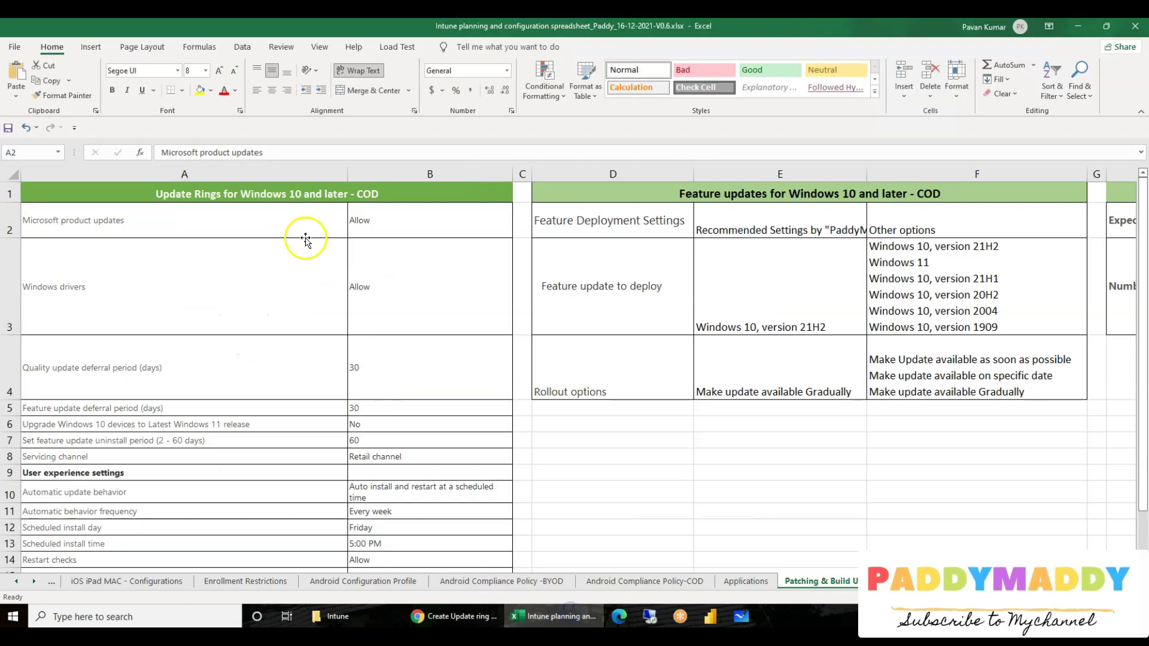
left_click(411, 377)
left_click(453, 616)
left_click(405, 318)
type("30")
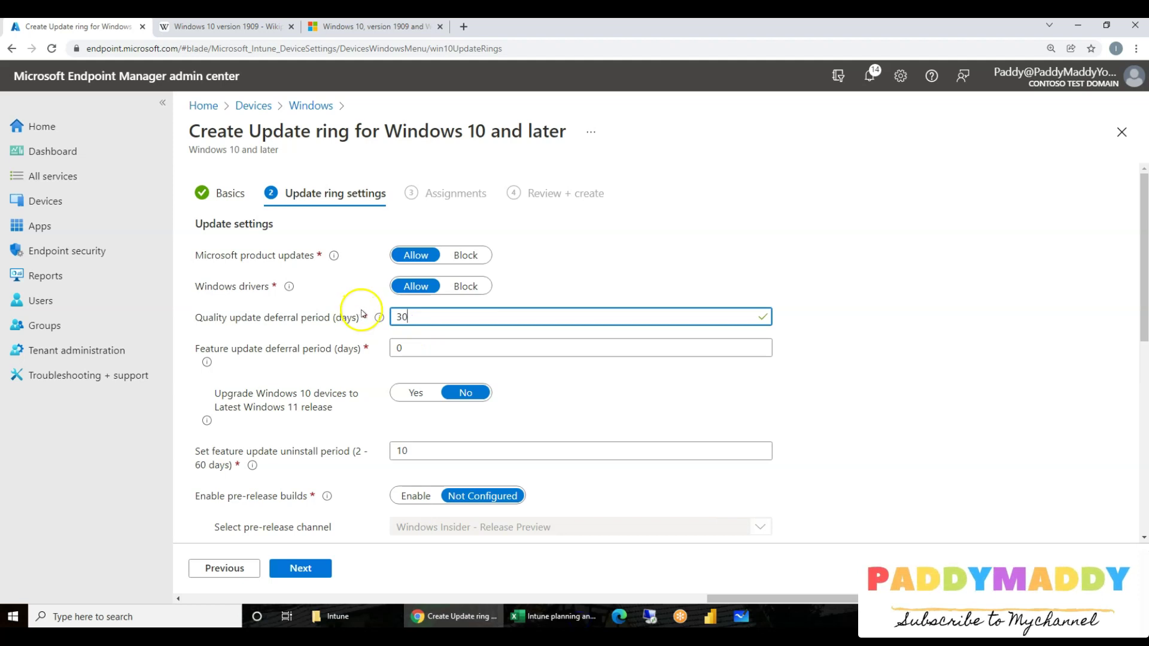
Look up the feature update deferral period in the Excel plan and set it to 30 days in the update ring.
left_click(543, 620)
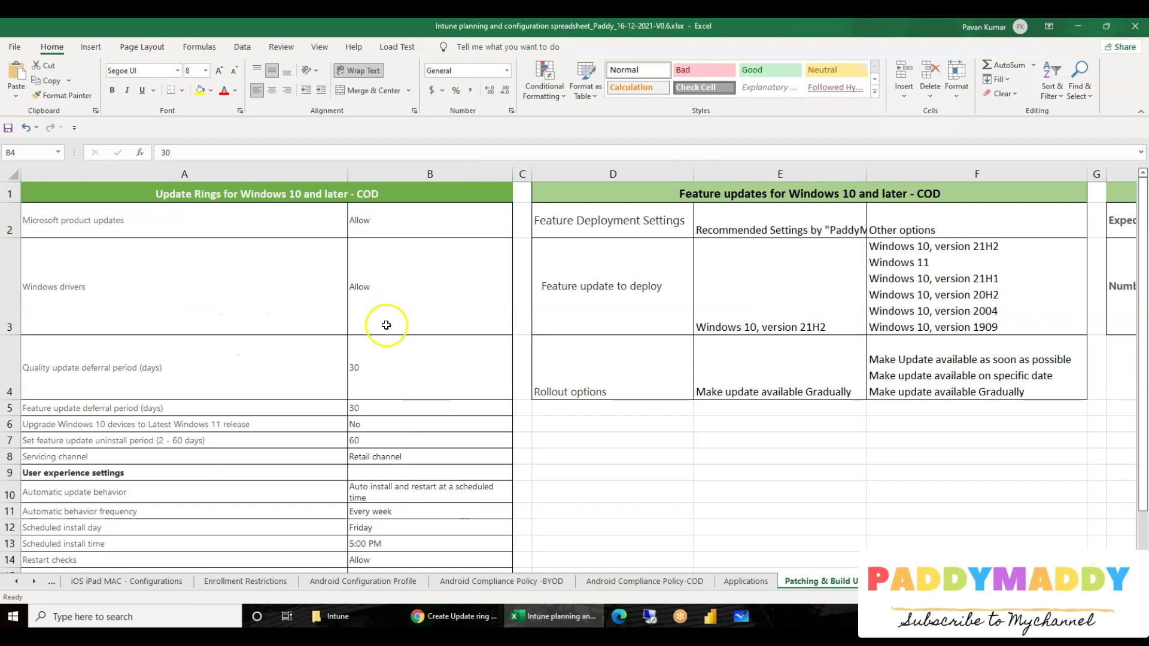
left_click(402, 409)
scroll(458, 429, "down", 2)
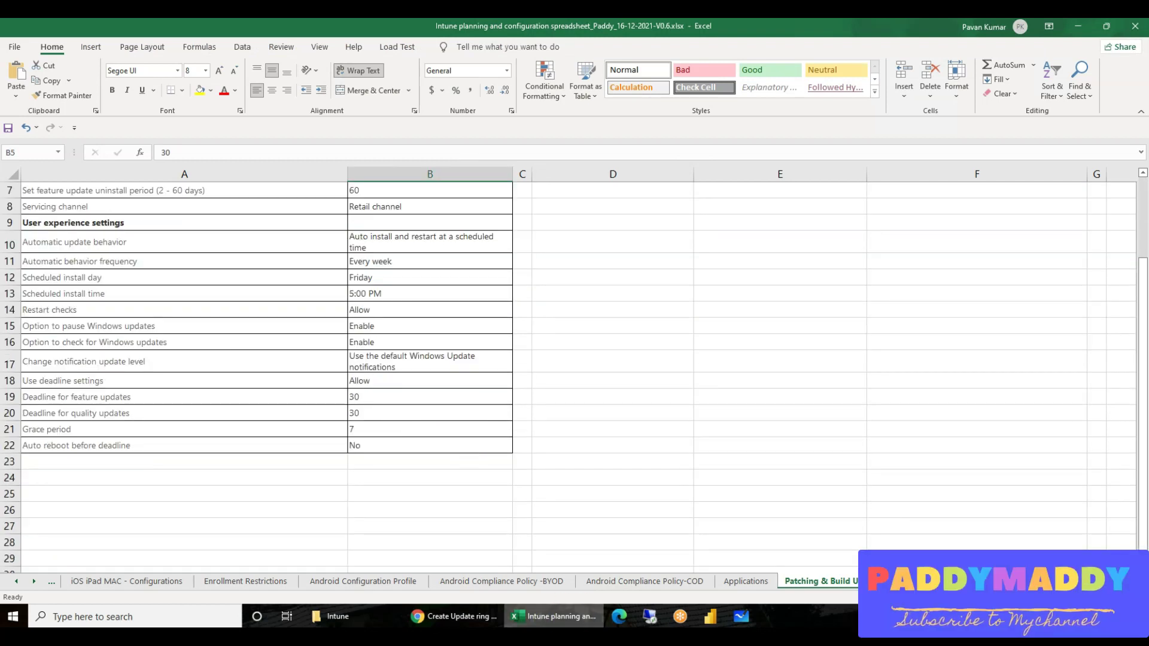
left_click(454, 617)
left_click(398, 354)
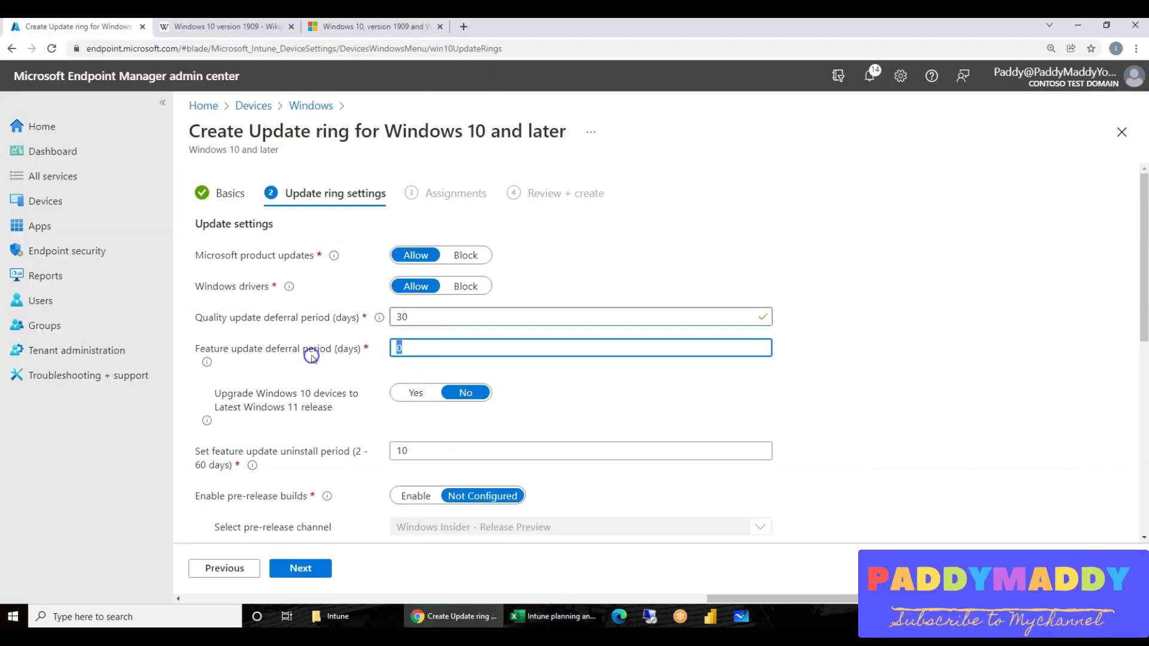
type("3")
Review the Windows 11 upgrade and uninstall period rows in the Excel plan, and set the ring's feature update uninstall period to 60 days.
scroll(475, 392, "down", 1)
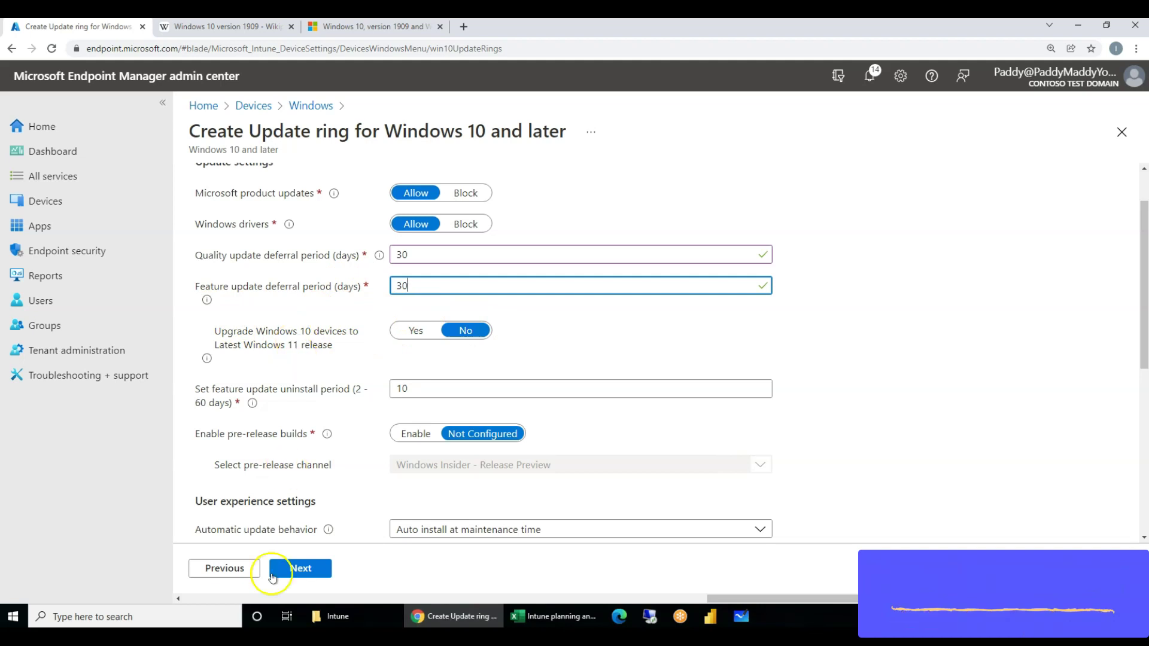
left_click(551, 616)
left_click(422, 223)
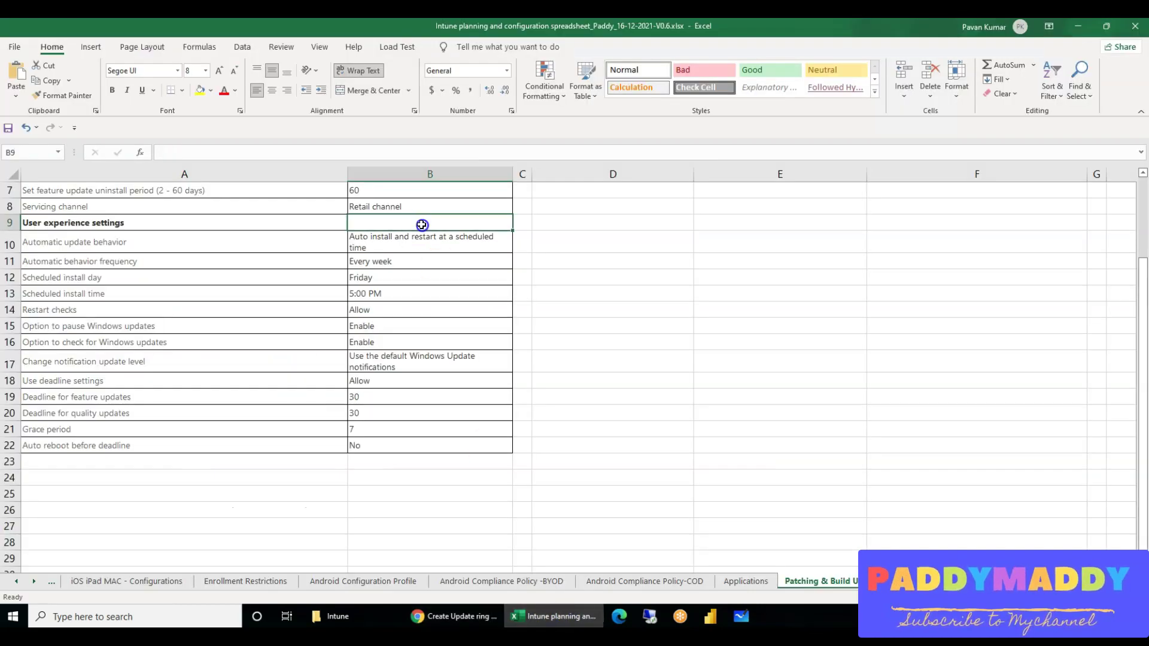
scroll(233, 284, "up", 1)
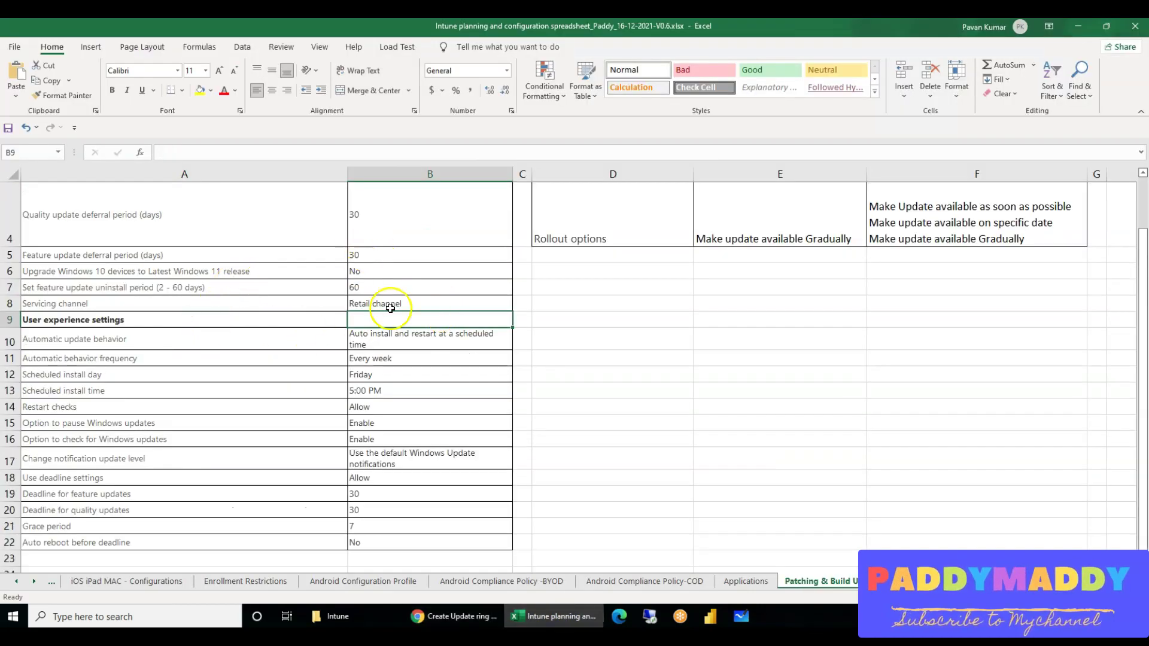
scroll(395, 311, "up", 1)
left_click_drag(105, 284, 444, 422)
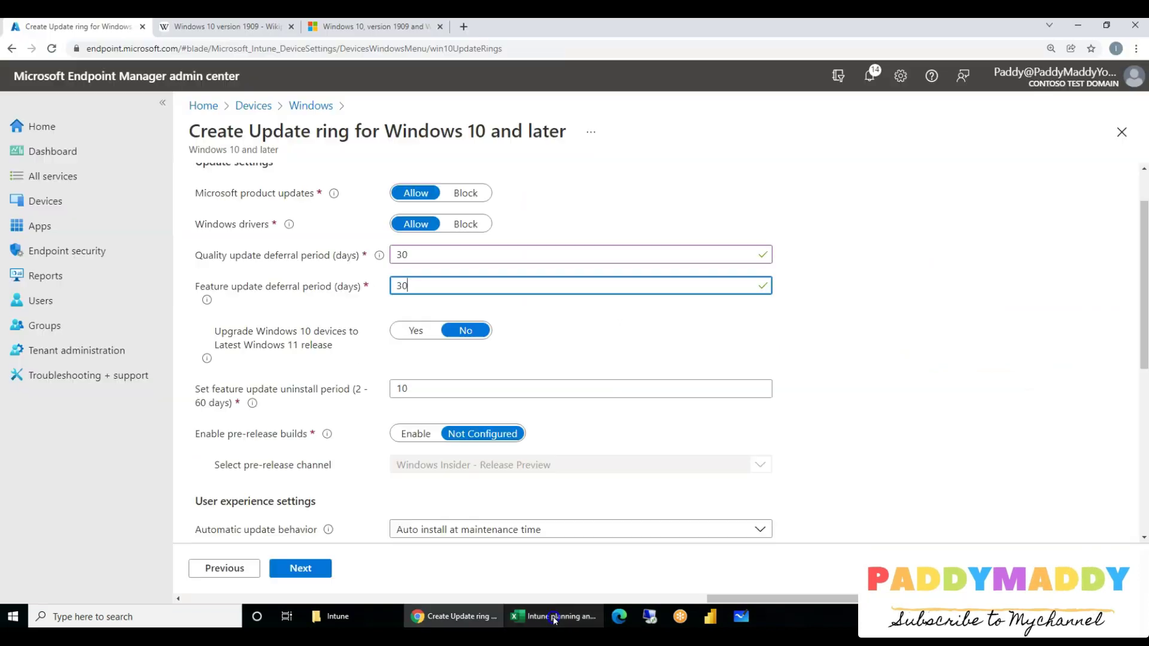
left_click(460, 616)
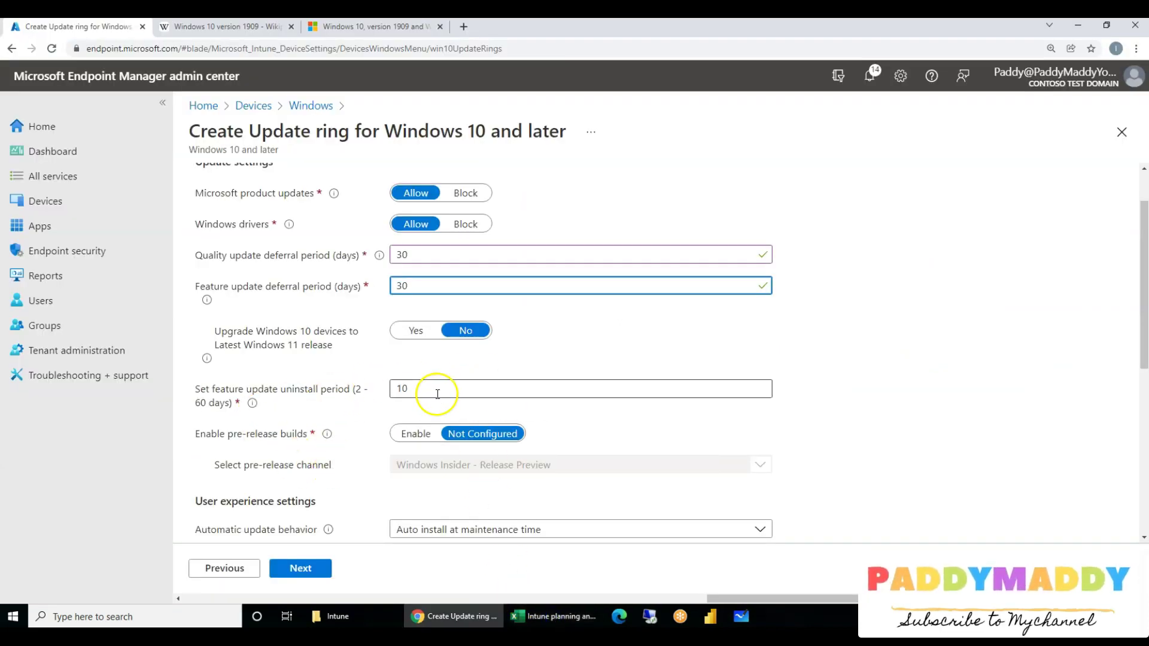
left_click(540, 616)
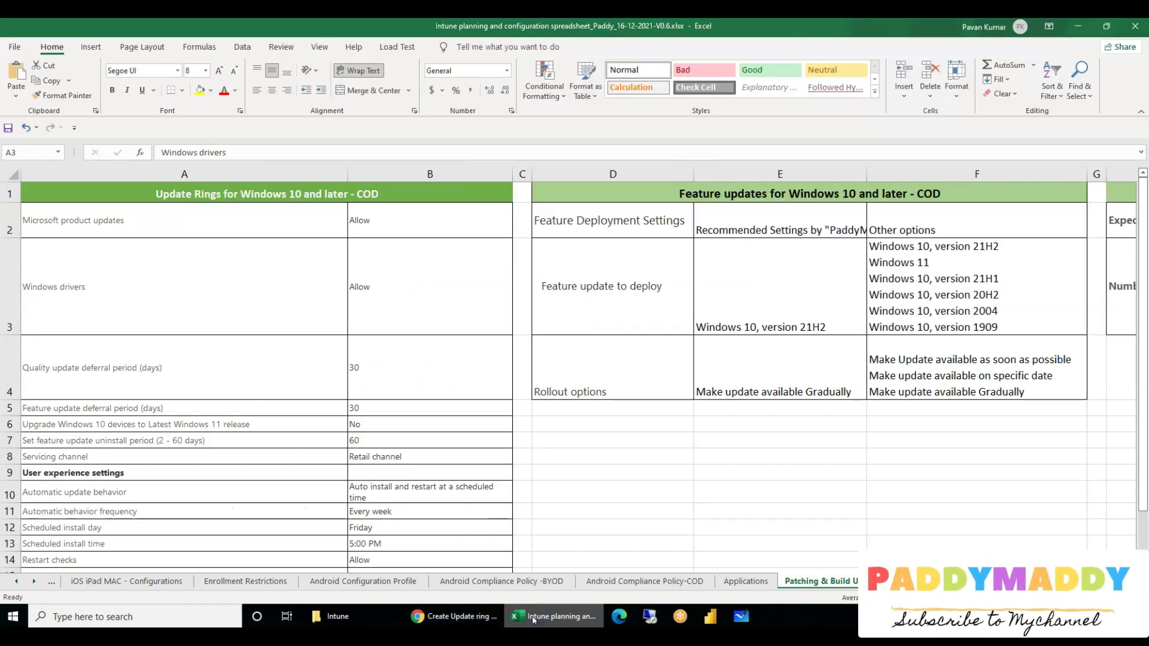
left_click(456, 616)
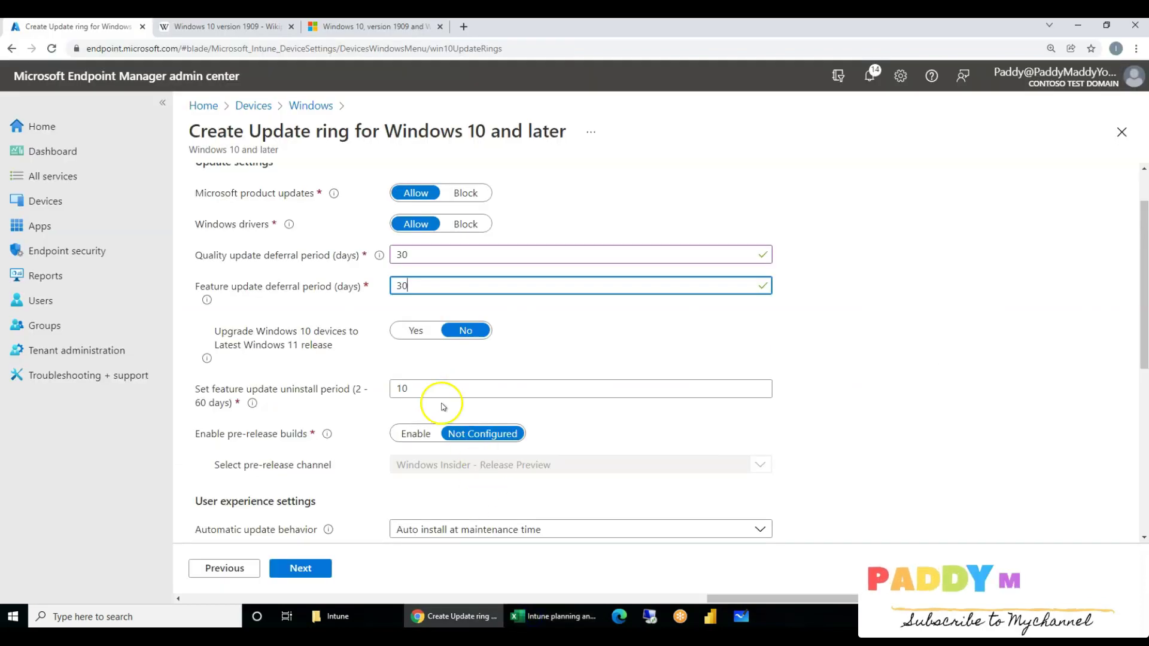
left_click_drag(439, 391, 337, 389)
type("6")
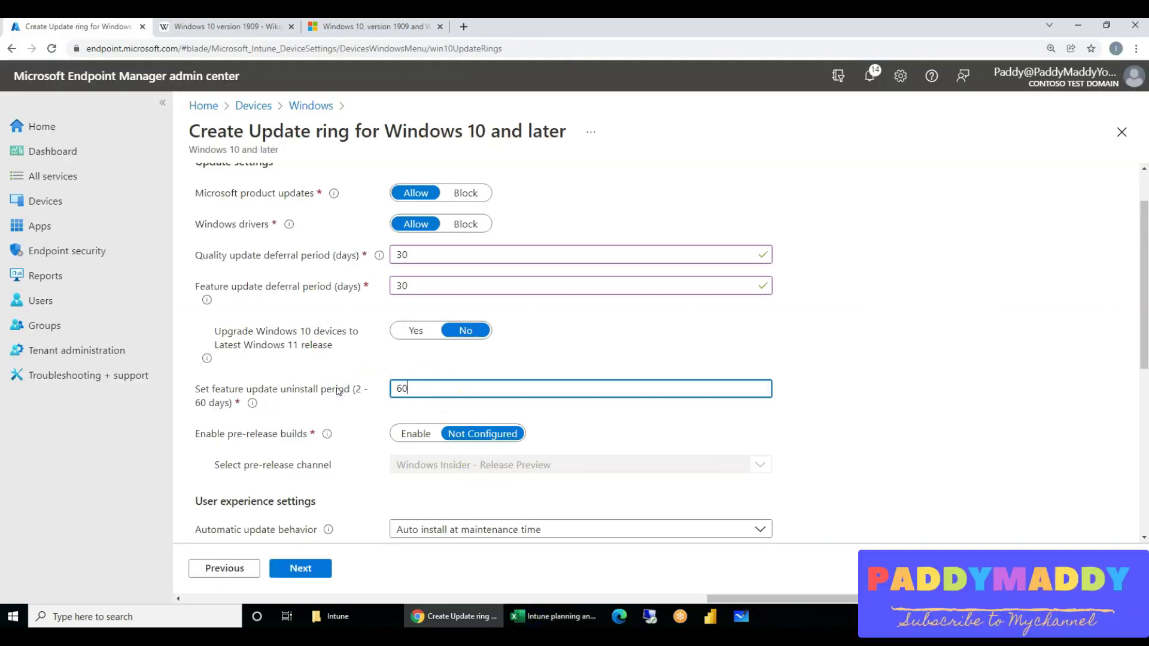
type("0")
Check the plan's deferral and uninstall period rows in Excel against the update ring's pre-release build and user experience settings.
scroll(338, 392, "down", 2)
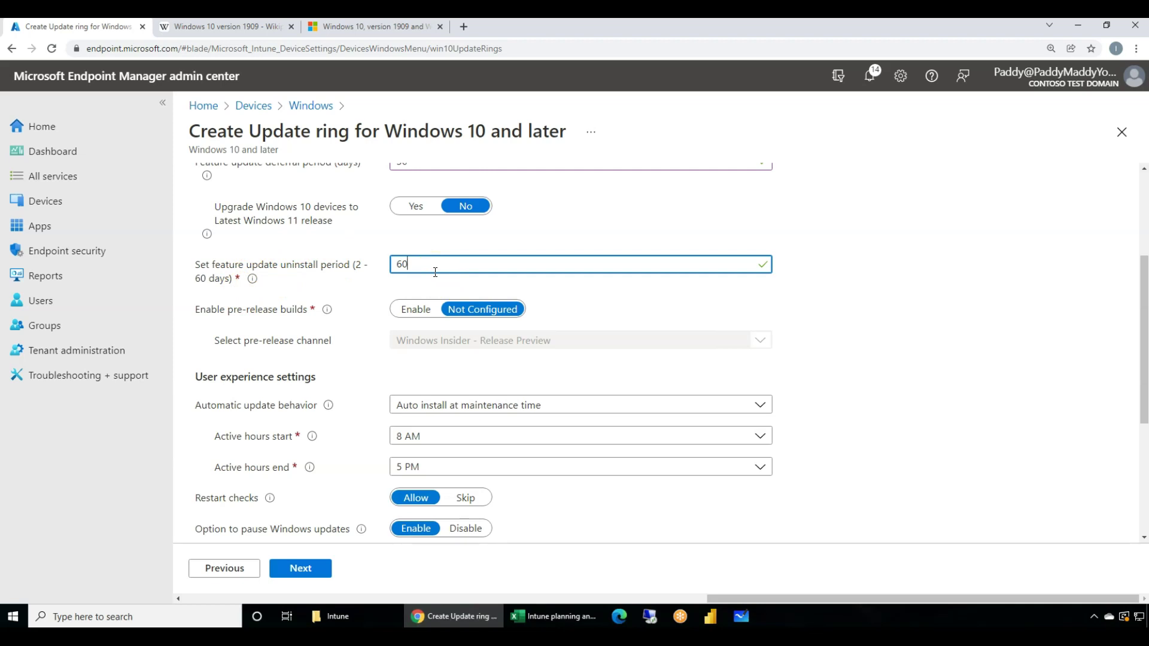
left_click(546, 613)
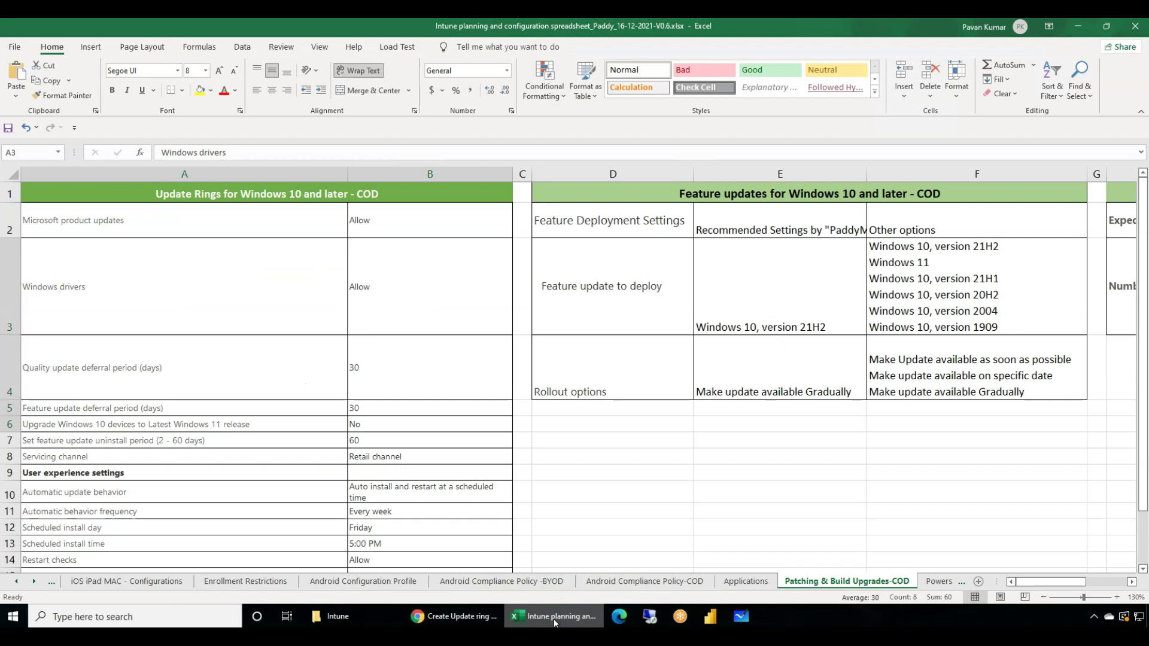
left_click(410, 393)
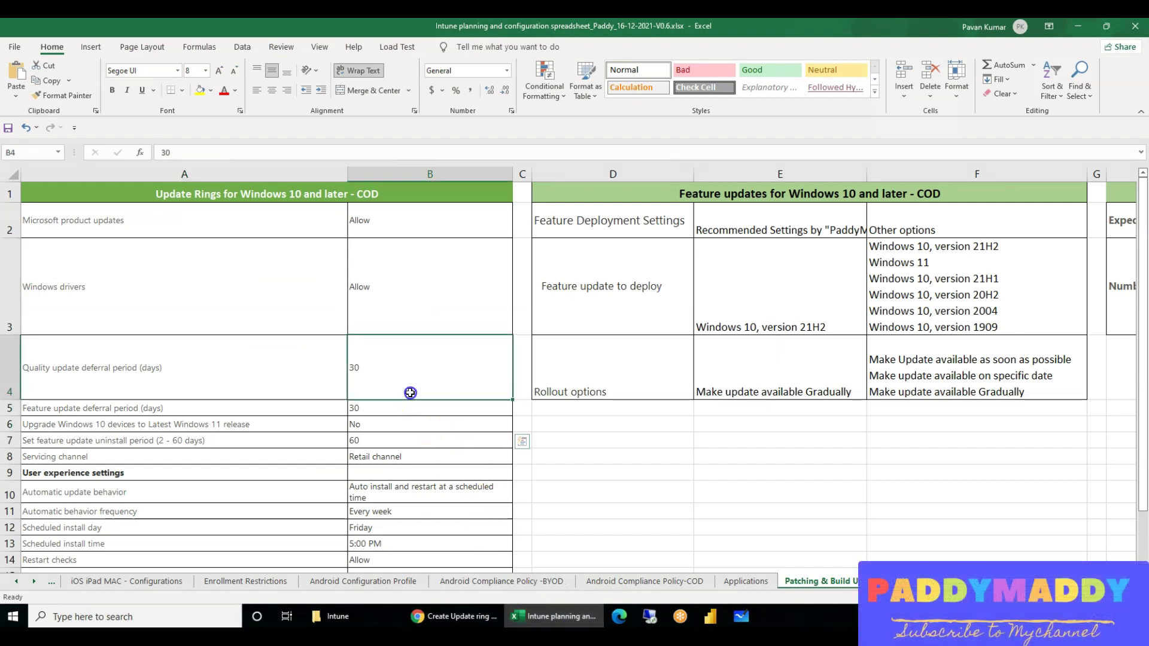
left_click(415, 437)
scroll(452, 422, "down", 1)
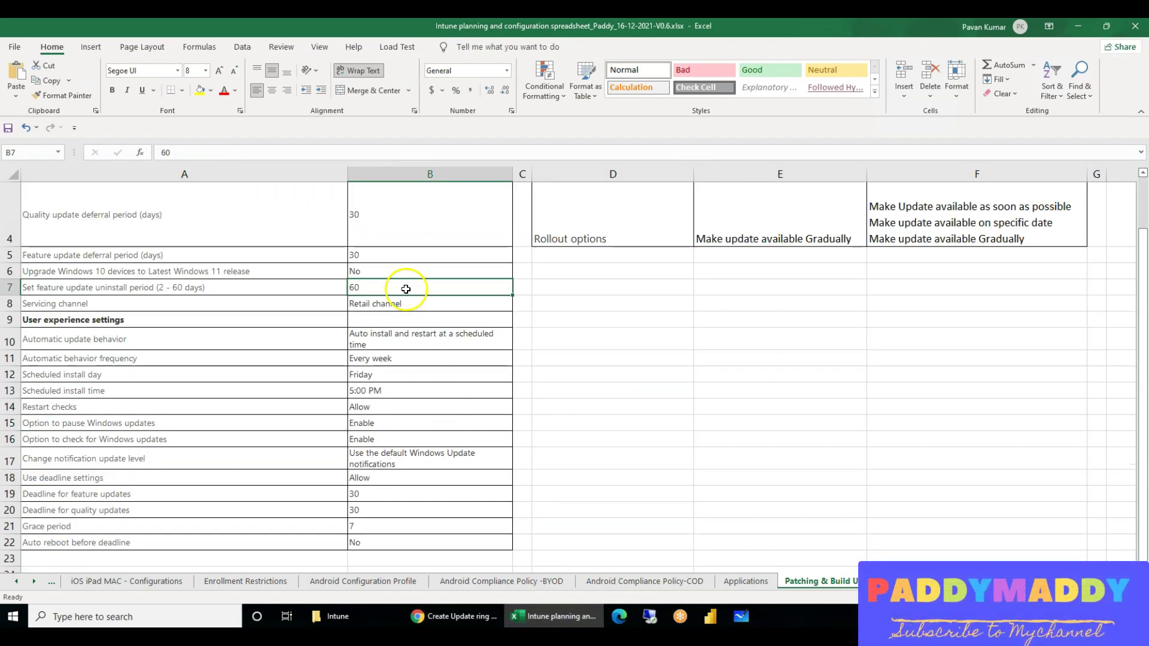
left_click(373, 289)
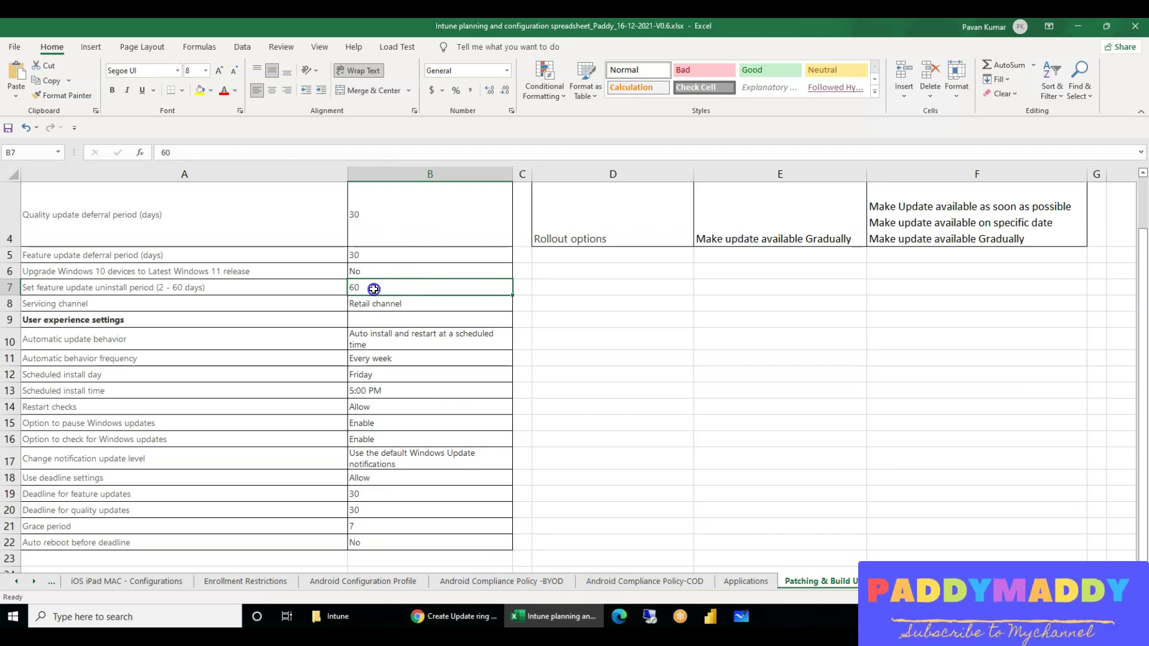
left_click(567, 614)
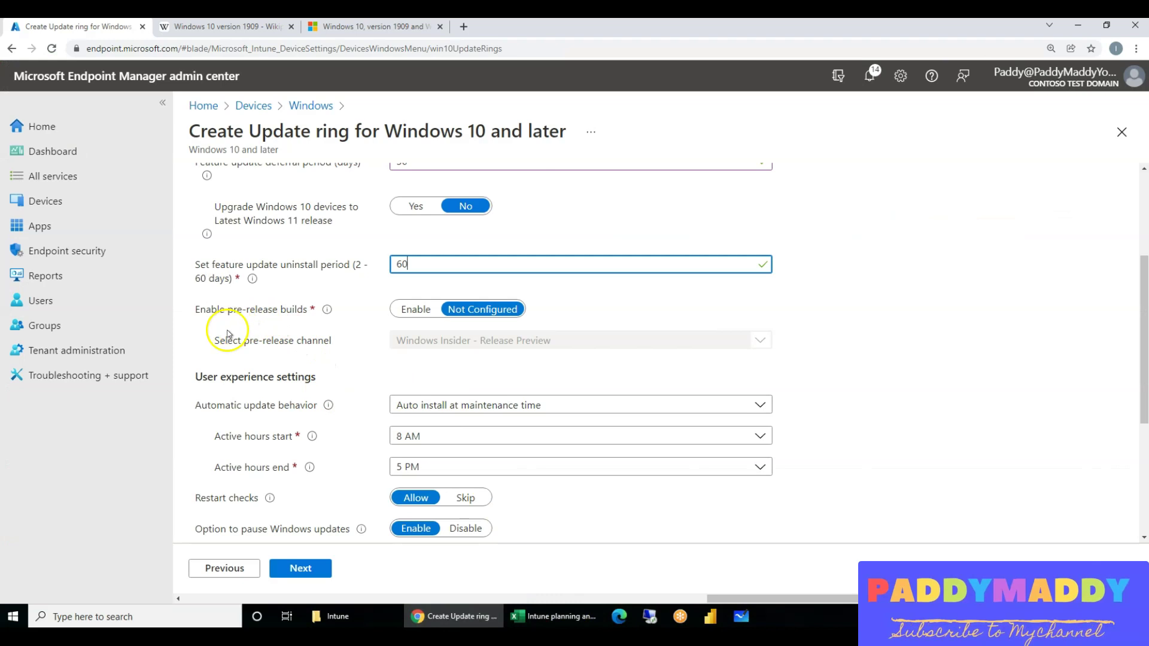
scroll(282, 356, "down", 1)
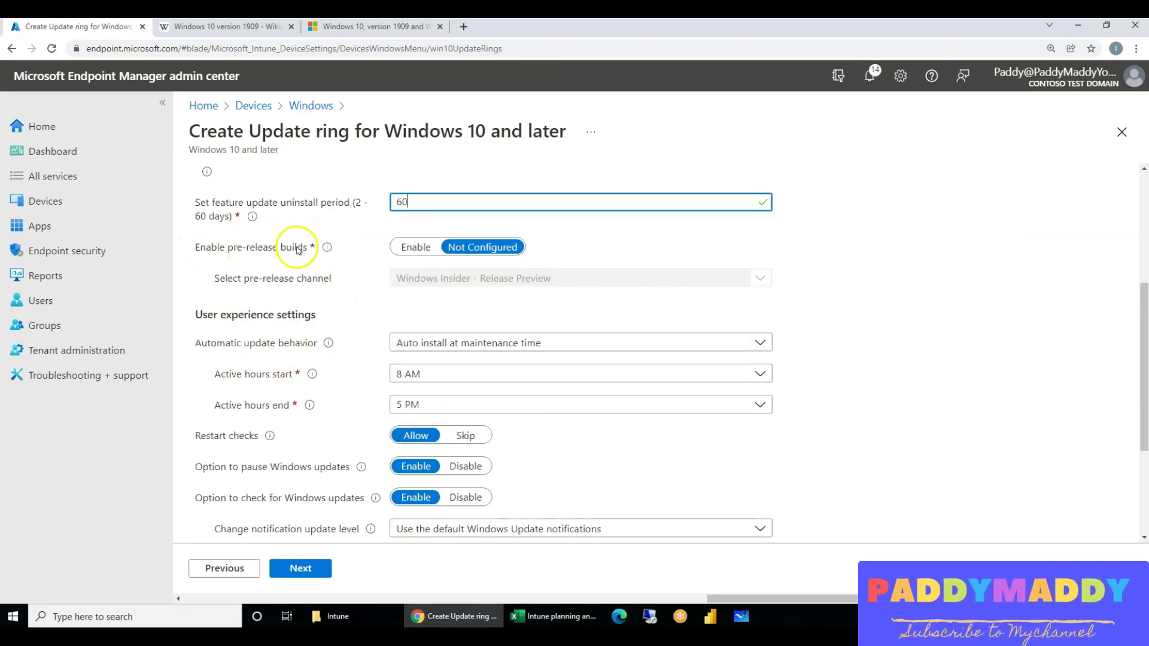
scroll(221, 341, "down", 1)
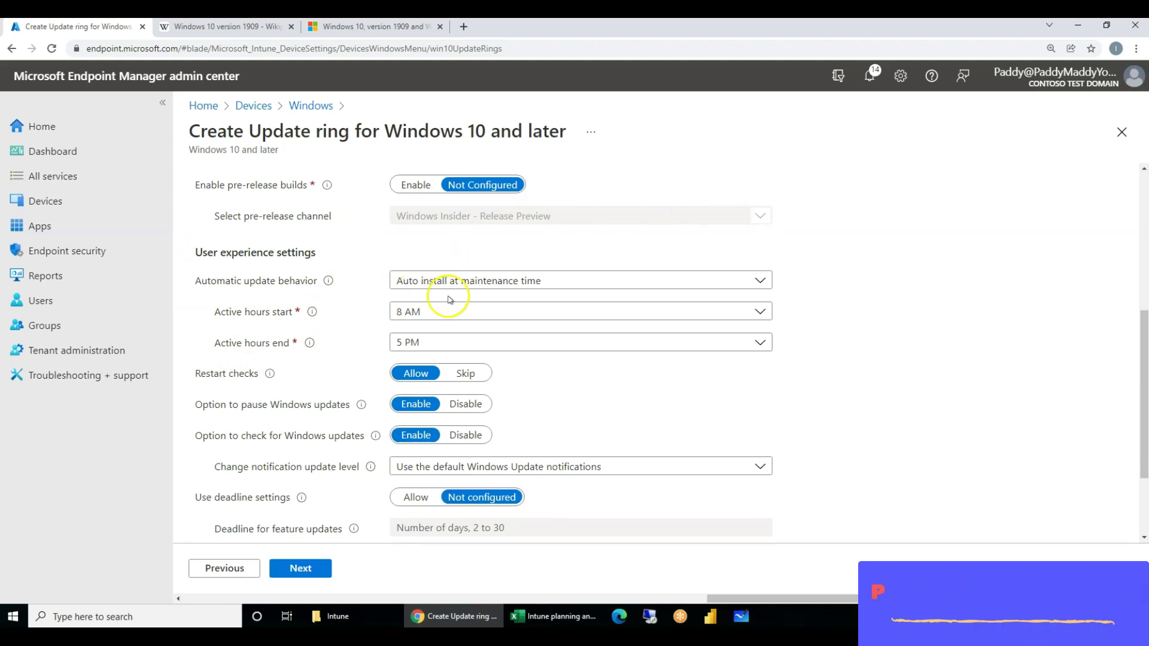
In the Excel plan, highlight the Servicing channel row (A8:B8) in yellow.
left_click(556, 616)
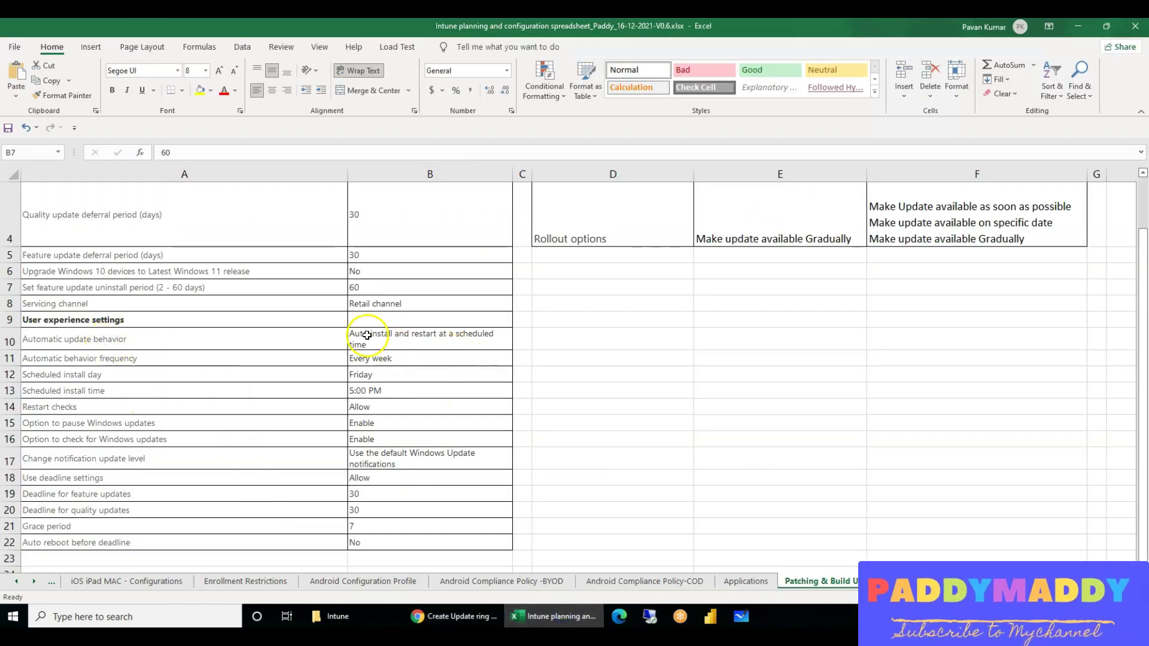
left_click_drag(389, 303, 62, 299)
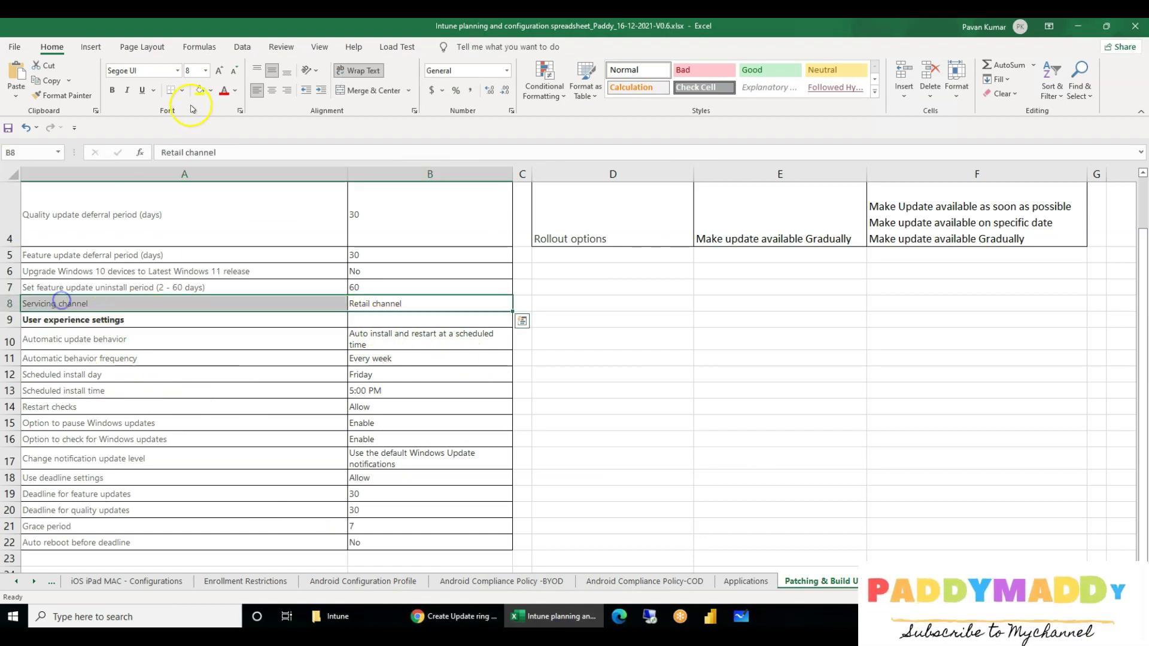
left_click(200, 90)
Following the Excel plan, set the update ring's automatic update behavior to "Auto install and restart at a scheduled time" in Endpoint Manager.
left_click(90, 329)
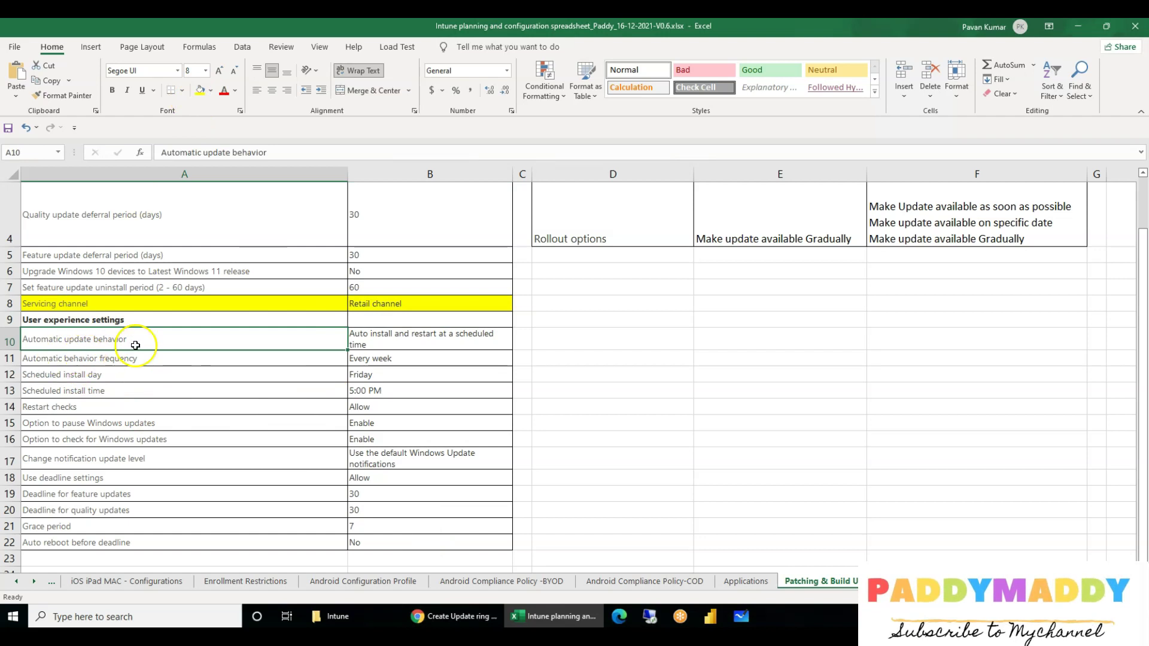
left_click(378, 349)
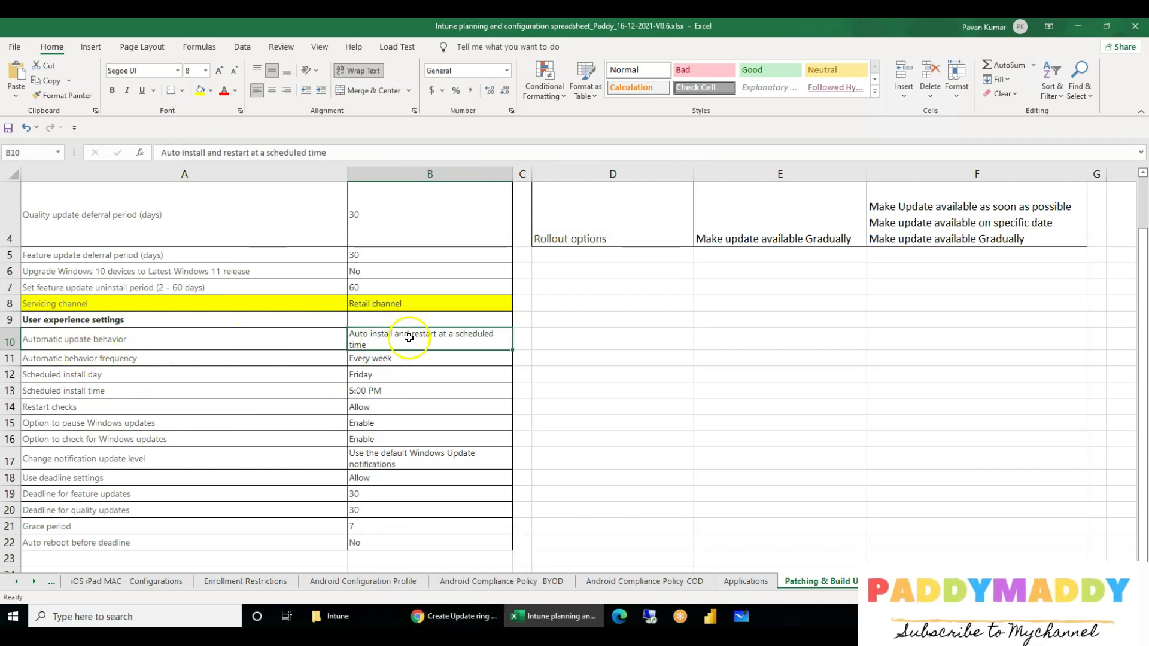
left_click(541, 617)
left_click(449, 280)
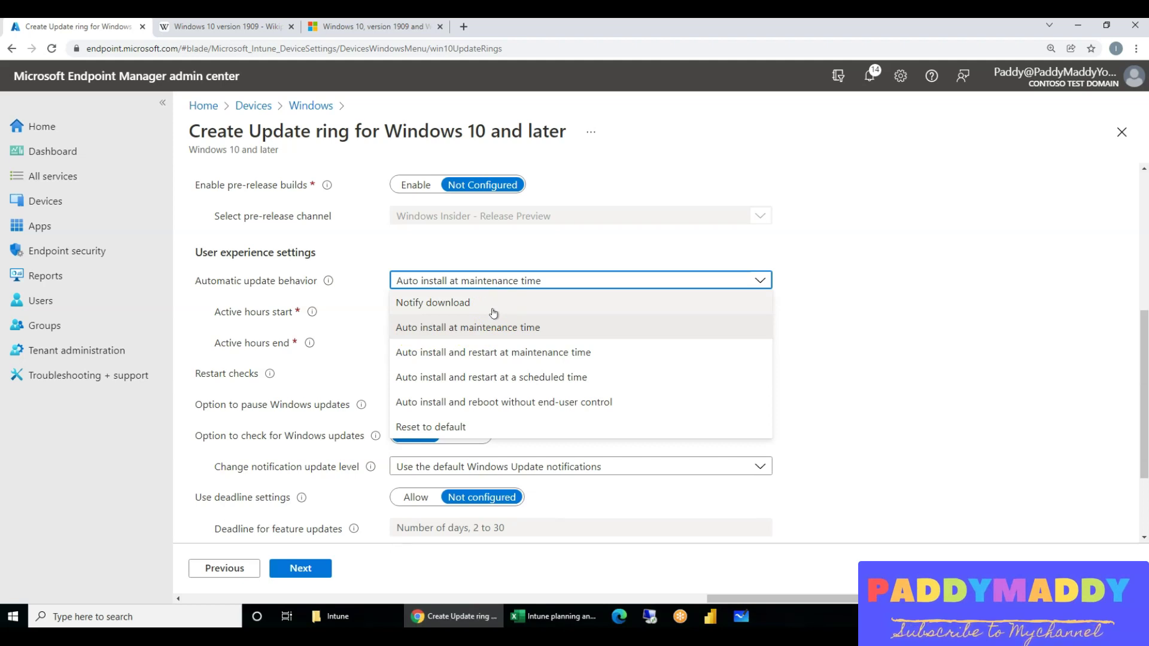
left_click(509, 377)
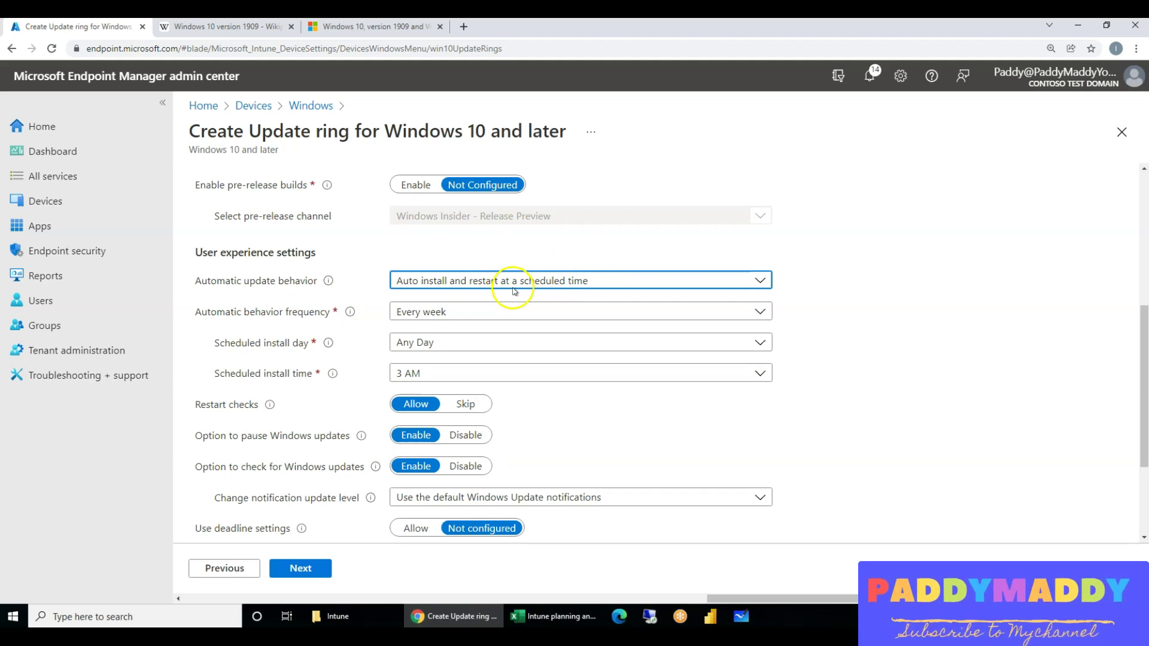
Following the Excel plan's schedule rows, set the update ring's scheduled install day to Friday and scheduled install time to 5 PM in Endpoint Manager.
left_click(578, 617)
left_click(402, 336)
left_click(398, 359)
left_click(399, 377)
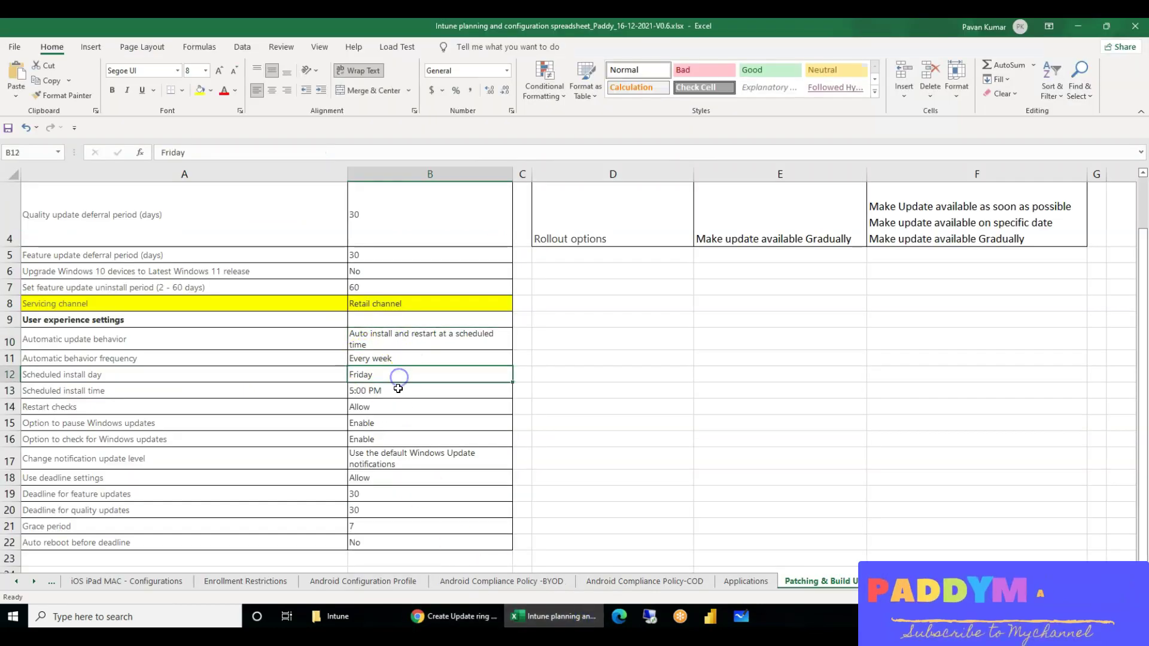
left_click(549, 617)
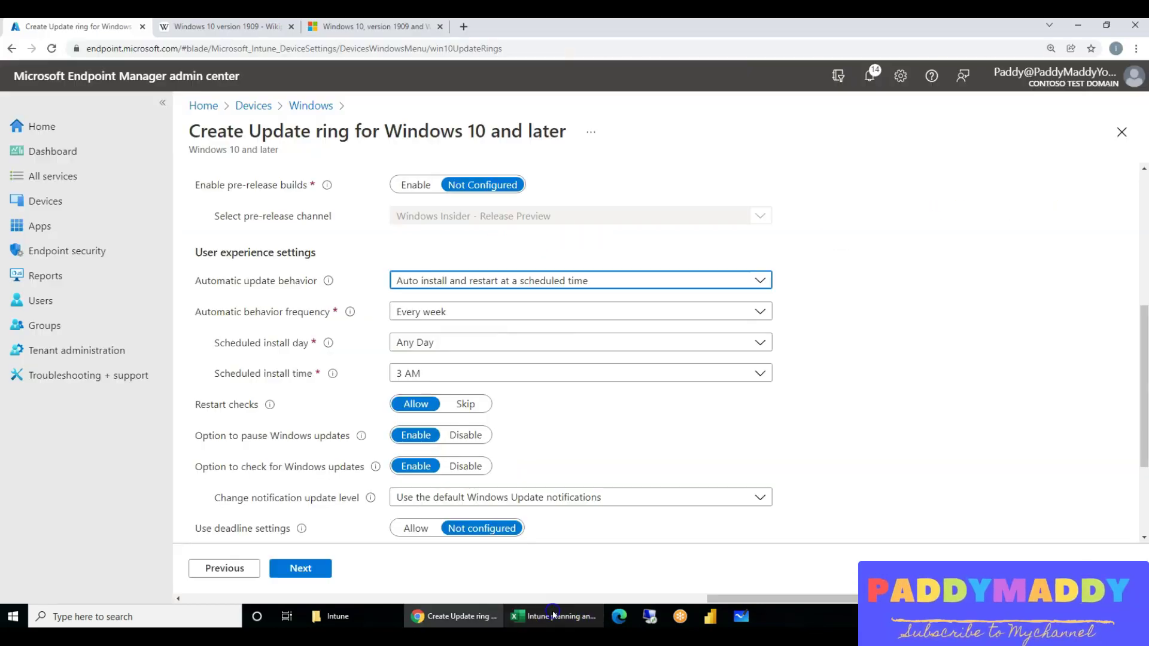
left_click(453, 347)
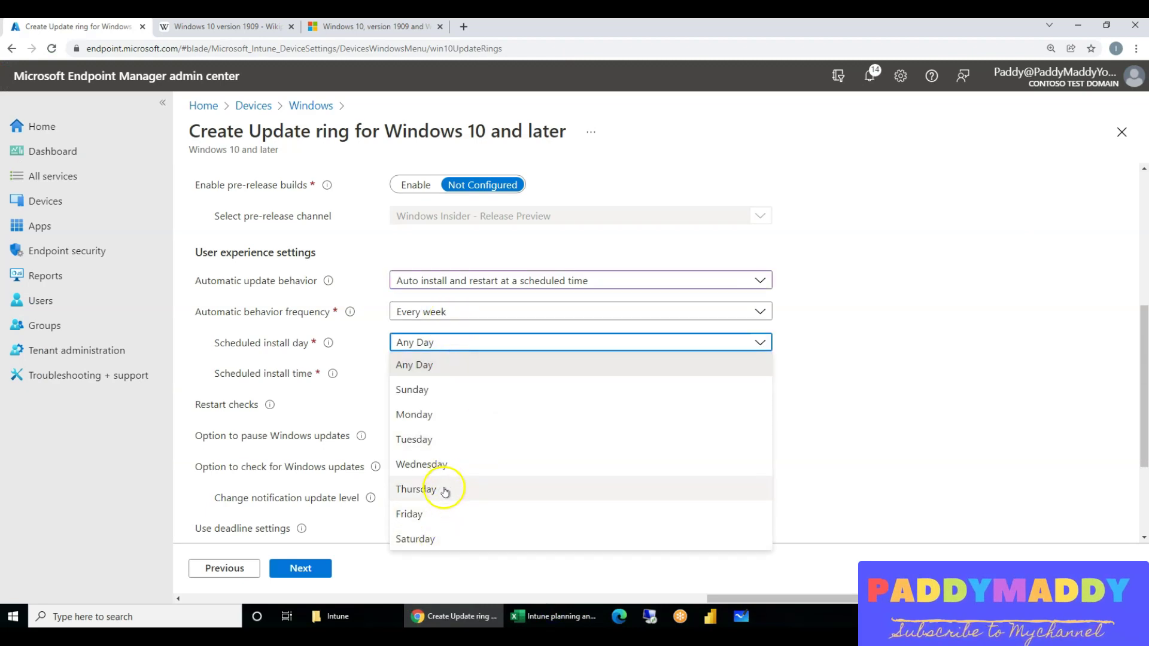
left_click(441, 514)
left_click(449, 372)
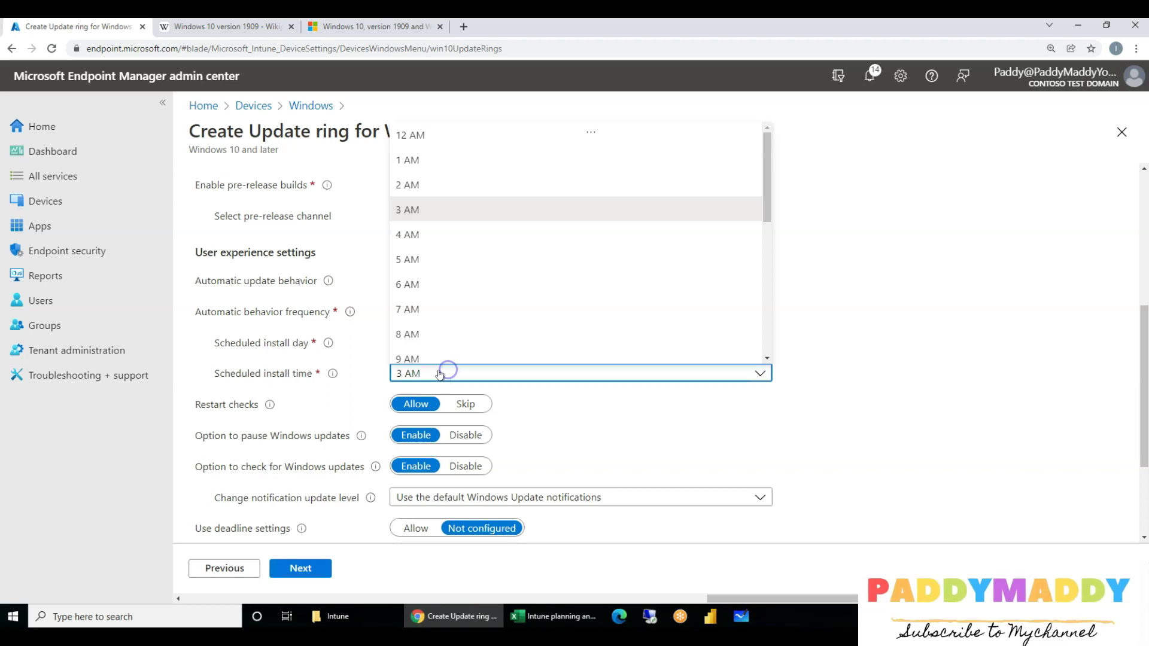
scroll(422, 264, "down", 2)
scroll(438, 281, "down", 5)
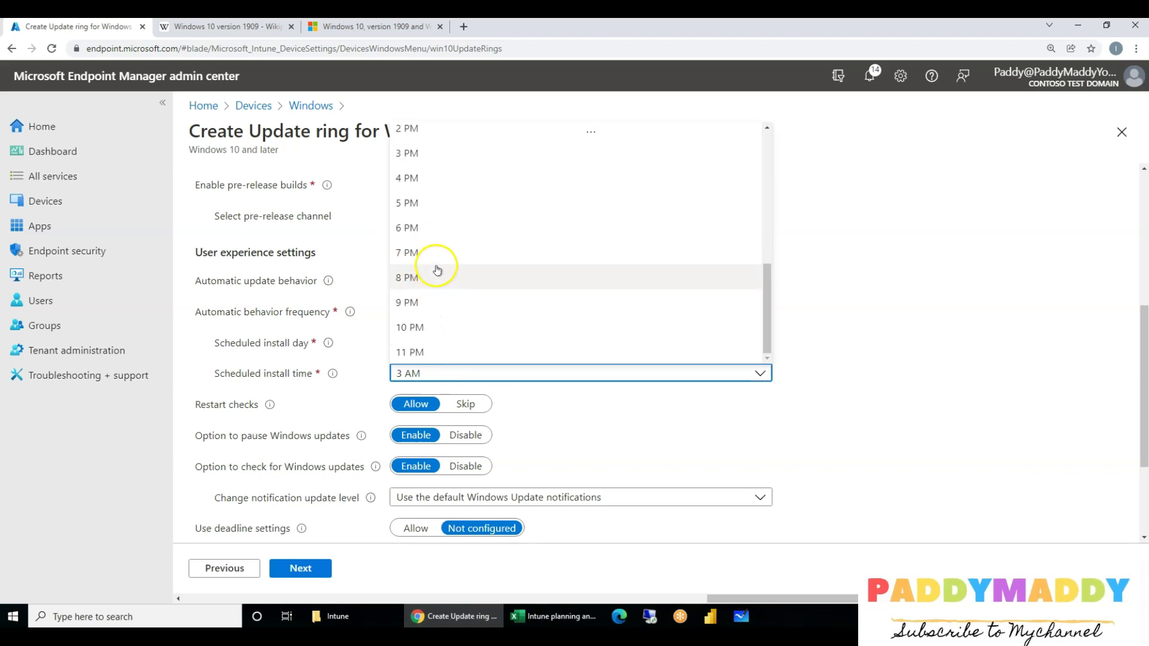
left_click(431, 197)
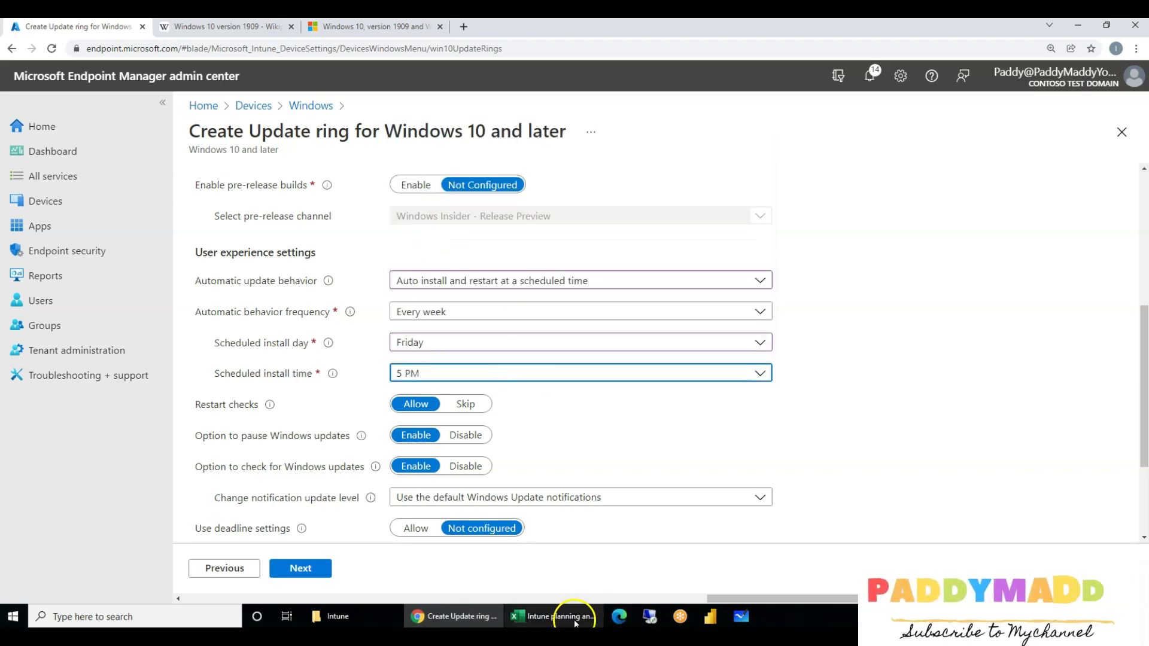
Check the Restart checks row in the Excel plan against the update ring's restart checks setting and its help text.
left_click(553, 616)
left_click(382, 401)
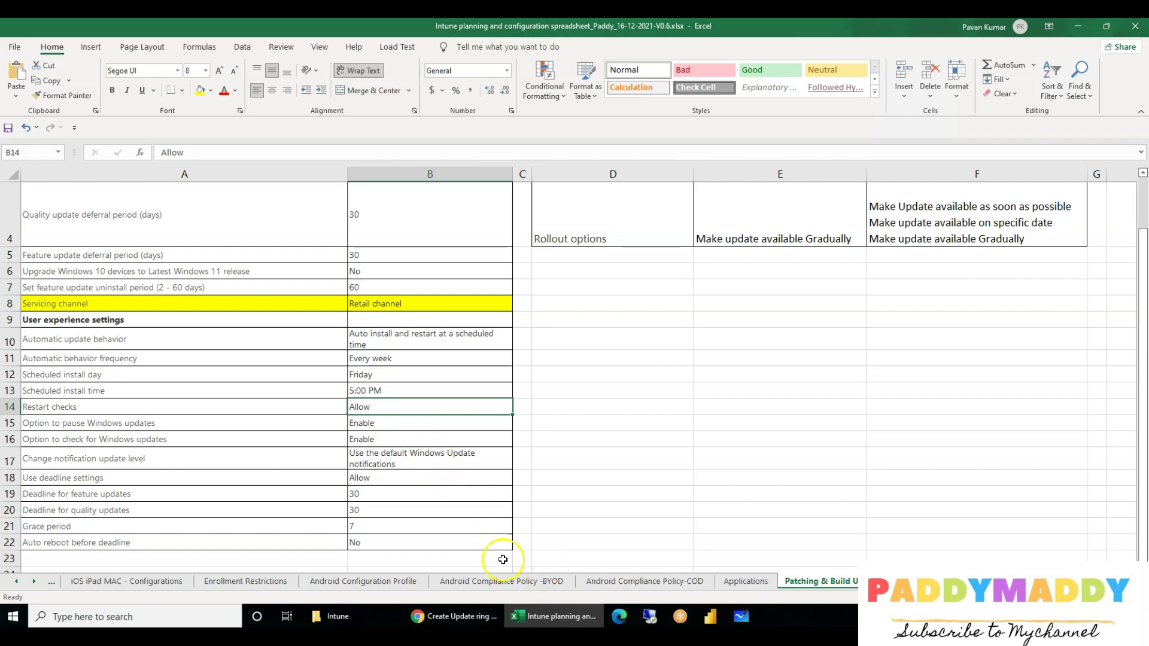
left_click(60, 414)
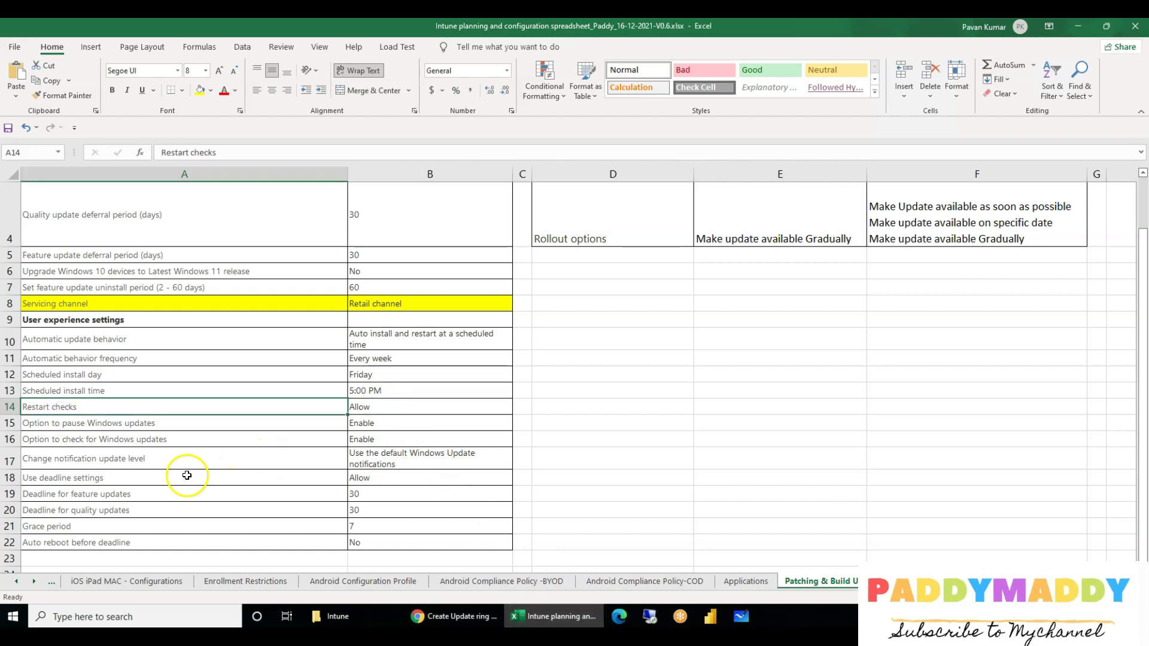
scroll(184, 474, "up", 1, "ctrl")
scroll(184, 473, "up", 2, "ctrl")
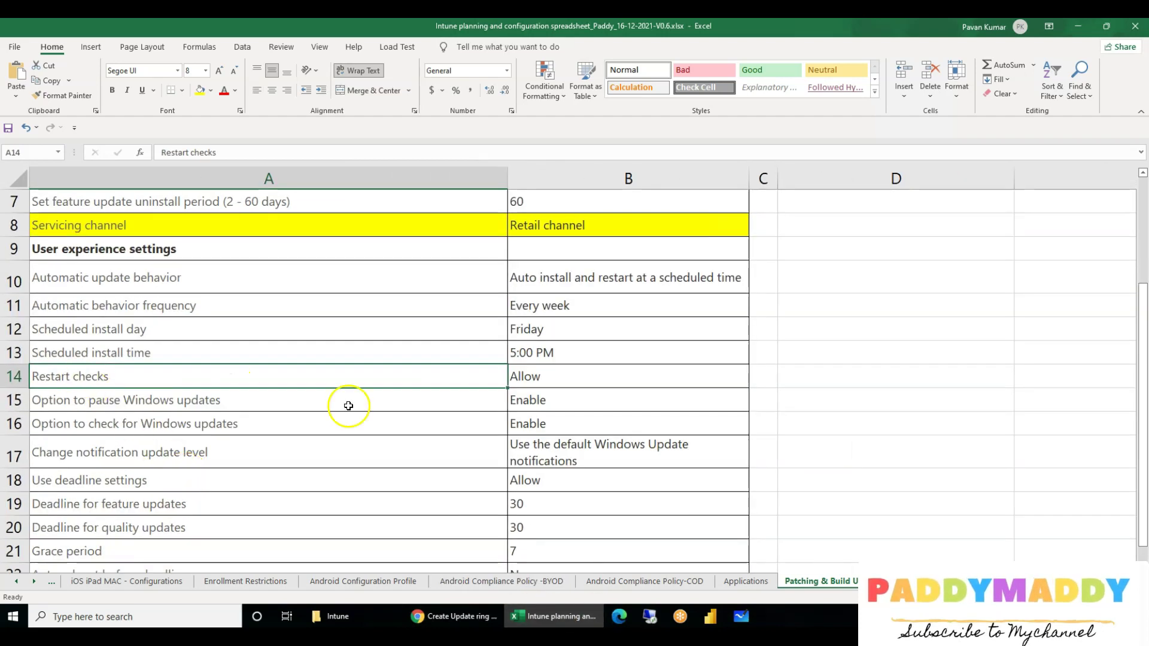
left_click(552, 613)
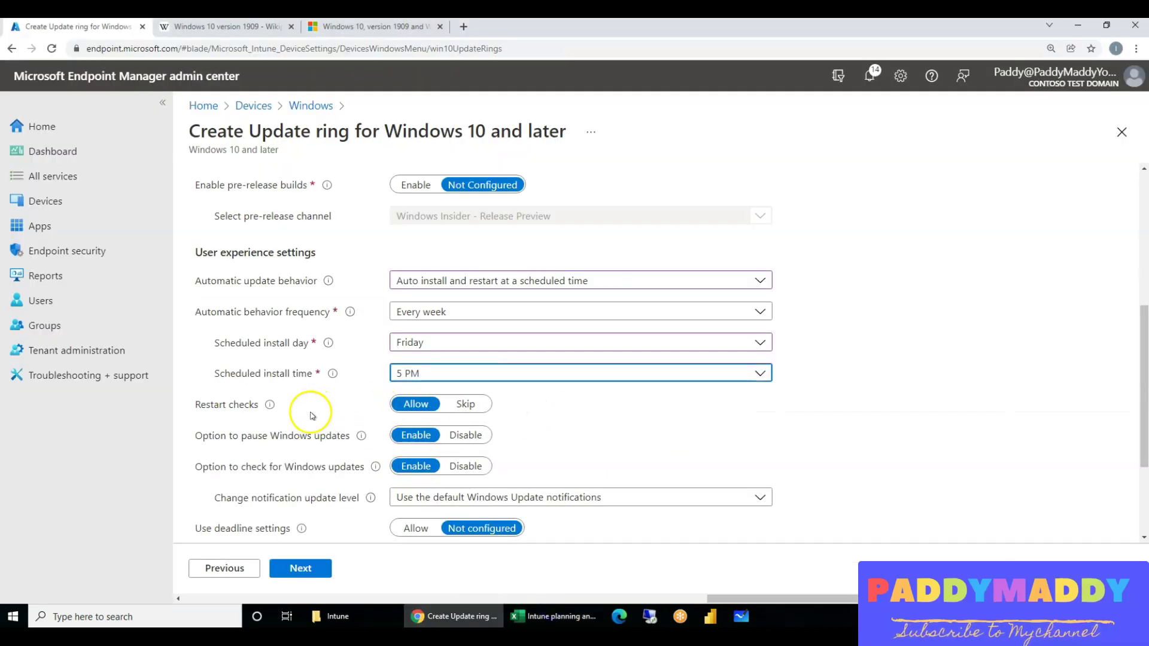
mouse_move(267, 409)
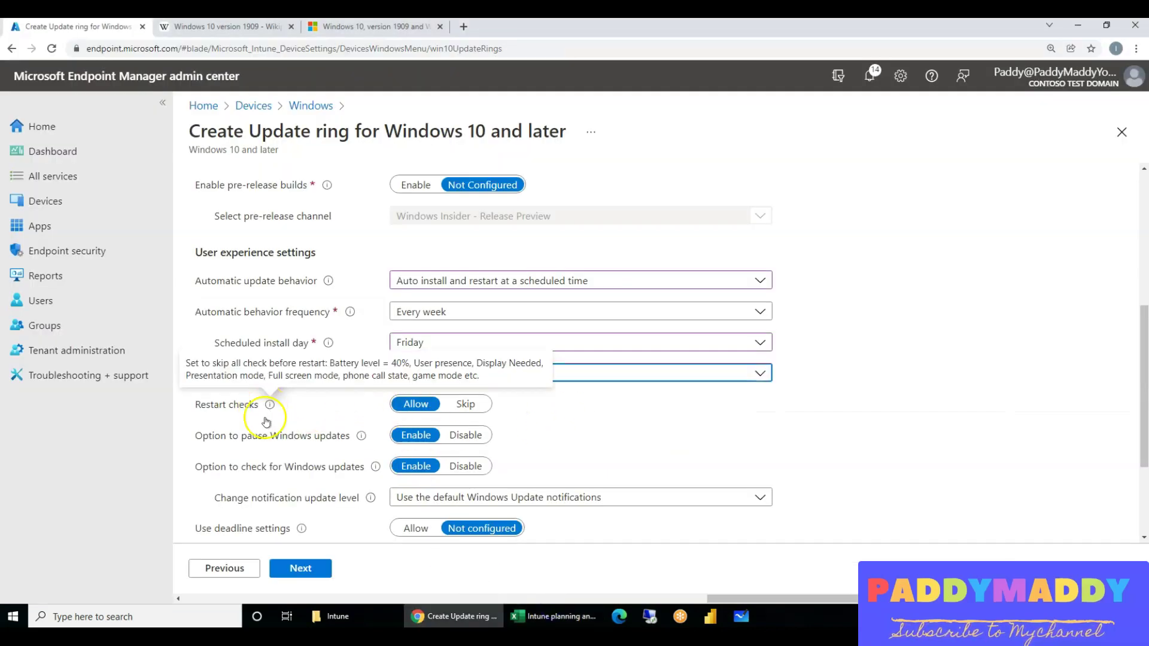
scroll(601, 465, "down", 1)
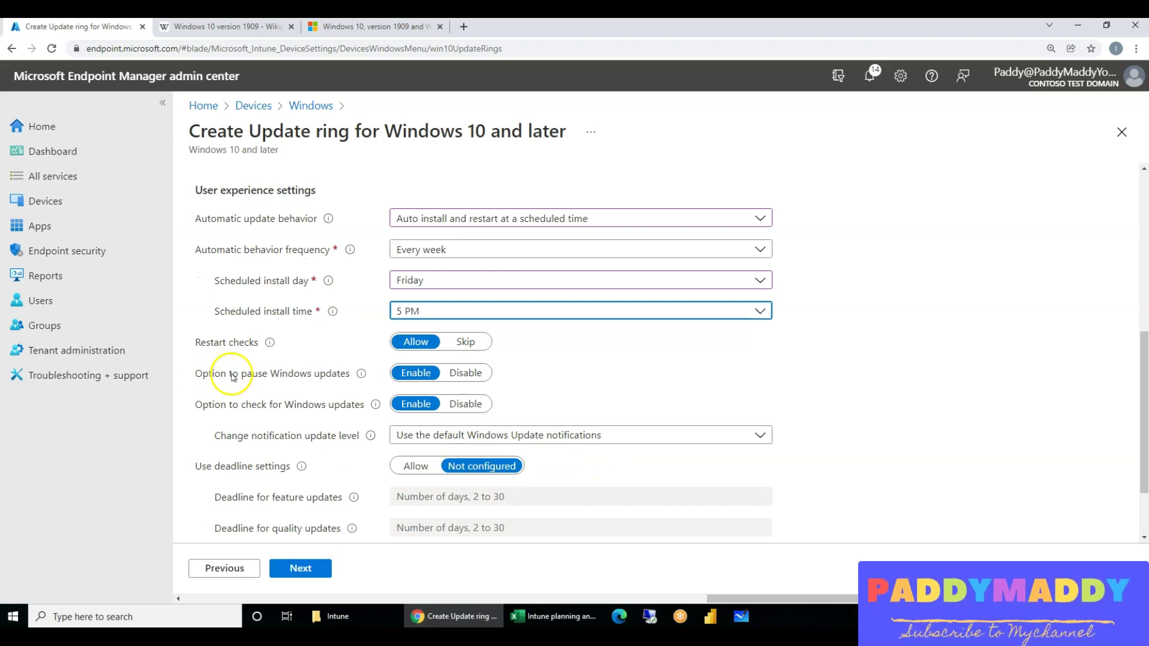
Compare the plan's restart checks, pause updates and check for updates rows in Excel with the update ring's settings in Endpoint Manager.
left_click(551, 617)
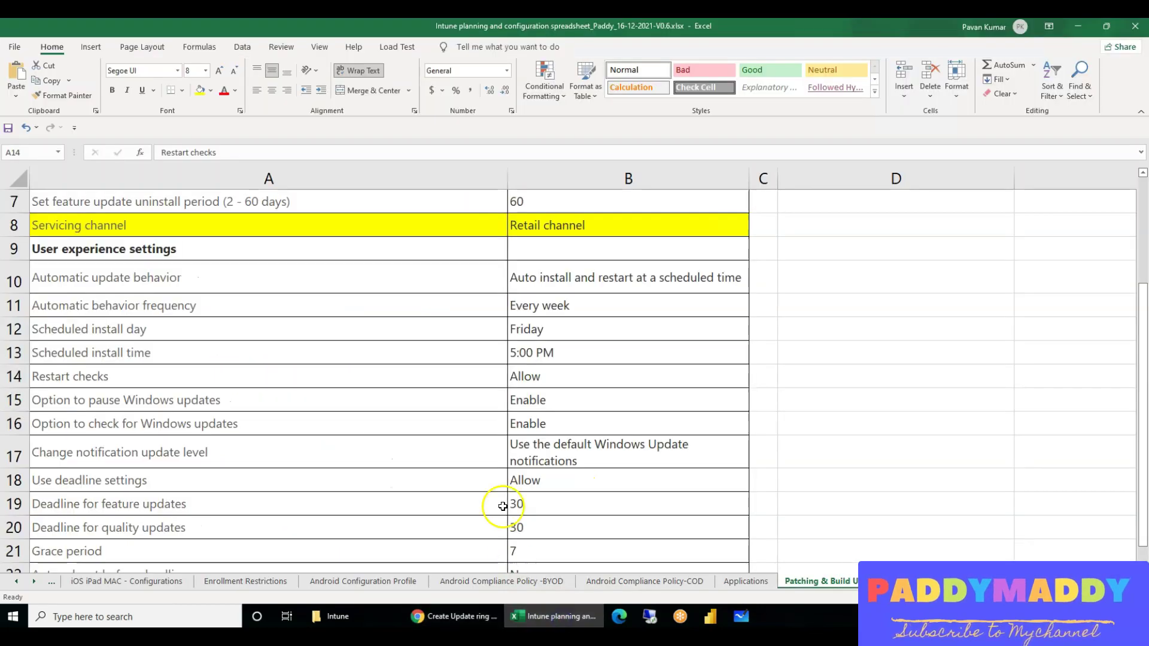
left_click(531, 378)
left_click(541, 401)
left_click(544, 432)
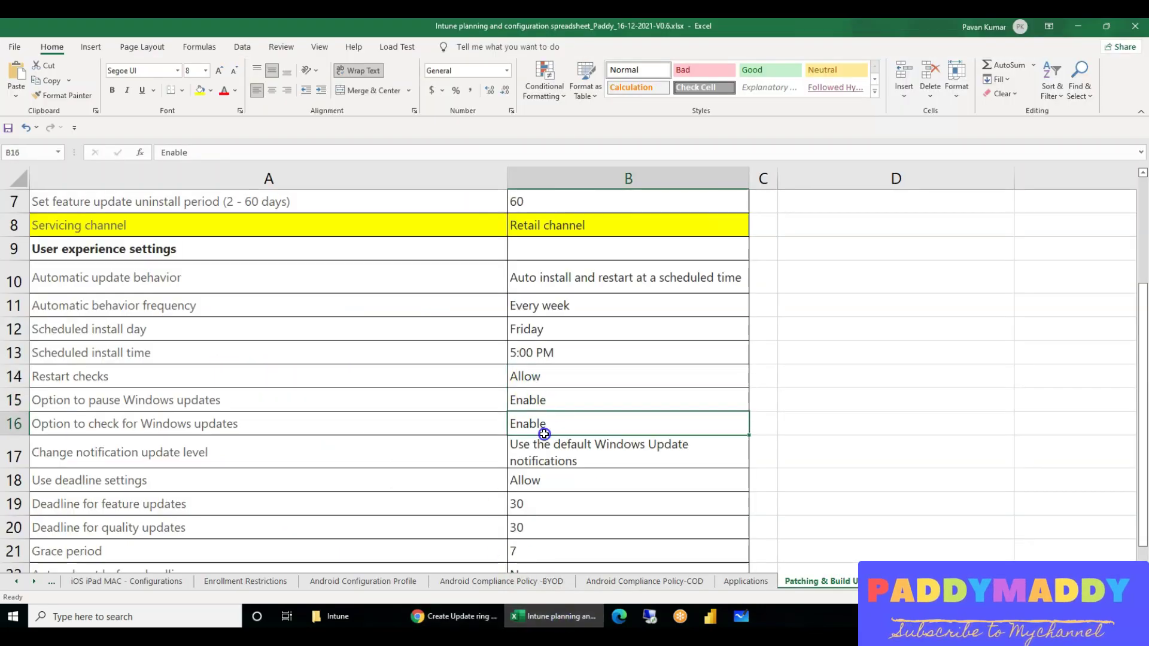
left_click(453, 617)
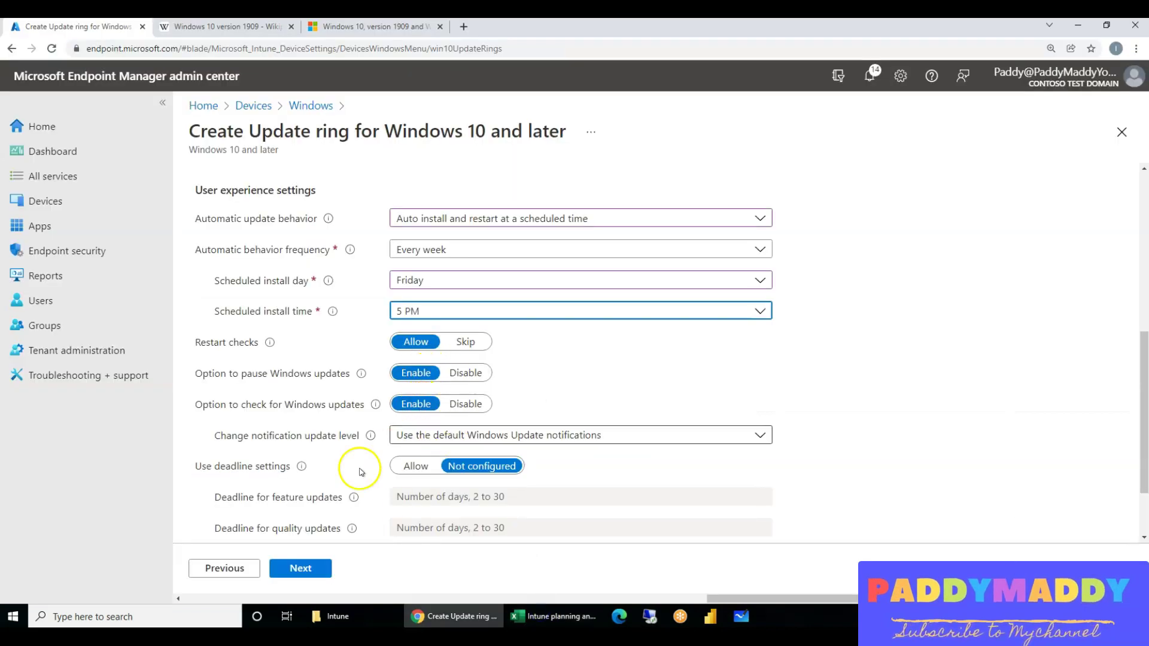
scroll(353, 470, "down", 2)
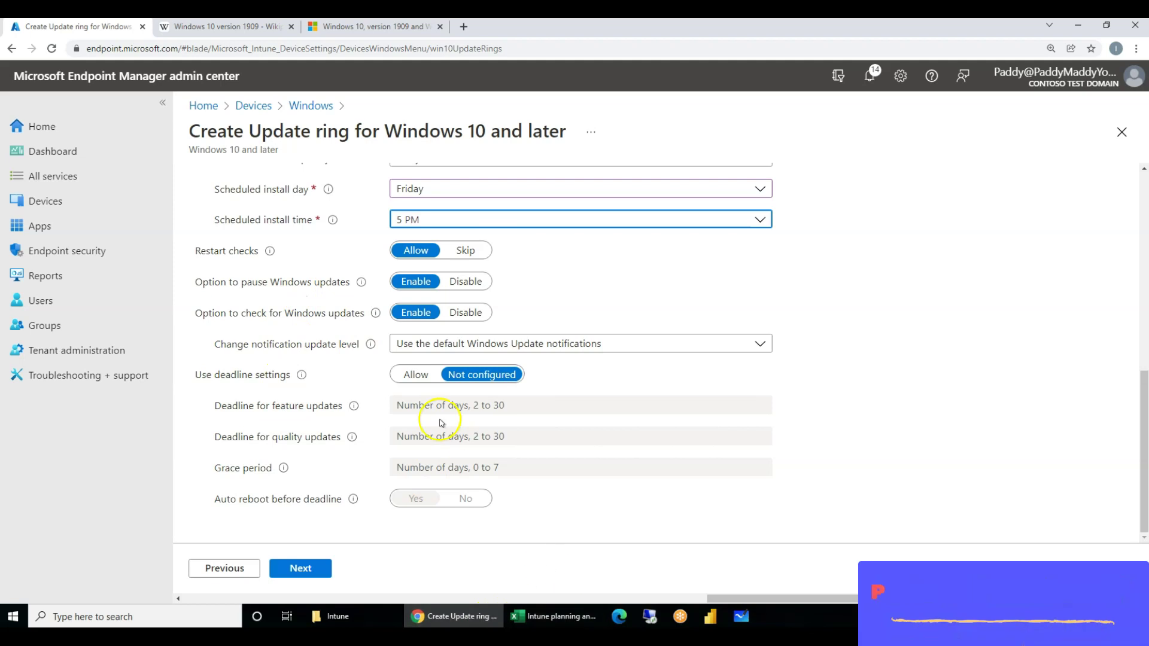
Check the plan's Change notification update level row in Excel against the options offered for that setting in the update ring.
left_click(551, 616)
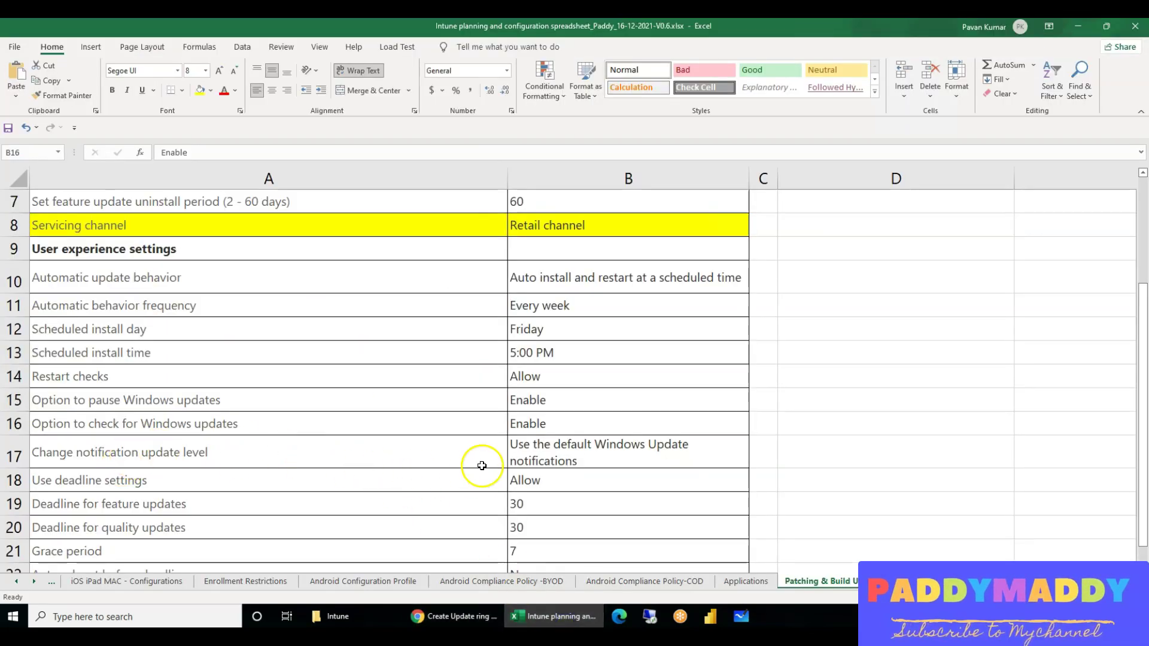
left_click(595, 459)
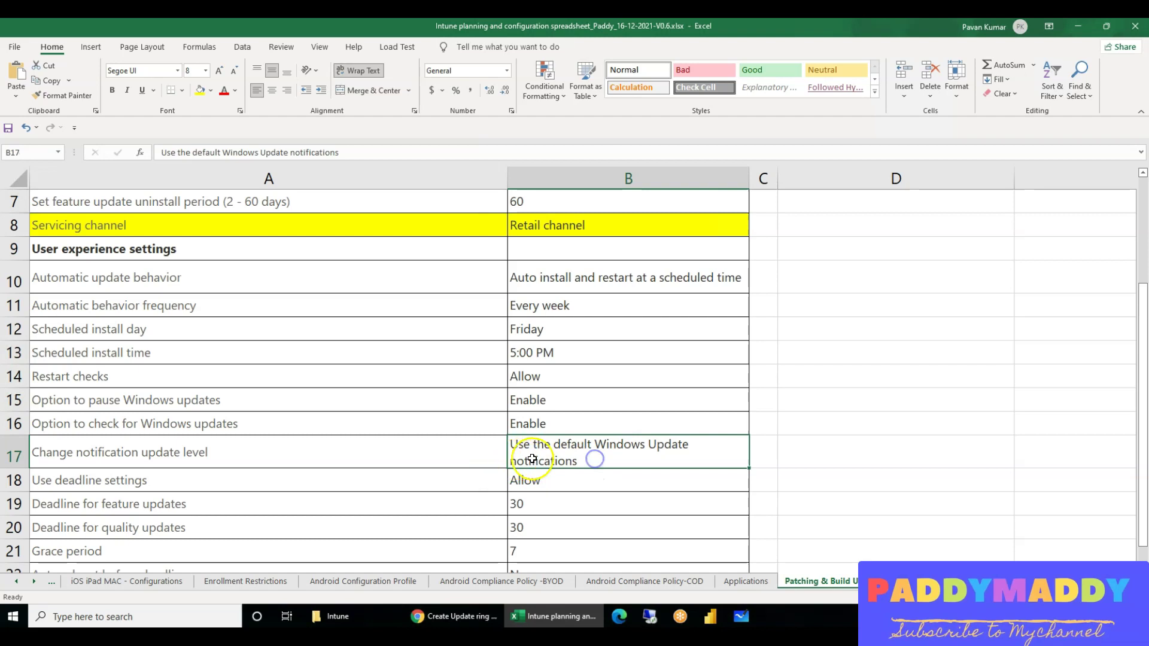
left_click(571, 624)
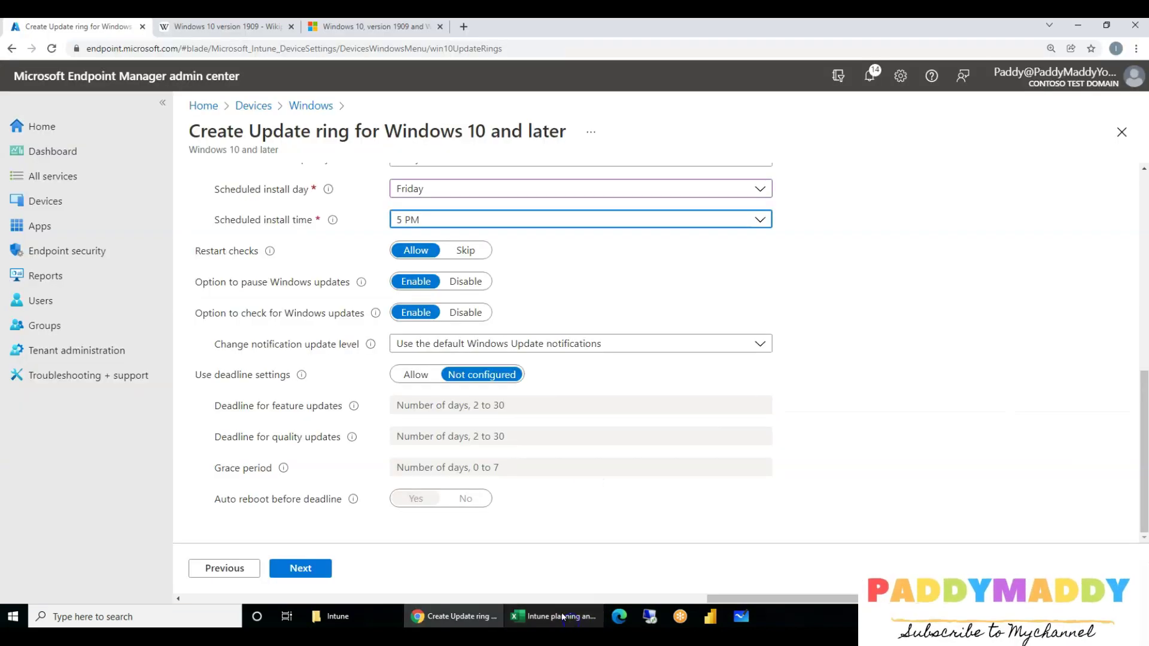
left_click(629, 354)
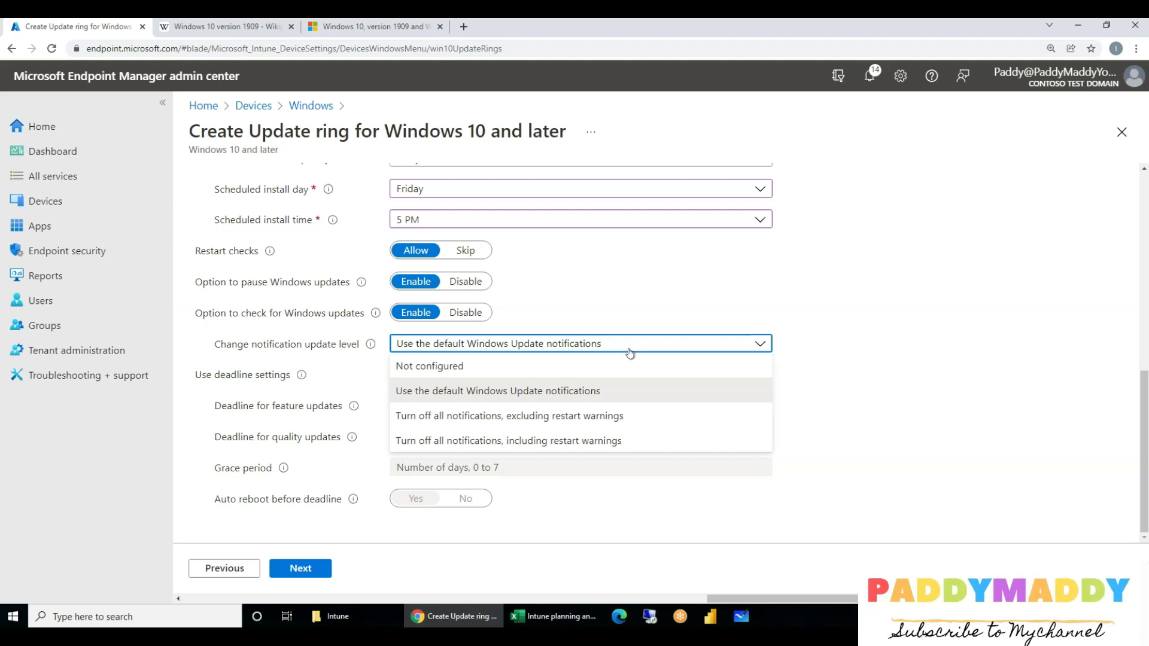
left_click(940, 392)
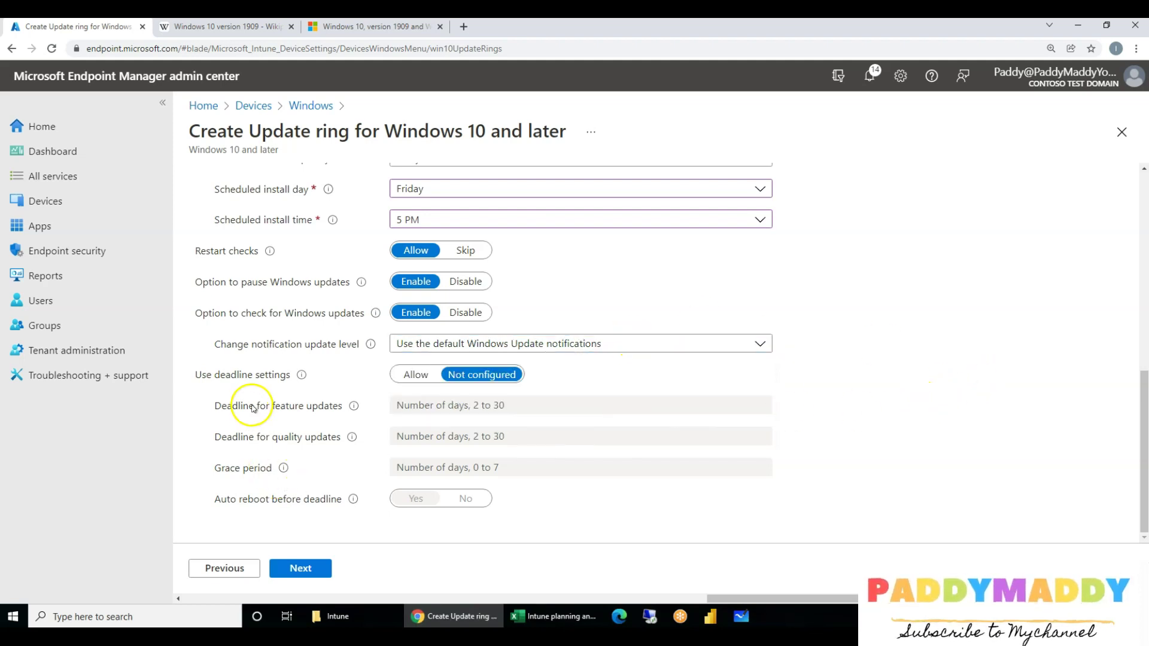
Review the deadline rows in the Excel plan and set the update ring's Use deadline settings to Allow in Endpoint Manager.
left_click(554, 617)
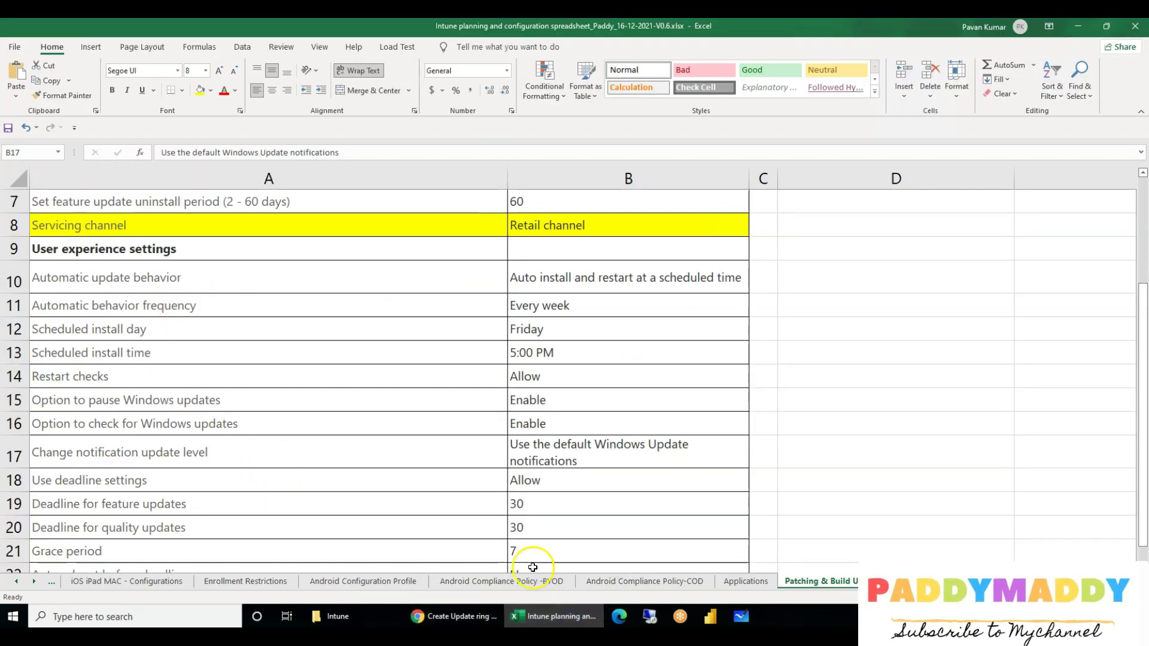
left_click(623, 441)
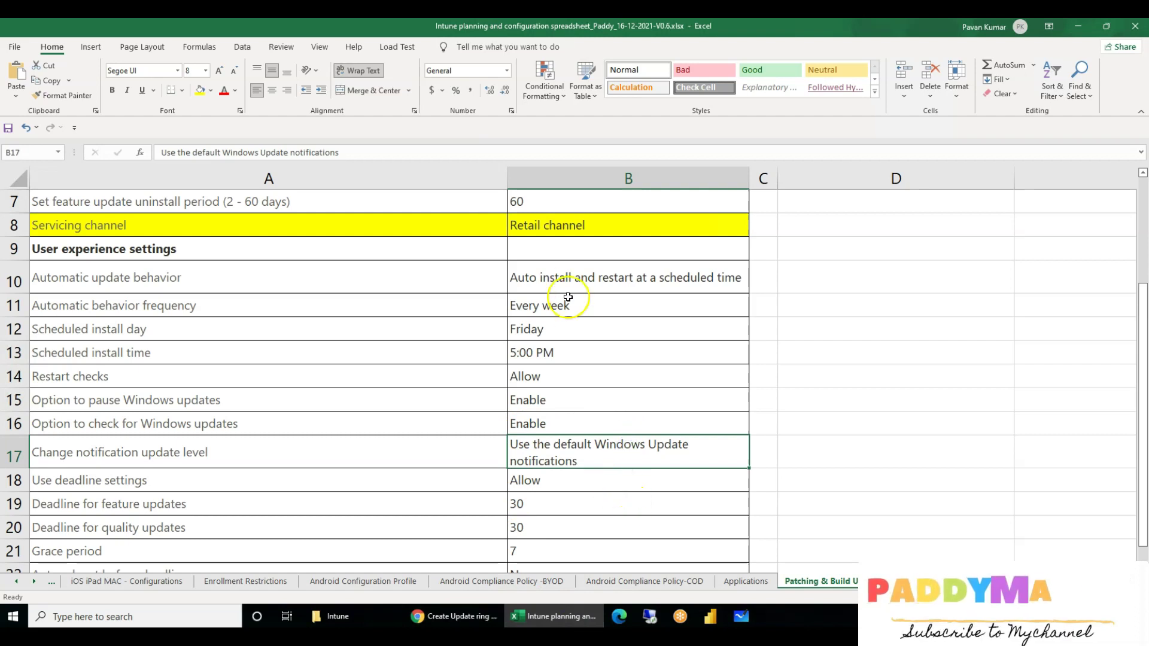
left_click(568, 277)
left_click(559, 461)
left_click(559, 505)
scroll(561, 506, "down", 1)
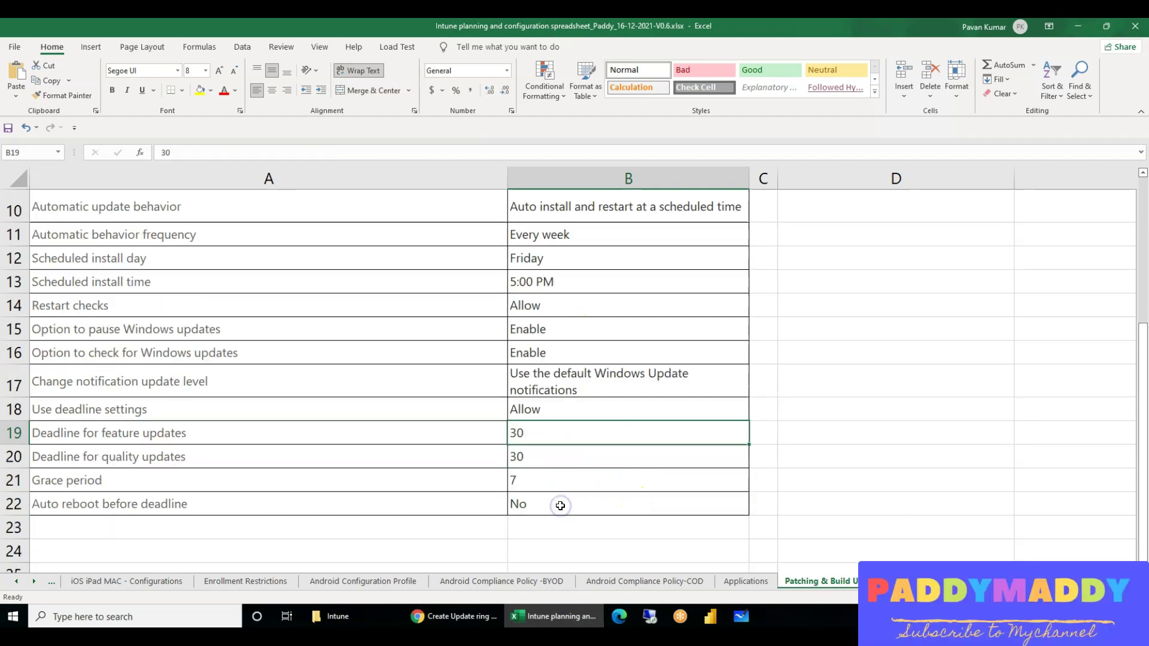
left_click(146, 411)
left_click(598, 409)
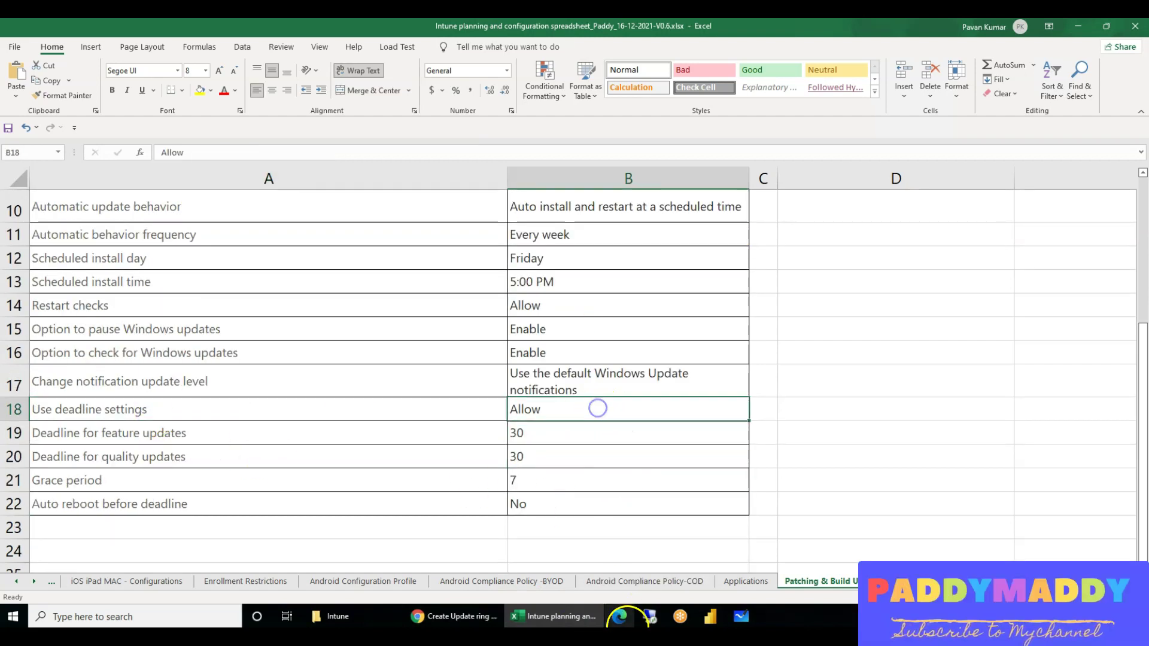
left_click(556, 616)
left_click(416, 374)
Following the Excel plan, set the ring's feature and quality update deadlines to 30 days each and the grace period to 7 days.
left_click(551, 620)
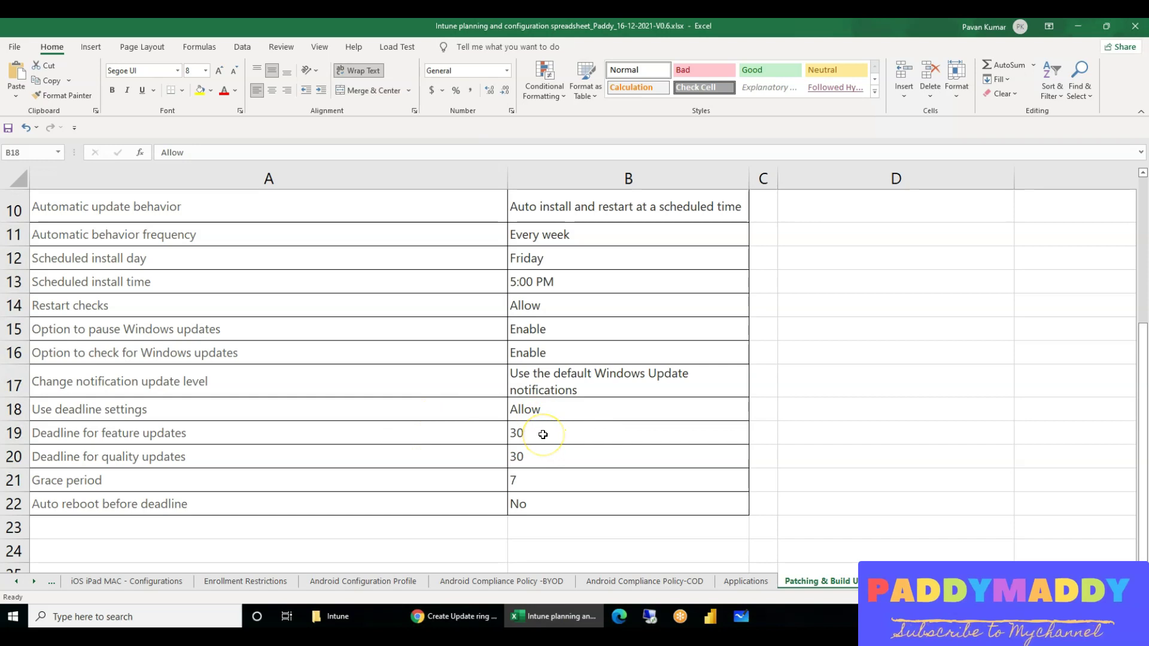
left_click(543, 434)
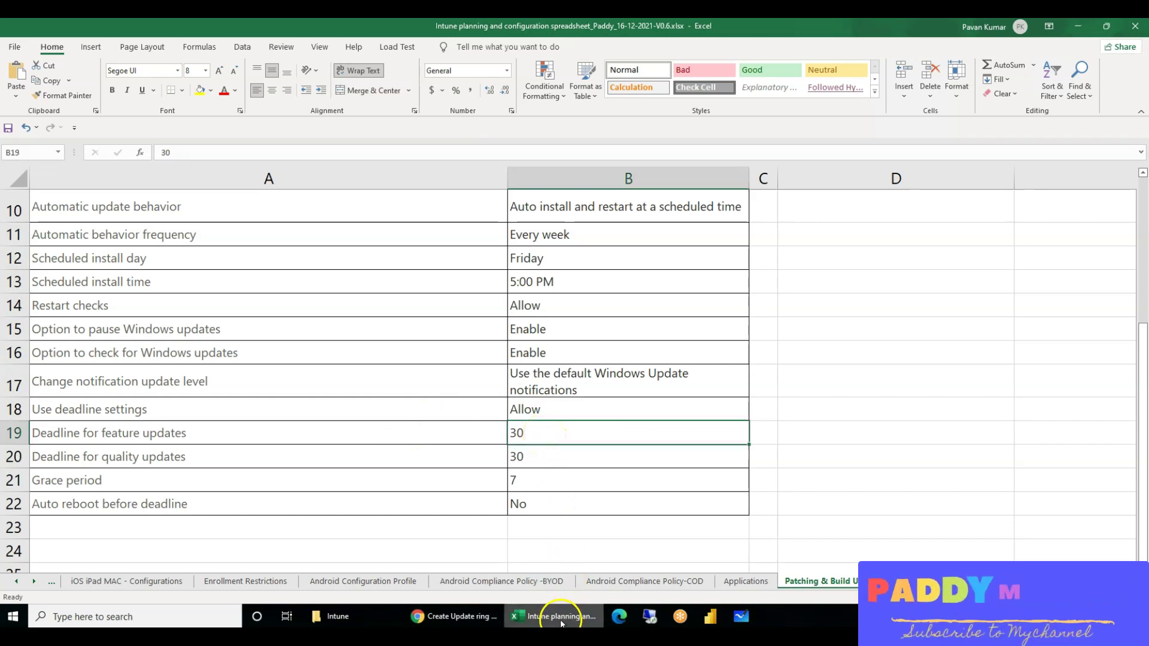
mouse_move(561, 623)
left_click(240, 465)
left_click(541, 461)
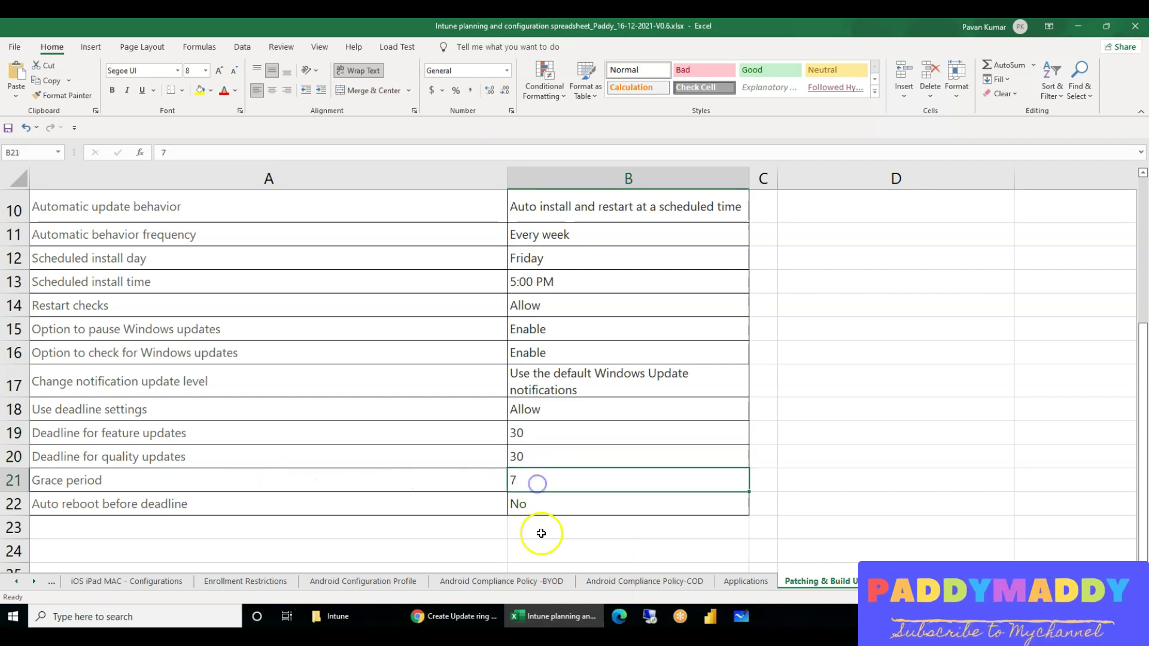
left_click(455, 616)
left_click(454, 407)
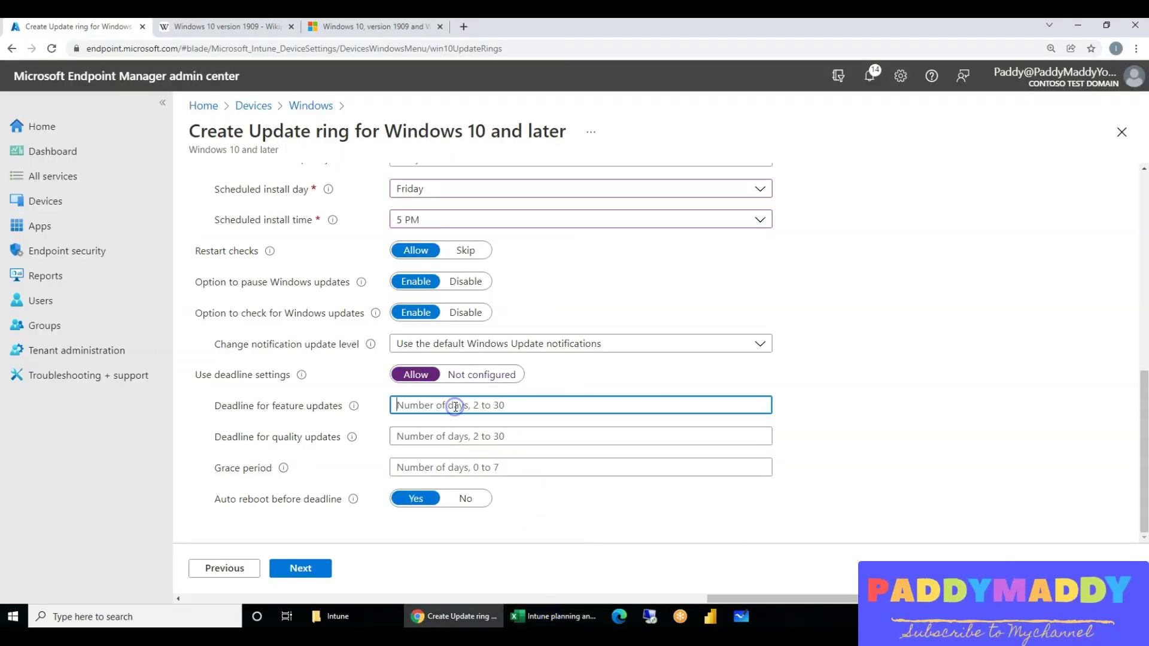
key("Tab")
type("30")
key("Tab")
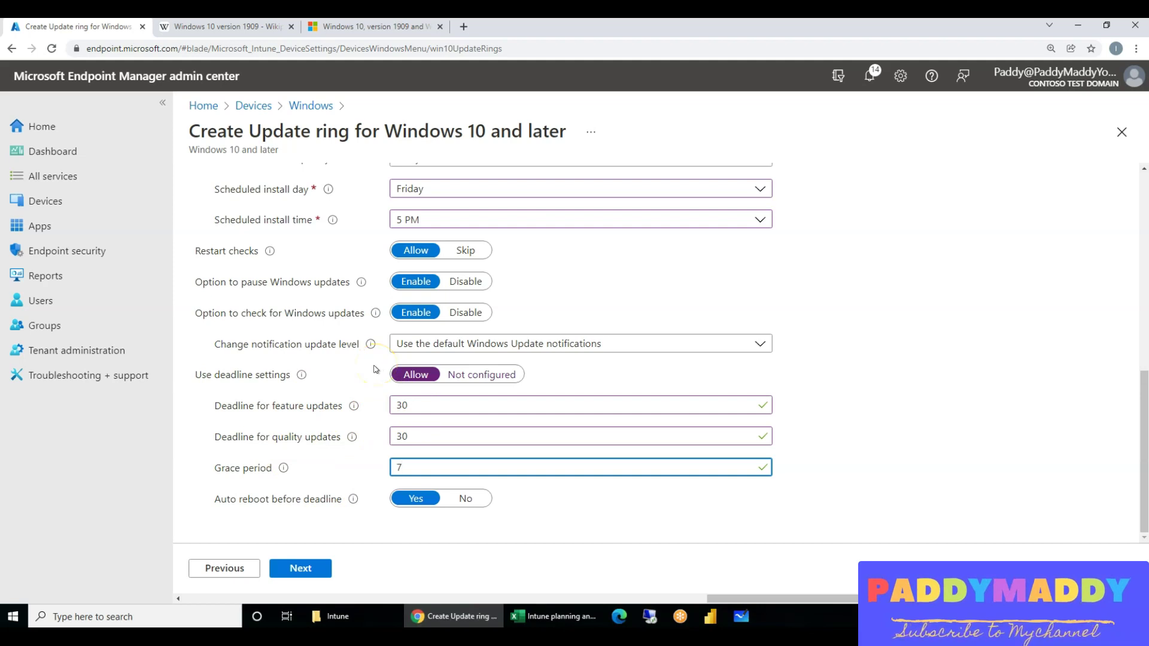
Review the completed user experience settings and proceed to the update ring's Assignments page.
scroll(346, 372, "up", 2)
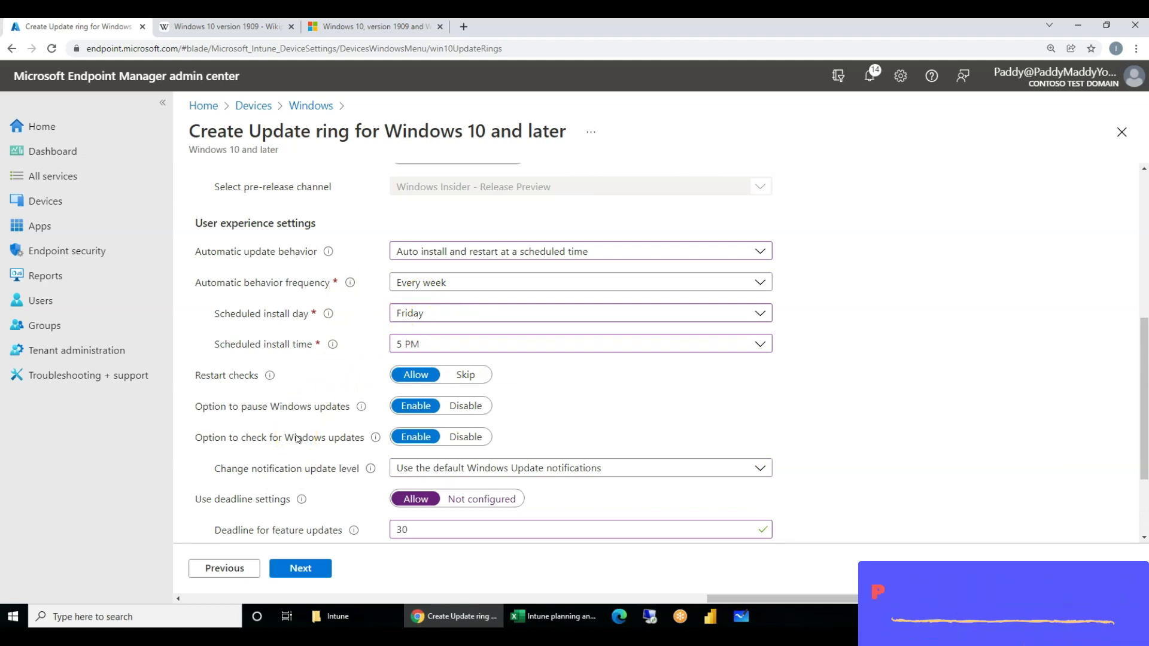
scroll(296, 439, "down", 2)
left_click(302, 566)
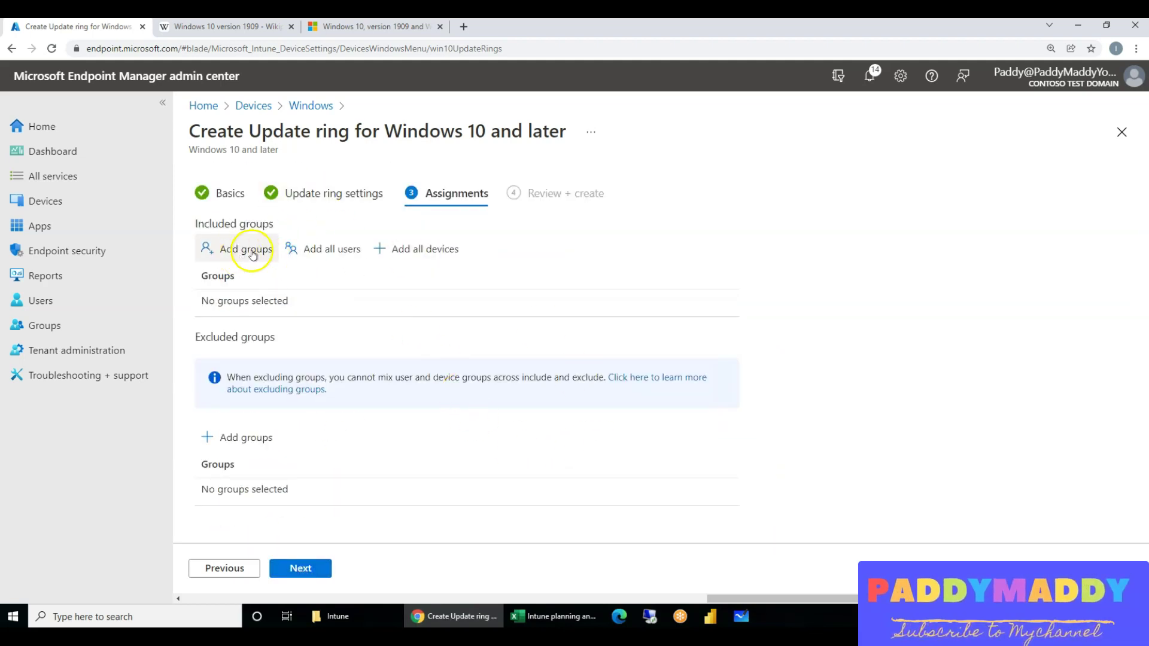
Check the update rings table heading in the Excel plan for the target device type, and return to the Assignments page in Endpoint Manager.
left_click(554, 616)
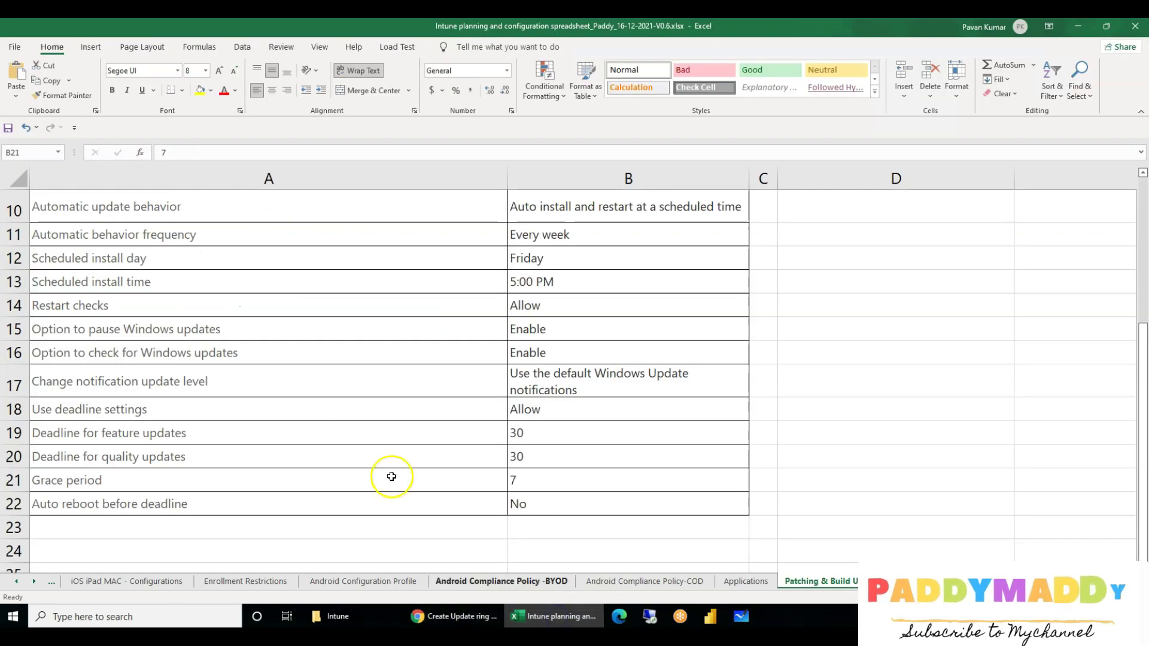
scroll(371, 449, "up", 3)
double_click(574, 210)
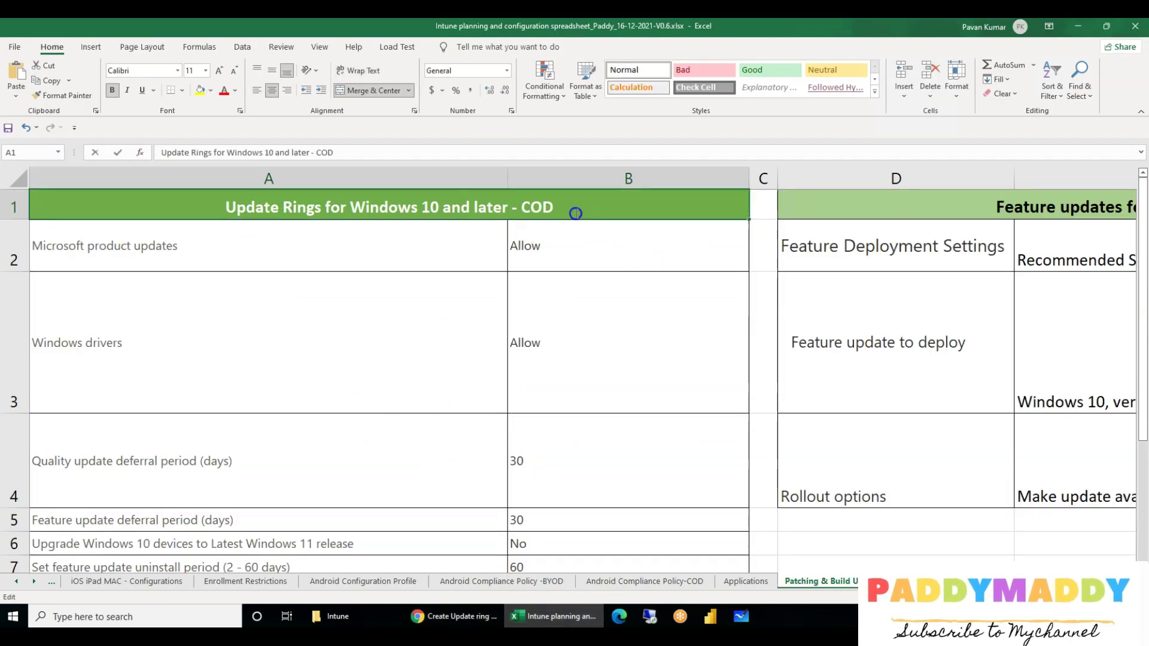
left_click(546, 617)
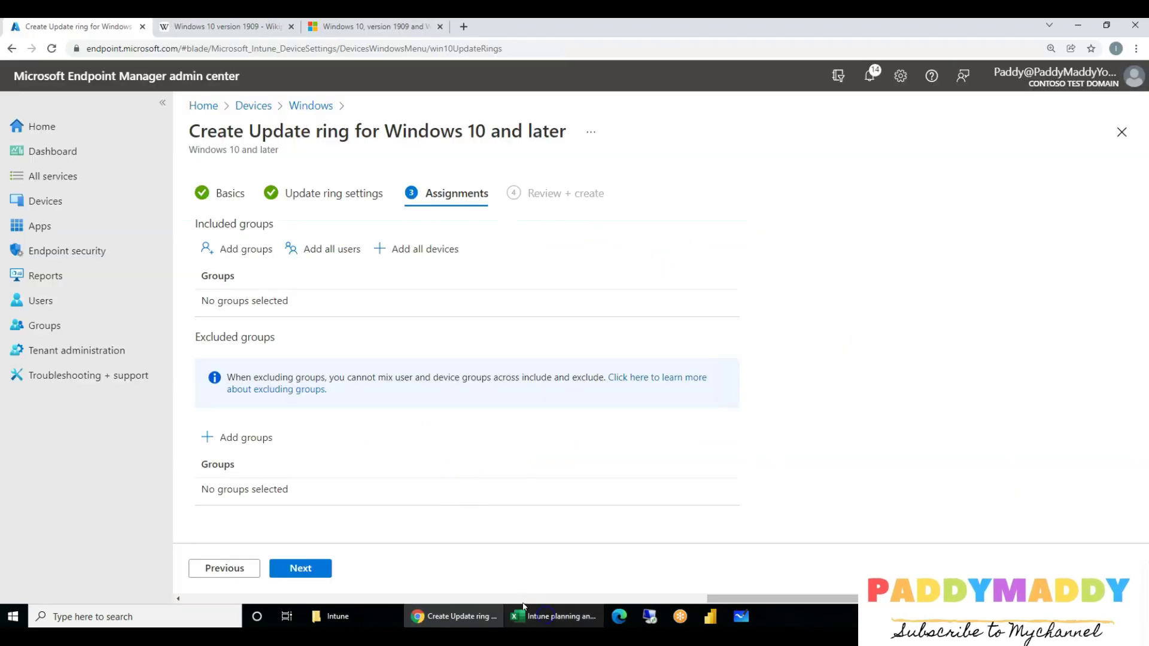
Assign the update ring to the Corporate Devices group and create the ring.
left_click(244, 249)
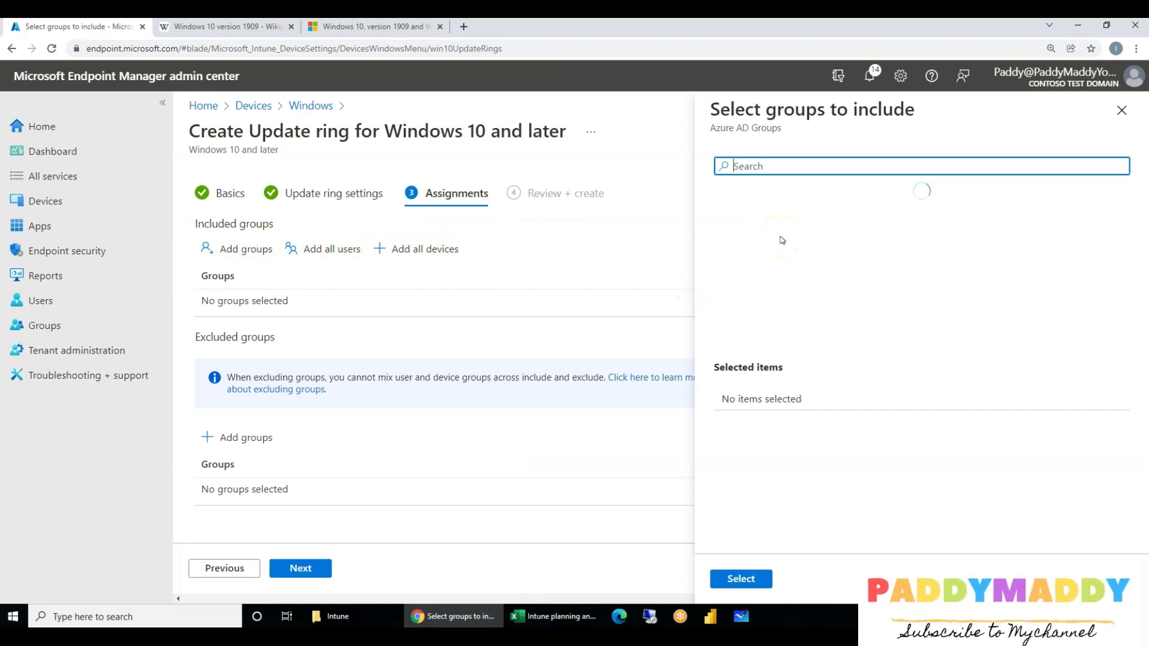
left_click(804, 213)
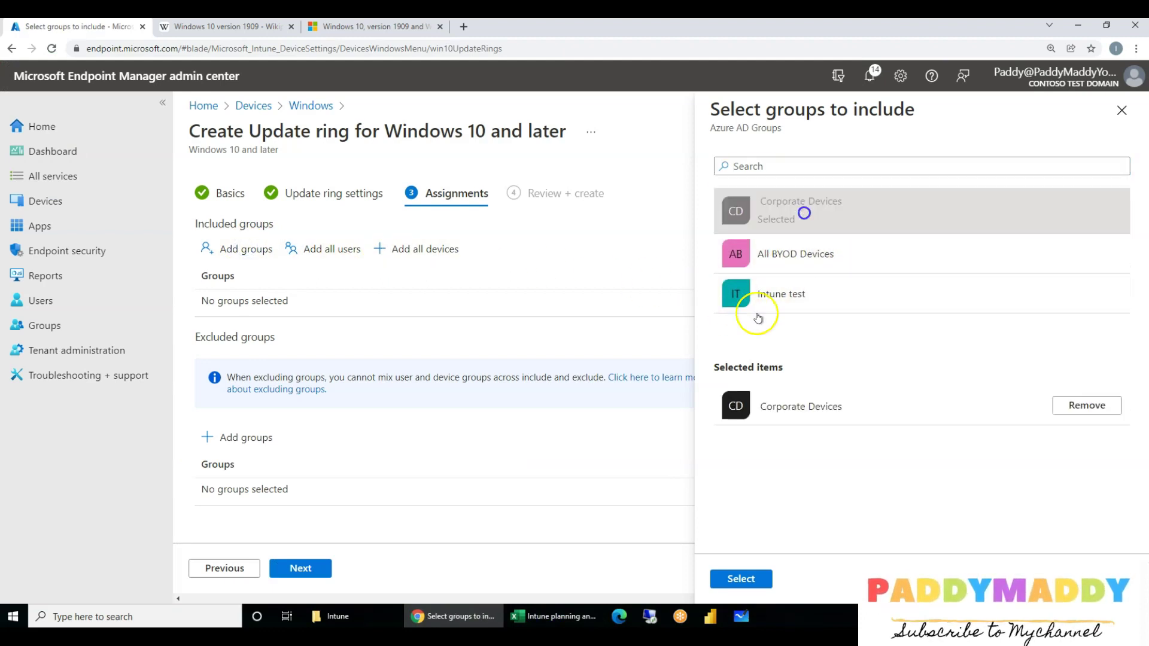
left_click(744, 587)
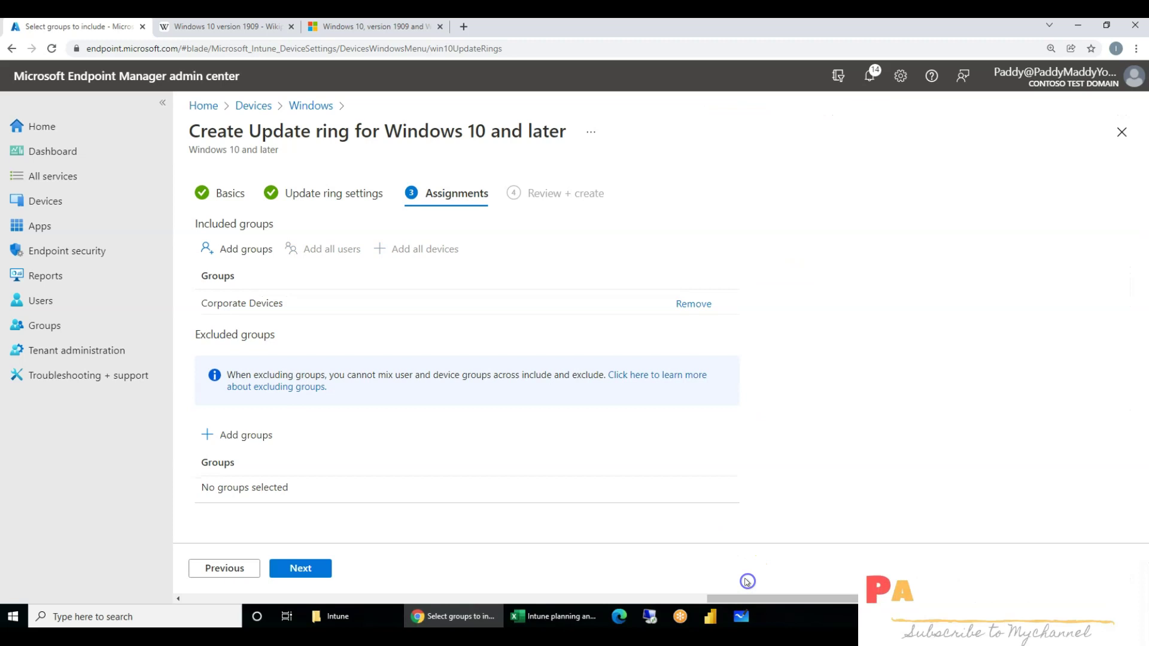
left_click(285, 572)
left_click(305, 572)
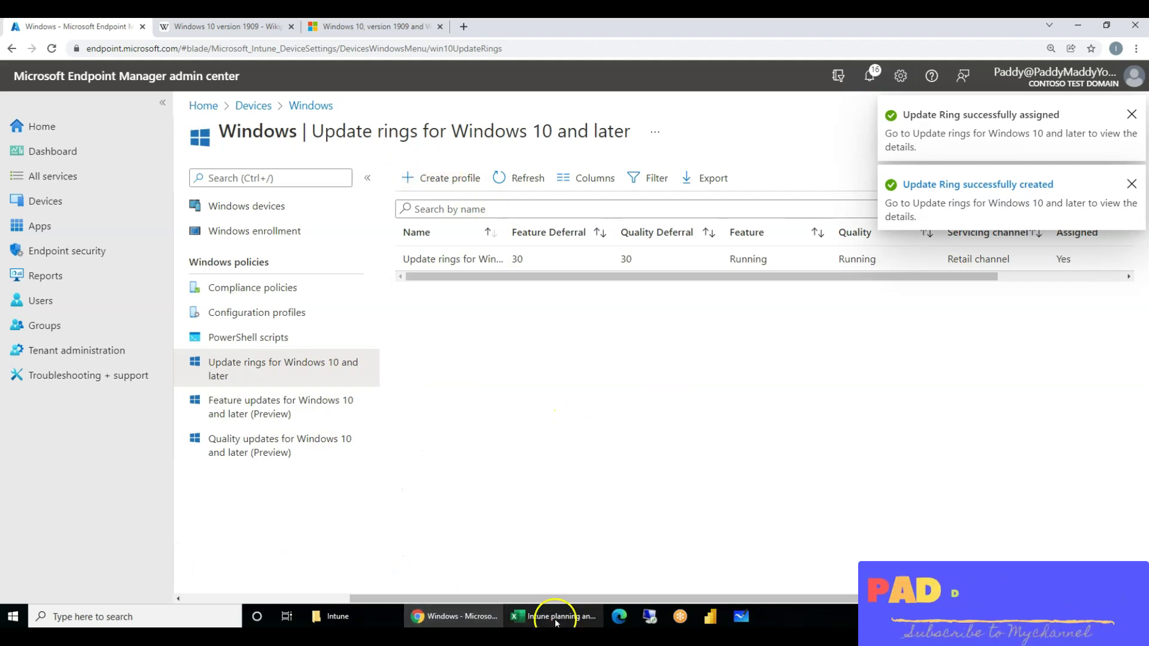
Start a feature update deployment for Windows 10 and later and name it Feature Update Deployment 21H2.
left_click(226, 405)
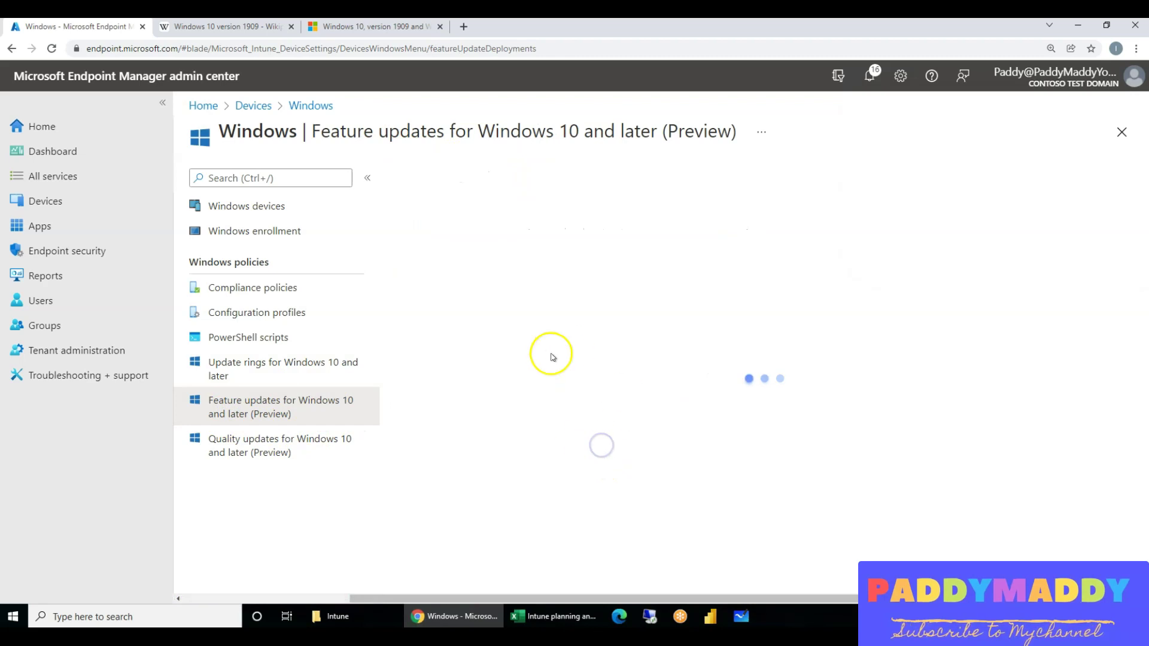
left_click(430, 181)
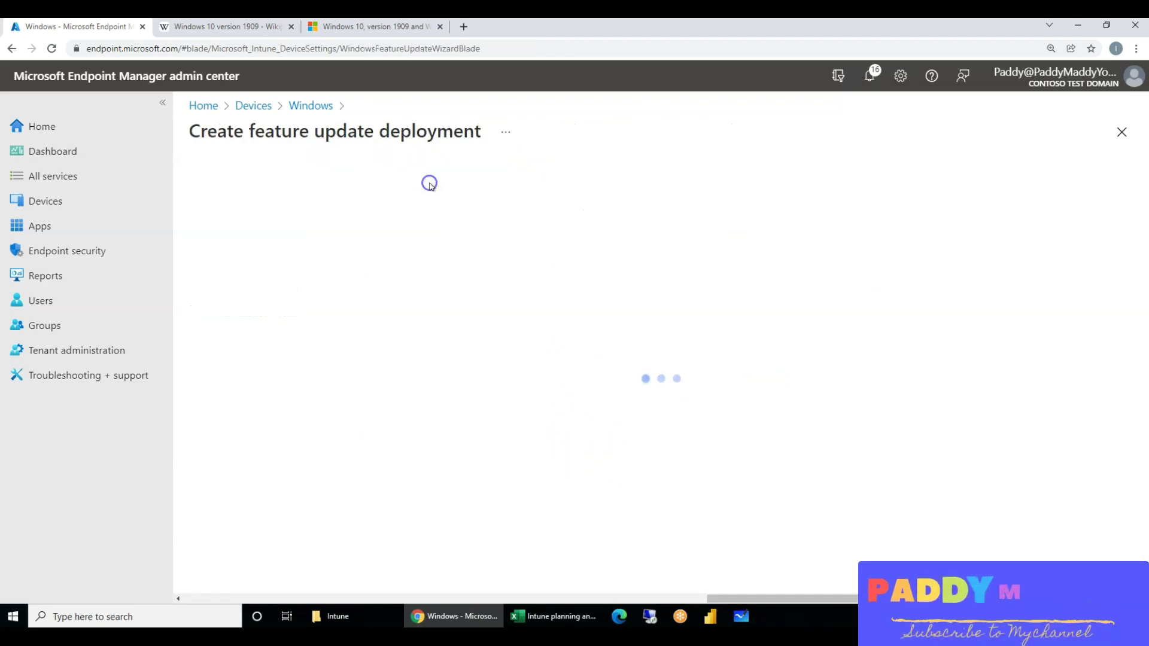
left_click(442, 277)
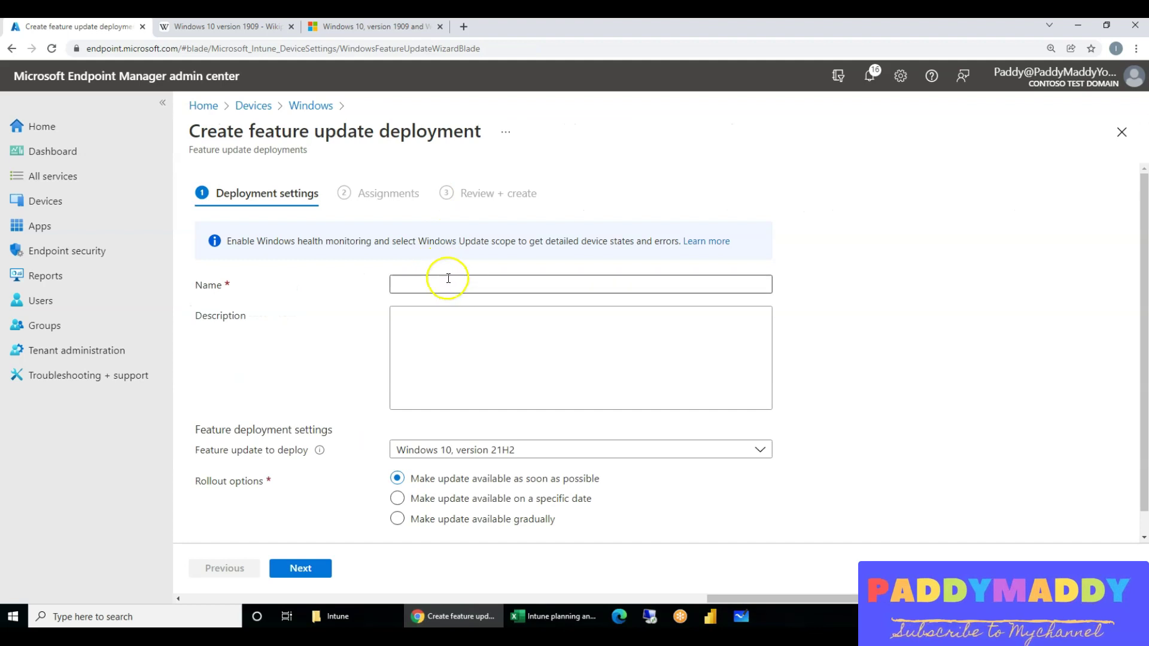
left_click(528, 455)
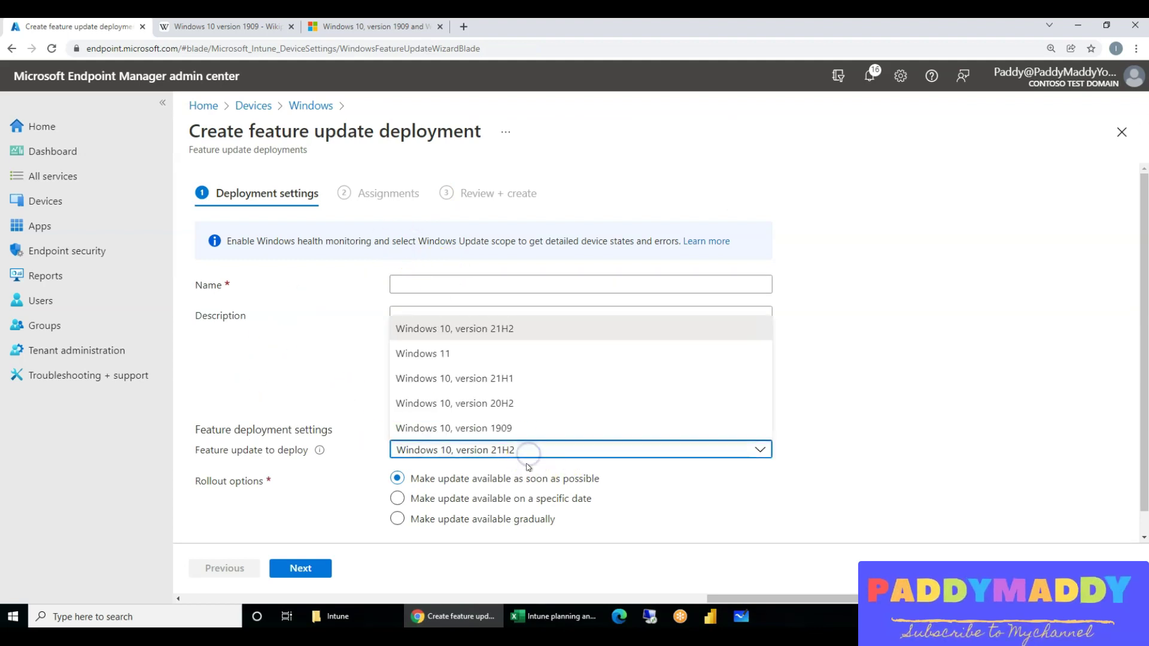
left_click(319, 310)
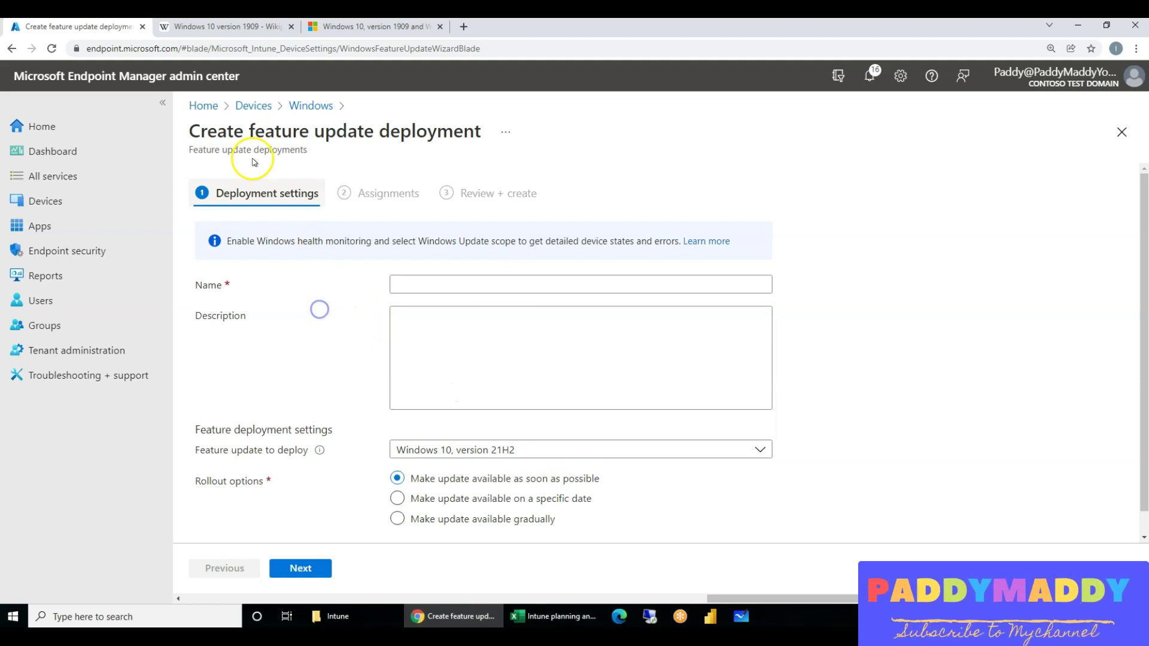
mouse_move(249, 133)
left_mouse_down()
mouse_move(482, 132)
mouse_move(245, 126)
left_mouse_up()
key("ctrl+c")
left_click(477, 135)
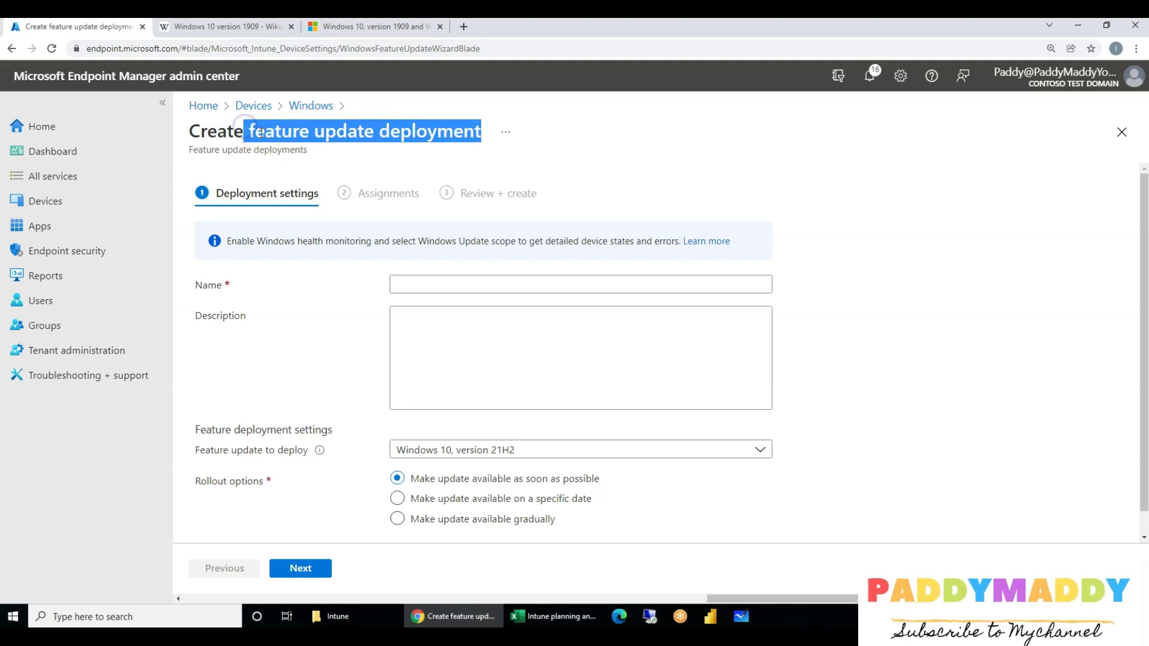
left_click(410, 285)
key("ctrl+v")
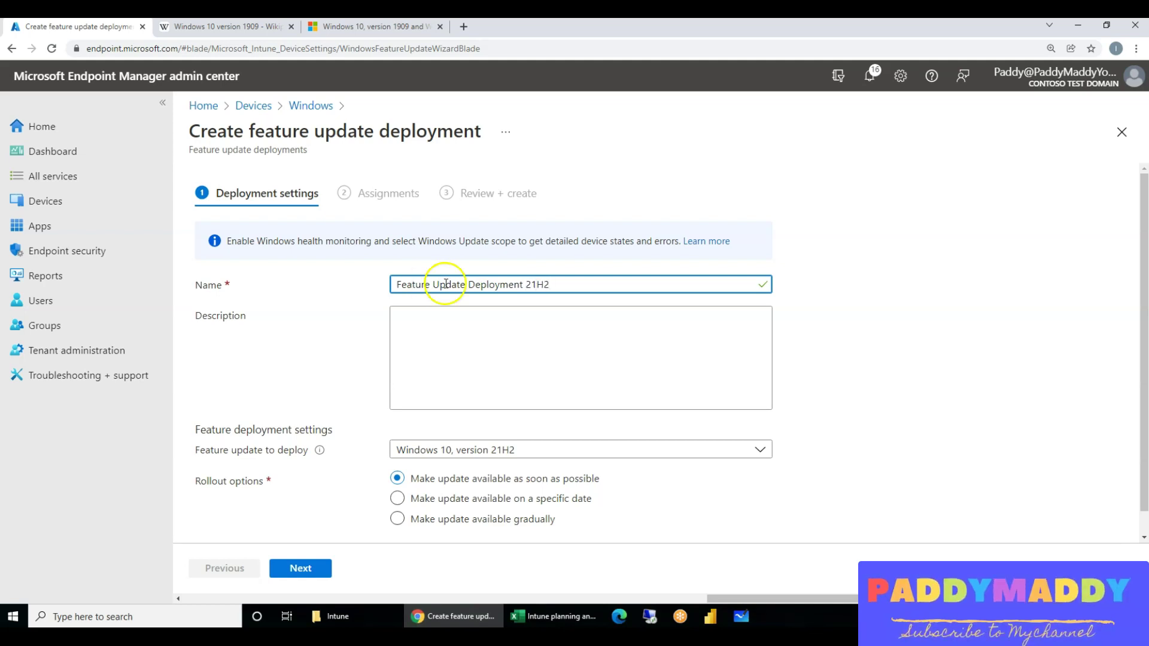
Set the feature update to deploy to Windows 10, version 21H2, with the update made available as soon as possible.
left_click(488, 450)
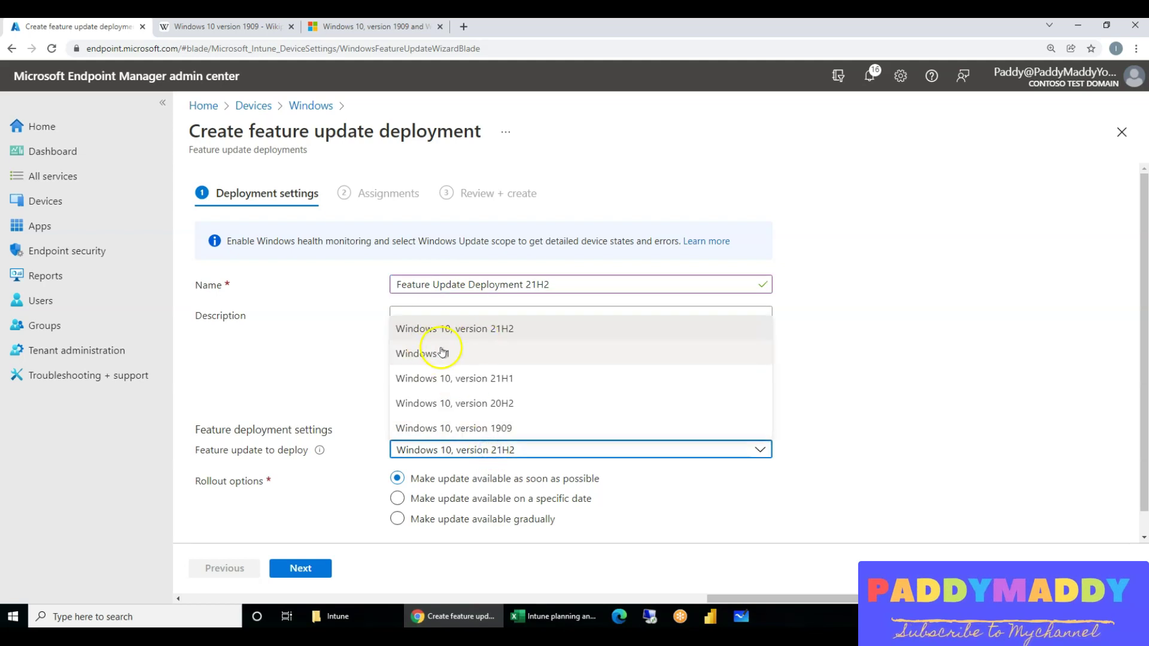
left_click(497, 331)
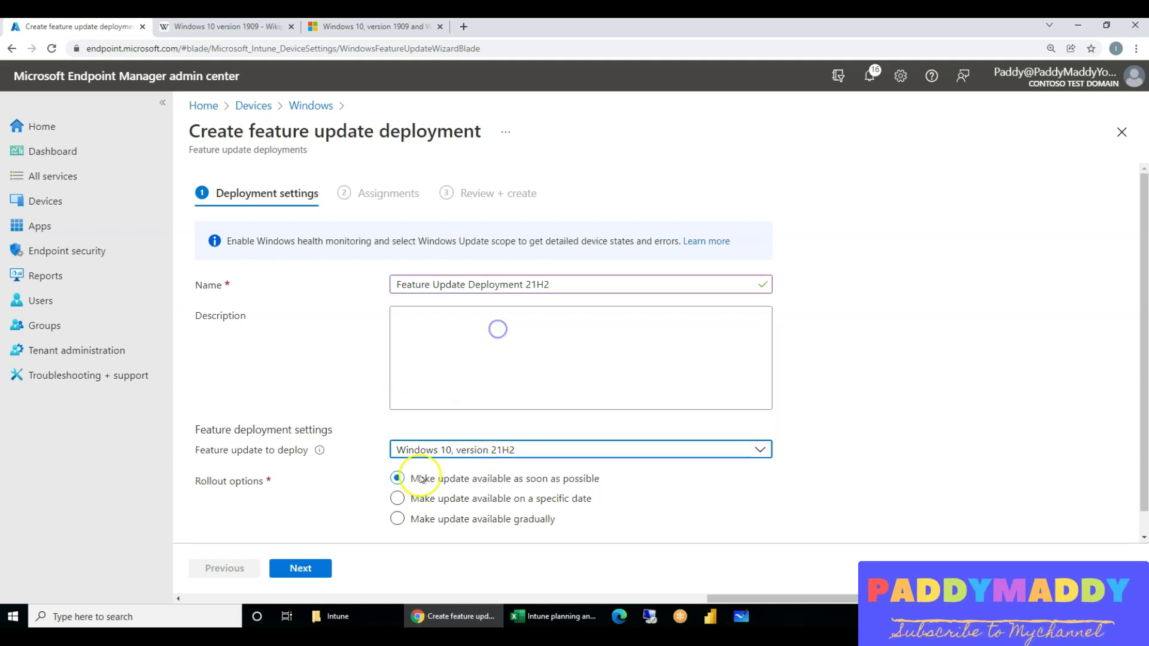
scroll(501, 443, "down", 1)
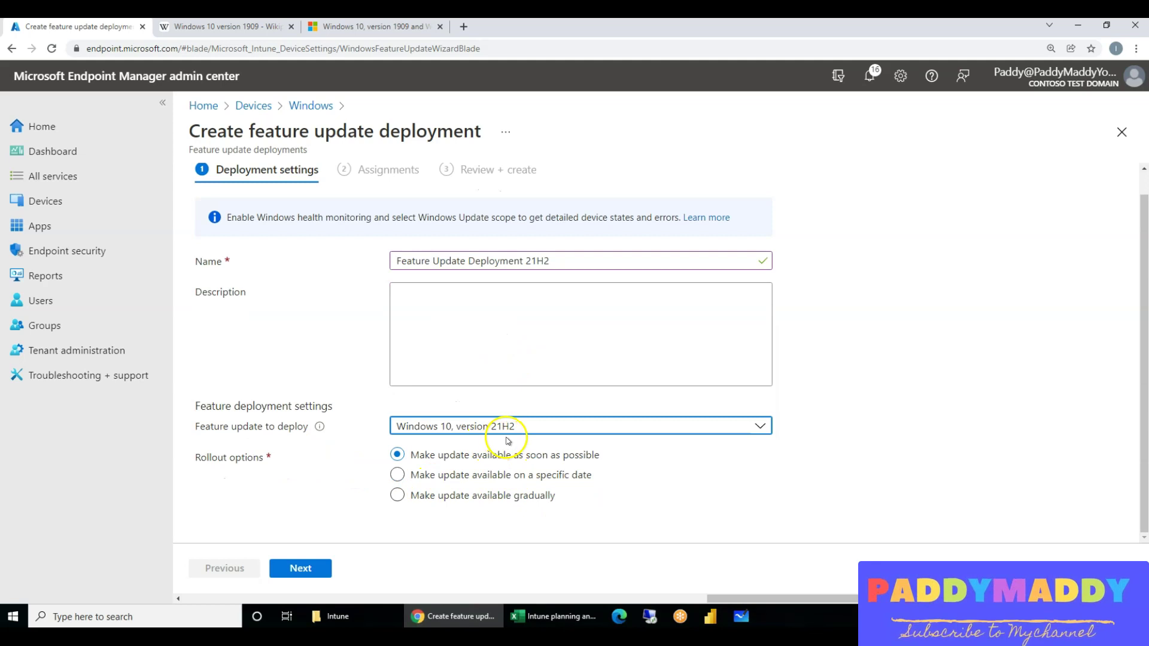
left_click(509, 435)
left_click(323, 494)
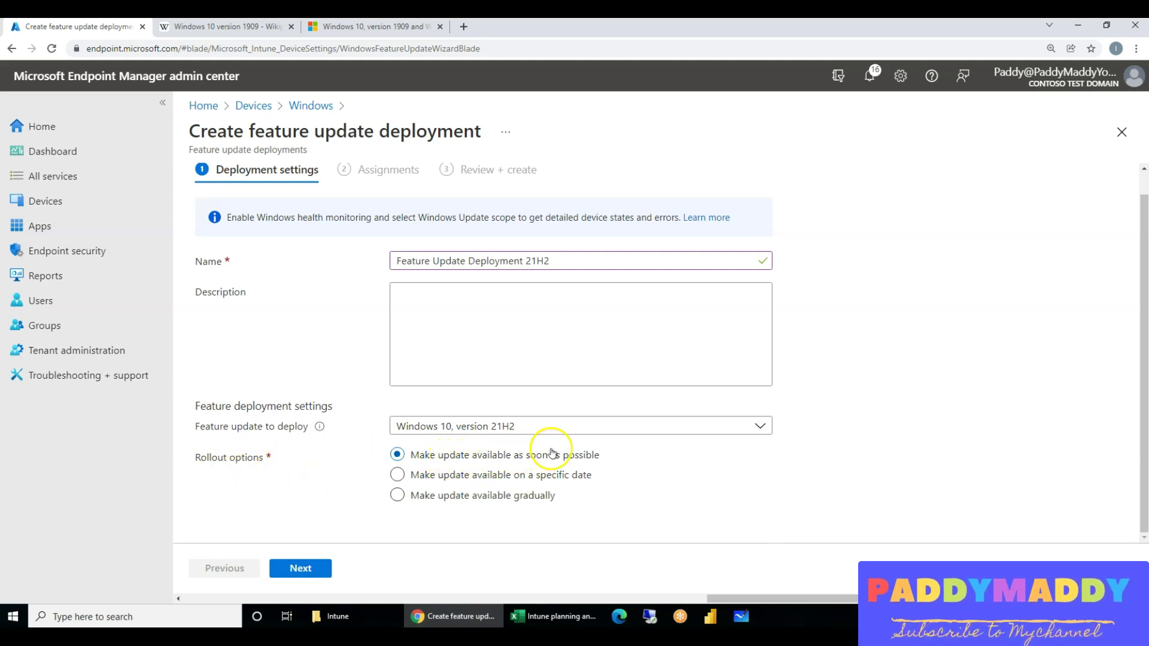
left_click(450, 479)
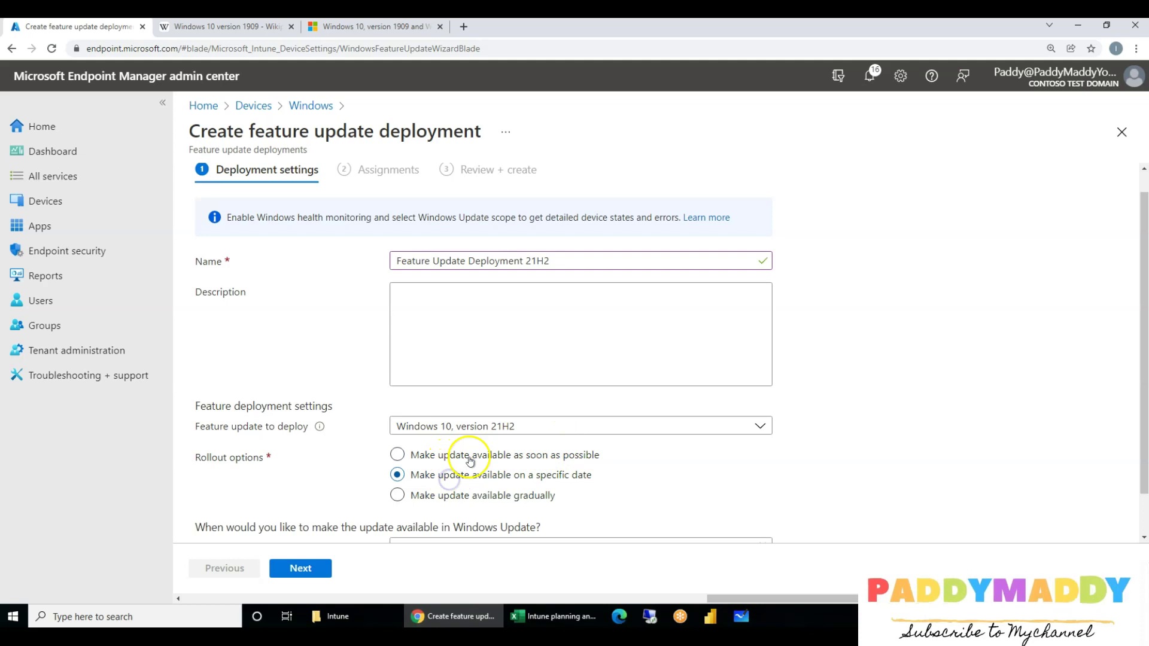
left_click(470, 458)
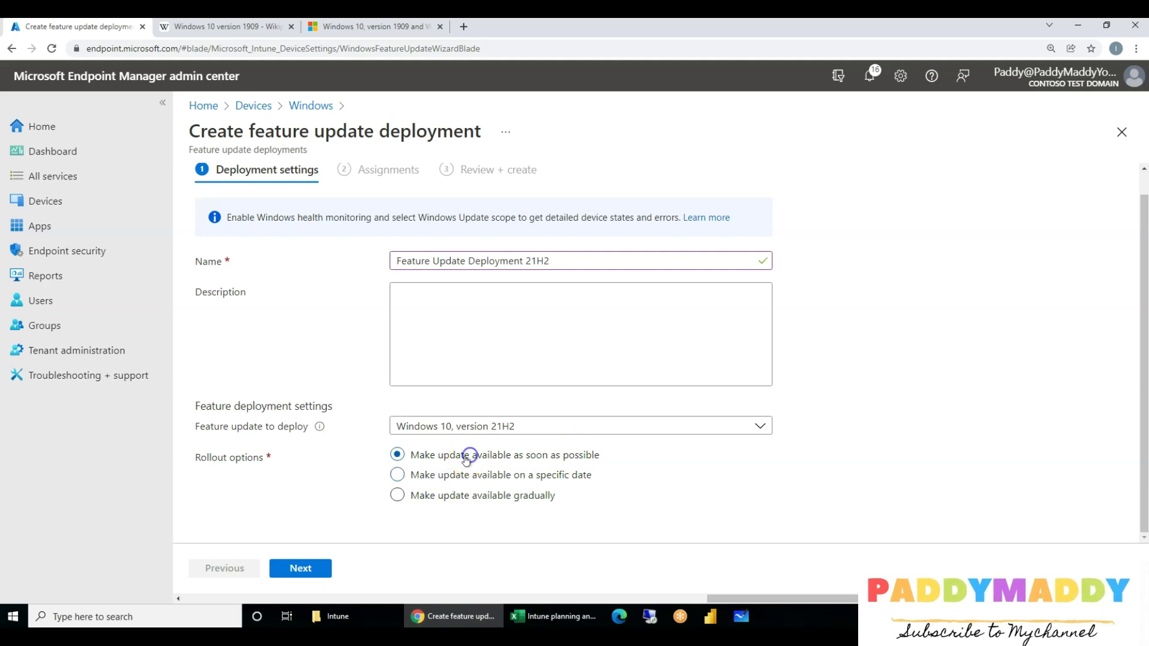
Include the Corporate Devices group in the feature update deployment's assignments and create the deployment.
left_click(300, 569)
left_click(245, 249)
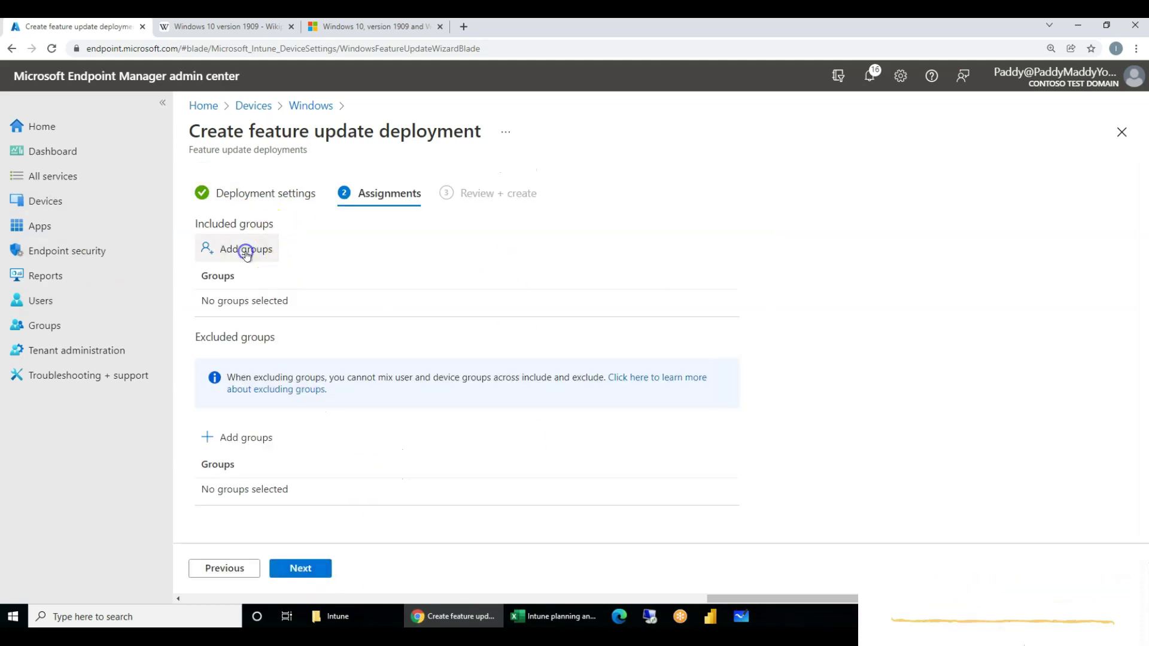
left_click(797, 214)
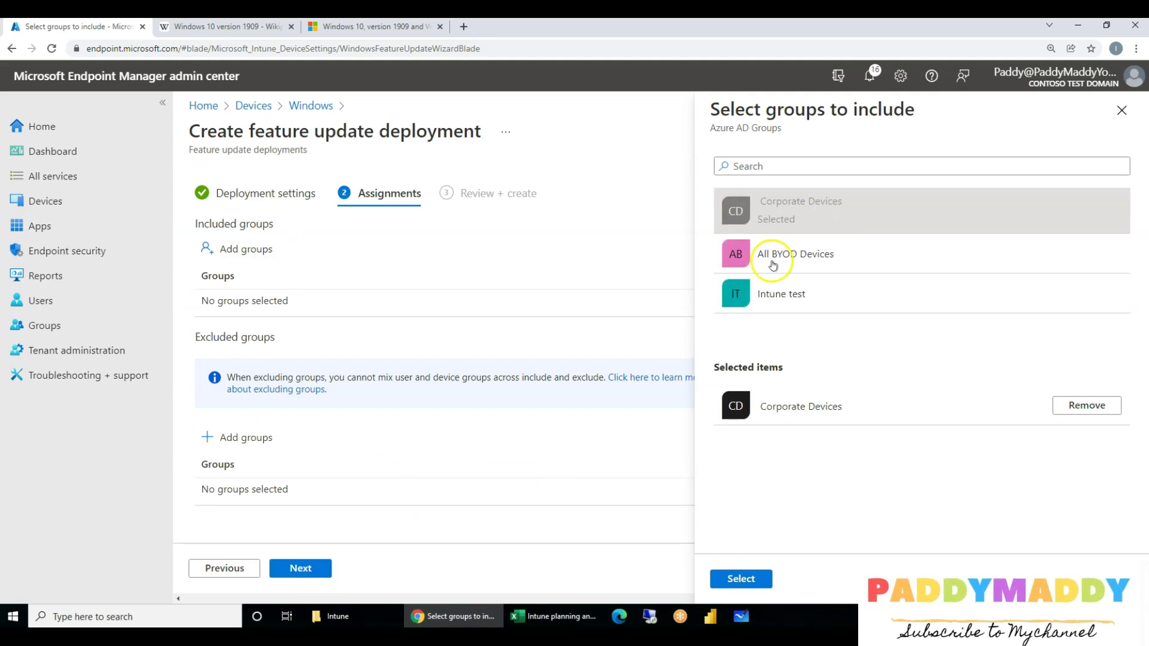
left_click(741, 579)
left_click(297, 567)
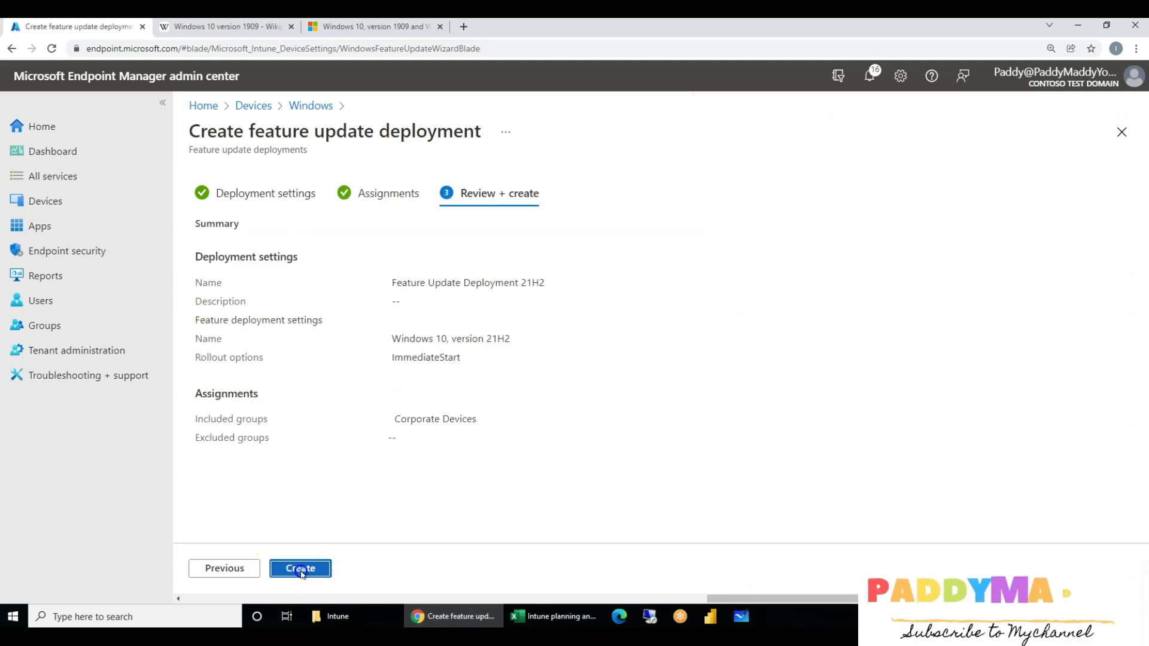
left_click(301, 569)
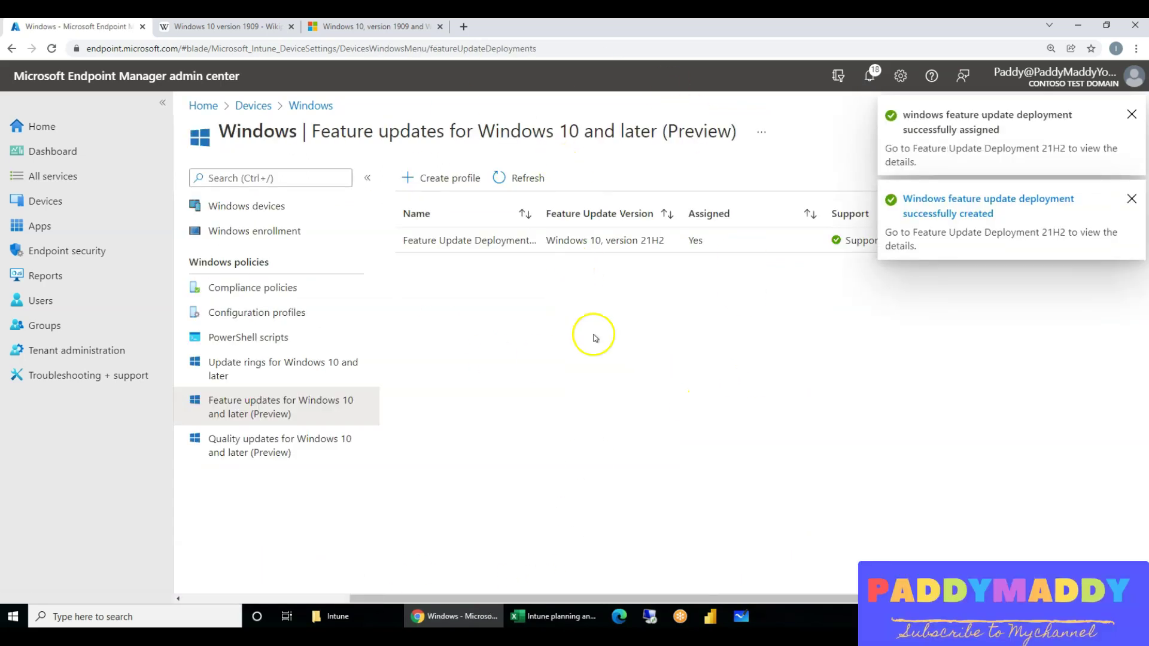
Open the Quality updates for Windows 10 and later page, check the patching sheet in the Excel plan, and return to Endpoint Manager.
left_click(283, 449)
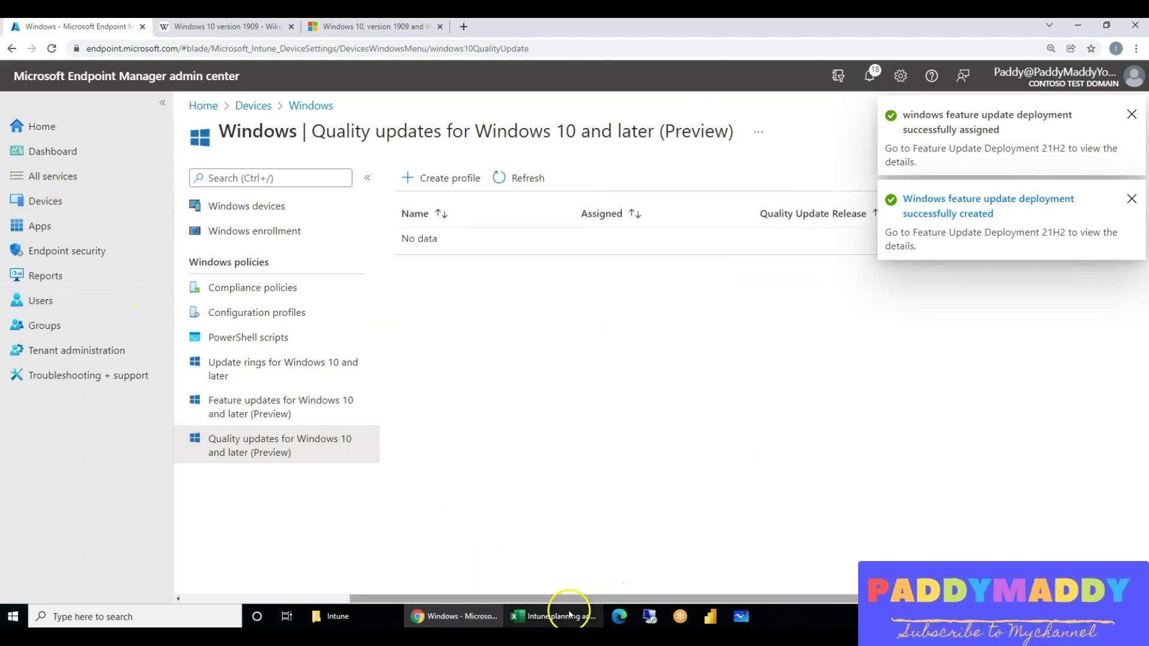
left_click(539, 623)
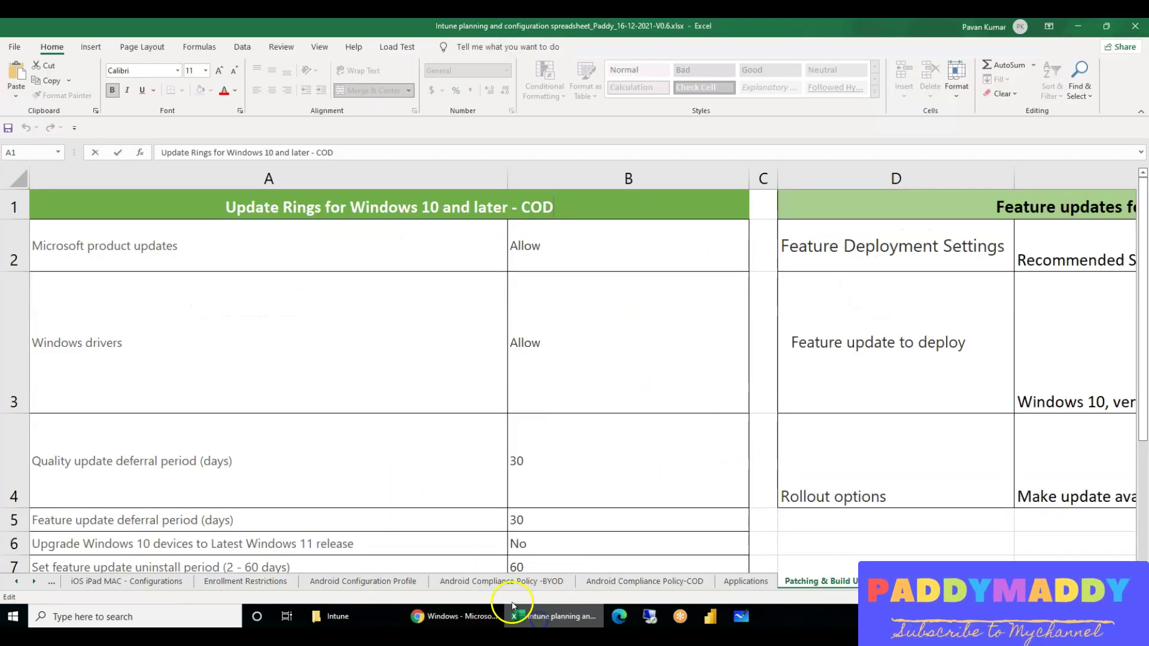
key("F2")
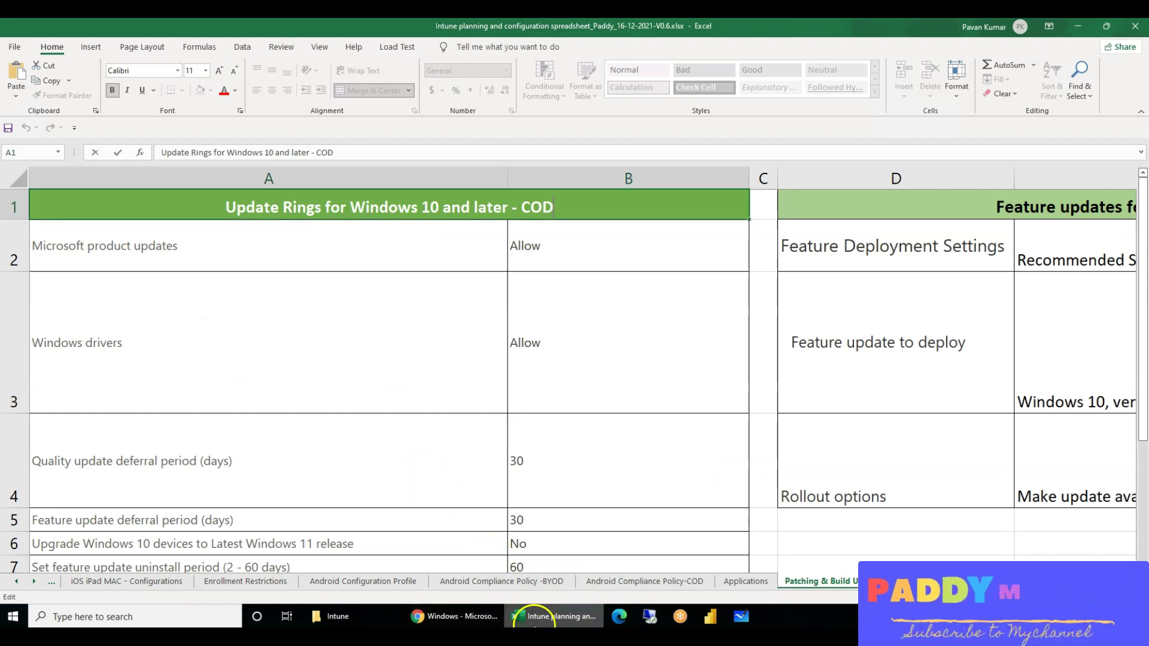
left_click(527, 623)
left_click(527, 623)
left_click(535, 624)
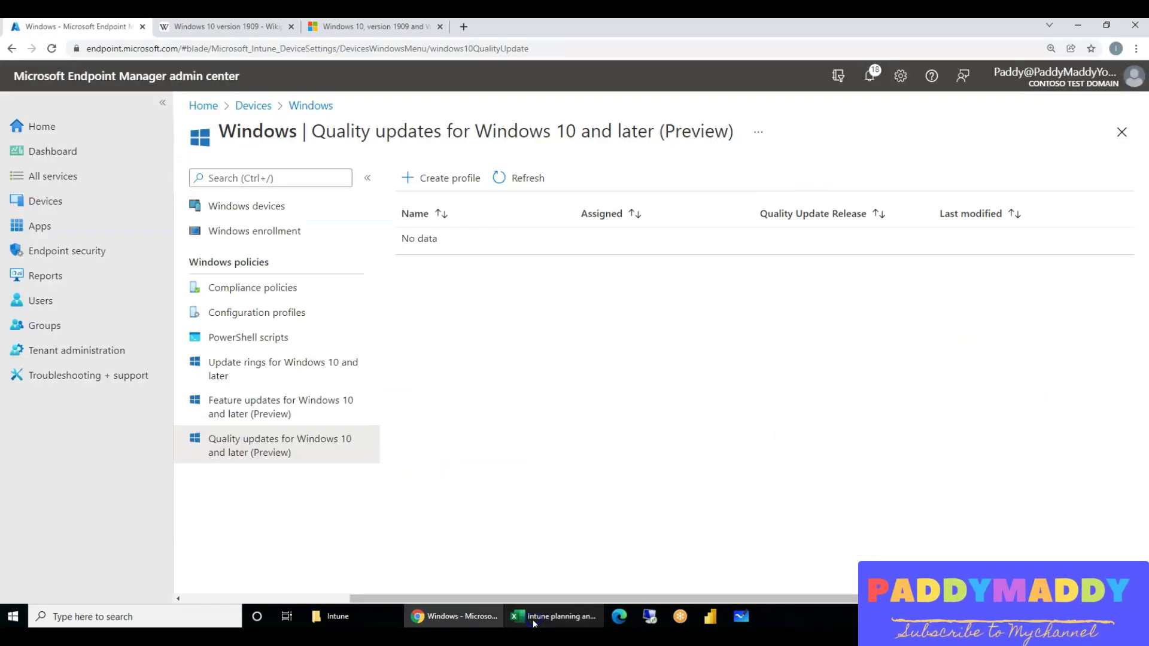
Copy "Quality updates for Windows 10" from the page title and start creating a new group.
left_click(421, 190)
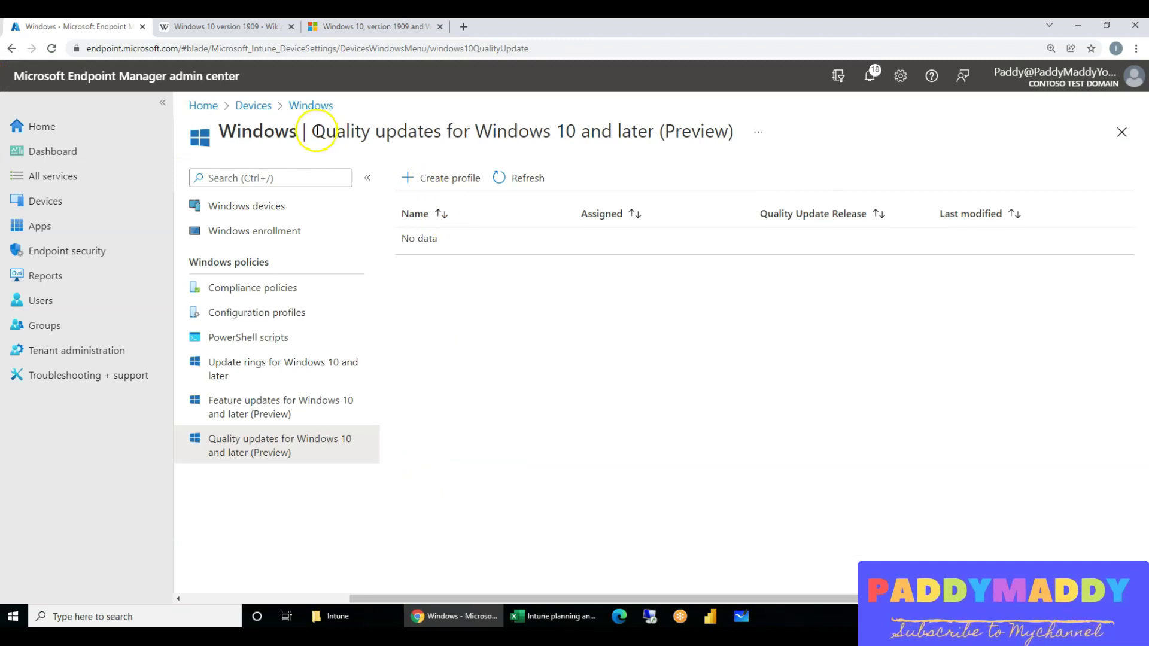
left_click_drag(336, 132, 591, 128)
key("ctrl+c")
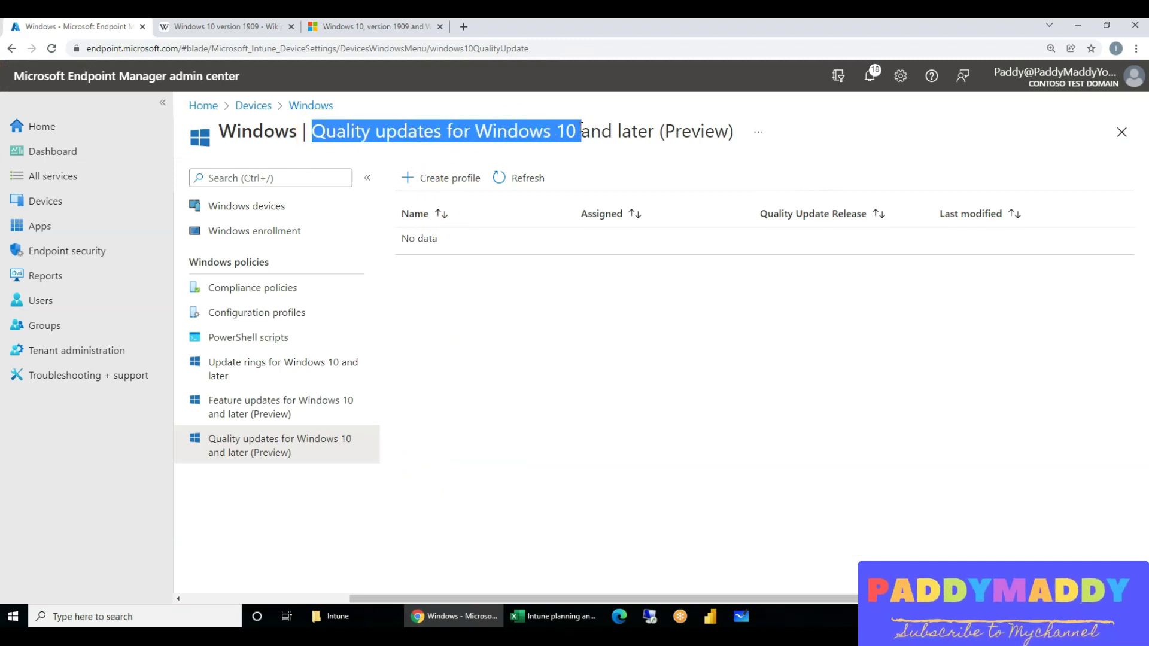
left_click(57, 329)
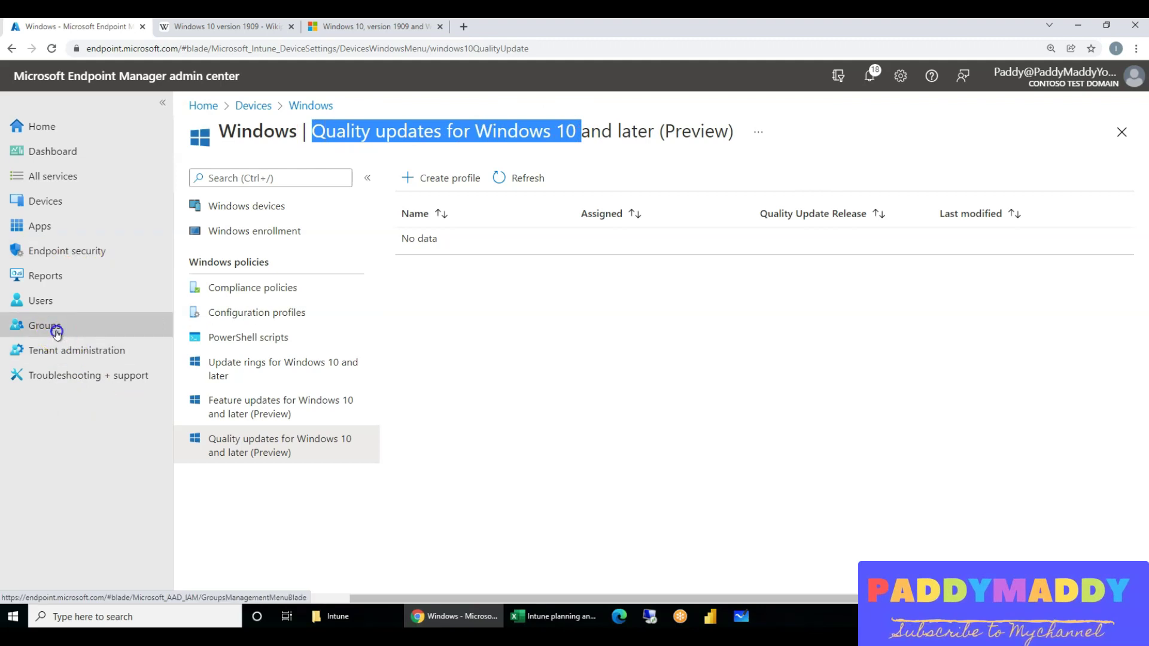
left_click(440, 179)
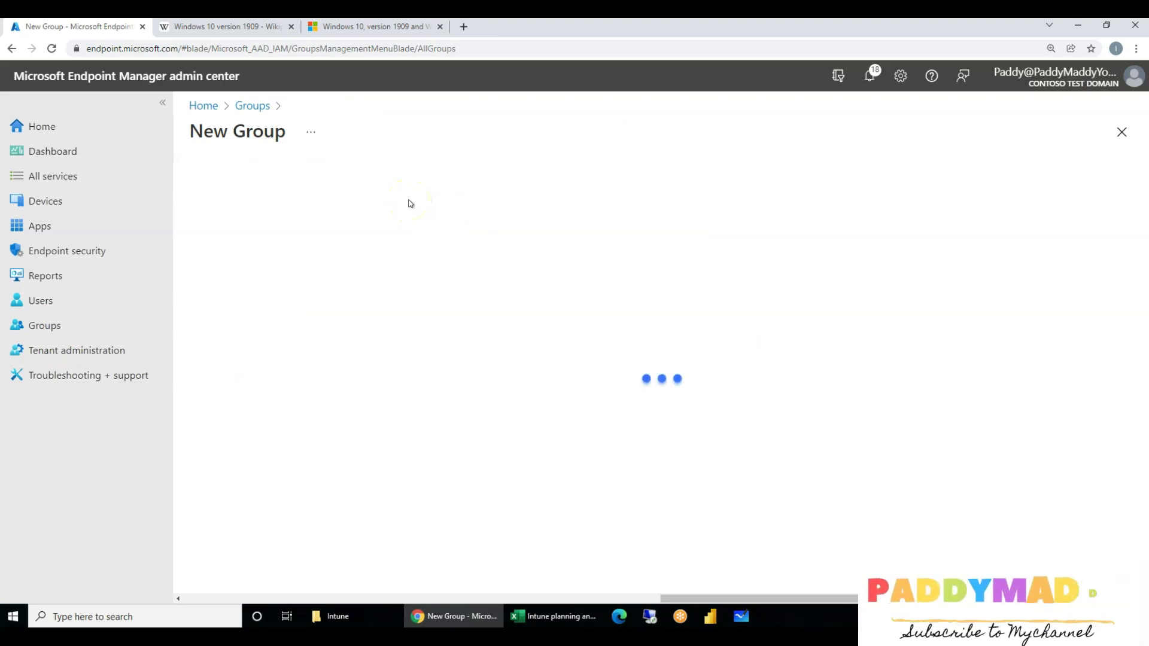
Name the new security group "Quality Updates for Windows 10 Patching", with a capital U in Updates.
left_click(442, 256)
key("ctrl+v")
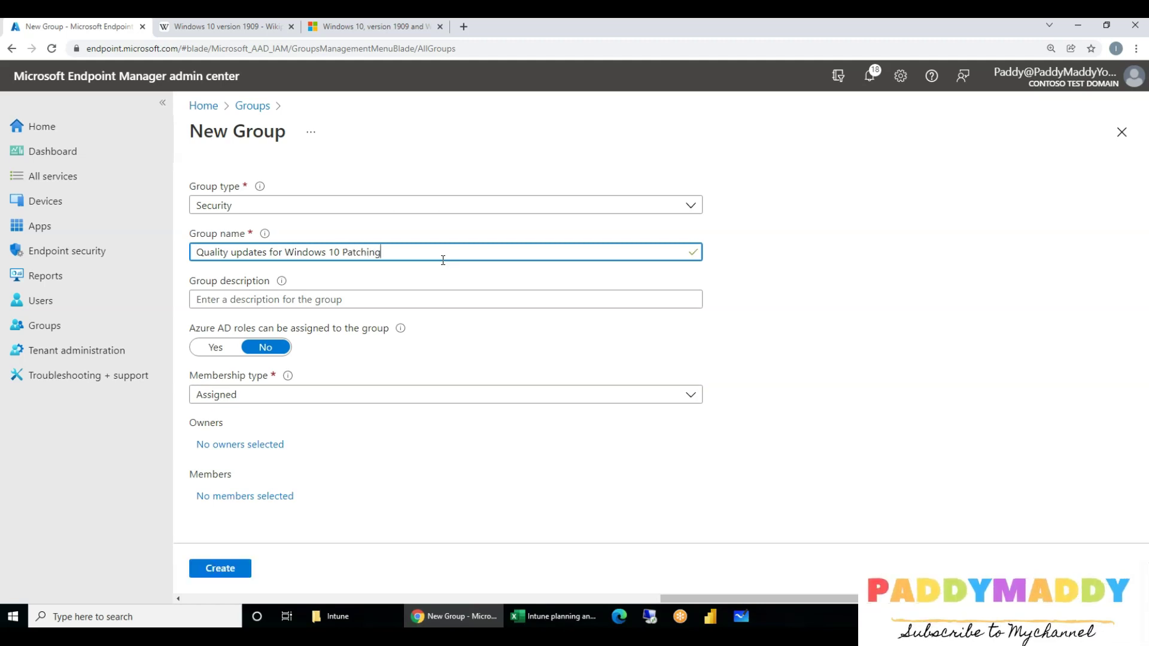
key("ctrl+Left")
key("ctrl+Left")
key("ctrl+Left")
key("Delete")
type("U")
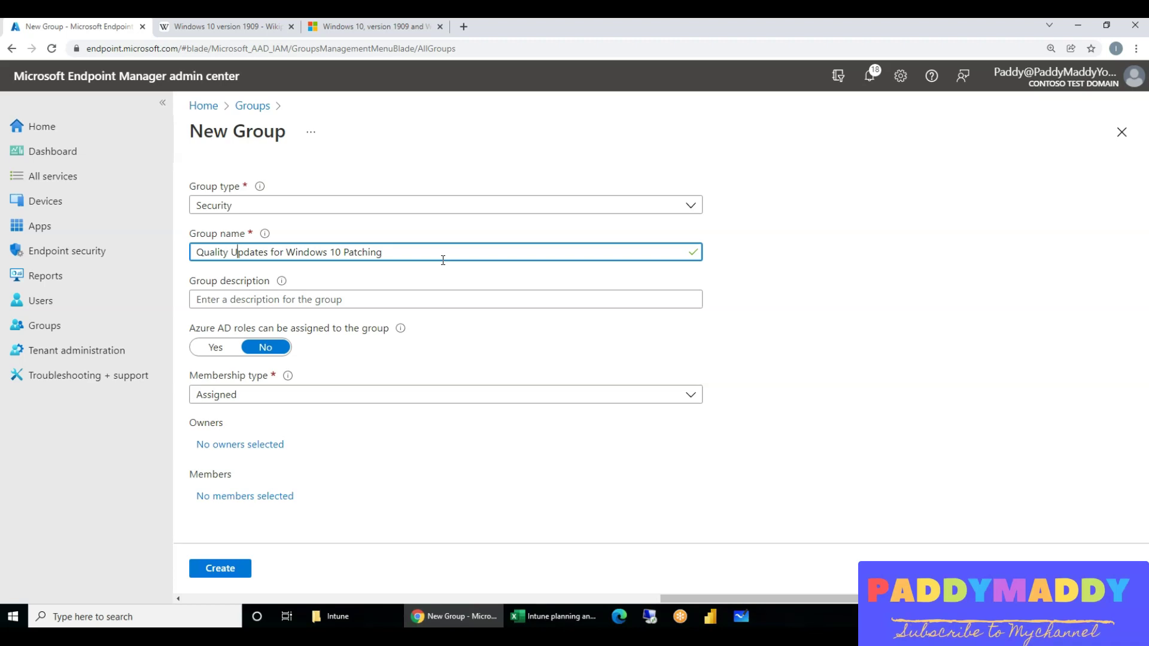
Copy the group name into the group description and create the group.
key("ctrl+a")
key("ctrl+c")
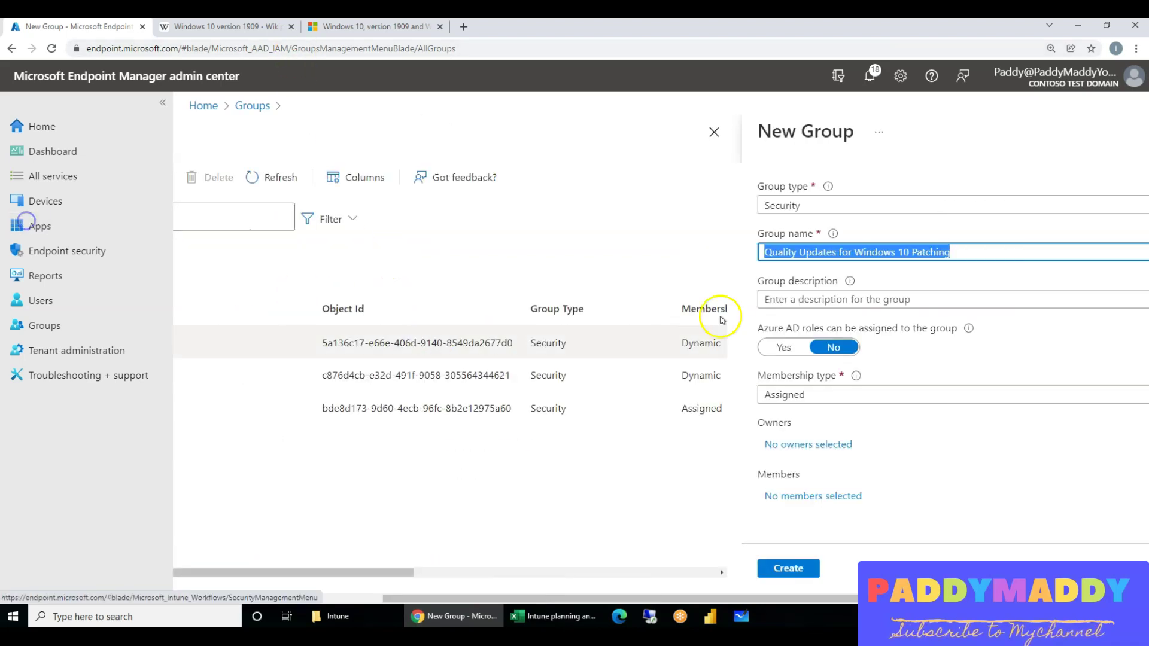
left_click(824, 297)
key("ctrl+v")
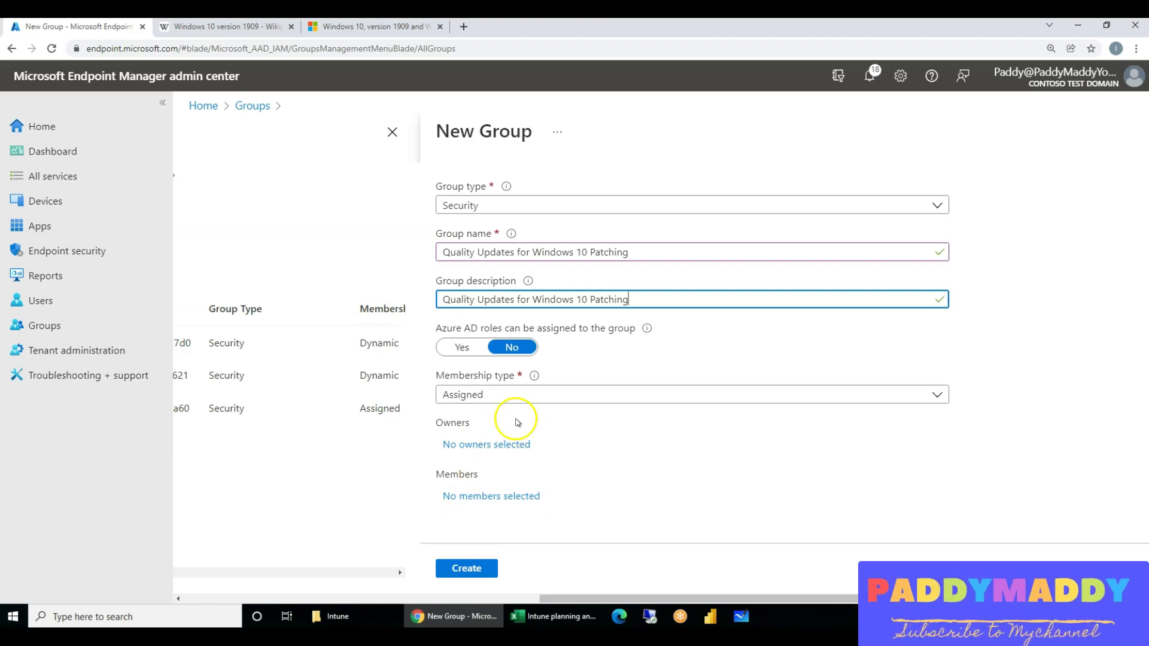
left_click(467, 567)
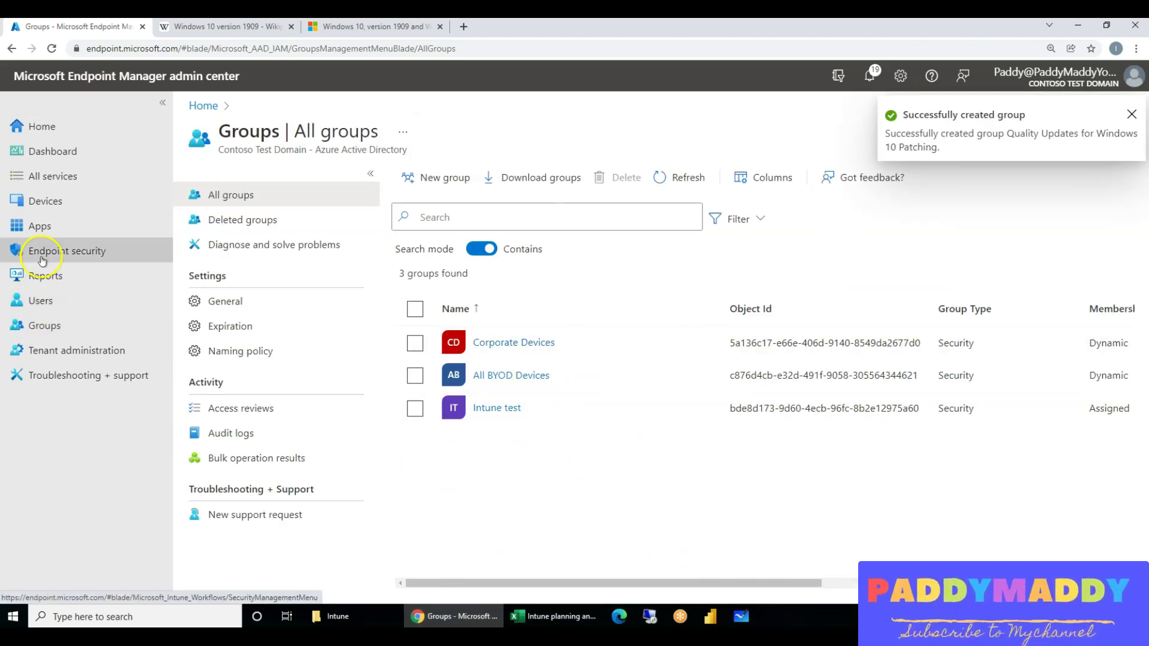
Create a quality update profile for Windows 10 and later devices and name it "Quality Updates for Windows 10 Patching".
left_click(43, 202)
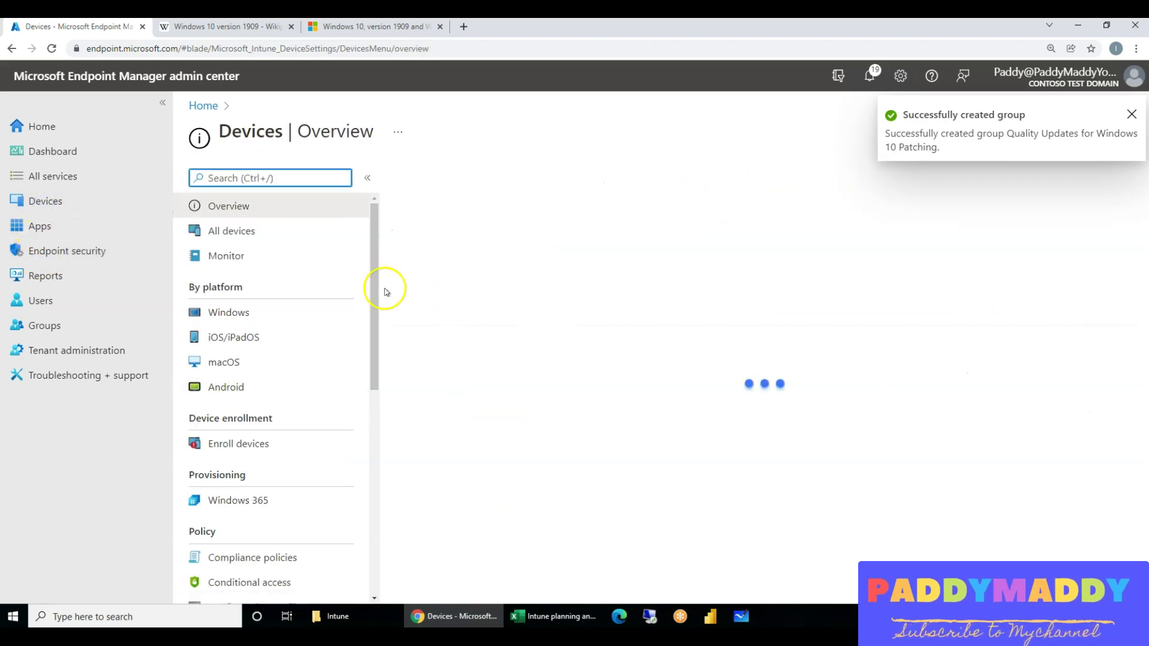
left_click(228, 312)
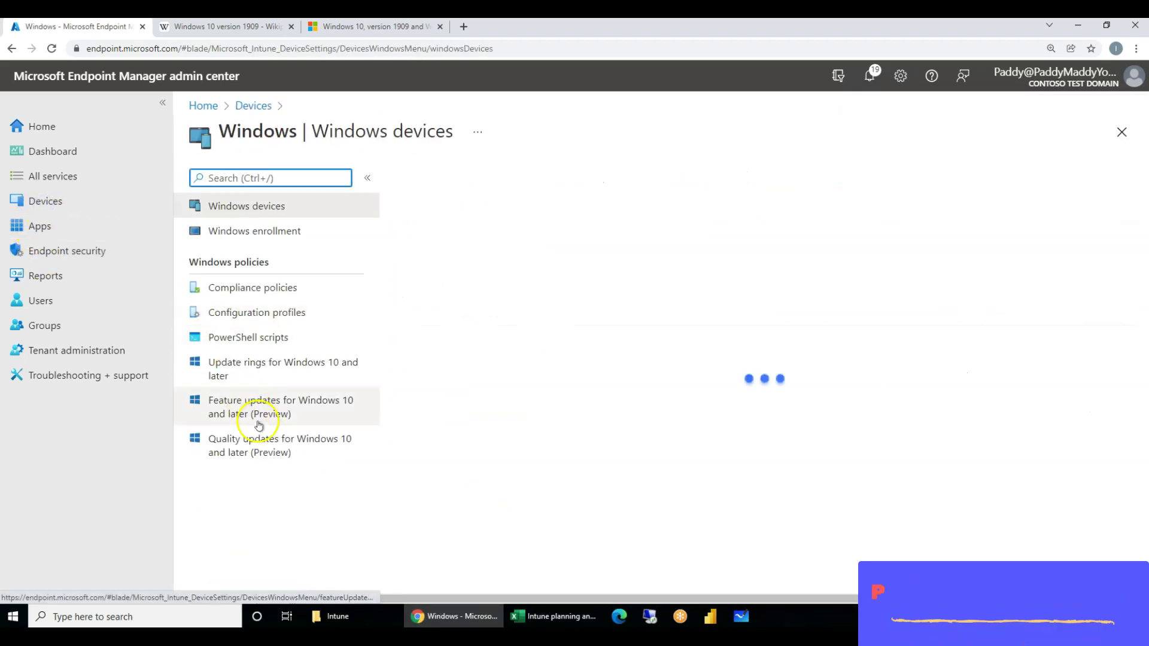
left_click(266, 444)
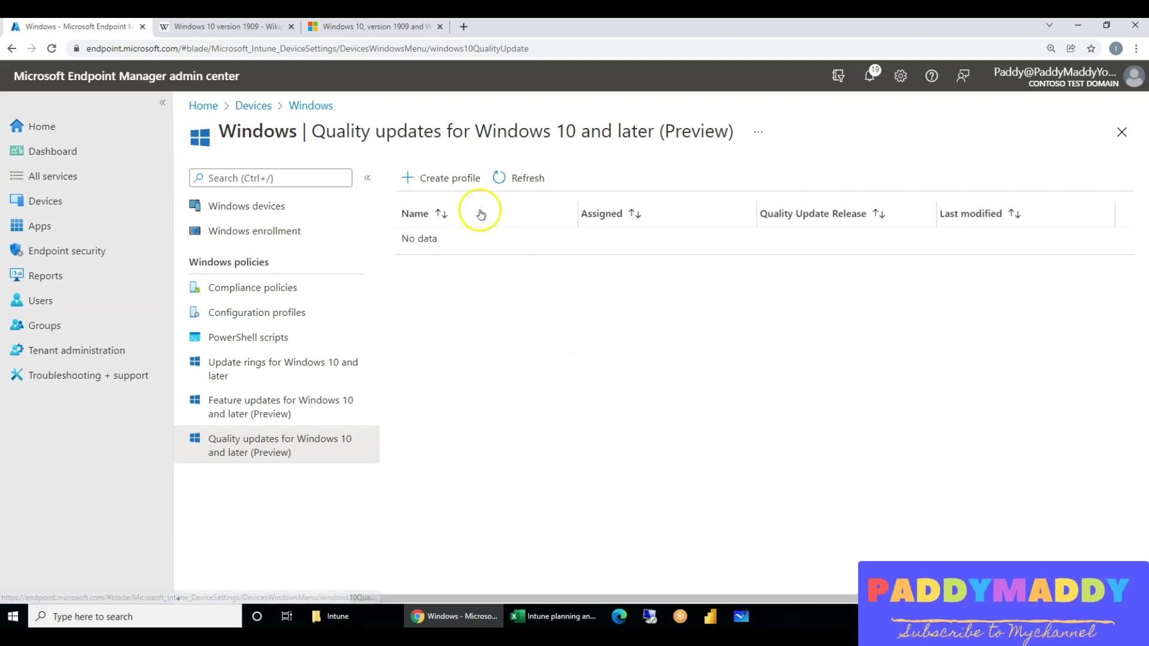
left_click(432, 176)
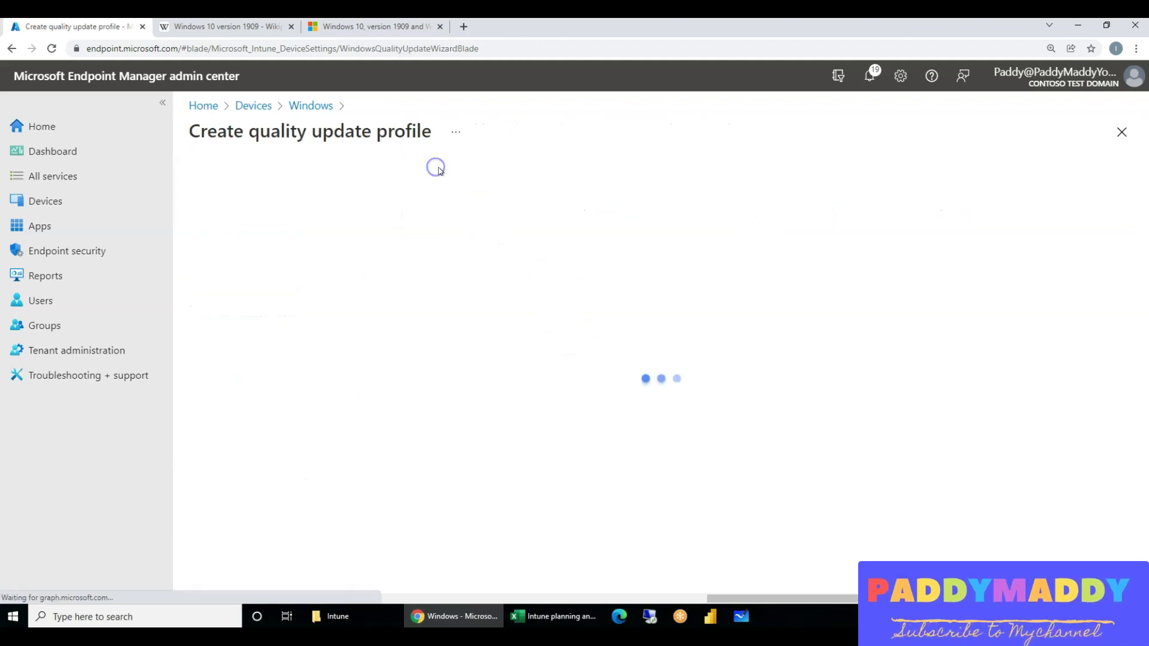
left_click(418, 286)
key("ctrl+v")
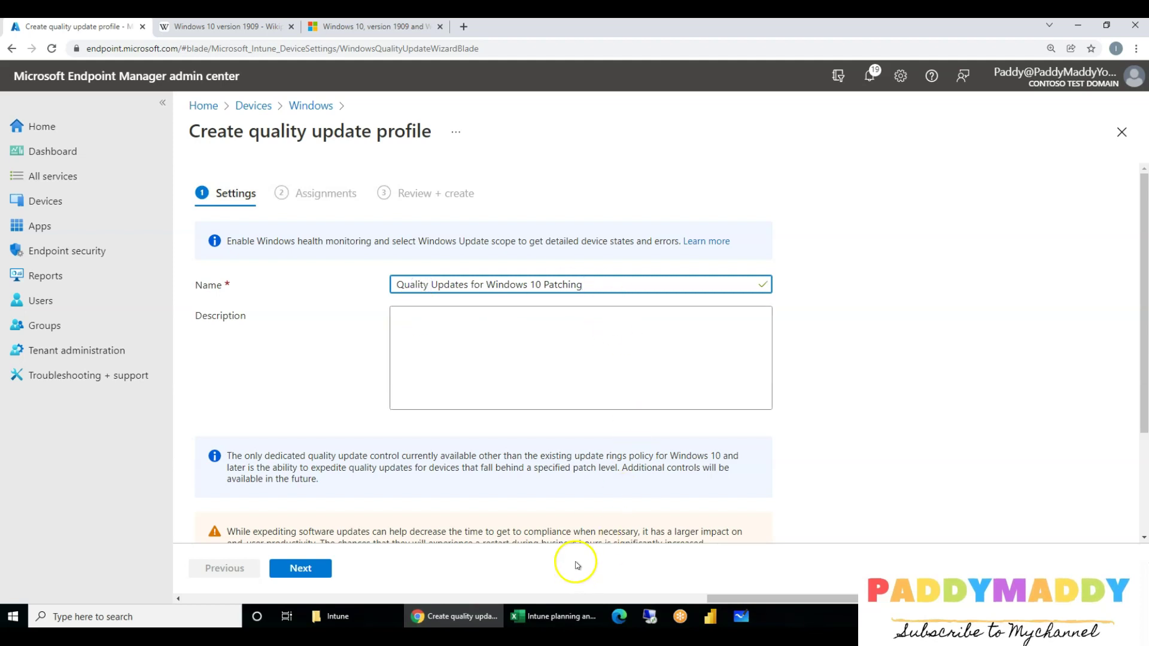
Expedite quality updates for OS versions below "12/14/2021 - 2021.12 B Security Updates for Windows 10 and later" and proceed to the profile's assignments.
scroll(499, 483, "down", 3)
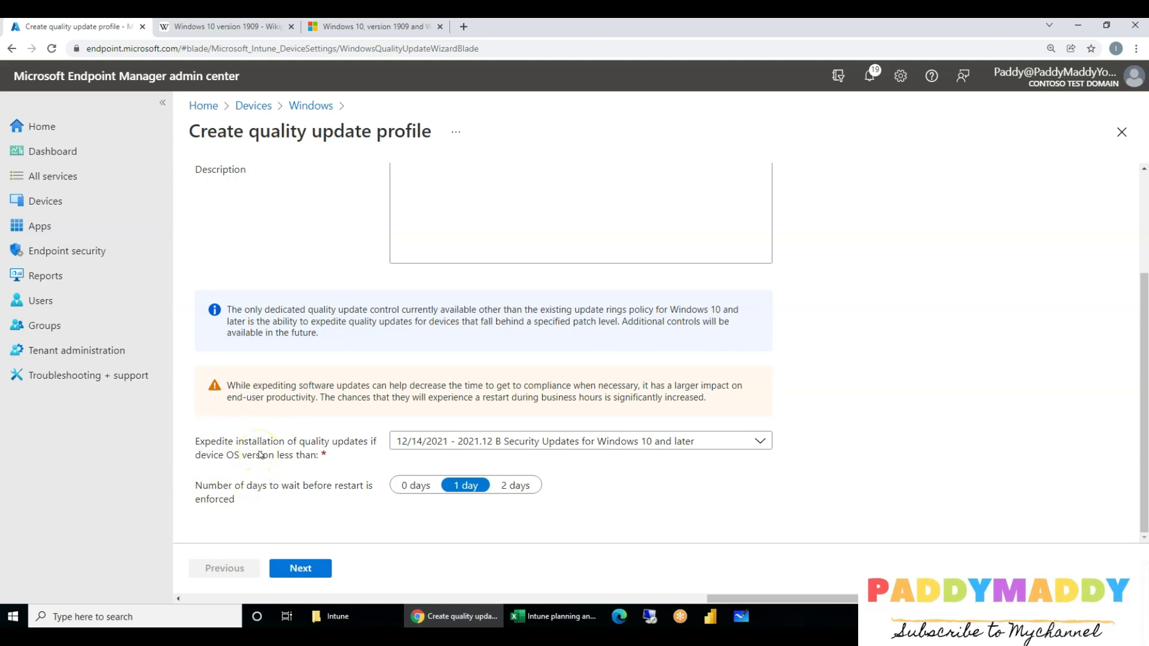
left_click(521, 444)
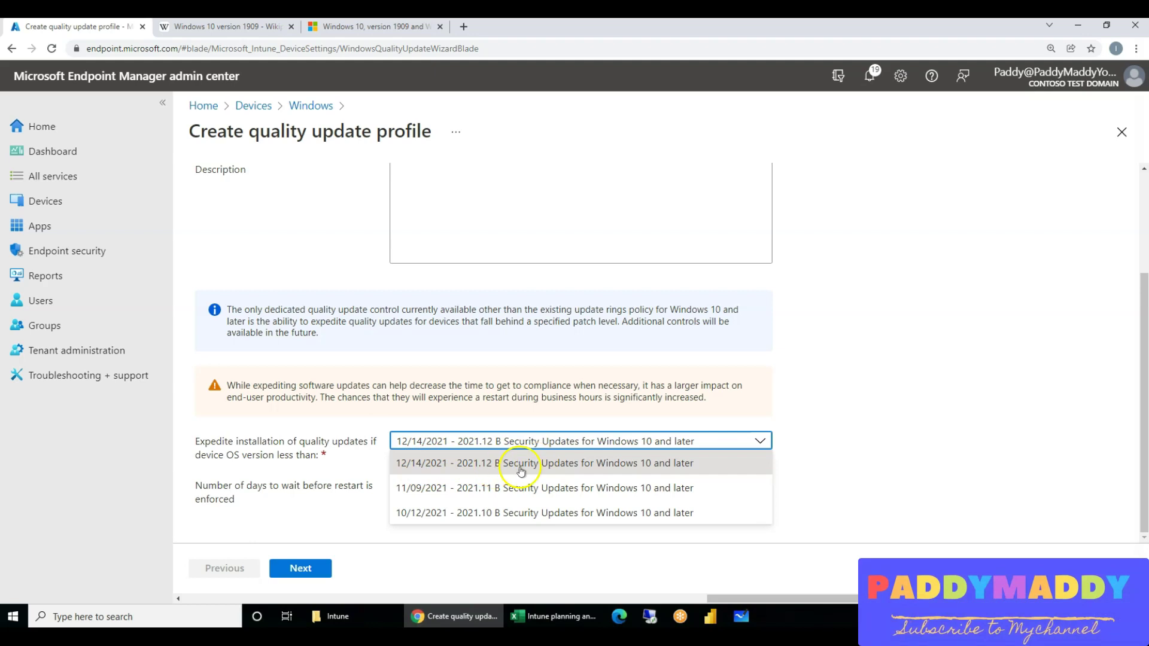
left_click(485, 471)
left_click(341, 501)
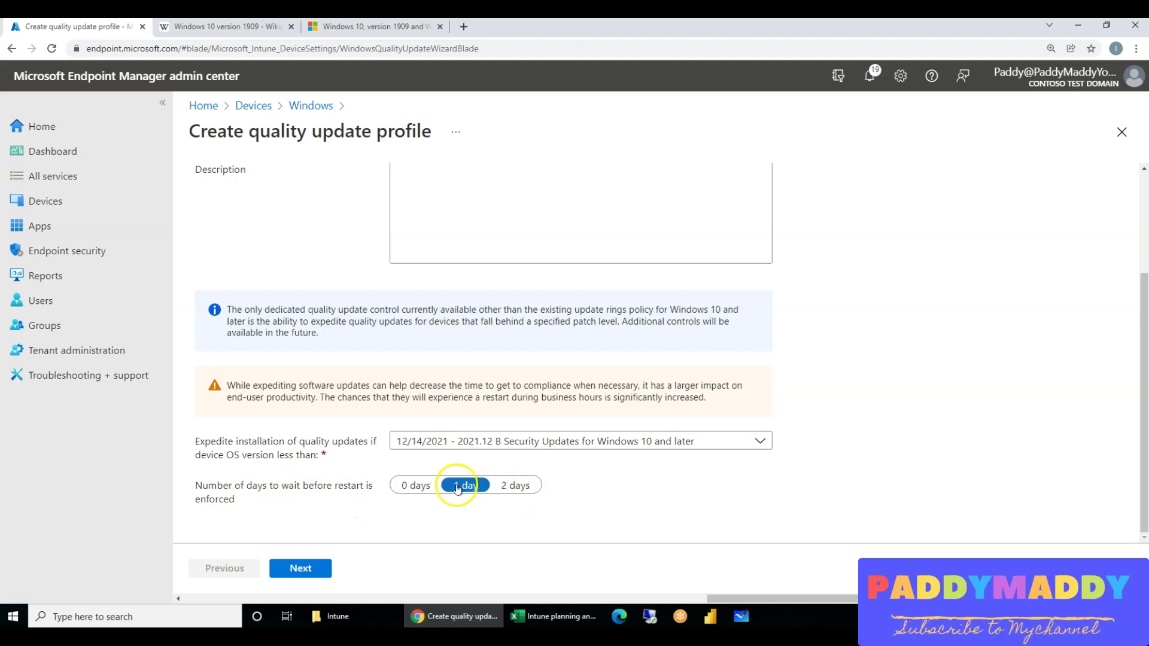
left_click(307, 571)
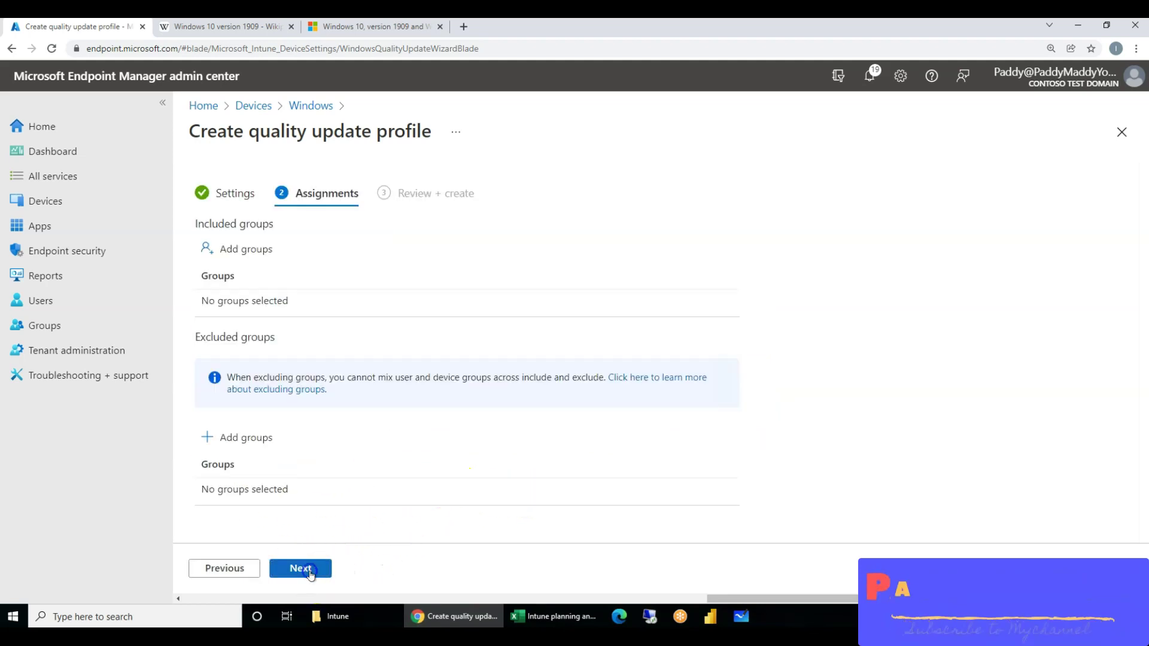
Include the group "Quality Updates for Windows 10 Patching" in the assignments and create the quality update profile.
left_click(259, 250)
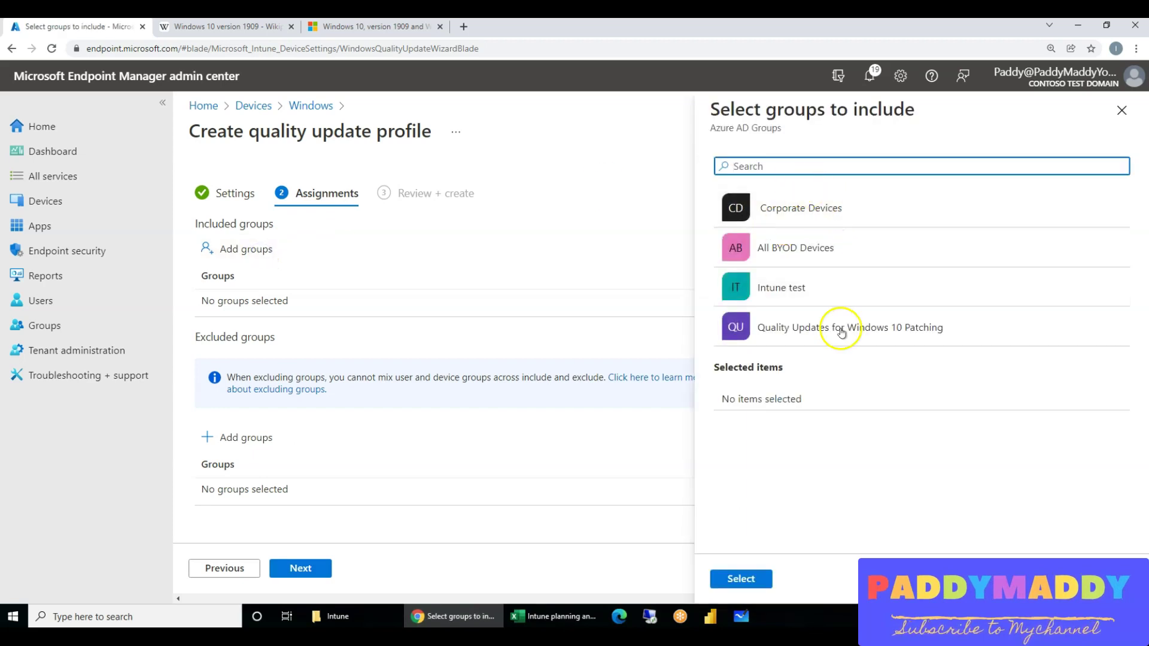
left_click(809, 331)
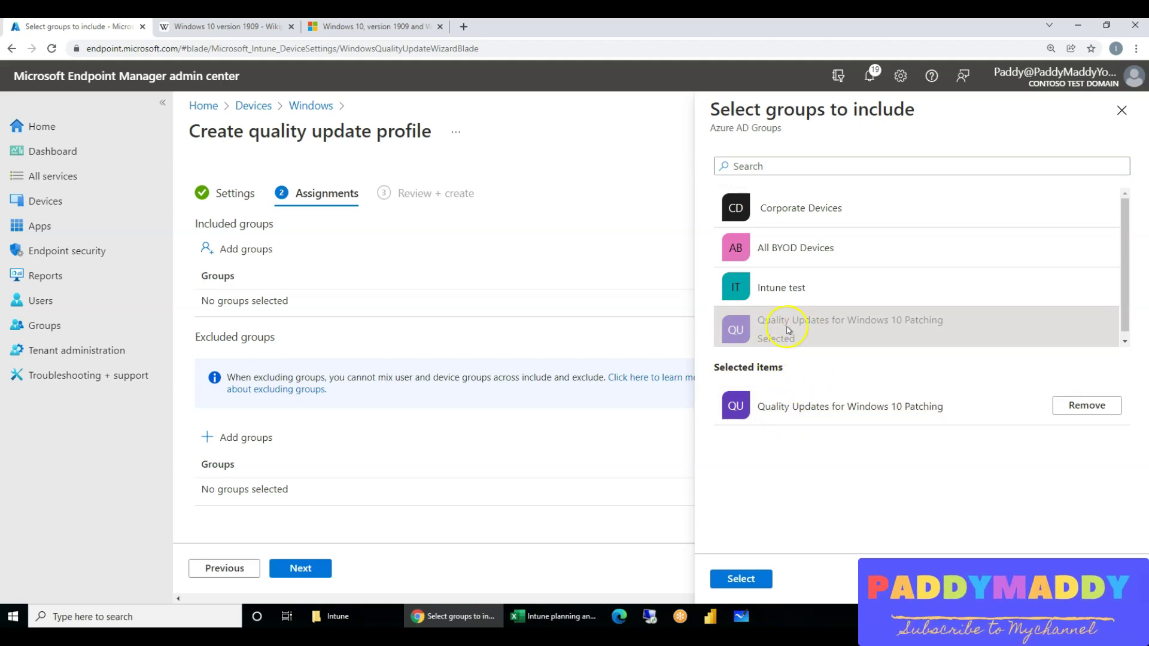
left_click_drag(760, 324, 940, 317)
left_click(740, 579)
left_click(315, 570)
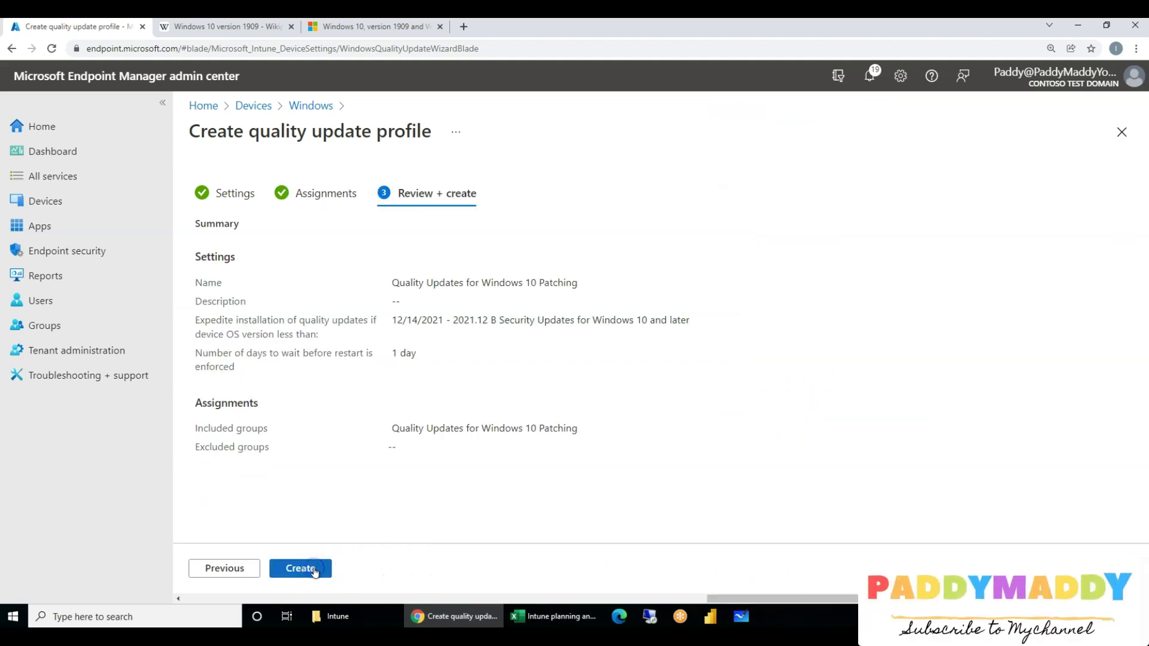
left_click(314, 569)
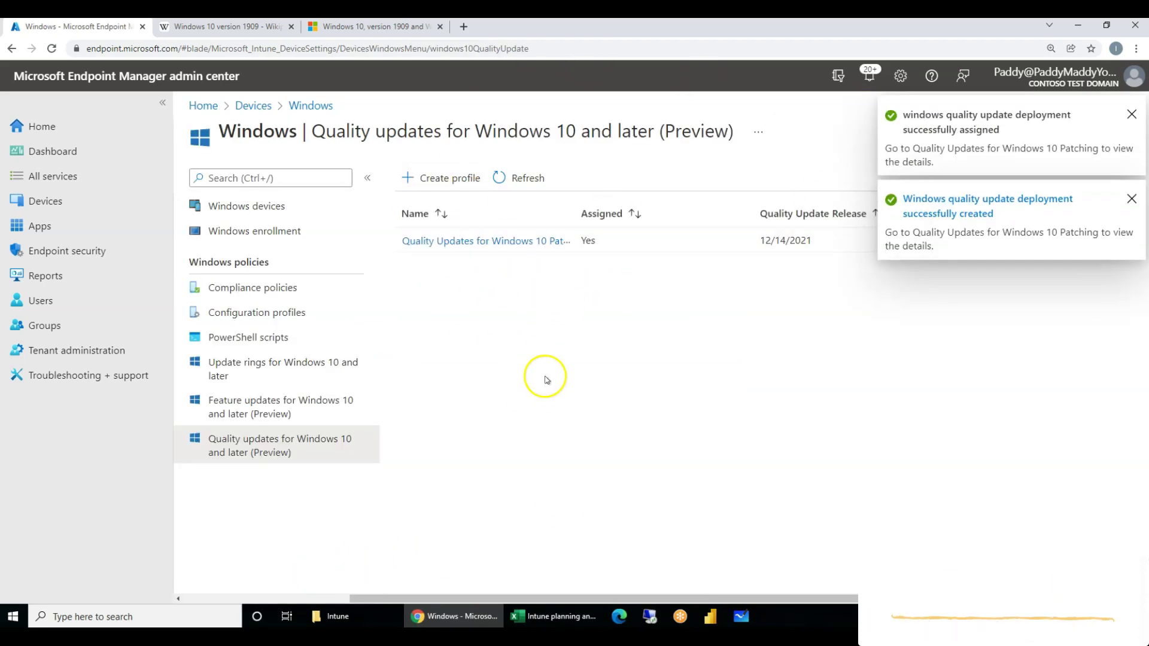
Switch to the Intune planning workbook in Excel and review the COD update rings, feature updates and quality updates sections, including the servicing channel row.
left_click(553, 617)
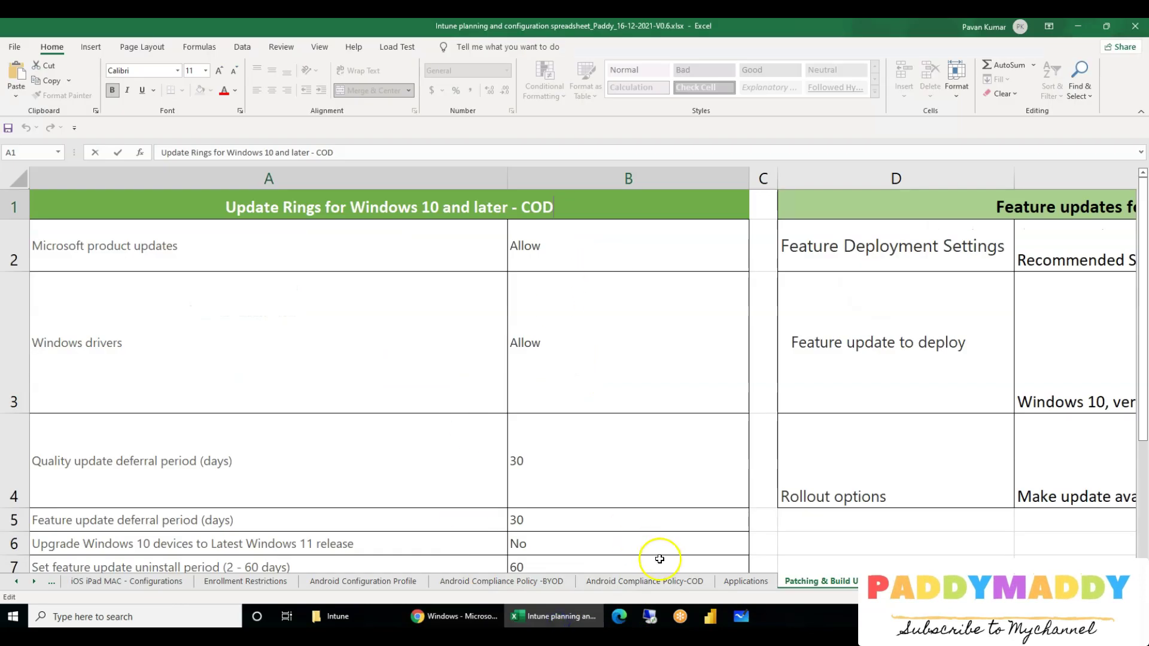
left_click(380, 392)
scroll(379, 393, "down", 2)
scroll(379, 392, "down", 2)
left_click(294, 188)
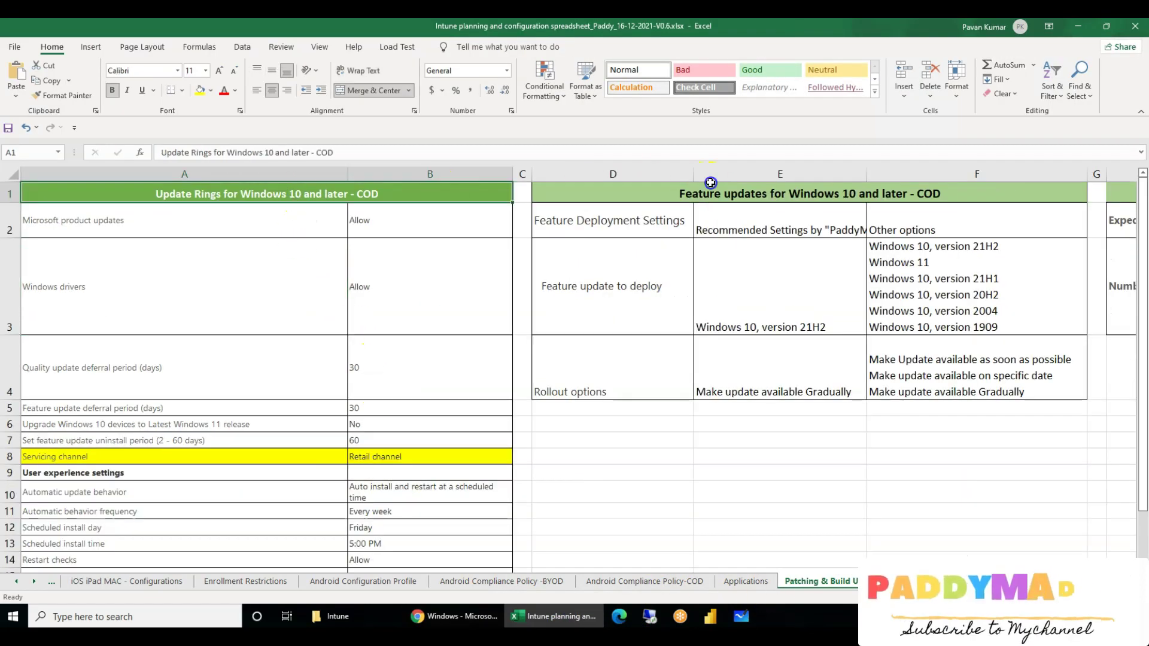
left_click(711, 186)
left_click(994, 189)
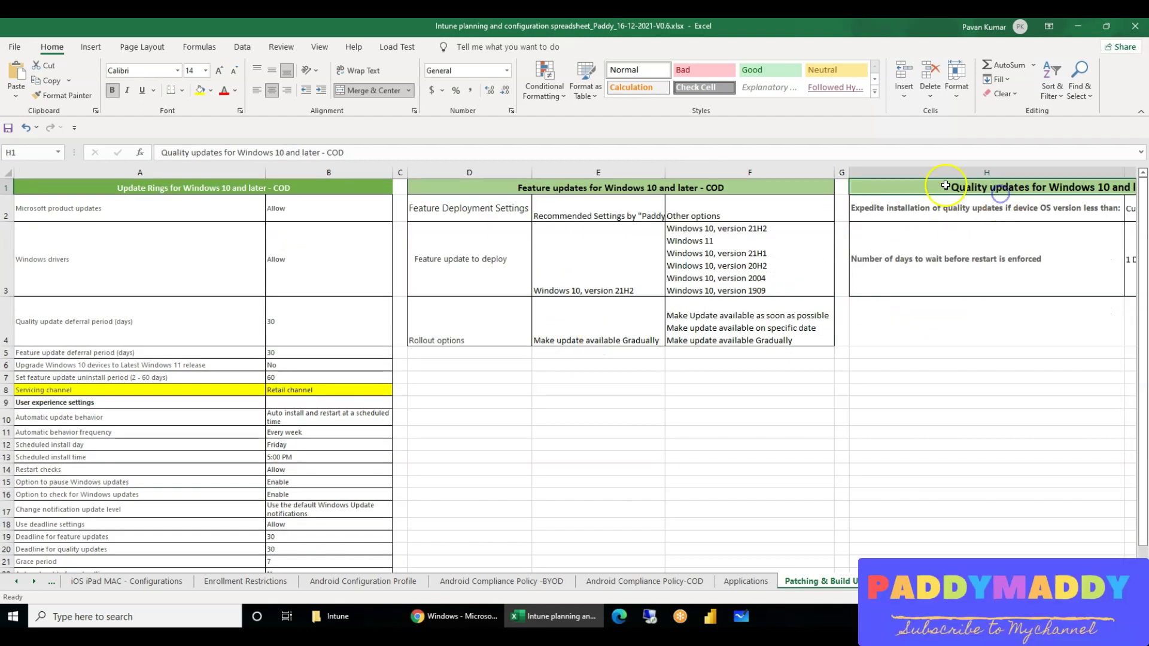
left_click(49, 392)
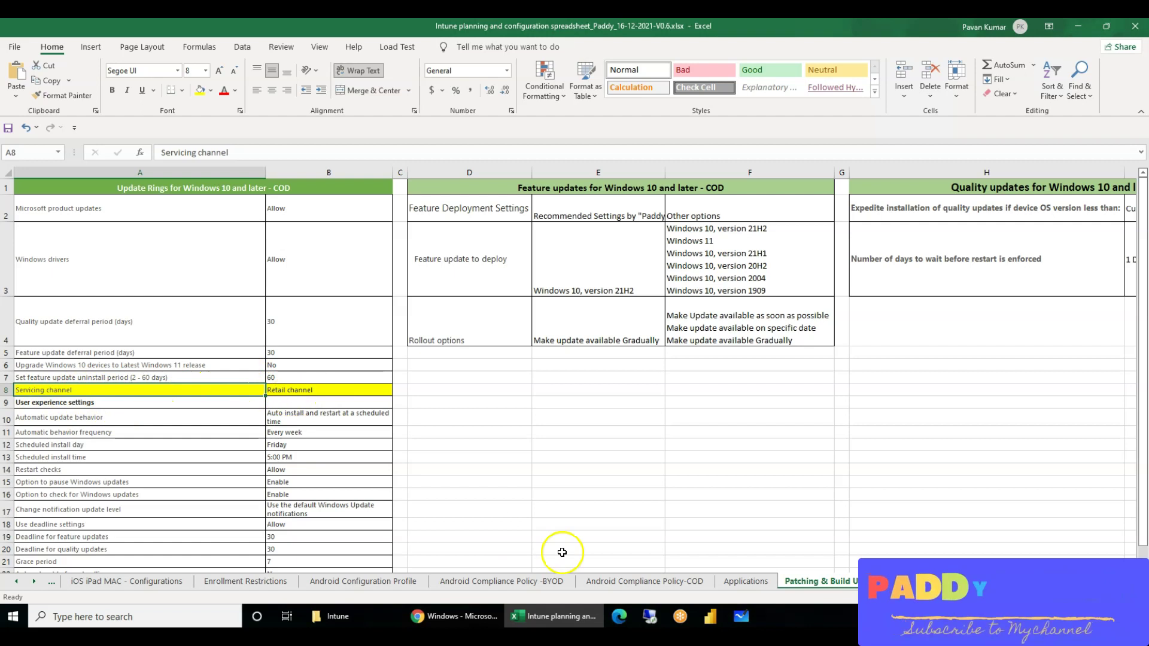
Switch back to the Endpoint Manager admin center in Chrome and check the servicing channel in the Windows 10 update ring's properties.
left_click(449, 617)
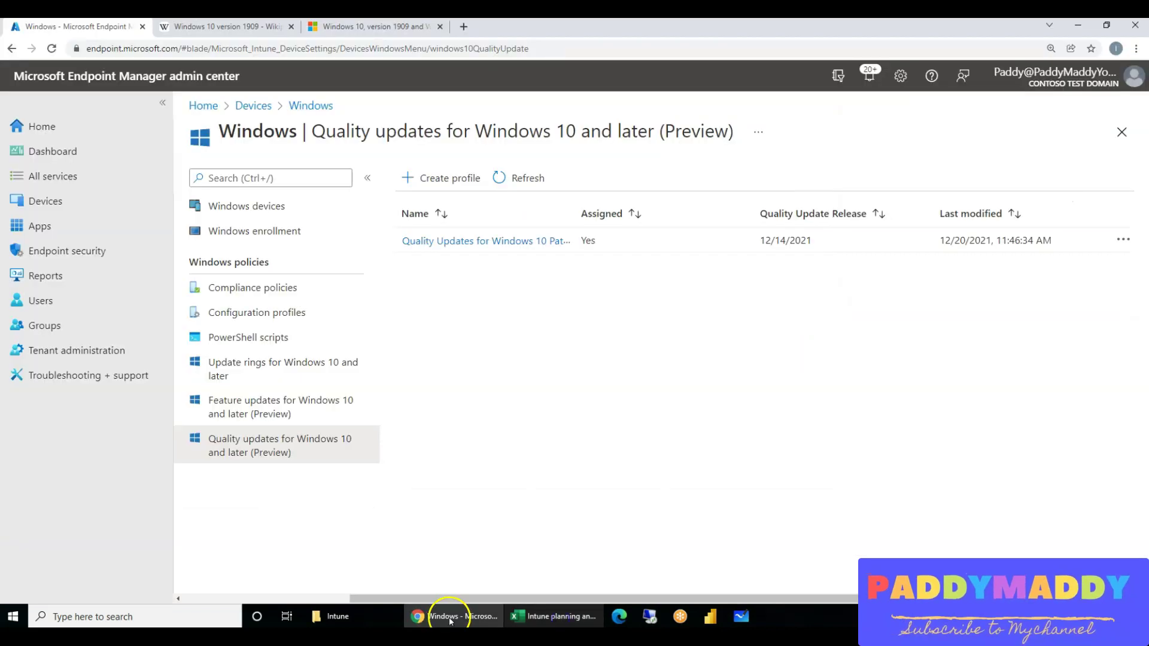
left_click(284, 376)
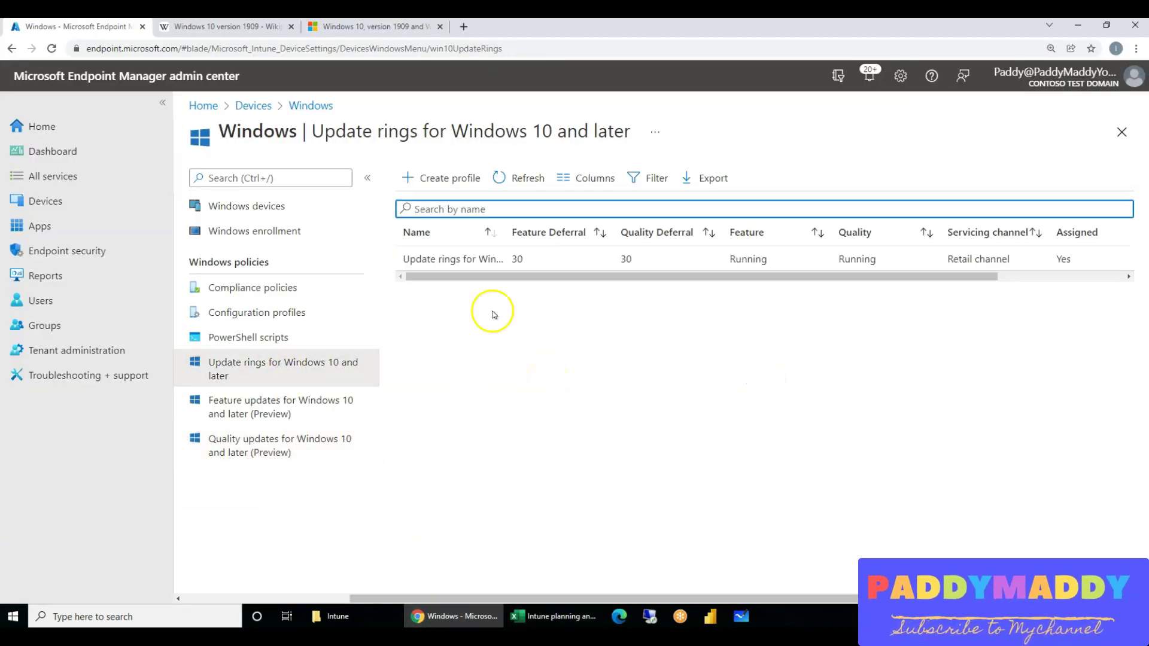
left_click(475, 259)
left_click(220, 265)
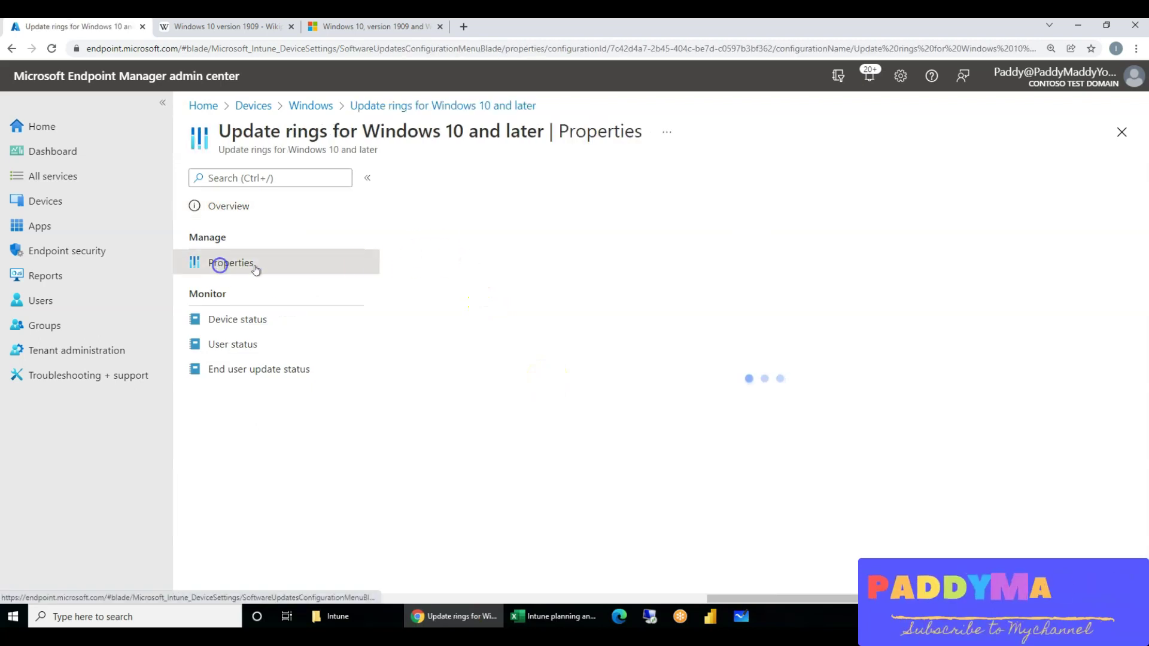
scroll(688, 444, "down", 1)
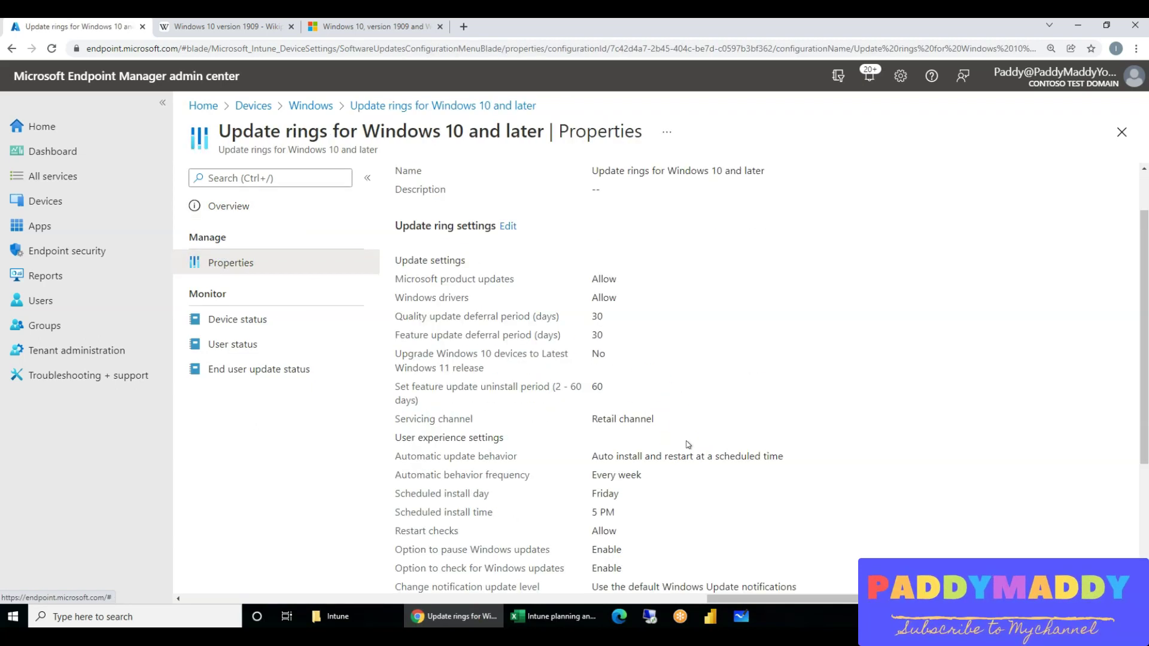
left_click_drag(592, 424, 692, 423)
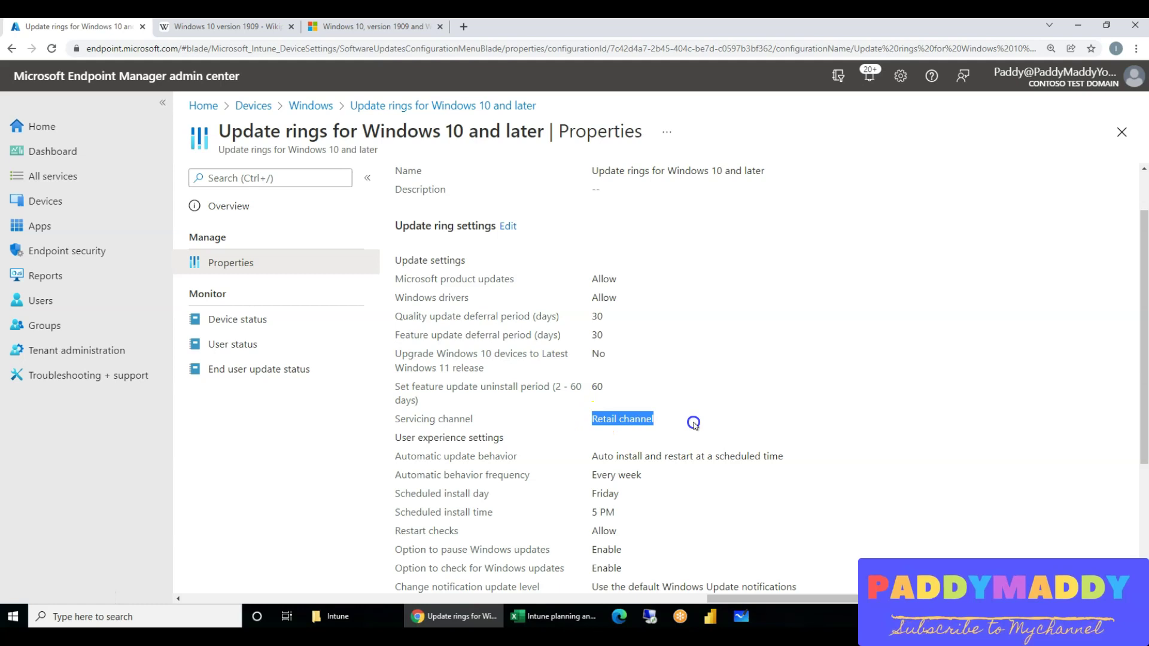
left_click(473, 616)
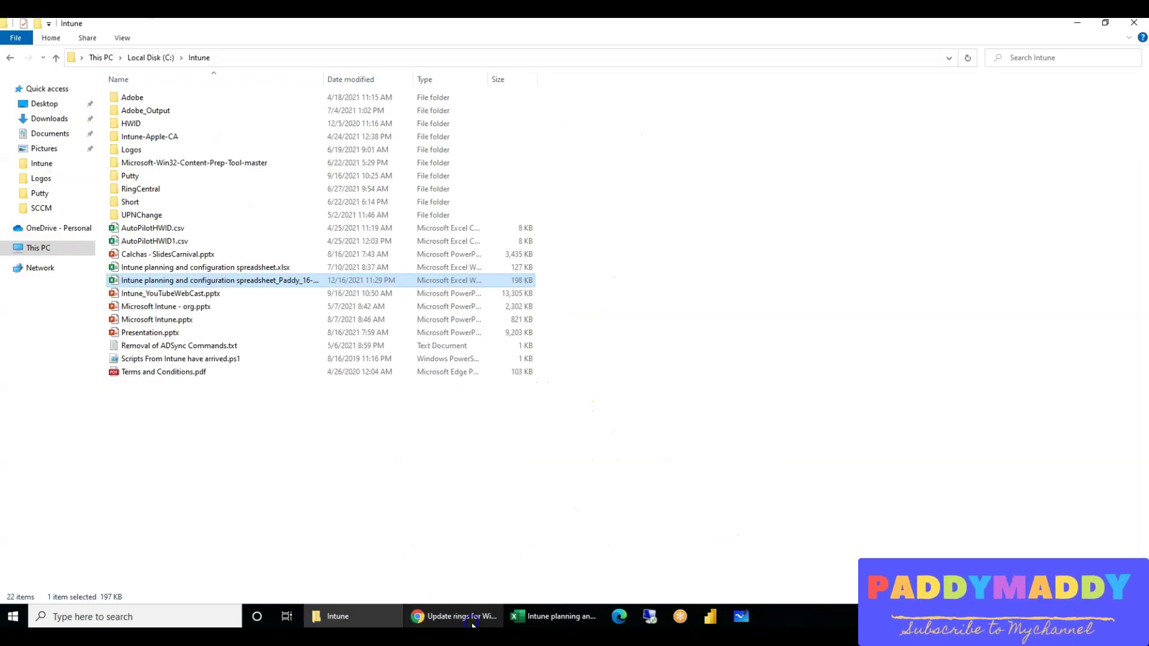
left_click(473, 624)
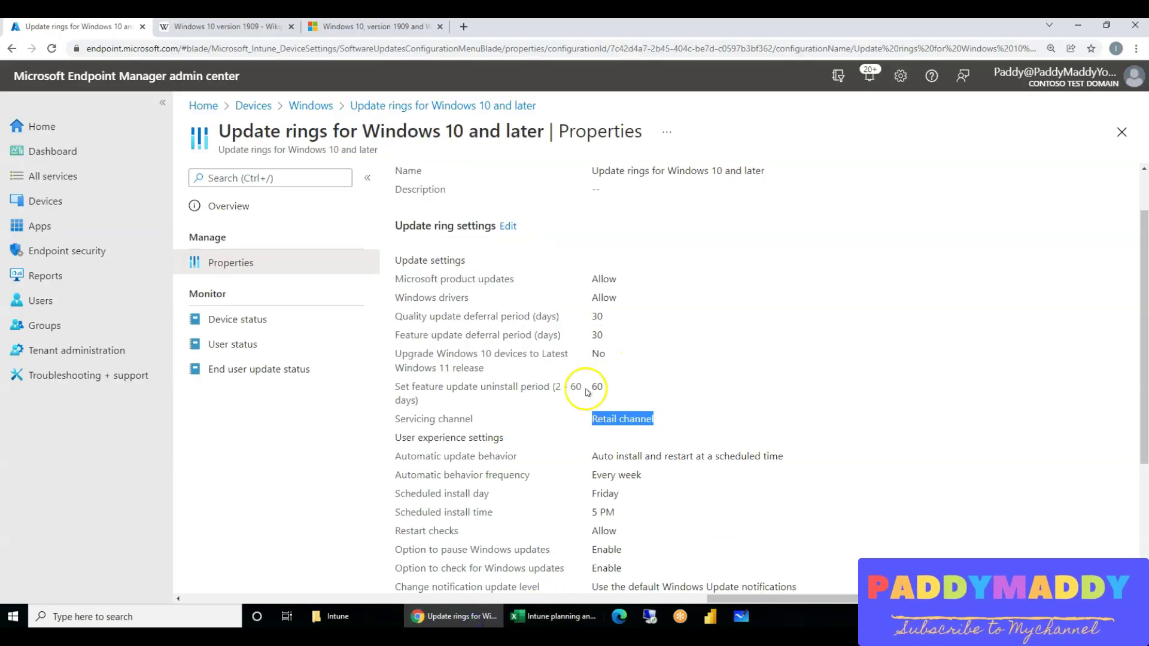
Return to the Excel planning workbook and select "Patching - Windows Updates & Windows Build Upgrades-BYOD" on the Project Design Dashboard sheet.
left_click(554, 617)
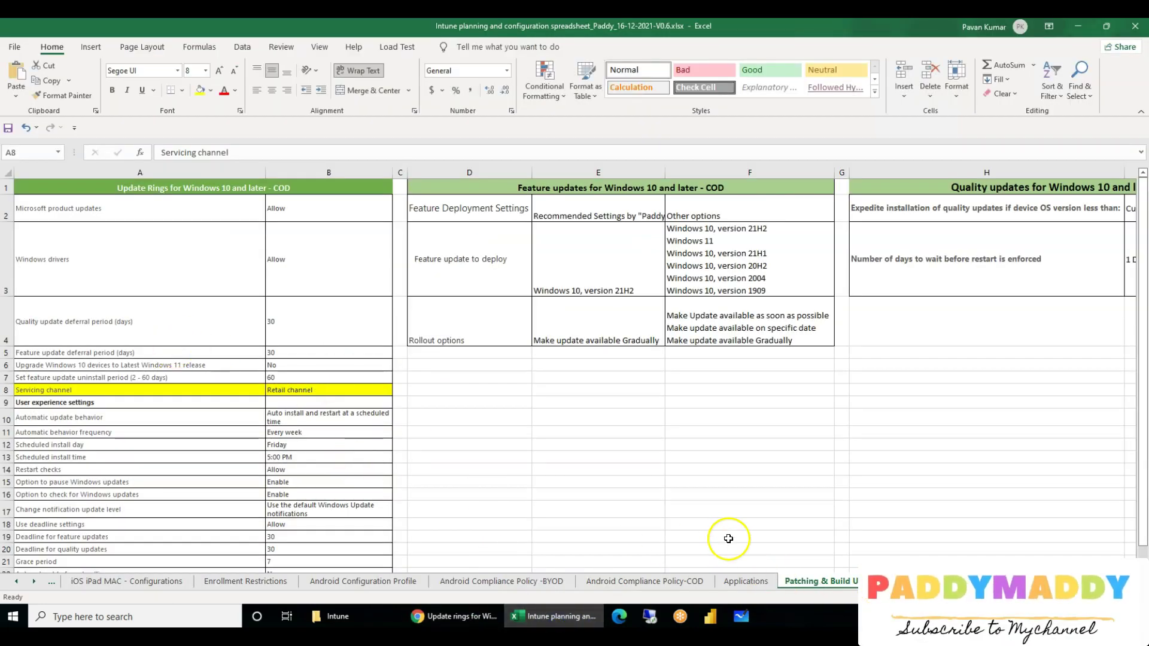
left_click(17, 583)
left_click(18, 583)
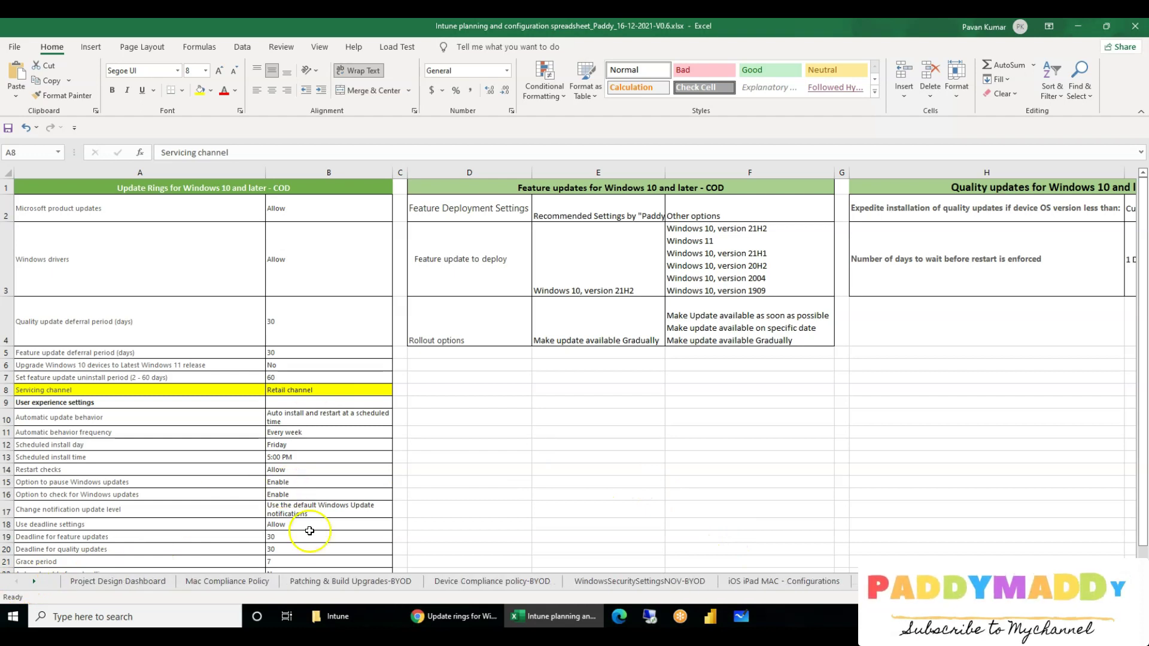
left_click(109, 585)
scroll(333, 295, "down", 1, "ctrl")
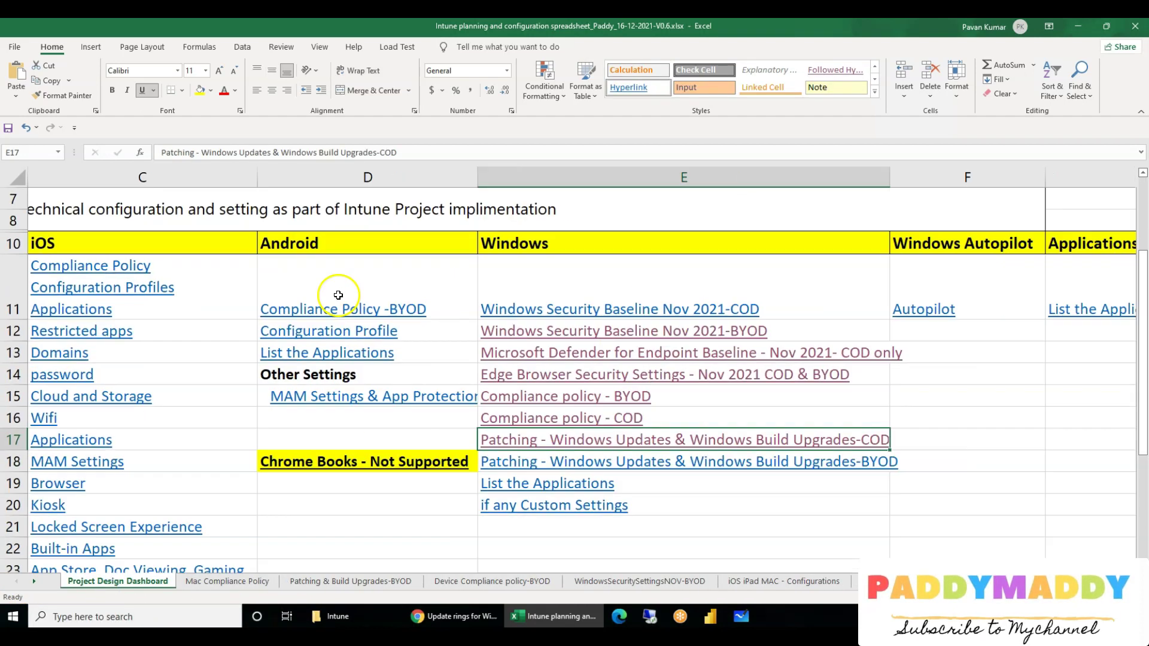
scroll(664, 418, "down", 1)
left_click(685, 470)
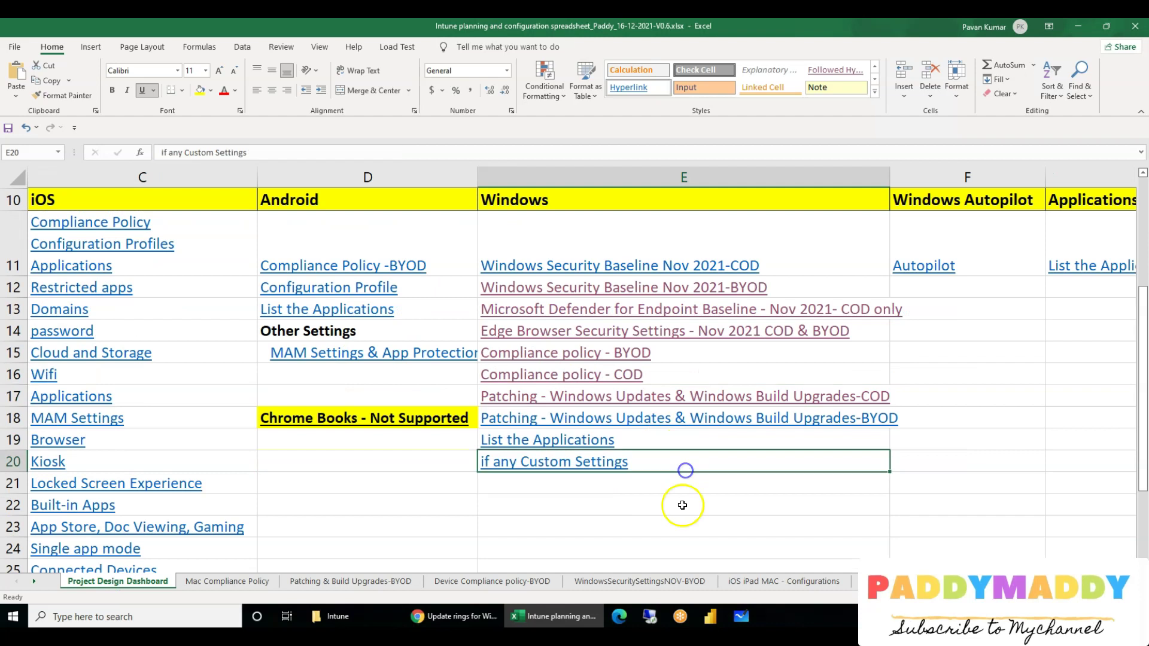
left_click(604, 542)
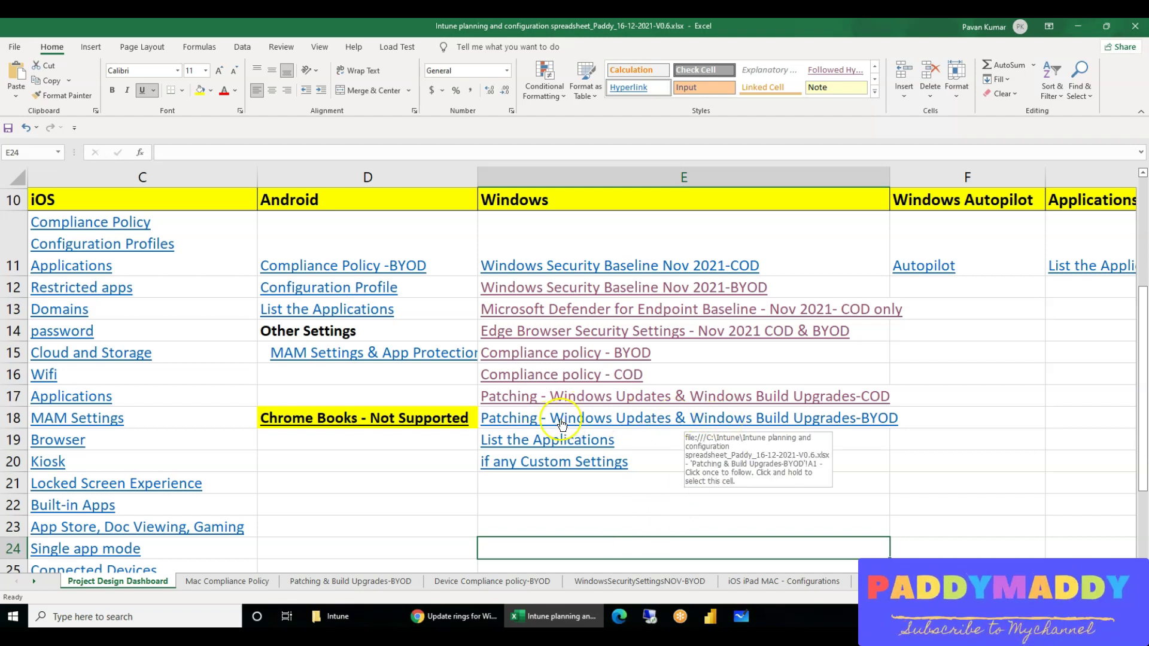
left_click(650, 425)
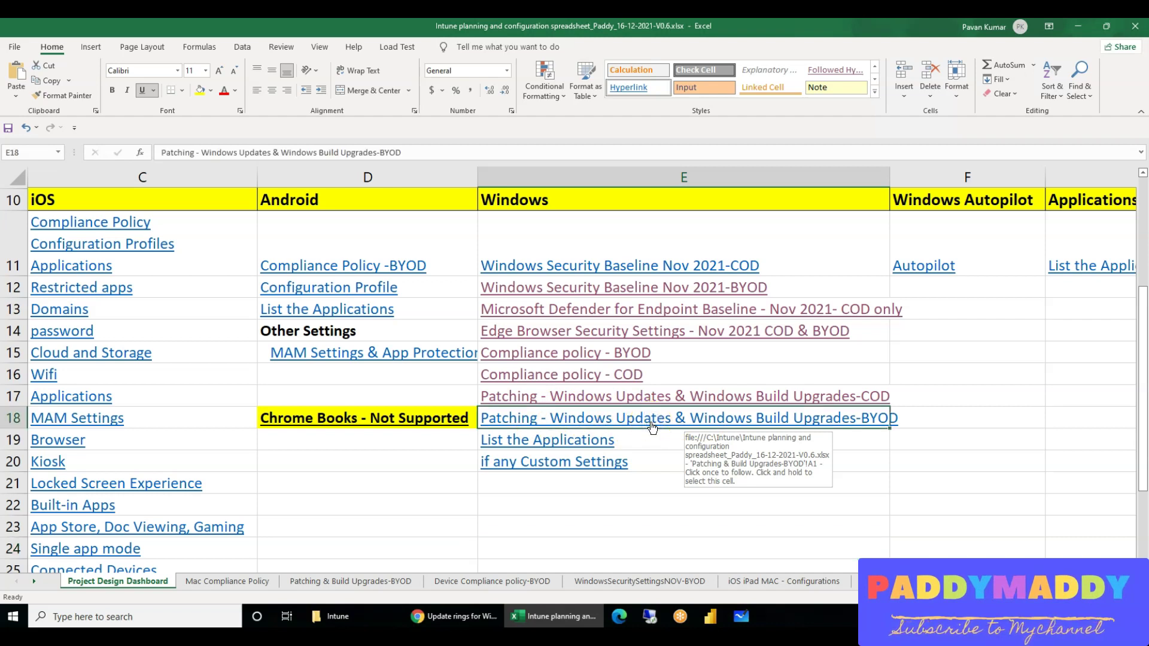
Open the BYOD patching sheet from the dashboard, and switch to Chrome to start a new update ring for Windows 10 and later.
left_click(652, 426)
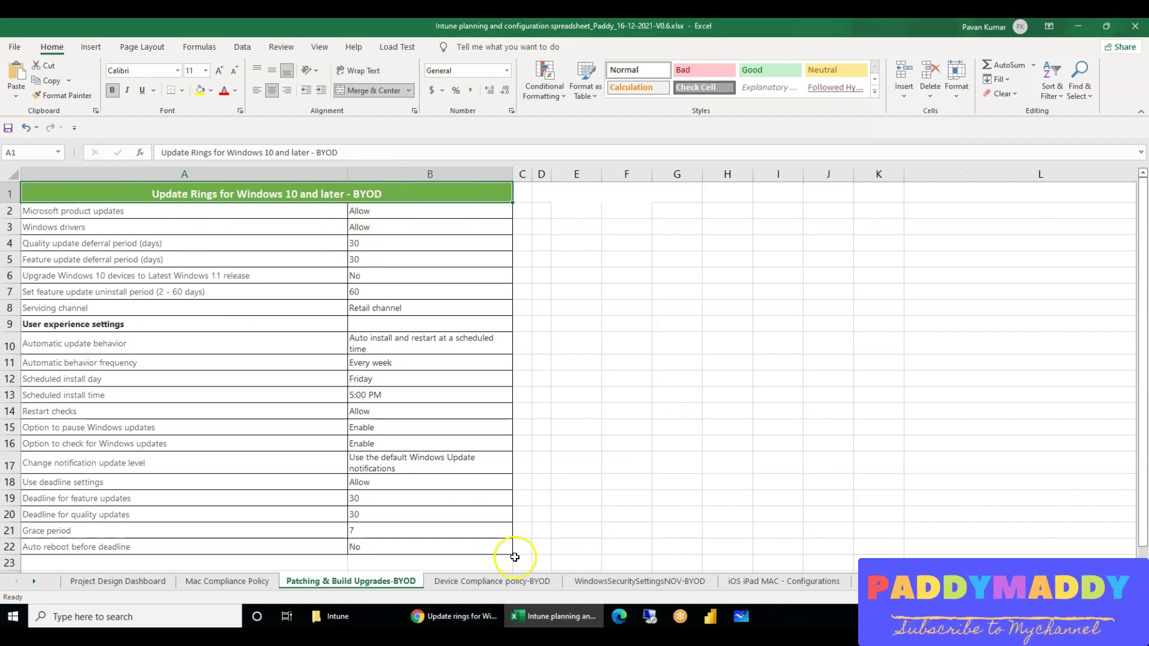
left_click(455, 616)
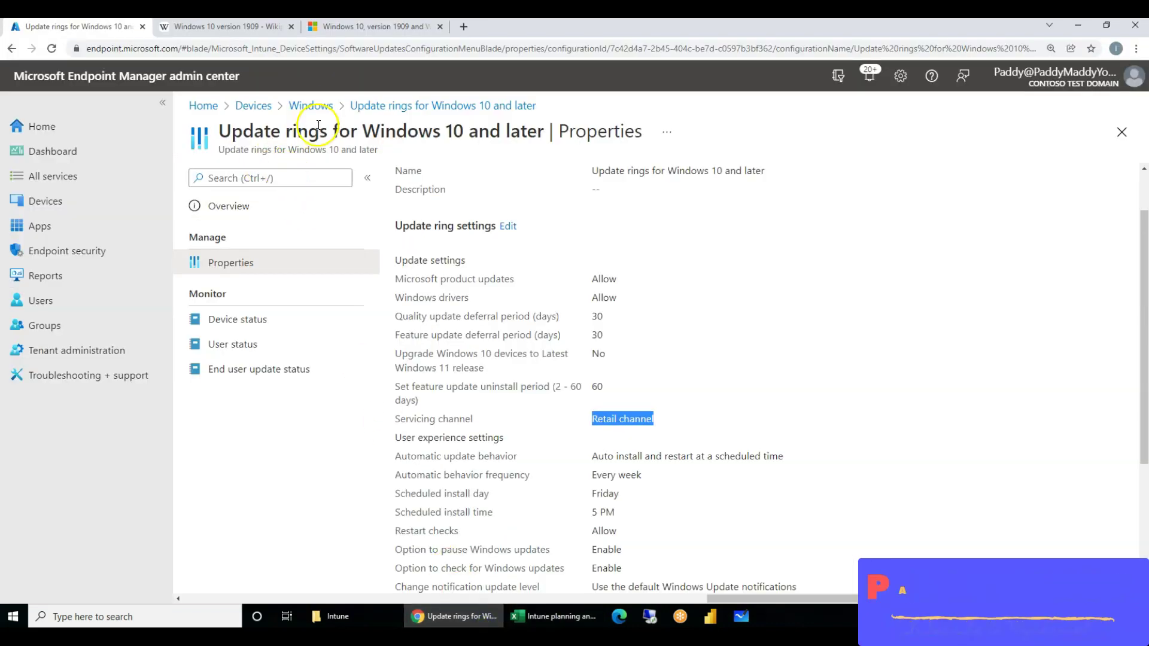
left_click(310, 106)
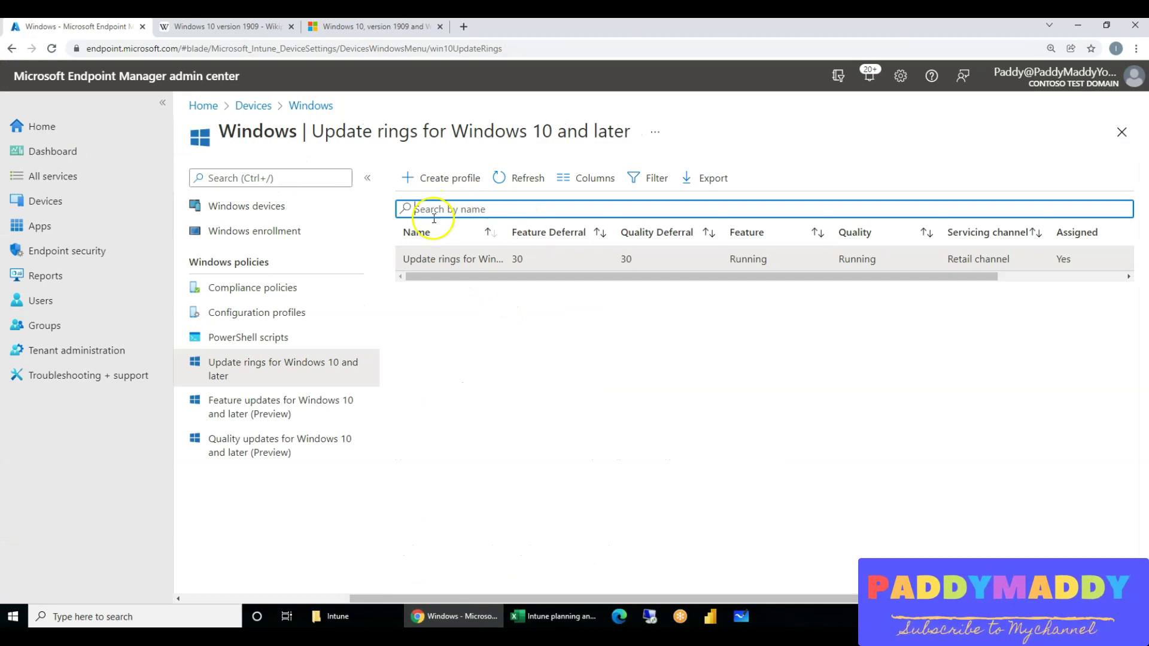
left_click(439, 179)
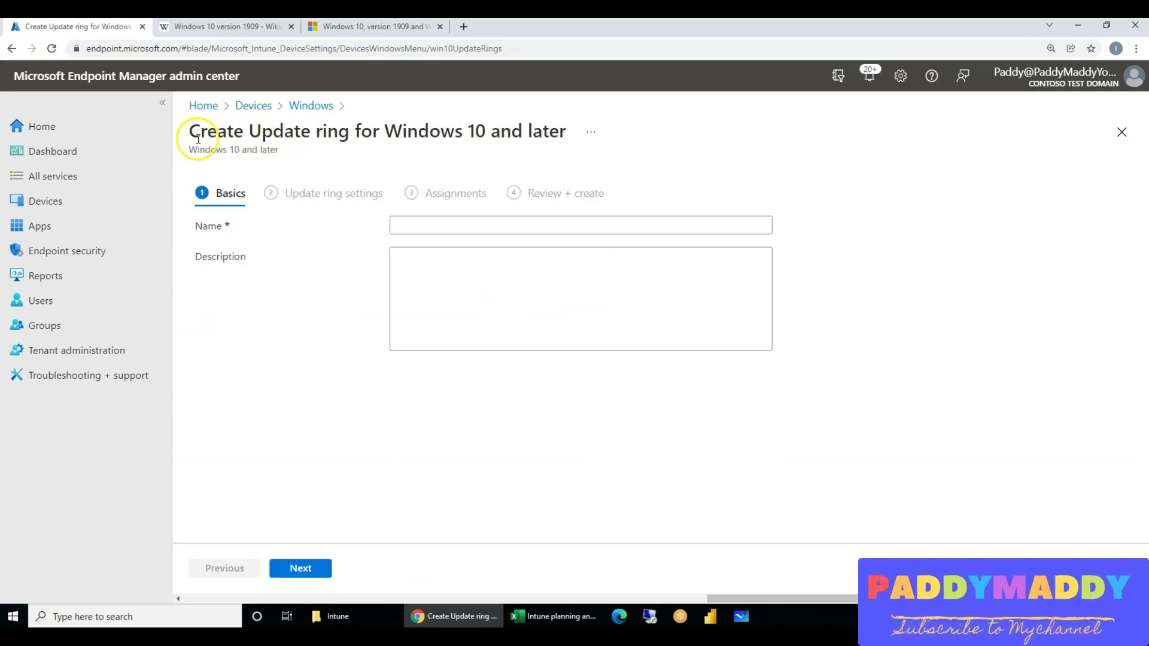
Name the new profile "Update ring for Windows 10 - BYOD" and continue to the update ring settings.
left_click_drag(251, 133, 519, 225)
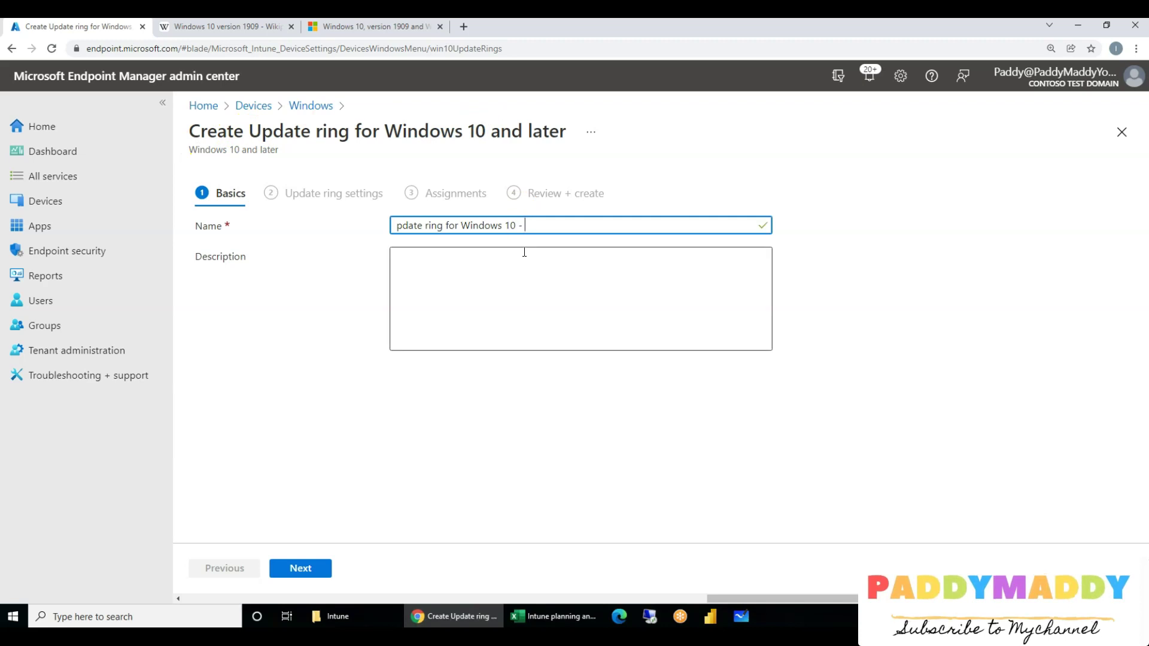
left_click(301, 568)
left_click(237, 576)
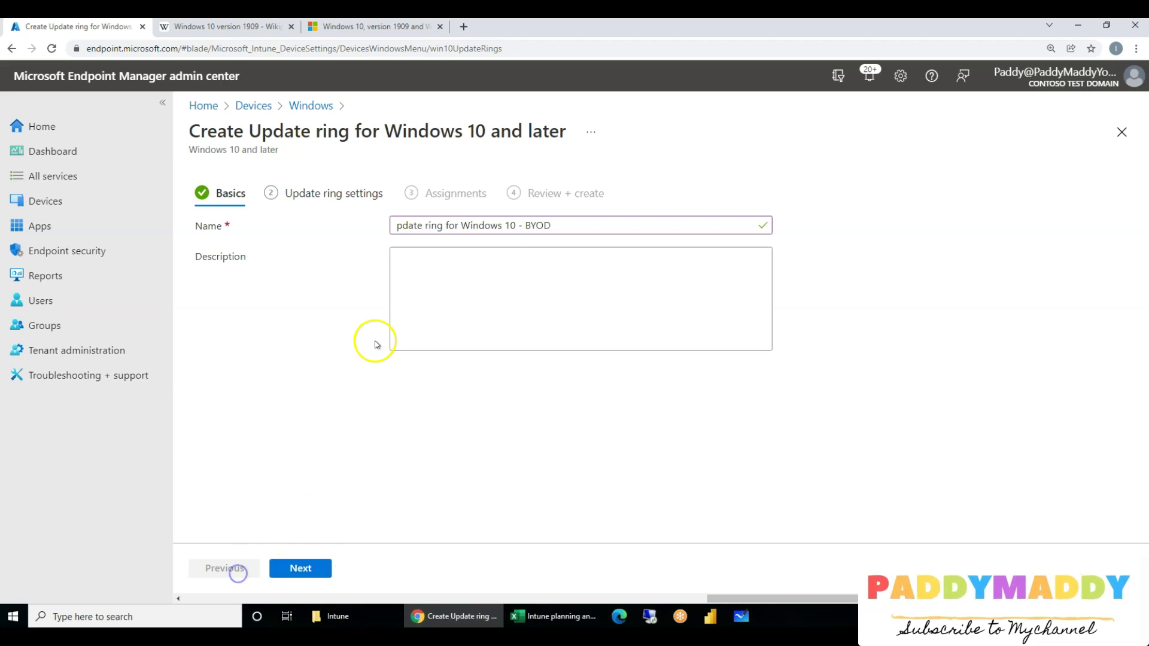
left_click(400, 225)
type("U")
left_click(312, 569)
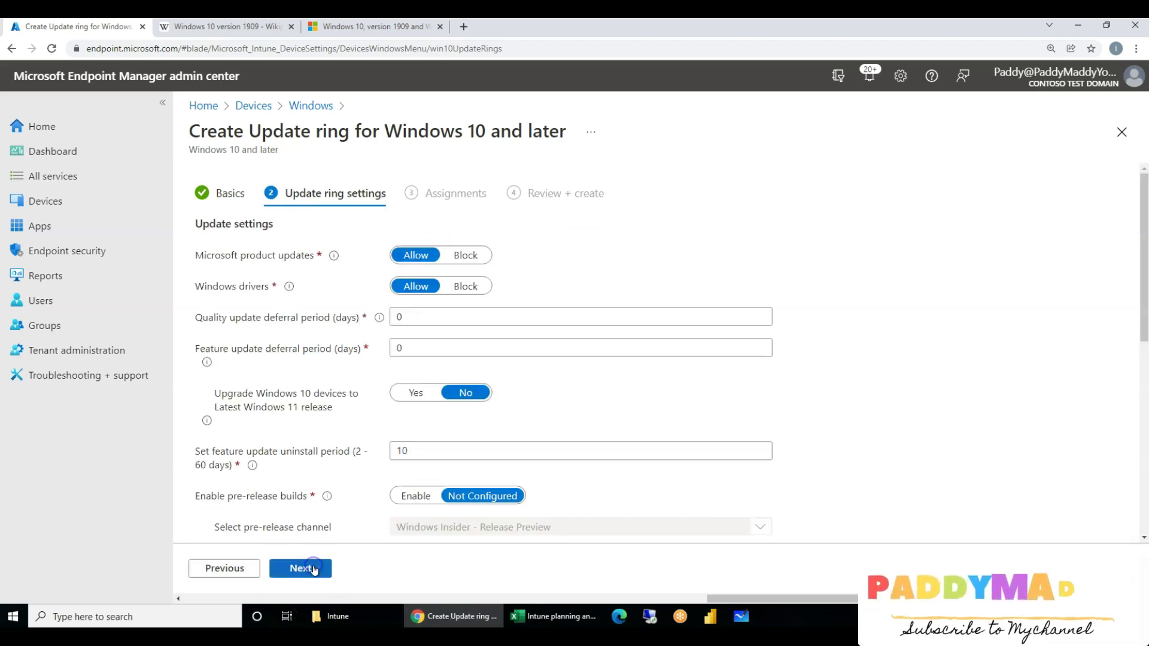
Following the BYOD sheet in Excel, set both quality and feature update deferral periods to 30 days and the feature update uninstall period to 60.
left_click(438, 317)
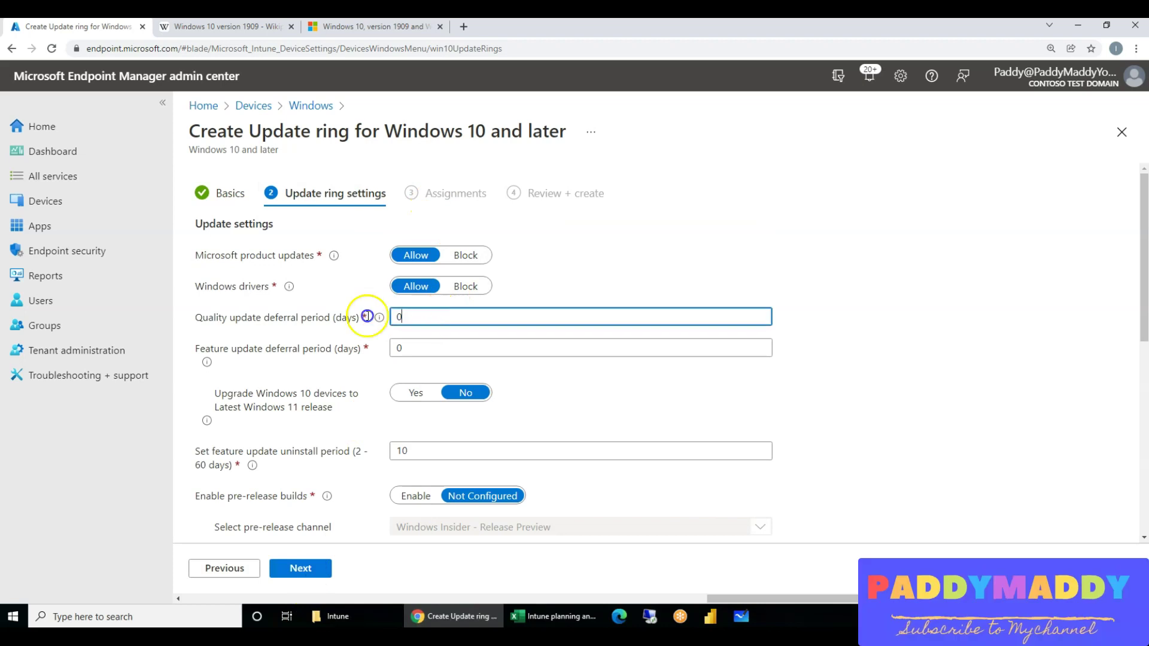
left_click(552, 617)
left_click(362, 241)
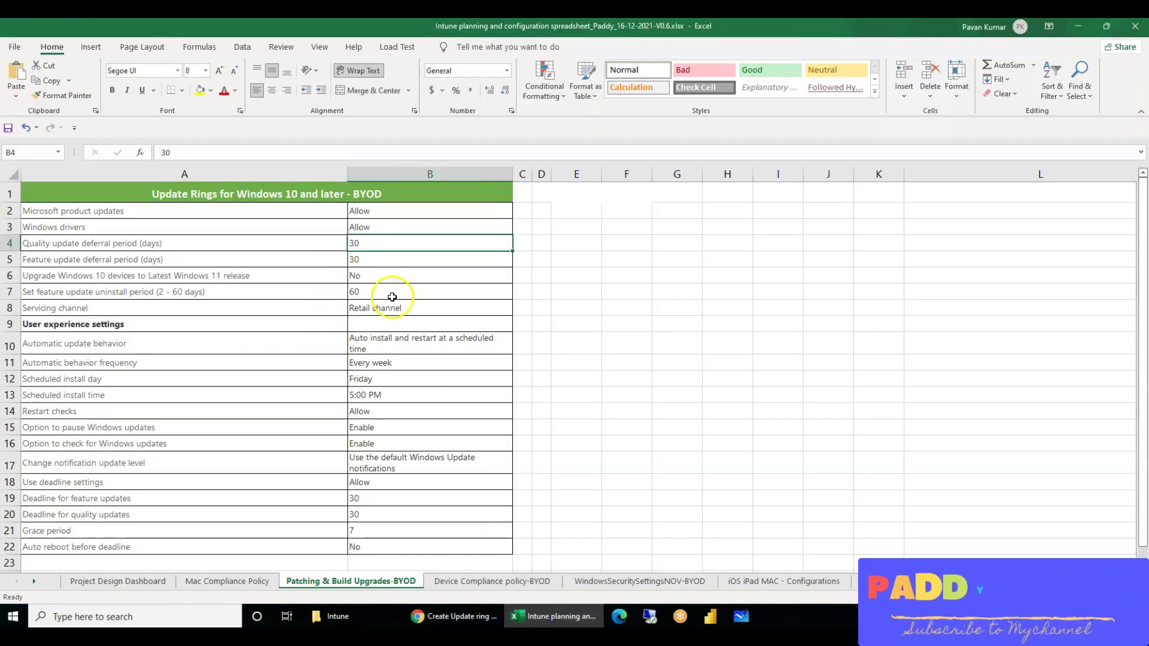
key("alt+Tab")
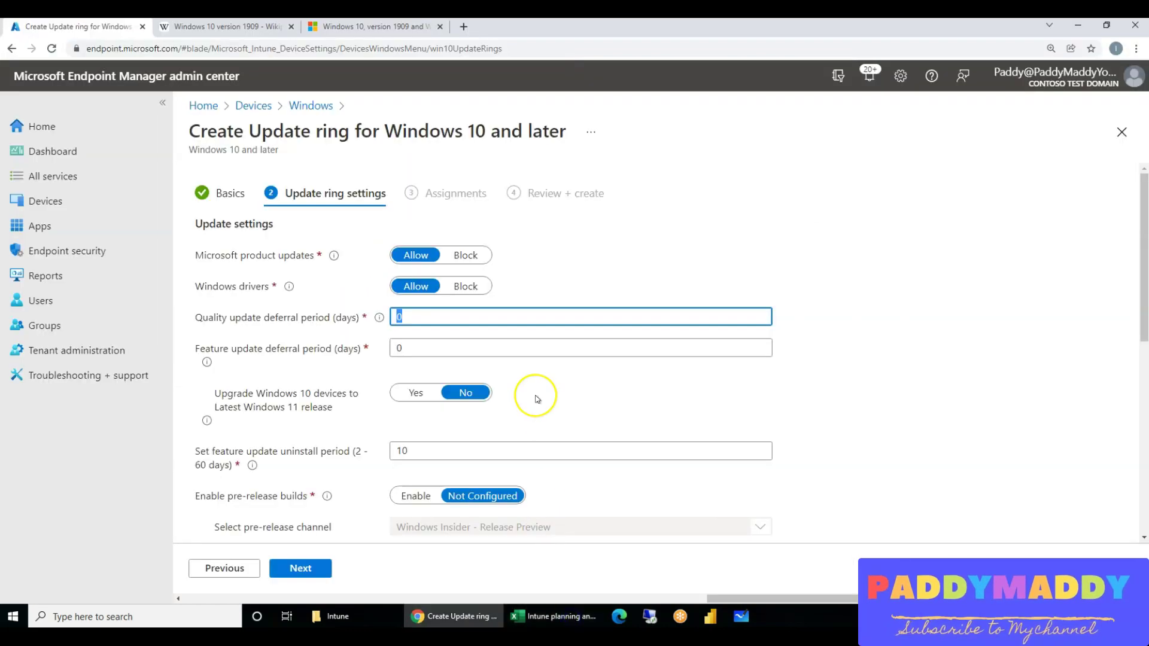
key("Tab")
type("30")
key("Tab")
scroll(492, 483, "down", 1)
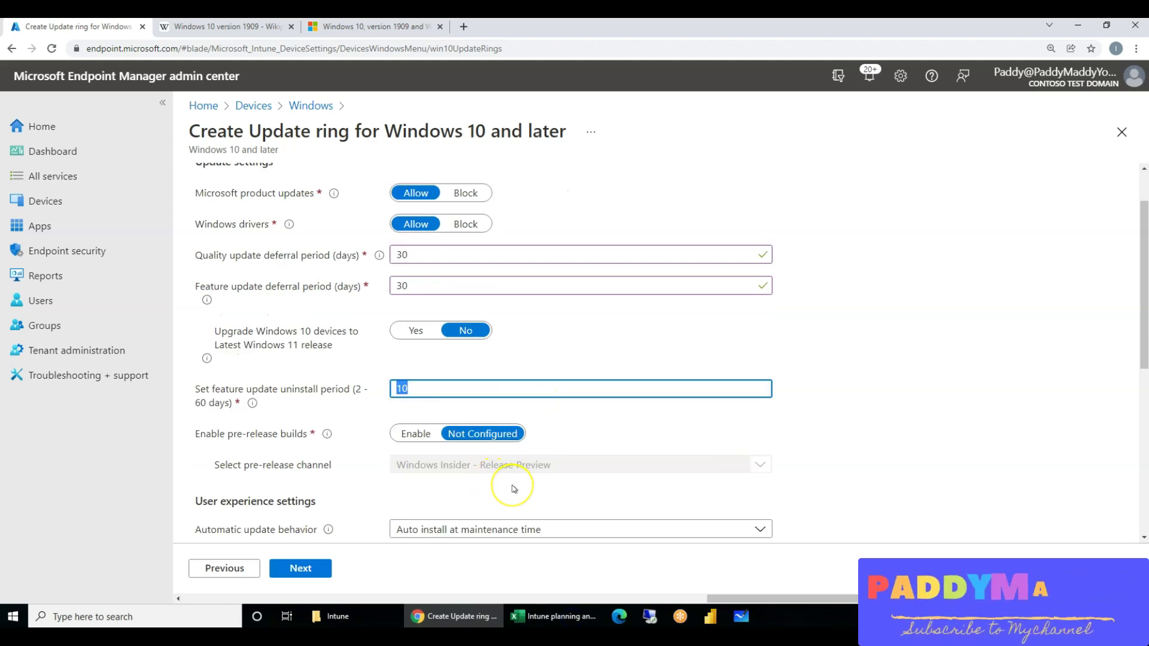
type("60")
key("Tab")
Set the automatic update behavior to "Auto install and restart at a scheduled time".
scroll(495, 471, "down", 3)
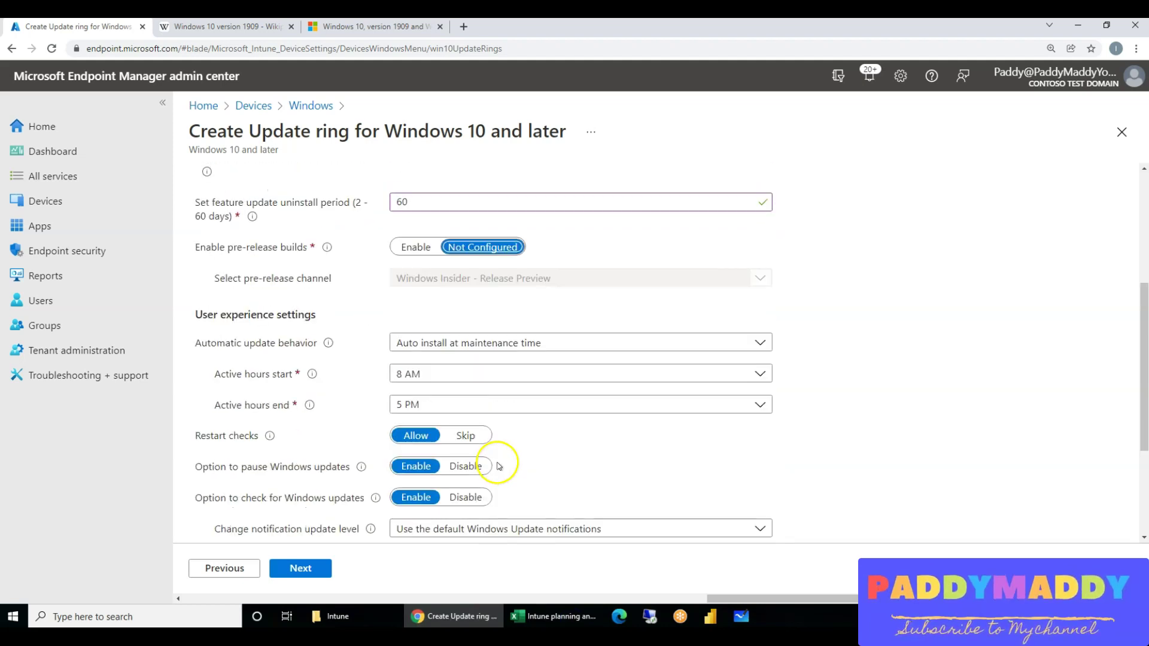
left_click(605, 355)
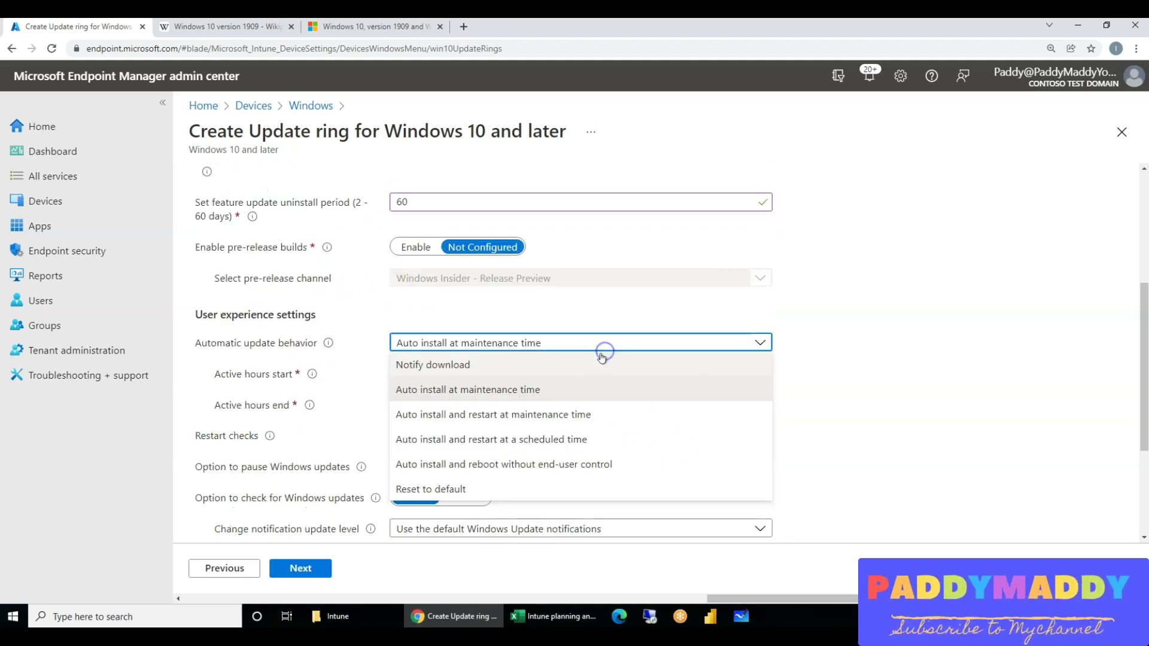
left_click(567, 446)
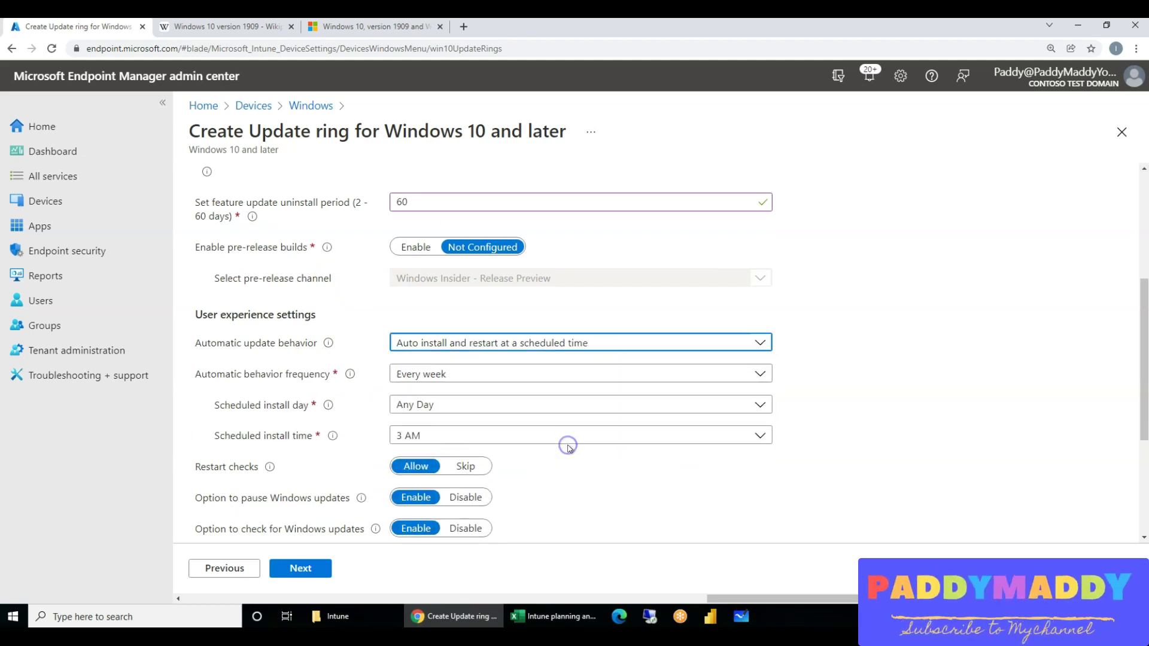
scroll(448, 381, "down", 1)
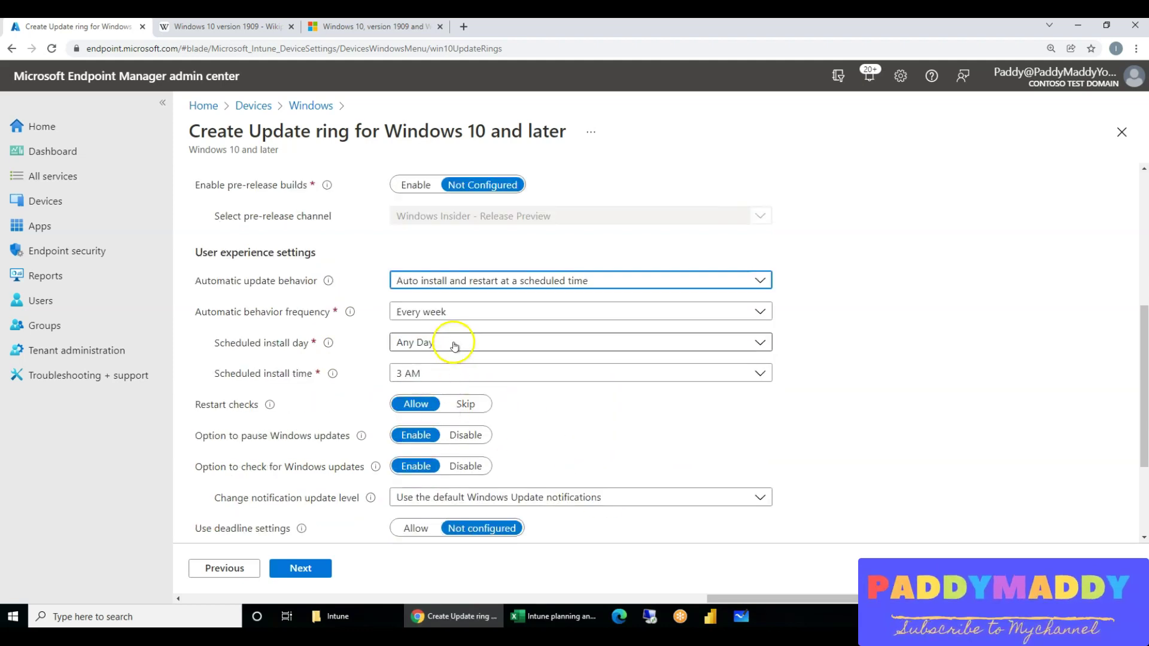
Check the planned schedule in the Excel workbook and set the ring's scheduled install day to Friday and install time to 5 PM.
left_click(565, 614)
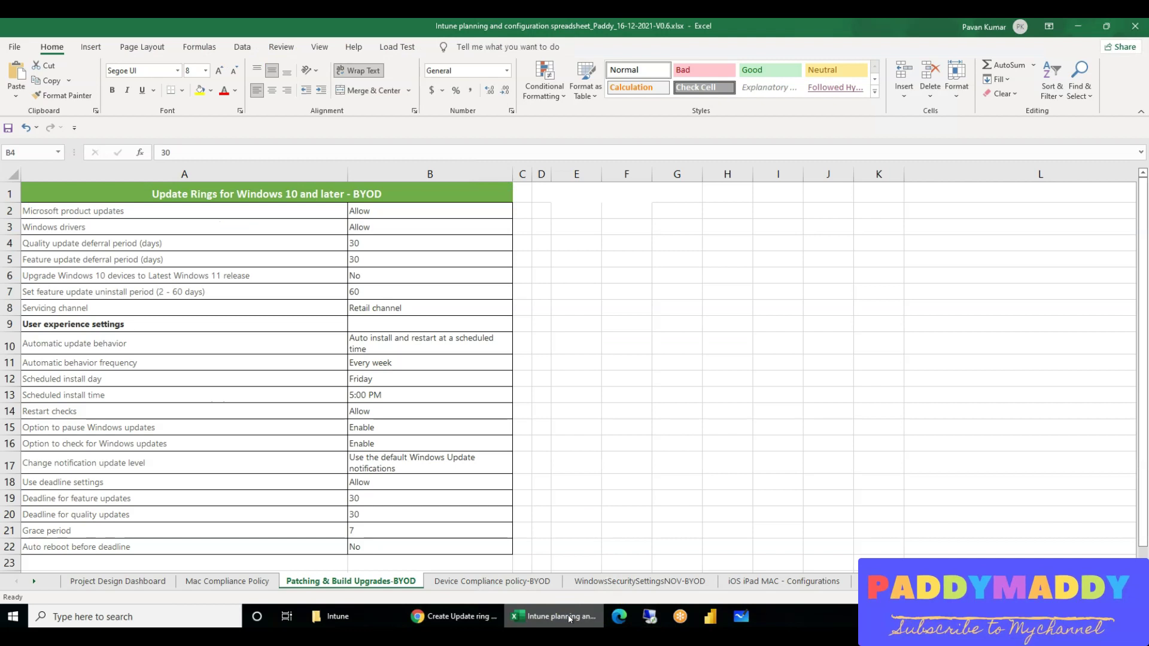
left_click(569, 616)
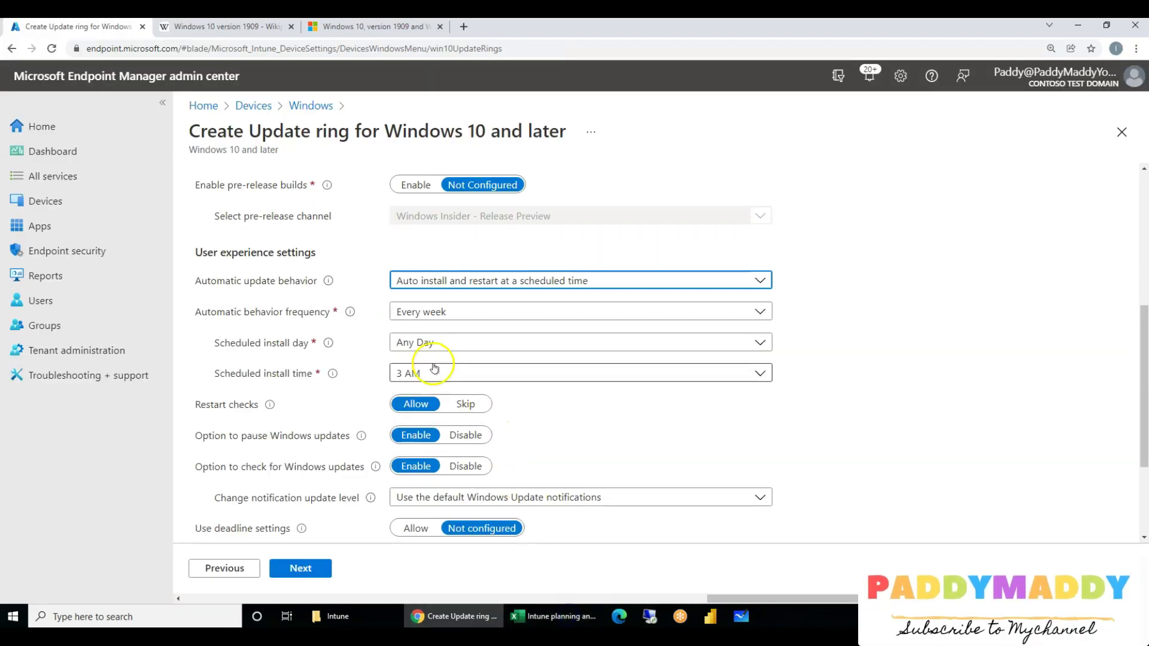
left_click(458, 338)
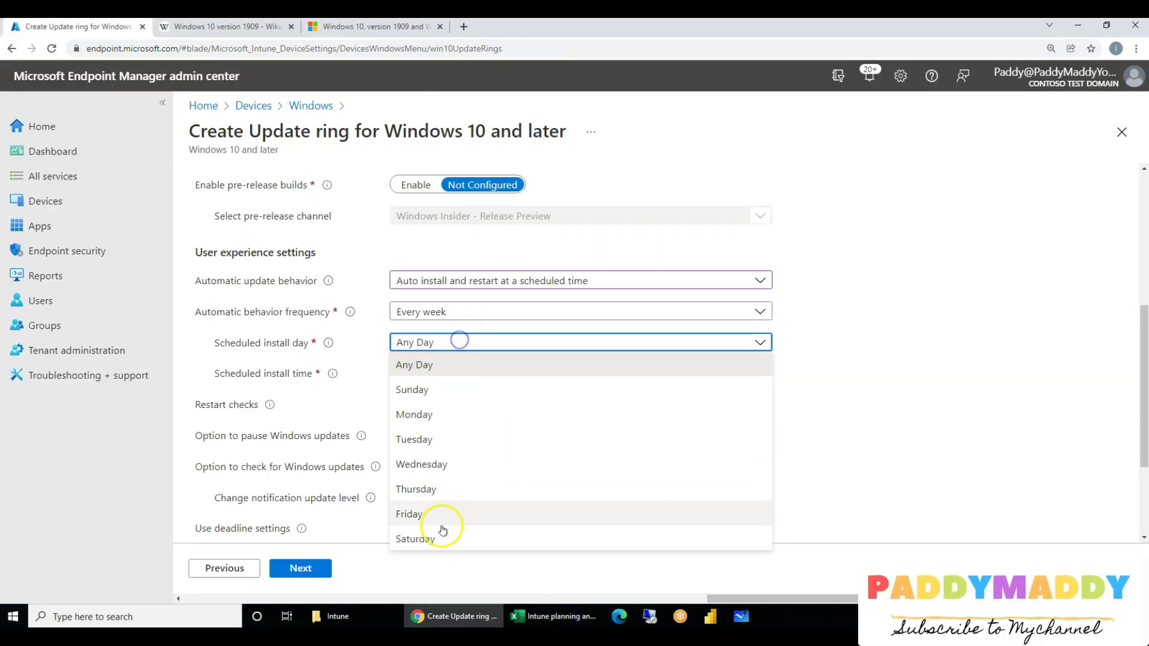
left_click(444, 519)
left_click(441, 375)
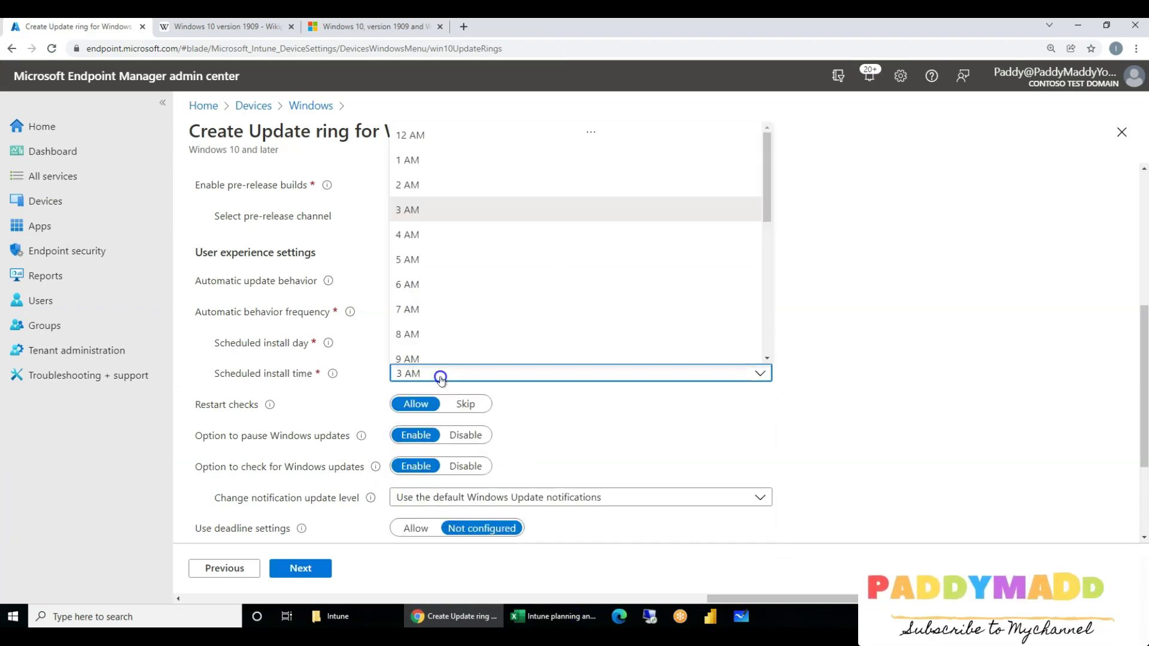
scroll(457, 337, "down", 3)
scroll(457, 337, "down", 3)
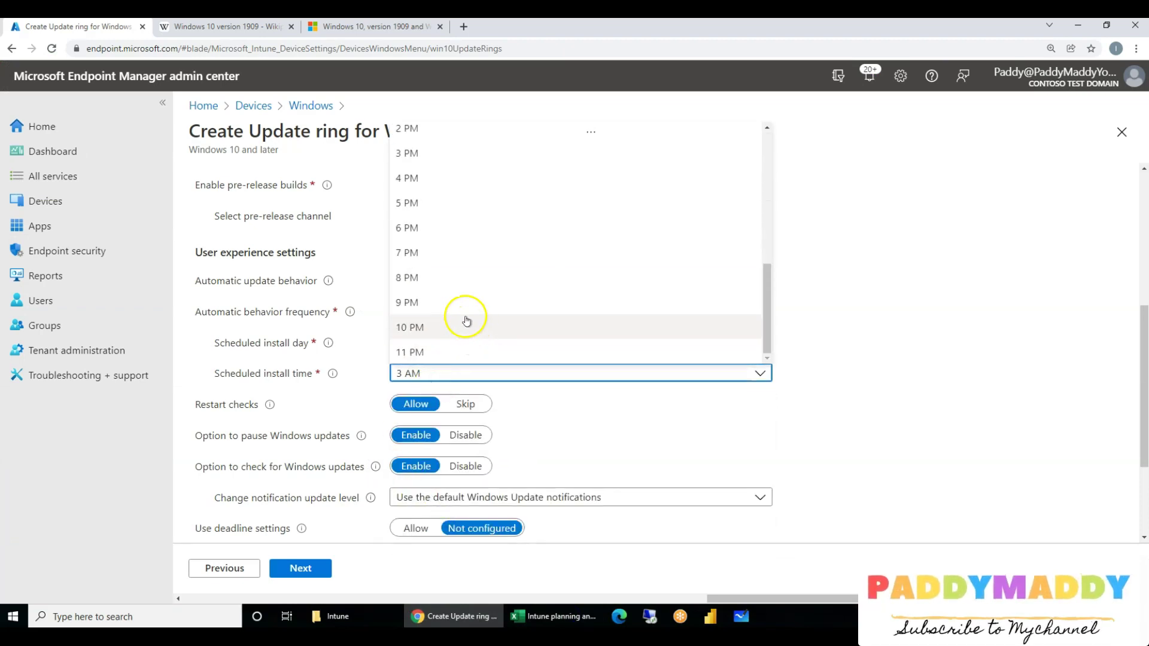
left_click(424, 210)
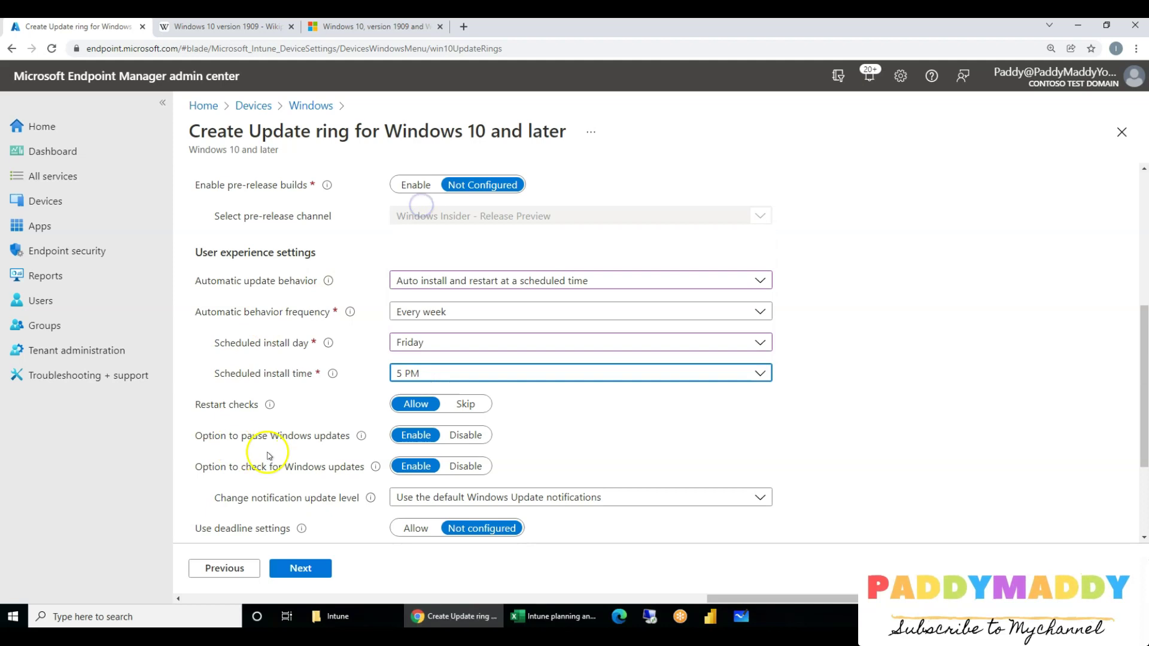
Select "Use the default Windows Update notifications" as the change notification update level.
scroll(270, 455, "down", 2)
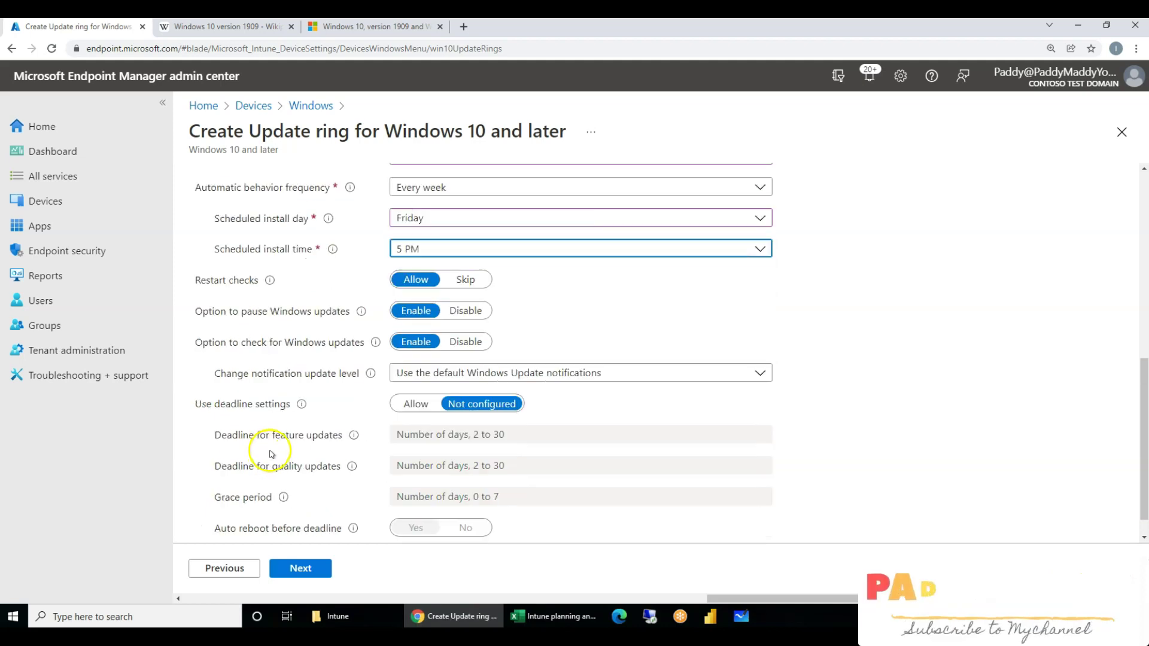
left_click(459, 374)
left_click(451, 438)
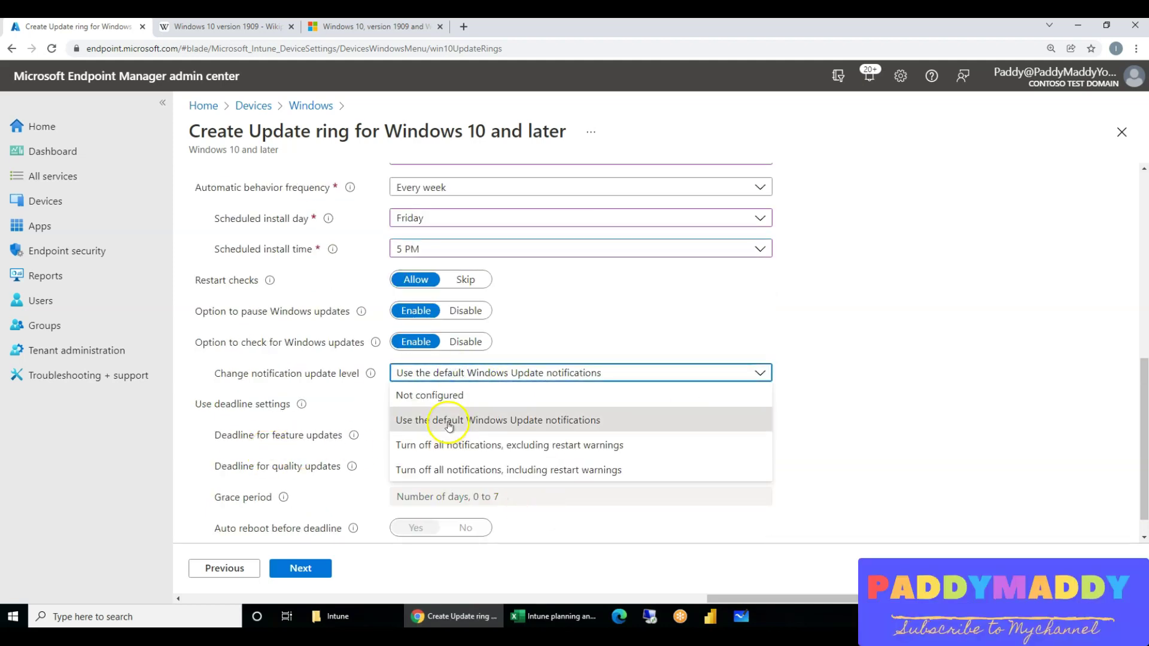
left_click(450, 422)
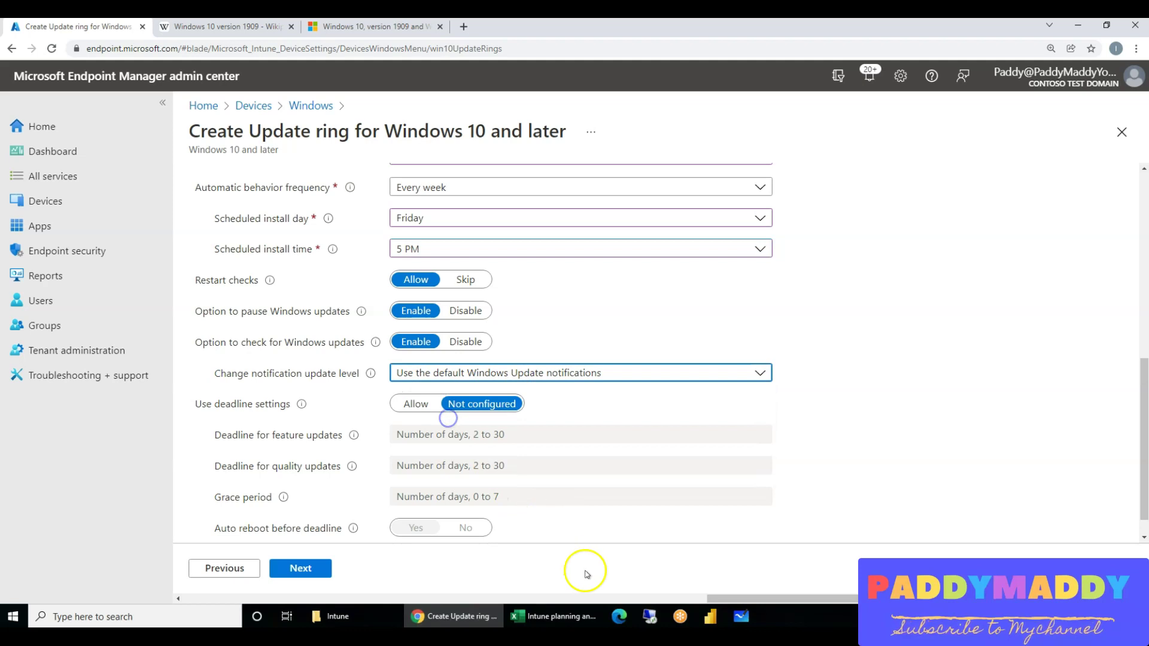
Allow deadline settings with 30 days for feature updates, 30 days for quality updates and a grace period of 7.
left_click(417, 403)
left_click(461, 434)
type("30")
key("Tab")
key("Tab")
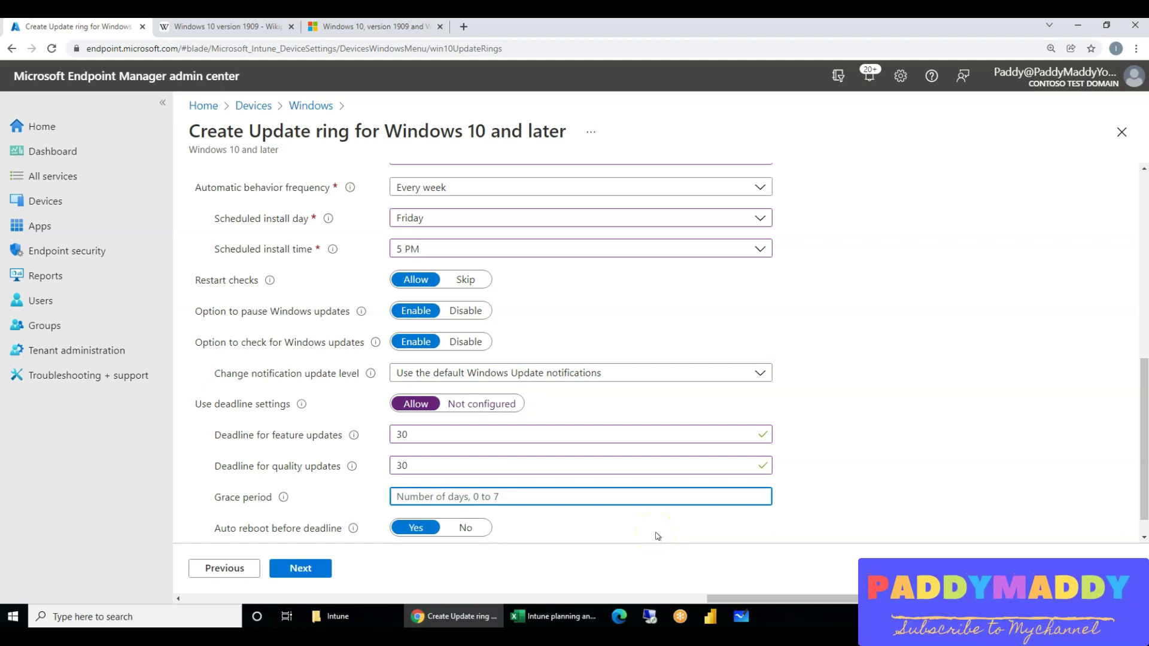
scroll(377, 466, "down", 1)
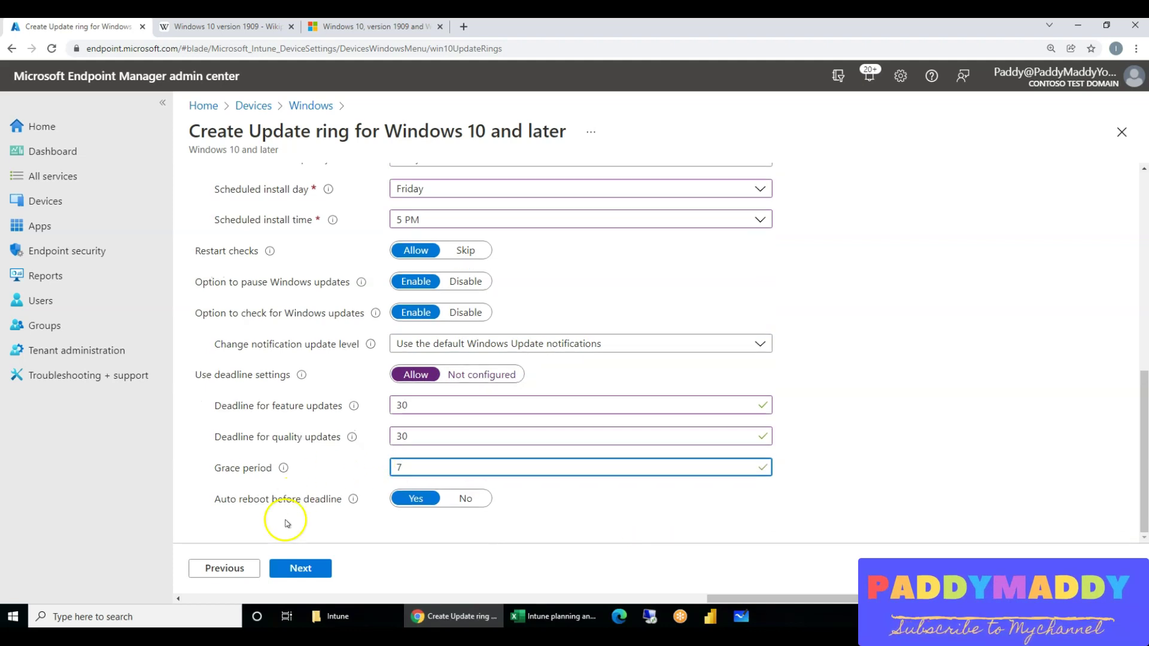
Proceed to the assignments and include the group "All BYOD Devices".
left_click(314, 579)
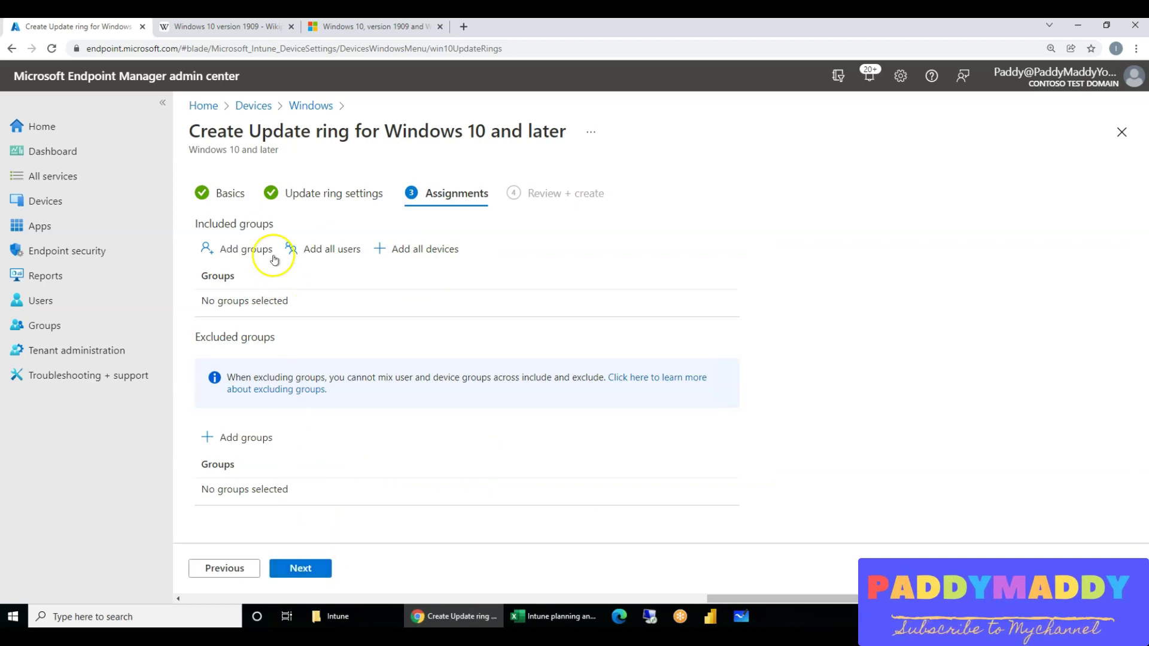
left_click(248, 249)
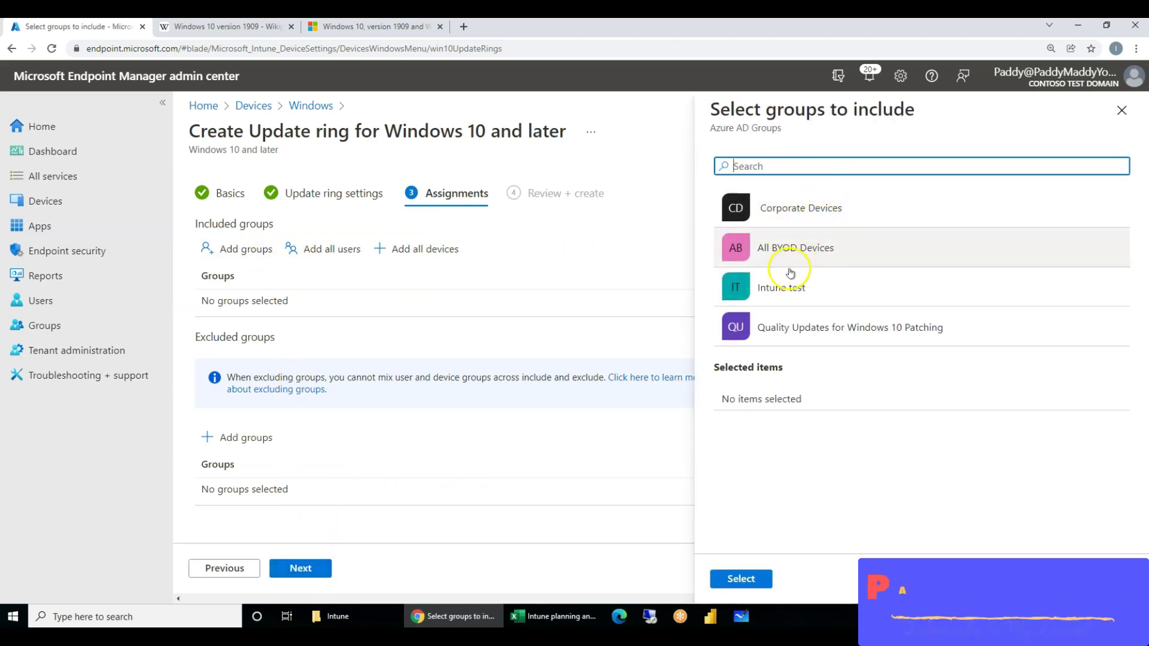
left_click(785, 251)
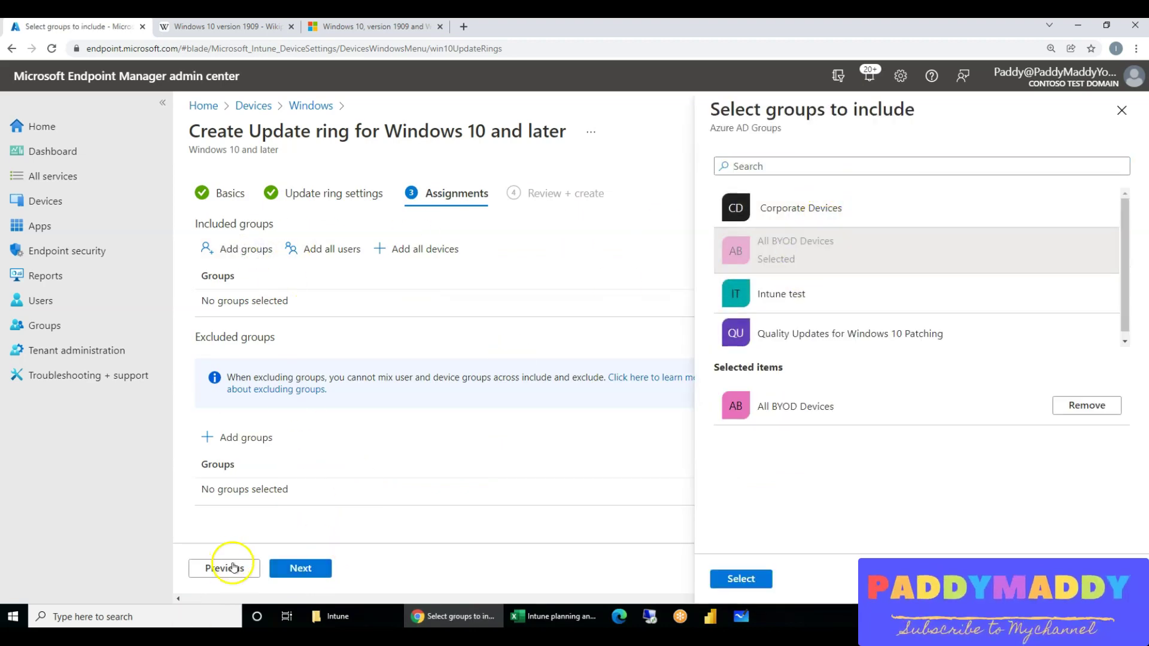
left_click(742, 579)
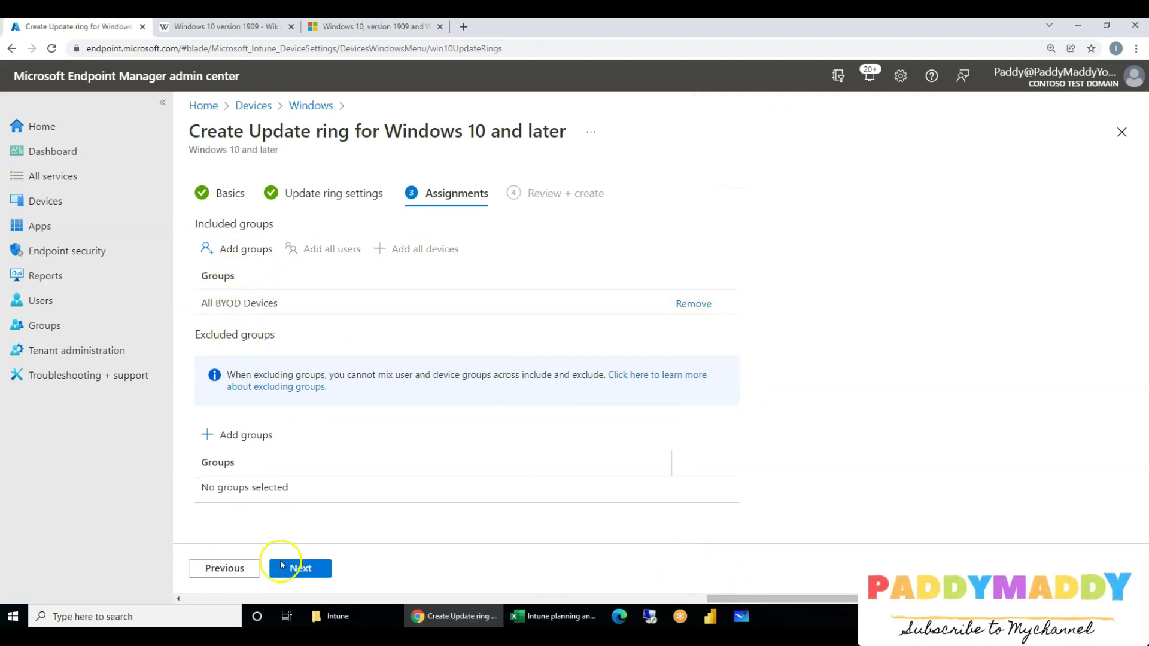
Go back to the update ring settings and check the planned "Auto reboot before deadline" value on the BYOD sheet in Excel.
left_click(225, 568)
left_click(556, 623)
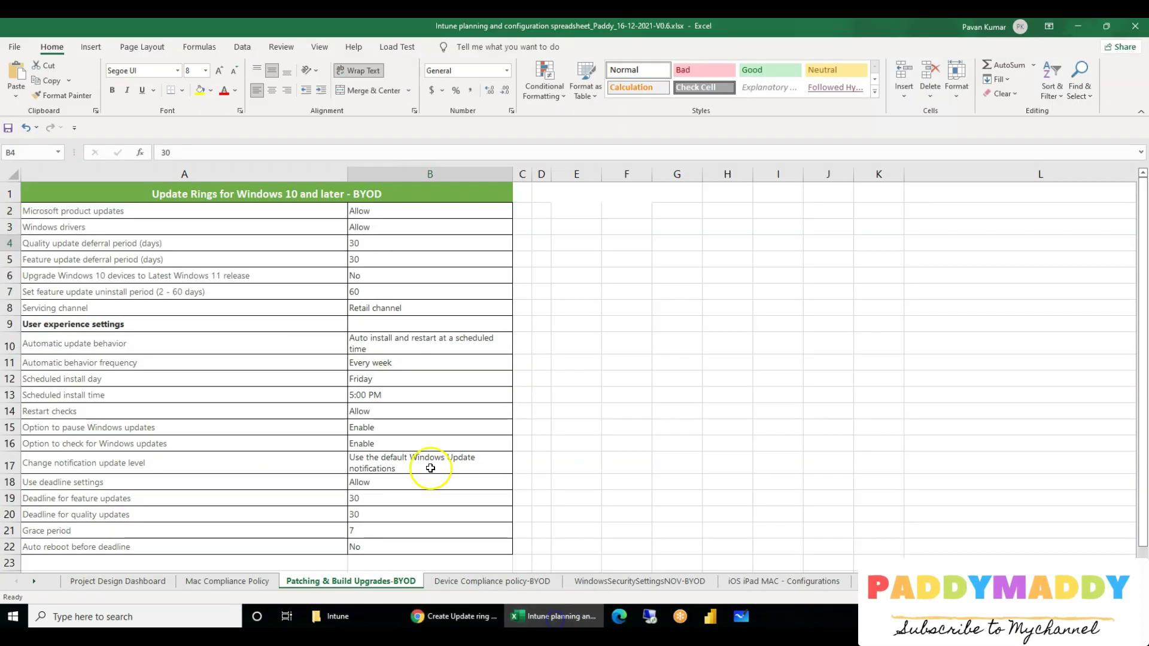
scroll(395, 389, "down", 1)
left_click_drag(398, 488, 370, 357)
scroll(219, 407, "up", 1)
scroll(219, 406, "up", 2)
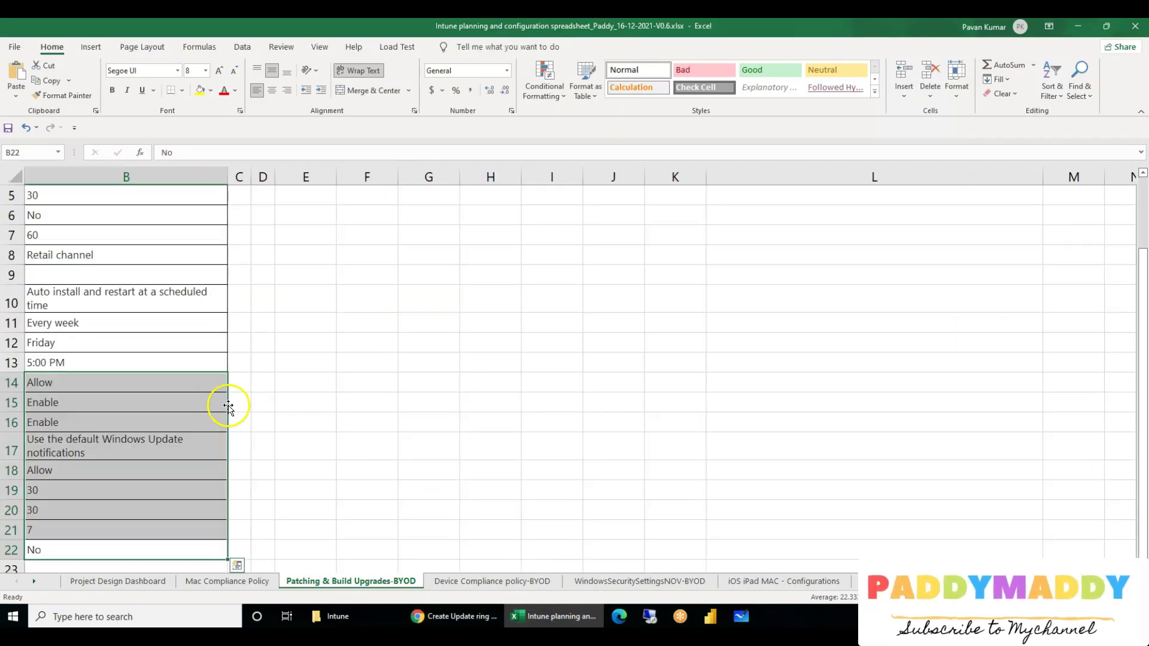
scroll(385, 405, "left", 2)
left_click(176, 365)
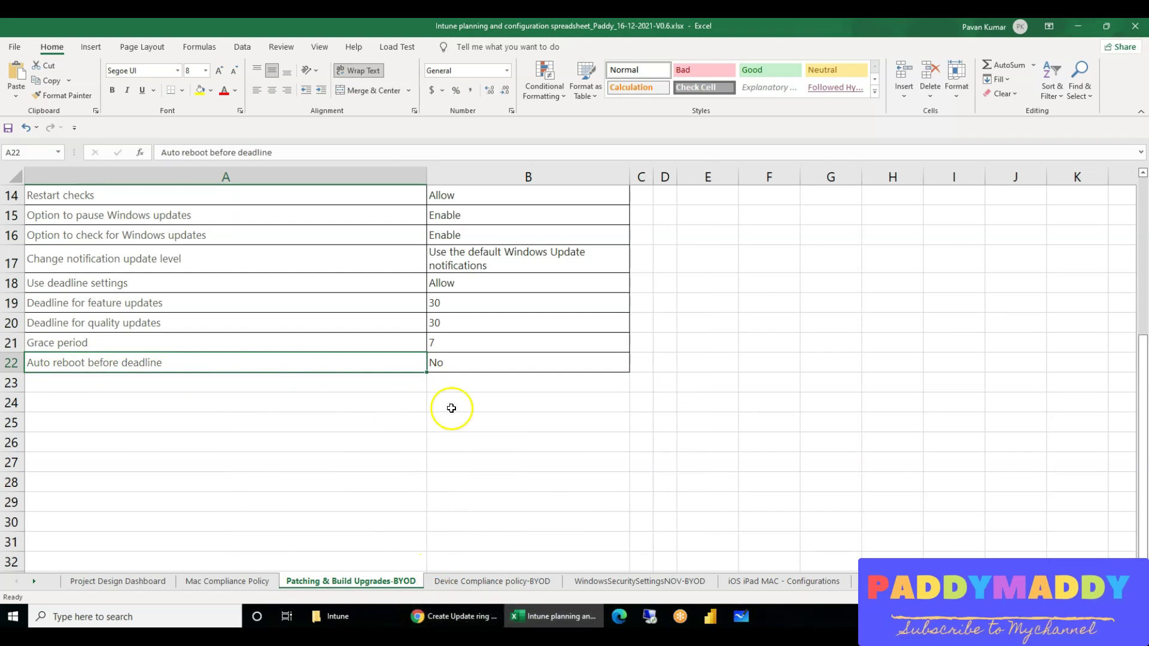
Switch back to Chrome and set "Auto reboot before deadline" to No in the update ring settings.
left_click(465, 616)
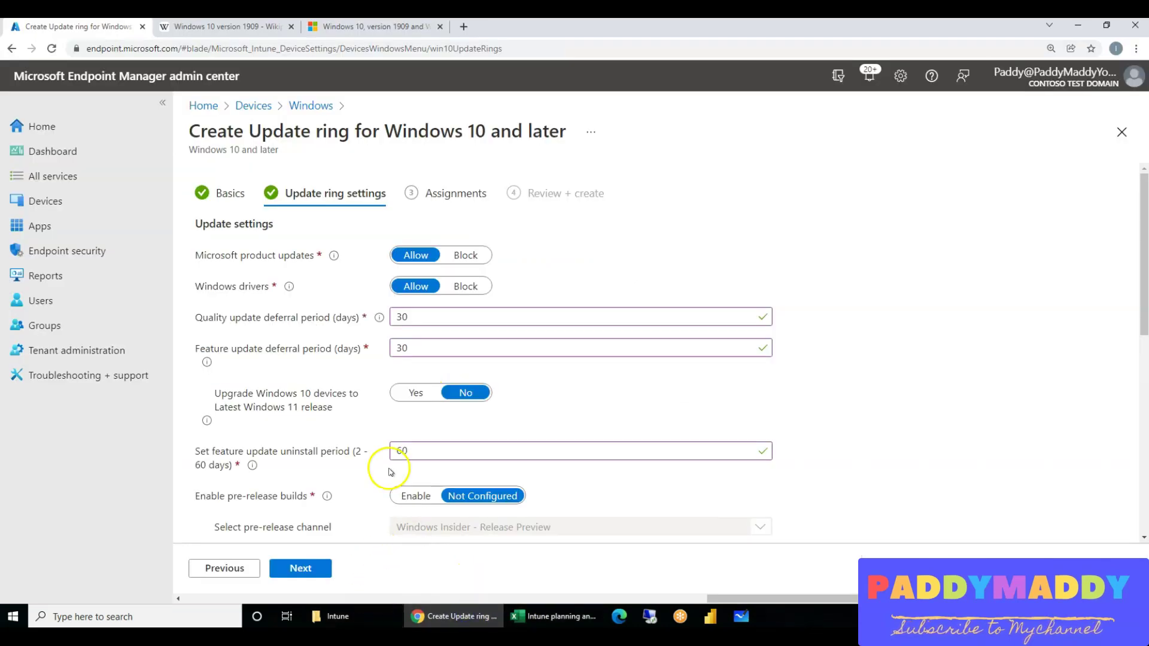
scroll(389, 467, "down", 5)
left_click(470, 498)
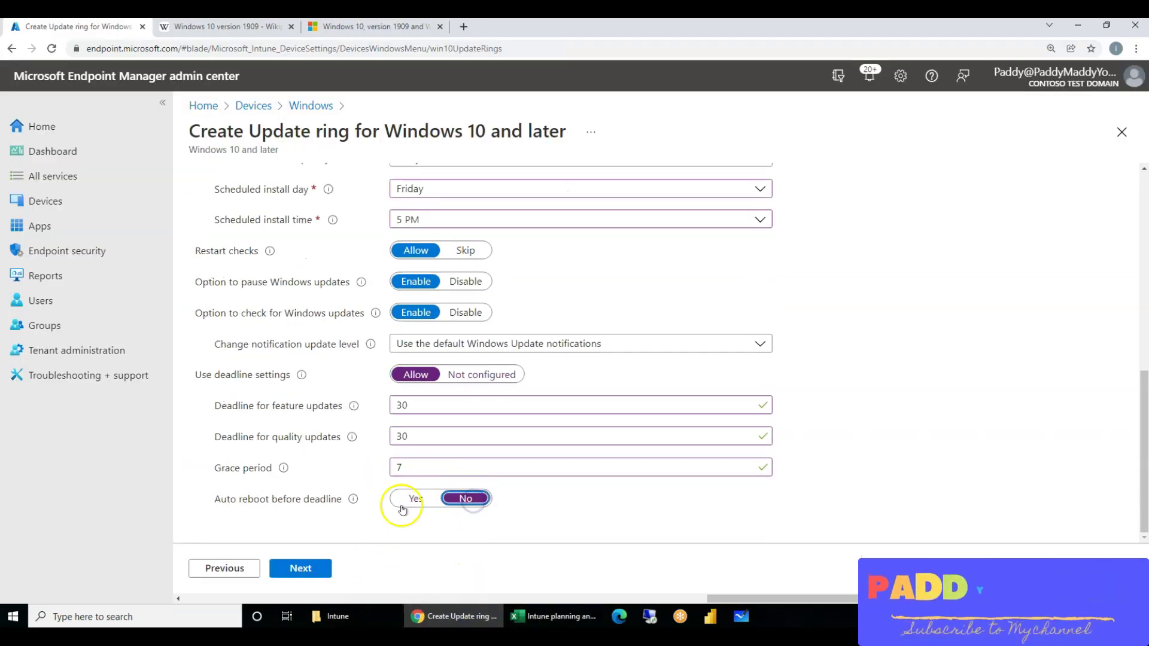
Proceed past the assignments, review the BYOD update ring's summary and create the ring.
left_click(319, 570)
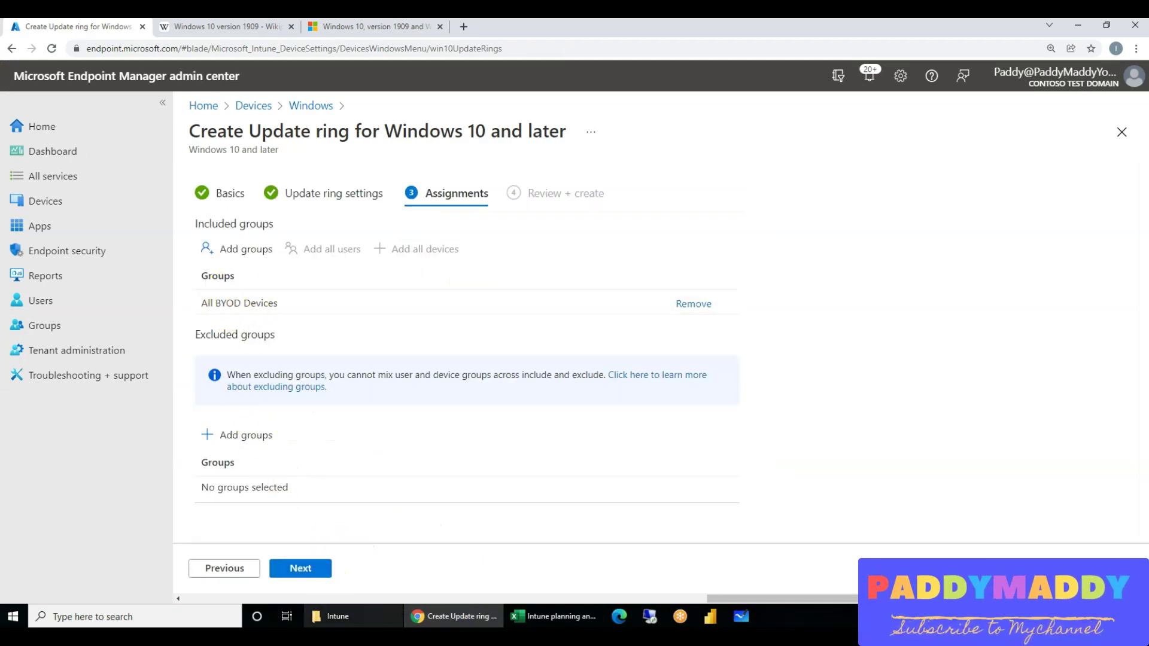
left_click(300, 568)
scroll(333, 441, "down", 5)
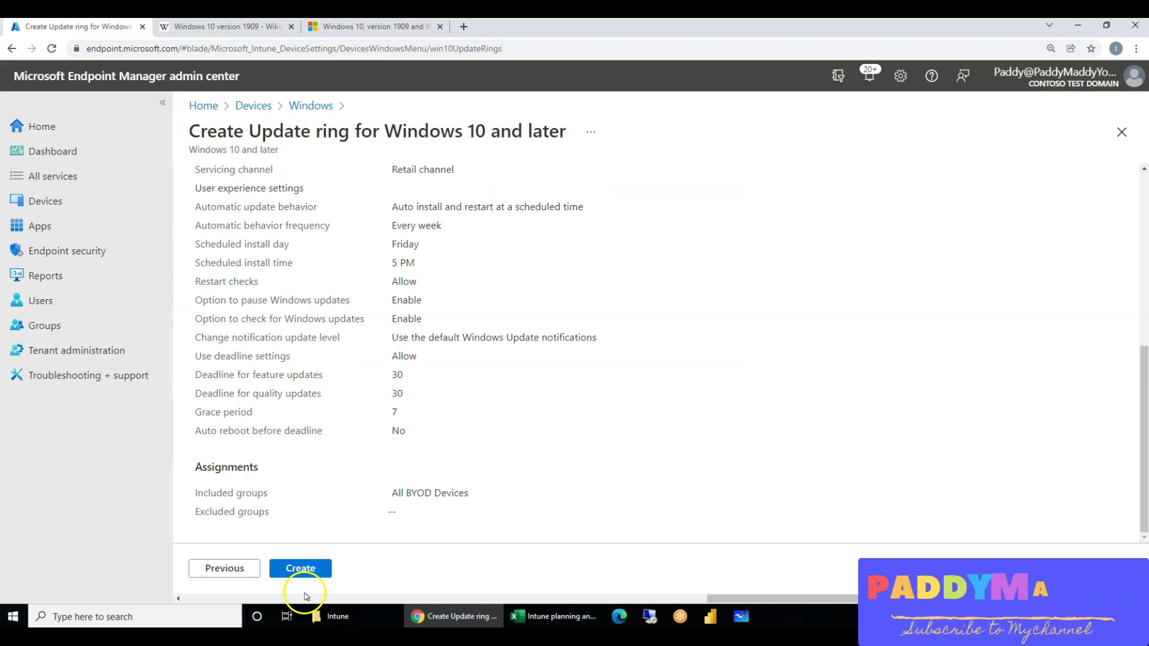
left_click(301, 568)
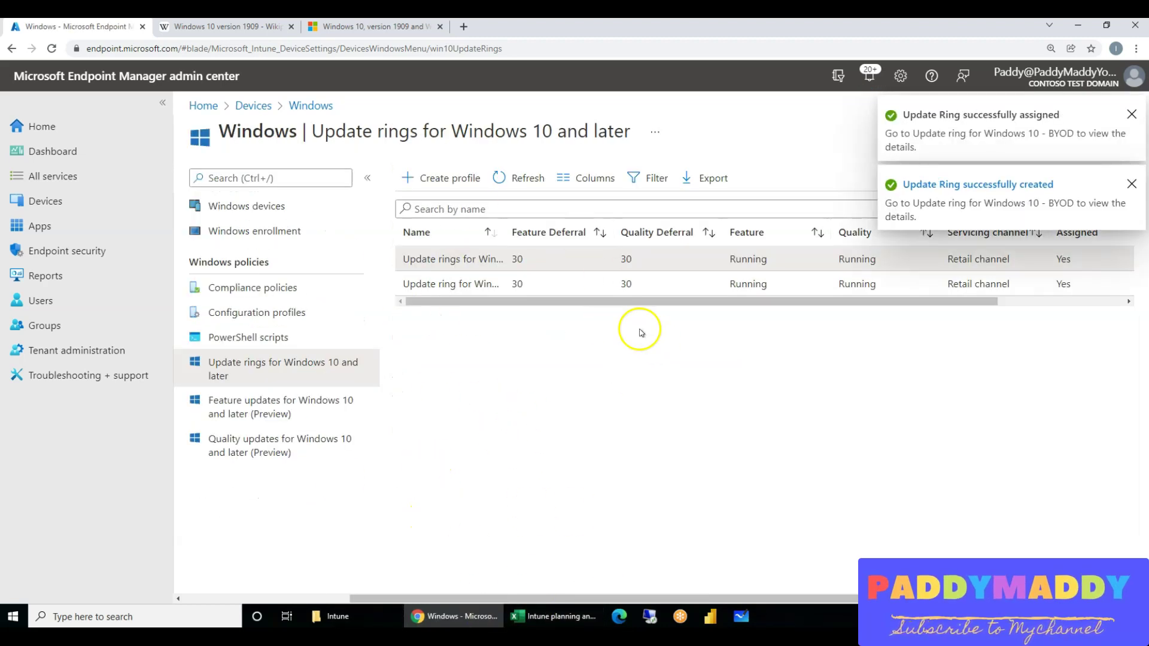
Rename the existing corporate update ring to "Update rings for Windows 10 and later - COD" and save it.
left_click_drag(684, 230, 683, 231)
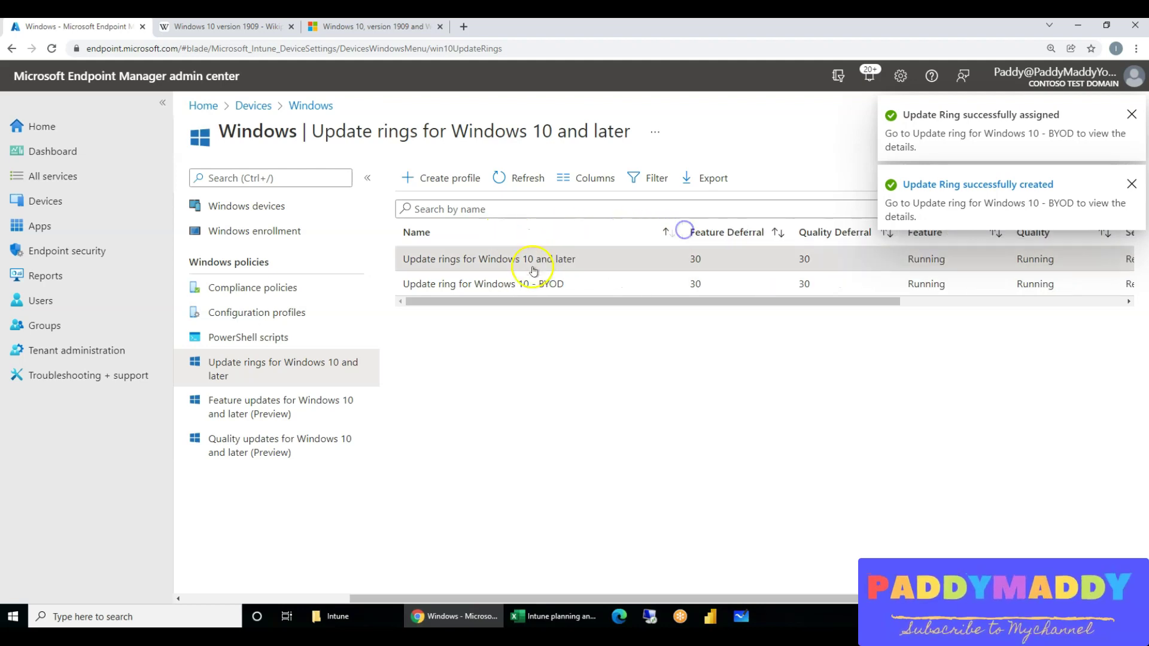
left_click(501, 261)
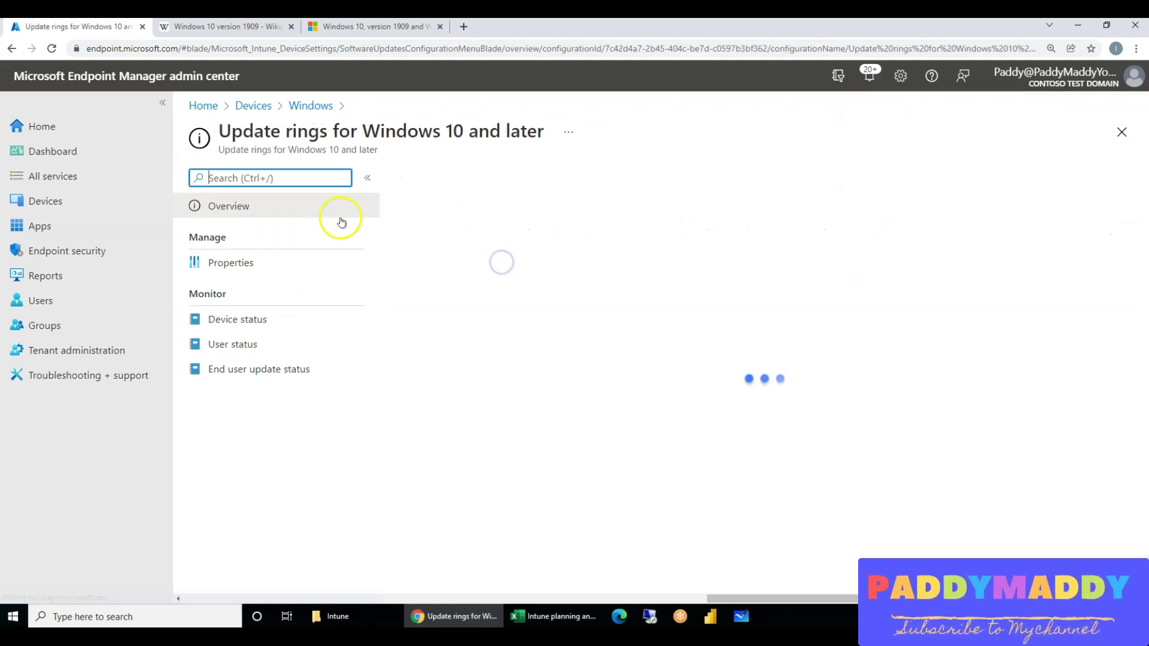
left_click(231, 262)
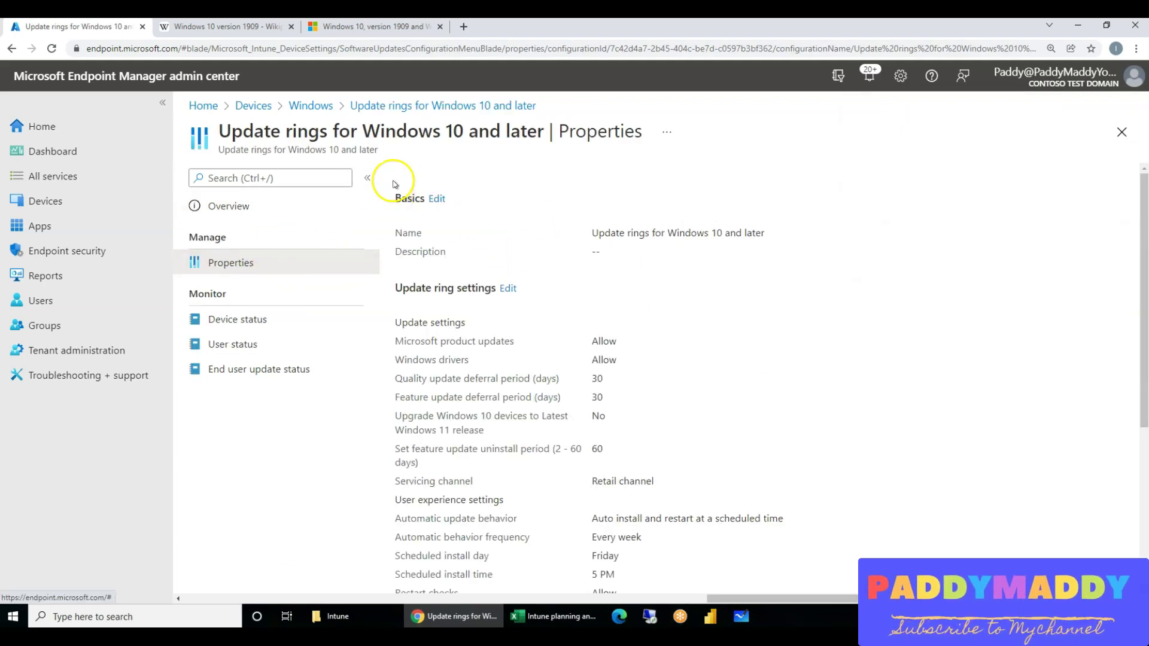
left_click(432, 204)
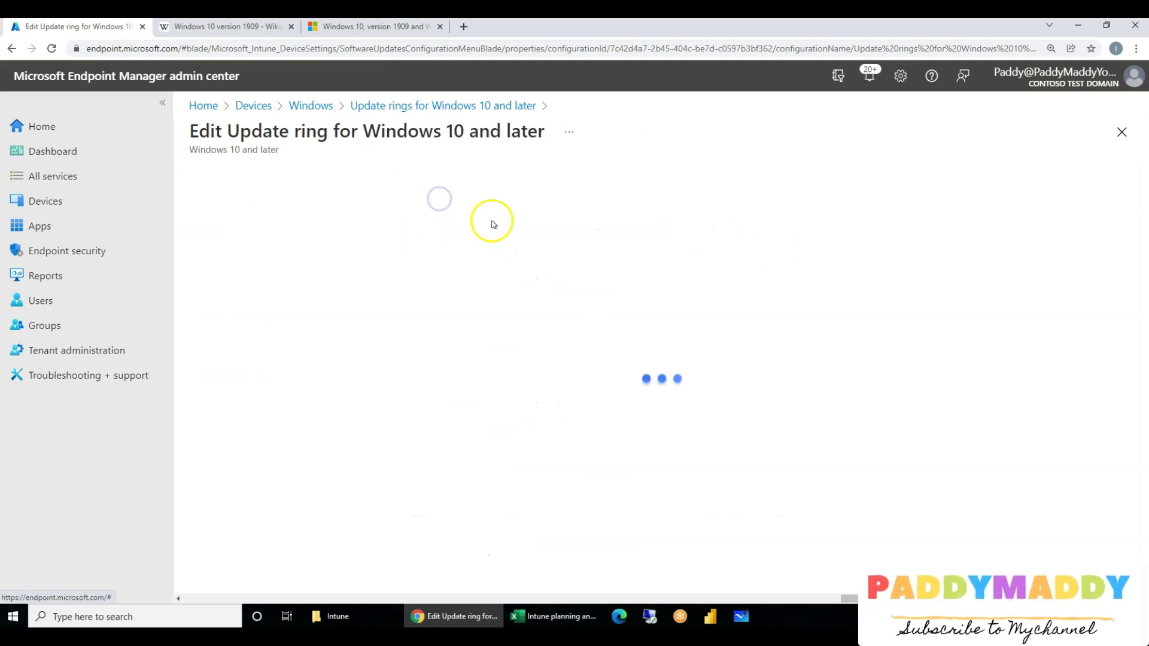
left_click(604, 234)
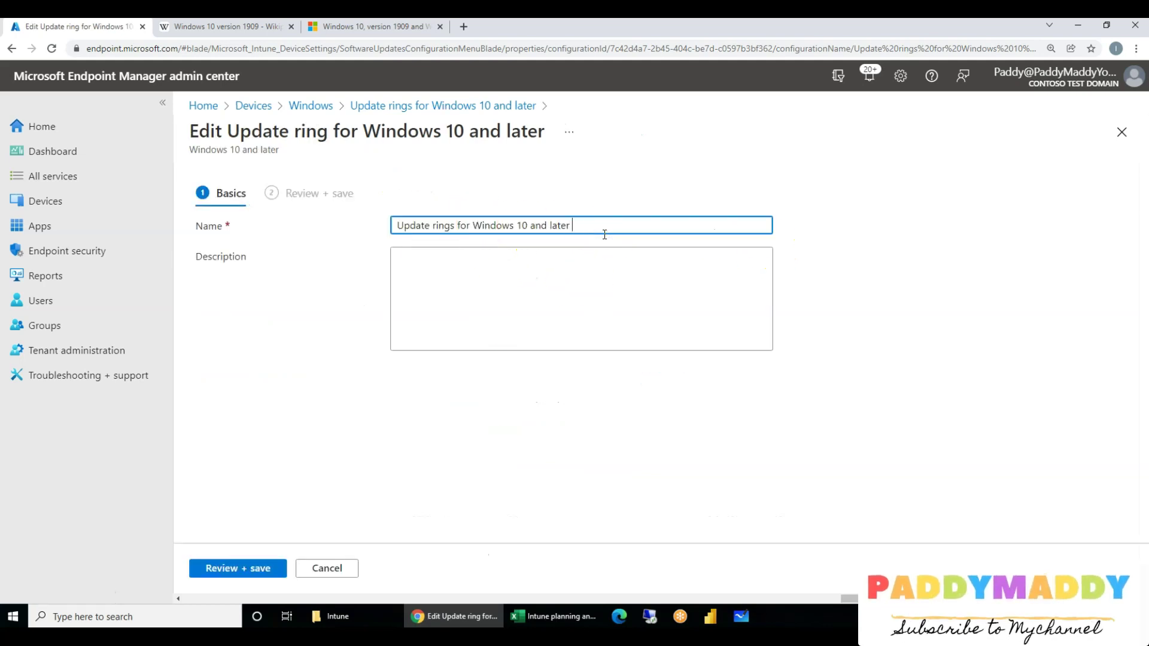
left_click(277, 575)
left_click(216, 572)
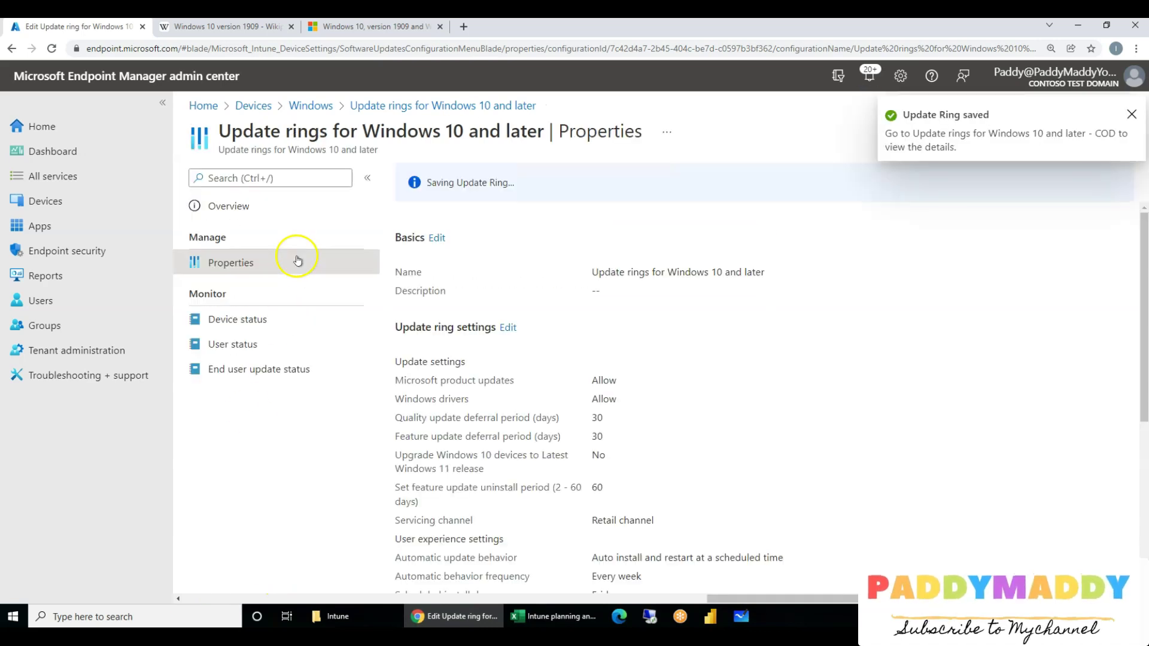
Check the corporate ring's "Auto reboot before deadline" setting and assignments, and return to the update rings list.
scroll(546, 403, "down", 5)
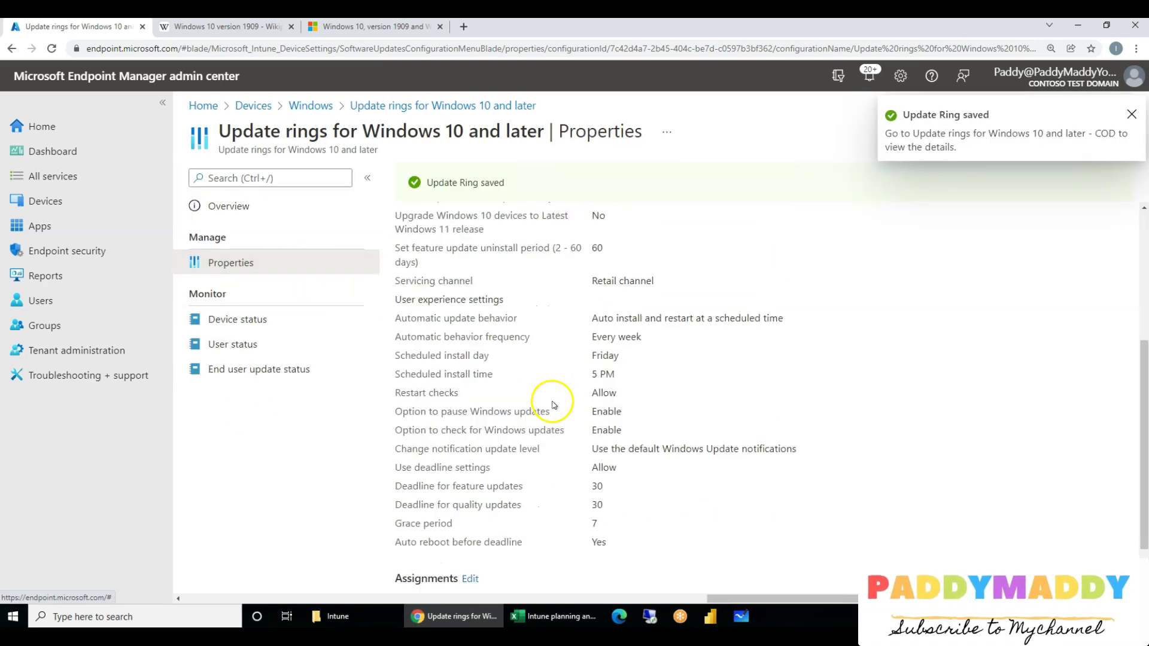
scroll(554, 405, "down", 1)
left_click_drag(411, 486, 607, 478)
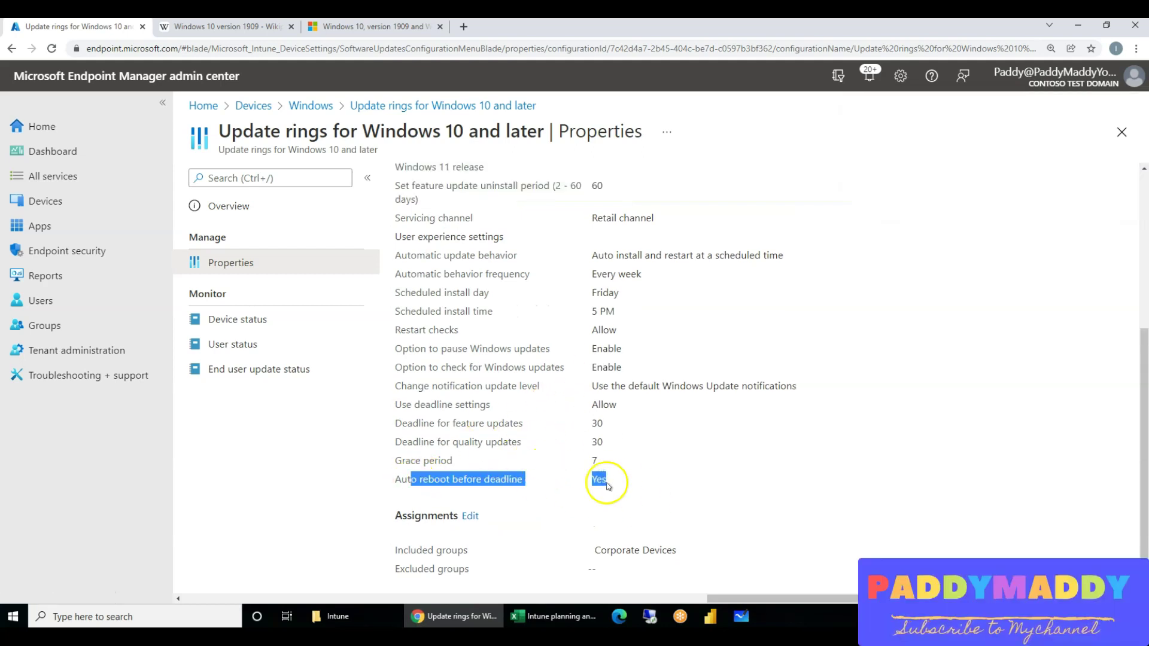
left_click_drag(603, 489, 402, 479)
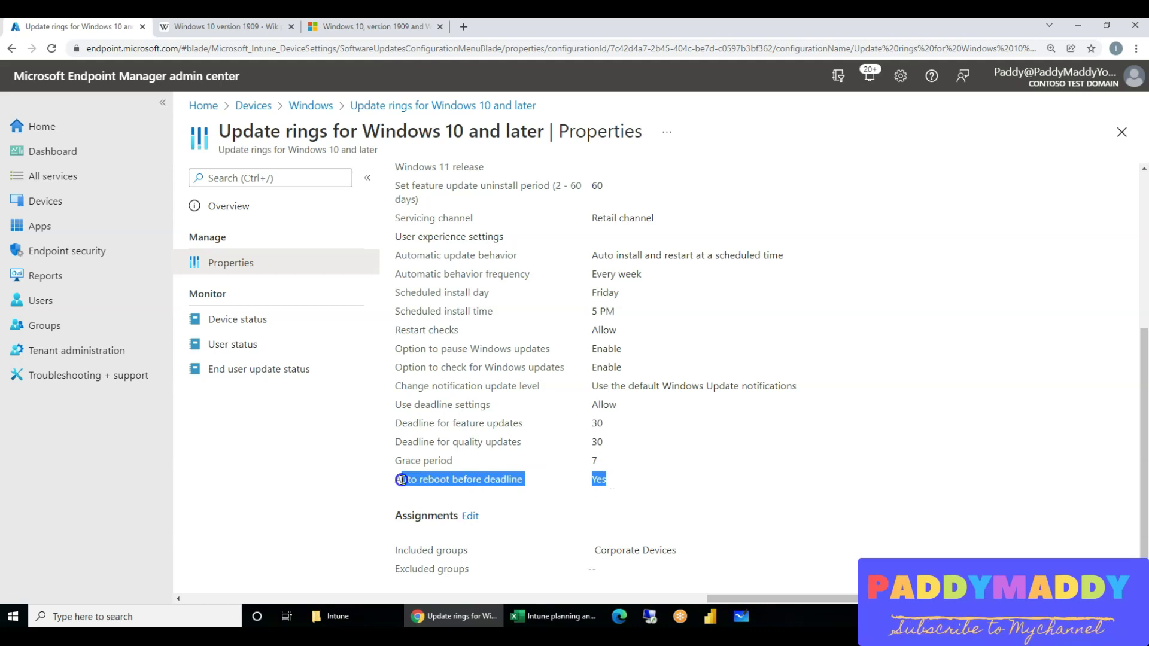
left_click_drag(405, 181, 687, 451)
left_click(723, 468)
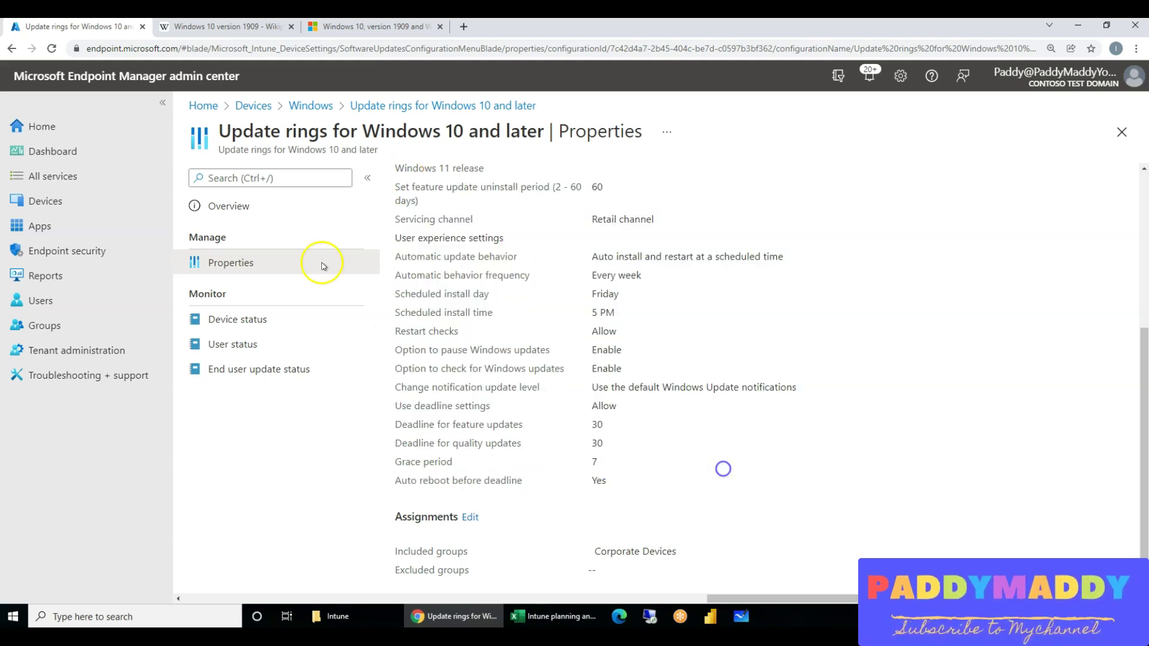
left_click(423, 105)
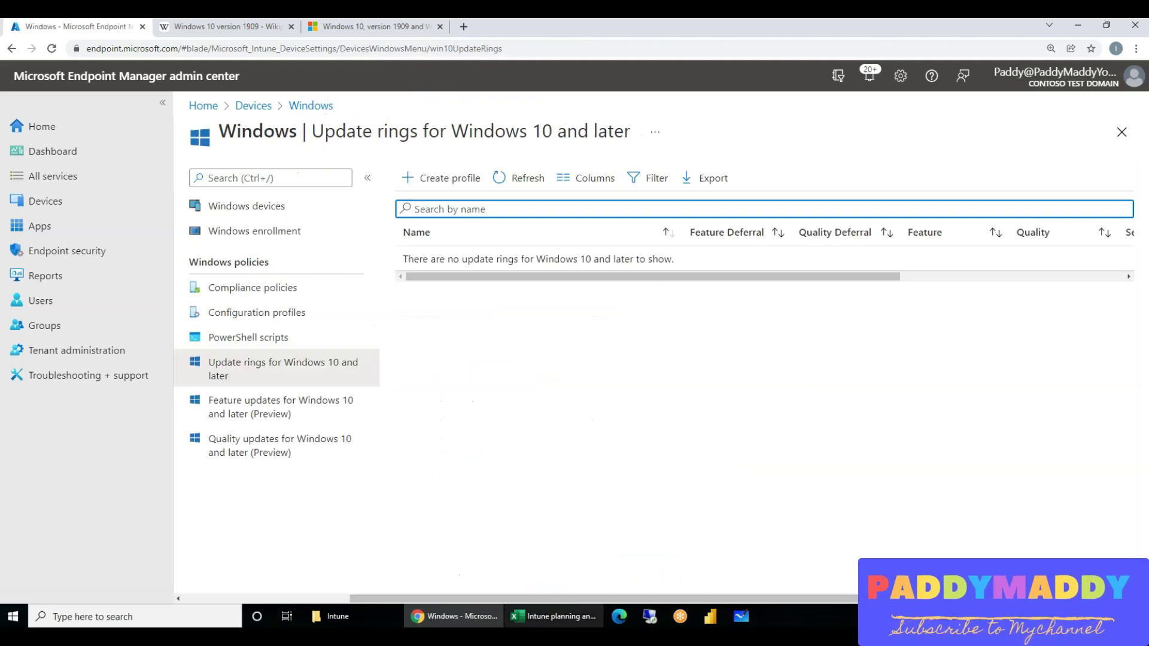
Switch to the planning workbook in Excel and review the Windows items on the Project Design Dashboard sheet.
left_click(557, 617)
scroll(500, 456, "down", 2)
scroll(508, 457, "up", 6)
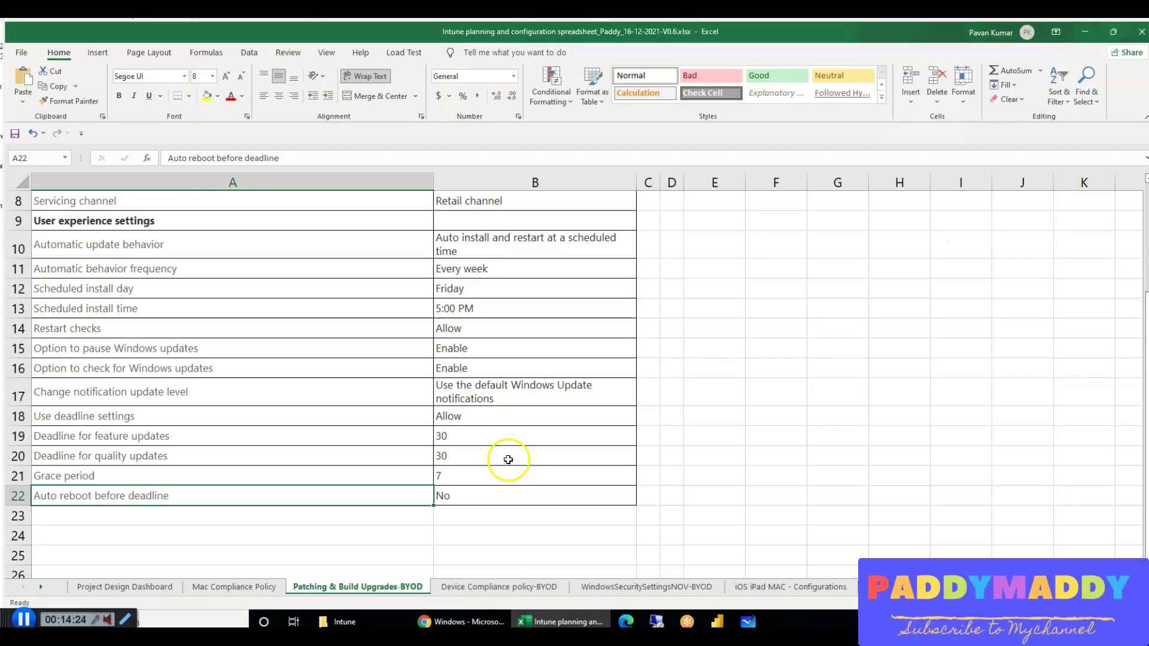
left_click(96, 587)
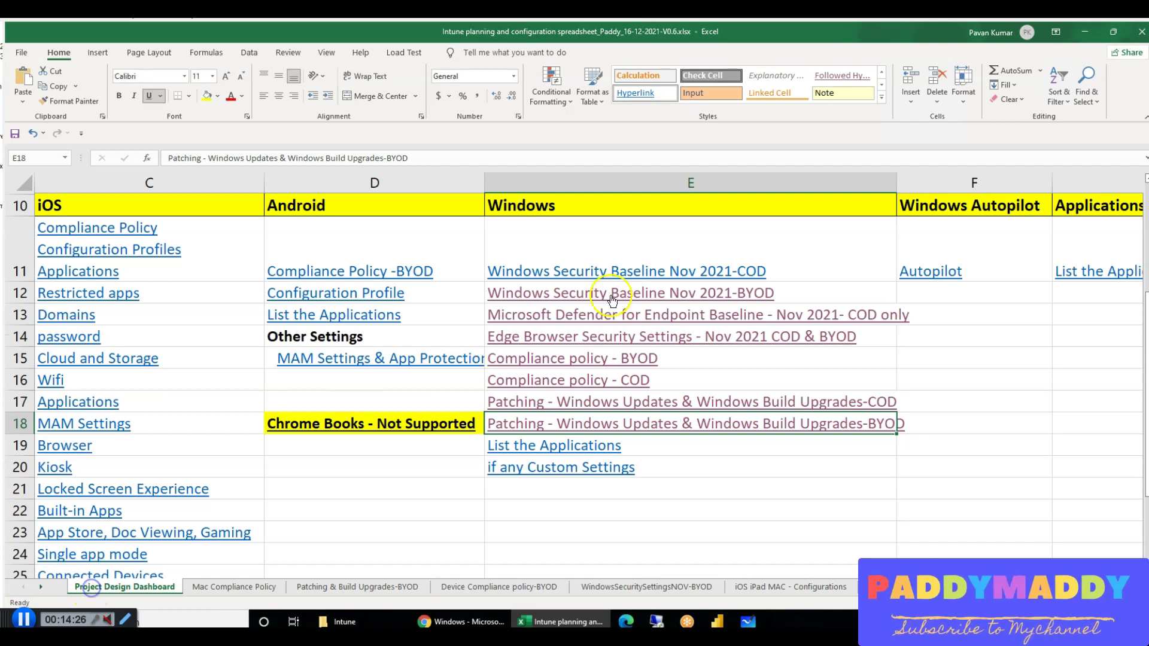
left_click(700, 522)
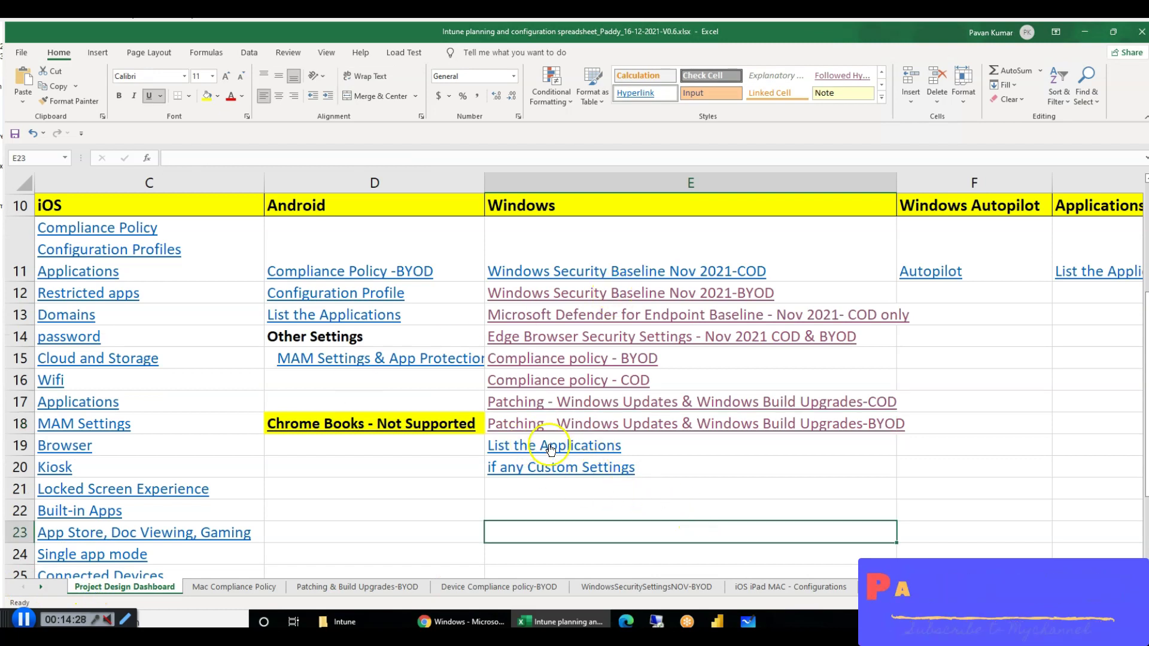
Follow the "if any Custom Settings" link and examine the configuration profile types listed from Administrative Templates onward.
left_click(560, 469)
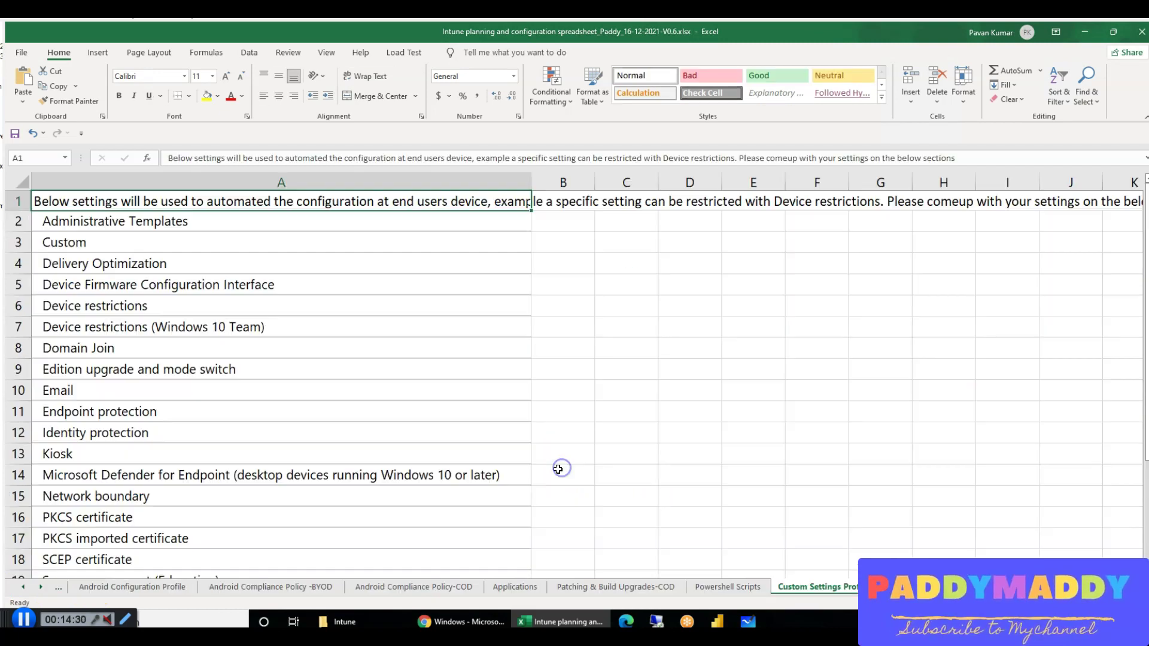
scroll(368, 410, "down", 8)
scroll(368, 409, "up", 8)
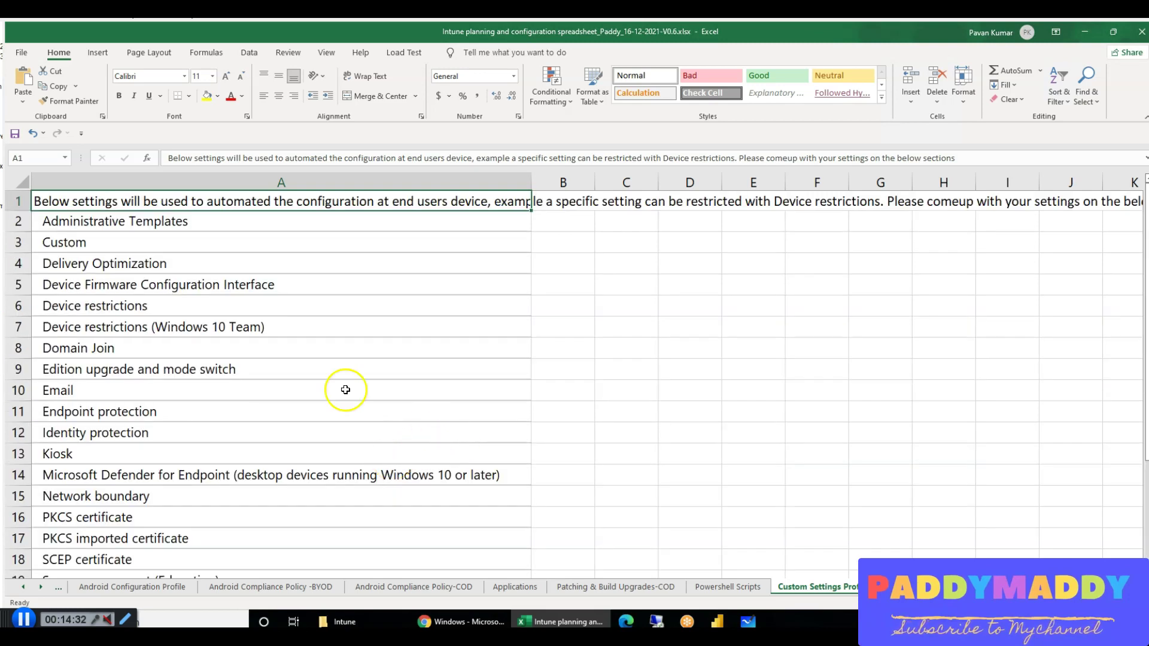
scroll(417, 369, "up", 1, "ctrl")
mouse_move(146, 231)
left_mouse_down()
mouse_move(140, 256)
mouse_move(159, 231)
left_mouse_up()
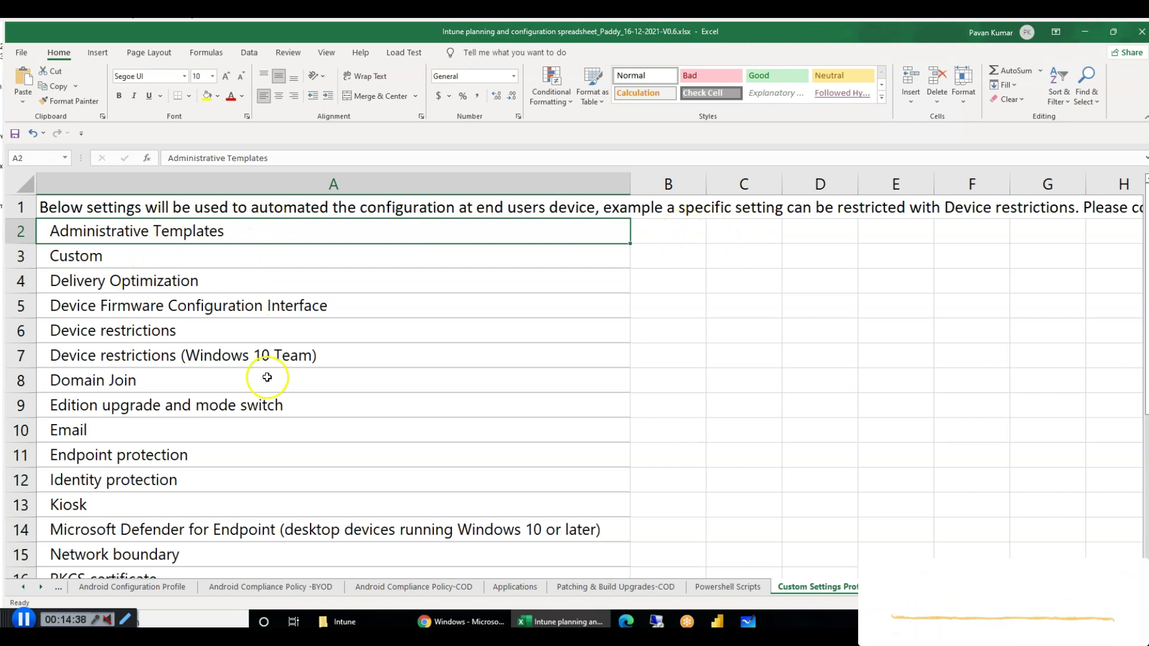
scroll(263, 389, "down", 5)
scroll(338, 413, "up", 5)
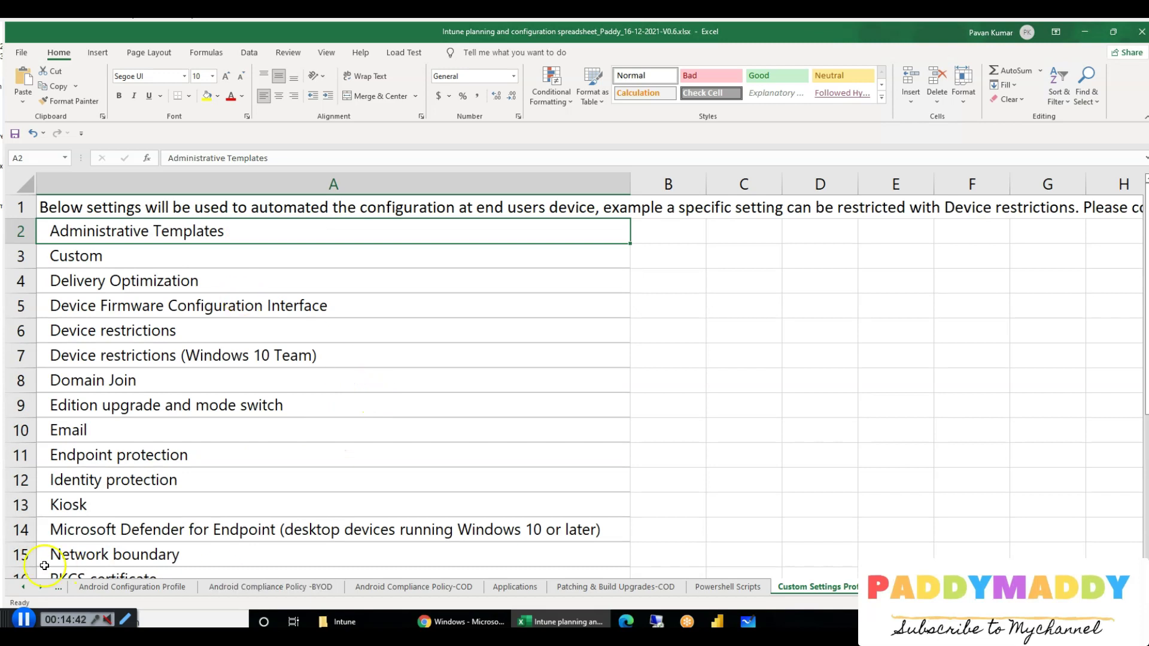
Return to the Project Design Dashboard sheet from the custom settings sheet.
left_click(109, 587)
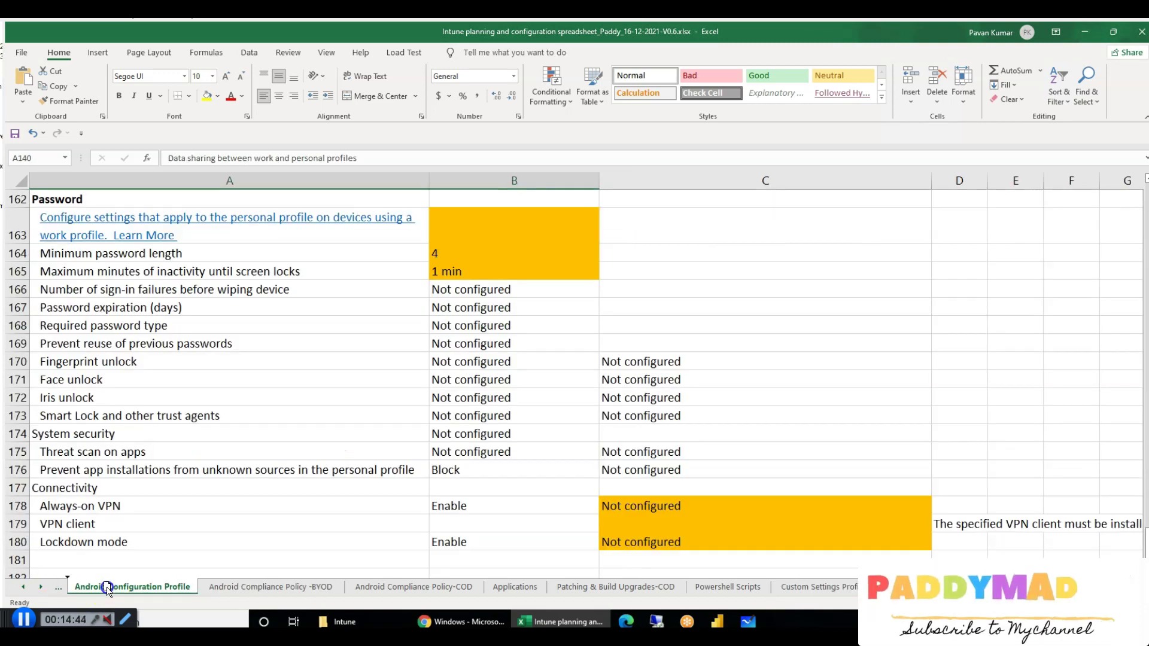
left_click(26, 589)
left_click(26, 589)
left_click(27, 589)
left_click(111, 587)
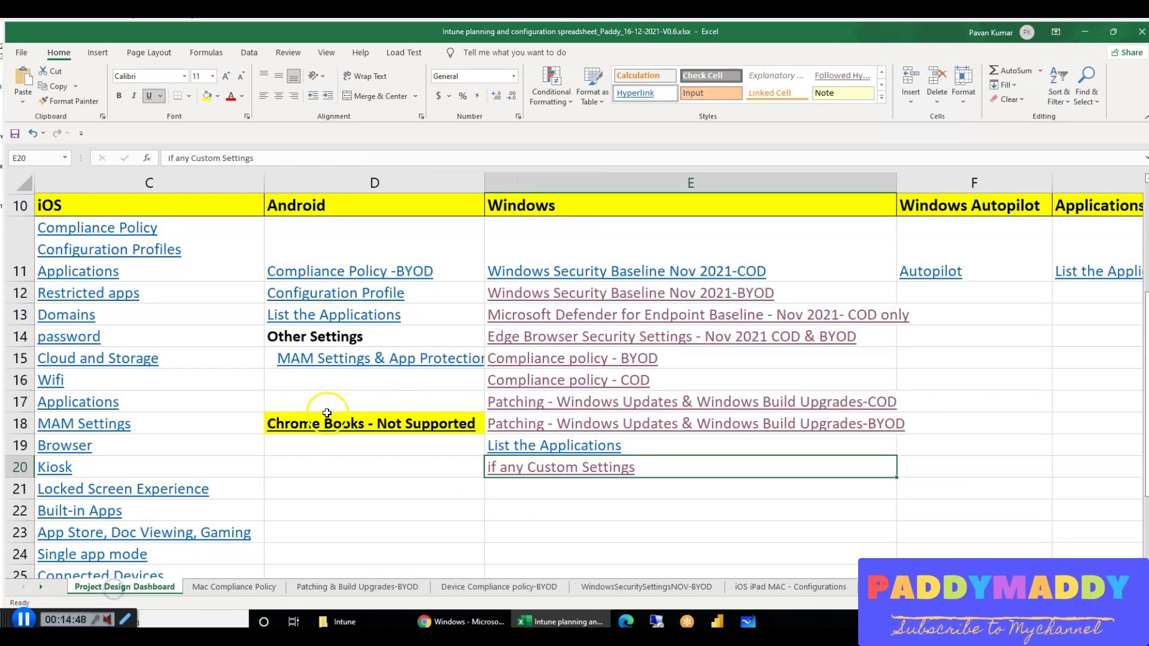
left_click(681, 533)
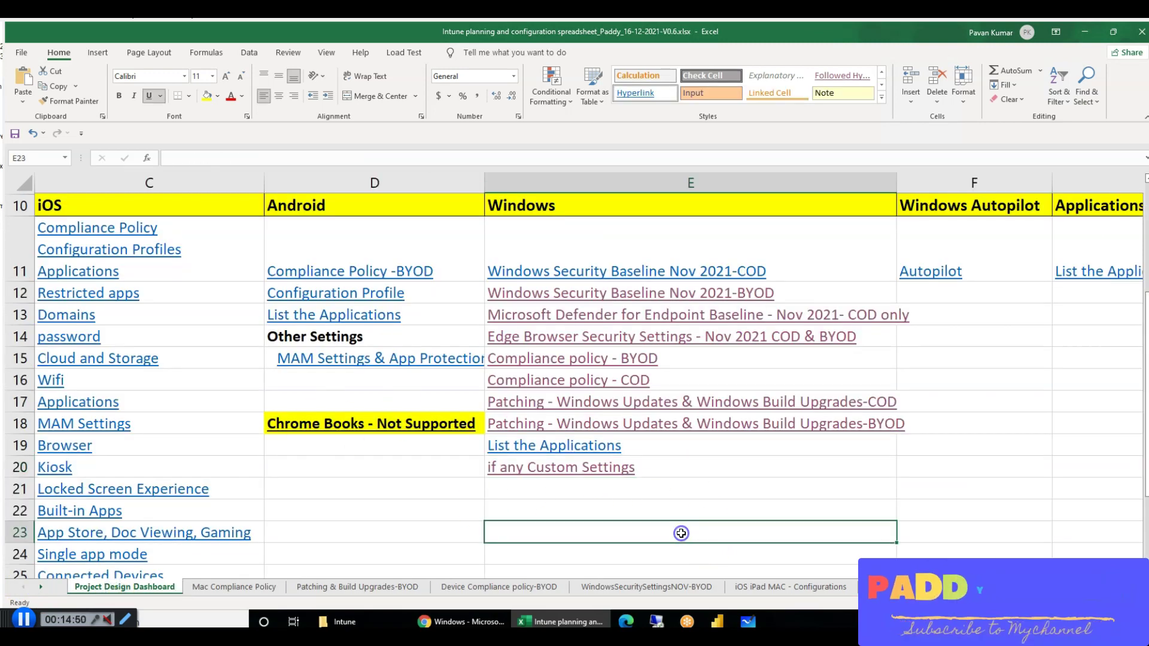
Follow the Windows "List the Applications" link and review the planned applications, their device types and targeting.
left_click(539, 450)
left_click_drag(81, 211, 499, 479)
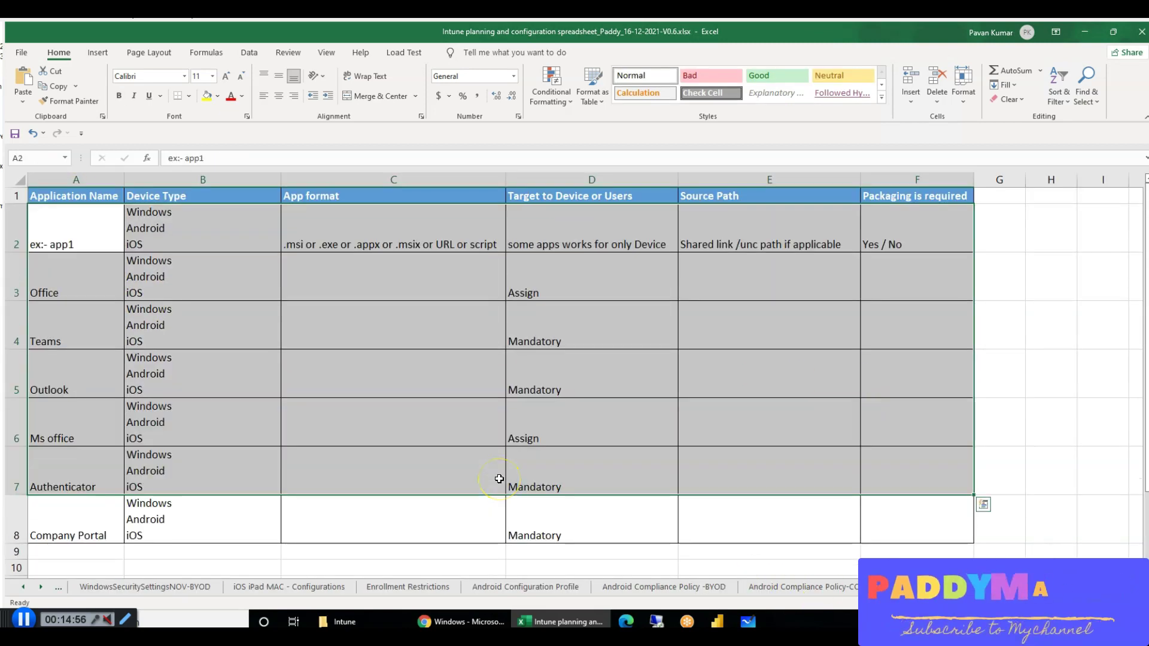
left_click(339, 304)
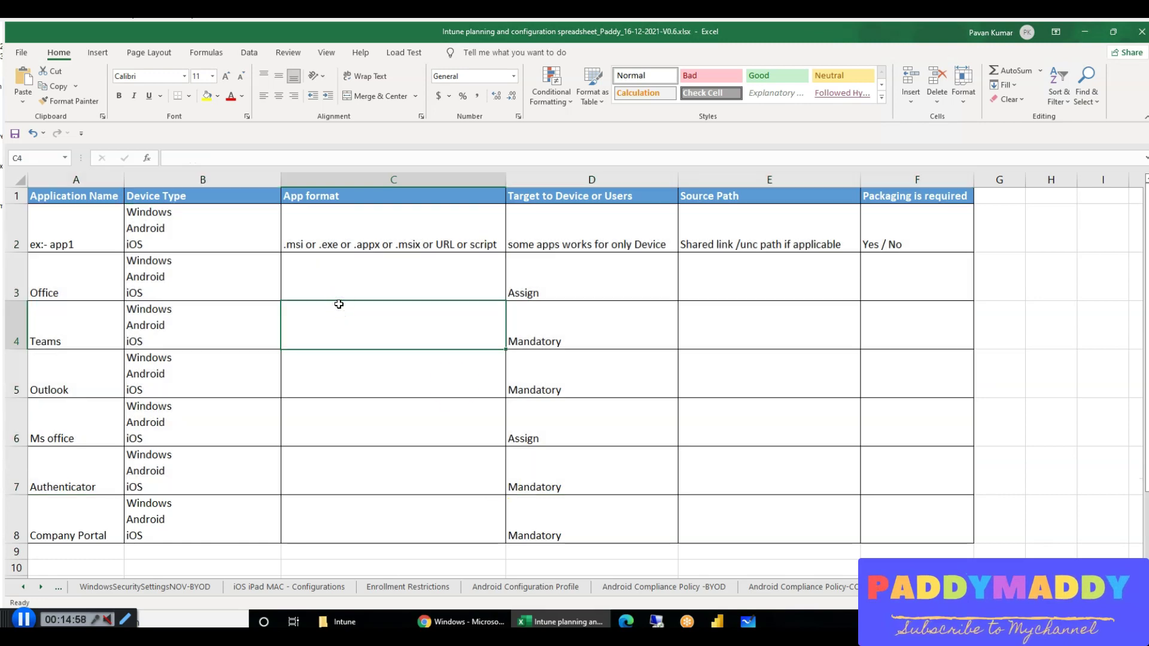
left_click(189, 267)
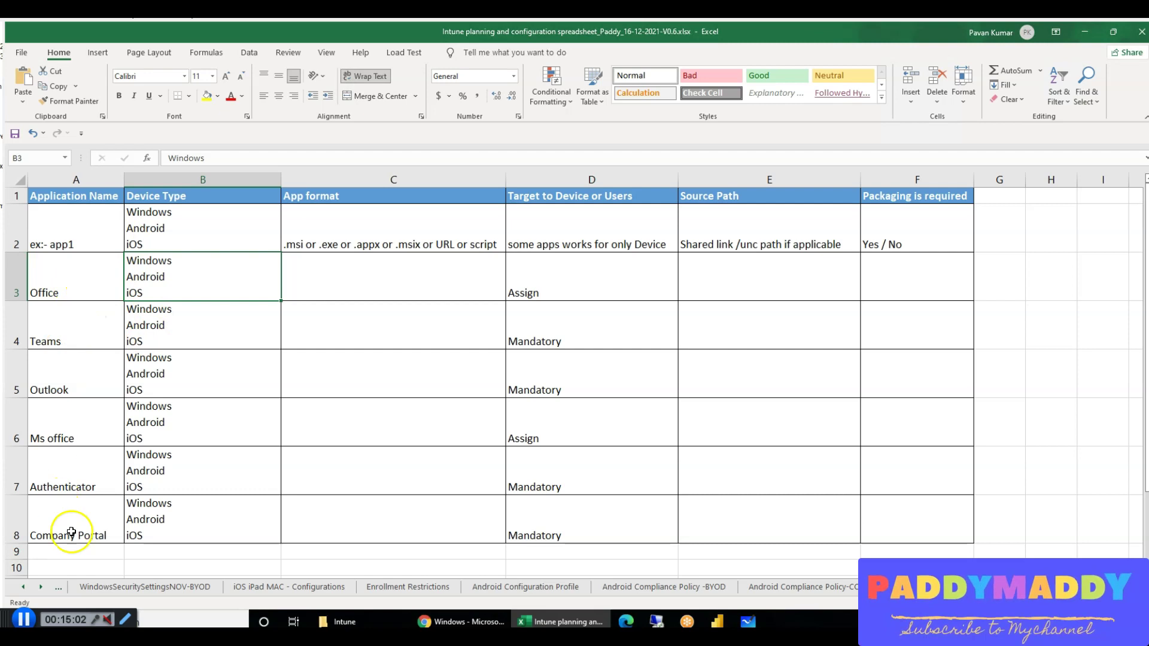
left_click(71, 374)
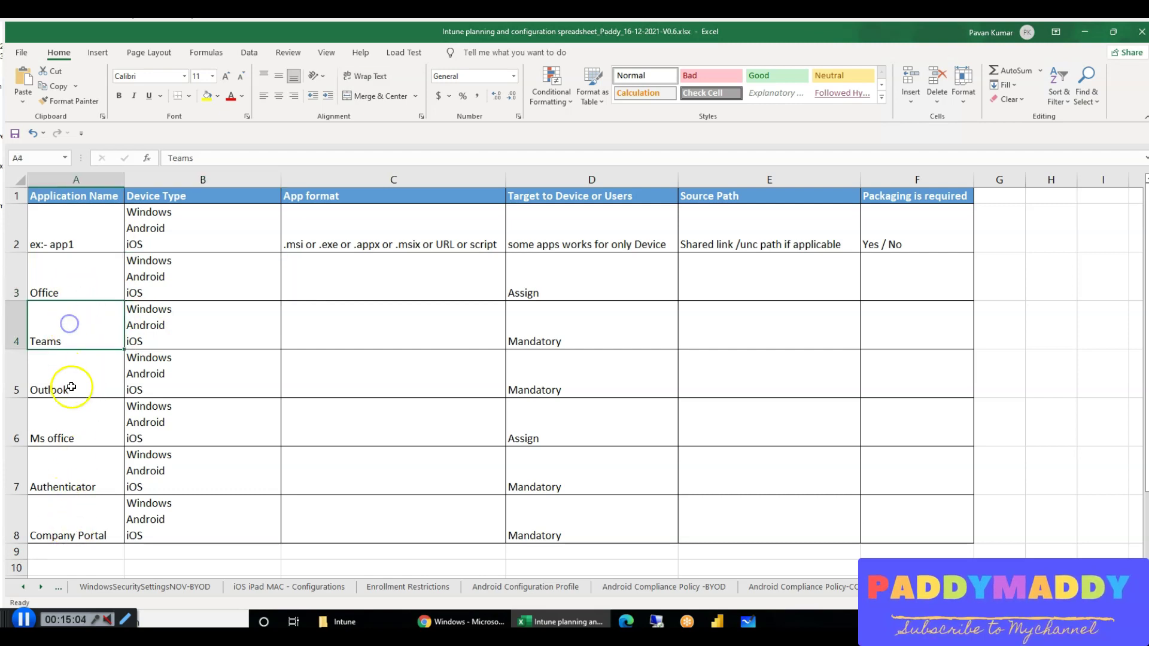
left_click(80, 430)
Switch back to Chrome and open the Windows apps list in the Endpoint Manager admin center.
left_click(460, 622)
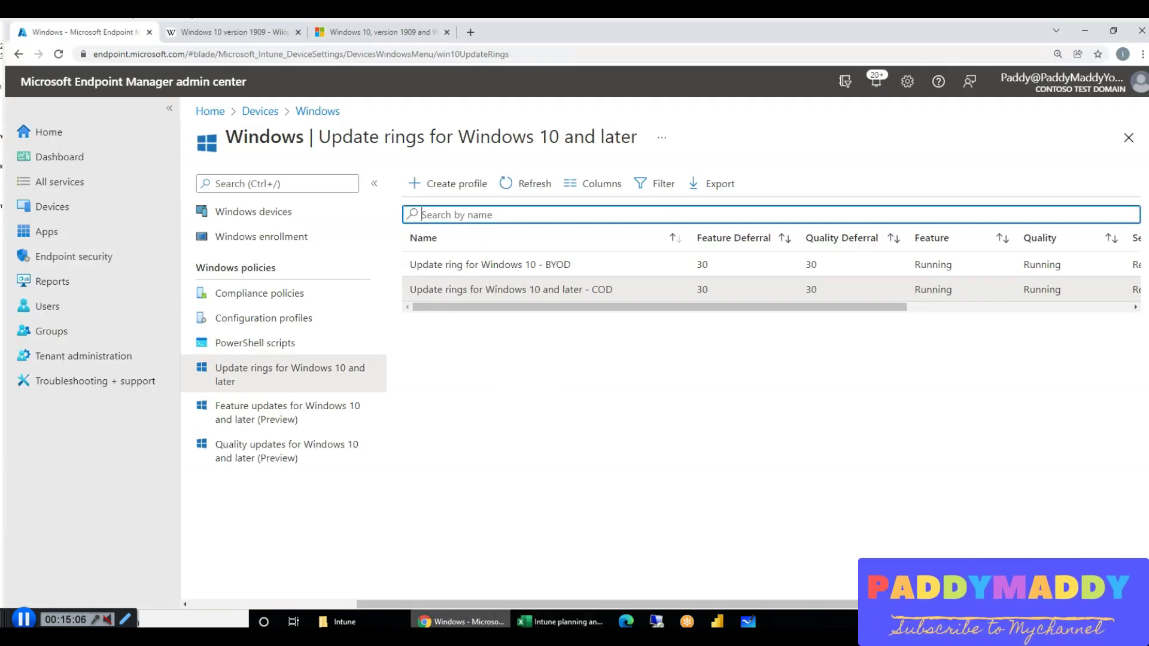
left_click(261, 111)
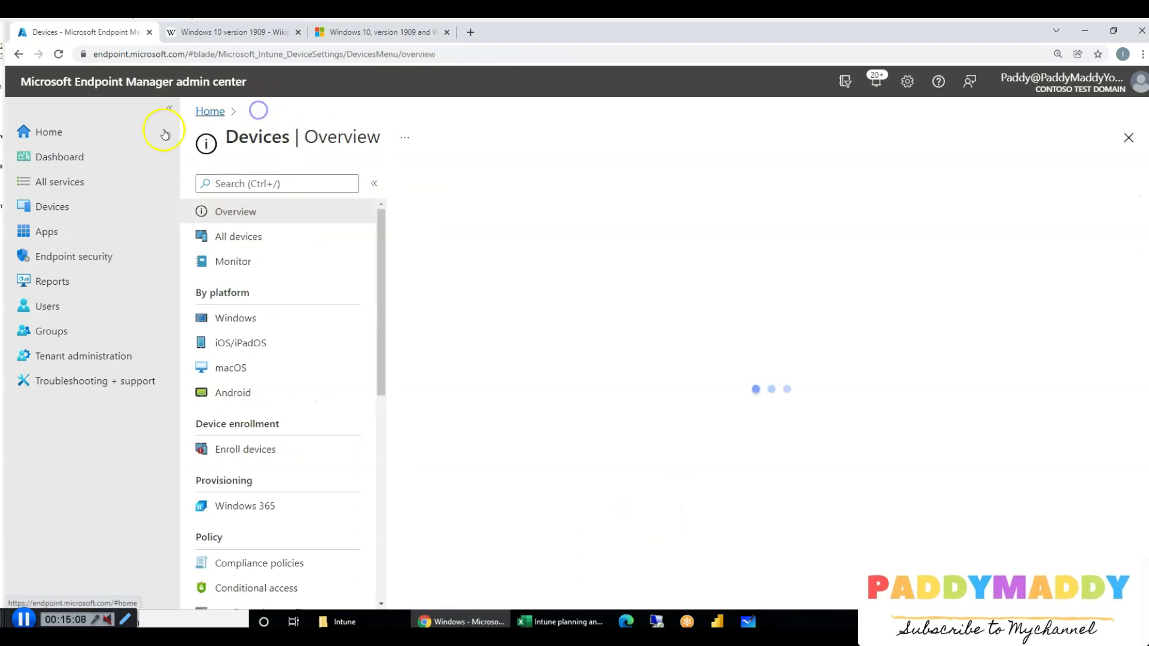
left_click(78, 230)
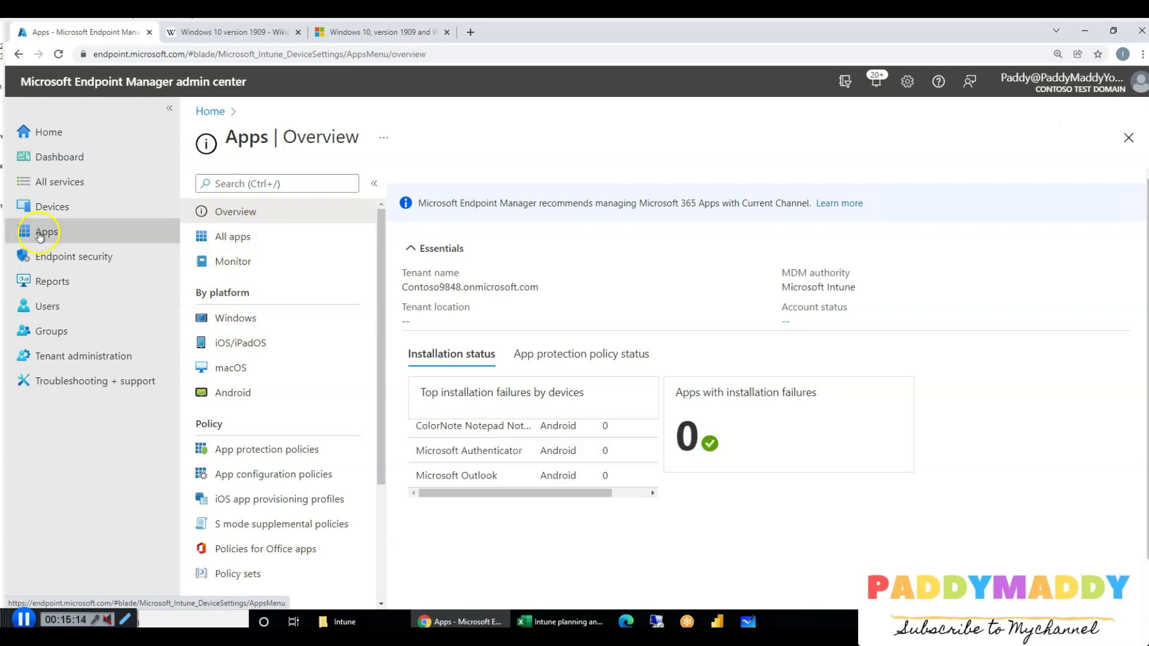
left_click(248, 319)
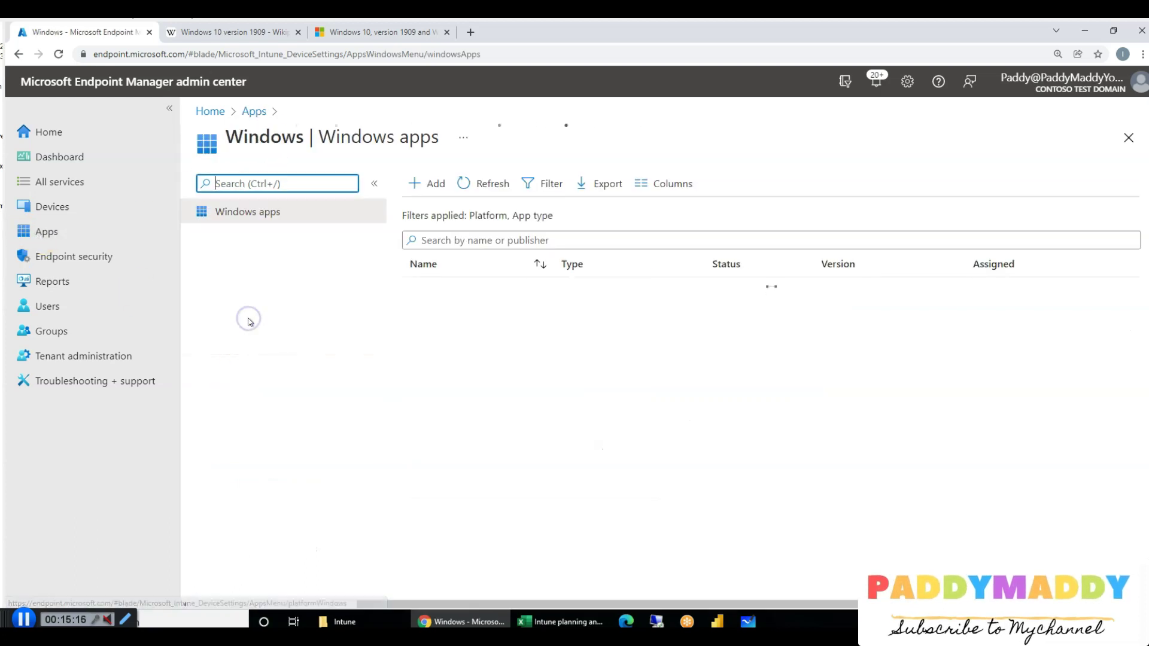
Begin adding a Windows app, choose the Line-of-business app type and review its supported platforms and file extensions.
left_click(413, 183)
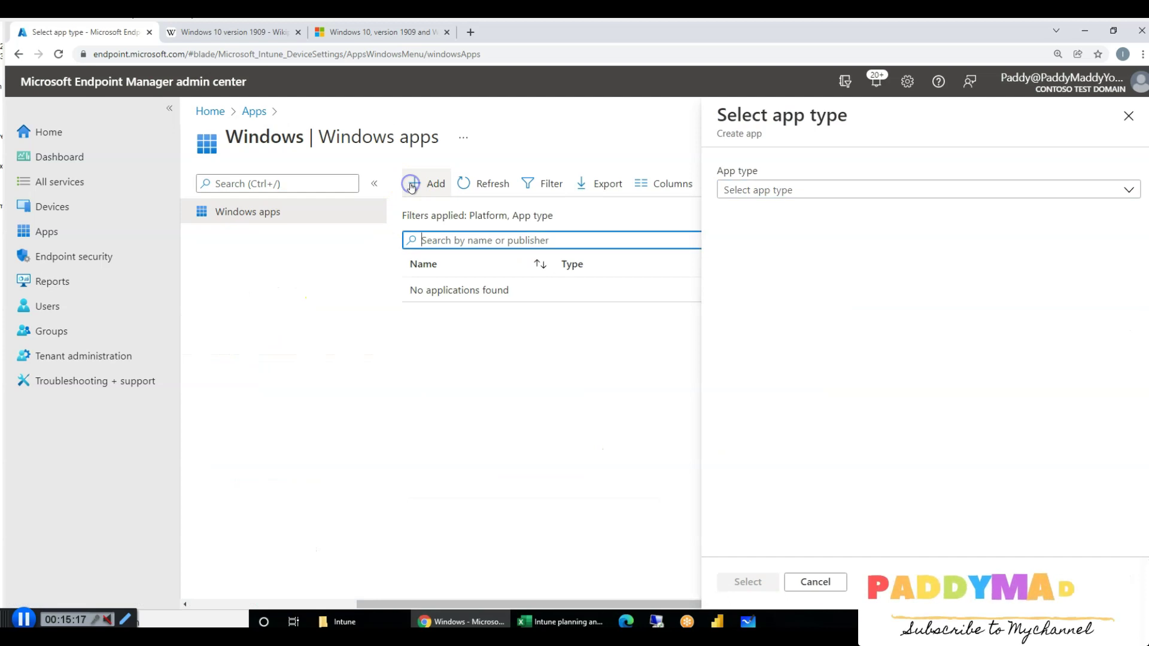
left_click(1128, 117)
left_click(431, 182)
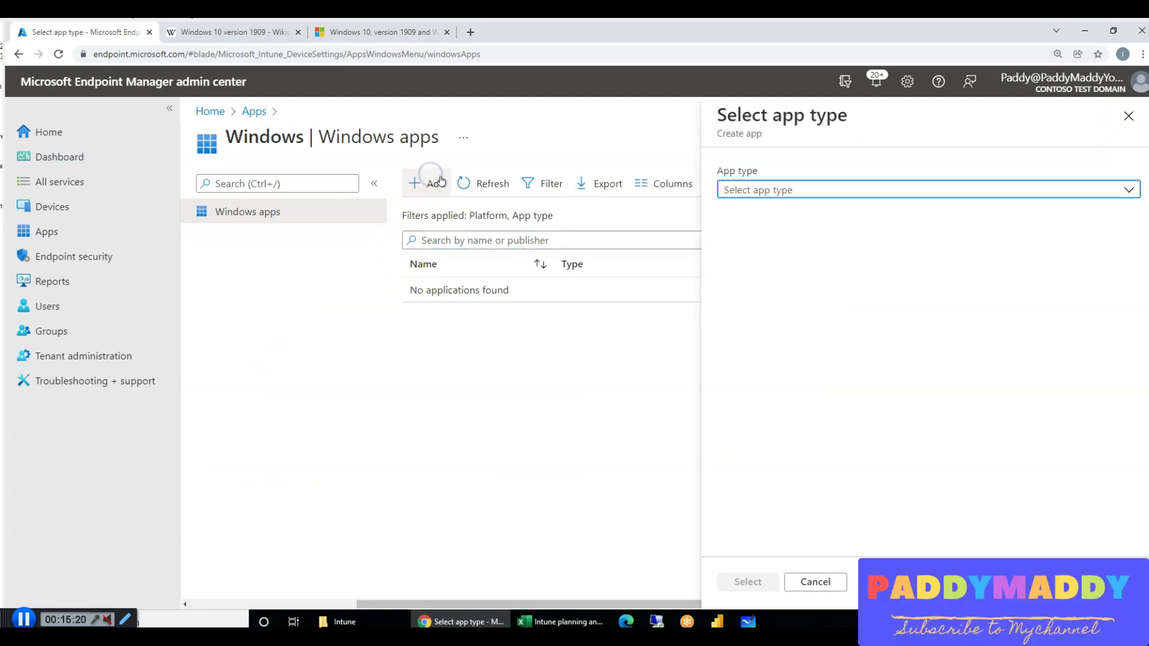
left_click(857, 189)
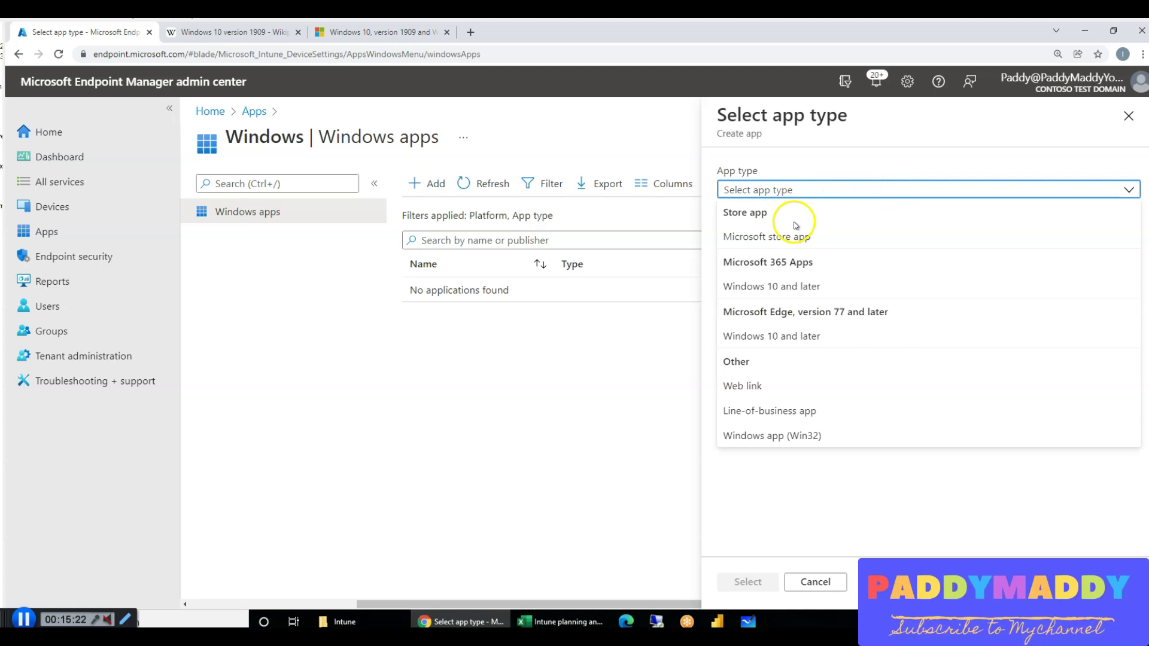
left_click(807, 413)
scroll(814, 417, "down", 1)
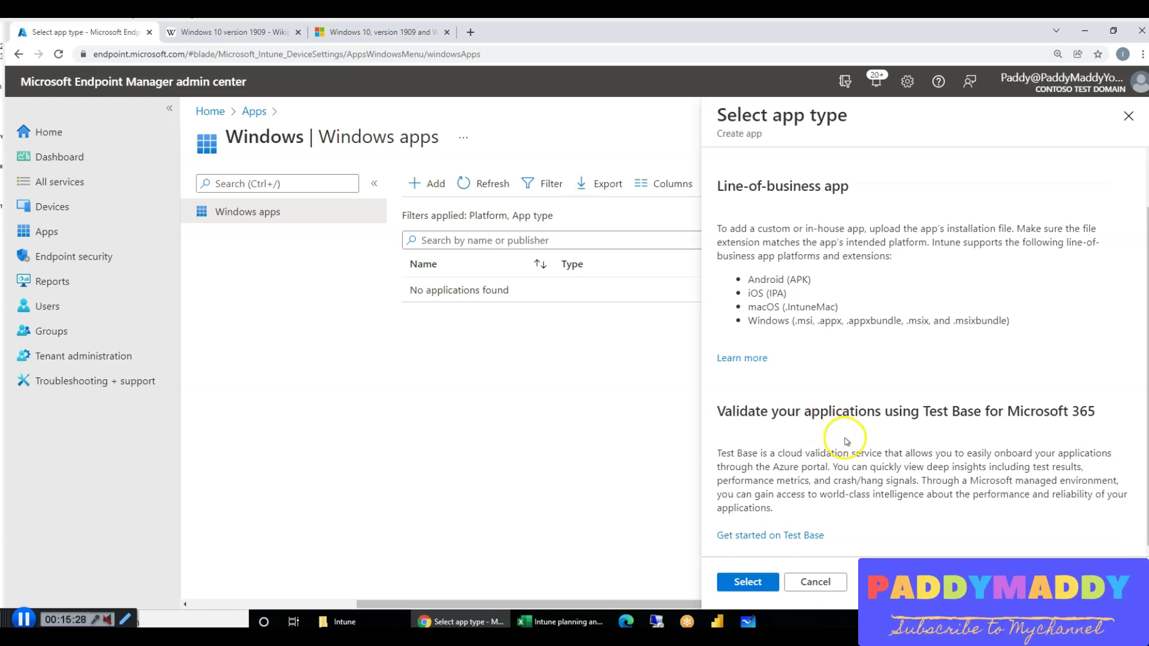
left_click_drag(783, 281, 845, 413)
left_click(862, 466)
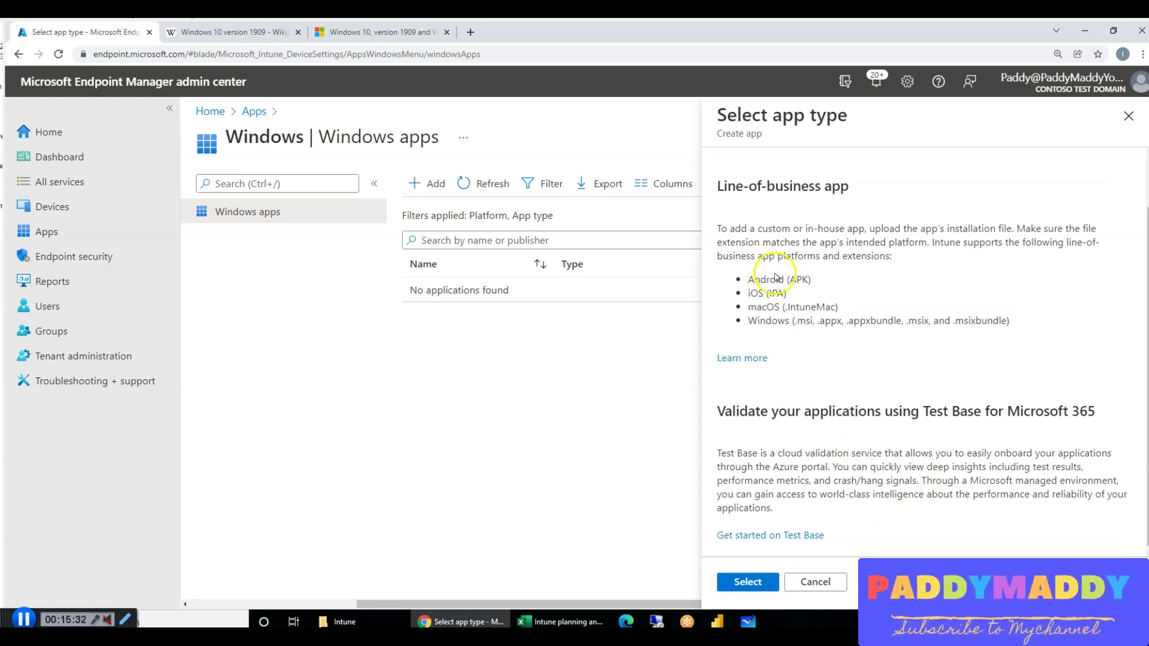
scroll(781, 251, "up", 1)
Change the app type to Microsoft 365 Apps for Windows 10 and later, and accept the default app suite information.
left_click(789, 191)
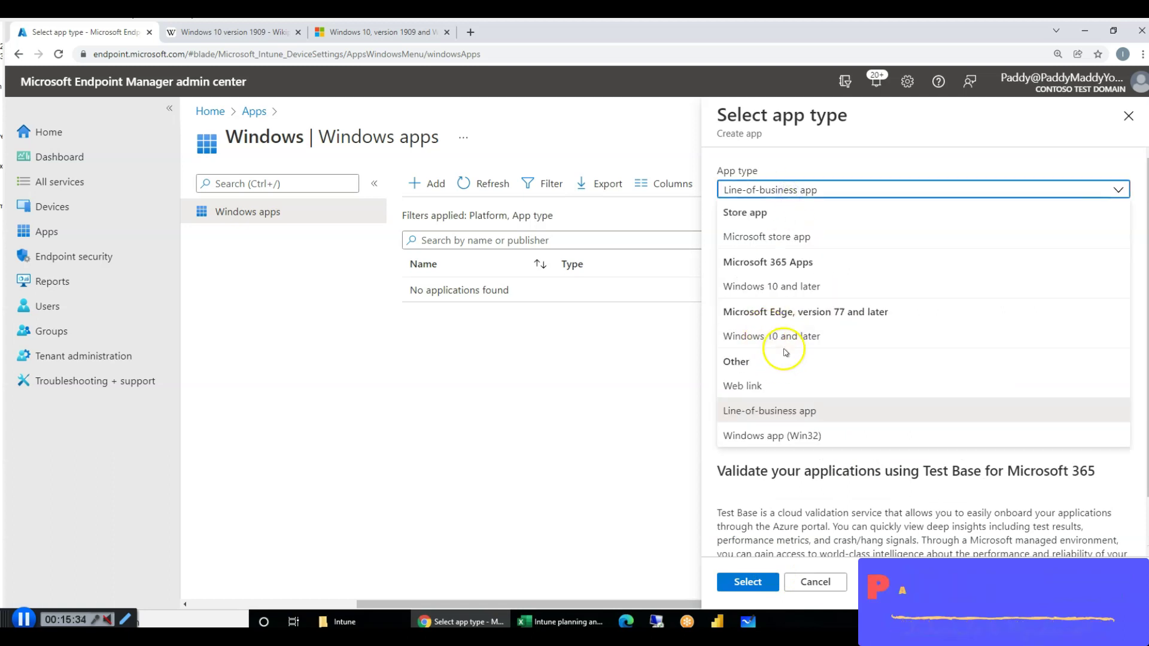
left_click(820, 287)
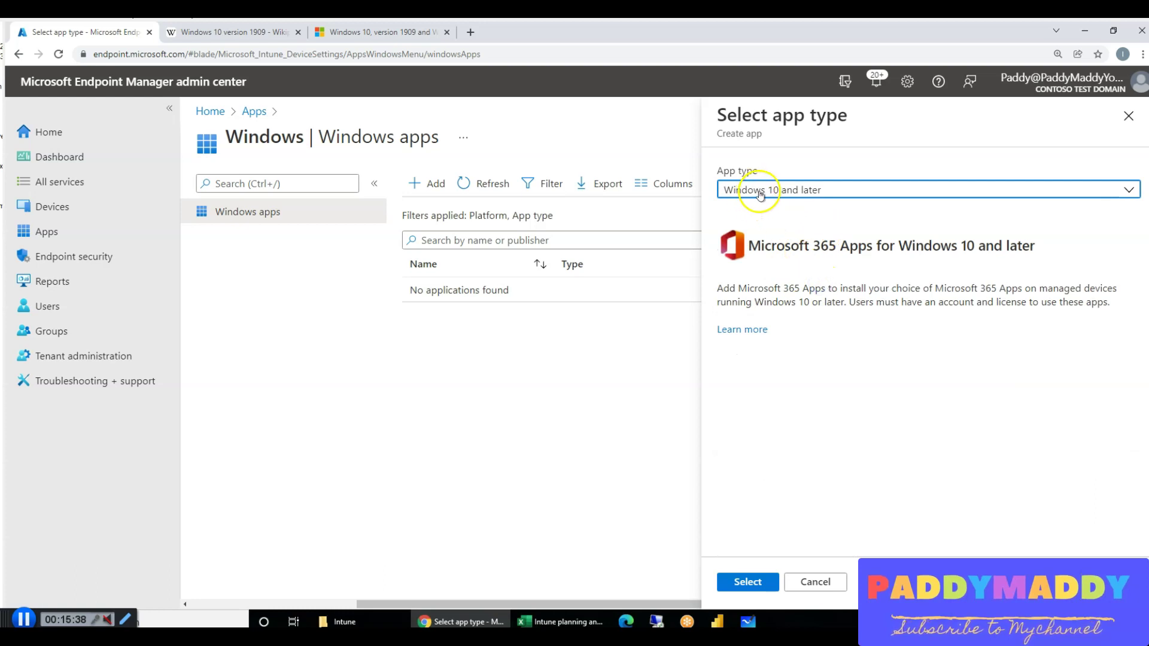
left_click(745, 591)
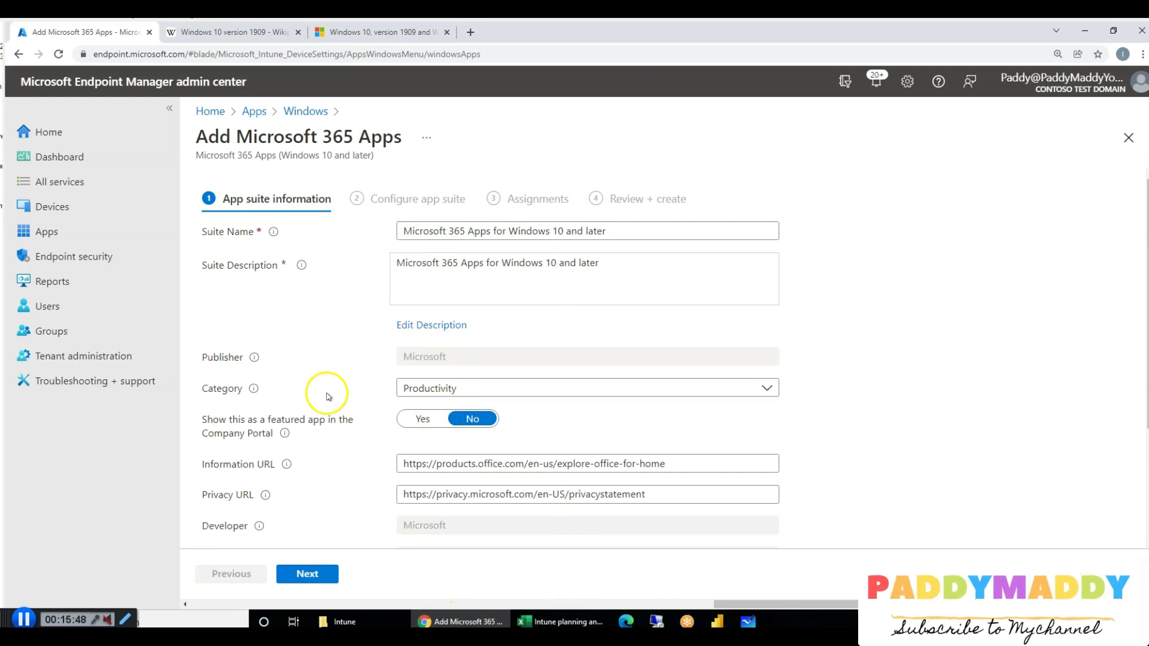
scroll(452, 451, "down", 1)
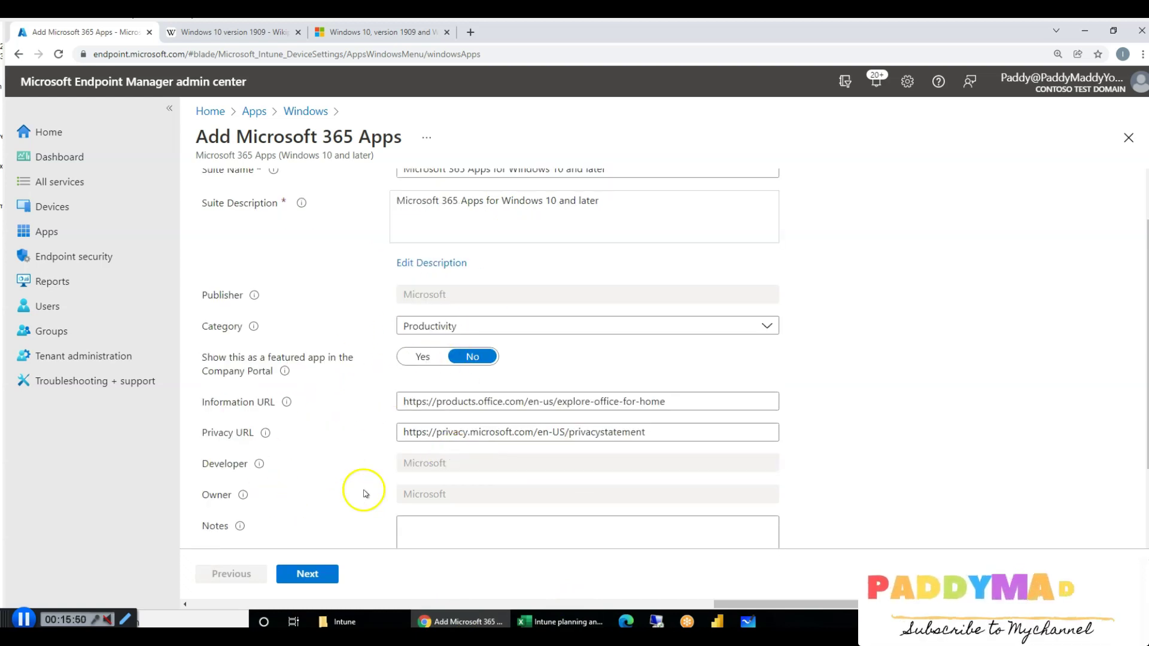
scroll(362, 490, "down", 2)
left_click(306, 576)
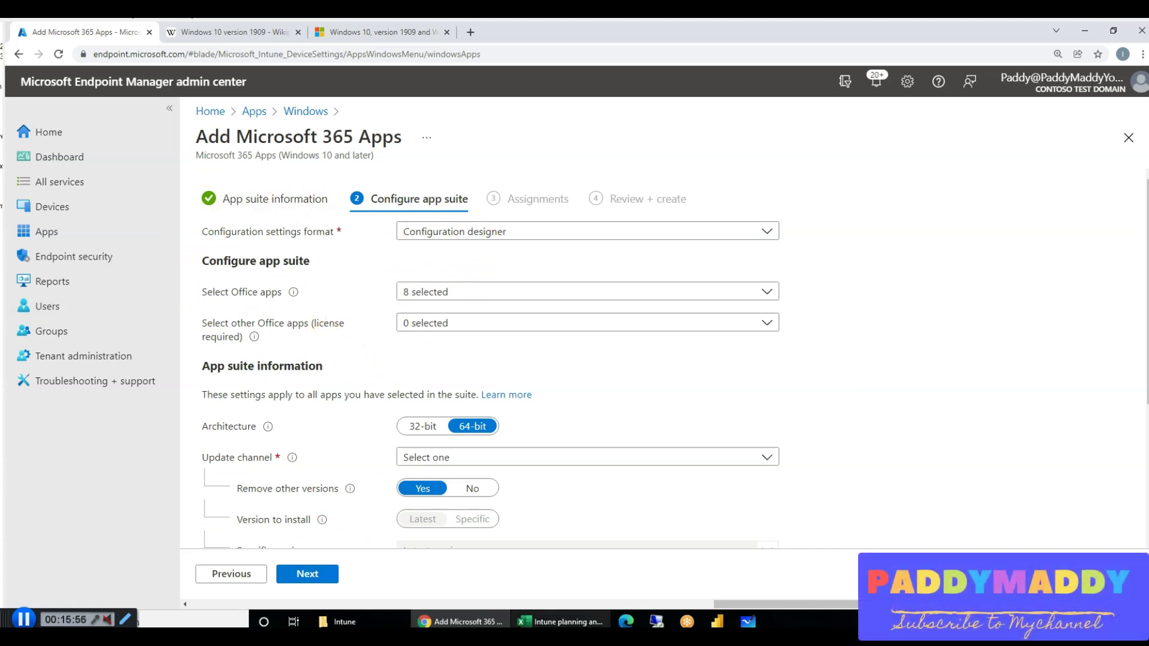
Check the Office entry's device types in the Excel planning workbook, and return to the Microsoft 365 Apps form in Chrome.
left_click(553, 622)
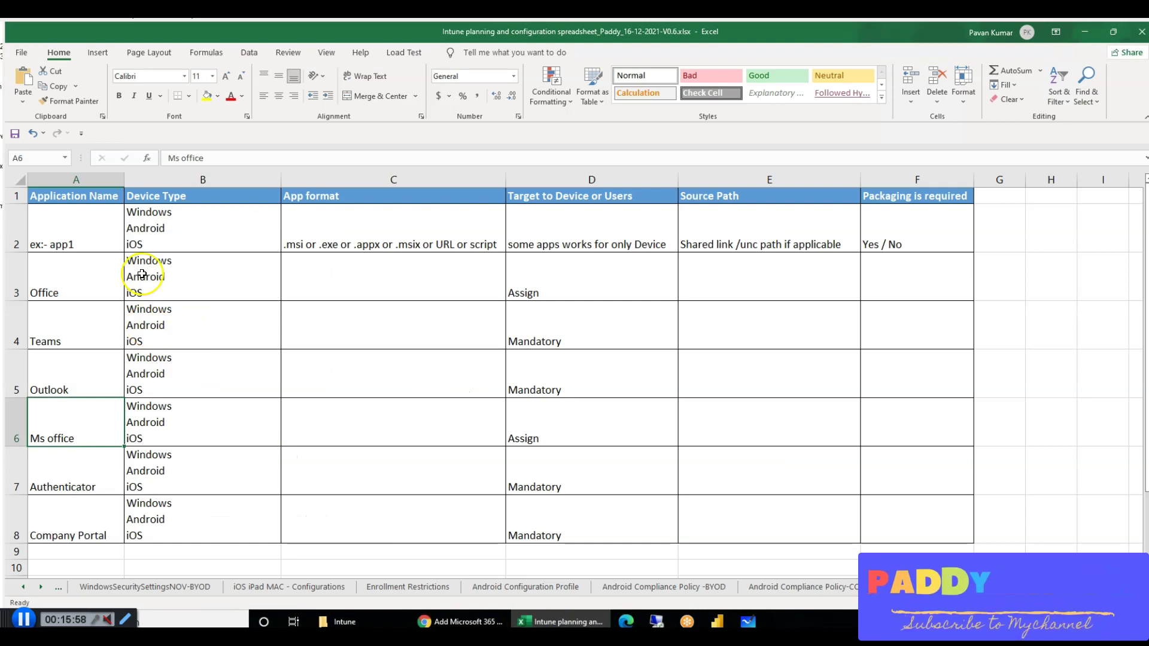
left_click(191, 259)
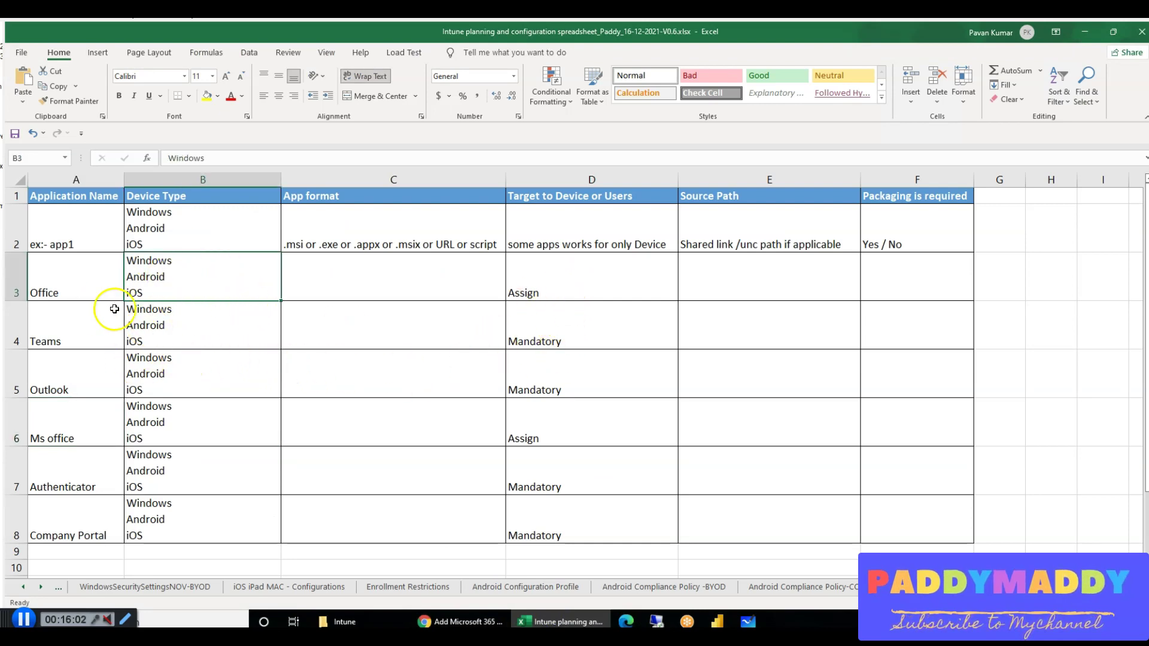
left_click(460, 622)
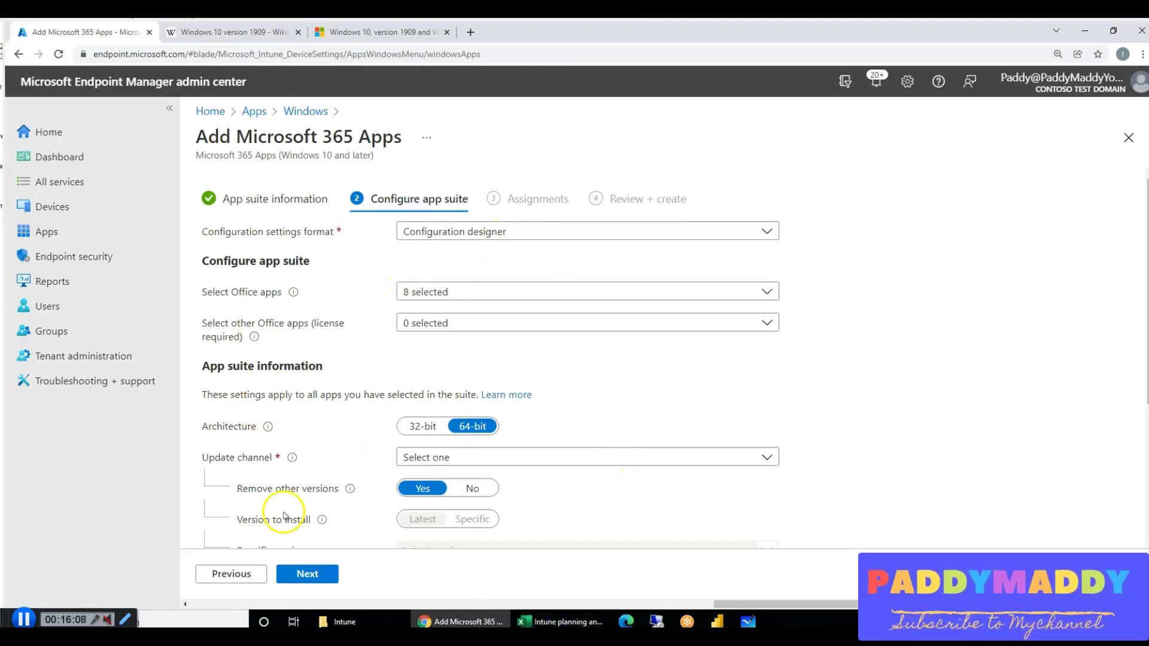
Set the suite's update channel to Semi-Annual Enterprise Channel and read the help for shared computer activation.
left_click(511, 460)
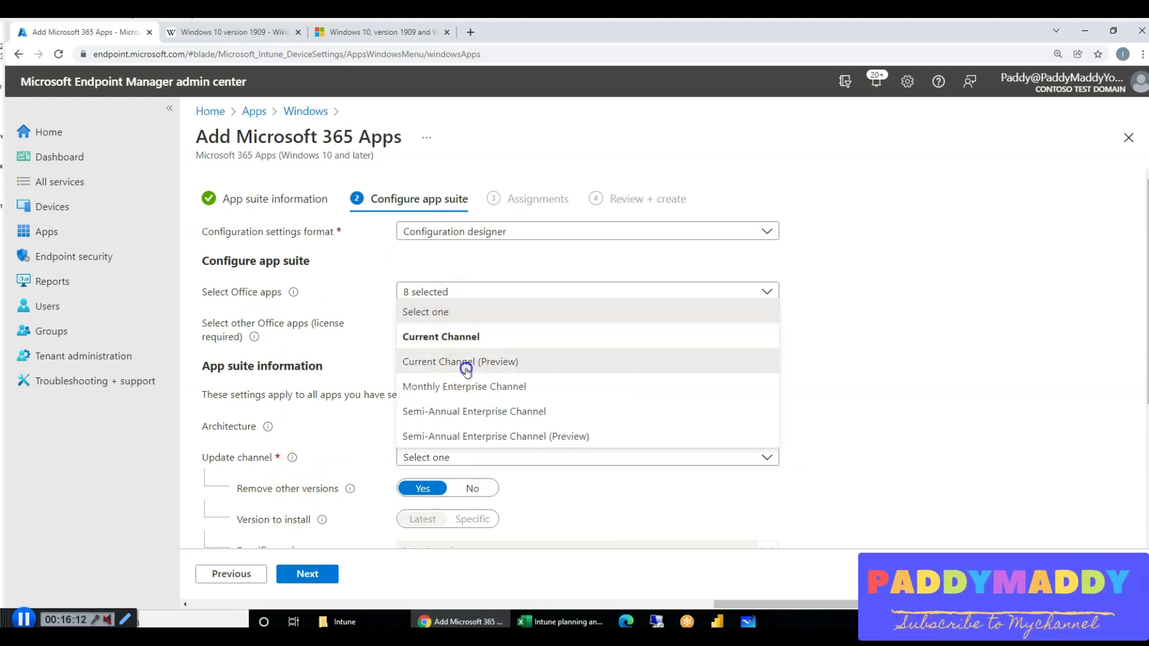
left_click(532, 387)
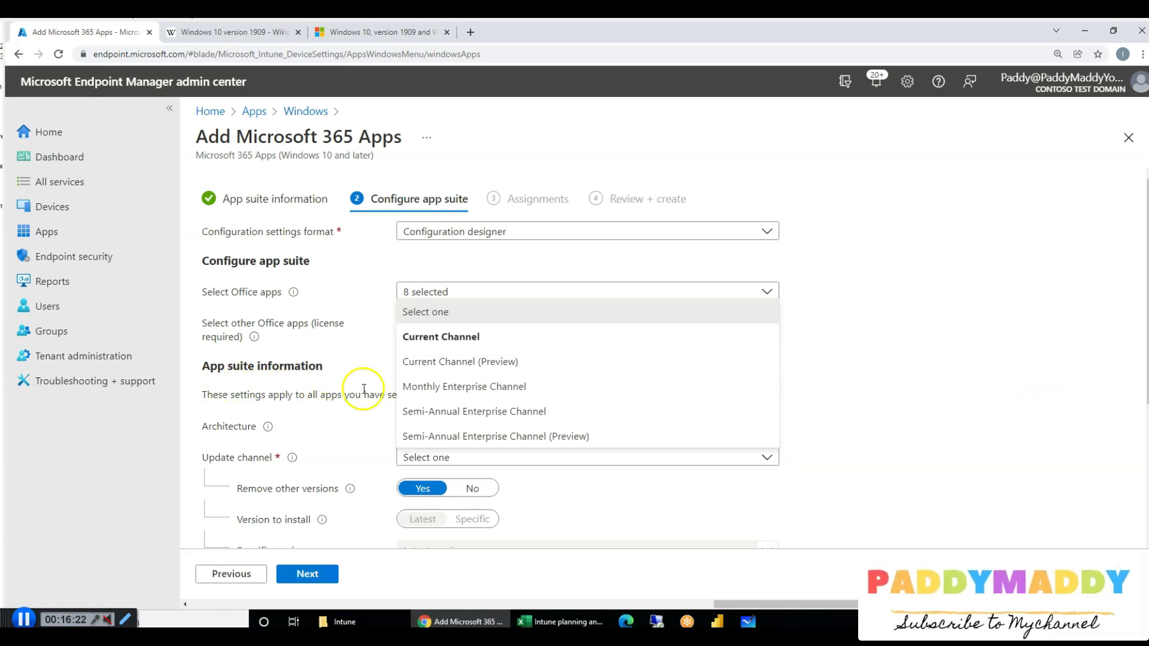
left_click(466, 413)
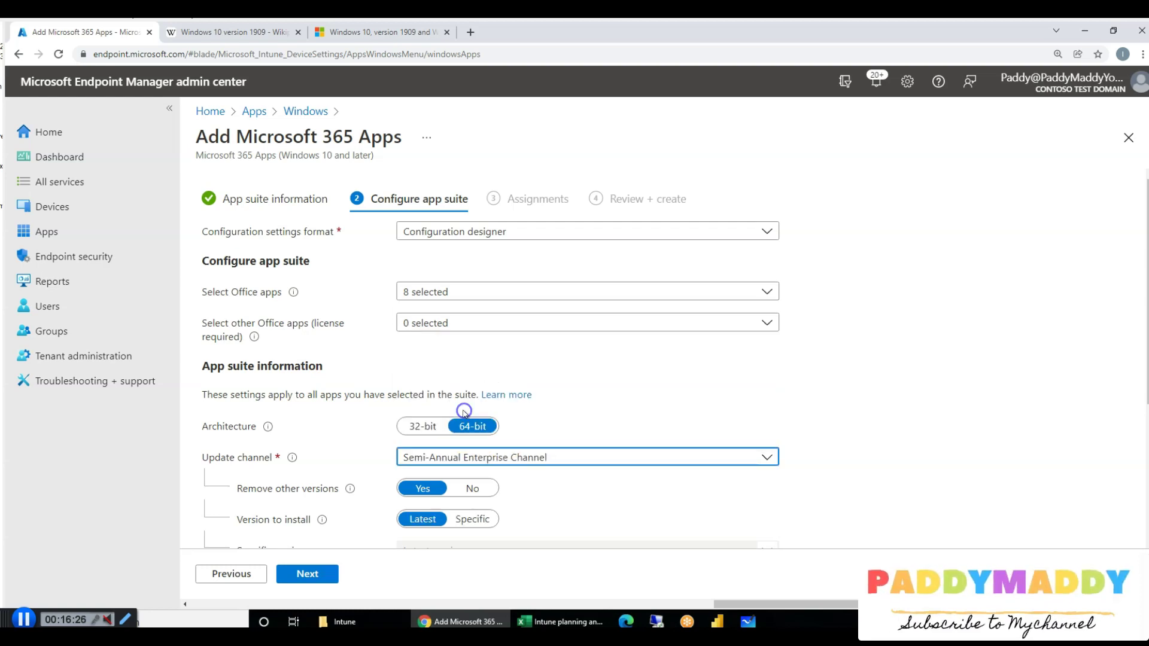
scroll(575, 512, "down", 2)
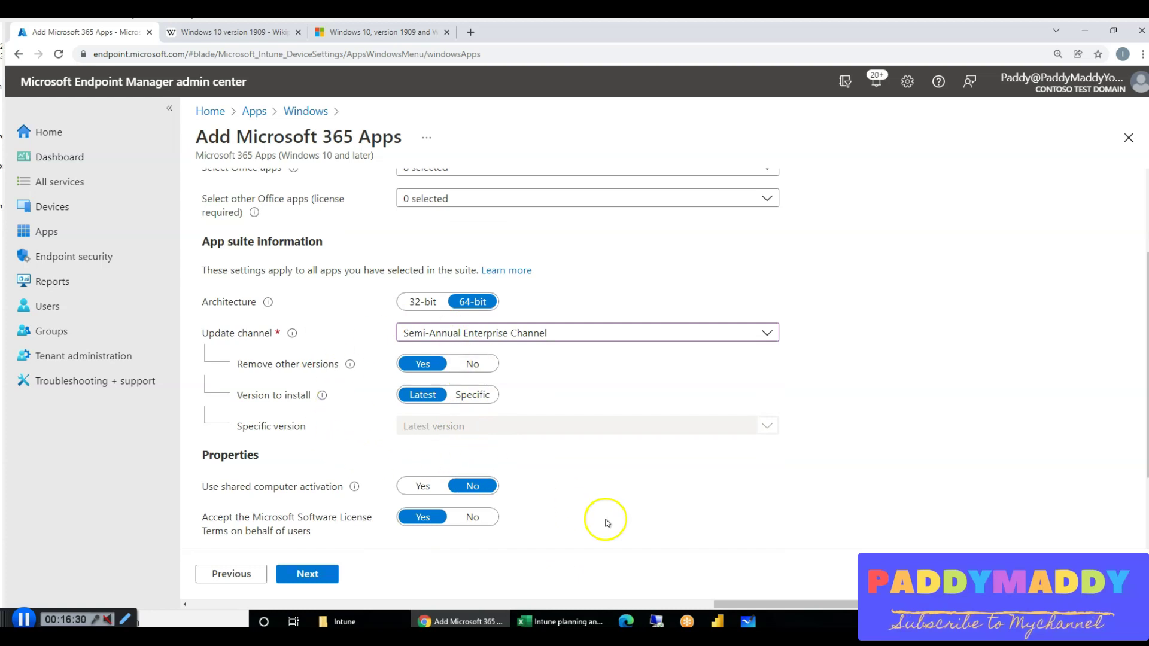
scroll(598, 490, "down", 2)
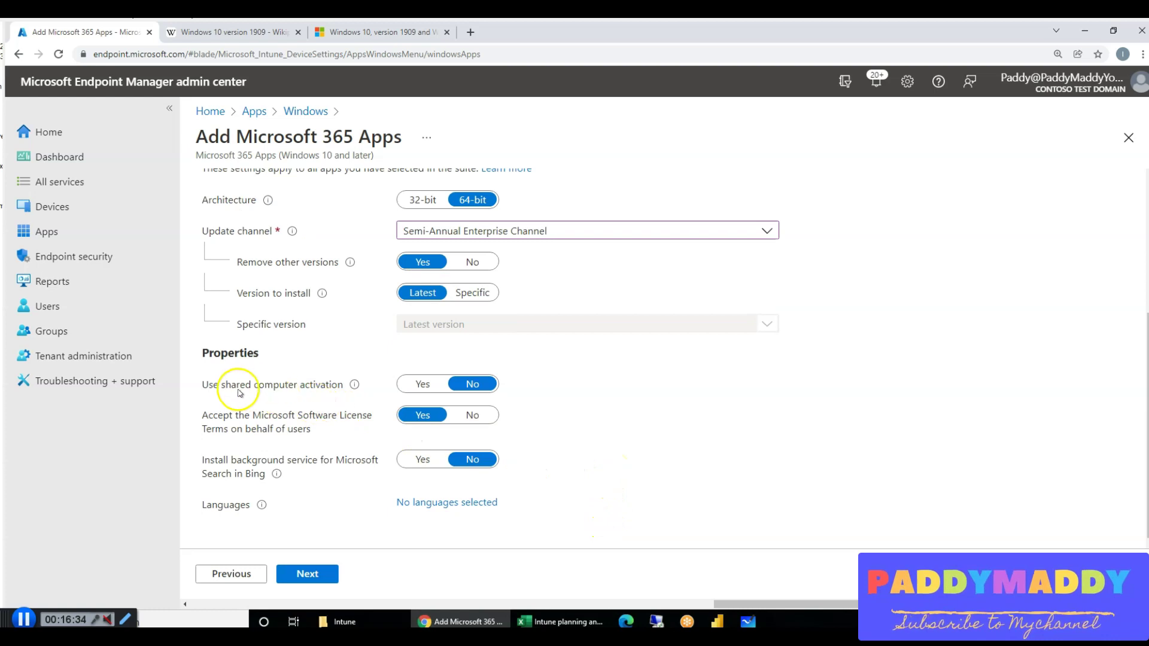
mouse_move(357, 387)
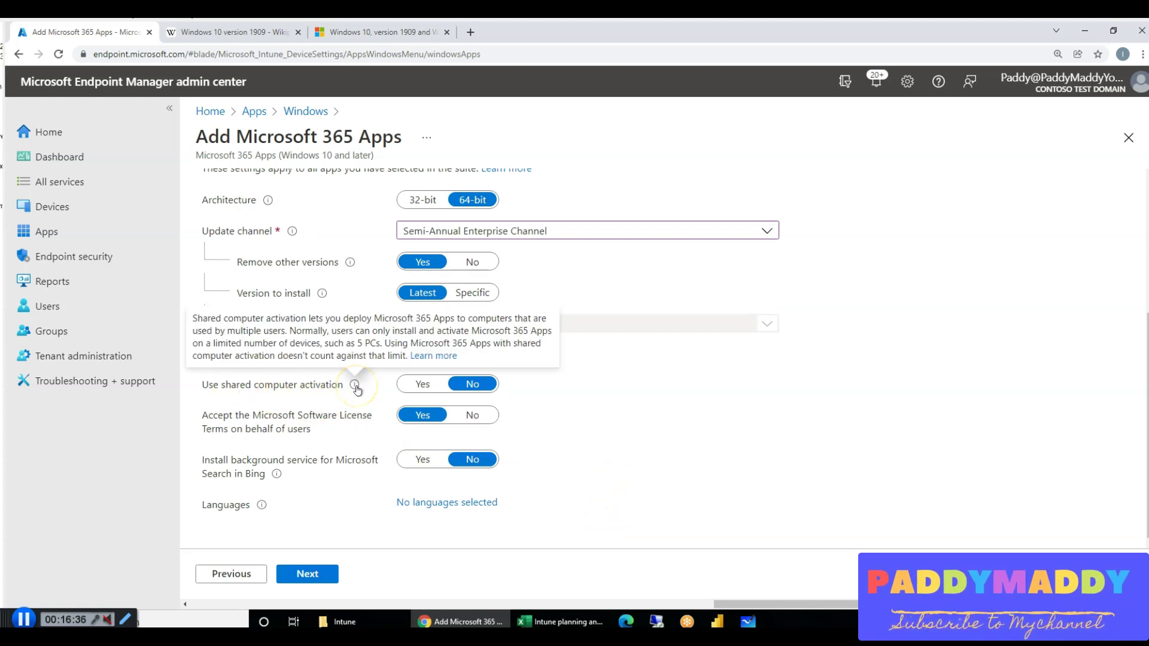
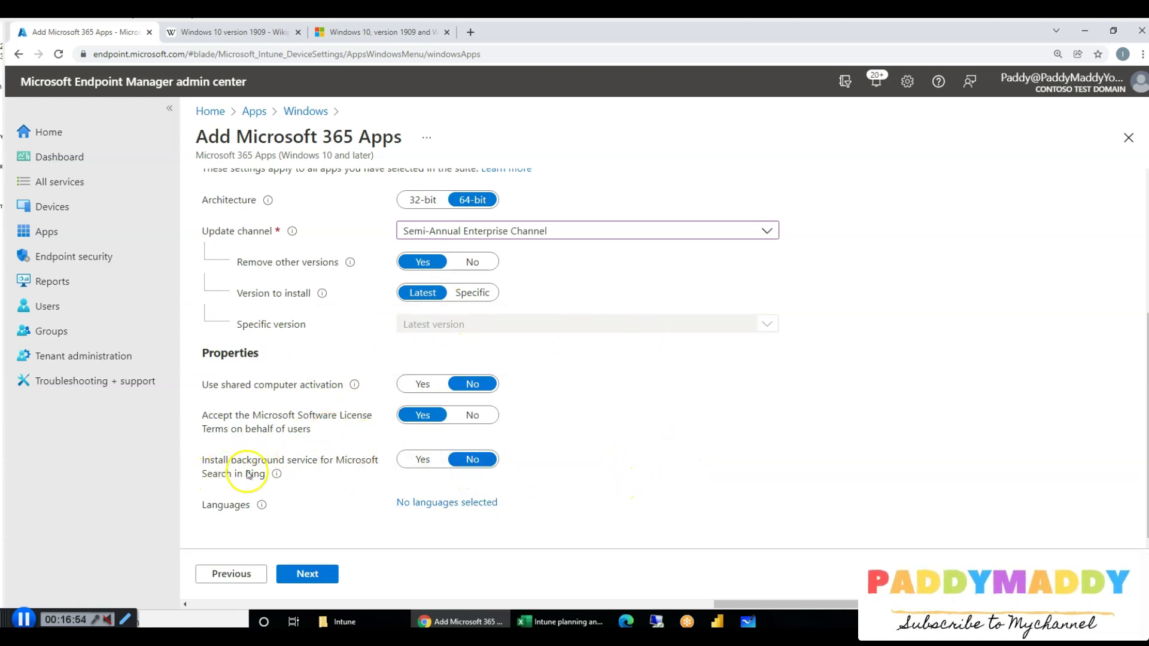
Add English (en-us) as an Office language for the app suite.
left_click(464, 504)
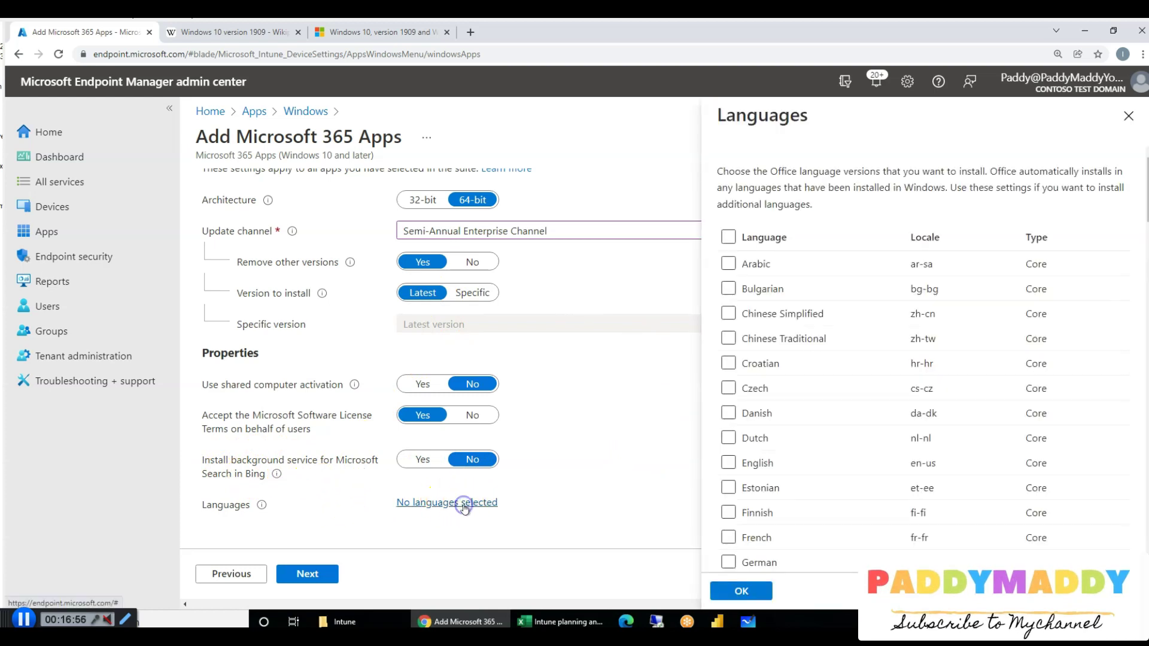
scroll(884, 487, "down", 6)
scroll(886, 489, "up", 4)
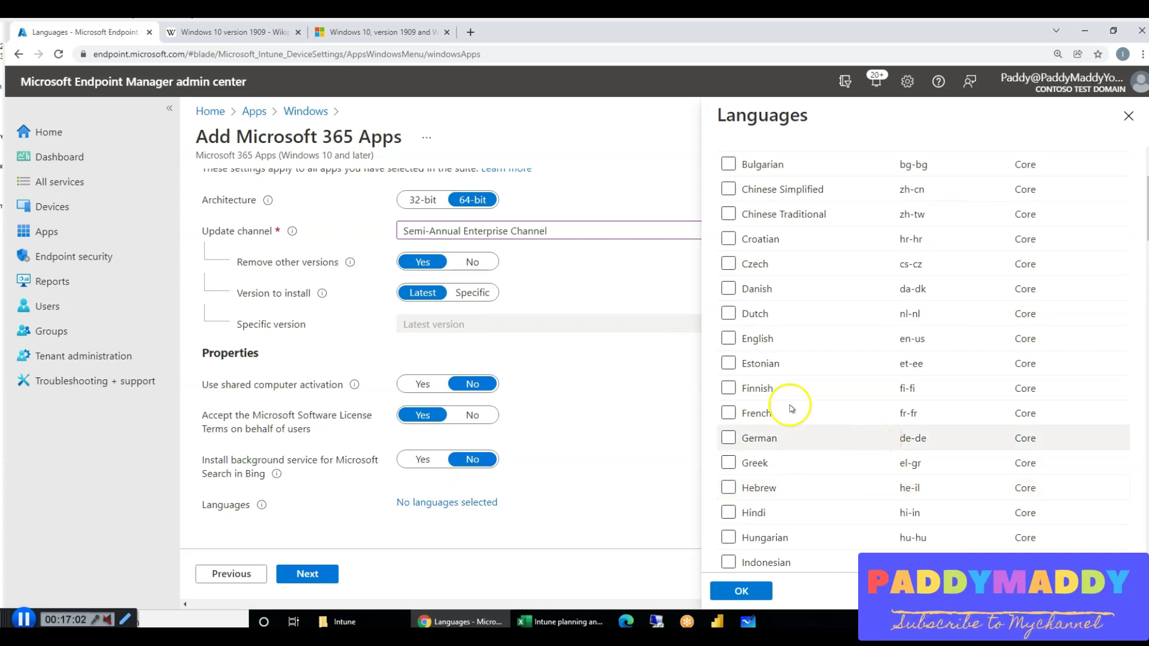
left_click(728, 338)
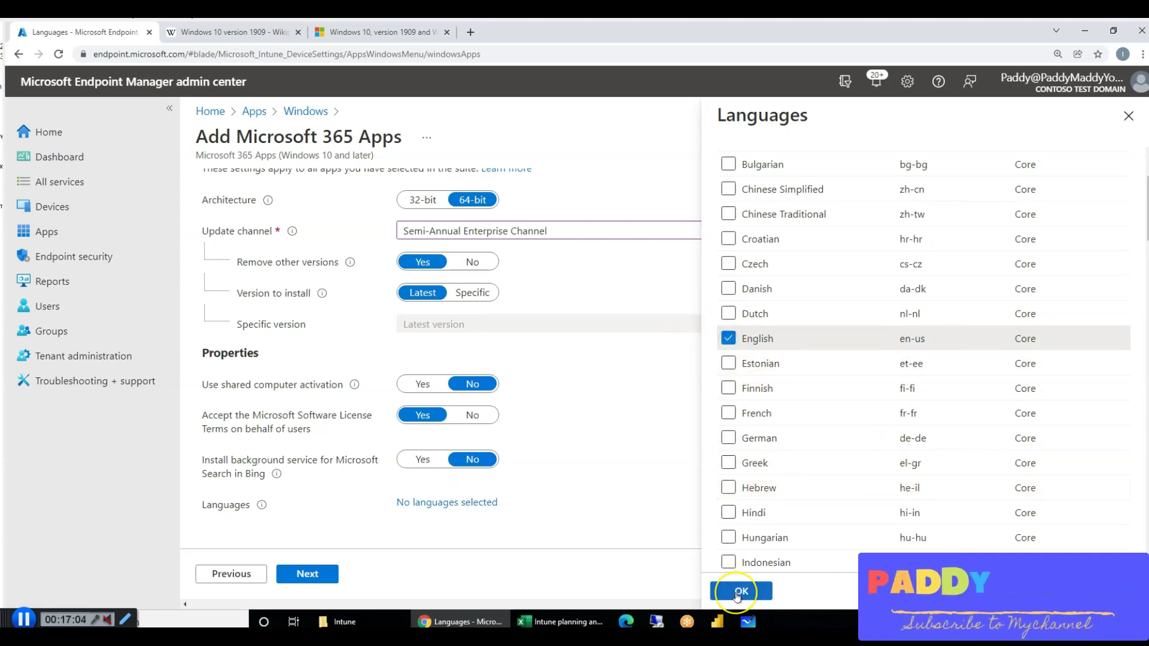
left_click(740, 592)
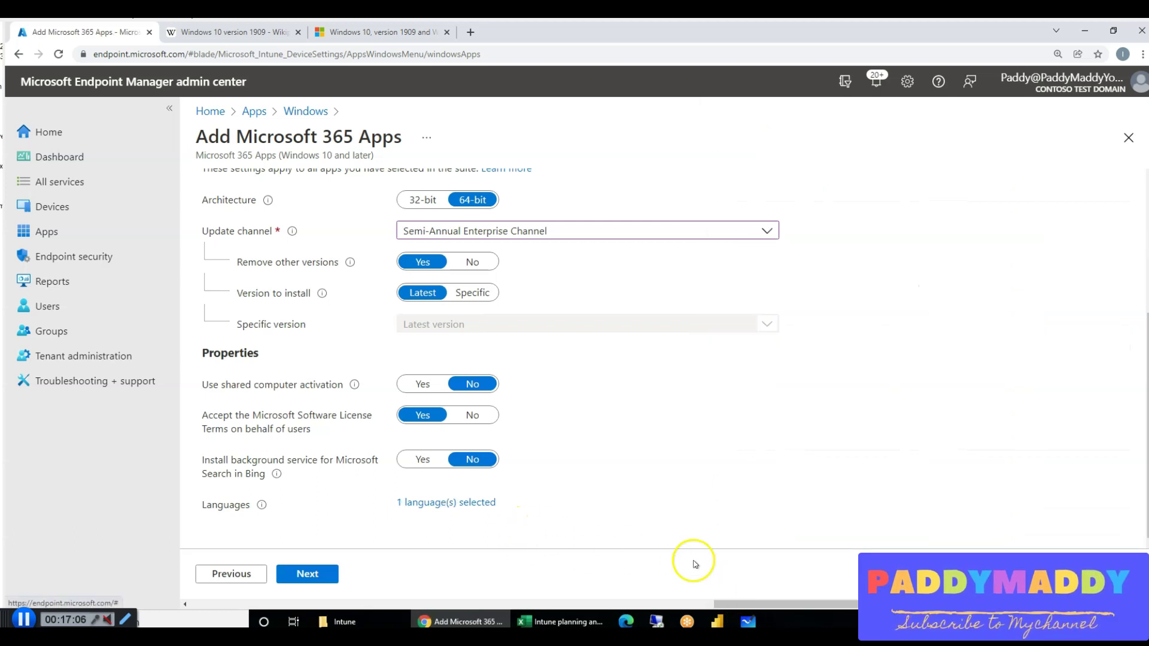
Review the Office apps included in the suite and proceed to its assignments, leaving the app selection as is.
scroll(569, 487, "up", 4)
left_click(468, 325)
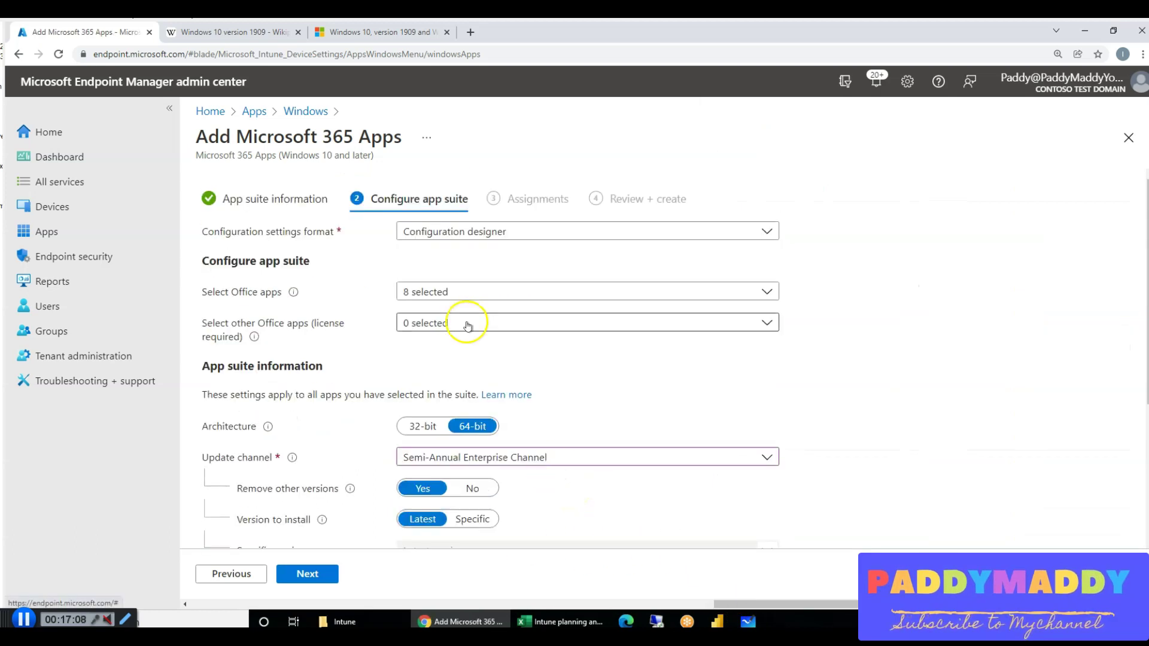
left_click(465, 295)
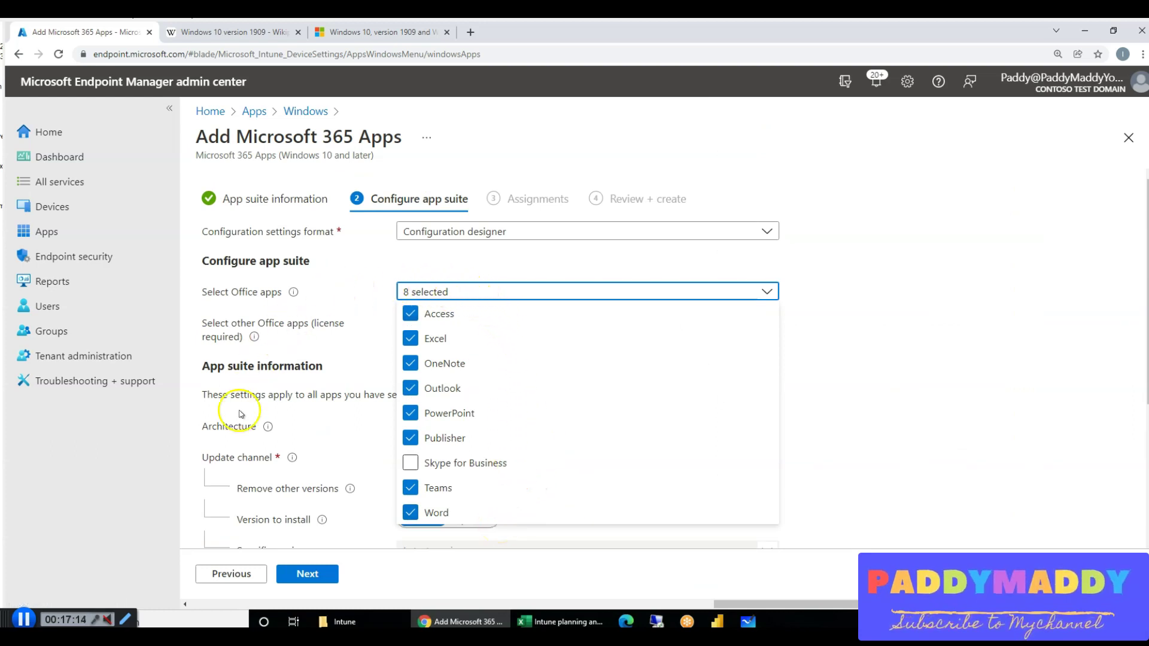
left_click(257, 306)
left_click(307, 574)
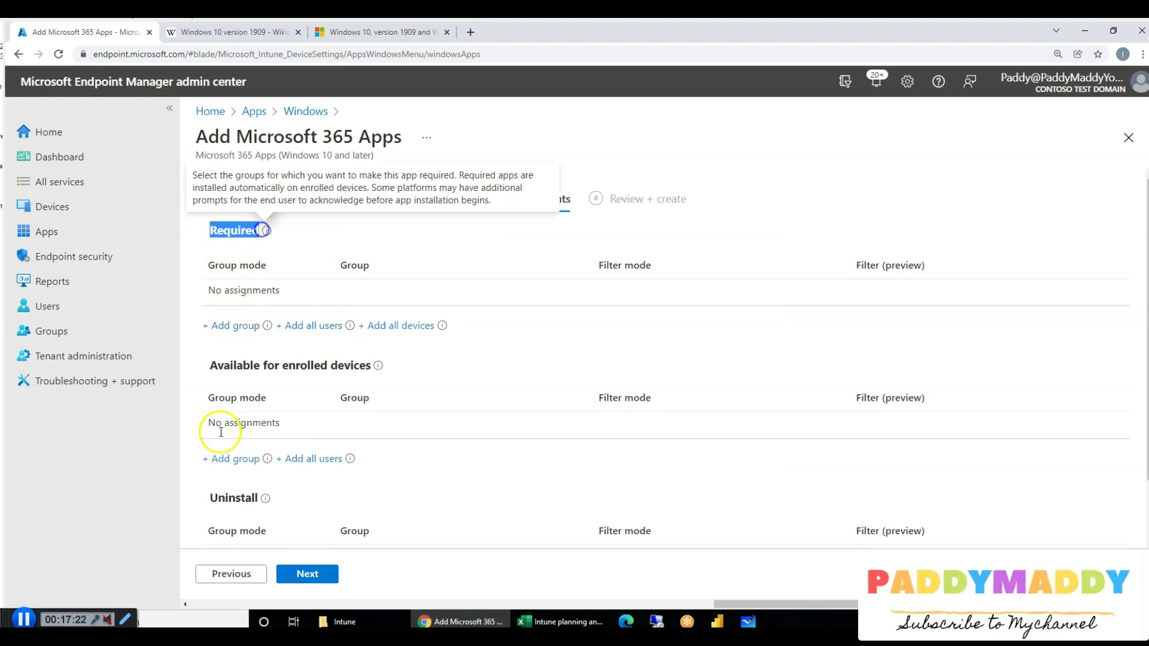
Make the suite available for enrolled devices to all users, and create the Microsoft 365 Apps deployment.
left_click_drag(217, 365, 322, 365)
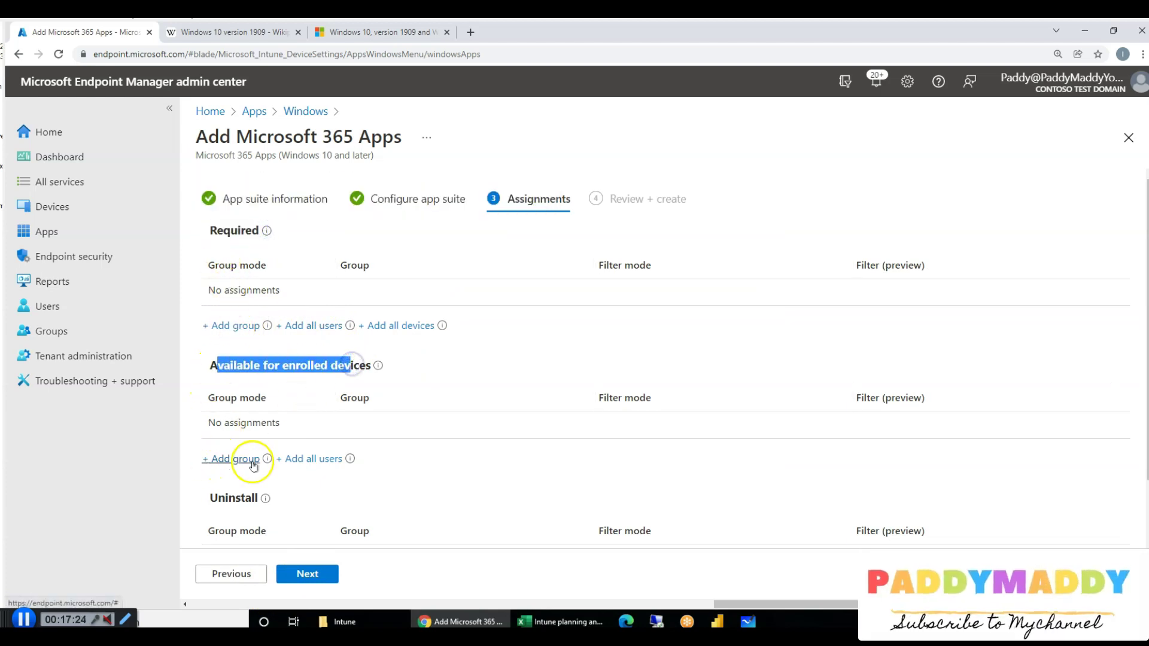
scroll(302, 403, "down", 1)
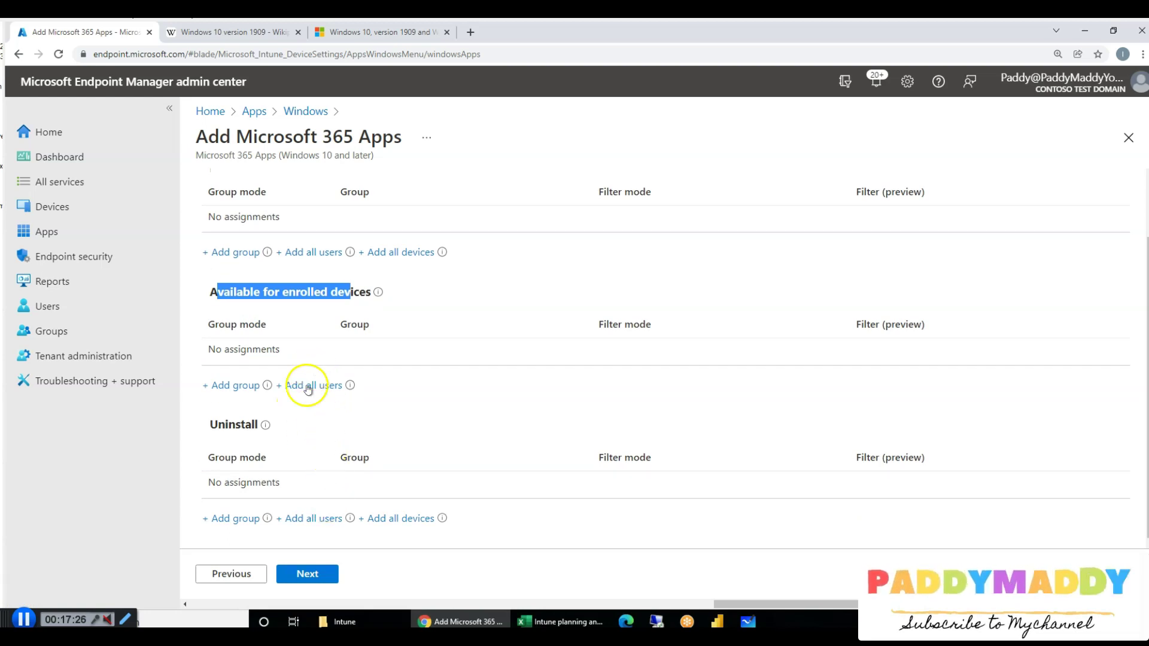
left_click(312, 386)
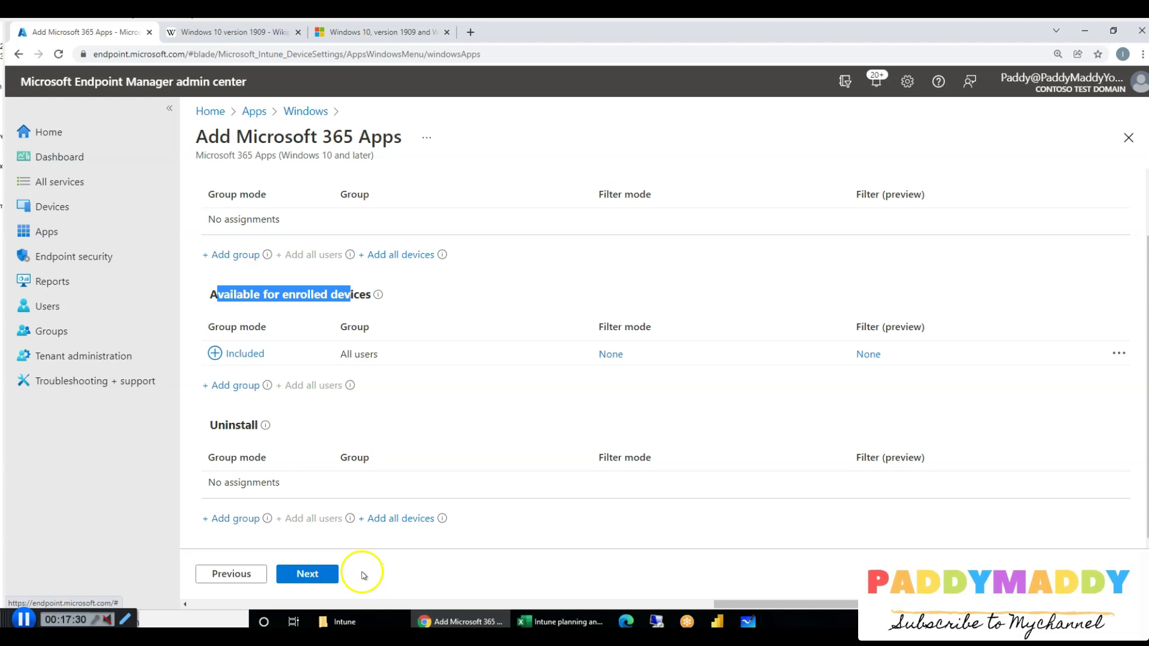
left_click(307, 574)
left_click(309, 579)
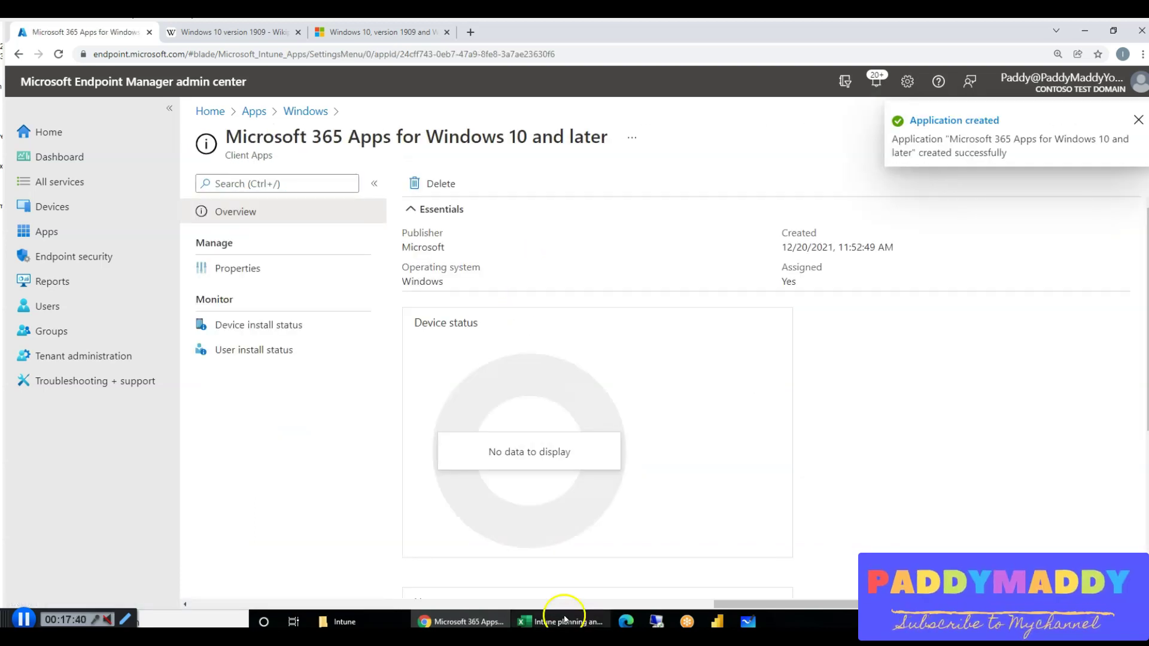
Start adding another Windows app of type Microsoft 365 Apps for Windows 10 and later.
left_click(293, 112)
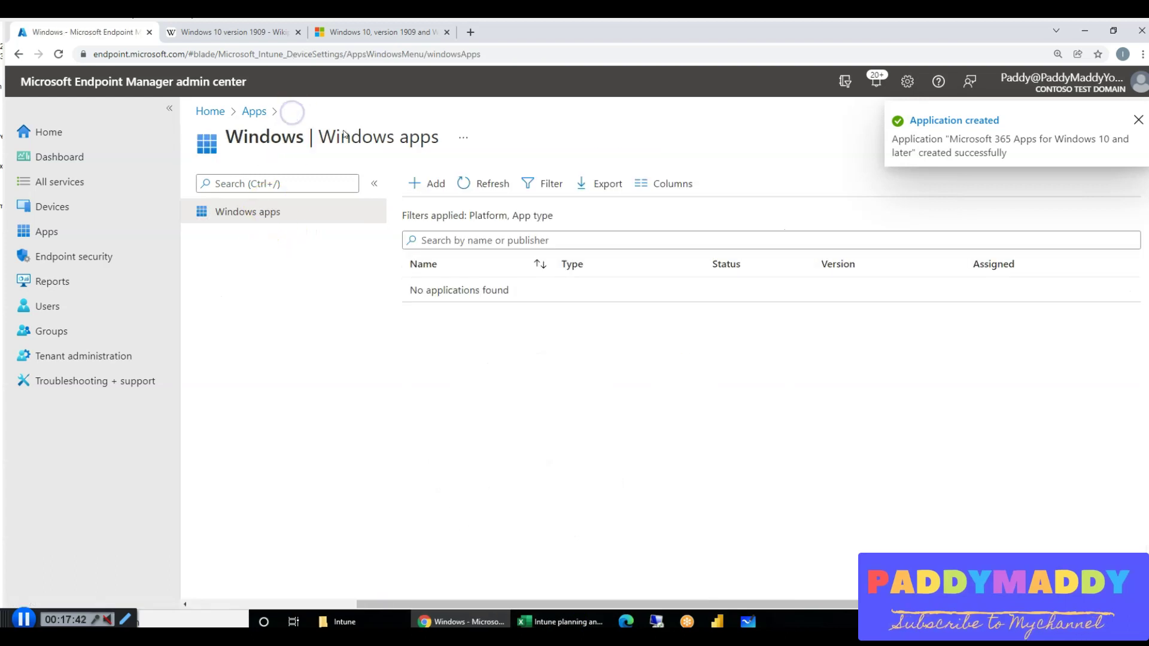
left_click(436, 184)
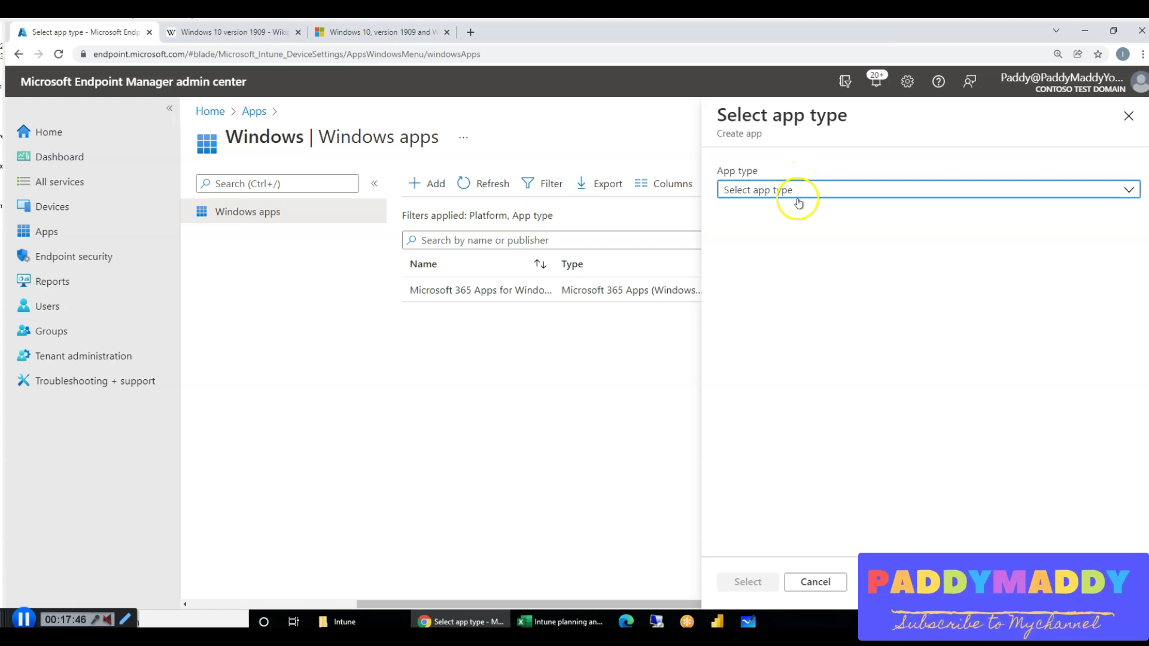
left_click(798, 202)
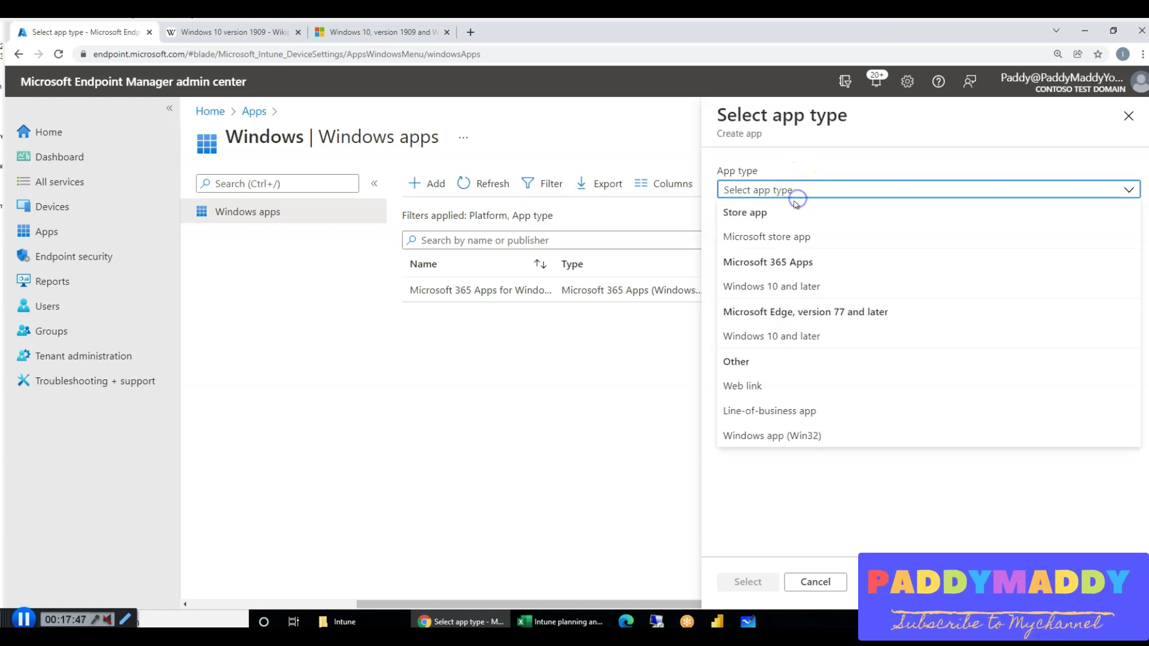
left_click(806, 291)
left_click(737, 590)
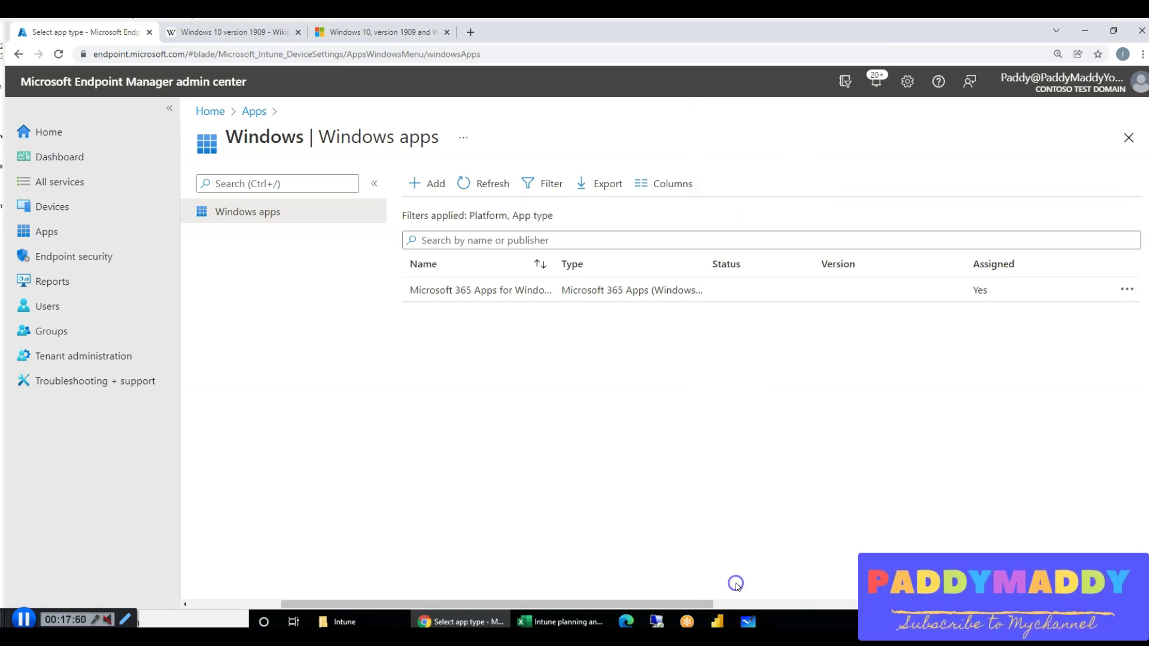
left_click(610, 231)
Switch to the planning workbook in Excel and fill the Teams, Outlook, Authenticator and Company Portal rows with gold.
left_click(542, 622)
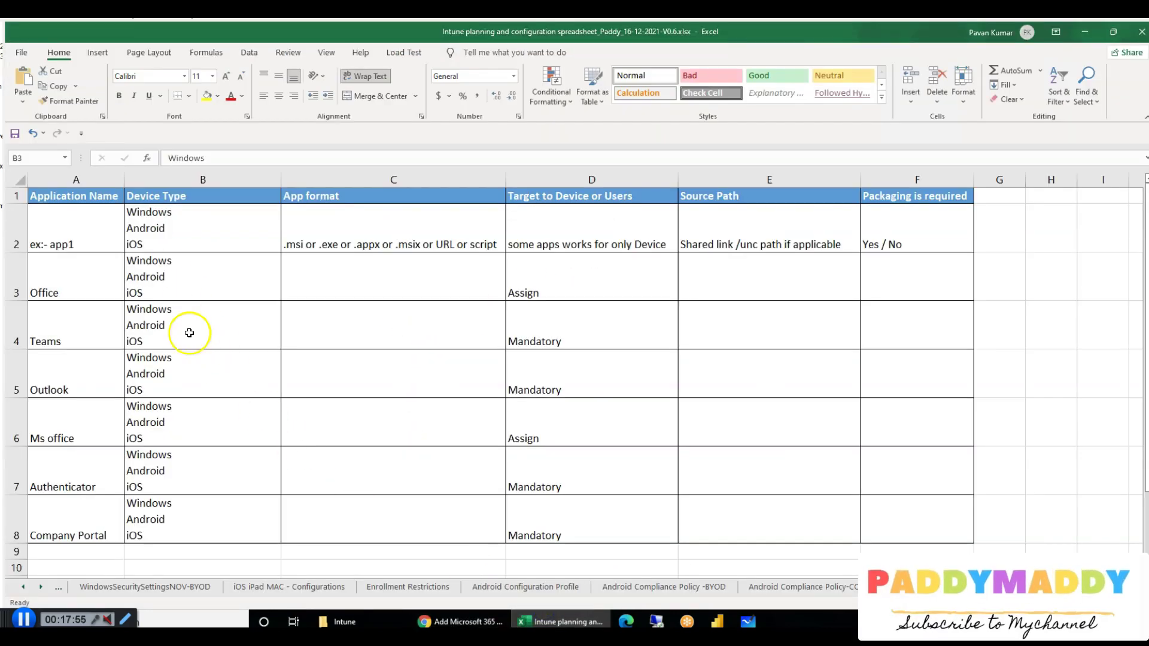
left_click(198, 413)
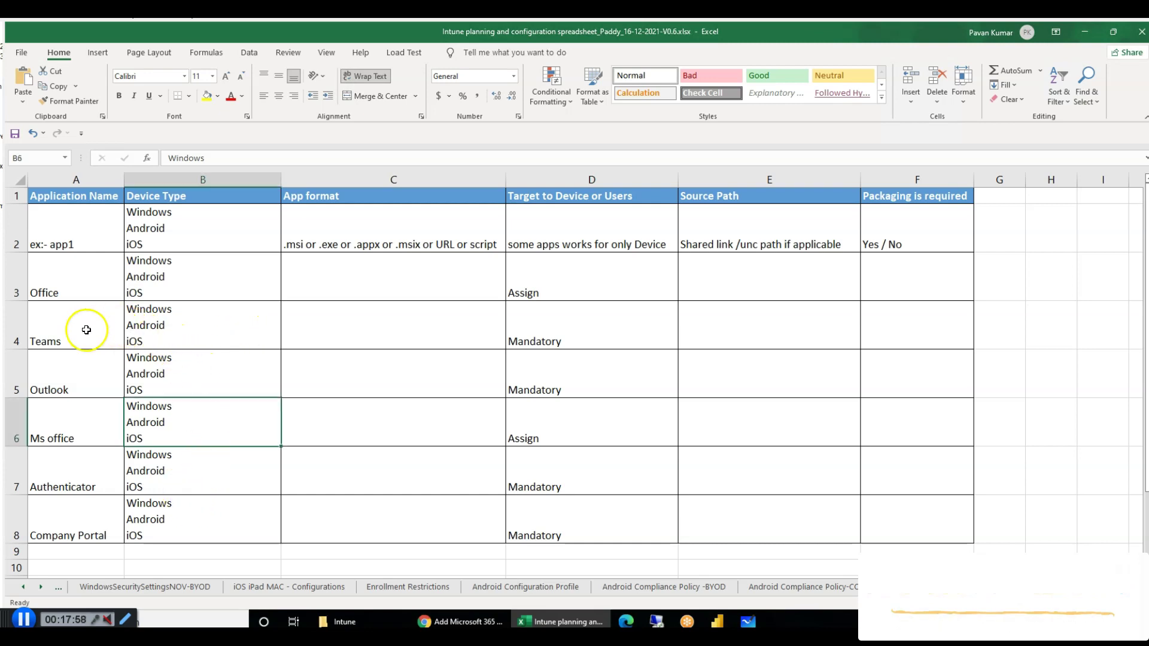
left_click(95, 456)
left_click(89, 433)
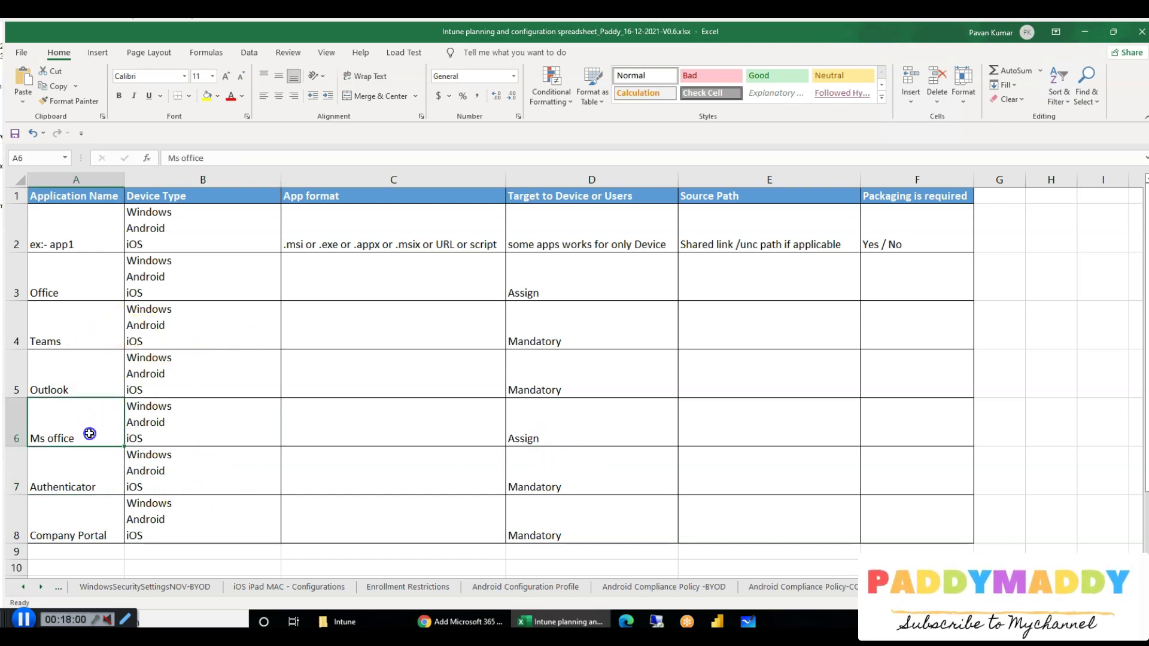
left_click(62, 388)
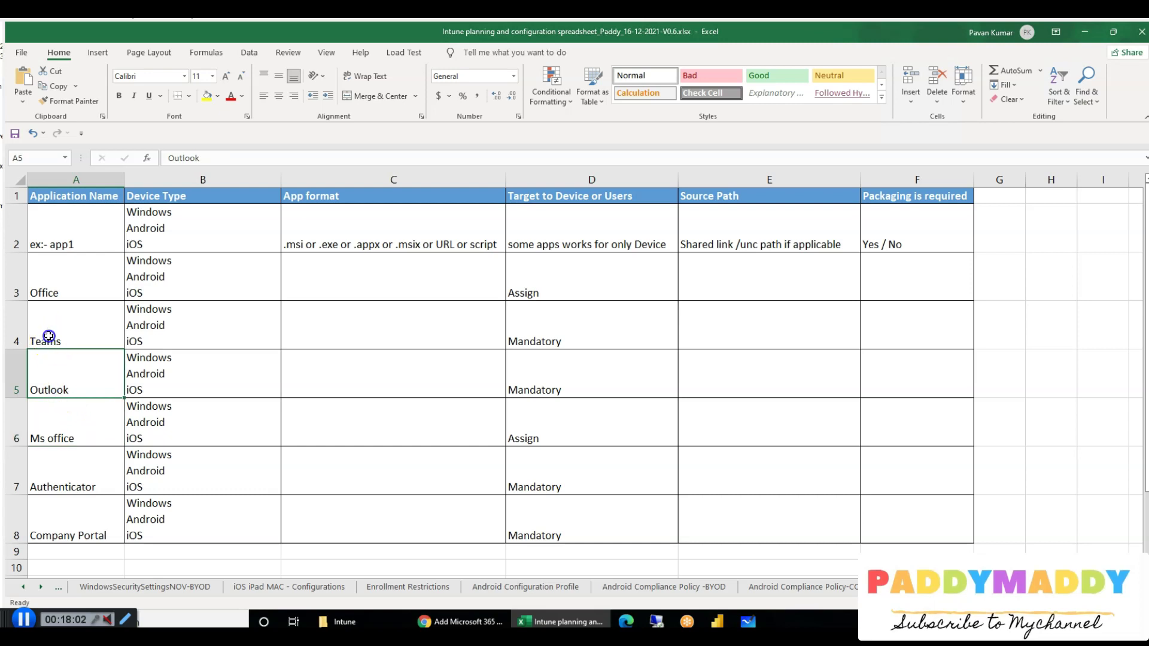
left_click(15, 323, "shift")
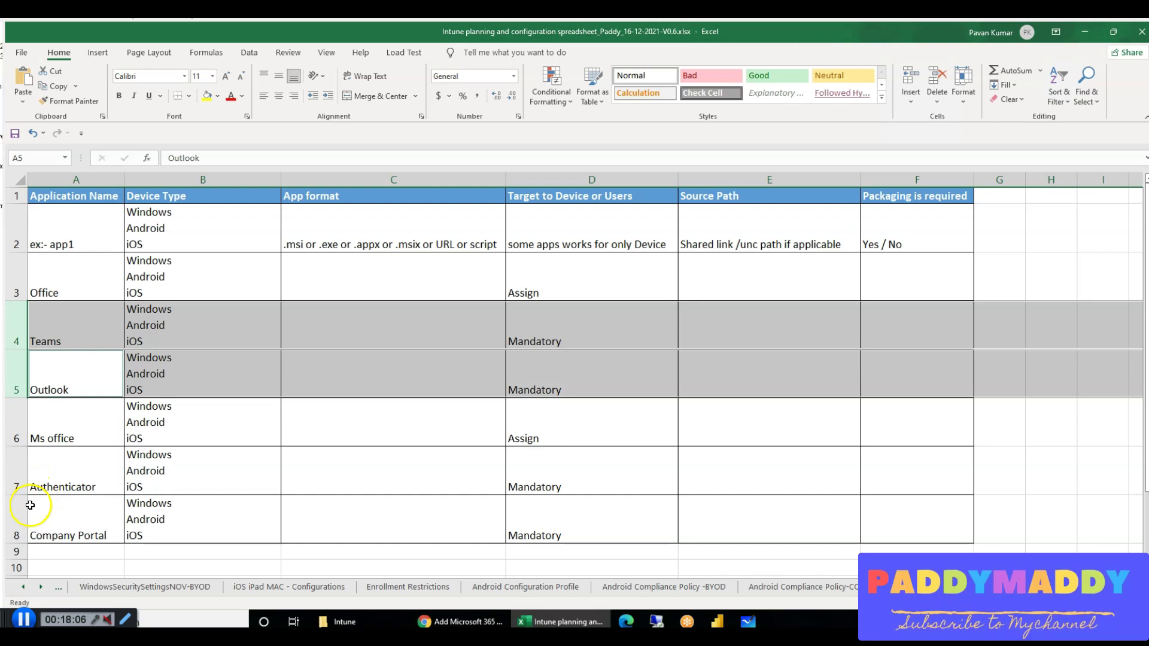
left_click(14, 469, "ctrl")
left_click(17, 519, "ctrl")
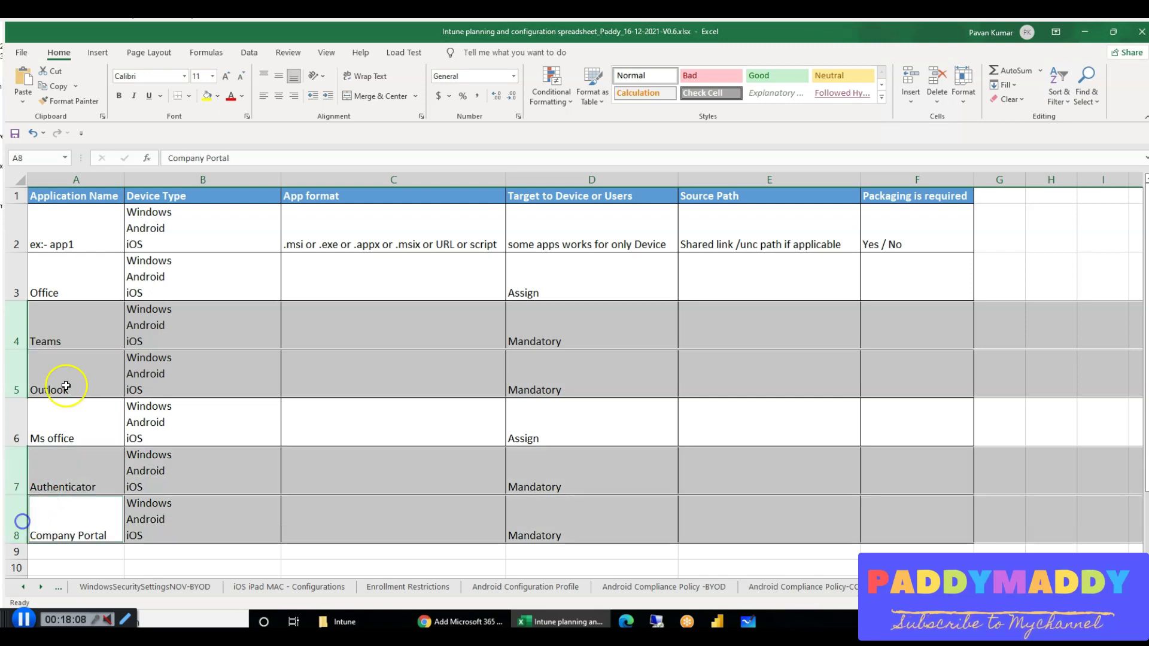
left_click(217, 96)
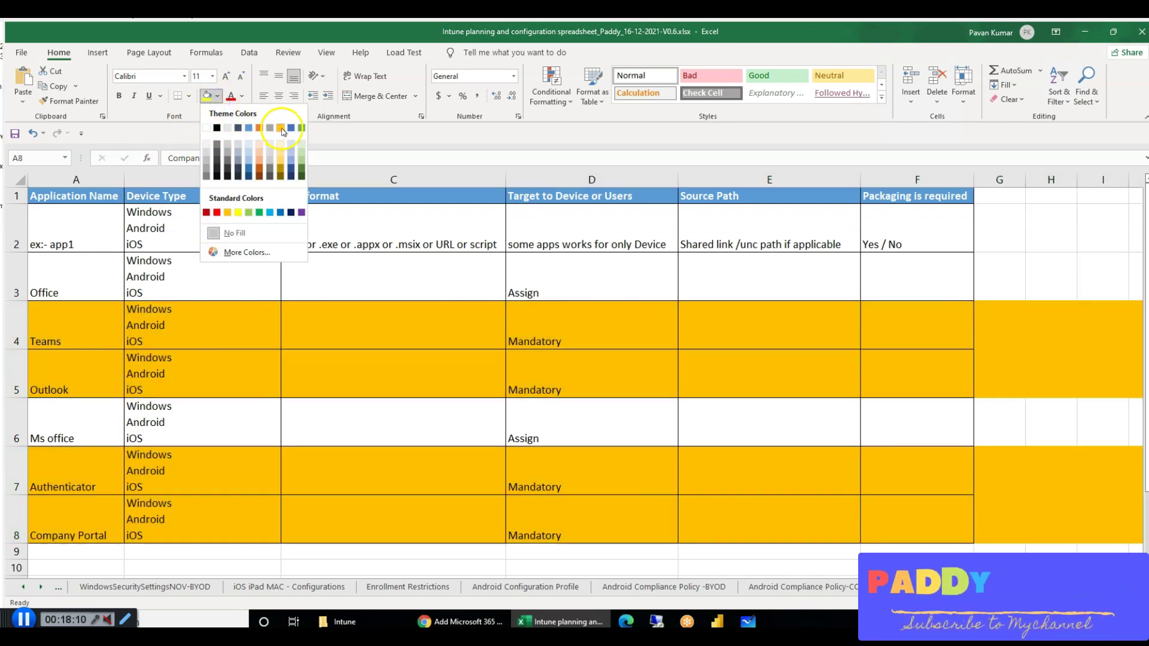
left_click(281, 128)
left_click(423, 527)
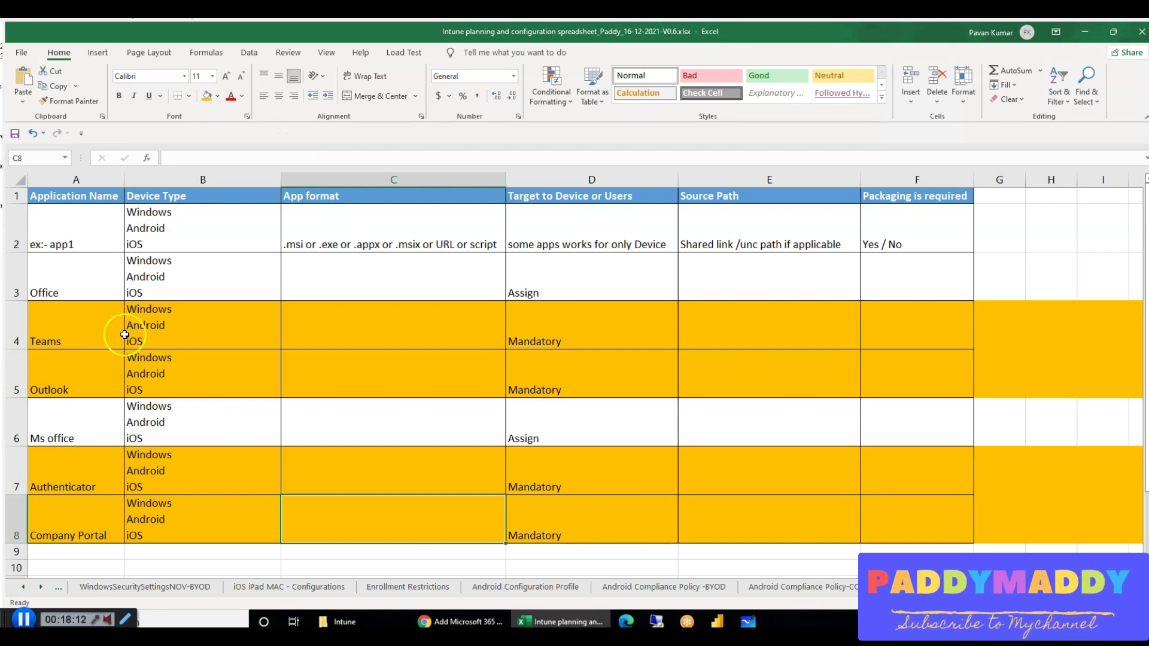
left_click(64, 390)
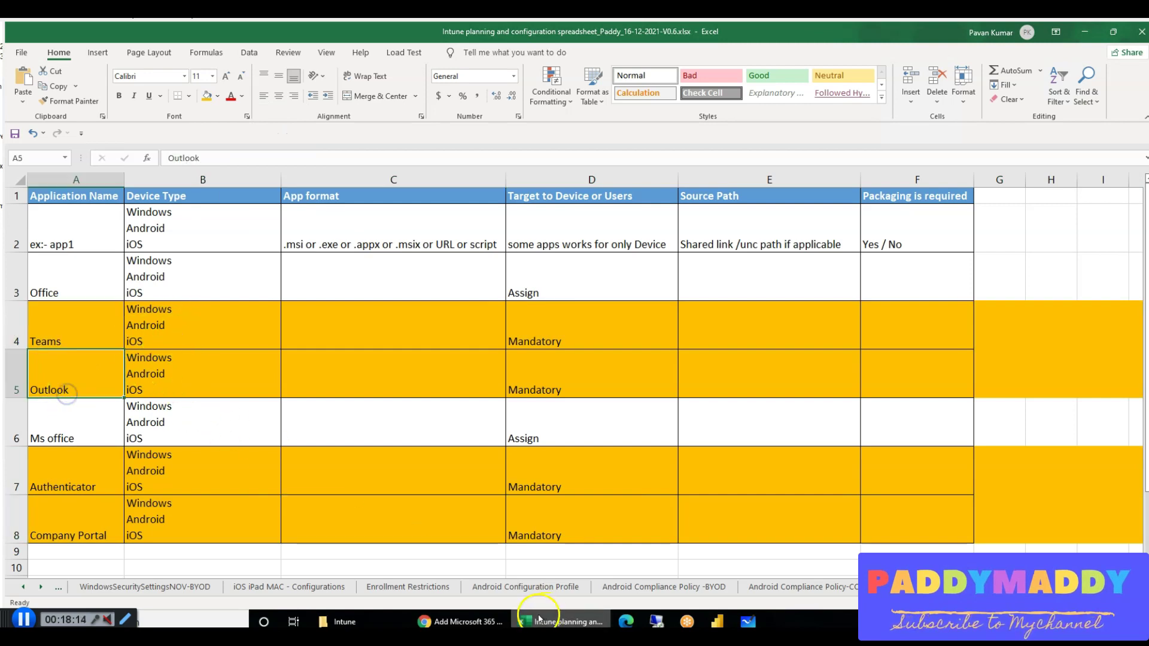
Return to the Endpoint Manager admin center in Chrome and name the new suite "Teams and Outlook Deployment".
left_click(458, 622)
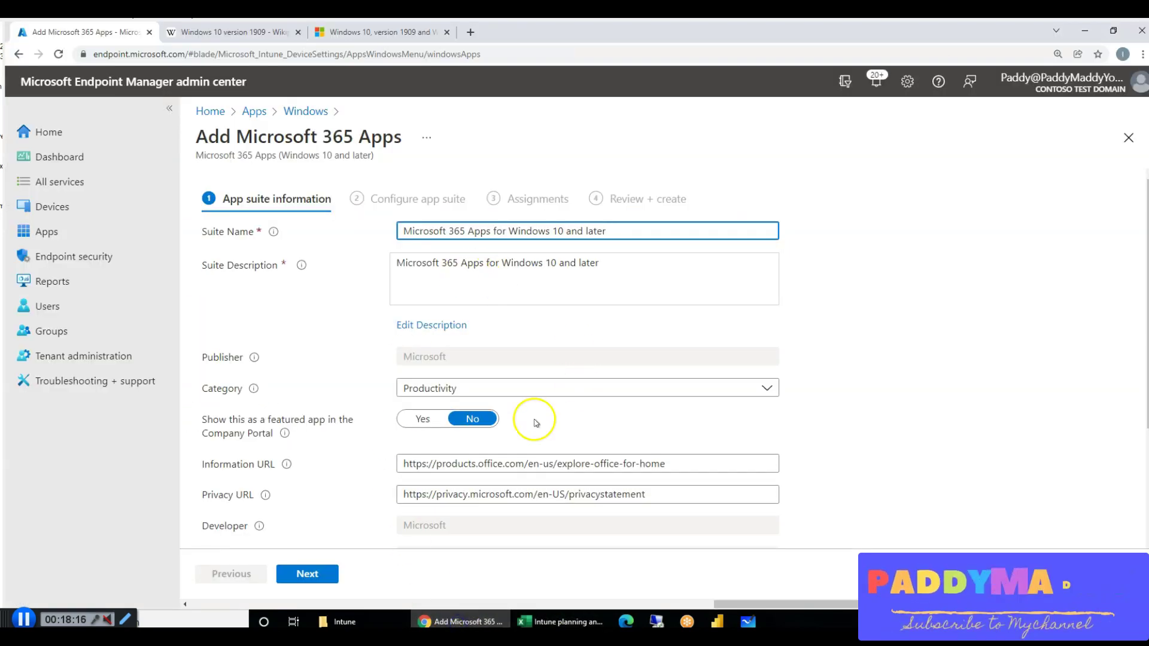
left_click(78, 208)
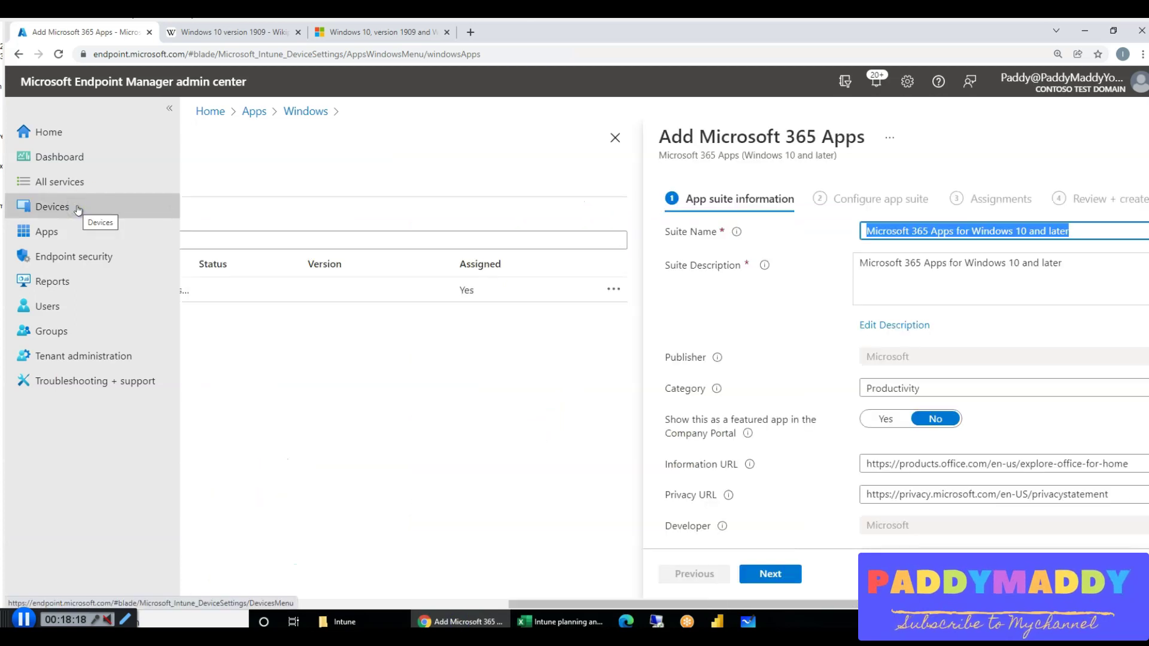
type("Teams and Outlook Deployment")
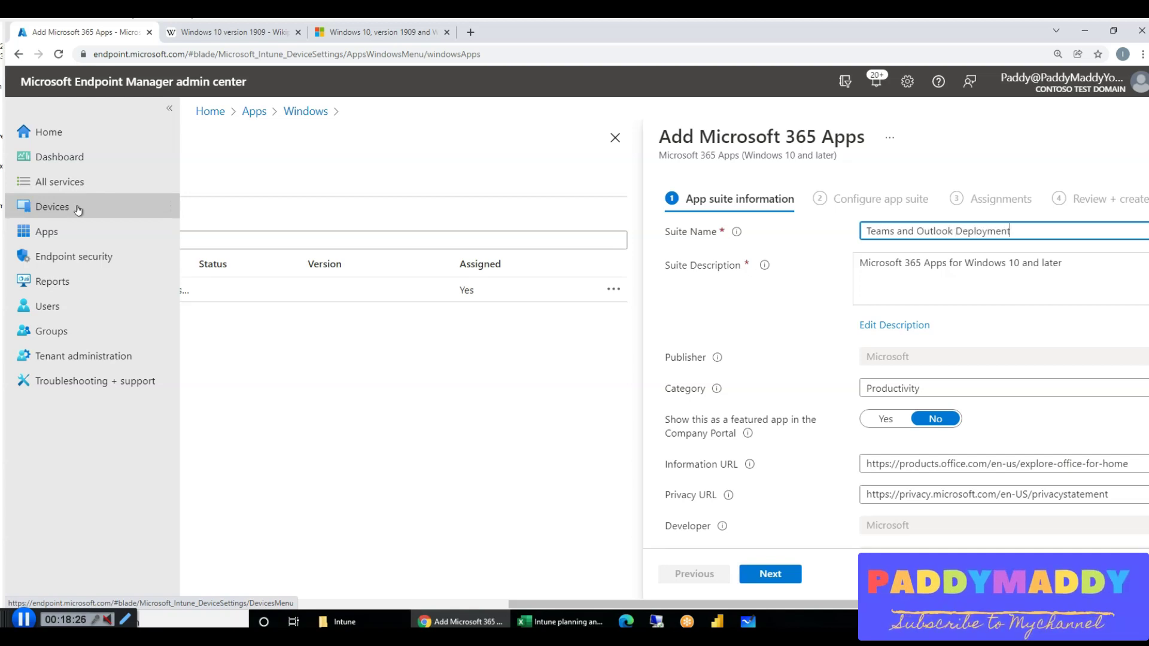
left_click_drag(581, 604, 770, 603)
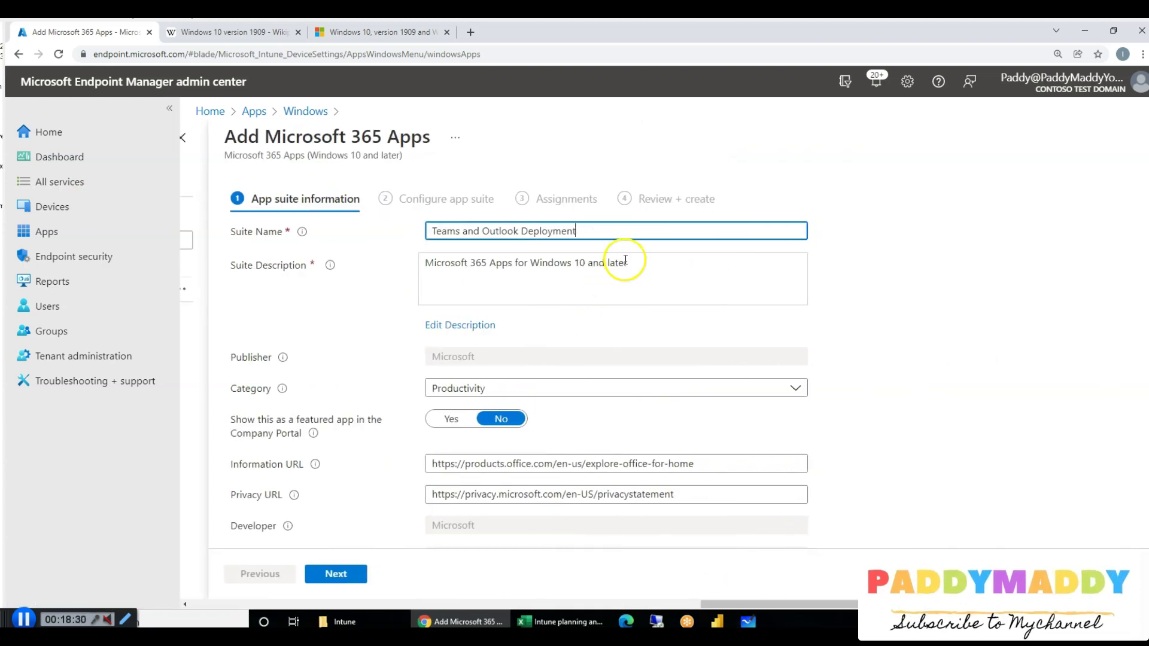
Replace the suite description with "Teams and Outlook Deployment" and proceed to the app suite configuration.
triple_click(660, 238)
key("ctrl+c")
double_click(697, 272)
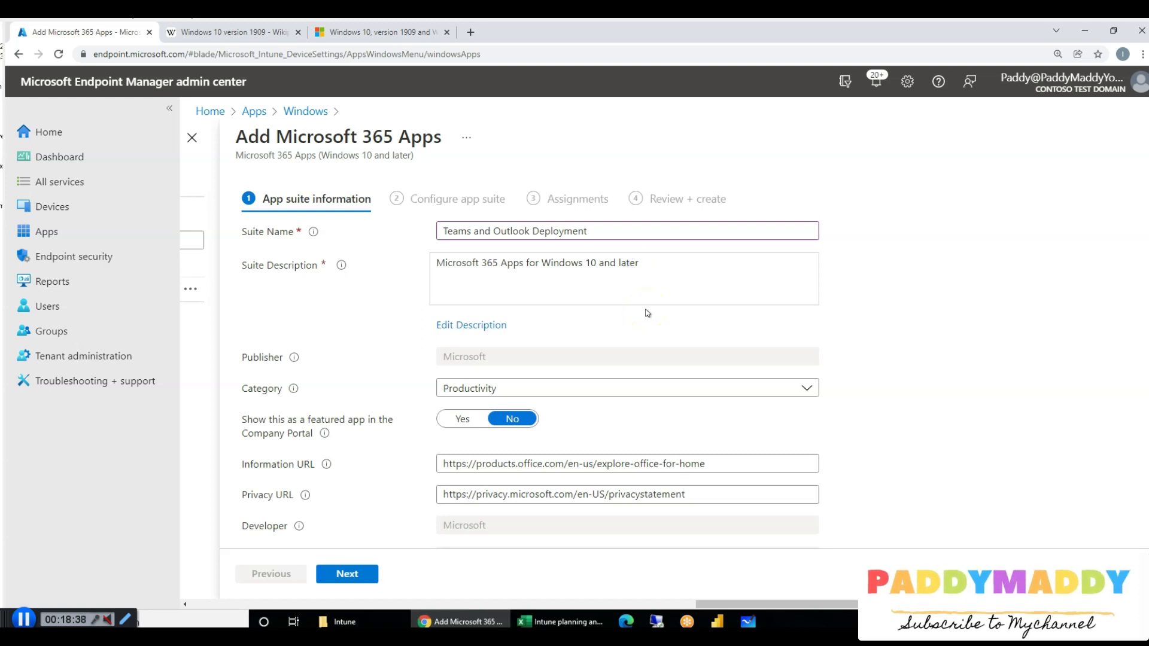
left_click(482, 326)
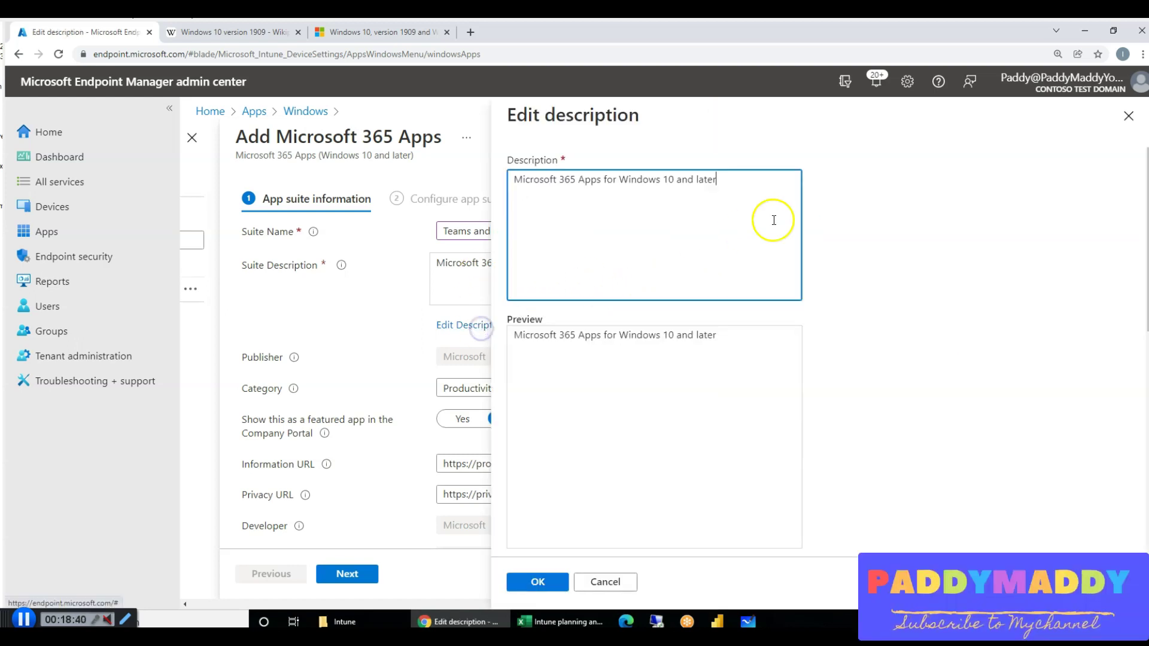
triple_click(584, 180)
key("ctrl+v")
left_click(537, 582)
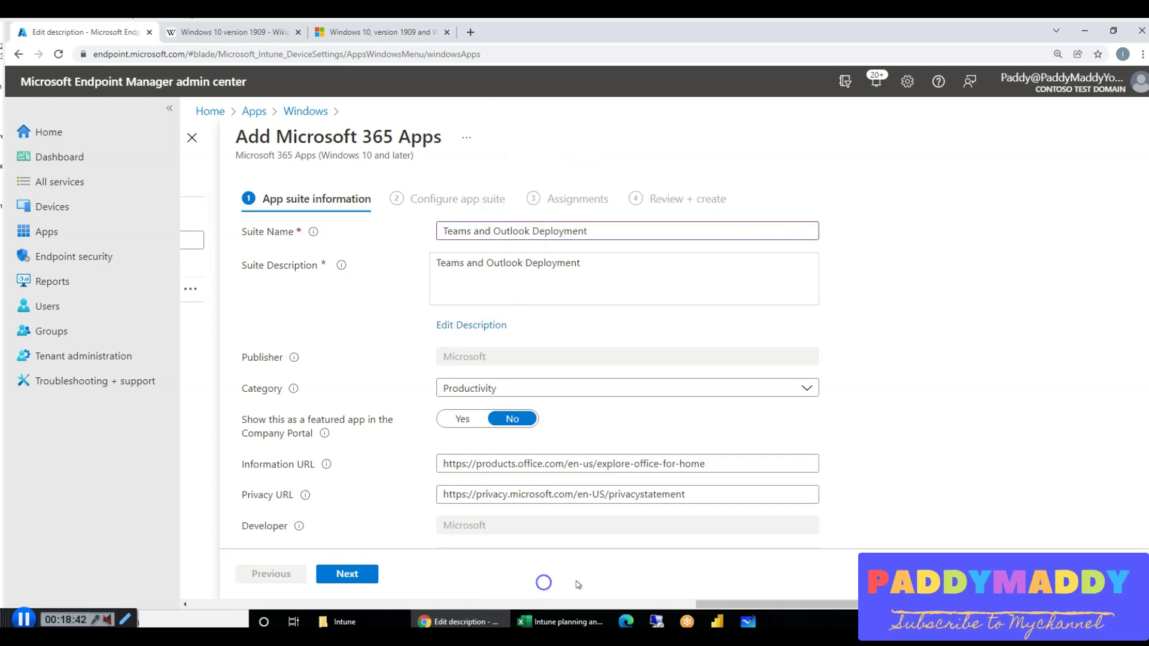
scroll(300, 405, "down", 2)
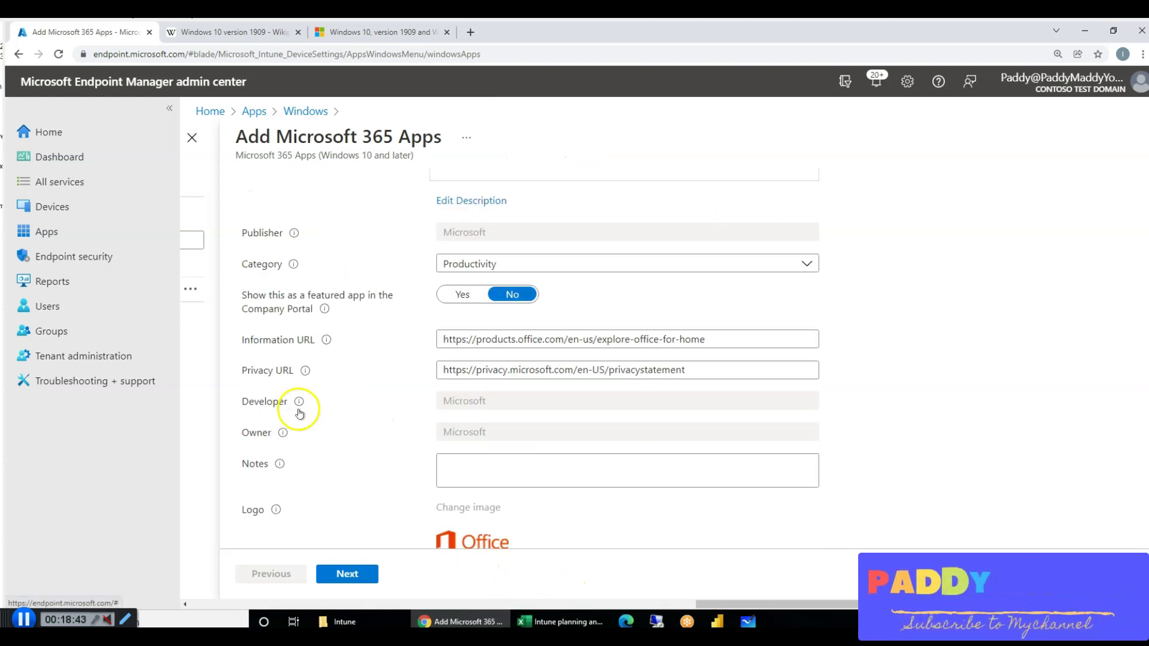
left_click(352, 576)
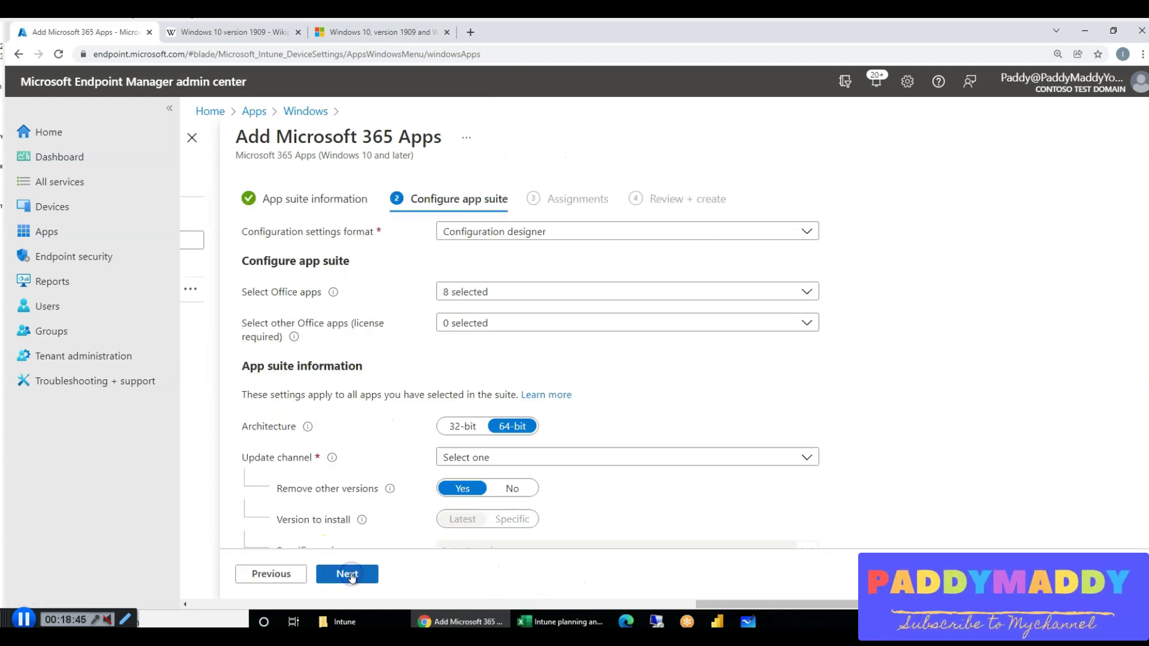
Deselect Access, Excel, OneNote, PowerPoint, Publisher and Word, keeping only Outlook and Teams, and leave the additional licensed Office apps unselected.
left_click(506, 292)
left_click(485, 315)
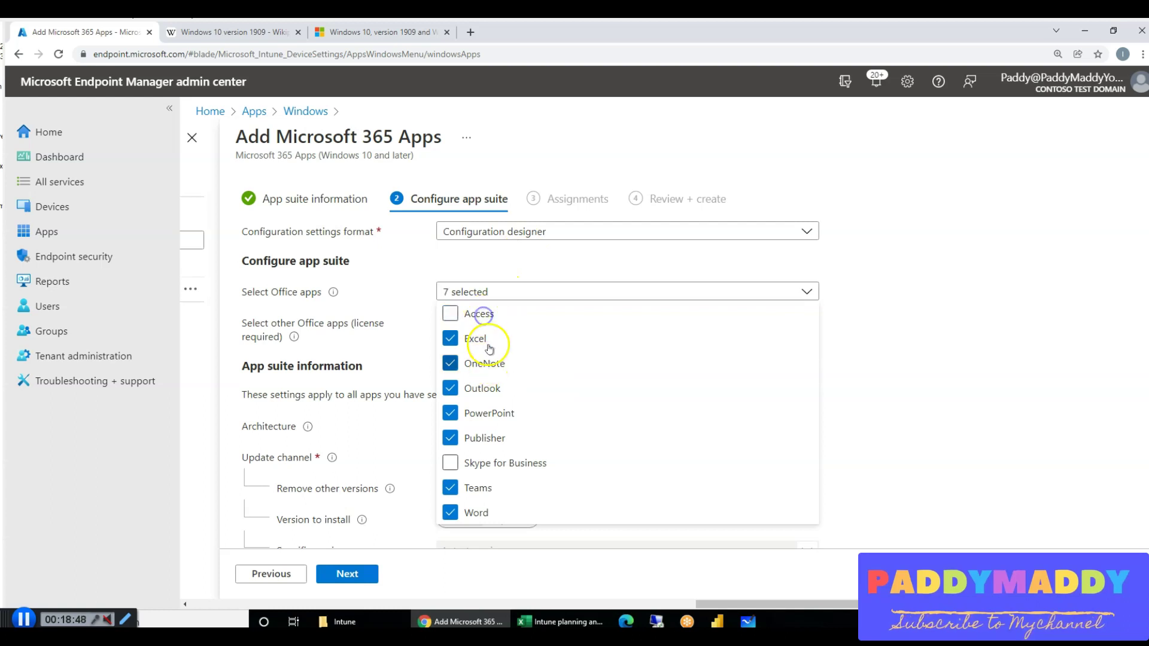
left_click(483, 339)
left_click(486, 365)
left_click(487, 416)
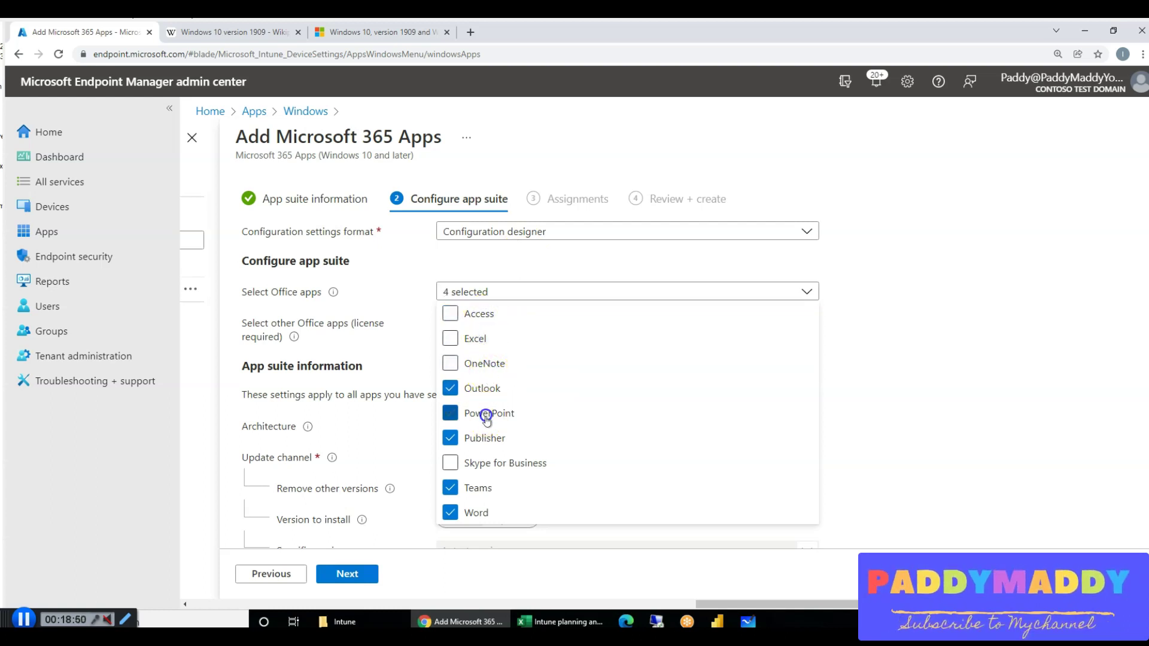
left_click(477, 513)
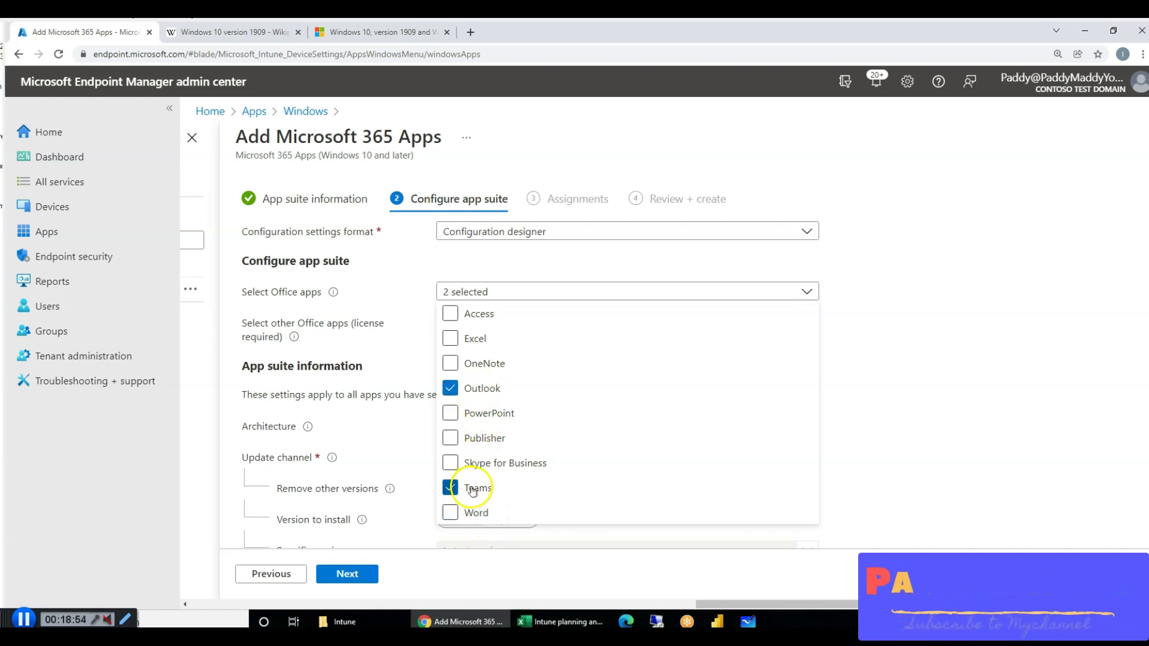
left_click(963, 392)
left_click(478, 325)
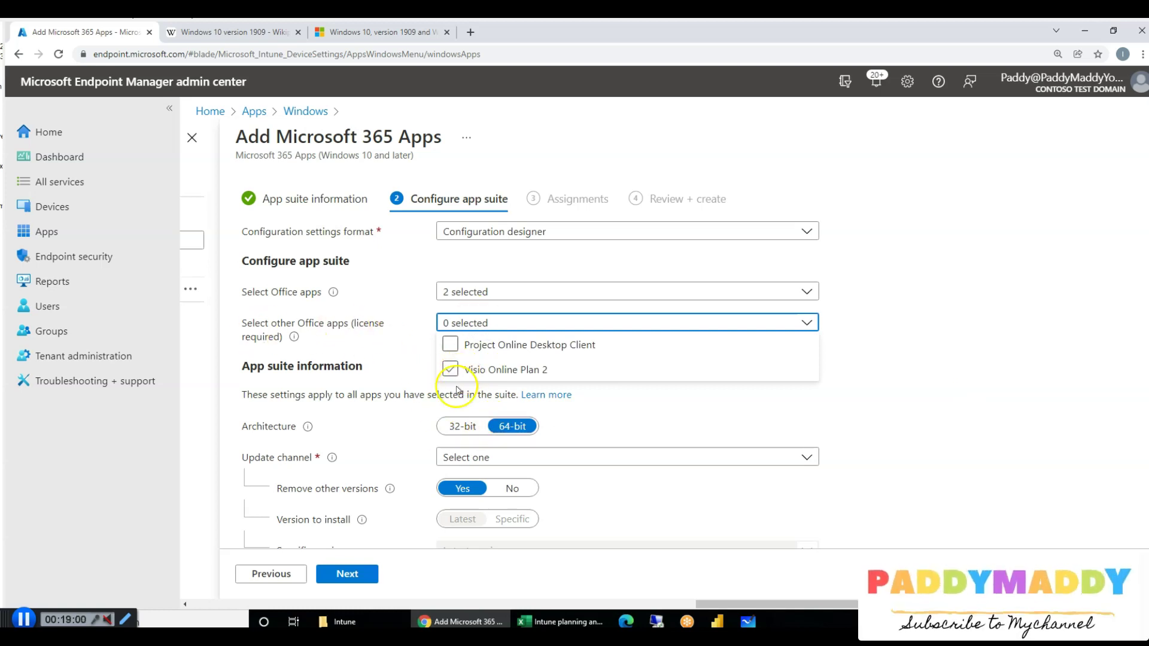
left_click(1015, 448)
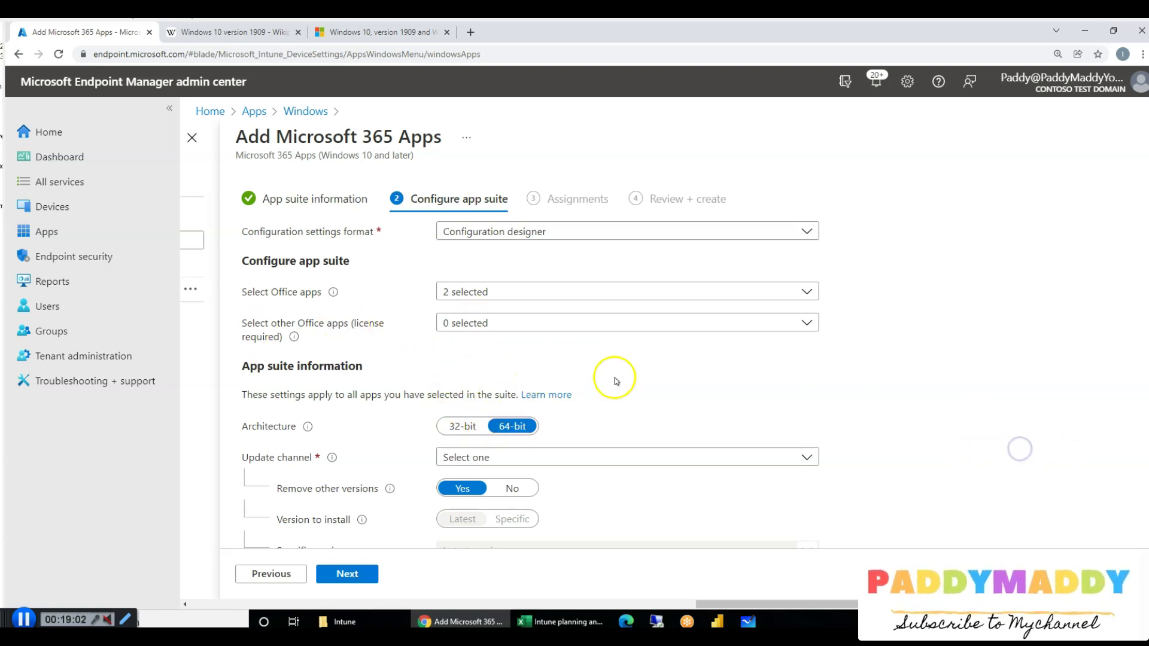
Set the suite's update channel to Semi-Annual Enterprise Channel and review the remaining version and property settings.
scroll(911, 511, "down", 1)
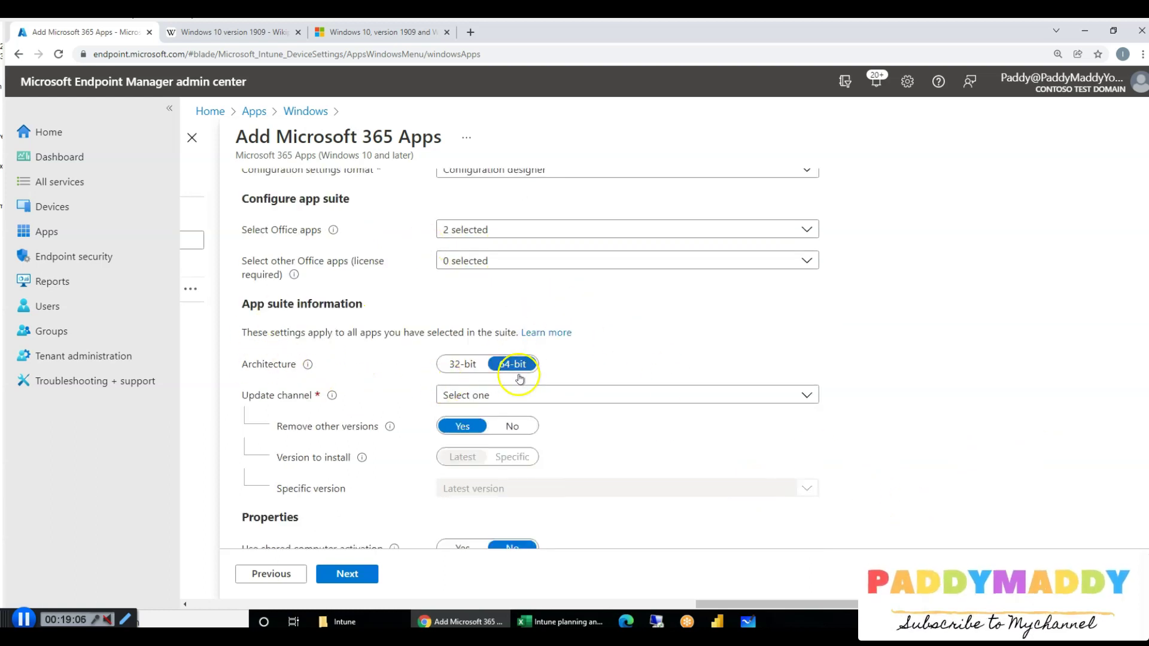
left_click(534, 398)
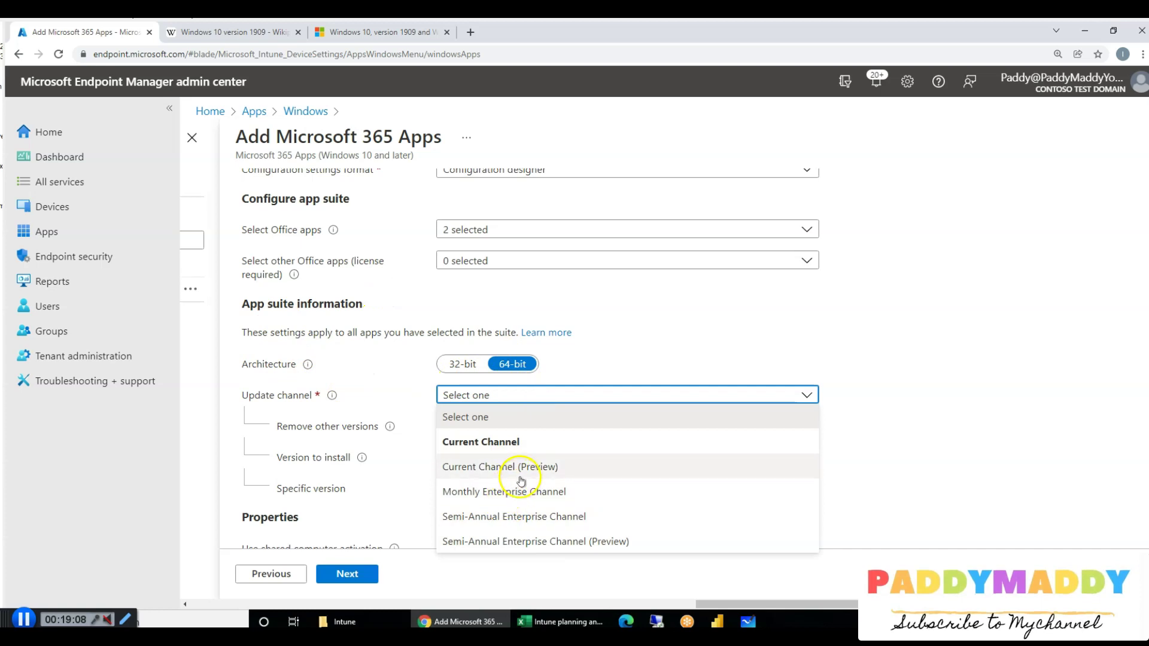
left_click(514, 518)
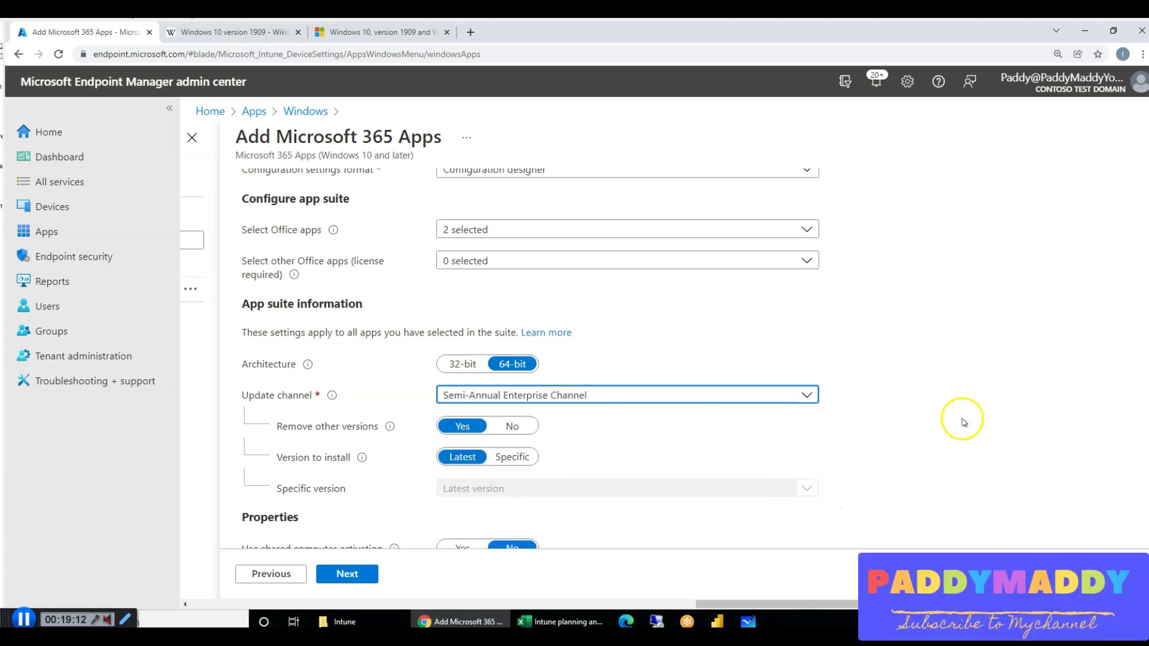
scroll(965, 421, "down", 2)
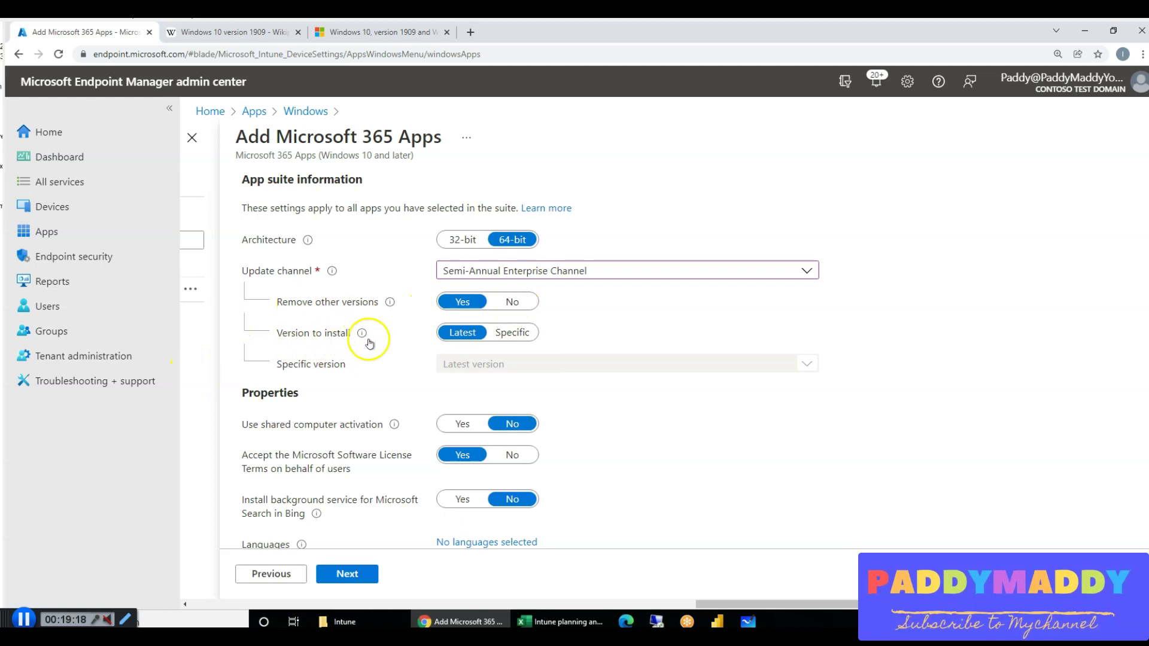
scroll(308, 467, "down", 1)
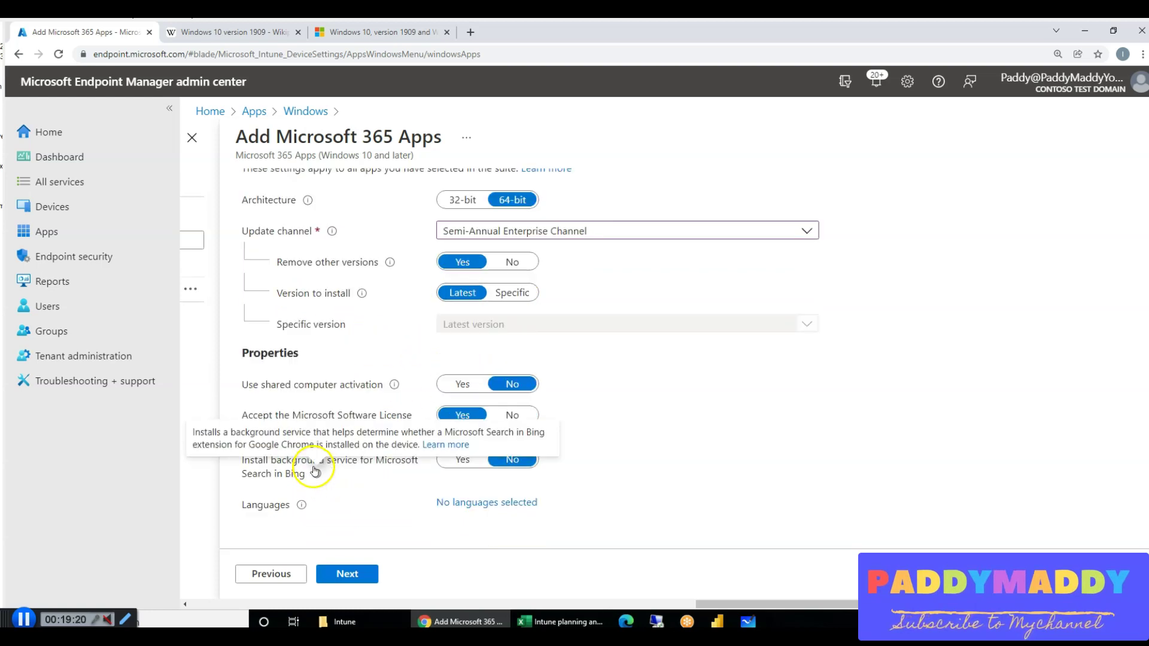
left_click(24, 619)
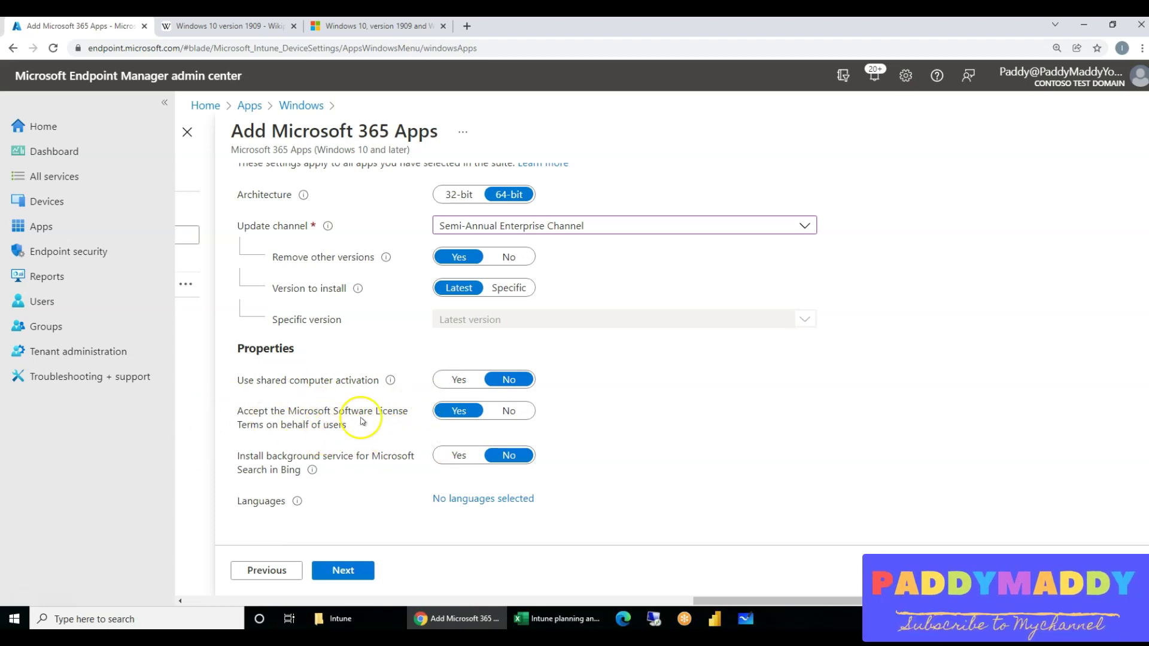
Add English (en-us) as the suite's Office language and proceed to the assignments.
left_click(455, 499)
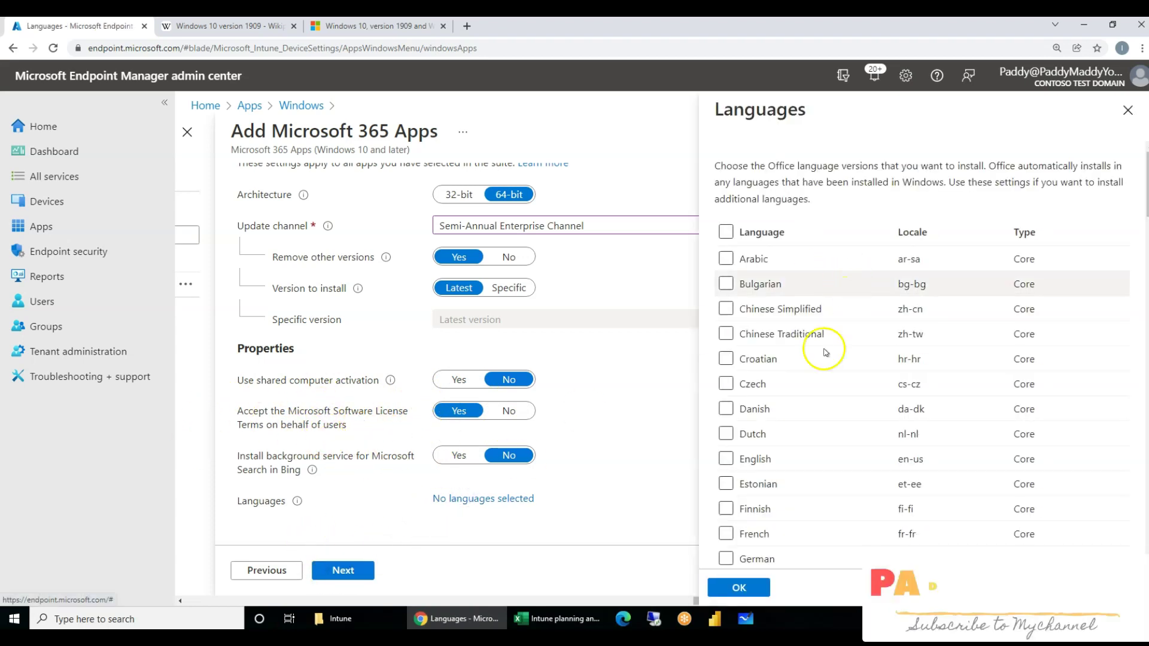
left_click(726, 459)
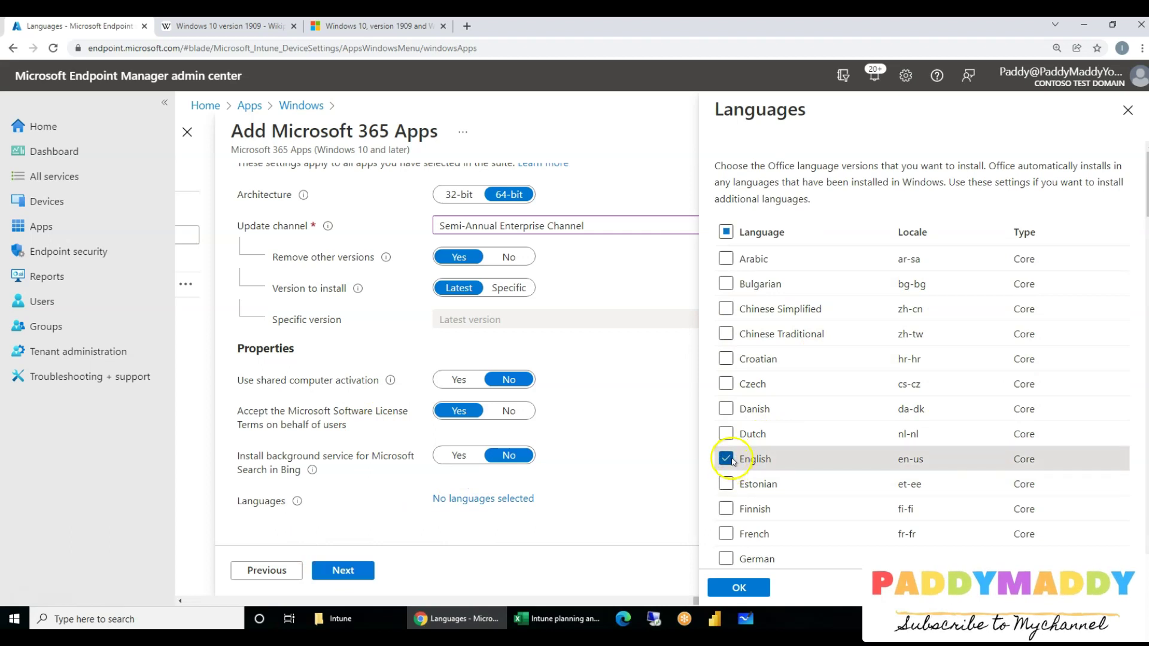
left_click(727, 460)
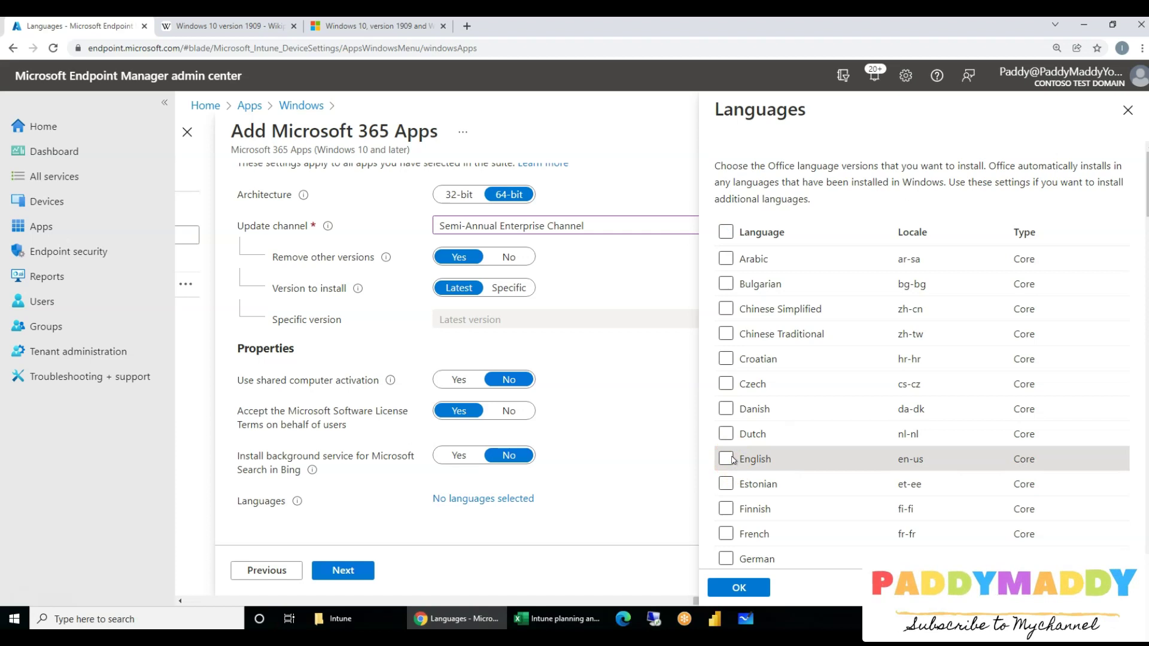
left_click(738, 588)
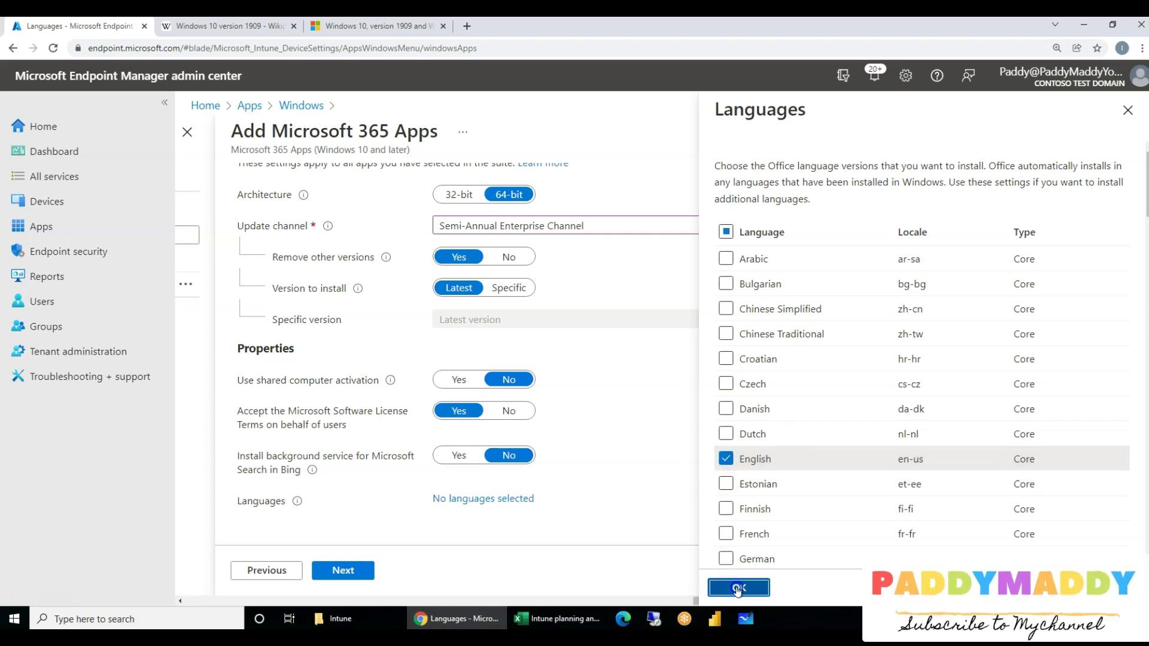
left_click(353, 577)
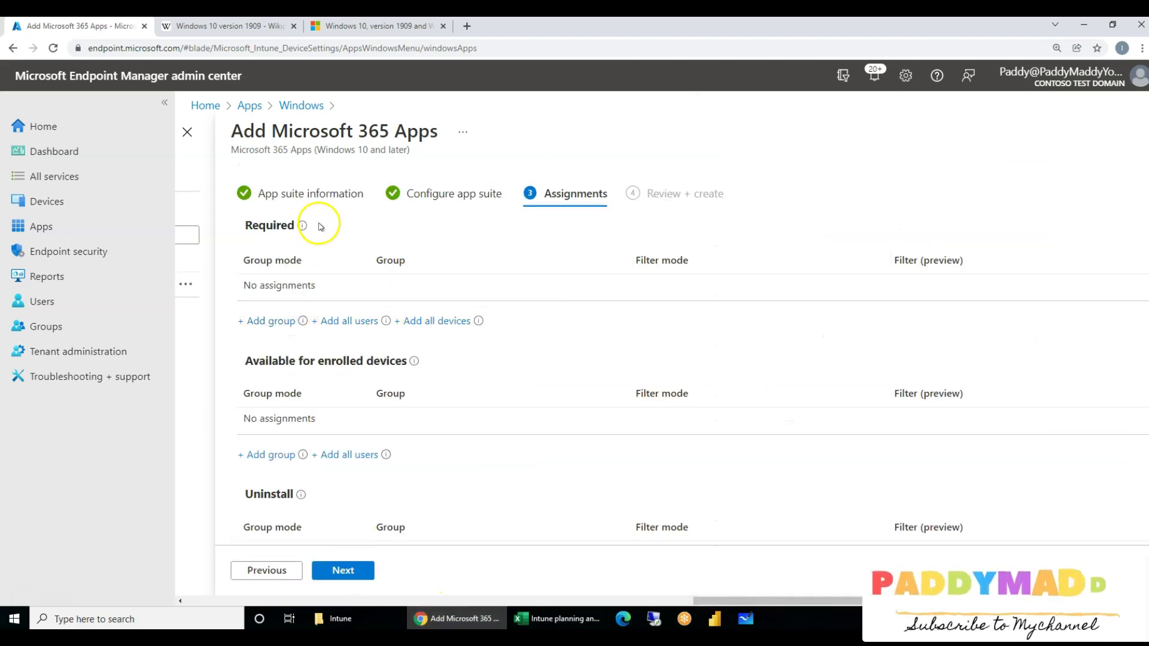
Assign the suite as required to all devices and all users, and create the Teams and Outlook Deployment app.
left_click(440, 321)
left_click(388, 321)
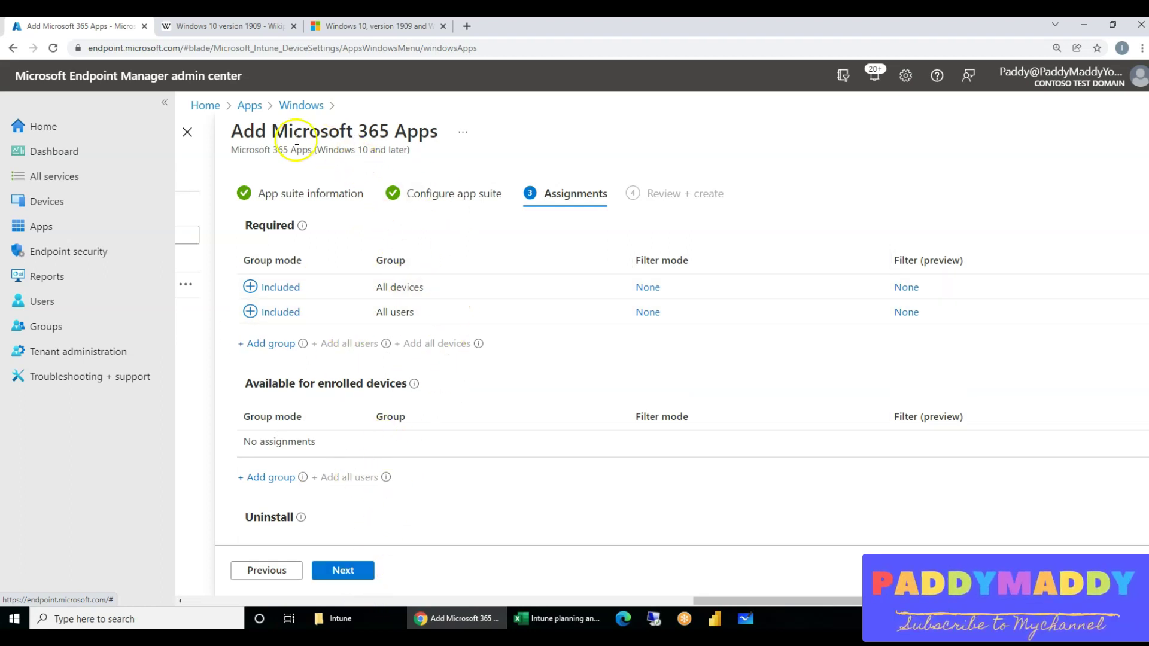
left_click(352, 572)
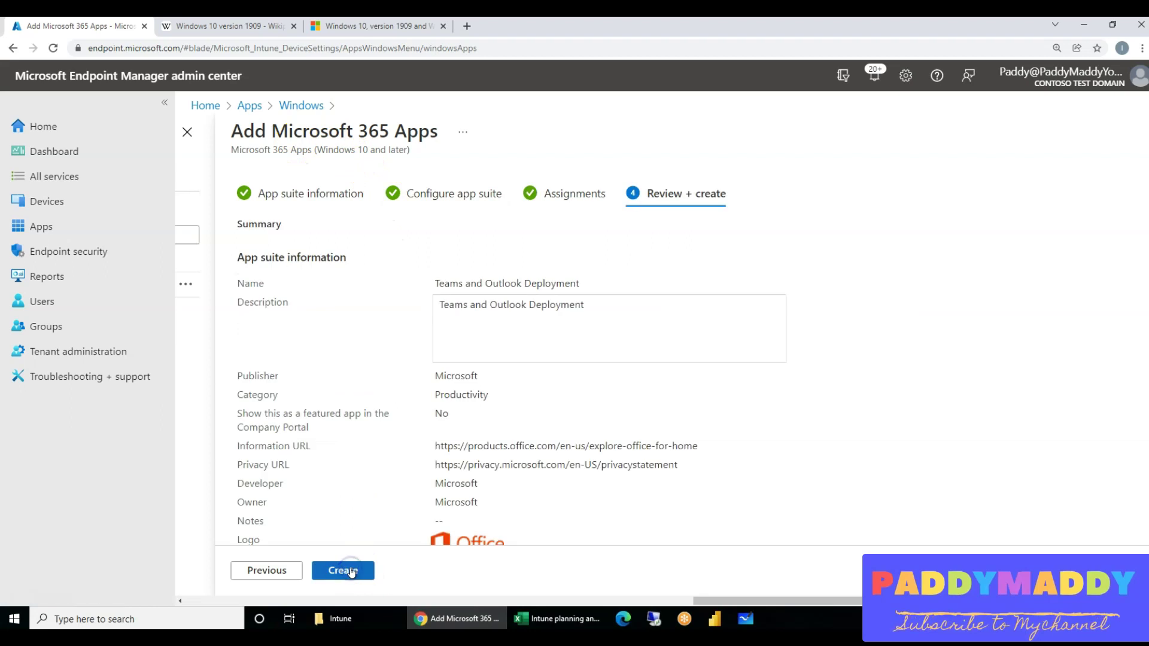
left_click(351, 570)
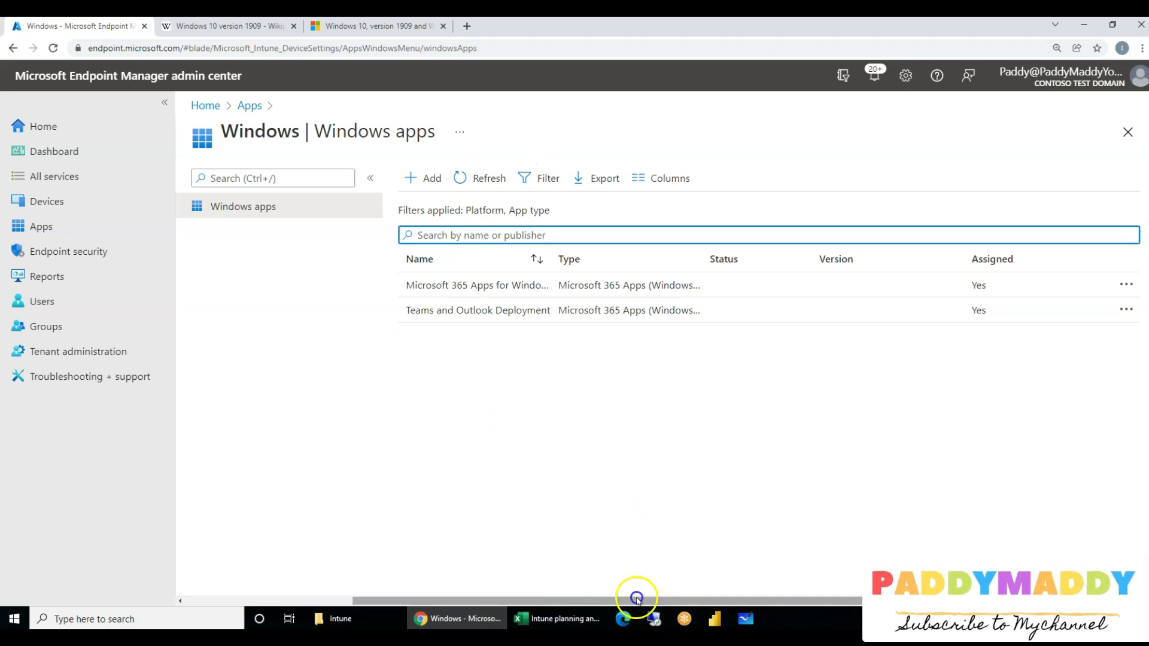
Open the Microsoft Store for Business connector in Tenant administration and launch the business store from it.
left_click(76, 356)
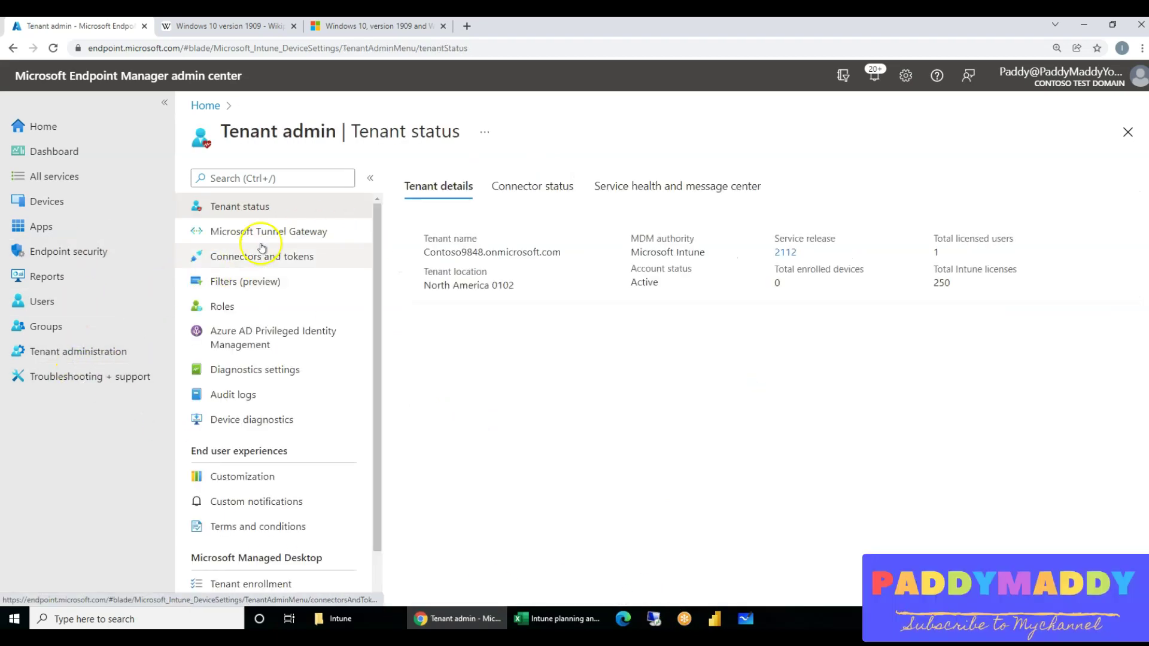
left_click(259, 254)
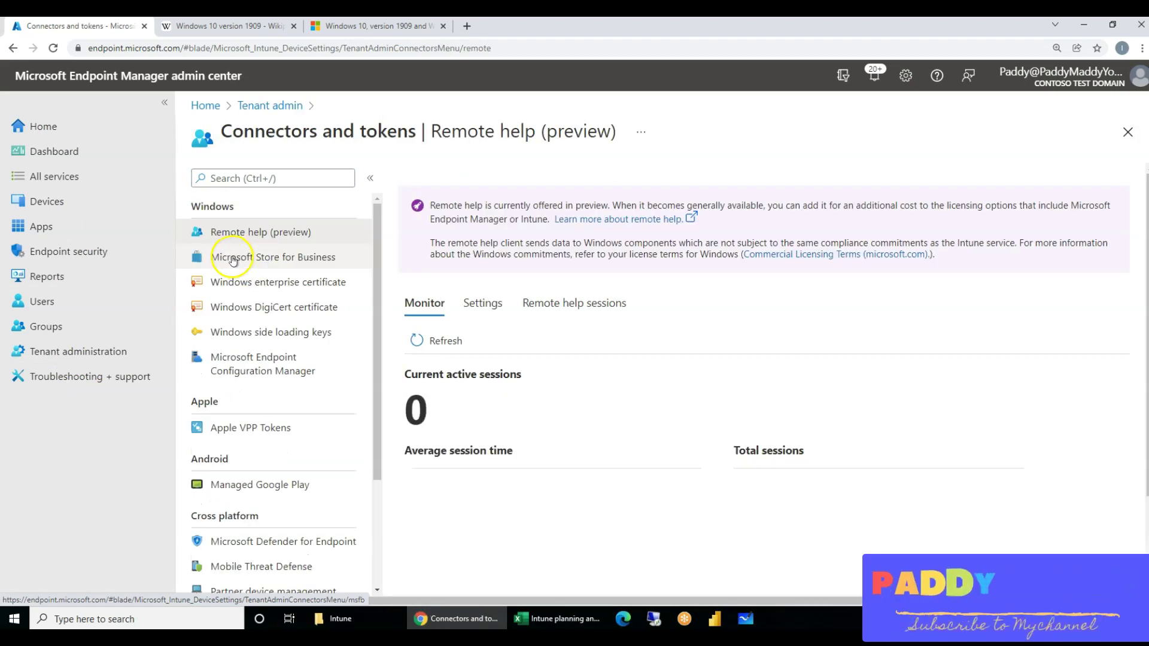
left_click(233, 260)
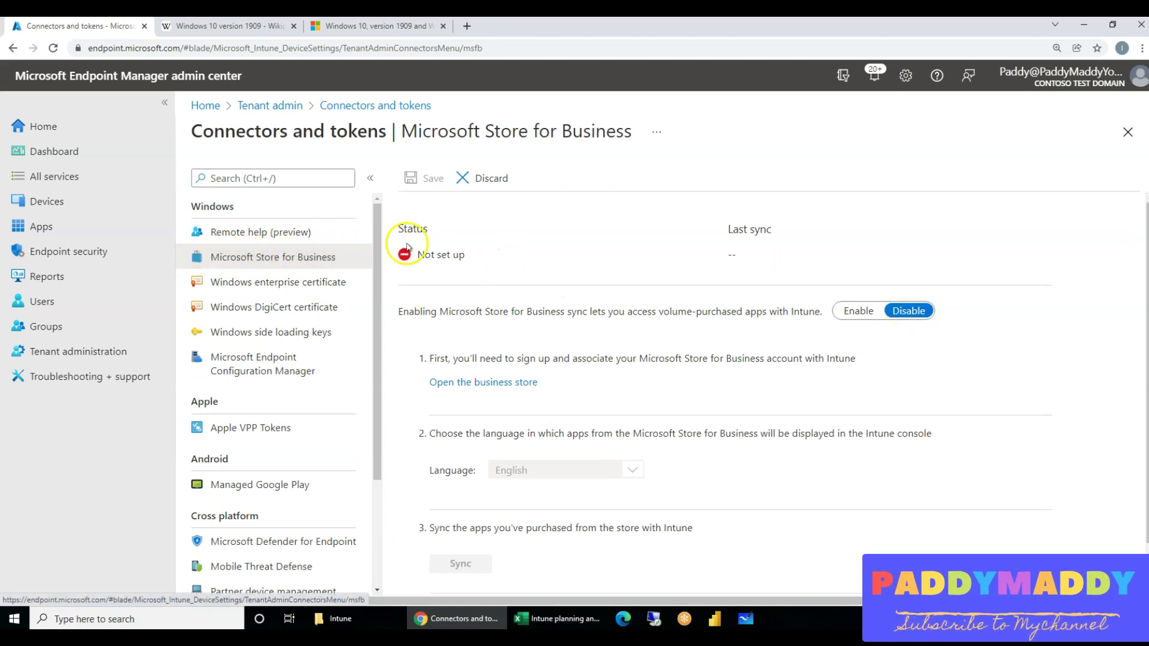
left_click(469, 387)
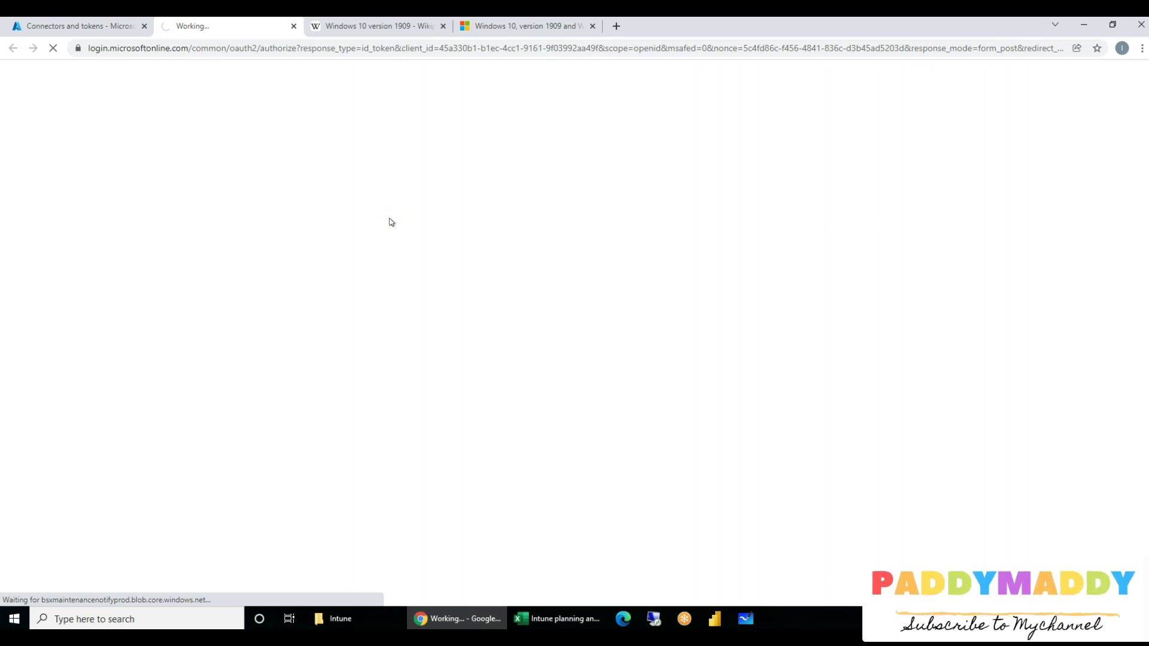
Look over the store's landing page, the organisation's private store and the signed-in account, dismissing the retirement notice.
left_click(393, 213)
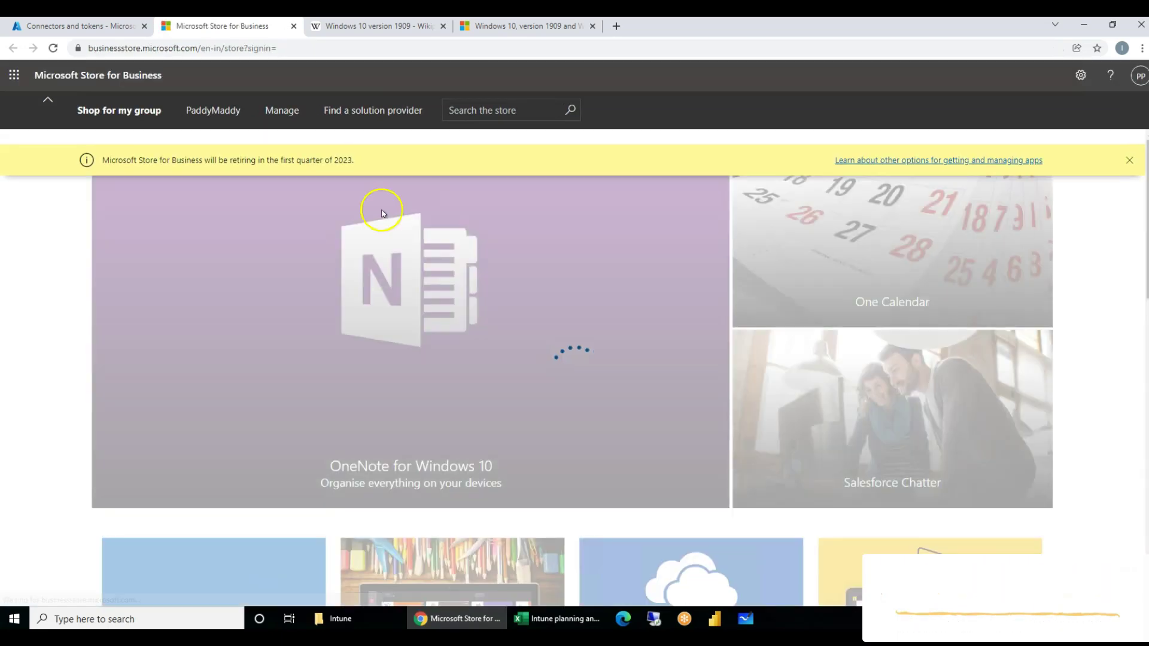
left_click(589, 299)
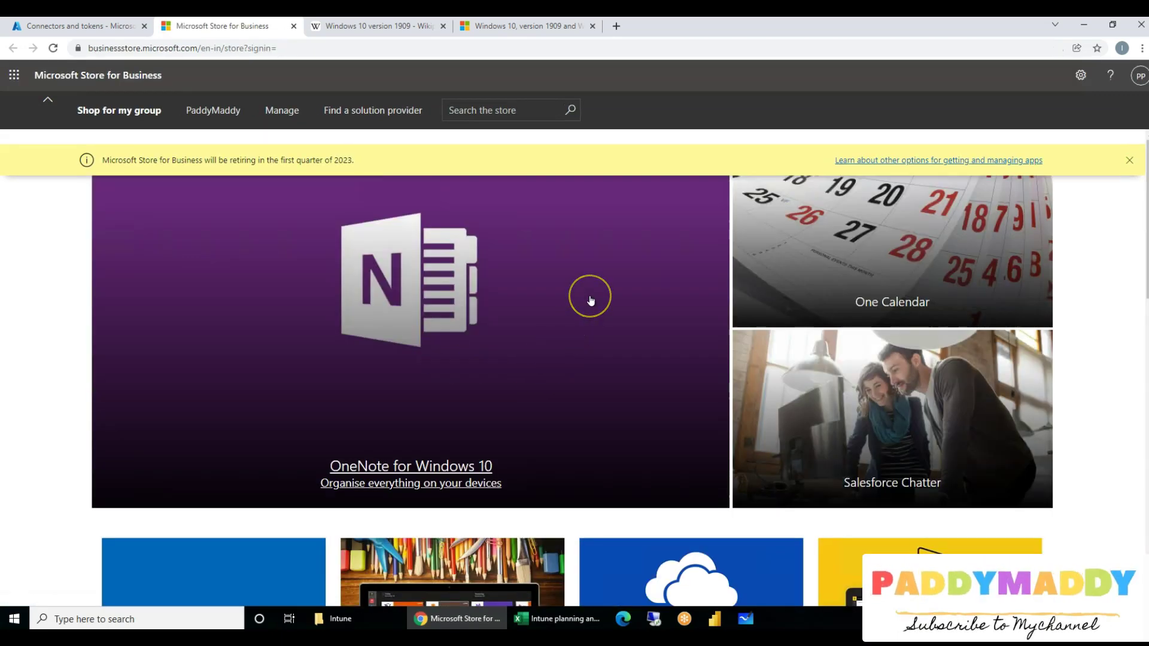
scroll(590, 300, "down", 7)
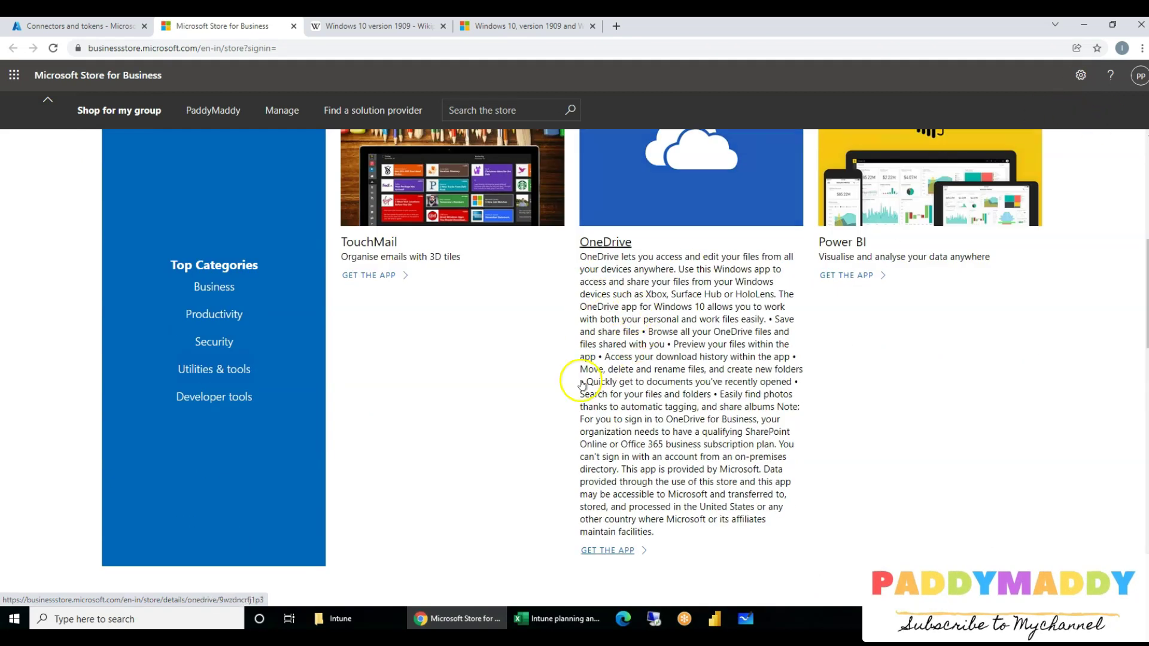
scroll(544, 401, "up", 7)
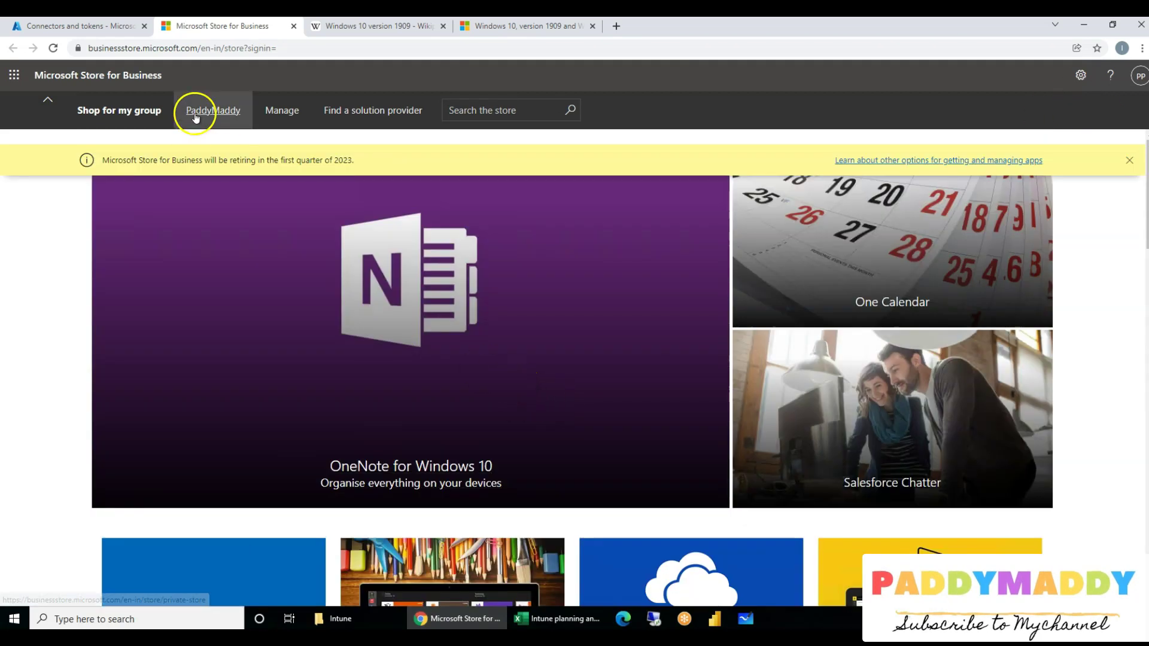
left_click(214, 115)
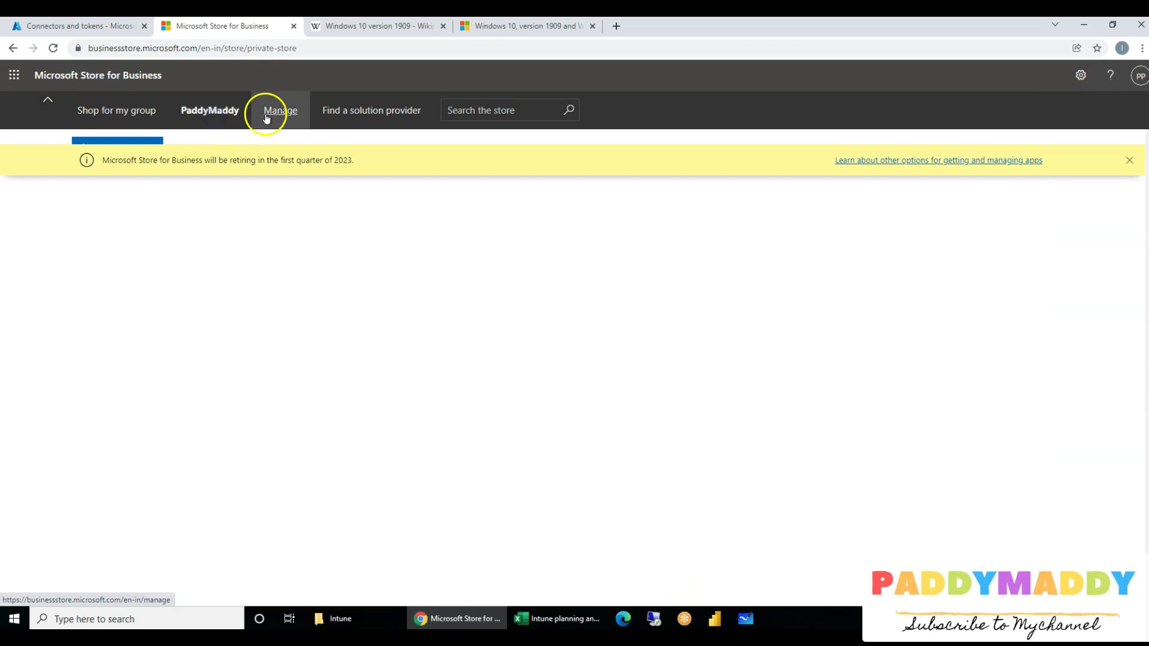
left_click(1129, 160)
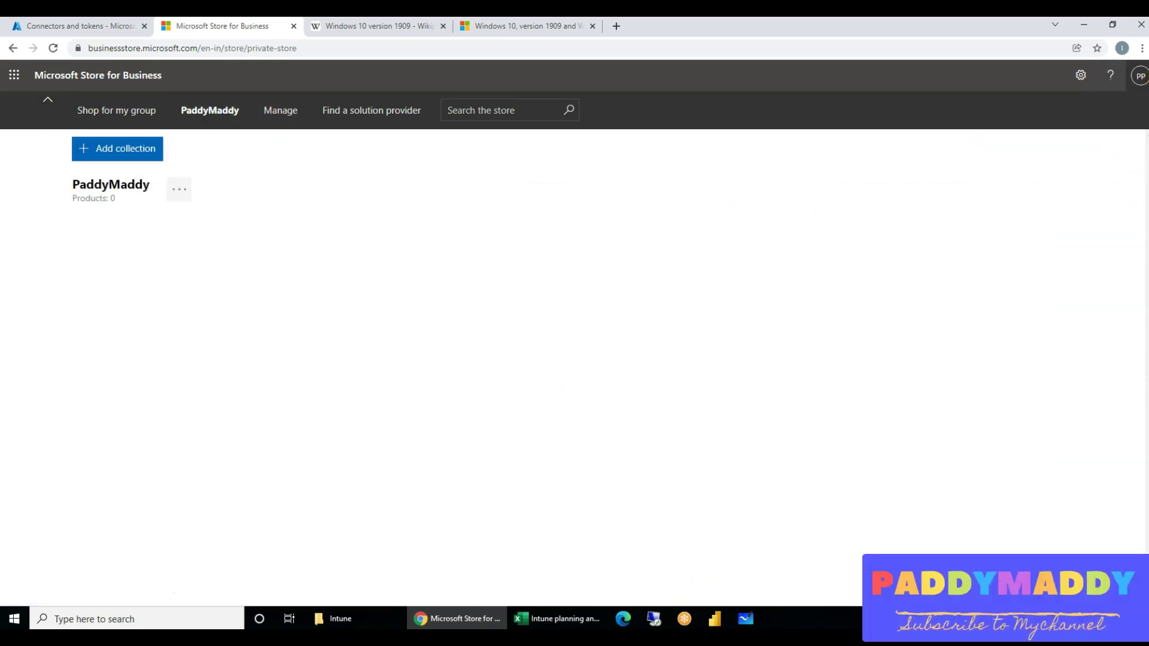
left_click(1139, 76)
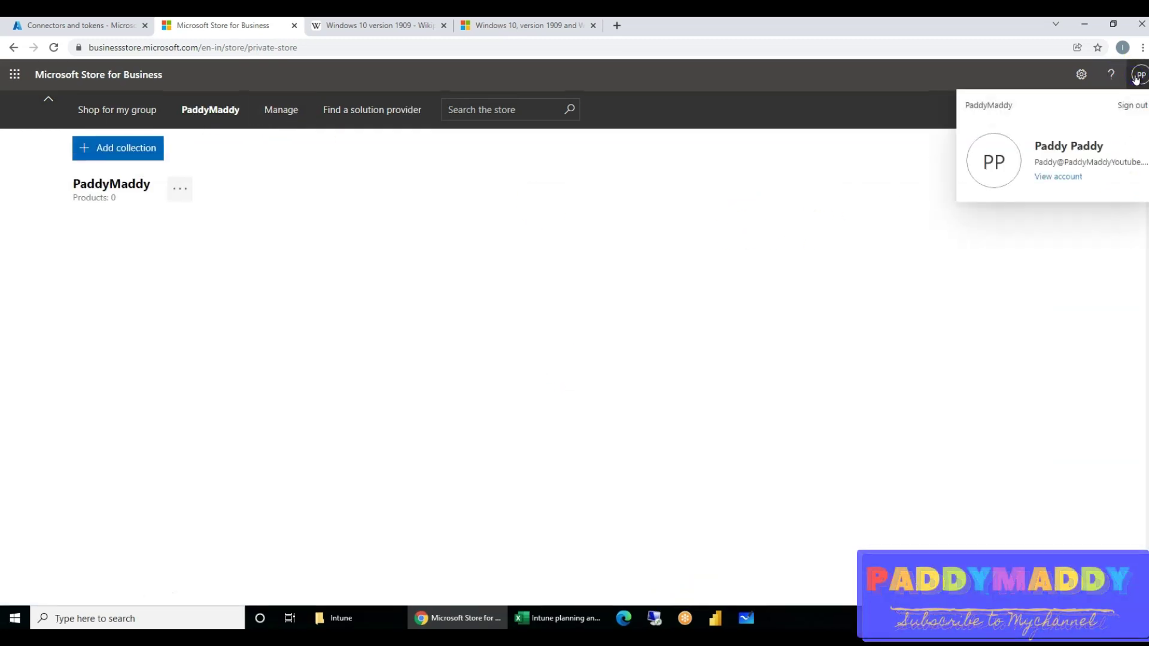
left_click(772, 282)
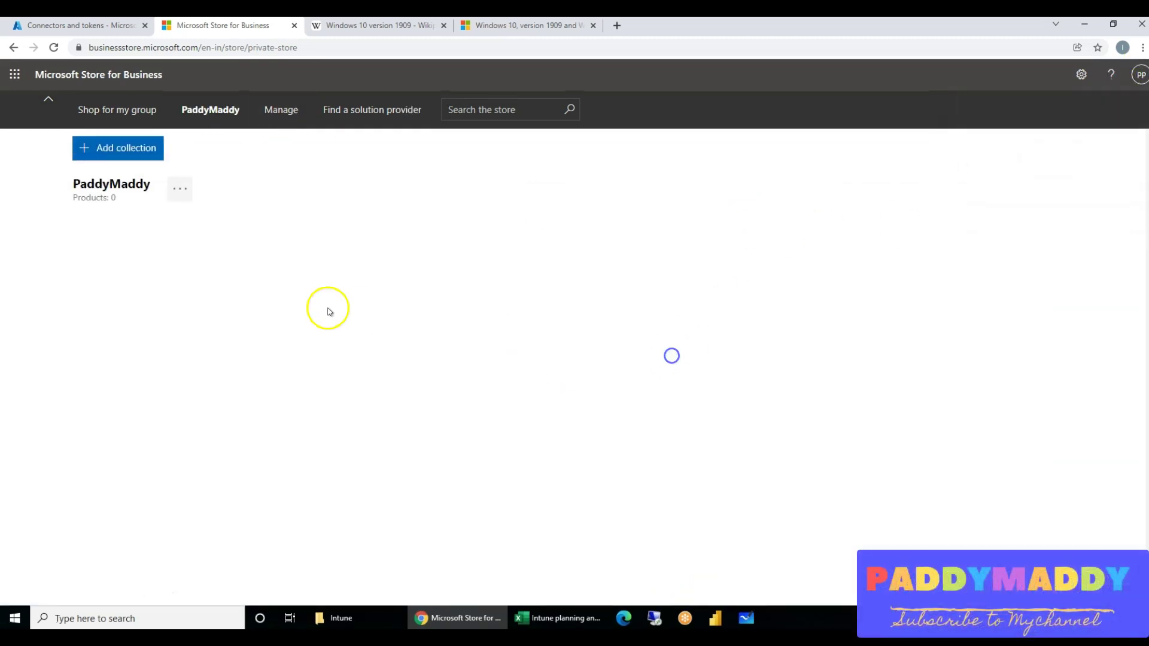
Search the store for "company portal" and add the free Company Portal app to the inventory.
left_click(136, 117)
left_click(461, 113)
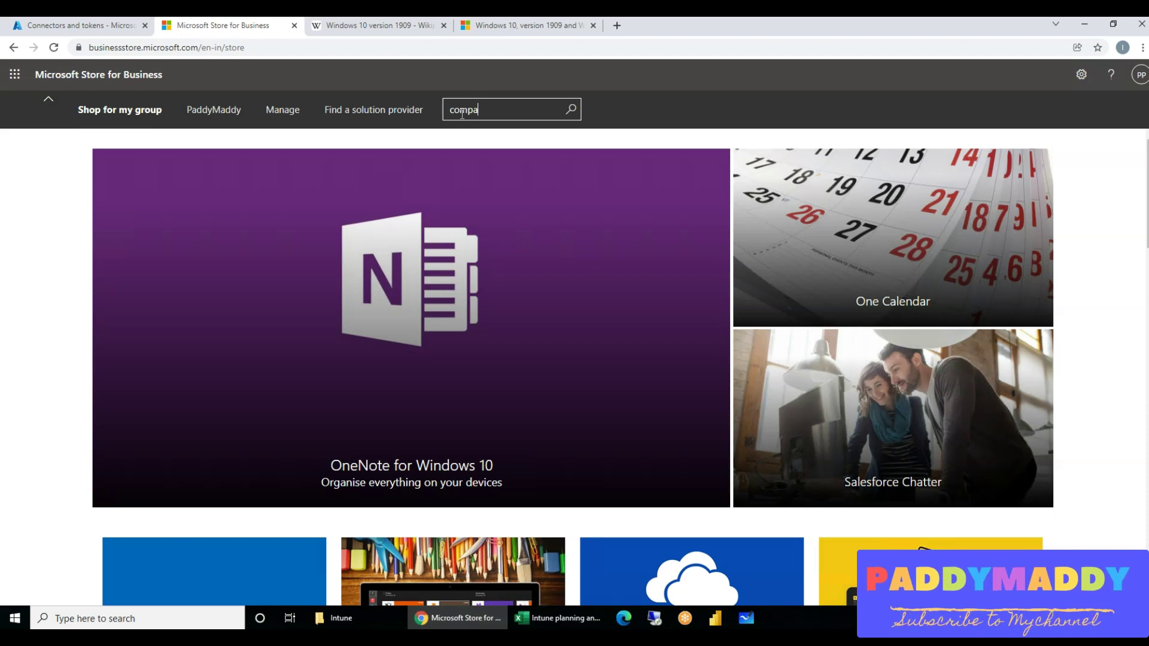
key("Return")
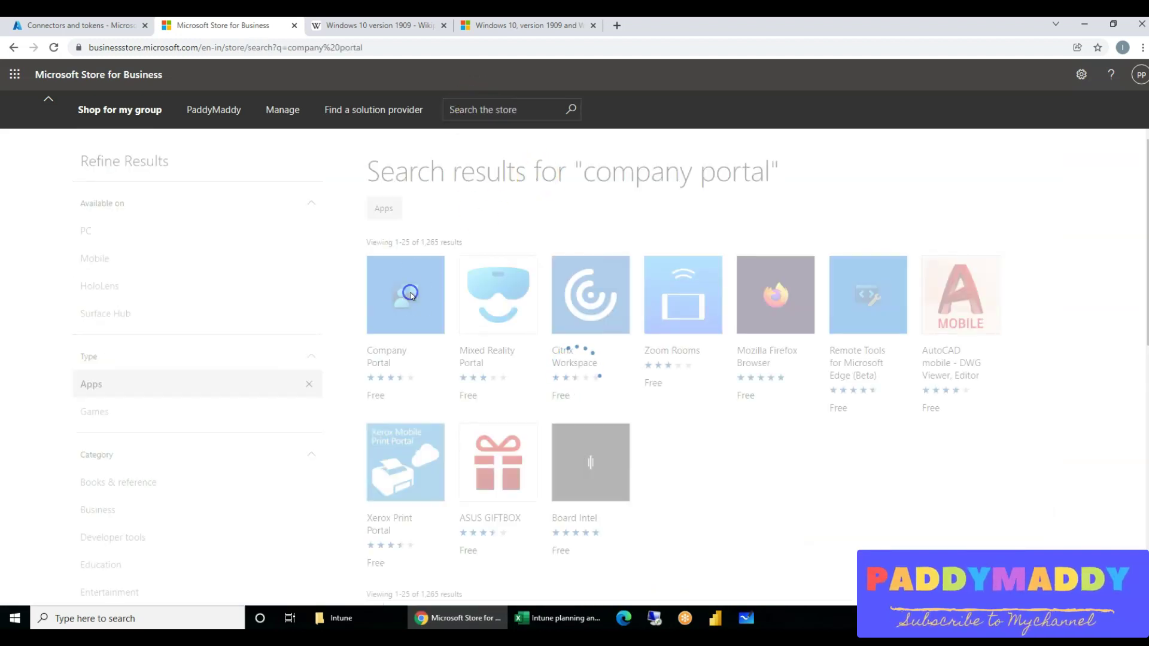
left_click(411, 293)
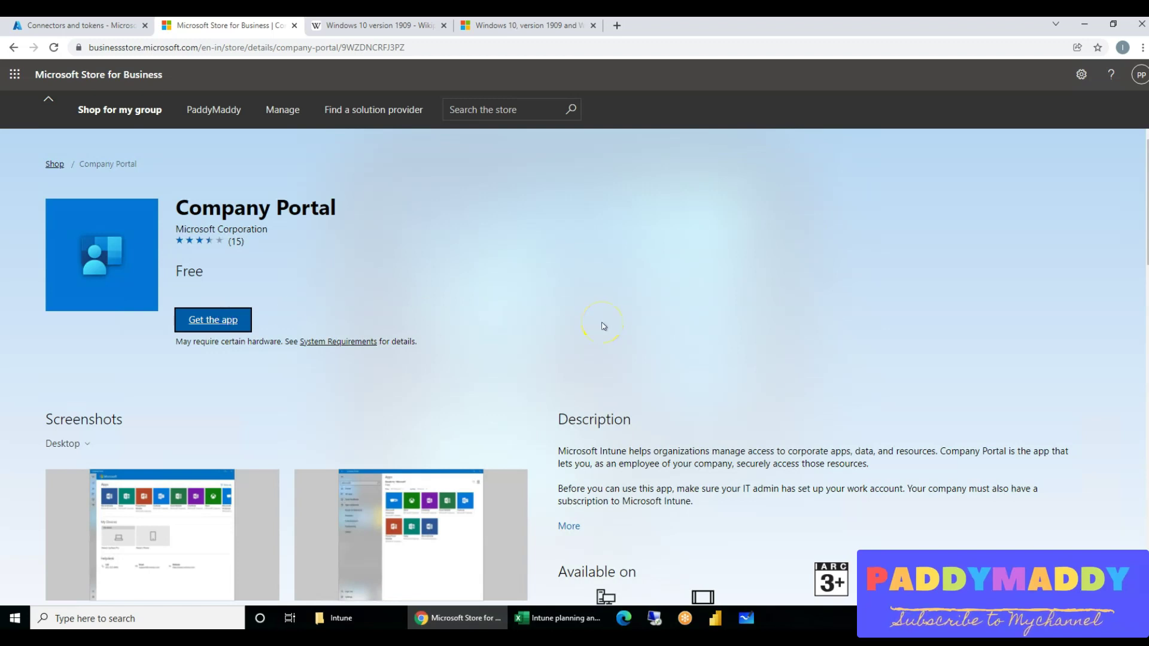
left_click(198, 320)
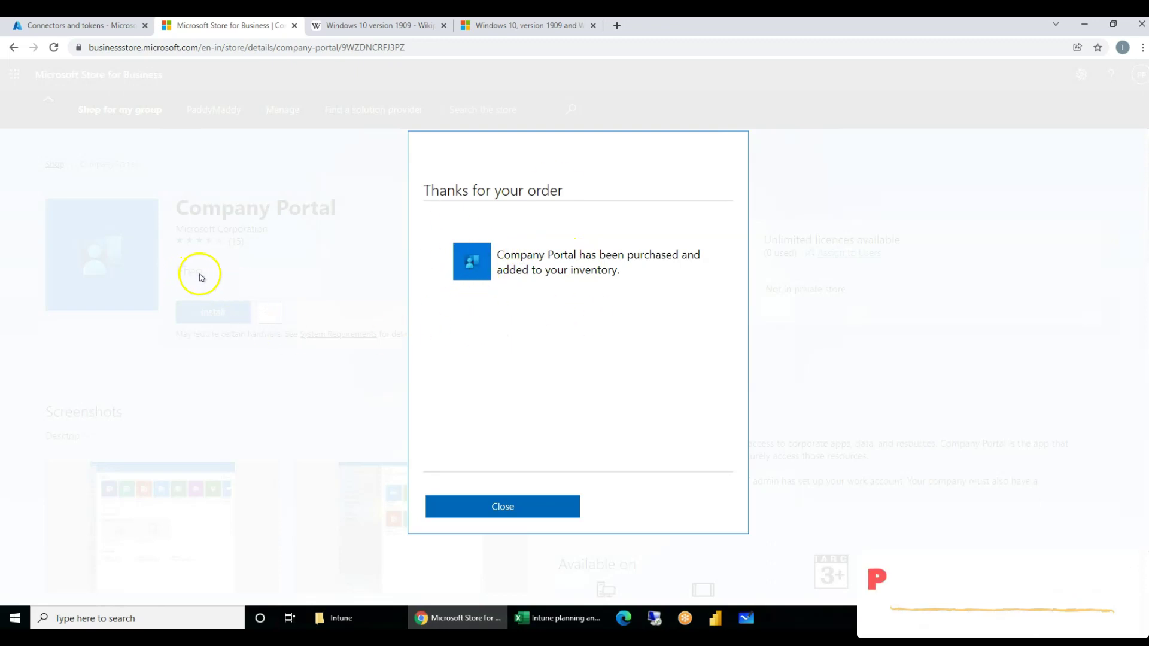
left_click(488, 507)
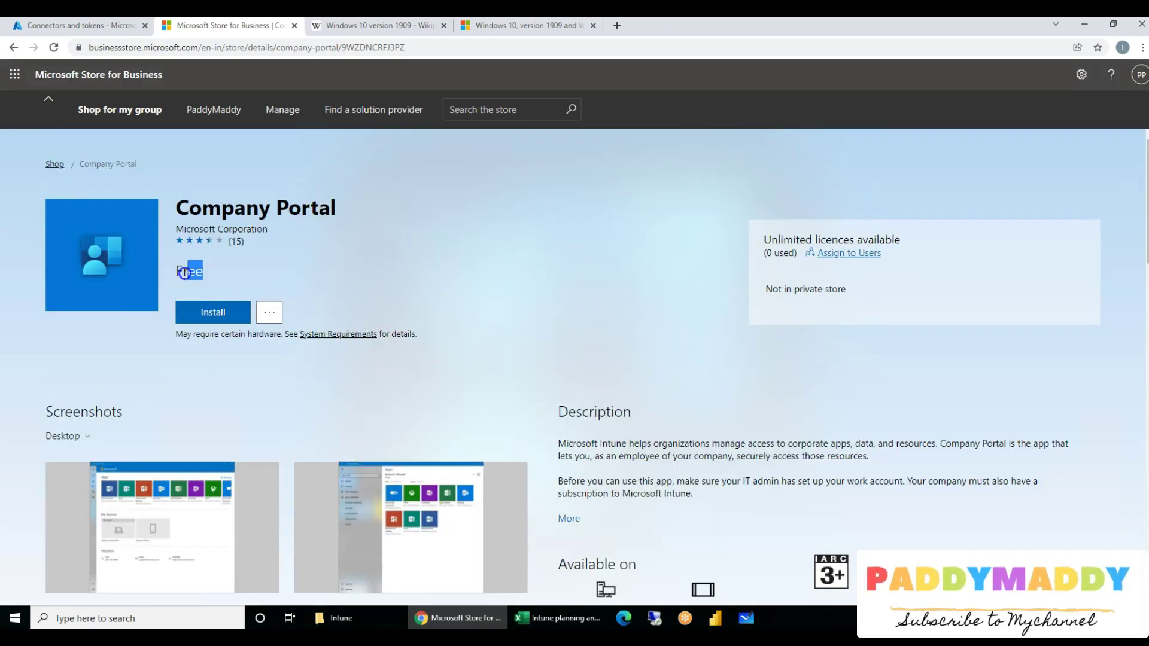
Check the additional options on the Company Portal page and the store's management overview.
left_click(274, 310)
left_click(363, 283)
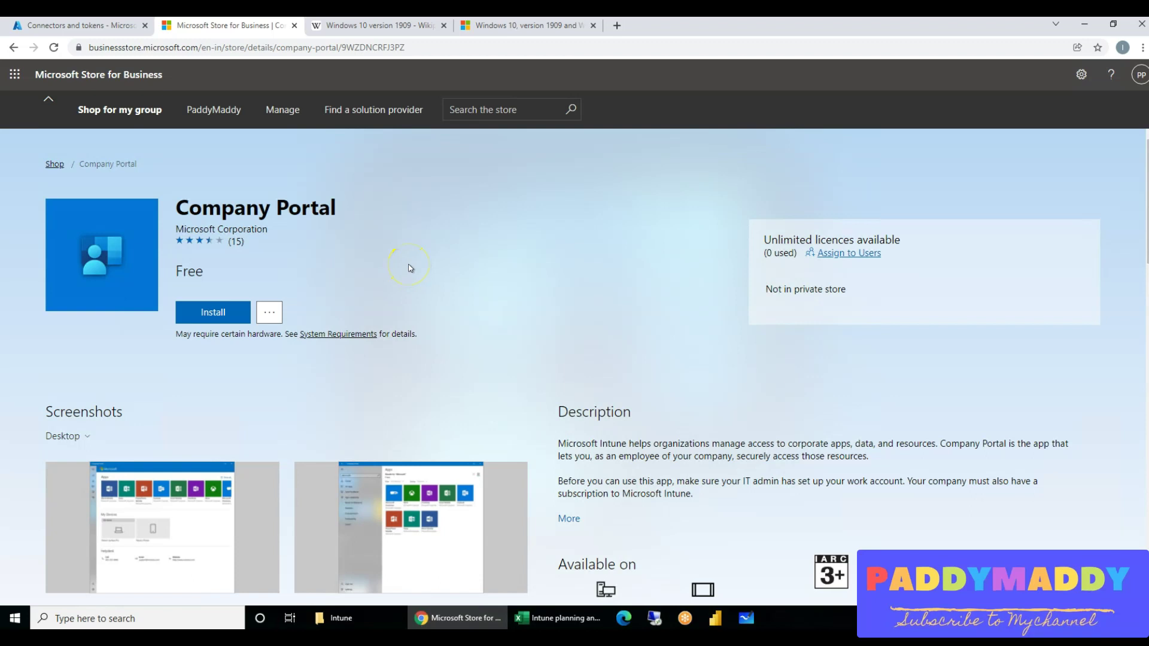
left_click(281, 112)
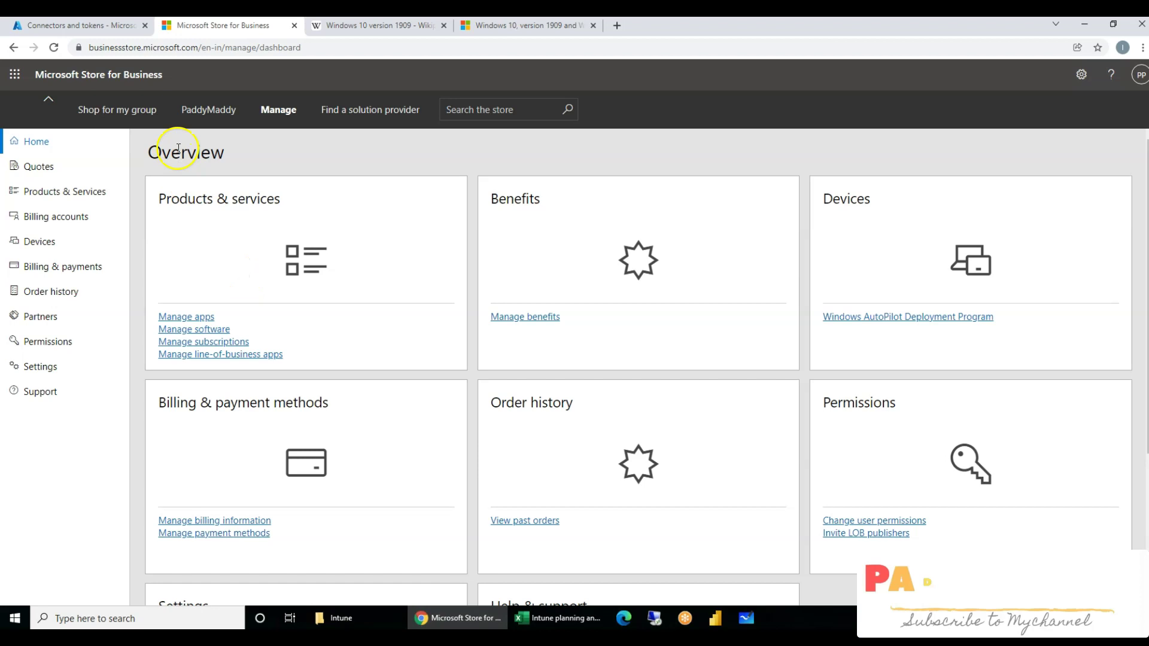
left_click(14, 74)
left_click(256, 87)
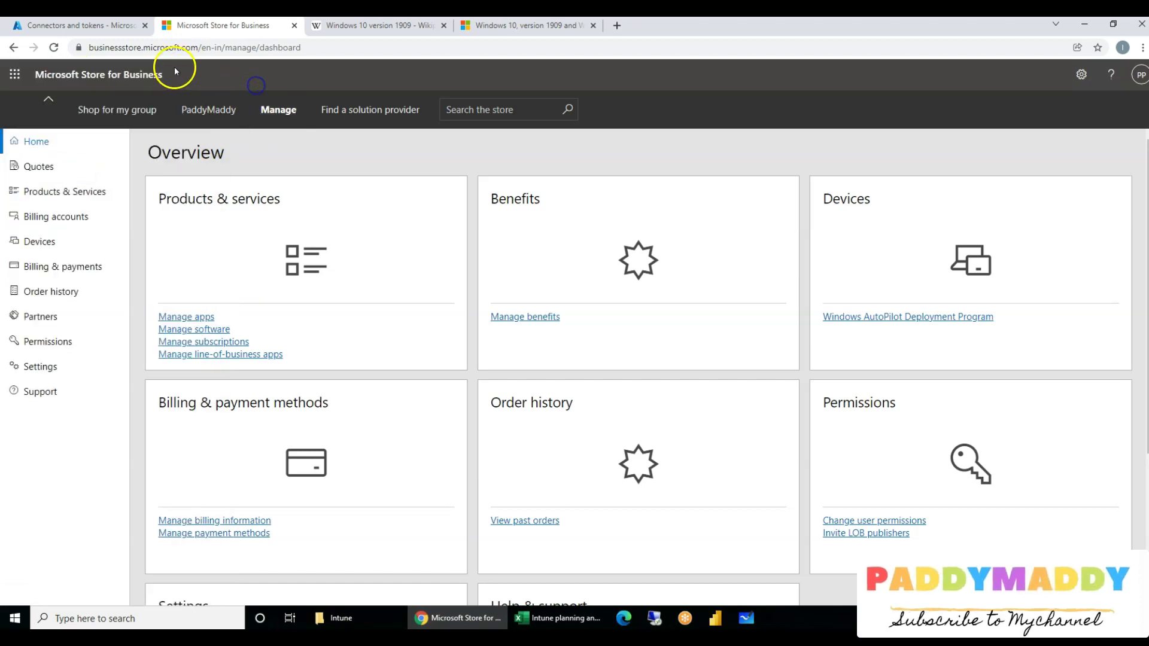
Browse the most popular PC apps in the store's Business category.
left_click(123, 111)
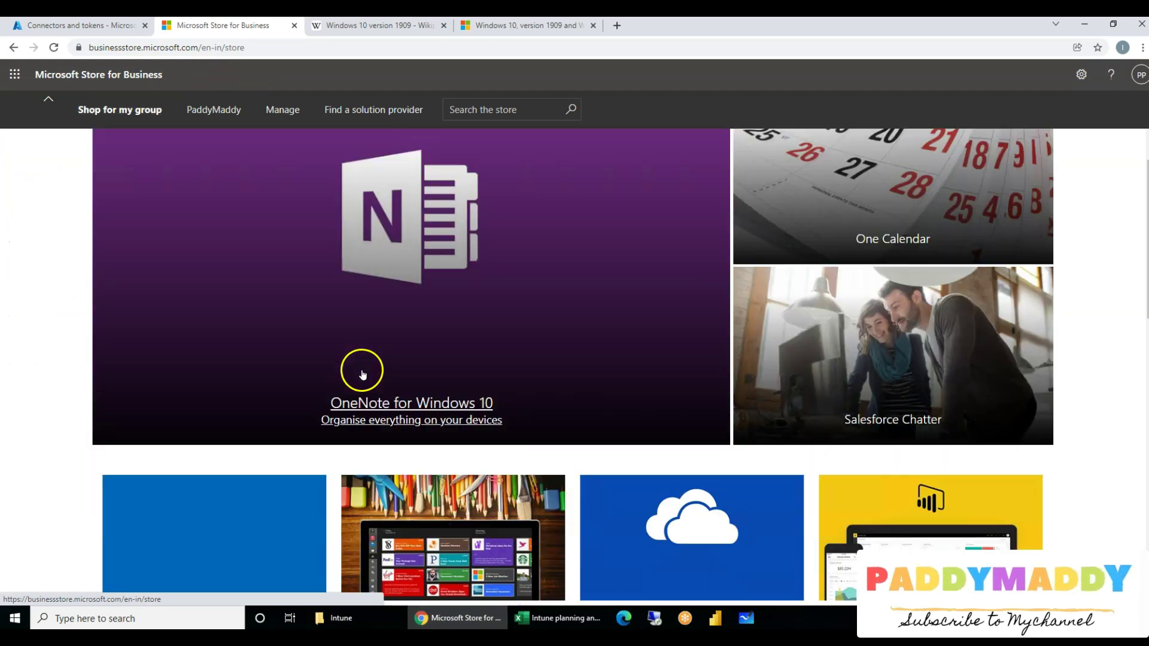
scroll(362, 374, "down", 6)
left_click(206, 286)
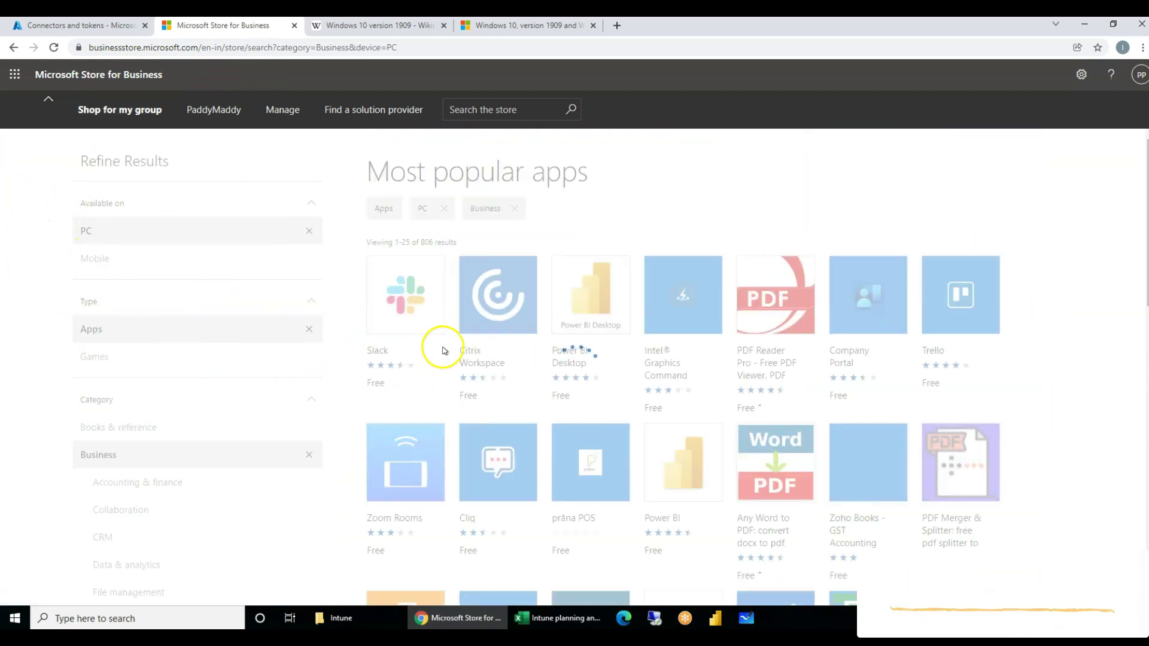
scroll(654, 436, "down", 6)
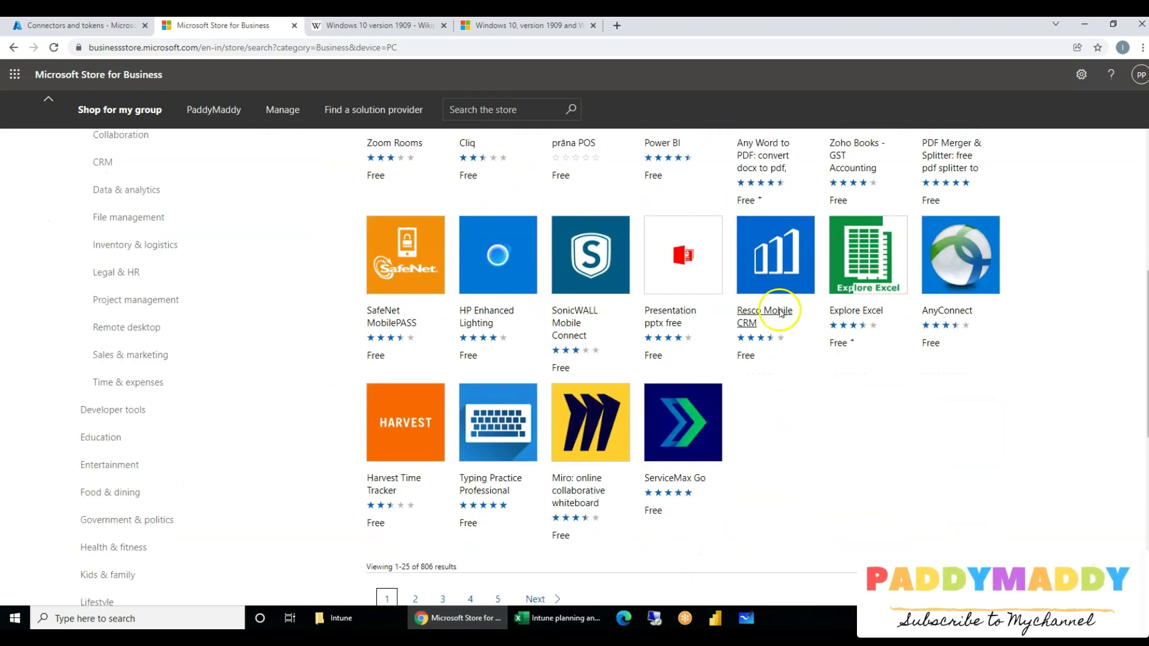
scroll(620, 341, "down", 4)
scroll(186, 415, "up", 10)
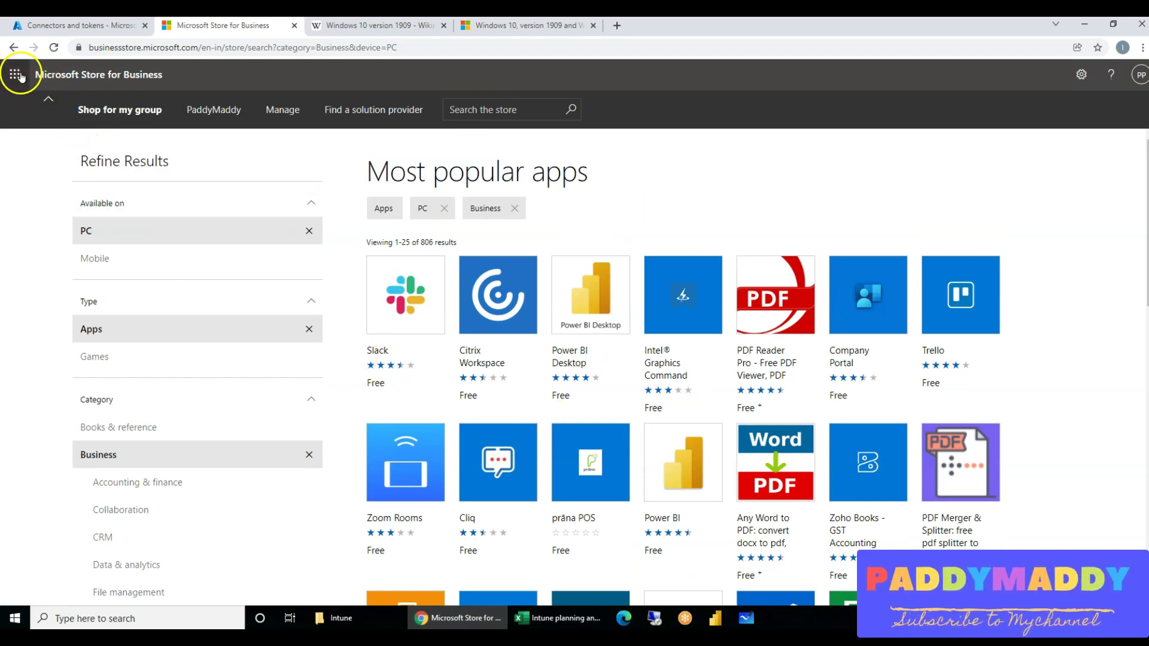
Return to the Microsoft Store for Business connector page in the Endpoint Manager admin center and set the store sync to Enable.
left_click(75, 27)
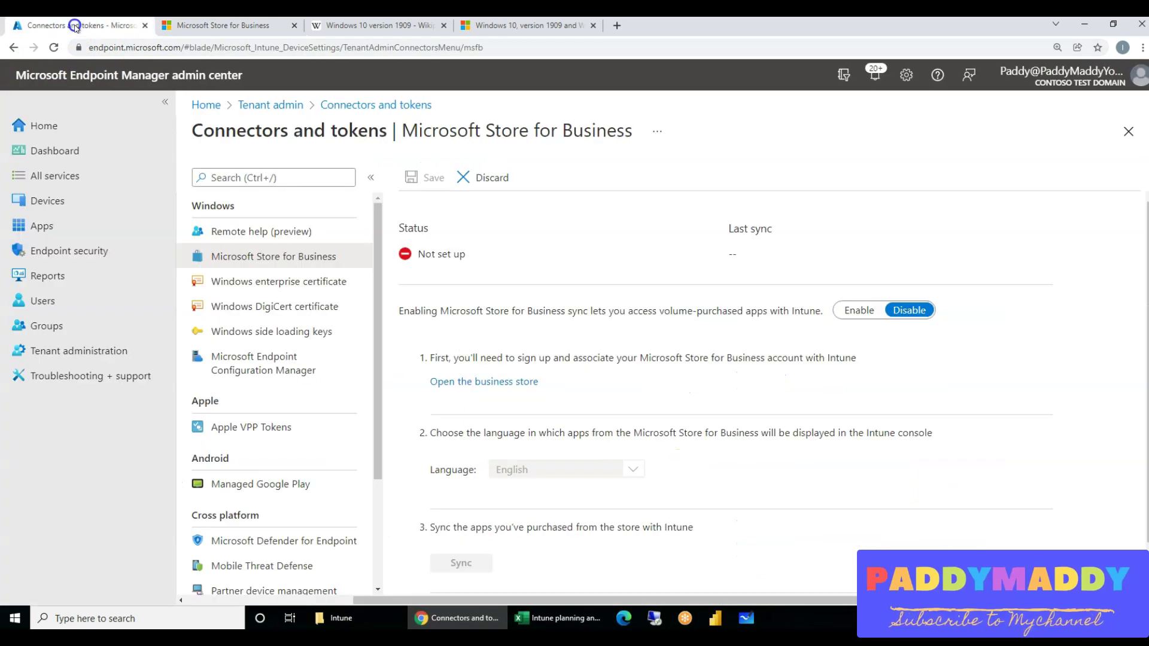
left_click(859, 310)
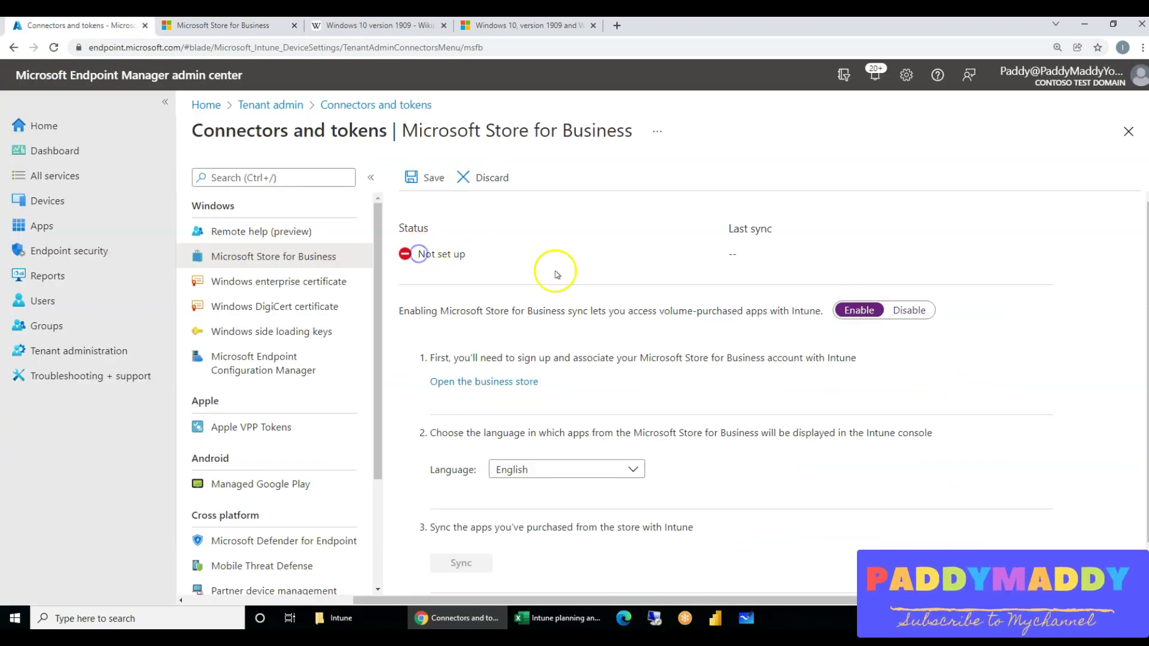
scroll(690, 383, "down", 1)
scroll(685, 459, "up", 1)
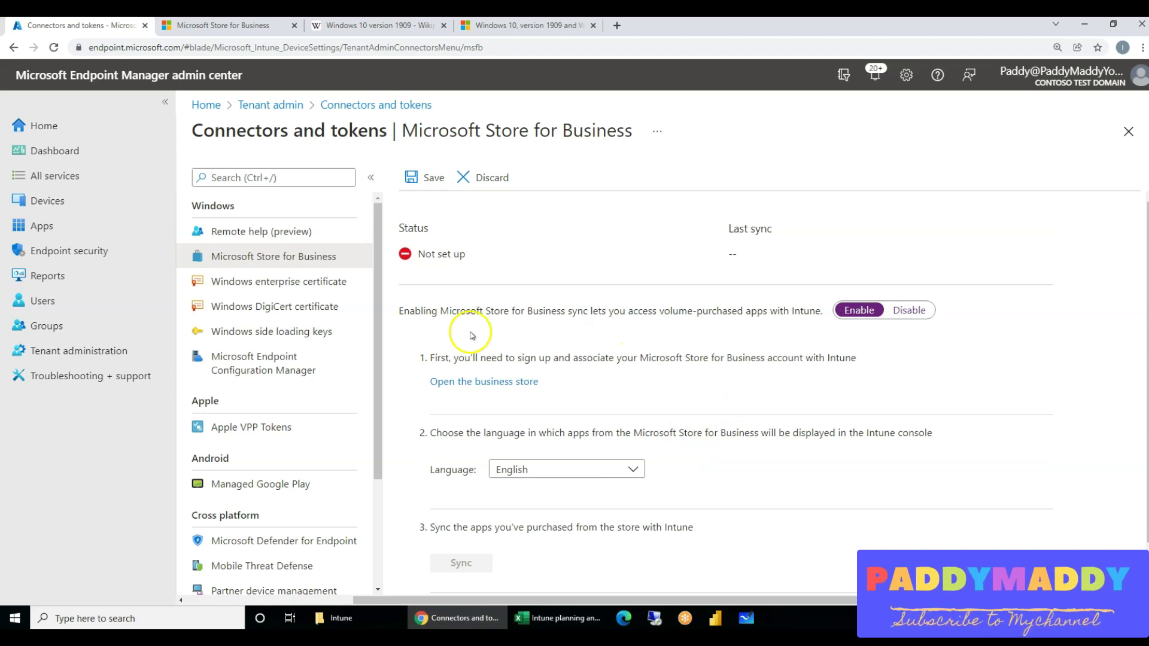
Open the business store from the connector page and look over its landing page.
left_click(494, 388)
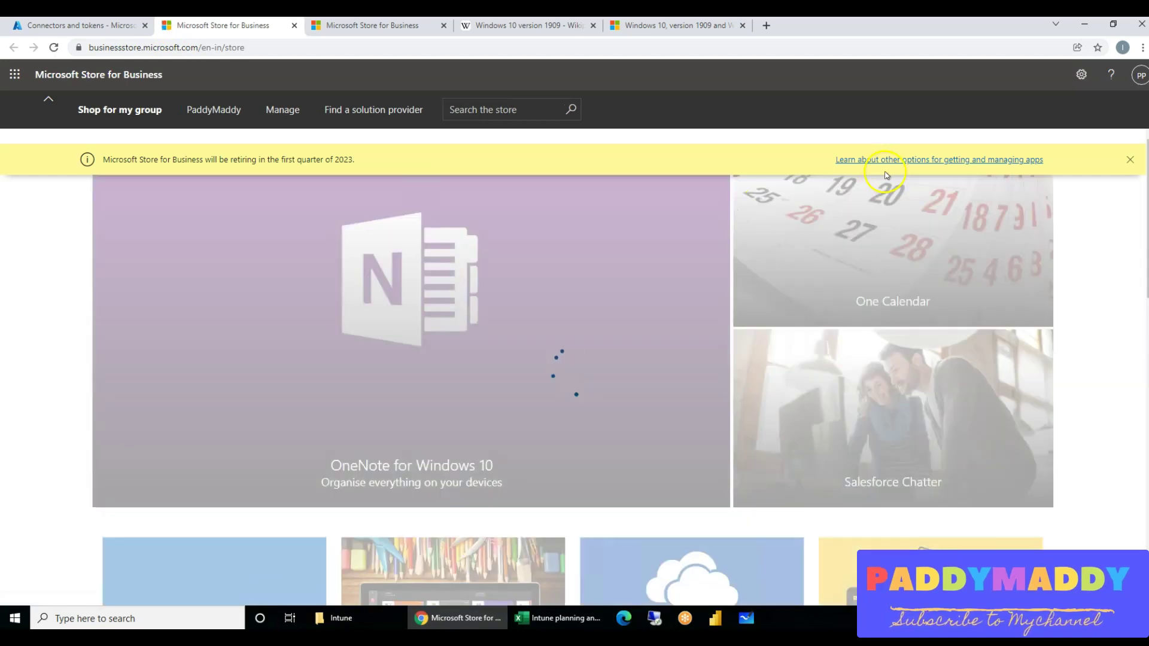
scroll(572, 383, "down", 7)
scroll(565, 383, "down", 8)
scroll(568, 419, "up", 15)
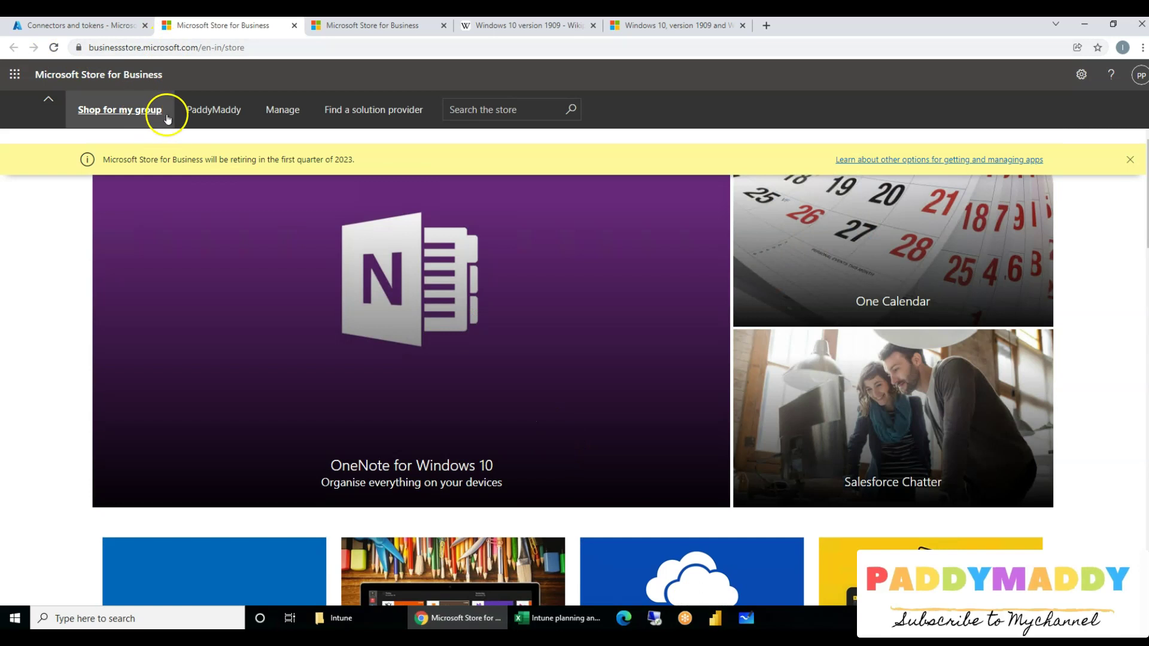
In the store's management area, check the retirement notice and turn on Show offline apps under the shopping experience settings.
left_click(289, 110)
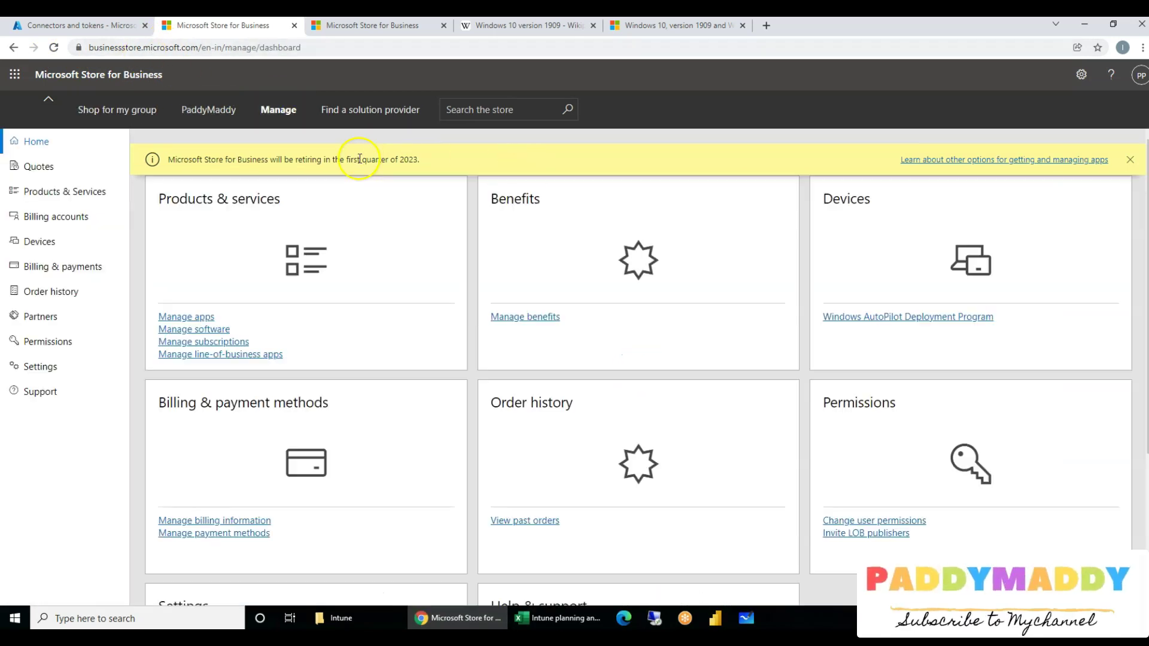
left_click_drag(322, 159, 477, 162)
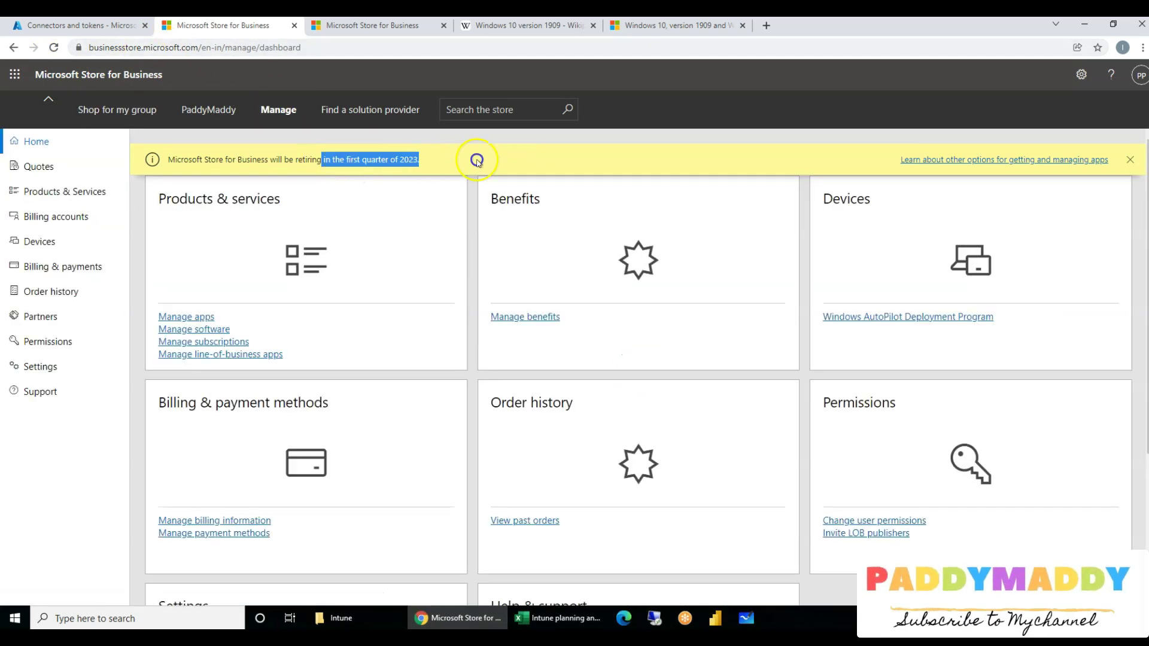
left_click(170, 319)
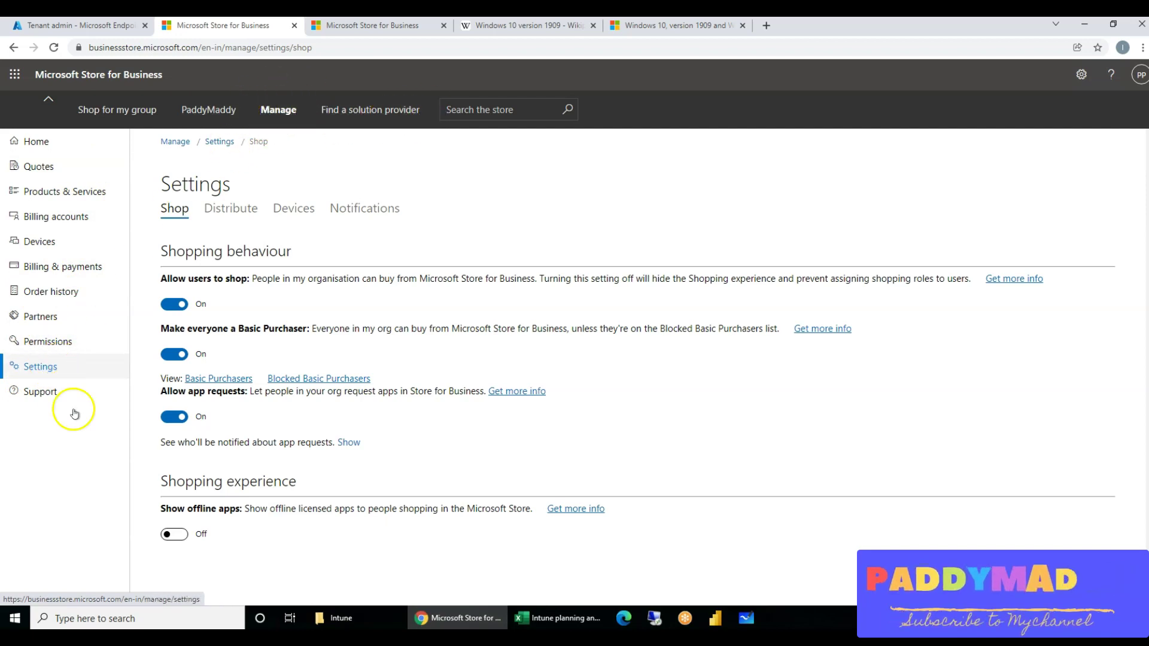
left_click(174, 534)
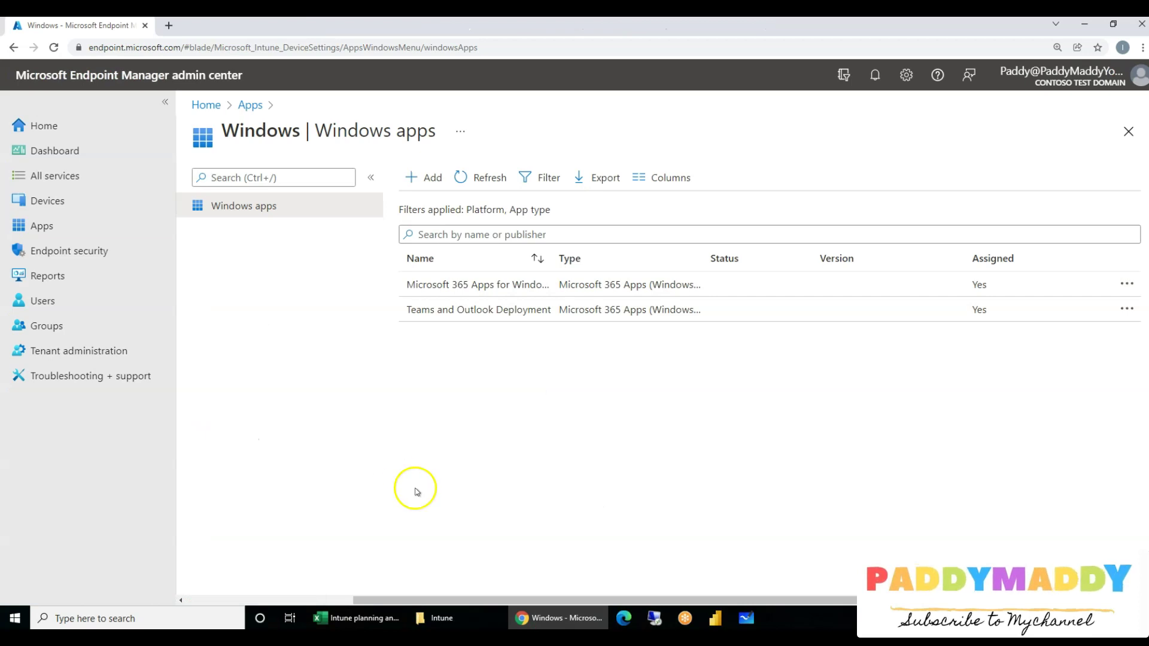
Refresh the Windows apps list in Intune and review the Authenticator, Company Portal and Ms office rows in the planning workbook.
left_click(476, 179)
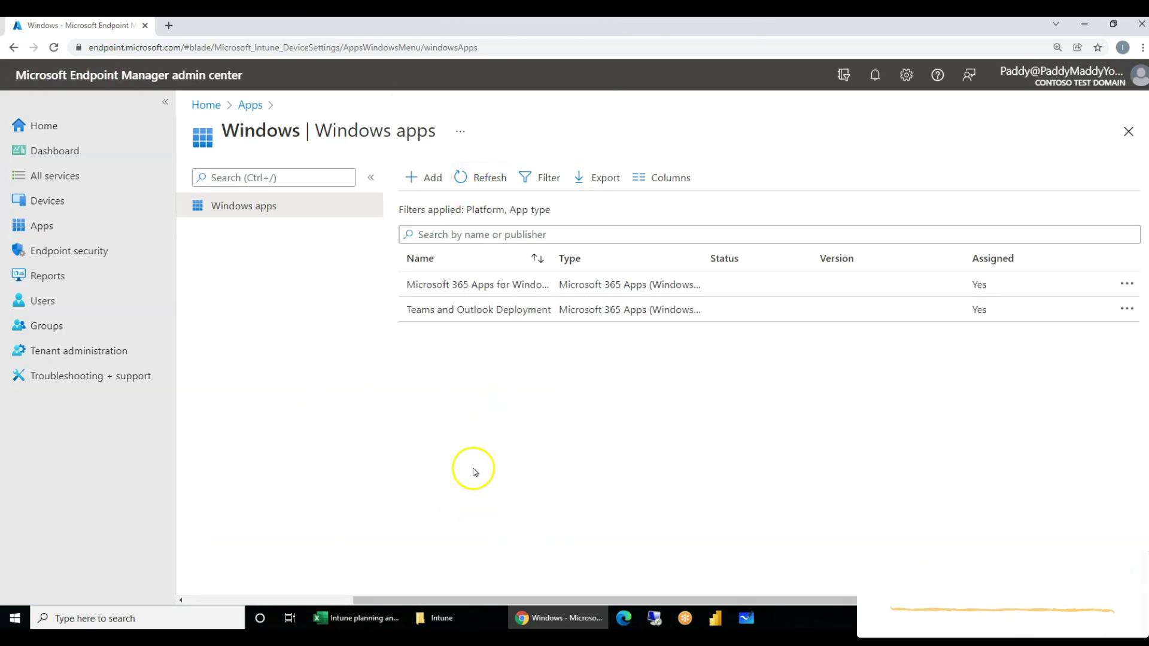
left_click(341, 625)
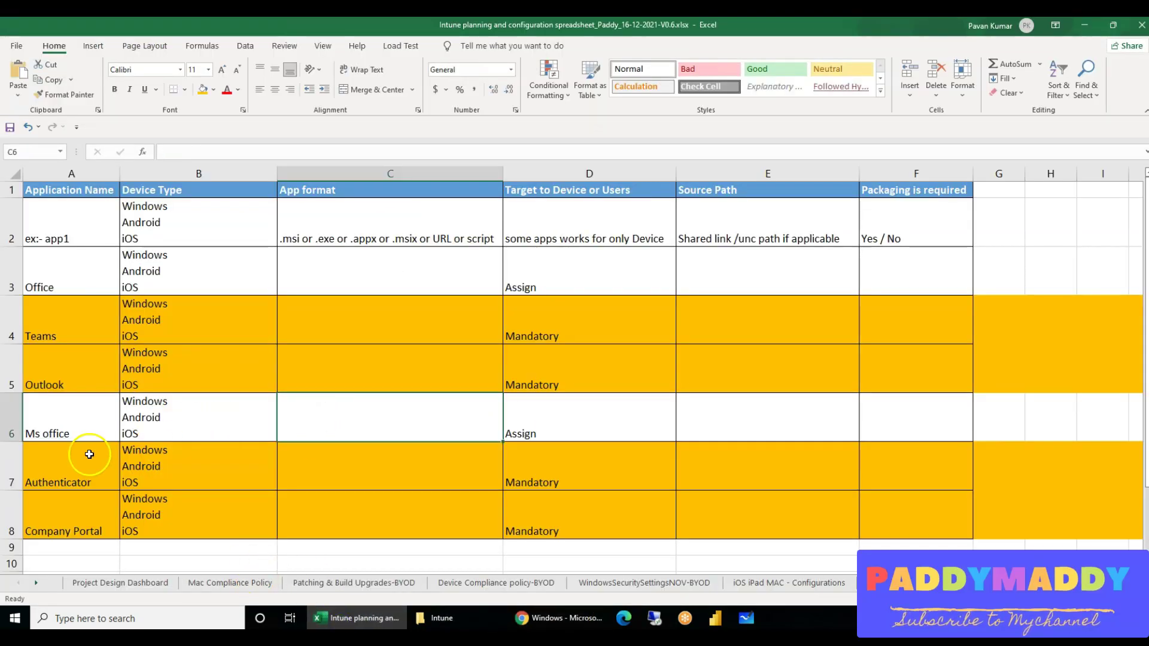
left_click_drag(10, 474, 8, 508)
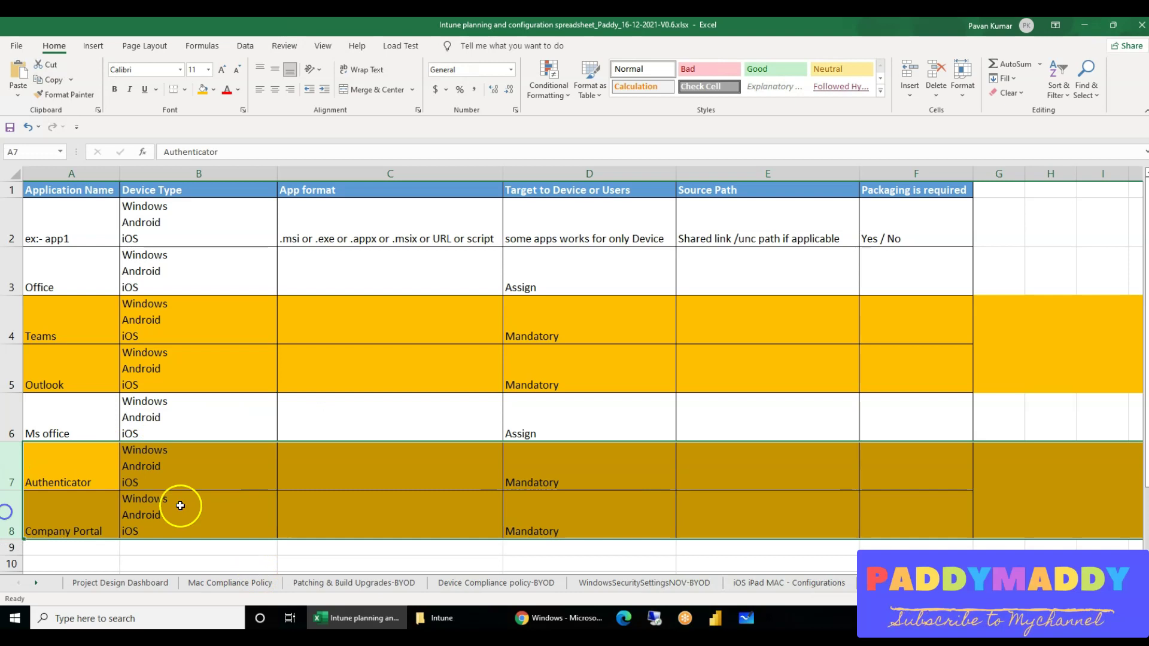
left_click(258, 425)
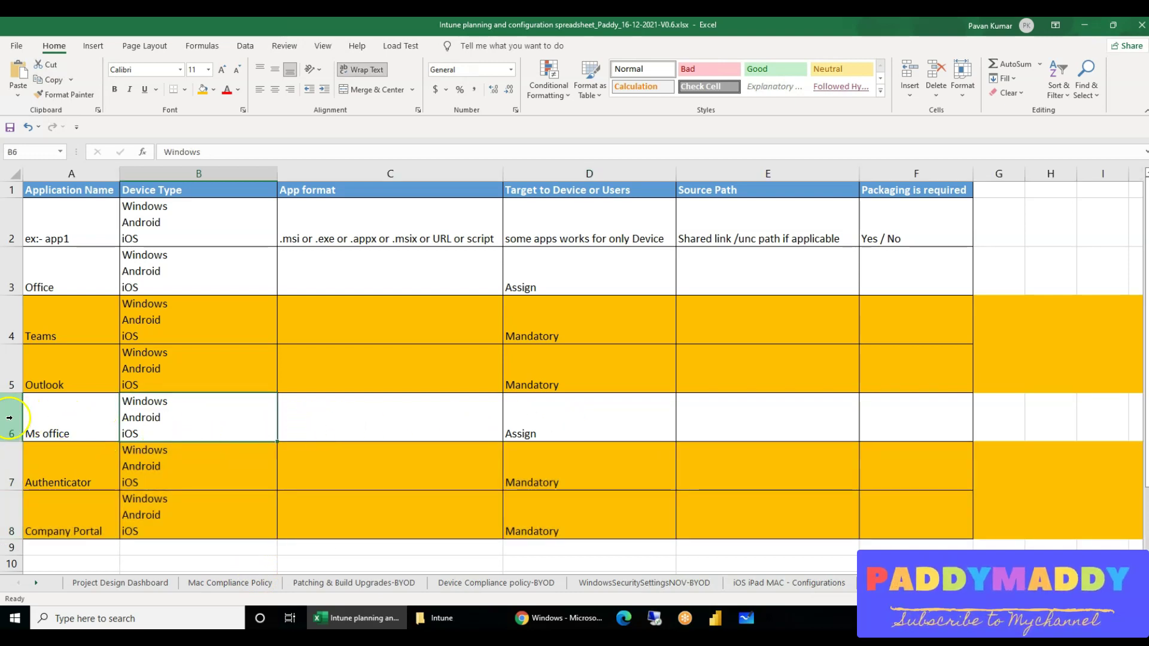
left_click(619, 413)
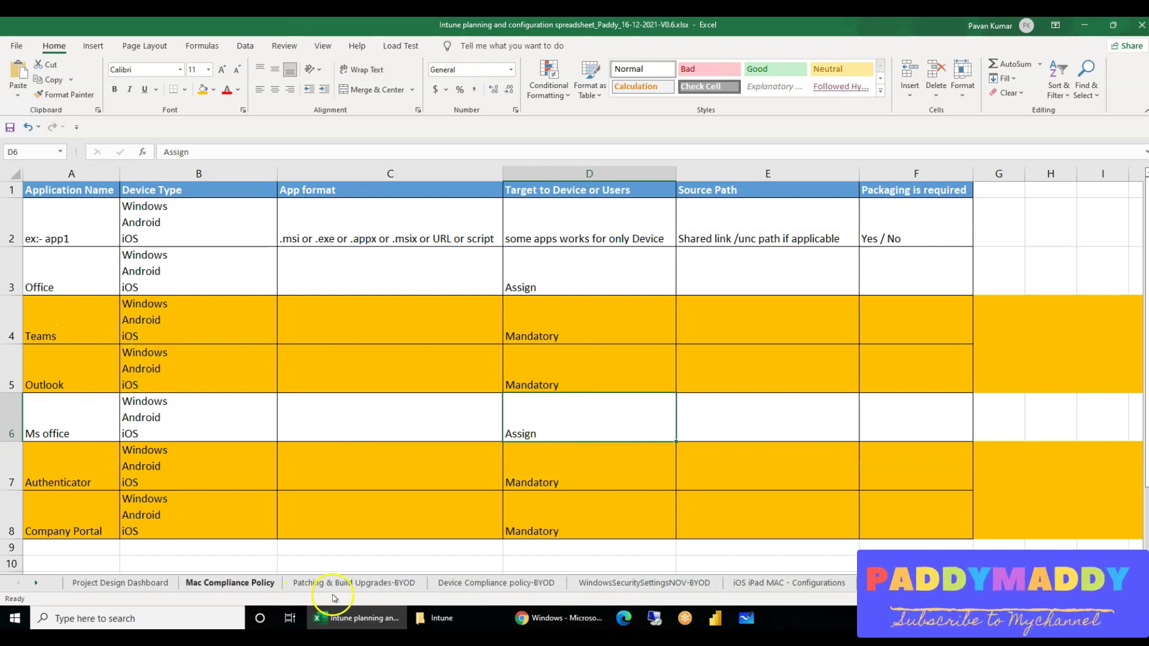
left_click(357, 618)
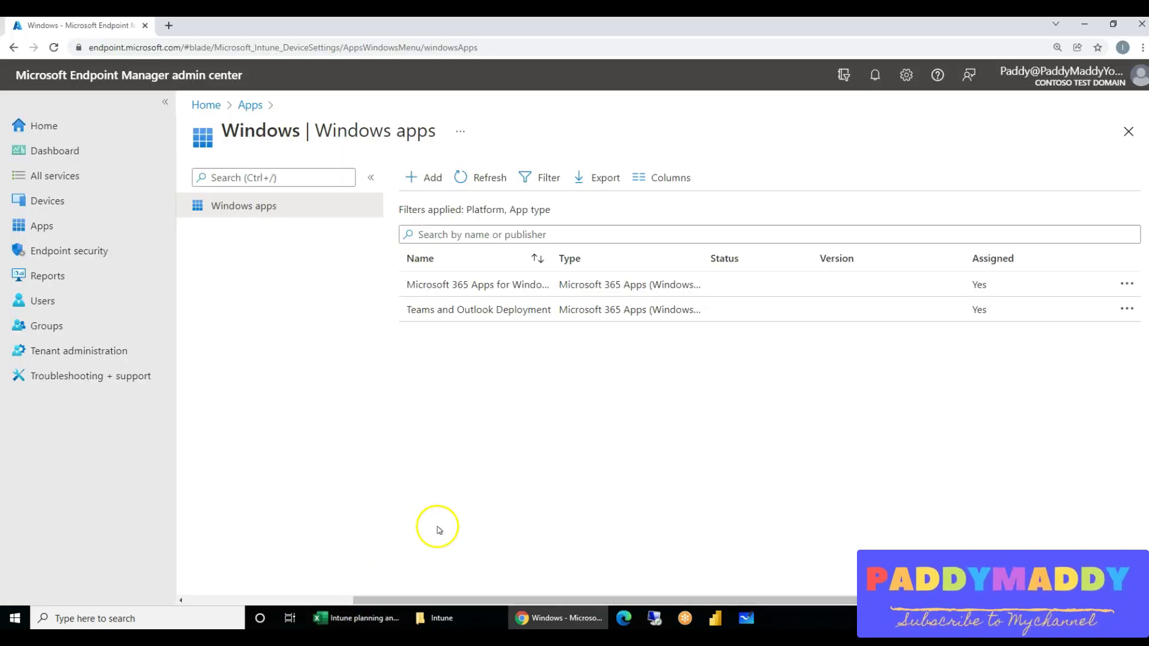
Review the Windows, Windows Autopilot, Applications and enrollment restriction columns on the workbook's Project Design Dashboard sheet.
left_click(371, 619)
left_click(107, 582)
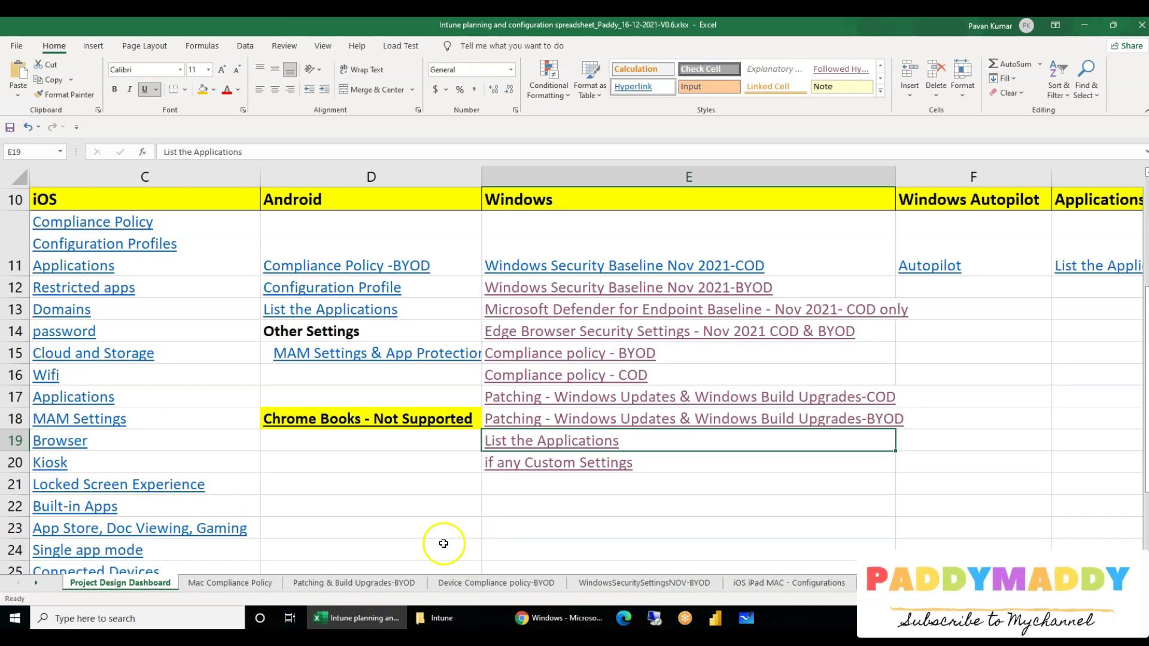
left_click(653, 524)
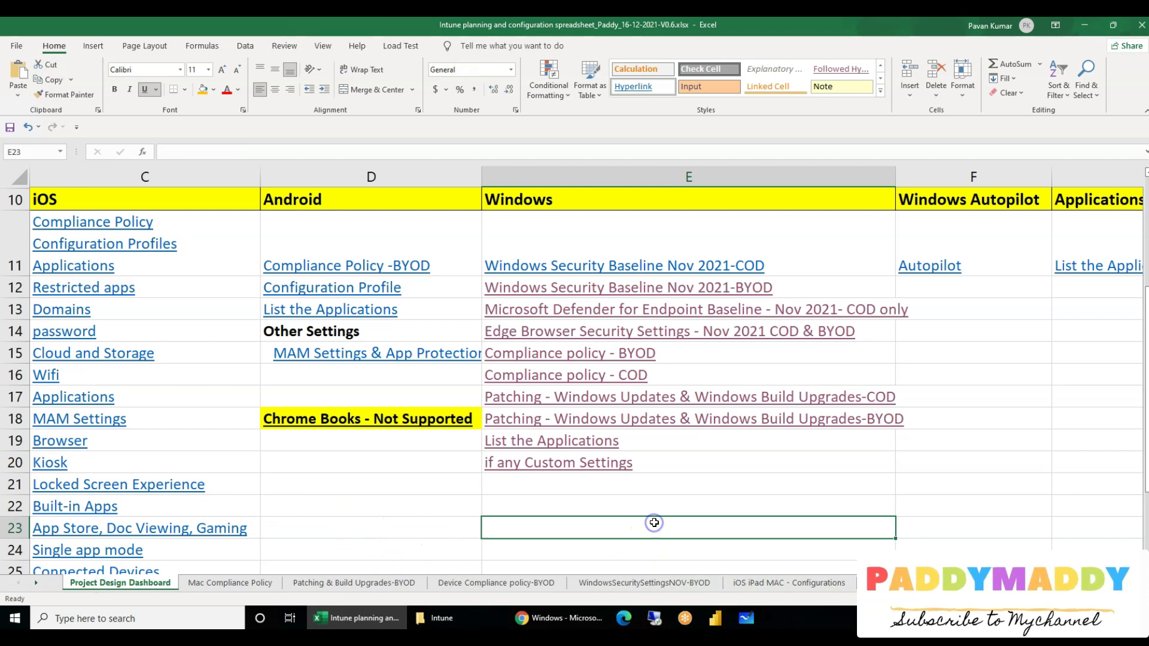
left_click(717, 175)
left_click(587, 534)
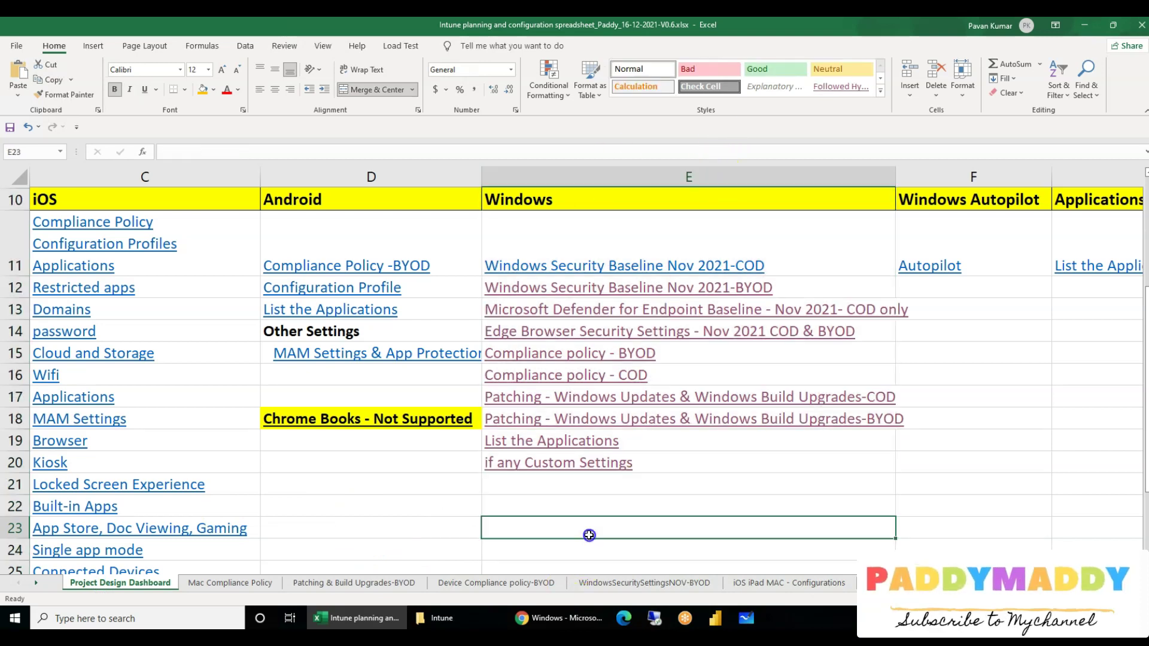
scroll(747, 325, "right", 1)
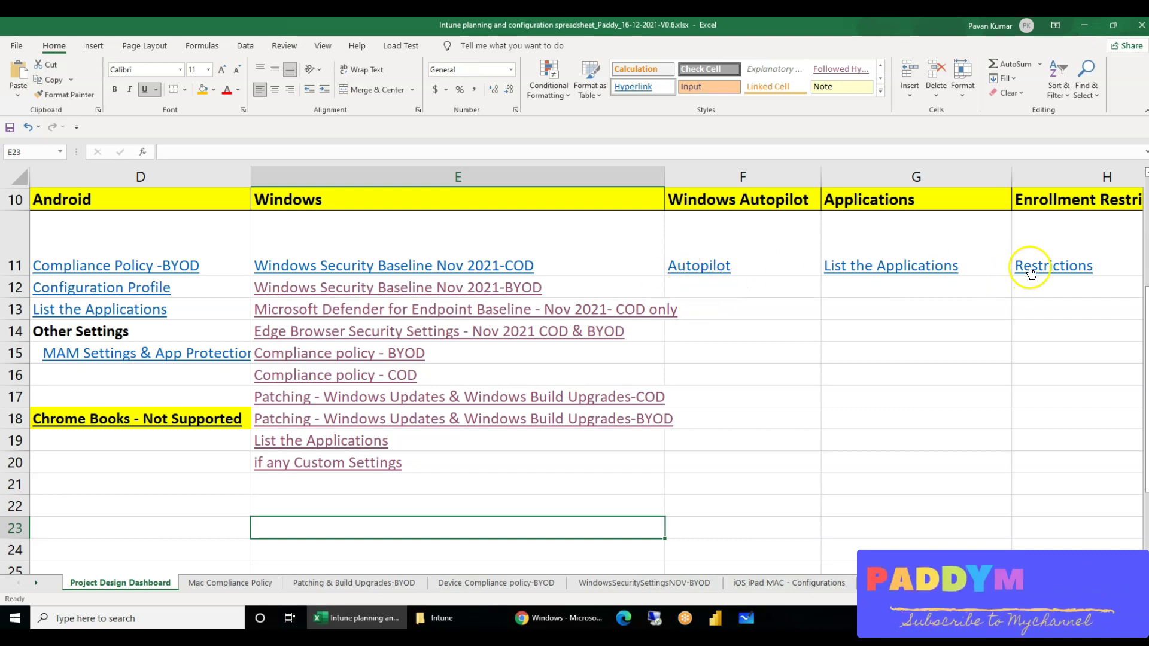
Follow the dashboard's Autopilot link and examine the User Driven, Pre-Provisioning and Self deployment types with their recommendations.
left_click(716, 268)
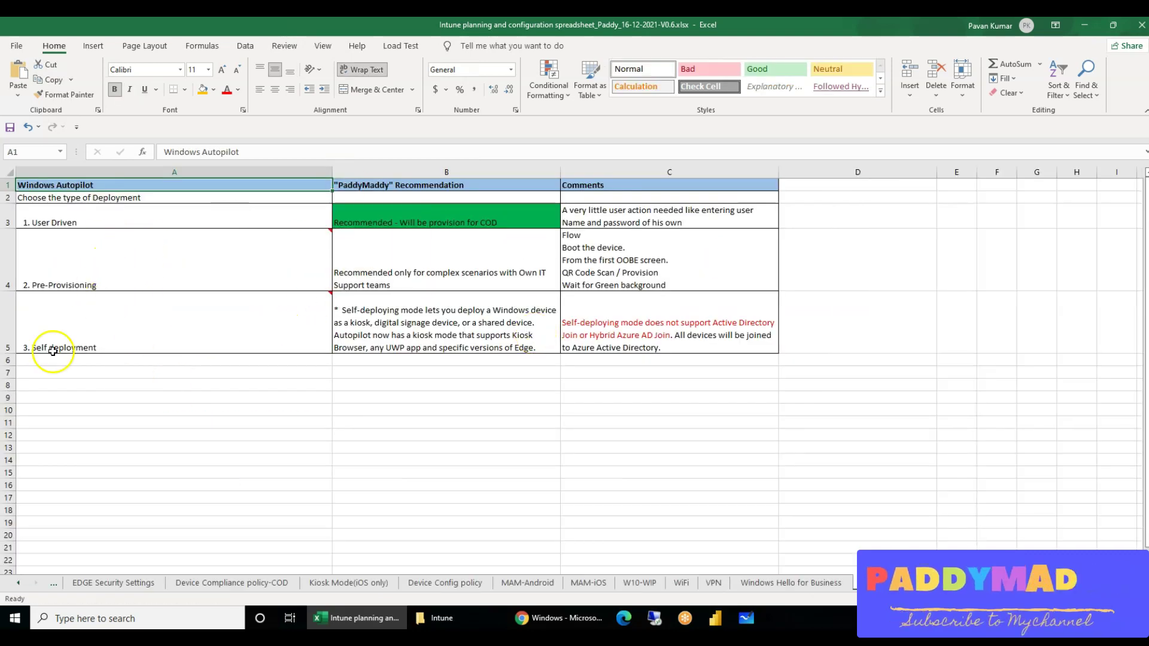
scroll(89, 367, "up", 2, "ctrl")
scroll(89, 364, "up", 2, "ctrl")
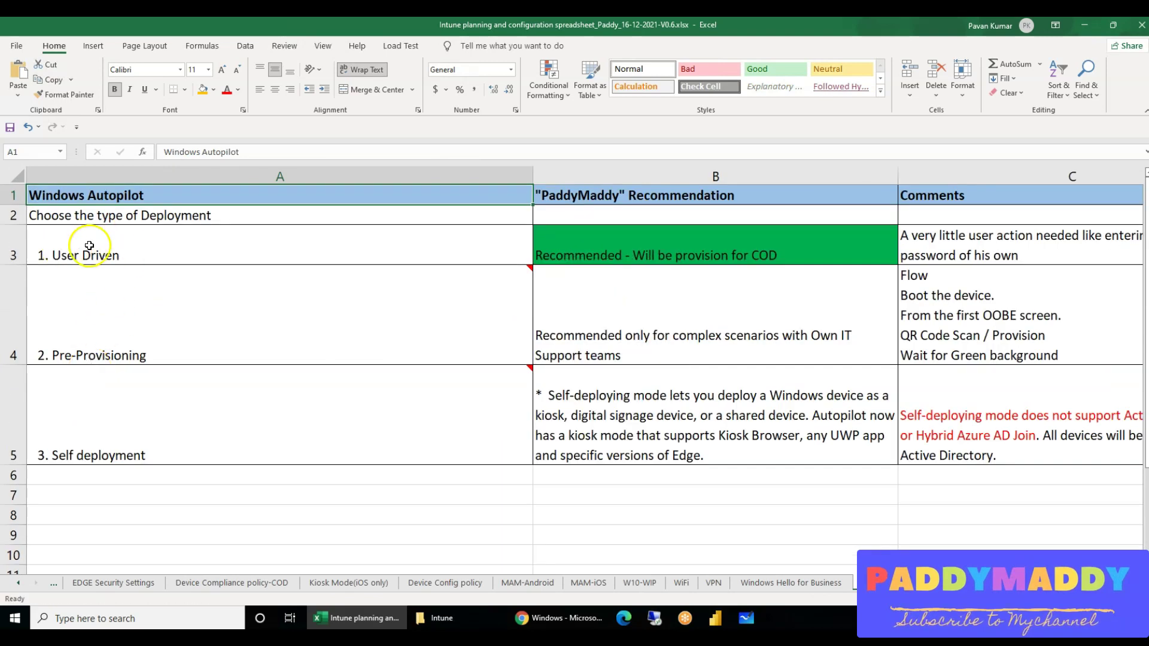
left_click(91, 245)
left_click(124, 353)
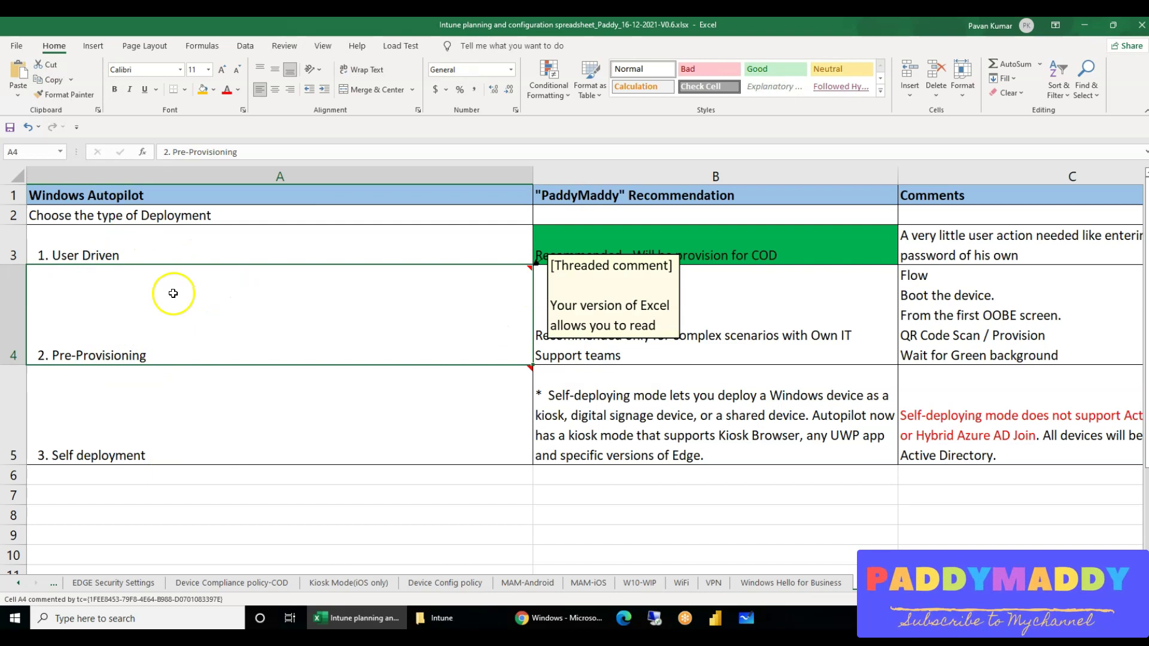
scroll(173, 294, "down", 1, "ctrl")
scroll(173, 293, "down", 1, "ctrl")
left_click(108, 224)
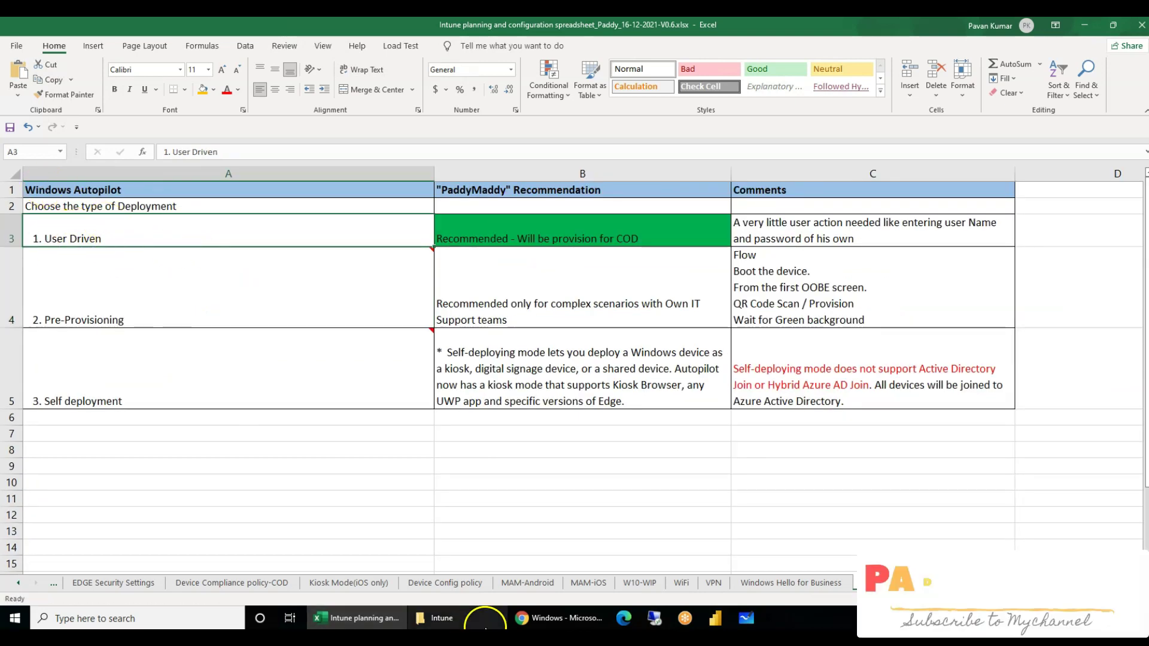
Switch to the browser, open portal.azure.com in a new tab and dismiss the welcome tour offer.
left_click(559, 618)
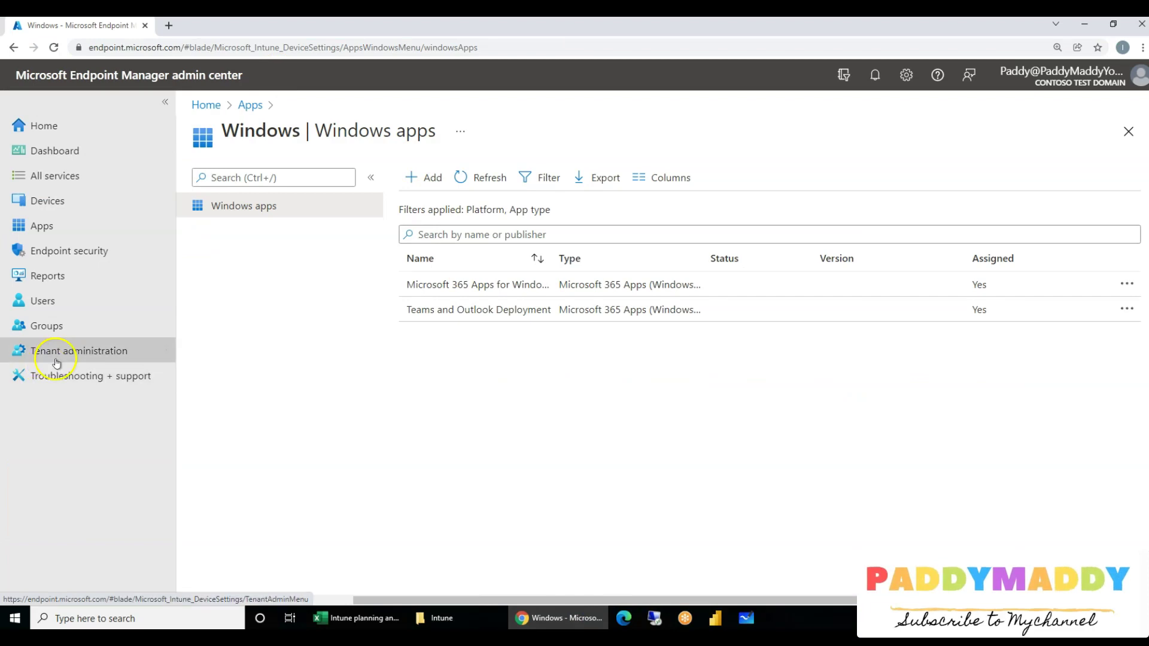
left_click(170, 24)
type("portal")
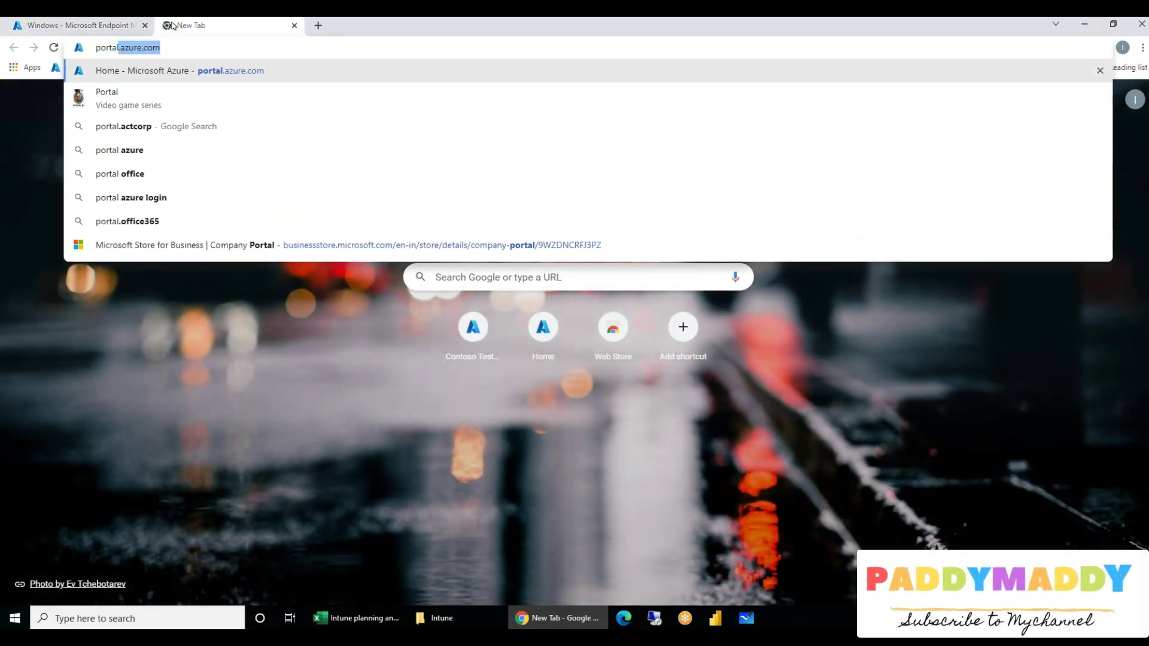
key("Return")
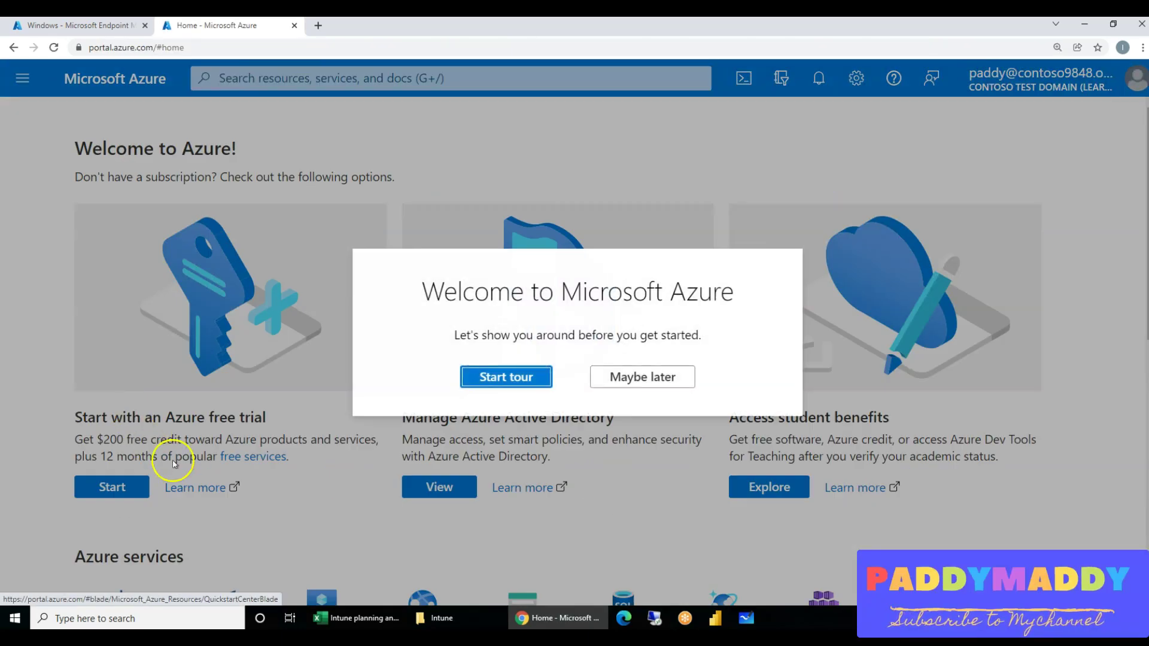
left_click(551, 450)
Open Azure Active Directory from the Azure portal's list of services.
scroll(551, 450, "down", 1)
scroll(303, 526, "down", 3)
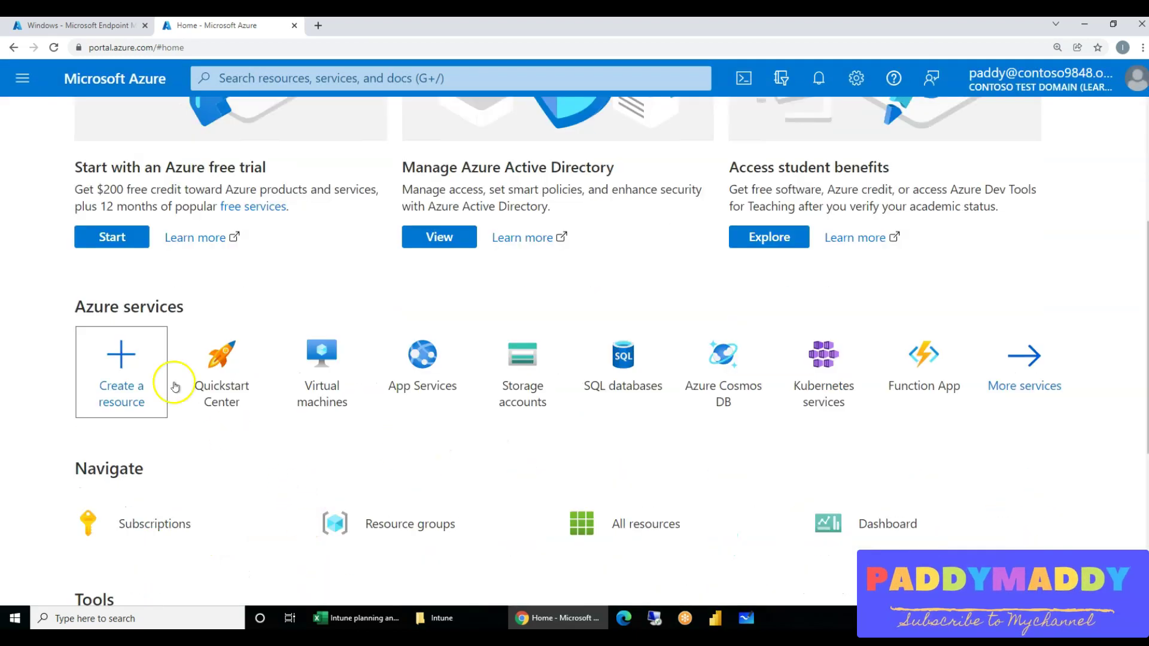
left_click(22, 78)
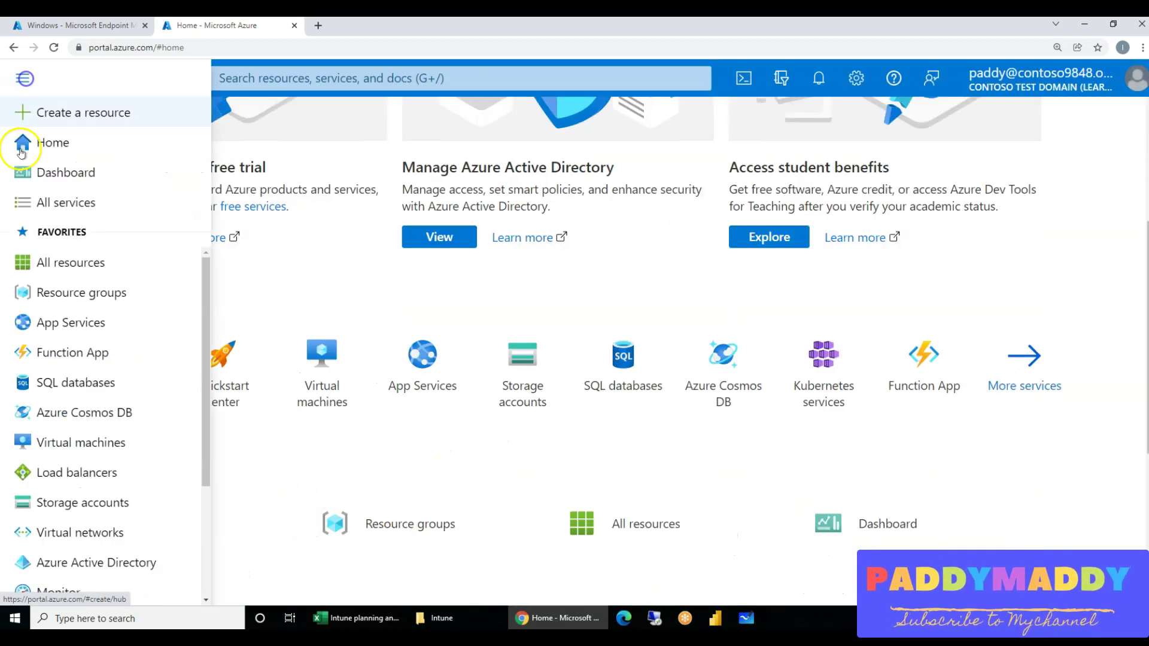
scroll(77, 478, "down", 1)
left_click(78, 495)
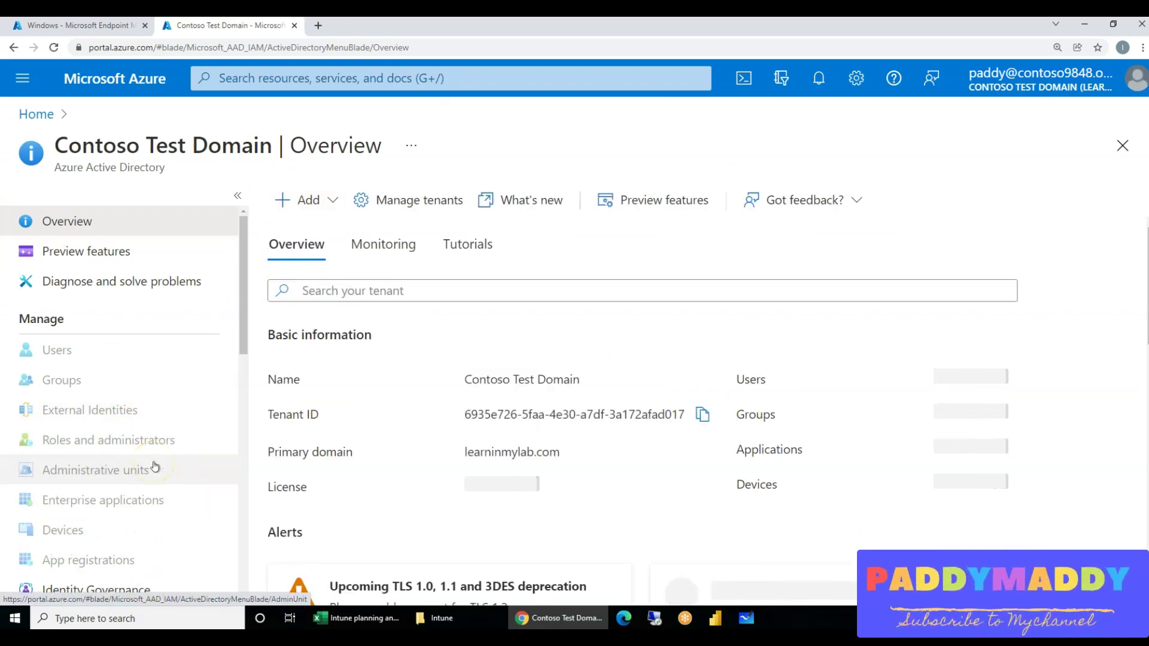
Open the tenant's Company branding page and start configuring the default branding.
scroll(154, 466, "down", 2)
scroll(154, 466, "down", 2)
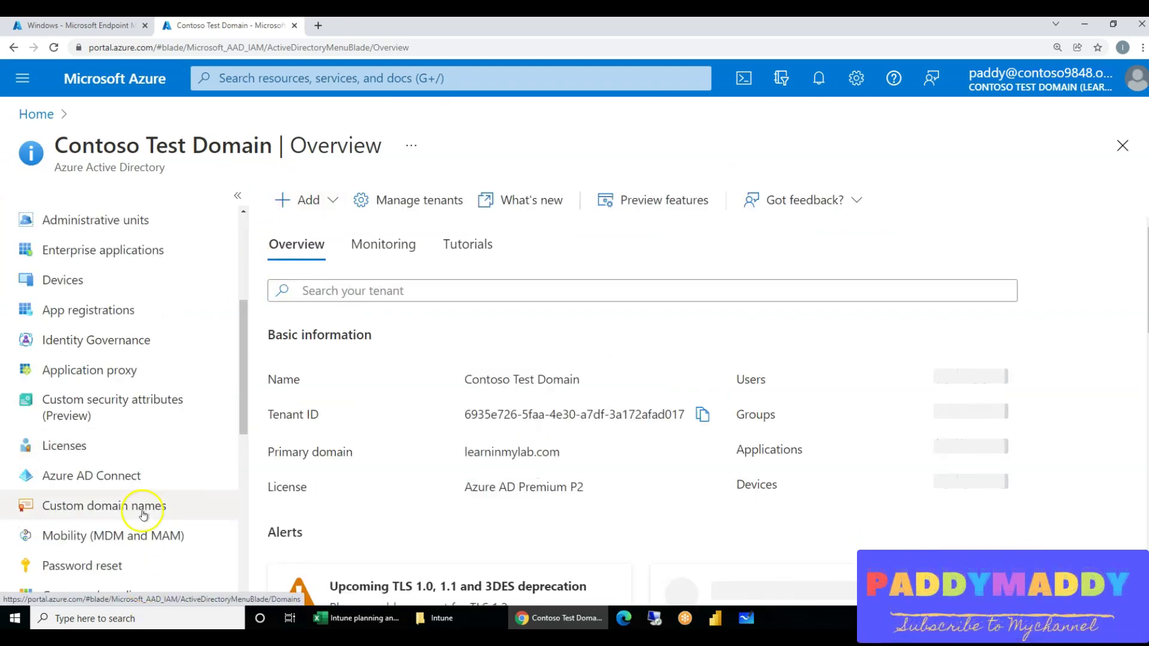
scroll(151, 474, "down", 2)
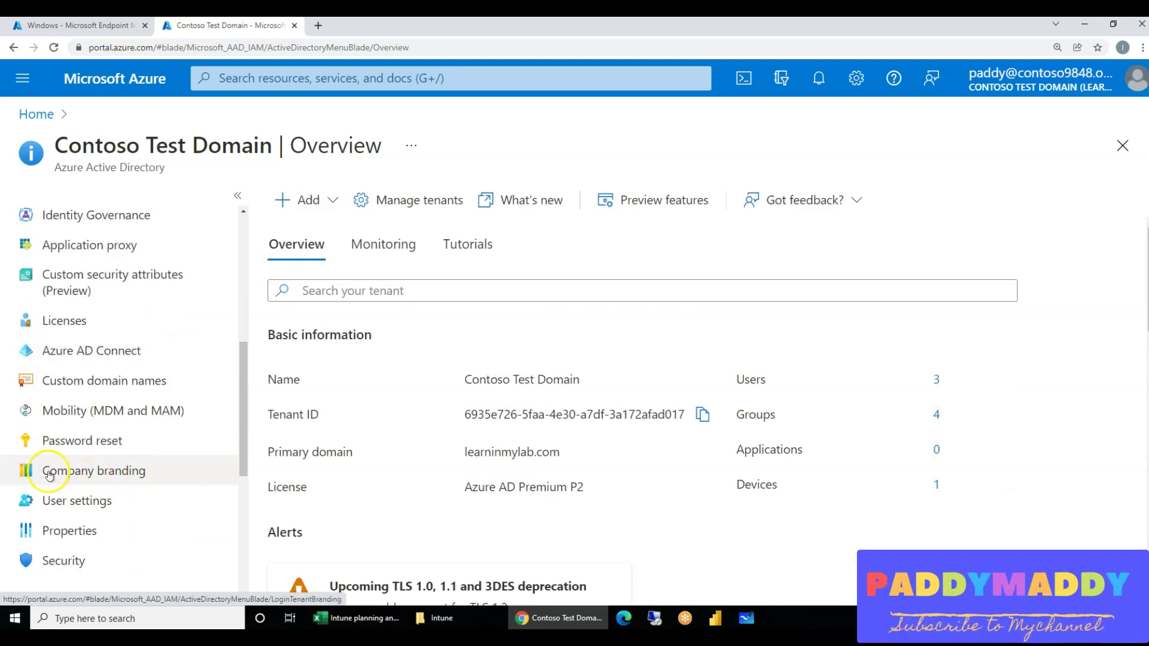
left_click(103, 475)
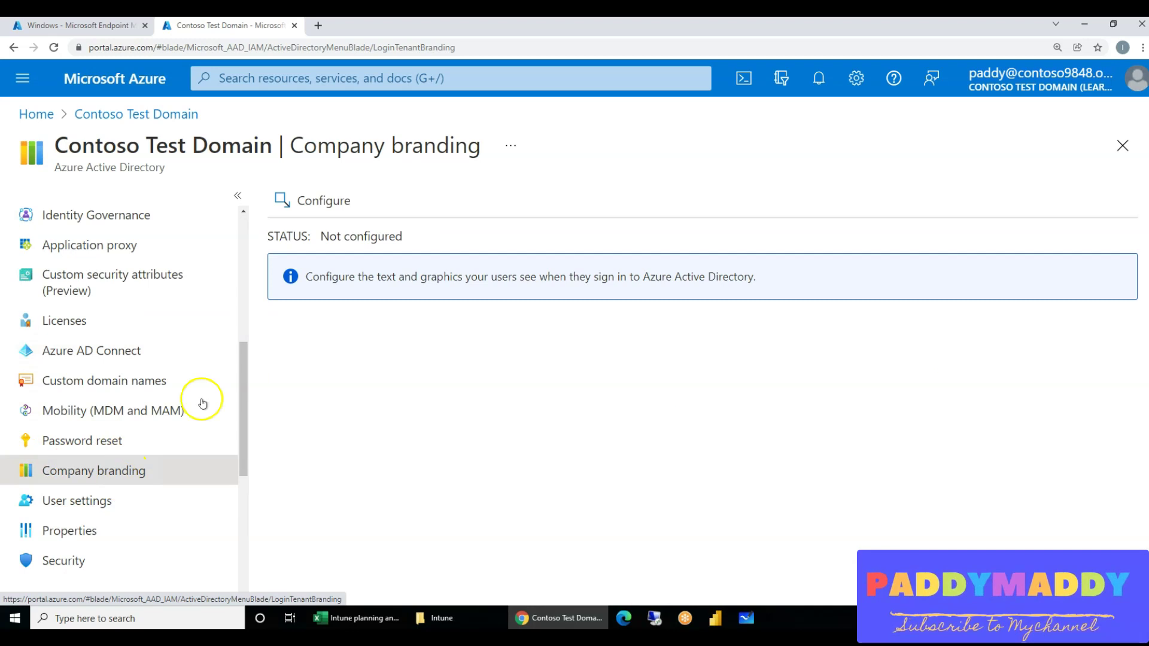
left_click(326, 200)
Examine the company branding form's background image, banner logo, sign-in text and advanced settings requirements.
scroll(539, 383, "down", 2)
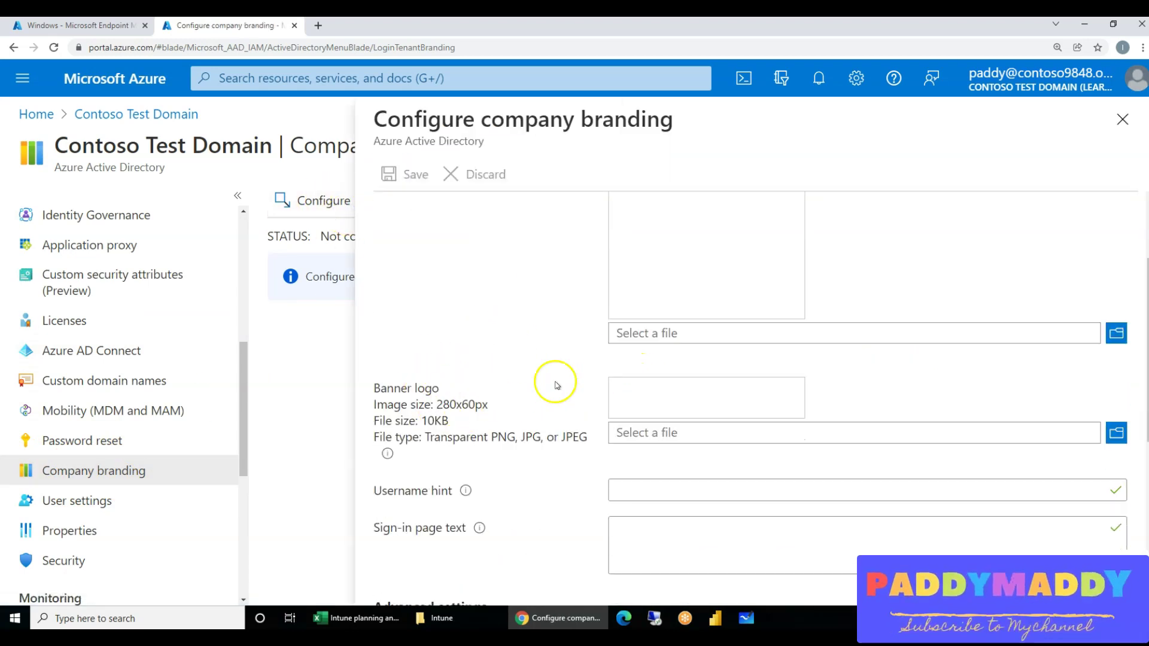
scroll(478, 359, "up", 2)
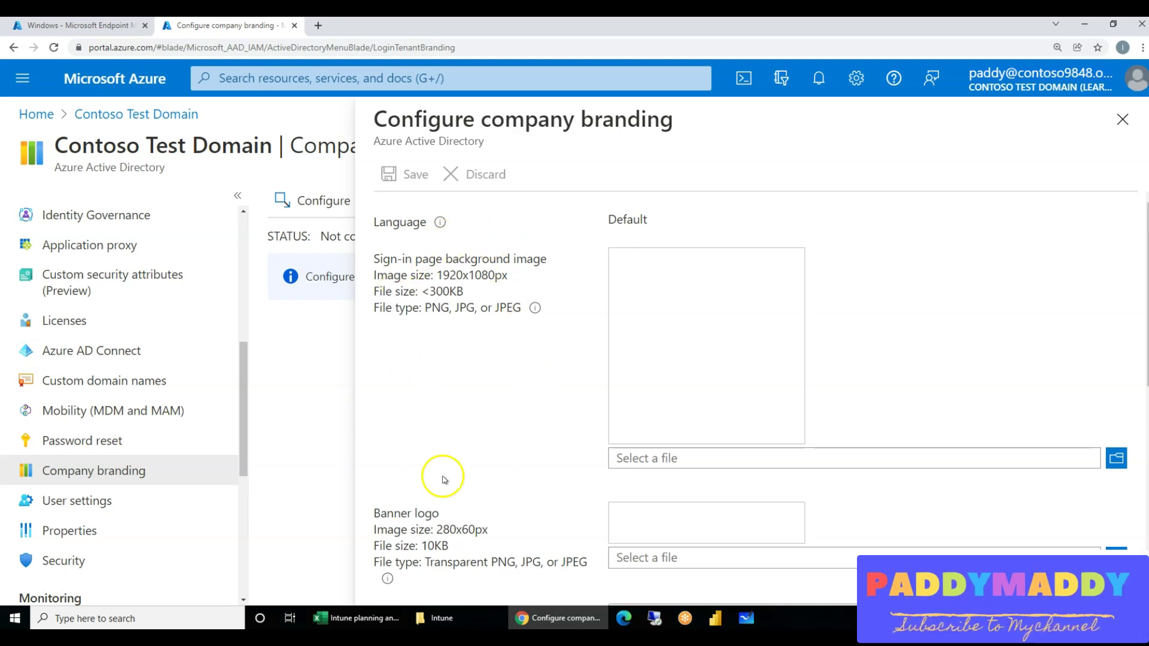
scroll(443, 480, "down", 10)
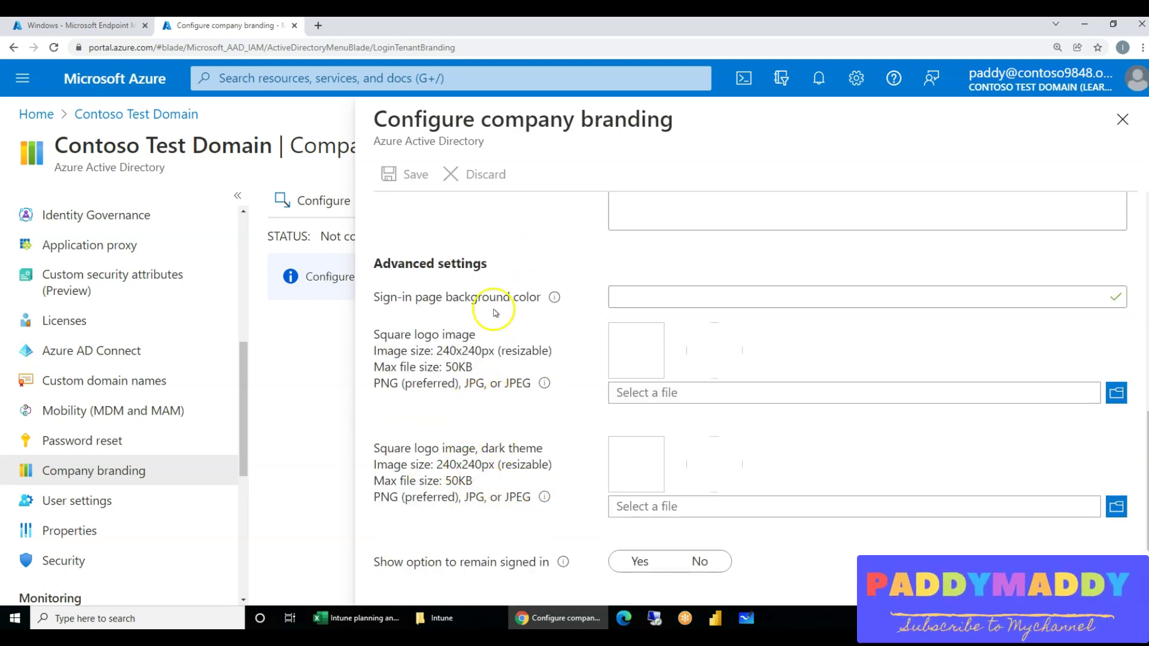
Upload rsz_square_logo_.jpg from C:\Intune\Logos as both the dark theme square logo and the regular square logo.
left_click(1116, 508)
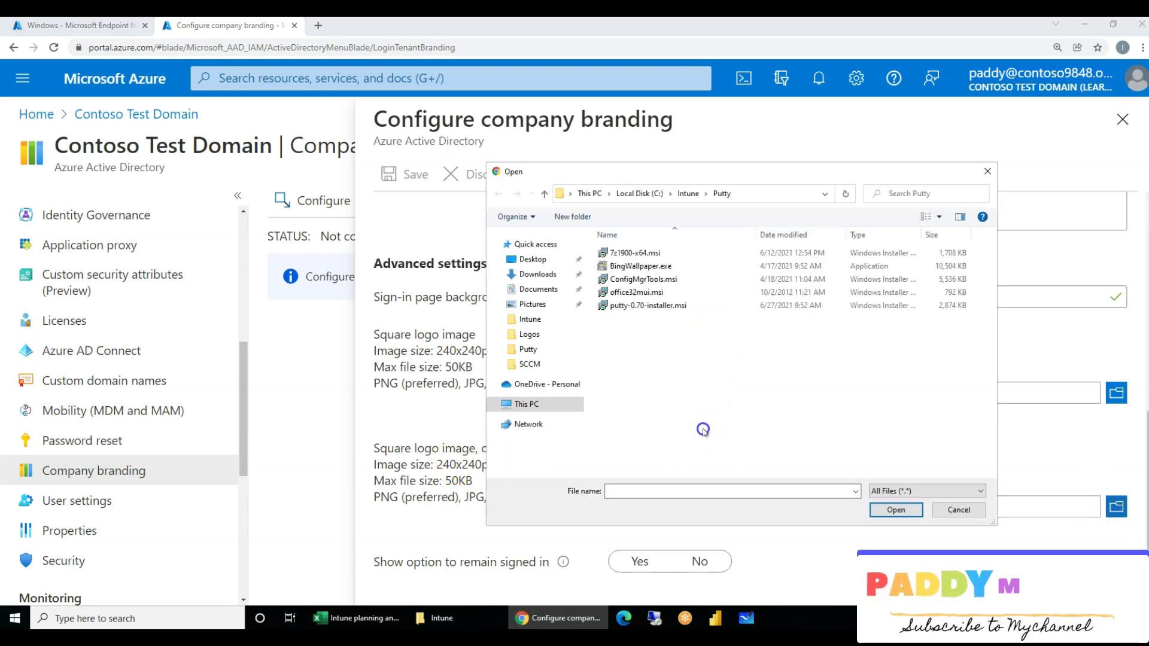
left_click(688, 193)
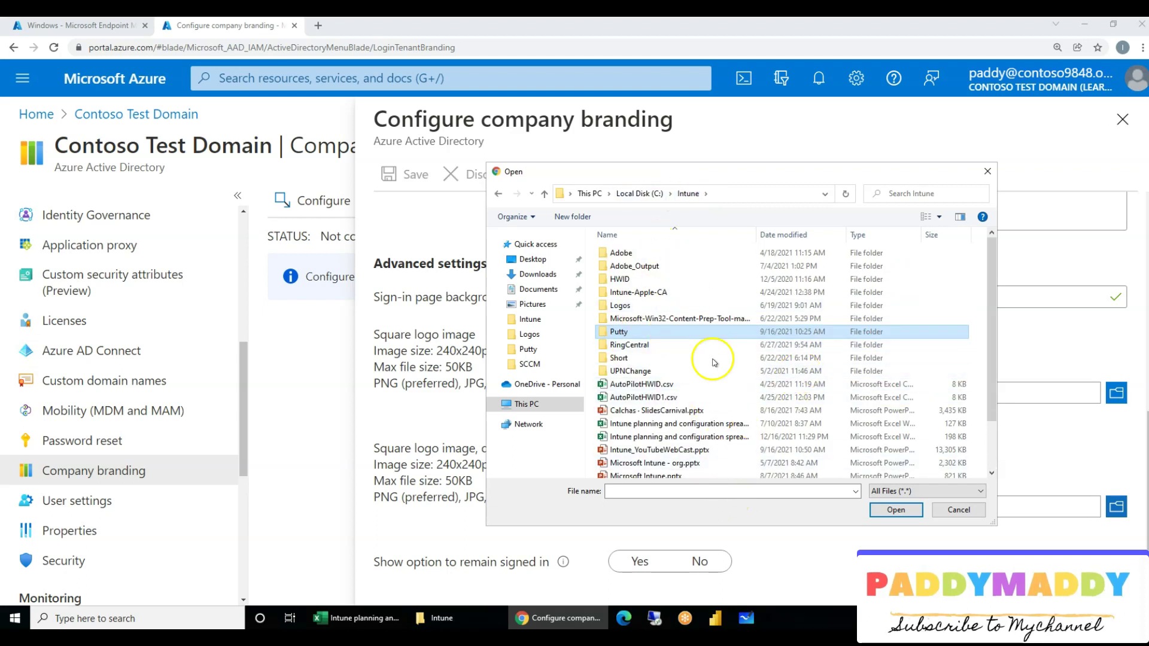
double_click(620, 305)
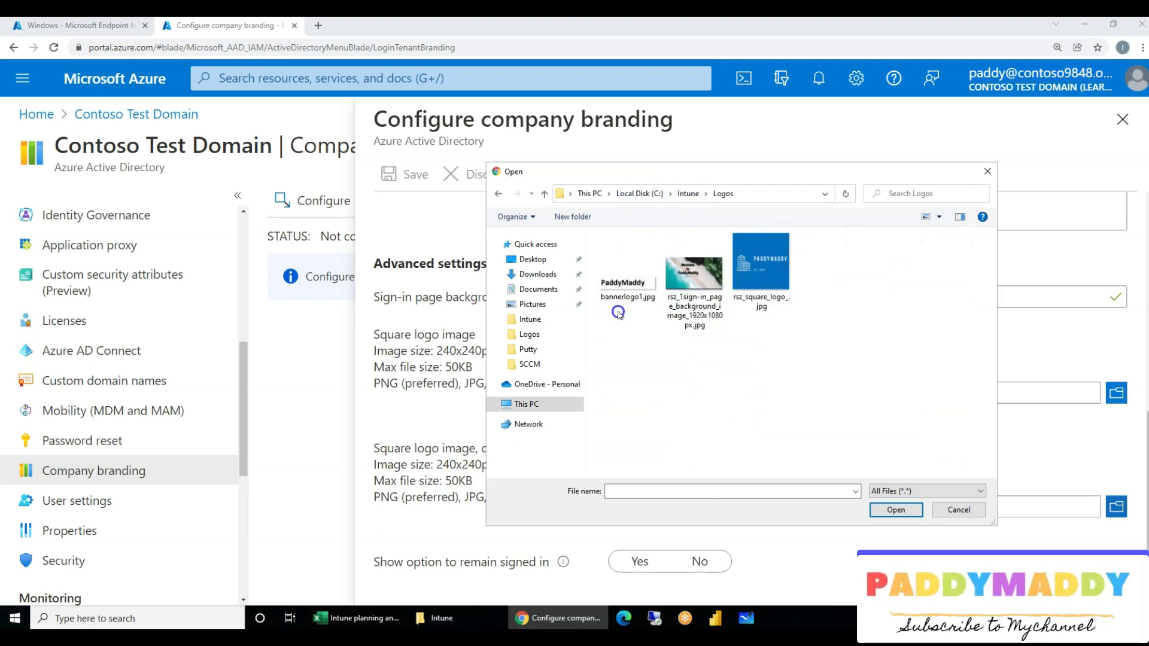
double_click(783, 305)
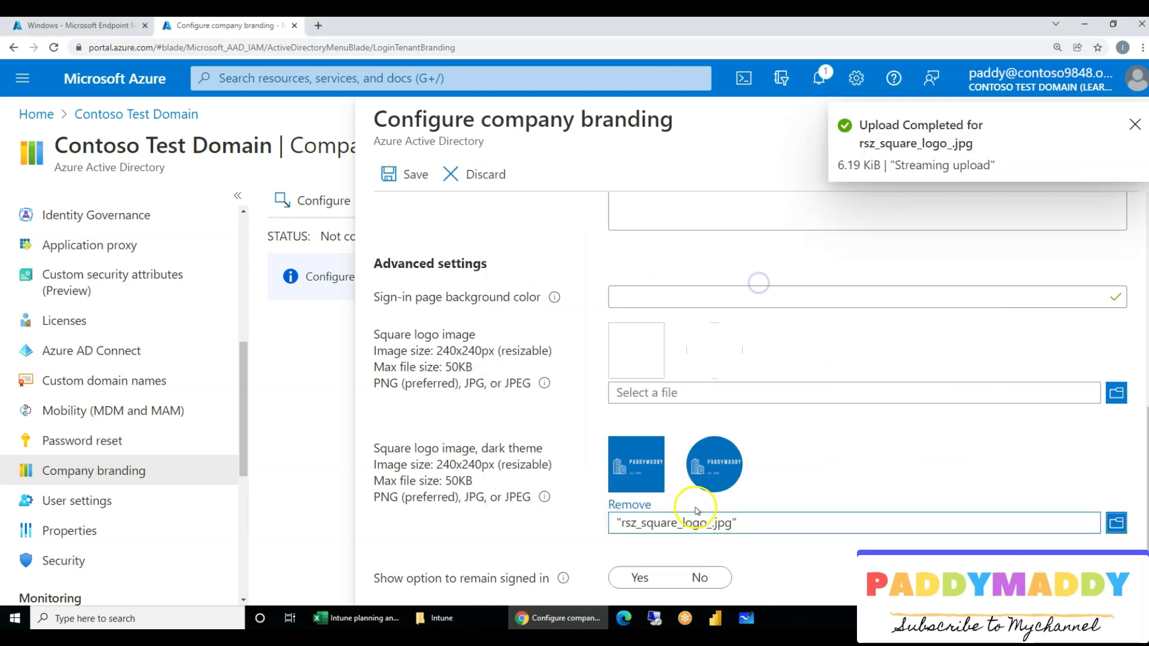
left_click(1116, 392)
double_click(772, 280)
scroll(833, 421, "down", 1)
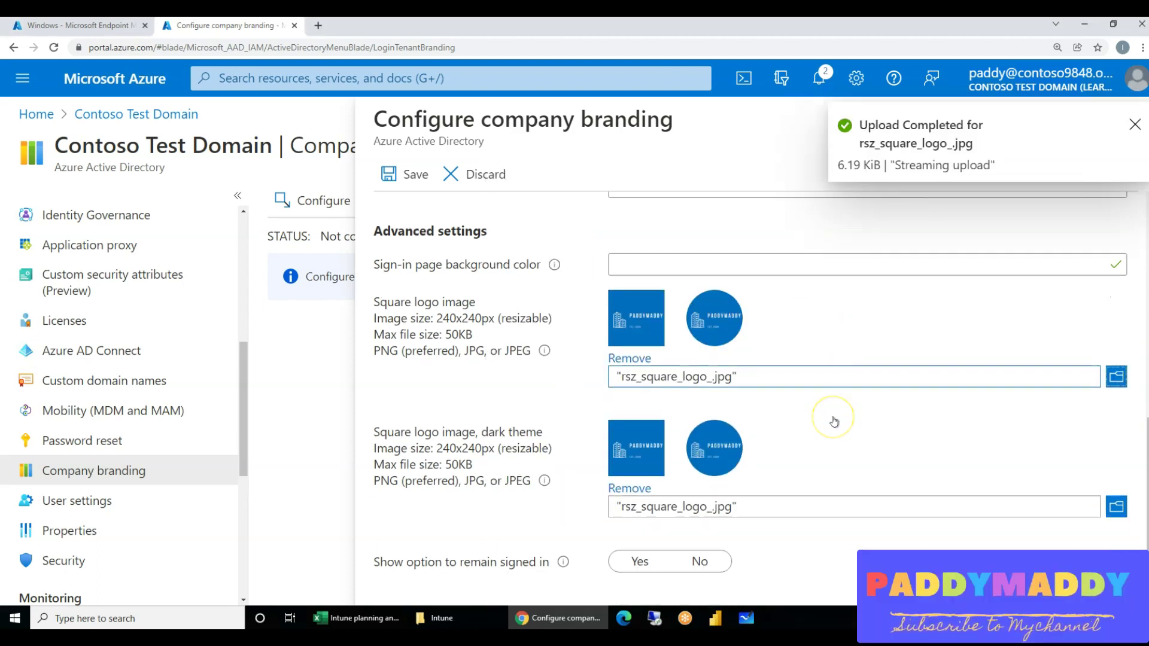
Upload rsz_1sign-in_page_background_image_1920x1080px.jpg as the sign-in page background image.
scroll(834, 422, "up", 4)
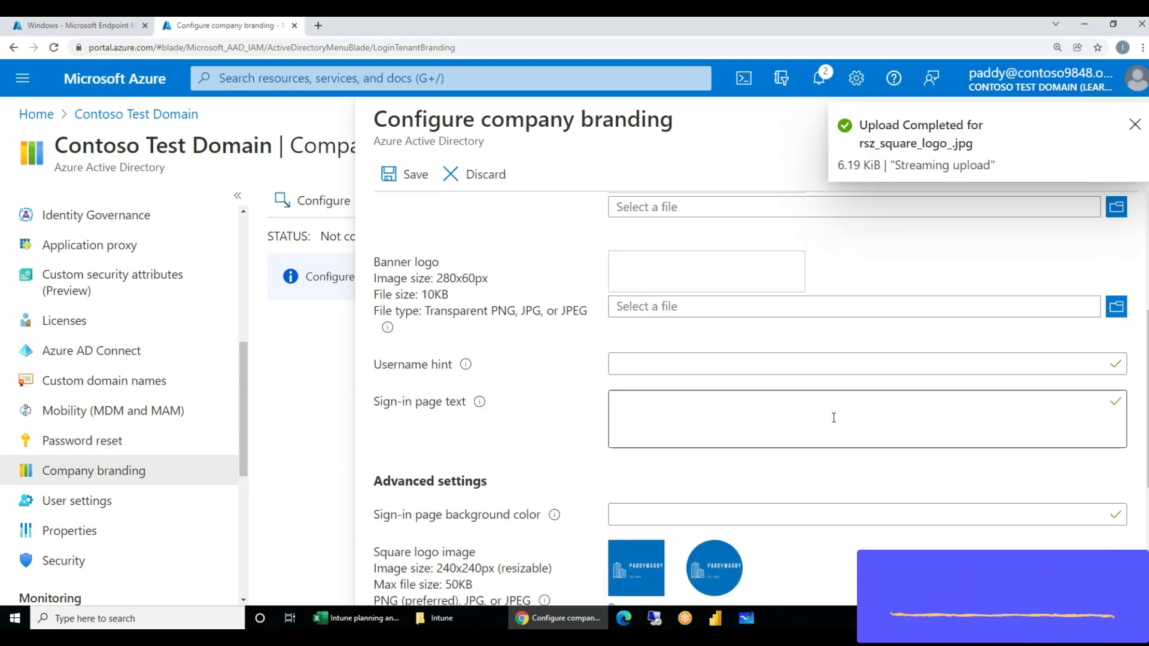
scroll(609, 393, "up", 3)
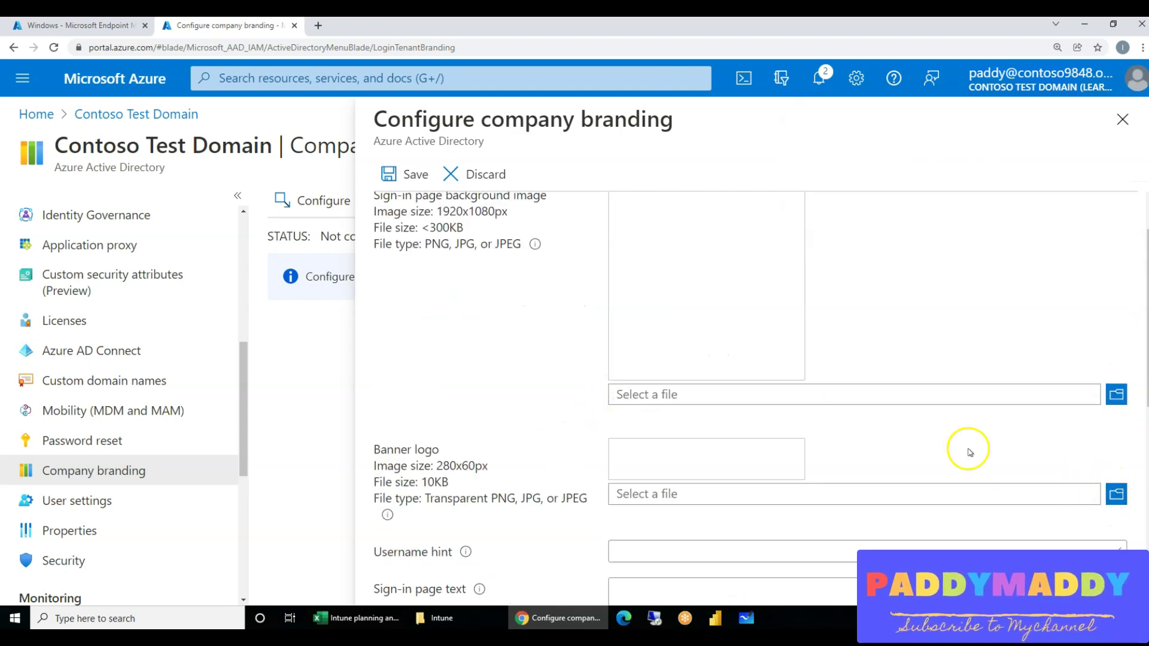
scroll(508, 473, "up", 1)
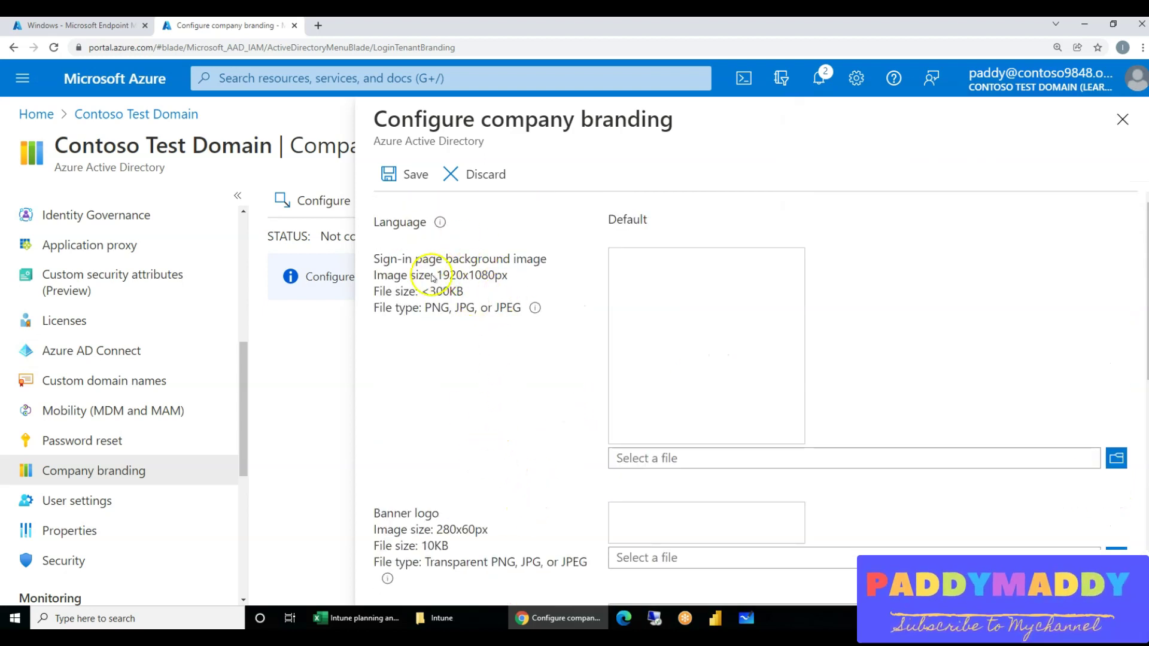
scroll(809, 438, "down", 1)
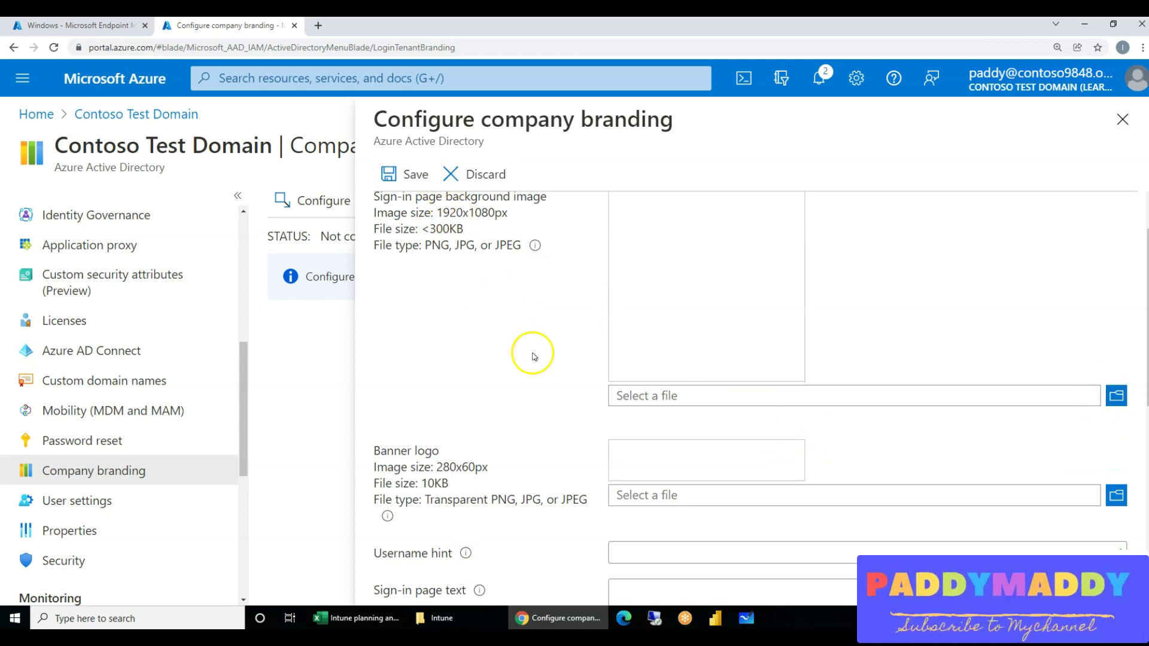
scroll(910, 395, "up", 1)
left_click(1104, 458)
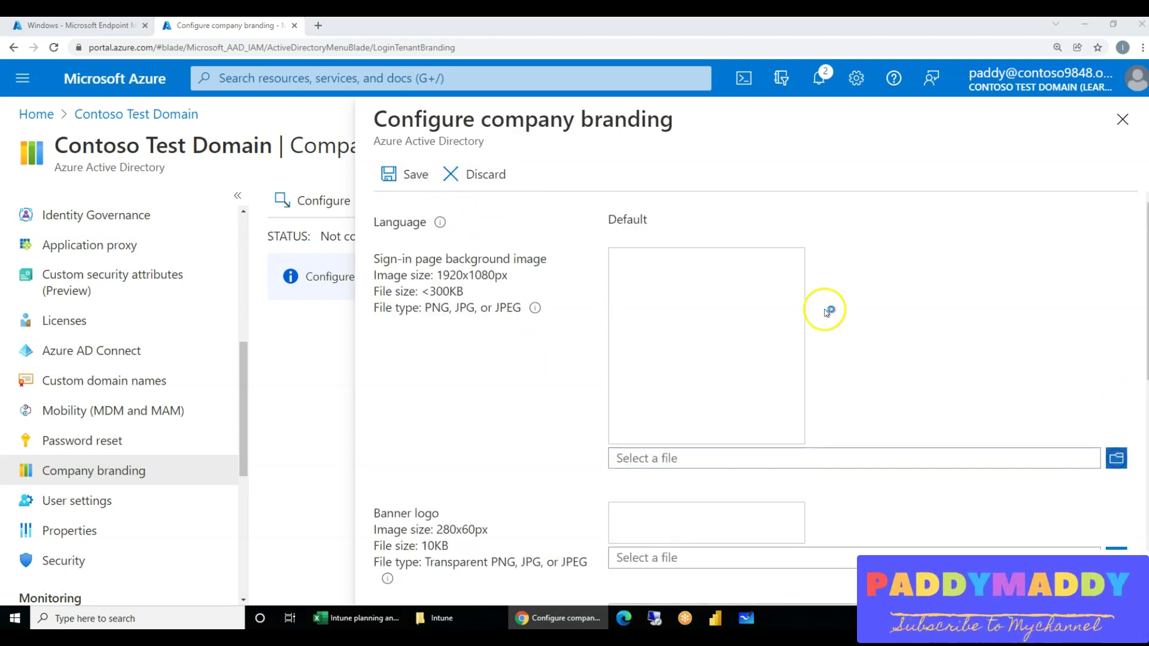
left_click(698, 318)
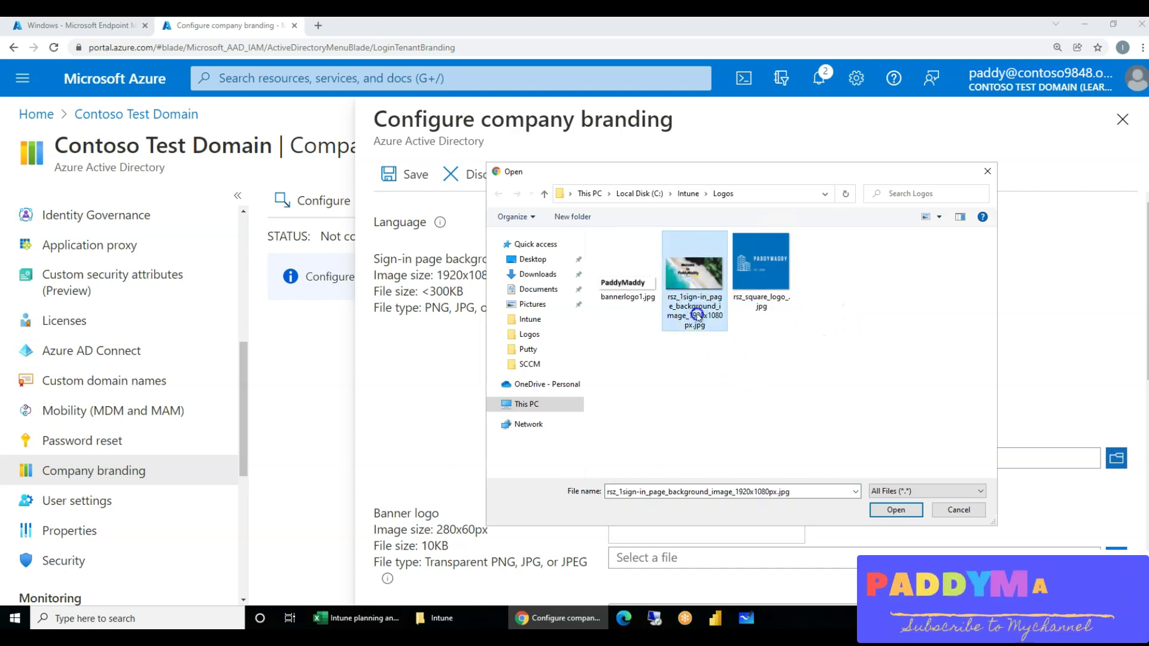
double_click(698, 315)
Upload bannerlogo1.jpg as the banner logo and save the company branding.
left_click(1109, 572)
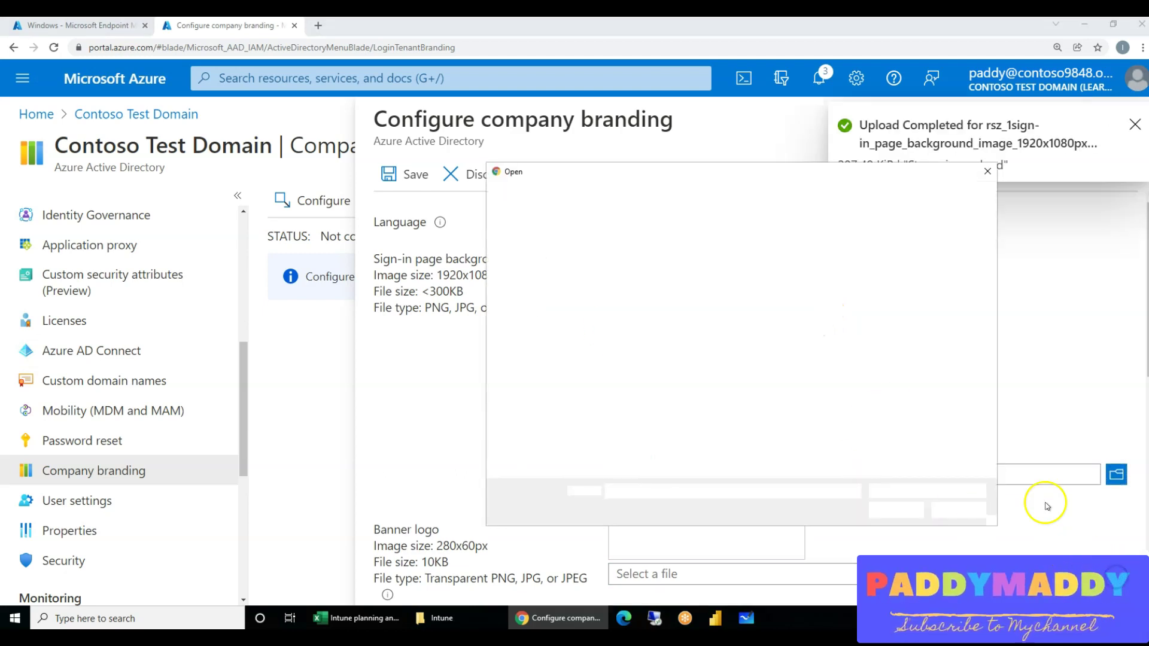
double_click(635, 296)
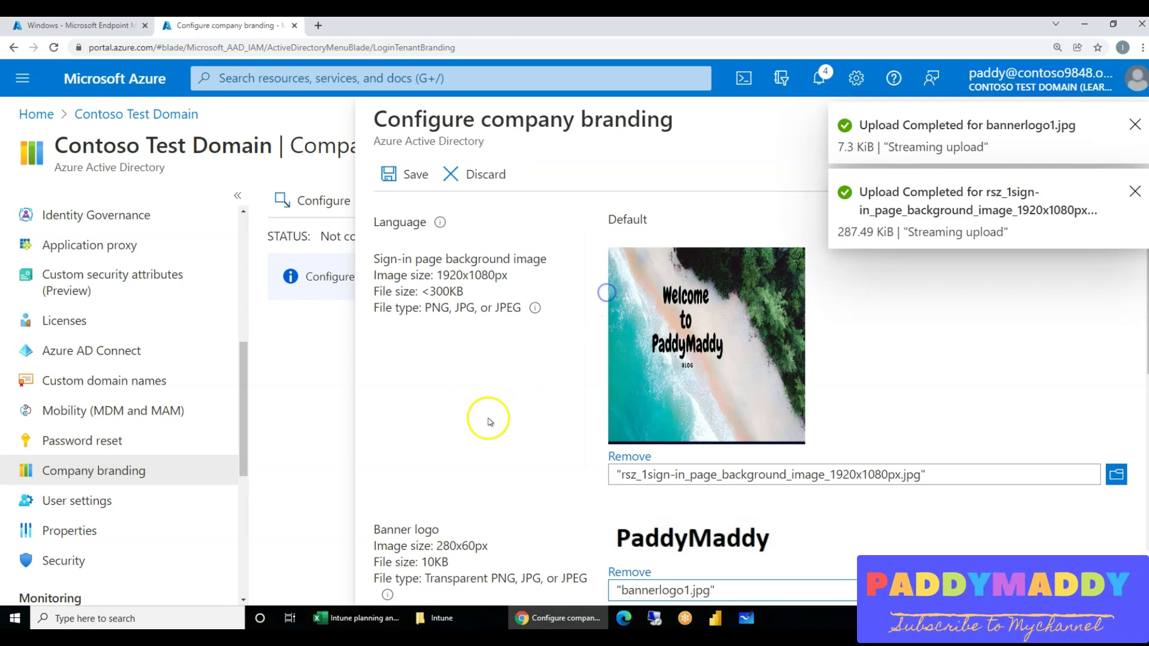
scroll(467, 416, "down", 1)
scroll(504, 466, "down", 8)
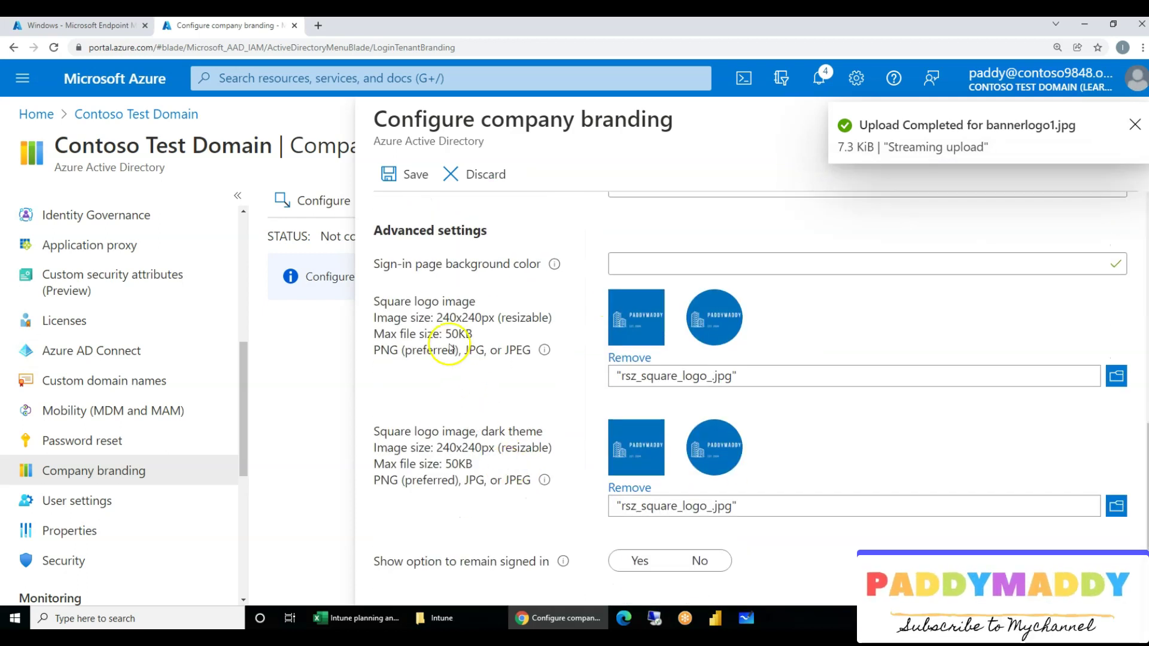
left_click(389, 174)
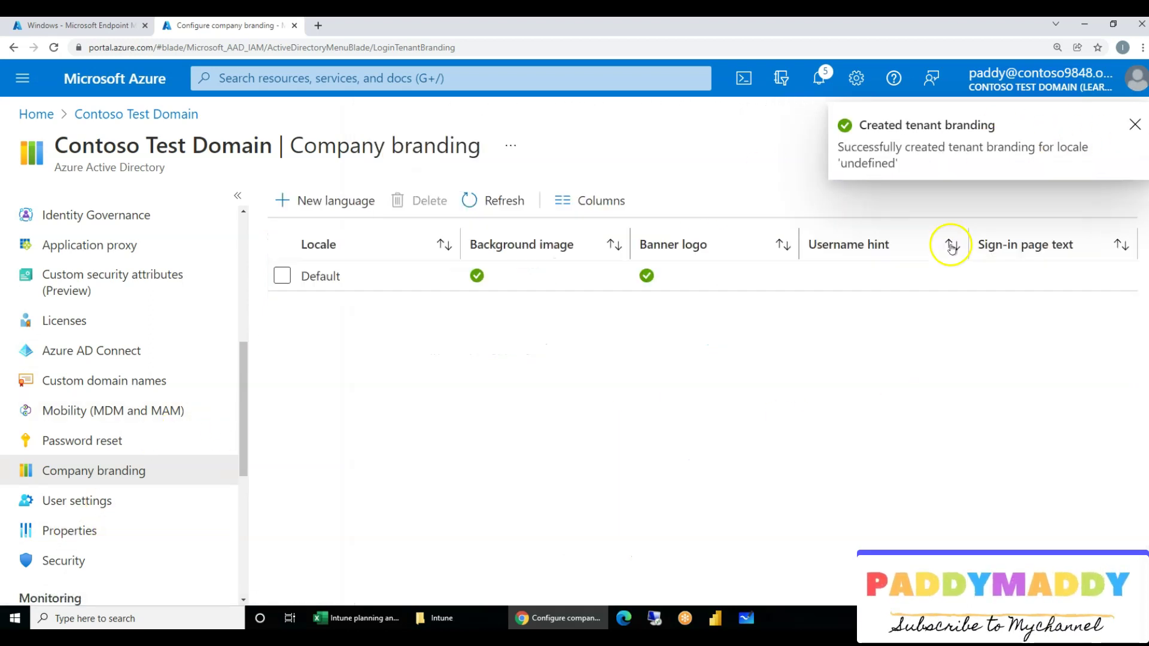
Rename the tenant to "Learn in My LAB Domain" in the Azure AD tenant properties and save.
left_click(84, 529)
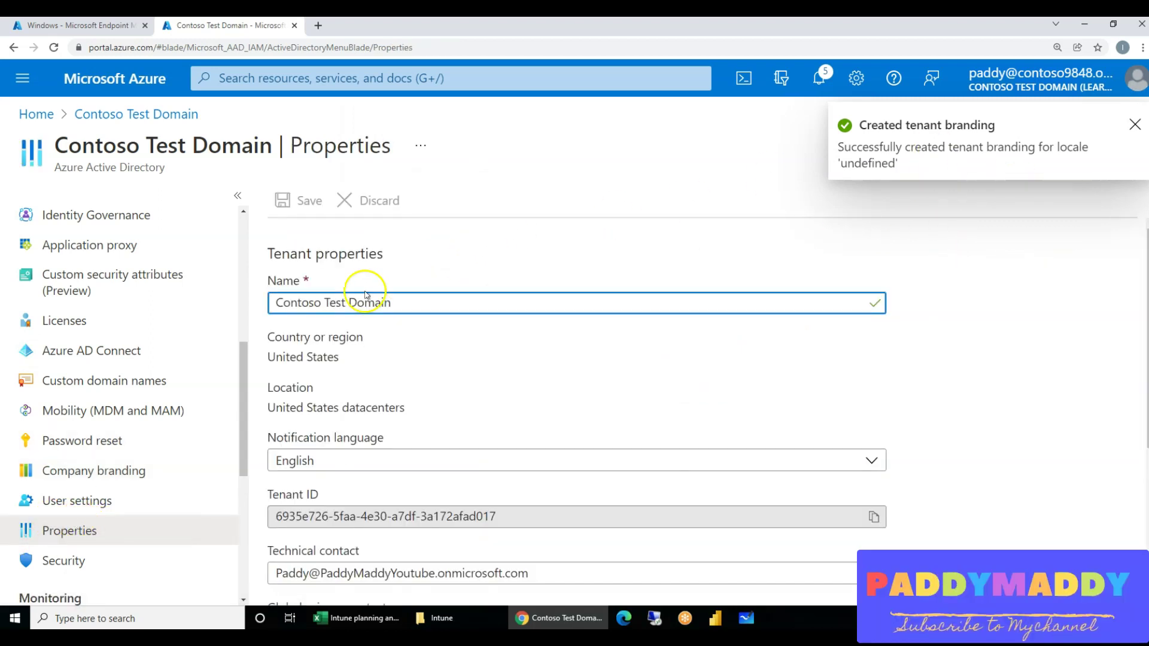
left_click_drag(418, 305, 246, 290)
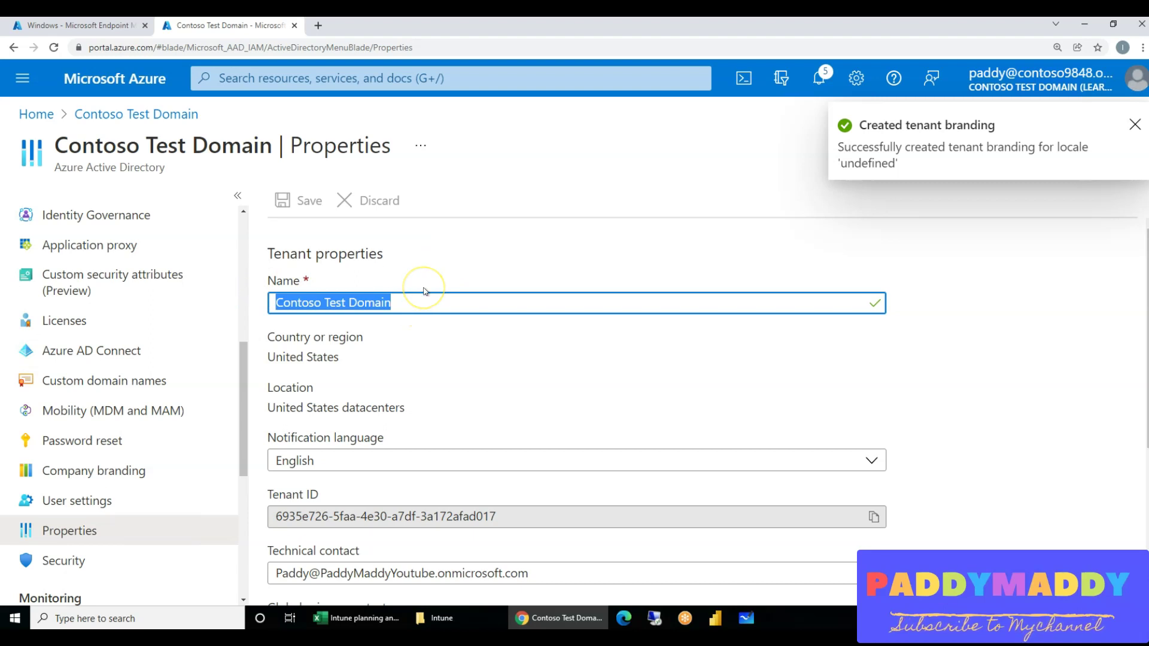
key("BackSpace")
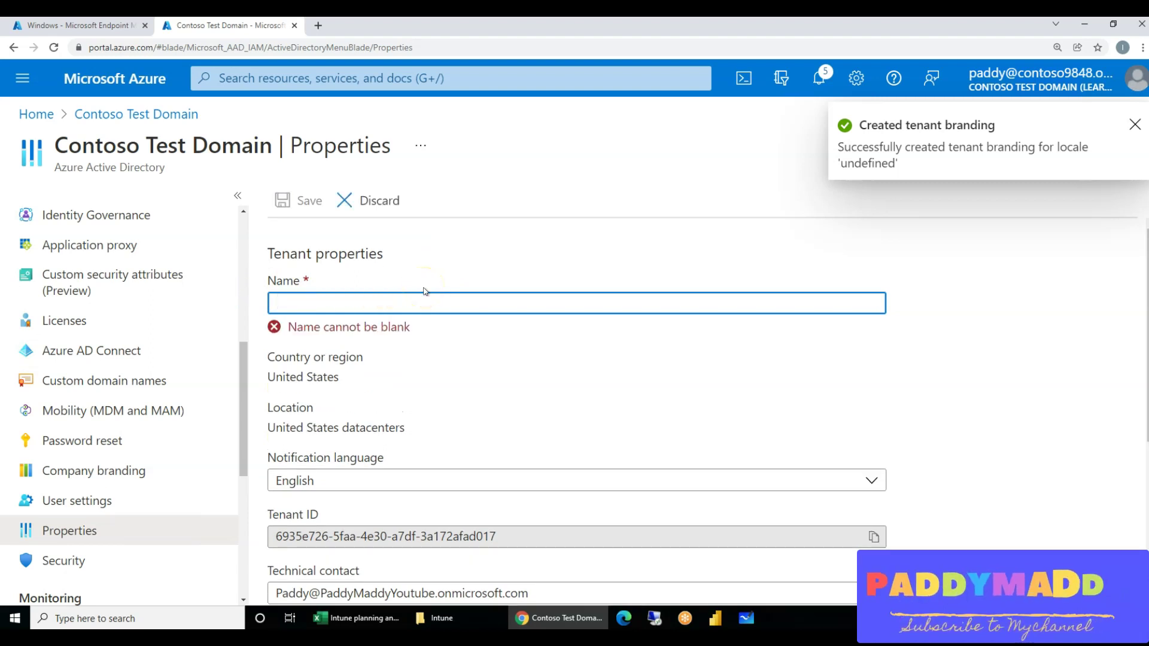
type("learn in My LAB Domain")
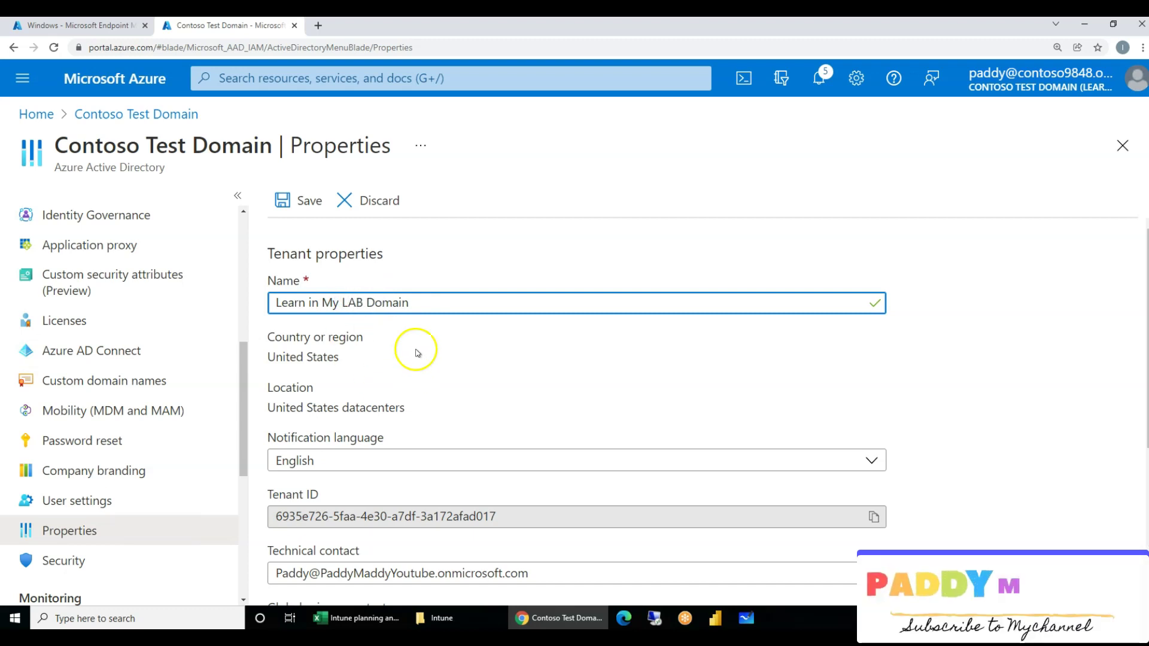
left_click(284, 203)
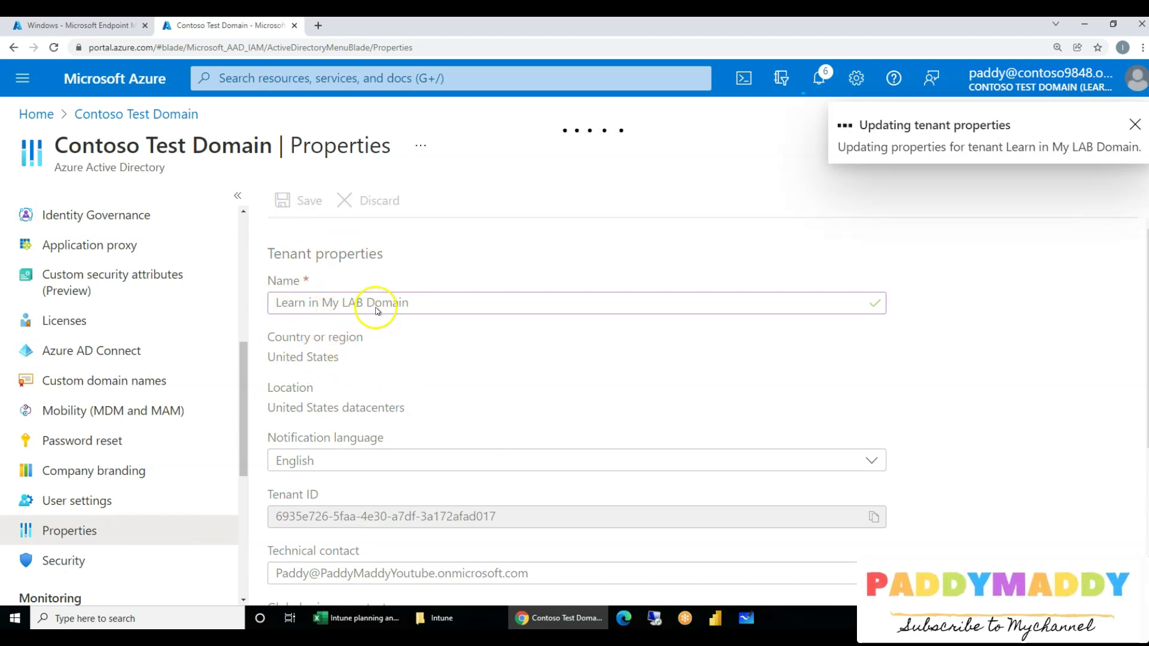
Switch to Microsoft Endpoint Manager and open Windows enrollment for Windows devices at the Windows Autopilot Deployment Program section.
left_click(96, 27)
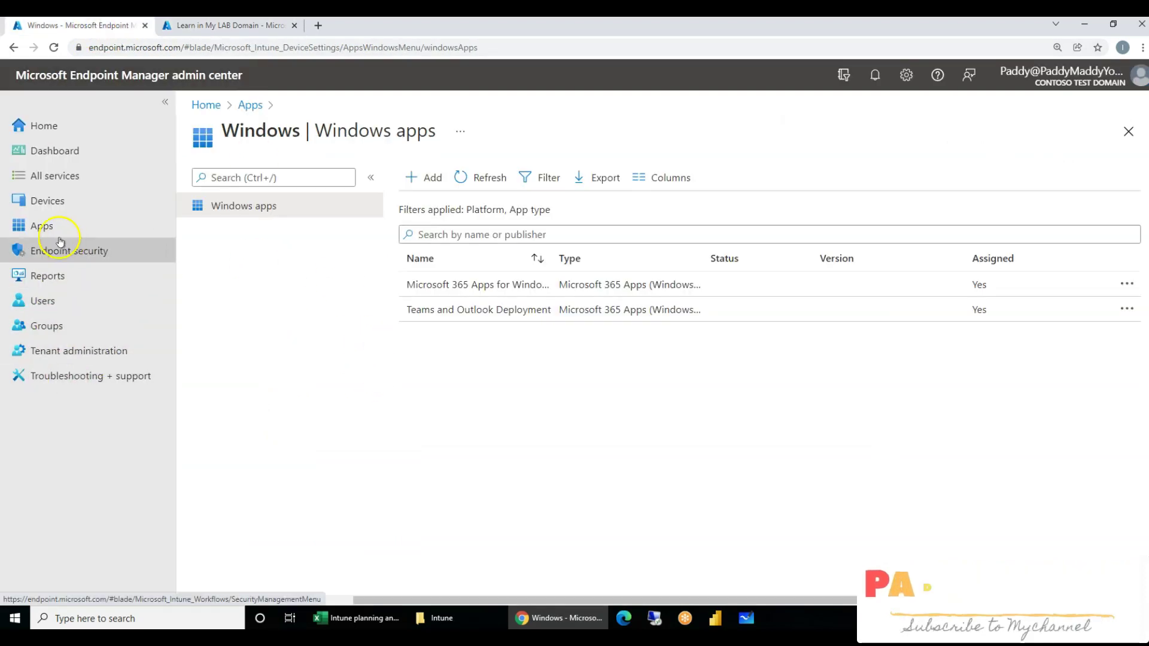
left_click(84, 212)
left_click(243, 320)
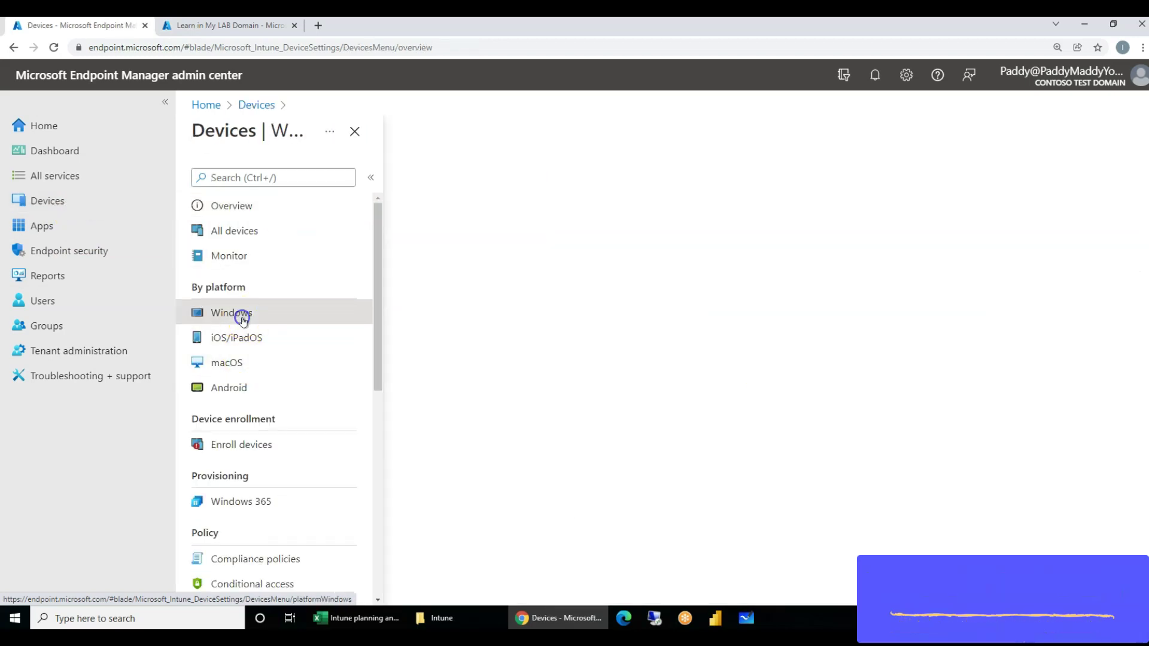
left_click(259, 233)
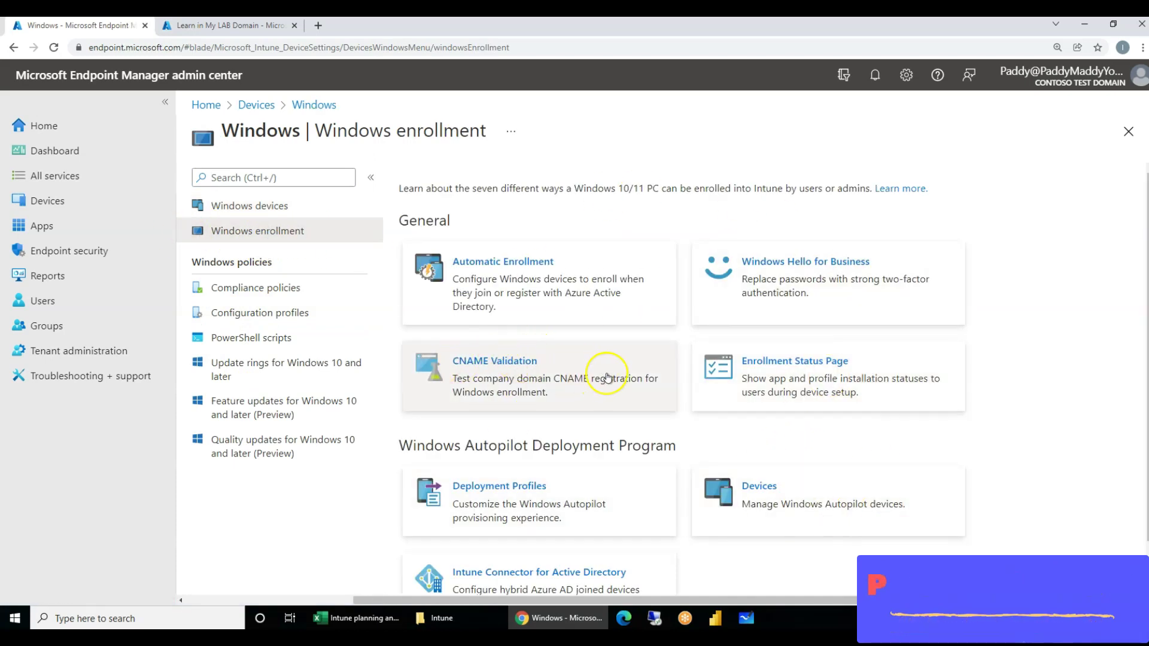
scroll(604, 378, "down", 1)
left_click_drag(412, 394, 704, 390)
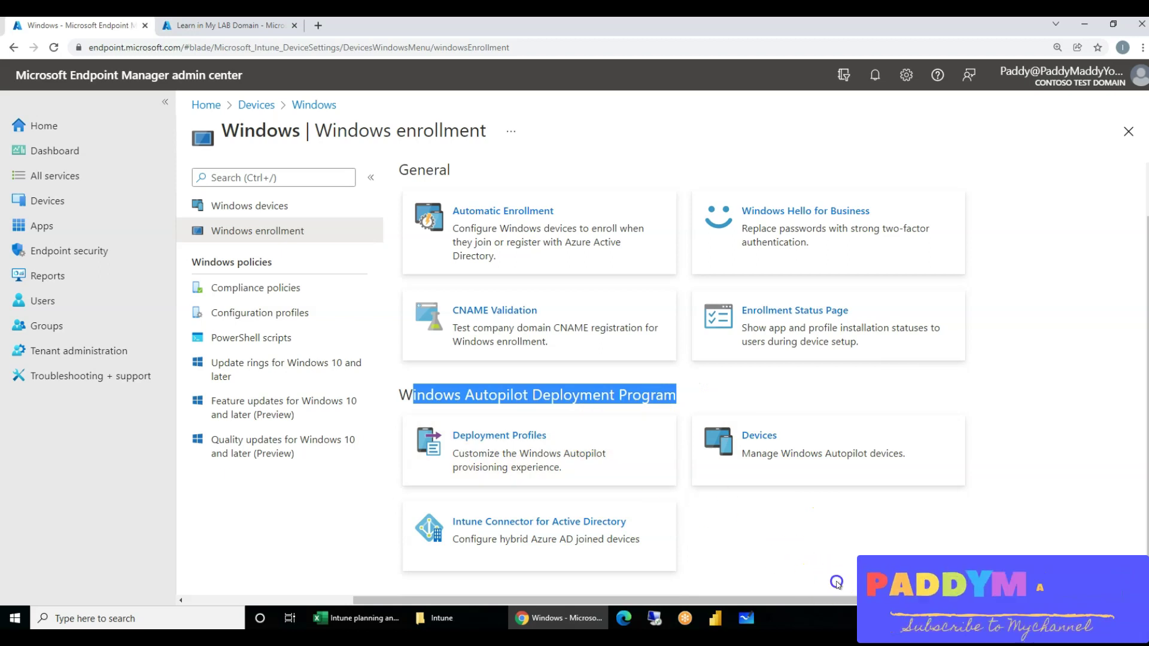
left_click(599, 494)
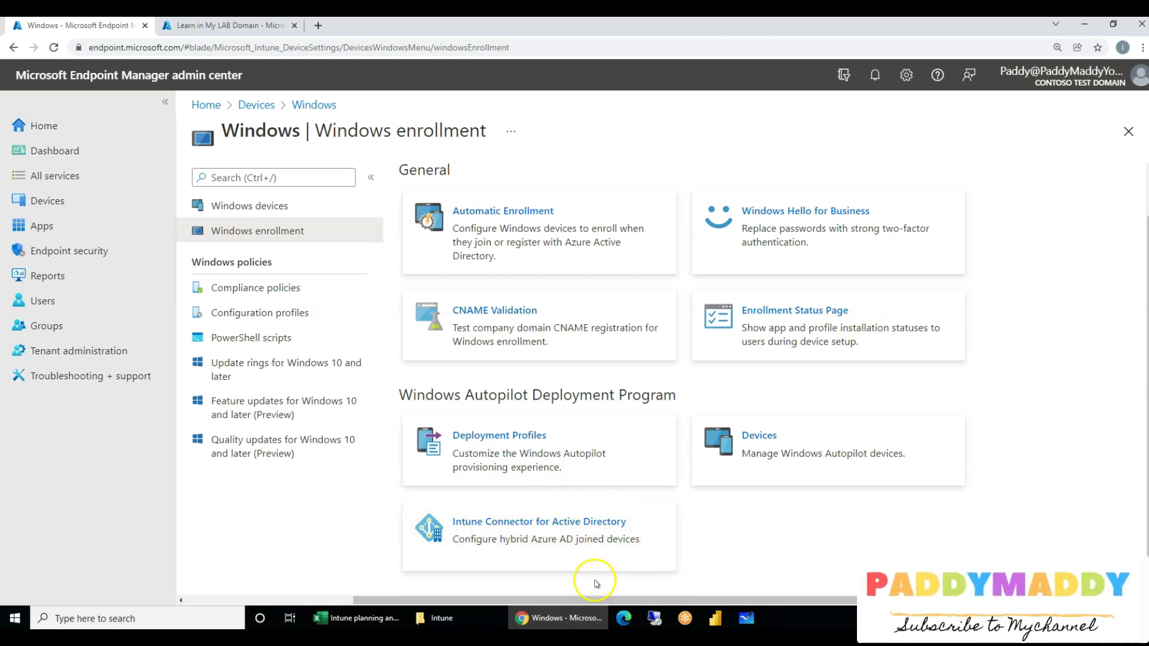
Start a Windows PC Autopilot deployment profile named "User Driven Deployment" and continue to its out-of-box experience settings.
left_click(514, 448)
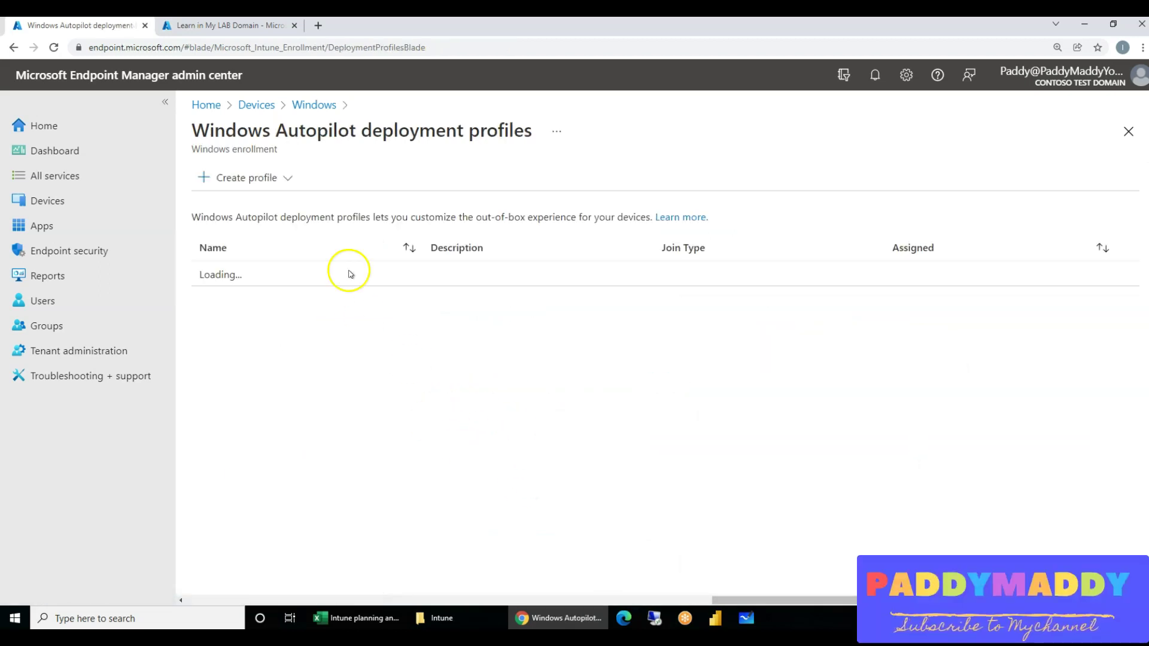
left_click(287, 178)
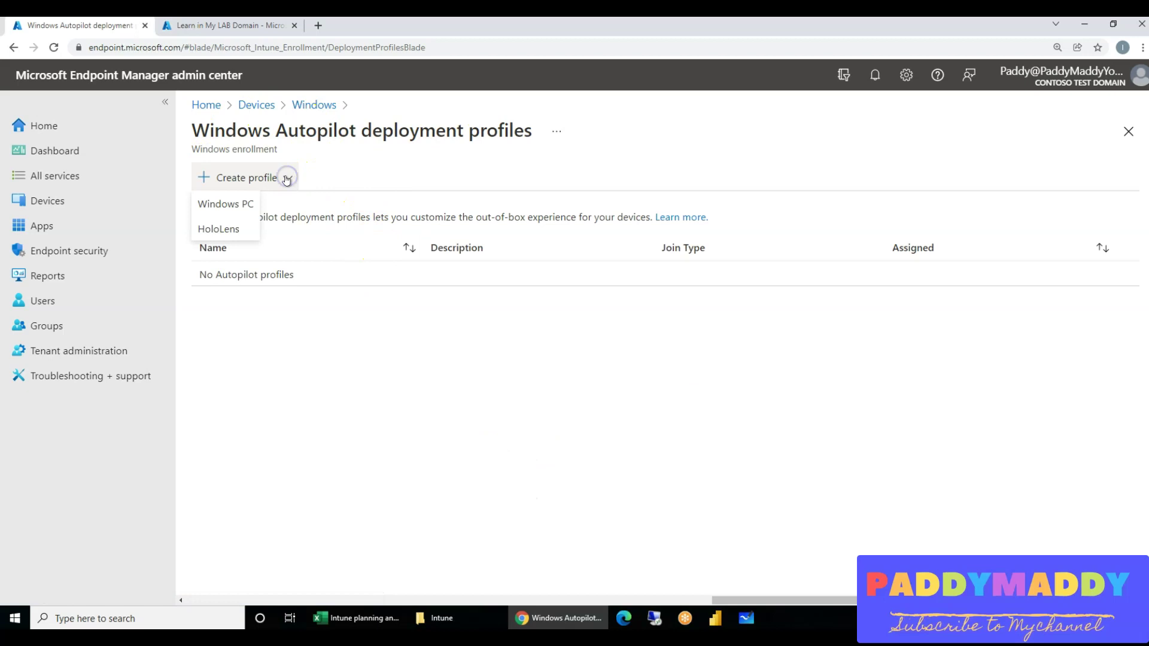
left_click(240, 205)
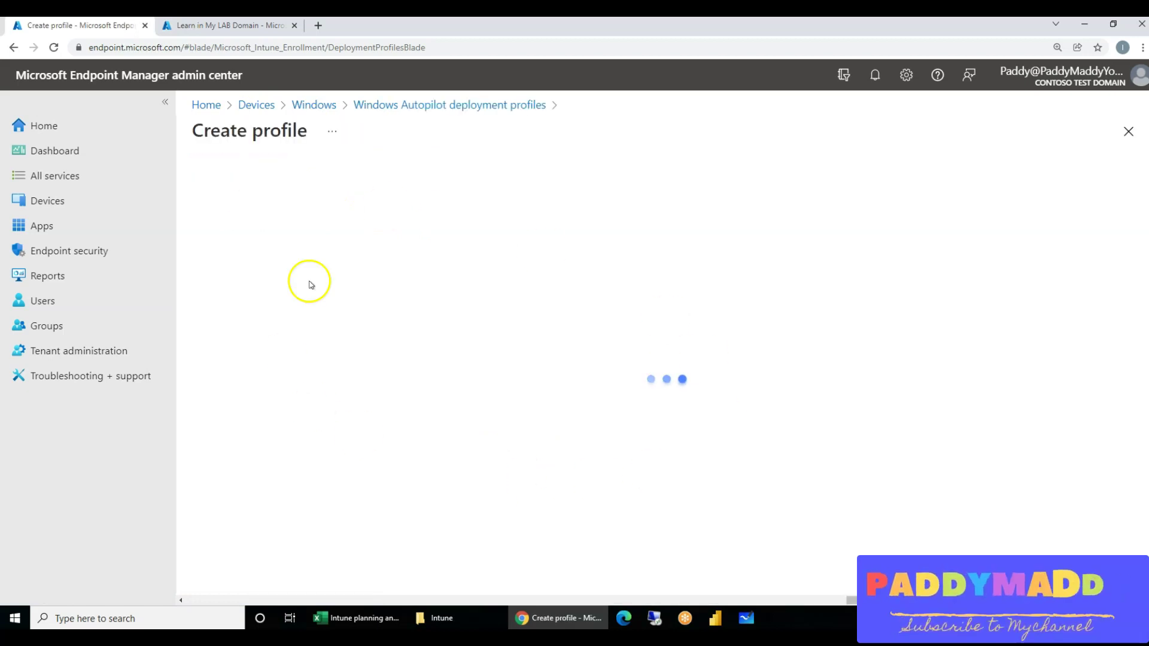
left_click(409, 231)
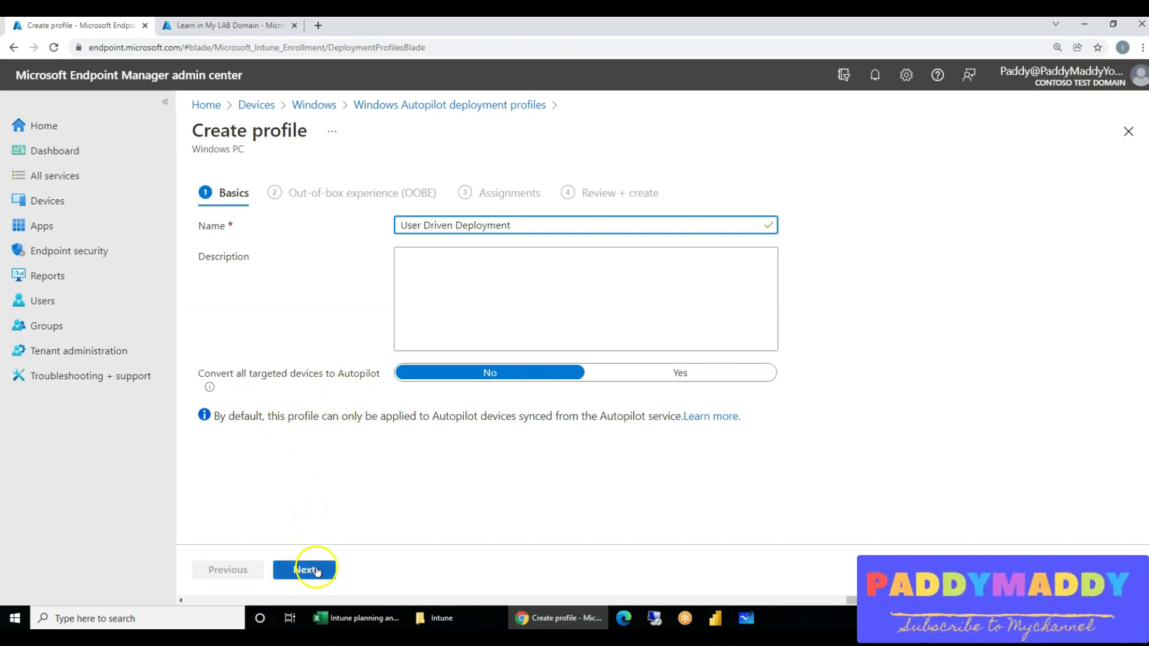
double_click(358, 373)
left_click(304, 569)
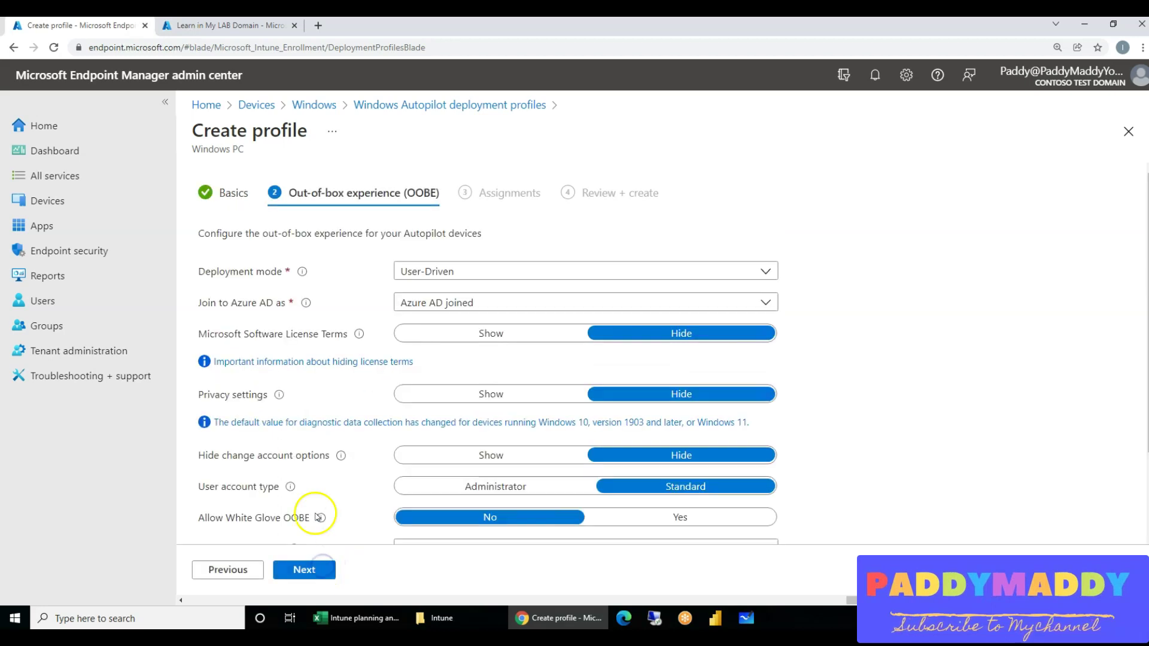
Keep the profile's join type as Azure AD joined and set the user account type to Administrator.
left_click(455, 301)
left_click(453, 303)
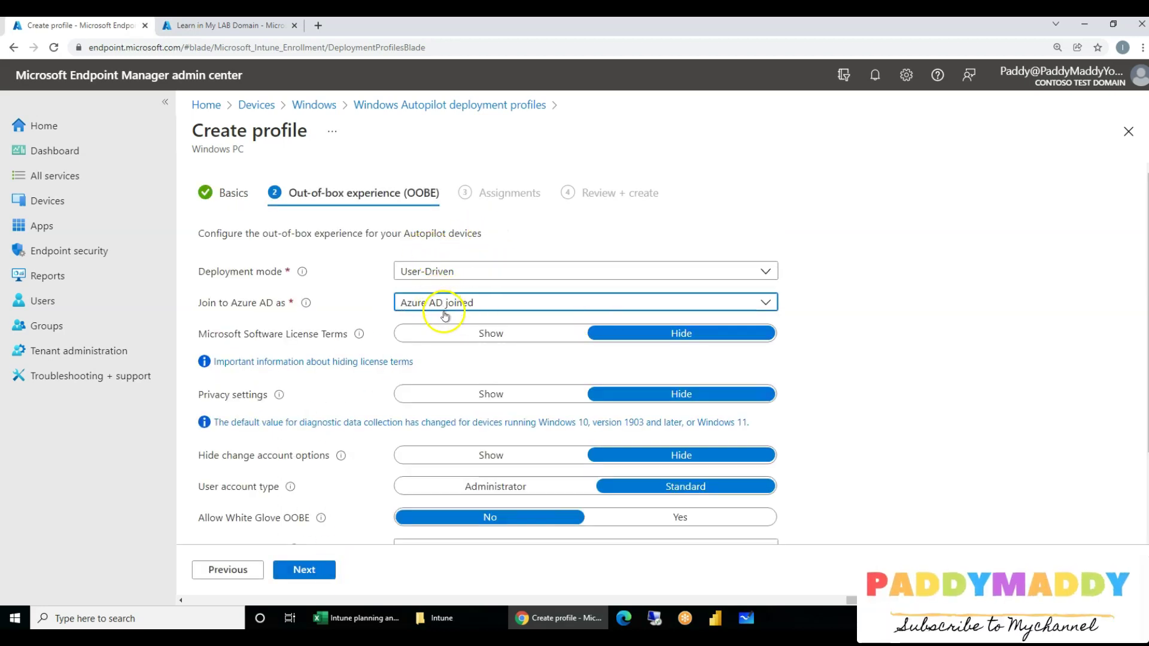
scroll(335, 460, "down", 1)
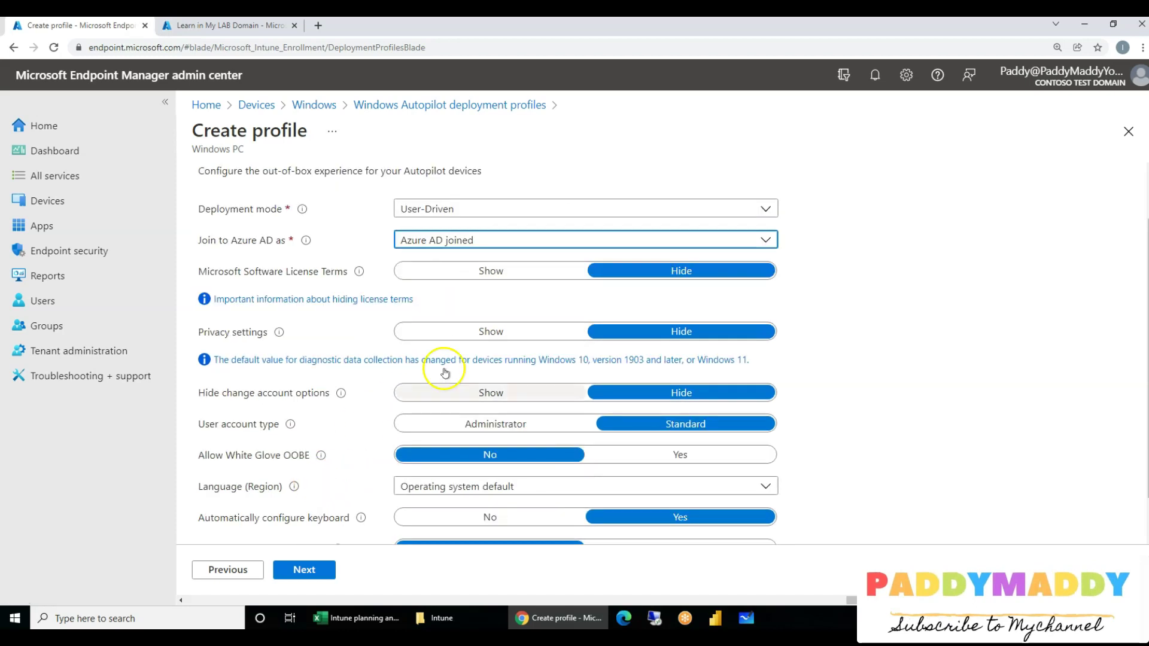
scroll(897, 455, "down", 1)
left_click_drag(219, 345, 538, 341)
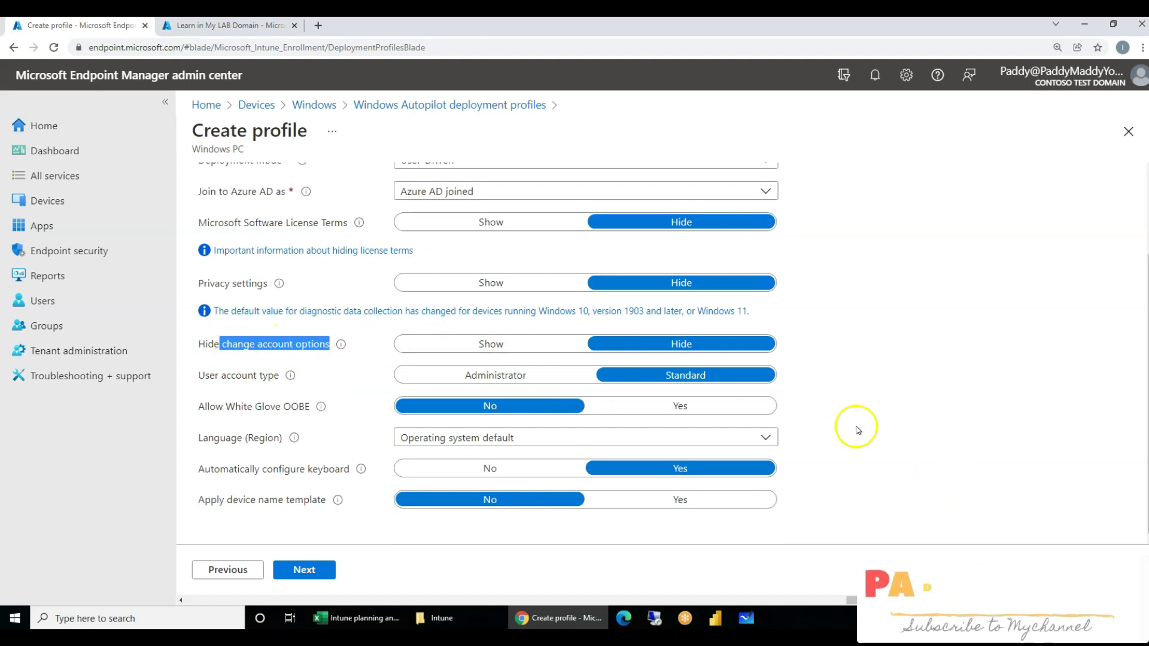
left_click(455, 376)
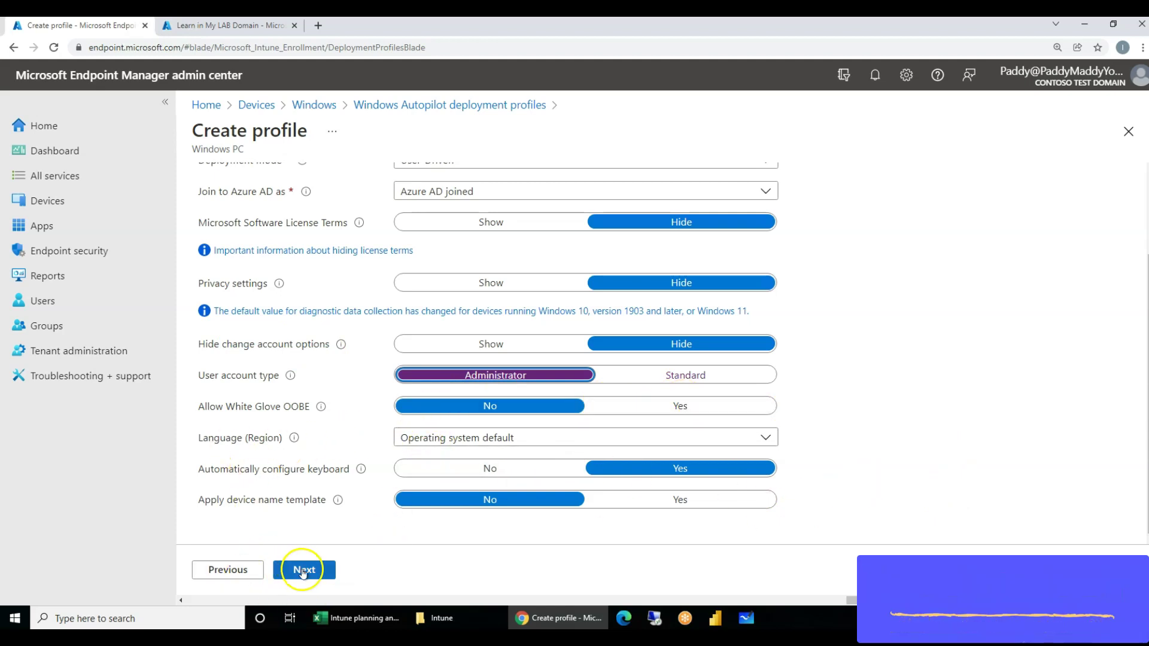
left_click_drag(205, 509, 340, 510)
left_click(340, 510)
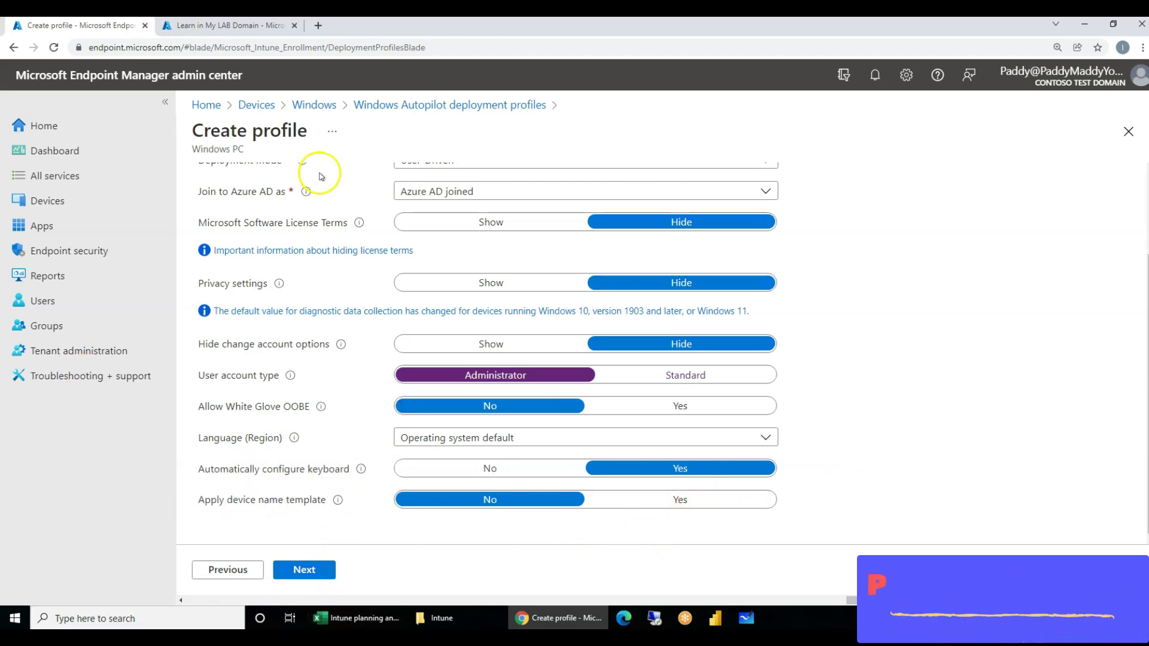
Apply a device name template with the name %SERIAL% and continue to the profile's assignments.
scroll(311, 485, "up", 2)
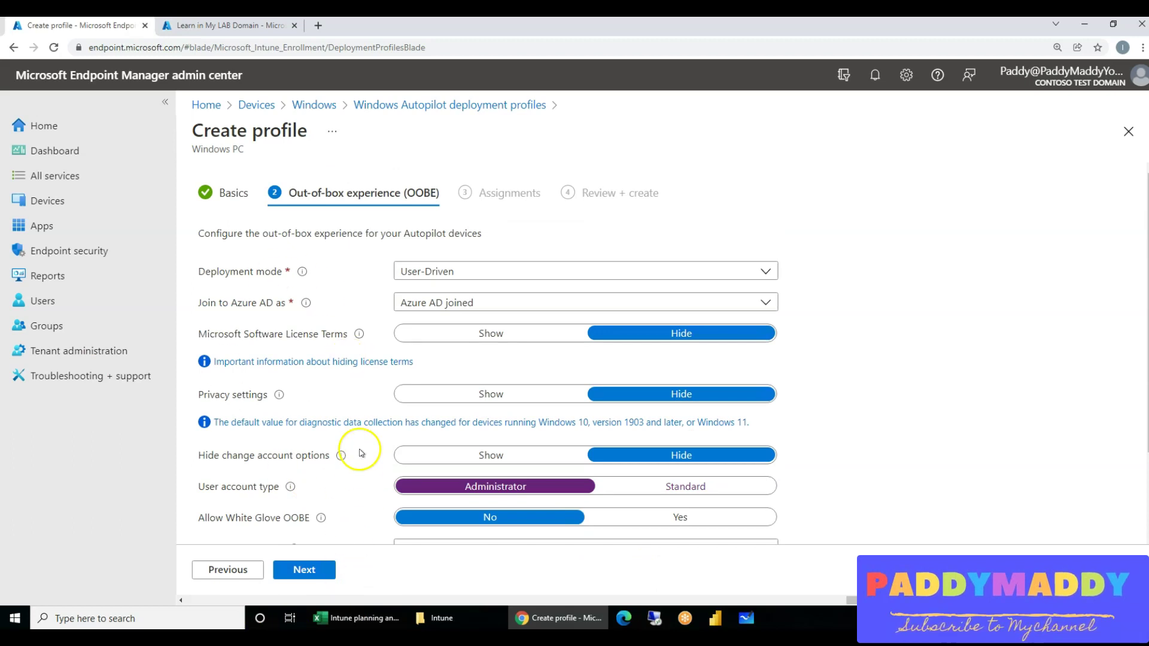
scroll(340, 480, "down", 2)
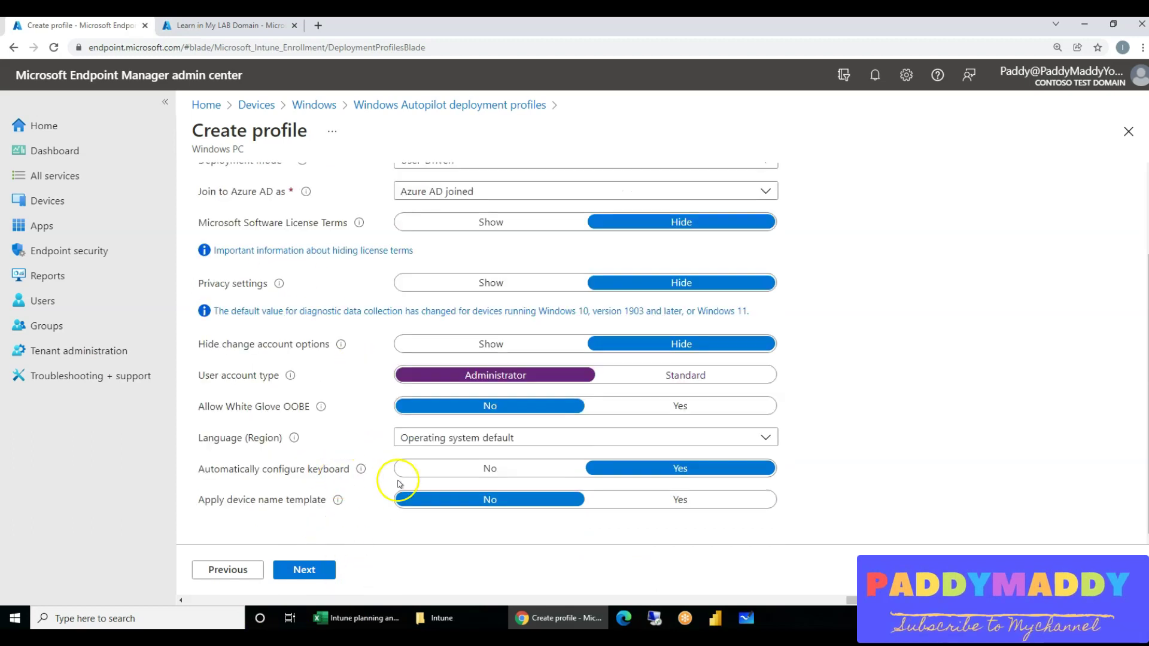
left_click(698, 505)
scroll(419, 407, "down", 2)
left_click(509, 470)
type("%Paddy1%")
left_click_drag(454, 469, 379, 473)
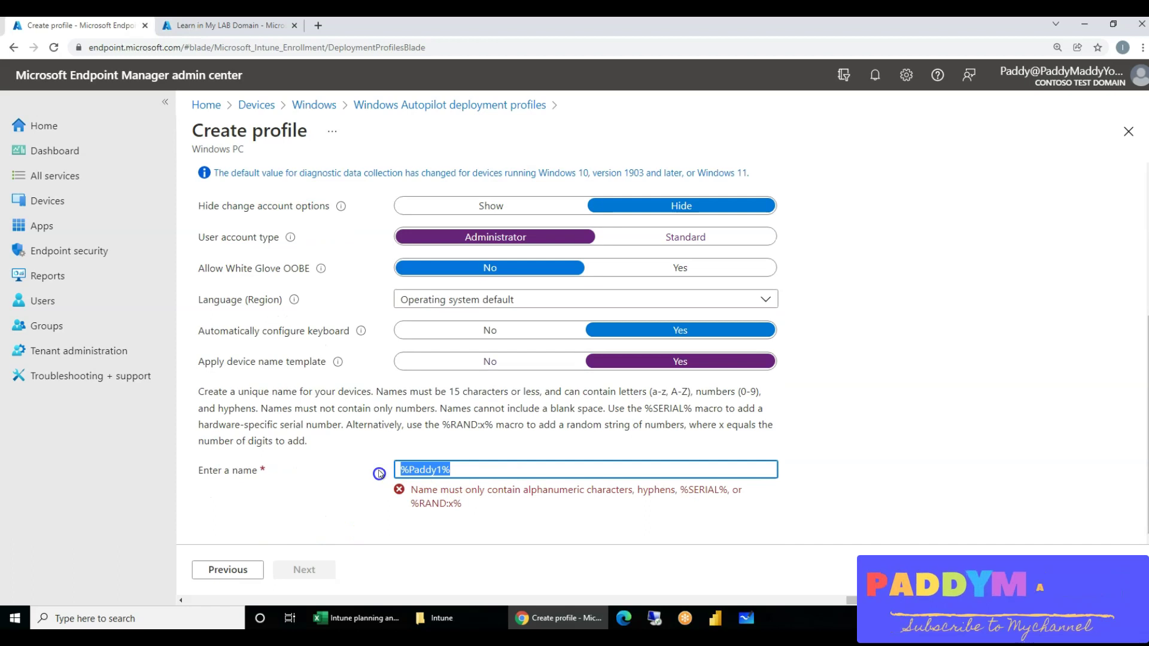
type("%SERIAL%")
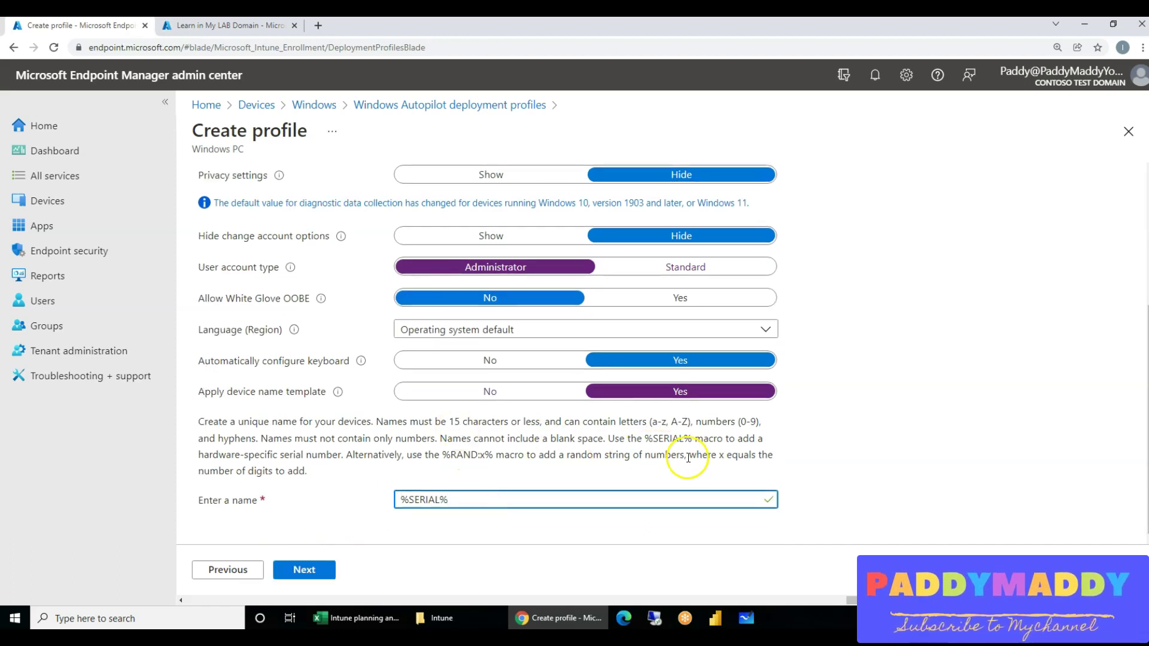
left_click_drag(447, 457, 480, 456)
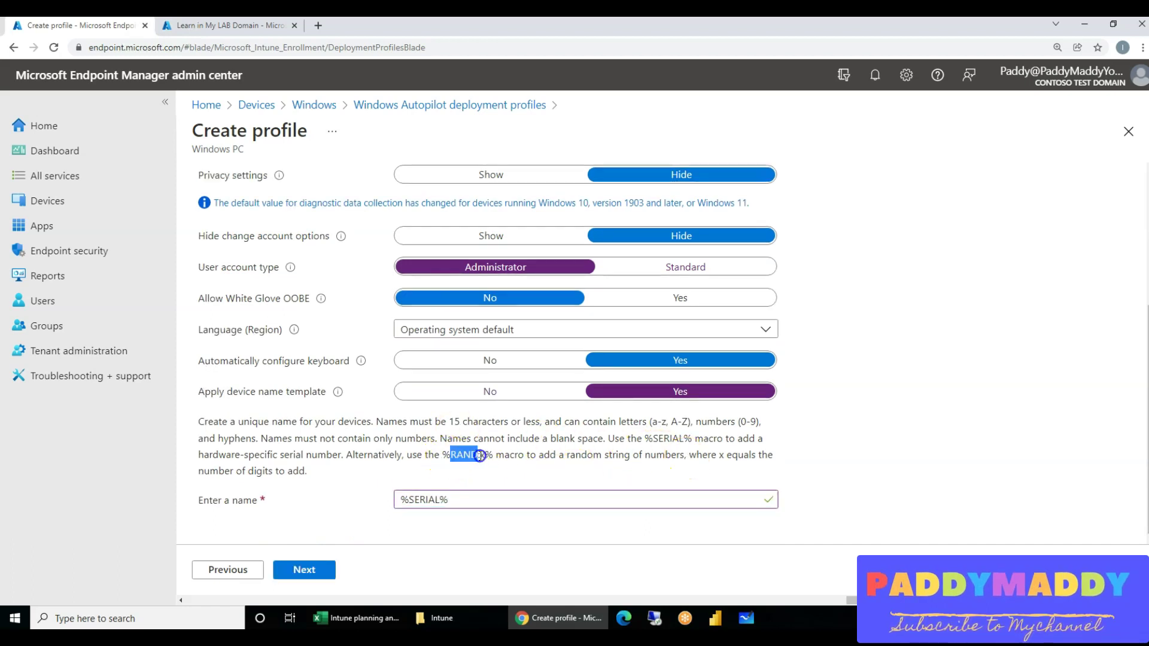
left_click(449, 502)
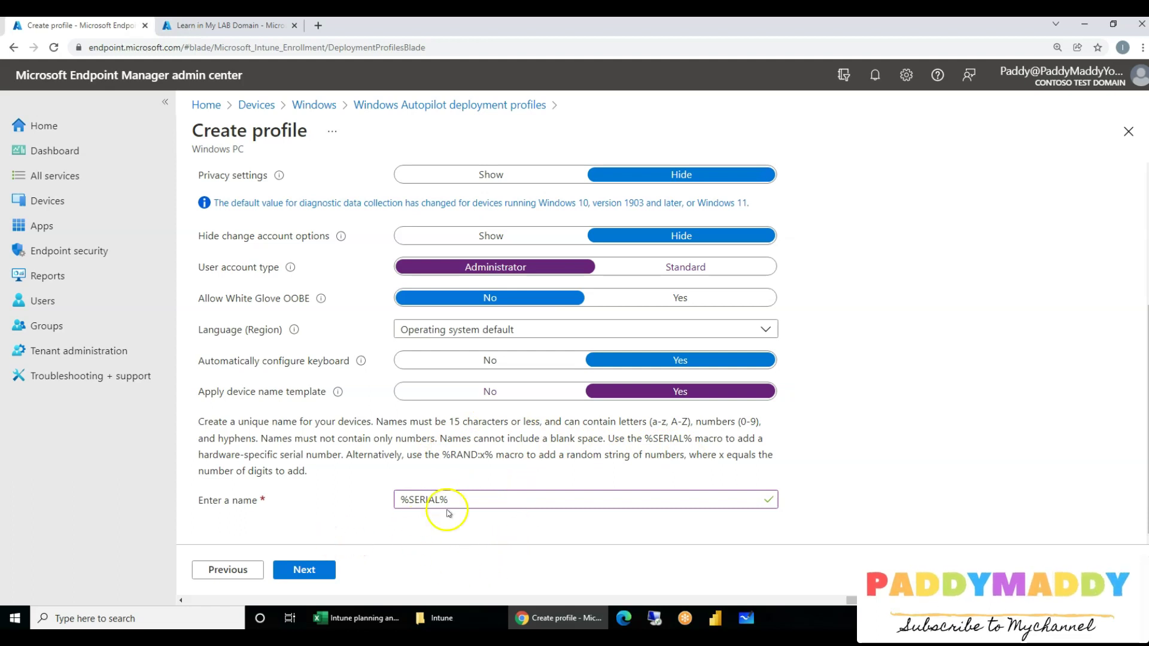
left_click(328, 576)
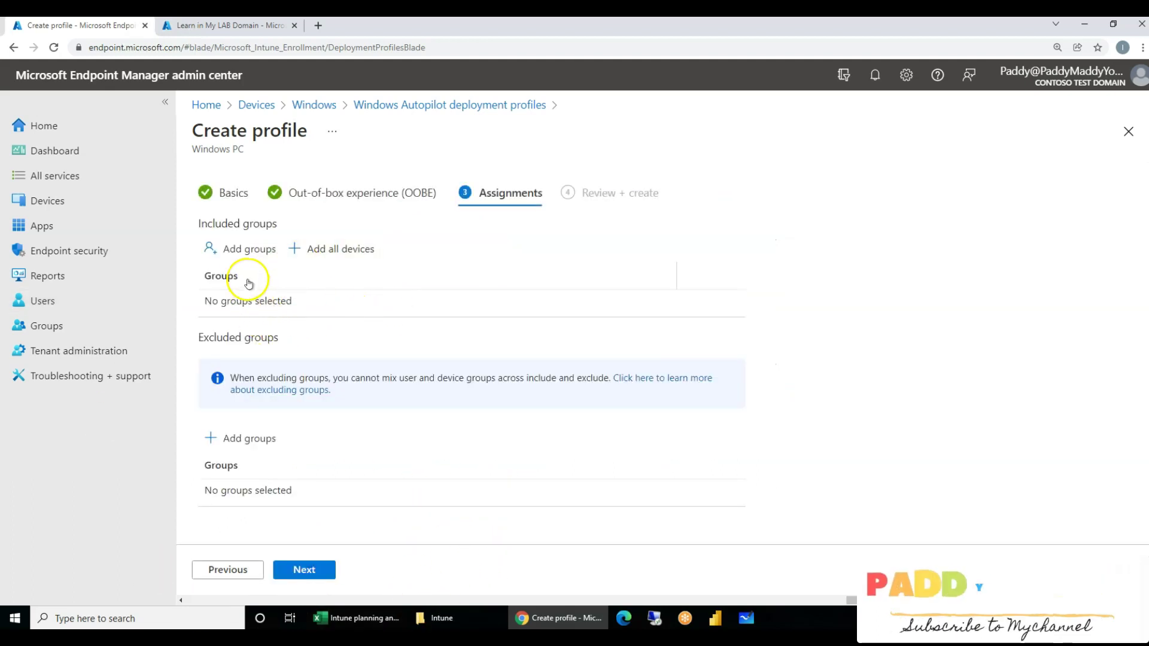
Assign the profile to all devices and create it after reviewing the summary.
left_click(330, 256)
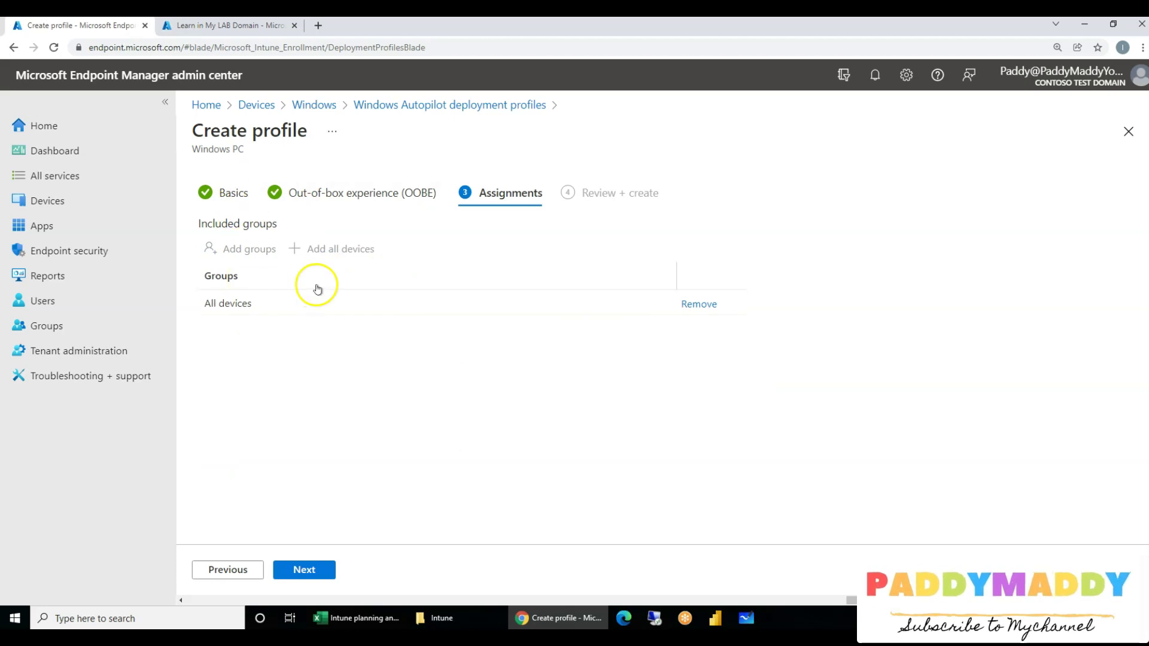
left_click(304, 572)
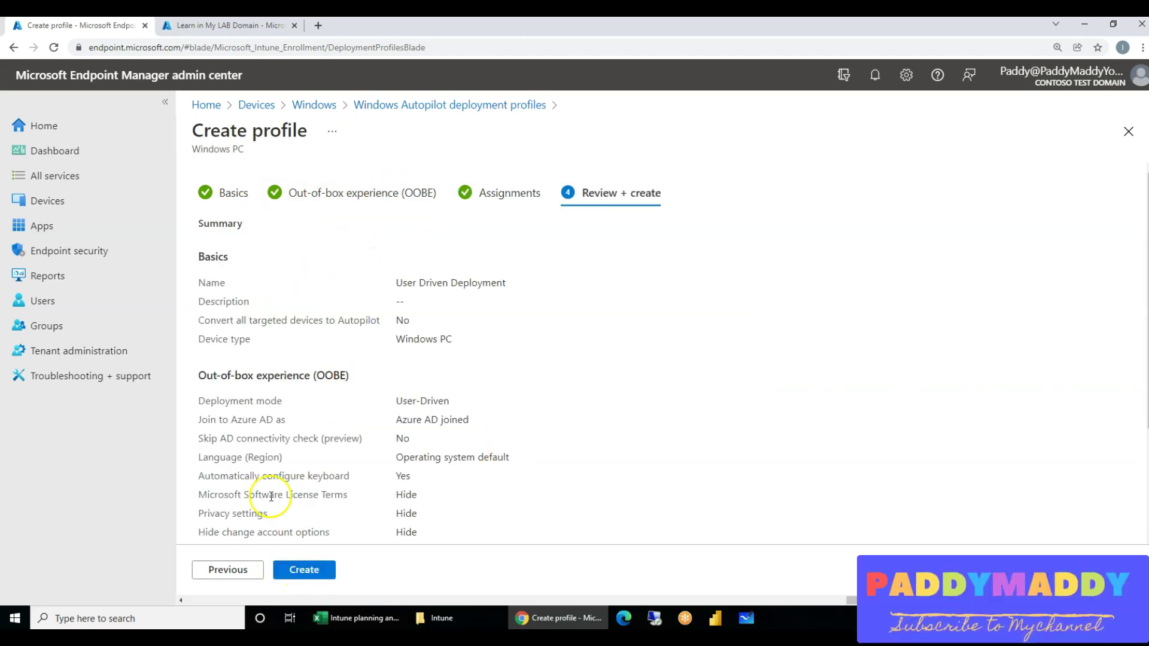
scroll(324, 467, "down", 3)
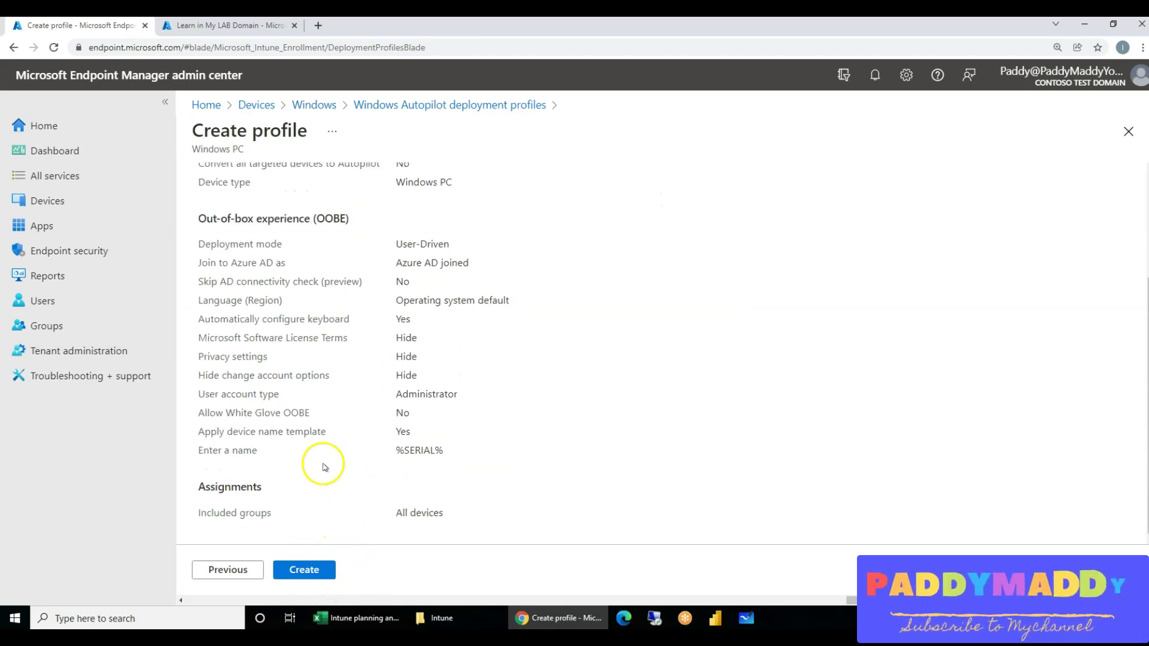
left_click(302, 569)
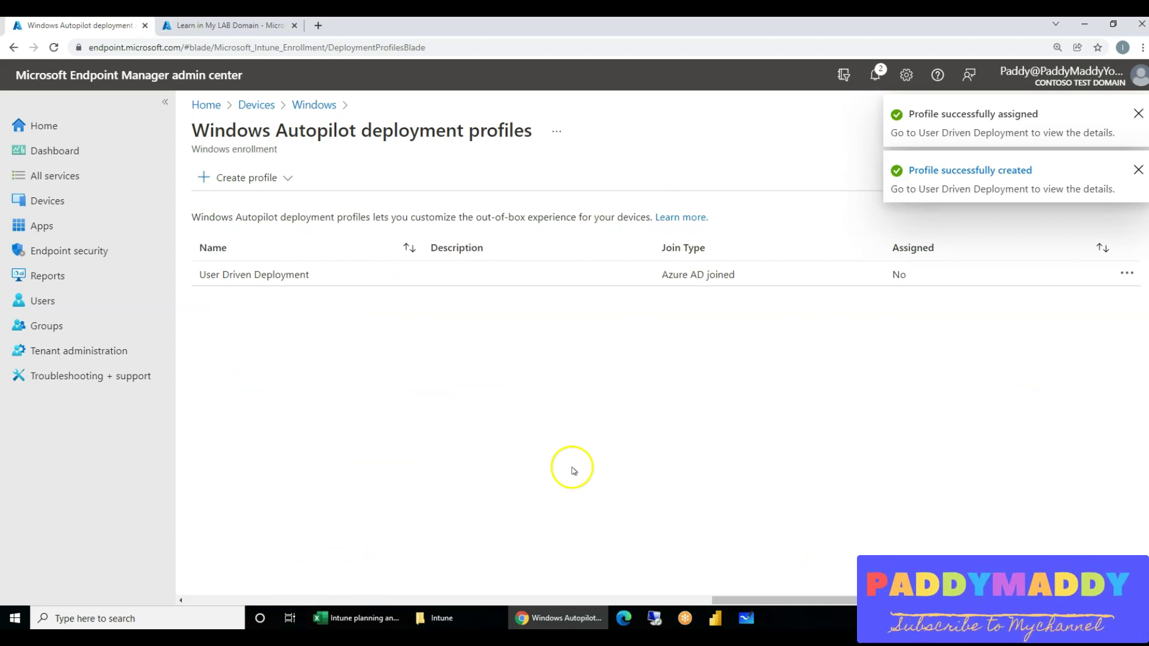
Switch to the Excel planning workbook and review the Pre-Provisioning and Self deployment options with their recommendations on the Windows Autopilot sheet.
left_click(357, 619)
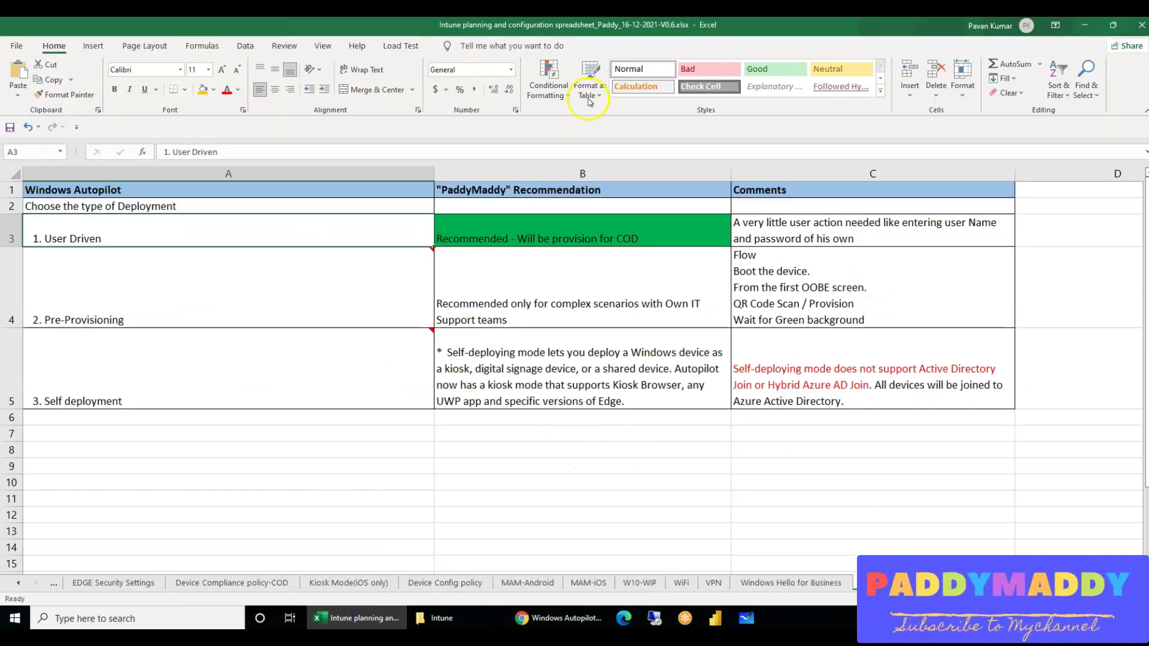
left_click_drag(171, 317, 238, 364)
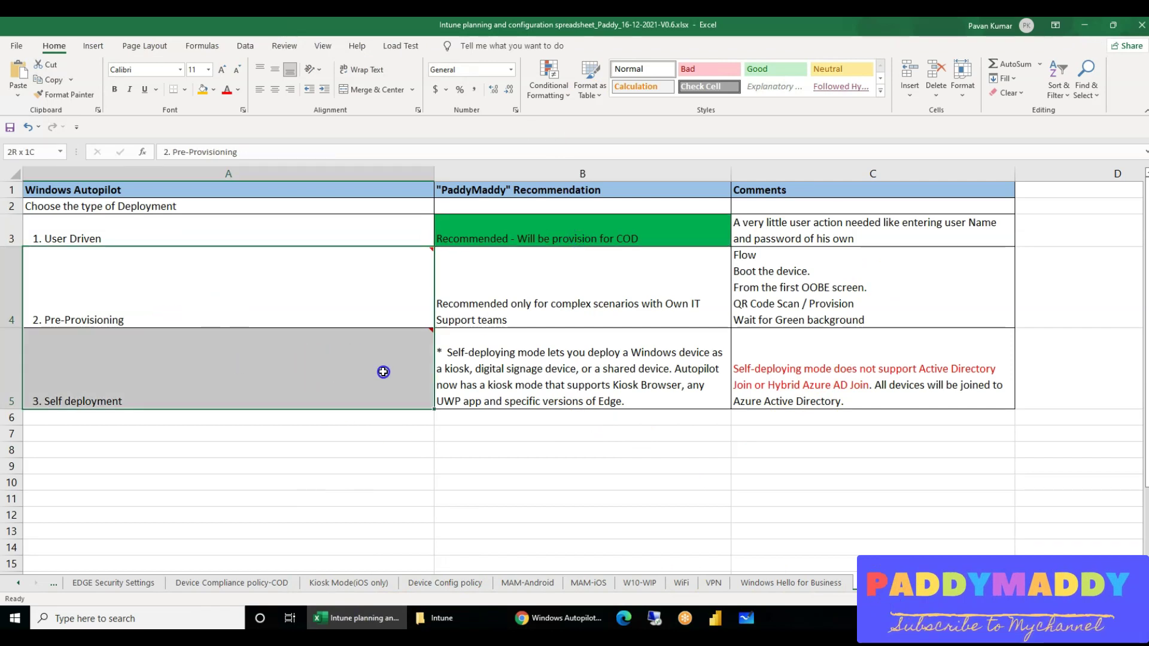
left_click_drag(383, 372, 400, 473)
left_click(226, 304)
left_click(589, 322)
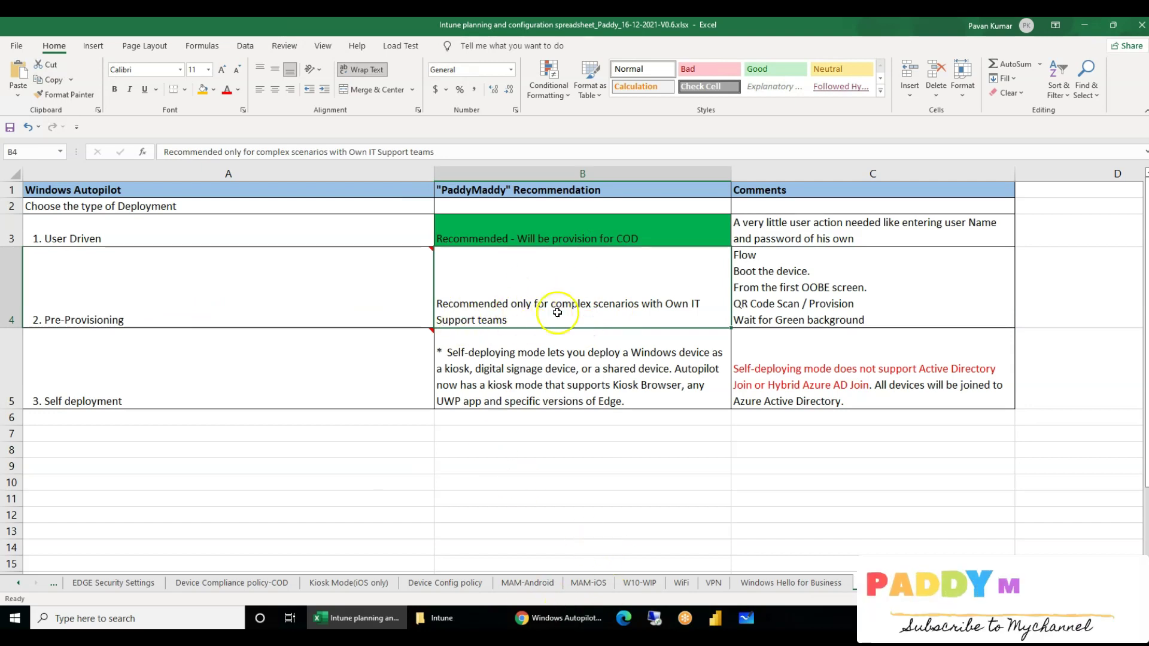
In Endpoint Manager, edit the User Driven Deployment profile's out-of-box experience settings, switching Allow White Glove OOBE to Yes and back to No.
left_click(558, 618)
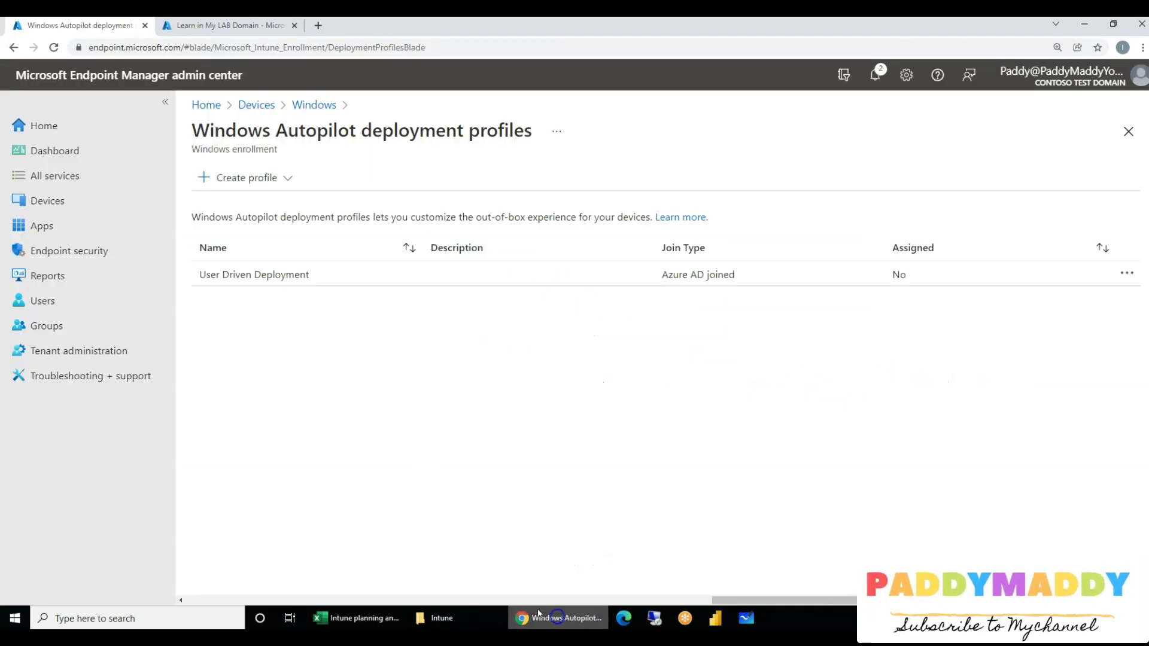
left_click(287, 272)
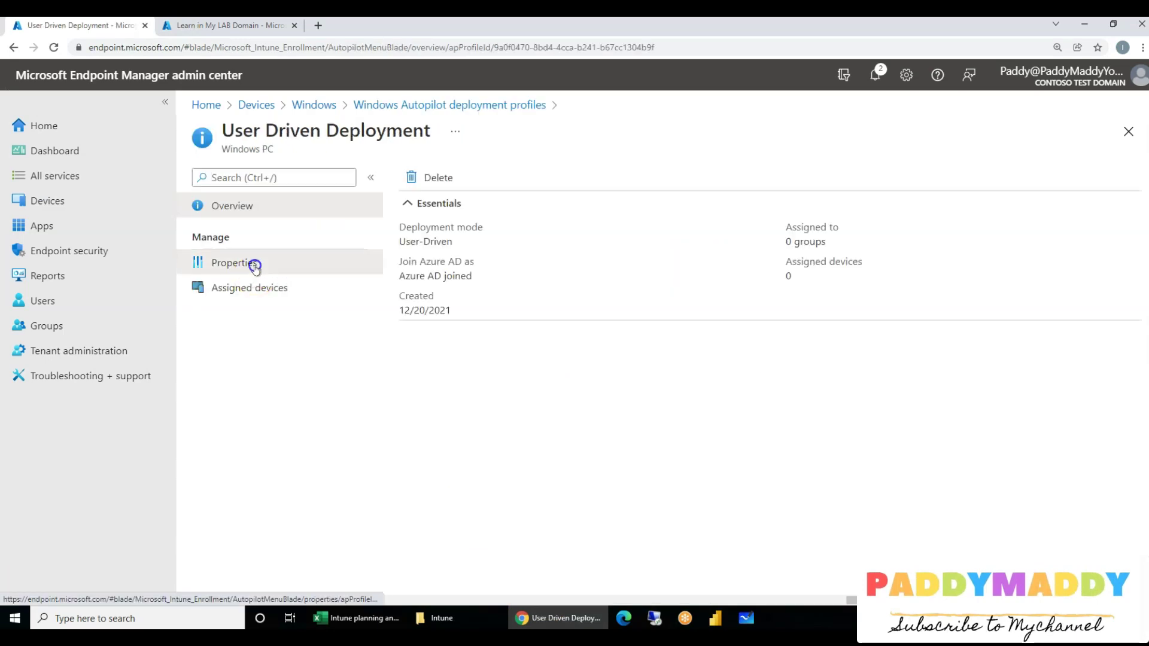
left_click(287, 273)
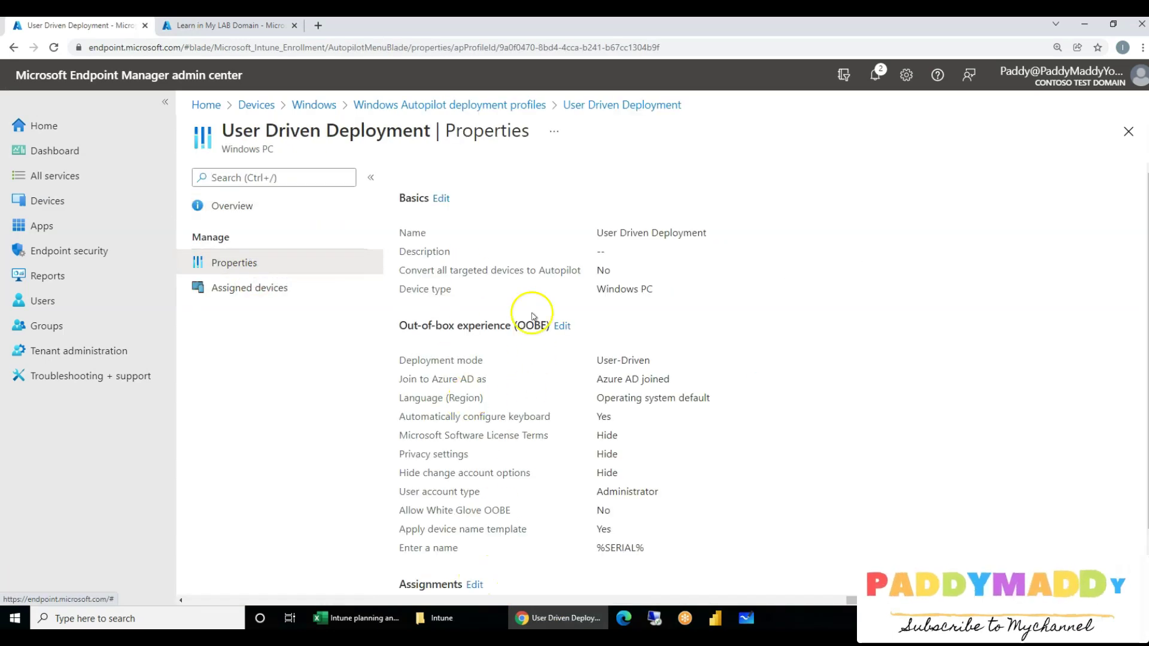
left_click(562, 325)
scroll(319, 481, "down", 4)
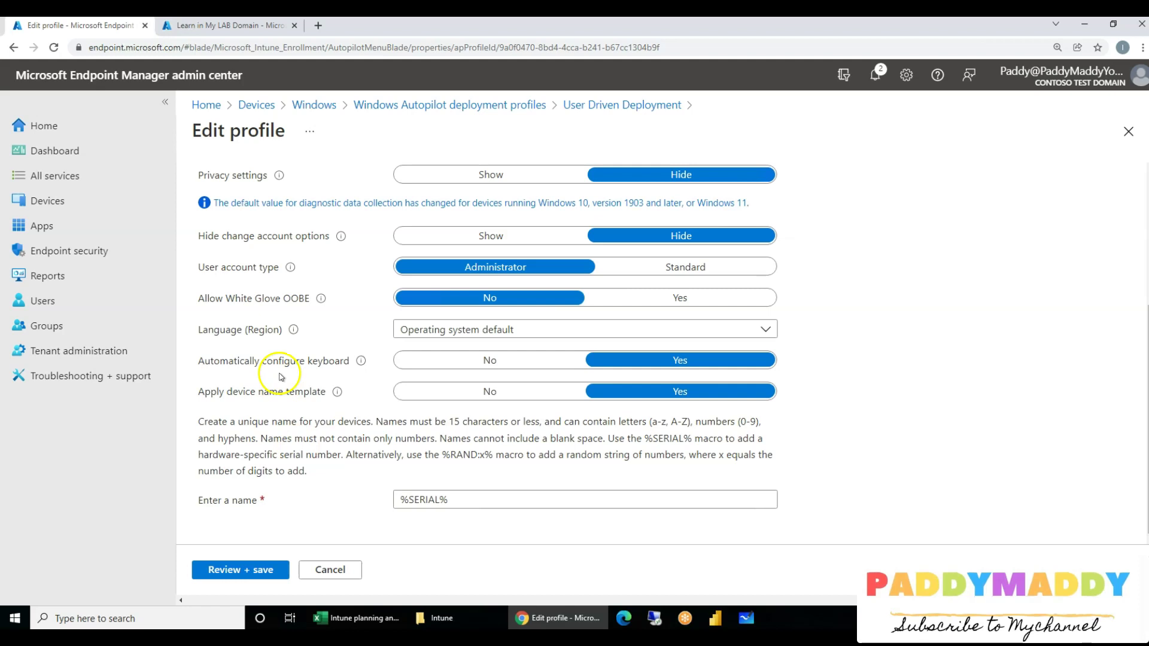
left_click(666, 301)
left_click(533, 297)
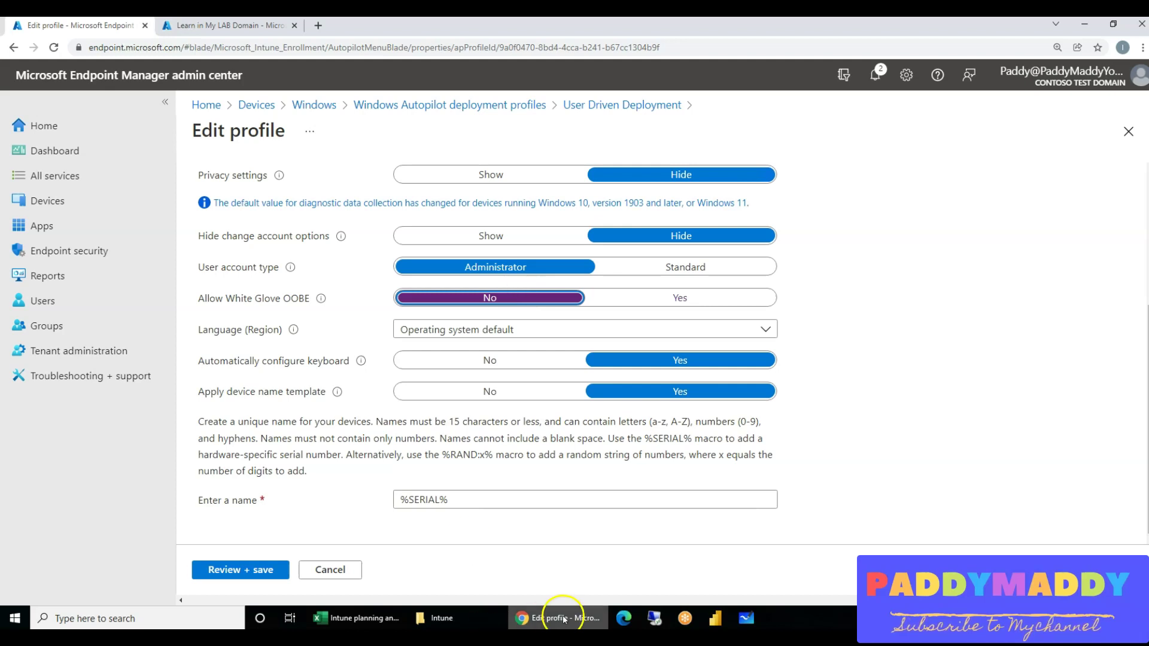
Check the Self deployment recommendation in the Excel planning workbook and return to the profile editor.
mouse_move(458, 618)
left_click(357, 619)
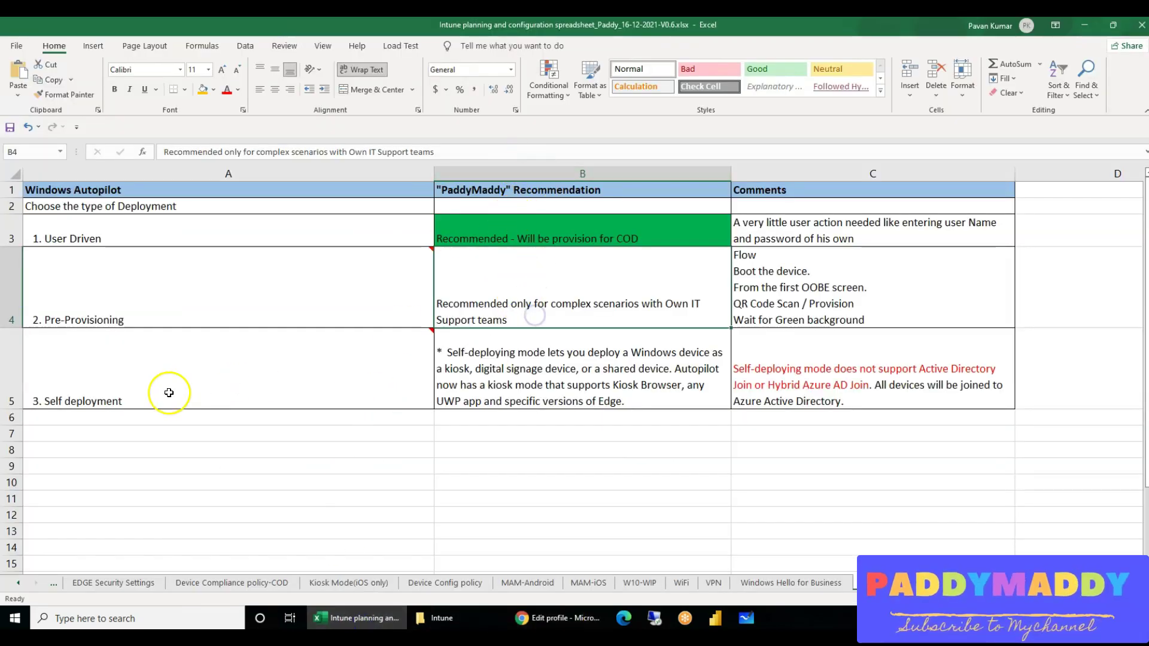
left_click(627, 365)
left_click(618, 481)
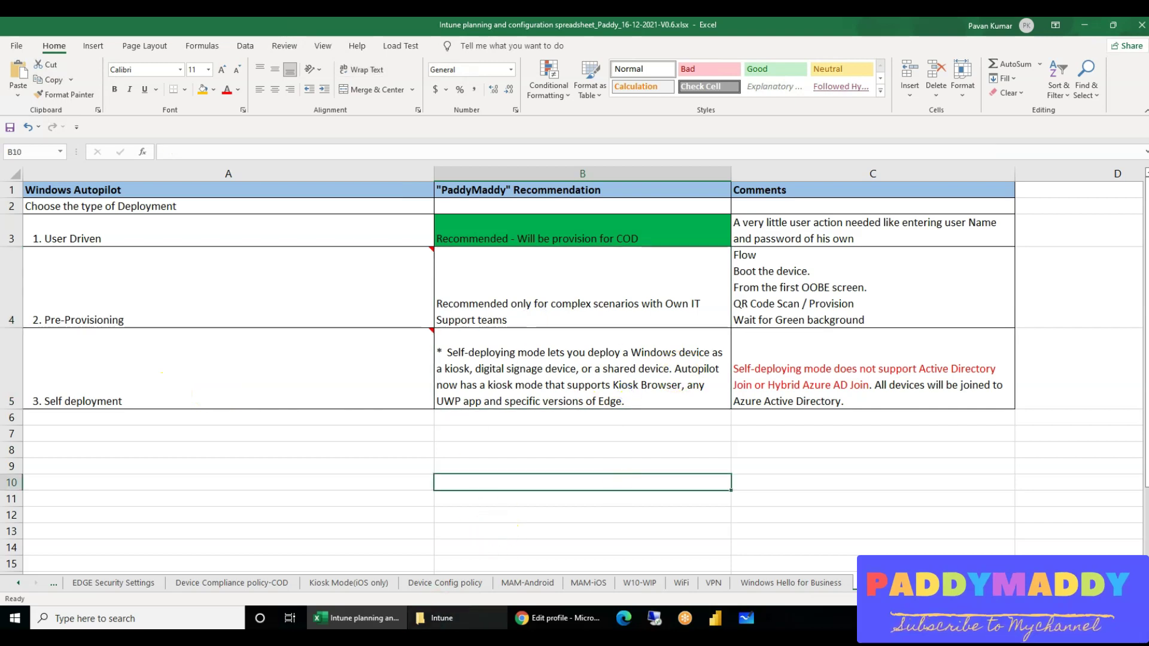
left_click(342, 618)
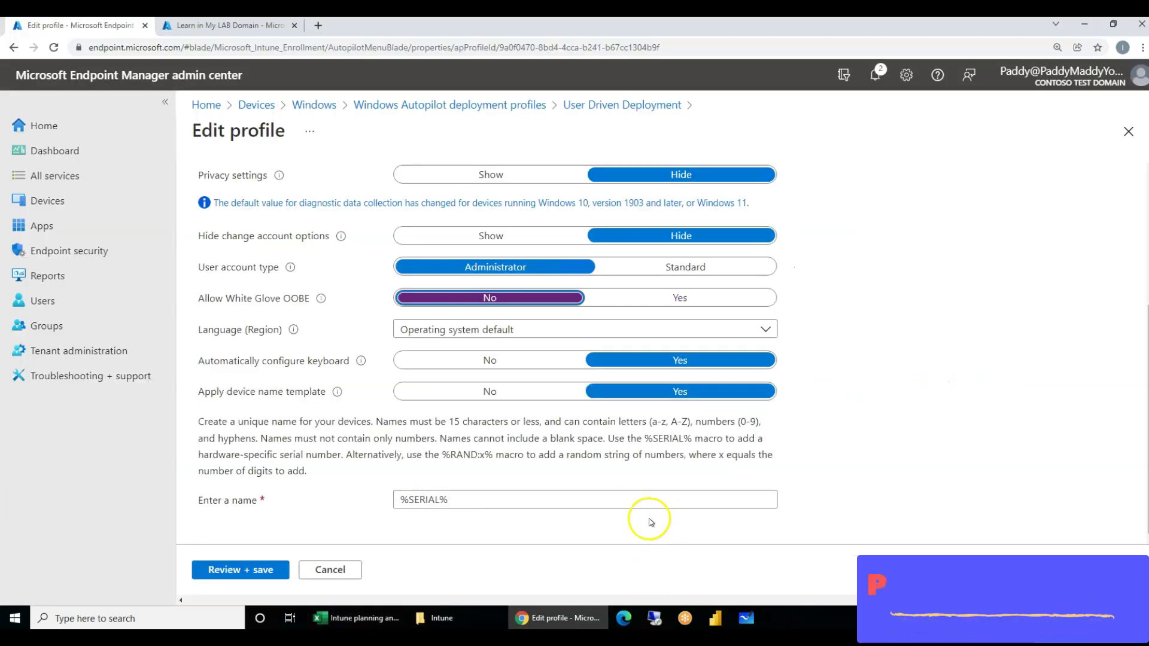
Cancel the profile edit and go back through the Autopilot deployment profiles to the Windows enrollment page.
left_click(348, 572)
left_click(638, 117)
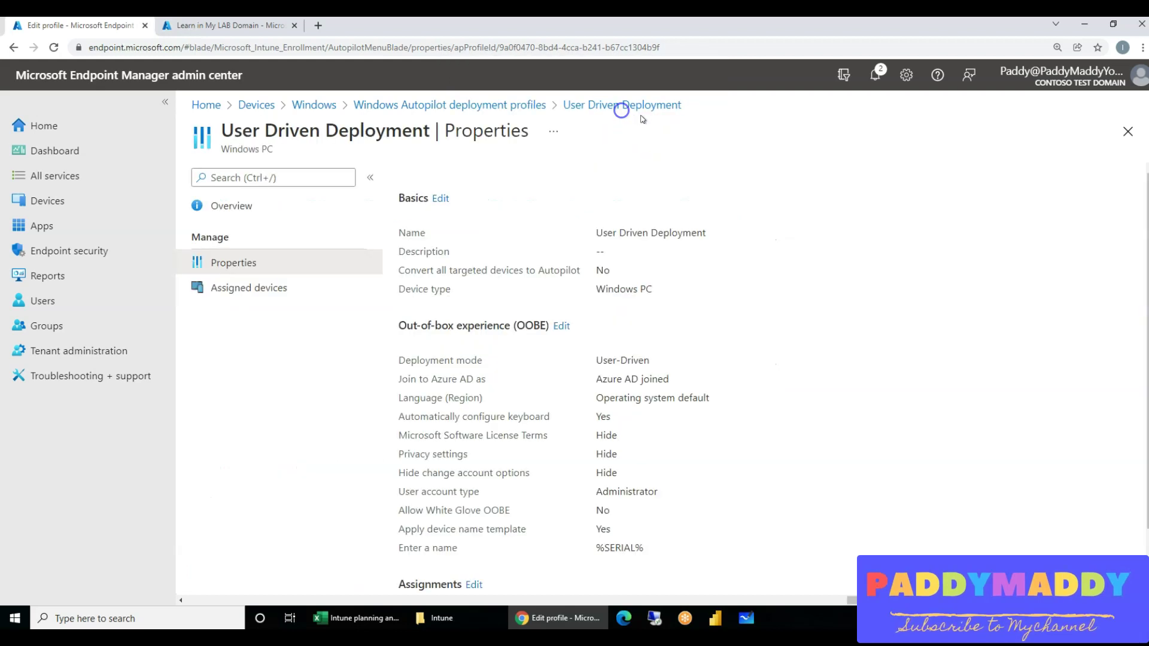
left_click(471, 110)
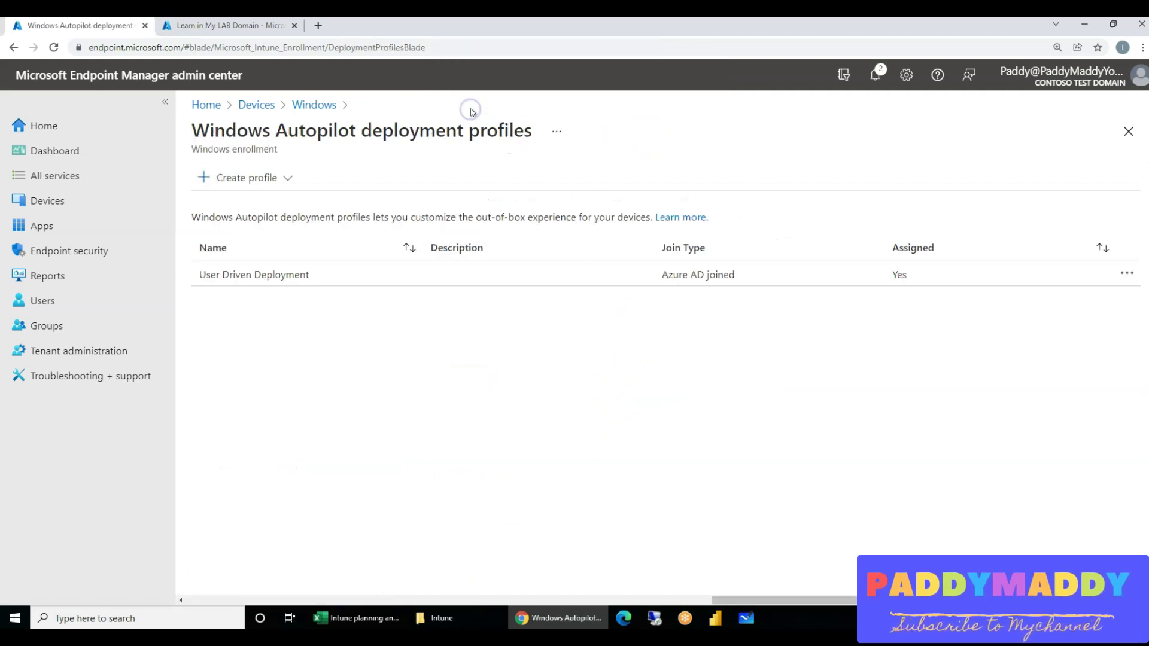
left_click(294, 104)
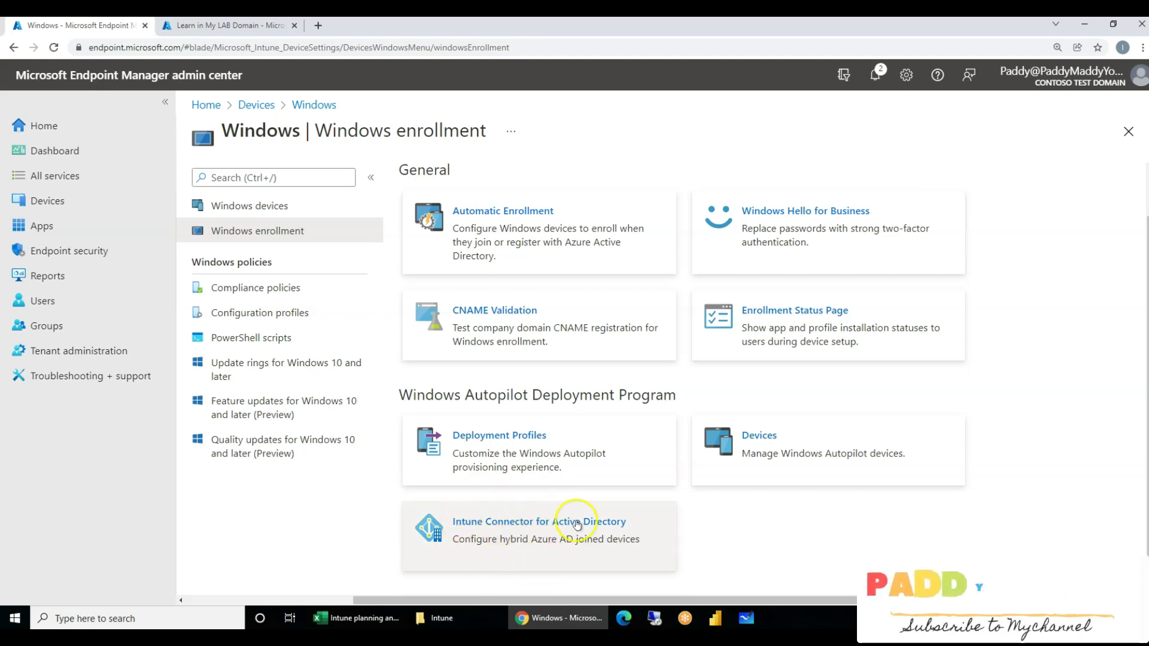
Switch to the Excel planning workbook and enter "Hybrid Option Settings" in cell A7 of the Windows Autopilot sheet.
left_click(338, 618)
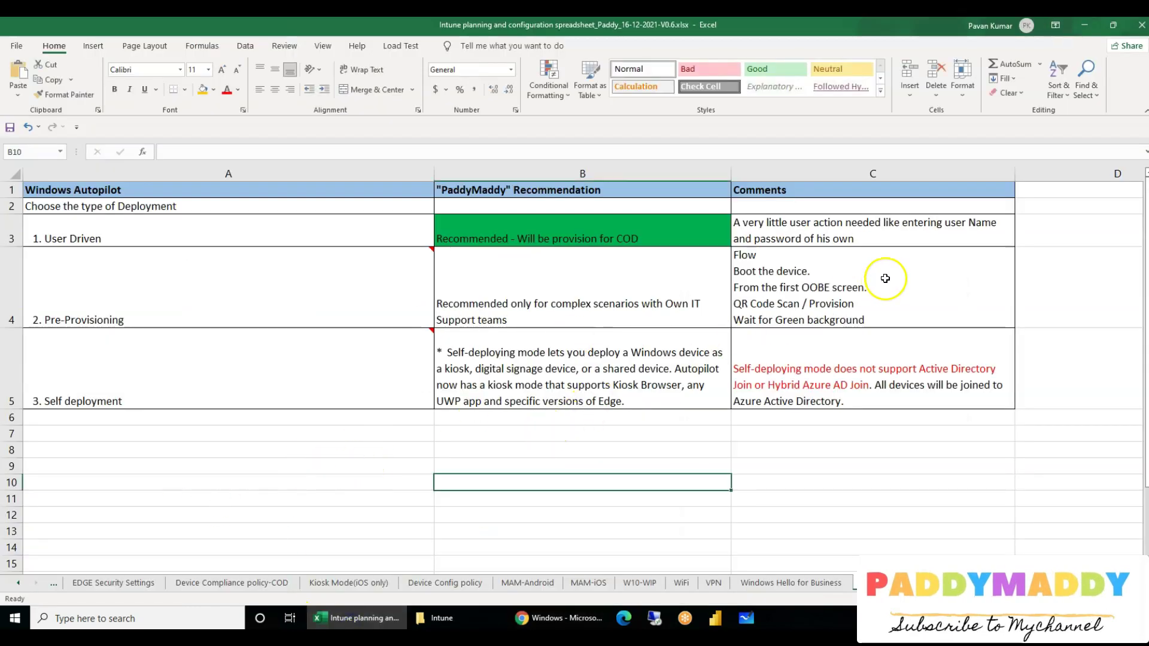
left_click(134, 470)
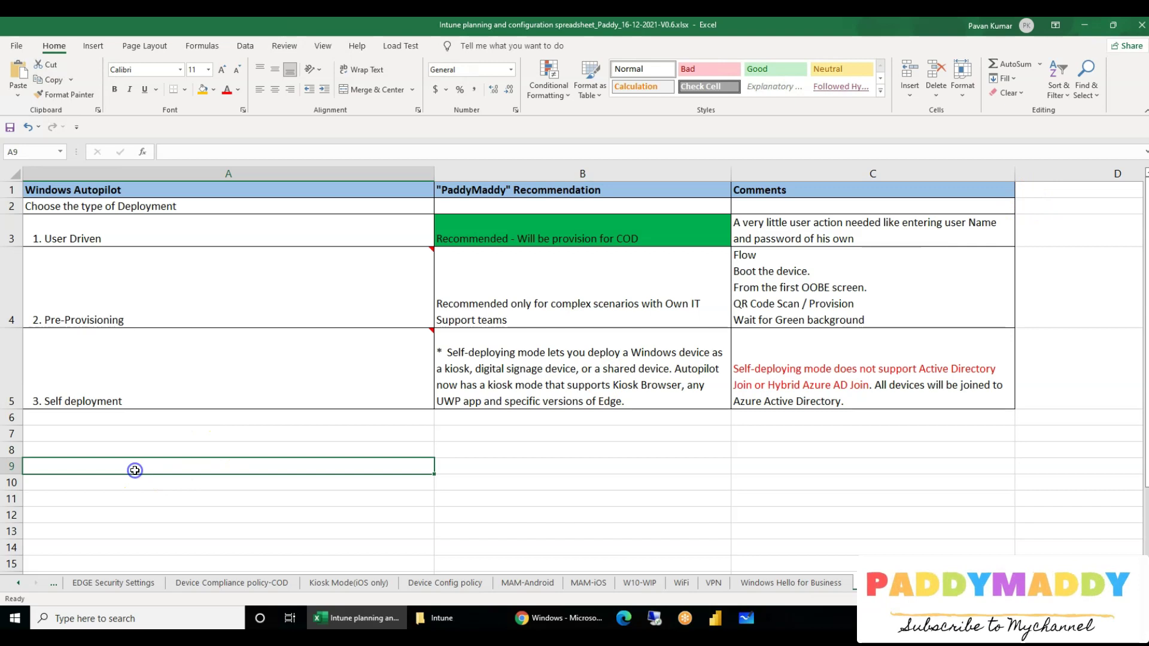
key("Up")
key("Up")
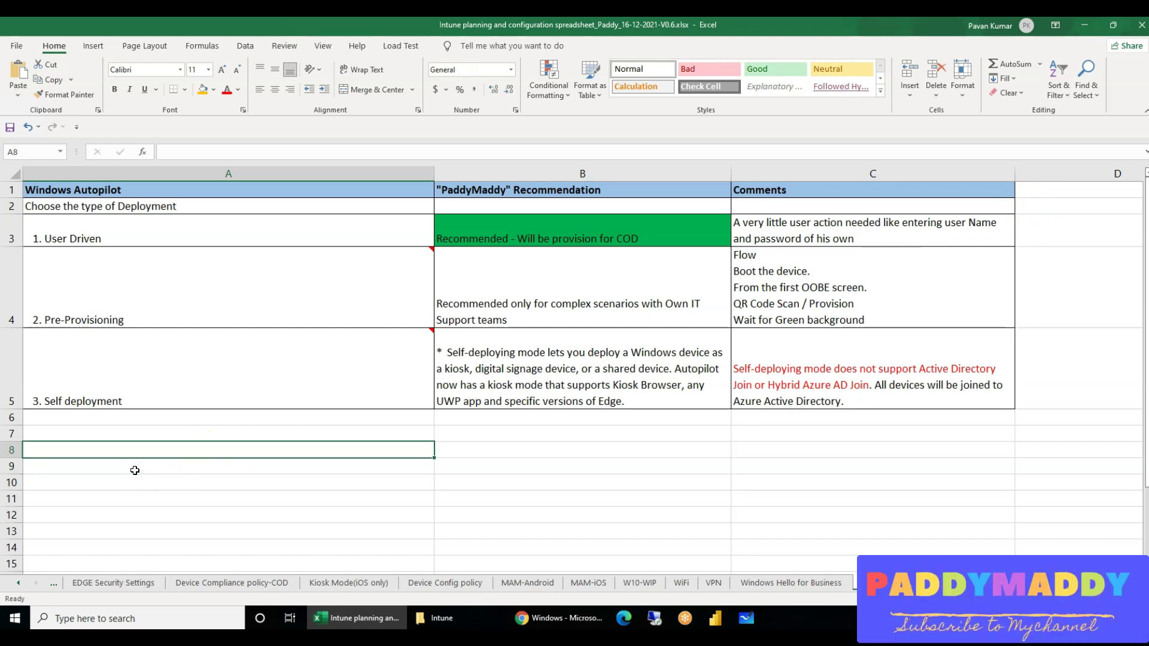
type("Hybrid Option Settings")
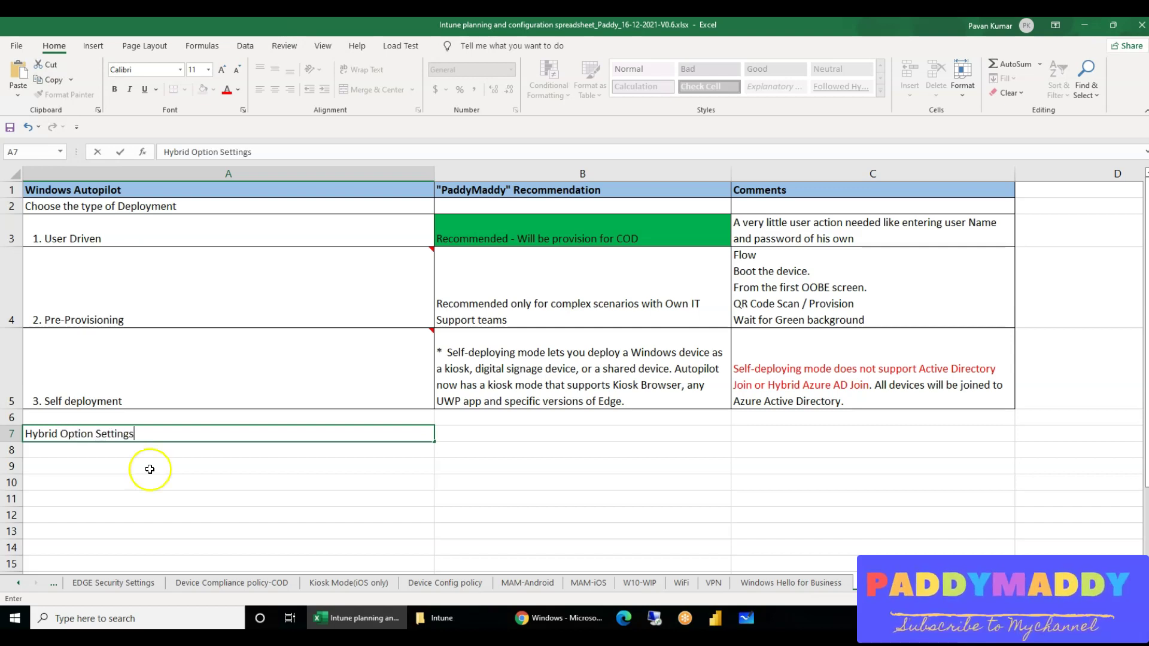
left_click(191, 534)
Fill the Hybrid Option Settings row across A7:C7 with red.
left_click_drag(216, 436, 847, 434)
left_click(213, 89)
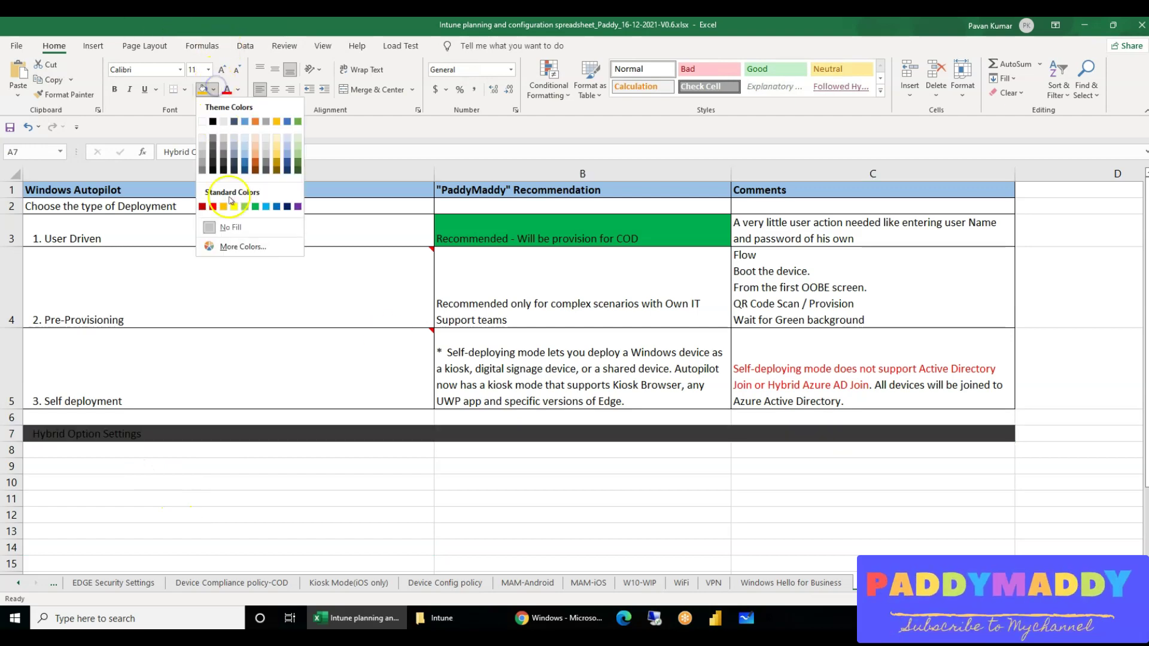
left_click(213, 206)
left_click(182, 514)
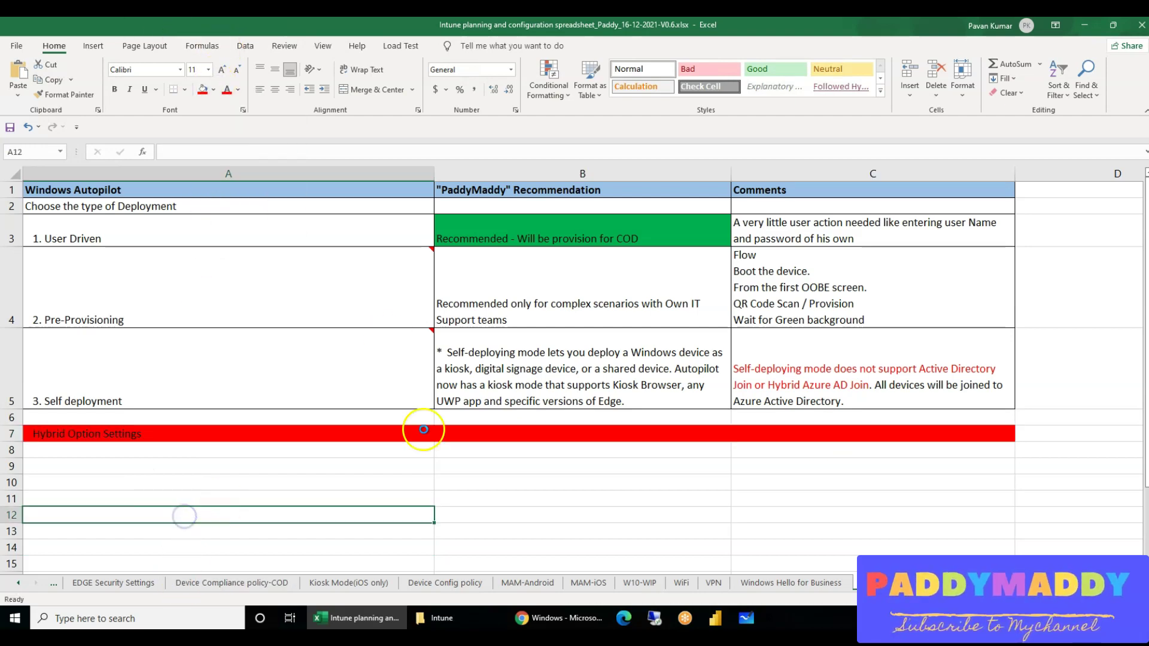
Open the workbook's Project Design Dashboard sheet and review the items listed under Windows and Windows Autopilot.
left_click(558, 618)
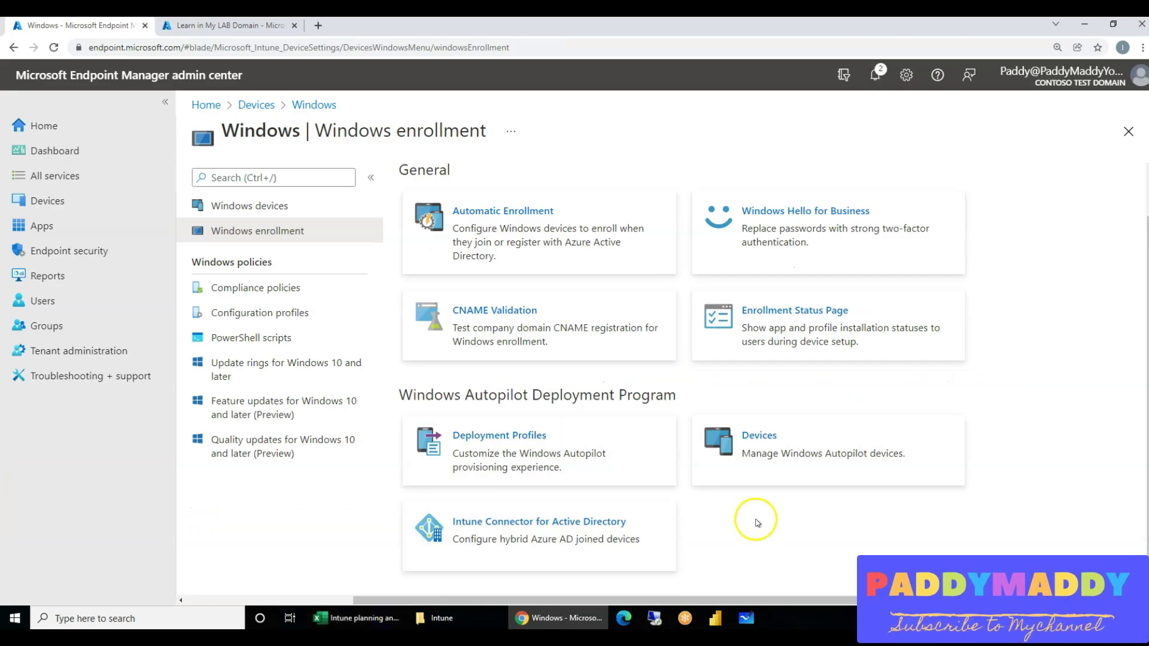
left_click(357, 618)
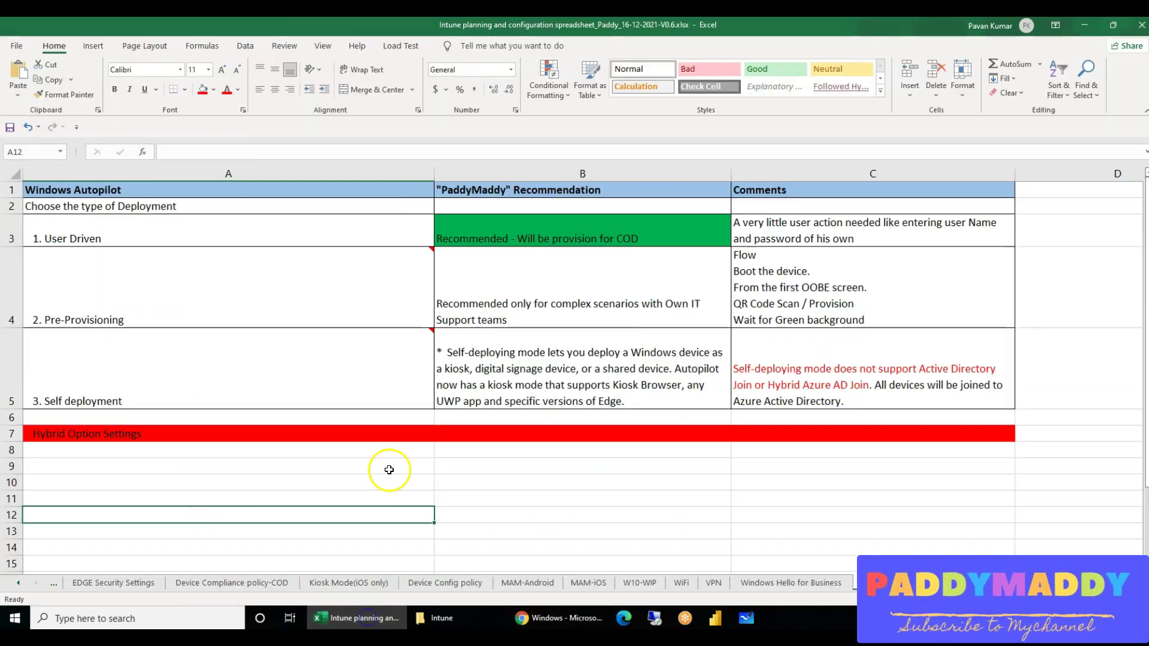
left_click(19, 584)
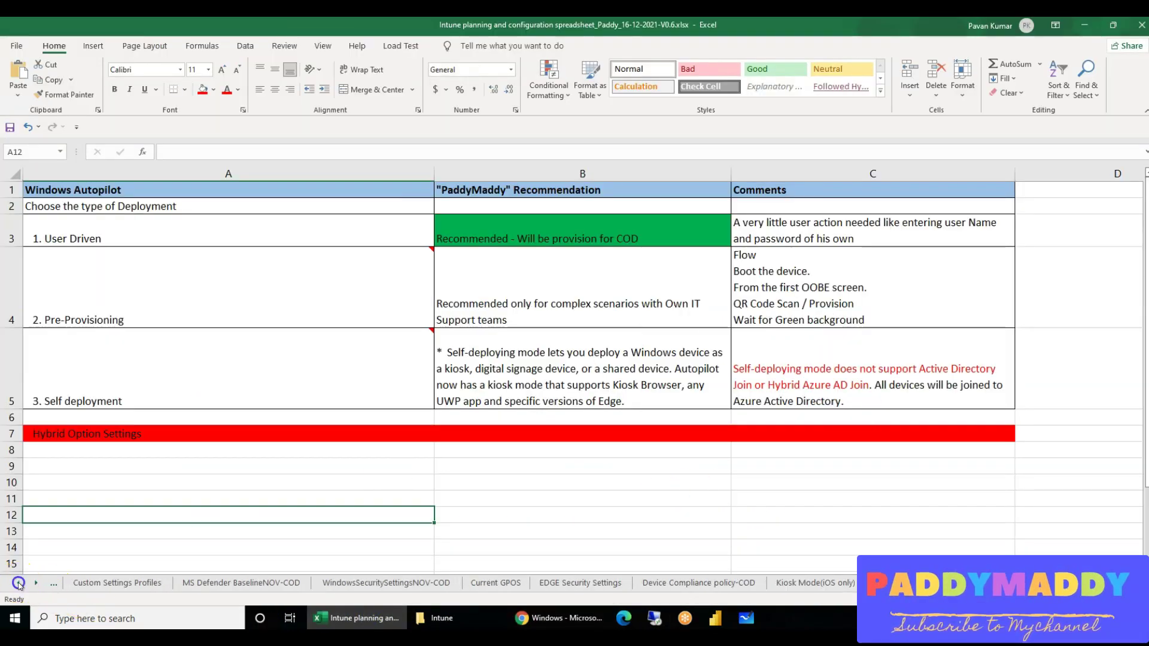
left_click(19, 584)
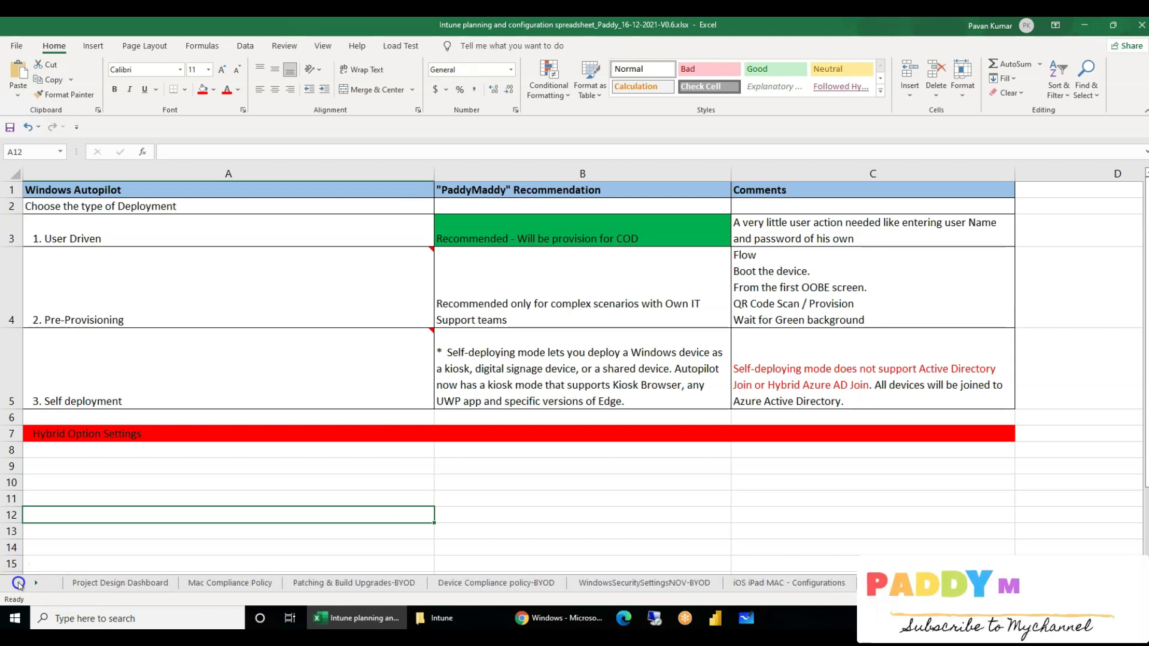
left_click(132, 586)
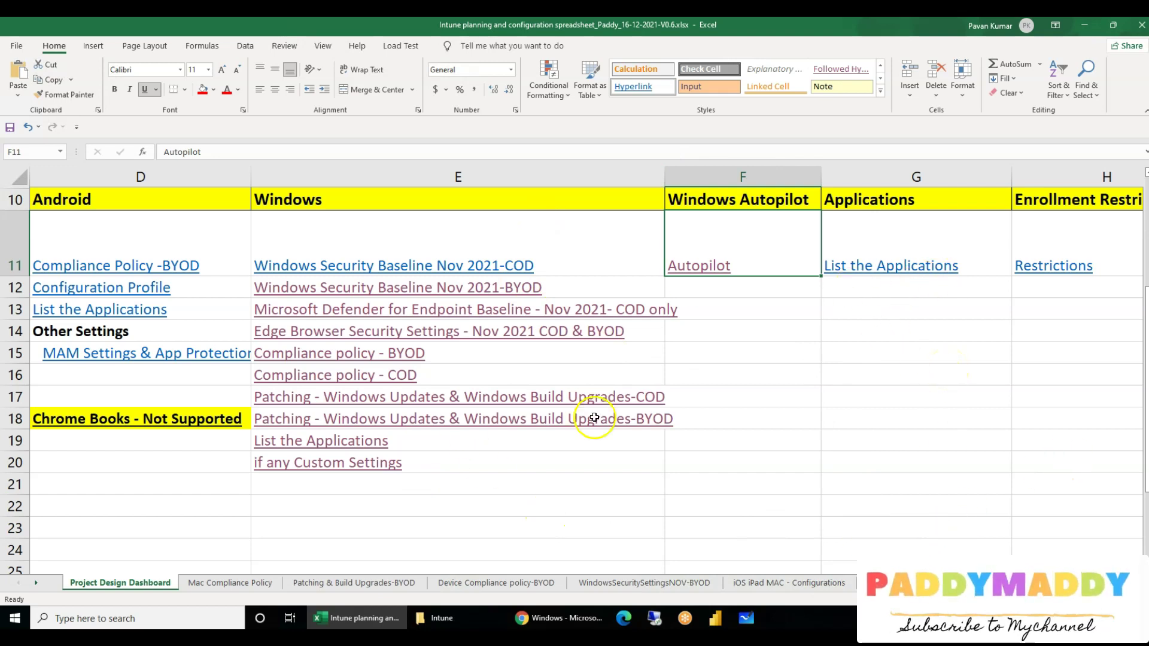
left_click(675, 519)
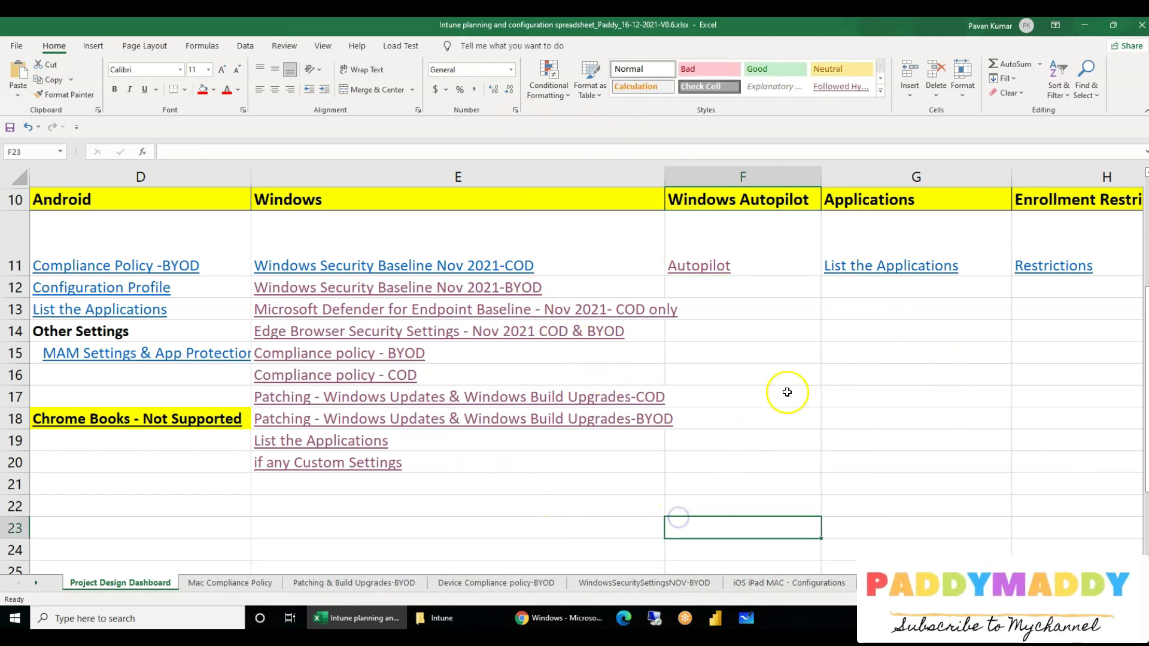
left_click_drag(751, 477, 431, 341)
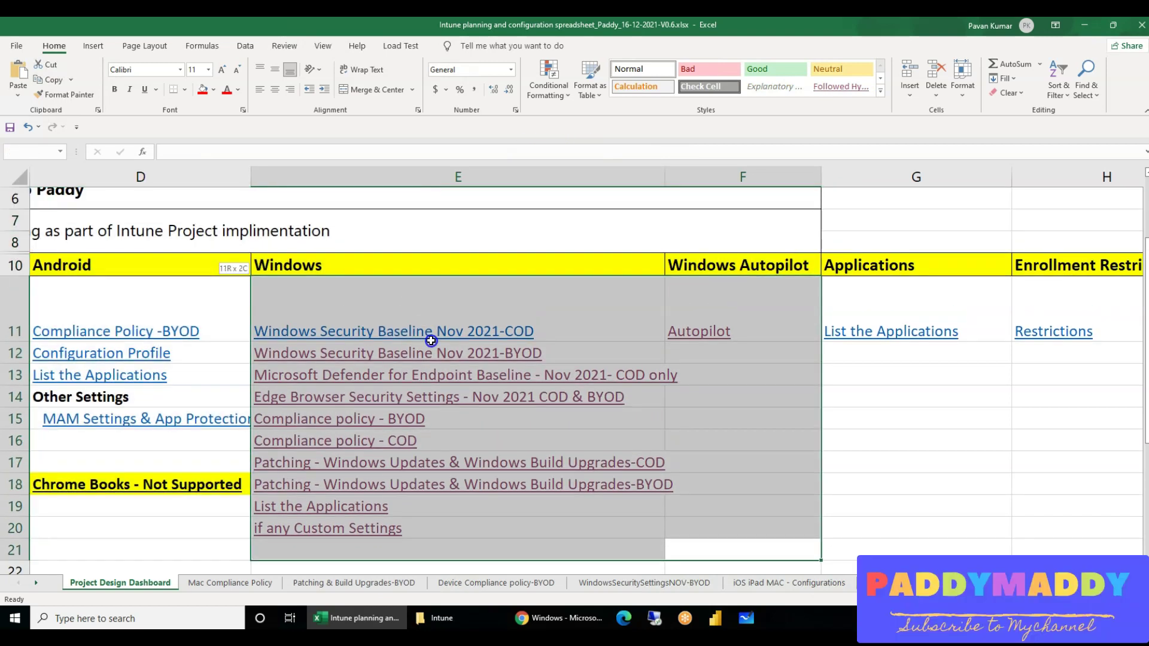